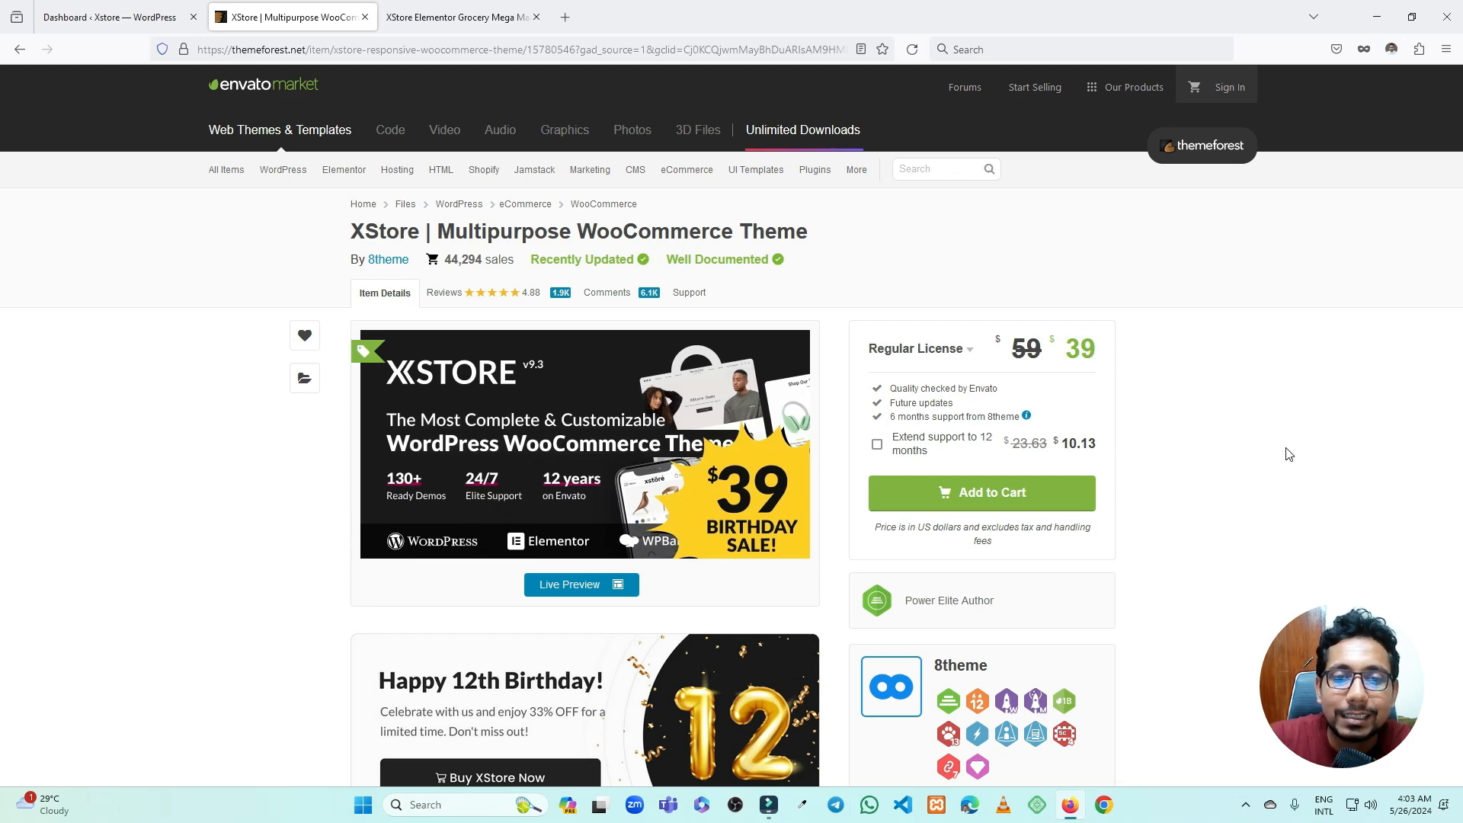
# - Examine the XStore theme's ThemeForest page, including its prebuilt websites, Elementor Header Builder and Products Archive Builder sections
pyautogui.scroll(-4, 642, 458)
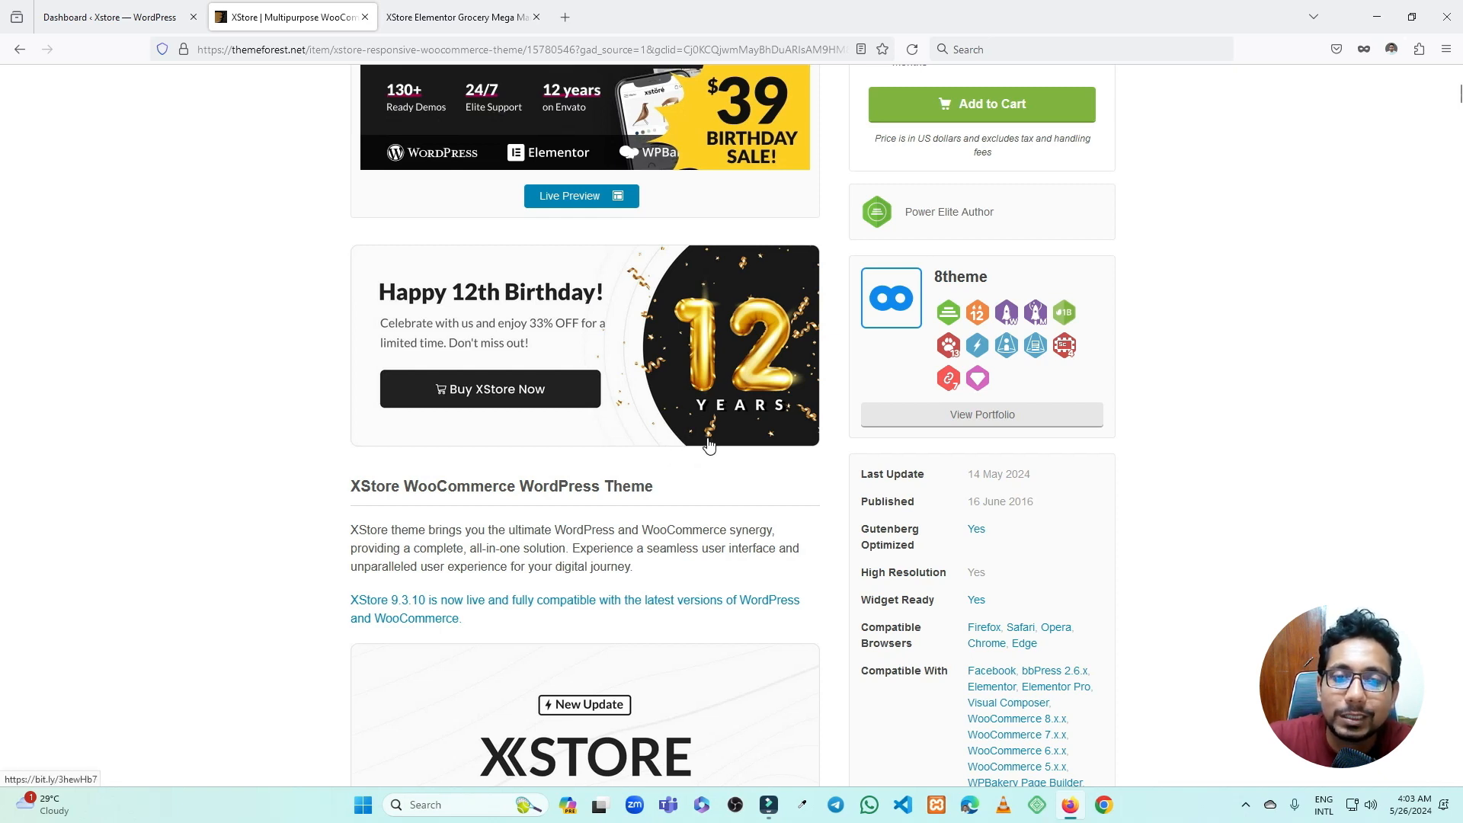
pyautogui.scroll(-7, 709, 446)
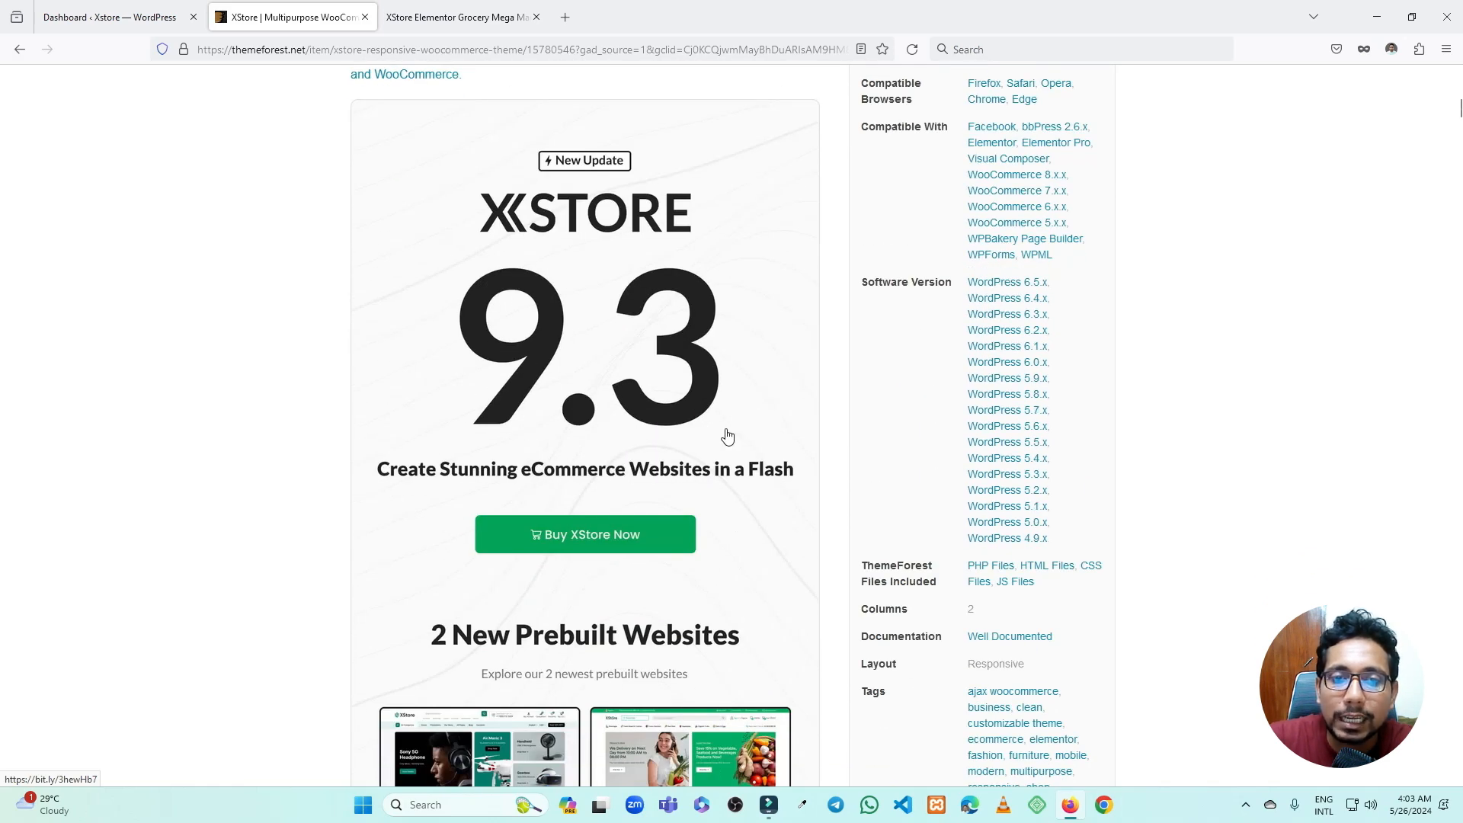
pyautogui.scroll(-7, 727, 436)
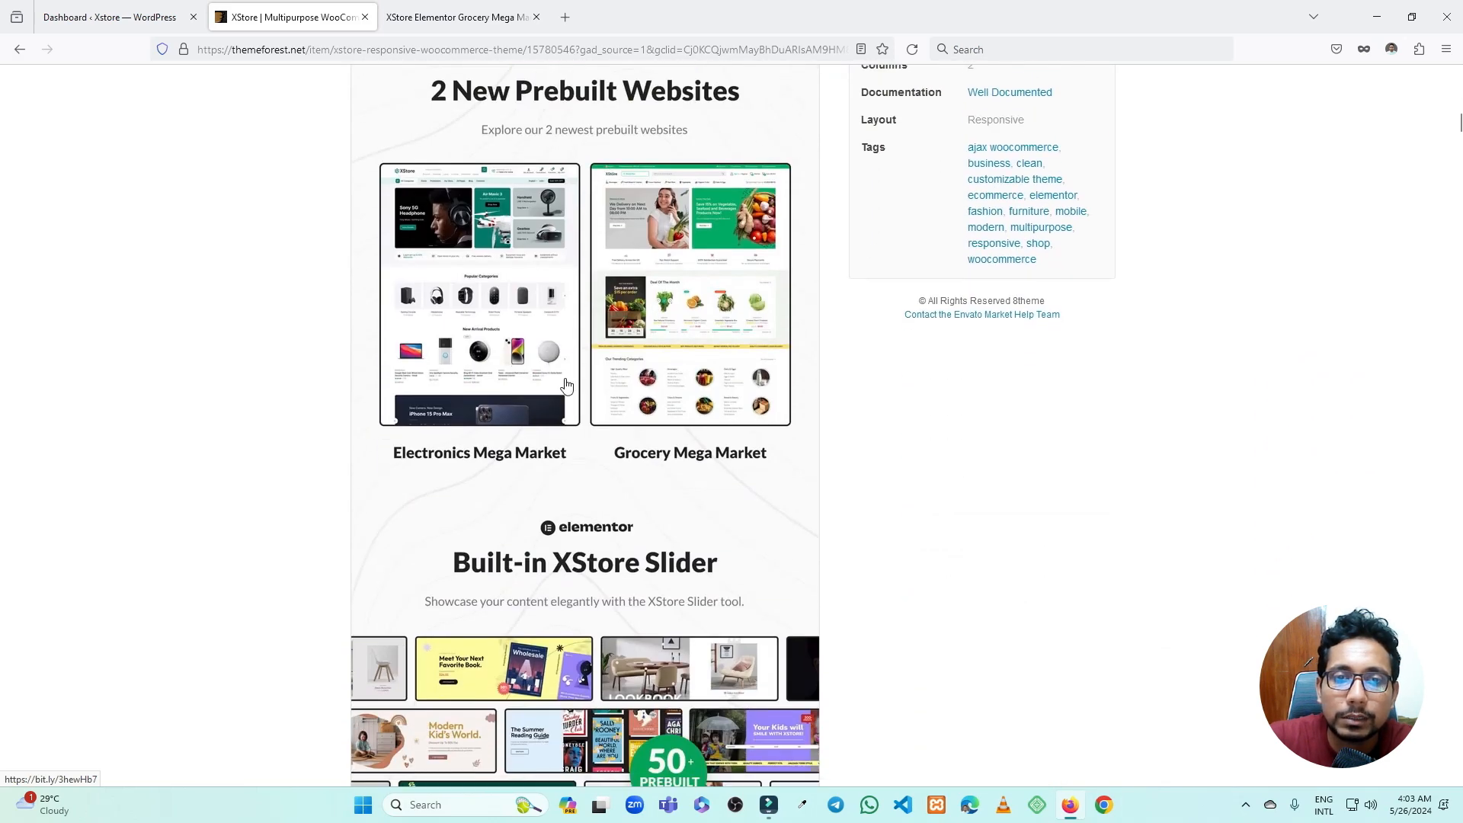
pyautogui.scroll(2, 566, 386)
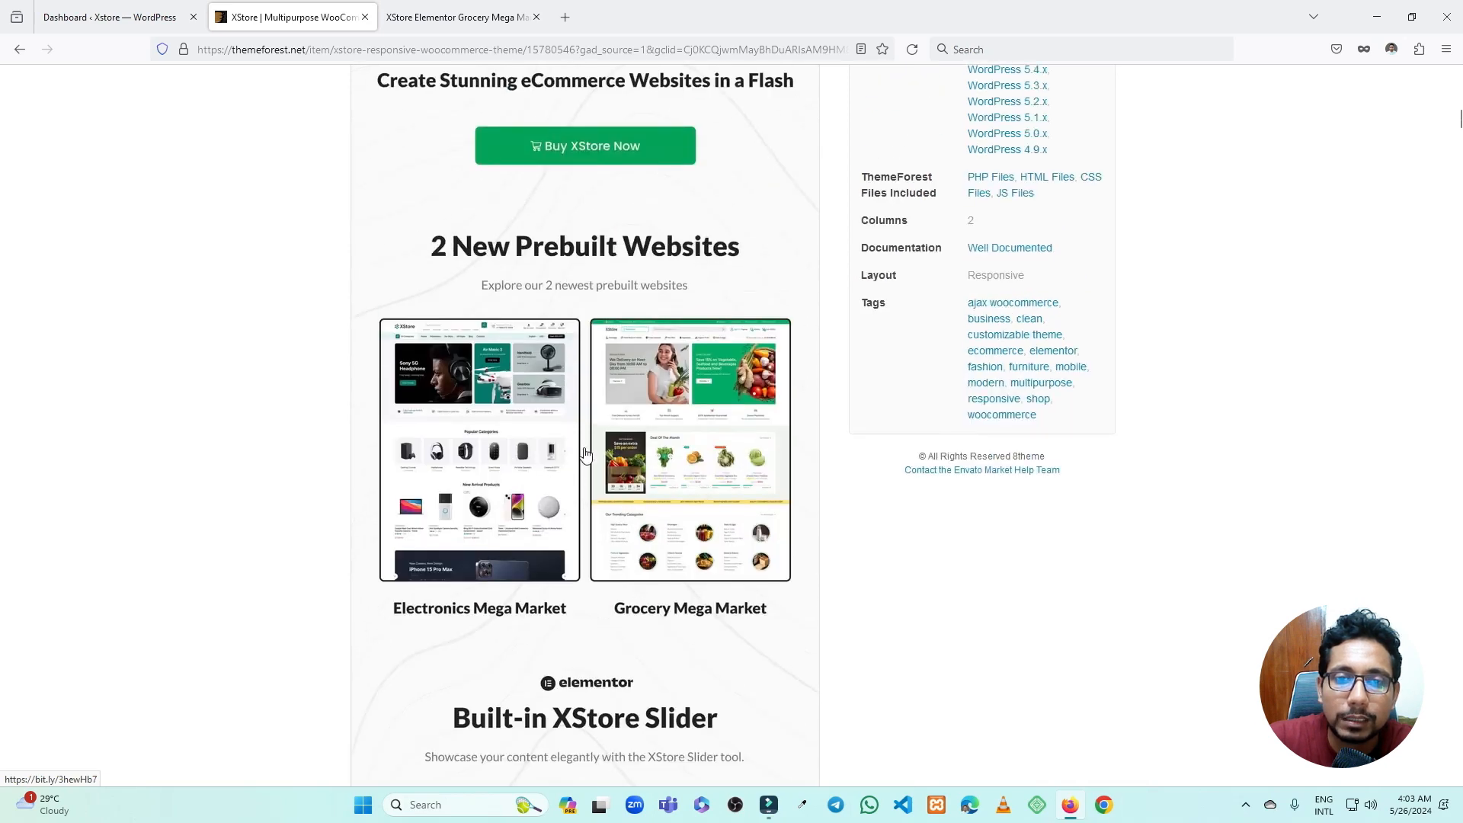
pyautogui.scroll(-14, 585, 452)
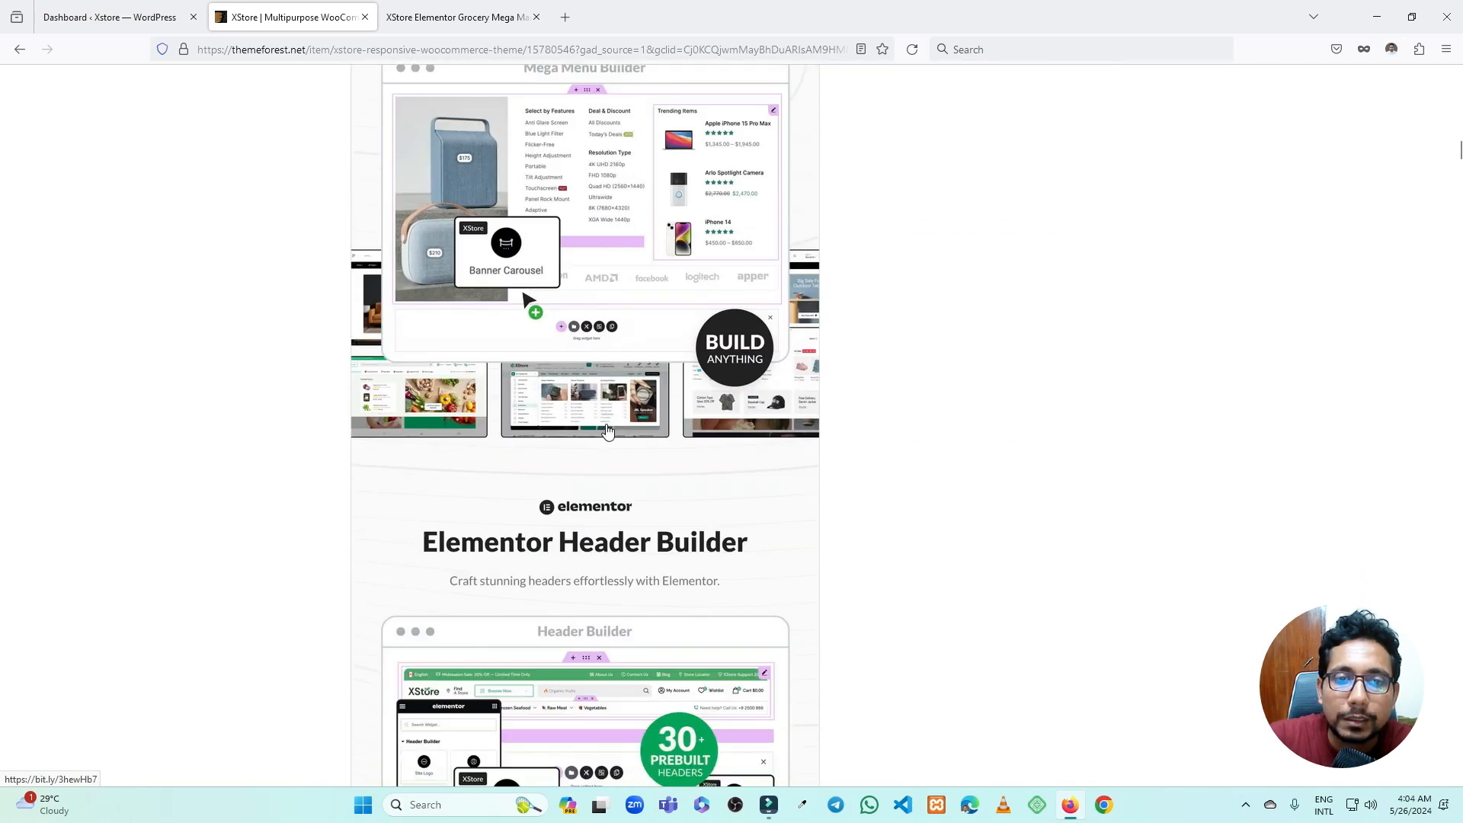
pyautogui.scroll(-11, 607, 430)
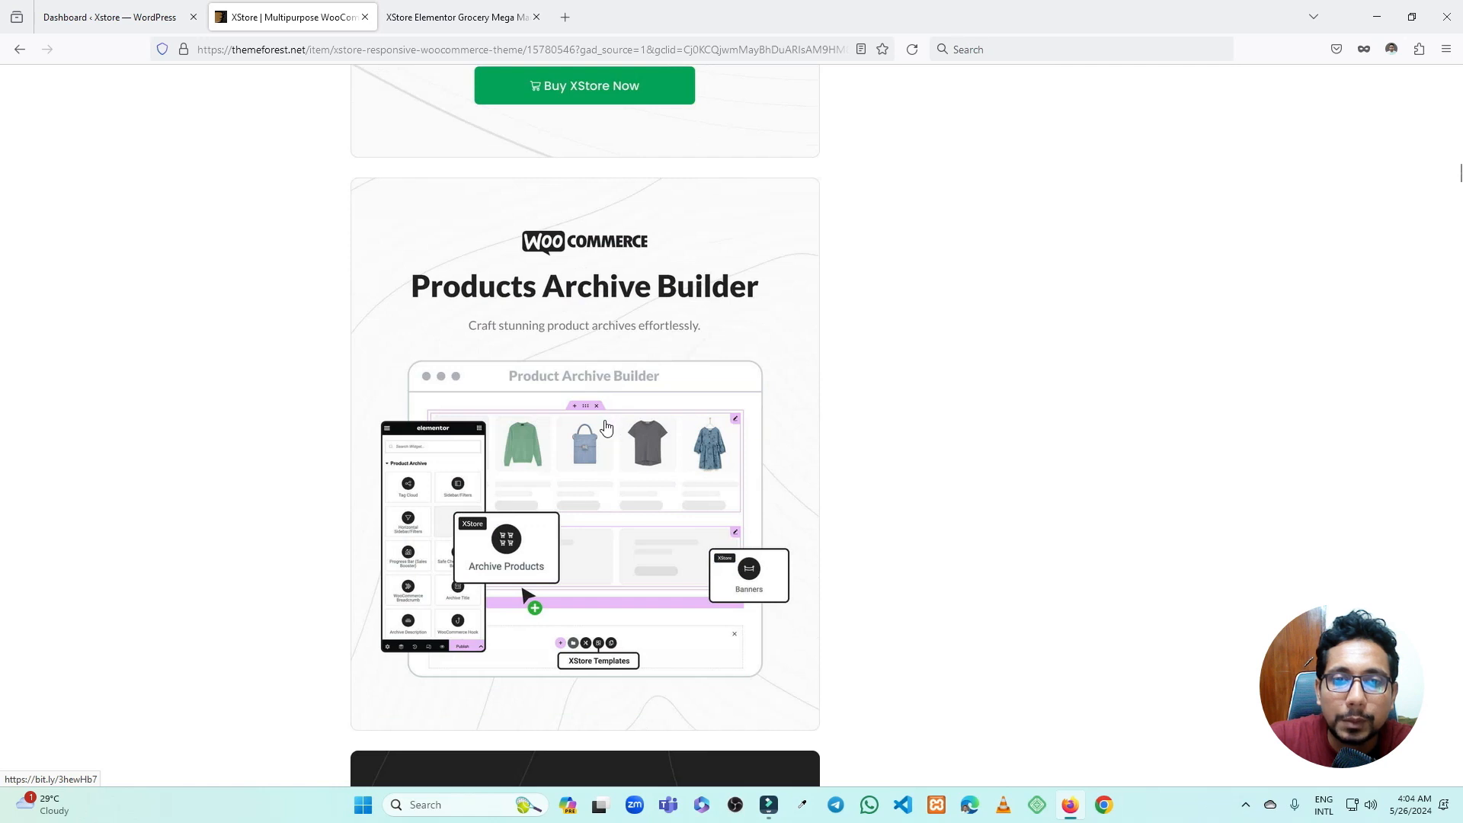
pyautogui.scroll(-2, 608, 428)
pyautogui.scroll(7, 608, 428)
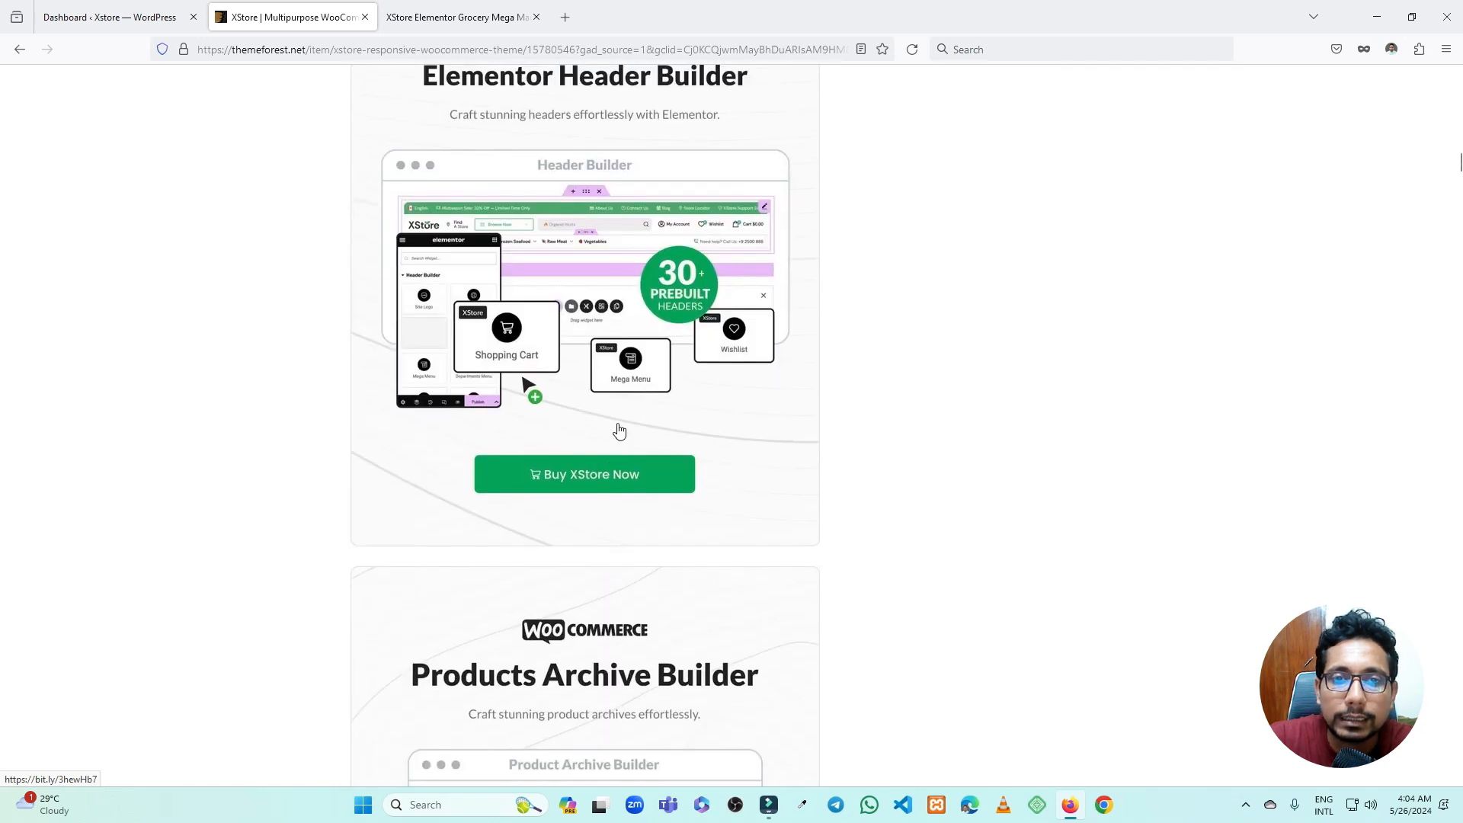
pyautogui.scroll(2, 613, 377)
pyautogui.scroll(-5, 621, 330)
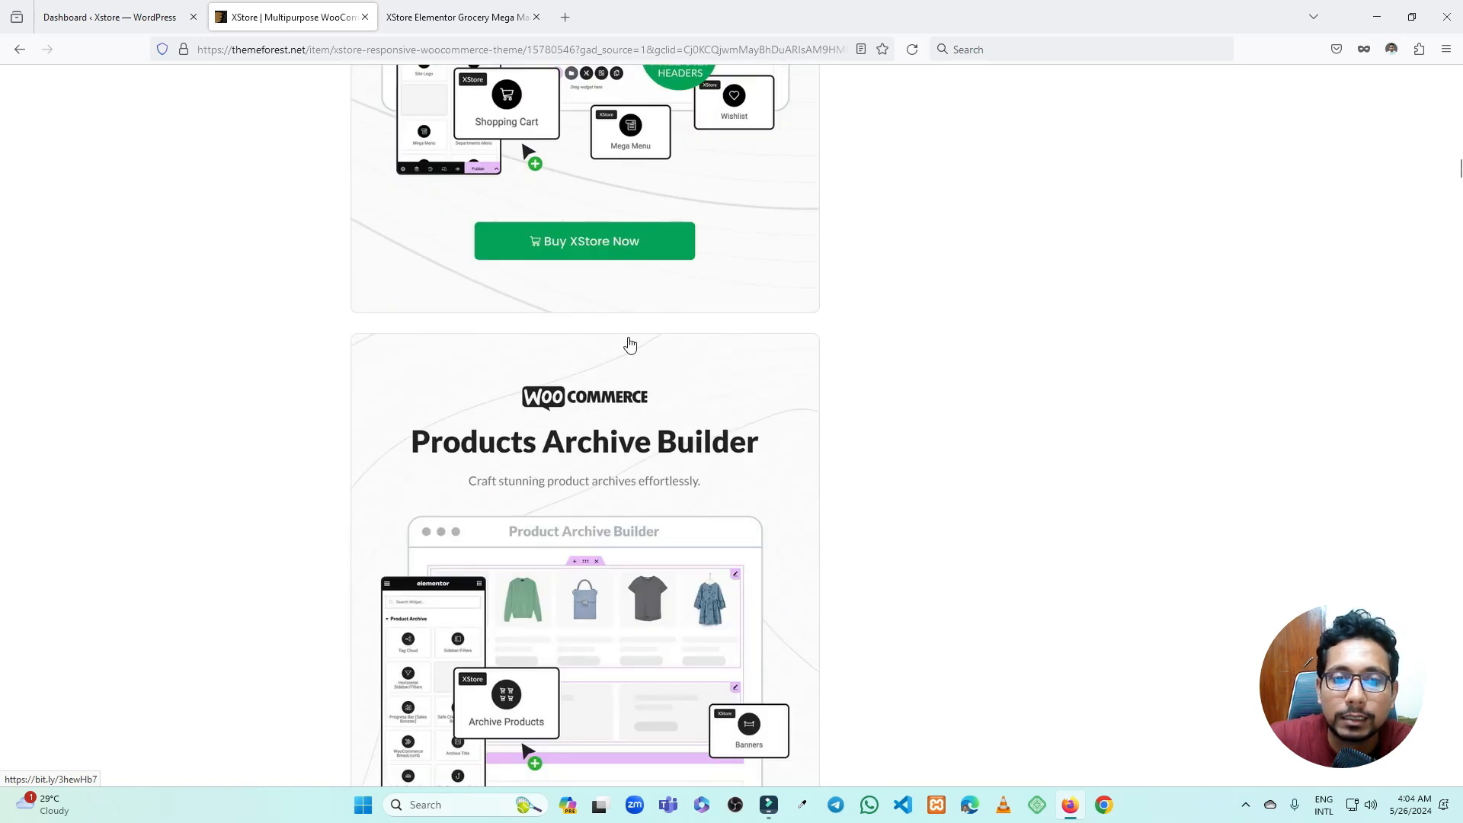
pyautogui.scroll(-4, 702, 377)
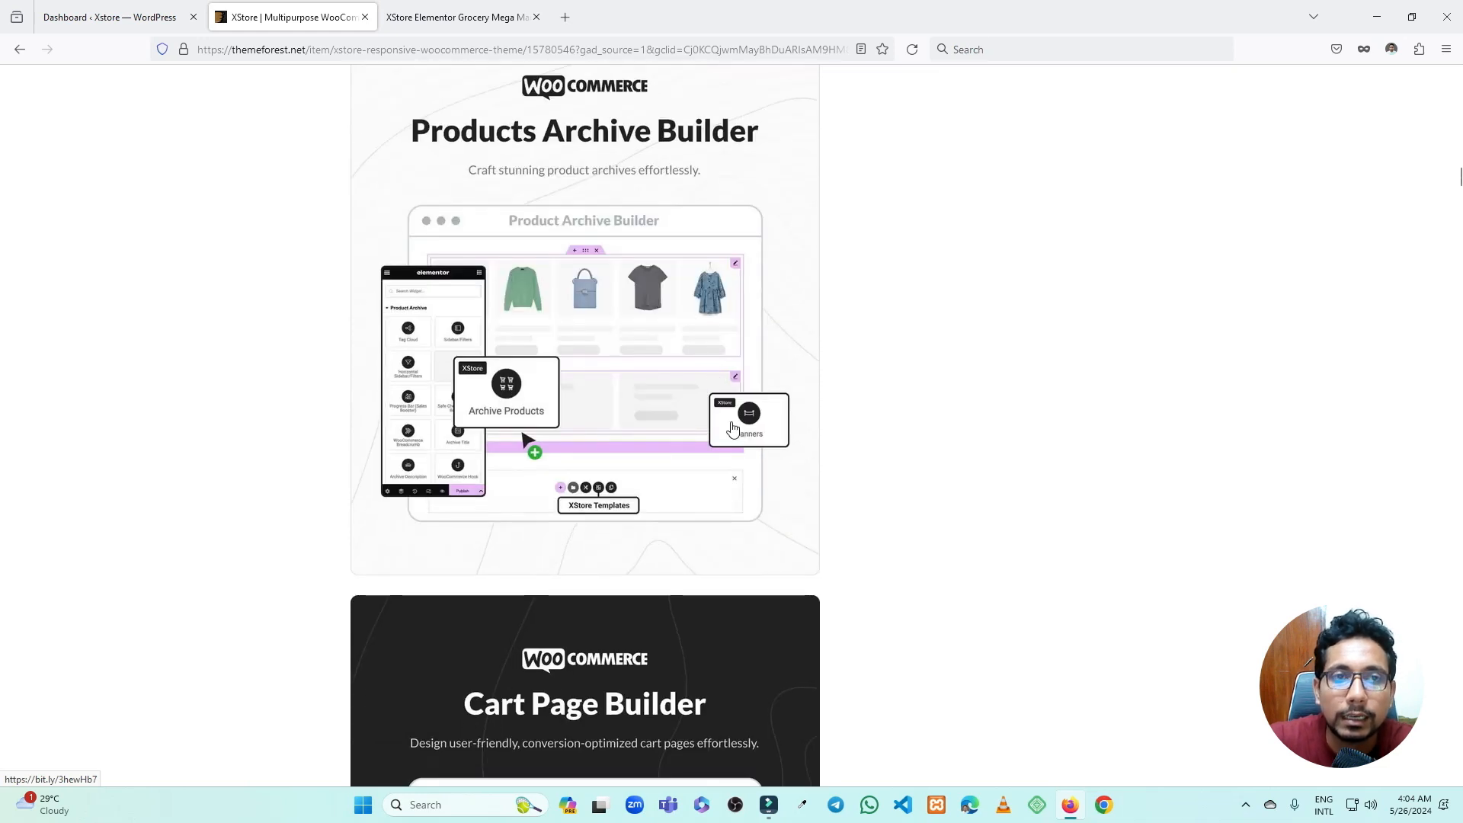
# - Switch to the WordPress dashboard and review the XStore Builders, Static Blocks and Mega Menus entries
pyautogui.click(130, 13)
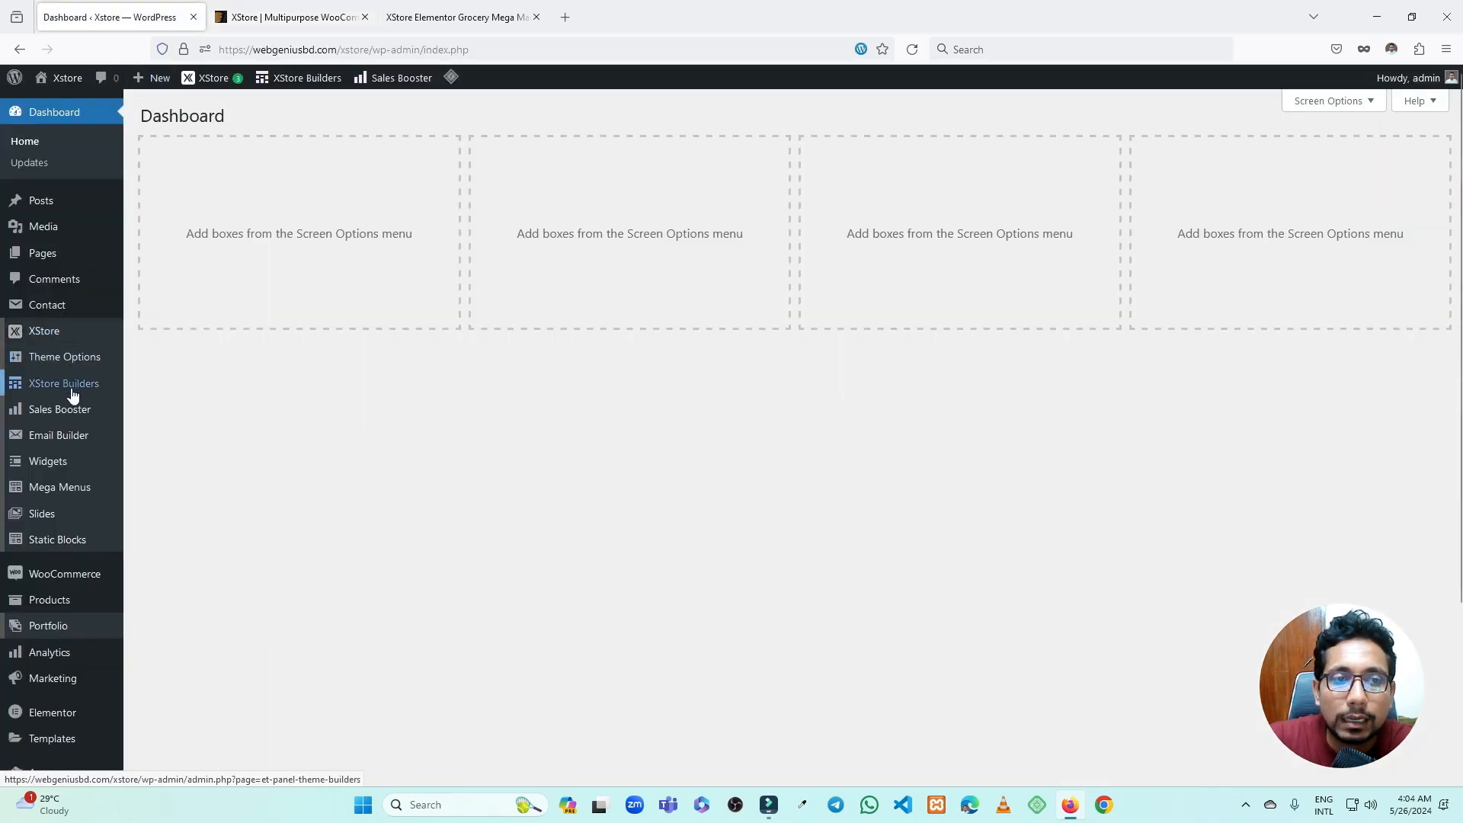
pyautogui.moveTo(52, 392)
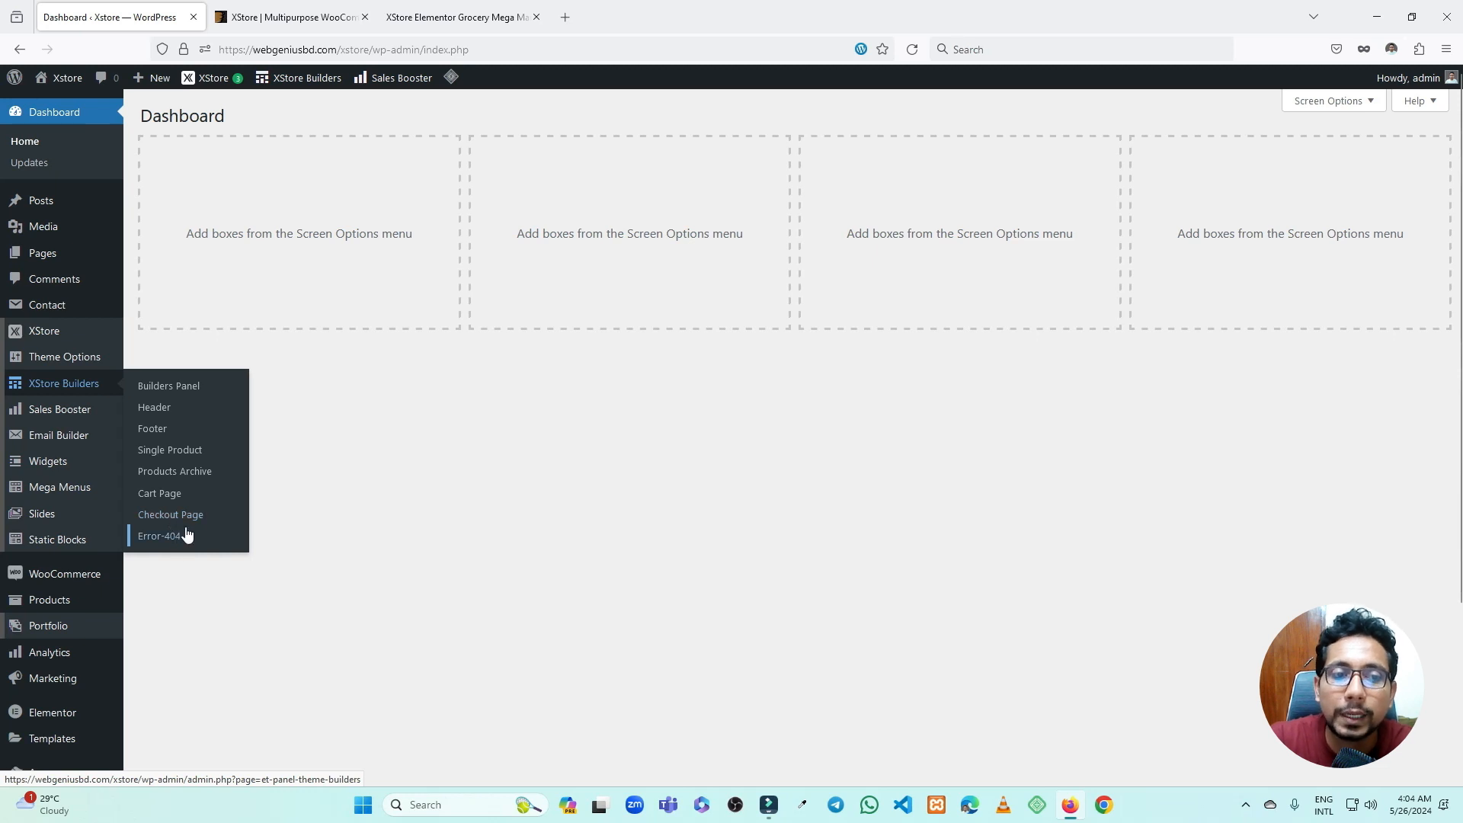
pyautogui.moveTo(59, 545)
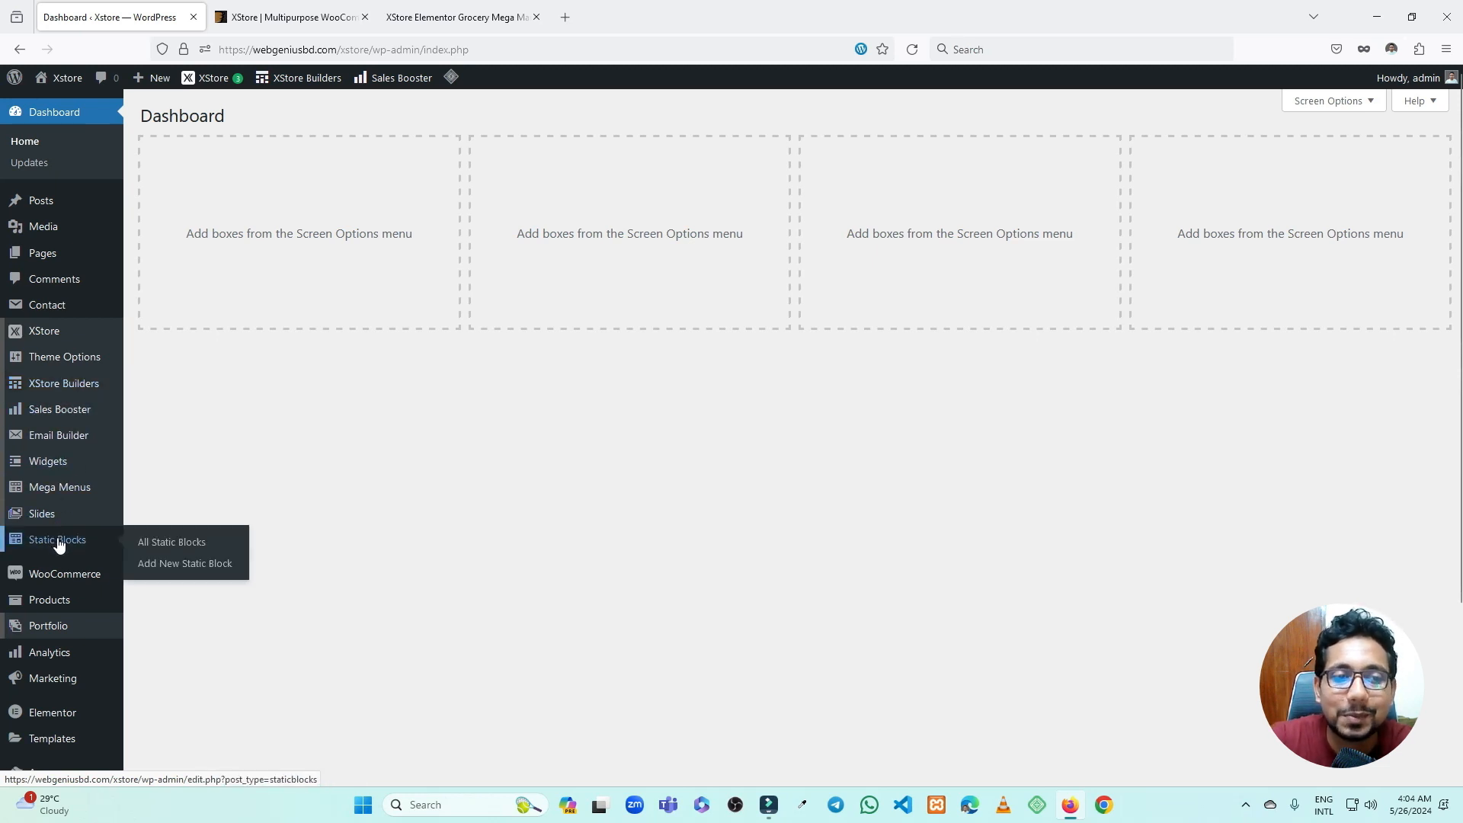
pyautogui.moveTo(51, 497)
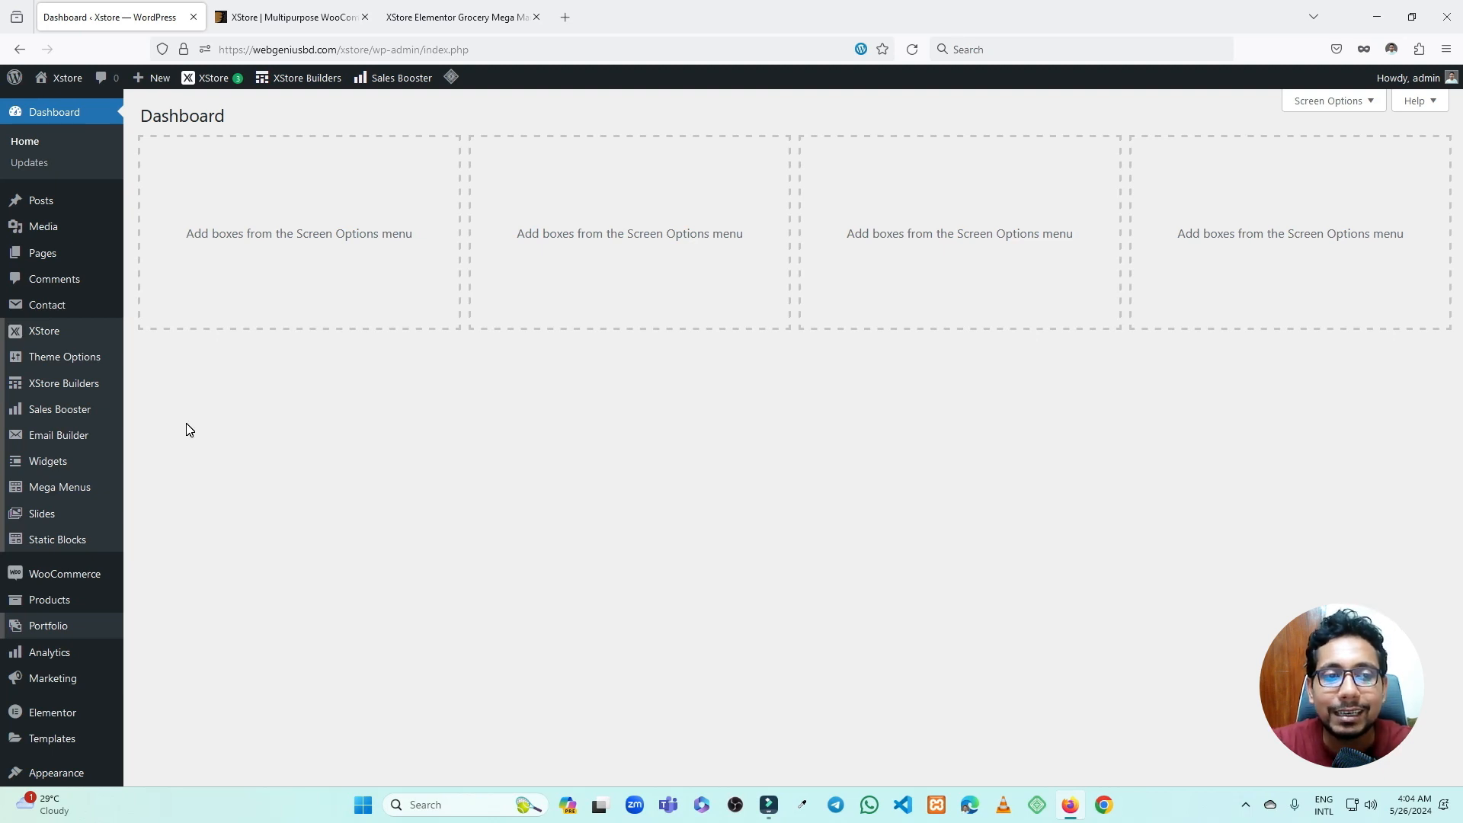
# - Return to the XStore page on ThemeForest and review the theme's full title above the item details
pyautogui.click(263, 15)
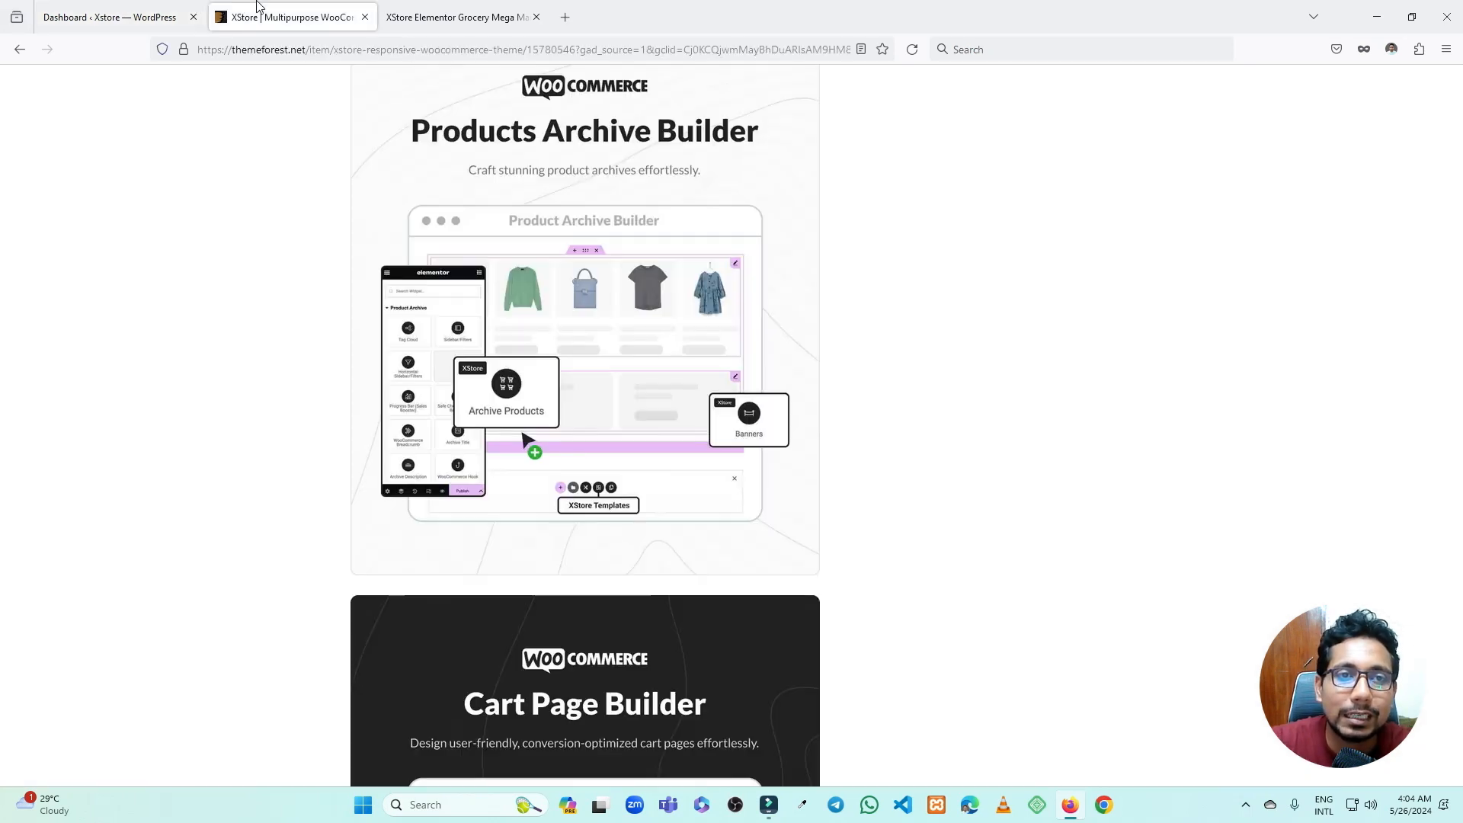
pyautogui.scroll(5, 448, 196)
pyautogui.scroll(15, 453, 199)
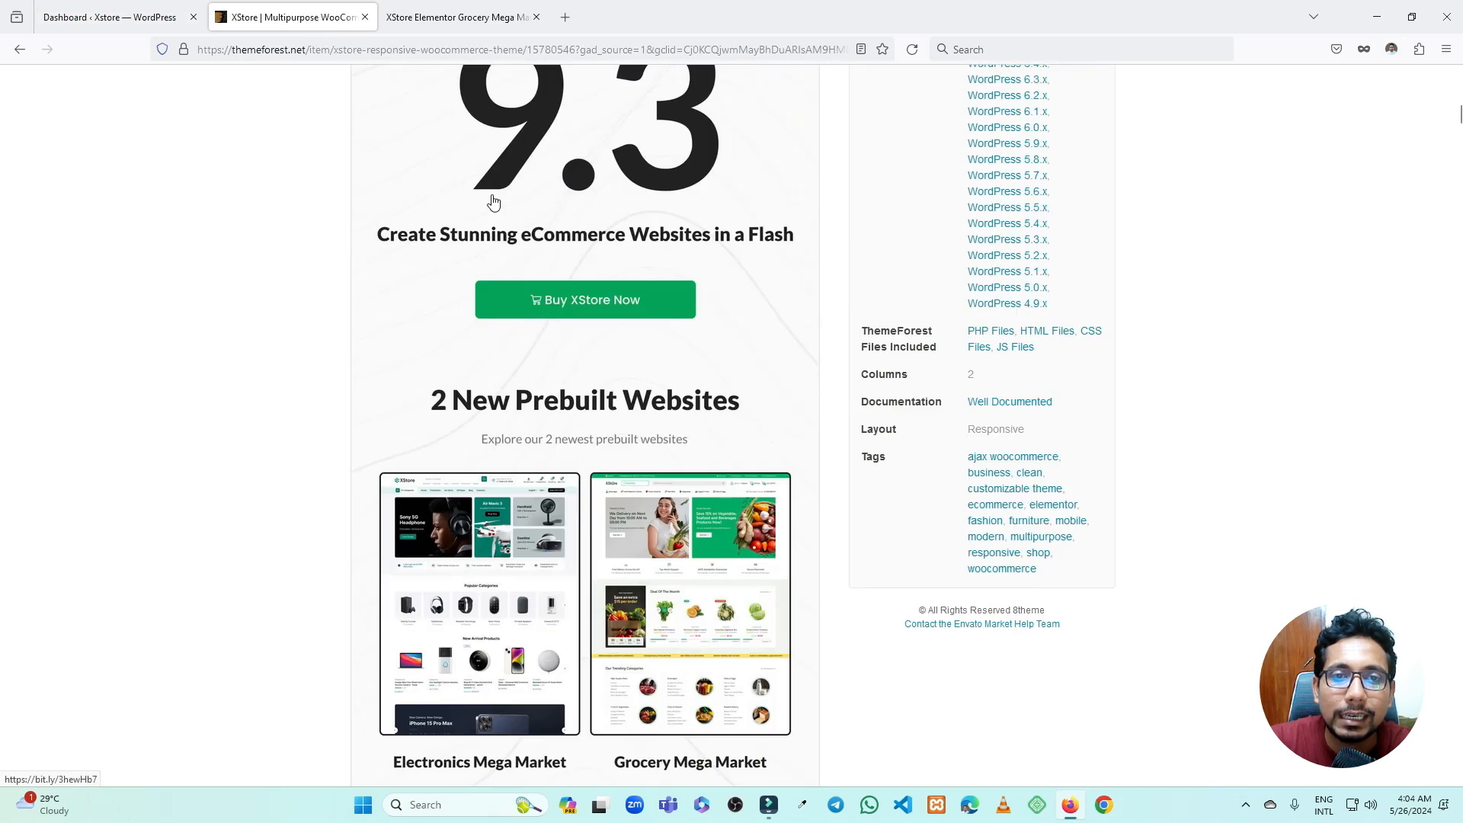
pyautogui.scroll(3, 529, 211)
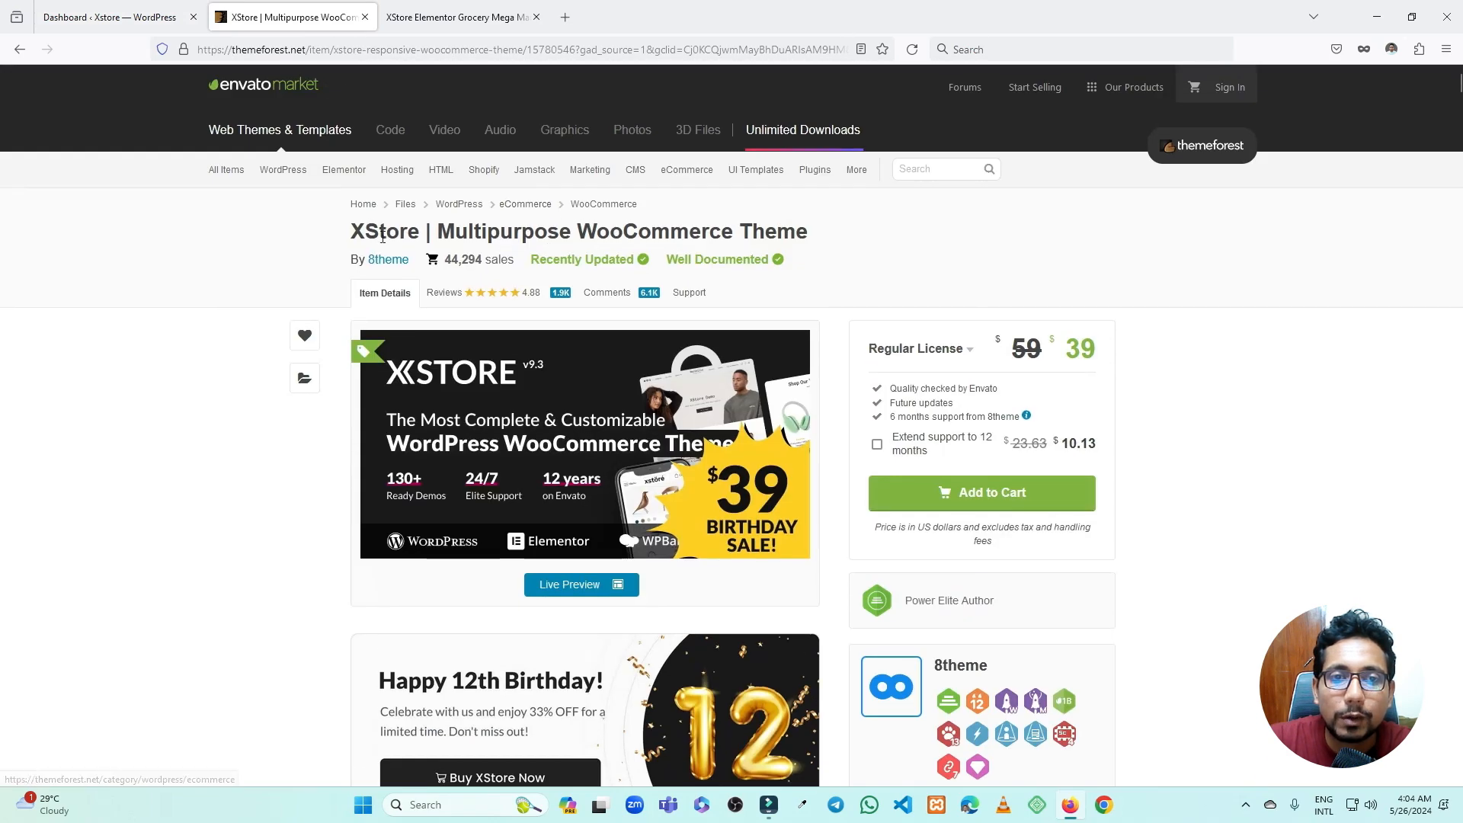
pyautogui.moveTo(353, 229); pyautogui.dragTo(845, 225)
pyautogui.click(877, 231)
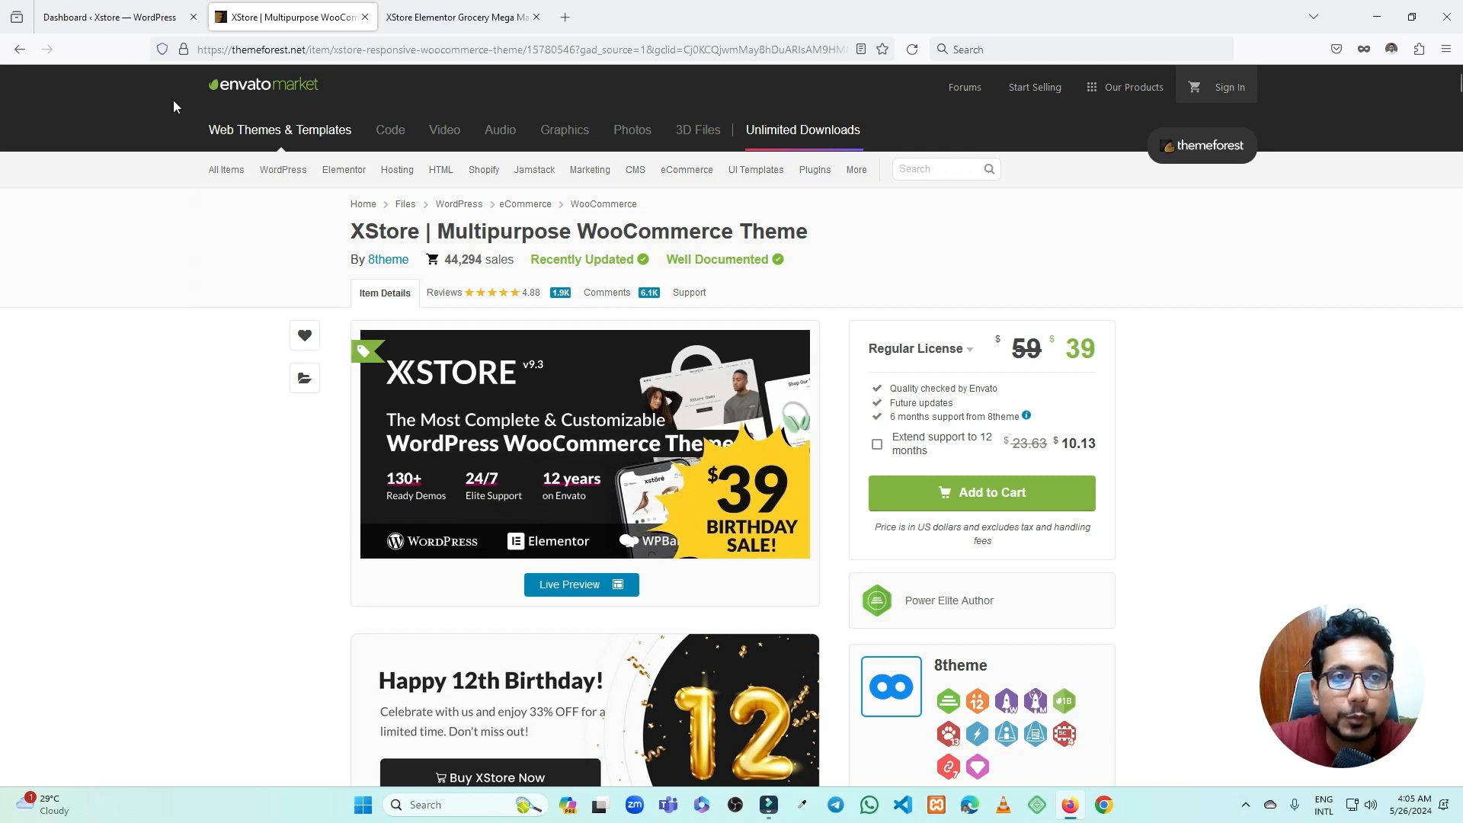
# - Look through the XStore Grocery Mega Market demo homepage from the hero banners down to the FAQ and footer
pyautogui.click(130, 8)
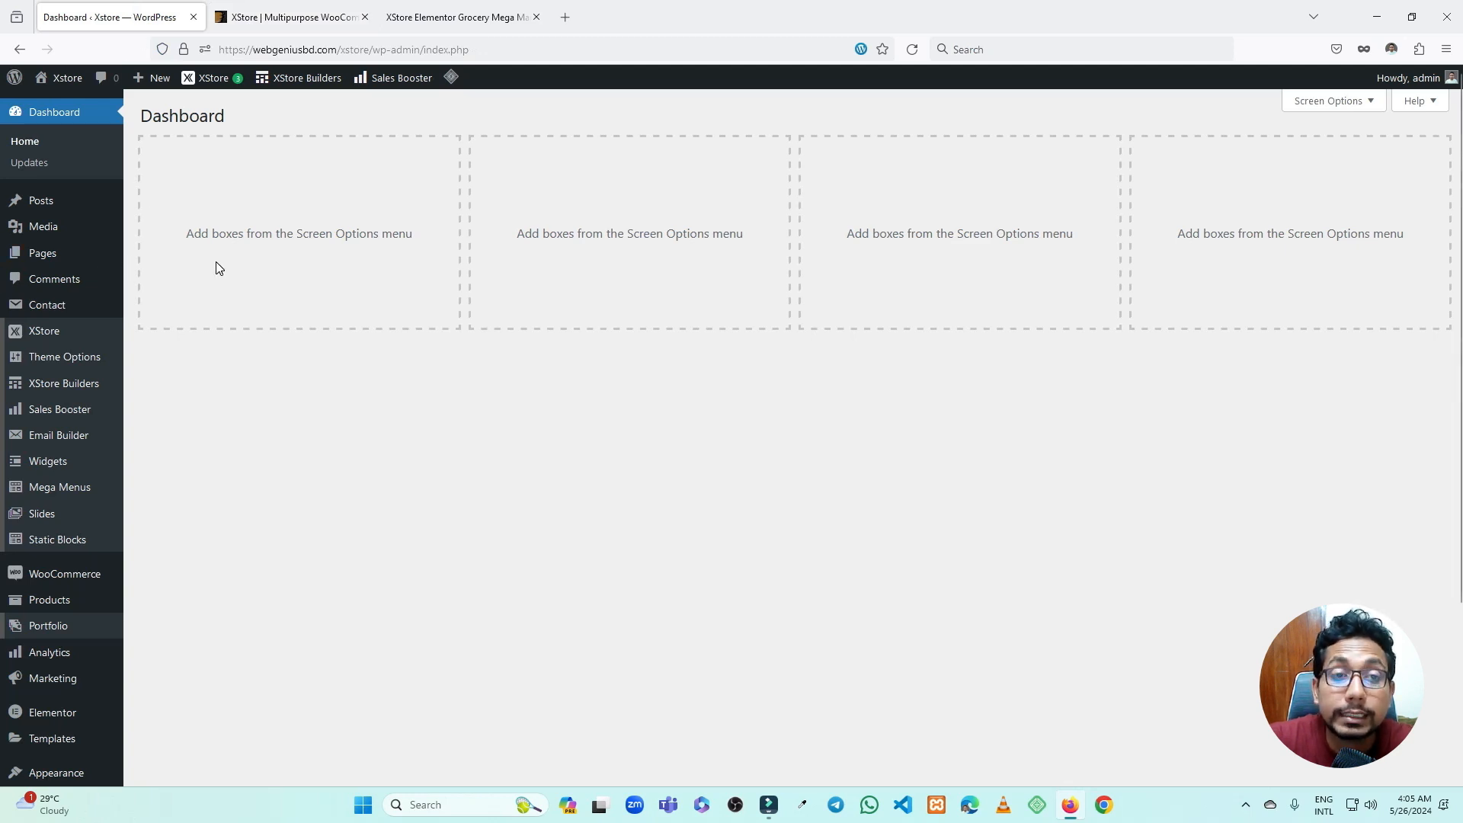
pyautogui.click(457, 14)
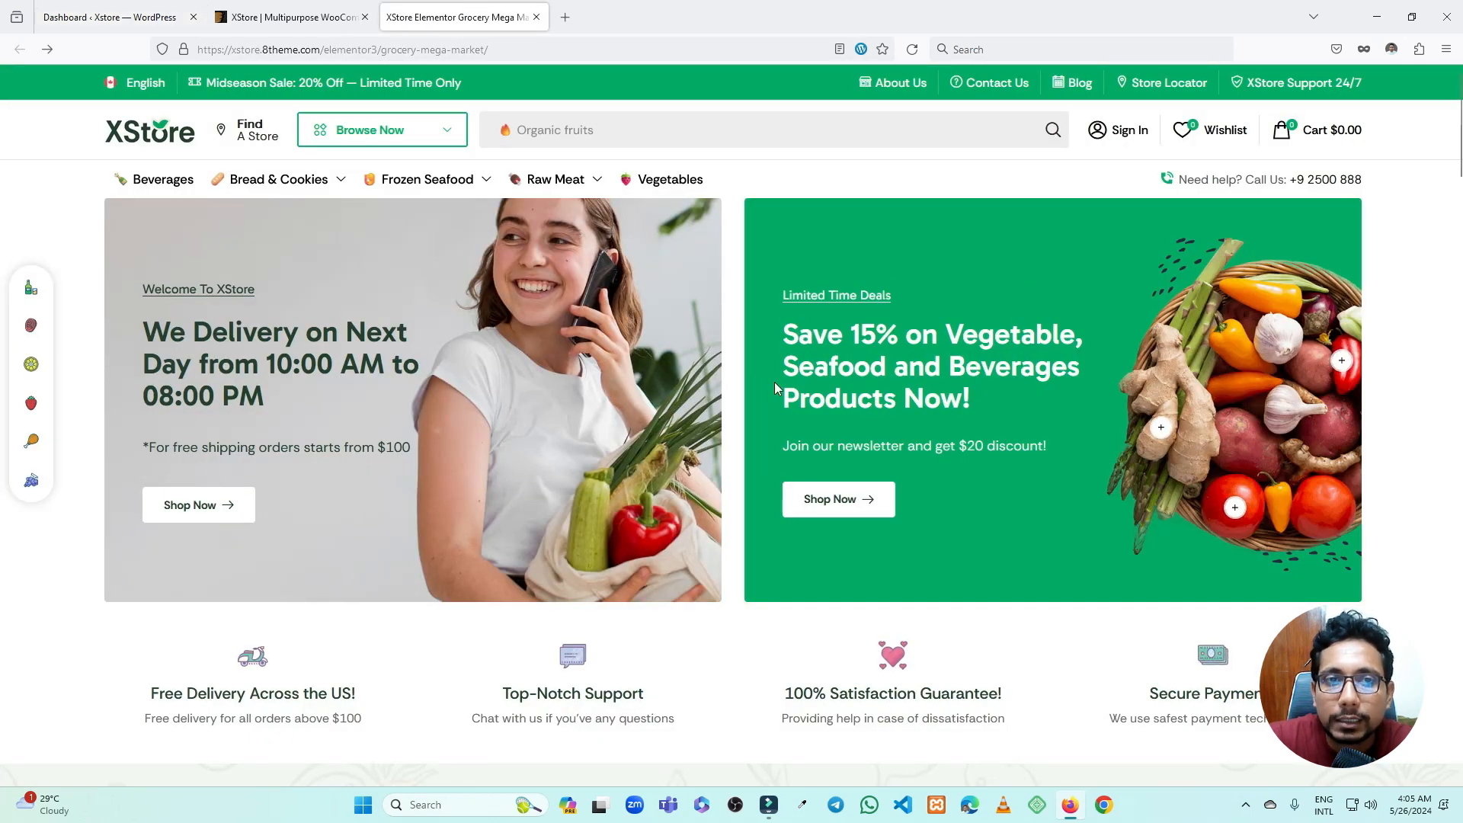
pyautogui.middleClick(1387, 224)
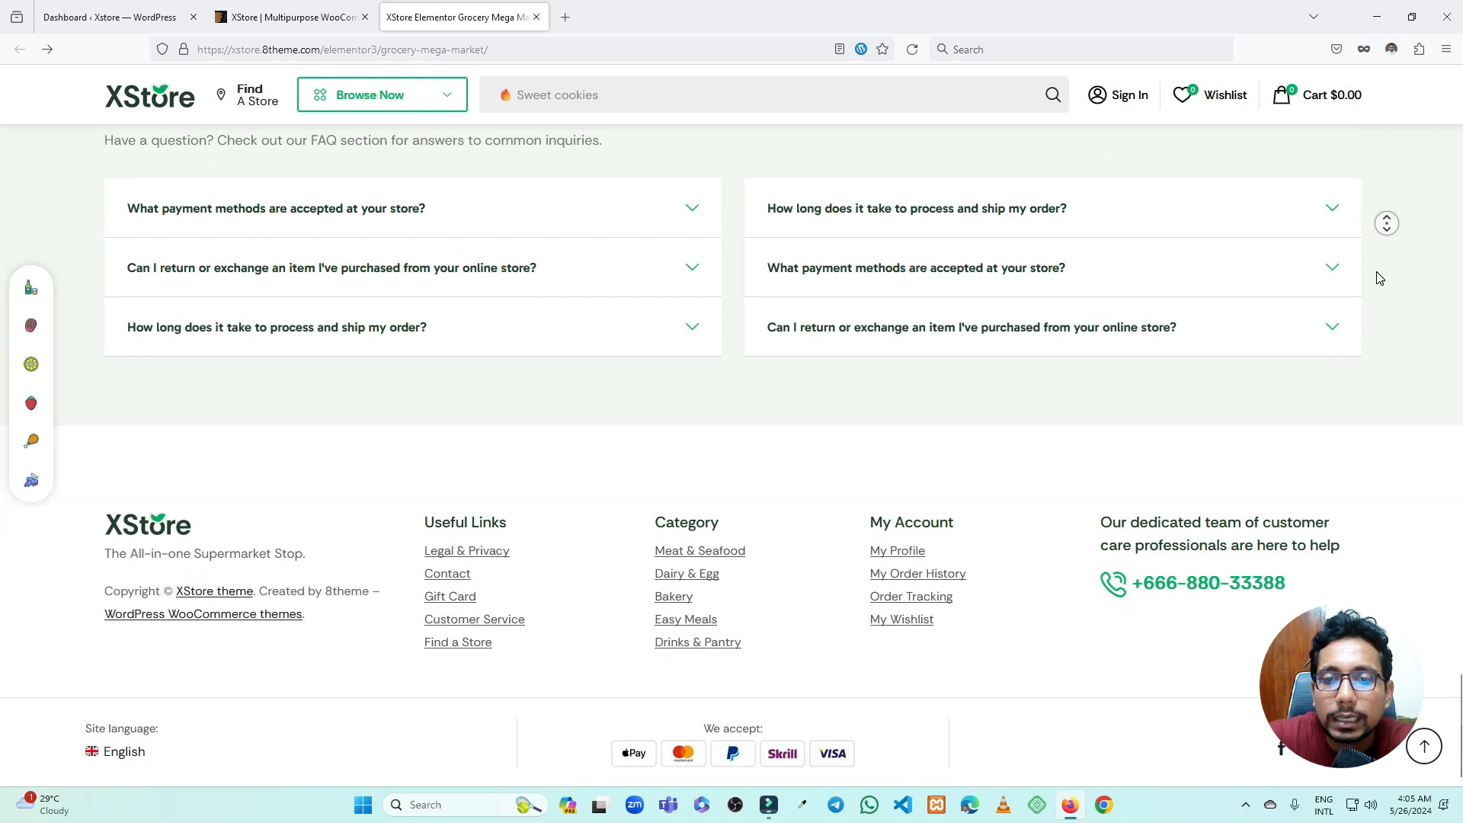
pyautogui.middleClick(1373, 290)
pyautogui.scroll(1, 1096, 316)
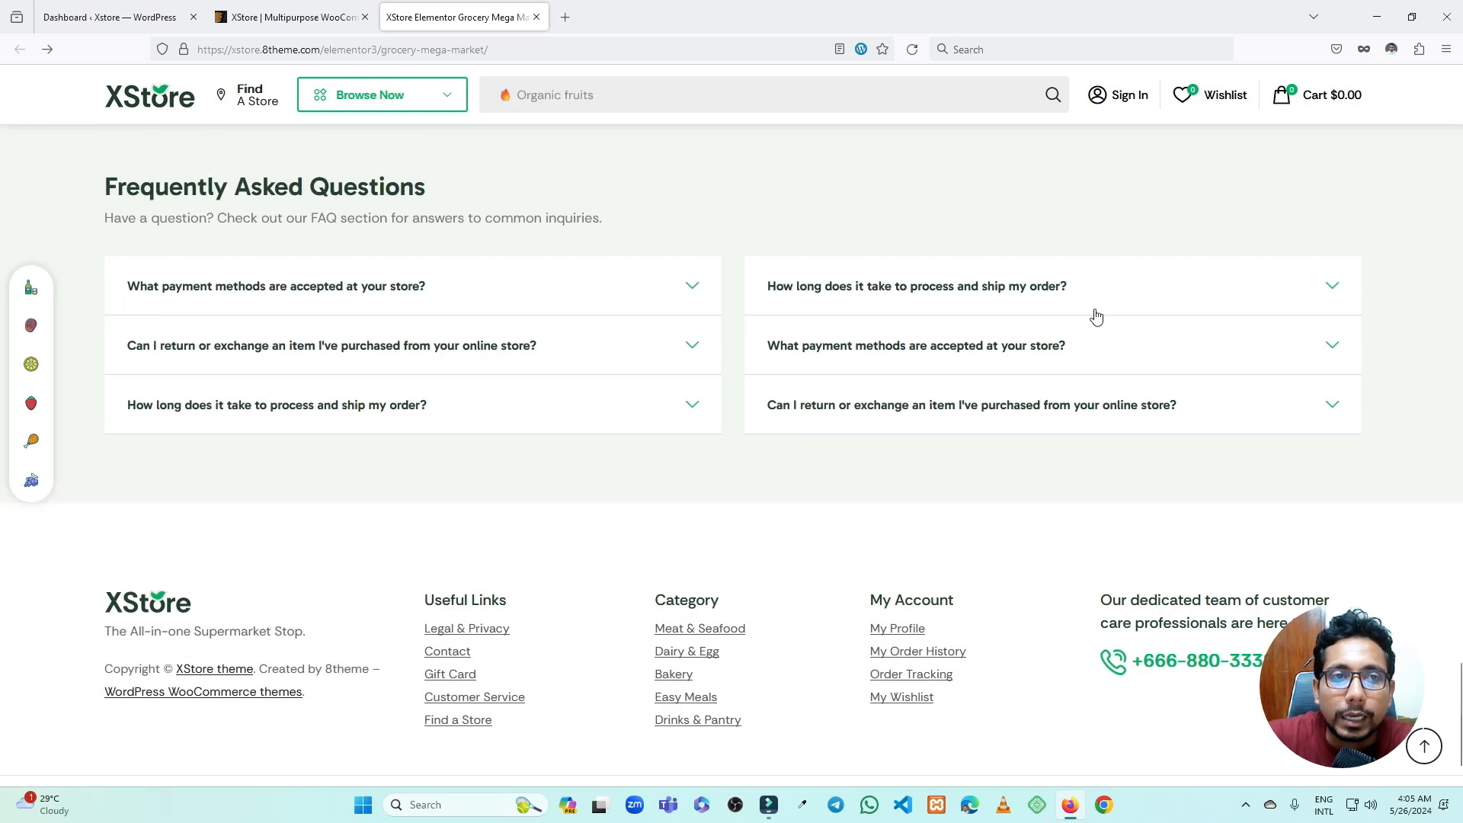
# - Open the XStore control panel's welcome page in the WordPress admin
pyautogui.click(130, 9)
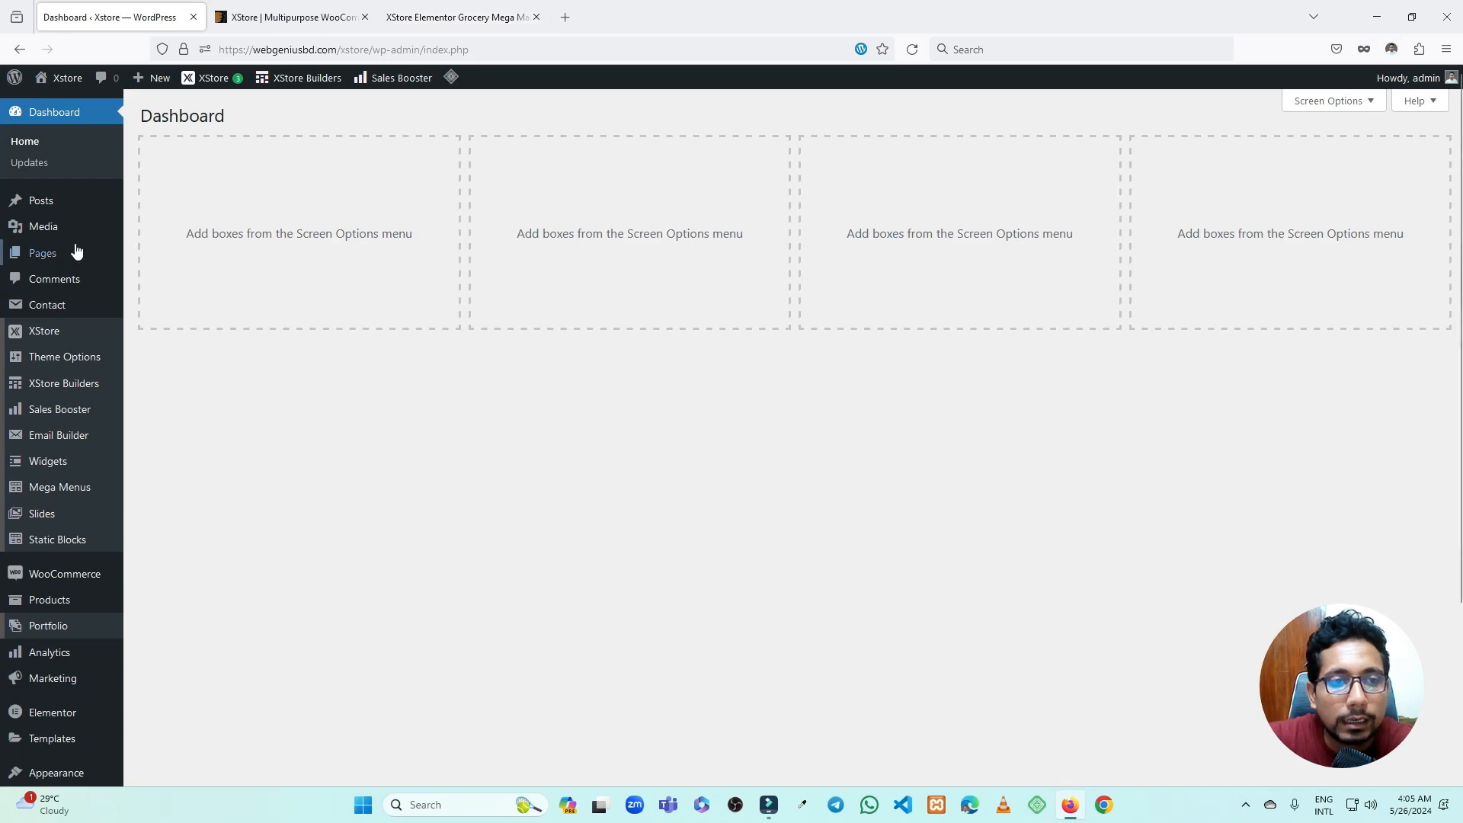
pyautogui.moveTo(62, 336)
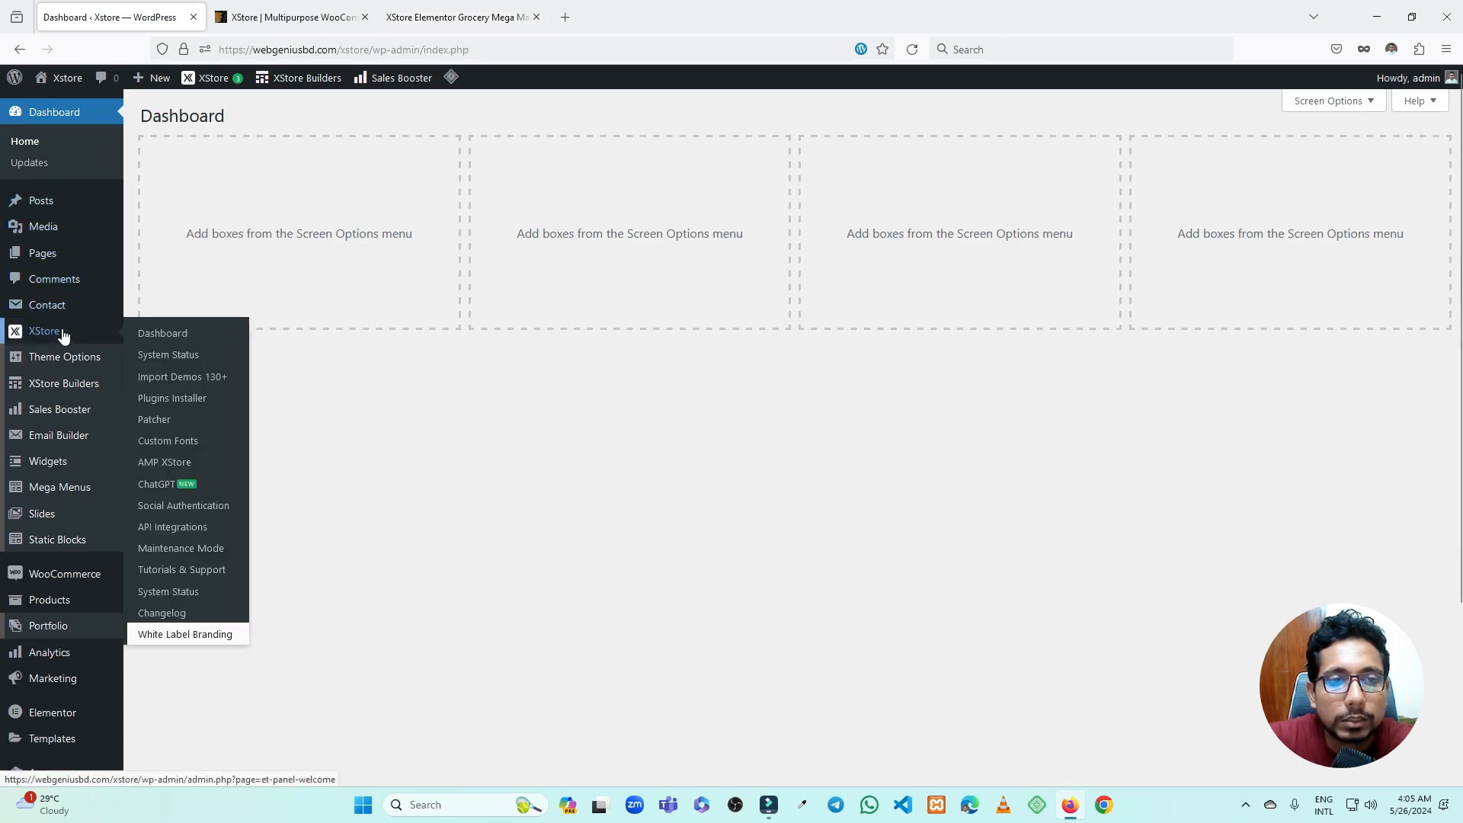
pyautogui.click(202, 335)
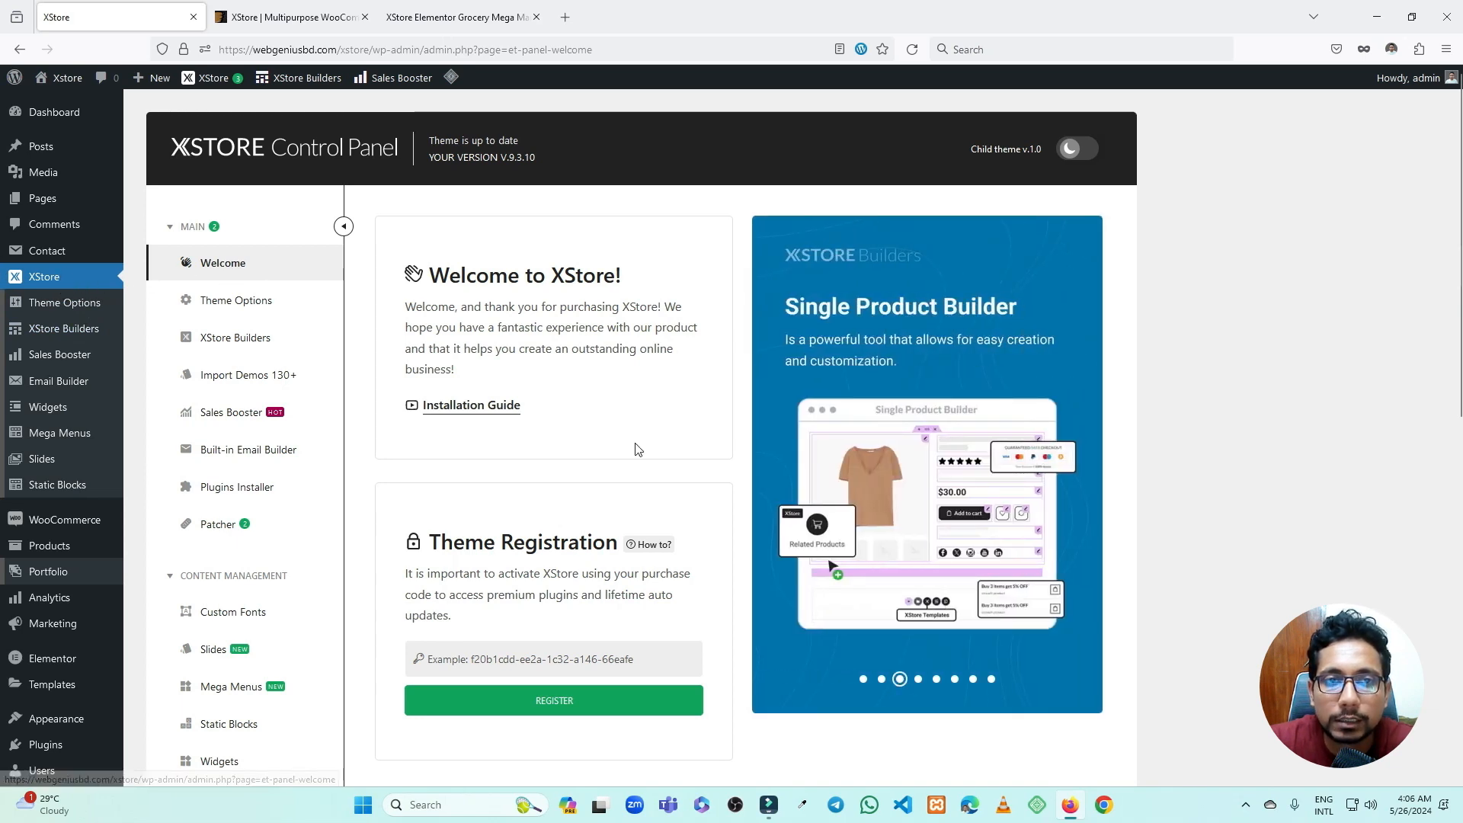
# - Paste the theme purchase code into the Theme Registration field and submit it for registration
pyautogui.click(516, 657)
pyautogui.press('super+v')
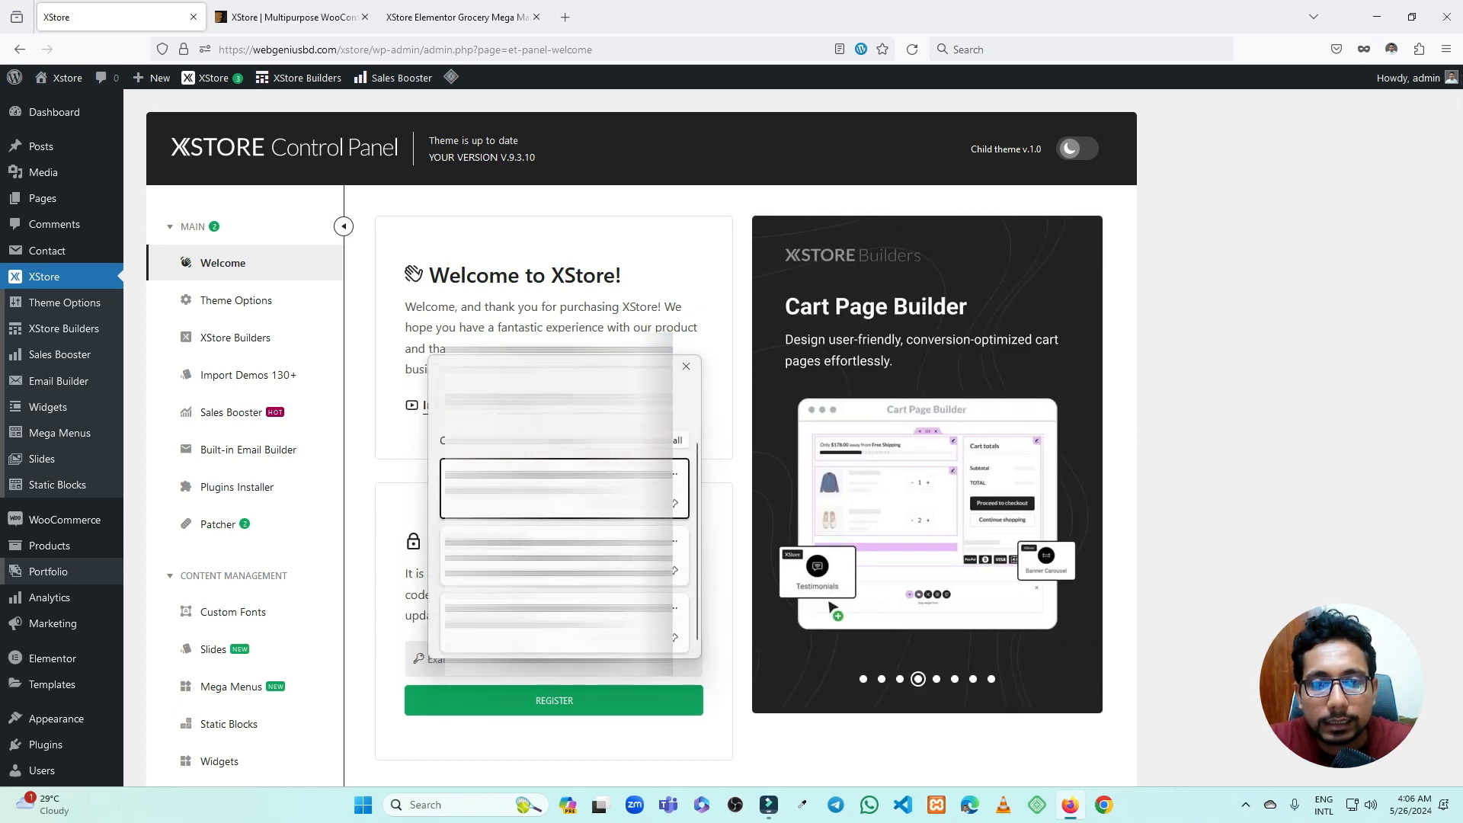
pyautogui.click(560, 711)
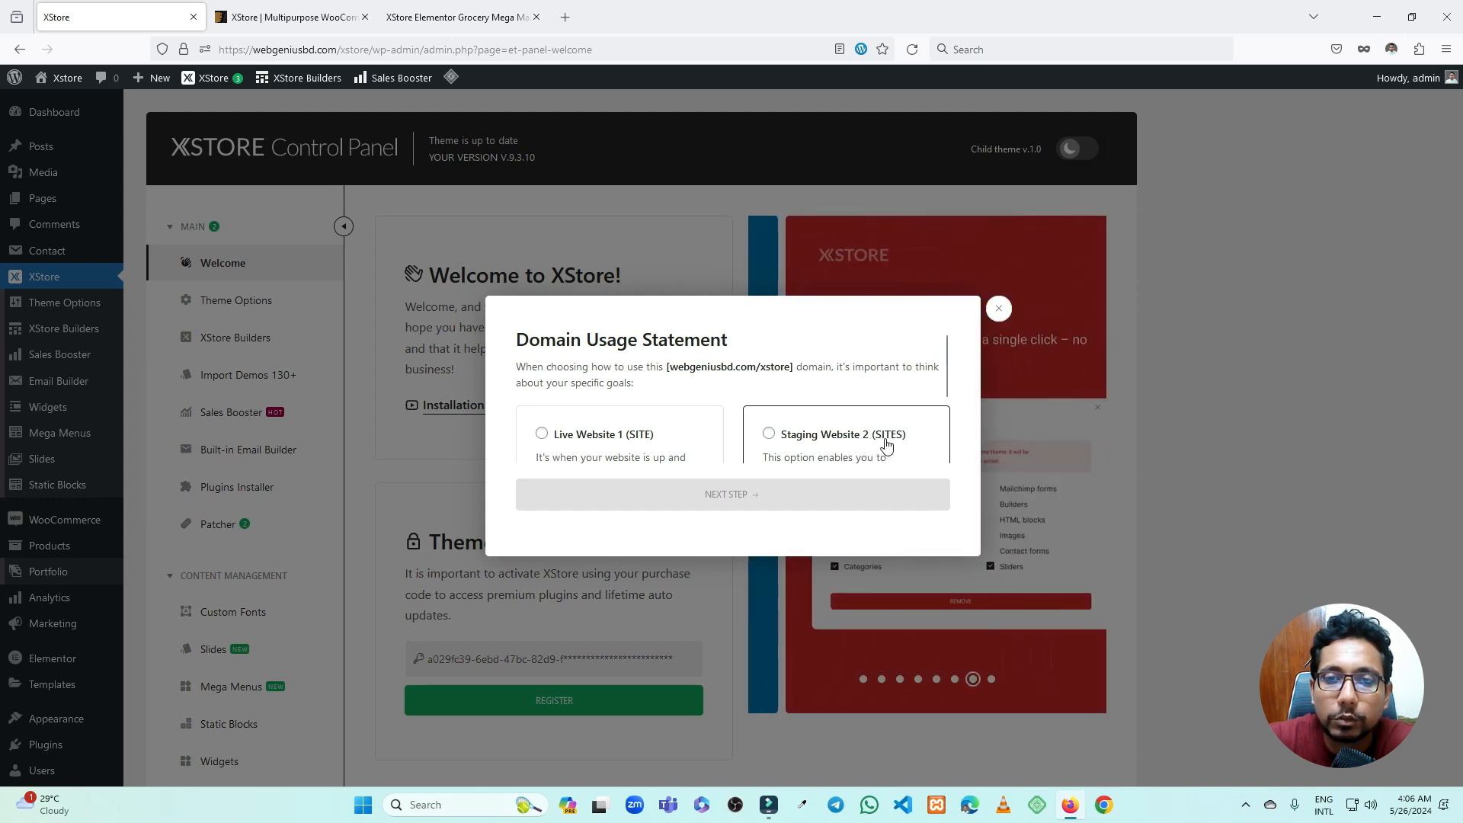
# - Complete the theme registration as Live Website 1 (SITE), agreeing to the registration guidelines, and close the congratulations dialog
pyautogui.click(606, 443)
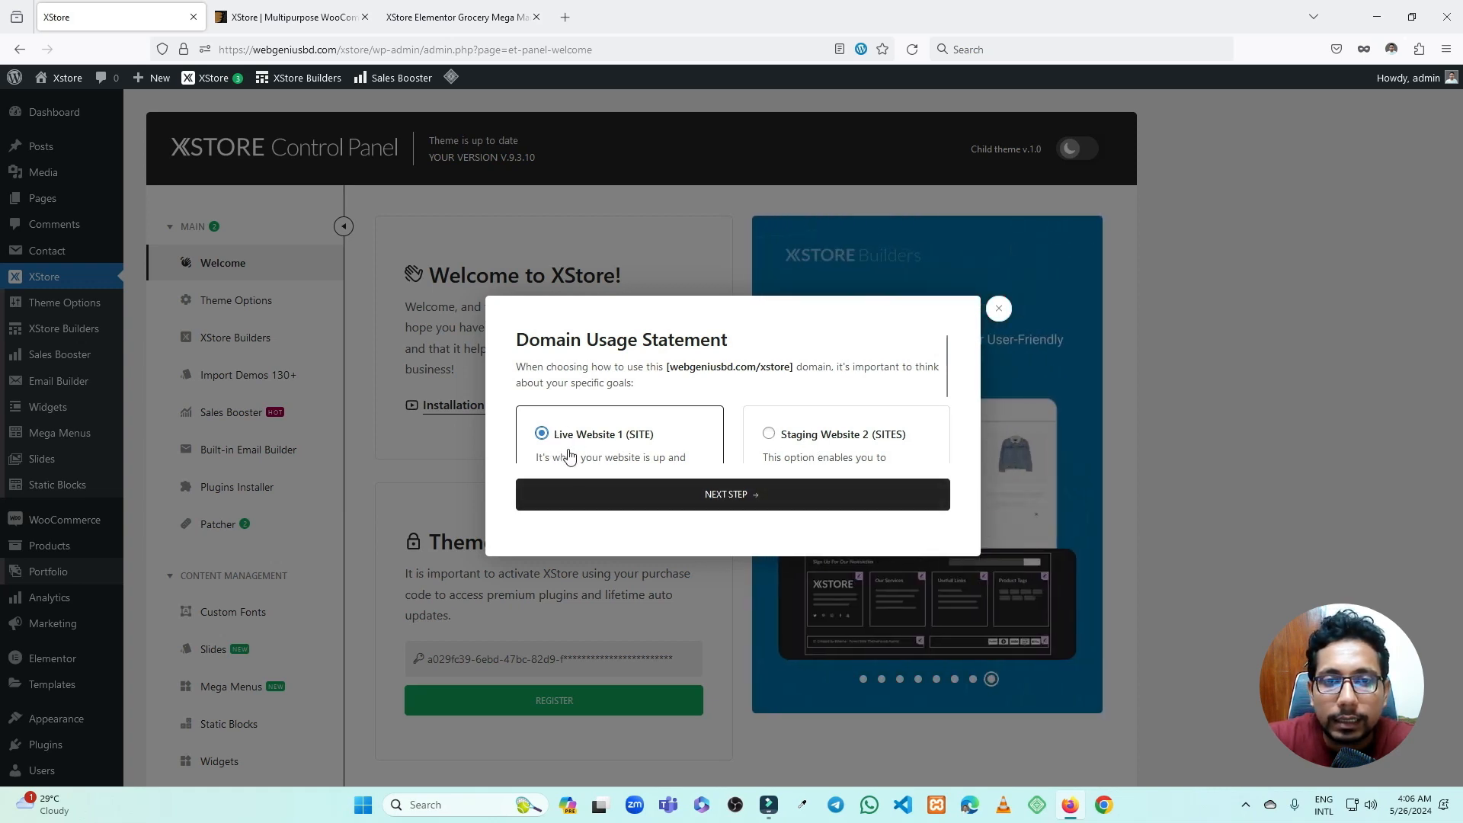
pyautogui.click(734, 497)
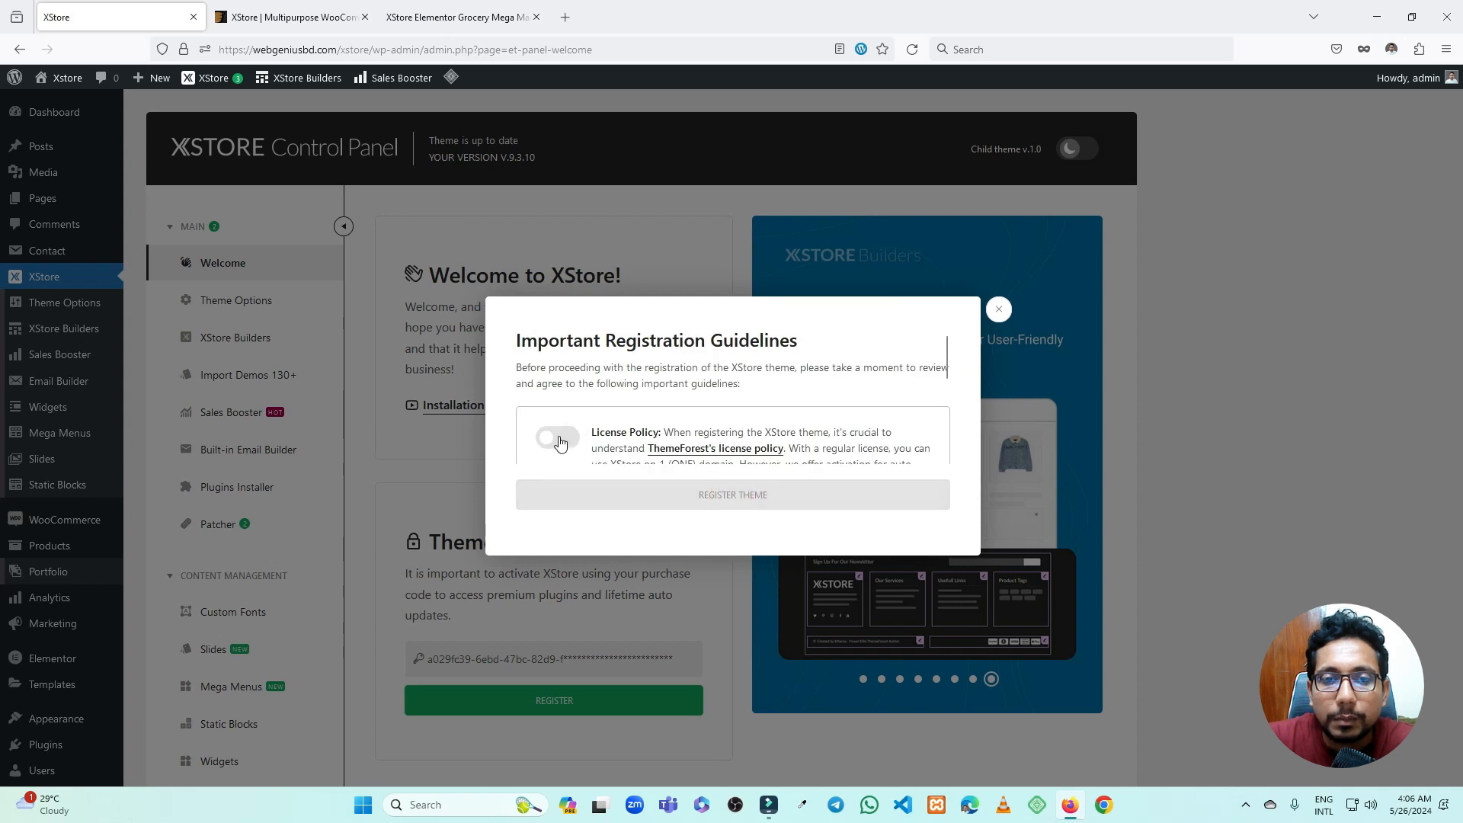
pyautogui.click(557, 436)
pyautogui.click(557, 392)
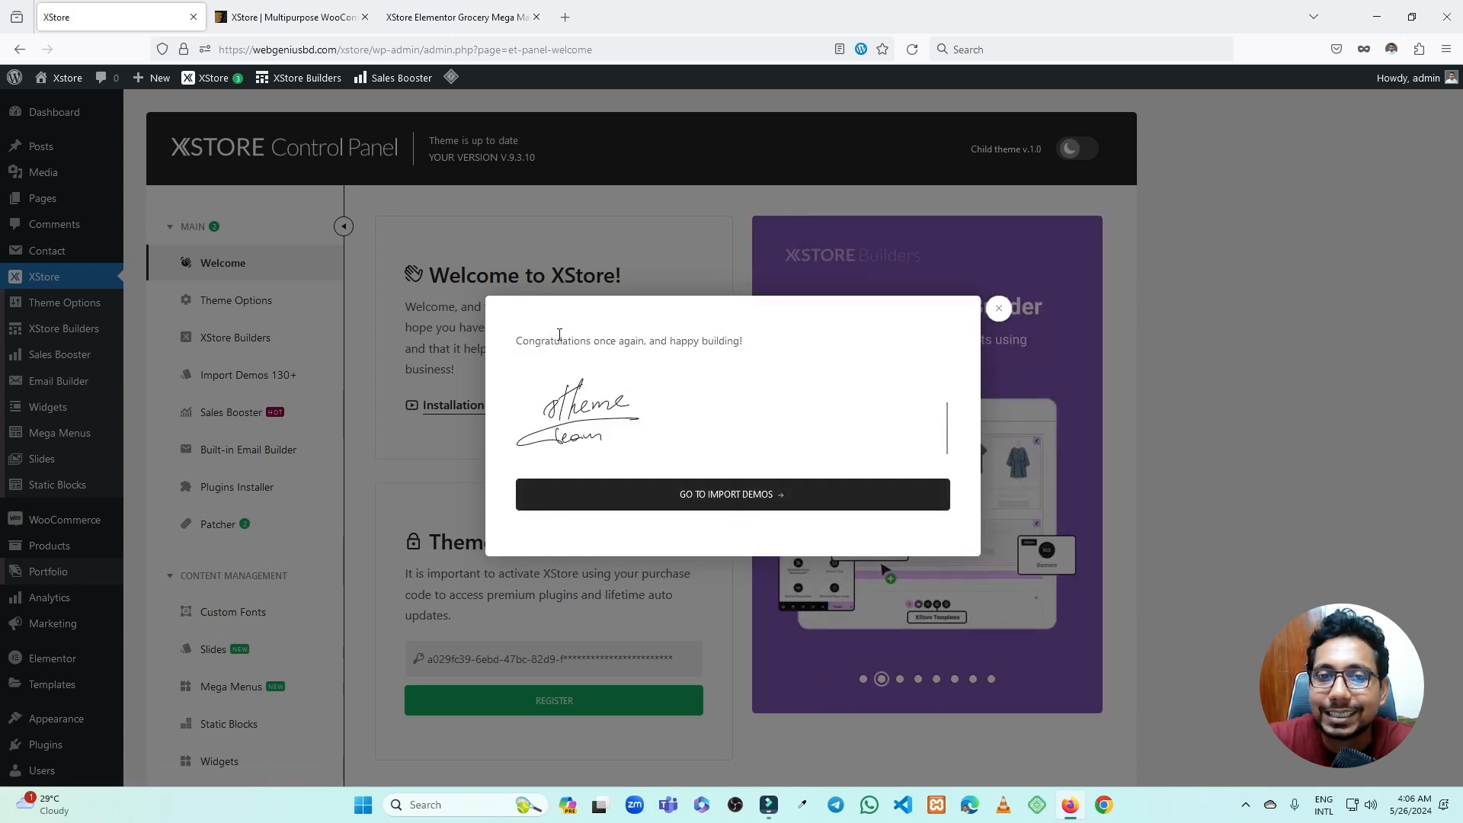
pyautogui.moveTo(521, 340); pyautogui.dragTo(910, 326)
pyautogui.click(998, 308)
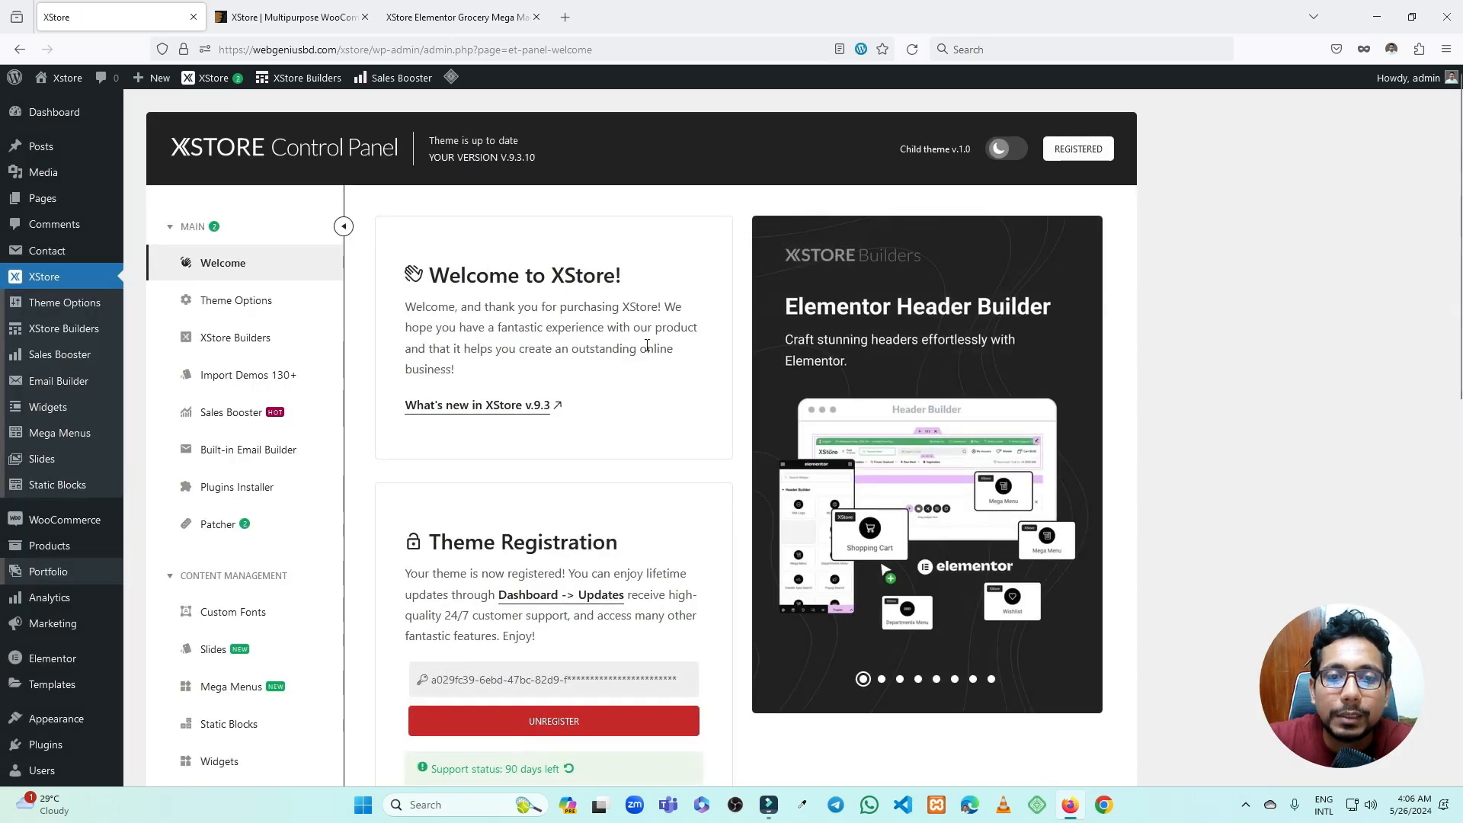
# - Open the Sales Booster section of the XStore control panel in a new browser tab
pyautogui.scroll(-1, 647, 347)
pyautogui.scroll(1, 561, 604)
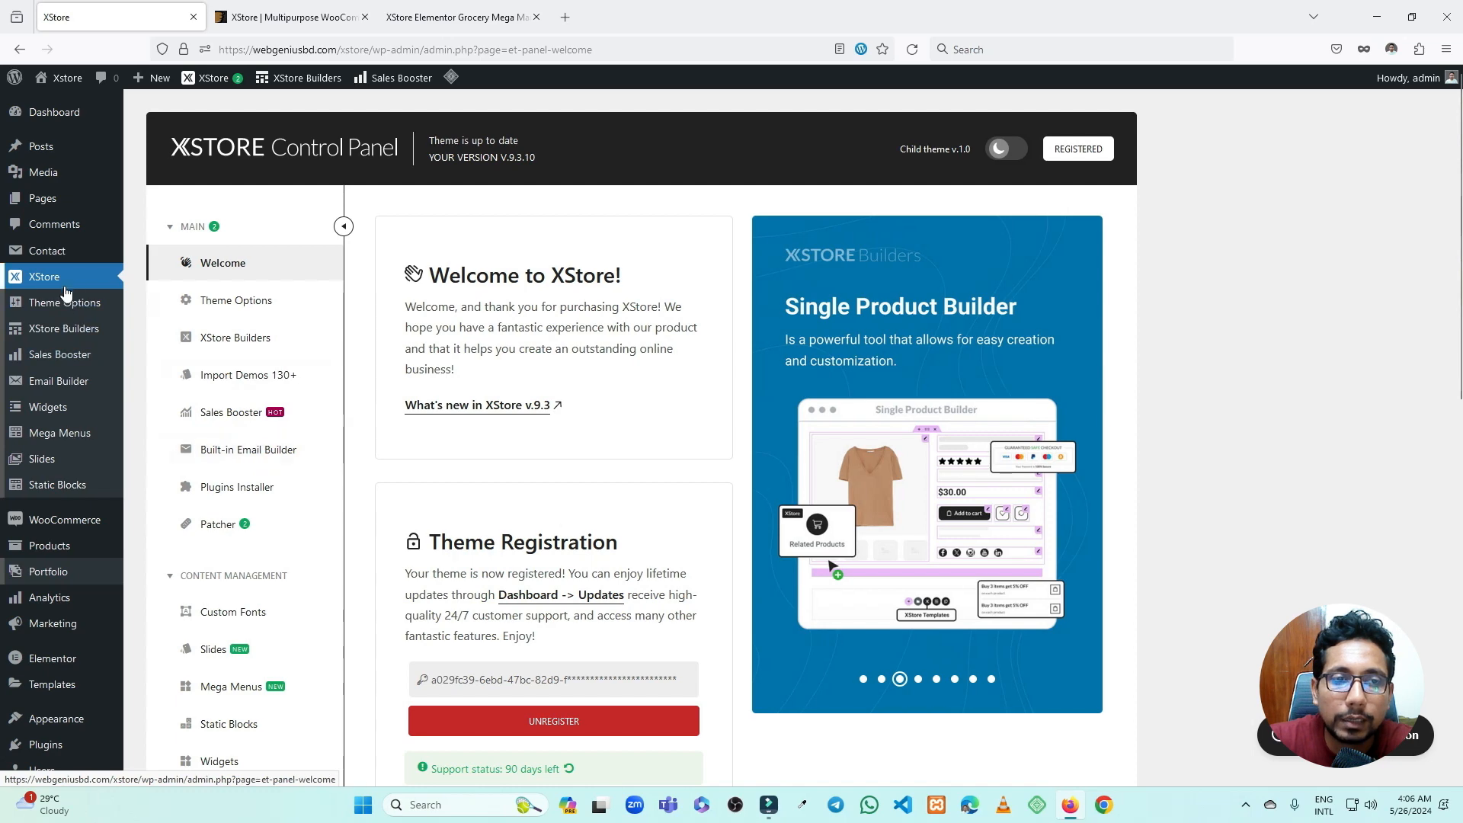
pyautogui.scroll(-2, 259, 353)
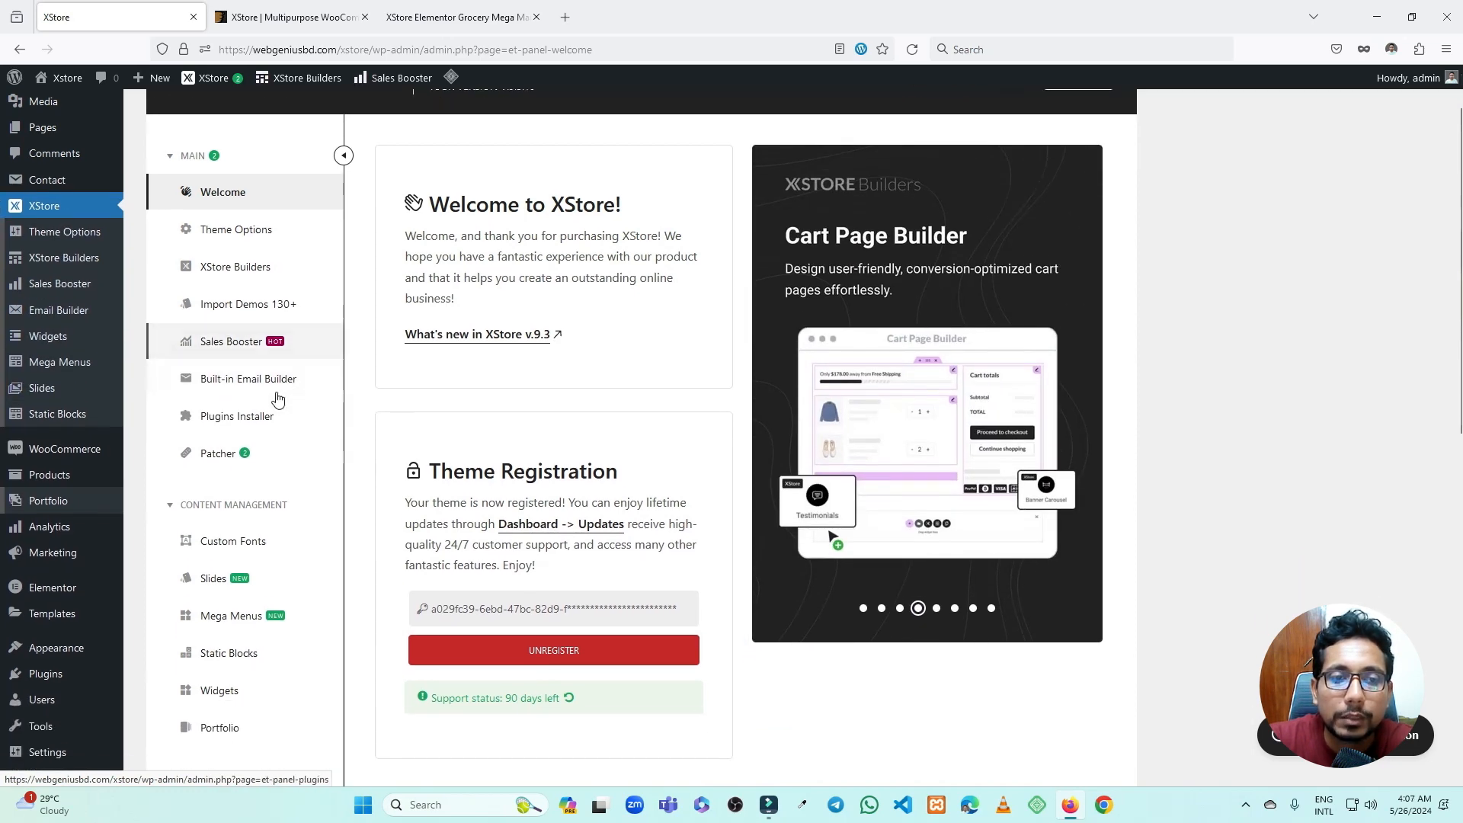
pyautogui.scroll(1, 251, 328)
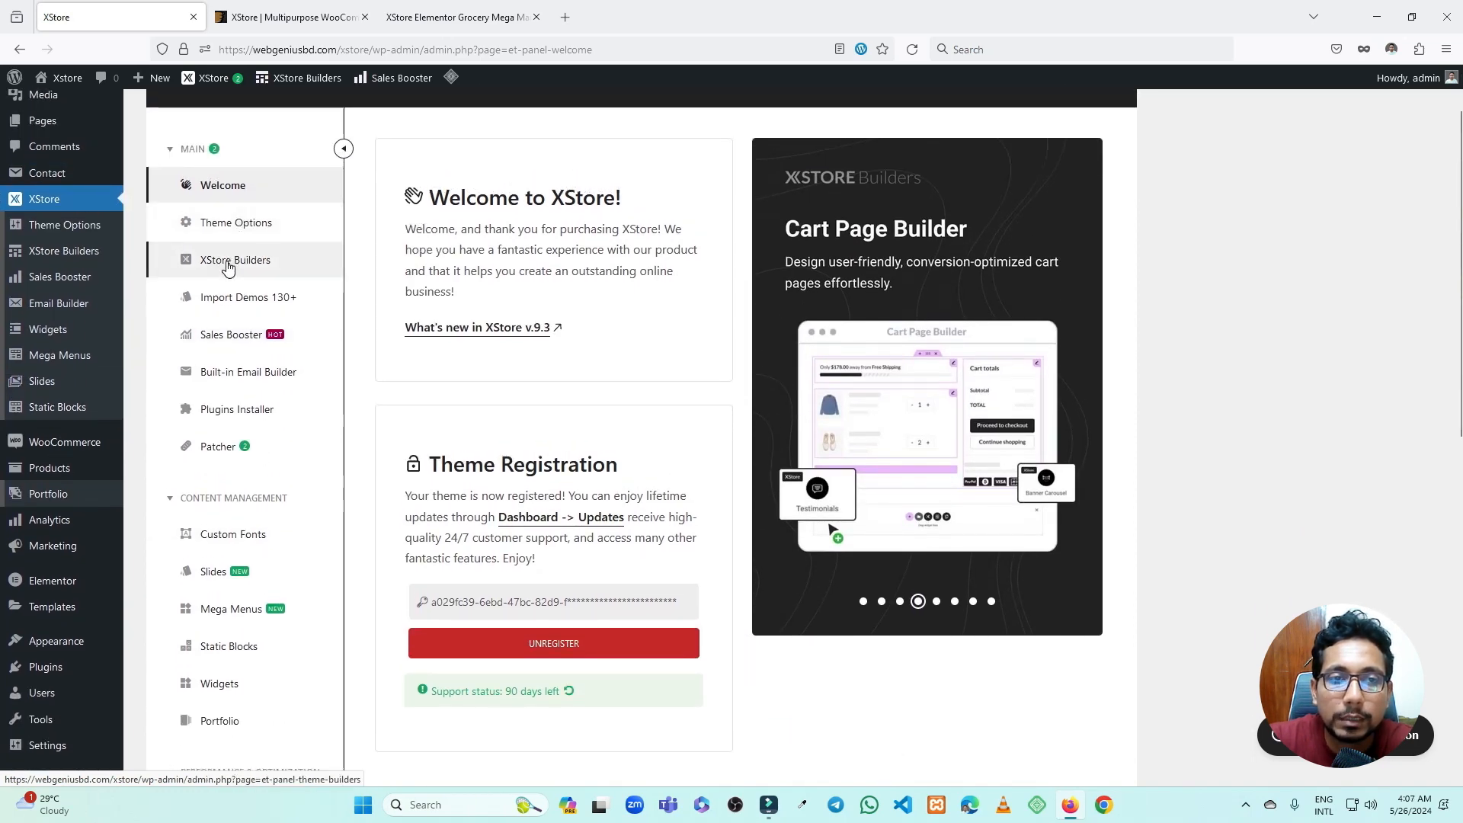
pyautogui.moveTo(69, 257)
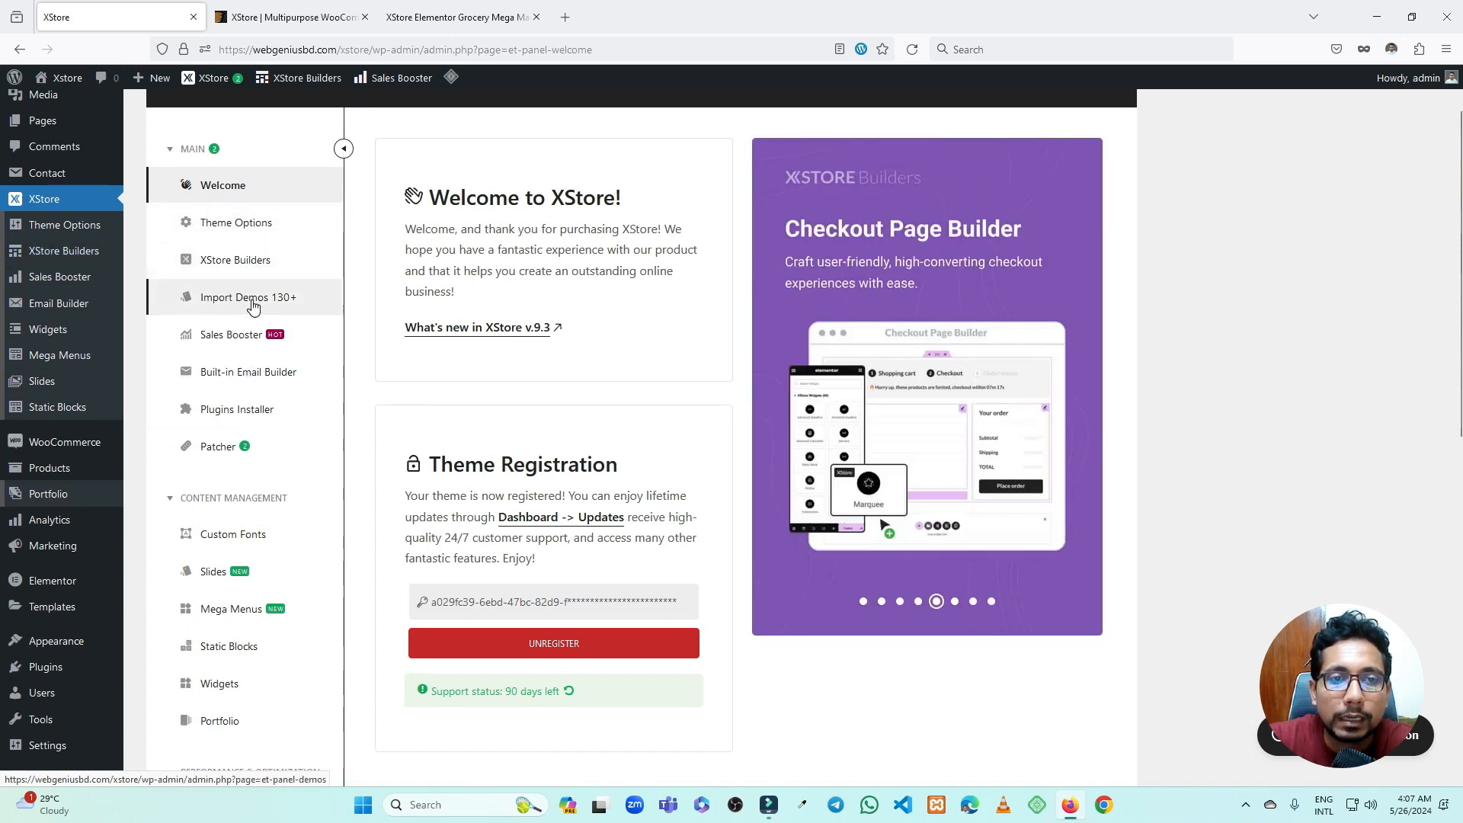
pyautogui.click(255, 342)
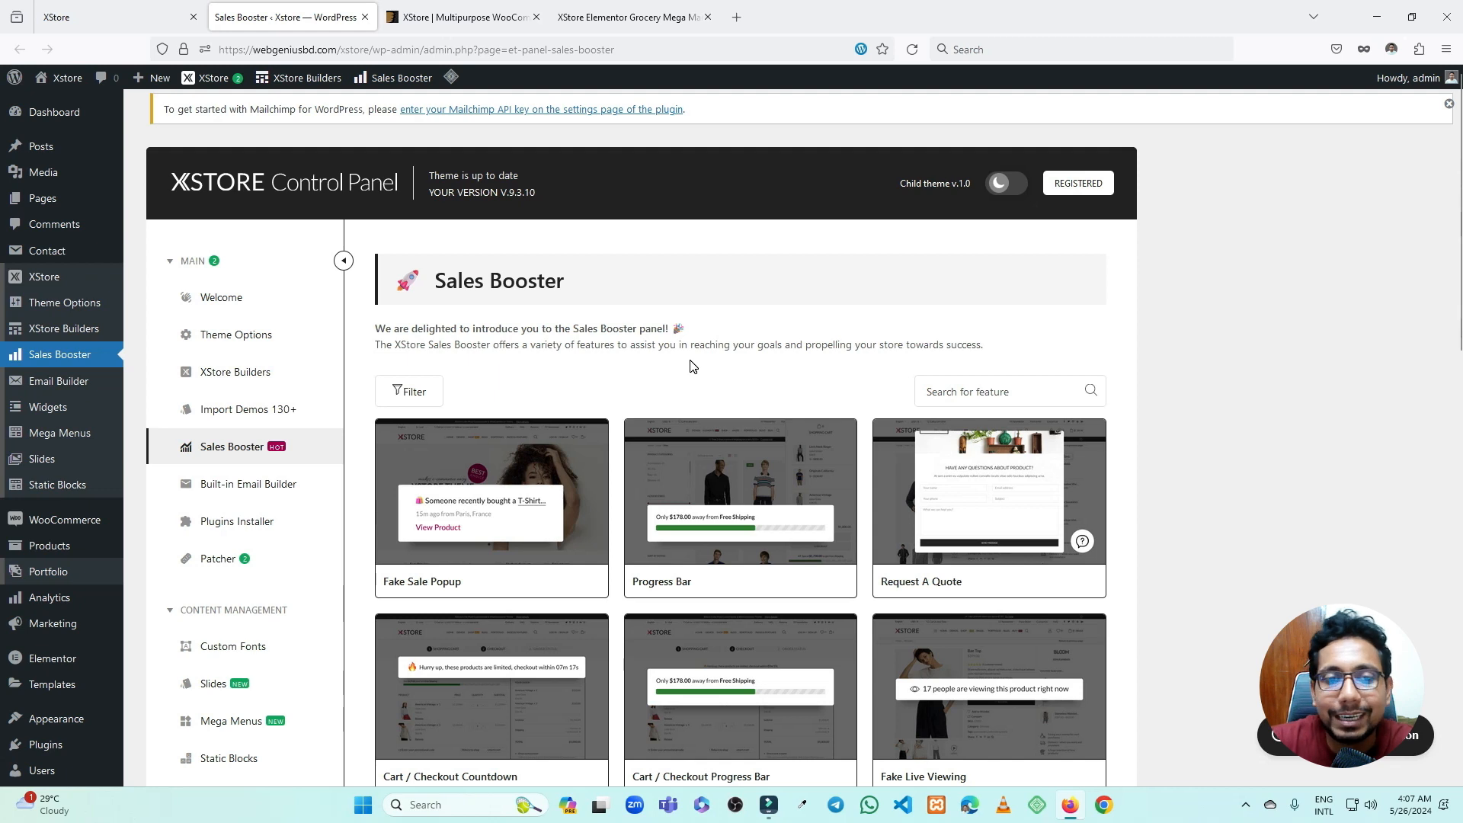
# - Look through the Sales Booster features, from Fake Sale Popup and Progress Bar to Floating Navigation Panel
pyautogui.moveTo(446, 584)
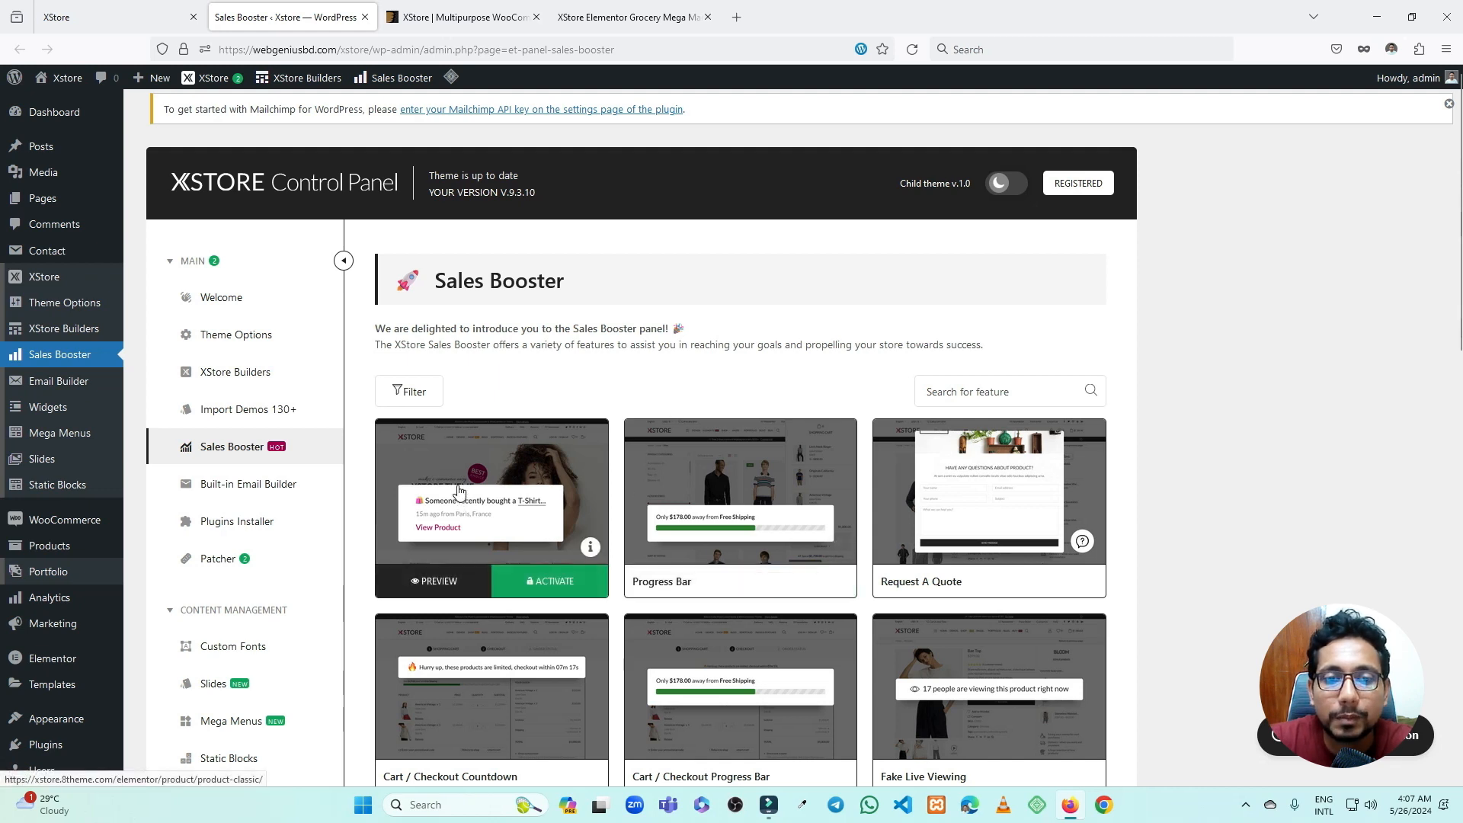
pyautogui.moveTo(698, 640)
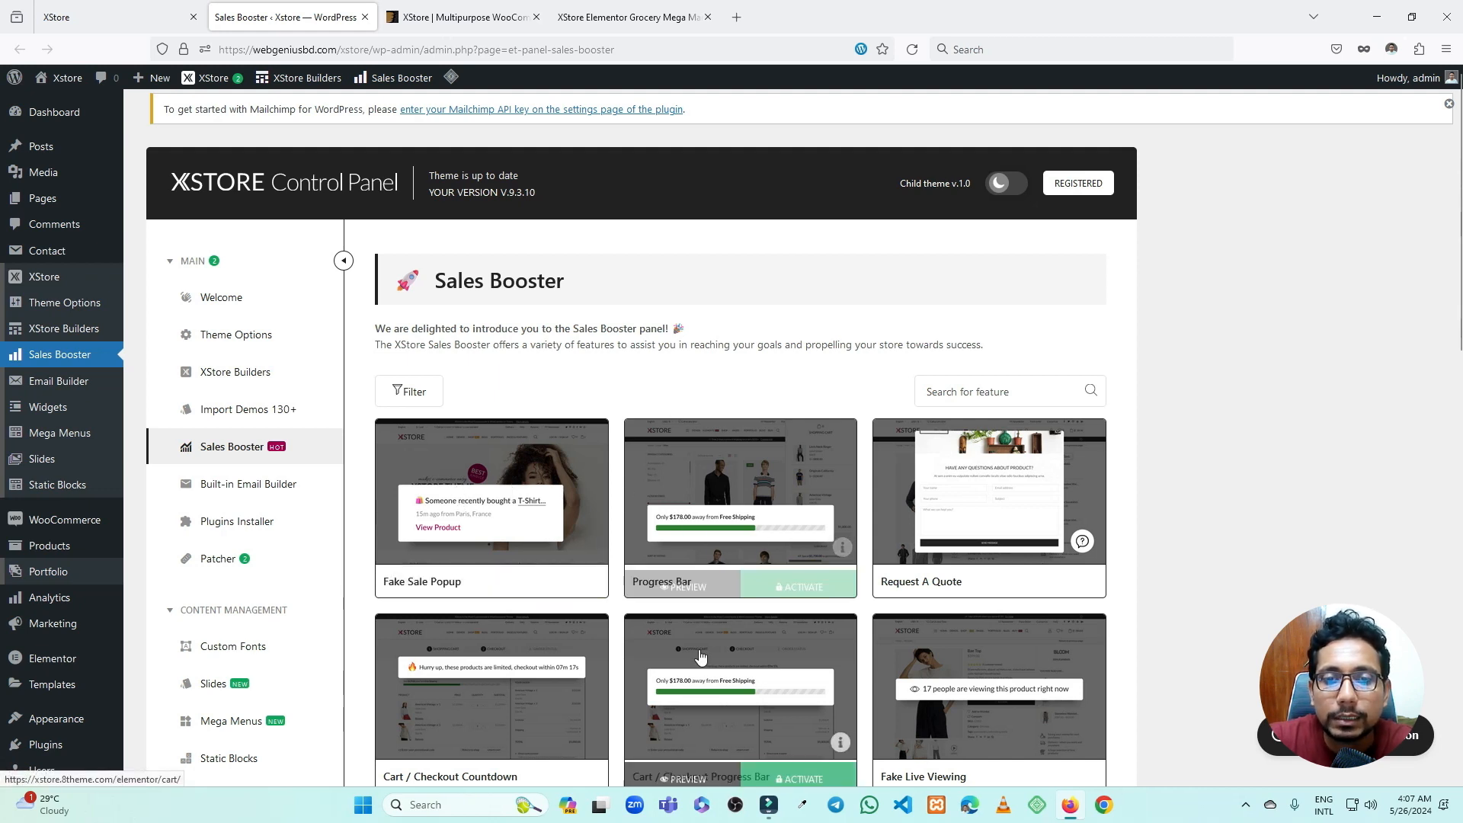
pyautogui.moveTo(697, 591)
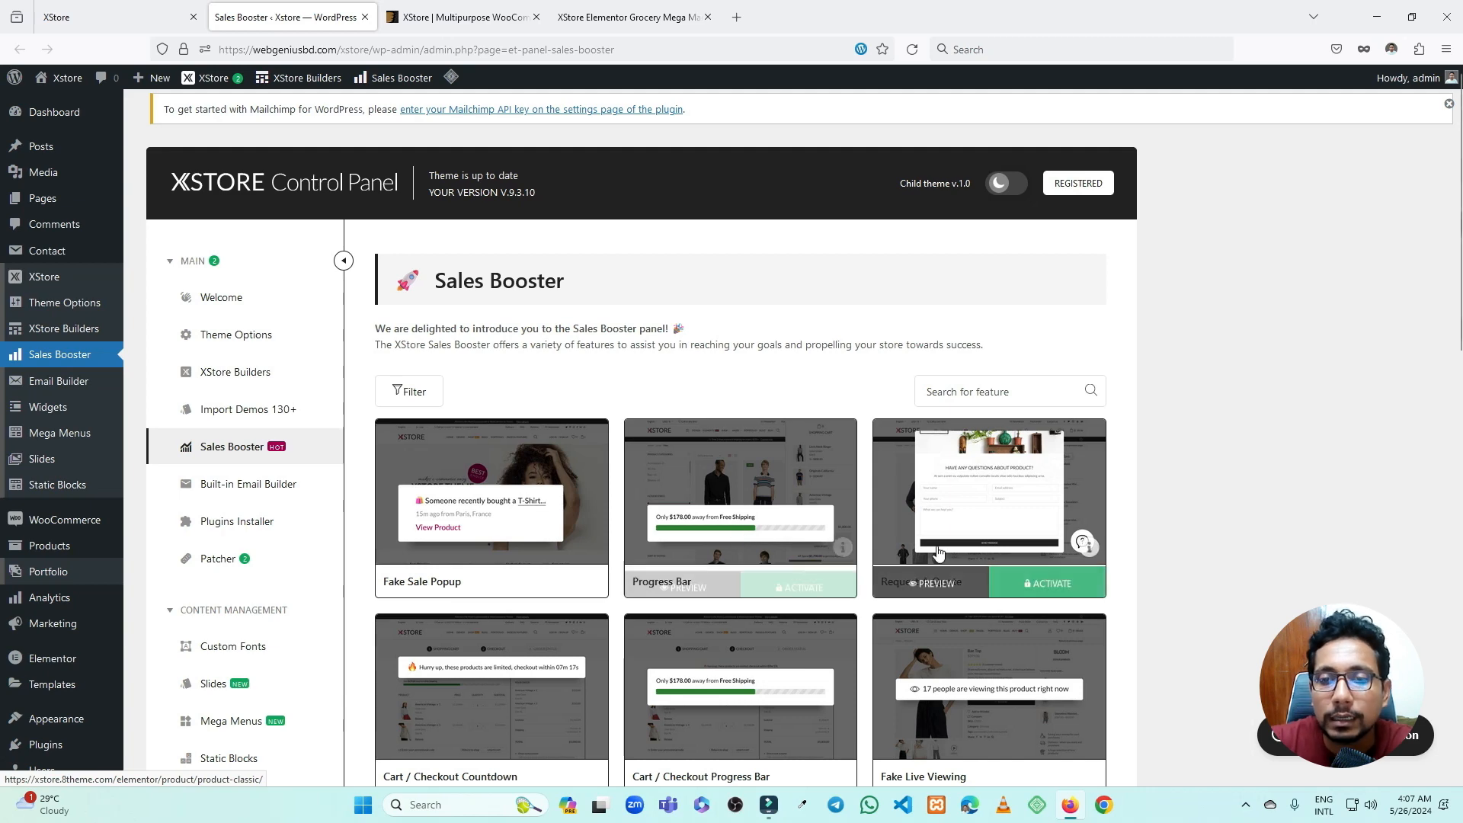
pyautogui.scroll(-2, 983, 526)
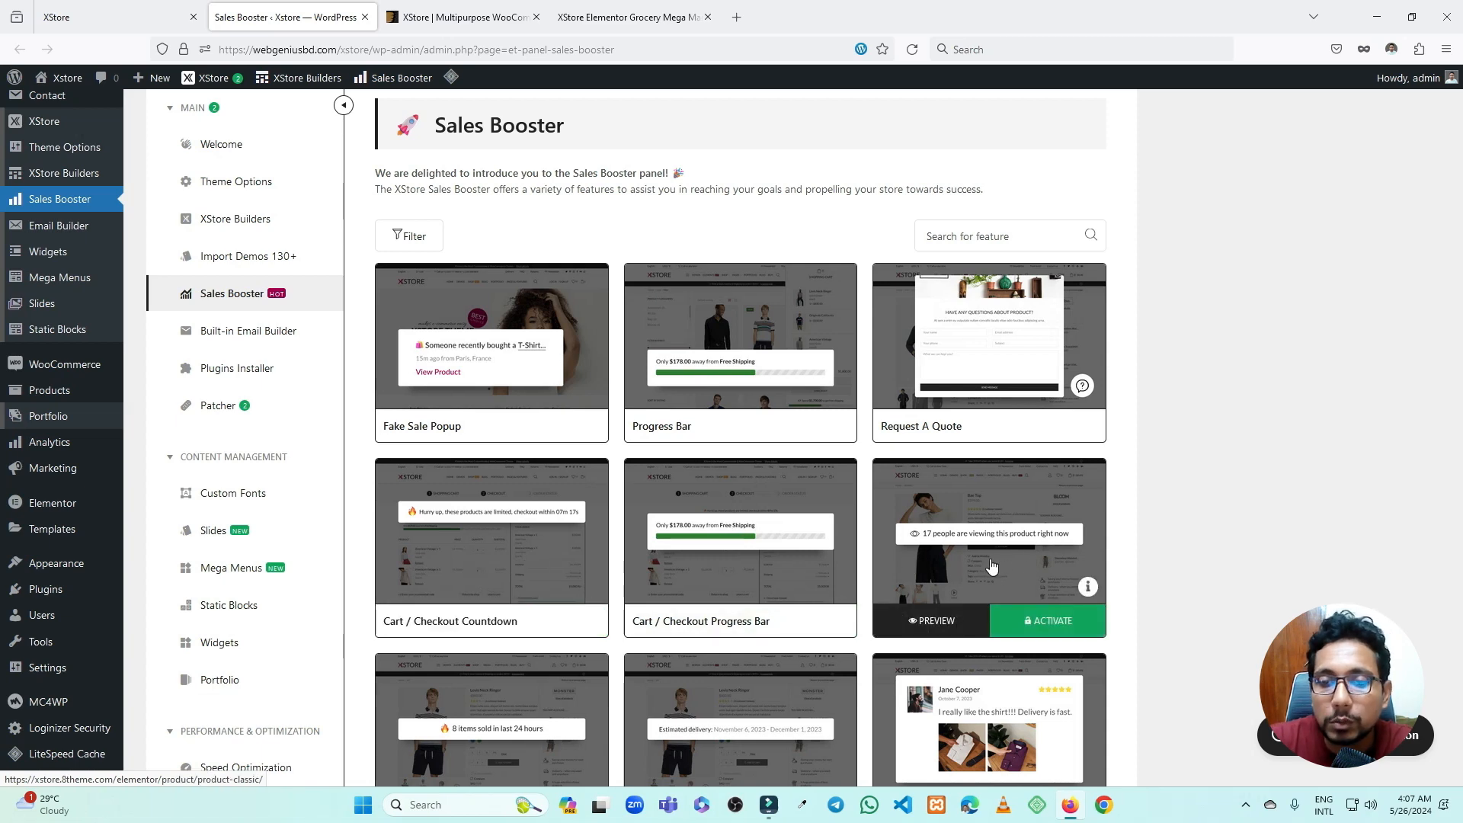
pyautogui.scroll(-3, 990, 565)
pyautogui.scroll(-6, 796, 548)
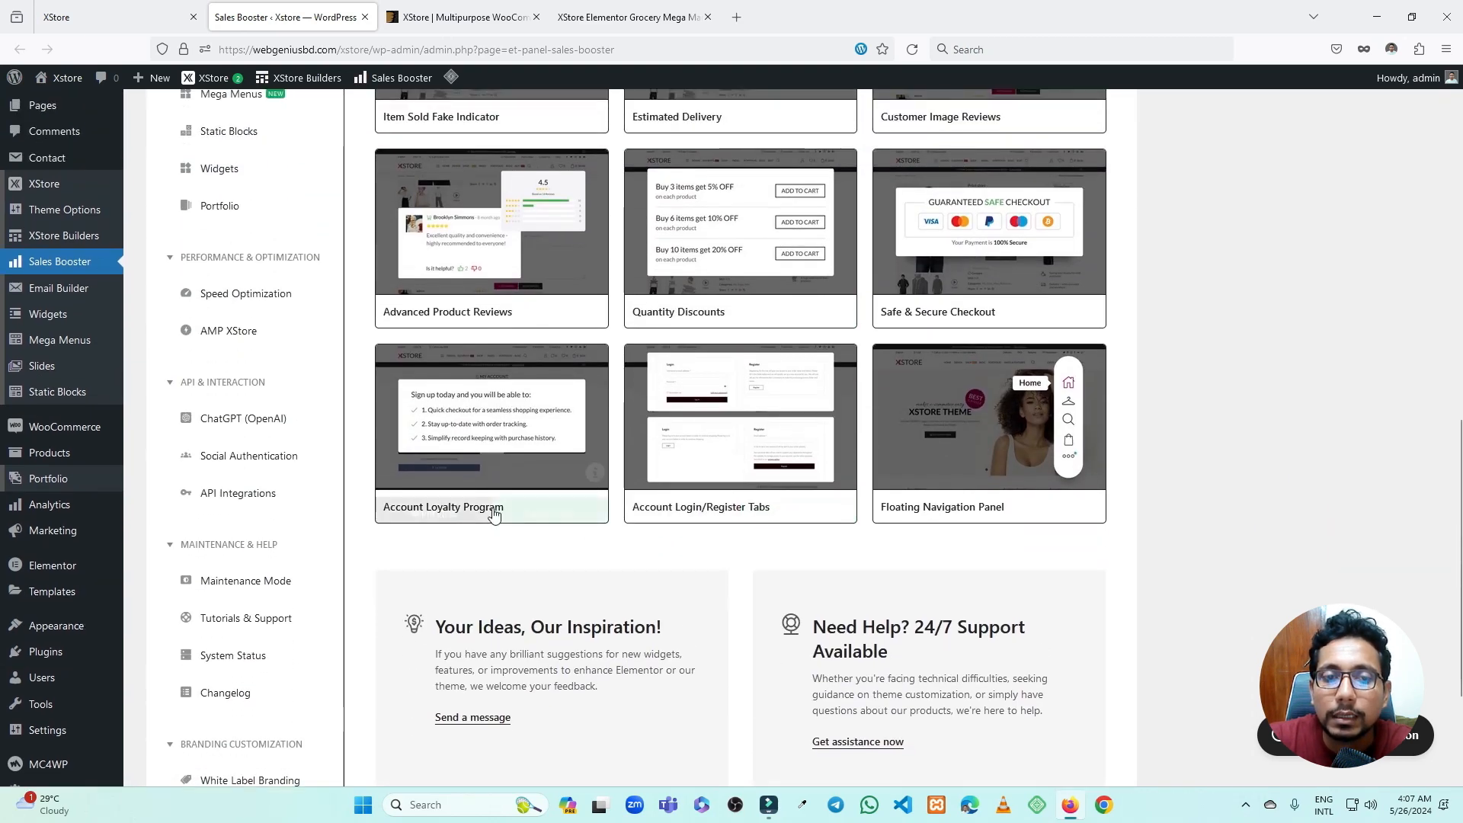
pyautogui.scroll(3, 493, 515)
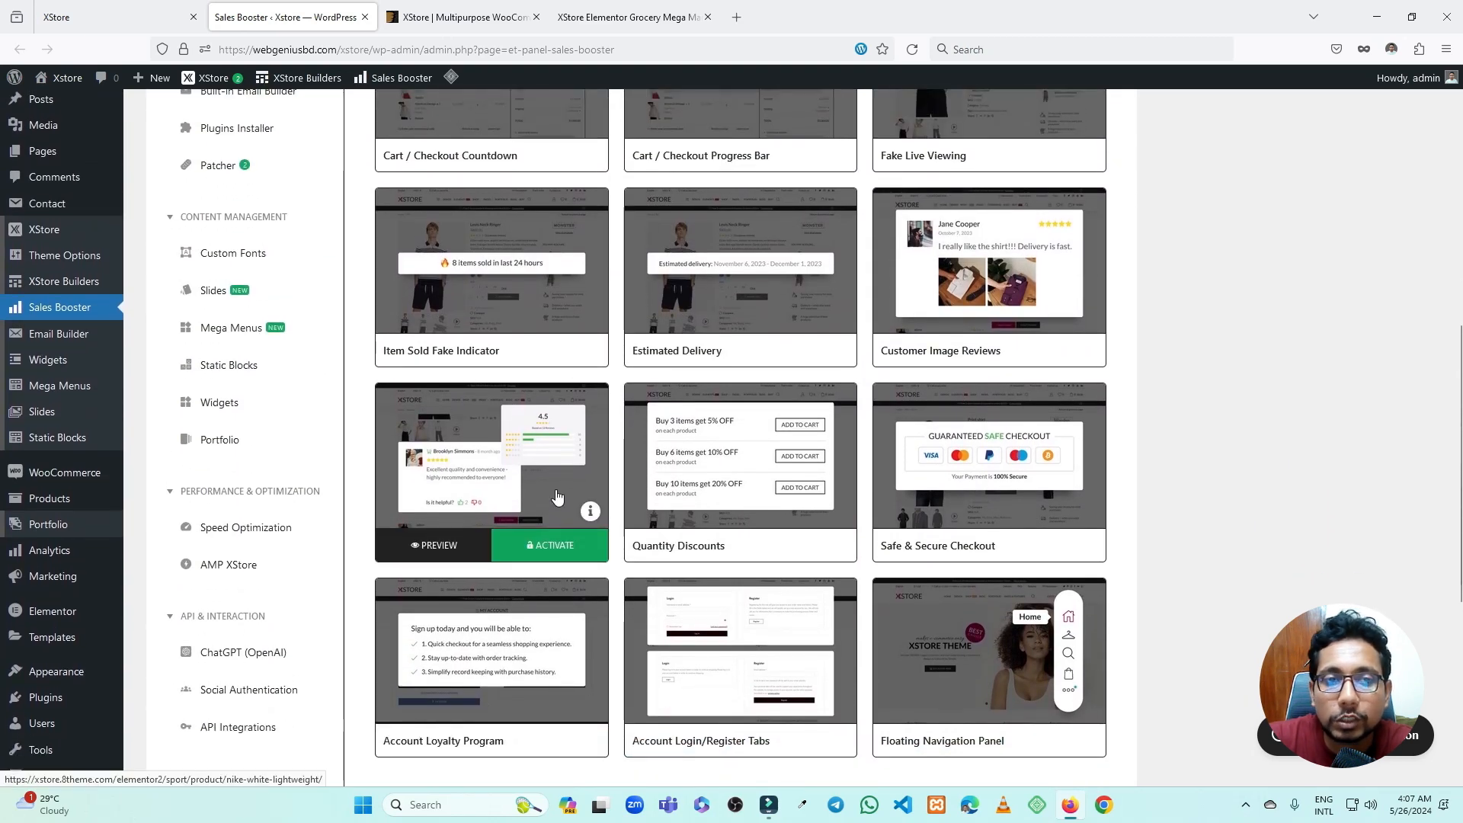
pyautogui.scroll(3, 556, 497)
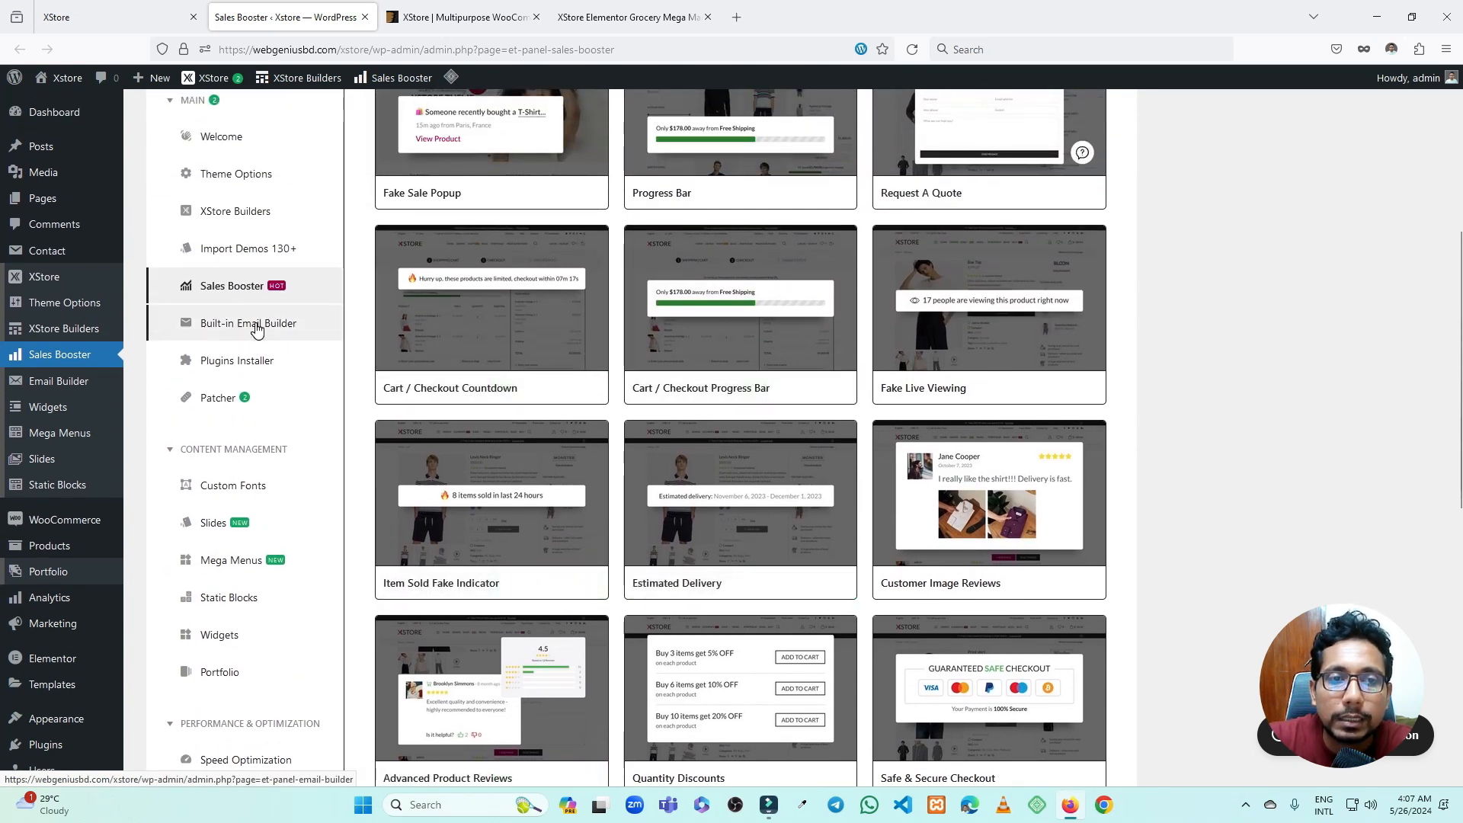
# - Open the Plugins Installer section of the XStore control panel and browse the available plugins
pyautogui.click(245, 368)
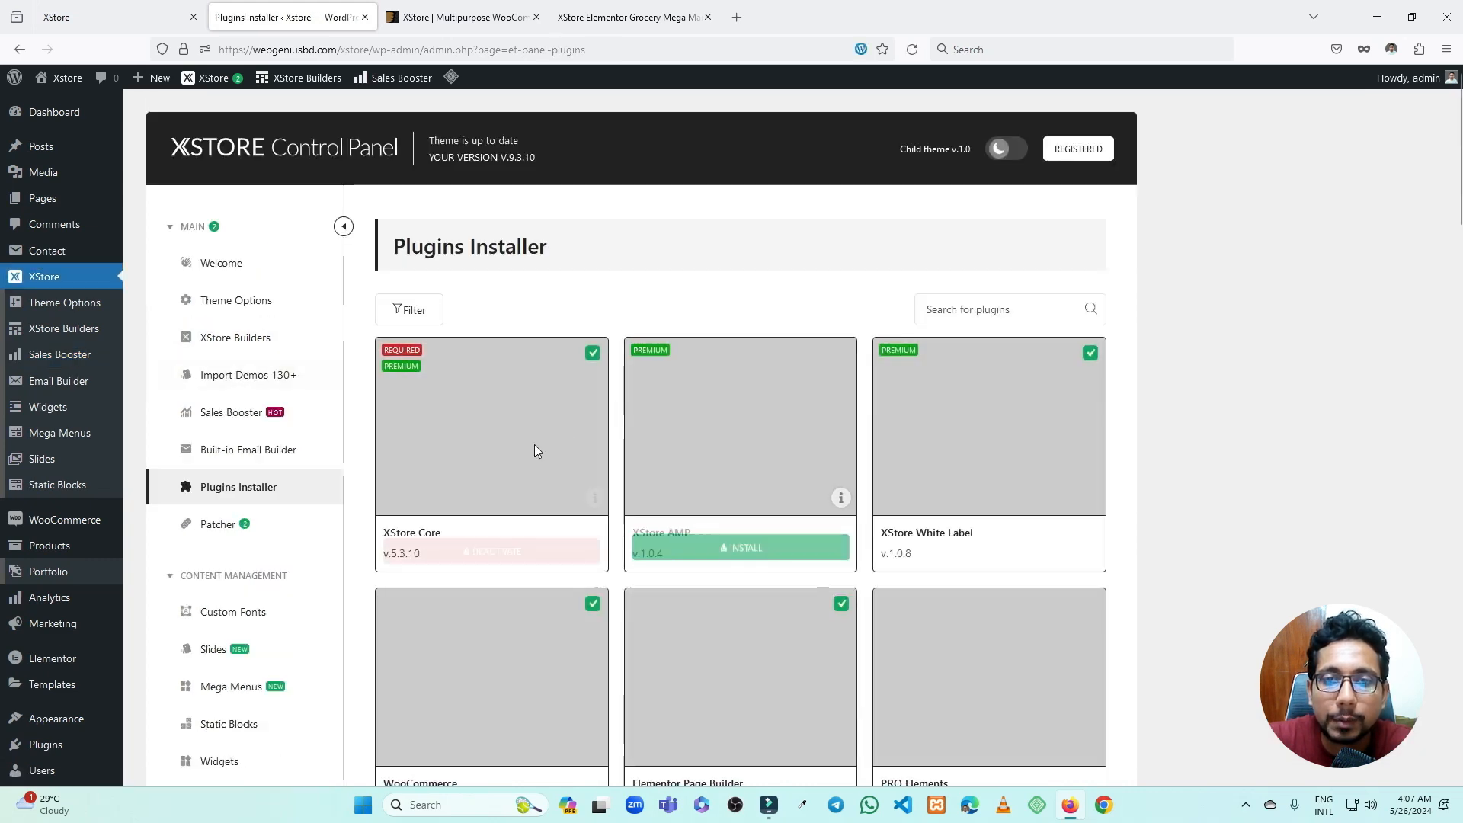
pyautogui.scroll(-10, 807, 422)
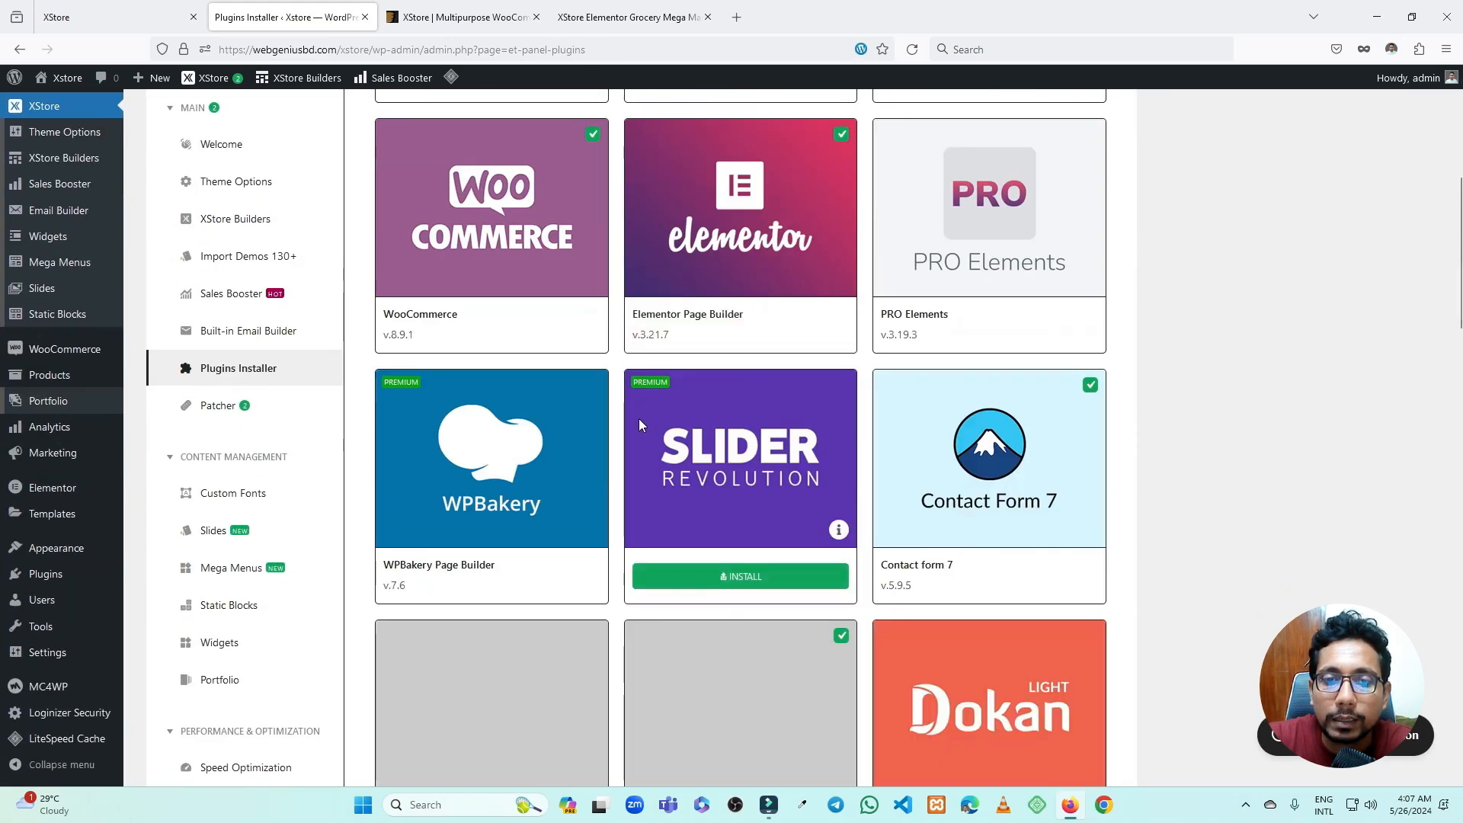
pyautogui.scroll(-8, 717, 397)
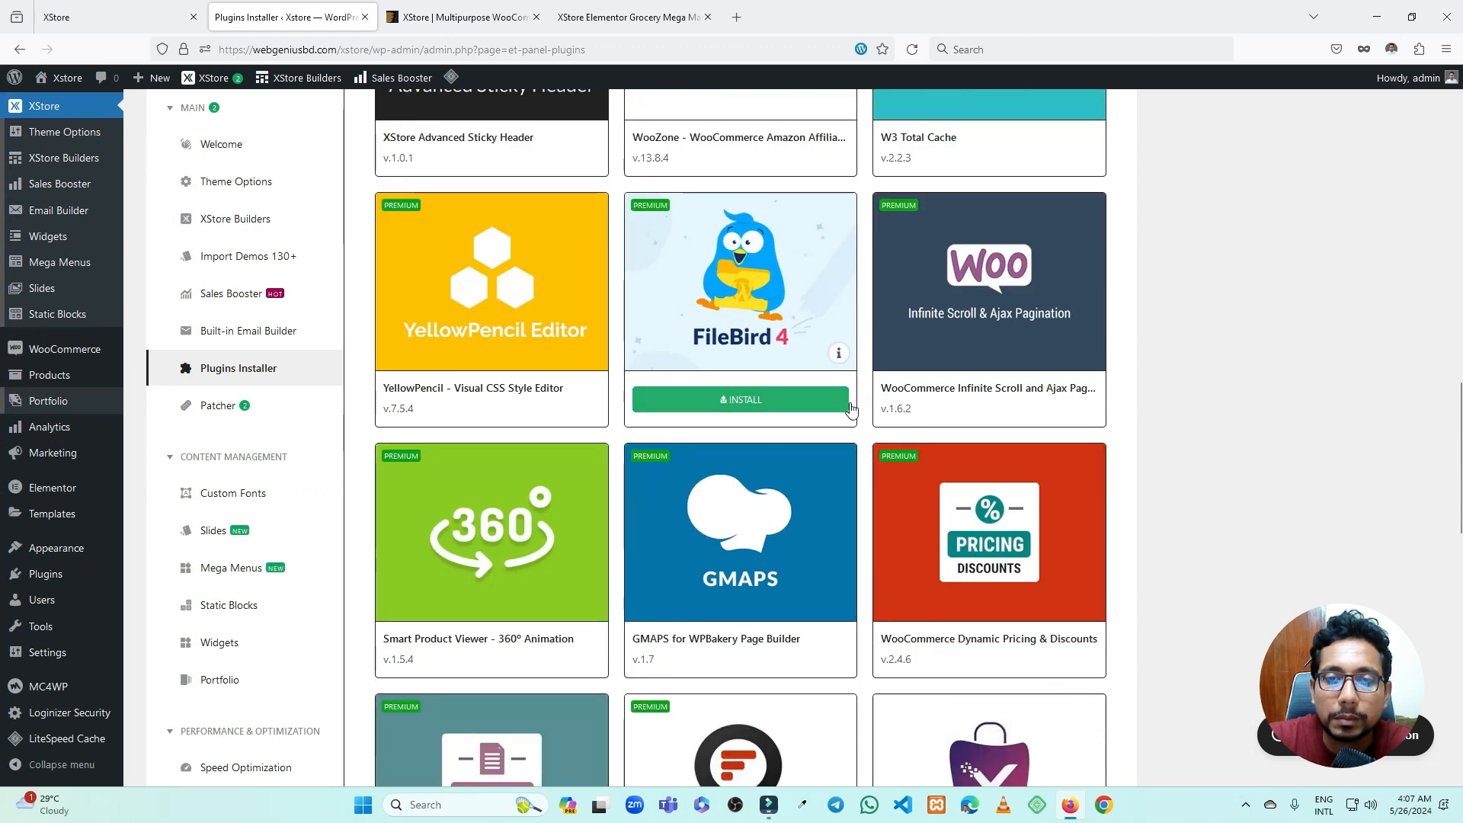
pyautogui.scroll(-1, 777, 408)
pyautogui.scroll(-2, 777, 407)
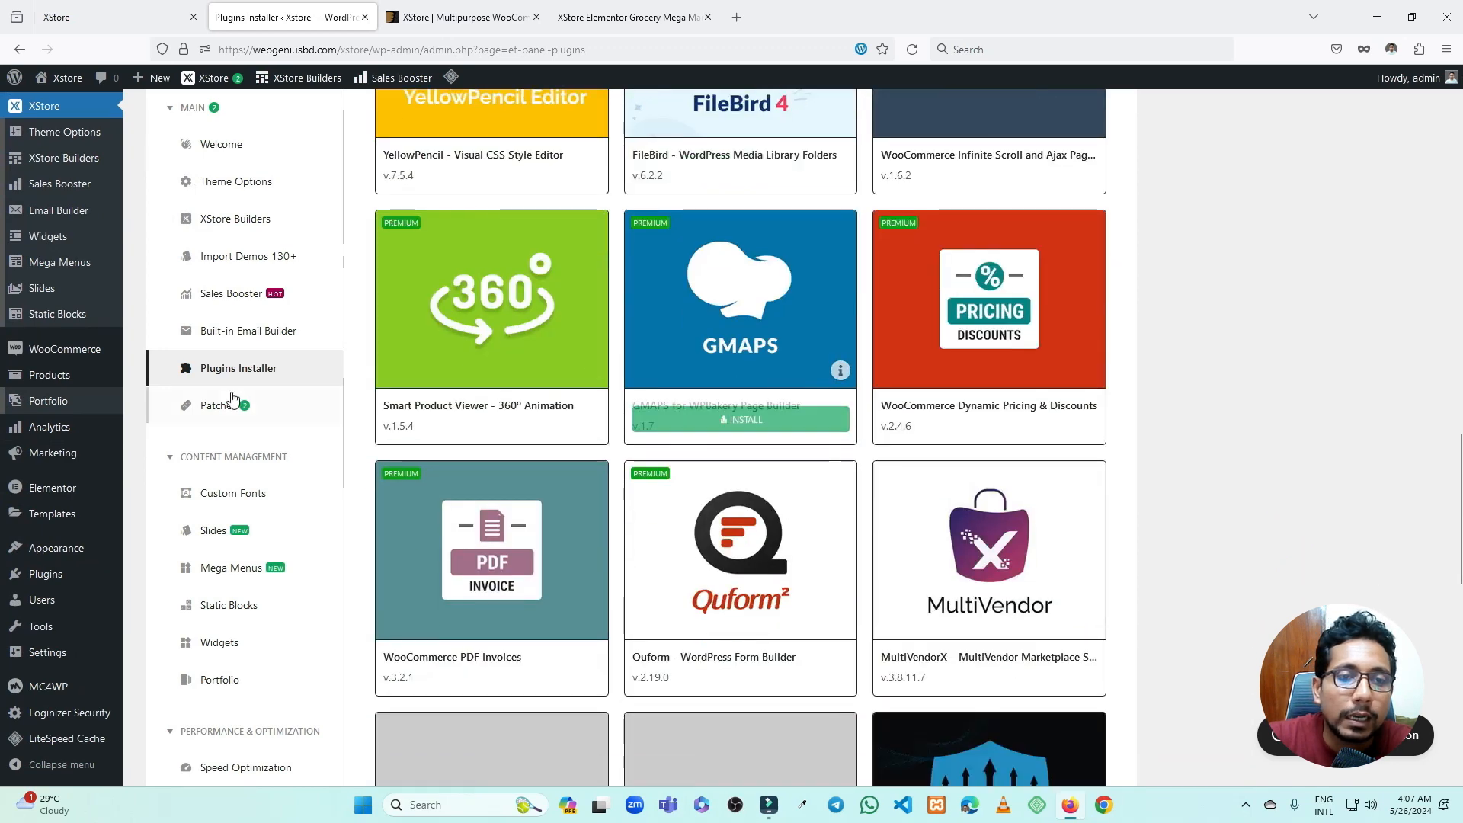
# - View the Custom Fonts upload page with its browser support table, and open the XStore Slides page
pyautogui.click(225, 503)
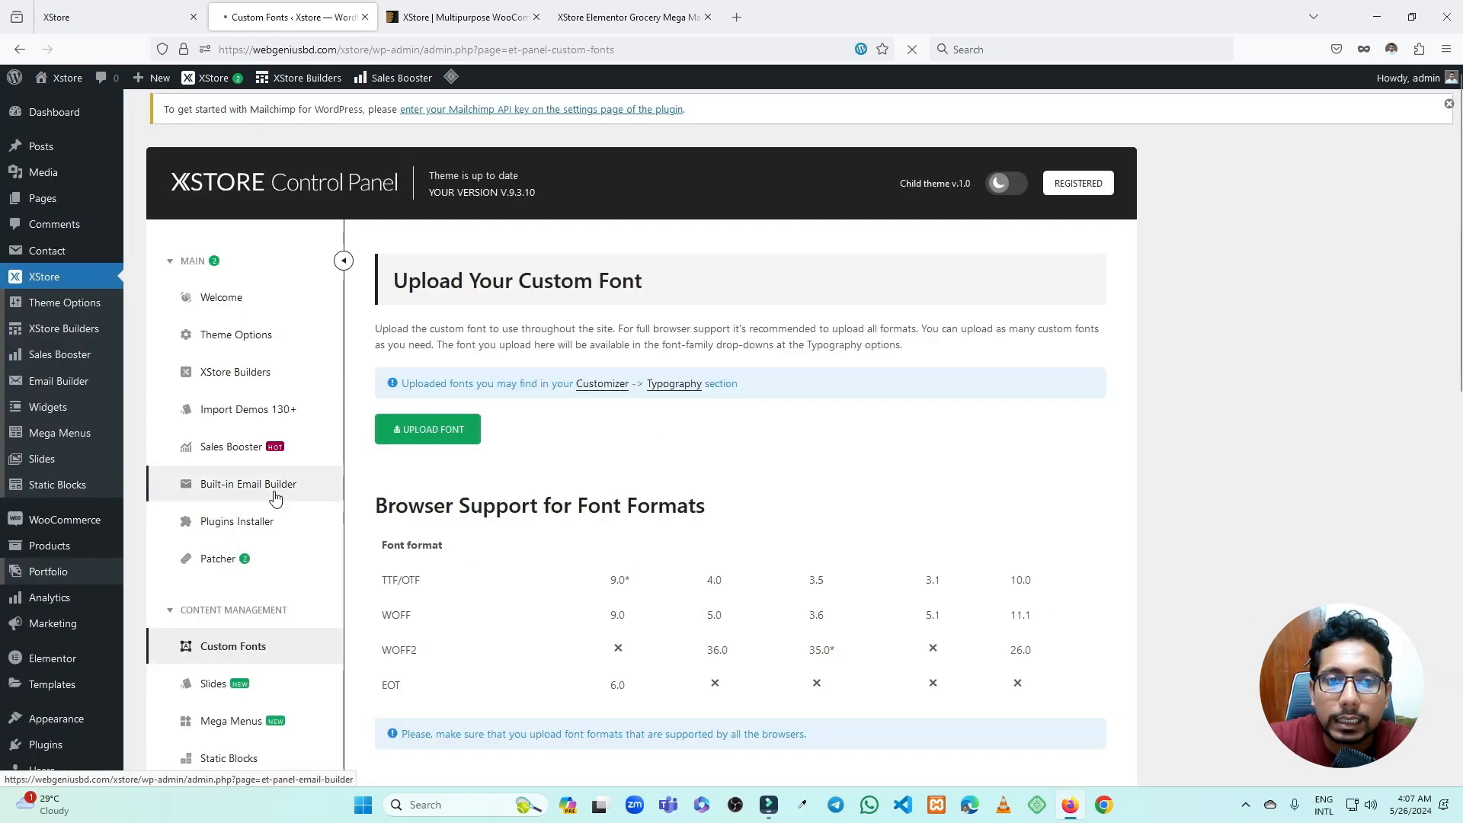
pyautogui.scroll(-3, 511, 460)
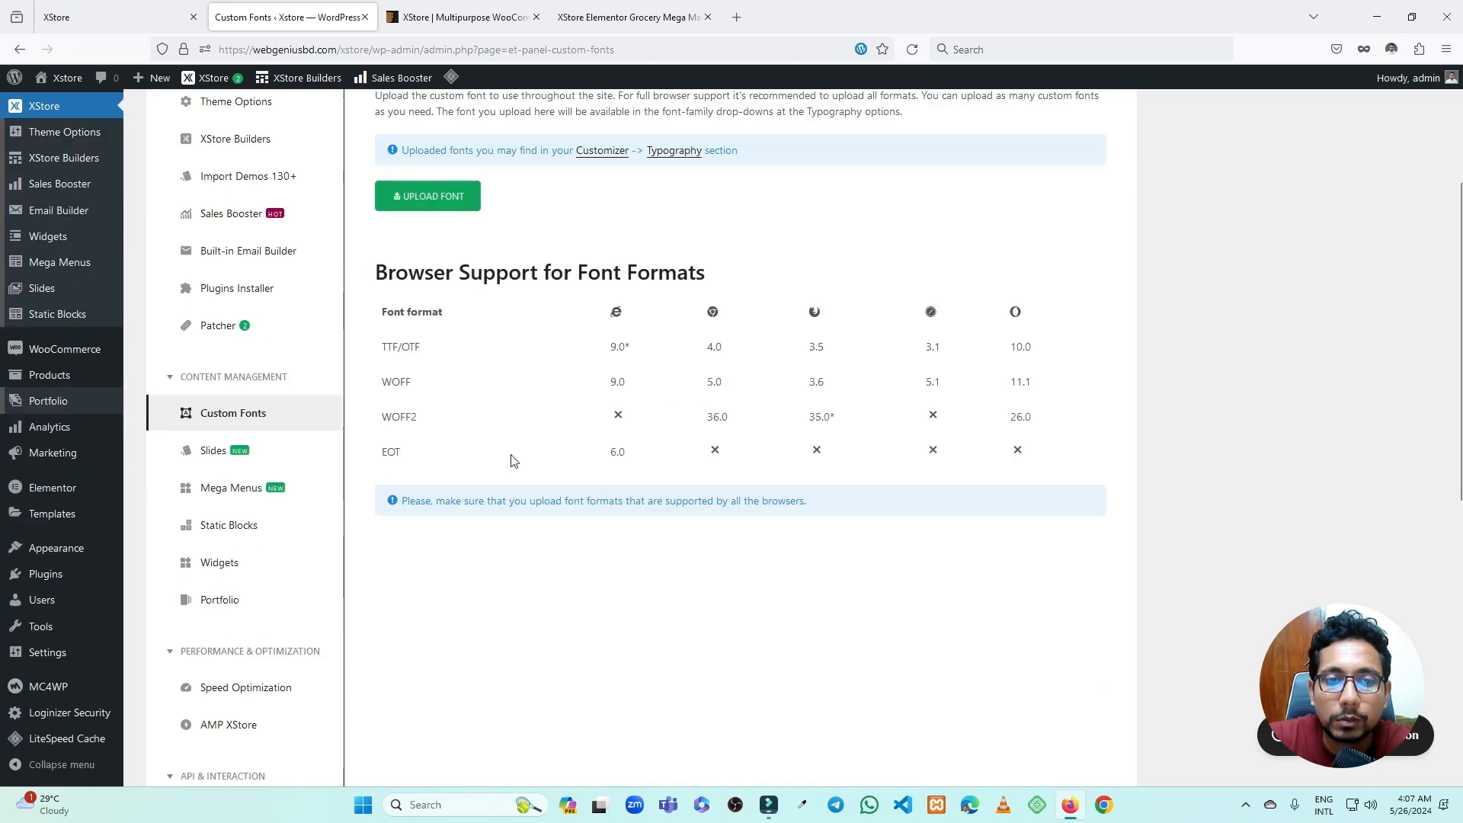
pyautogui.click(235, 461)
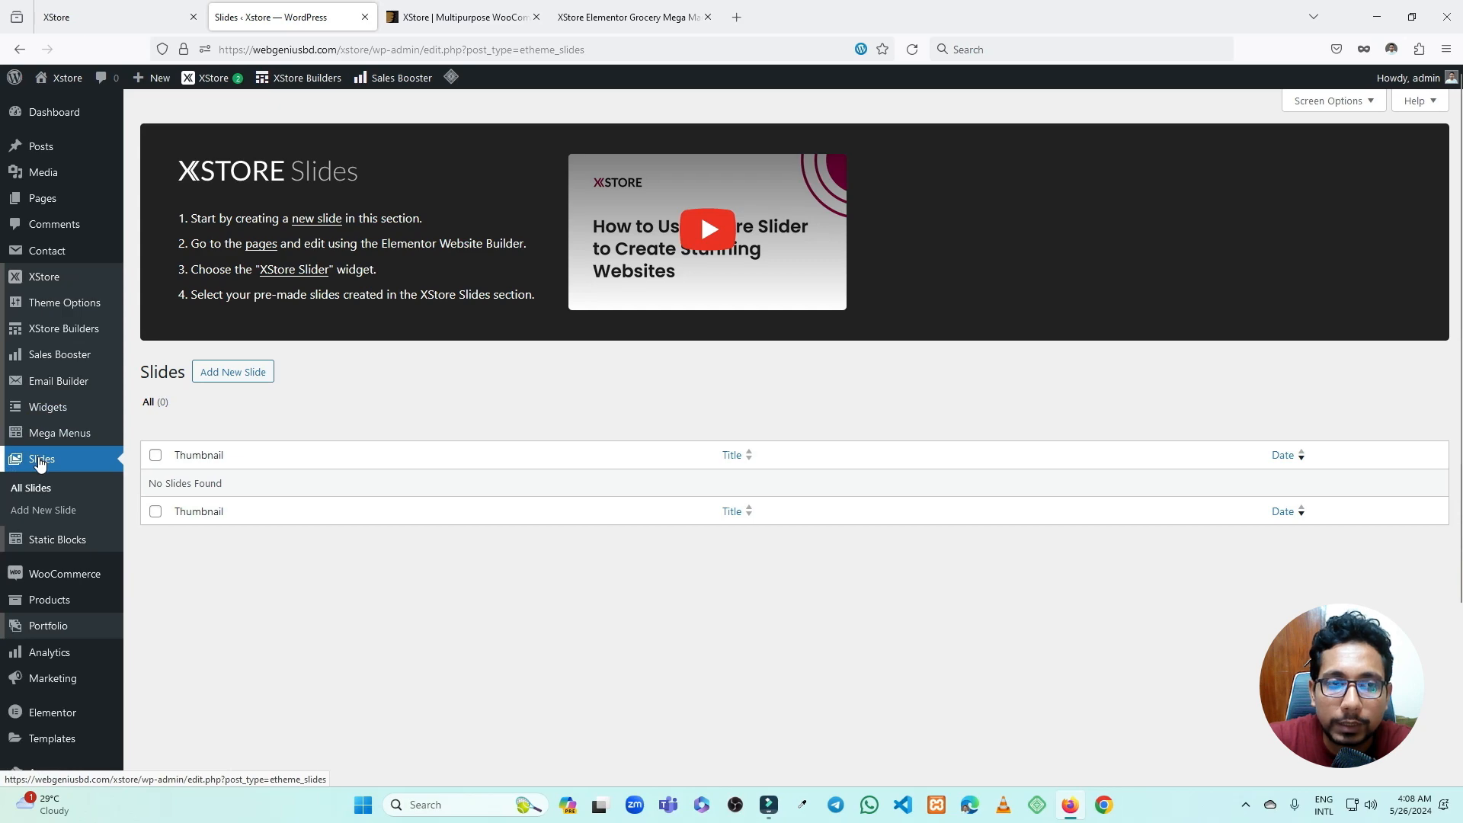
# - Return to the XStore dashboard and review the control panel's remaining sections, from Content Management to Branding Customization
pyautogui.moveTo(64, 284)
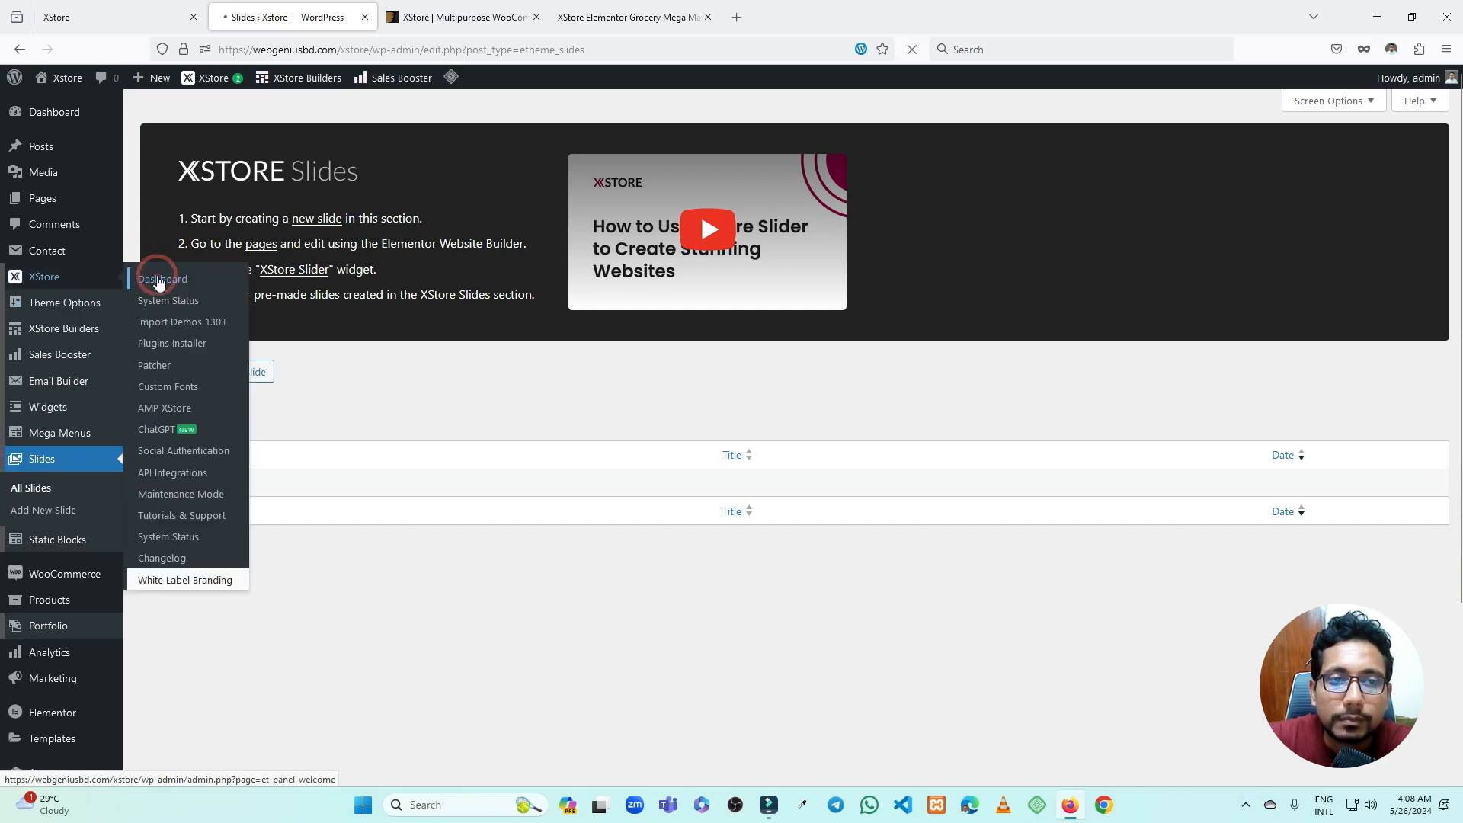
pyautogui.scroll(-5, 222, 472)
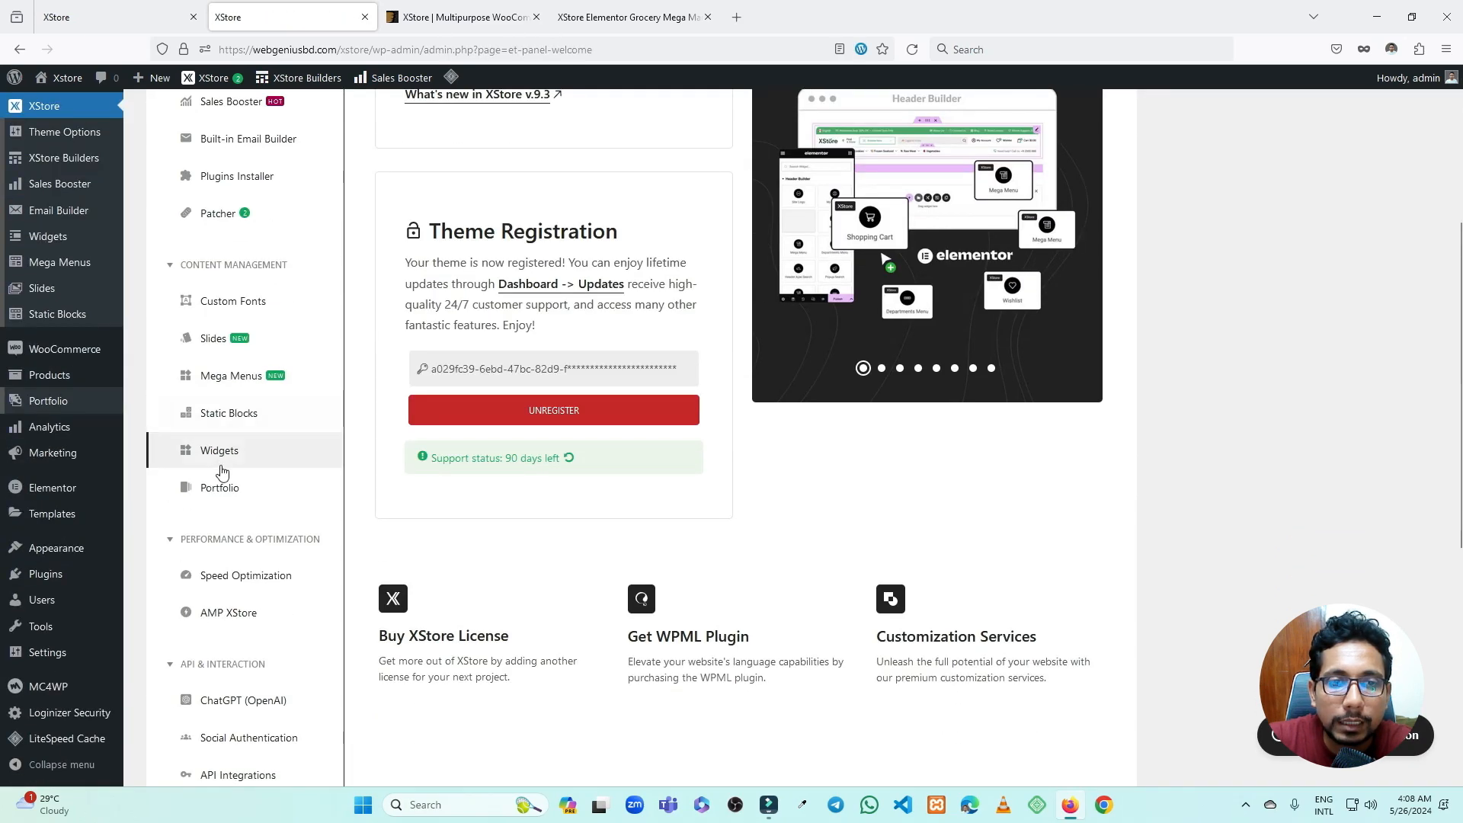
pyautogui.scroll(-2, 222, 473)
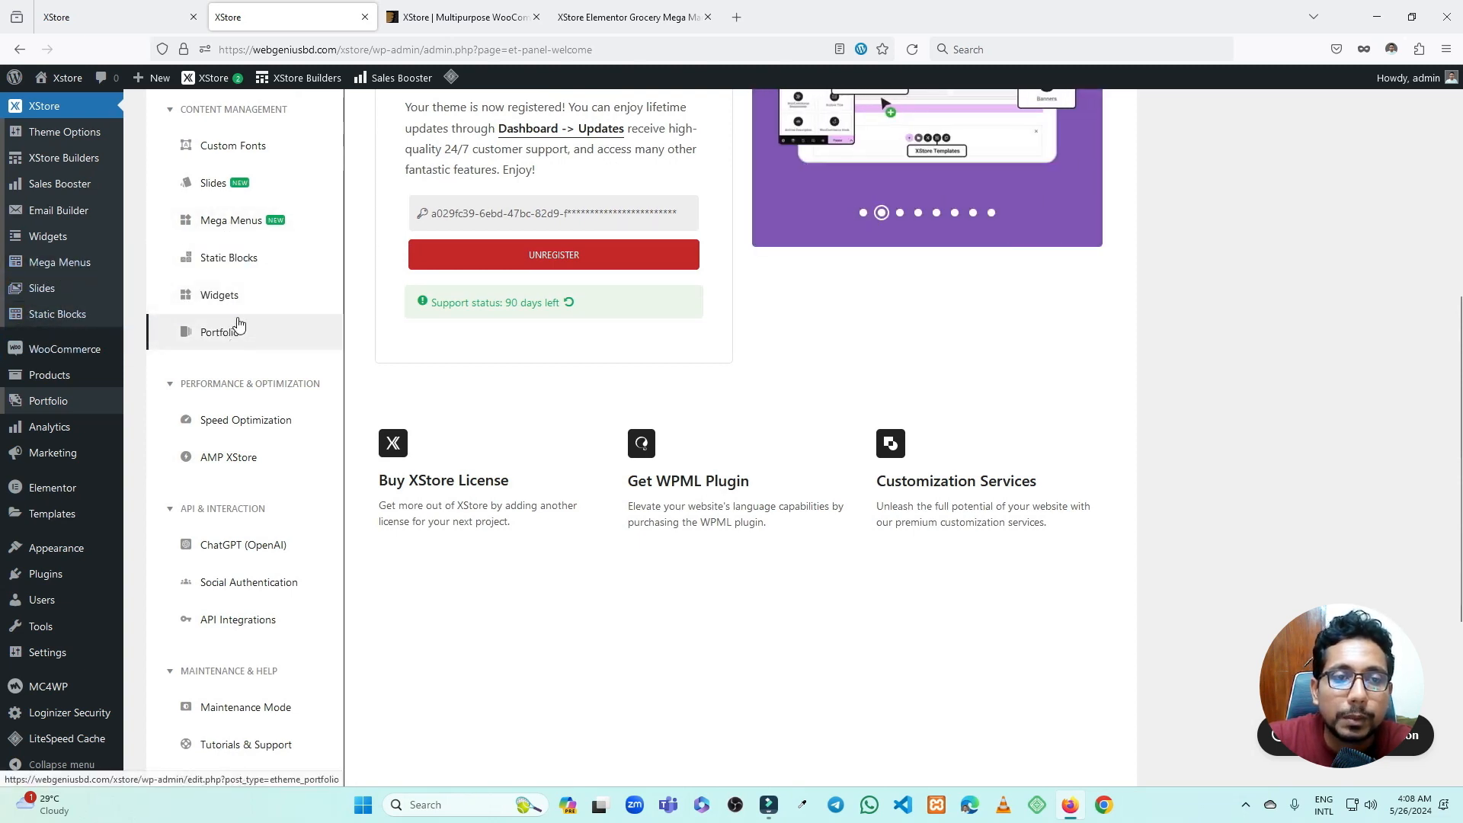
pyautogui.scroll(-2, 243, 316)
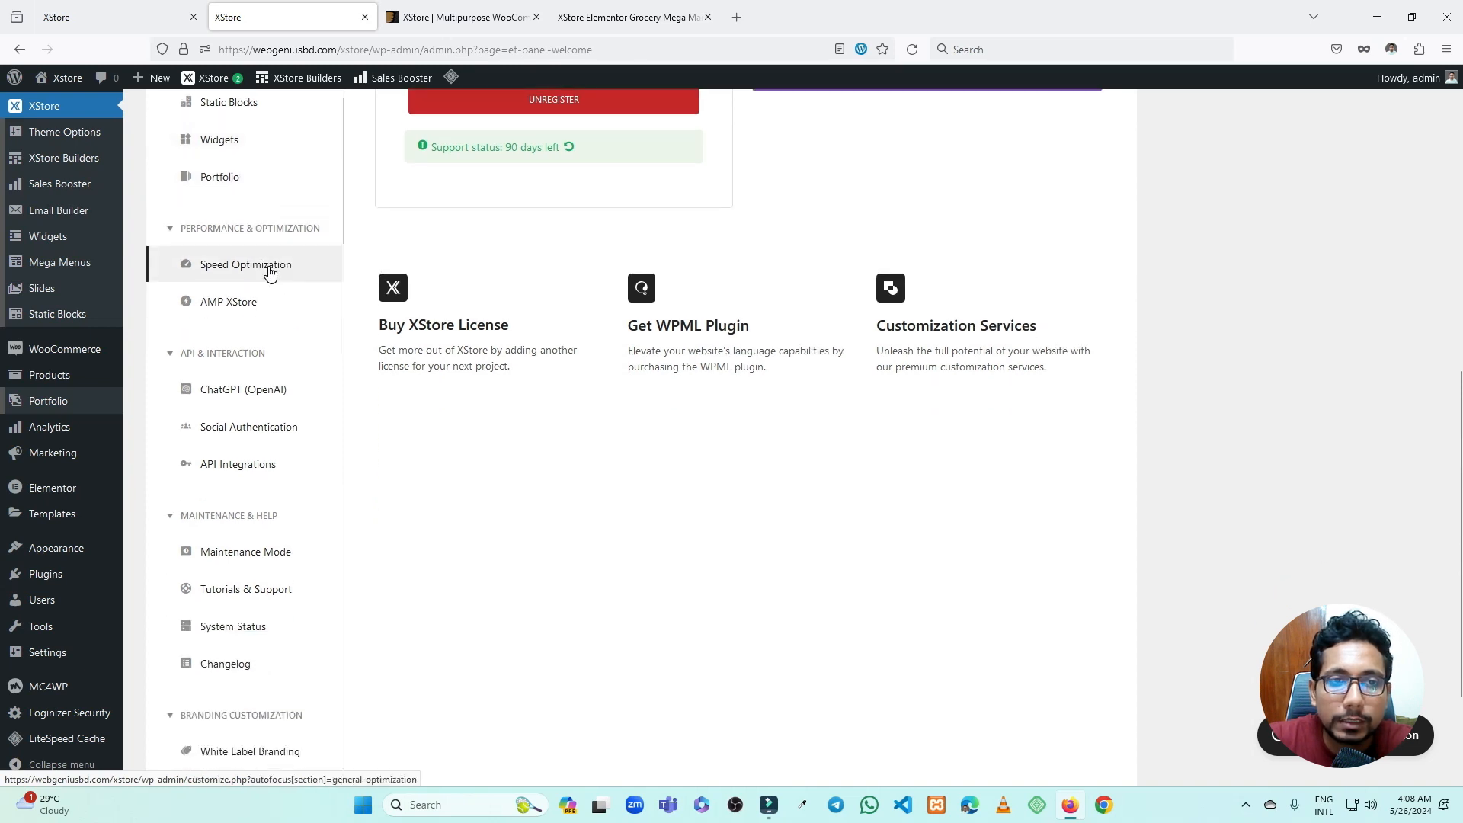
pyautogui.scroll(-2, 273, 411)
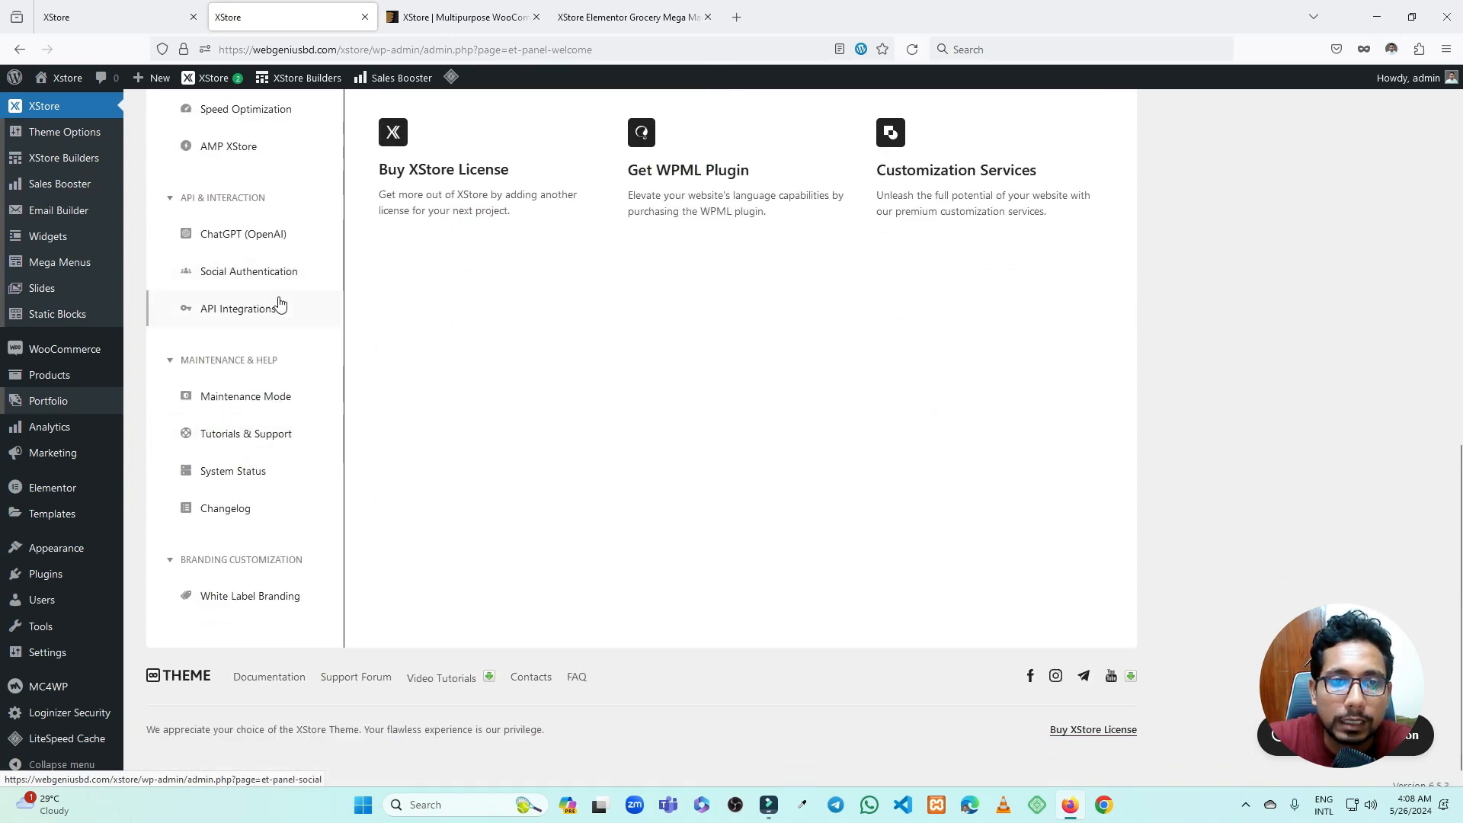
# - Open Tutorials & Support and review the help channels, item support terms, Documentation Beacon and documentation link
pyautogui.click(255, 449)
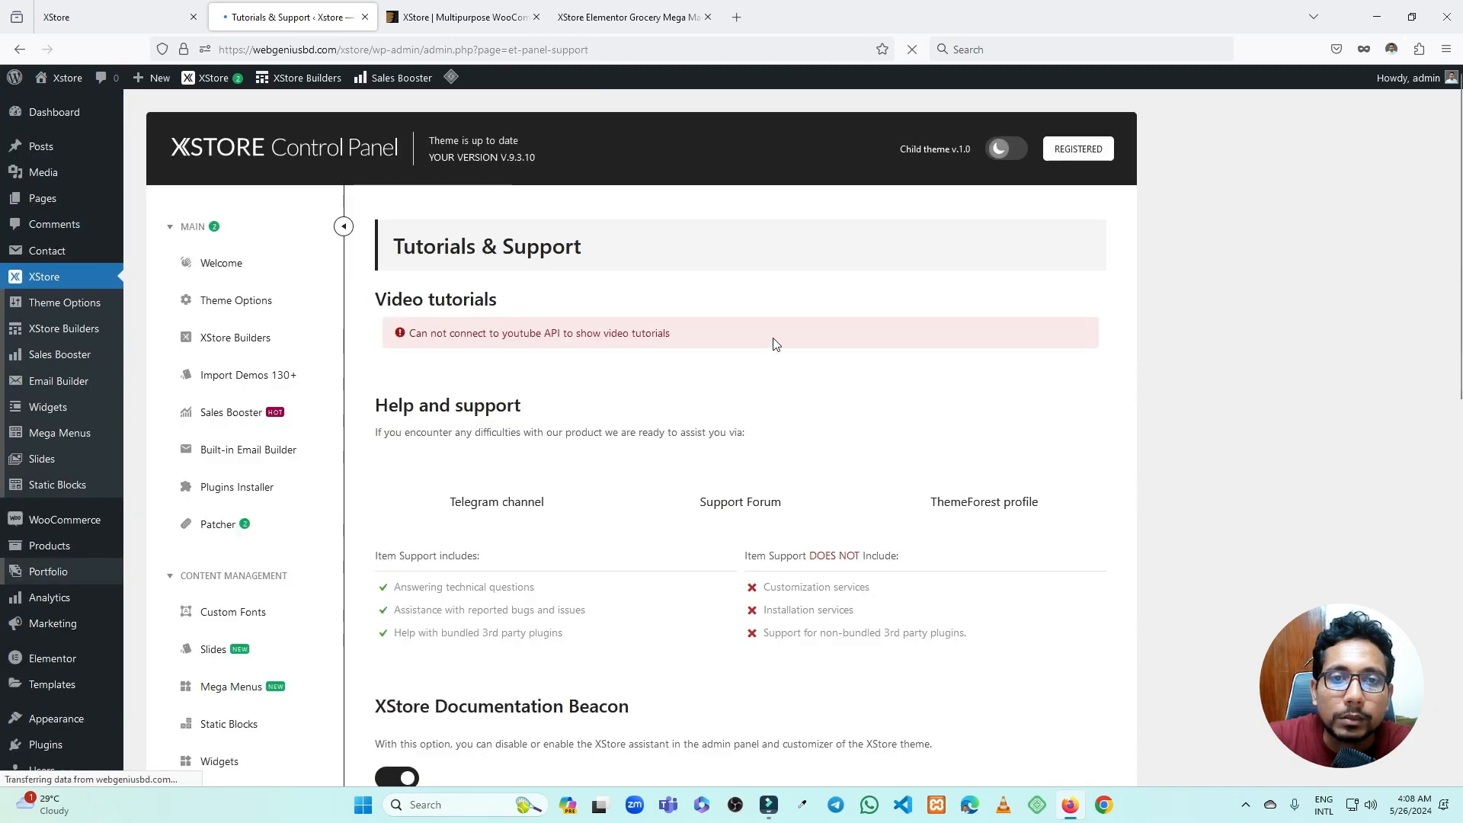
pyautogui.scroll(-3, 538, 397)
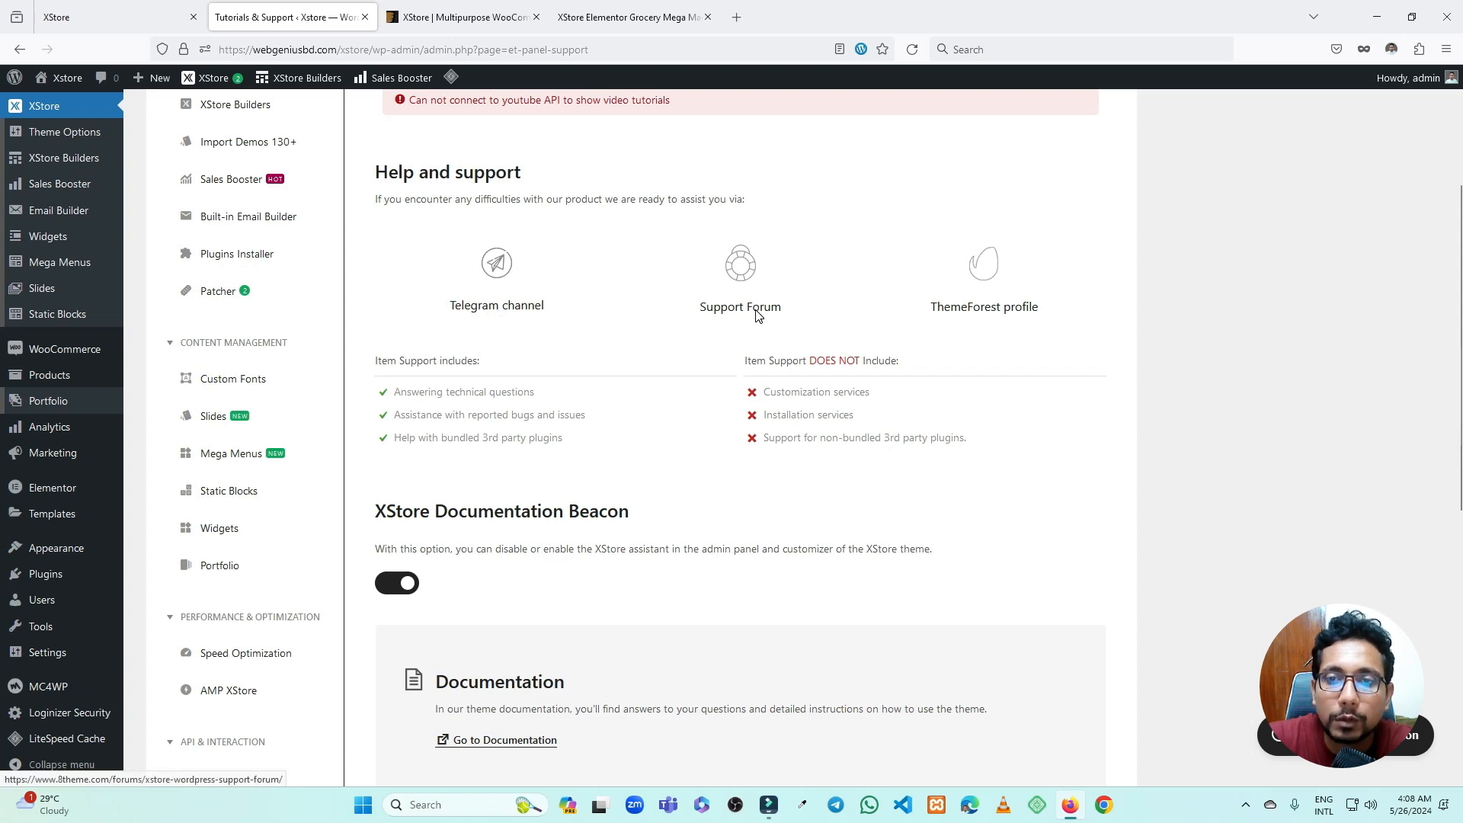
pyautogui.scroll(-2, 764, 358)
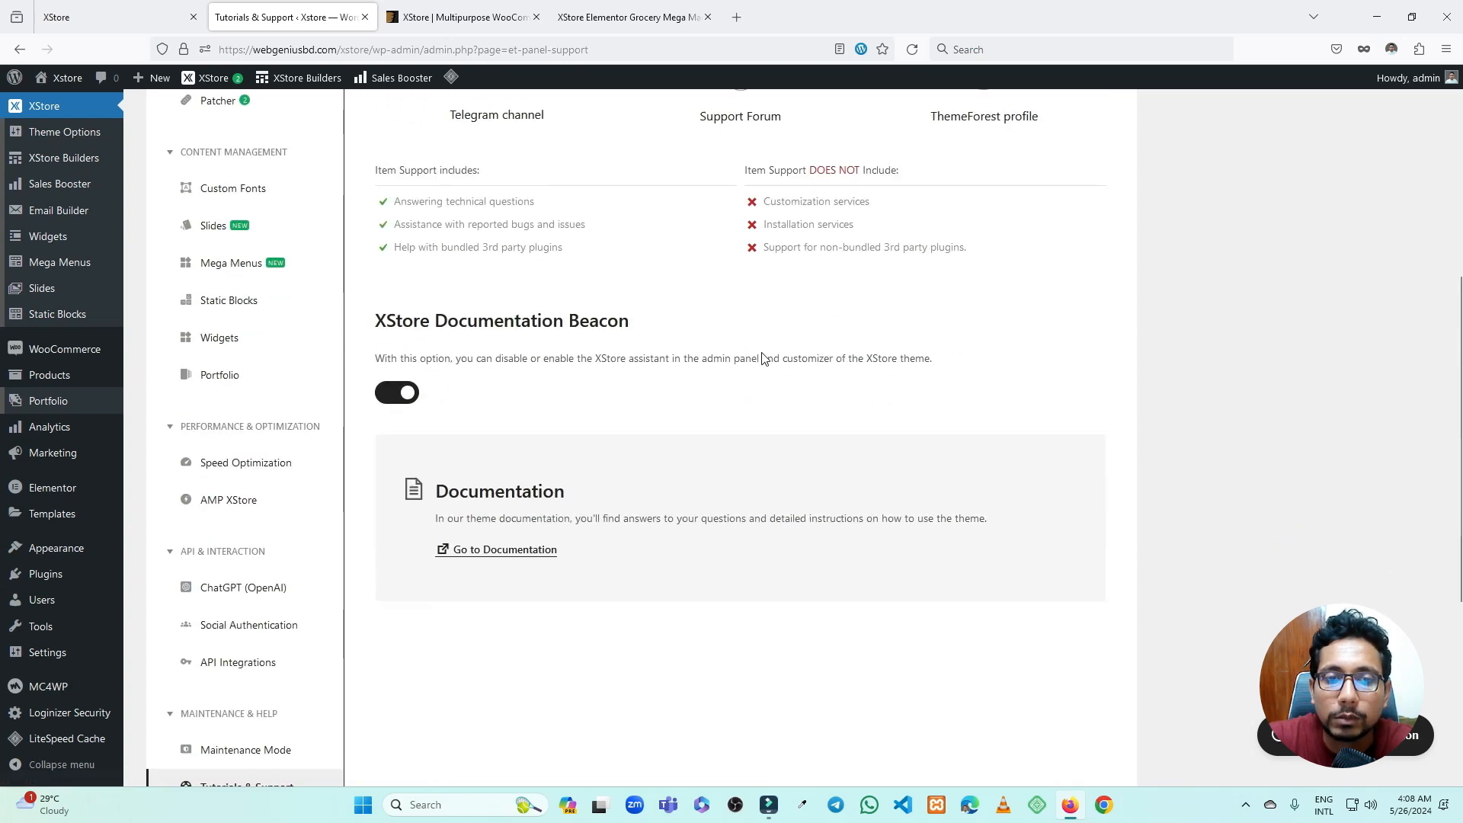
pyautogui.scroll(-2, 755, 366)
pyautogui.scroll(3, 632, 383)
pyautogui.scroll(-1, 579, 438)
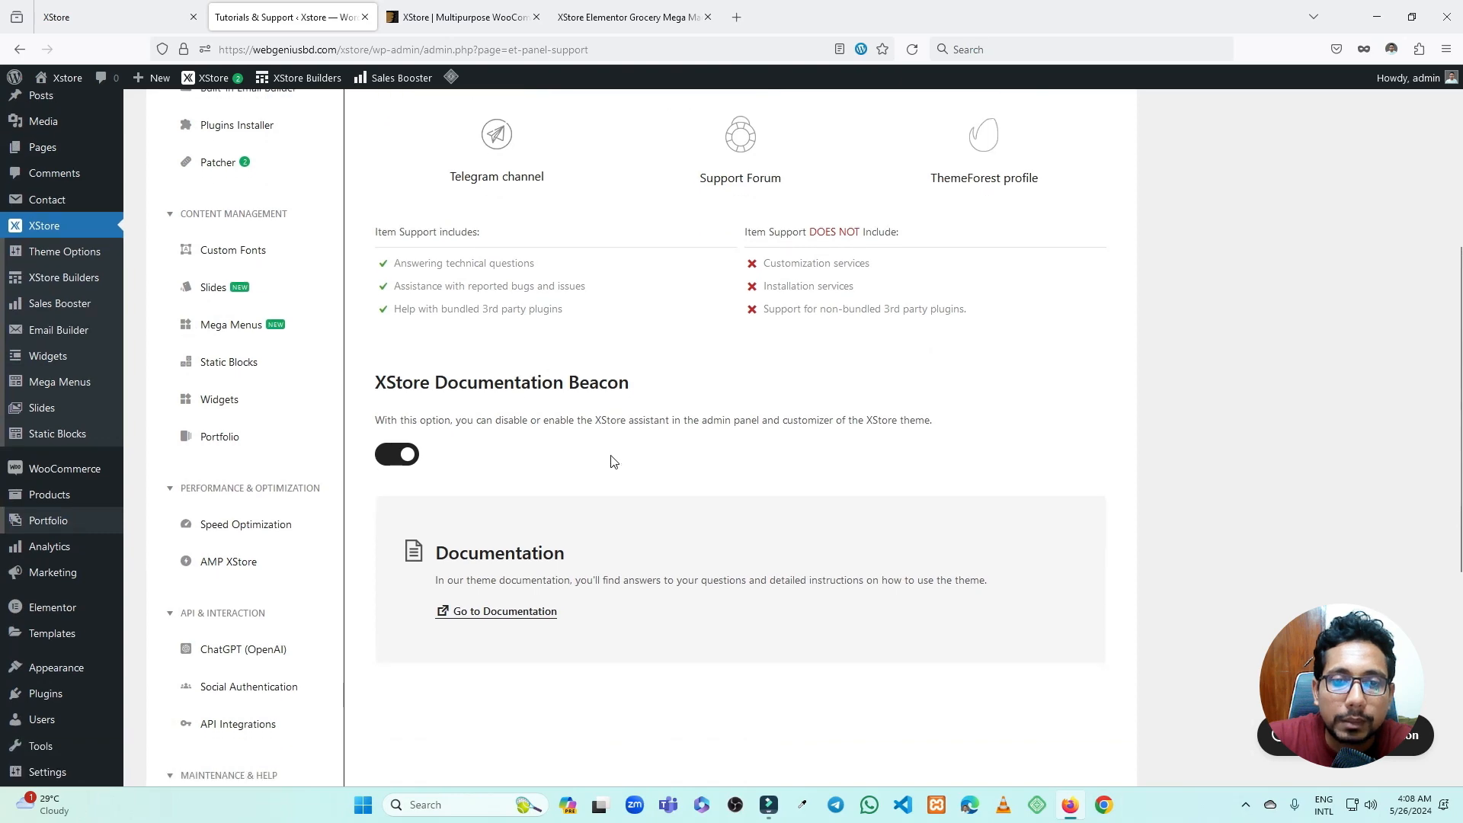
pyautogui.scroll(-1, 613, 461)
pyautogui.scroll(-2, 352, 454)
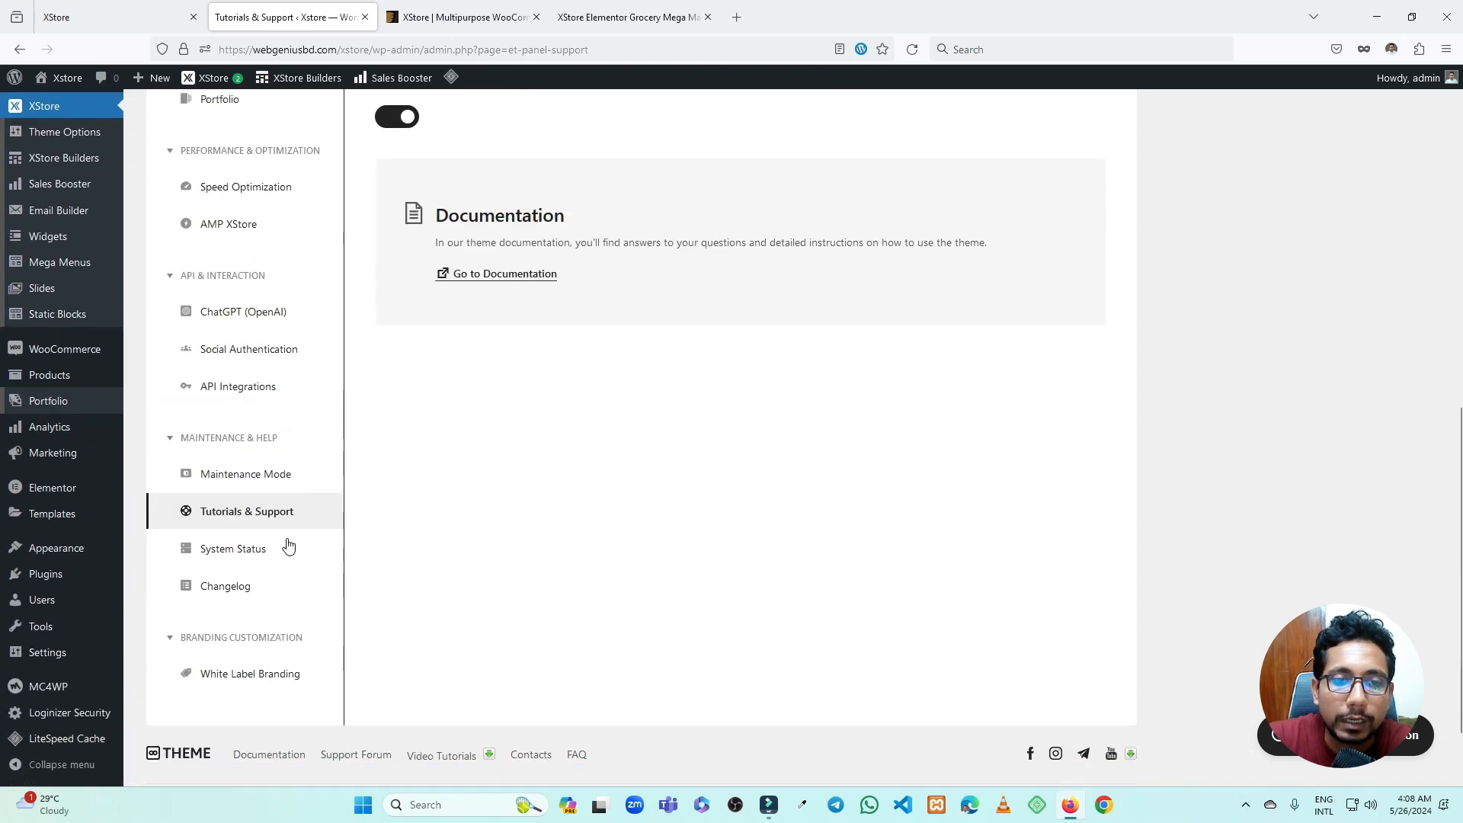
# - Open the System Status page and check the server environment against the theme's requirements
pyautogui.click(257, 553)
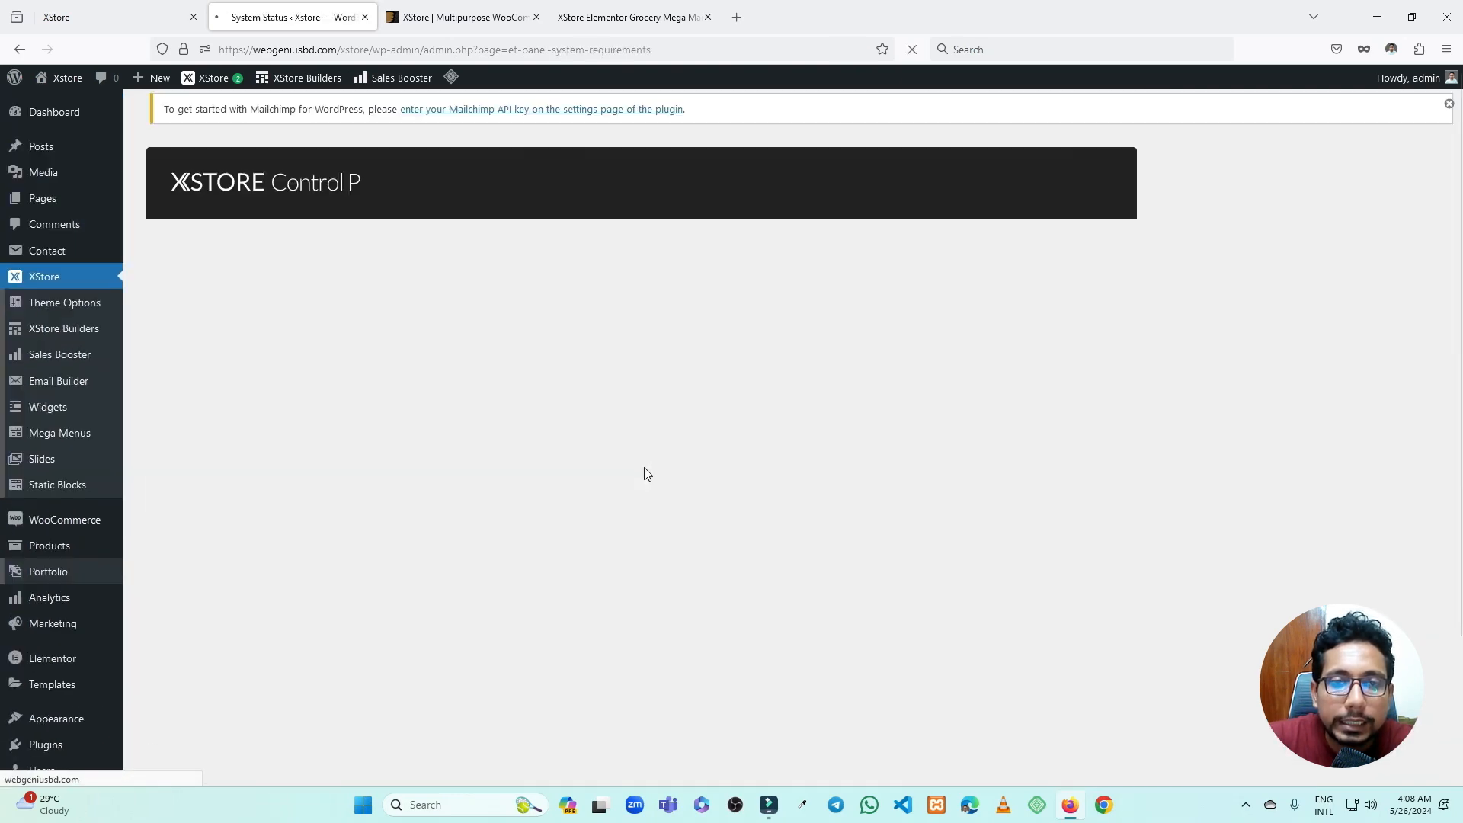
pyautogui.scroll(-3, 632, 484)
pyautogui.scroll(3, 611, 466)
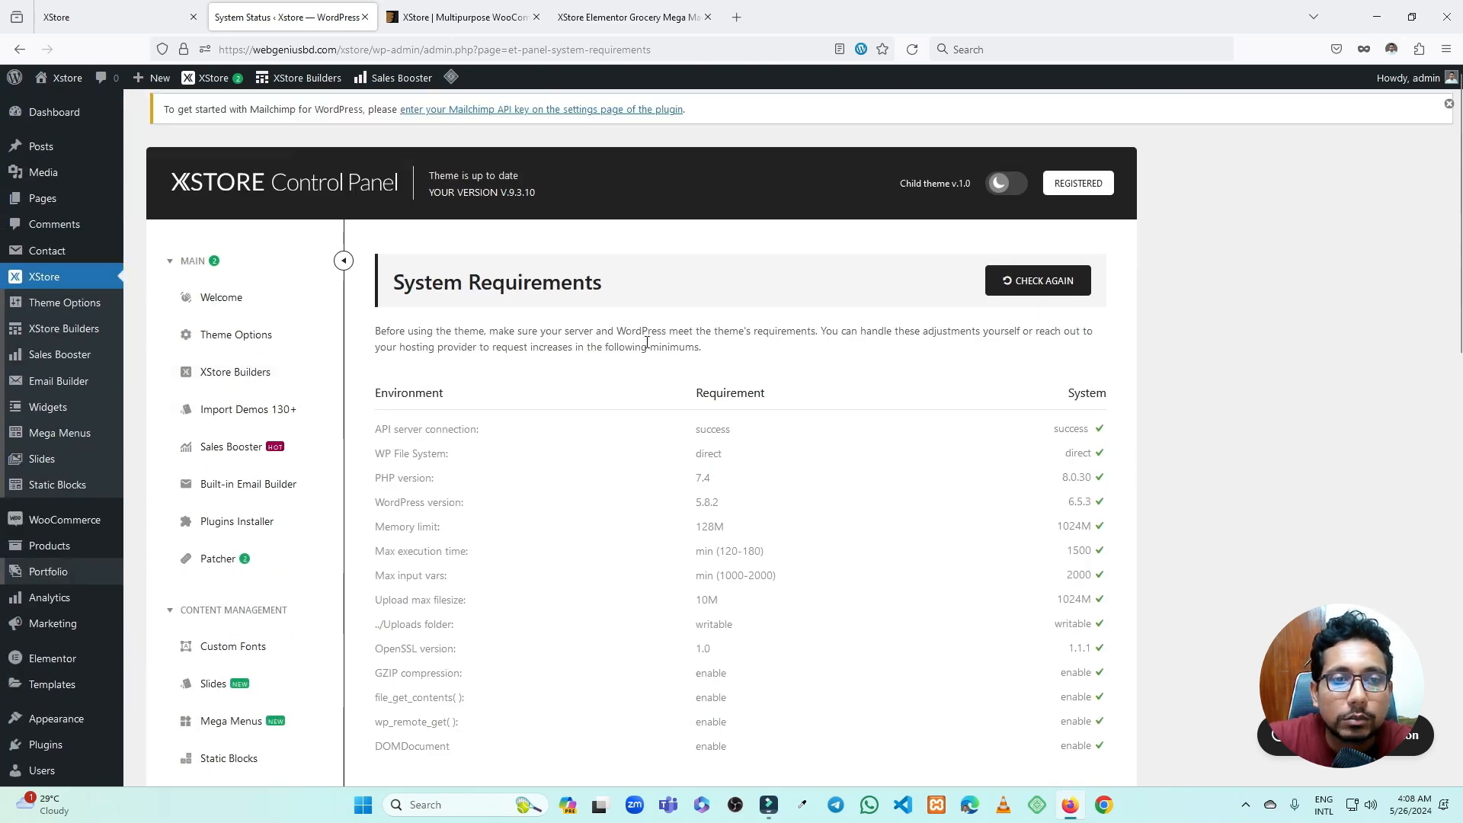
# - Glance at the Grocery Mega Market demo site and return to the XStore control panel
pyautogui.click(624, 11)
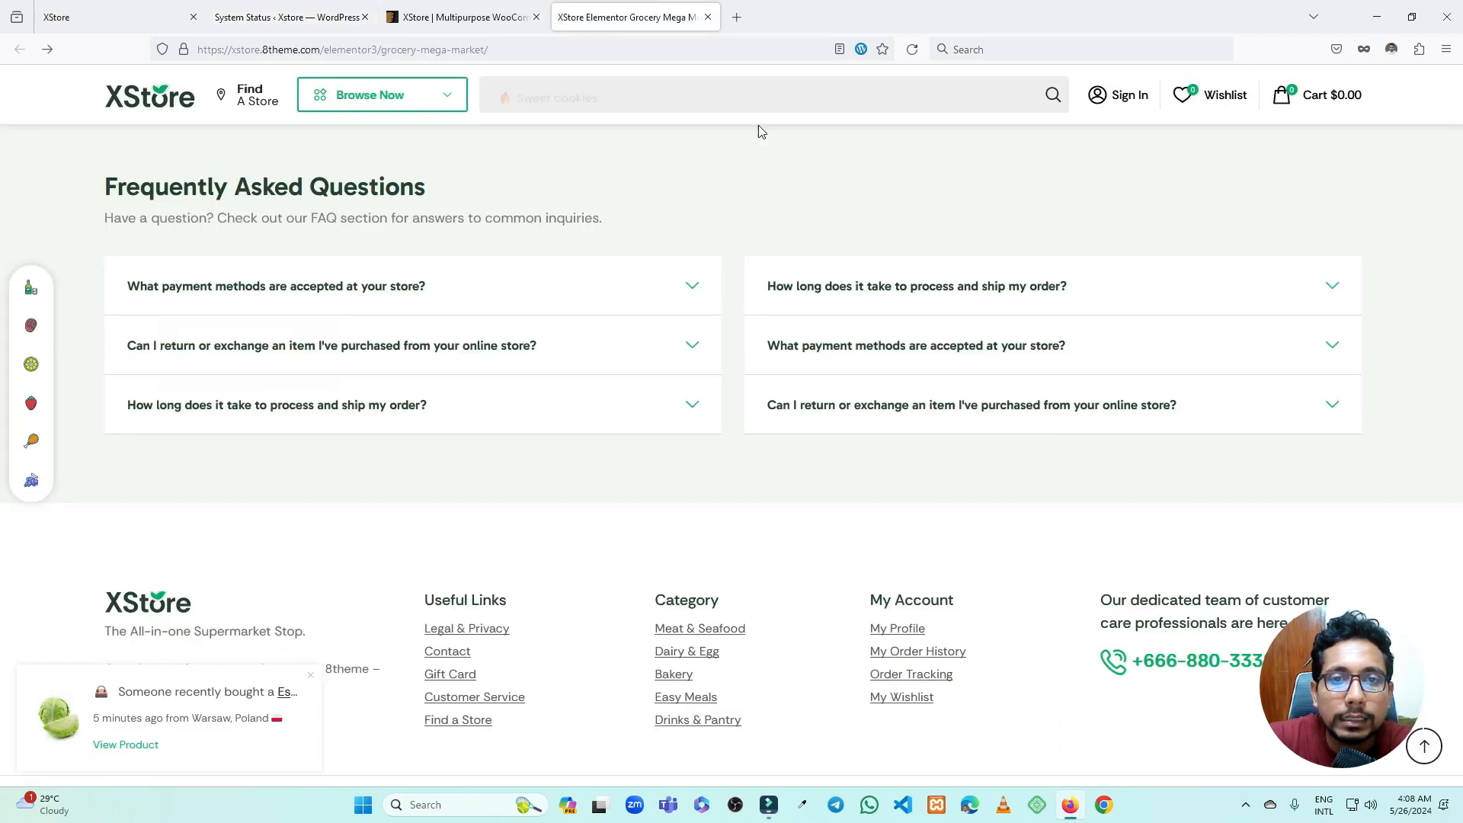
pyautogui.scroll(10, 758, 131)
pyautogui.click(314, 4)
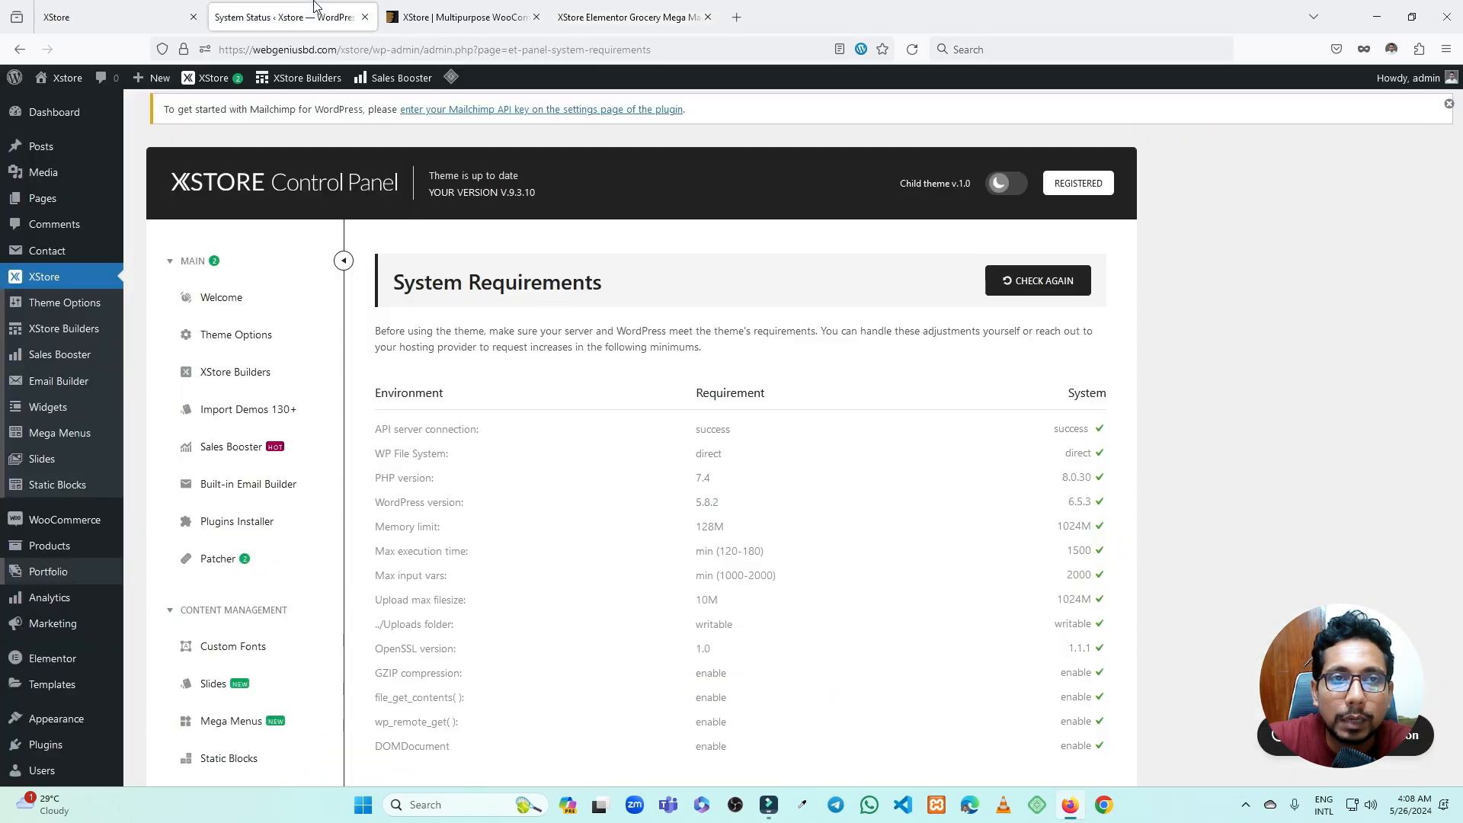
# - Open the Import Demos 130+ section and filter the demos to Elementor versions
pyautogui.click(239, 414)
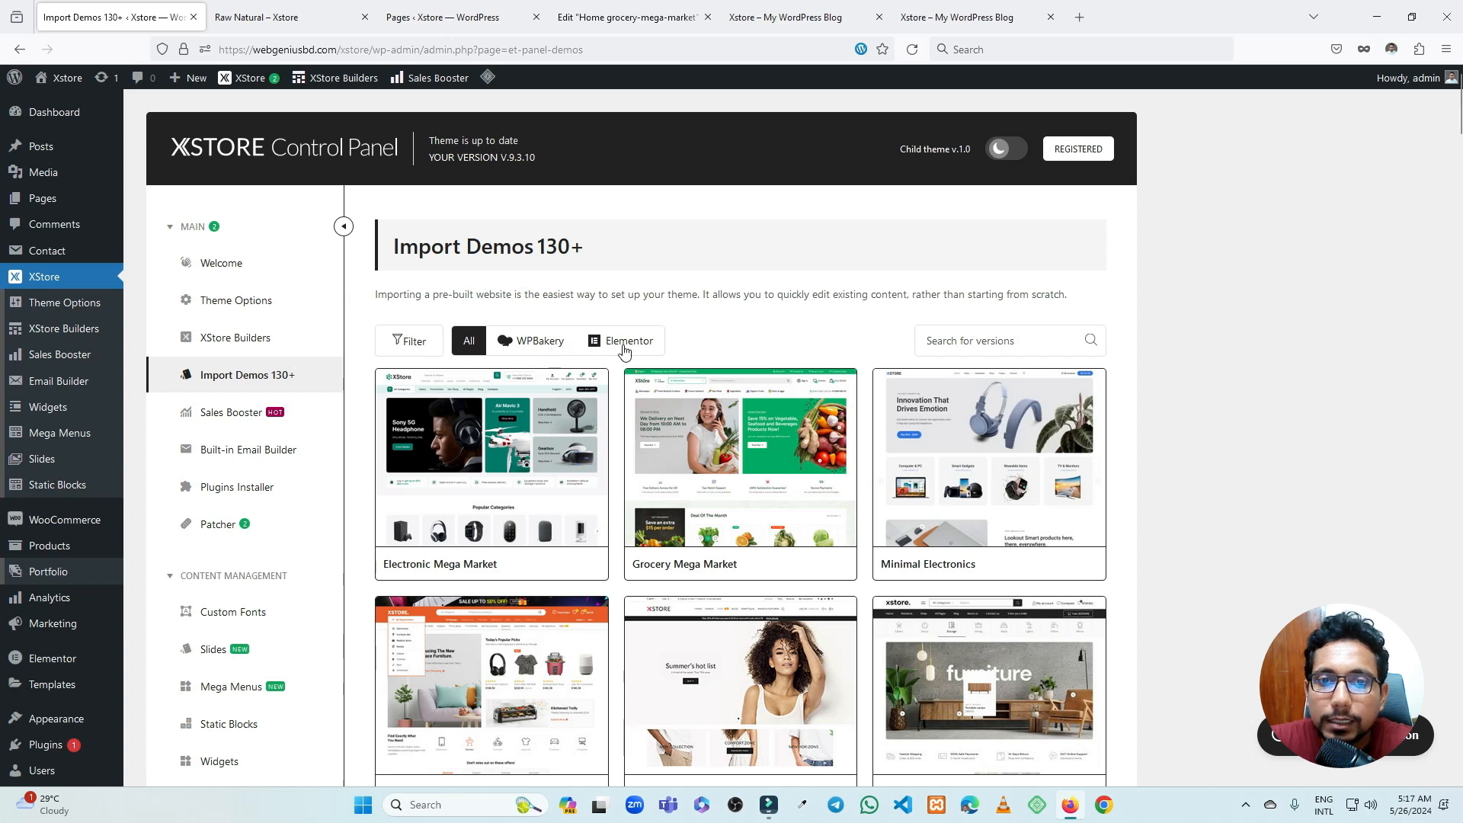
pyautogui.click(533, 353)
pyautogui.click(627, 339)
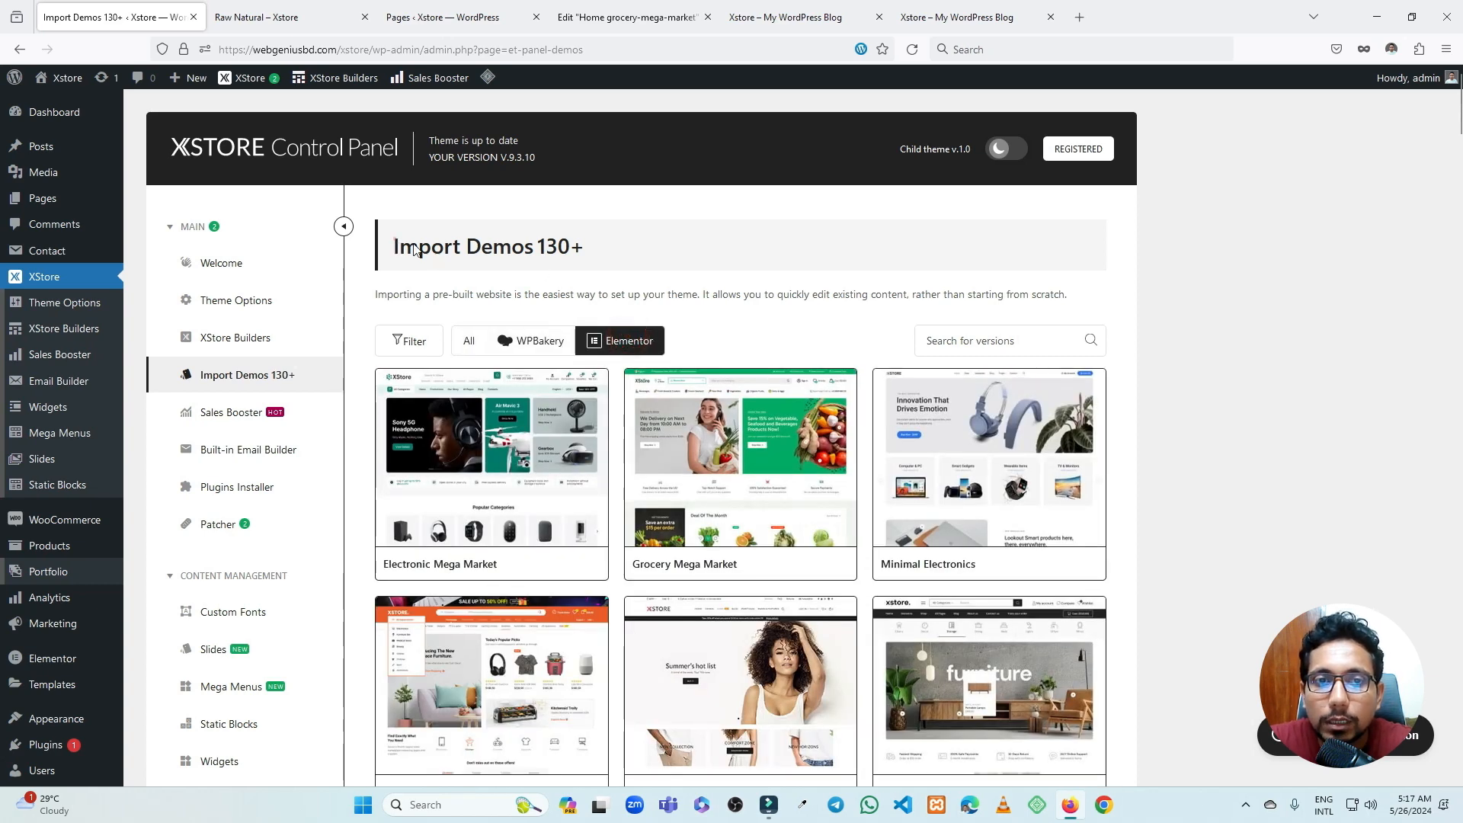
pyautogui.click(396, 237)
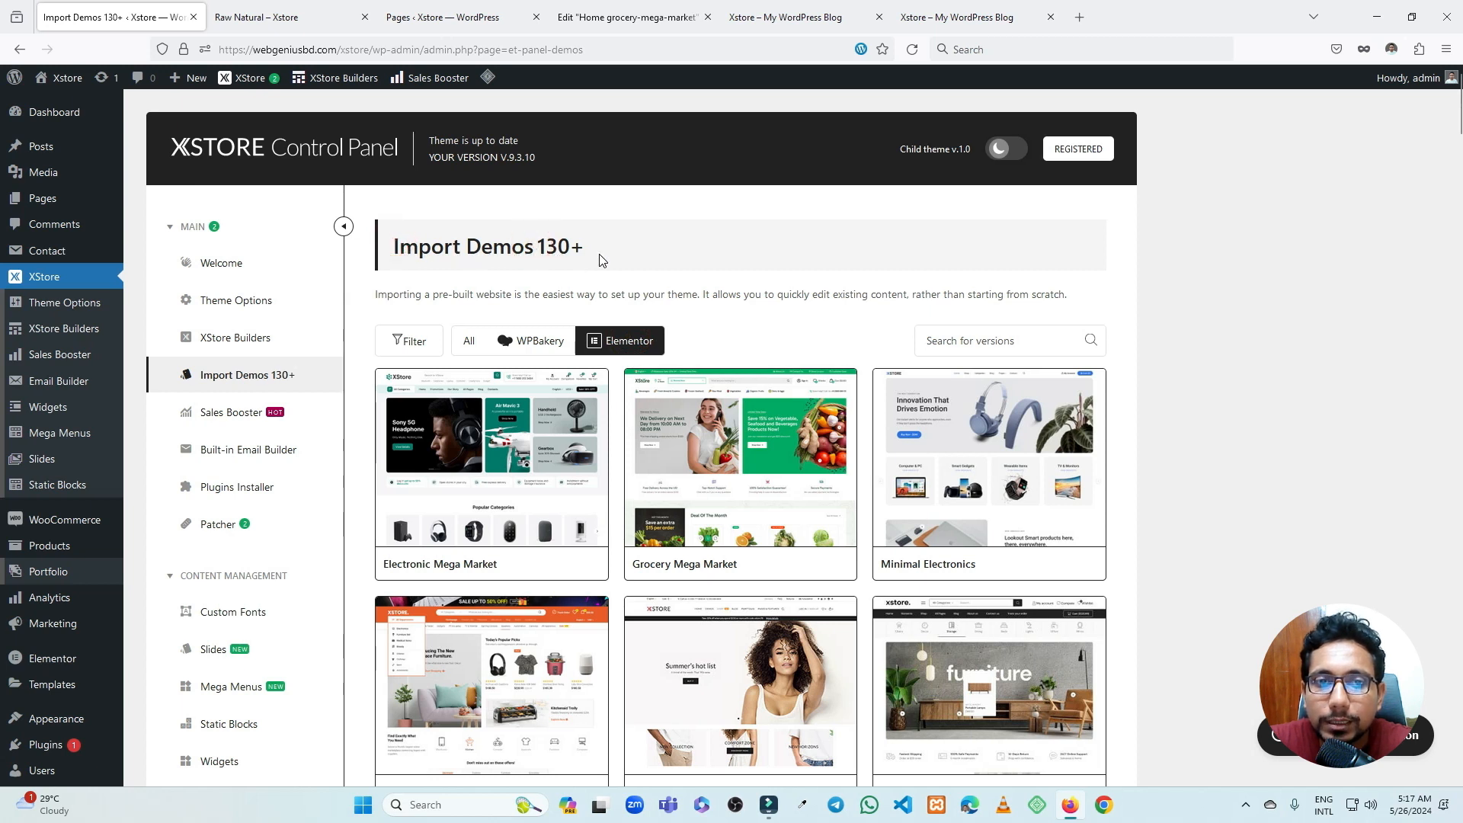
# - Browse the Elementor demo websites, starting with Grocery Mega Market and continuing down the list
pyautogui.scroll(-1, 830, 396)
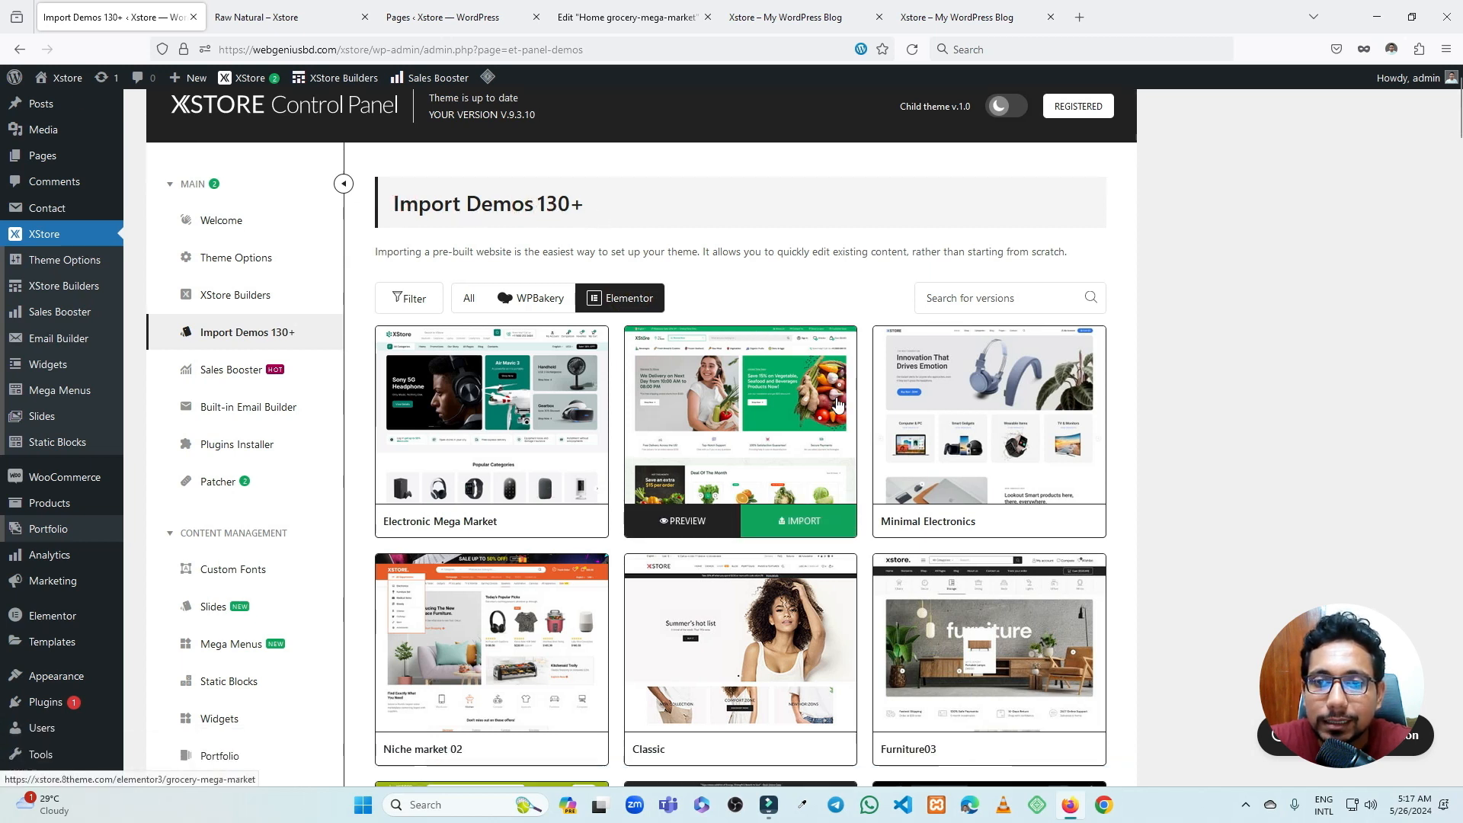
pyautogui.scroll(-1, 1204, 323)
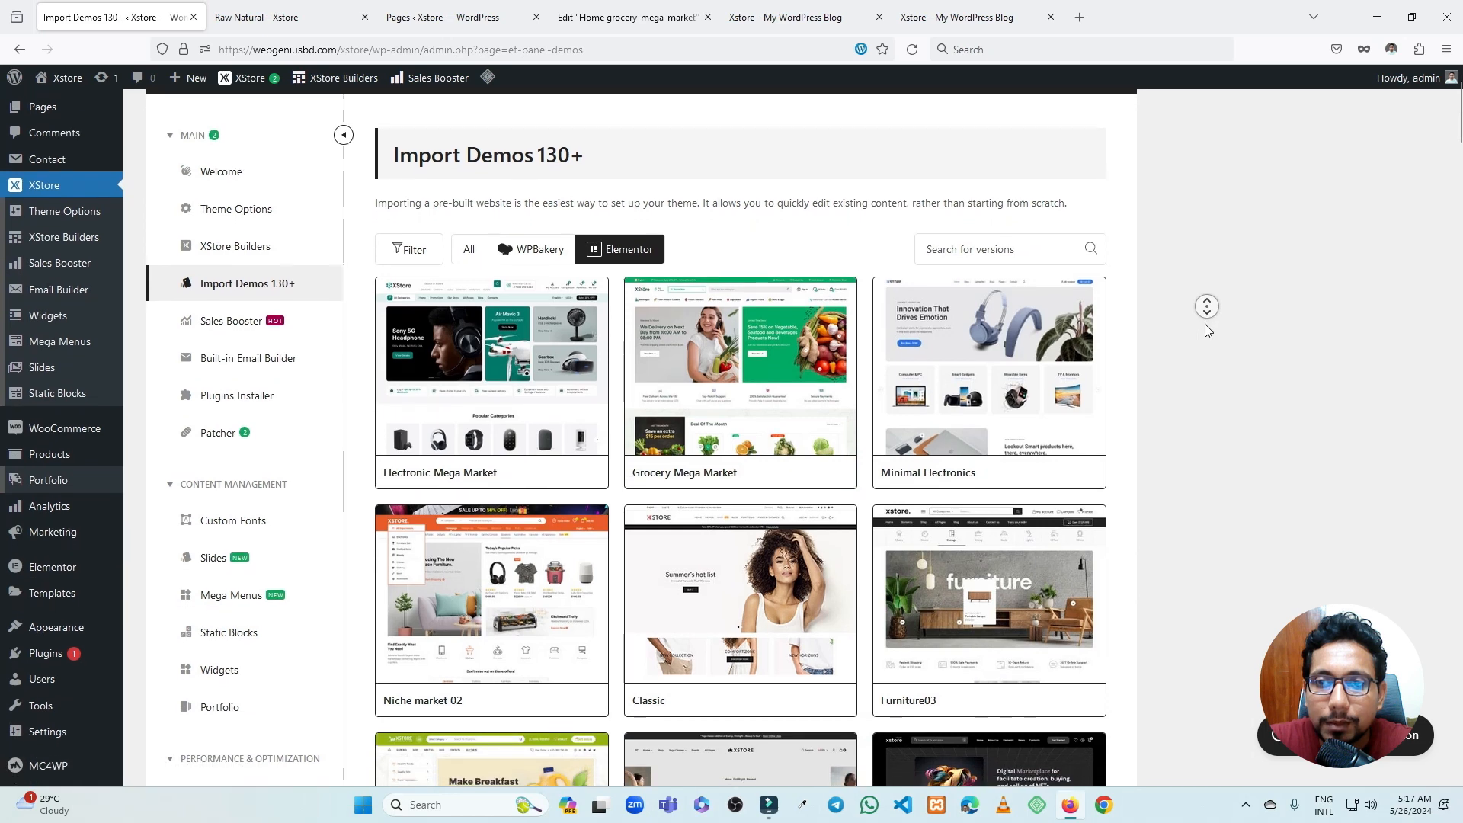
pyautogui.middleClick(1178, 328)
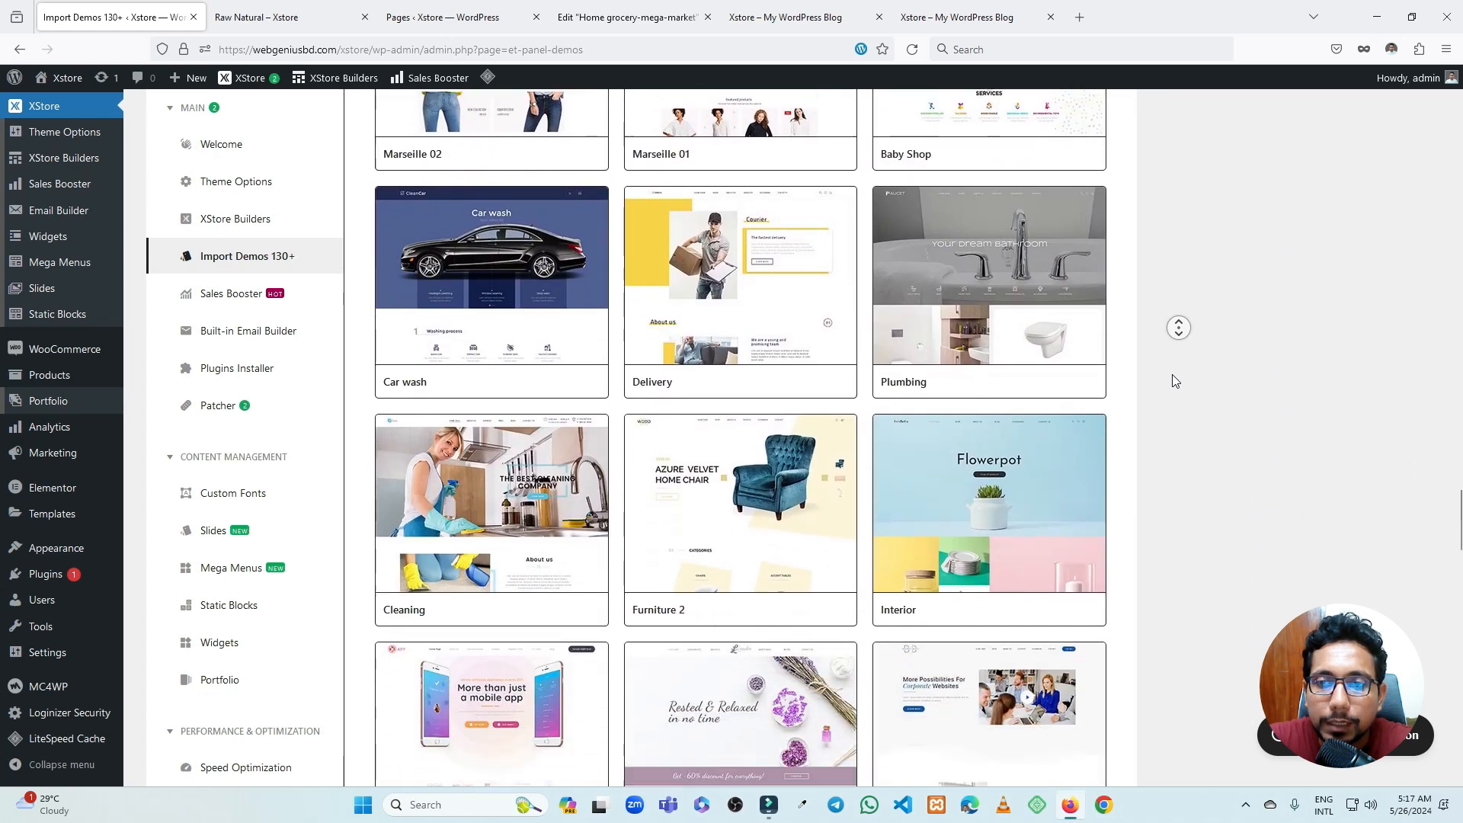
pyautogui.middleClick(1172, 396)
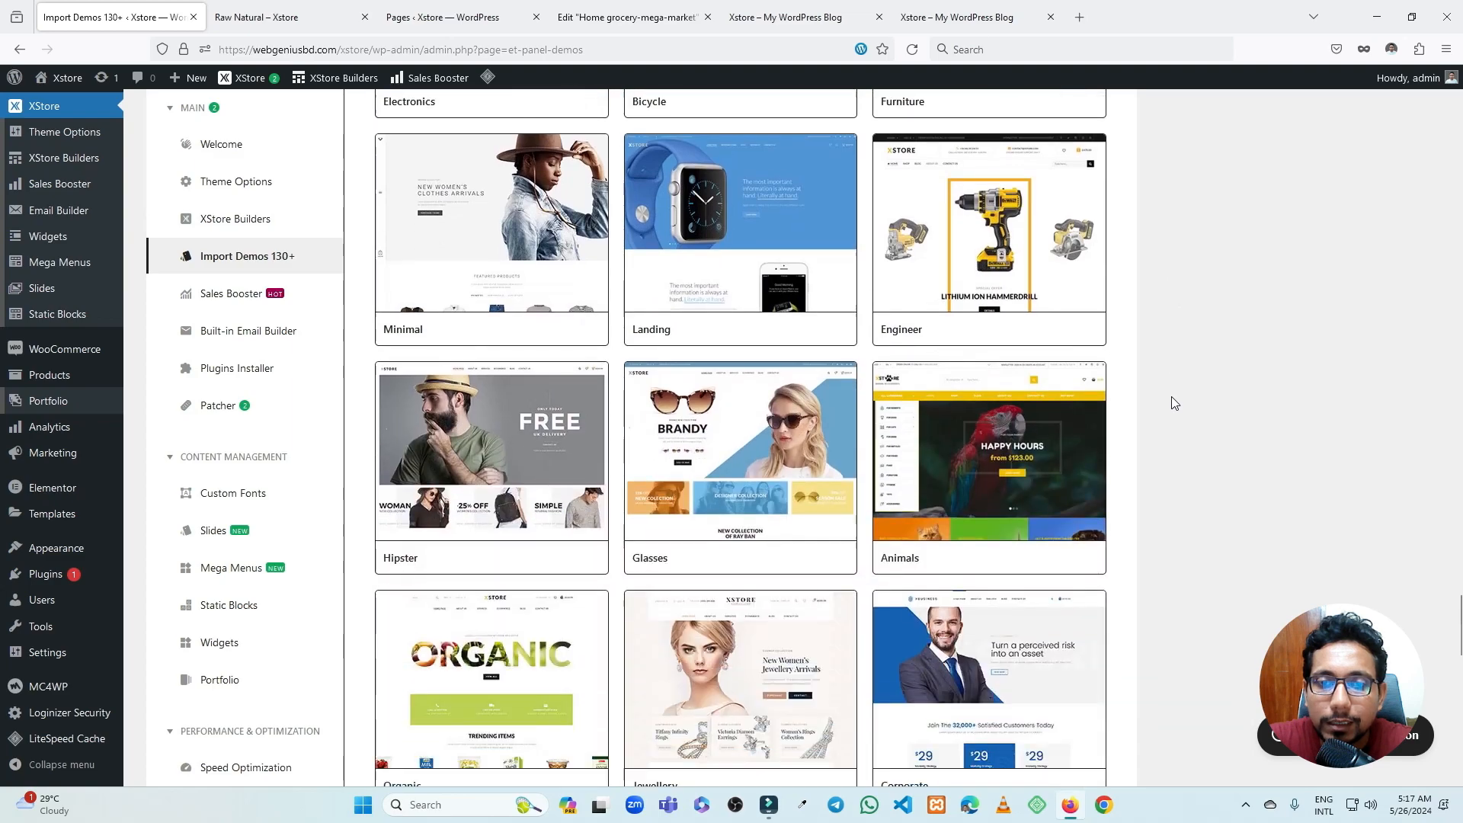
# - Browse the remaining Elementor demos down to the end of the list and return to its beginning
pyautogui.scroll(-10, 996, 375)
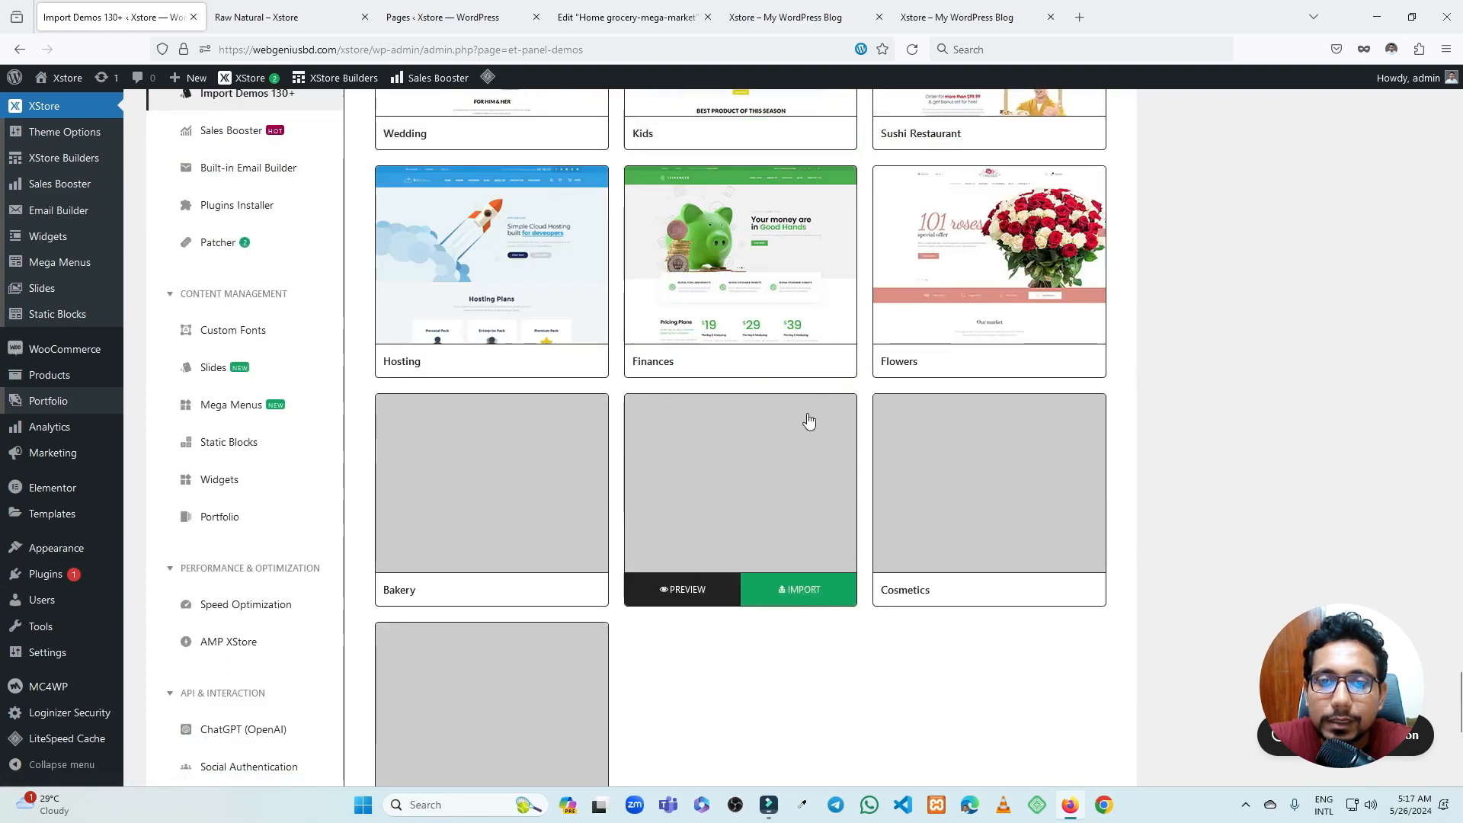
pyautogui.scroll(-2, 418, 500)
pyautogui.scroll(20, 774, 422)
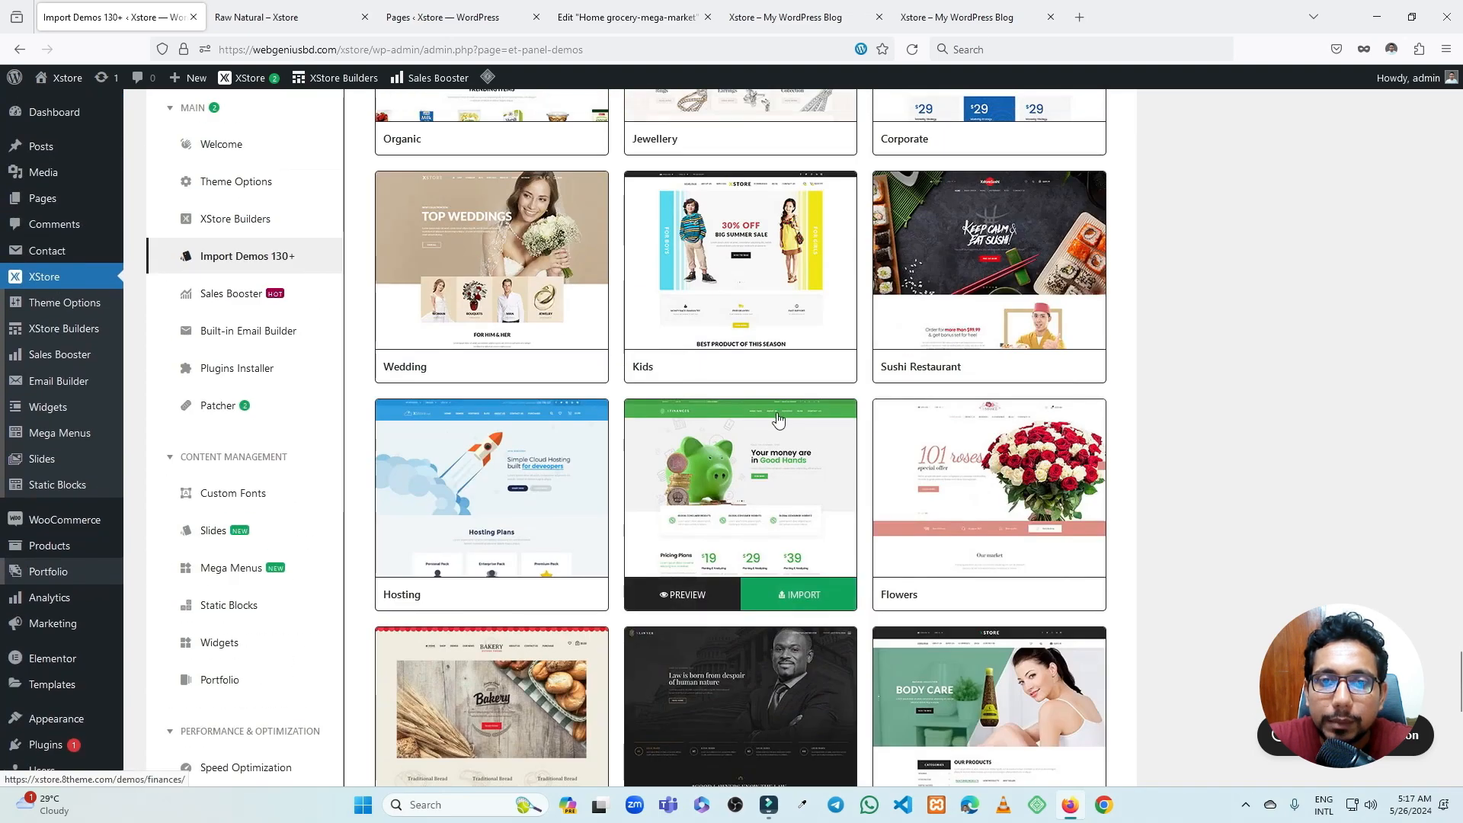
pyautogui.scroll(20, 774, 422)
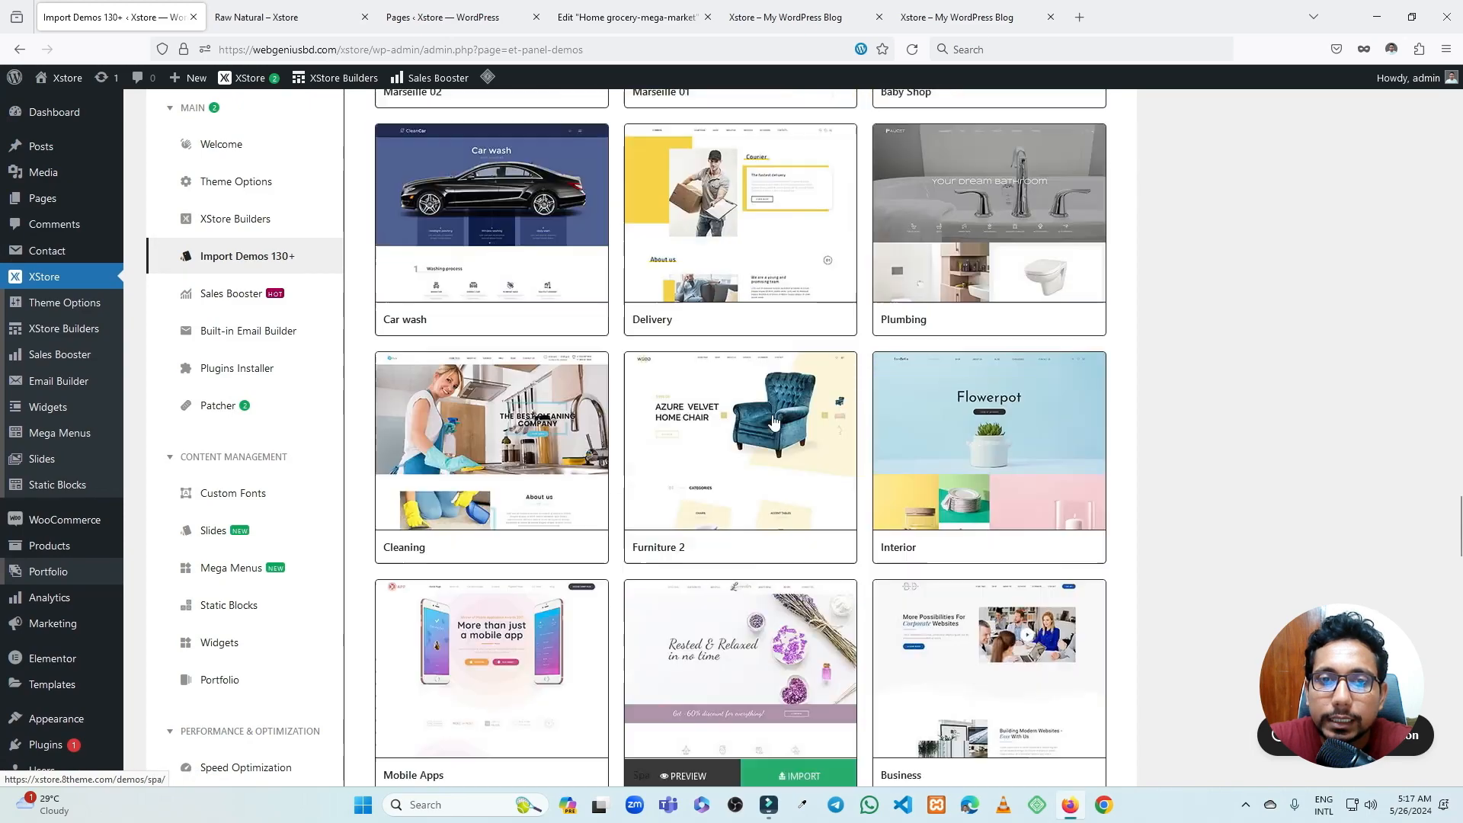
pyautogui.scroll(20, 771, 423)
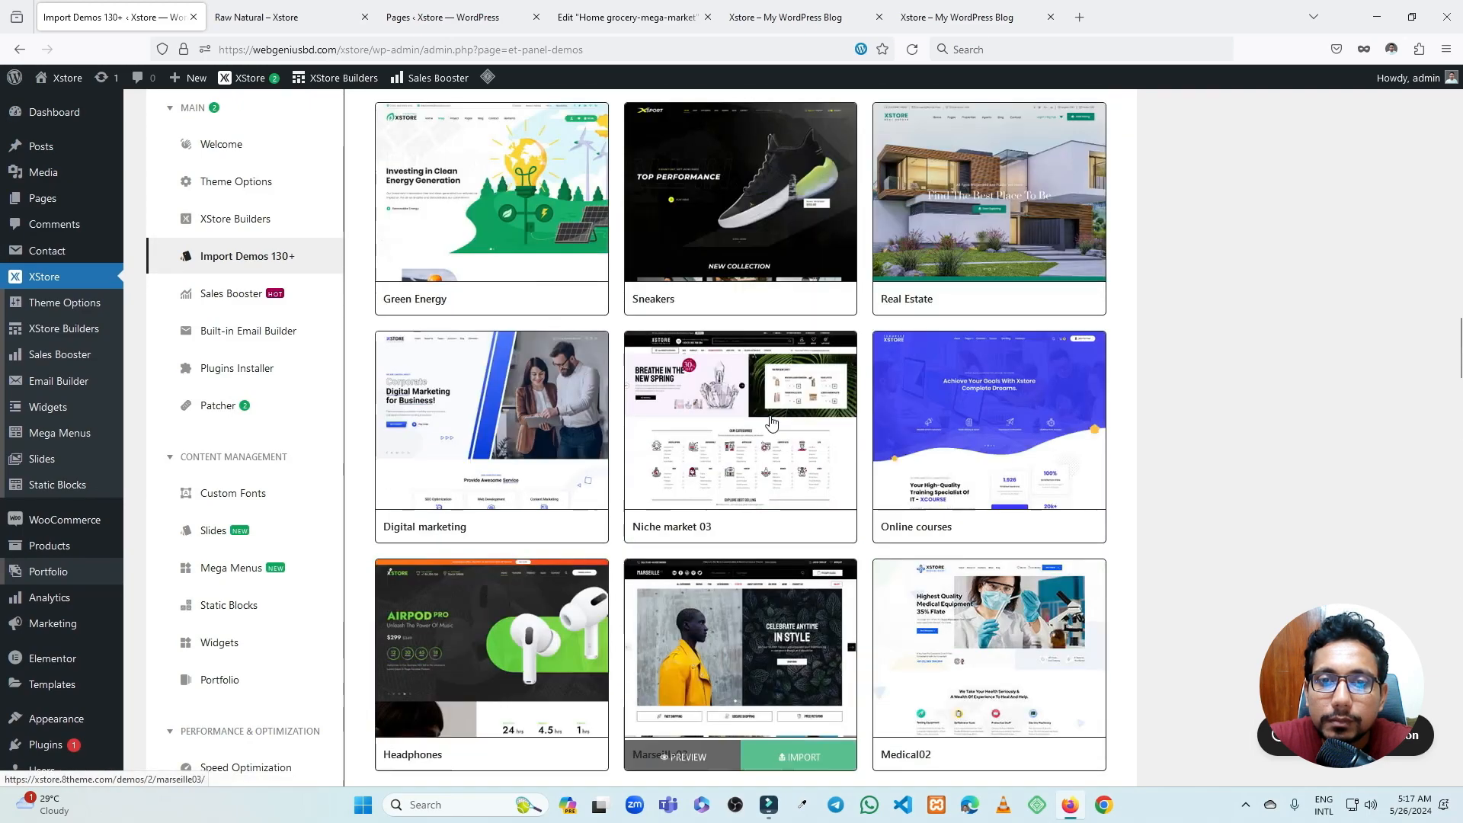
pyautogui.scroll(15, 768, 422)
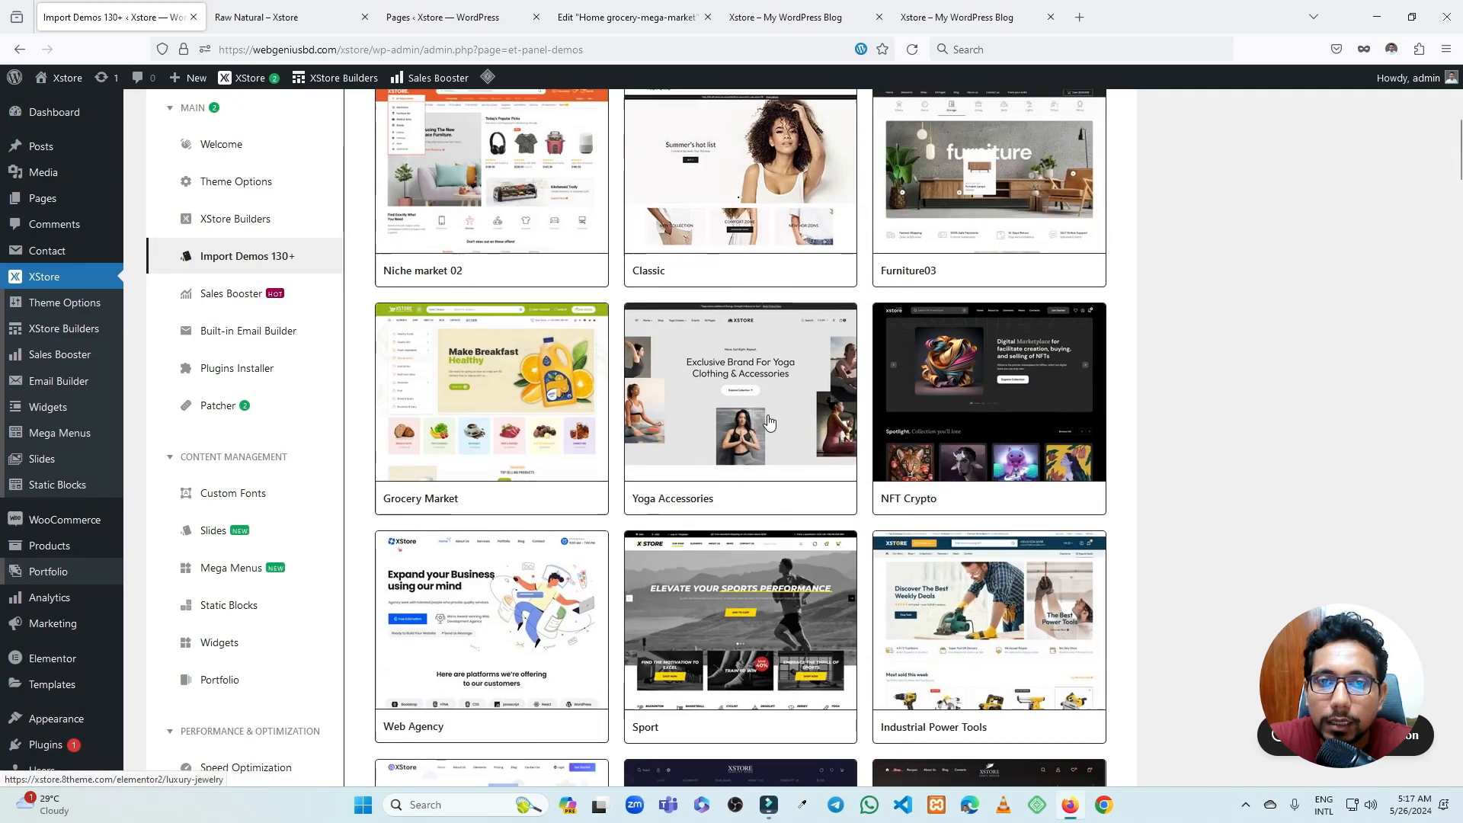
pyautogui.scroll(-1, 812, 438)
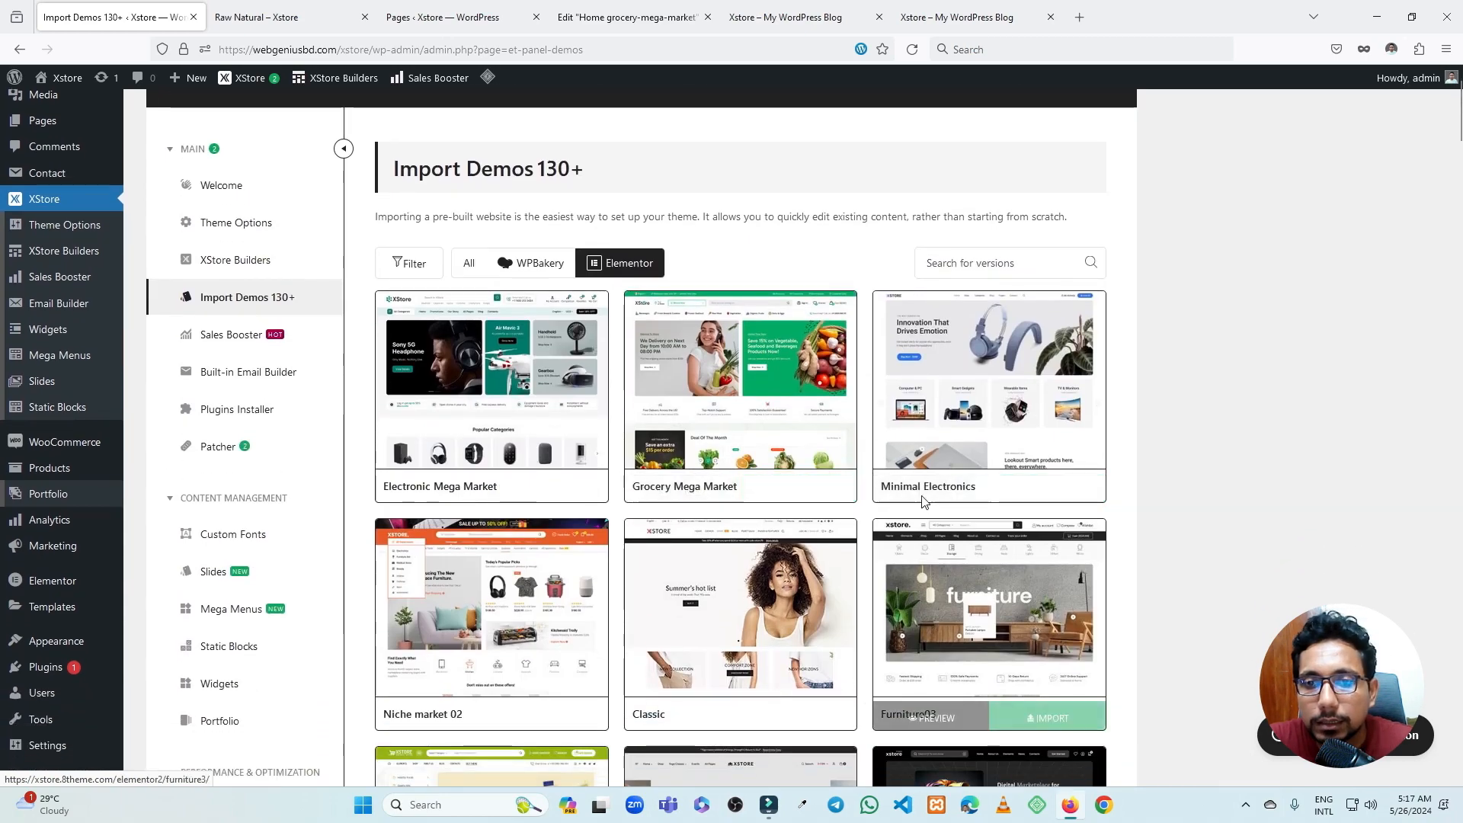
# - Preview the Minimal Electronics demo site, look through its home page and close the preview
pyautogui.click(938, 488)
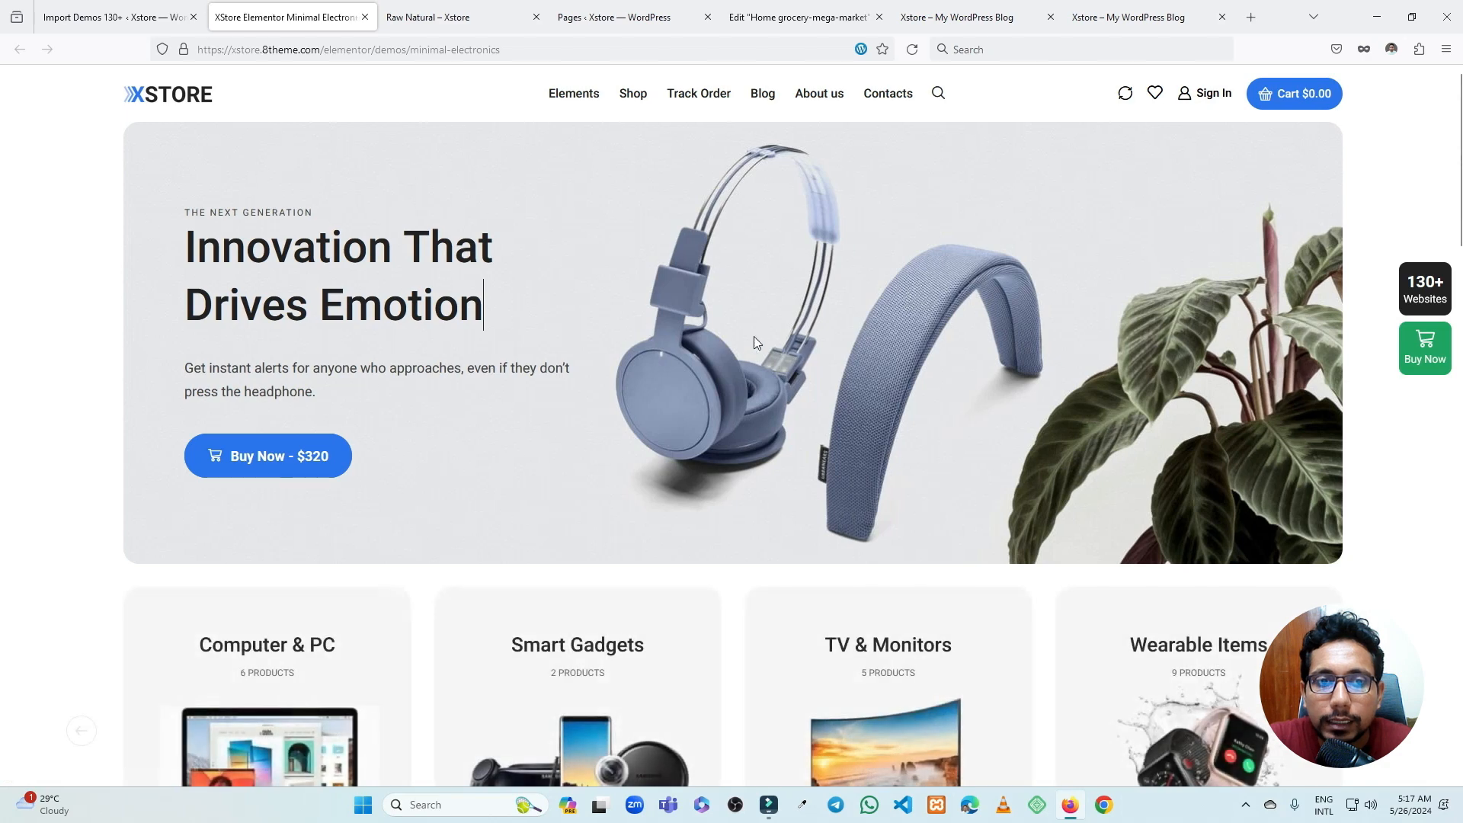
pyautogui.scroll(-10, 753, 336)
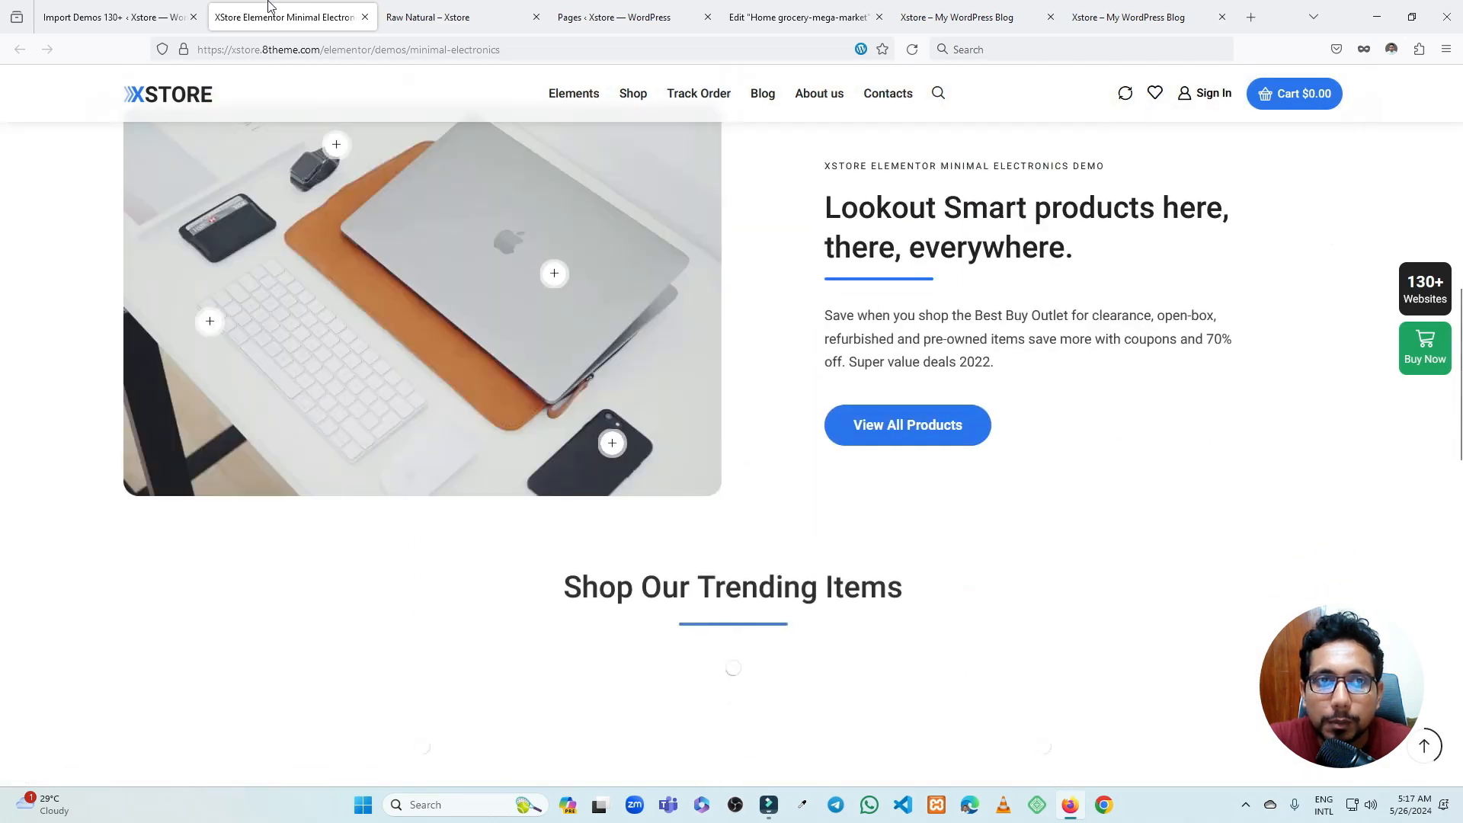
pyautogui.click(365, 16)
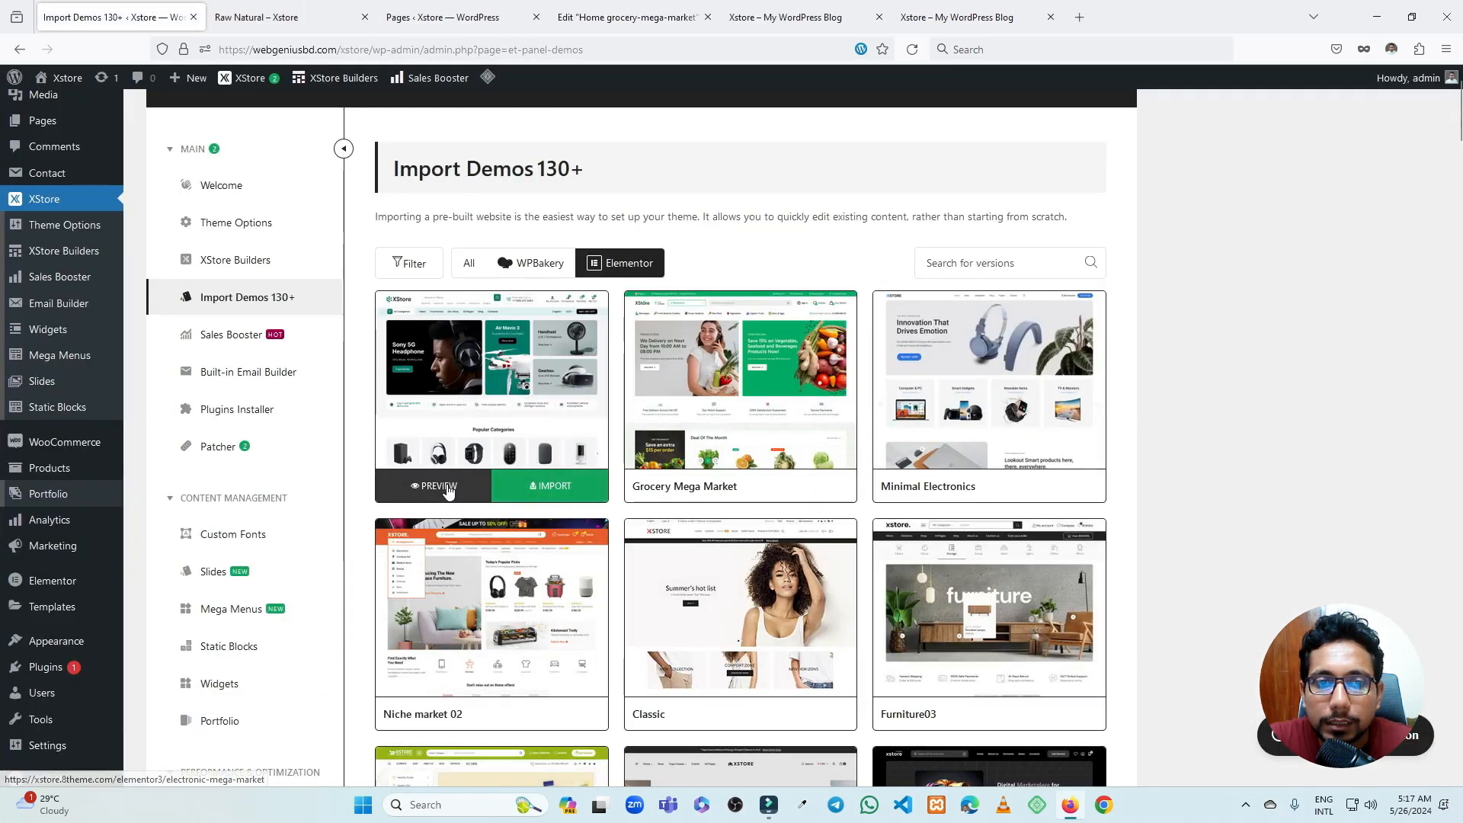
# - Preview the Electronic Mega Market demo site, look through its home page and return to the demo list
pyautogui.click(467, 480)
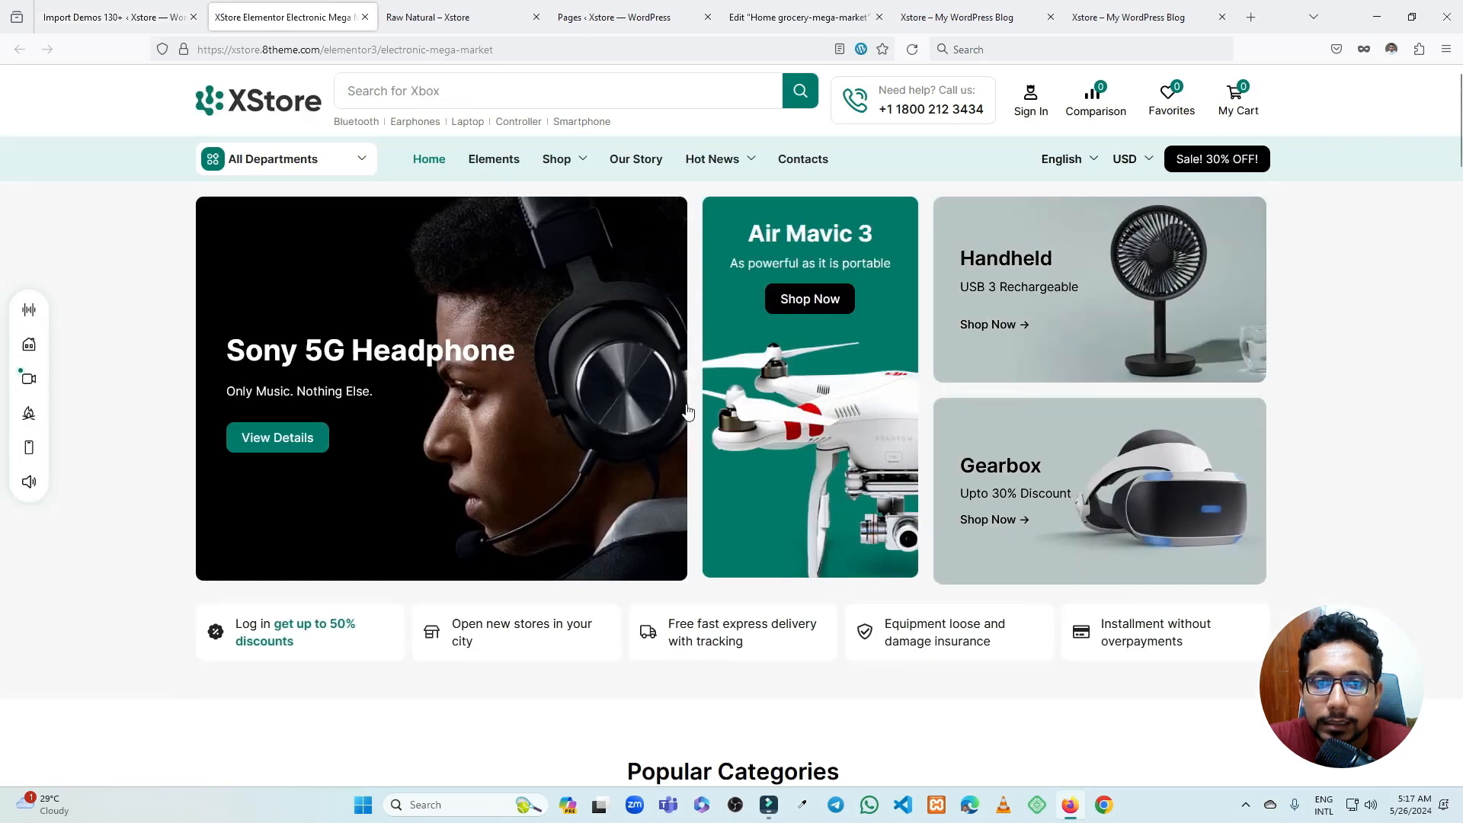
pyautogui.scroll(-8, 624, 397)
pyautogui.scroll(-10, 624, 397)
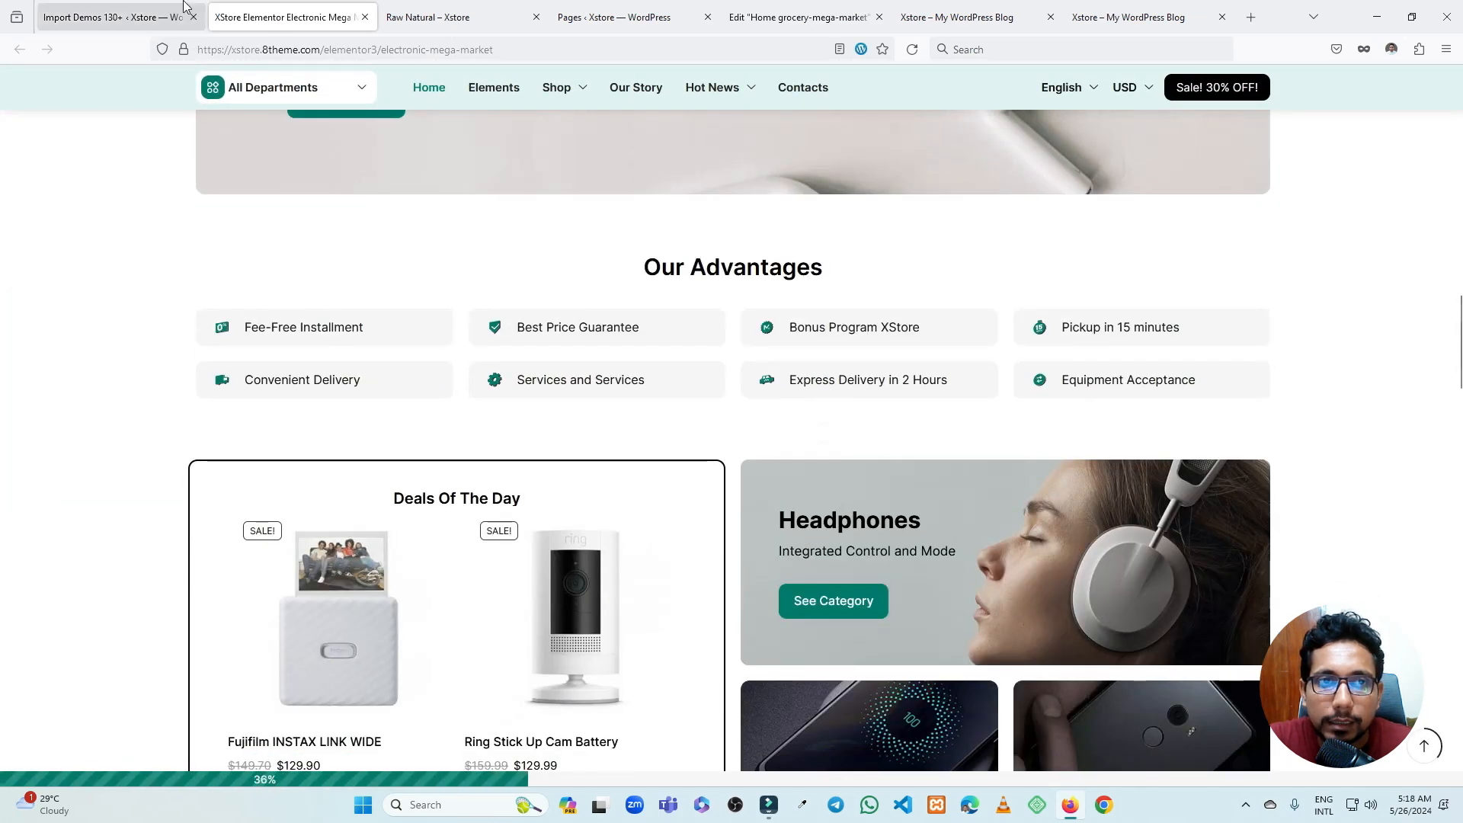
pyautogui.click(183, 5)
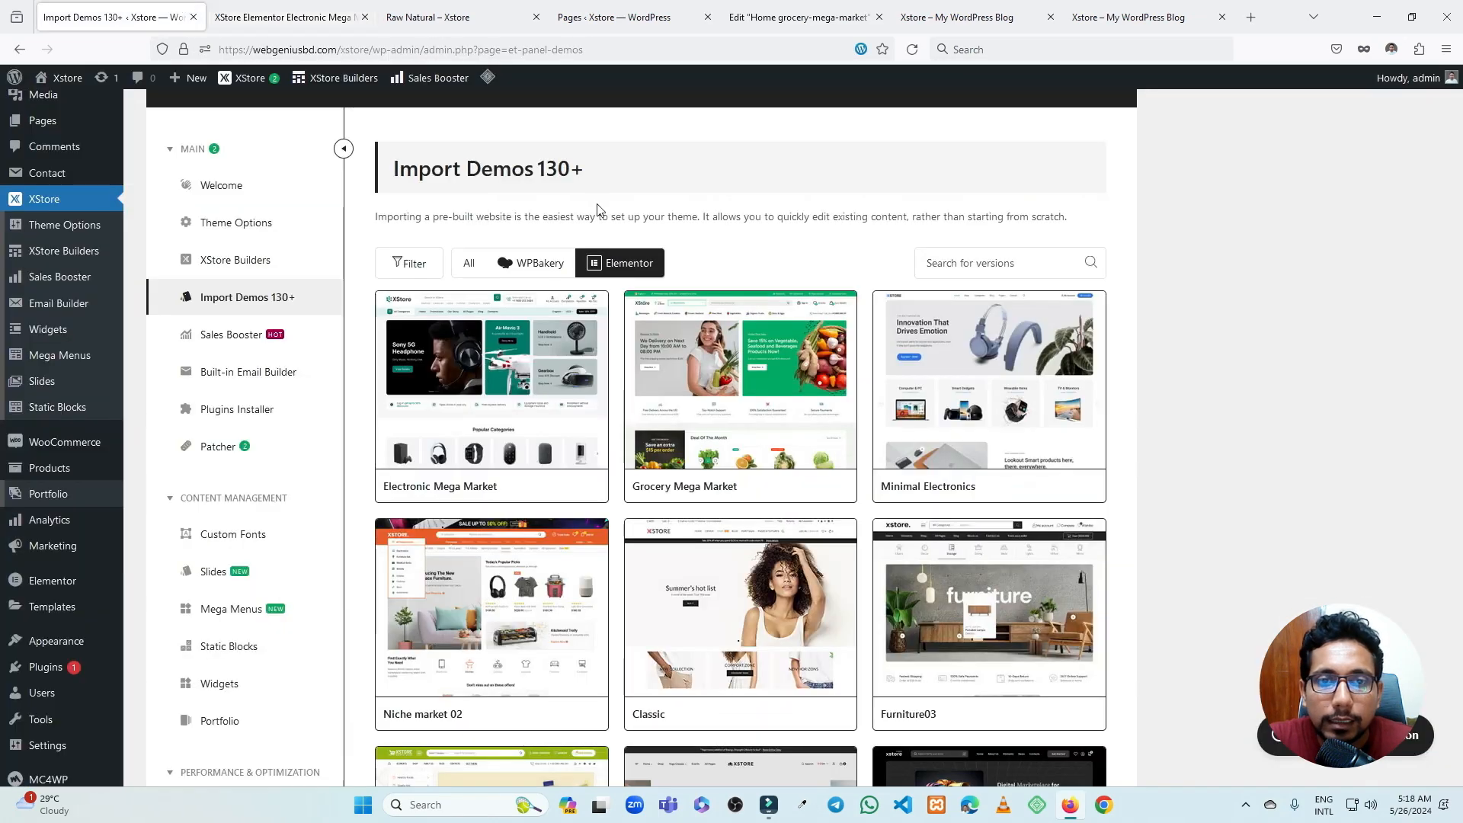
# - Preview the Grocery Mega Market demo site, examine its home page sections and return to the demo list
pyautogui.click(689, 483)
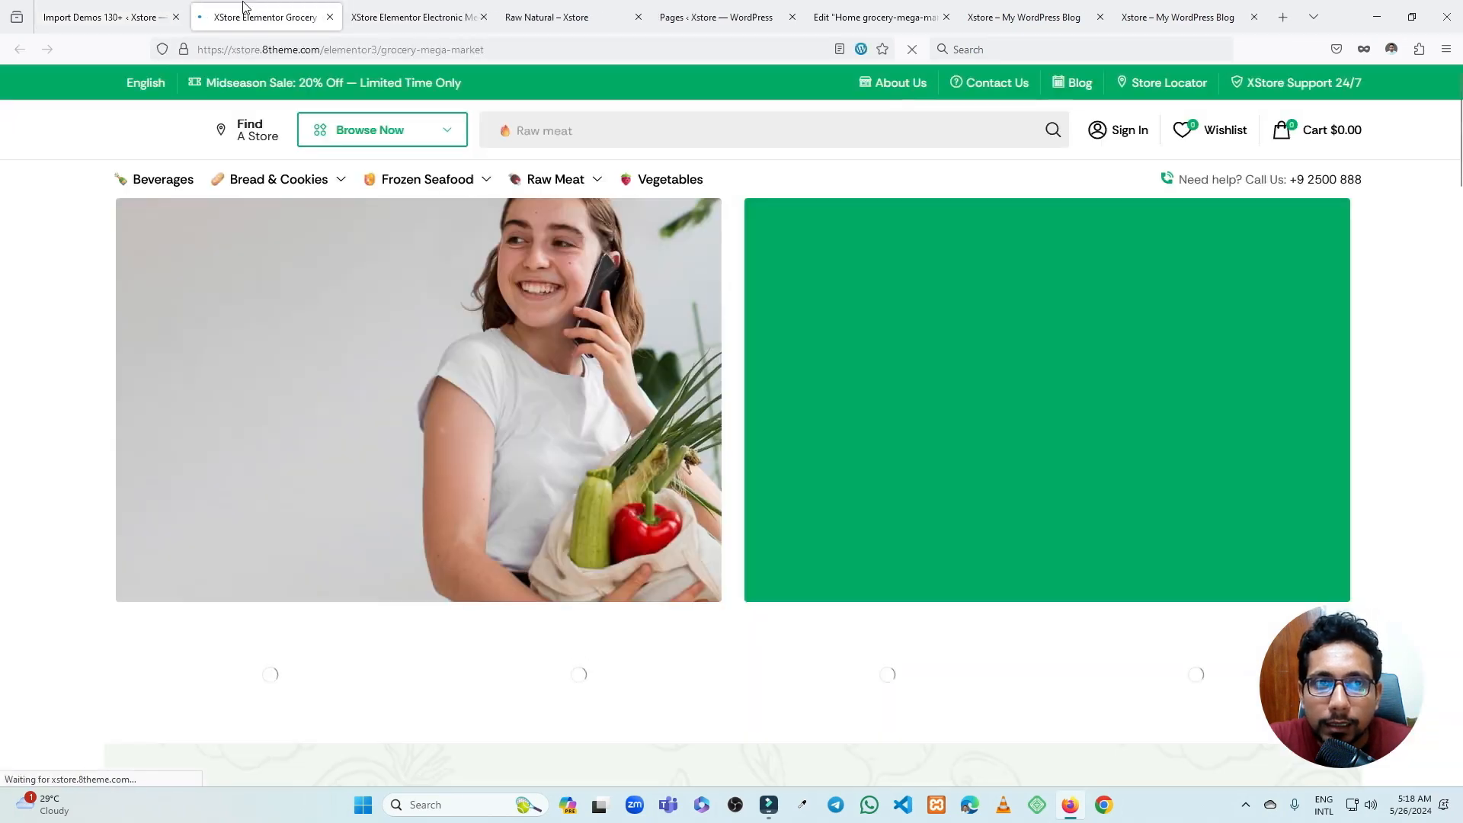
pyautogui.scroll(-10, 647, 369)
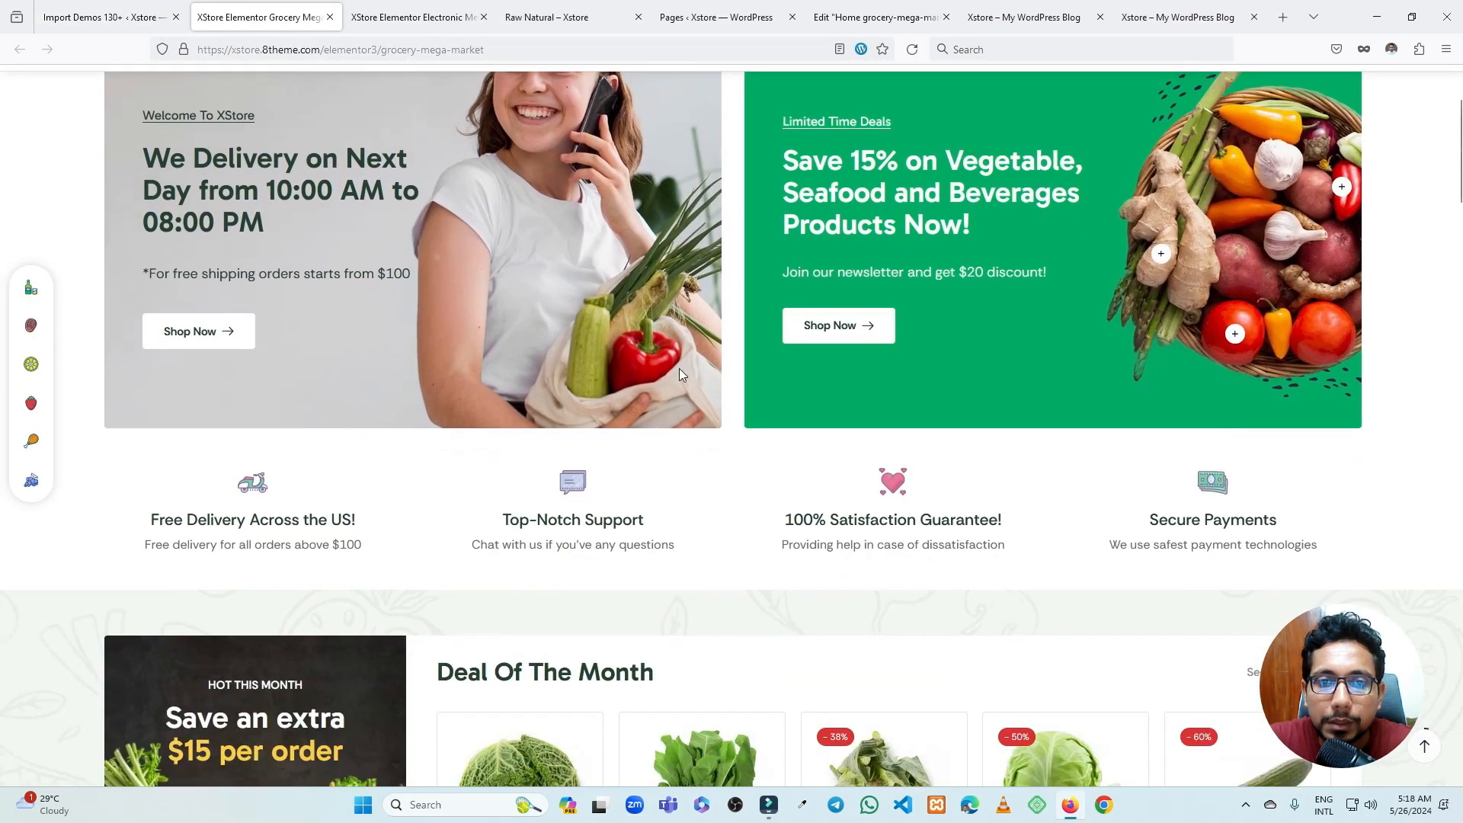
pyautogui.scroll(-3, 731, 374)
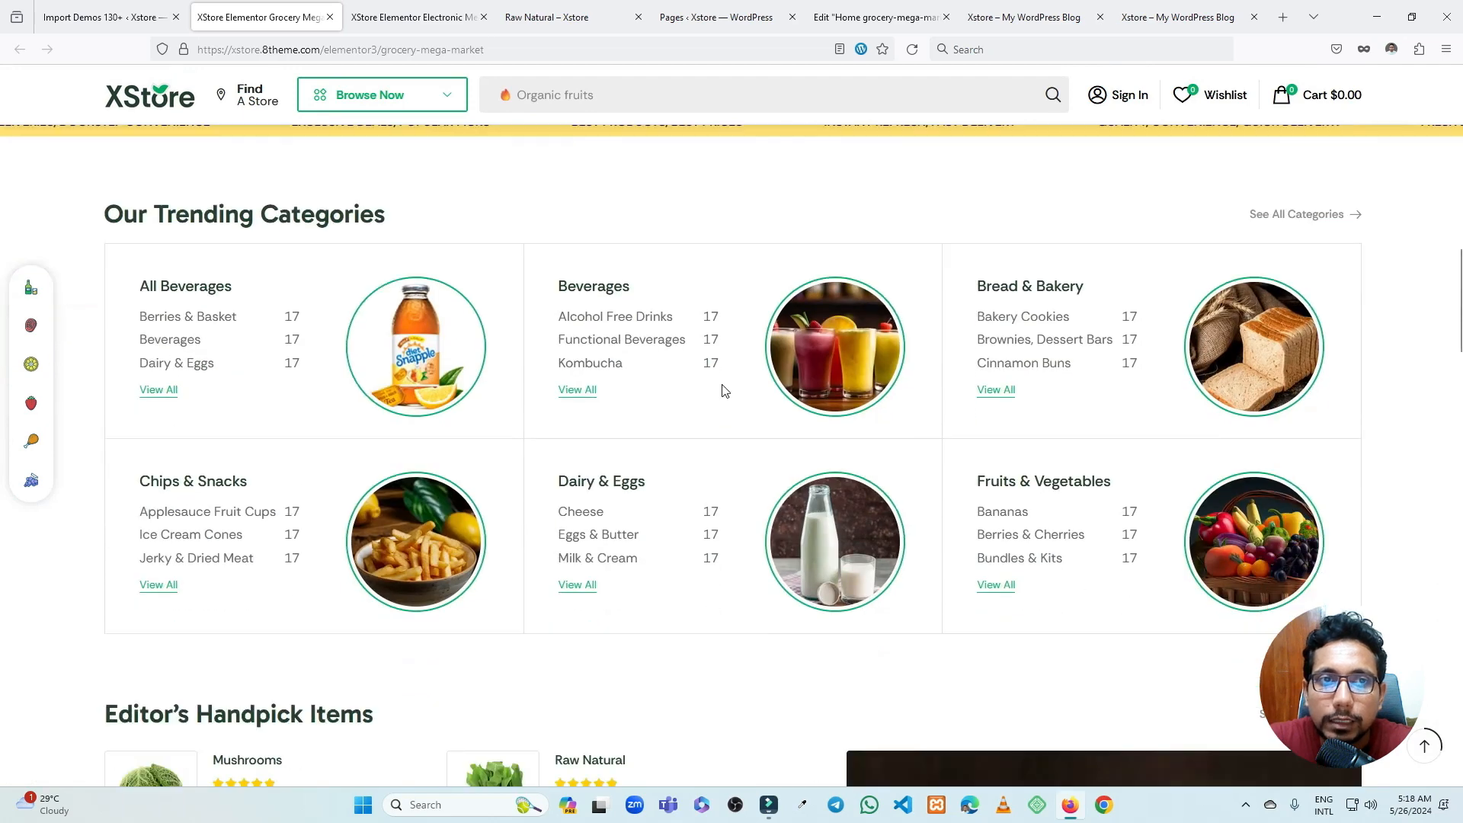
pyautogui.hotkey('ctrl', 'pageup')
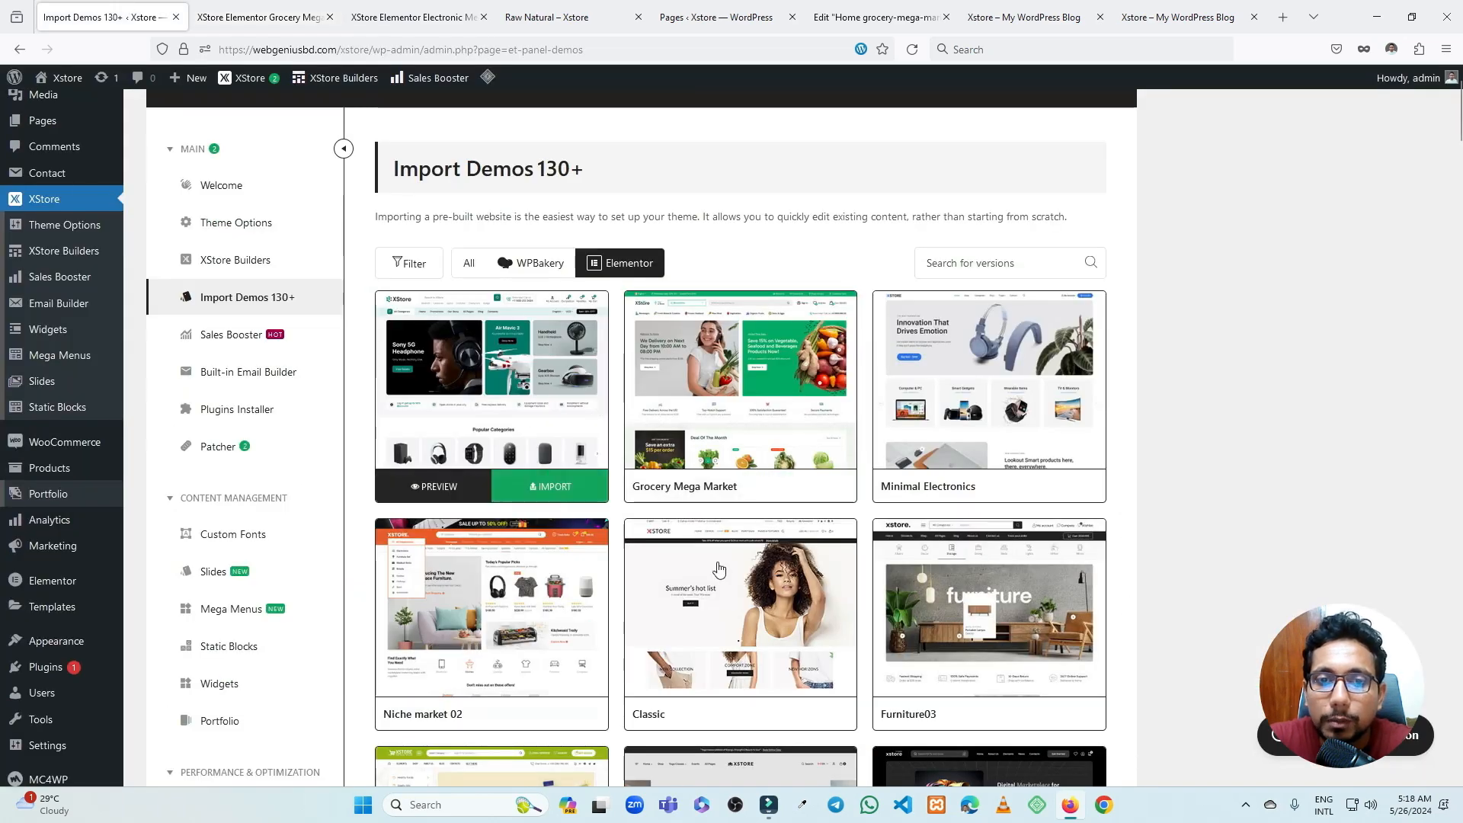
# - Look over the first demos, show the WPBakery versions briefly and filter the list back to Elementor
pyautogui.scroll(-3, 838, 518)
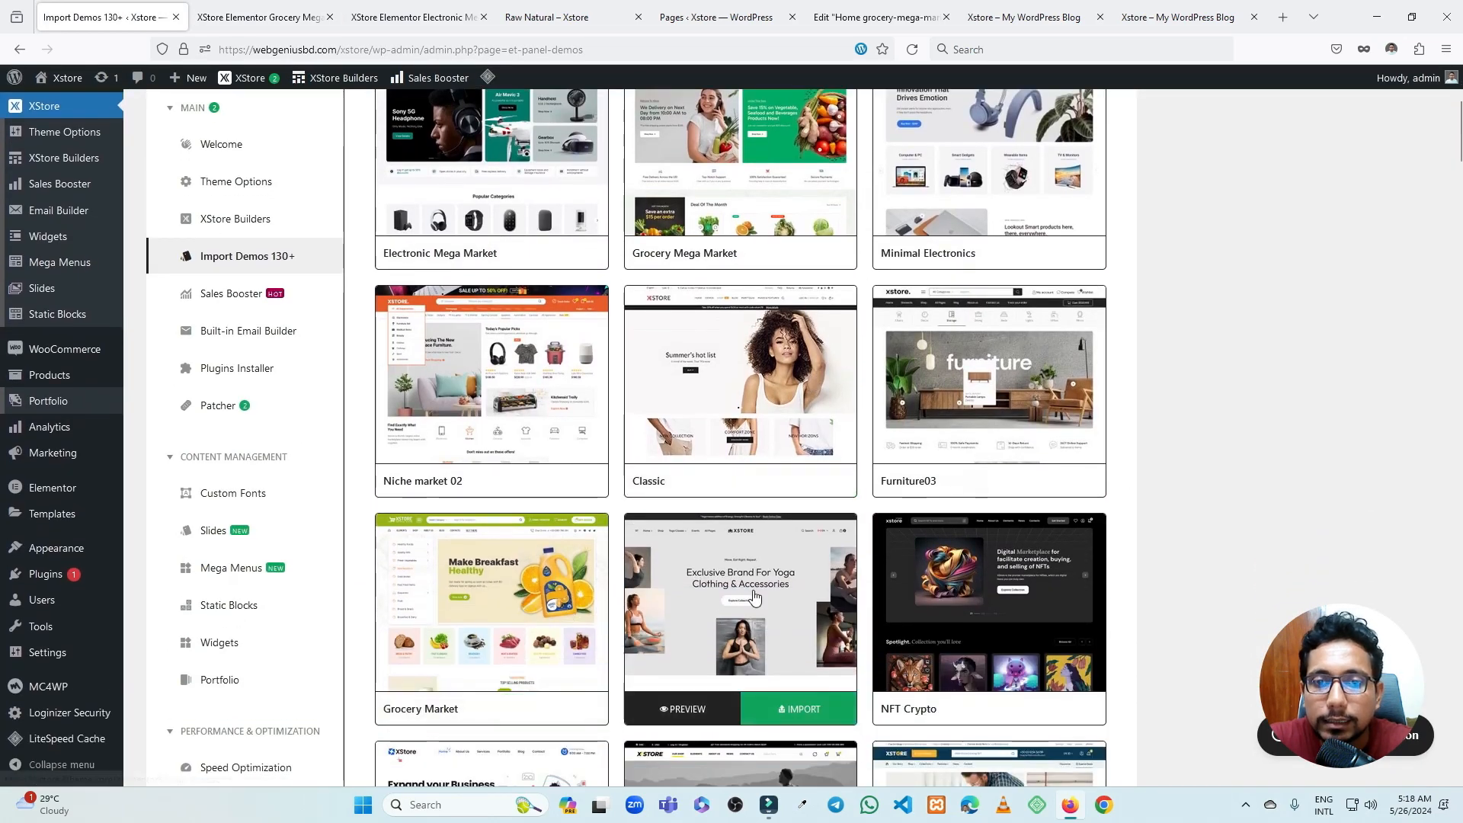
pyautogui.scroll(3, 747, 579)
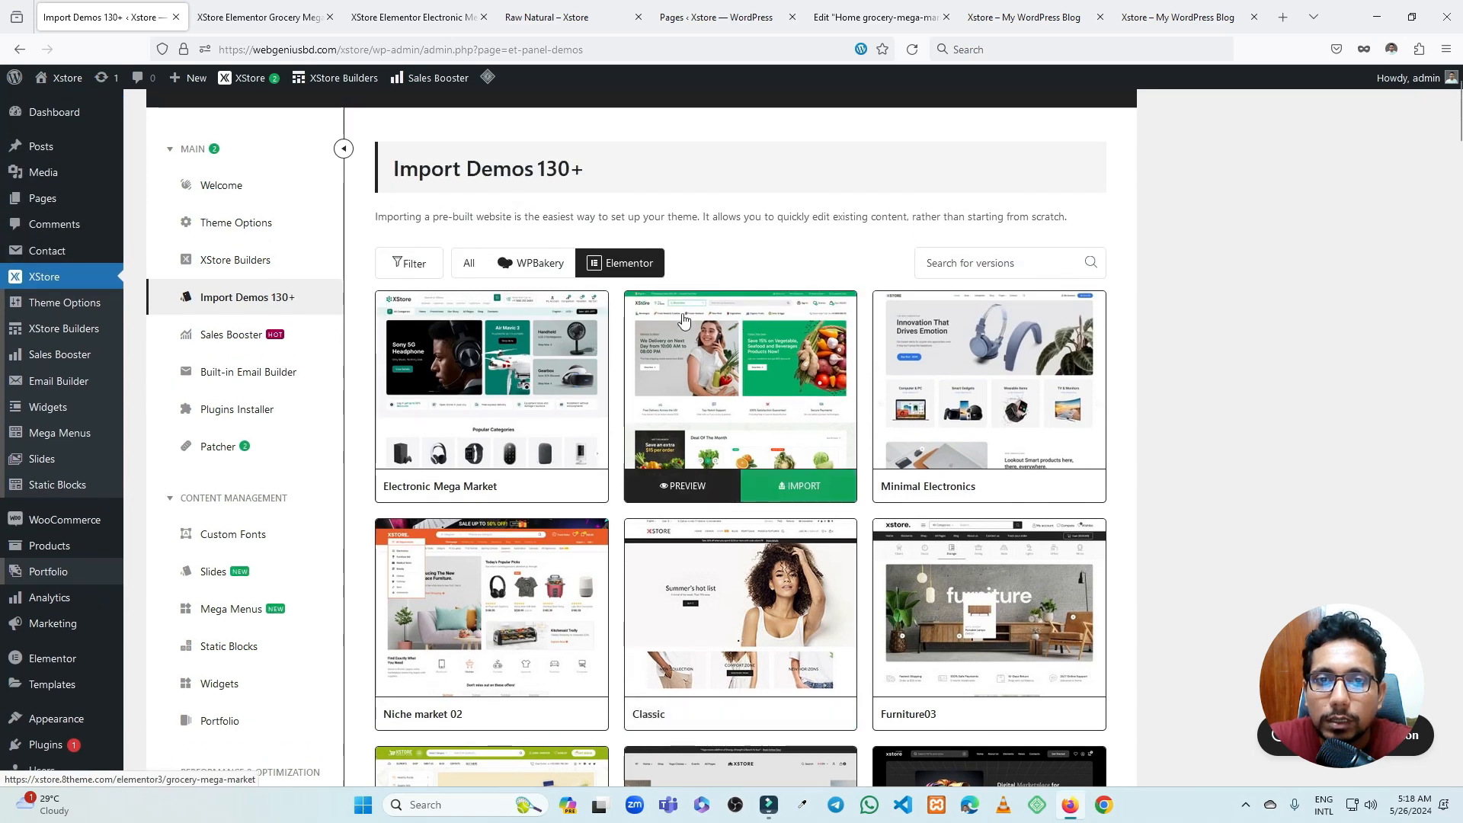
pyautogui.click(537, 263)
pyautogui.click(638, 271)
# - Start importing the Grocery Mega Market demo, and create and use the child theme XStore Child with xstore as parent
pyautogui.moveTo(771, 423)
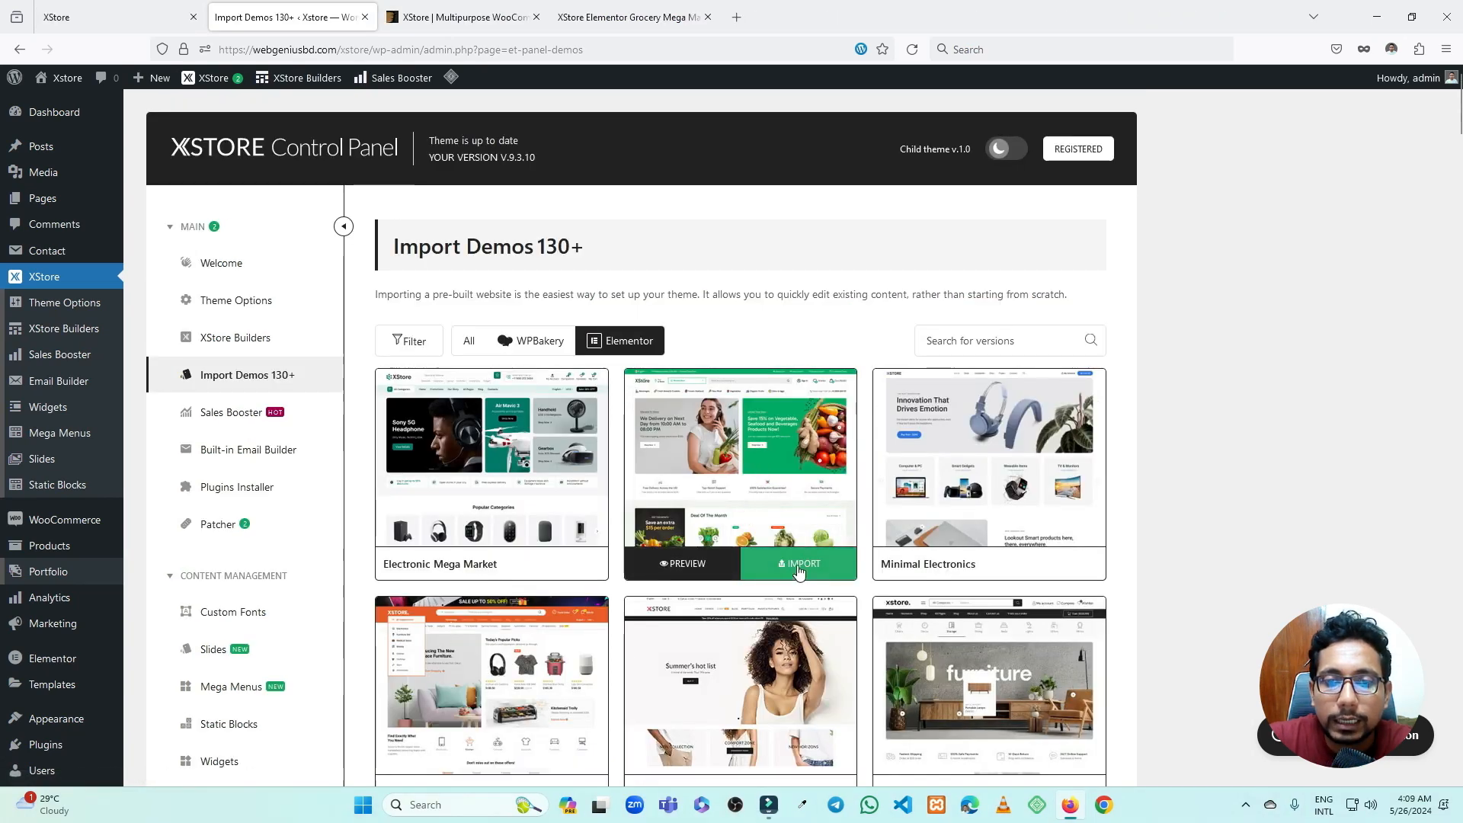
pyautogui.click(798, 567)
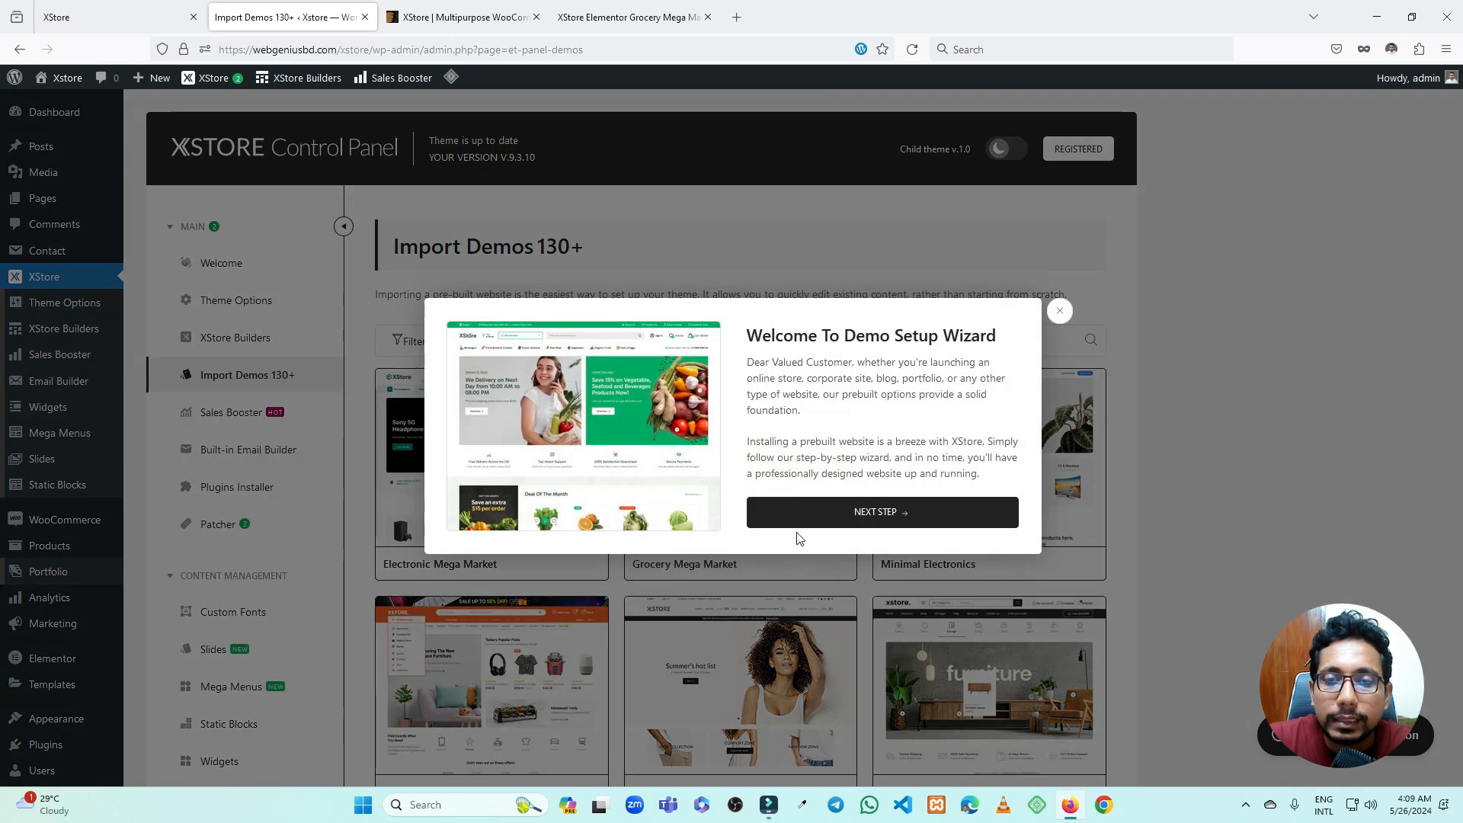
pyautogui.click(888, 513)
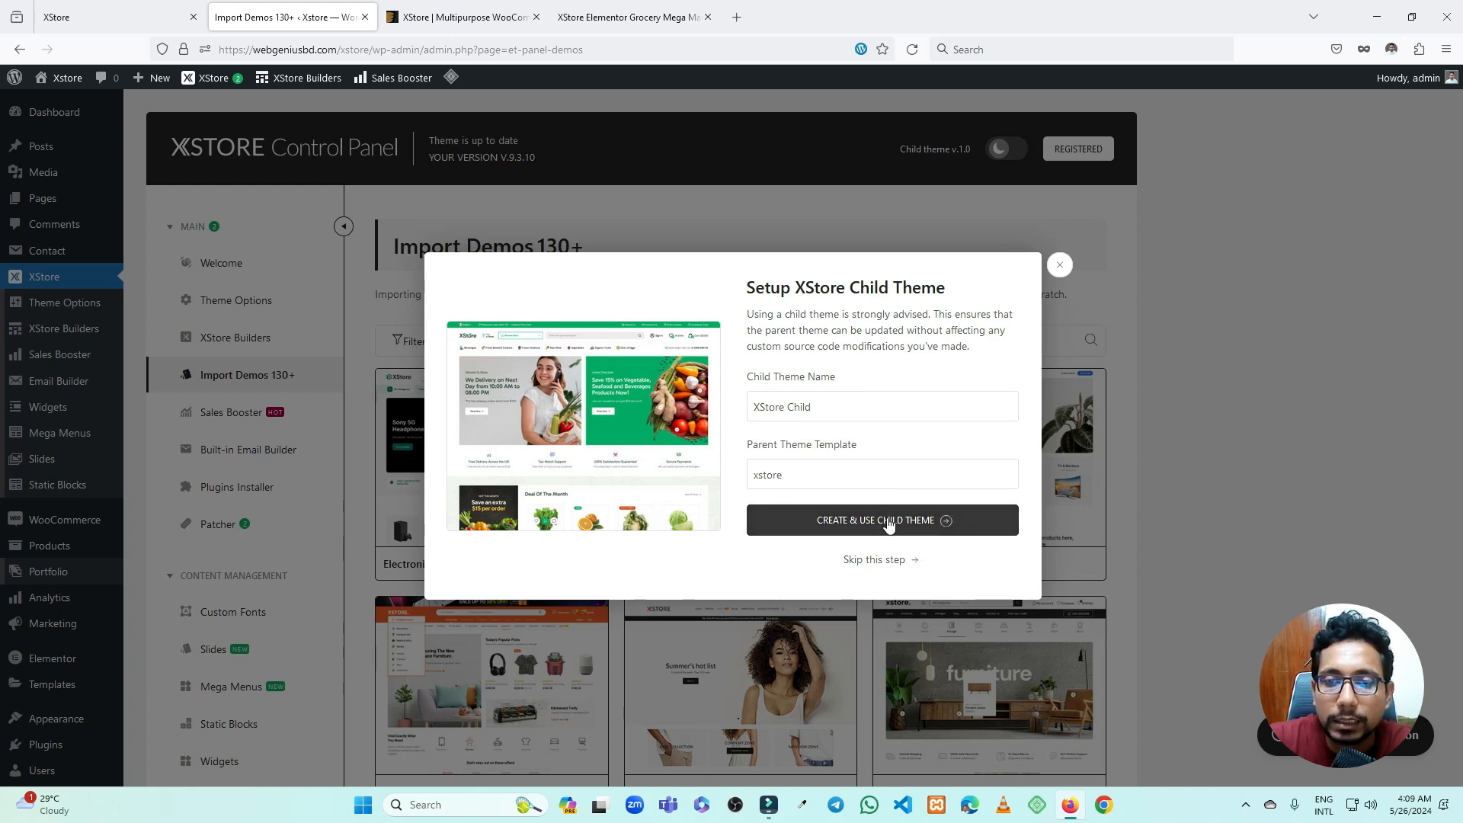
pyautogui.click(882, 521)
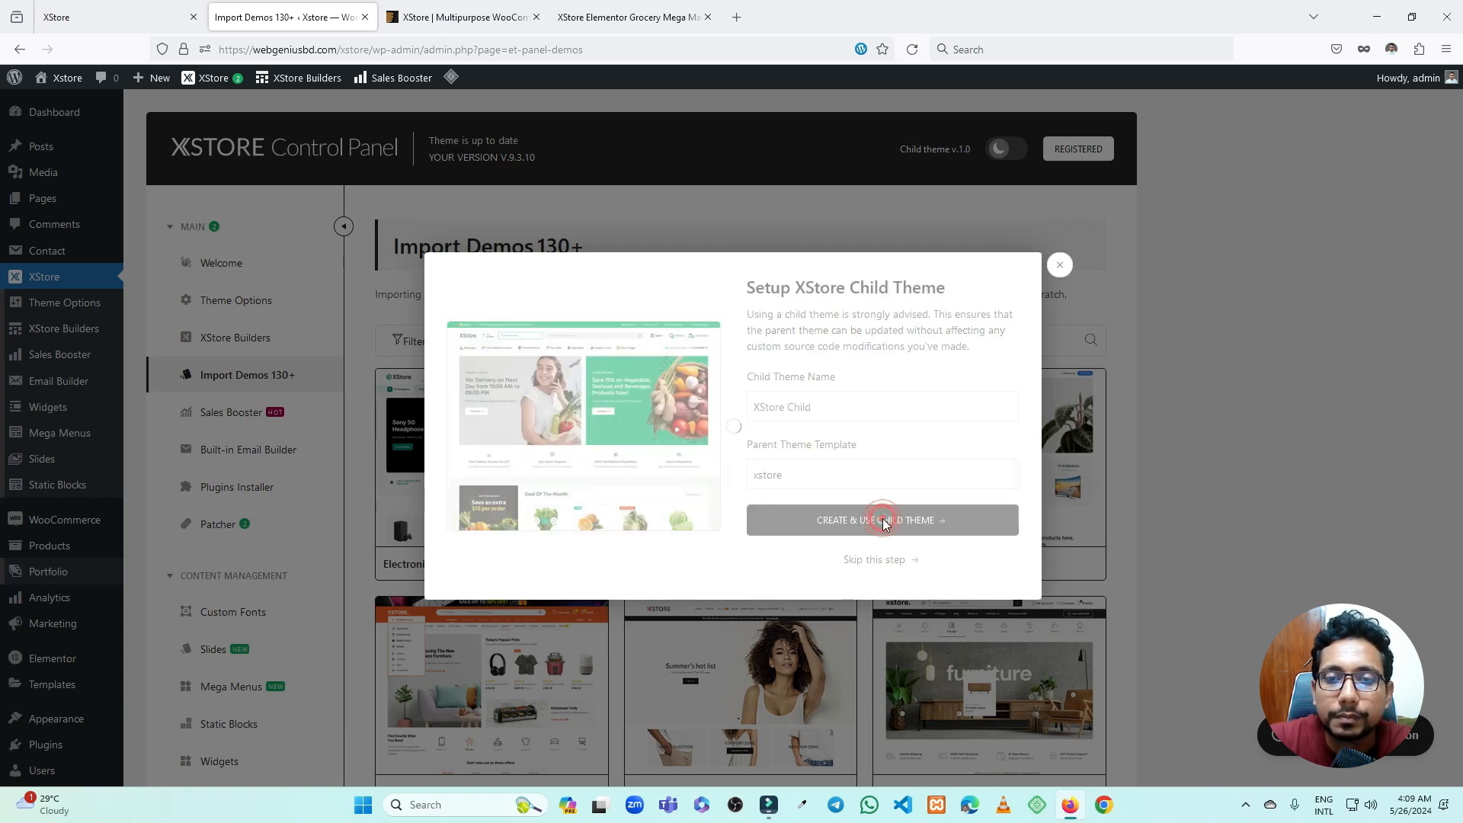
pyautogui.click(868, 476)
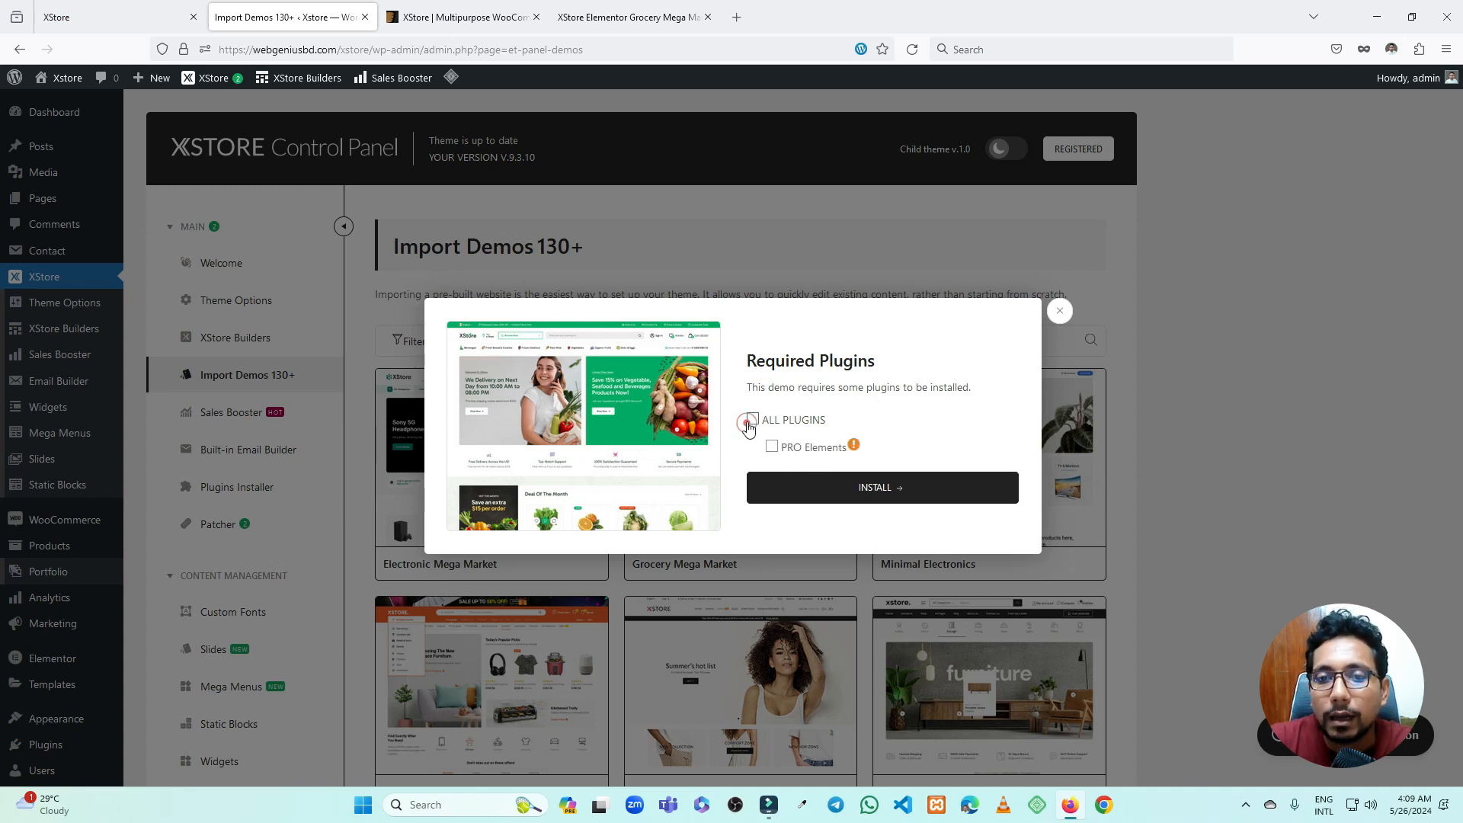
# - Install all plugins required by the demo, including PRO Elements, and glance at the XStore Welcome page meanwhile
pyautogui.click(752, 420)
pyautogui.click(754, 420)
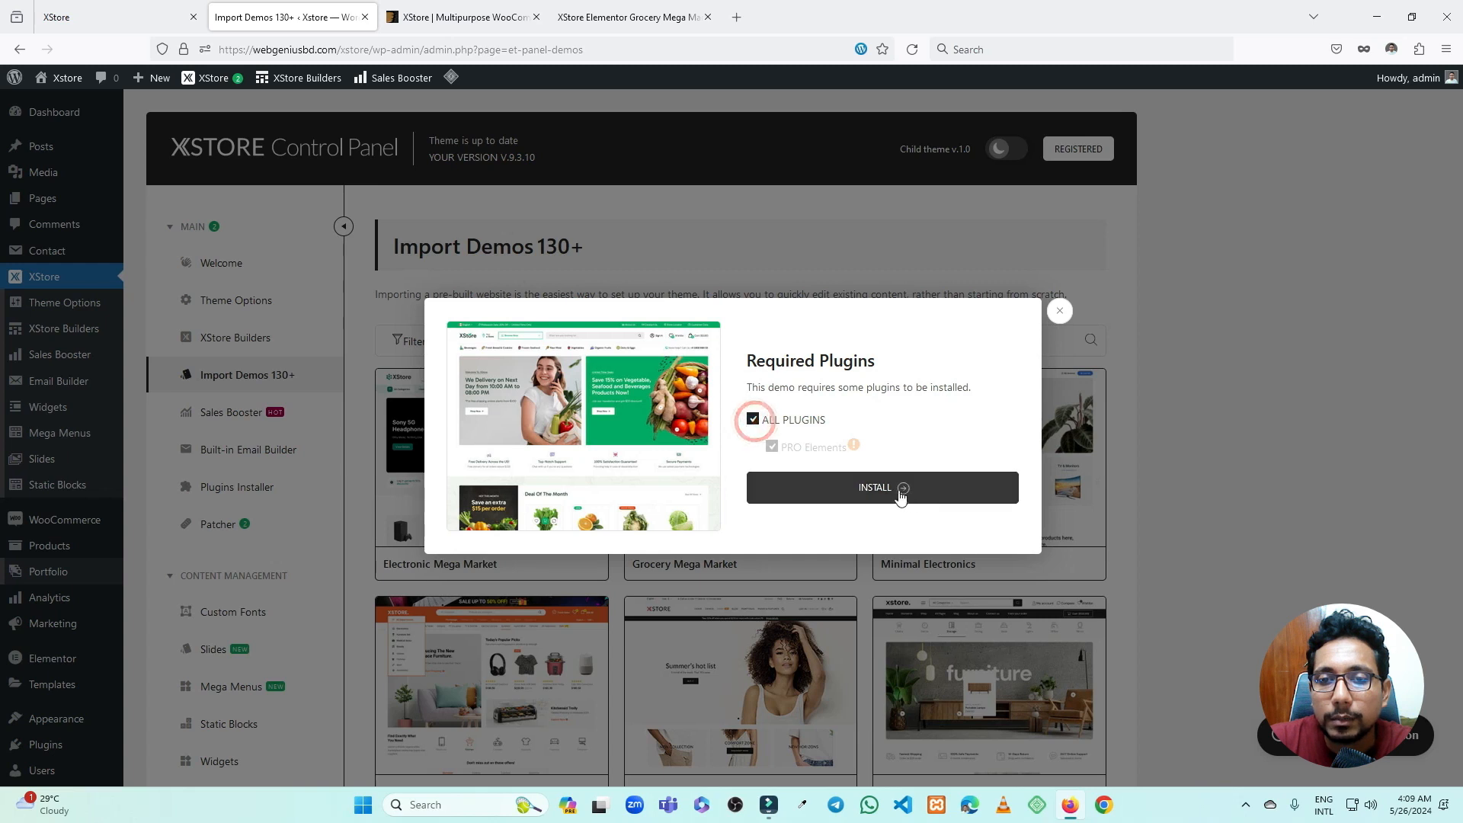
pyautogui.click(898, 491)
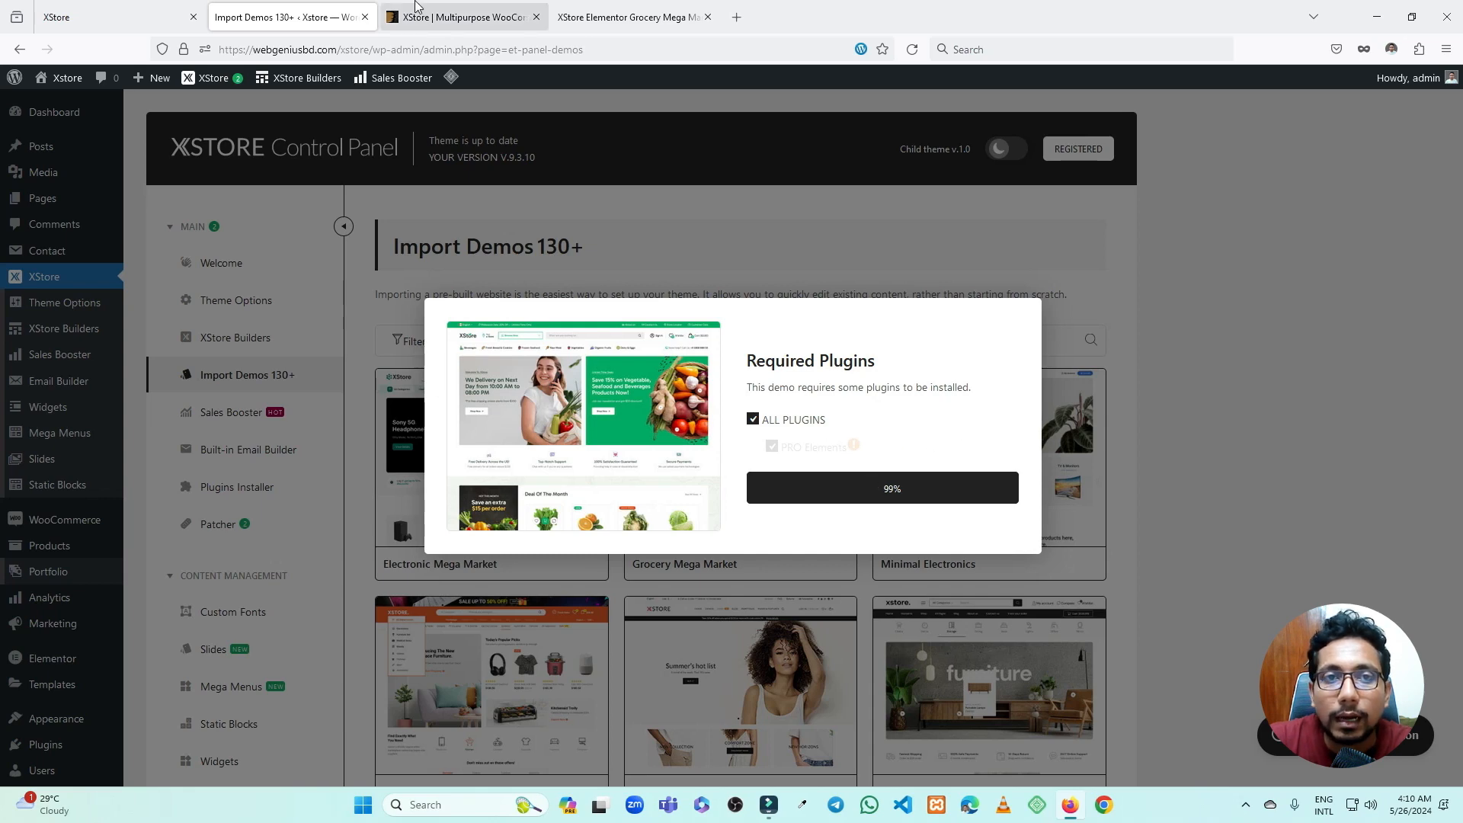
pyautogui.click(102, 8)
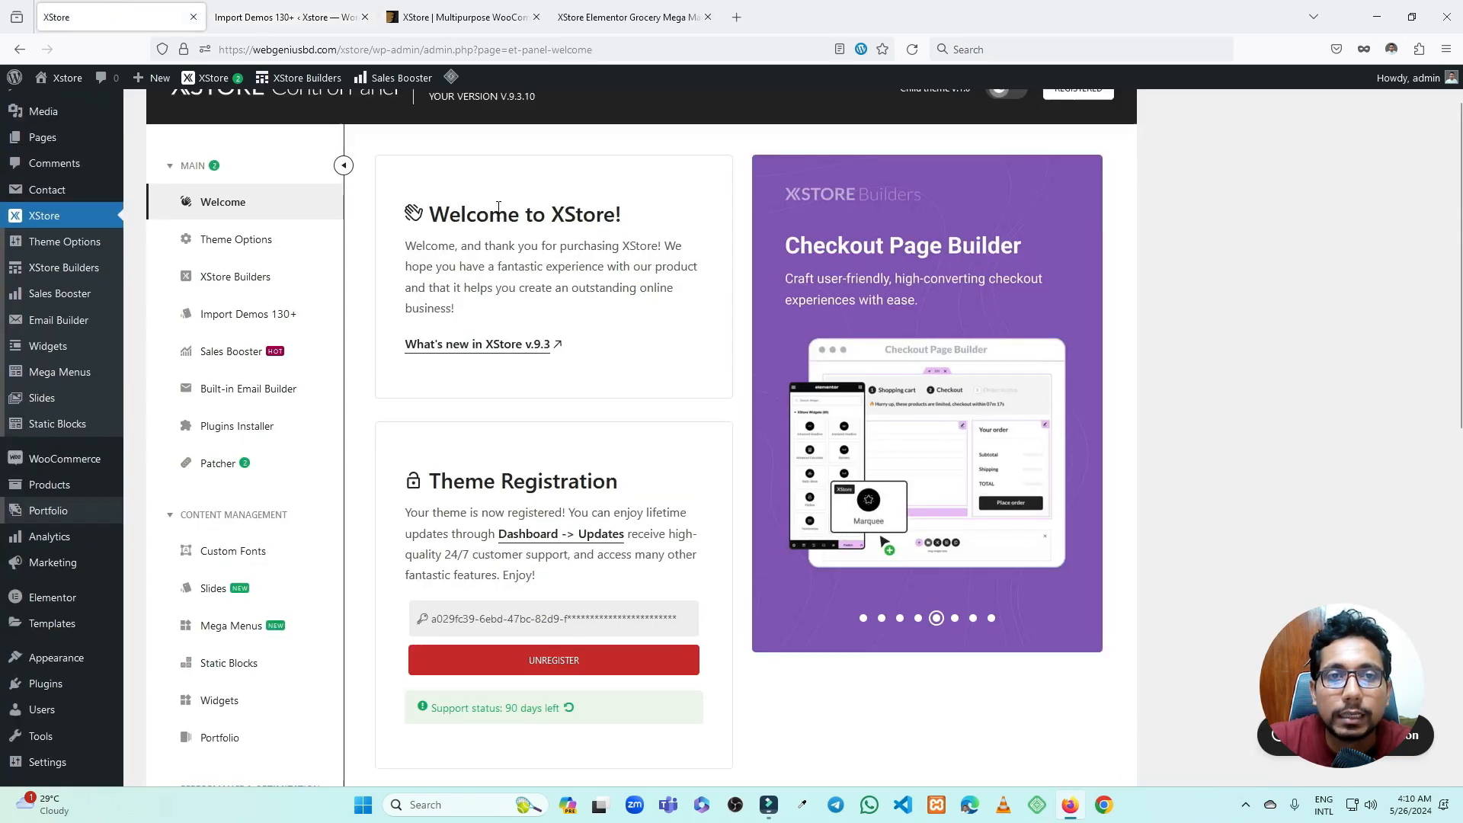
pyautogui.click(282, 17)
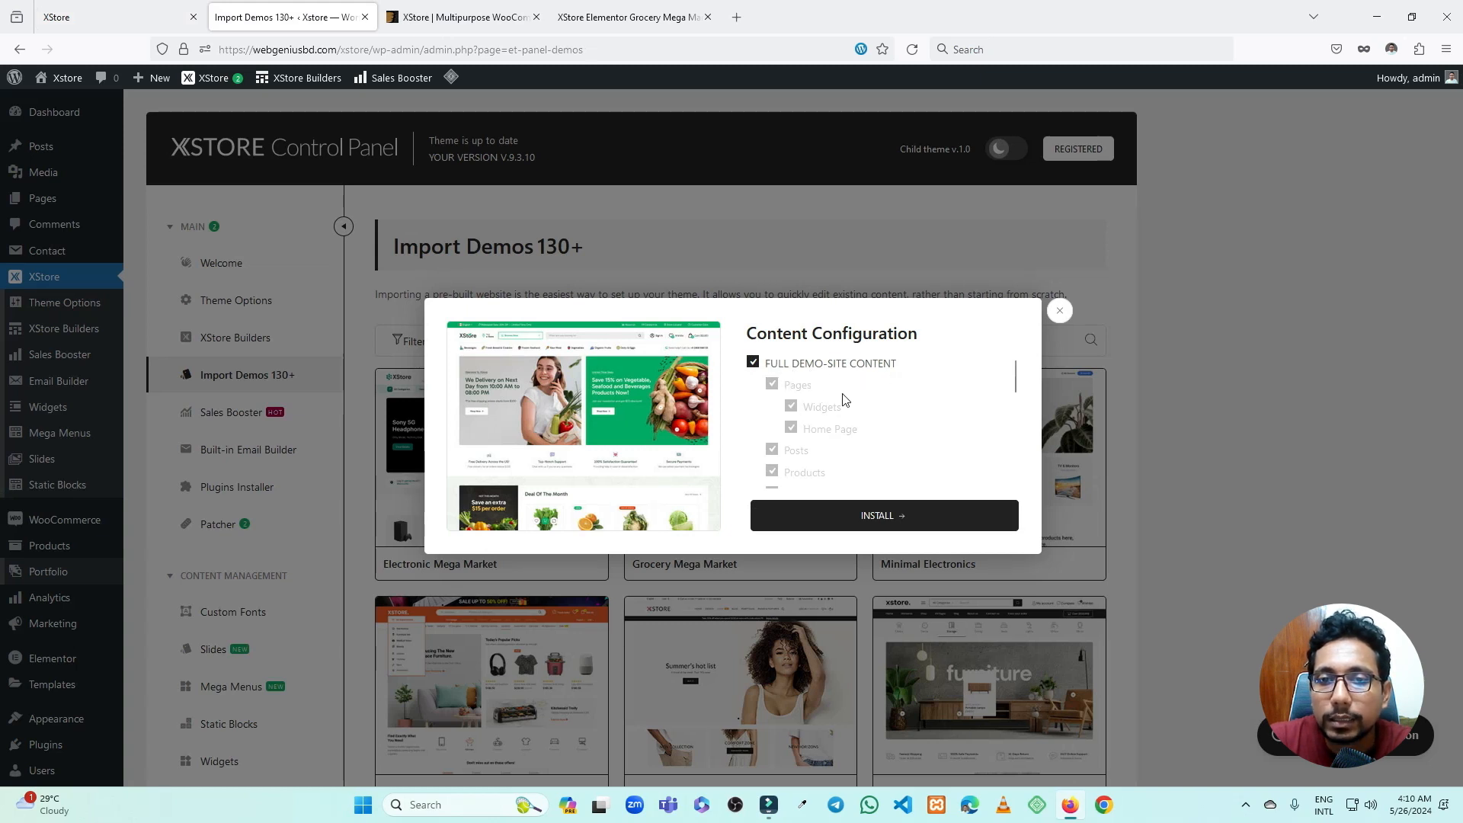
# - Review the demo content options and try deselecting the full demo-site content and toggling Pages separately
pyautogui.scroll(-5, 843, 404)
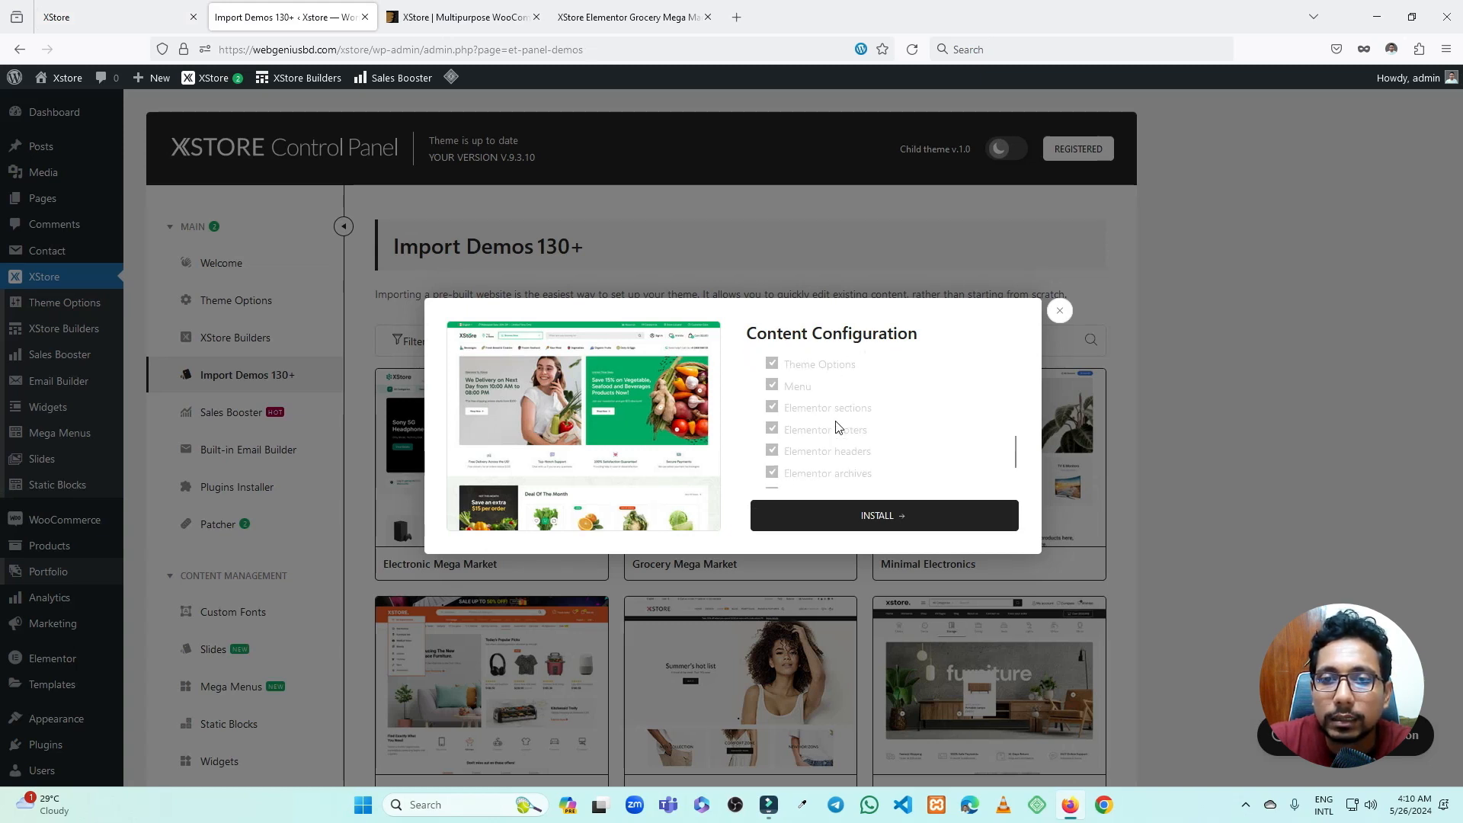
pyautogui.scroll(6, 831, 423)
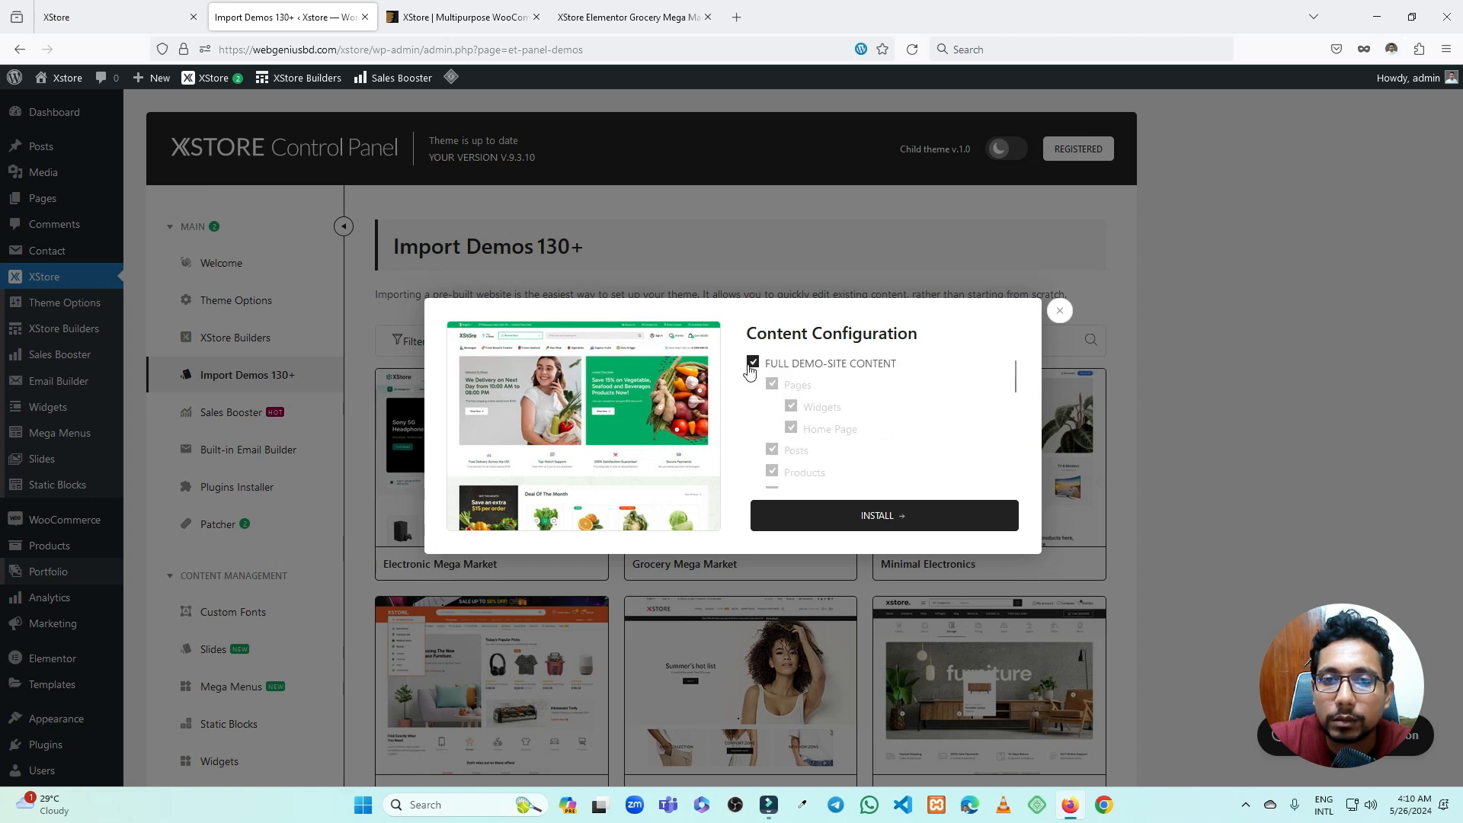
pyautogui.click(751, 363)
pyautogui.scroll(-2, 819, 411)
pyautogui.scroll(1, 830, 404)
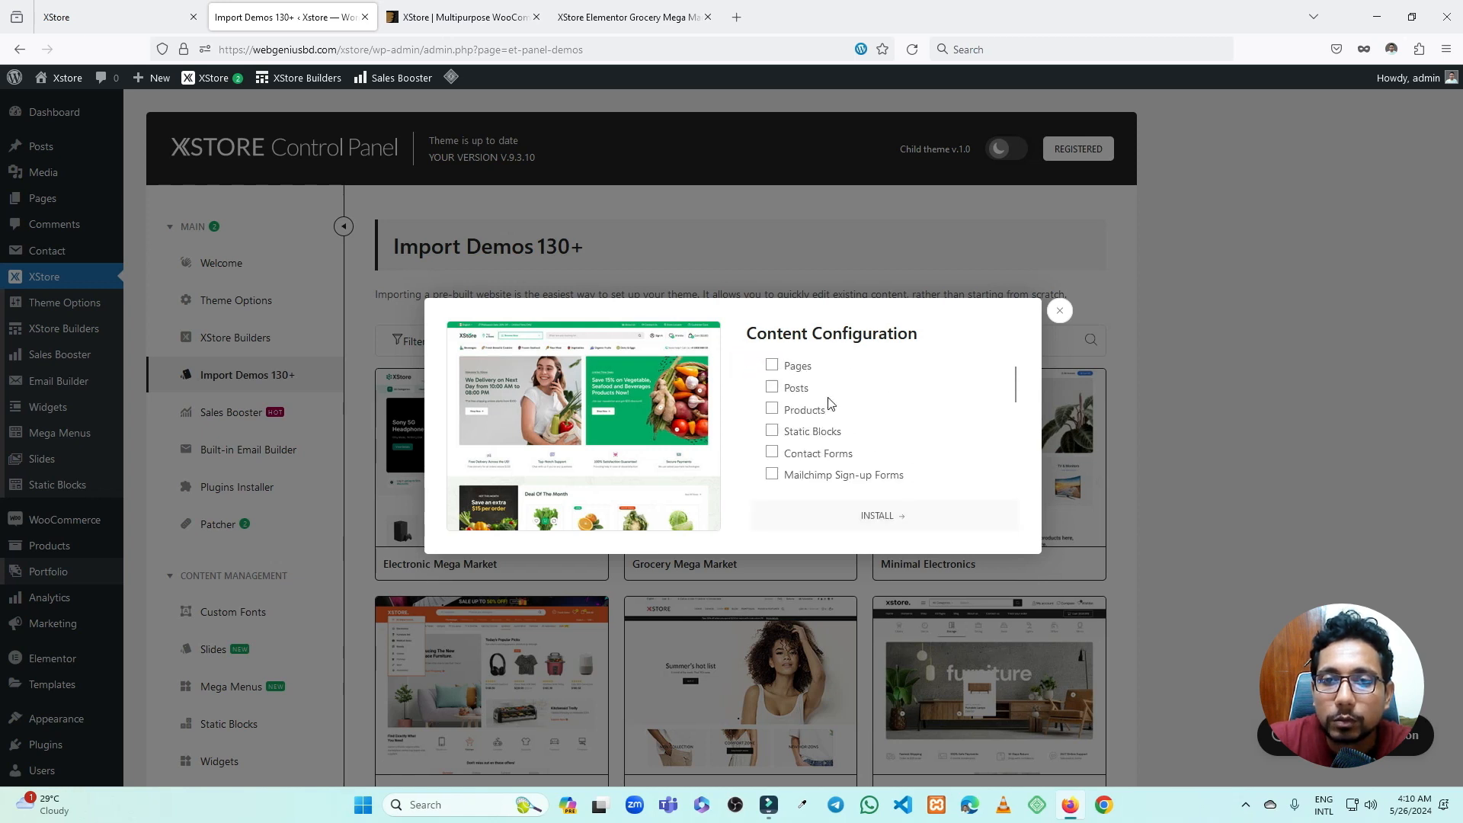
pyautogui.scroll(1, 819, 397)
pyautogui.click(773, 385)
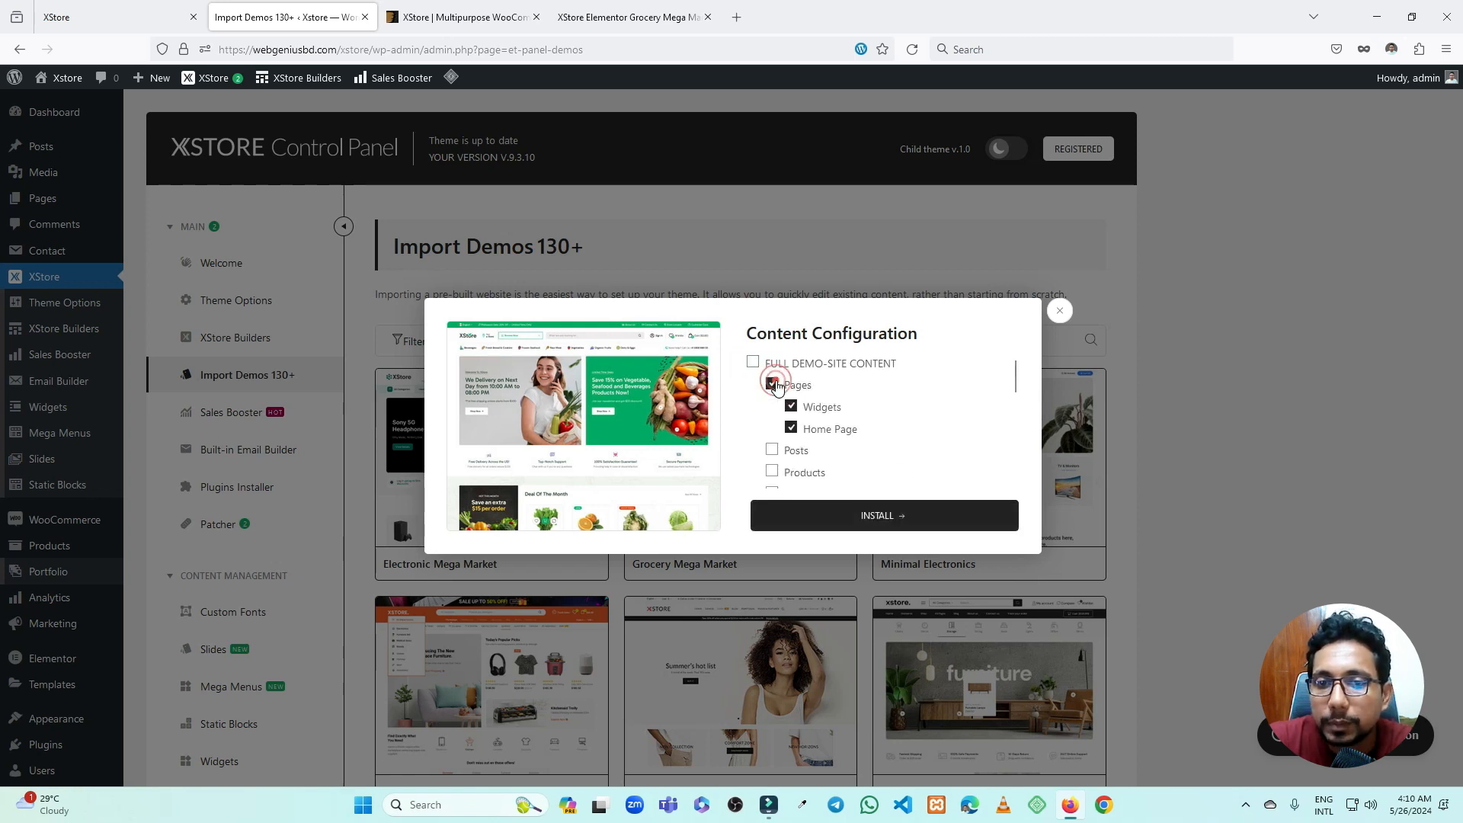
pyautogui.click(773, 385)
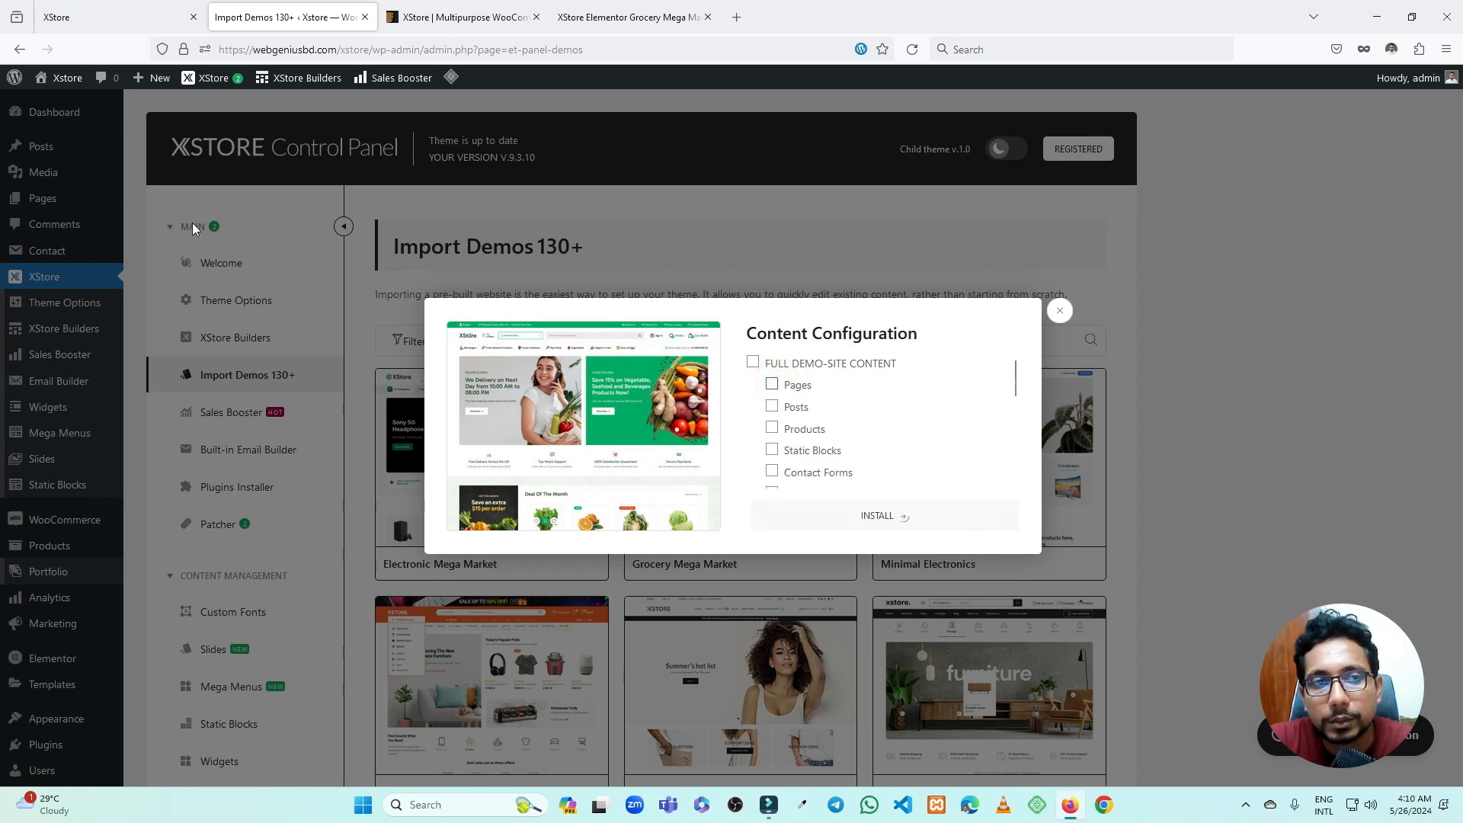
# - Check the site's current front page, return to the setup wizard and select the full demo-site content
pyautogui.click(64, 77)
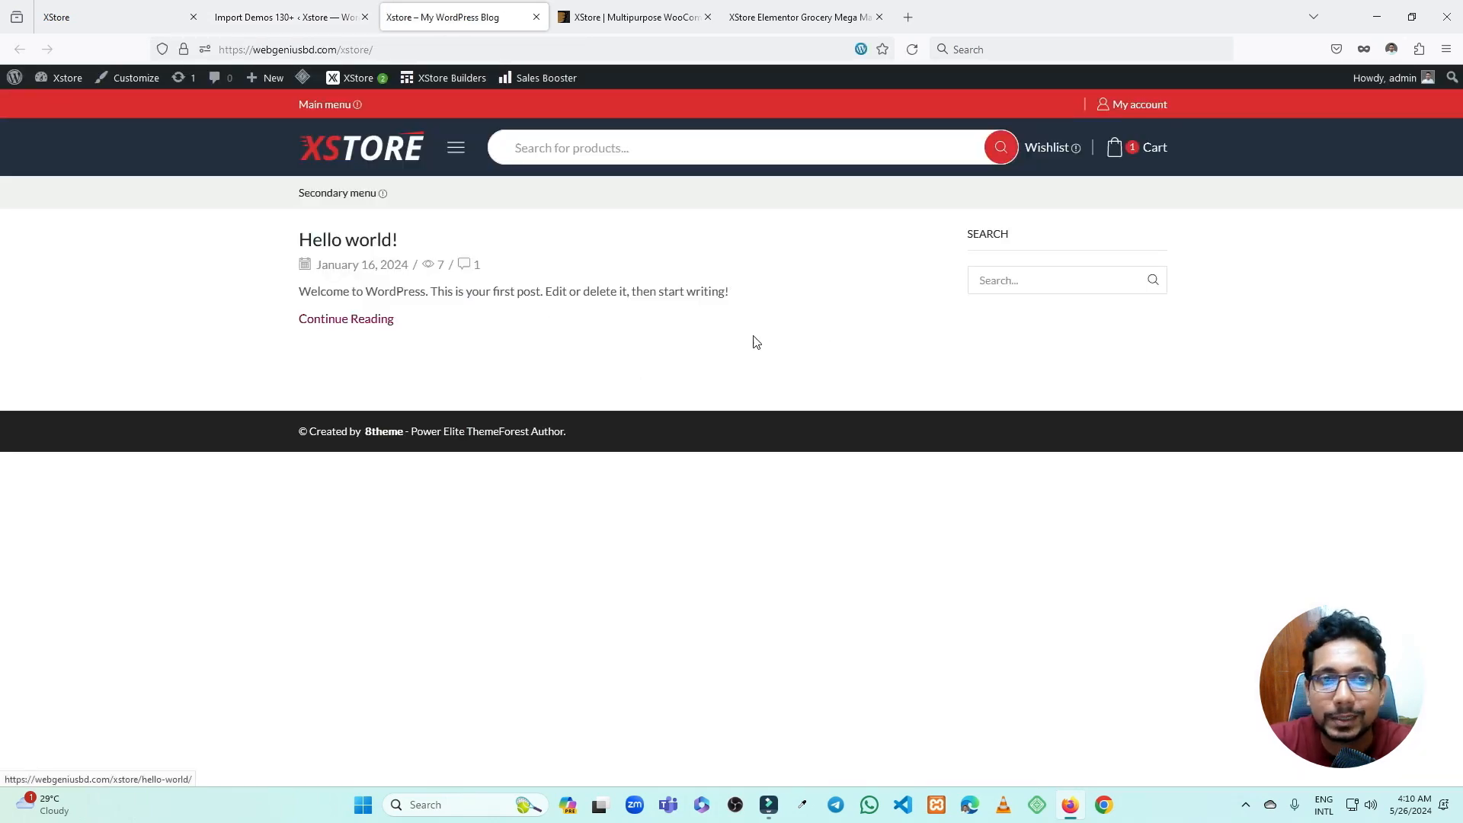
pyautogui.click(259, 6)
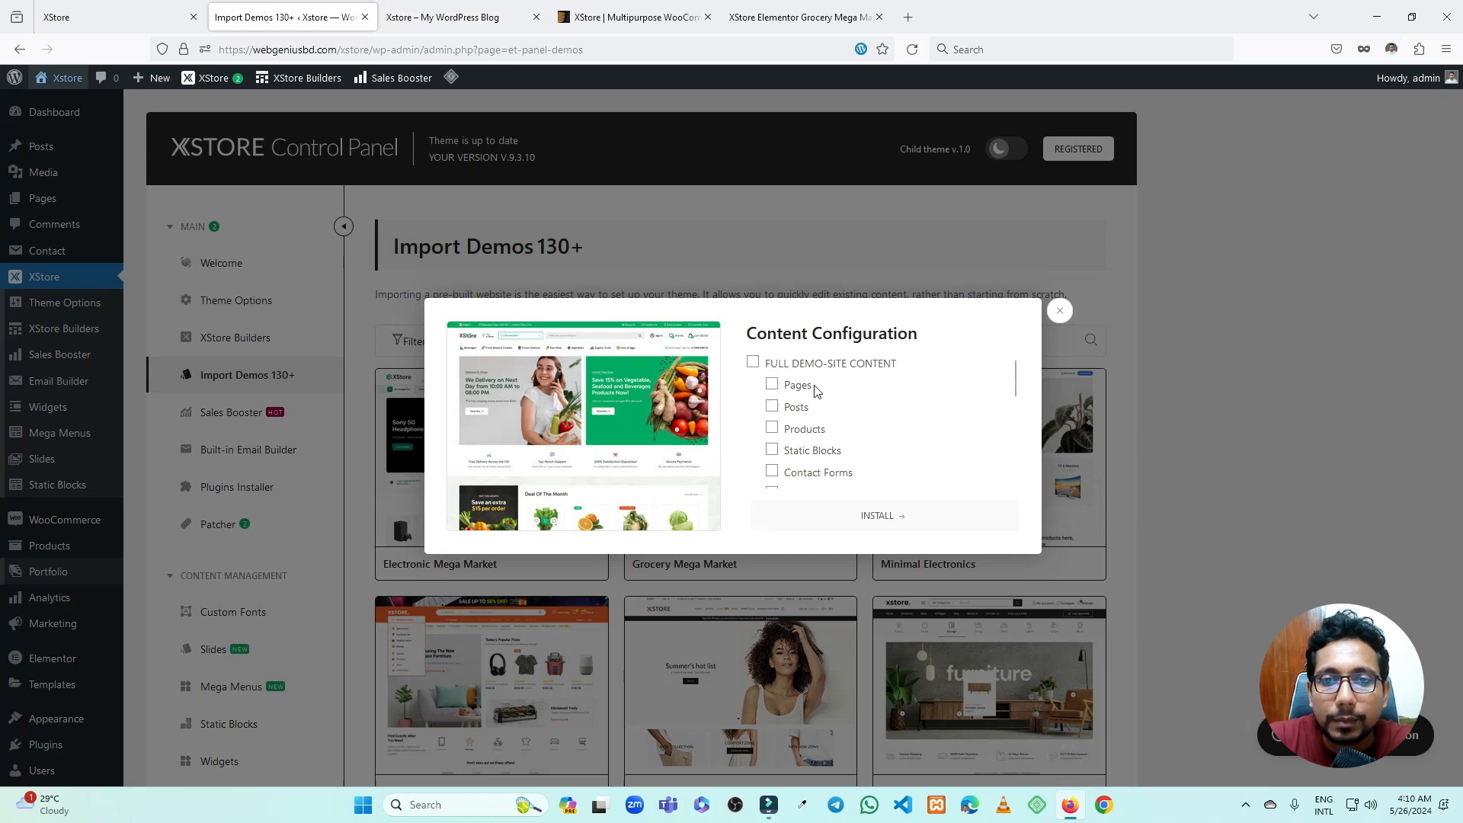
pyautogui.click(752, 365)
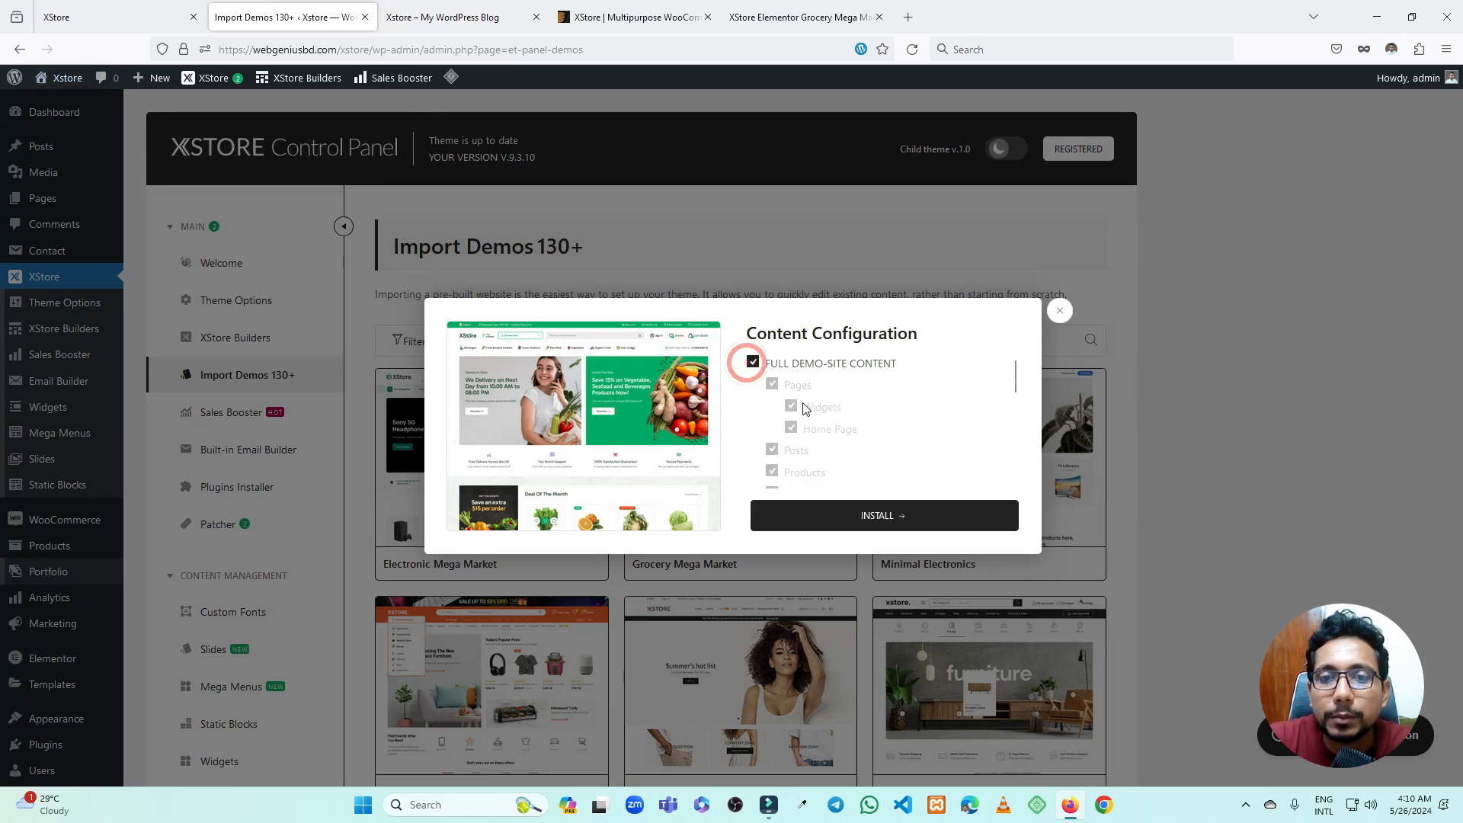
# - Install the selected Grocery Mega Market demo content, close the setup wizard and reload the site's front page
pyautogui.click(881, 515)
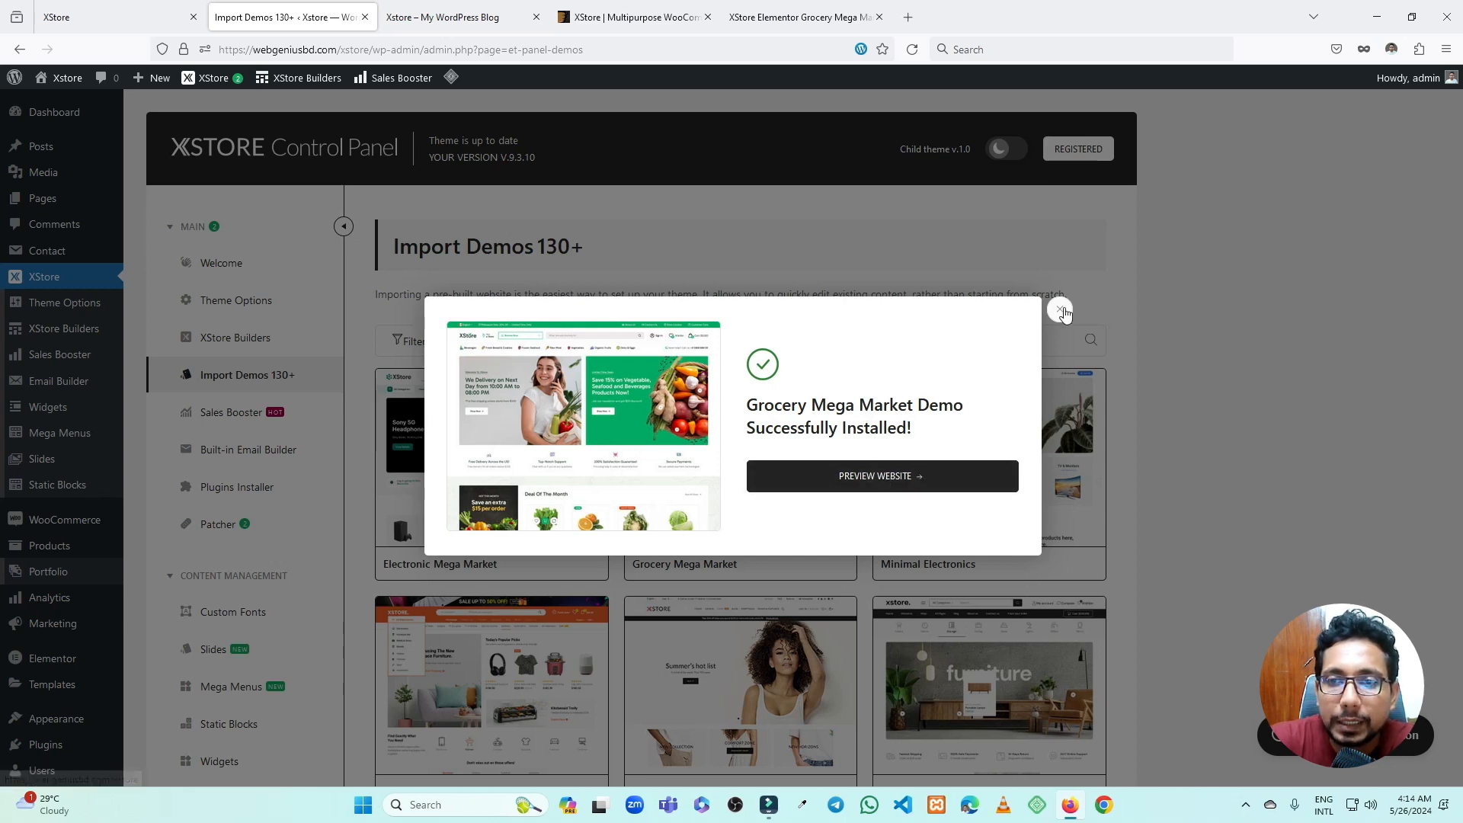
pyautogui.click(1059, 310)
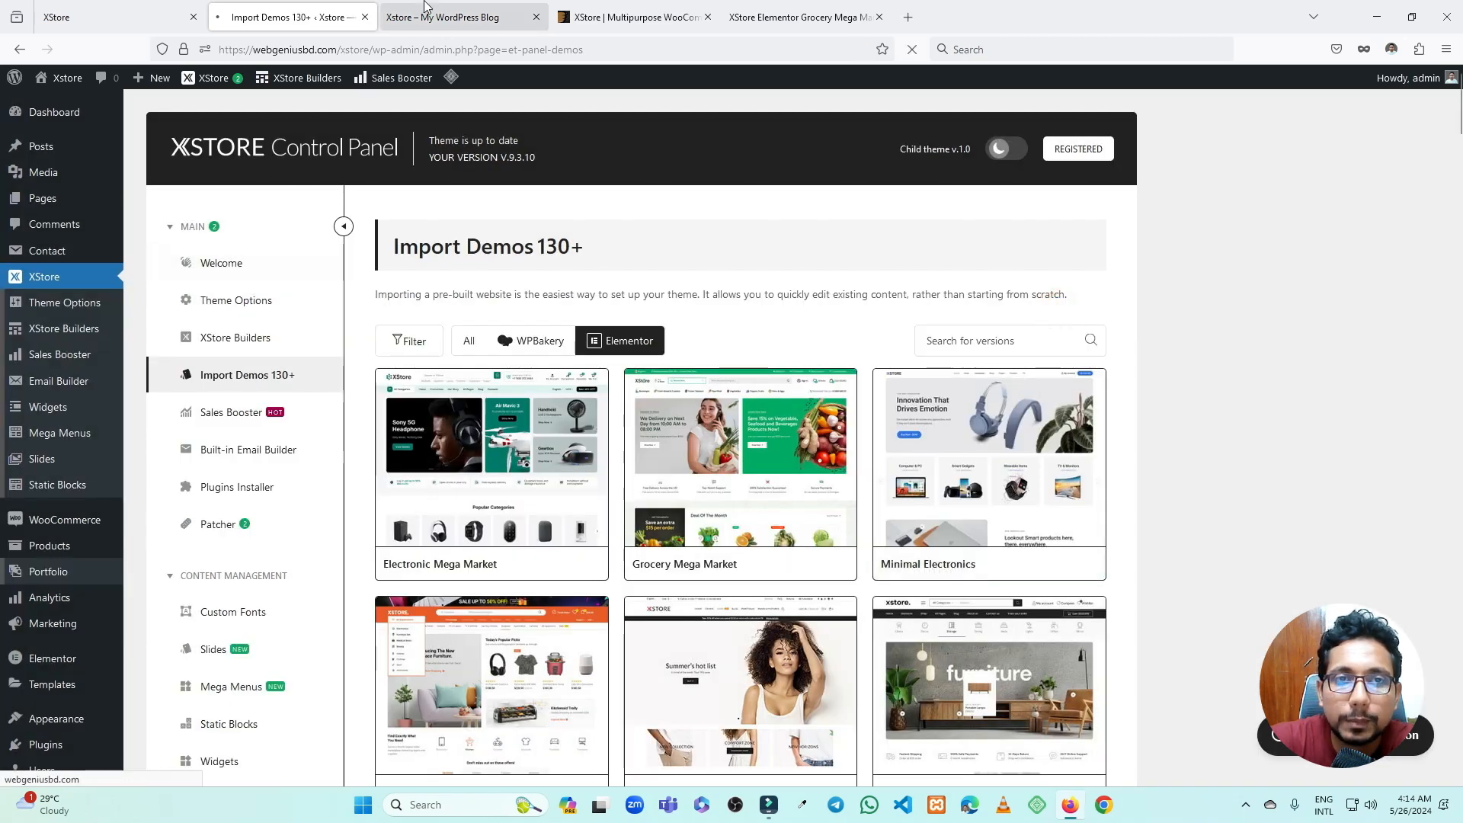
pyautogui.click(450, 17)
pyautogui.click(906, 61)
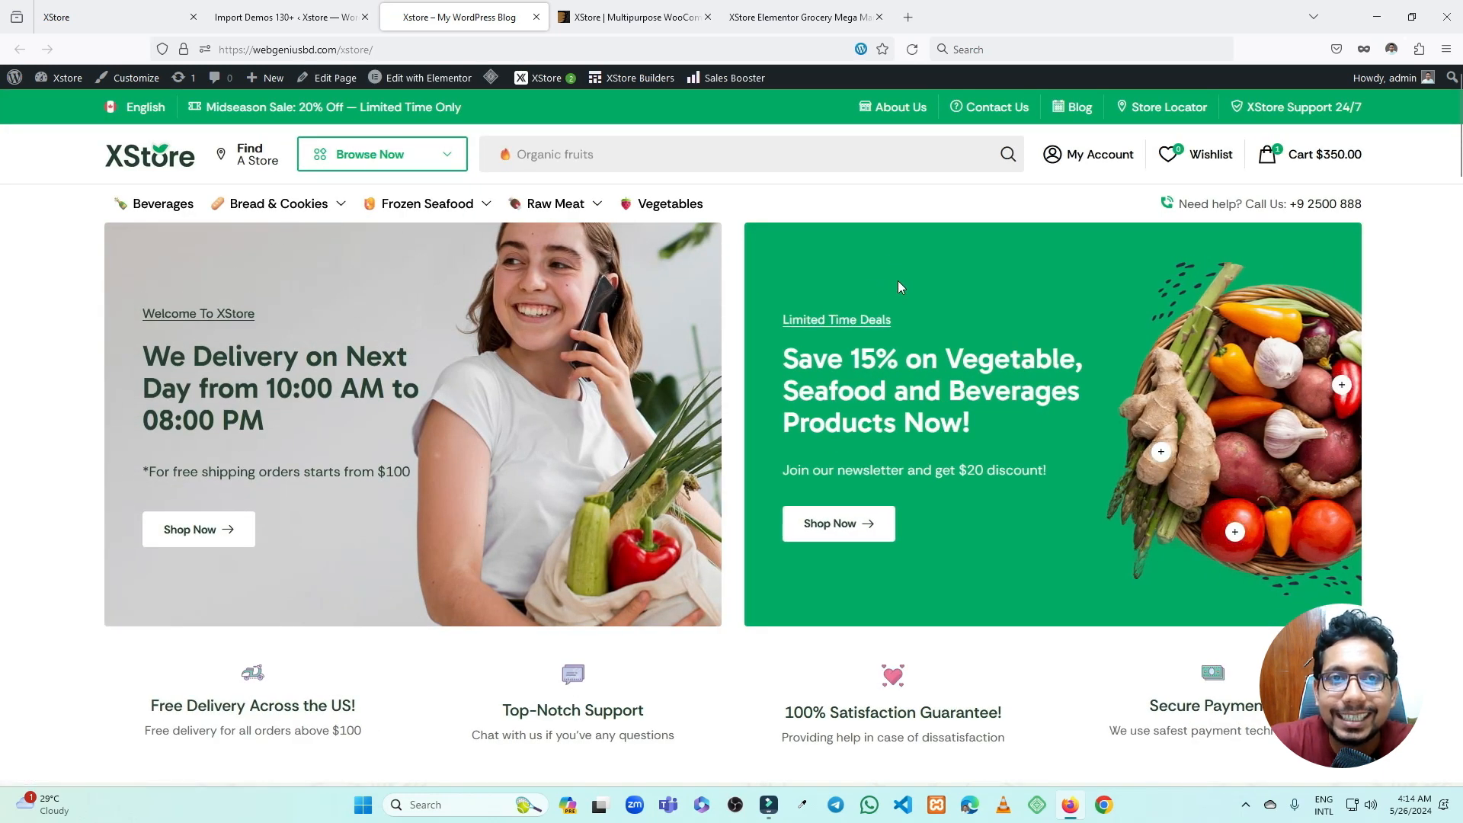
# - Examine the imported front page from the hero banners to the footer, including the header's category menus
pyautogui.scroll(-7, 786, 291)
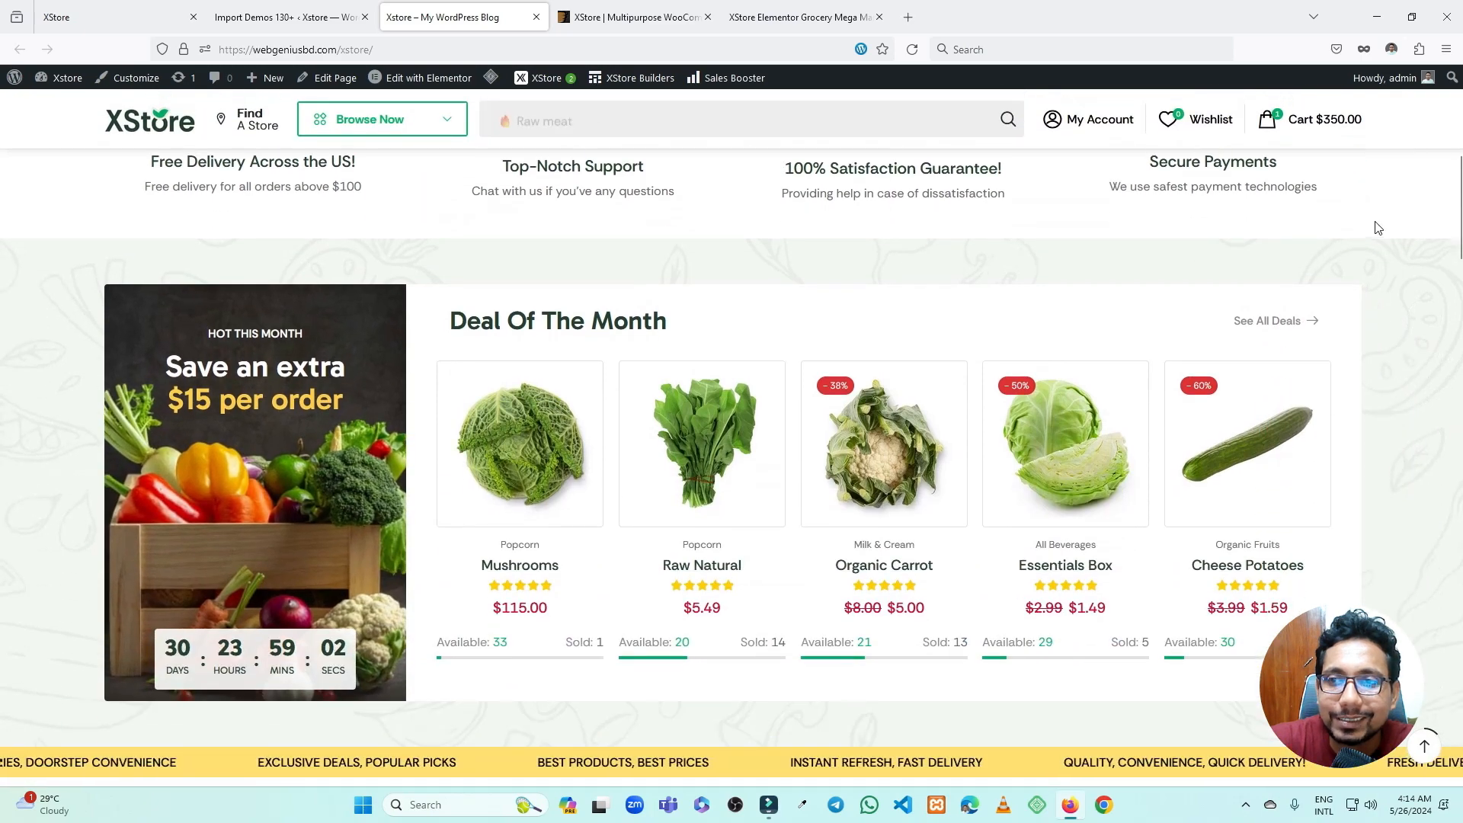
pyautogui.scroll(-3, 1323, 221)
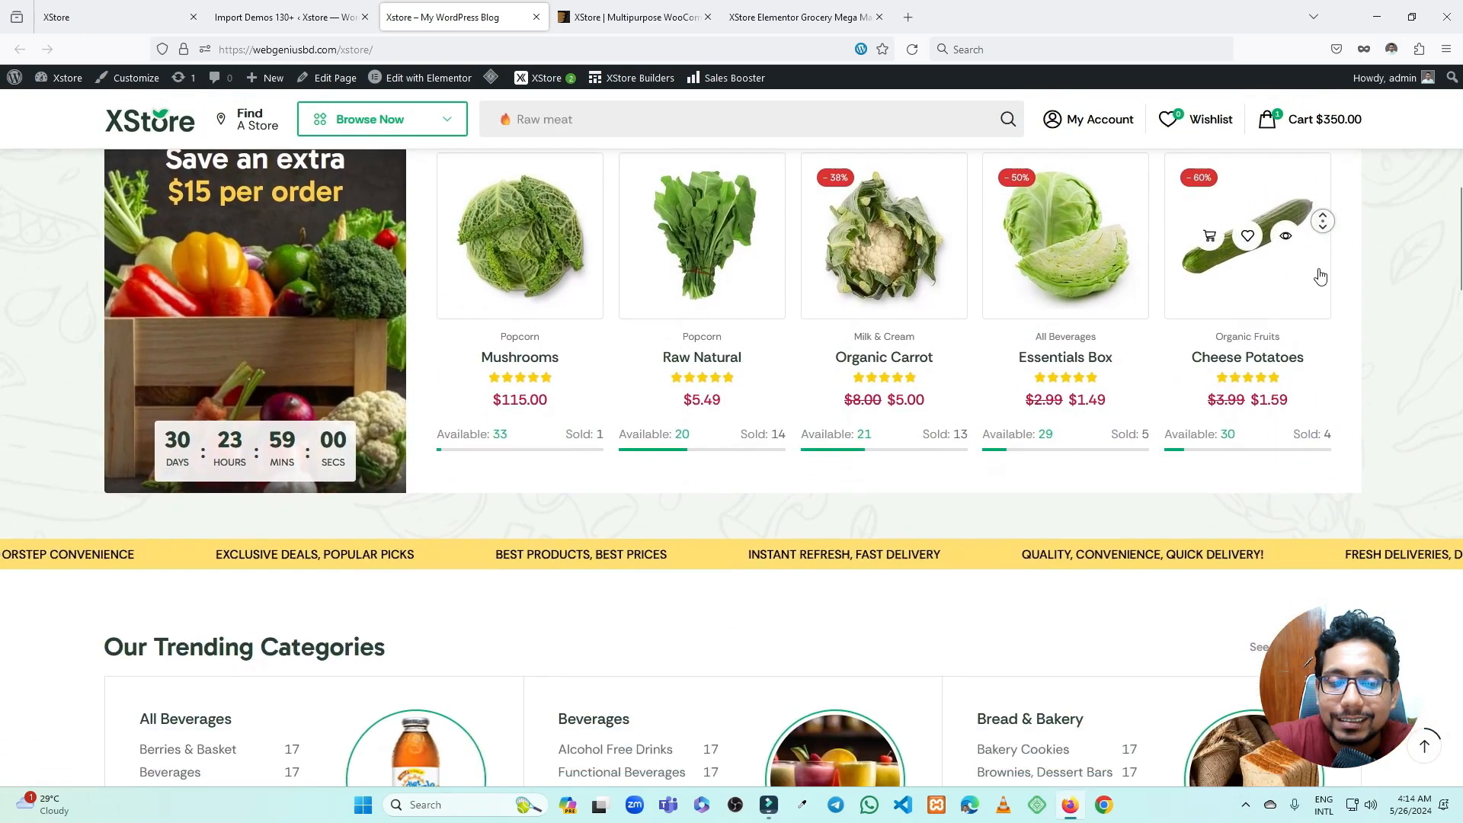
pyautogui.scroll(-10, 1320, 276)
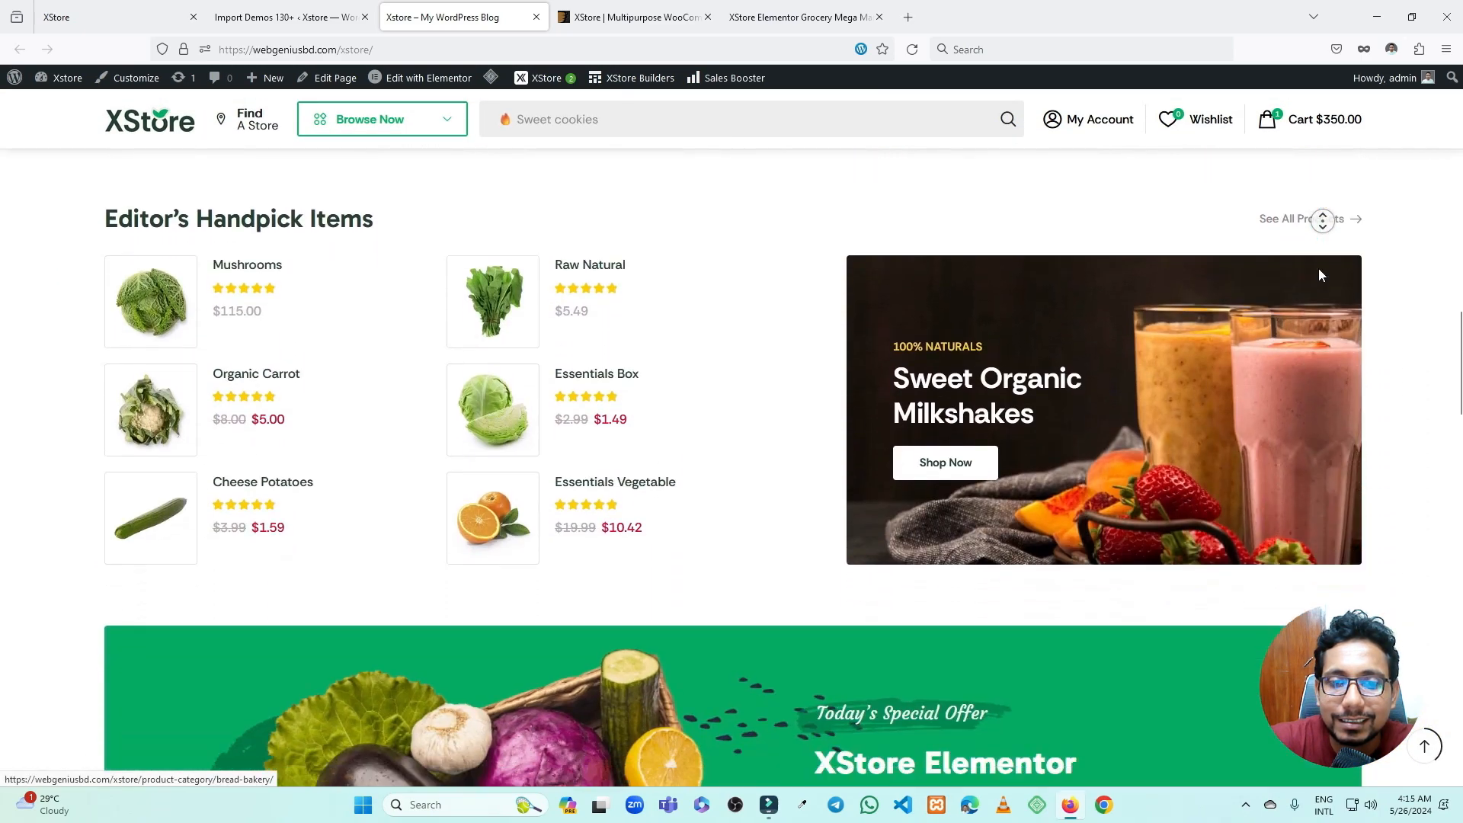
pyautogui.scroll(-10, 1321, 275)
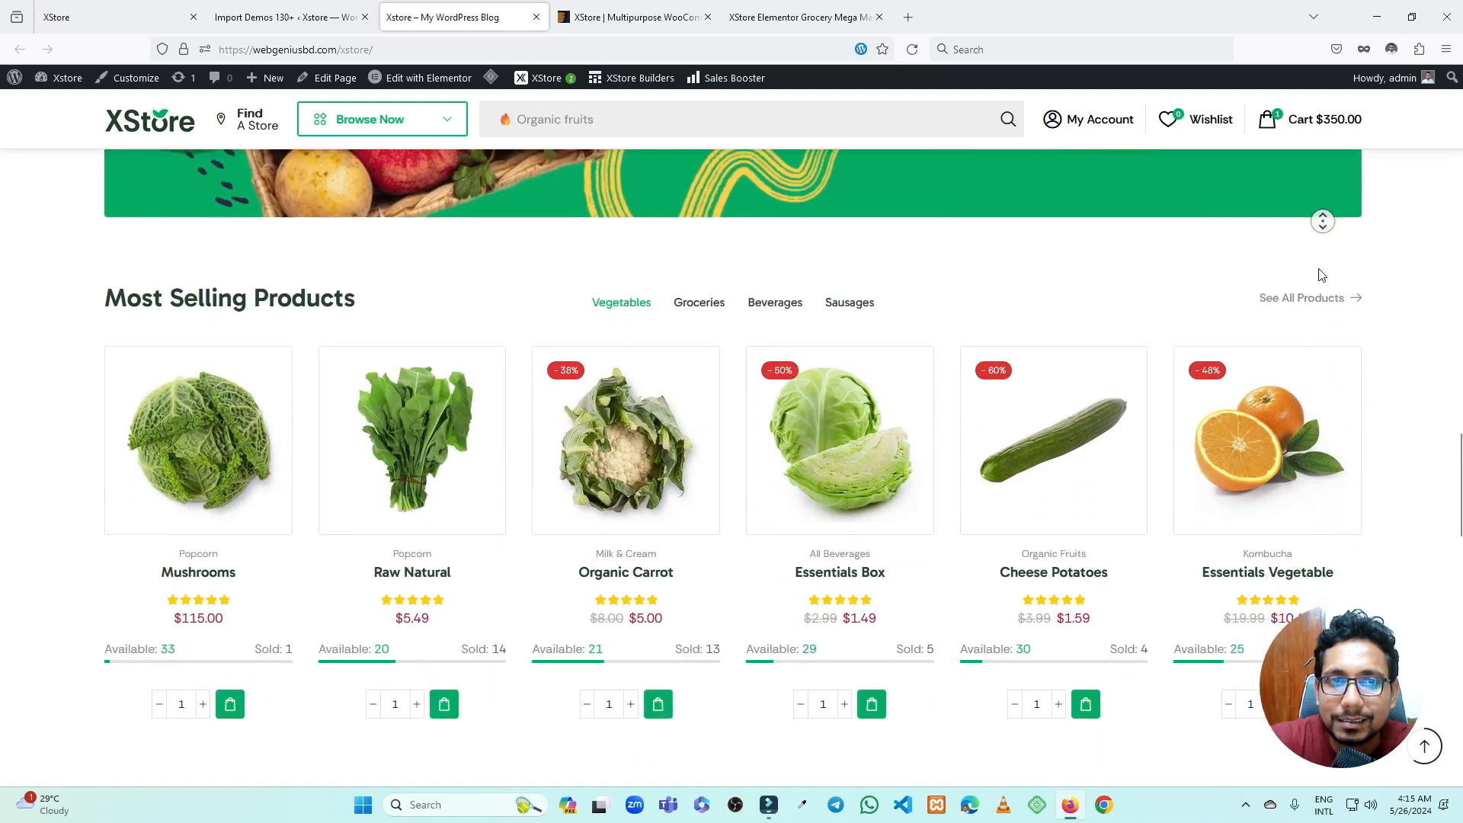
pyautogui.scroll(-10, 1320, 275)
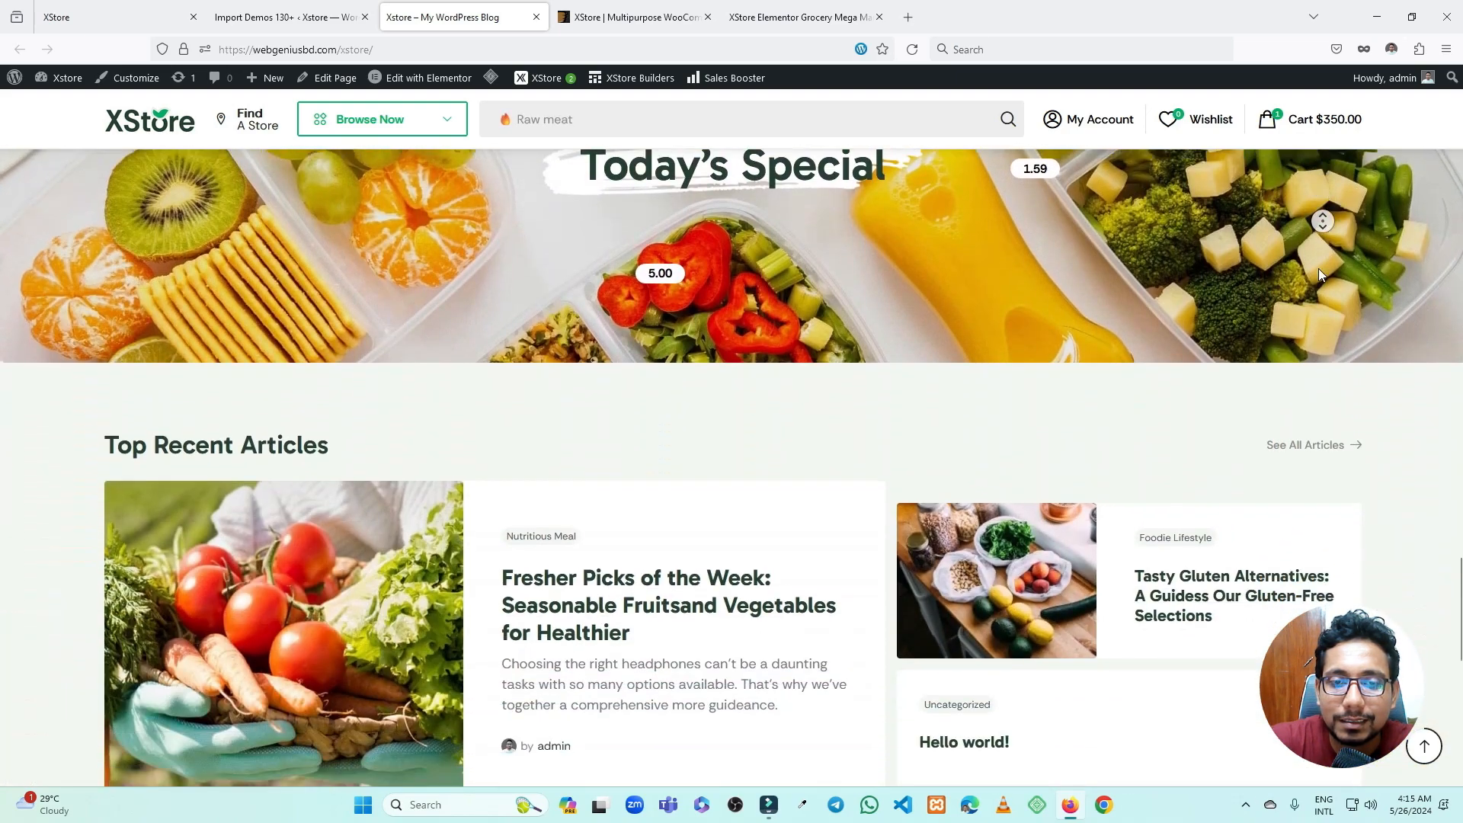
pyautogui.scroll(-10, 1320, 275)
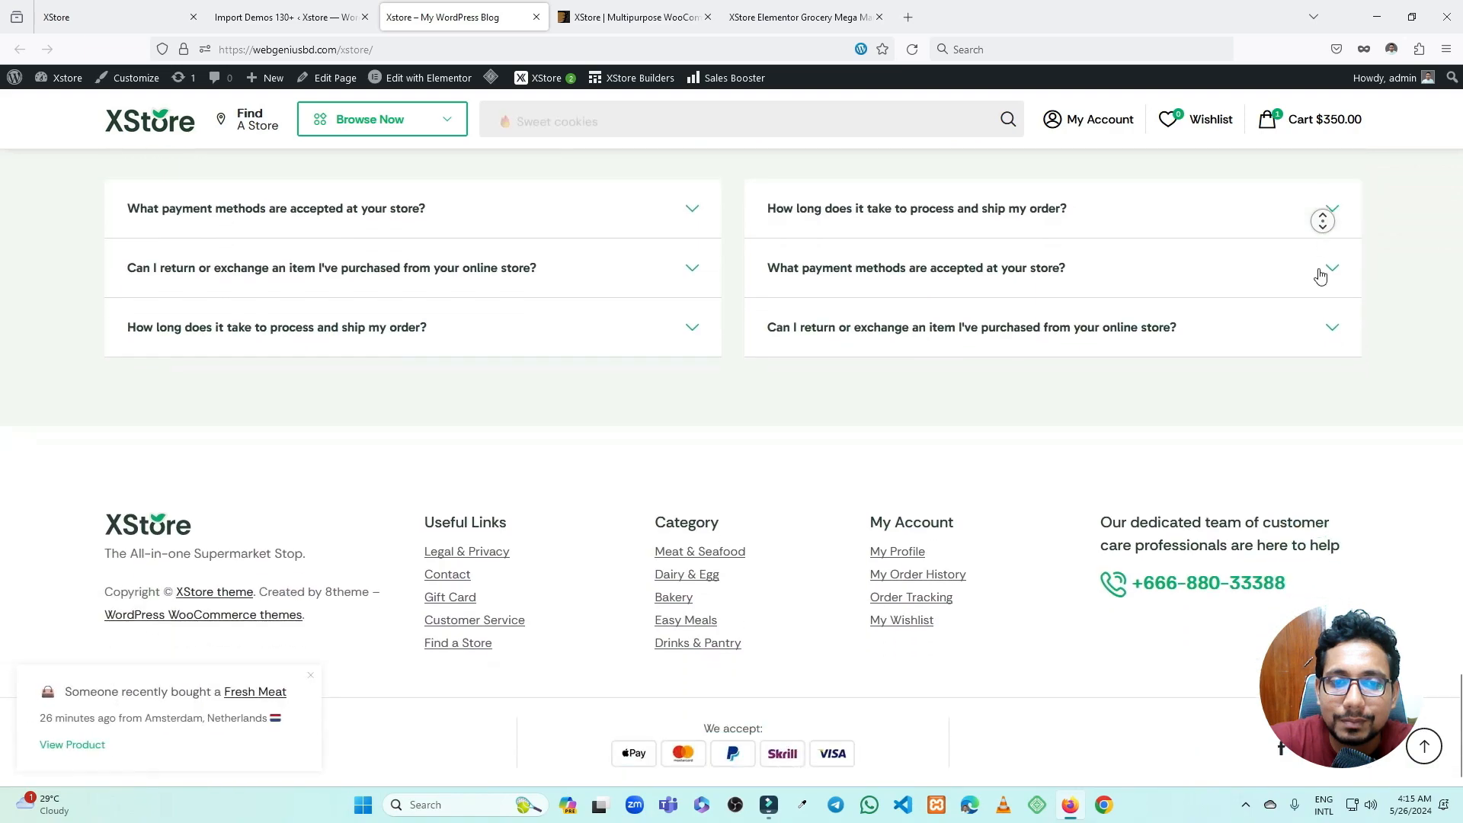
pyautogui.scroll(20, 1219, 385)
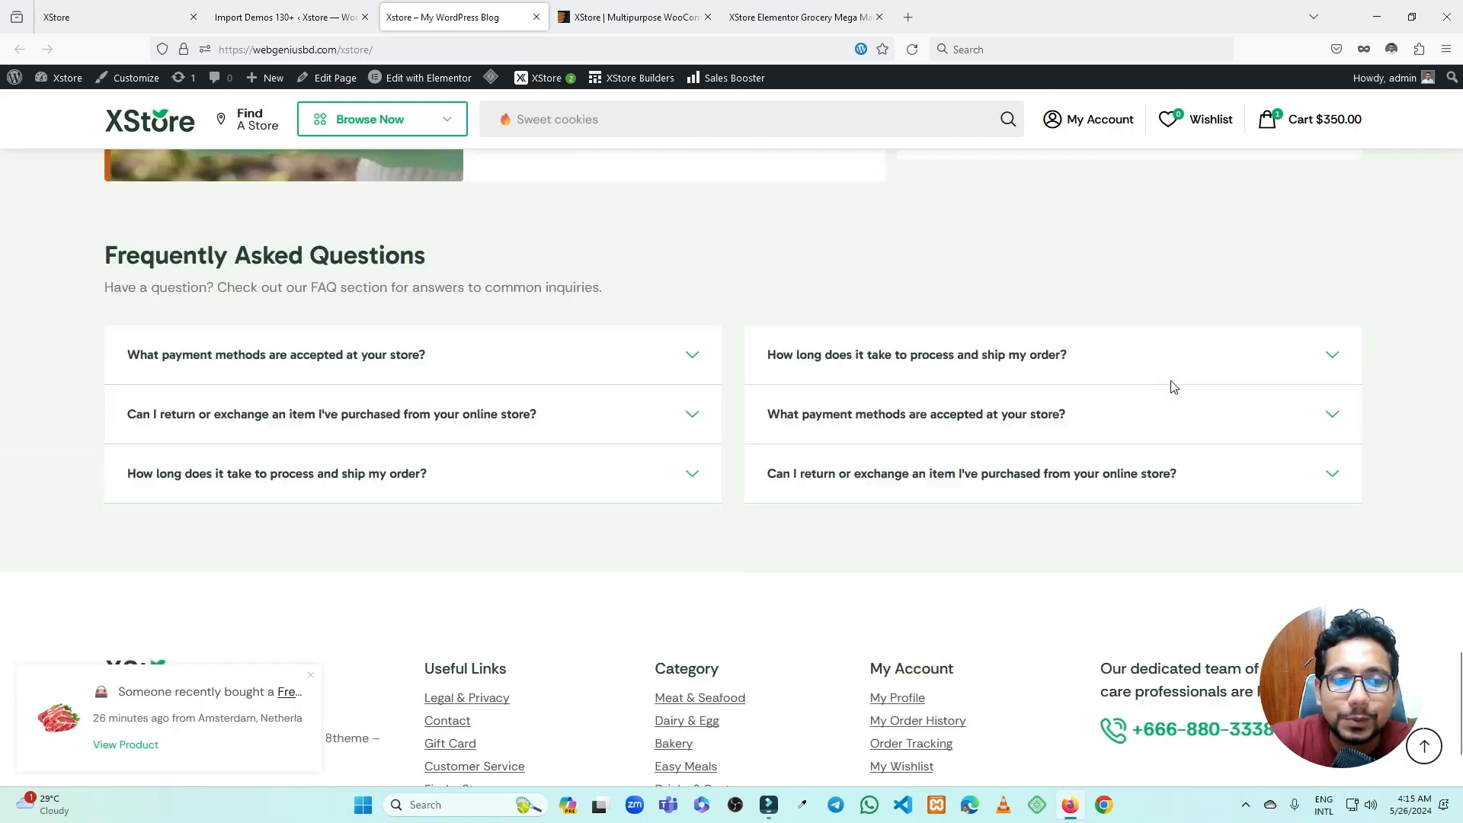
pyautogui.scroll(2, 1135, 373)
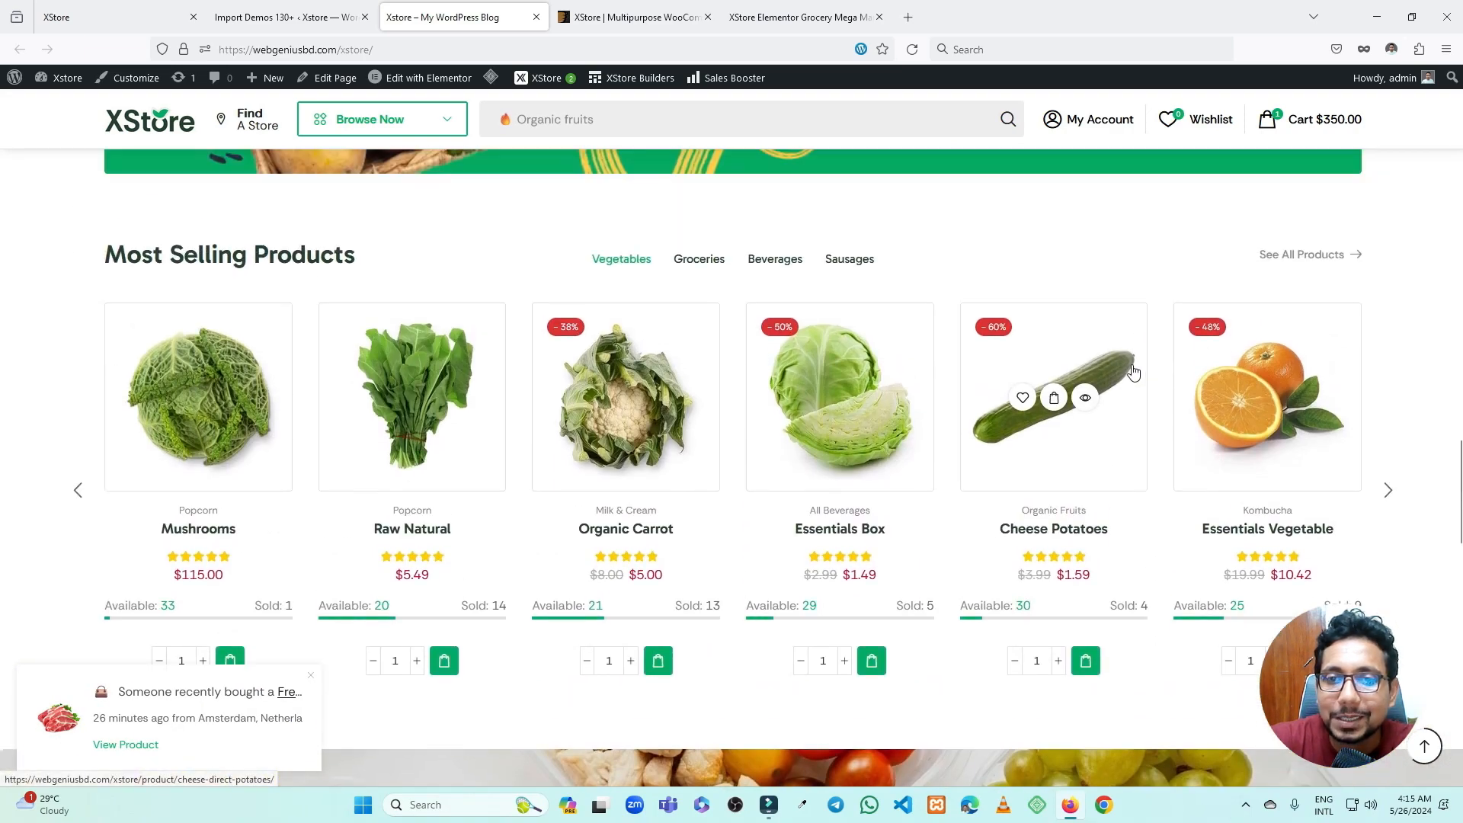
pyautogui.scroll(4, 975, 381)
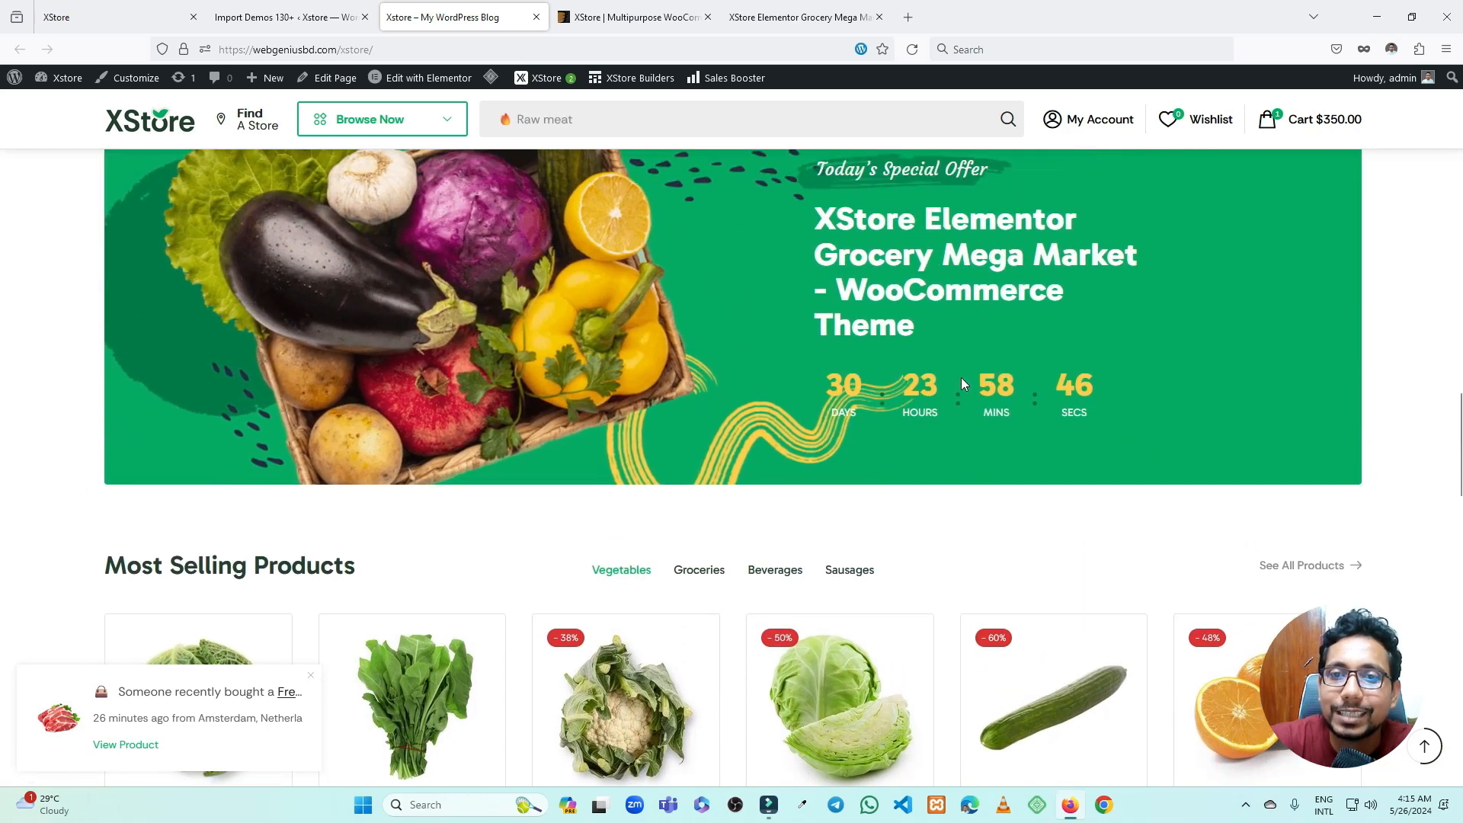
pyautogui.scroll(3, 960, 379)
pyautogui.scroll(2, 961, 379)
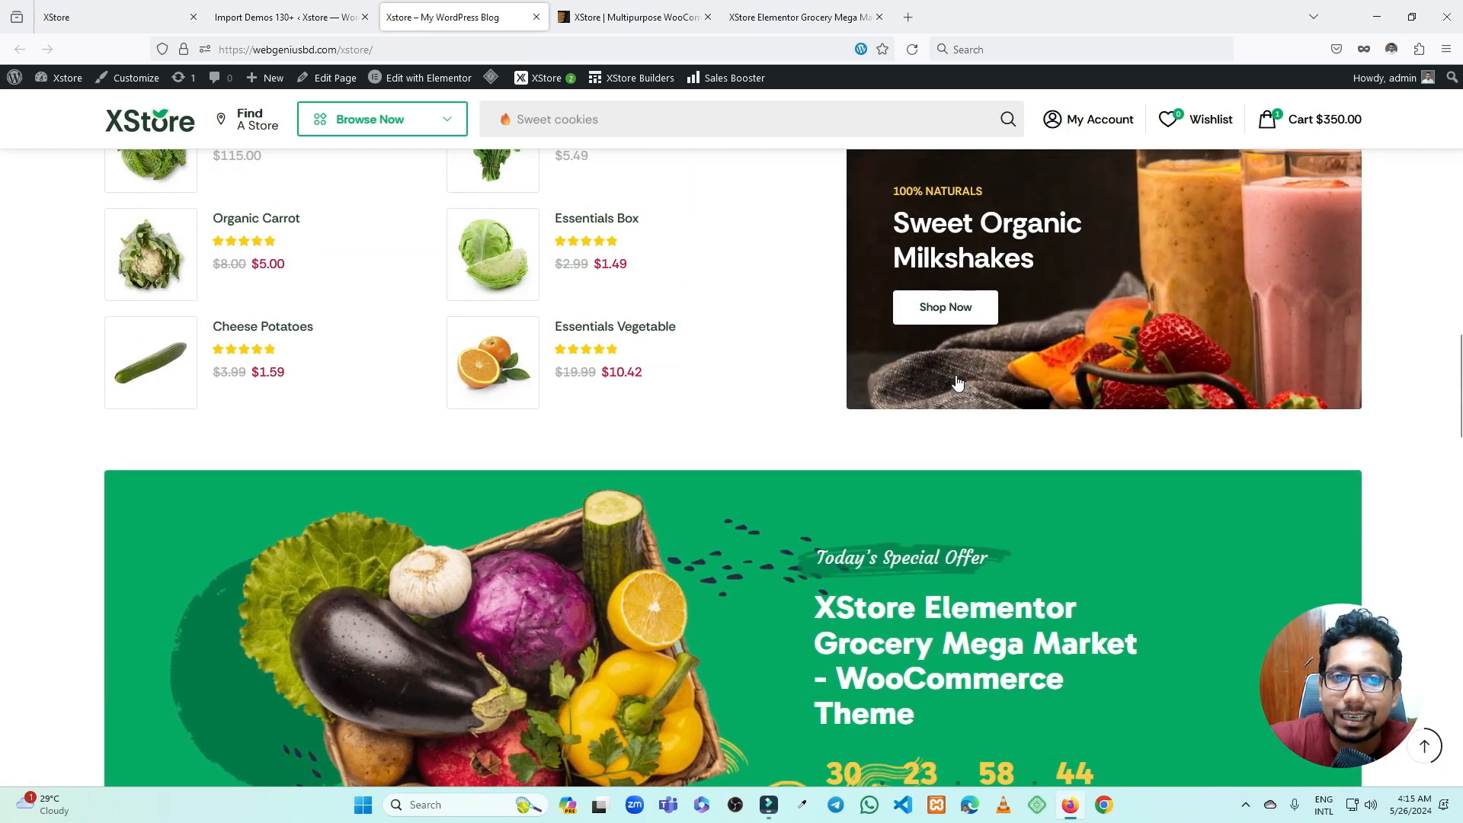
pyautogui.scroll(6, 794, 377)
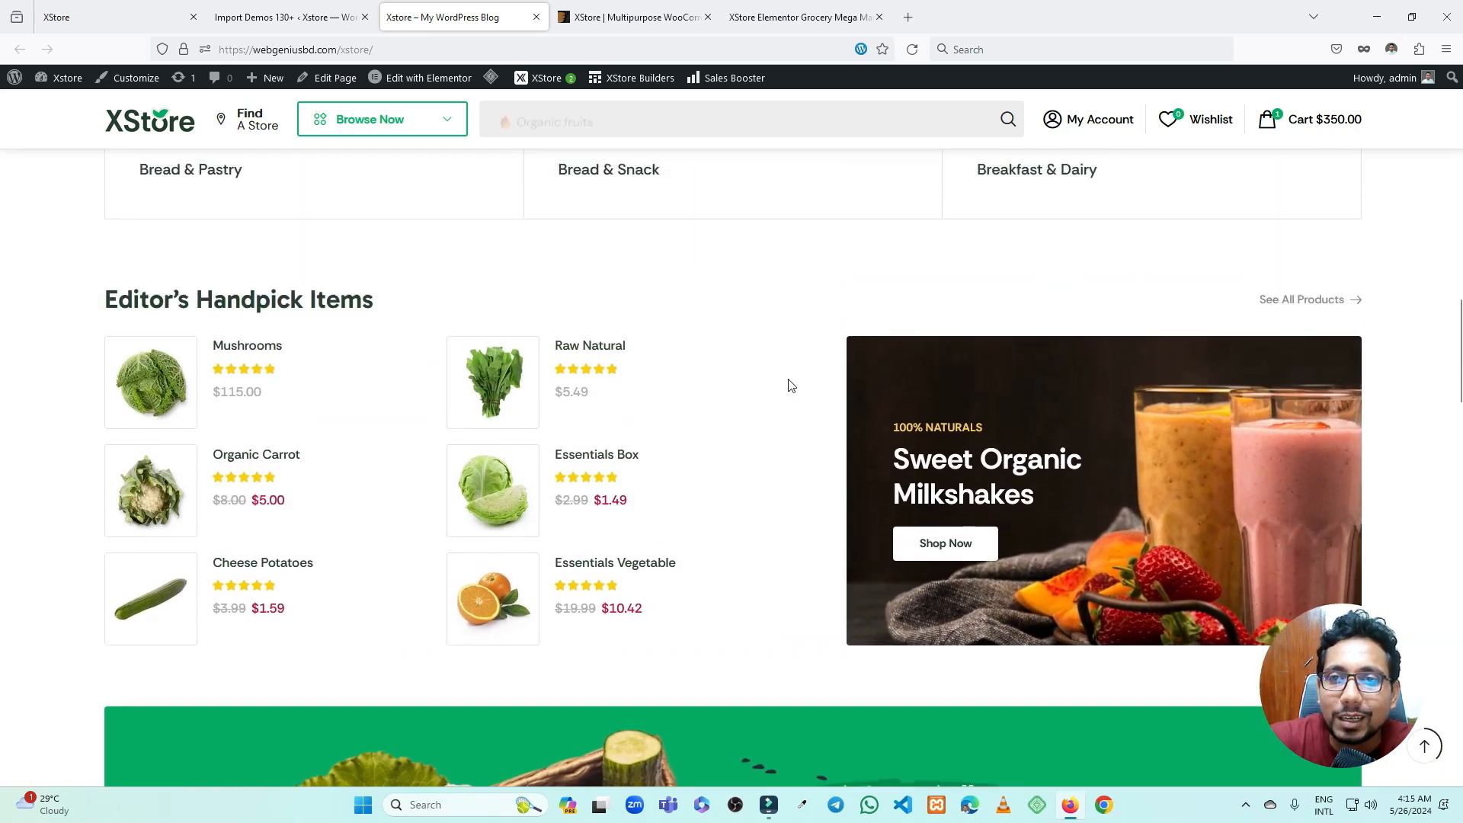
pyautogui.scroll(7, 795, 374)
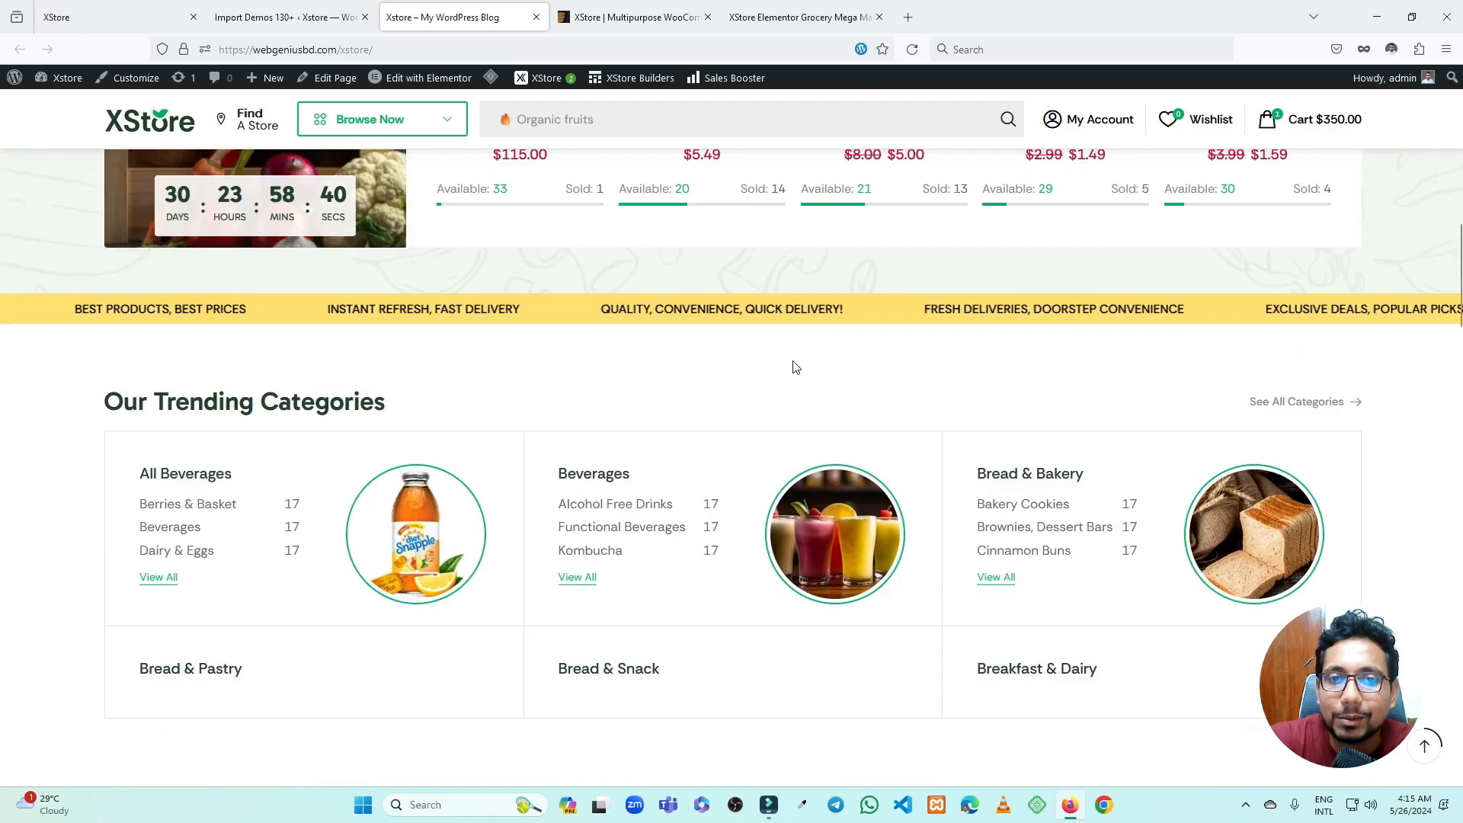
pyautogui.scroll(8, 847, 351)
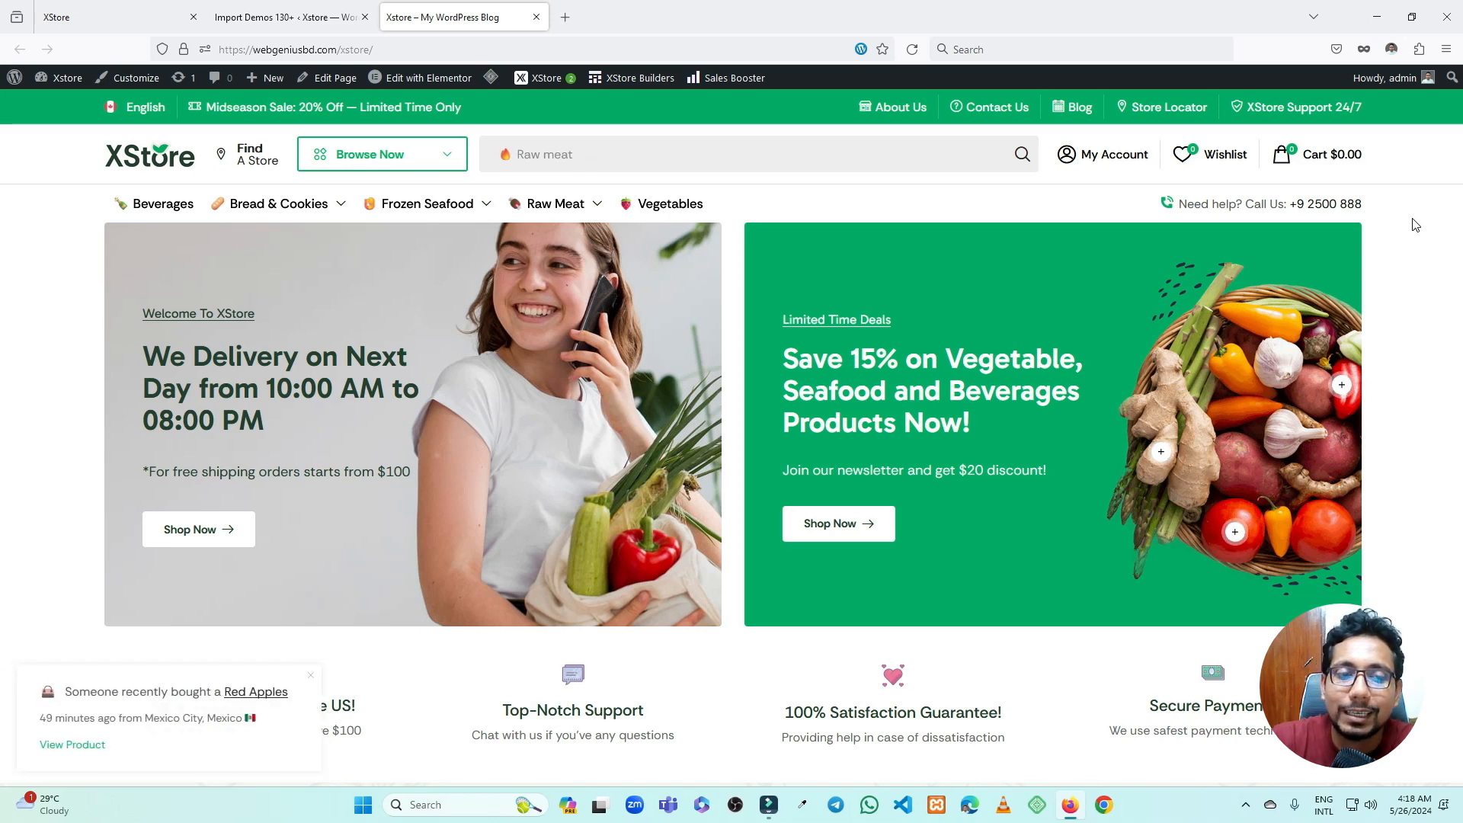
pyautogui.moveTo(284, 204)
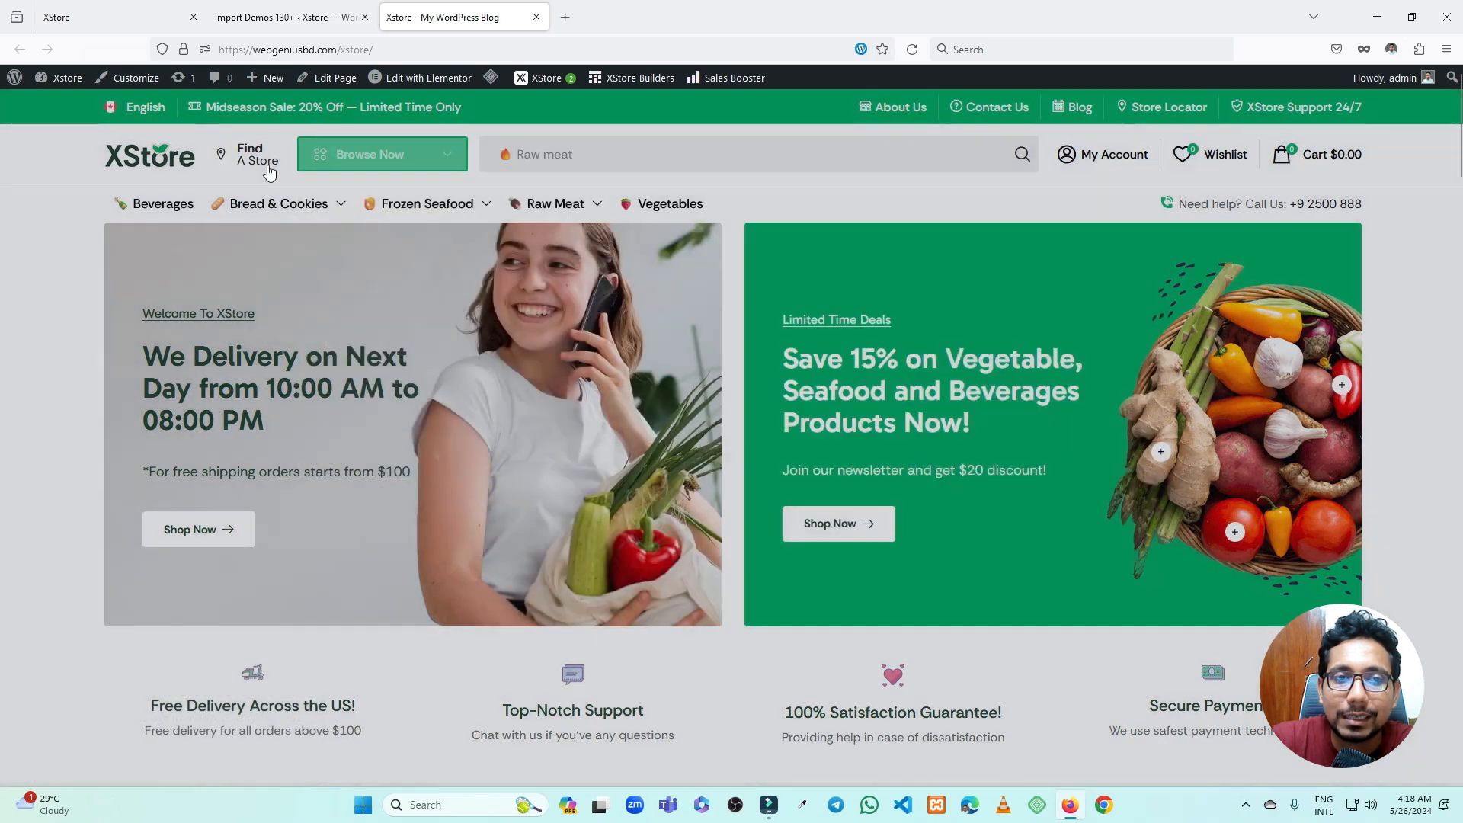
pyautogui.moveTo(268, 174)
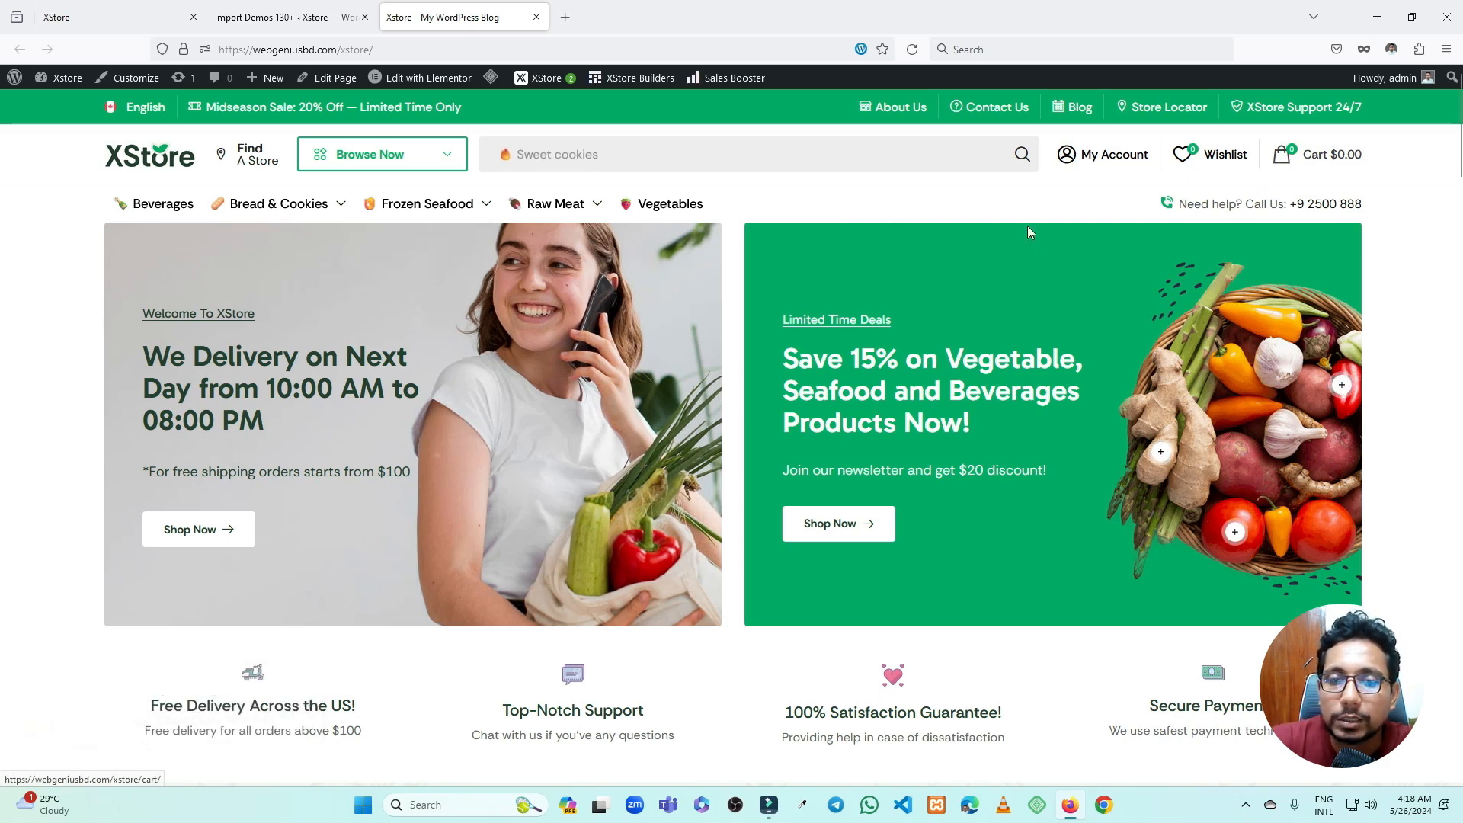
# - Put two units of Organic Carrot from Deal Of The Month in the cart and proceed to checkout
pyautogui.scroll(-8, 926, 244)
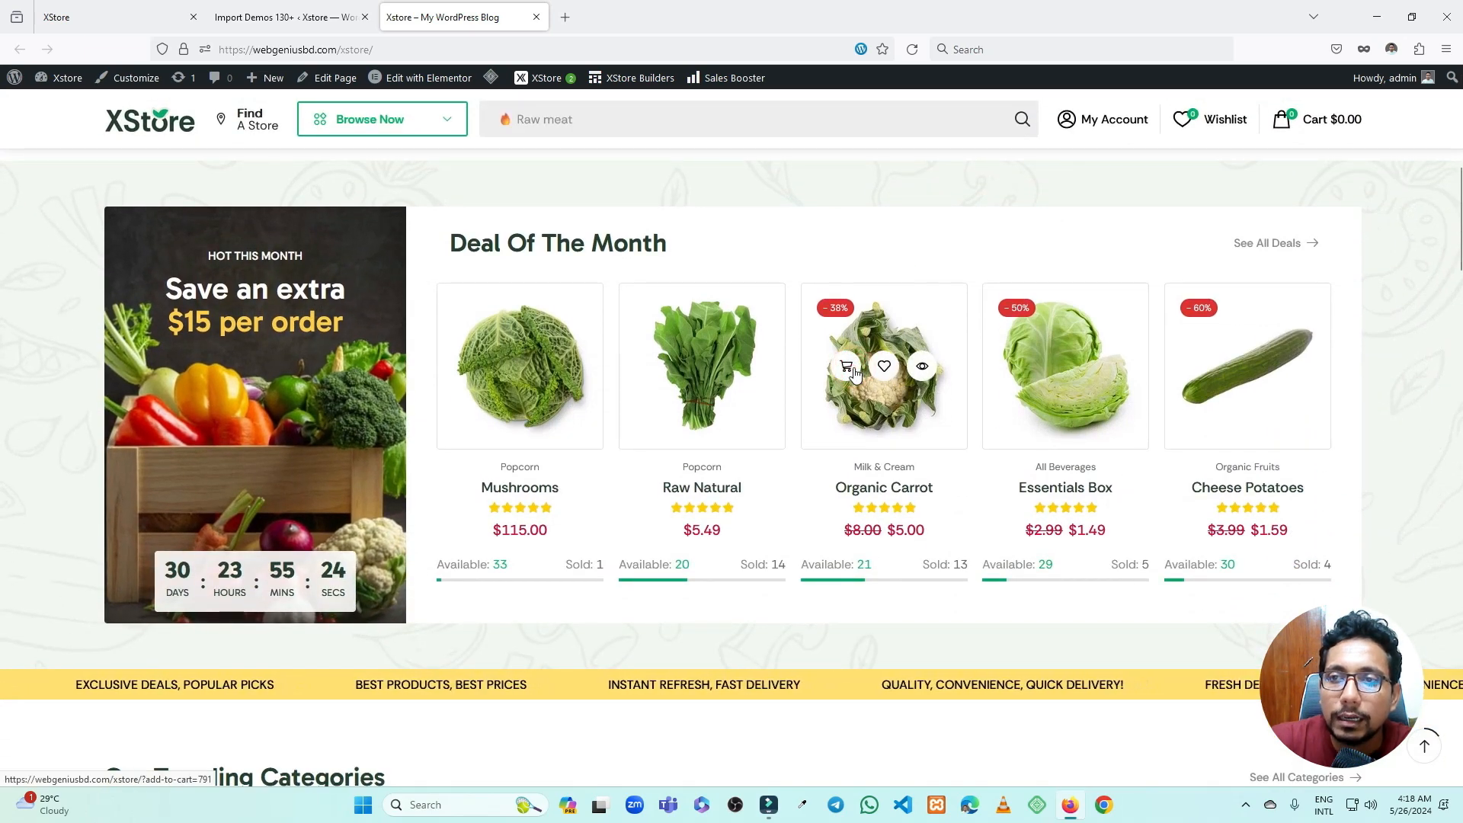
pyautogui.click(846, 369)
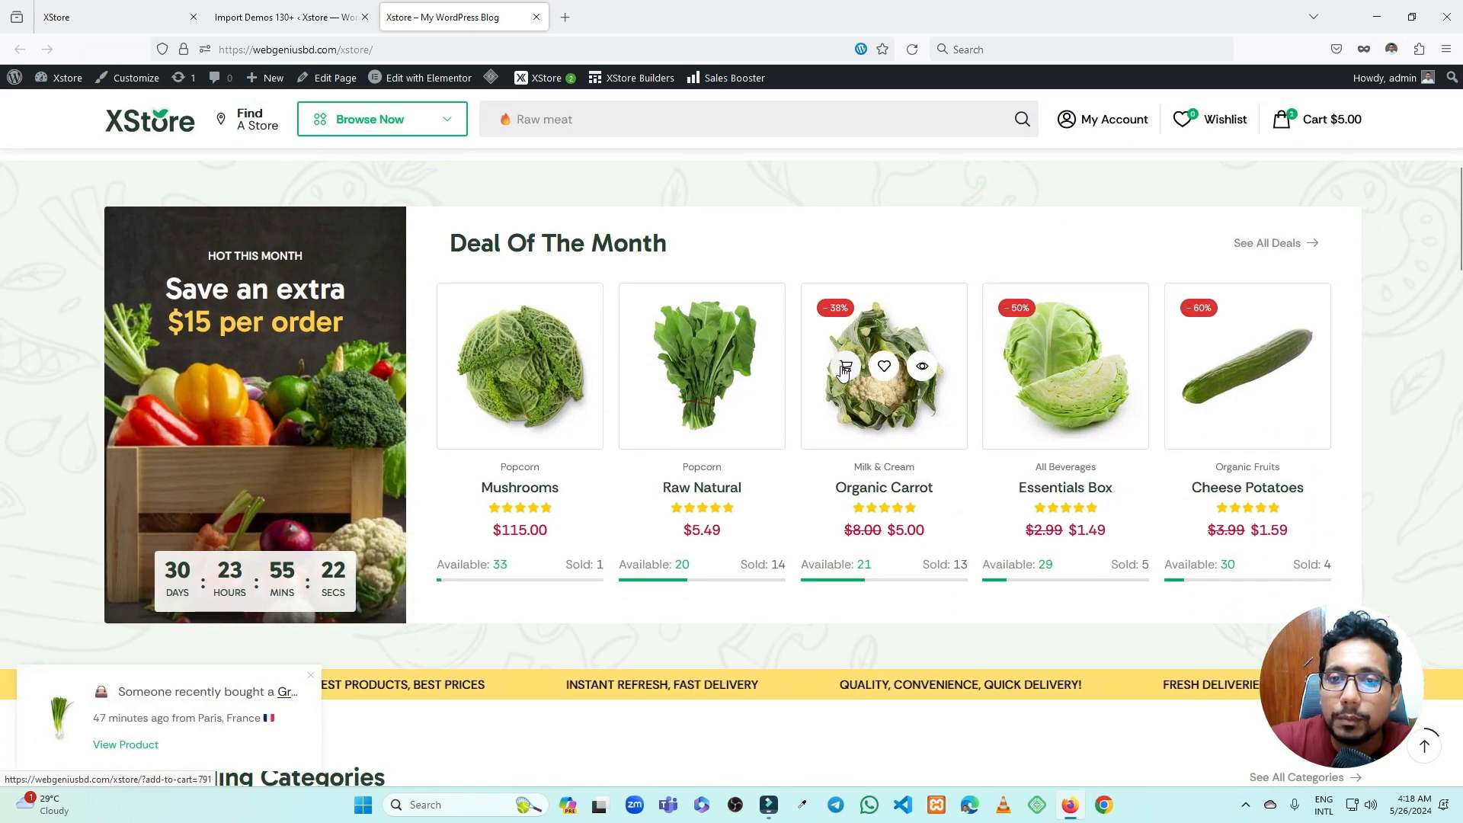
pyautogui.click(845, 369)
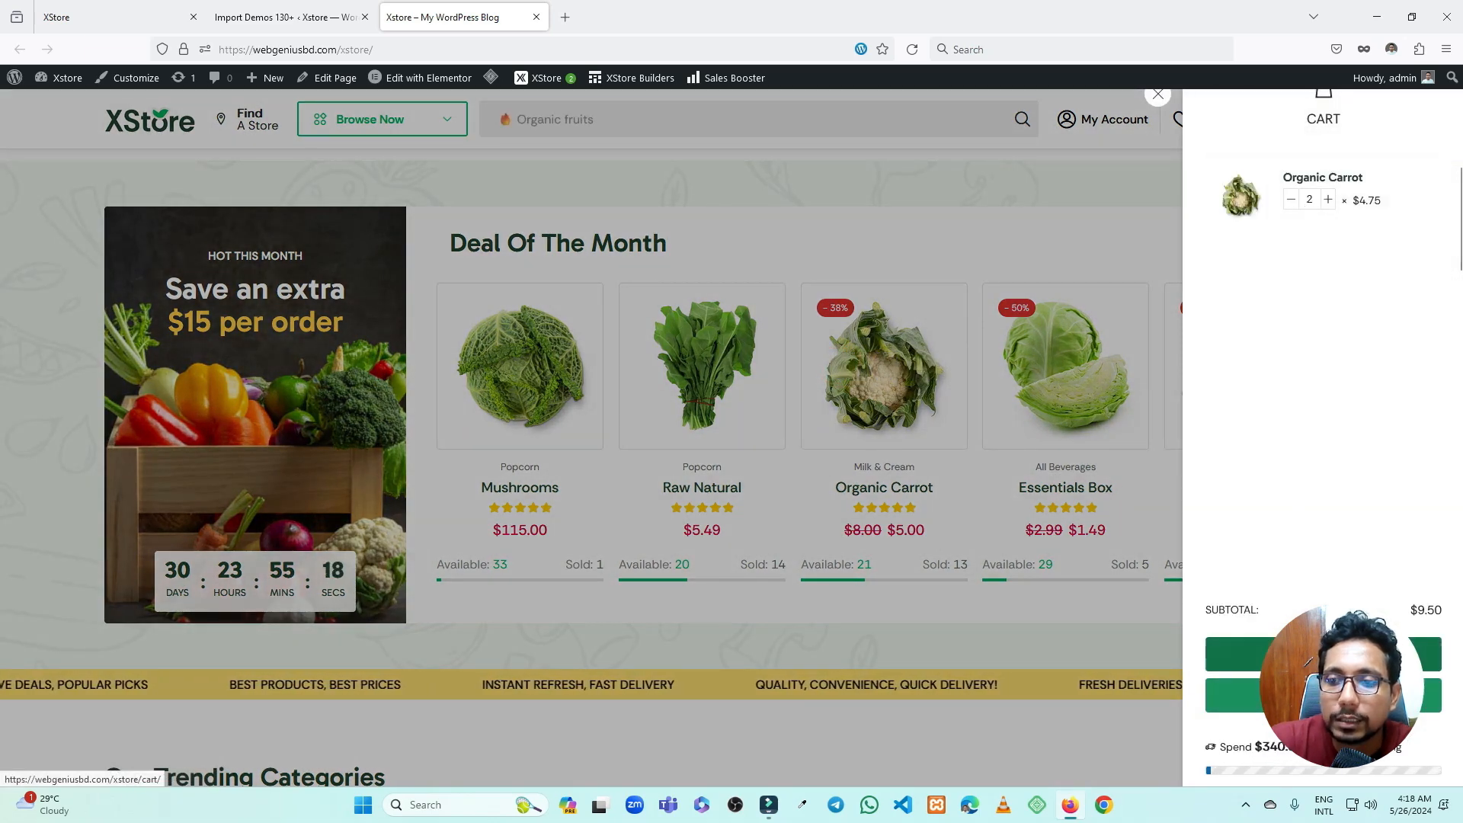
pyautogui.click(1238, 654)
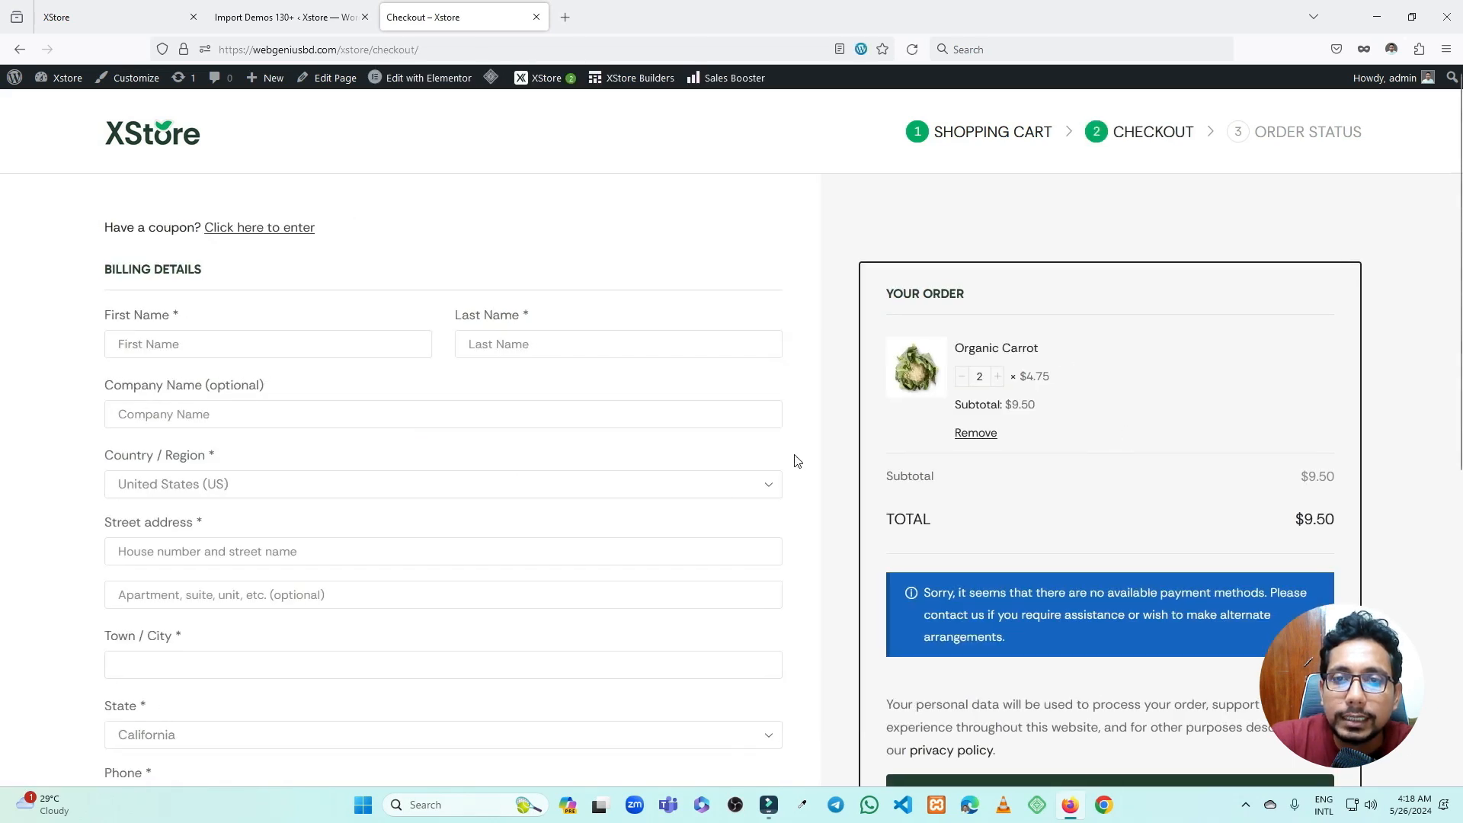
# - Review the checkout page's billing fields and order summary, and return to the store's front page
pyautogui.scroll(-7, 844, 402)
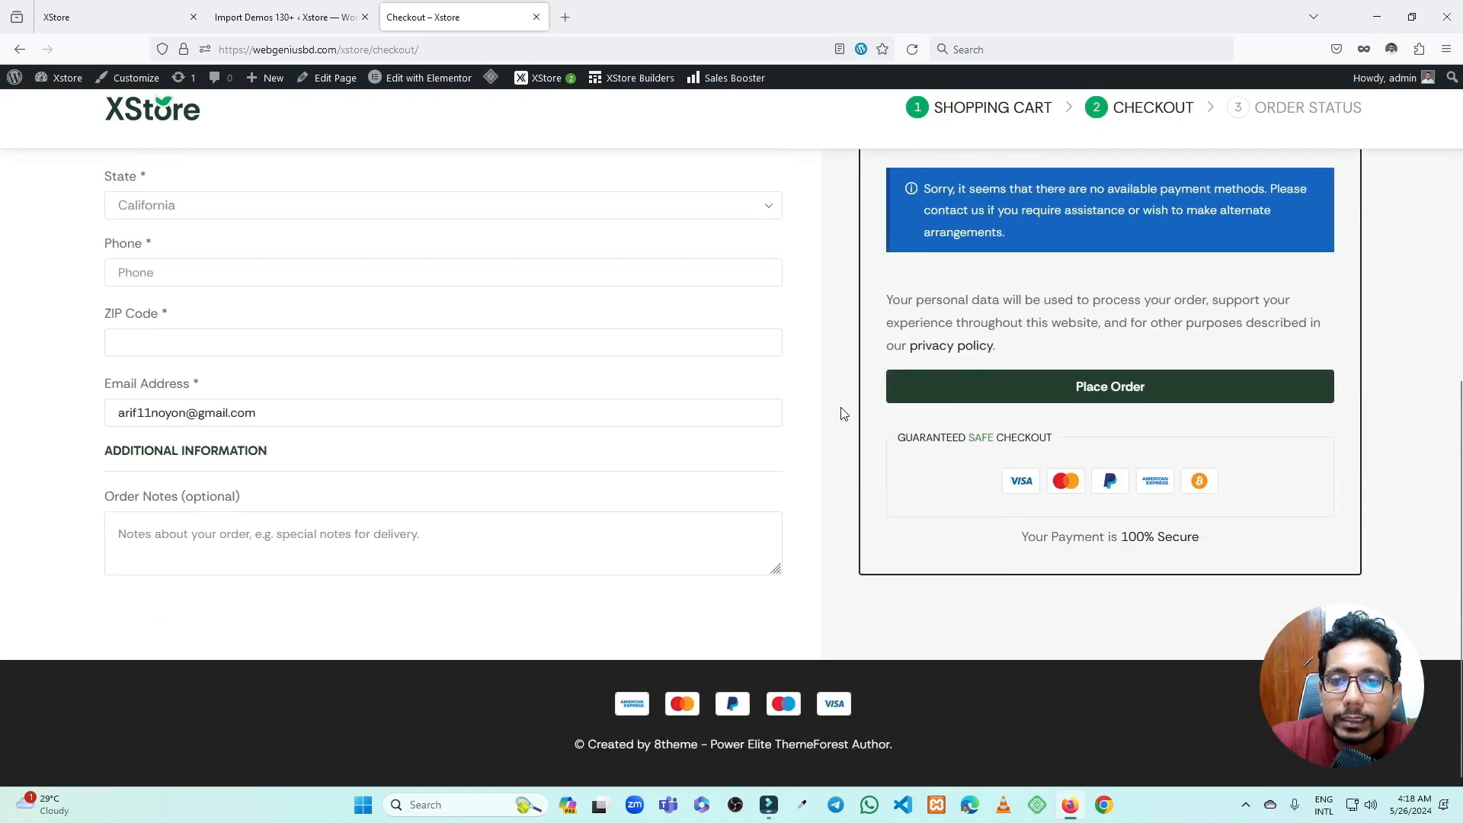
pyautogui.scroll(5, 841, 411)
pyautogui.scroll(3, 840, 413)
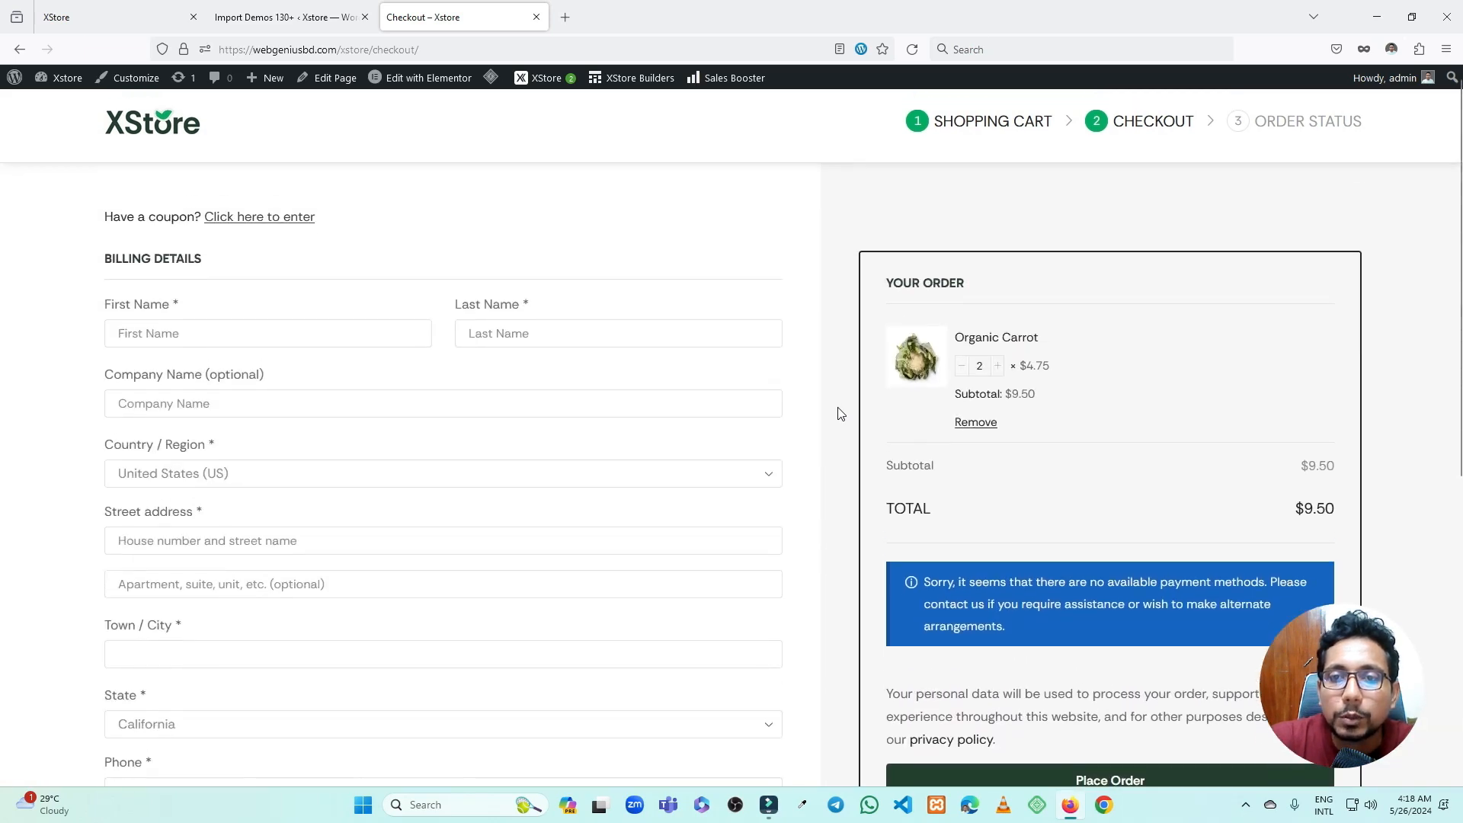
pyautogui.click(178, 143)
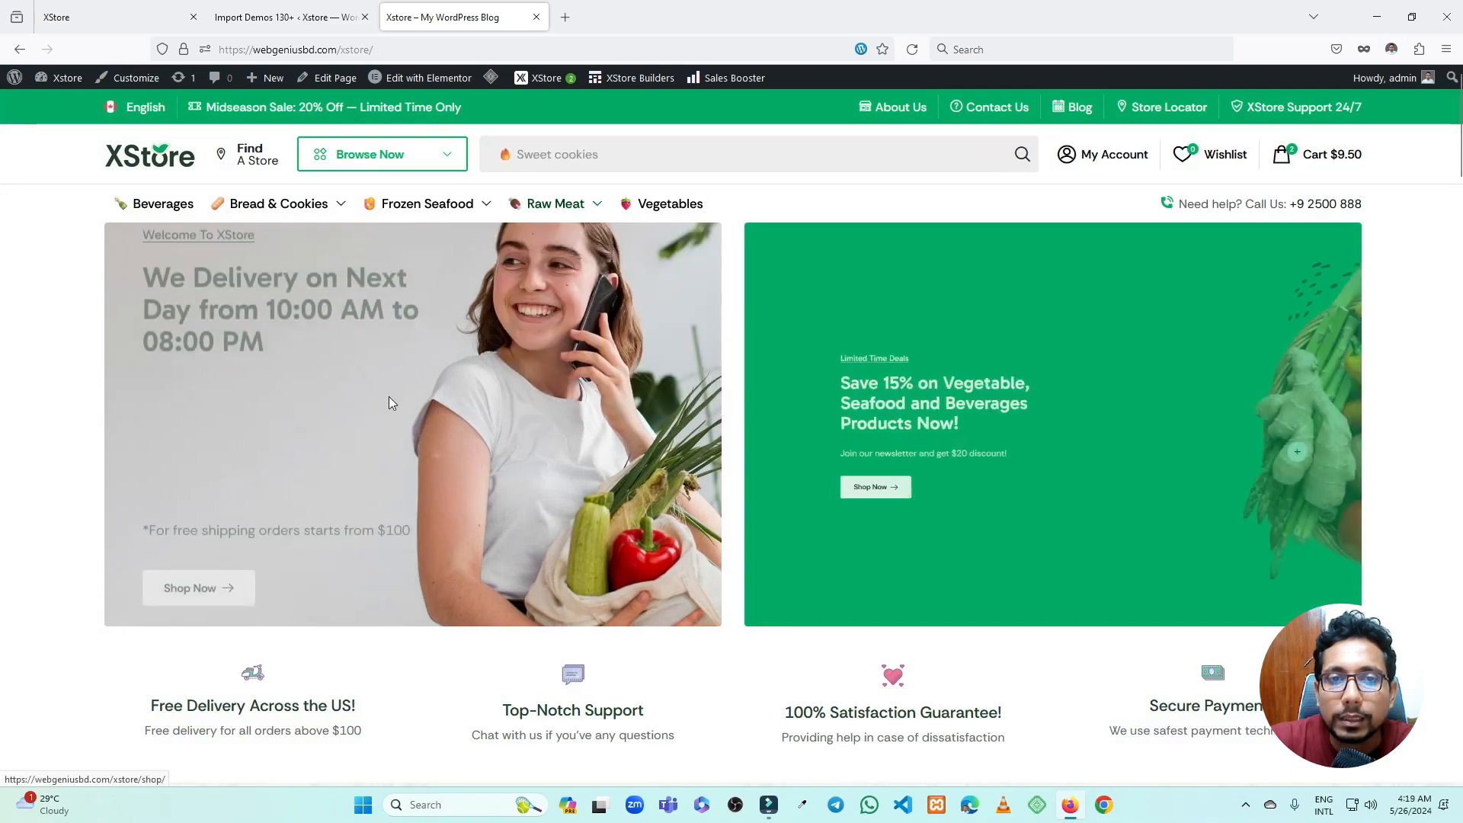
# - Close the Import Demos page and look over the XStore sections available from the Welcome page
pyautogui.click(324, 23)
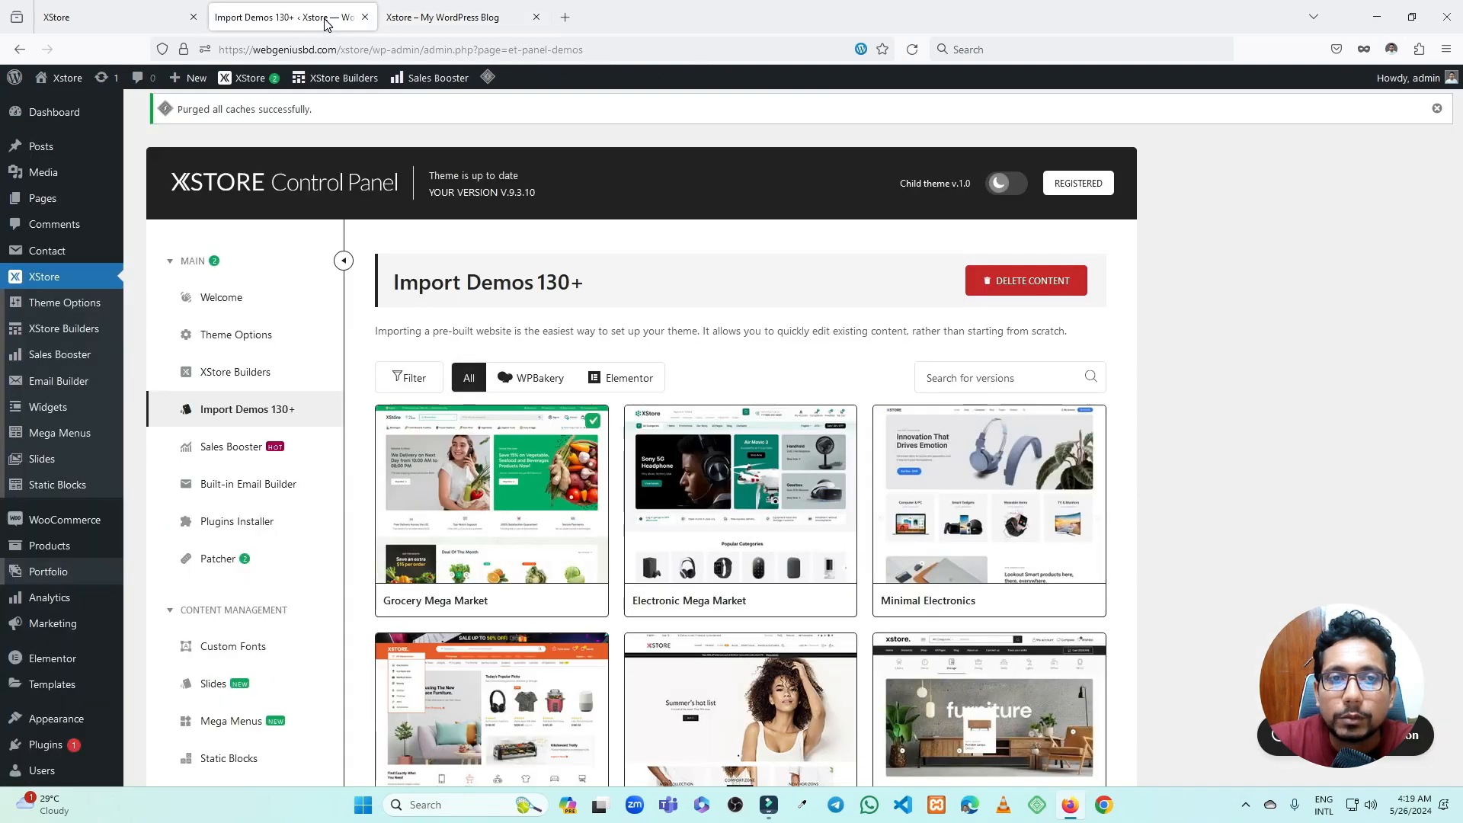
pyautogui.click(442, 17)
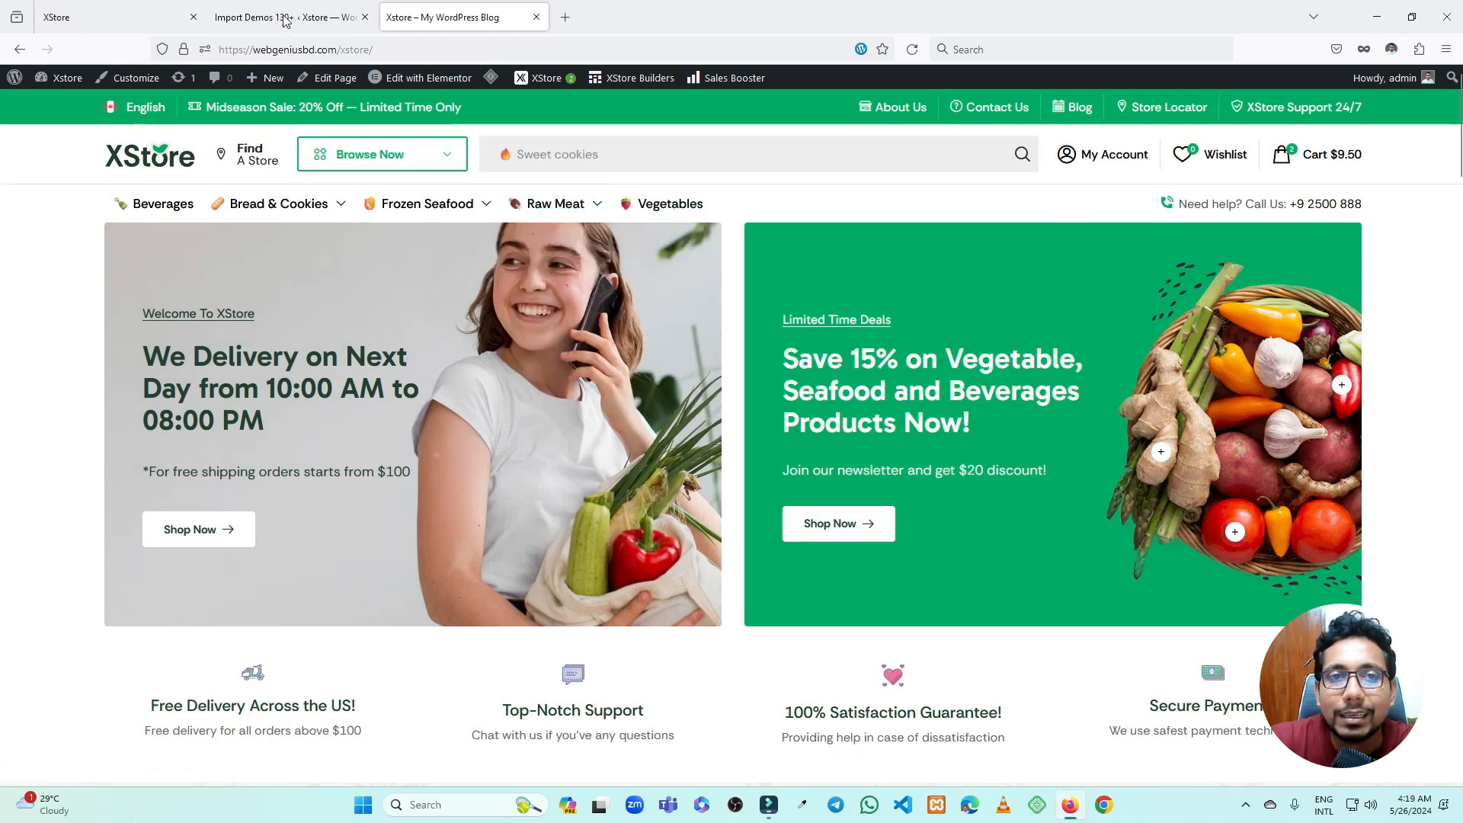
pyautogui.click(309, 17)
pyautogui.click(363, 17)
pyautogui.click(152, 17)
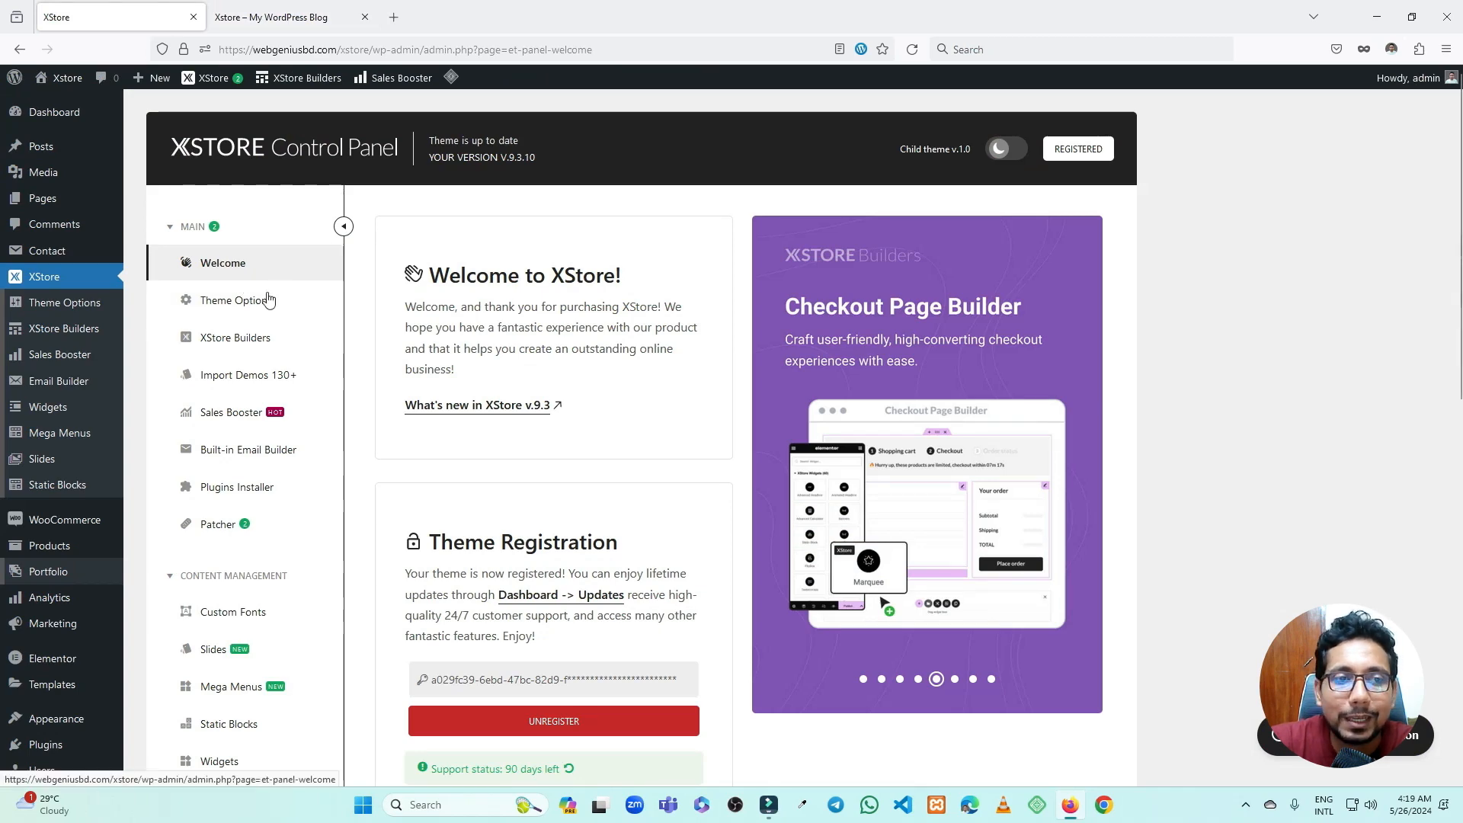
pyautogui.scroll(-1, 76, 252)
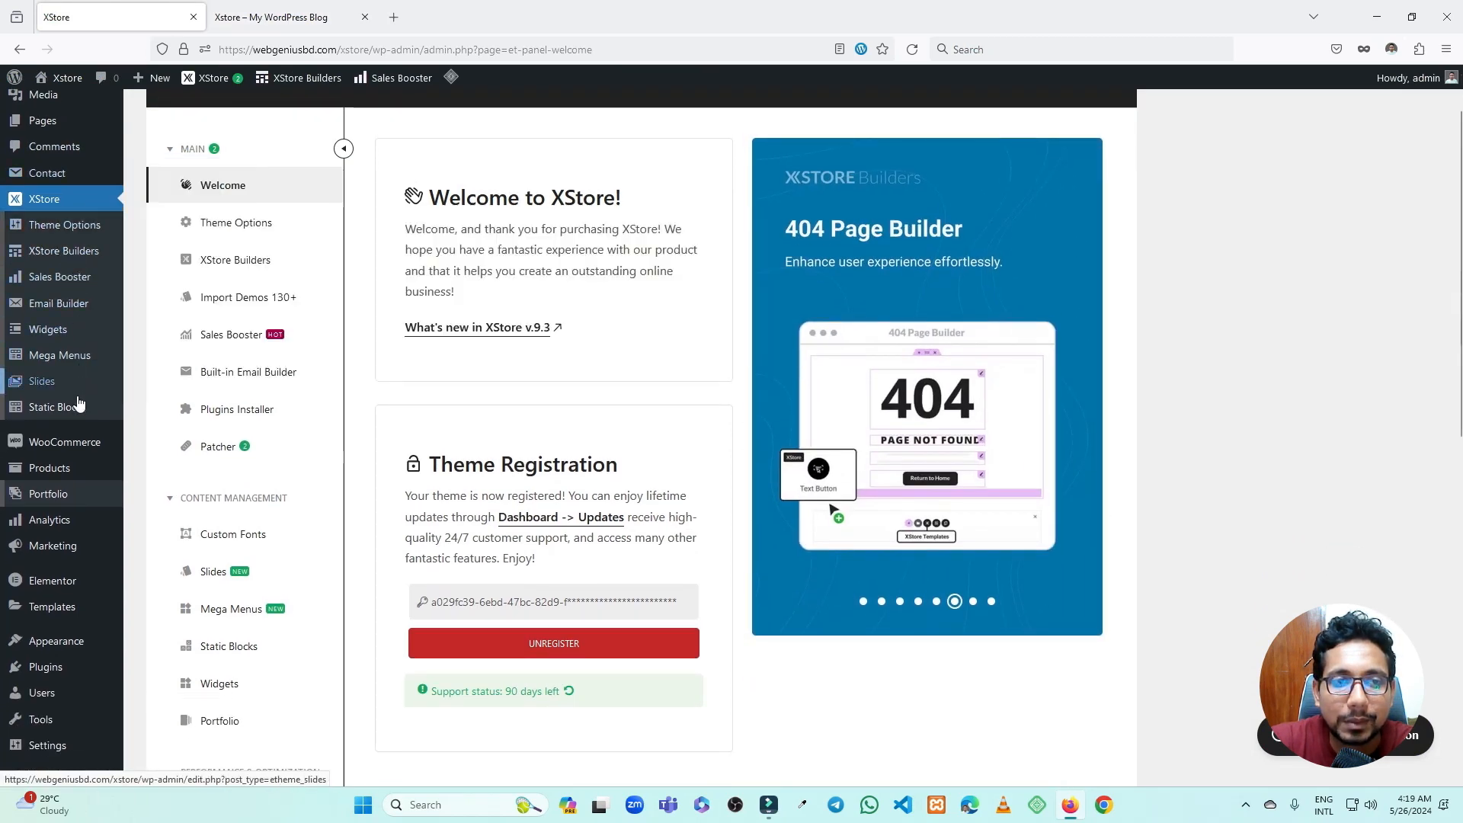
pyautogui.moveTo(71, 254)
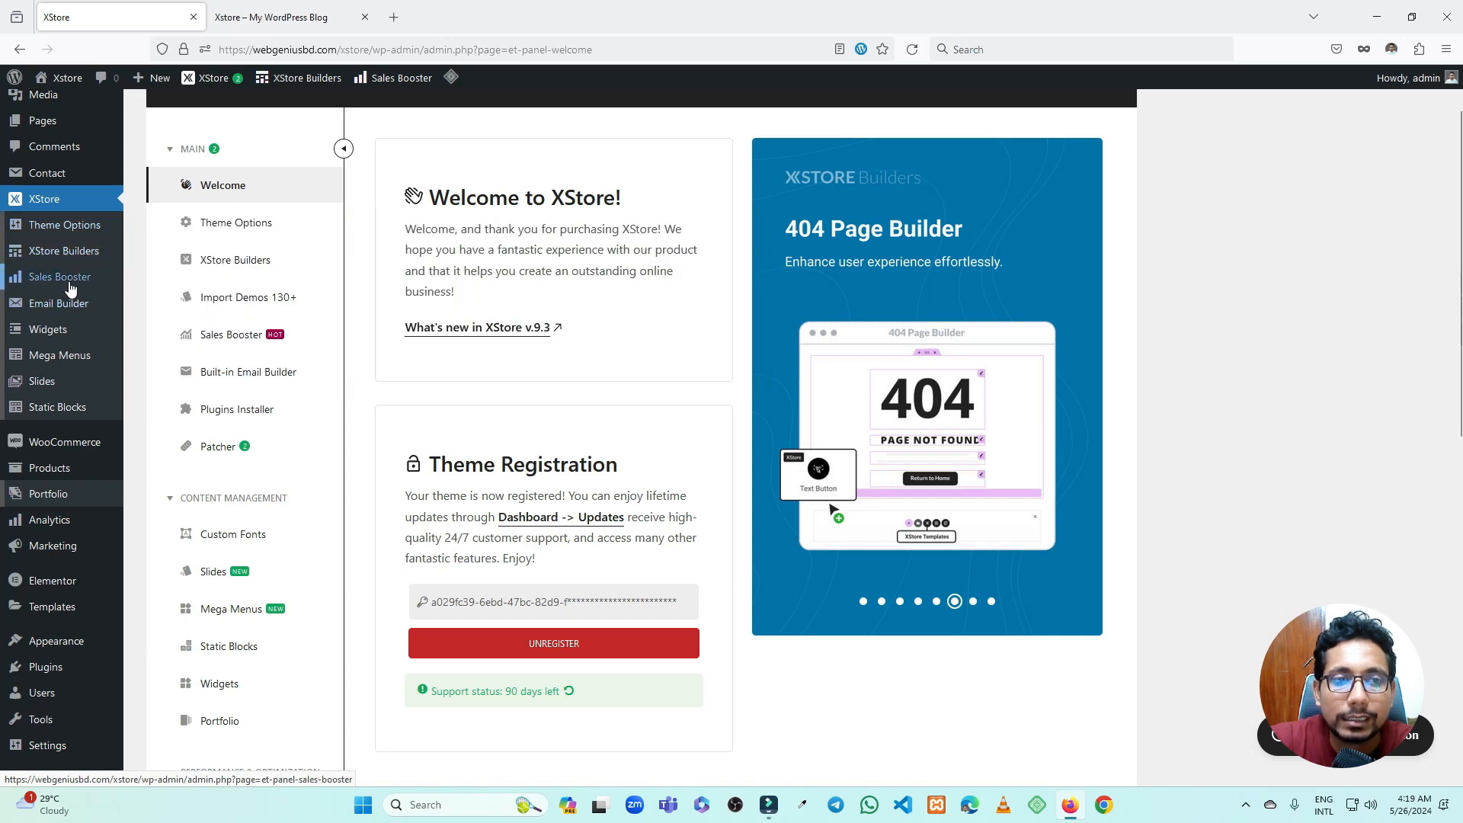
# - Open the Raw Natural product from the storefront's Deal Of The Month in a new tab and review its product page
pyautogui.click(287, 16)
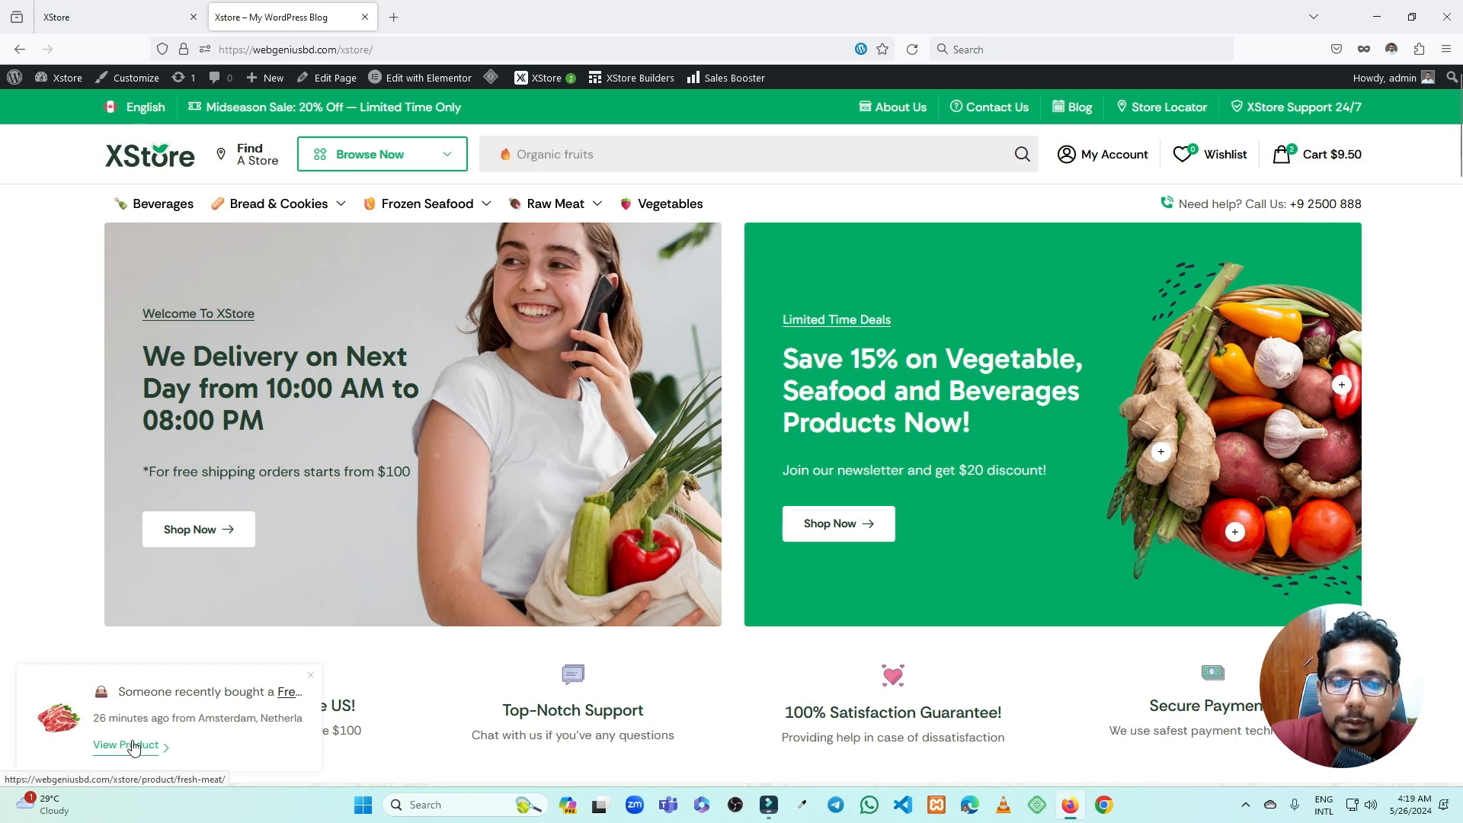
pyautogui.scroll(-6, 781, 532)
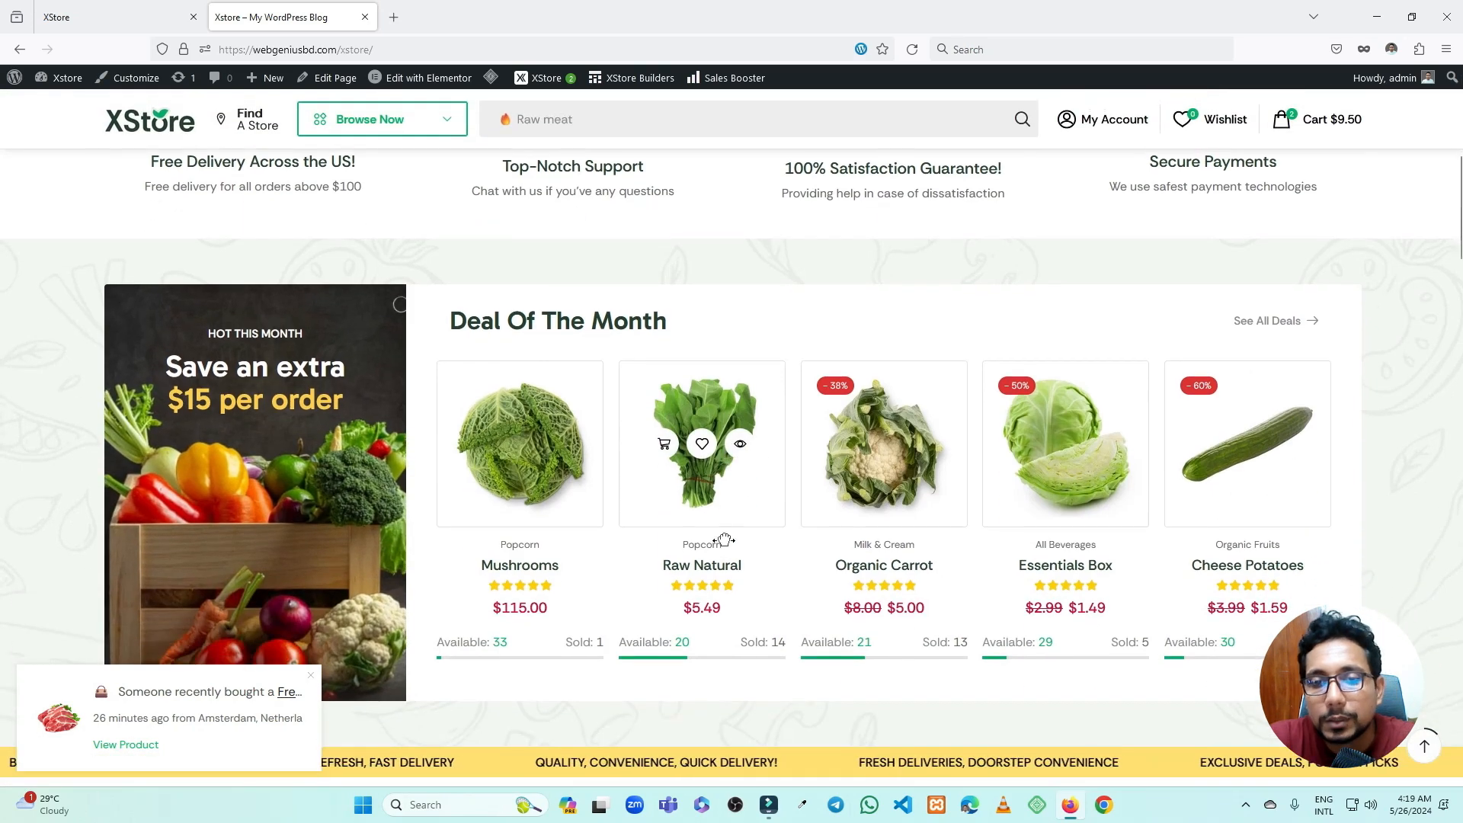
pyautogui.click(708, 573)
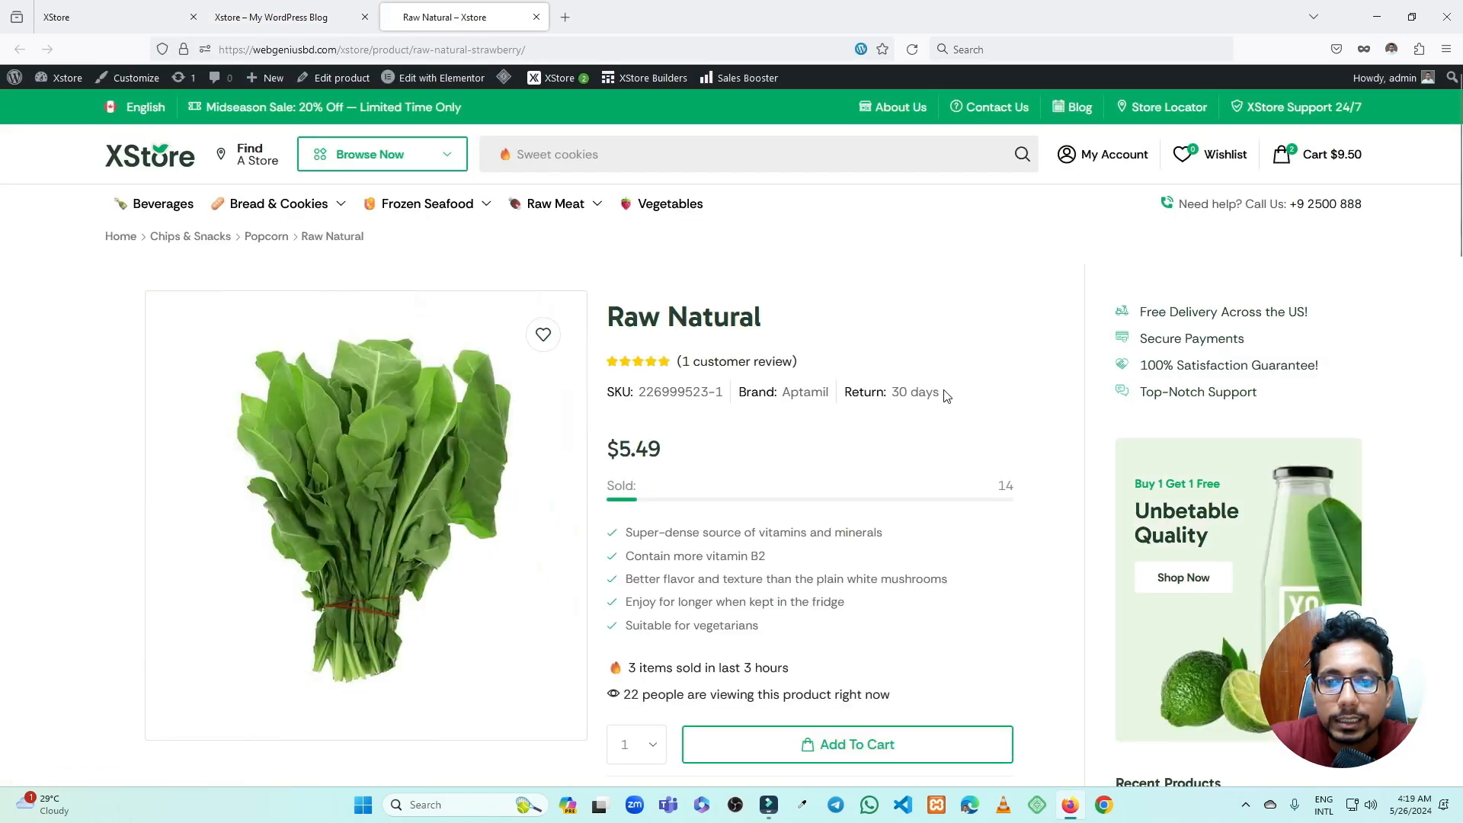
pyautogui.scroll(-5, 924, 391)
pyautogui.scroll(-4, 849, 399)
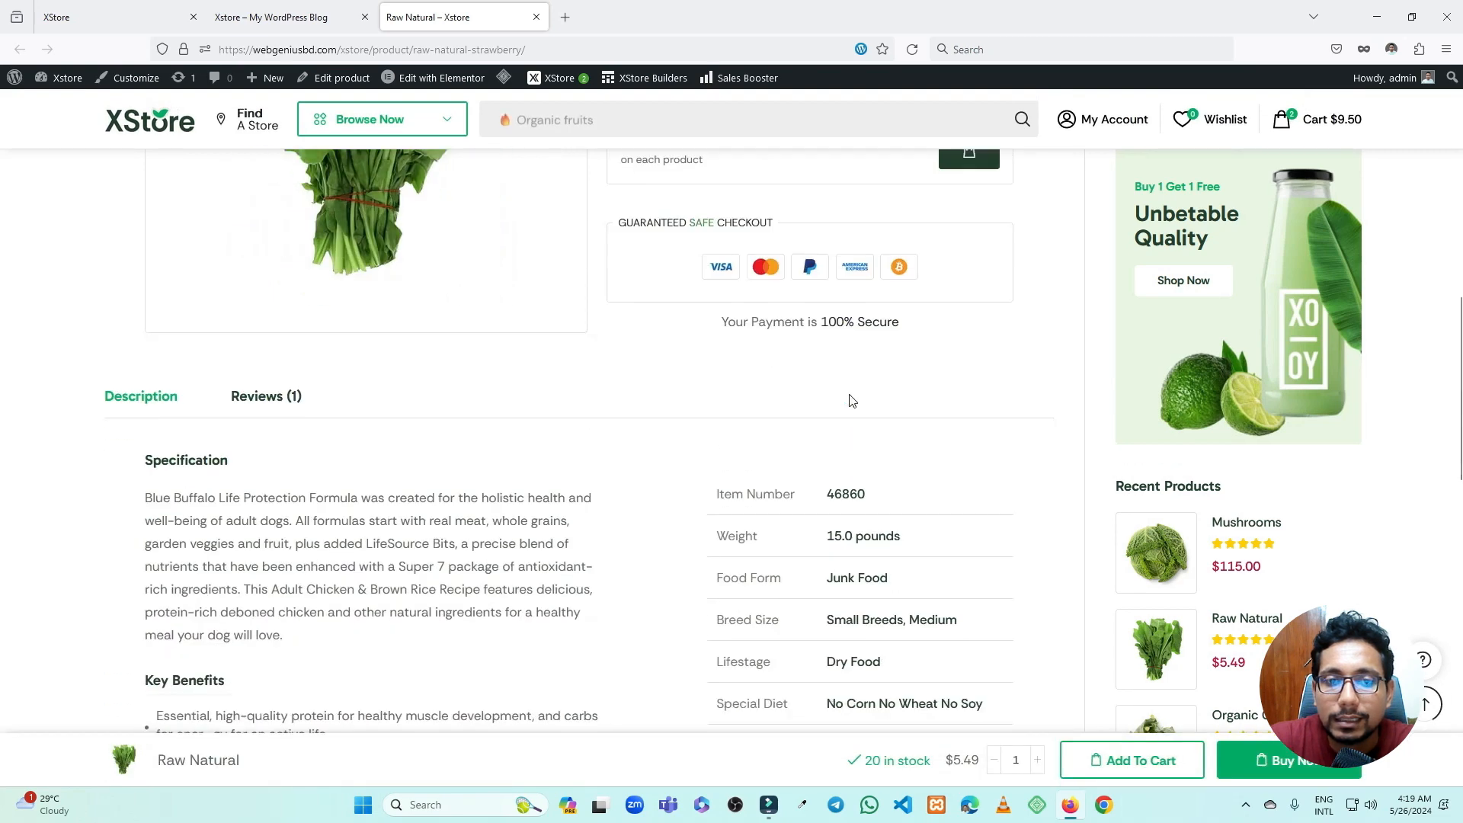
pyautogui.scroll(9, 846, 398)
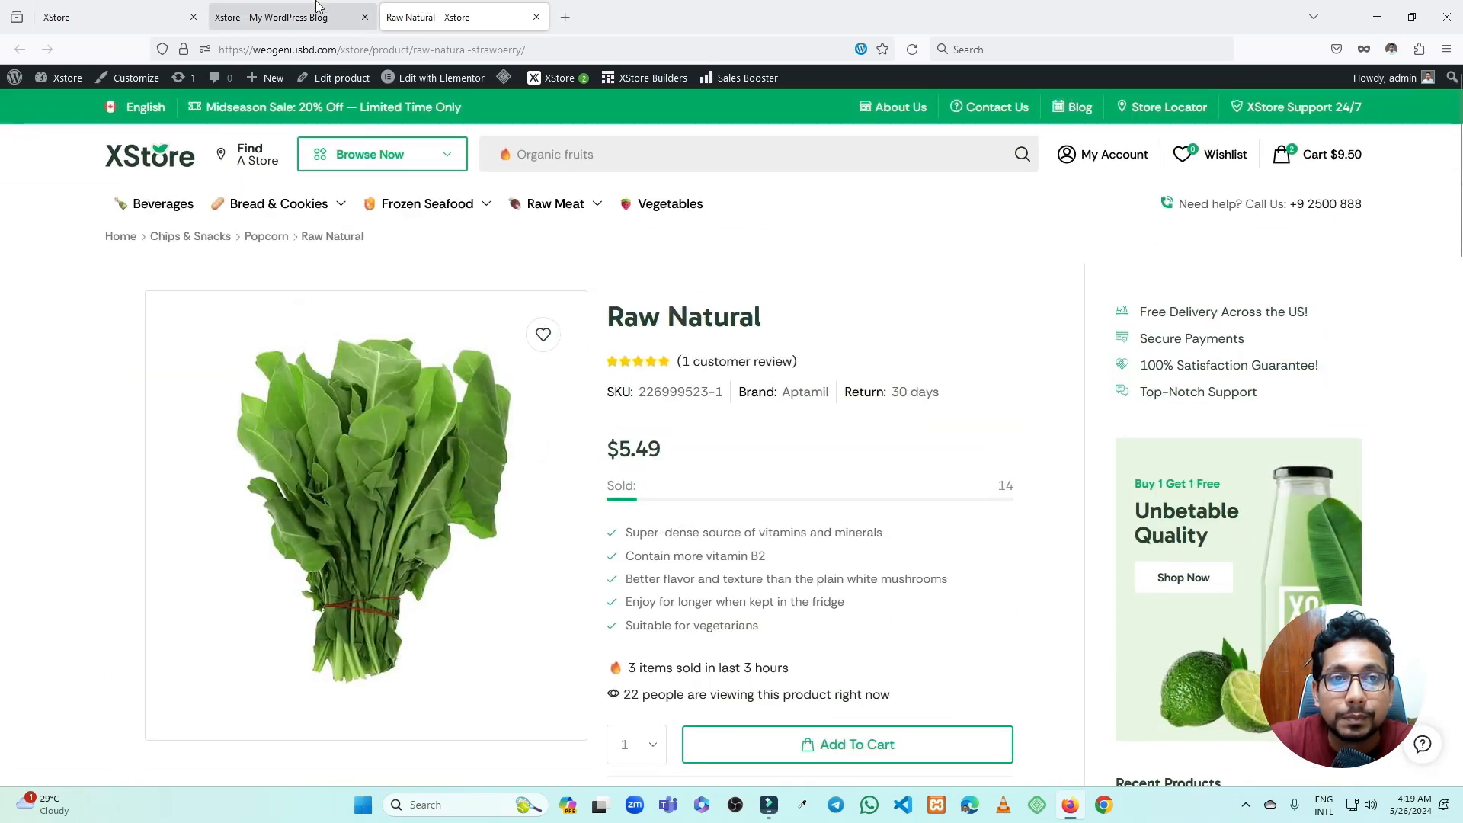
# - Close the Raw Natural product page and open XStore's Theme Options in a new tab from the Welcome page
pyautogui.click(289, 17)
pyautogui.click(458, 17)
pyautogui.click(536, 17)
pyautogui.click(114, 17)
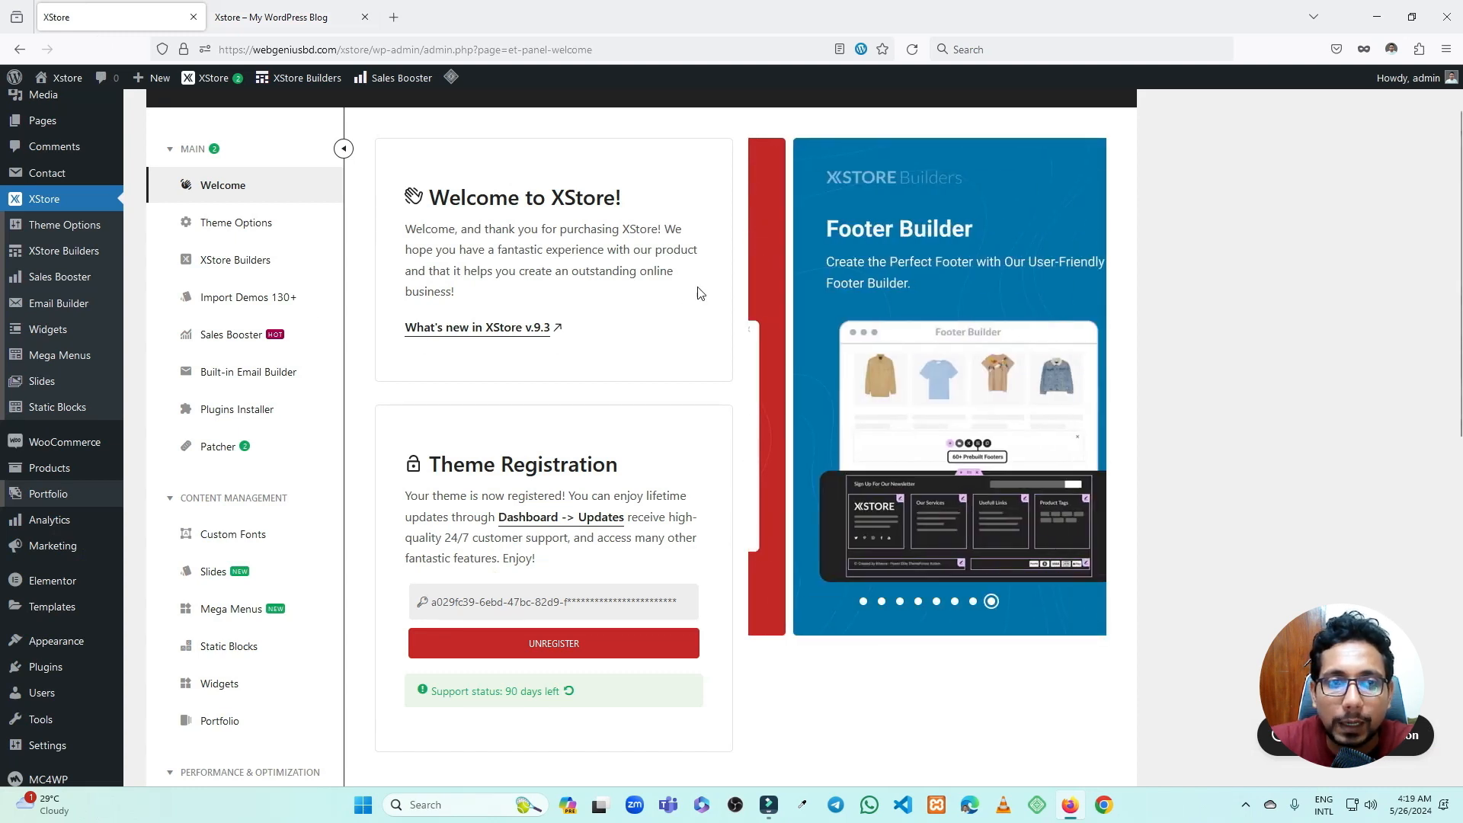
pyautogui.click(259, 221)
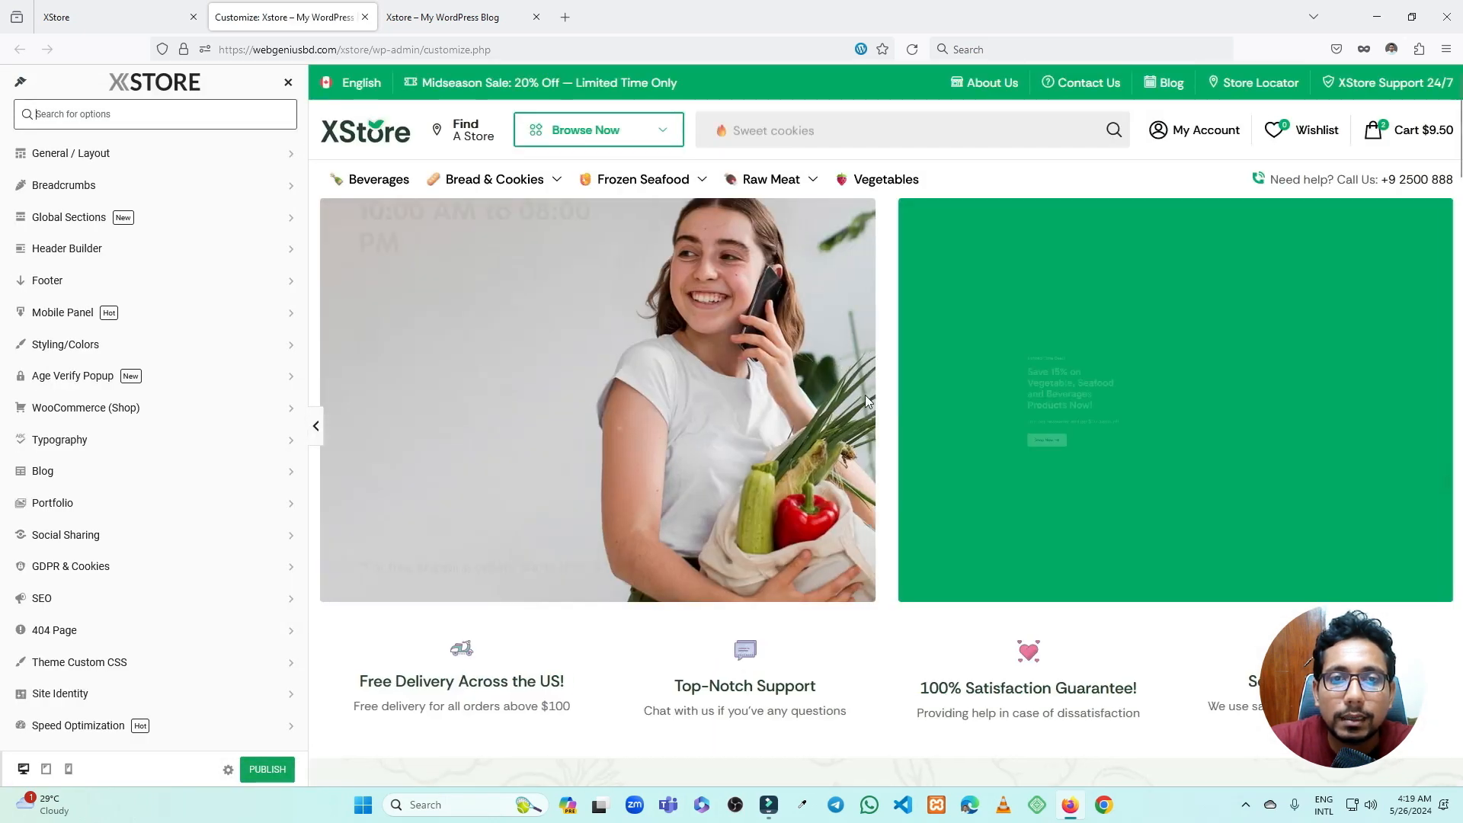
# - Review the General / Layout theme options, including the available Site Layout choices
pyautogui.scroll(-4, 738, 378)
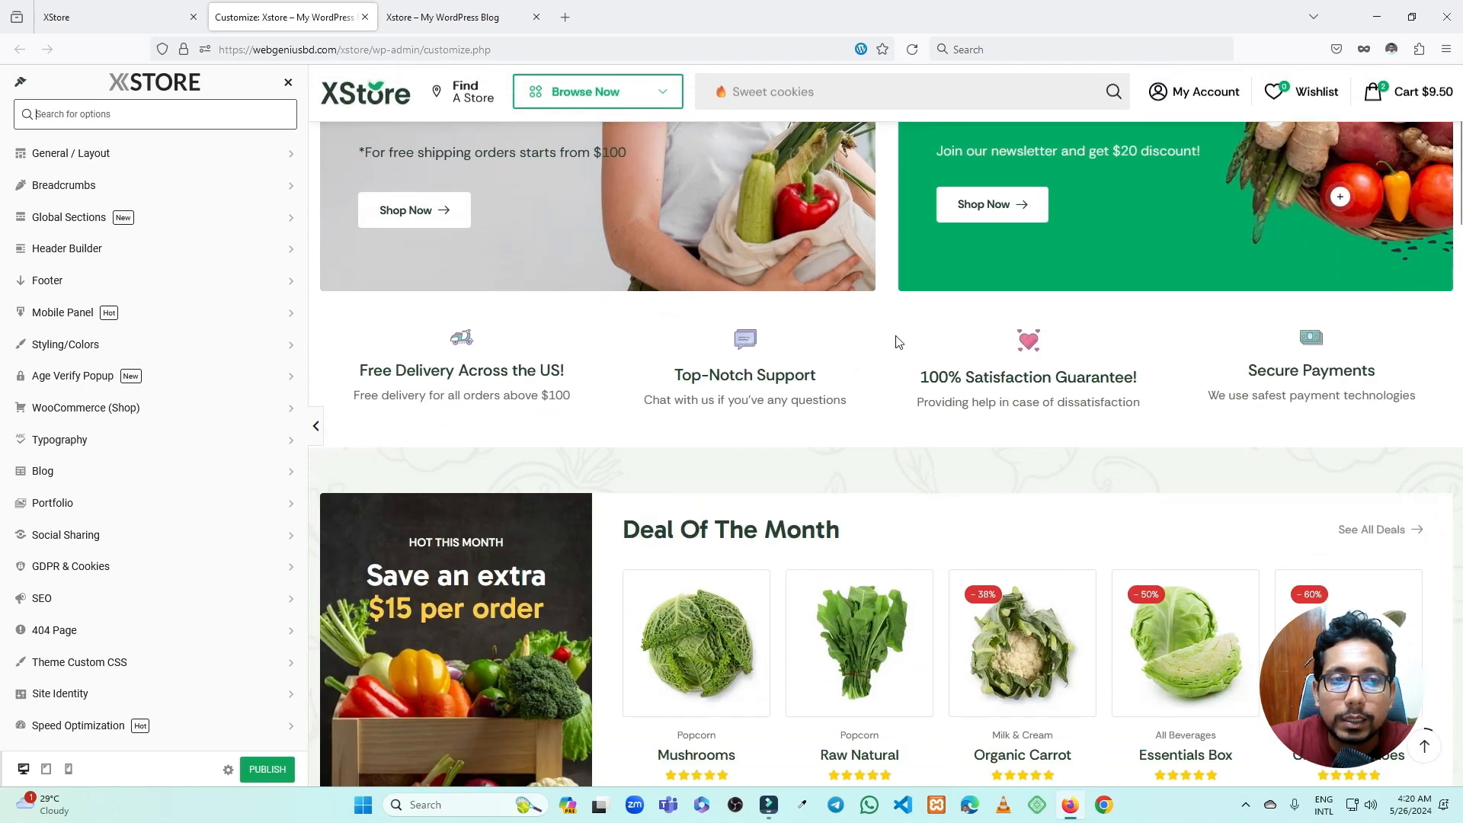
pyautogui.click(145, 156)
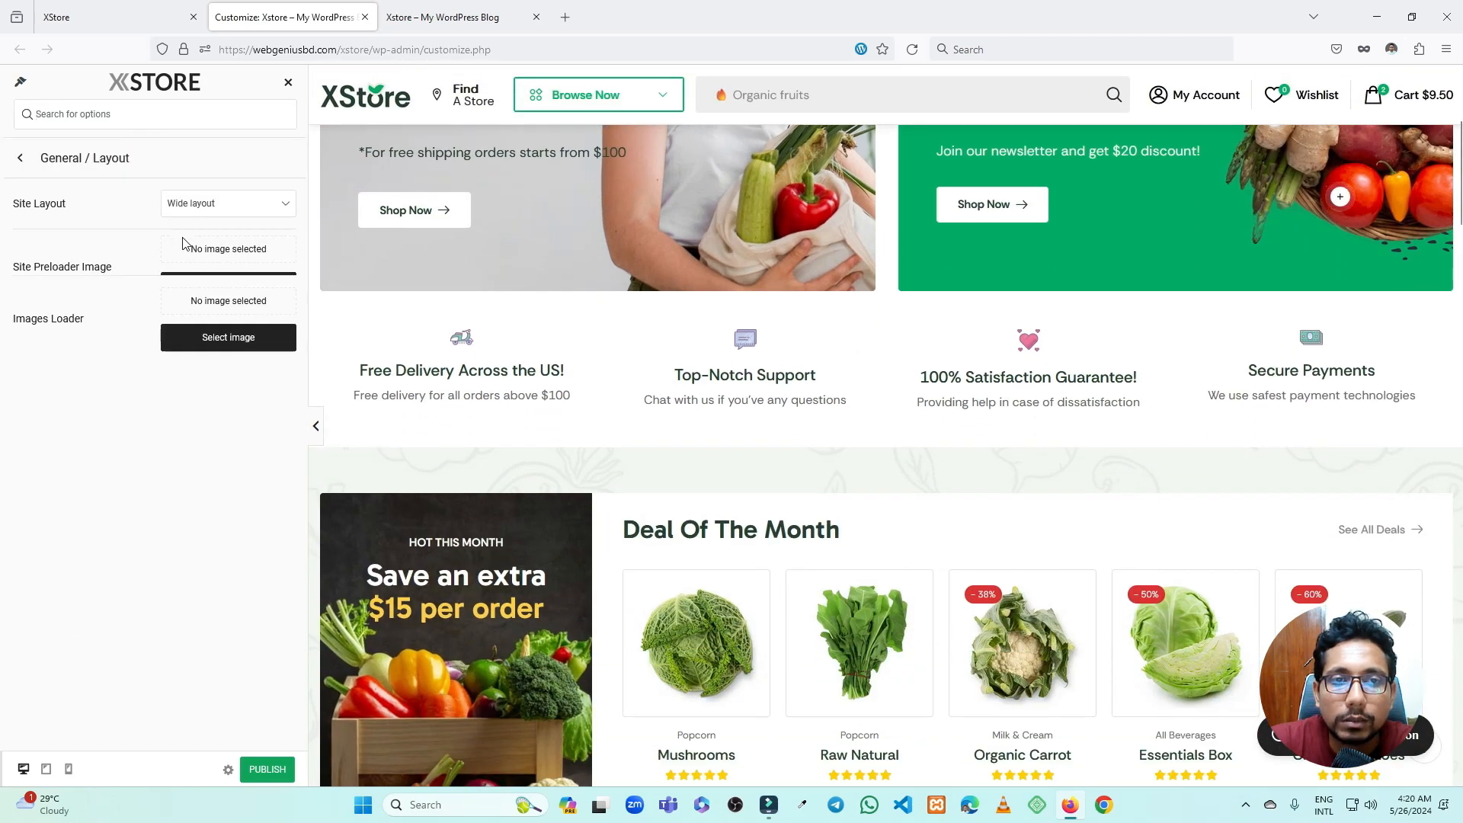
pyautogui.scroll(4, 738, 325)
pyautogui.click(205, 202)
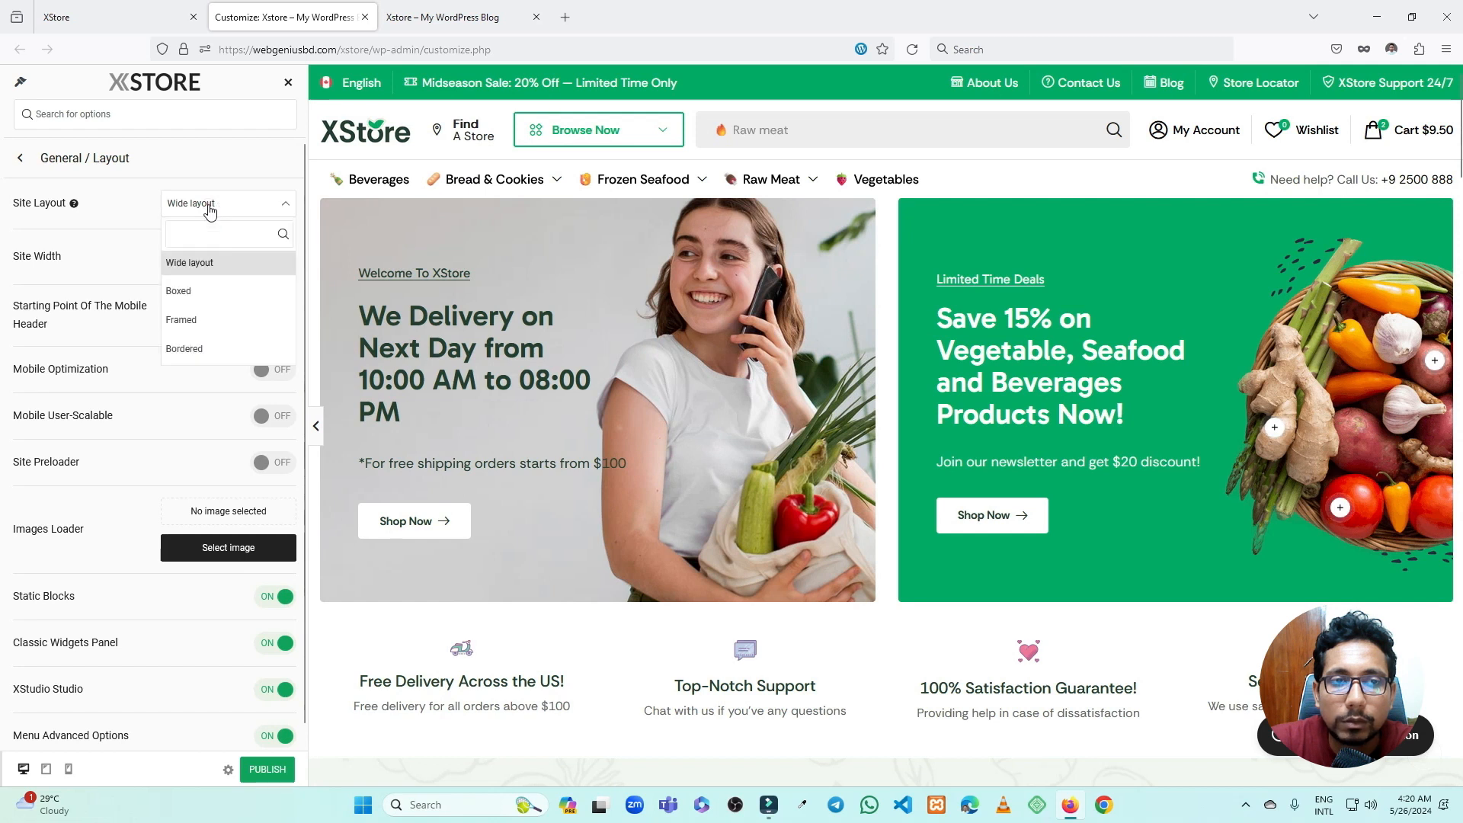
pyautogui.click(111, 236)
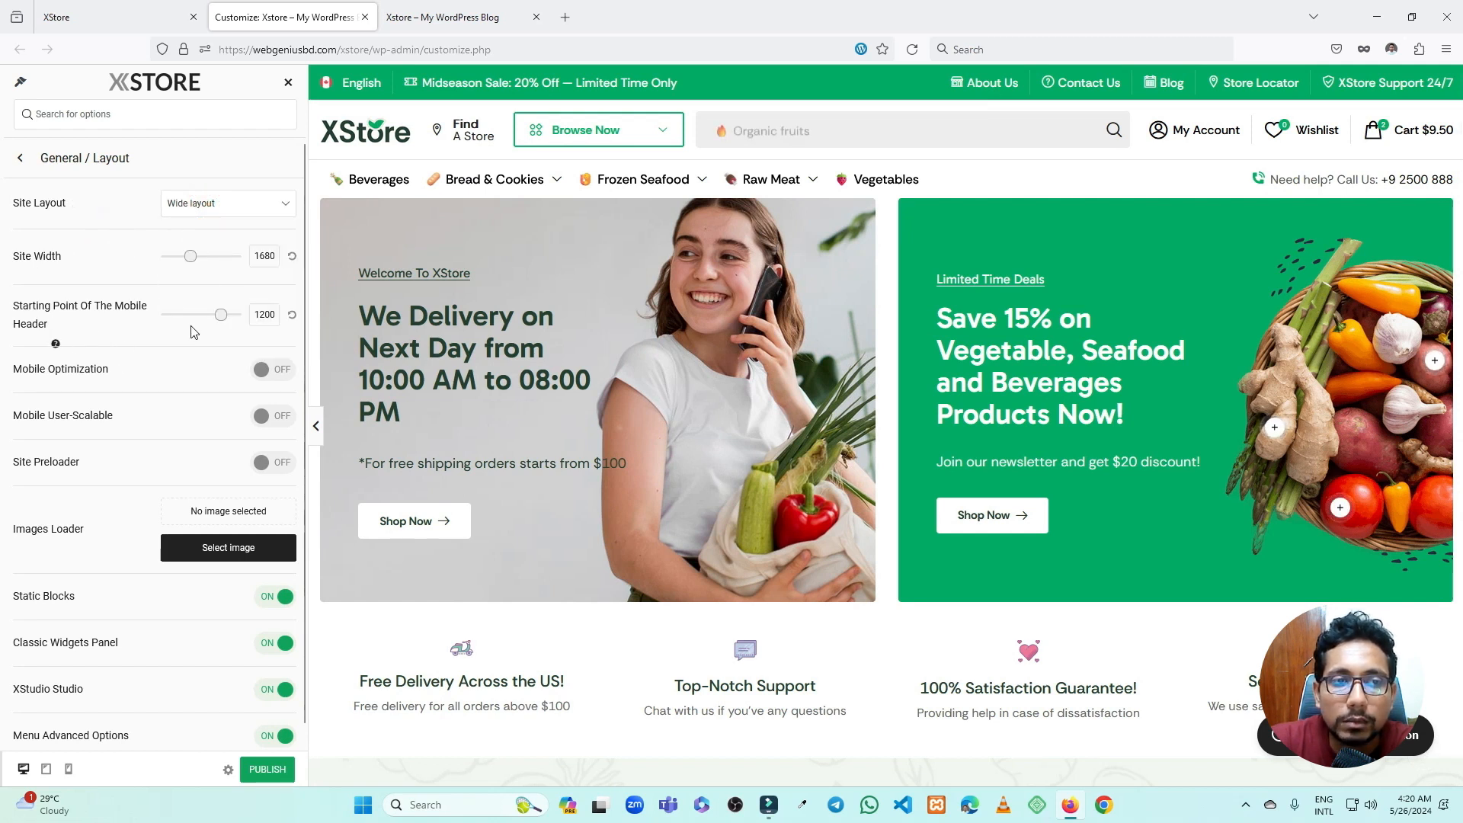
pyautogui.scroll(-1, 55, 339)
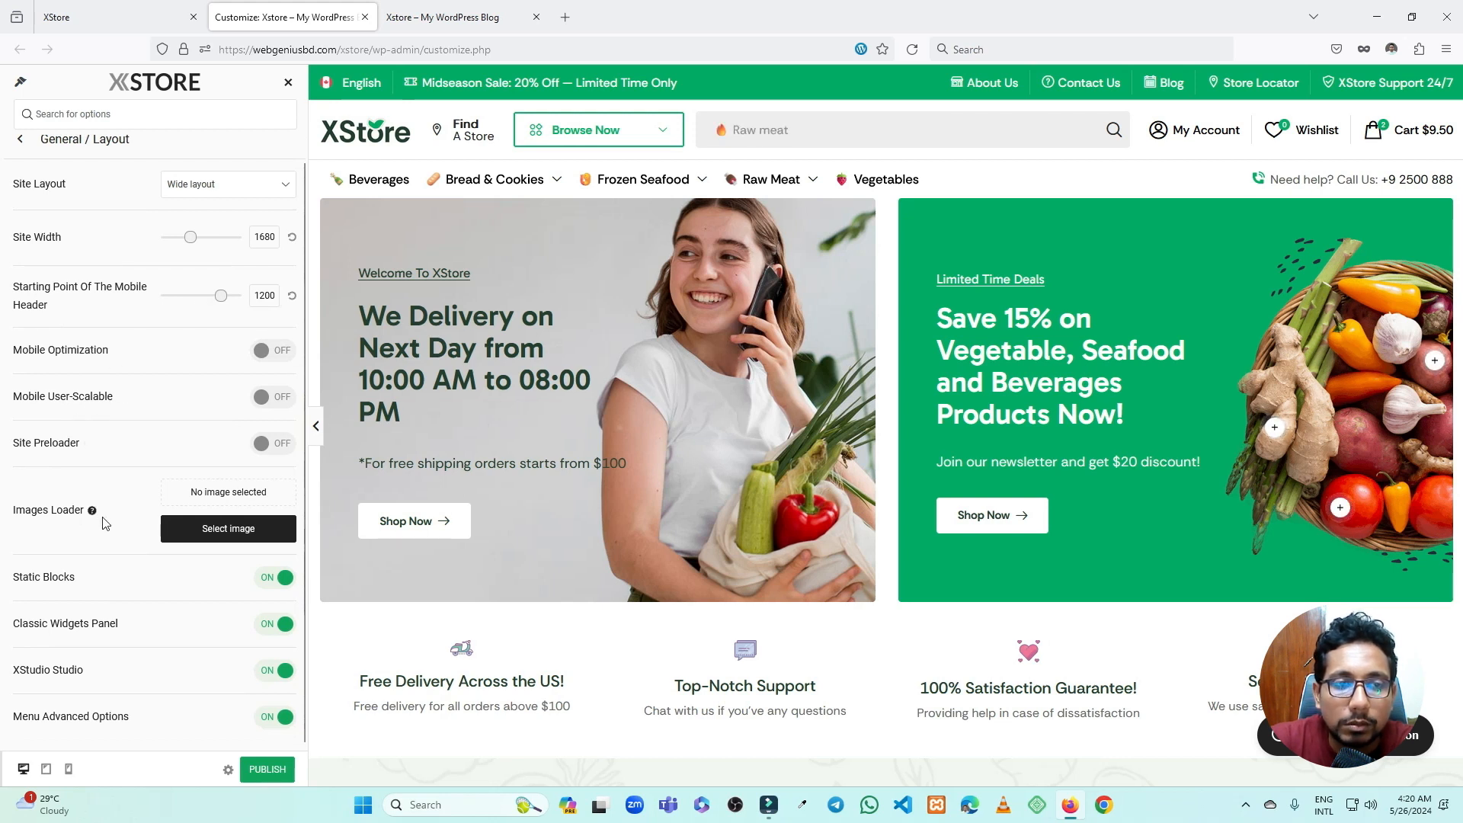
pyautogui.scroll(1, 129, 506)
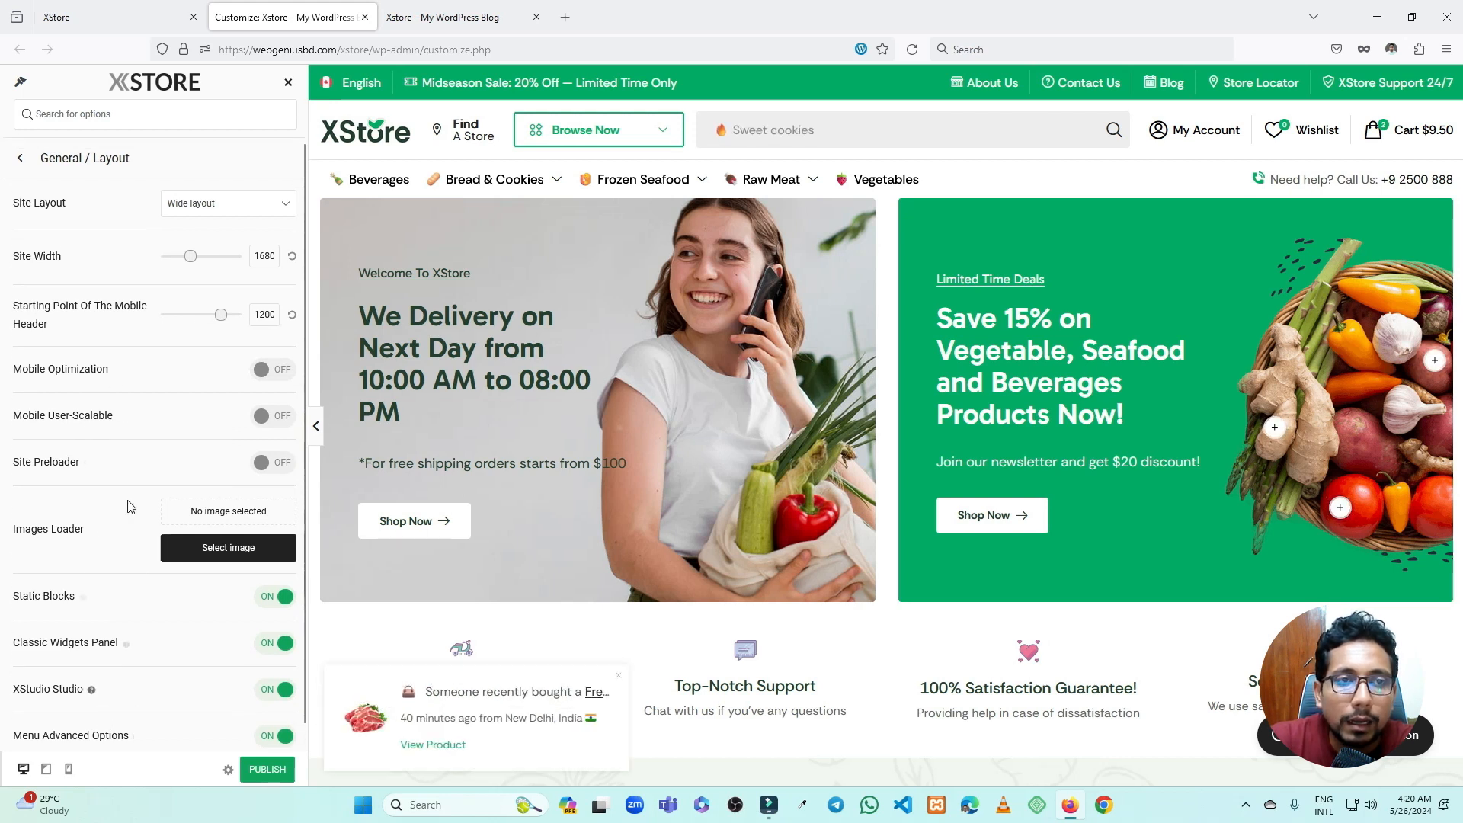
# - Look over the Breadcrumbs and Global Sections theme options
pyautogui.click(25, 158)
pyautogui.click(84, 194)
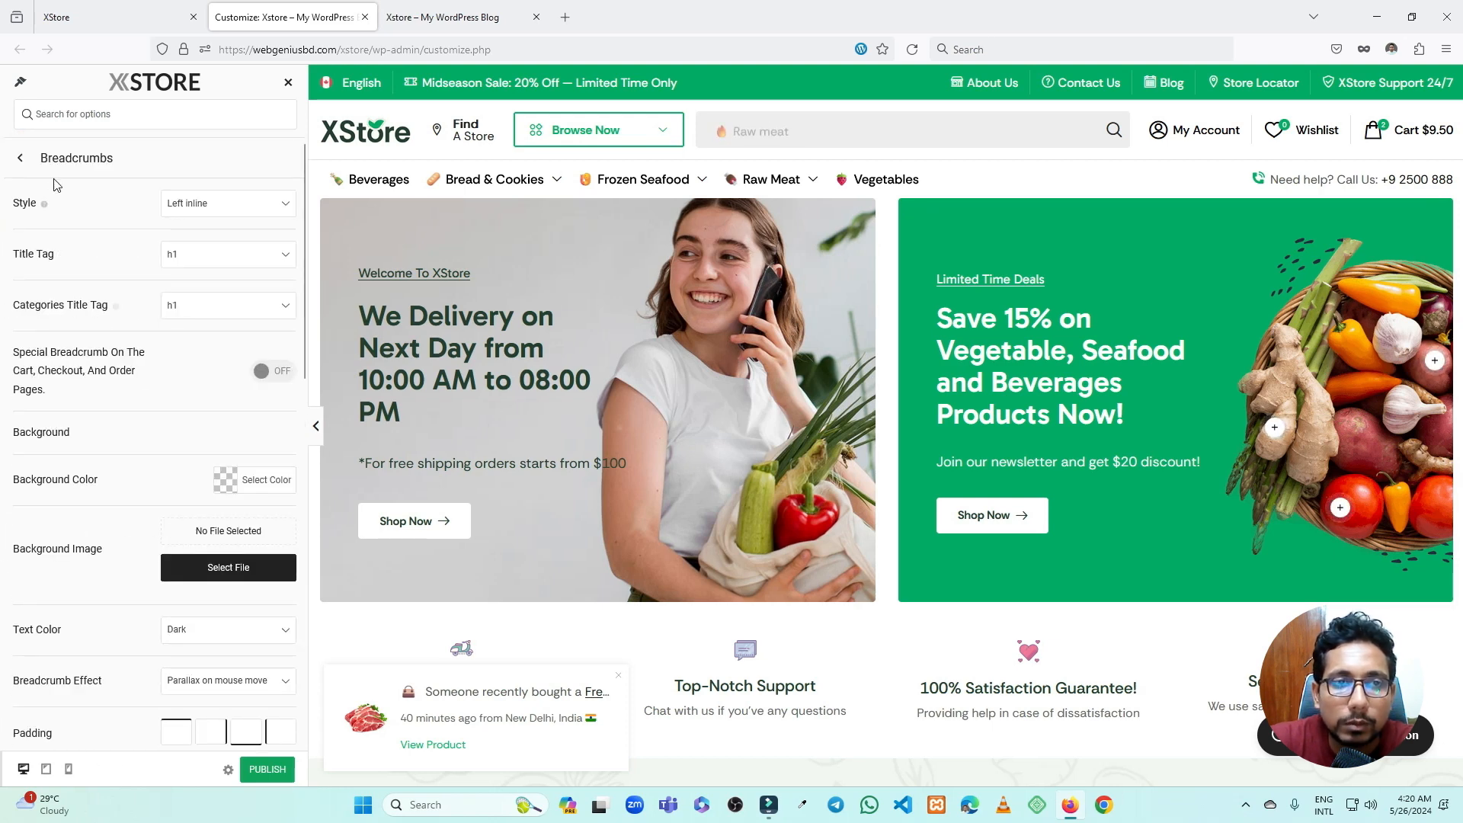
pyautogui.click(25, 162)
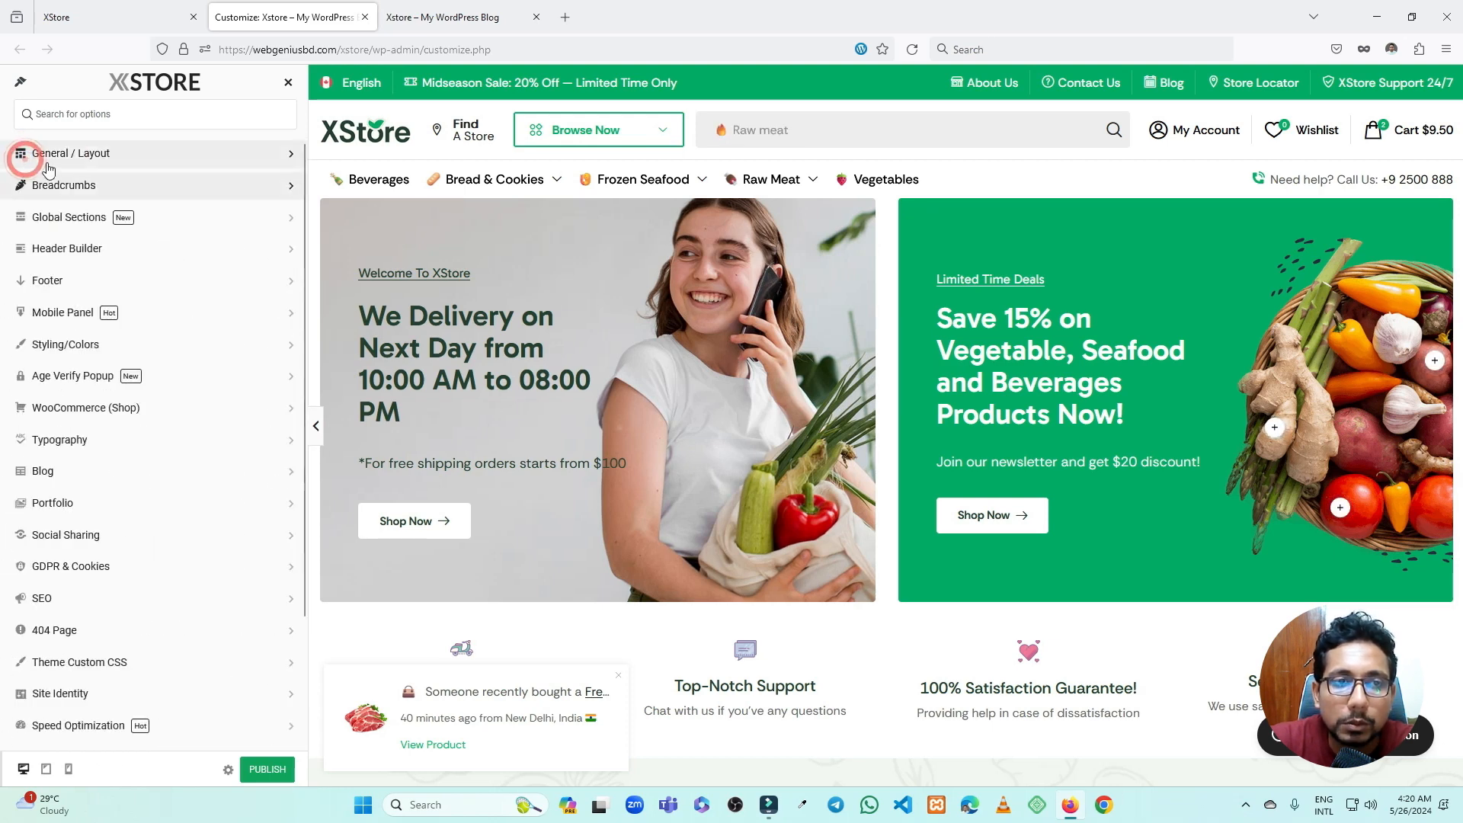
pyautogui.click(85, 221)
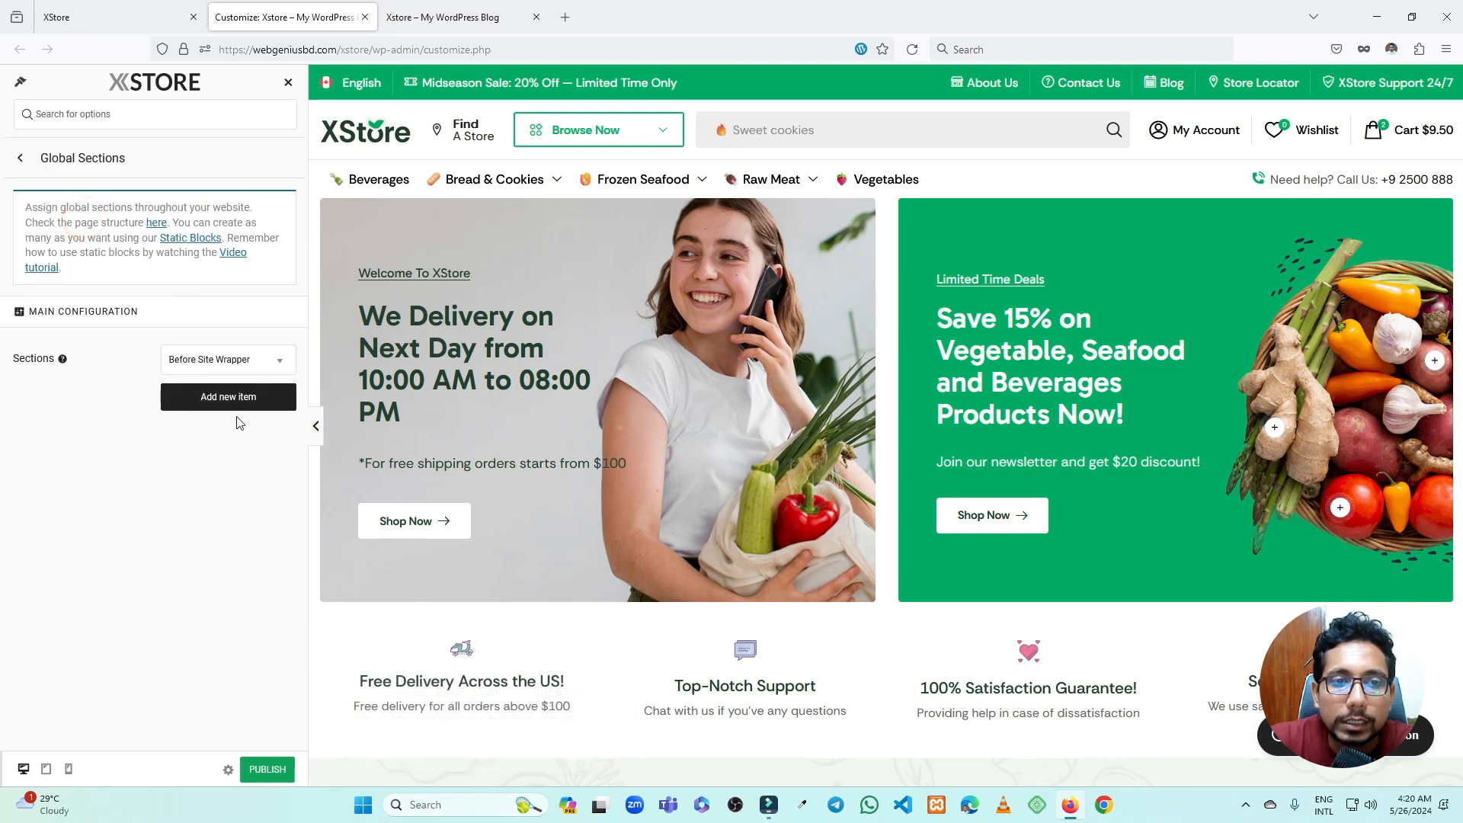
# - Enable the Customizer Header Builder, confirm leaving the page, and reopen the Header Builder options after the reload
pyautogui.click(25, 162)
pyautogui.click(77, 252)
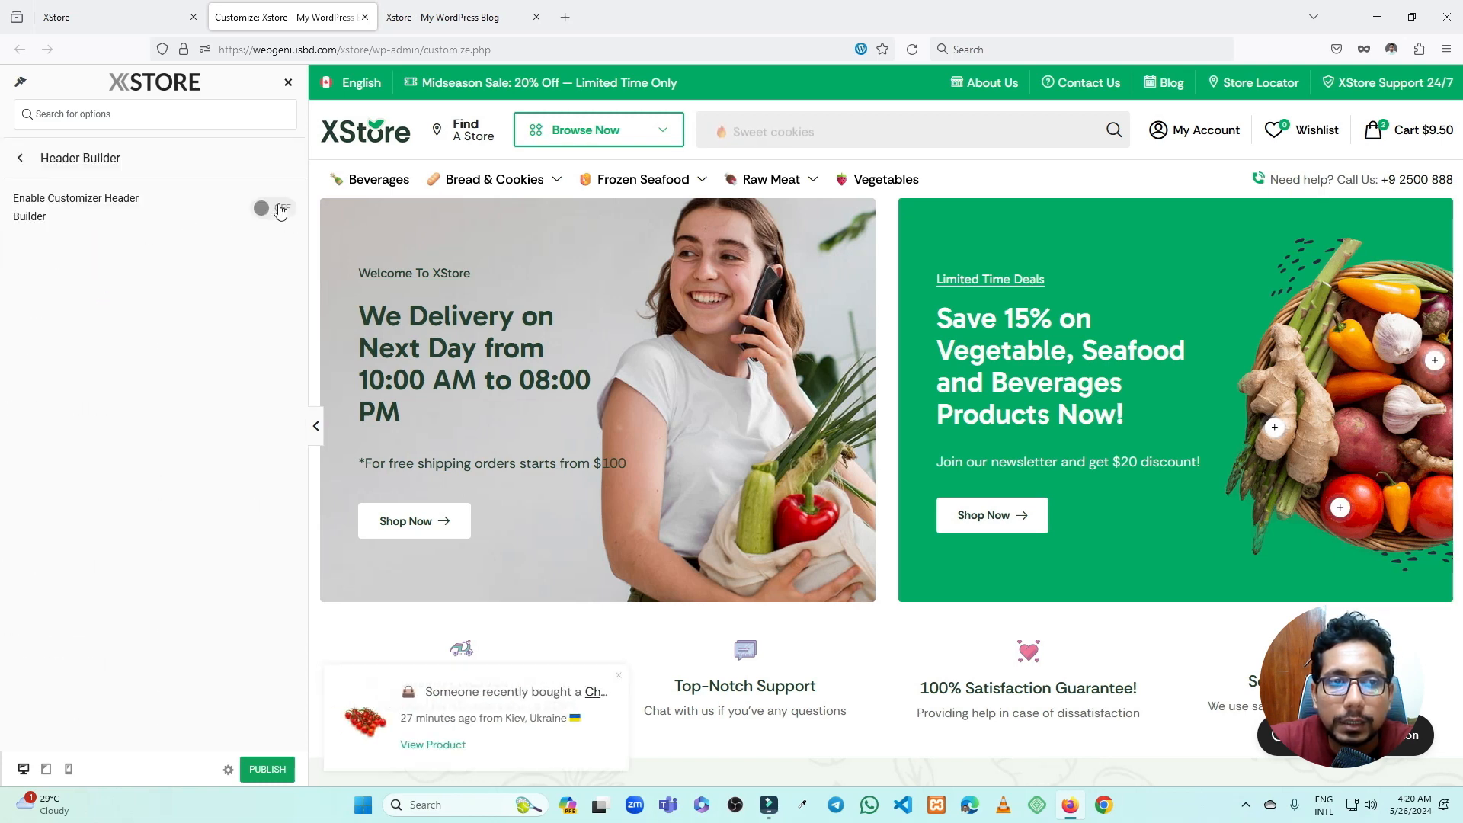
pyautogui.click(283, 208)
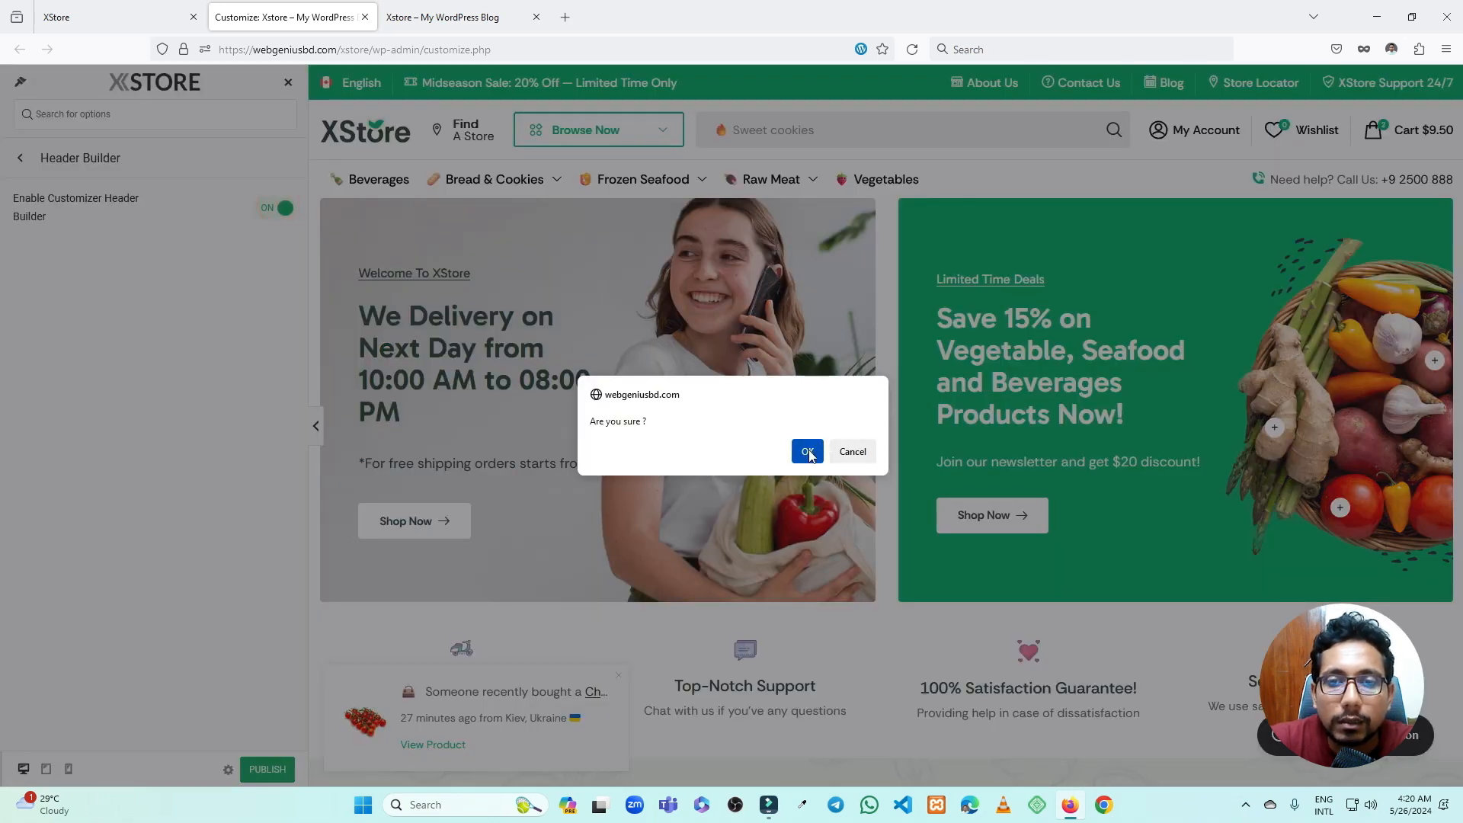
pyautogui.click(807, 453)
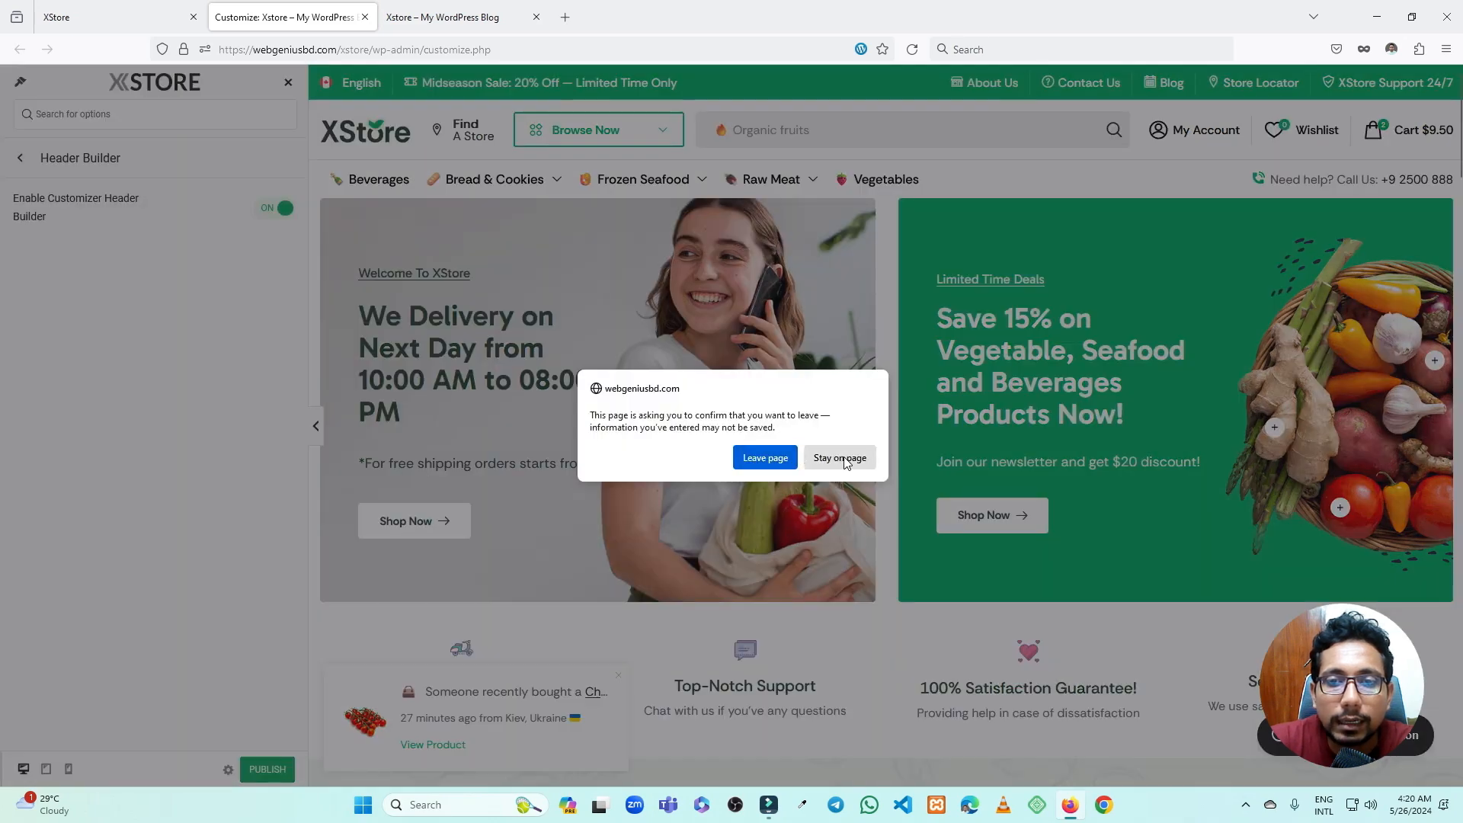
pyautogui.click(791, 458)
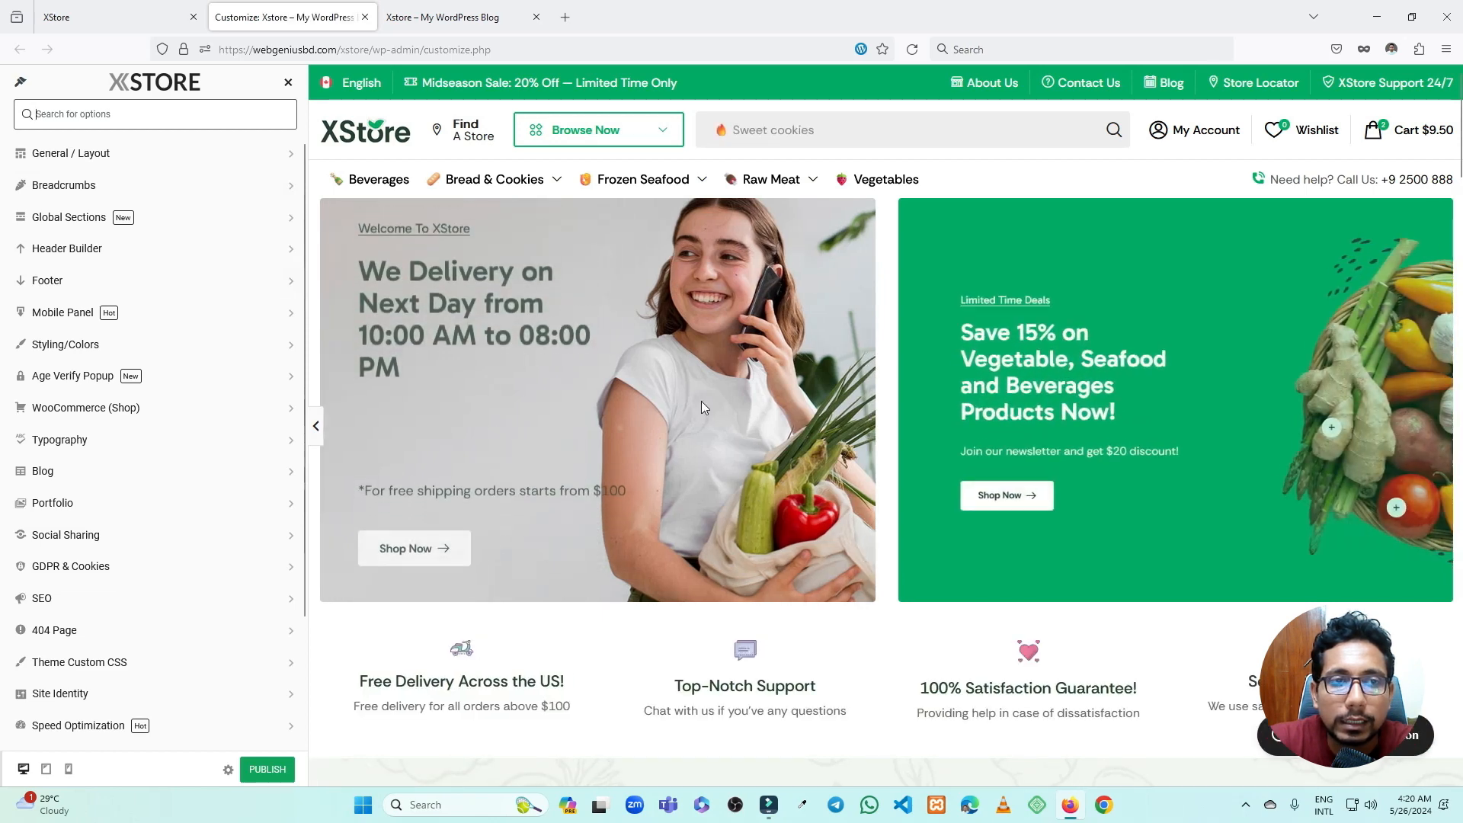
pyautogui.click(114, 250)
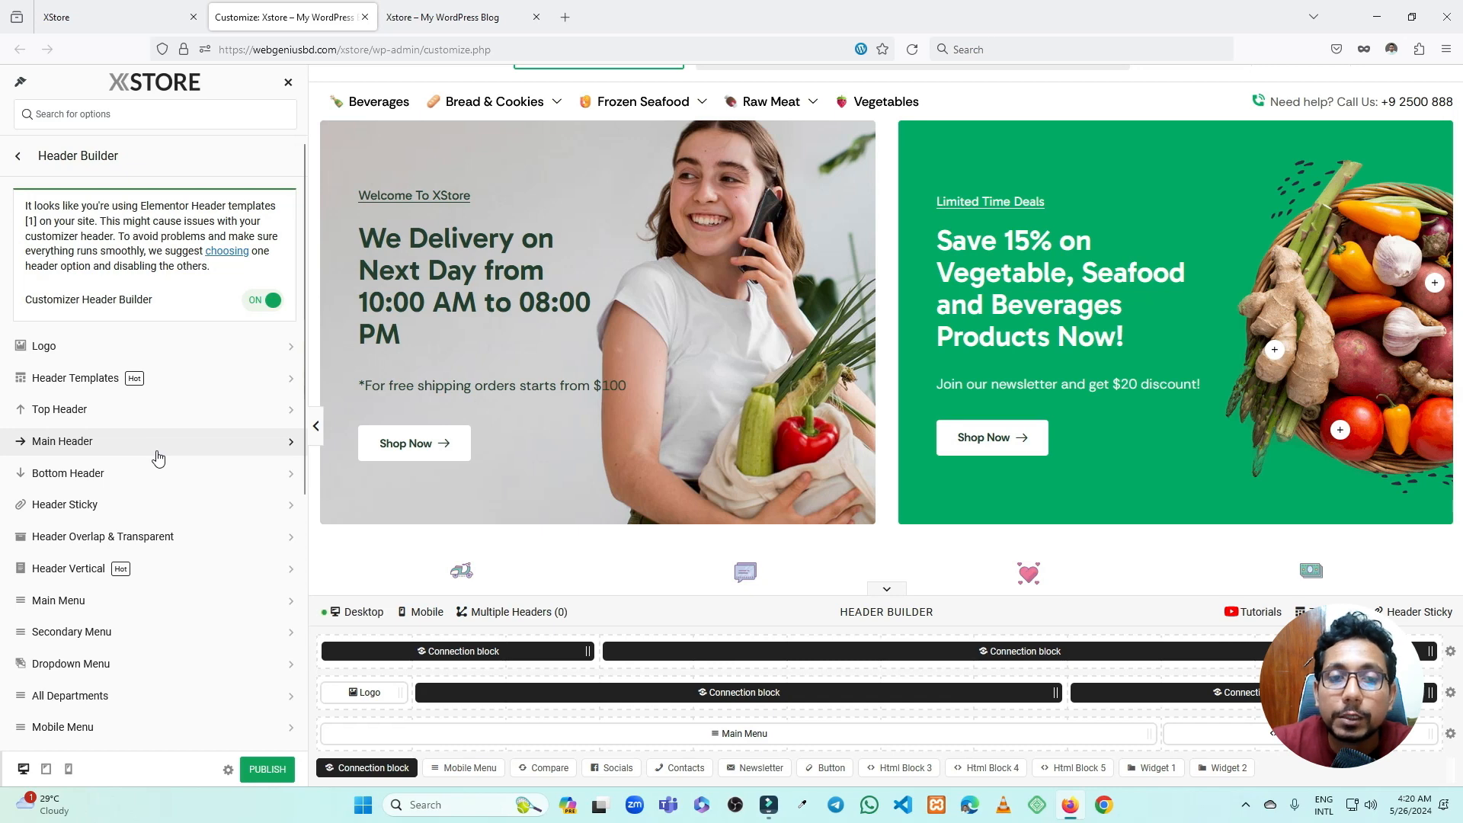
# - Open the XStore Builders panel in a new tab and review the listed builders, from Header Builder to Error-404 Builder
pyautogui.click(116, 6)
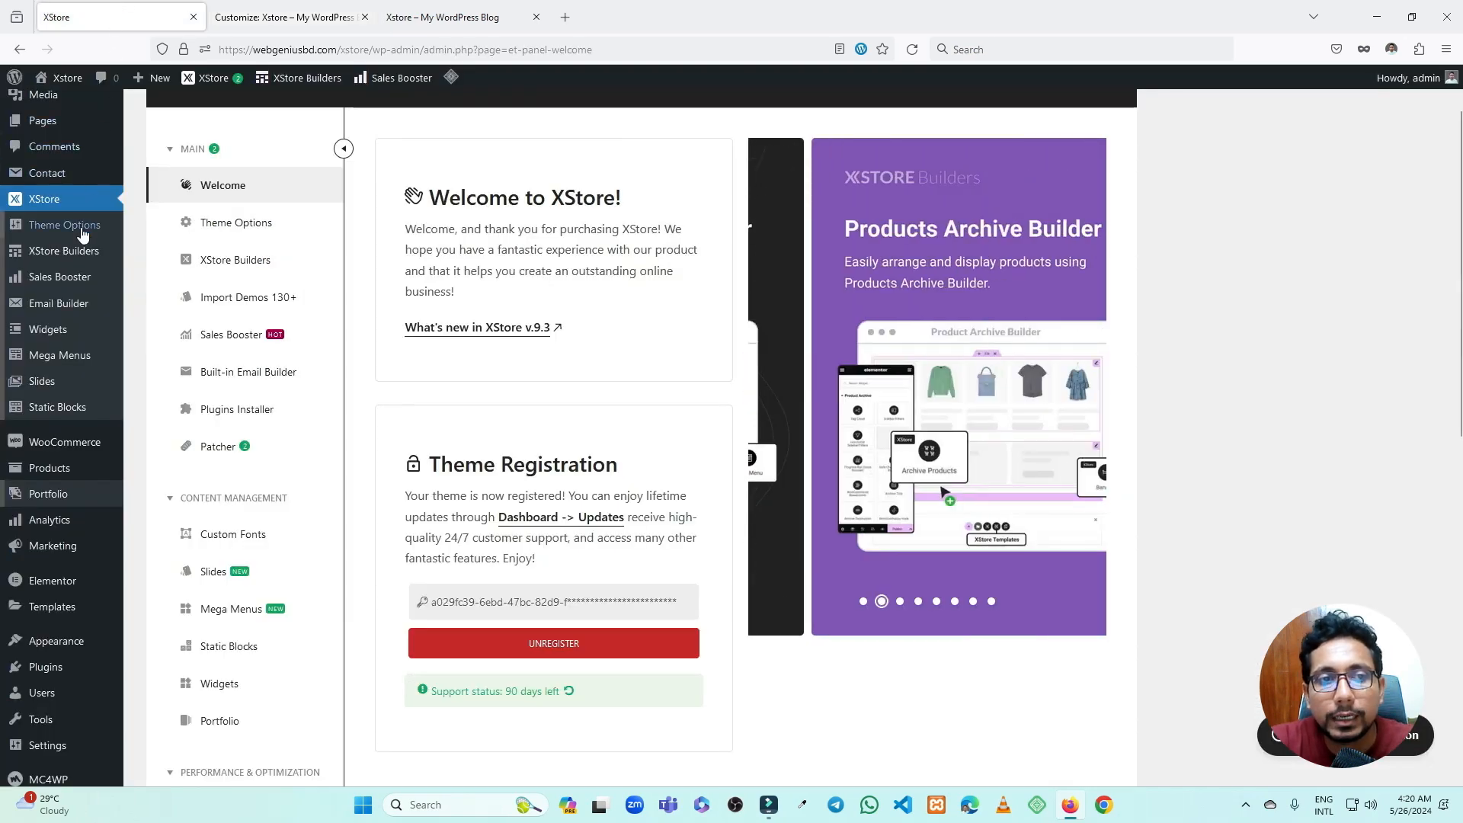
pyautogui.moveTo(80, 262)
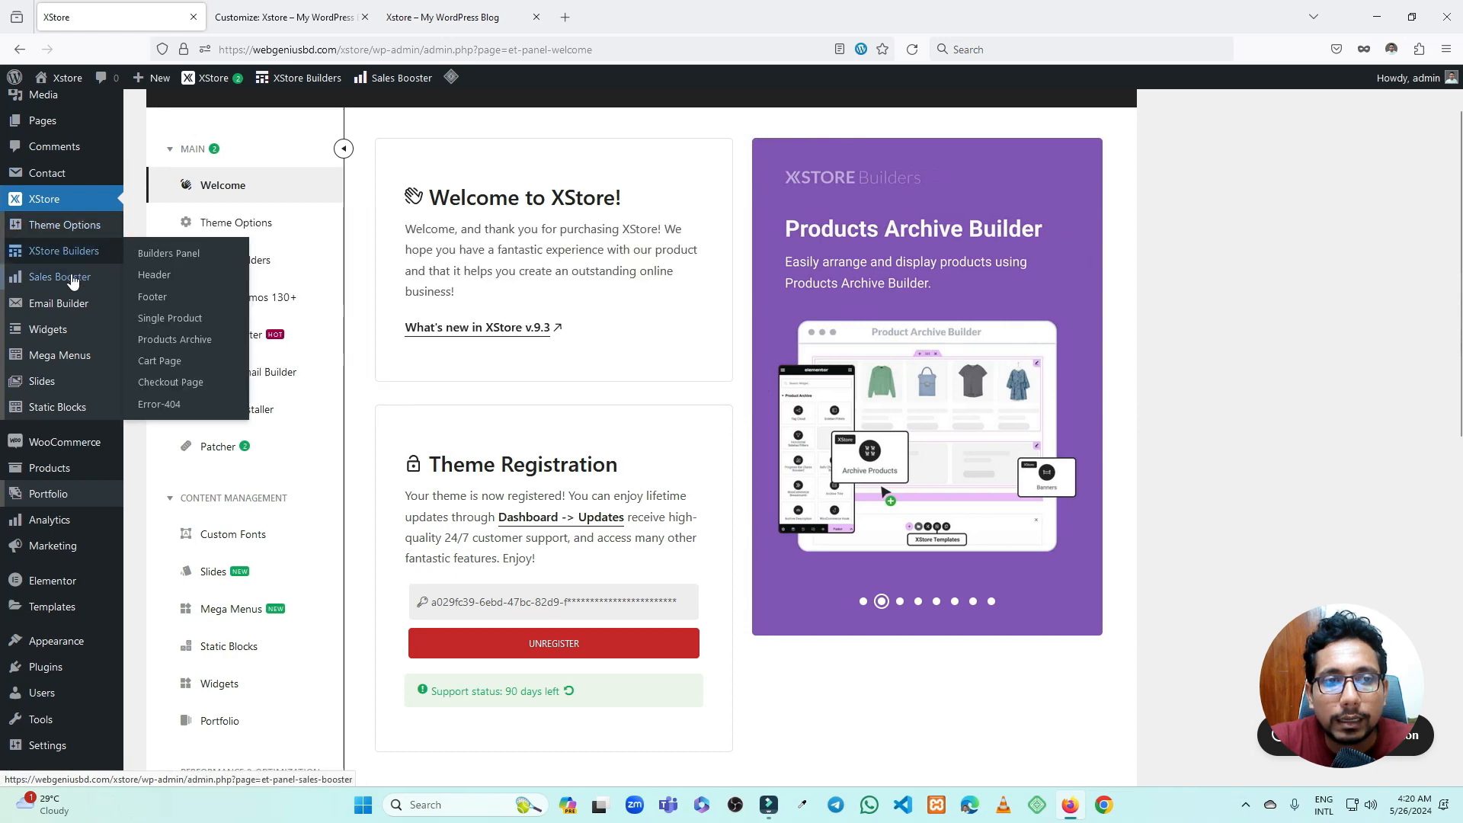
pyautogui.click(167, 277)
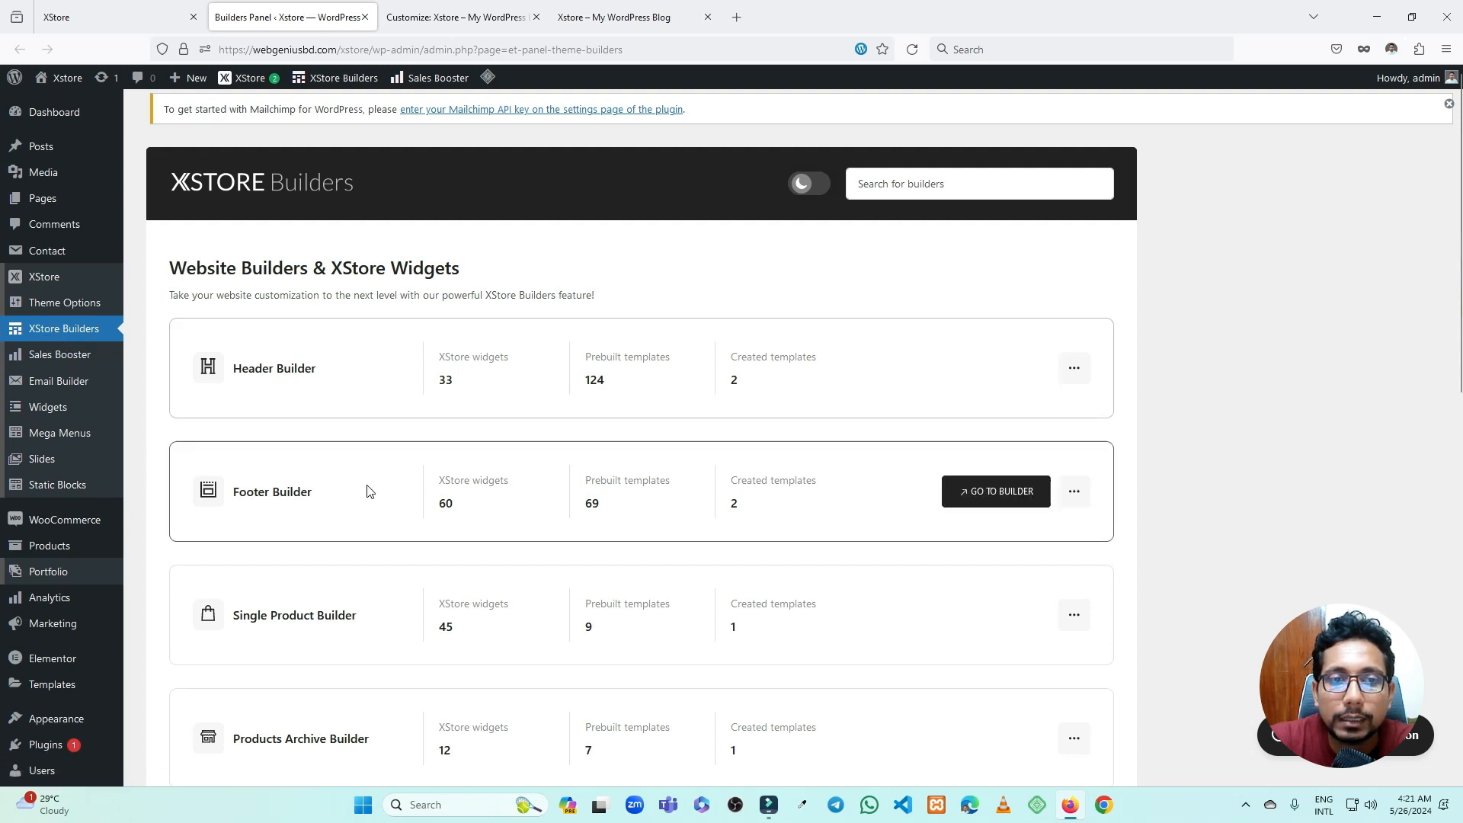
pyautogui.scroll(-4, 313, 368)
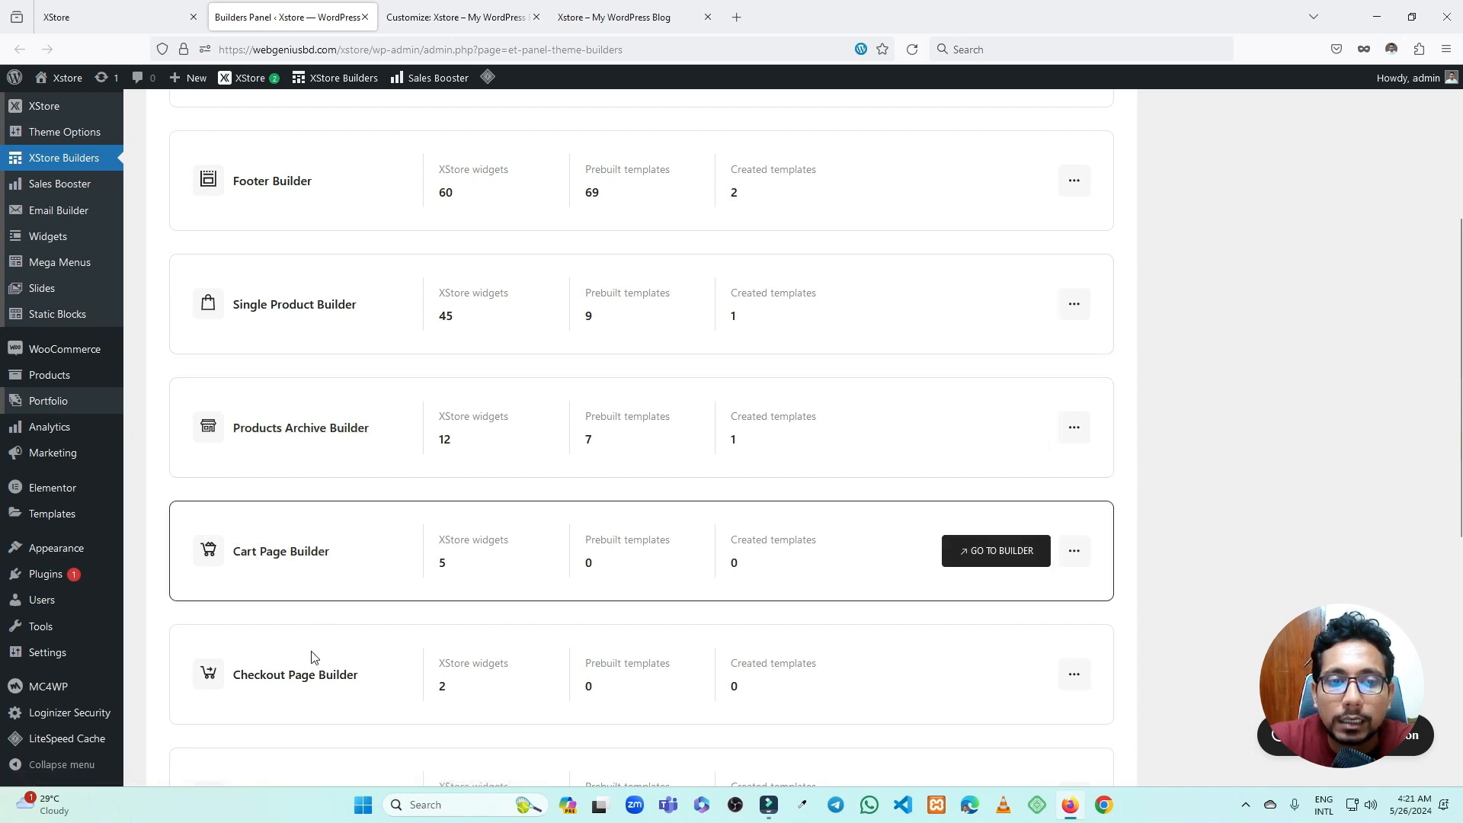
pyautogui.scroll(-2, 354, 663)
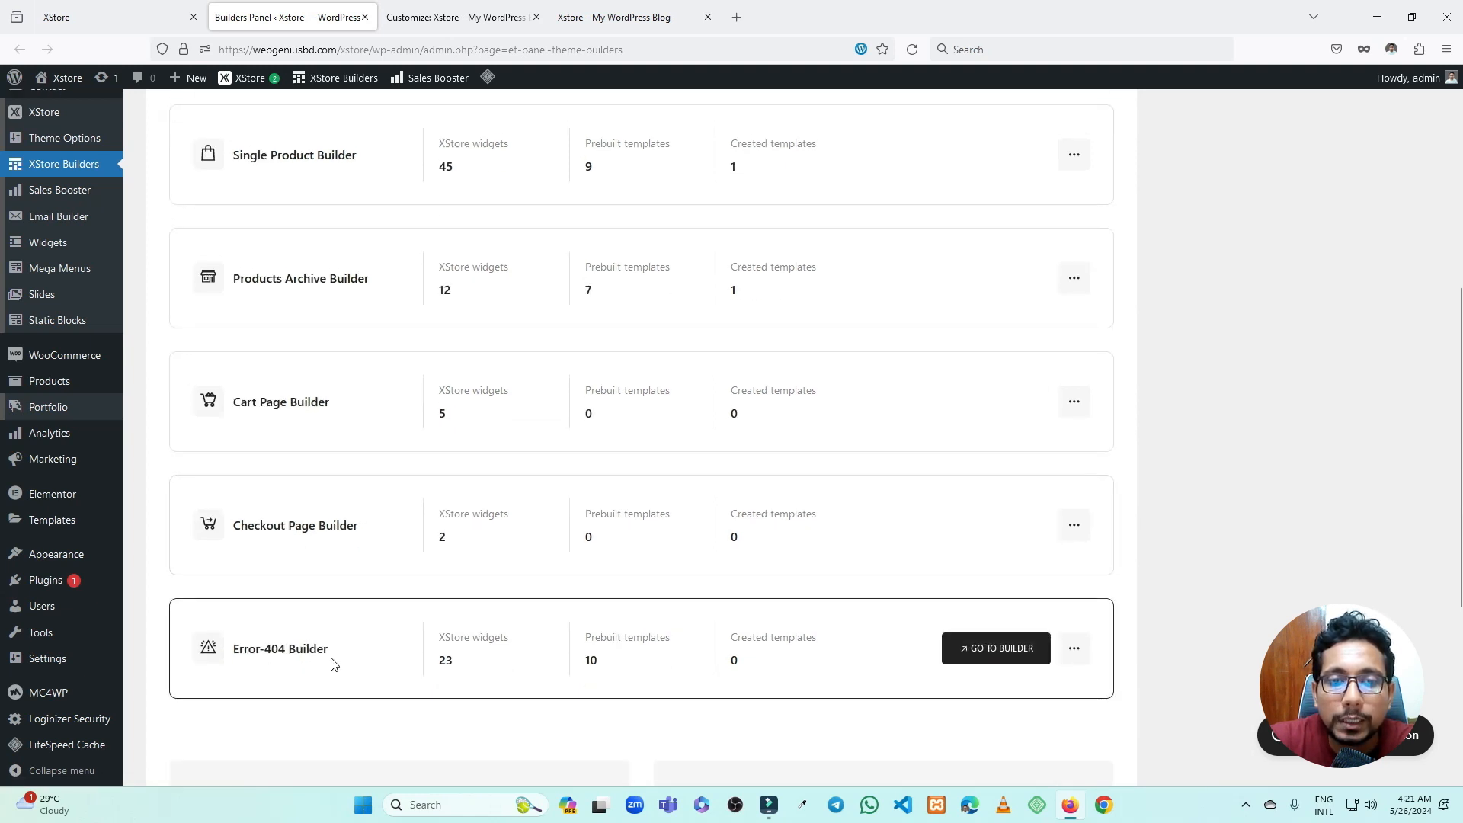
pyautogui.scroll(5, 331, 664)
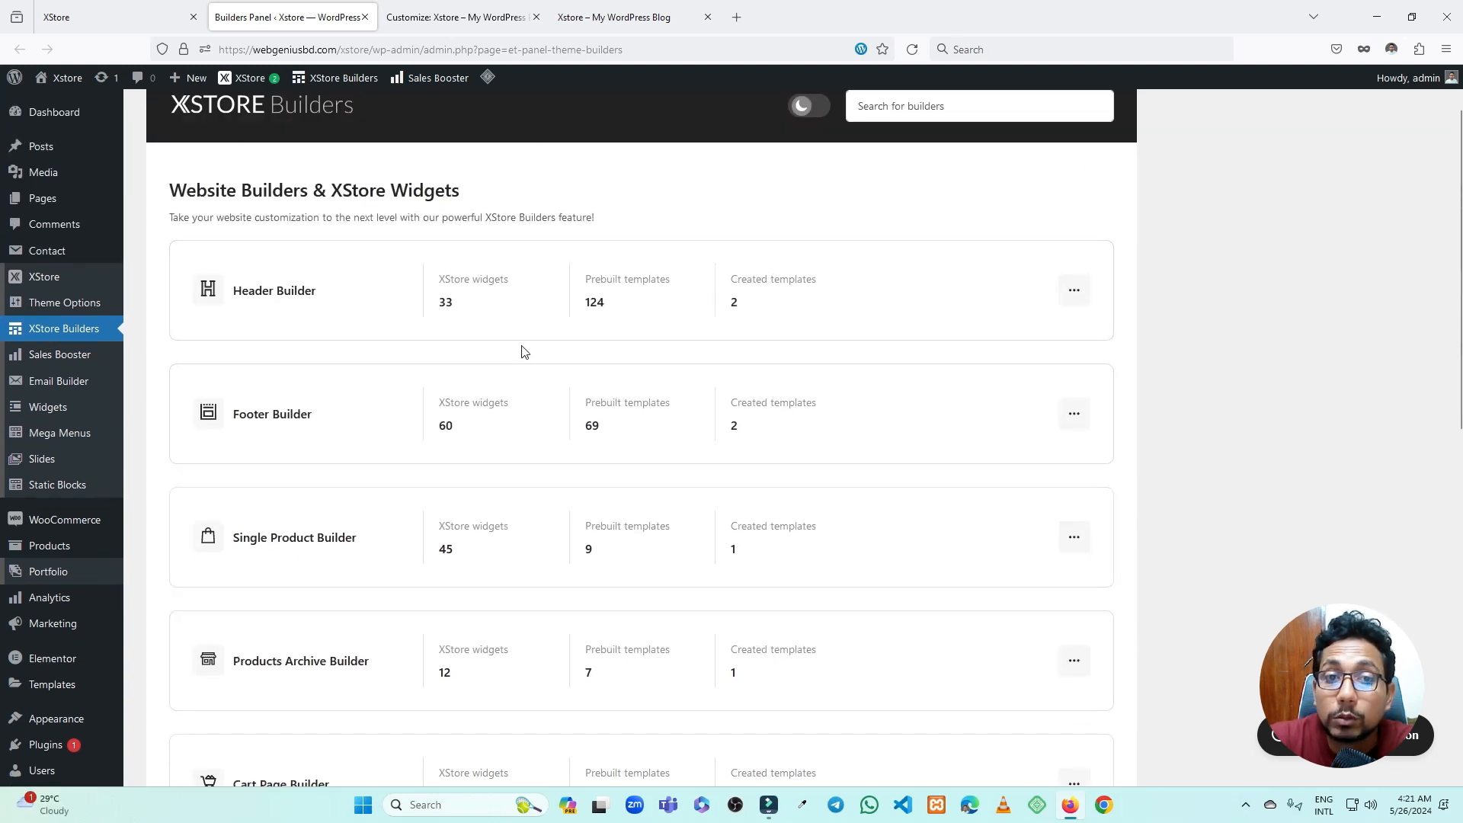
# - Return to the customizer's Header Builder and examine the Secondary menu settings within the top row's first connection block
pyautogui.click(421, 10)
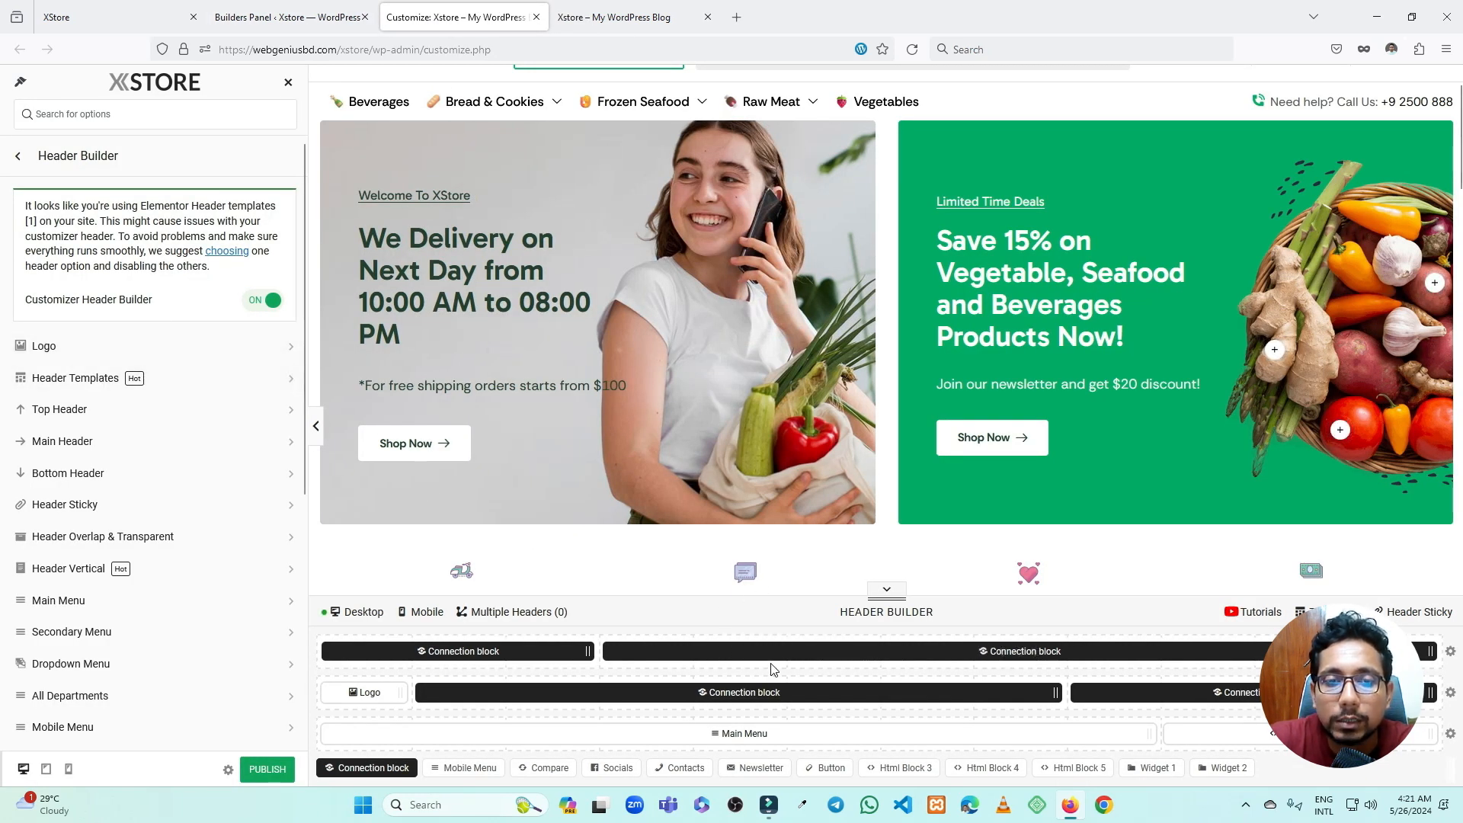
pyautogui.scroll(2, 586, 227)
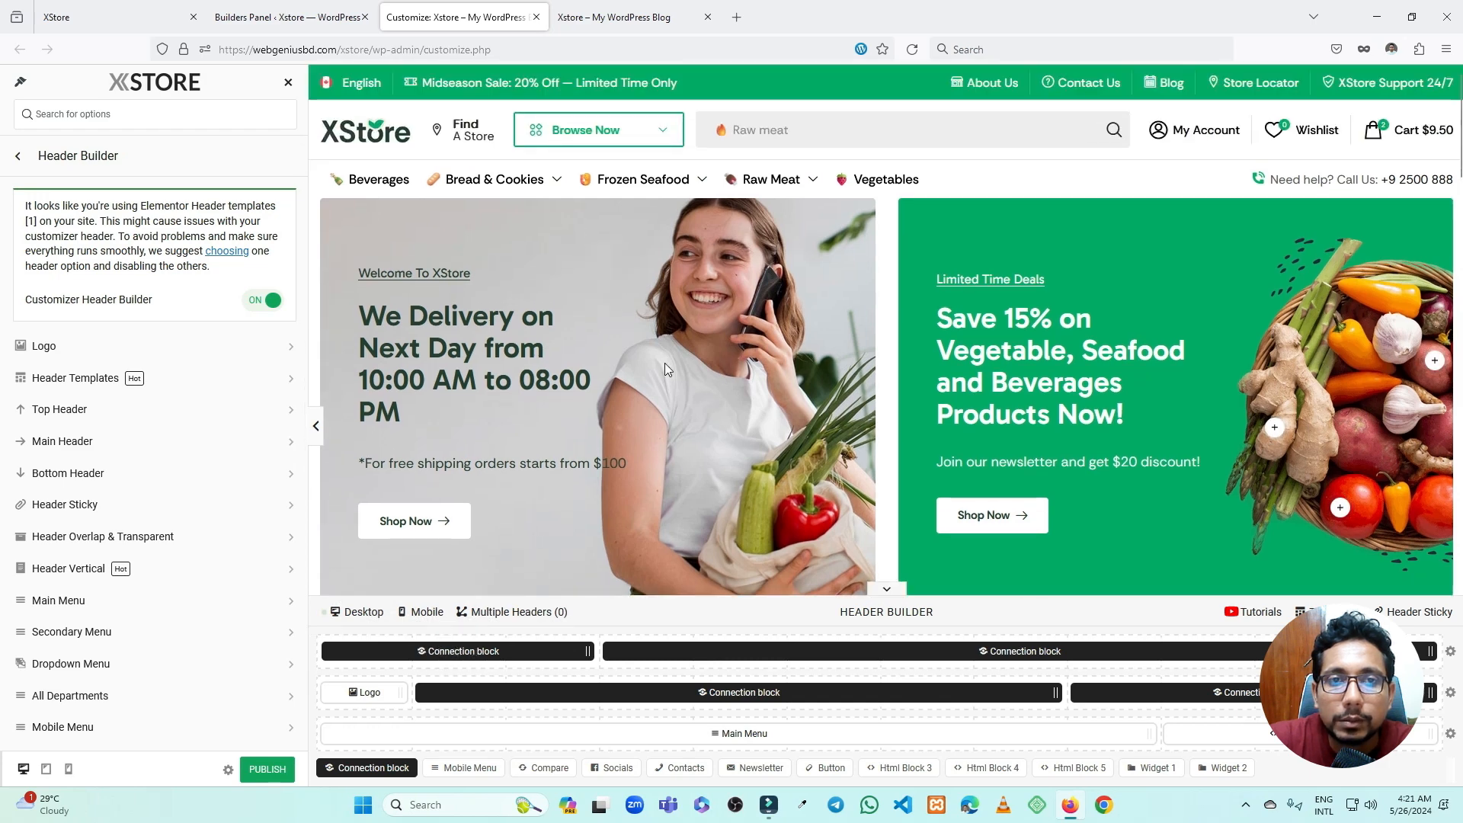
pyautogui.moveTo(457, 653)
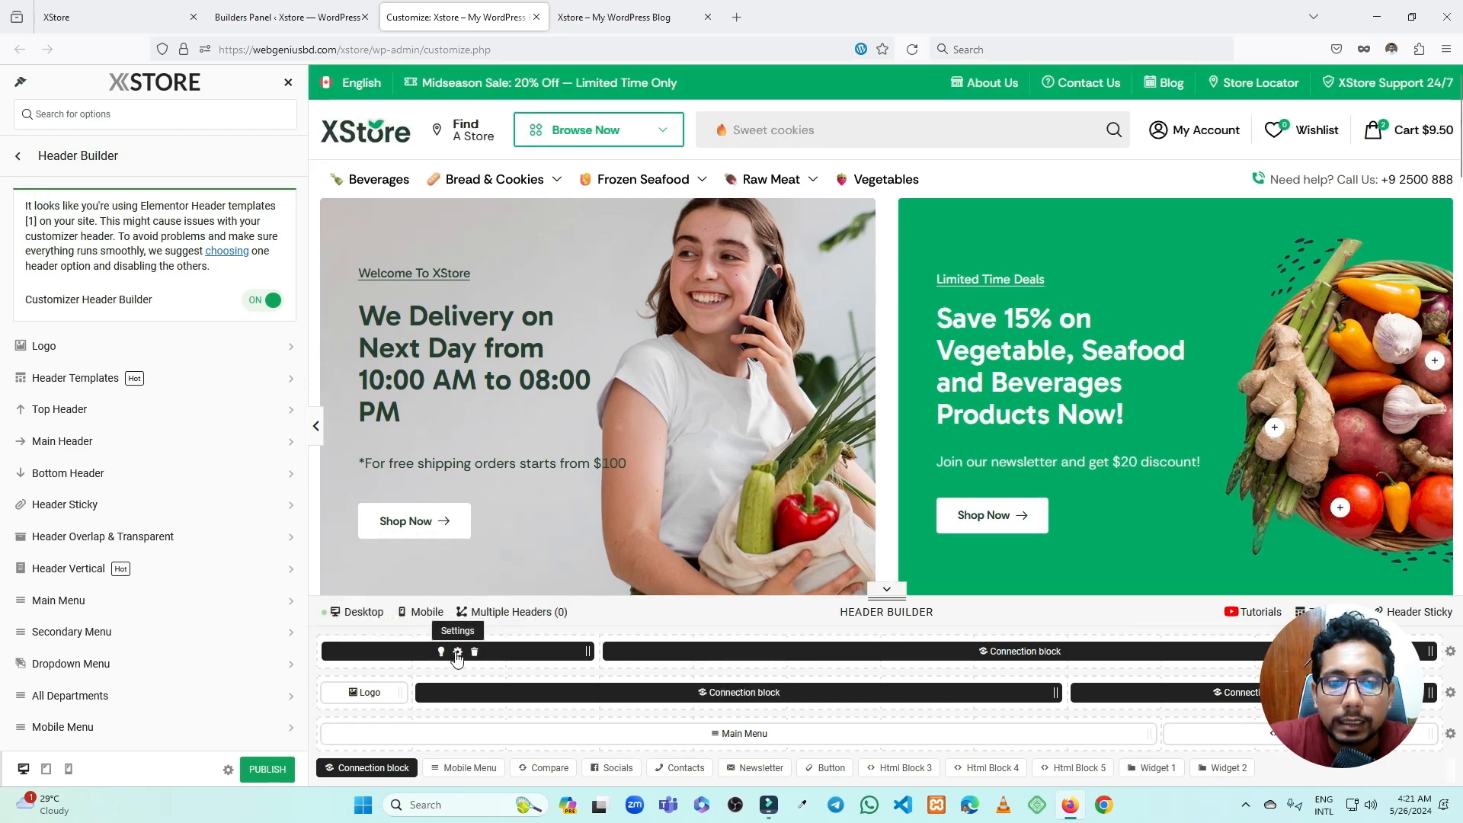
pyautogui.click(457, 654)
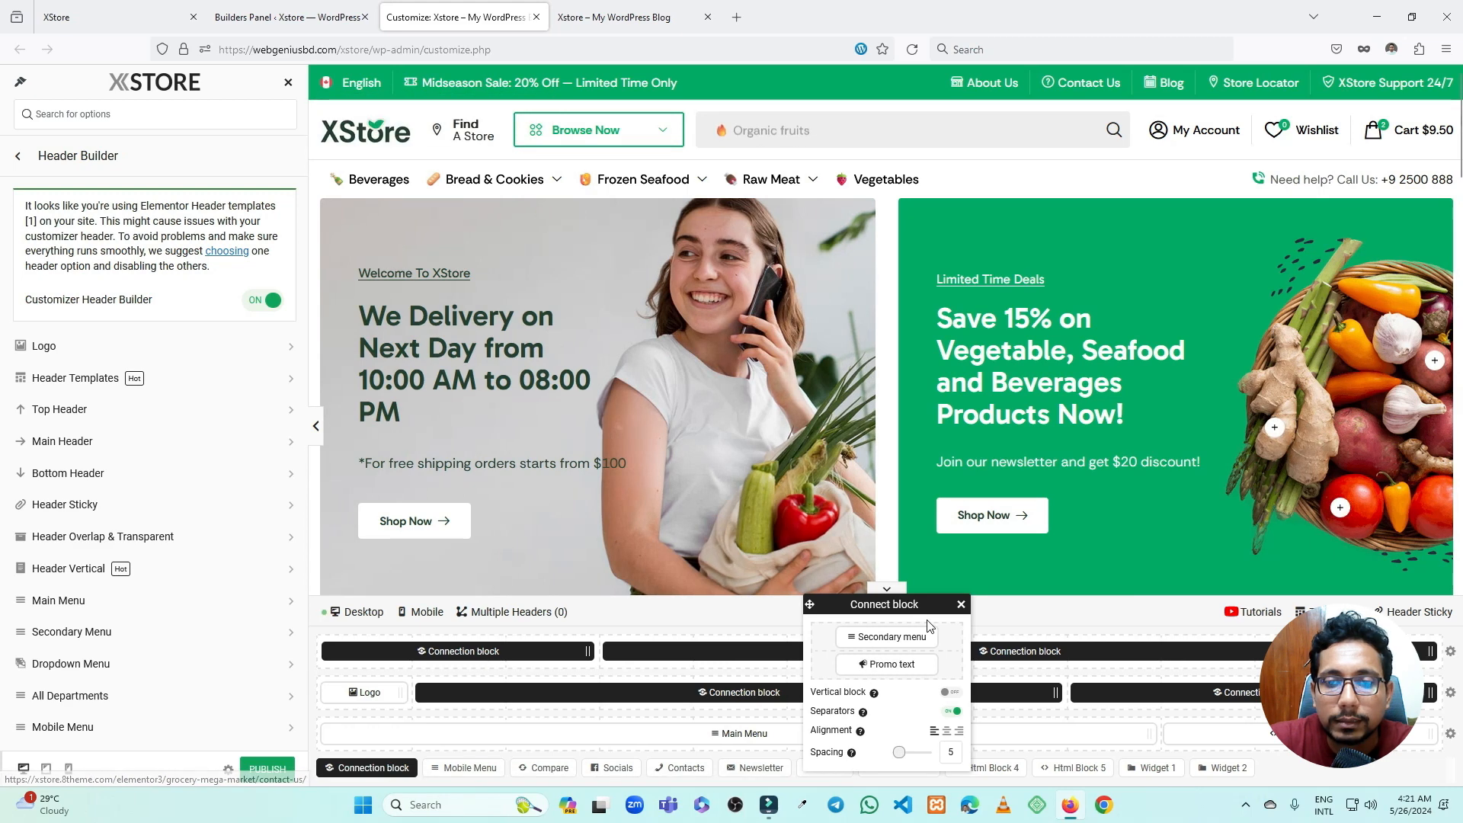
pyautogui.click(870, 638)
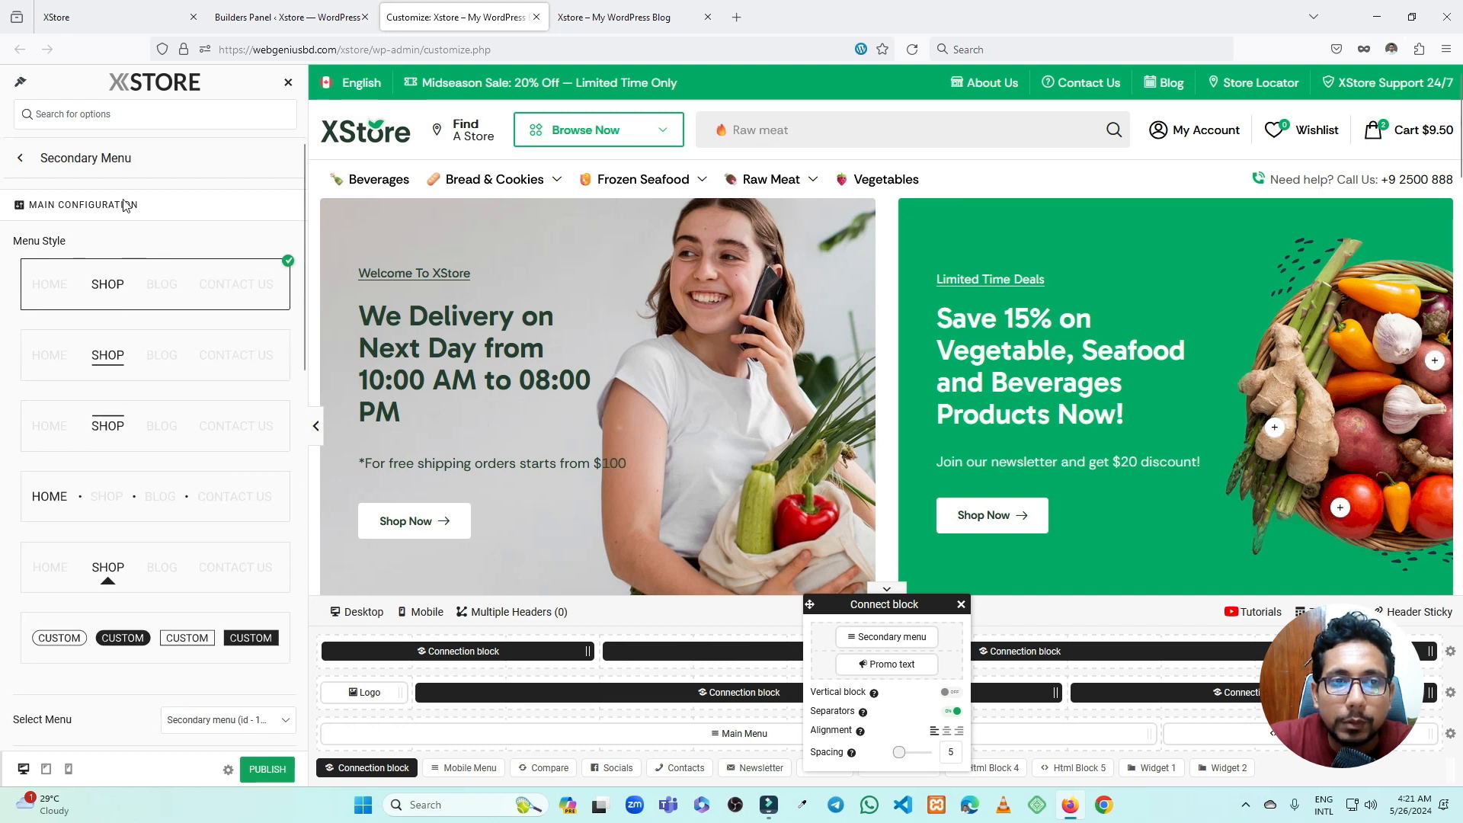
pyautogui.scroll(-4, 122, 259)
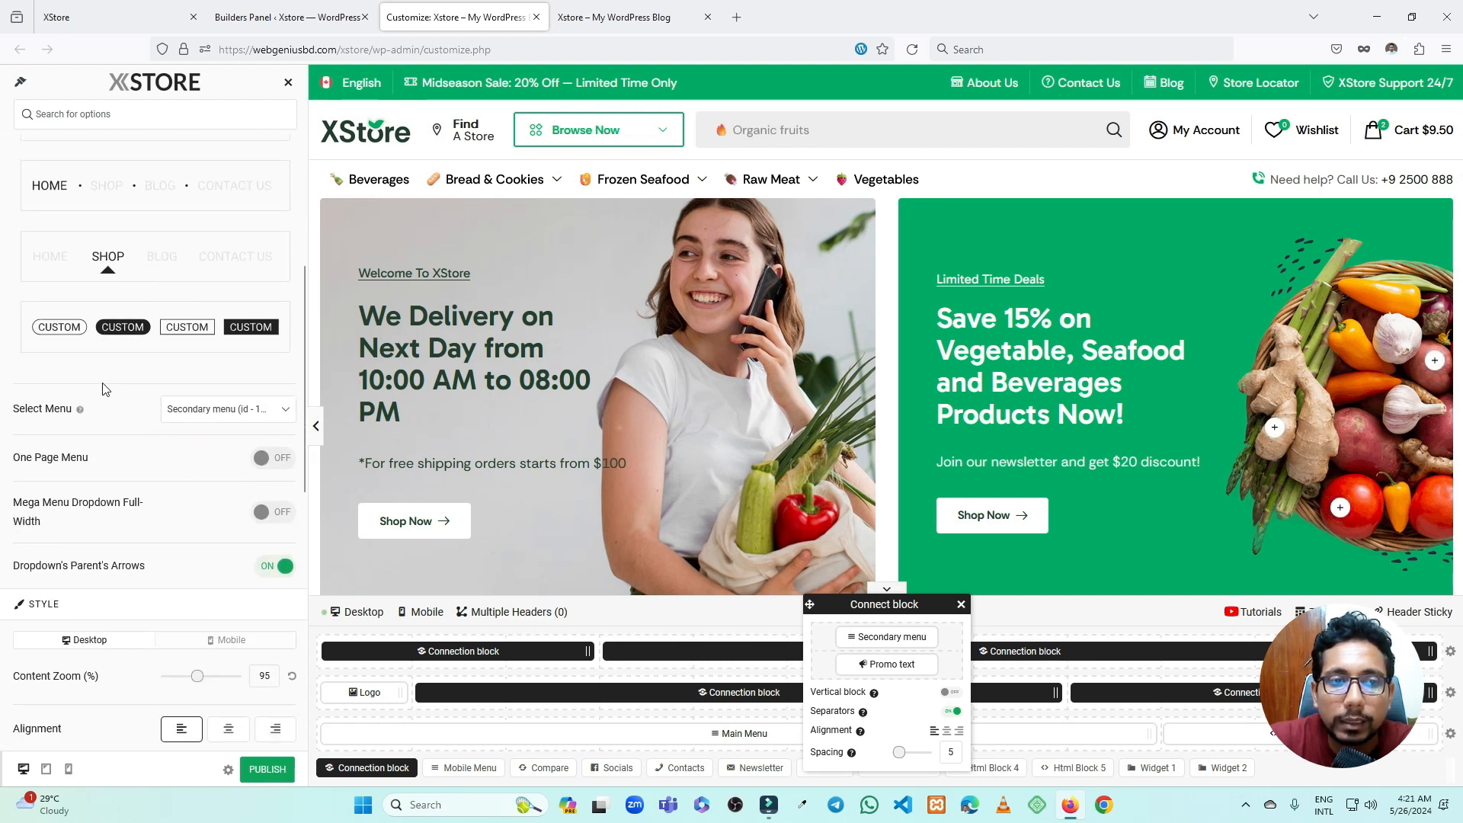
pyautogui.scroll(-8, 105, 390)
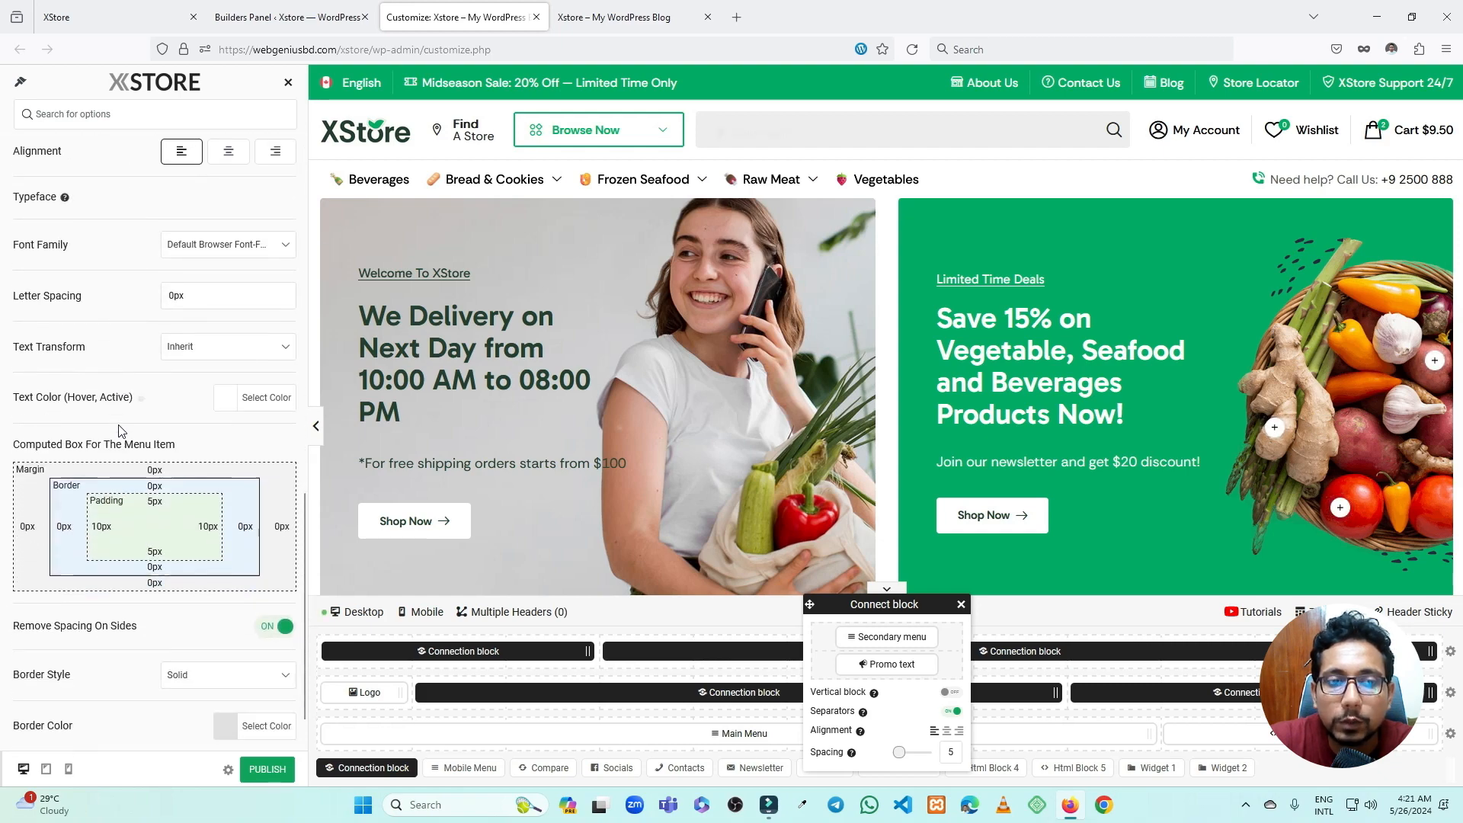
pyautogui.scroll(-1, 120, 431)
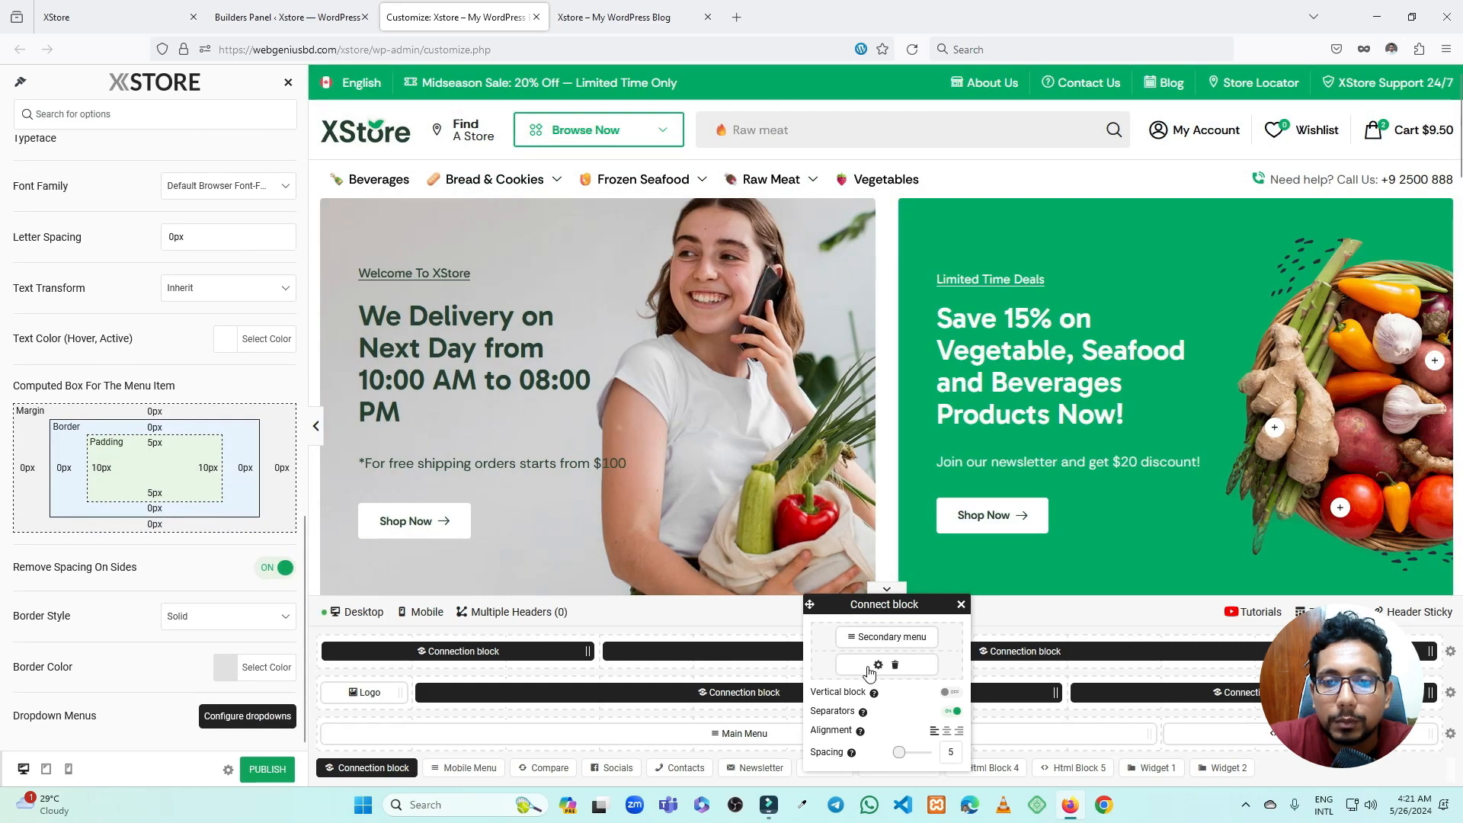
# - Examine the Promo text element's settings in the same connection block
pyautogui.click(869, 669)
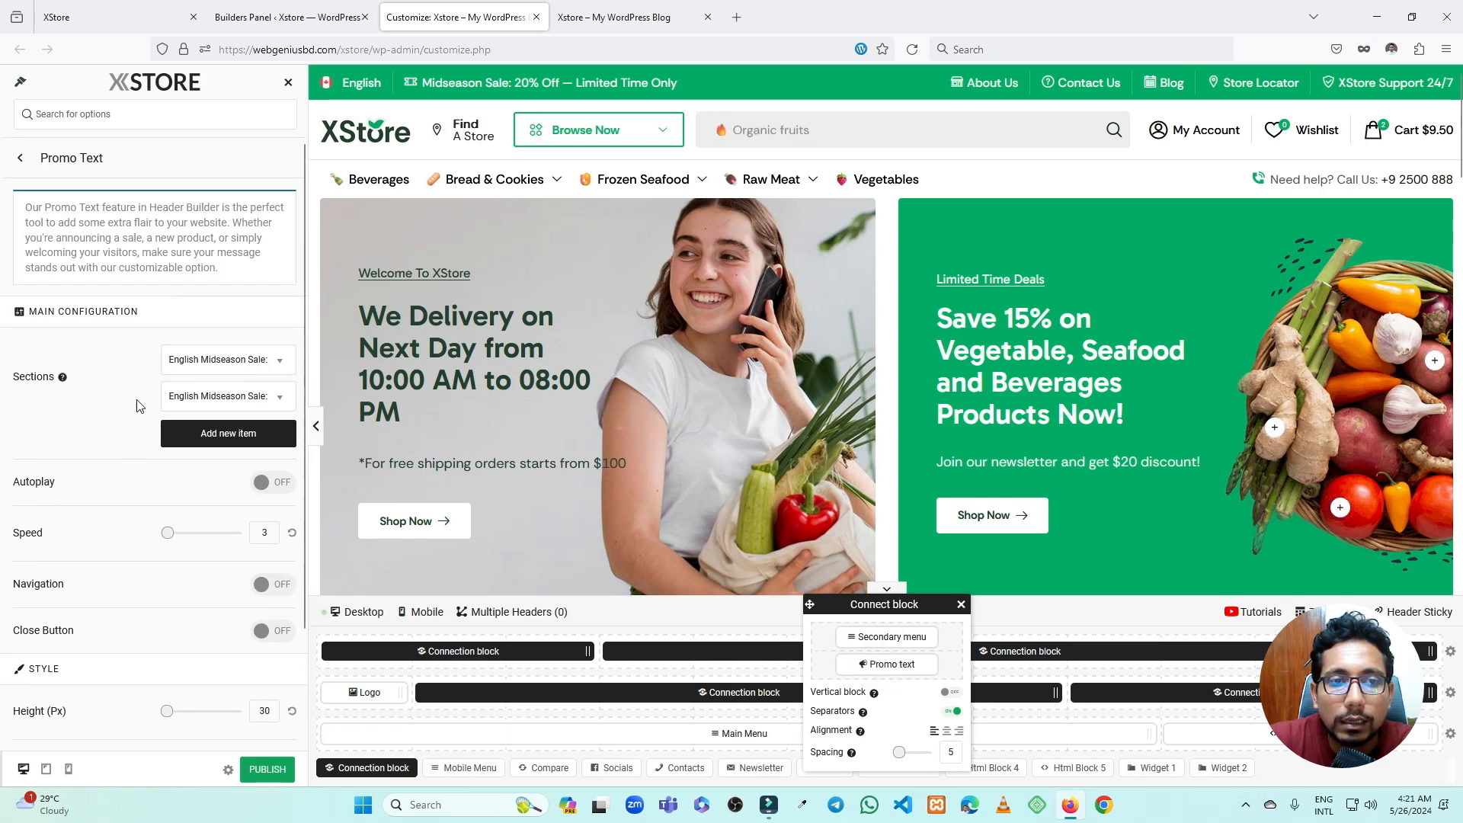
pyautogui.scroll(-2, 145, 354)
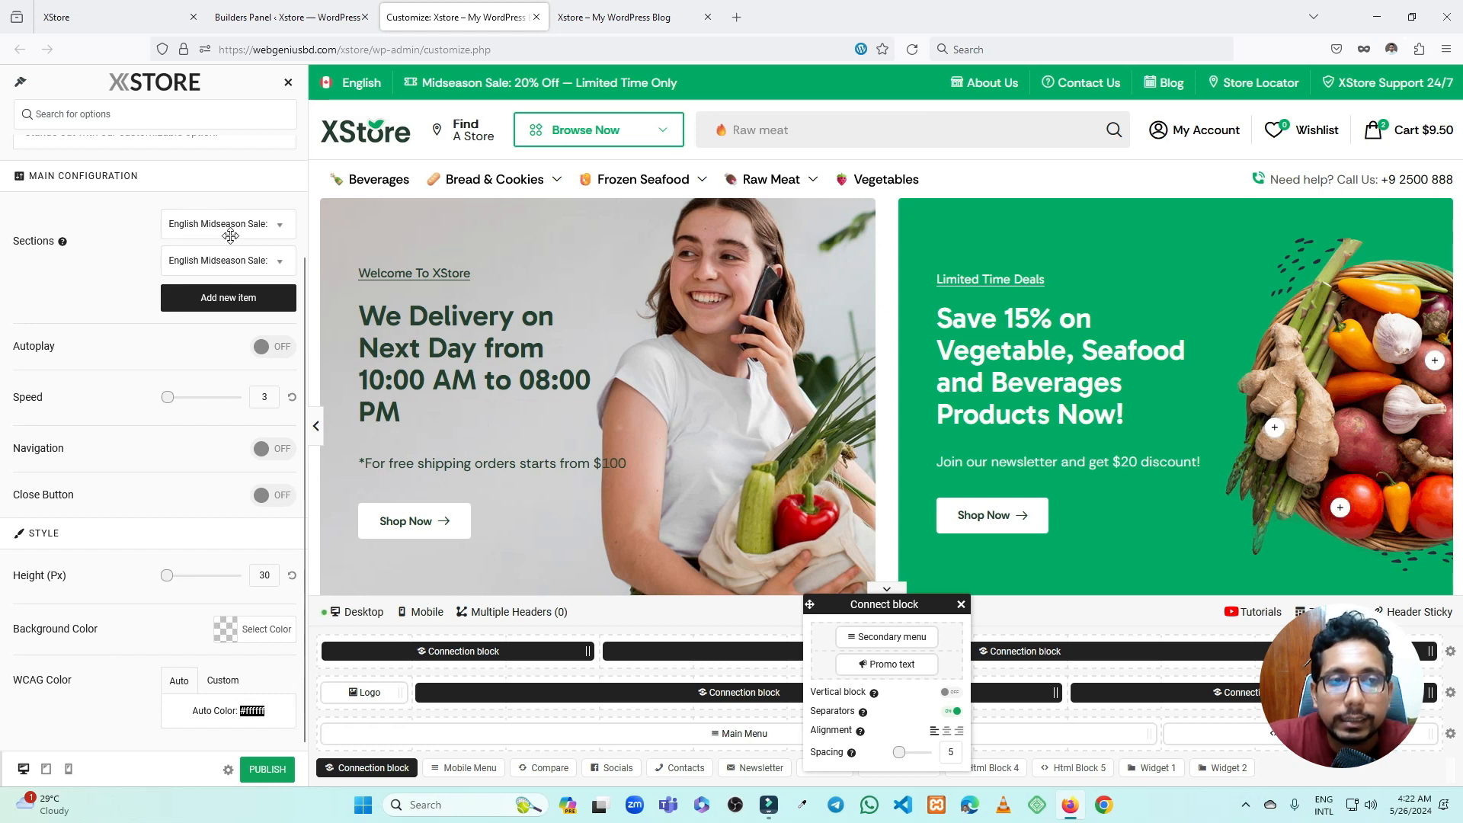
pyautogui.scroll(1, 135, 339)
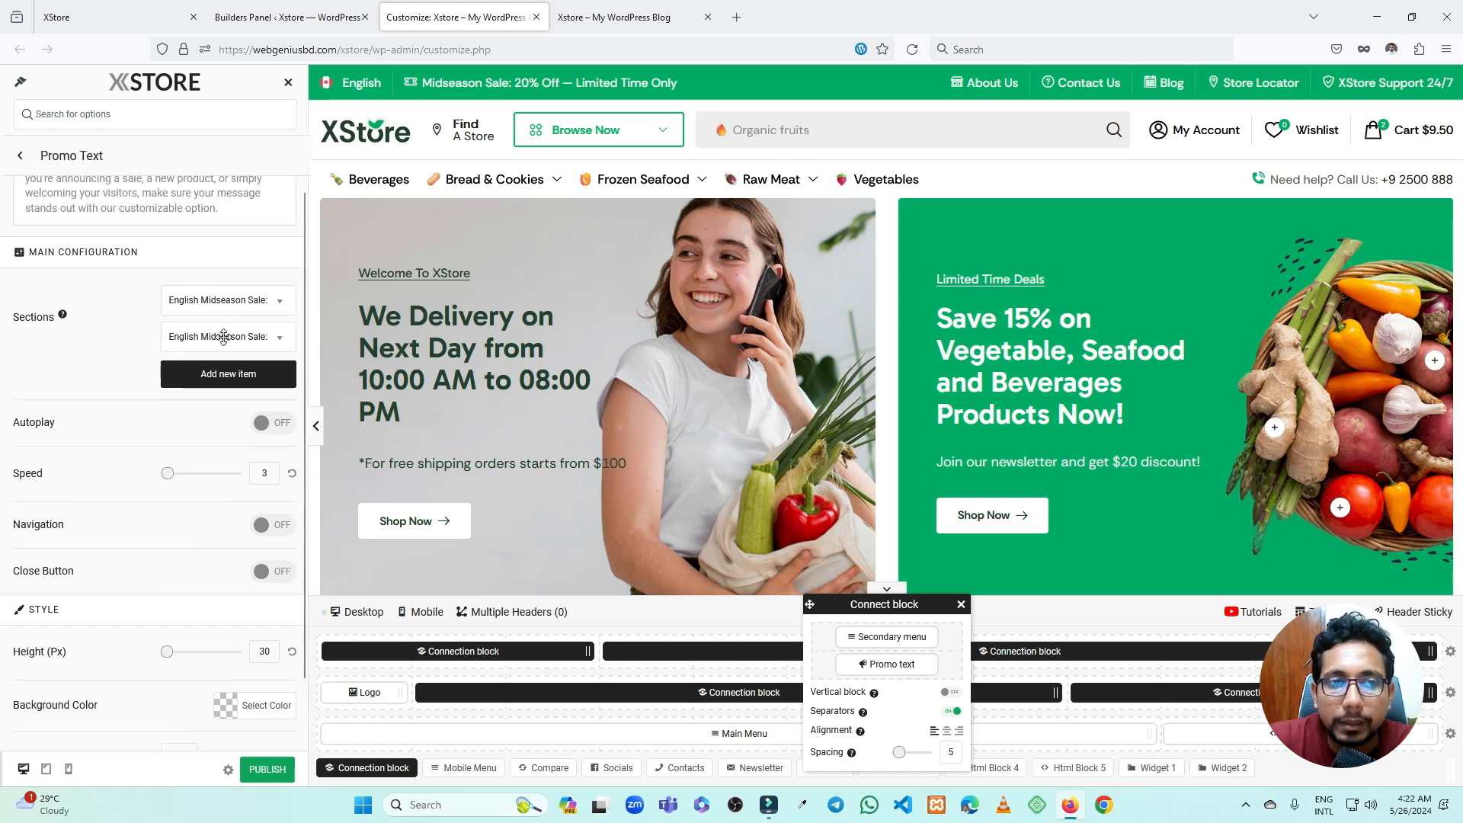
pyautogui.scroll(1, 223, 336)
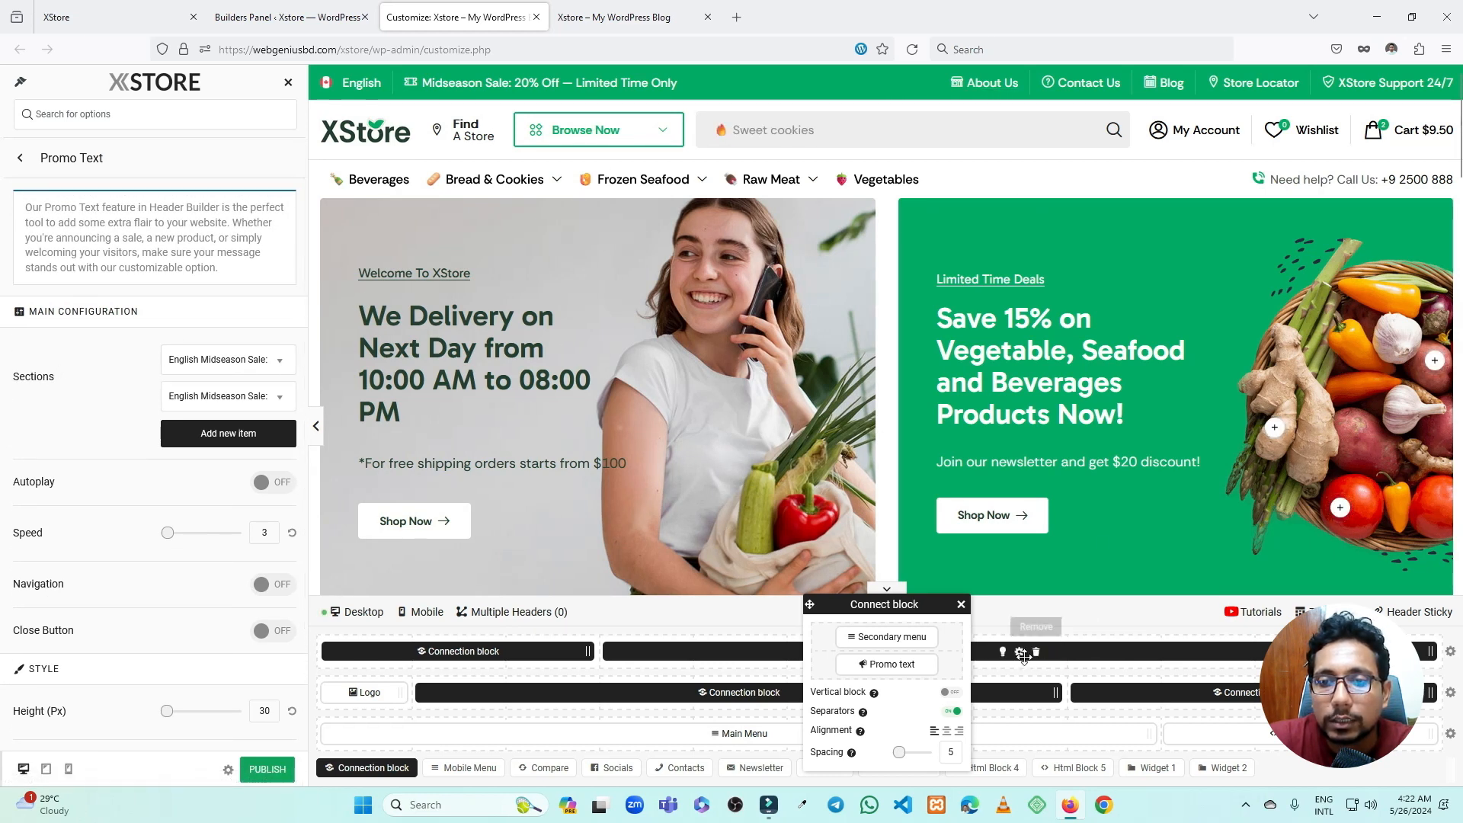
# - Examine the Html Block 1 settings of the top row's second connection block, including the available static block choices
pyautogui.click(1019, 654)
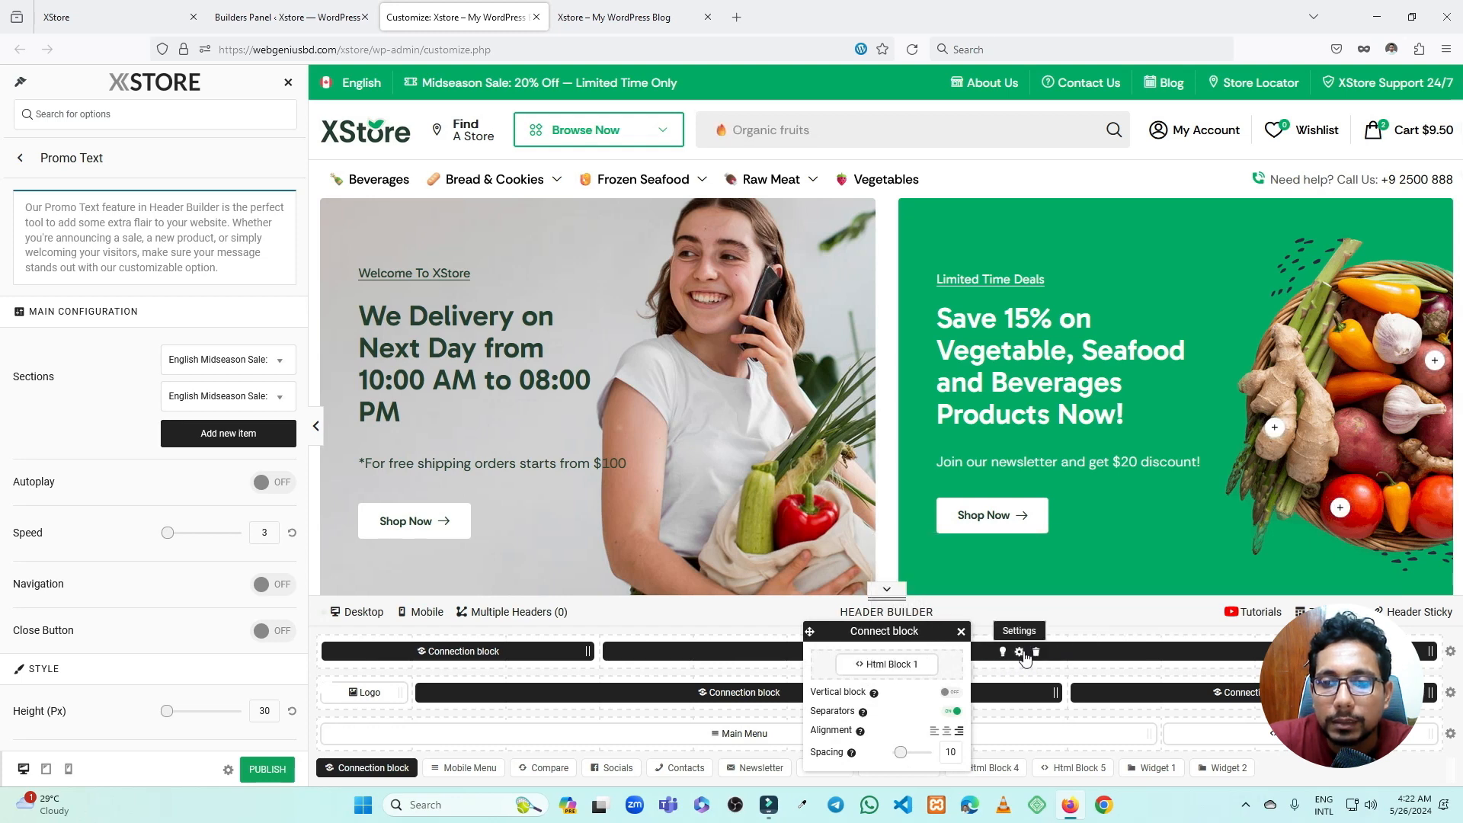
pyautogui.click(1019, 653)
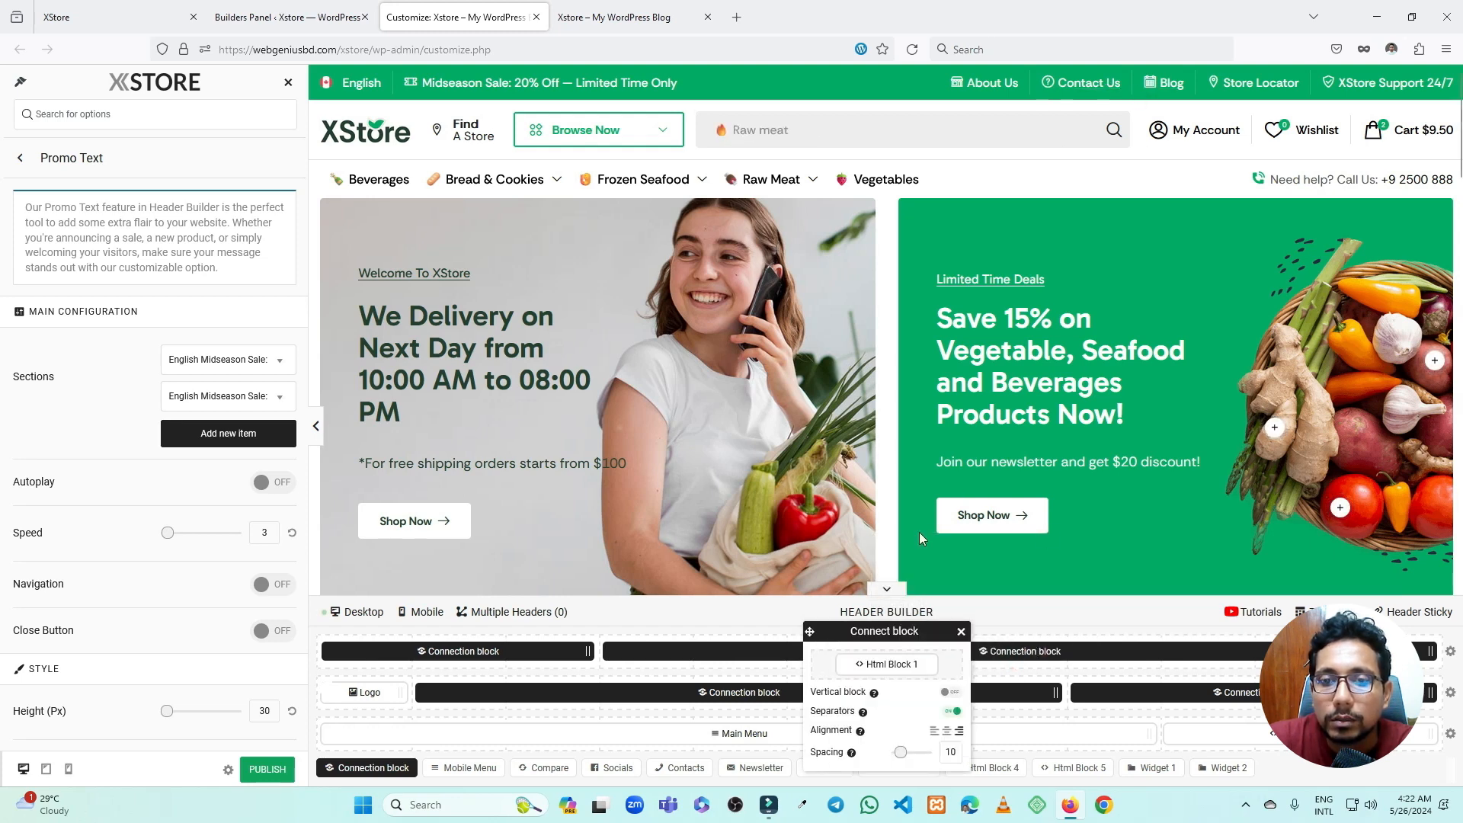
pyautogui.click(878, 666)
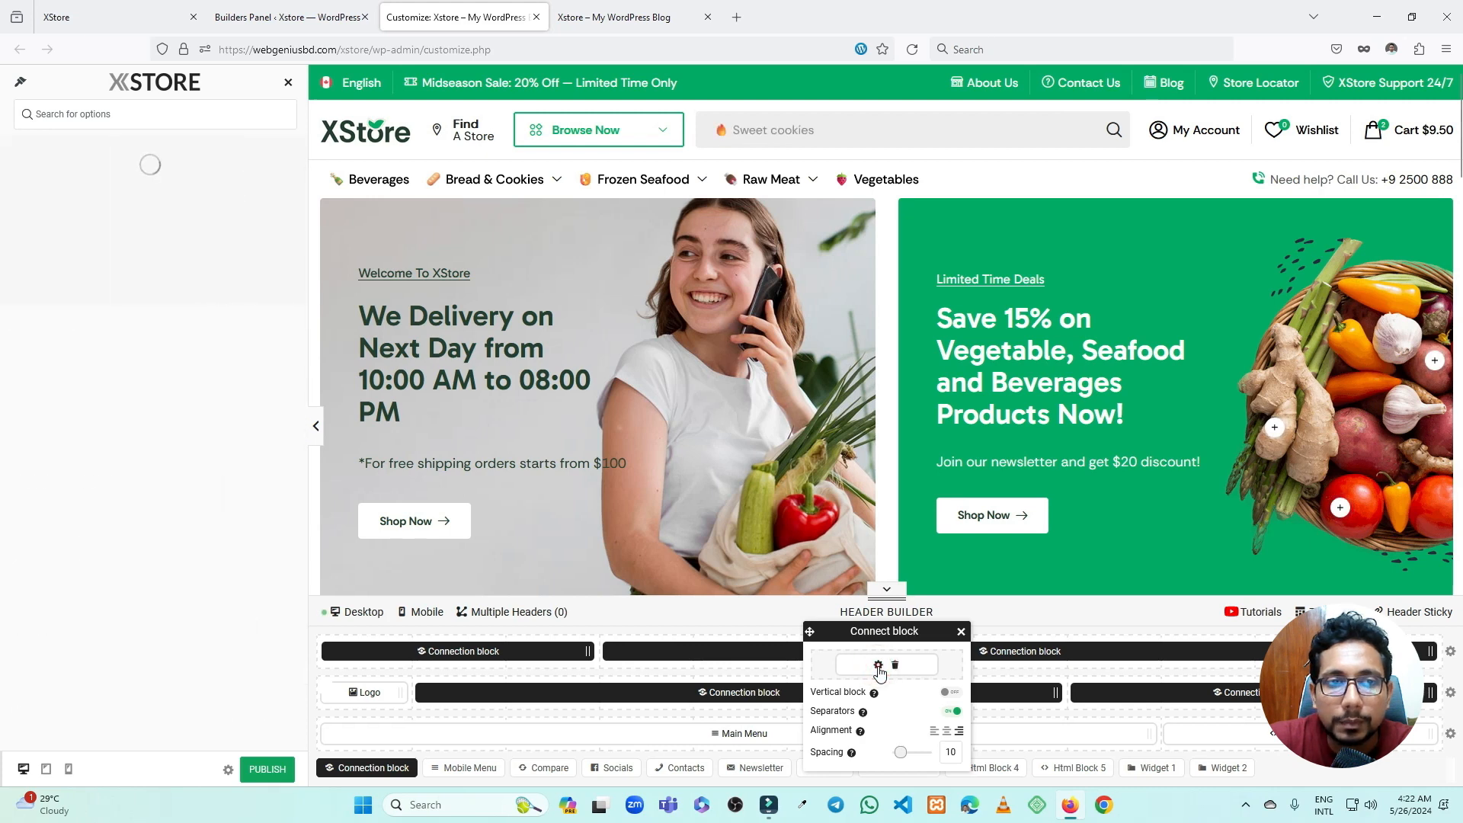
pyautogui.scroll(-3, 172, 381)
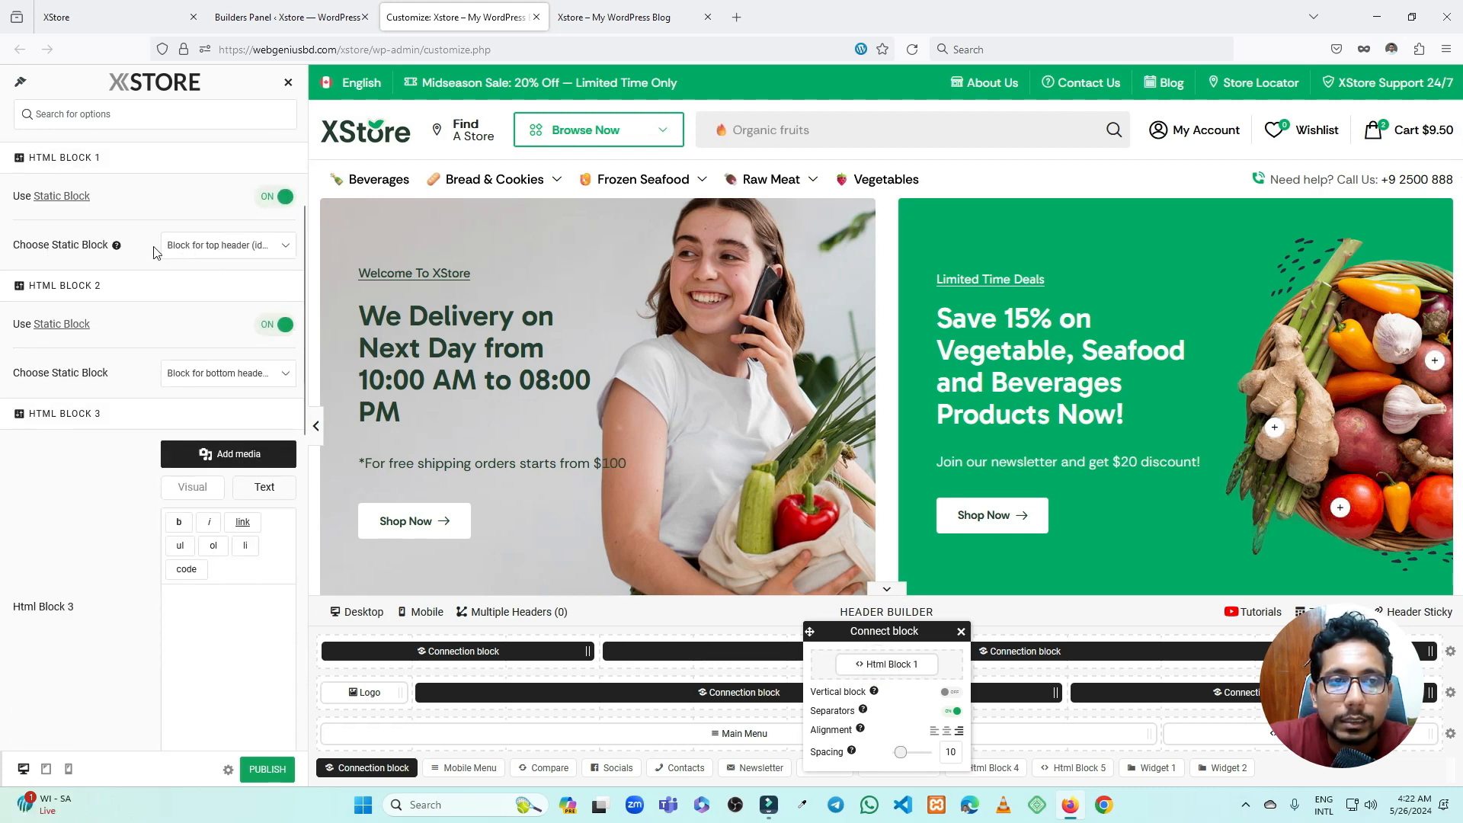
pyautogui.click(201, 254)
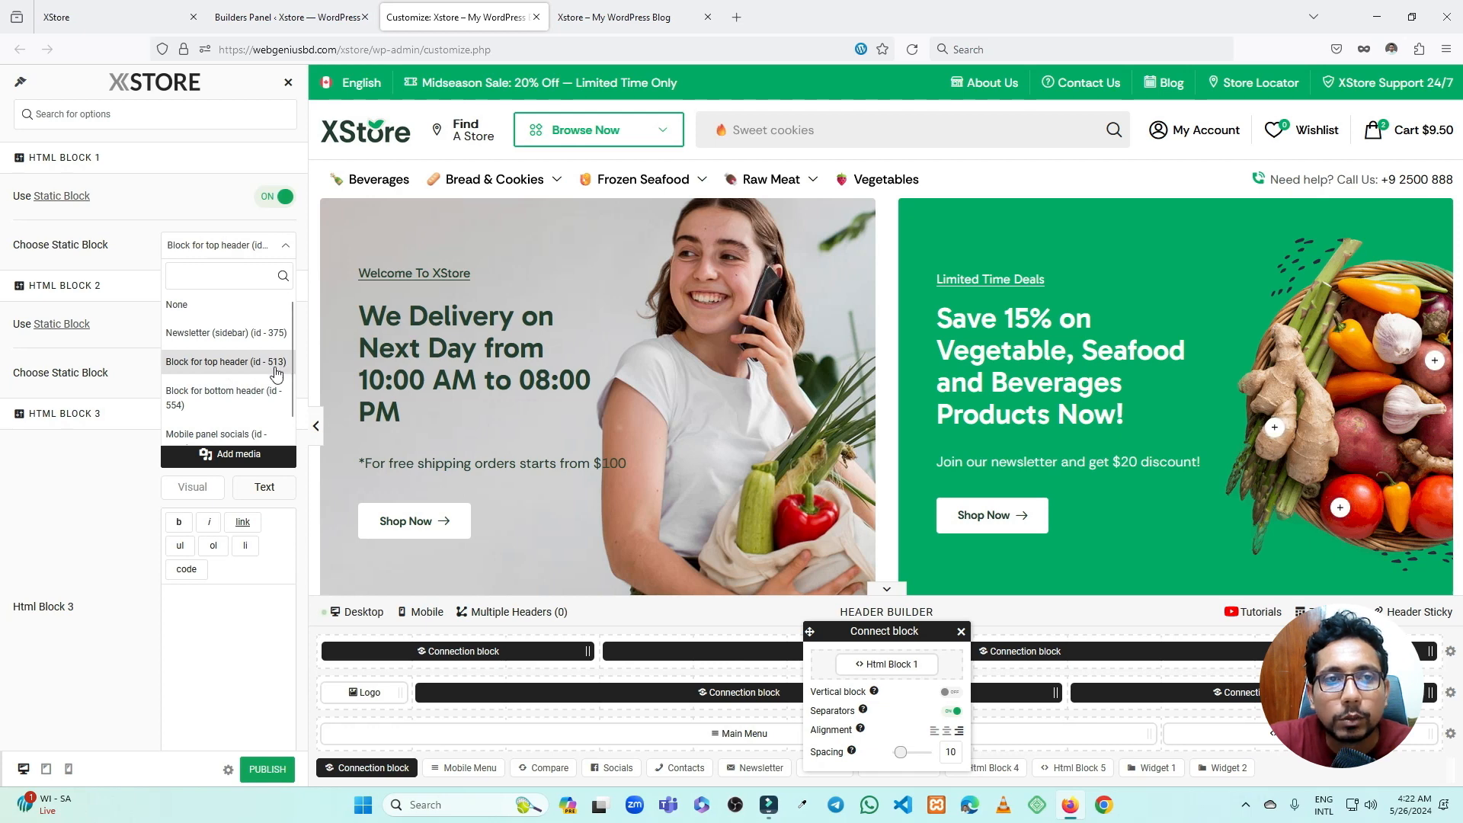
# - Open the Static Blocks list from the XStore dashboard in a new tab and view the "Block for top header" block
pyautogui.click(92, 16)
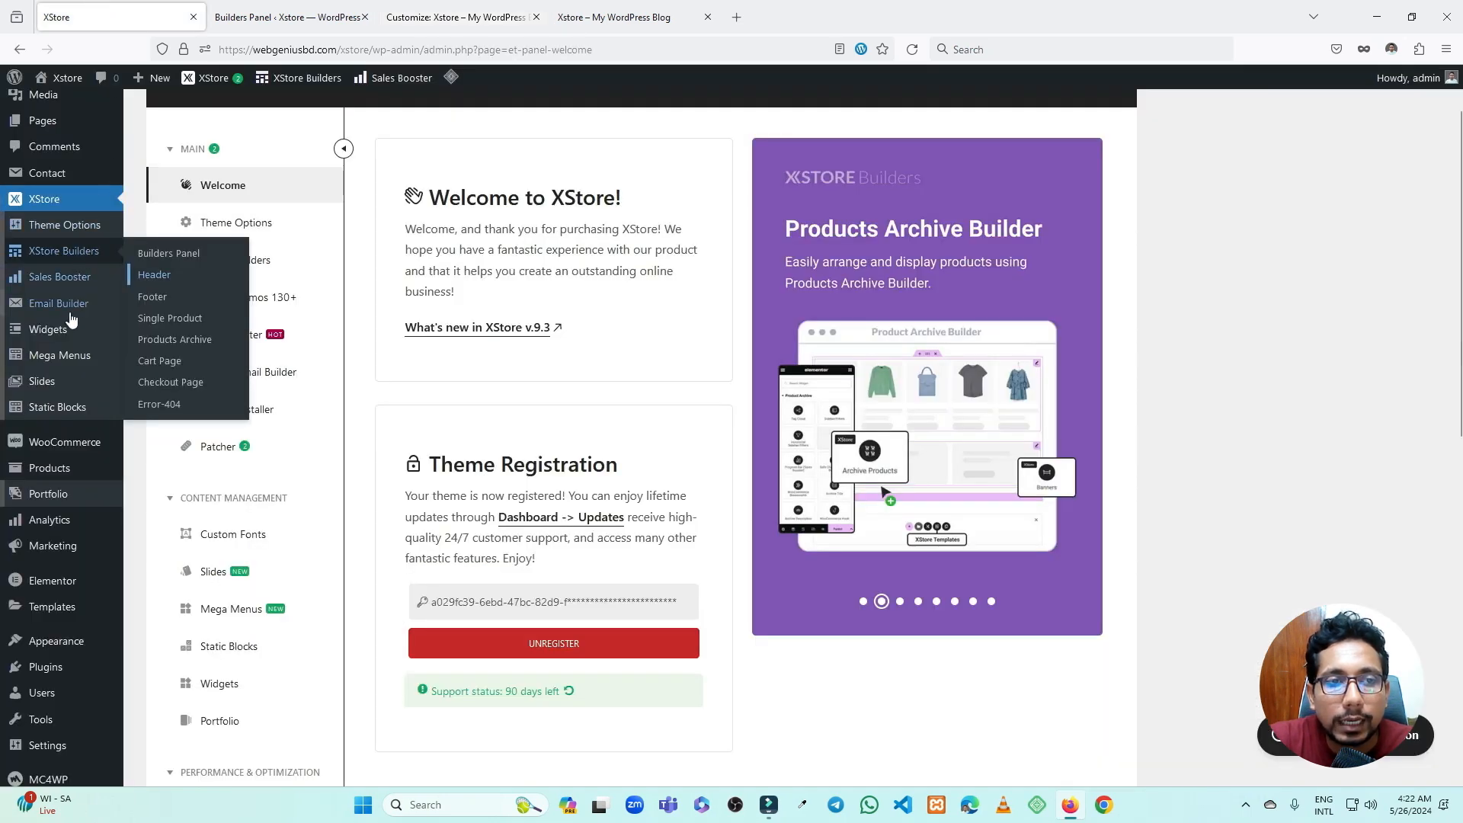
pyautogui.moveTo(61, 409)
pyautogui.middleClick(155, 409)
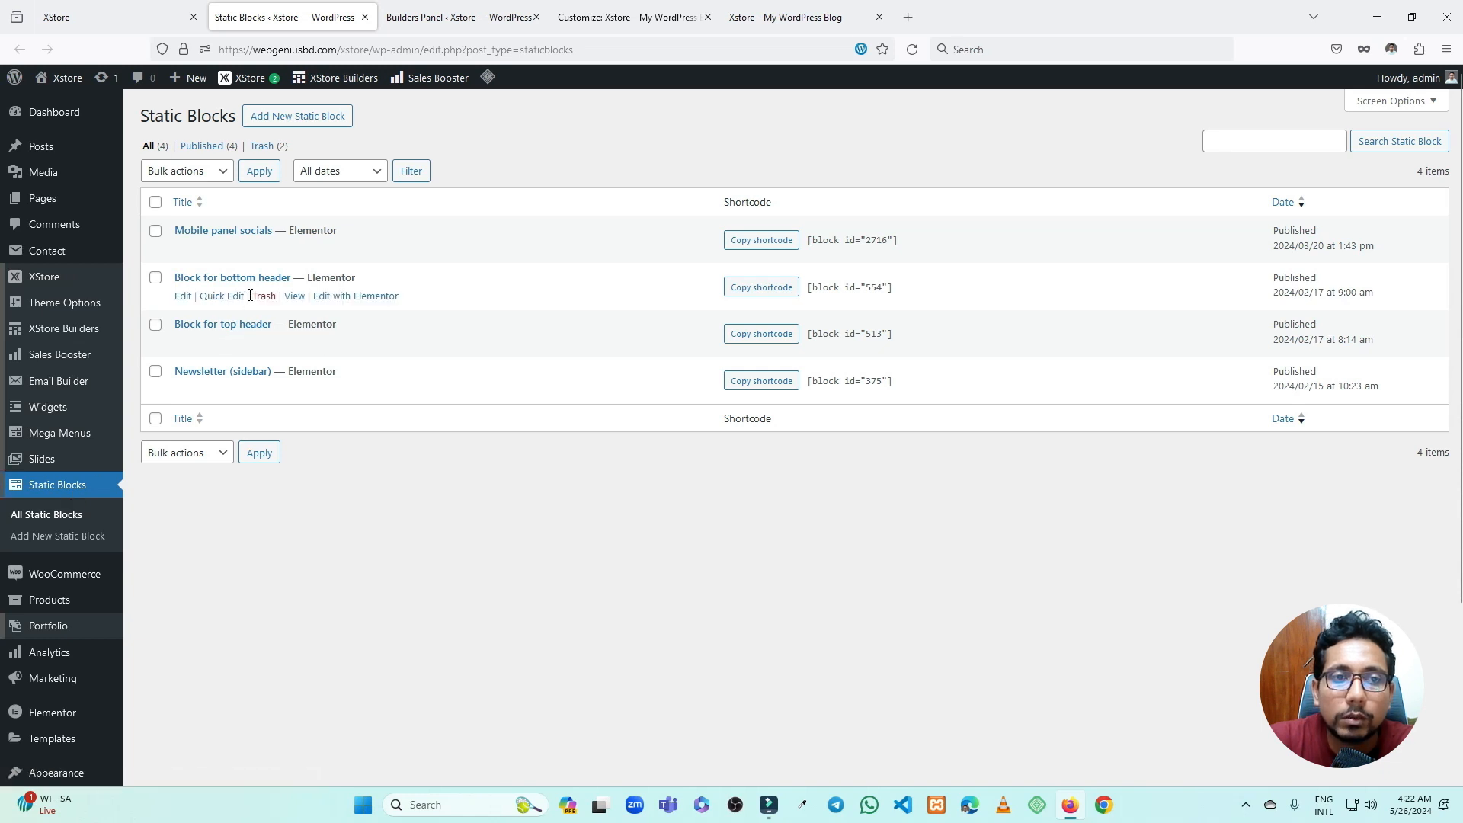
pyautogui.click(294, 342)
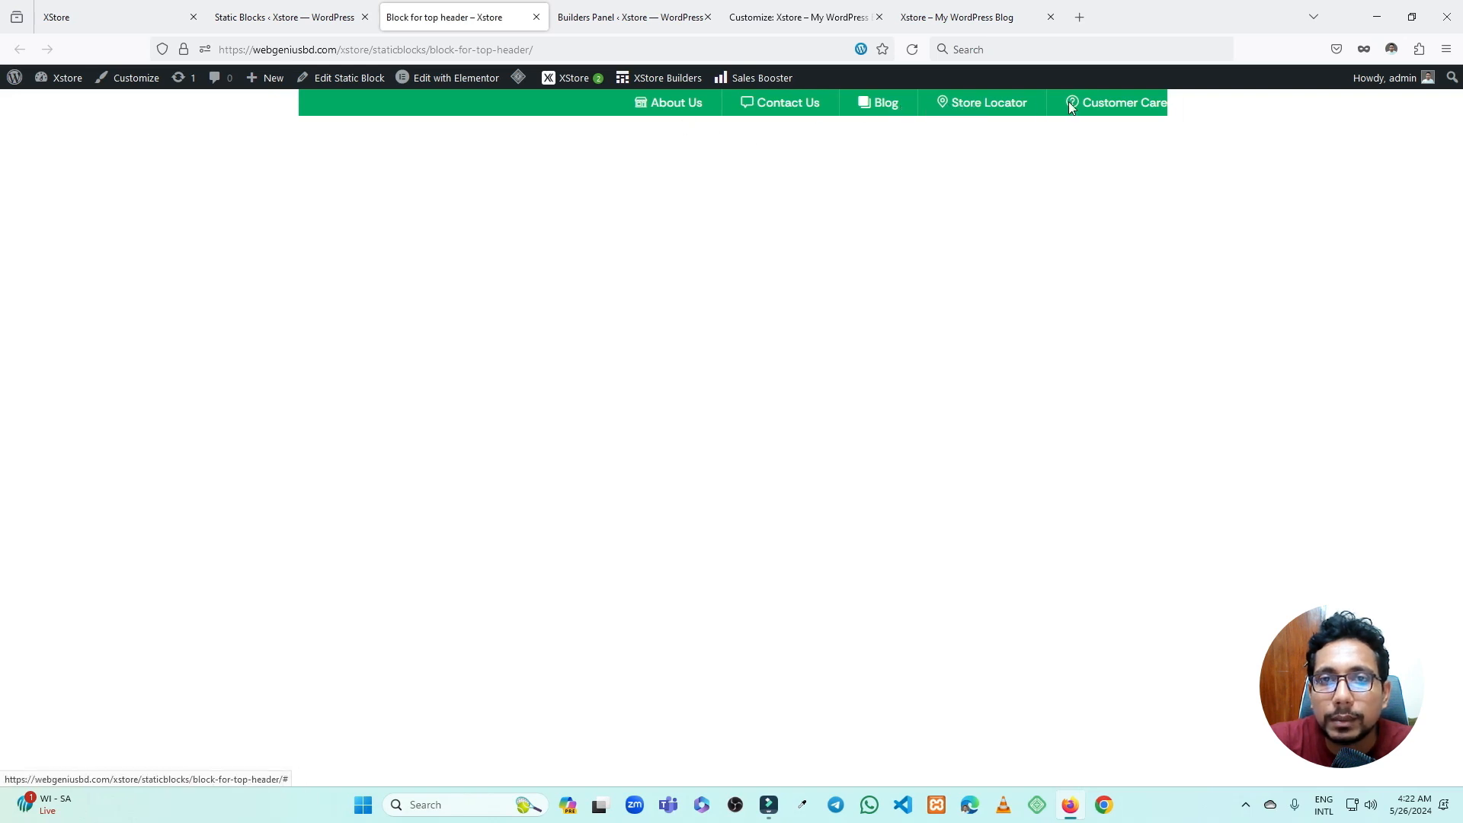
# - Return to the customizer, close the static block choices and the Connect block popup, and review the remaining Html Blocks settings
pyautogui.click(833, 9)
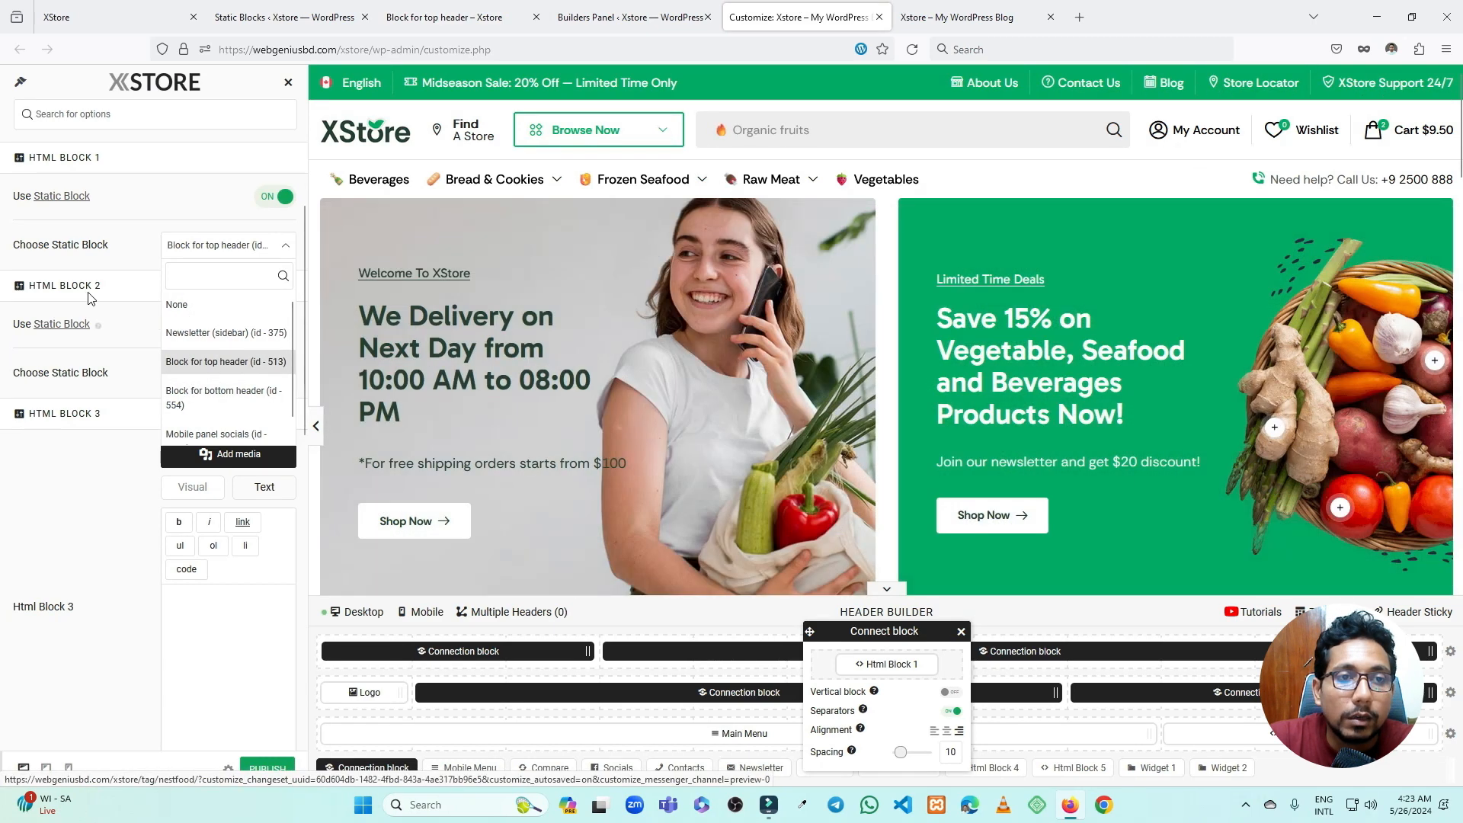
pyautogui.click(71, 254)
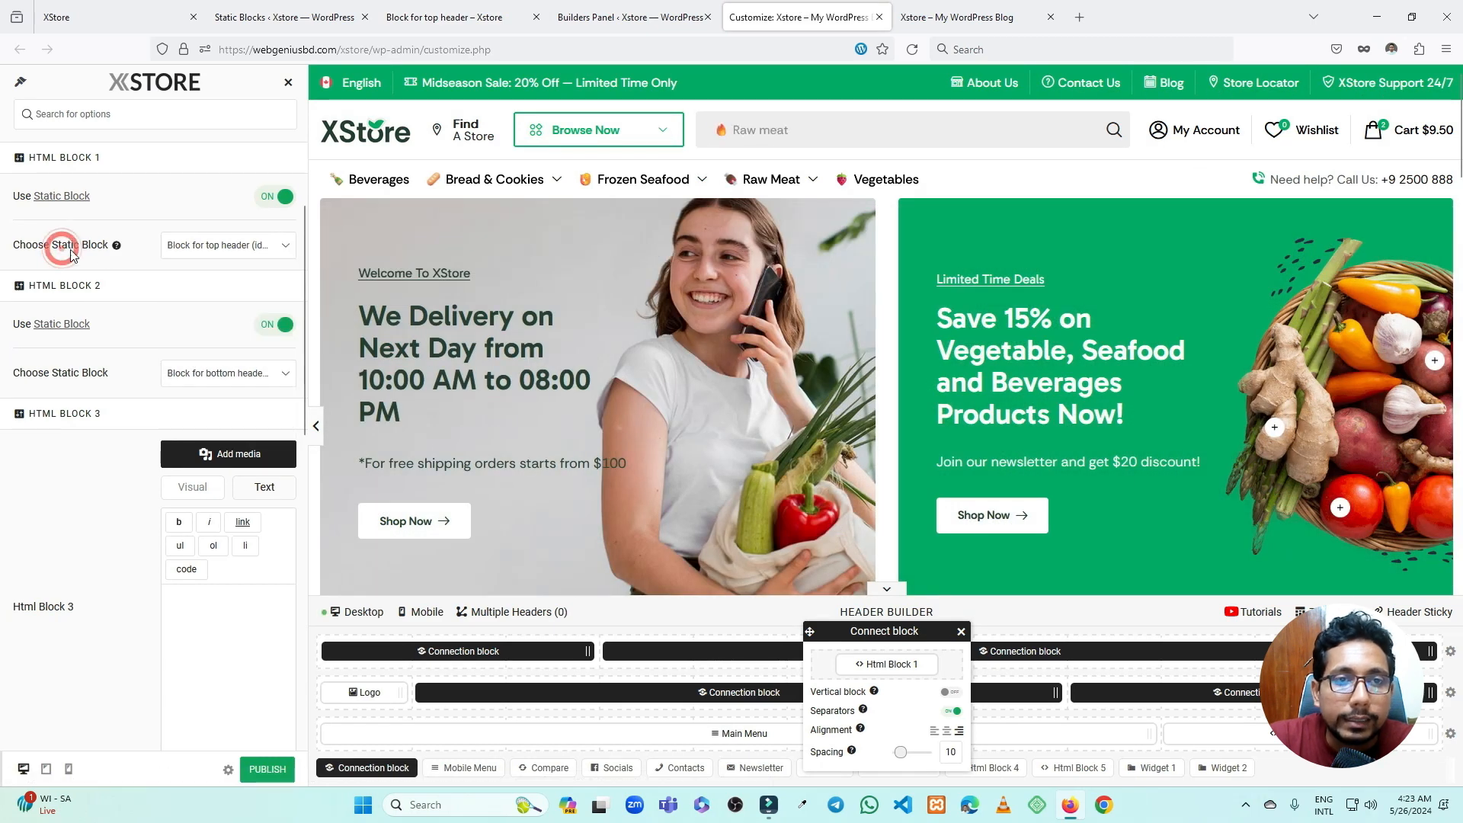
pyautogui.click(960, 632)
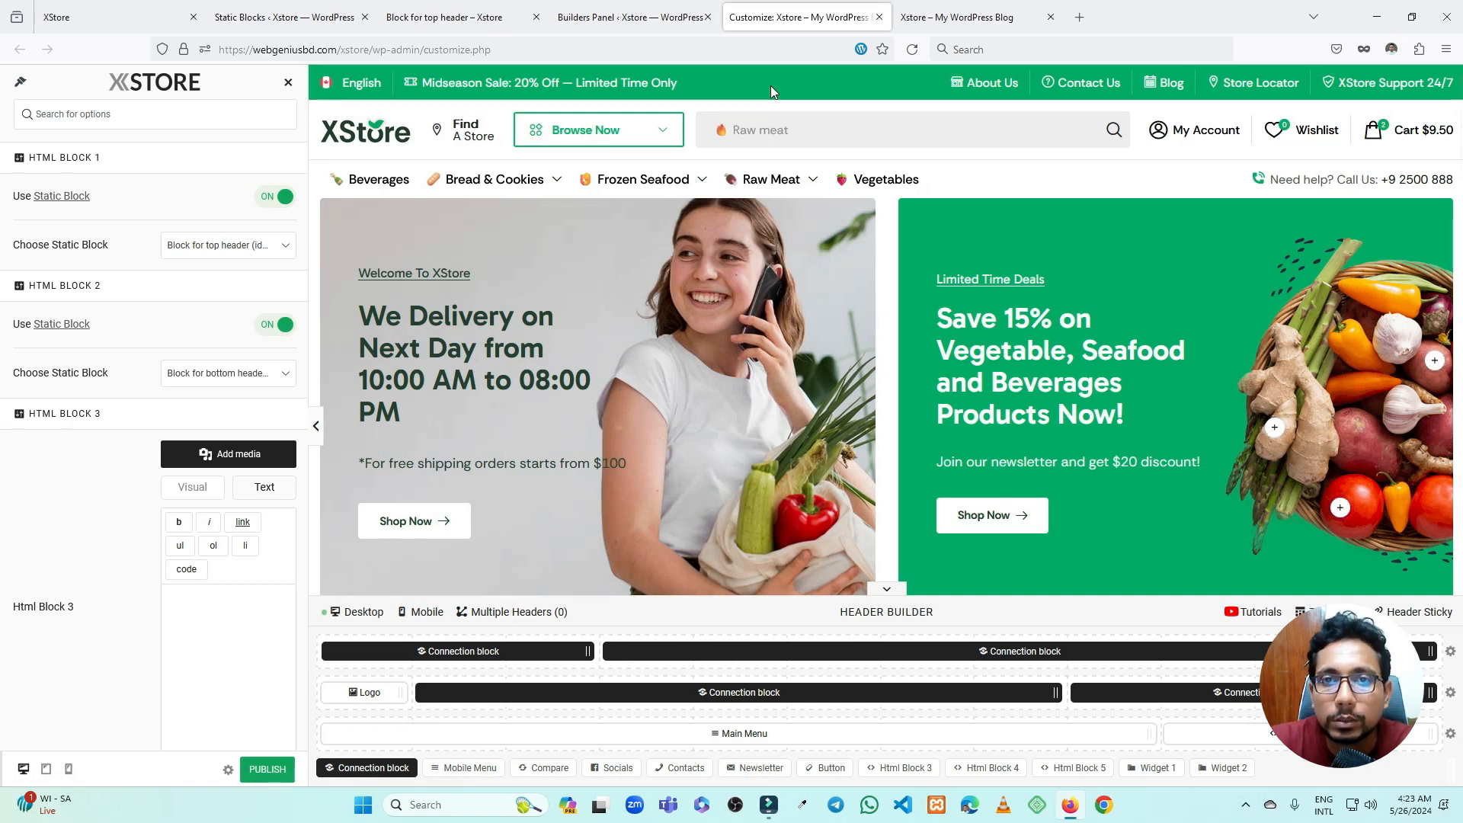
pyautogui.moveTo(685, 180)
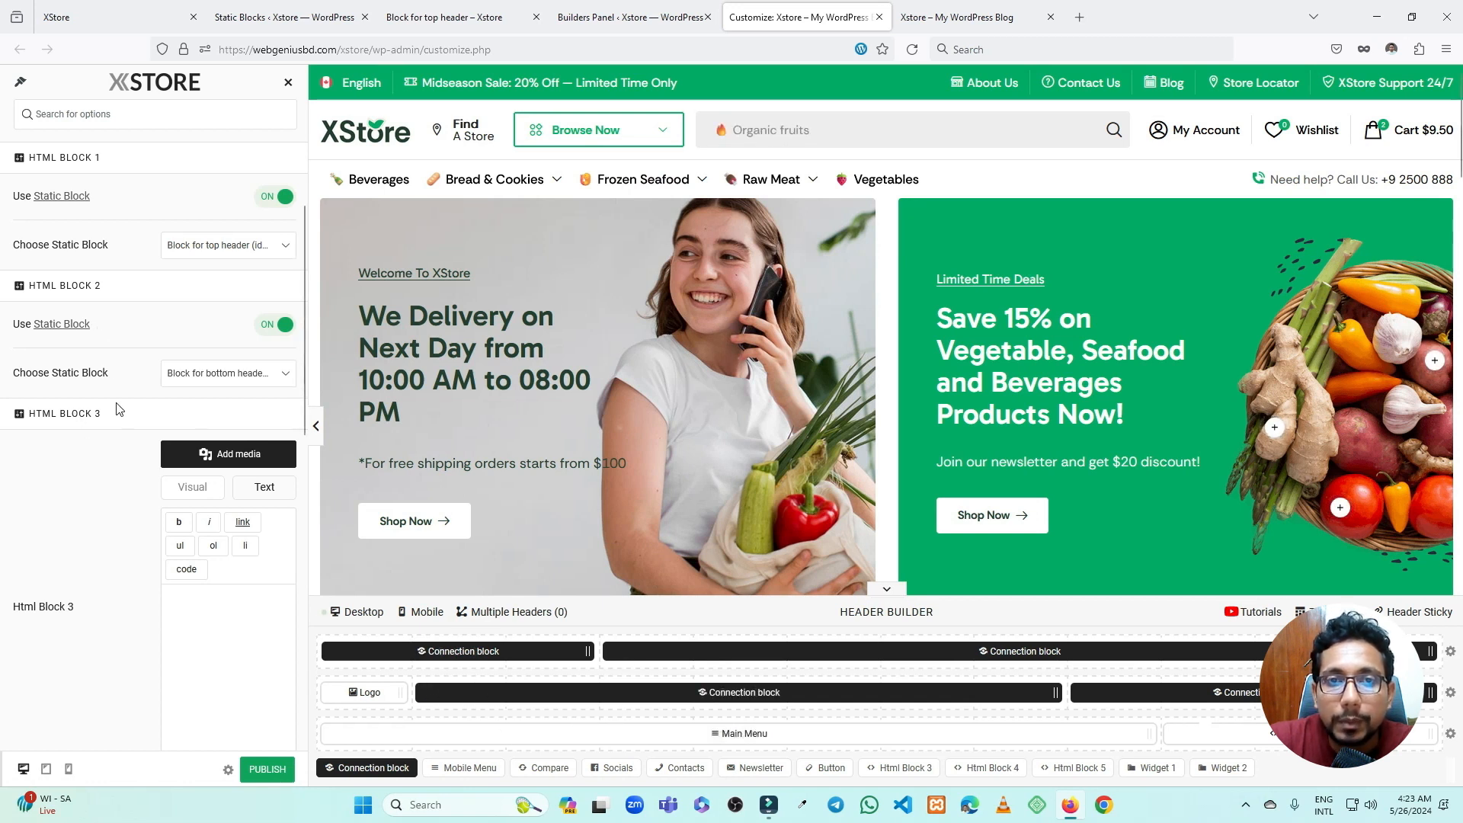
pyautogui.scroll(-3, 105, 402)
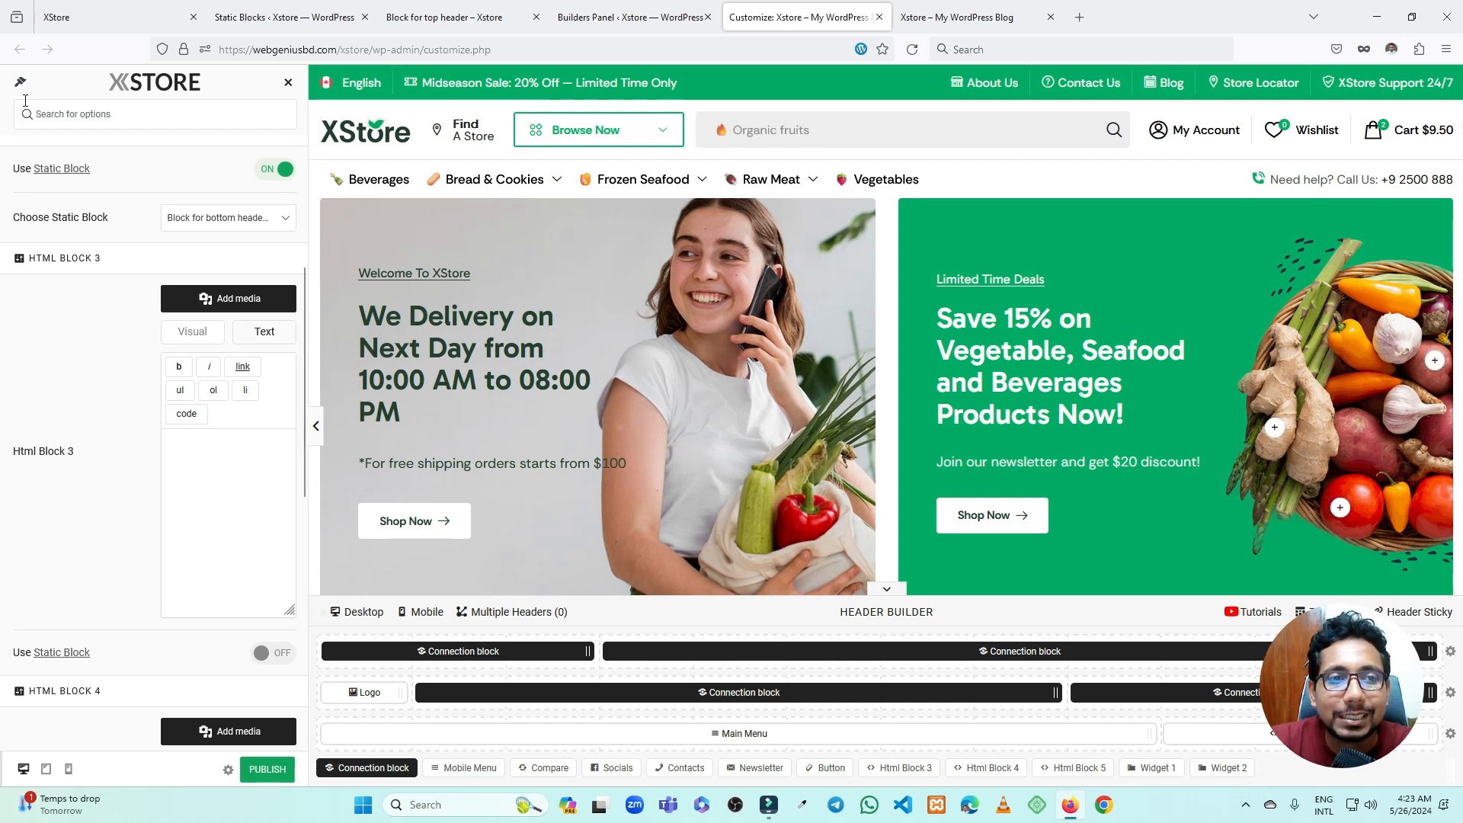
pyautogui.scroll(3, 38, 190)
pyautogui.scroll(1, 38, 197)
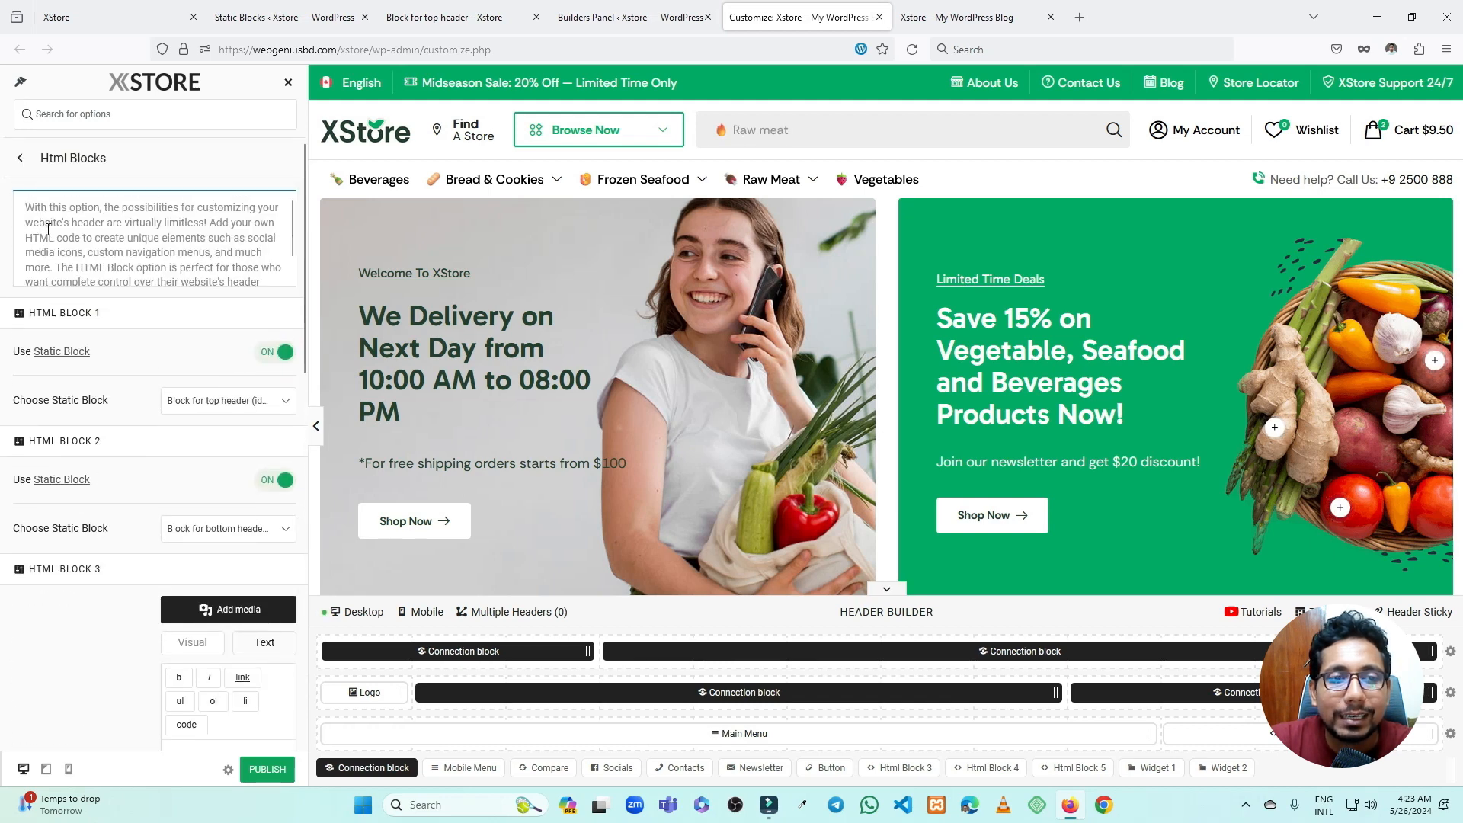
# - Go back to the main theme options and examine the Footer Layout settings, including the available column counts
pyautogui.click(25, 159)
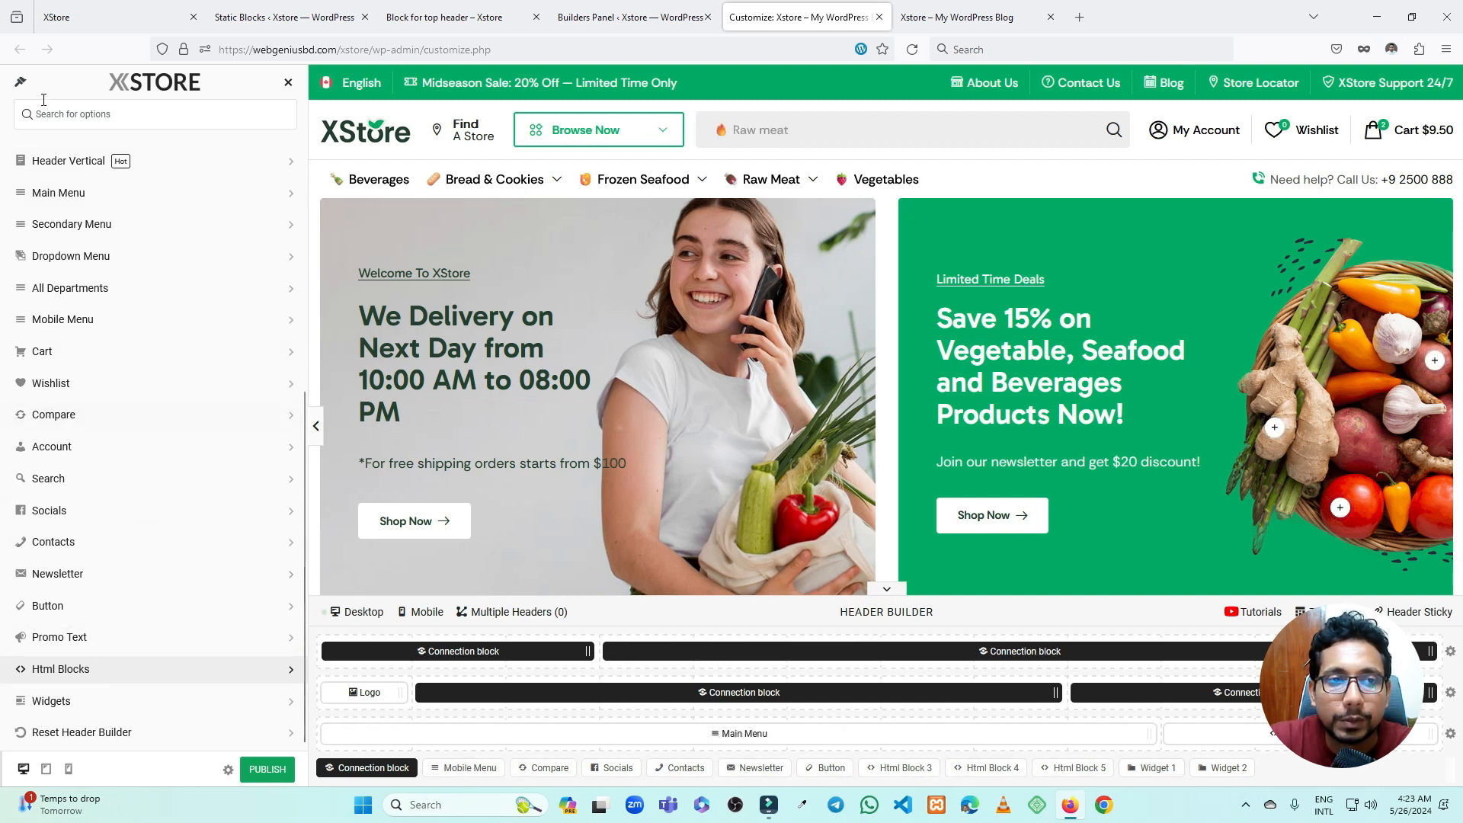
pyautogui.scroll(4, 30, 133)
pyautogui.click(24, 159)
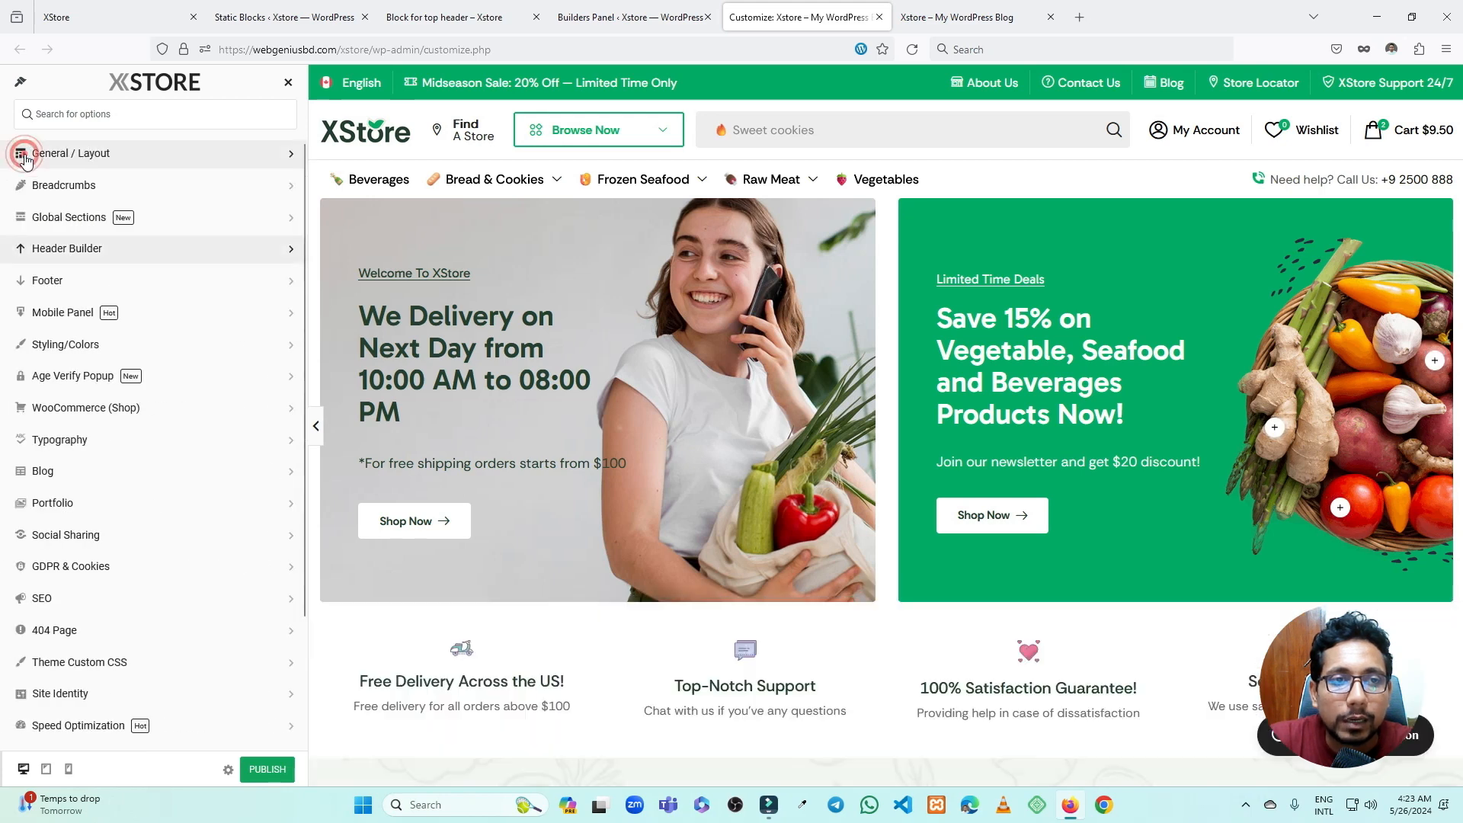
pyautogui.click(74, 284)
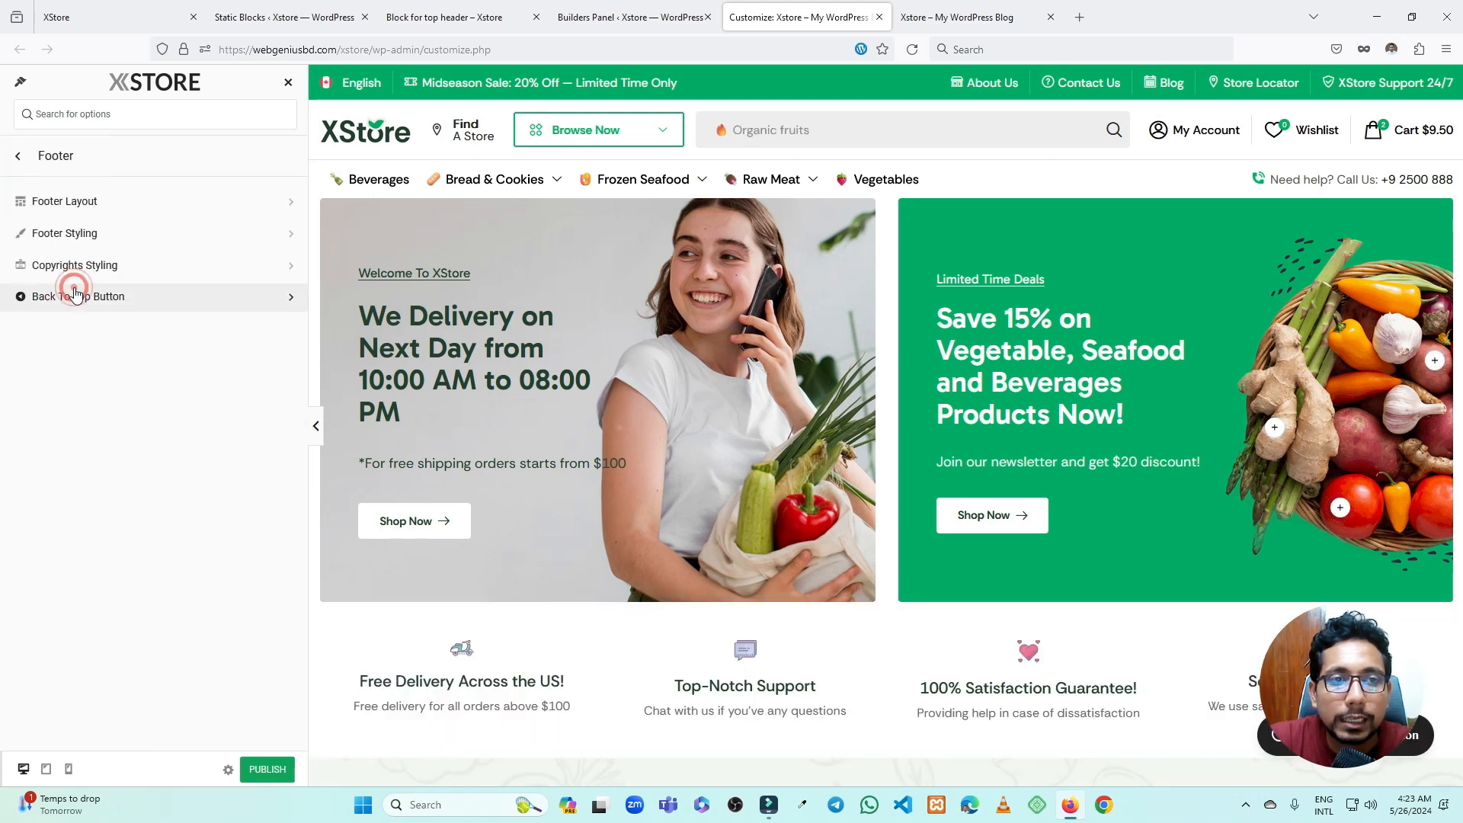
pyautogui.click(122, 202)
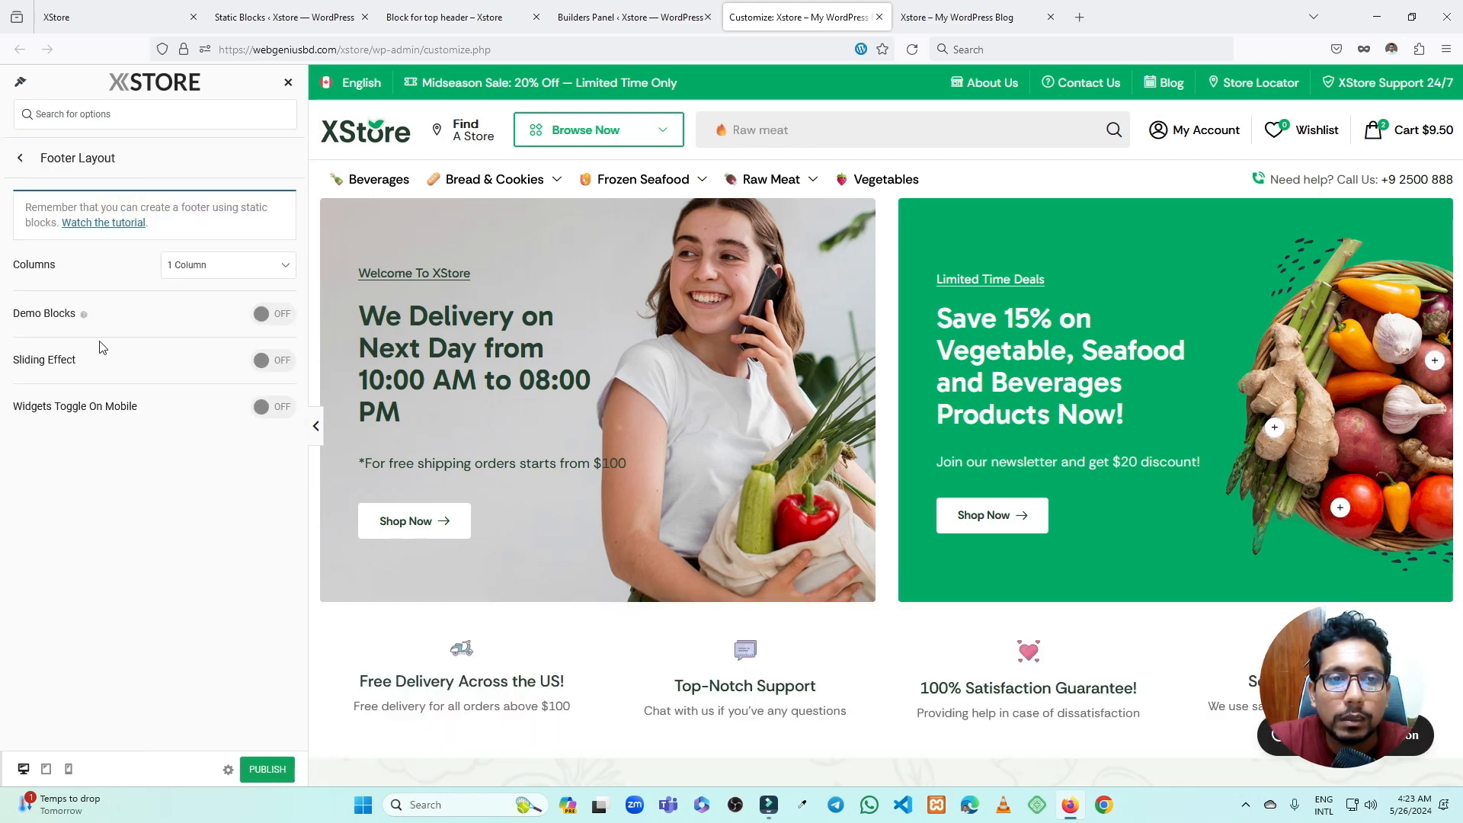
pyautogui.click(194, 265)
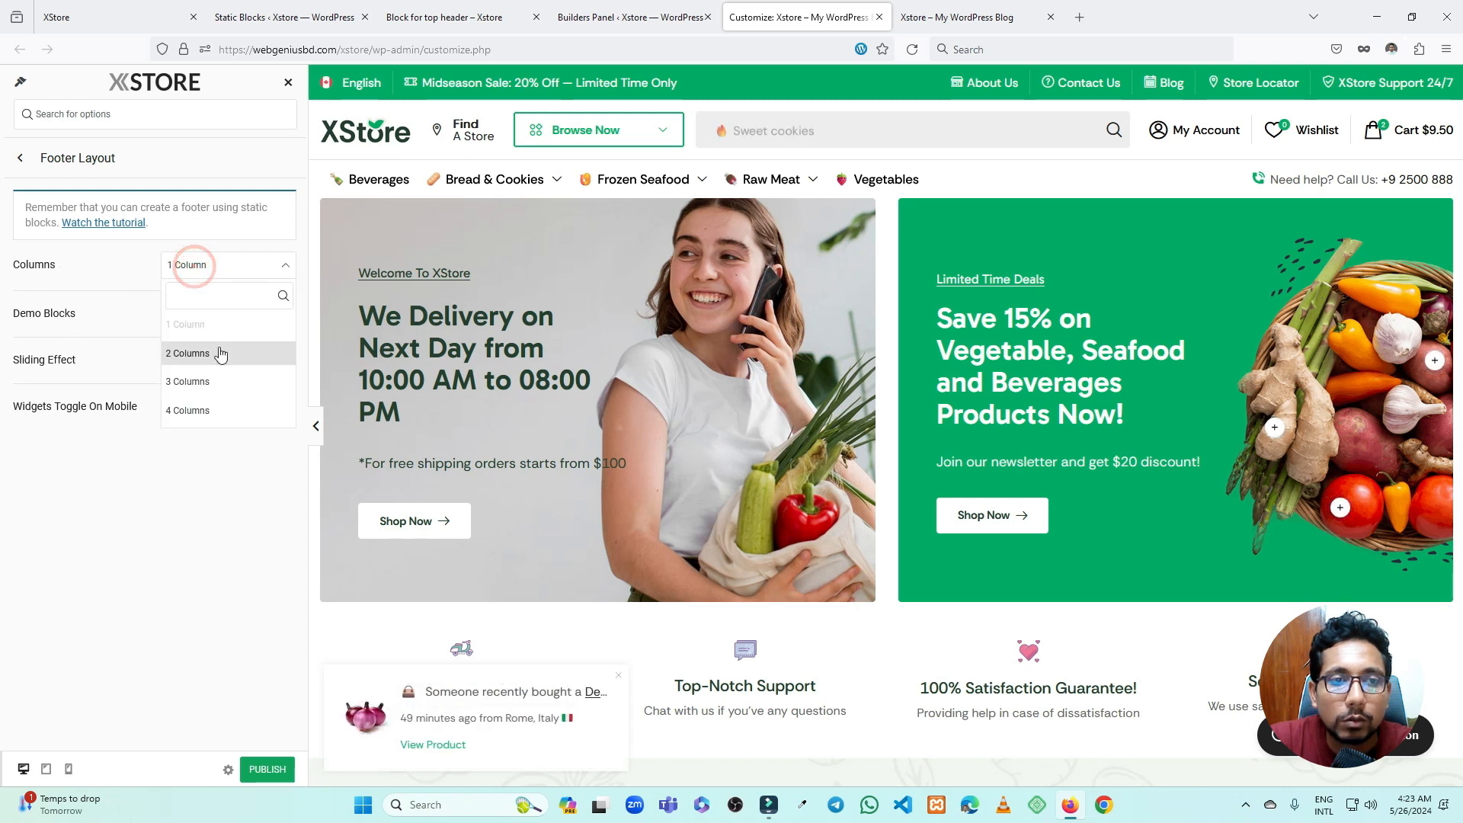
pyautogui.click(122, 287)
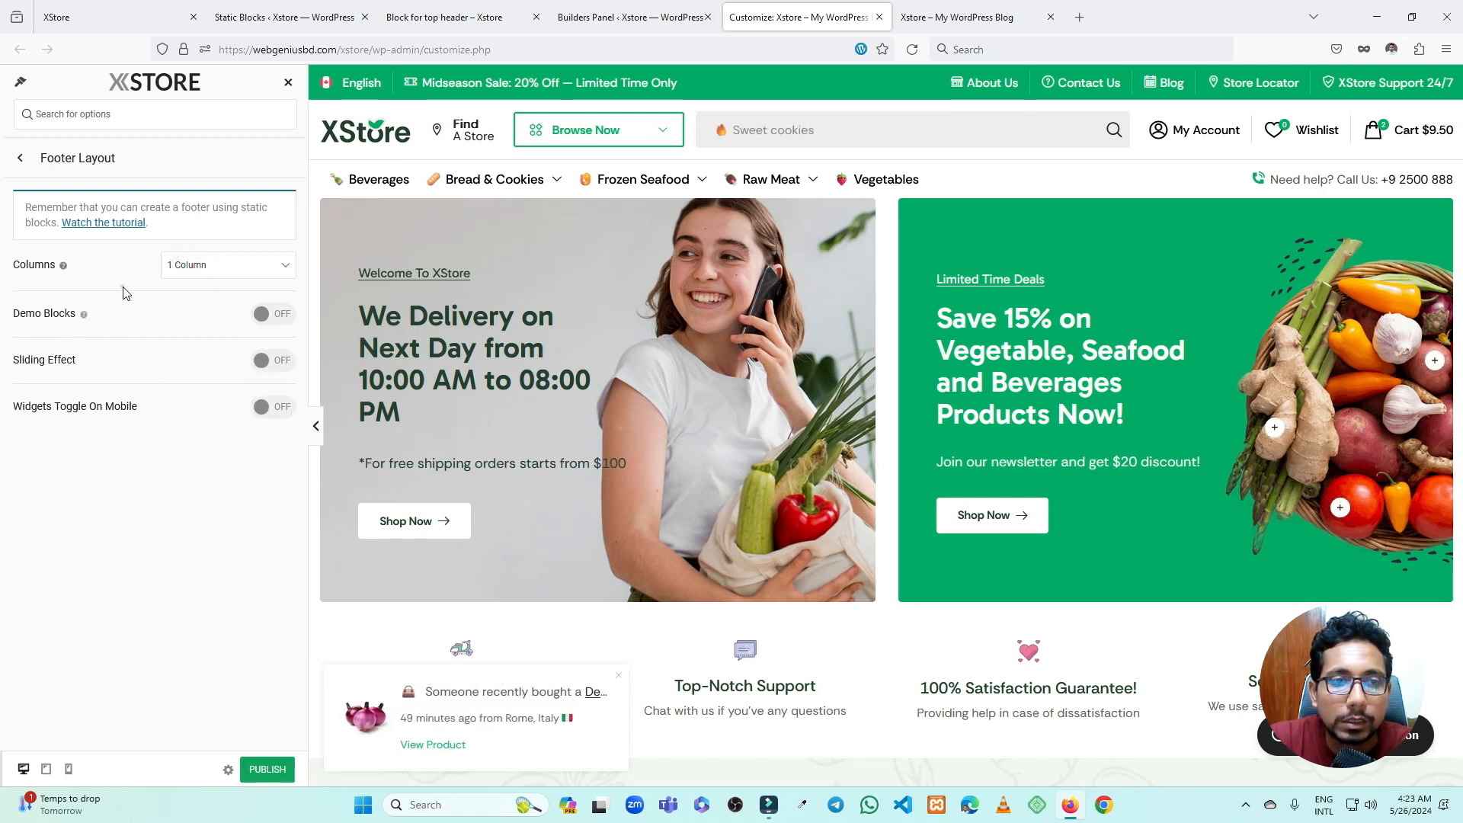
# - Try the footer's Demo Blocks option against the page preview and switch it off again
pyautogui.click(267, 314)
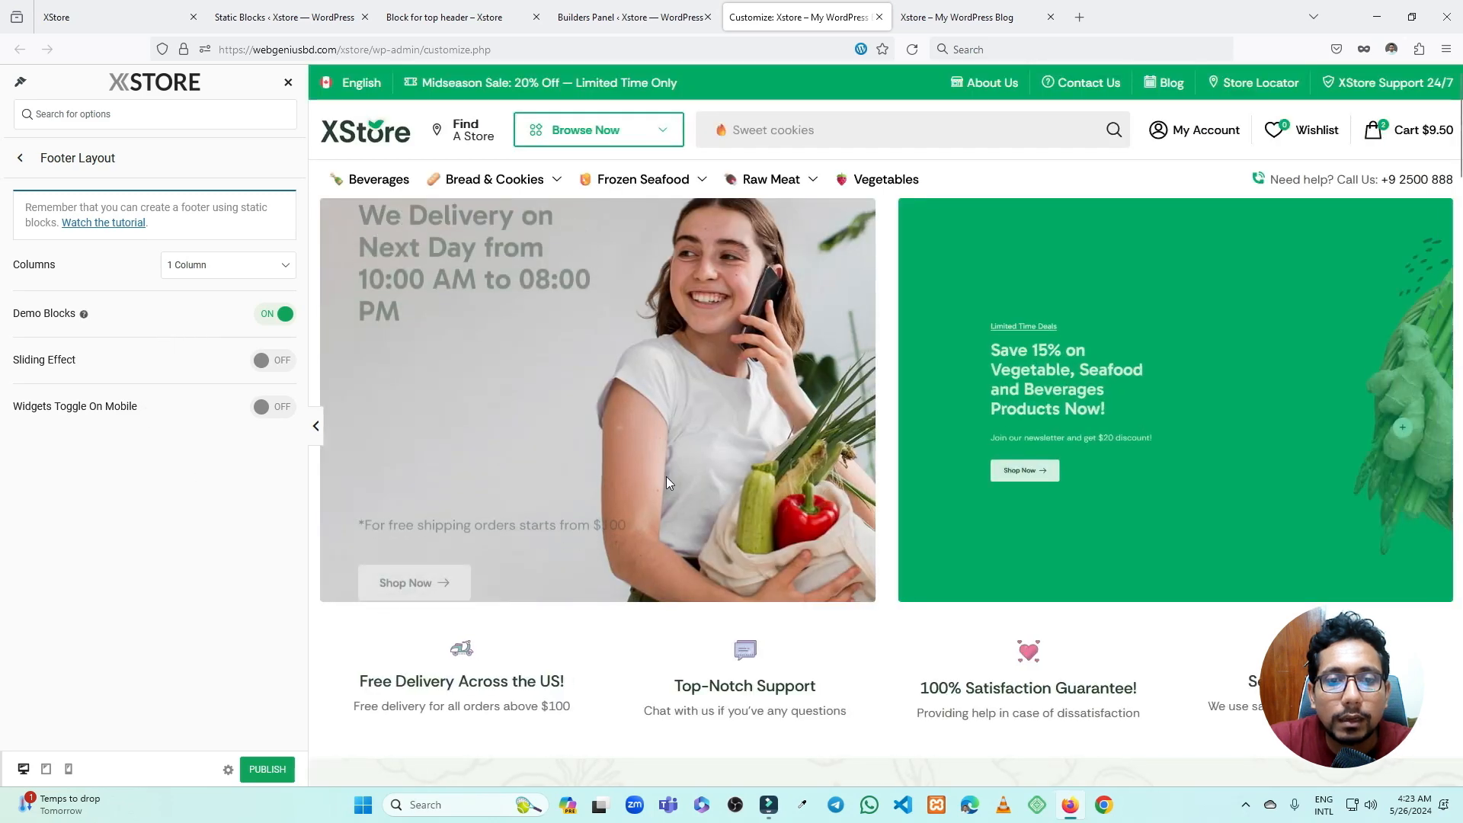
pyautogui.scroll(-5, 694, 486)
pyautogui.click(271, 314)
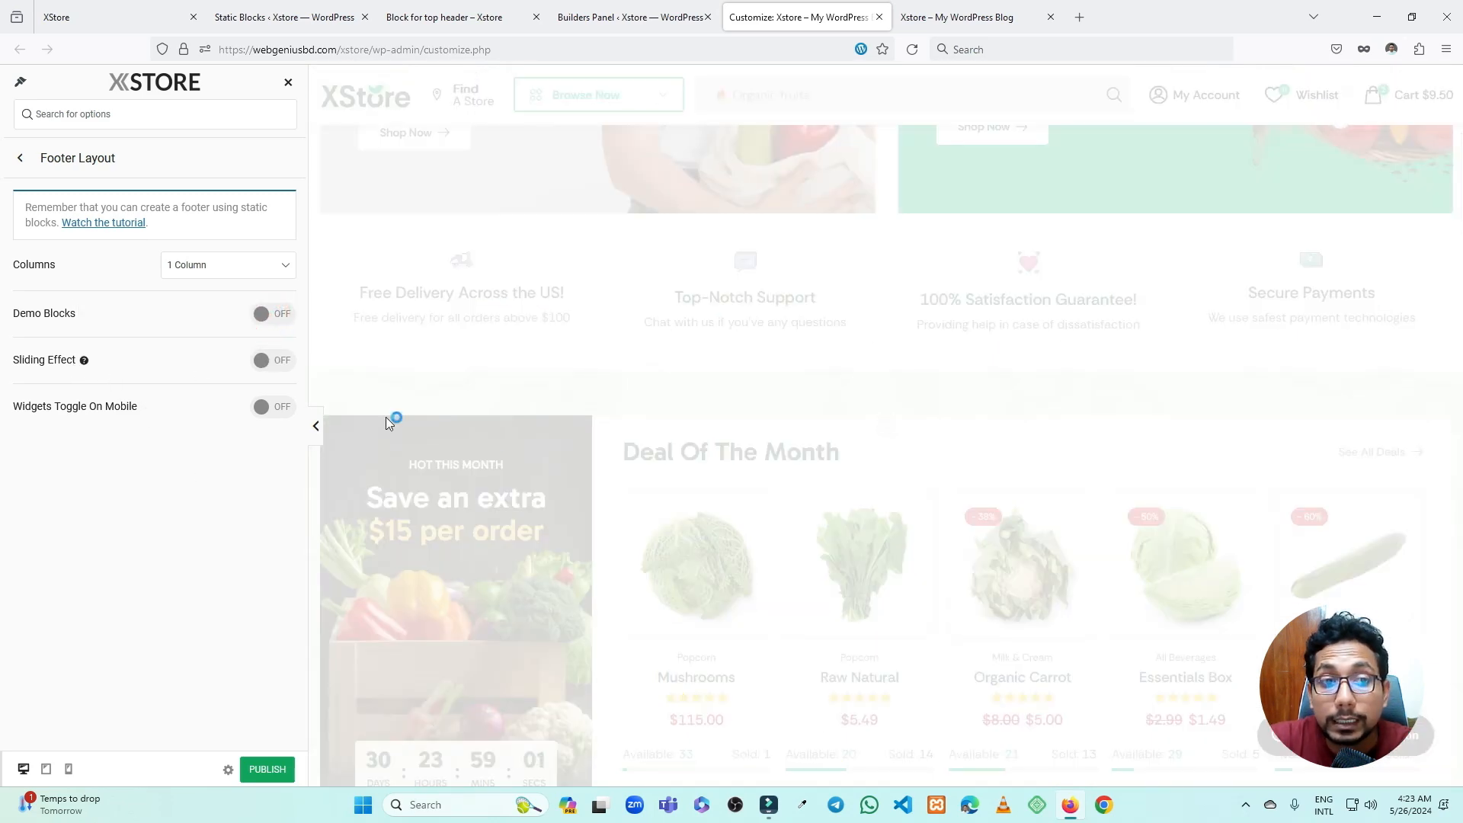
pyautogui.scroll(-7, 831, 357)
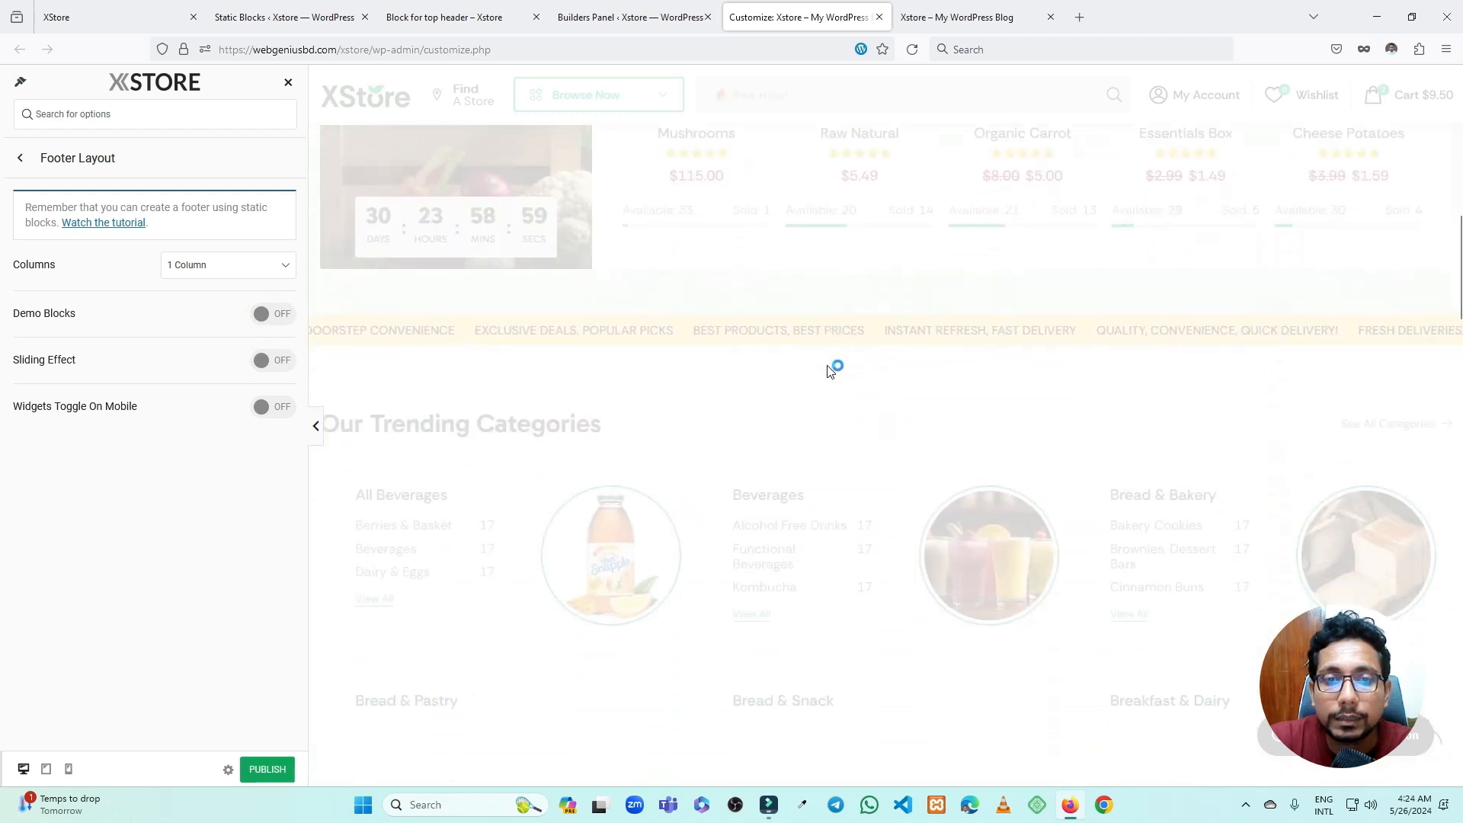
# - Examine the Mobile Panel options and check the mobile preview's header menu before returning to the main theme options
pyautogui.click(25, 163)
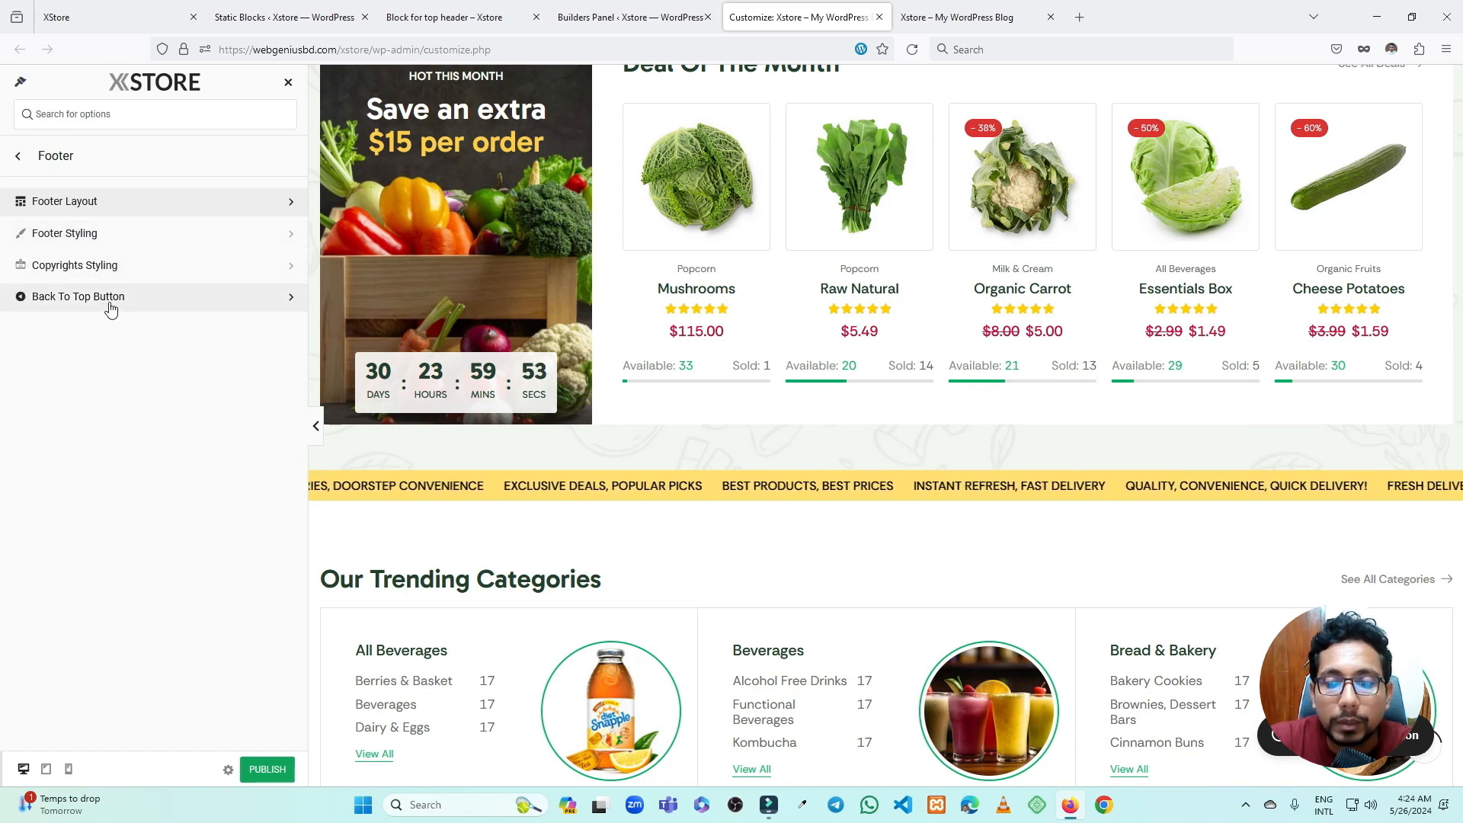
pyautogui.click(19, 156)
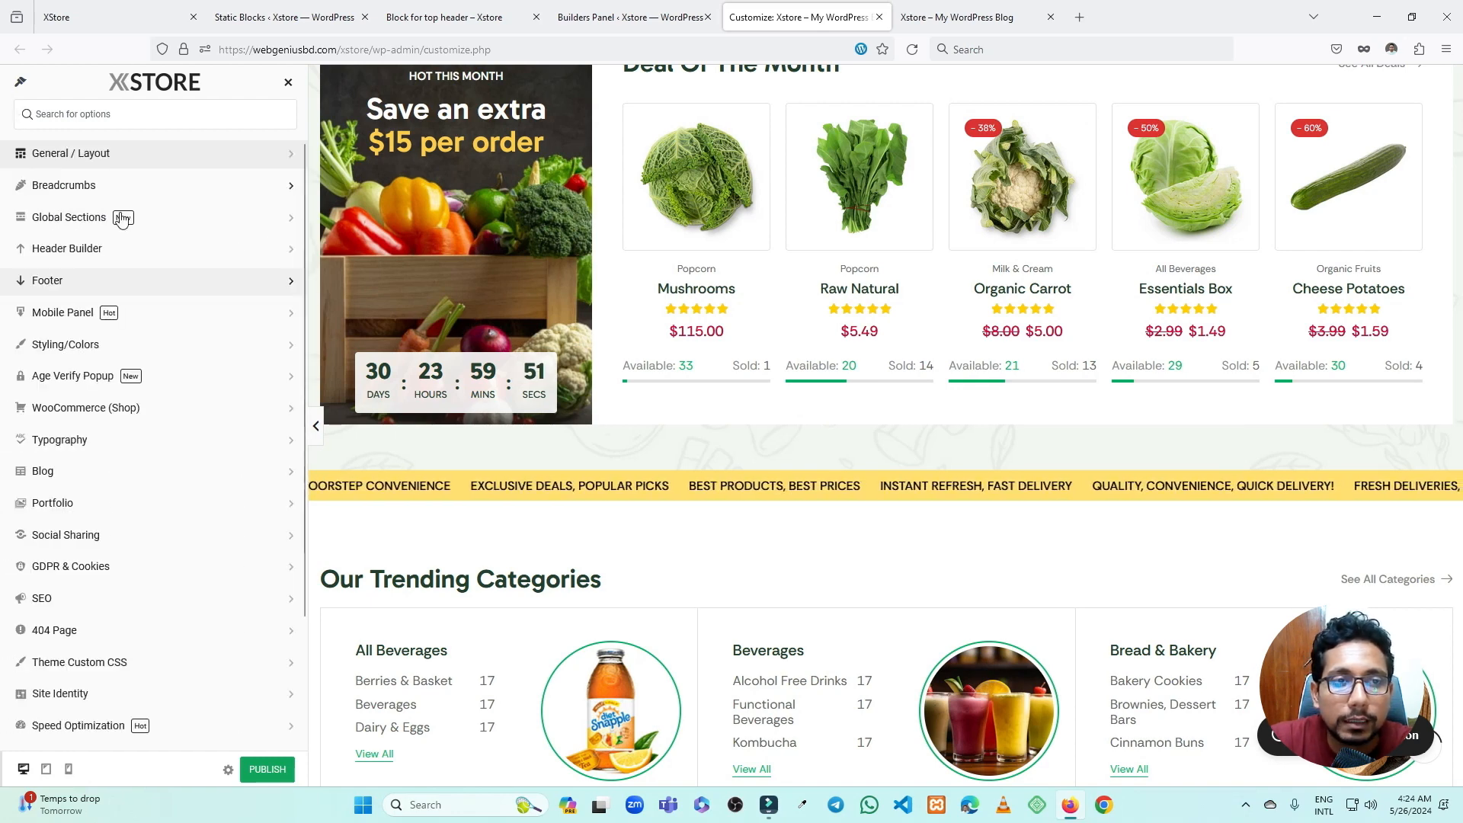
pyautogui.click(131, 313)
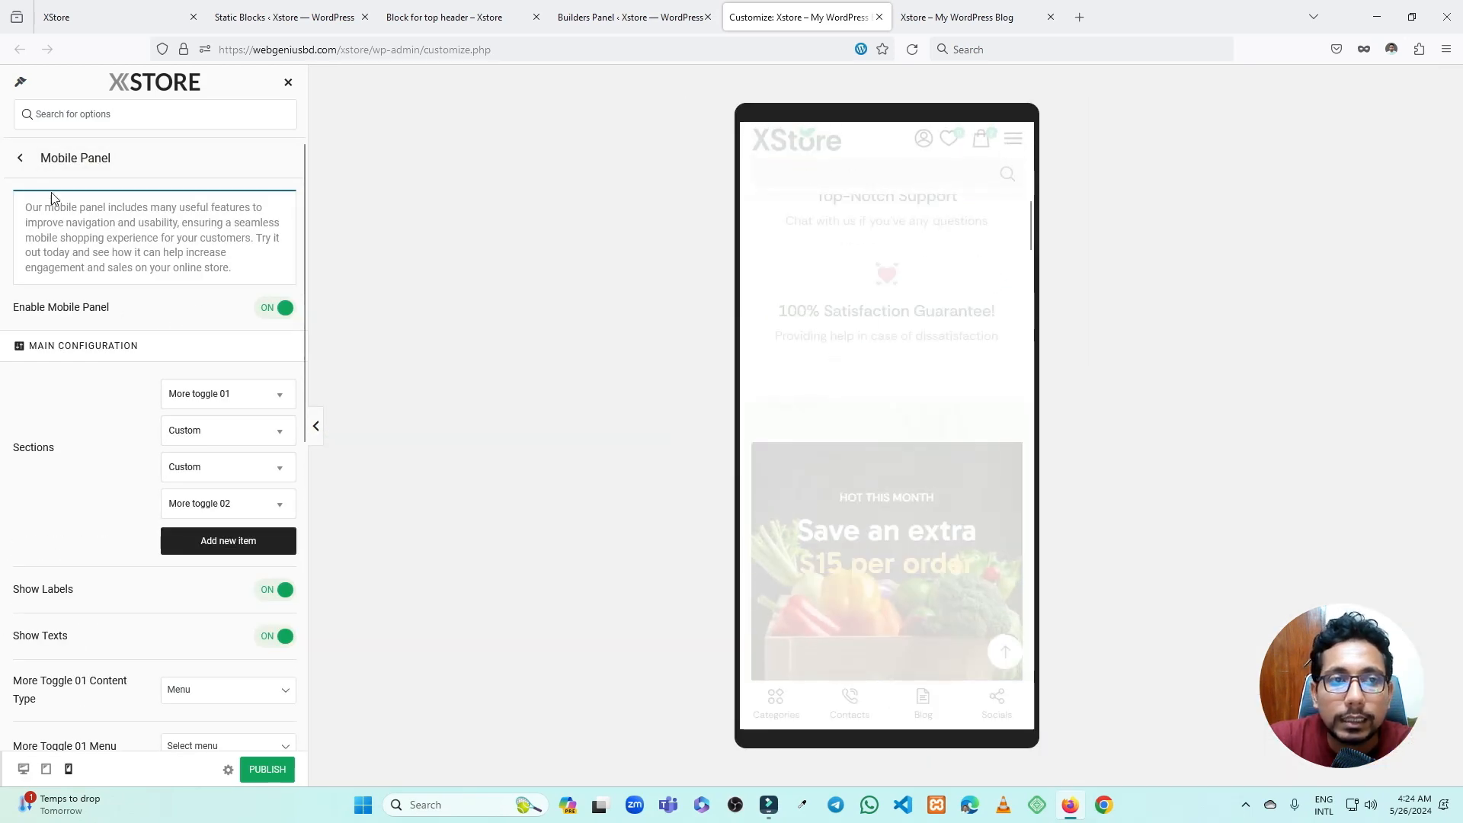
pyautogui.click(20, 158)
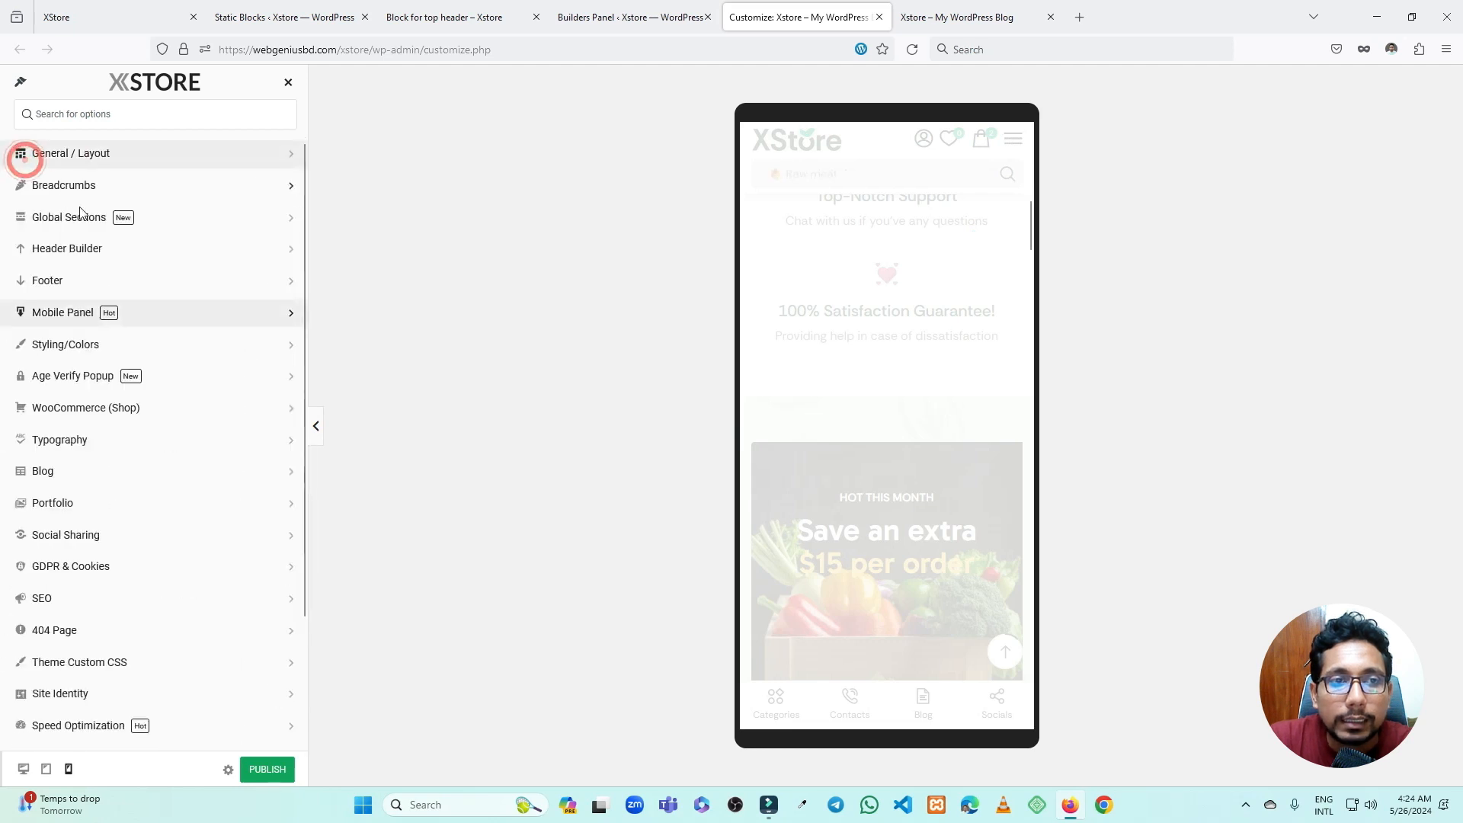
pyautogui.click(69, 315)
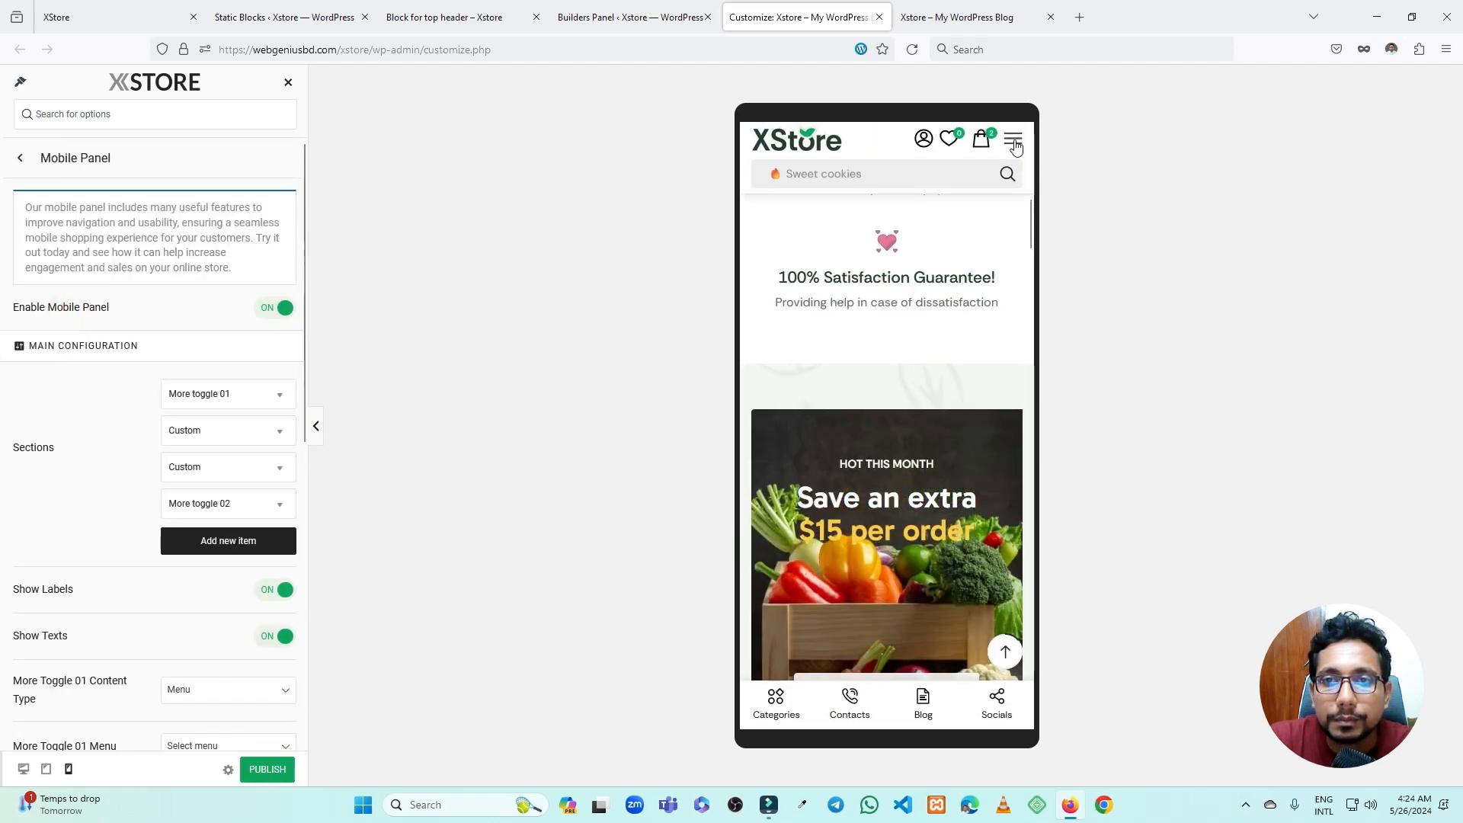
pyautogui.click(1014, 142)
pyautogui.click(761, 160)
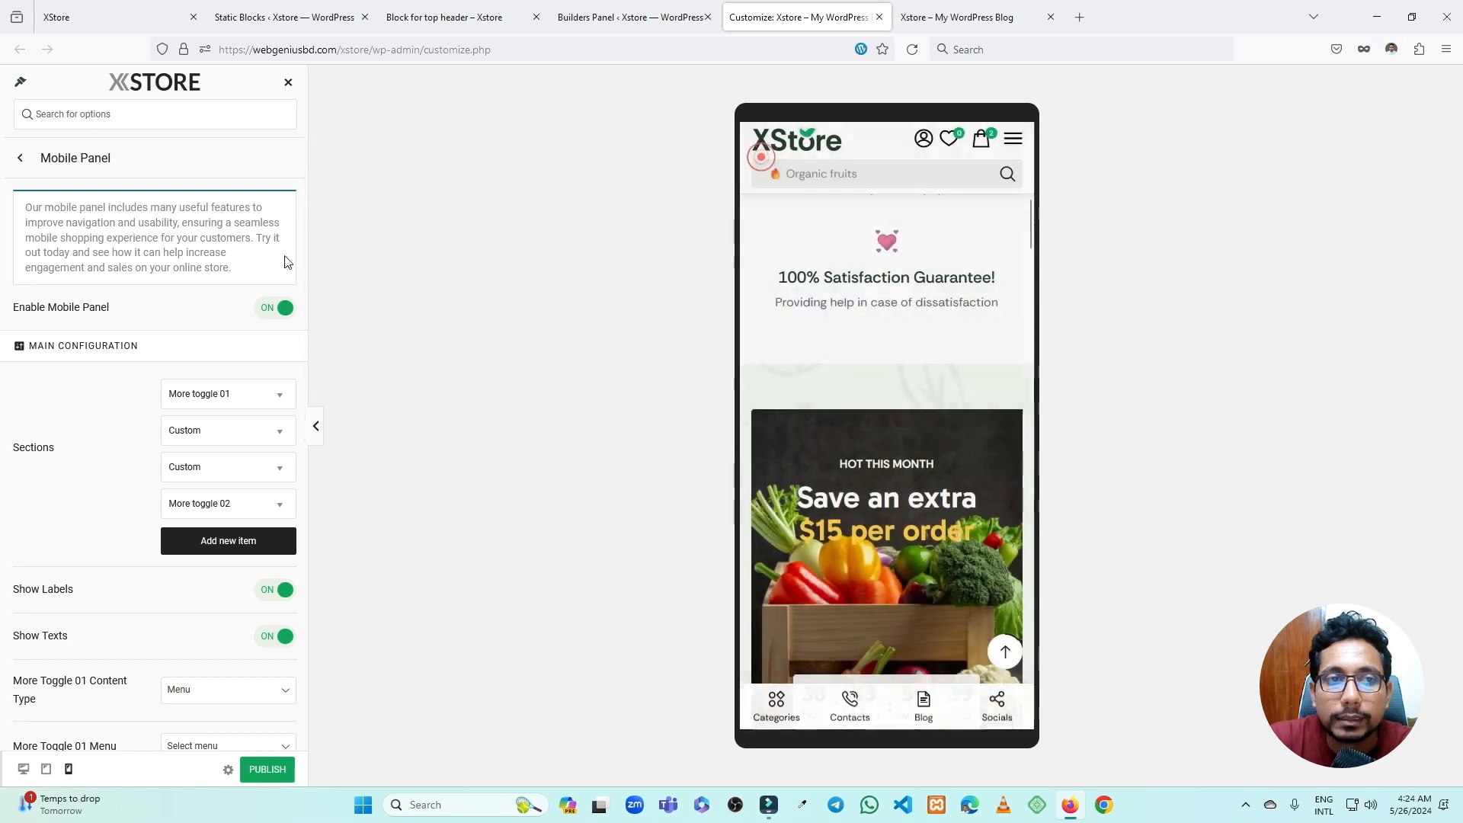
pyautogui.click(17, 161)
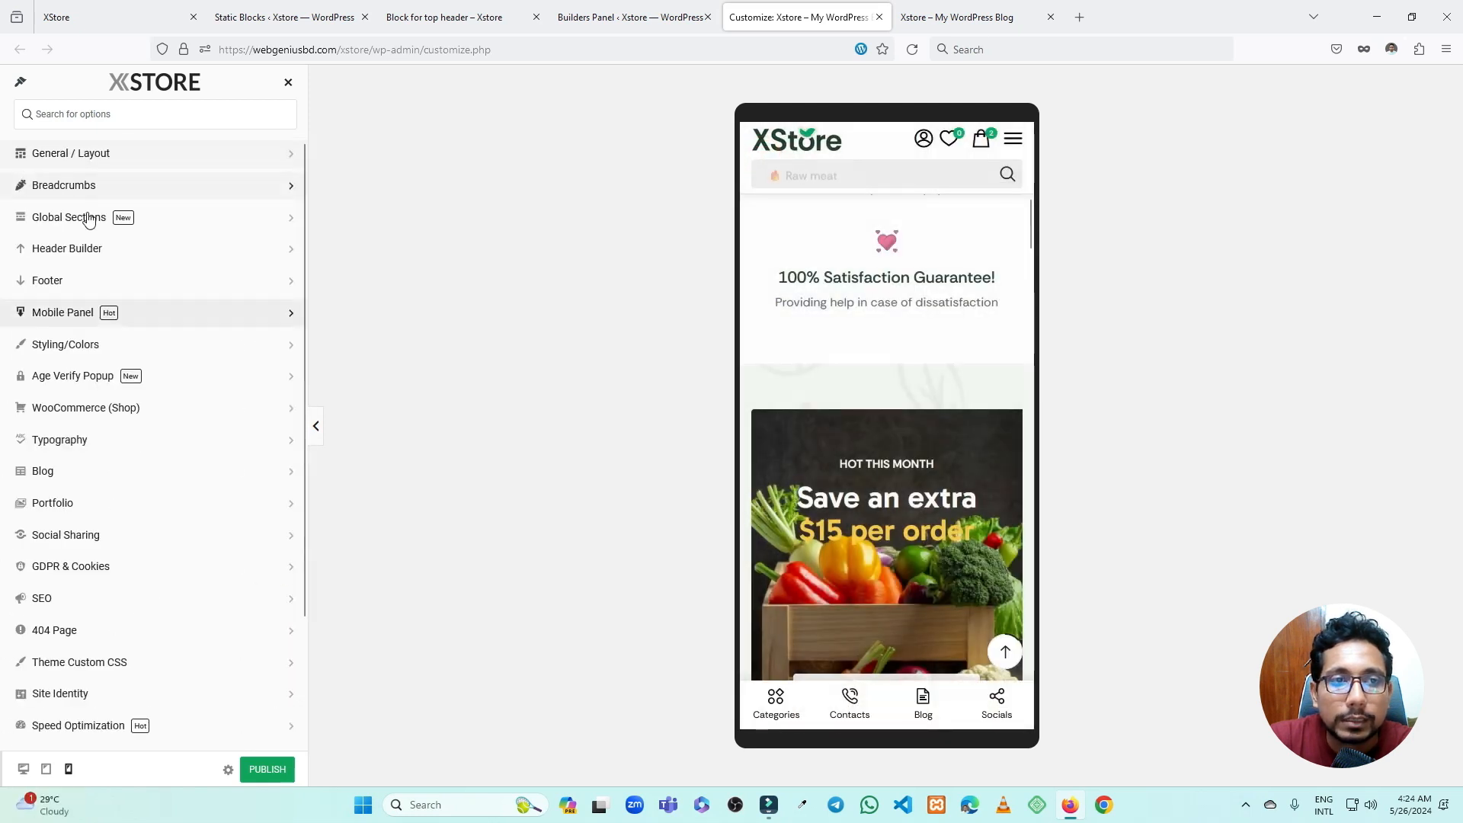
# - Look through the Styling/Colors, Age Verify Popup and WooCommerce (Shop) theme options
pyautogui.click(88, 345)
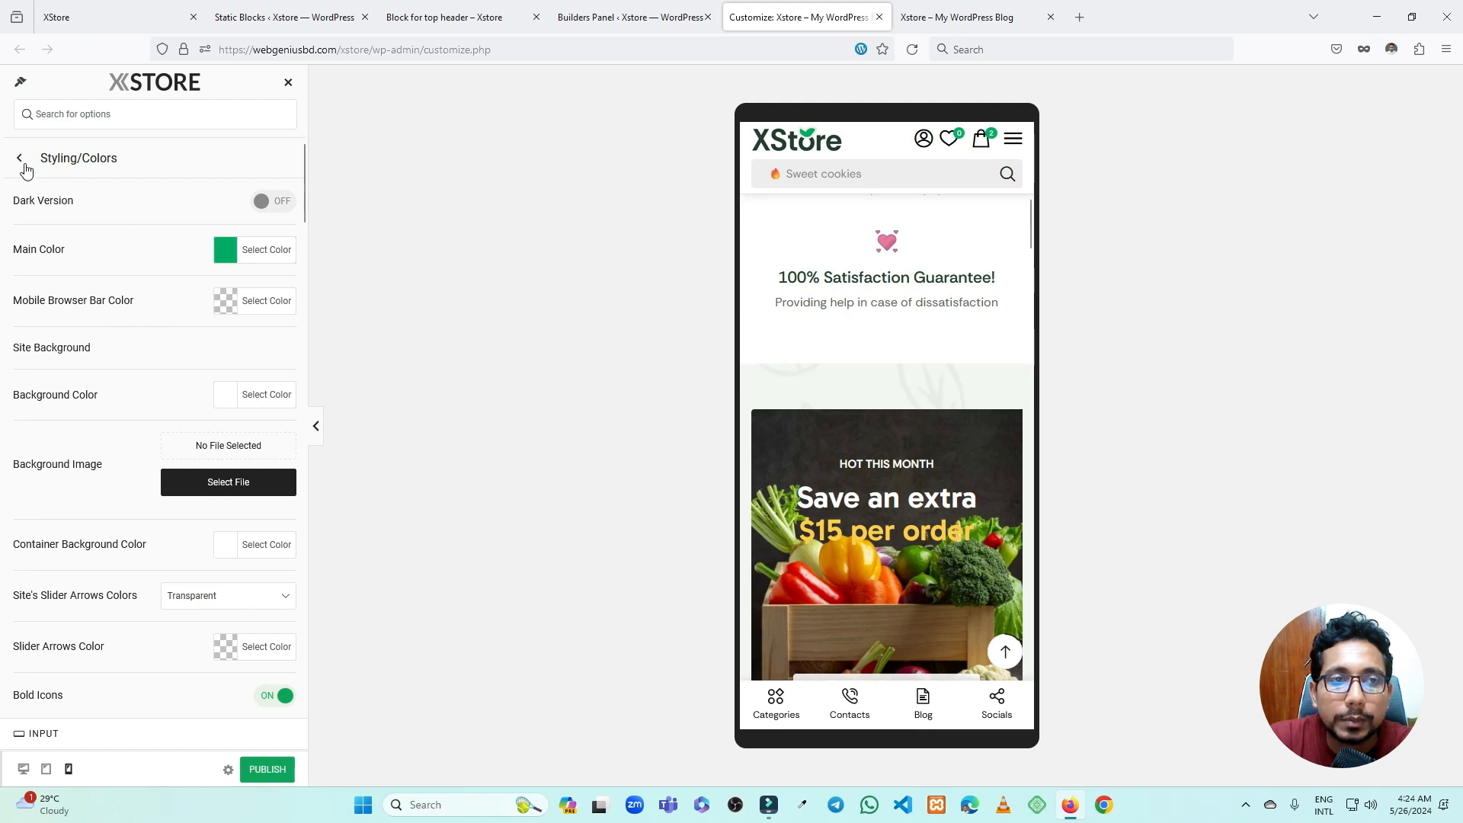
pyautogui.click(24, 163)
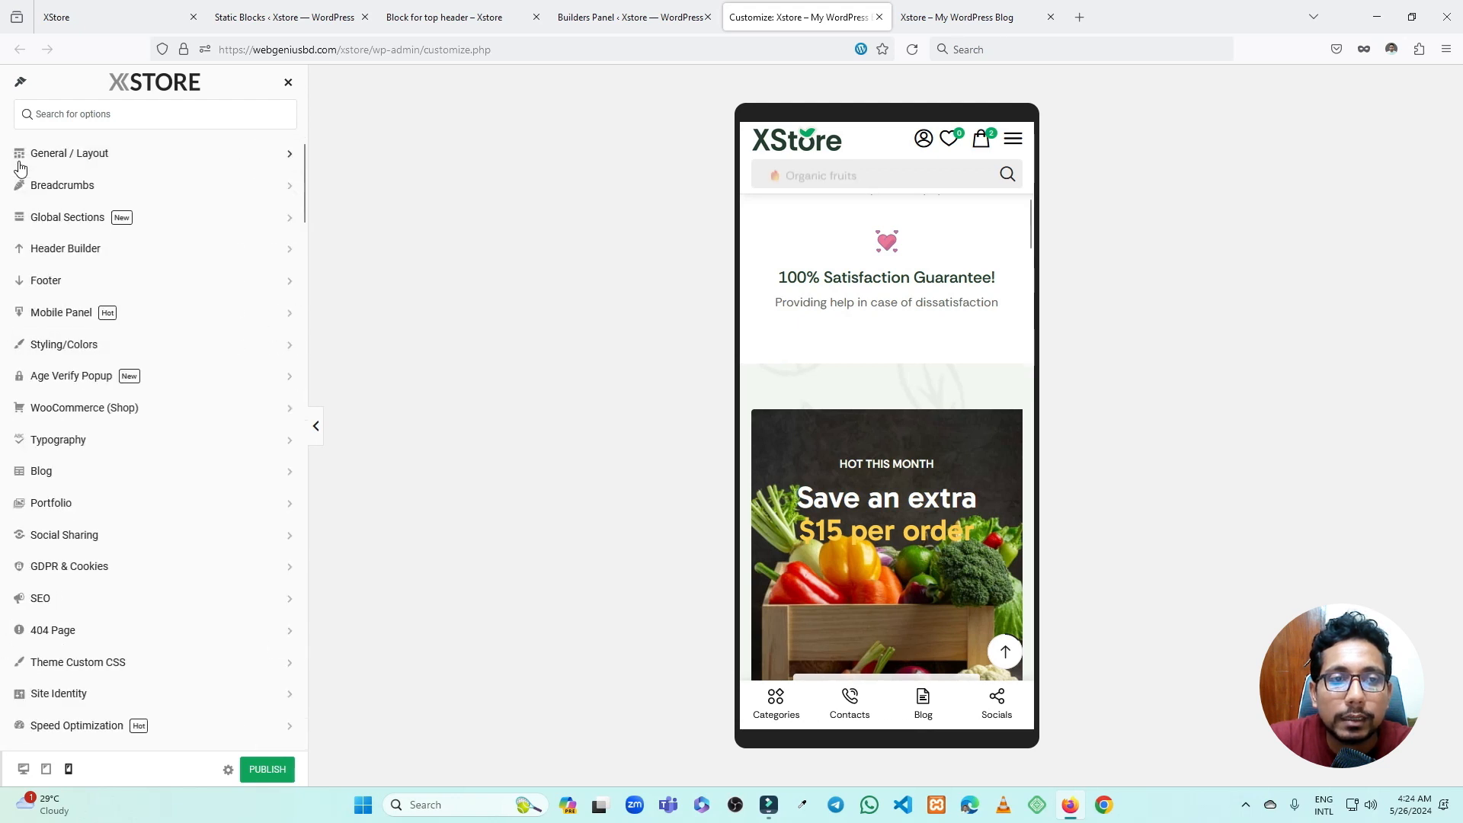
pyautogui.click(95, 379)
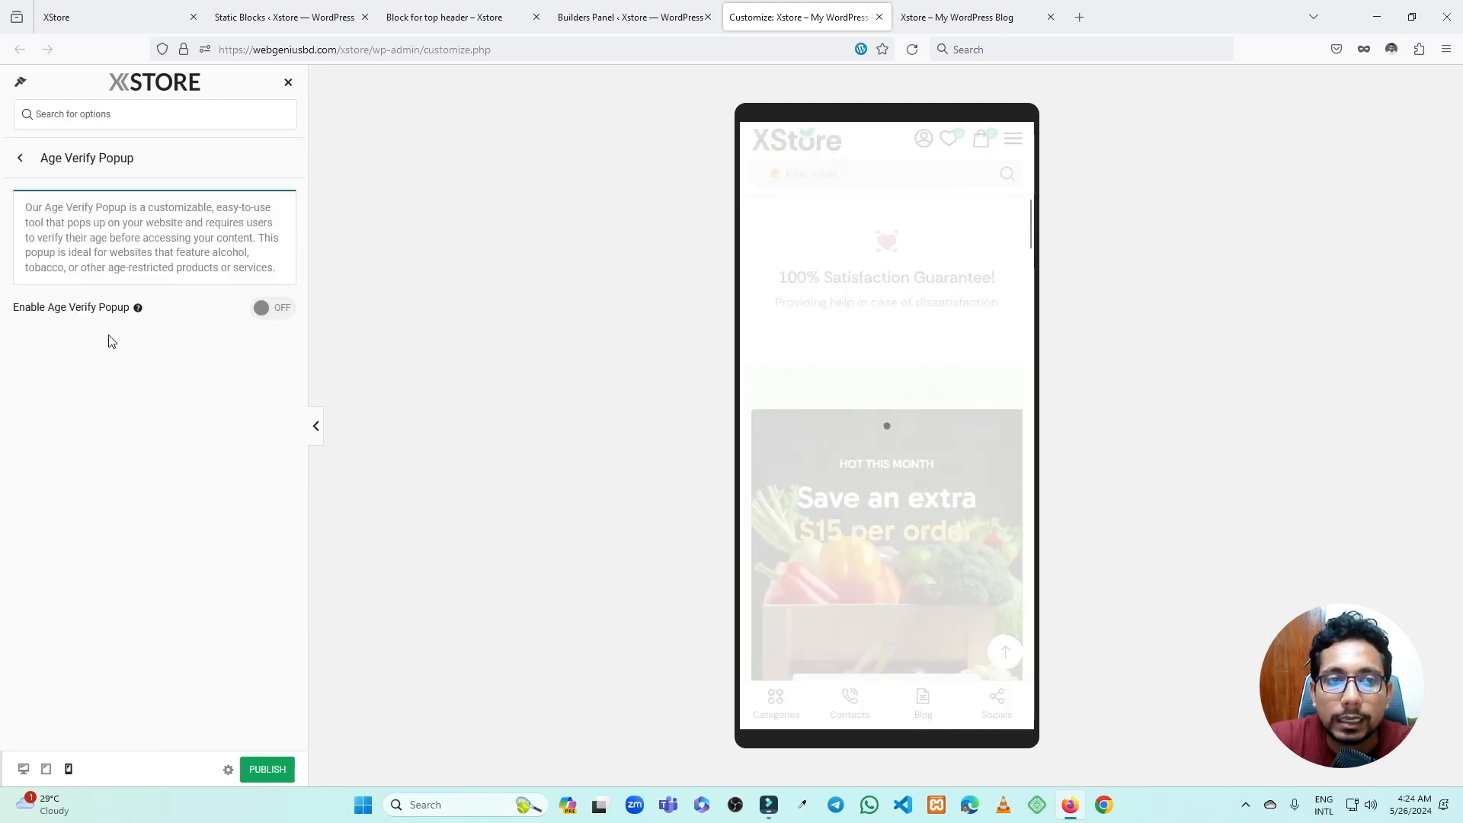
pyautogui.click(23, 158)
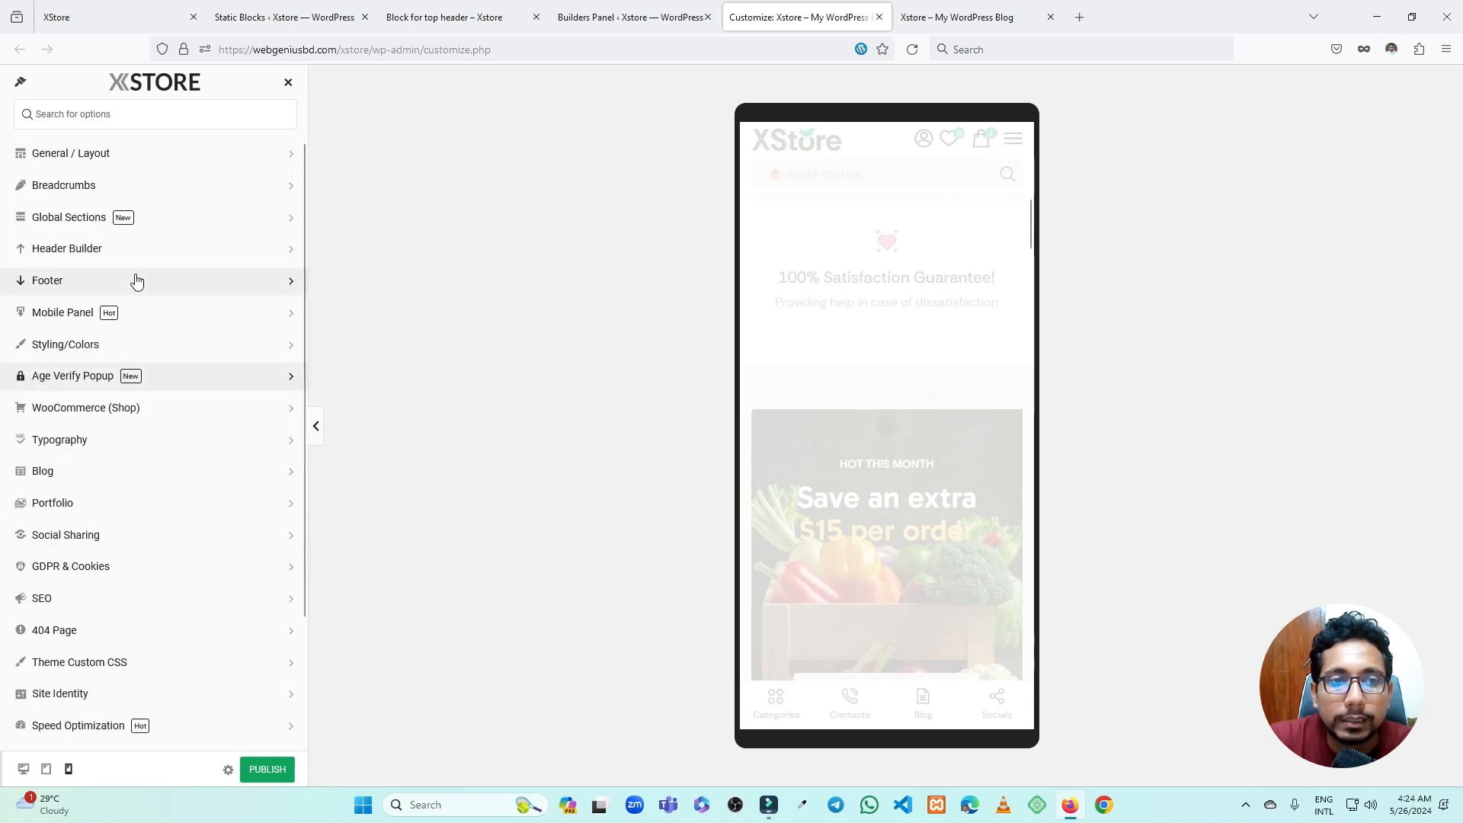
pyautogui.click(141, 410)
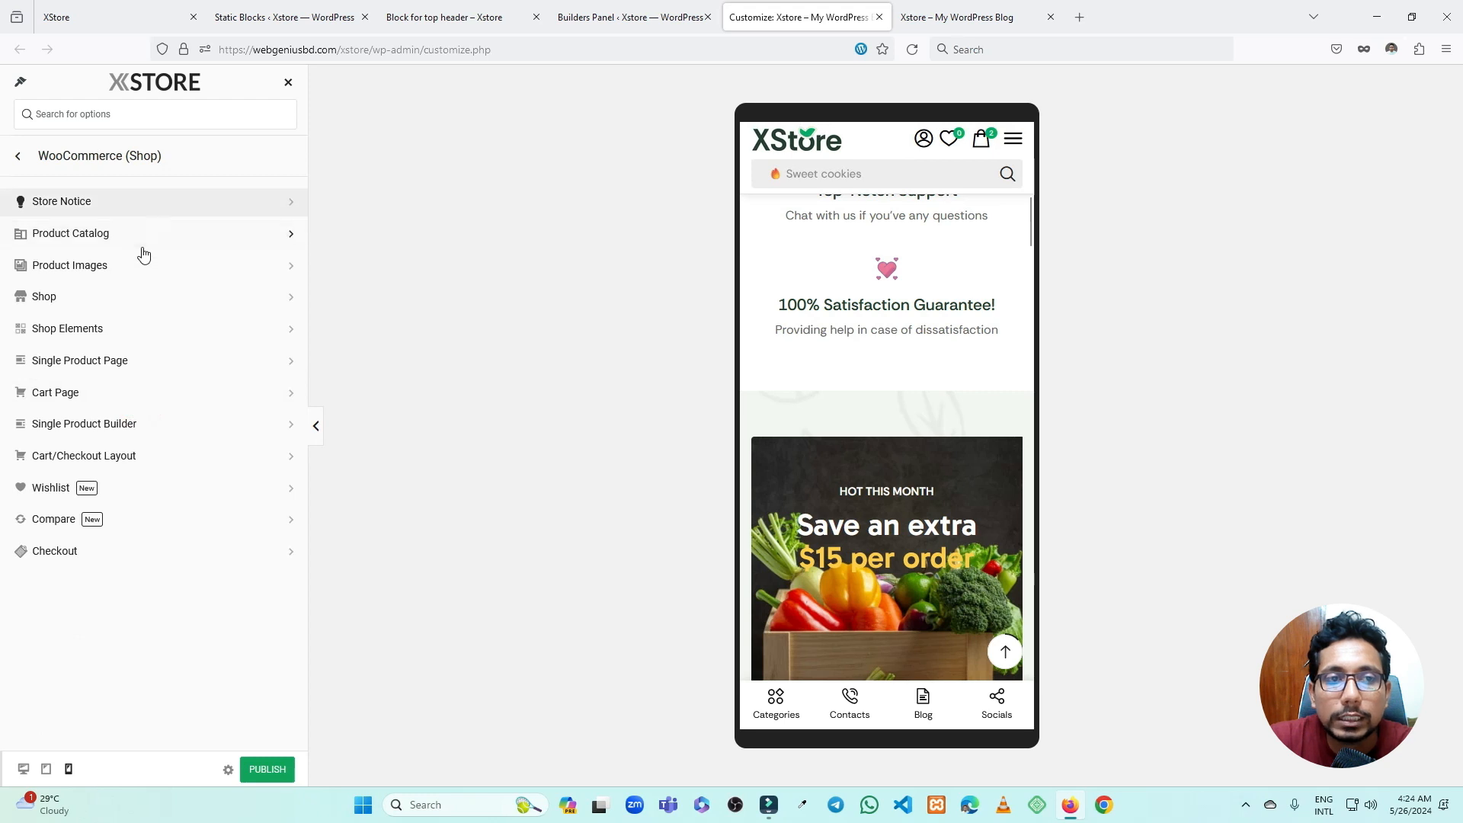
# - Examine the Product Catalog options, including the Shop Page Display choices, against the shop preview and return to the WooCommerce (Shop) options
pyautogui.click(138, 238)
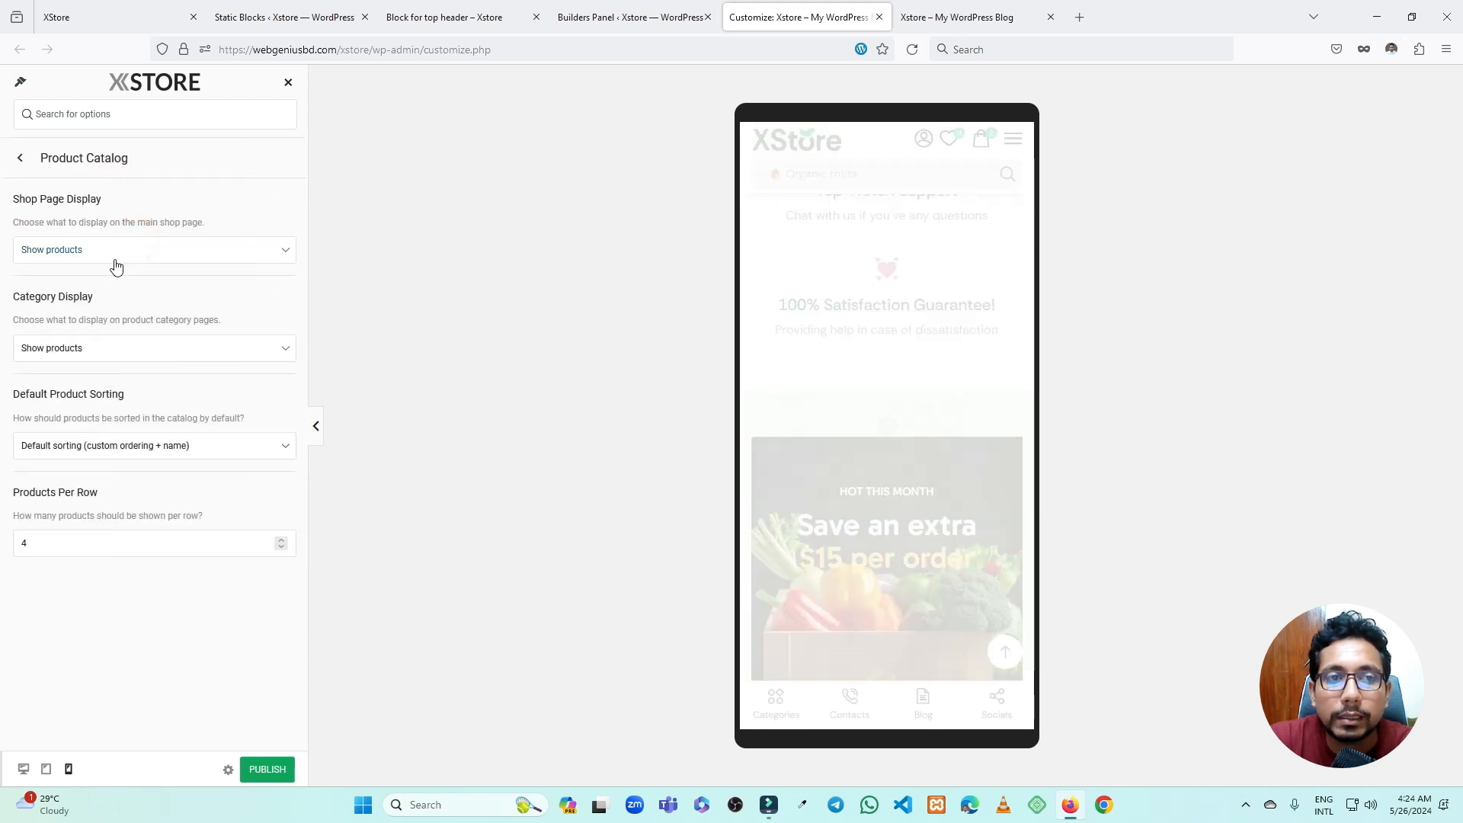
pyautogui.click(116, 251)
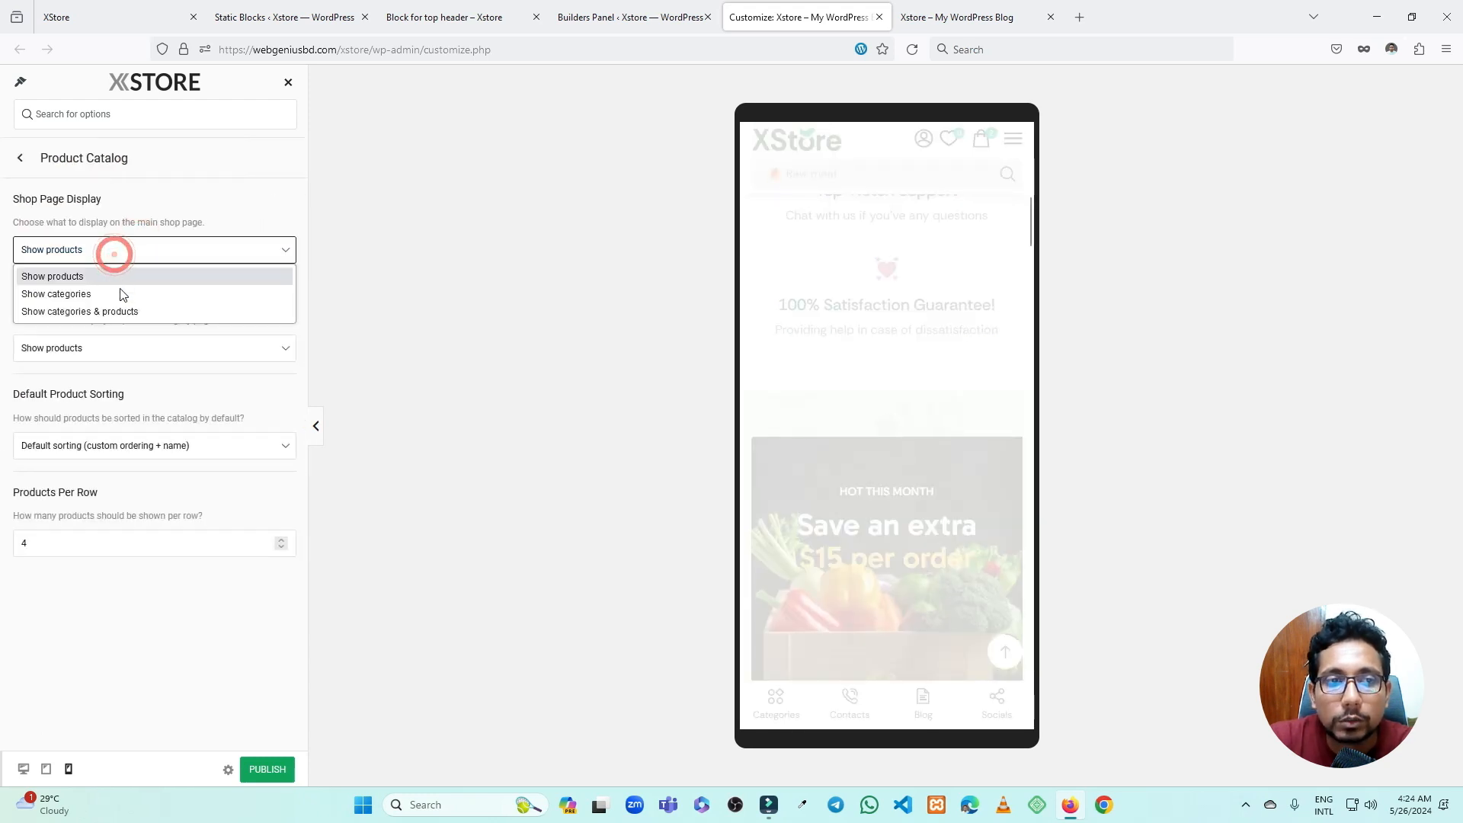
pyautogui.click(109, 245)
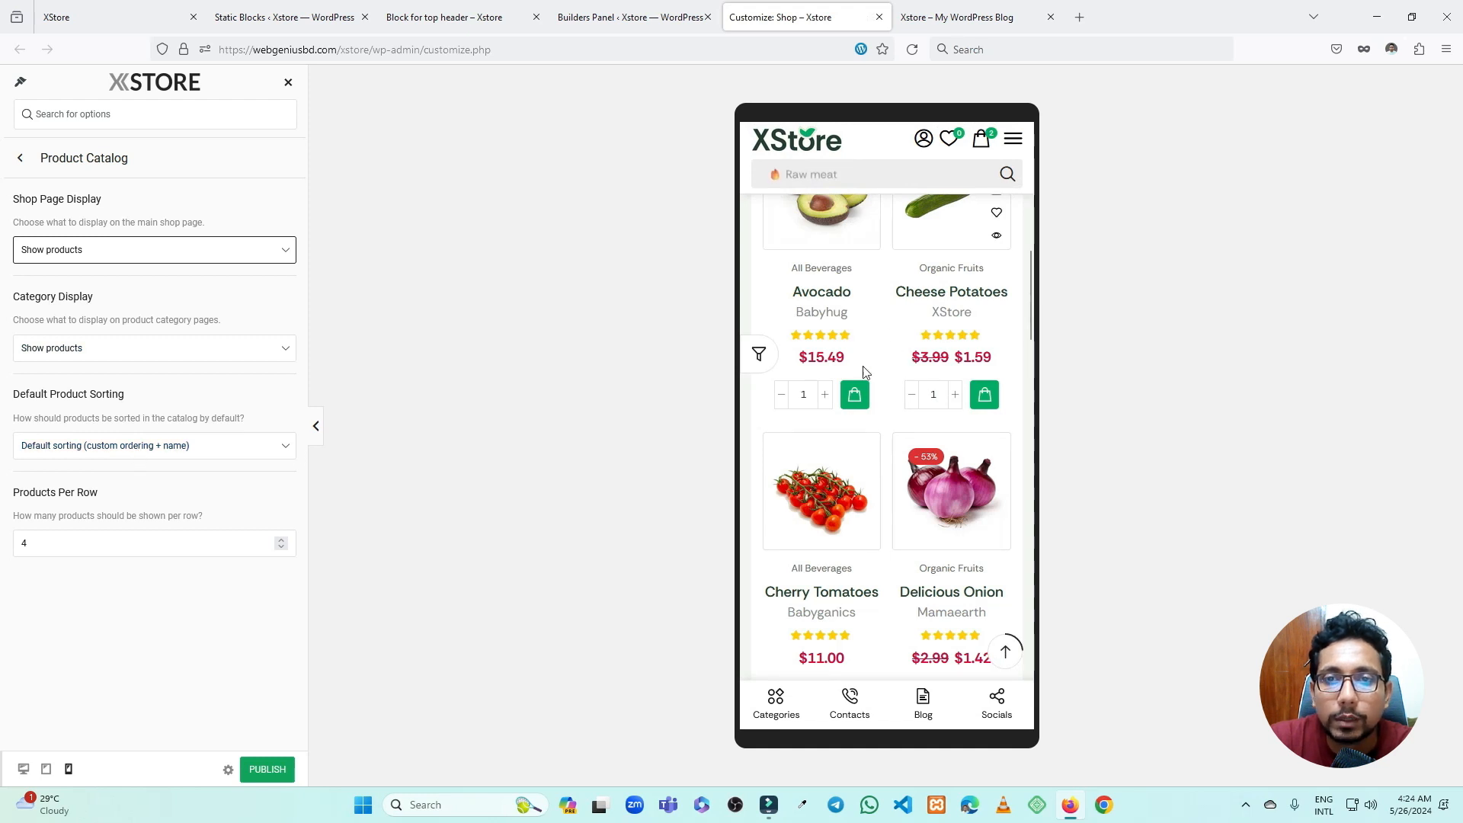
pyautogui.click(31, 166)
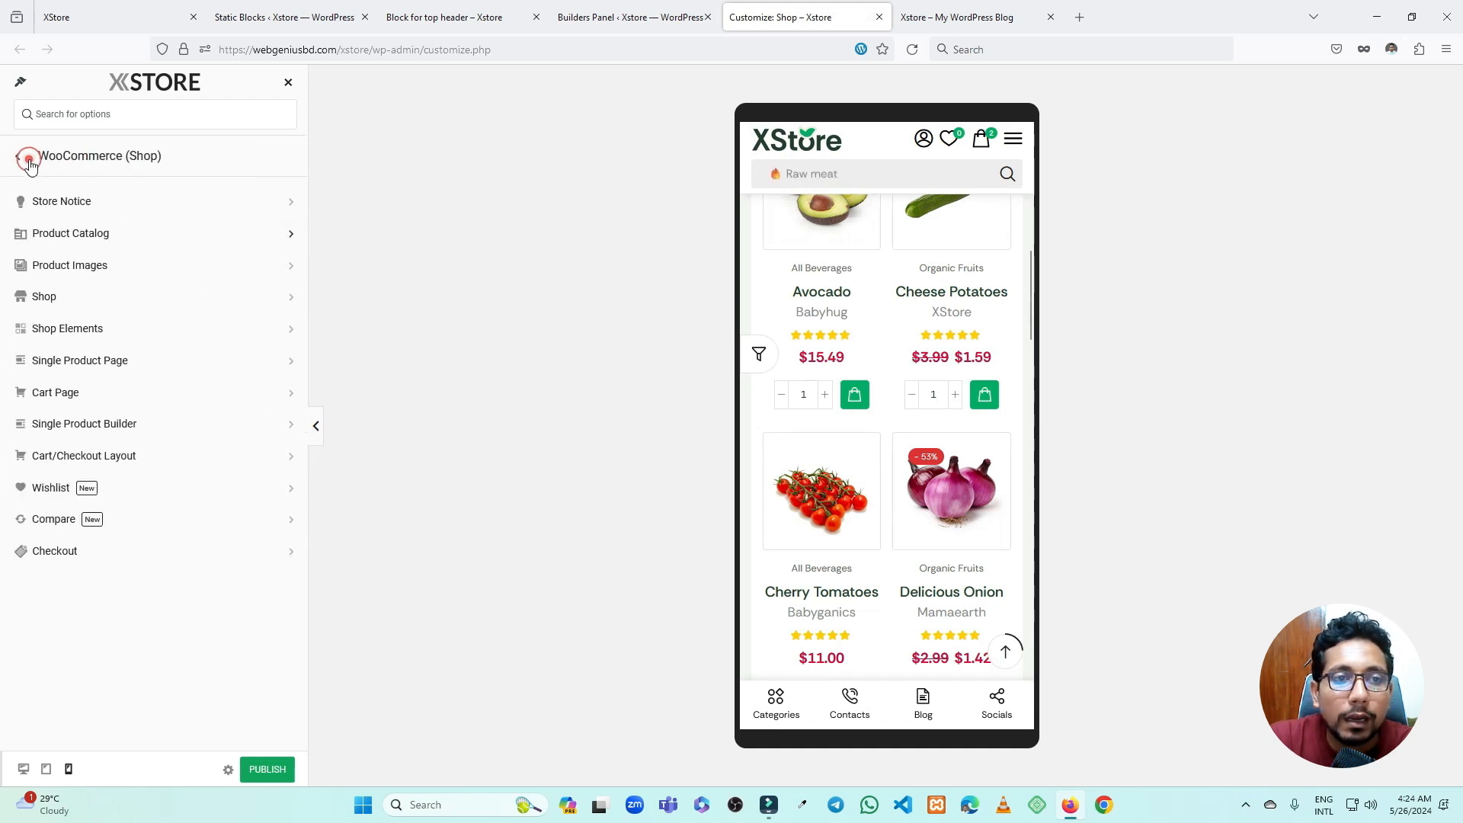
# - Examine the Product Images settings for main image width, thumbnail width and thumbnail cropping
pyautogui.click(106, 275)
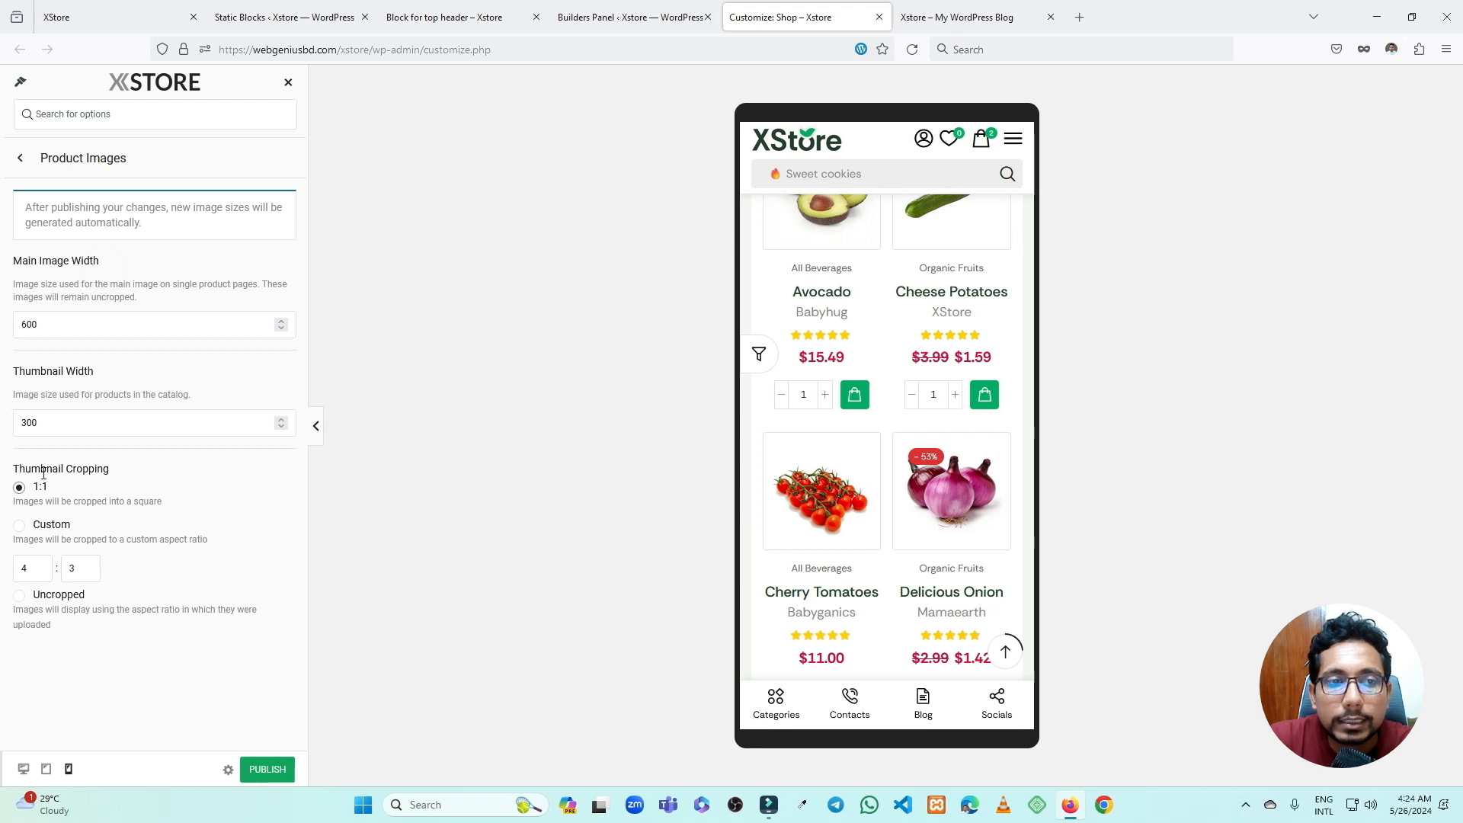
pyautogui.moveTo(59, 320); pyautogui.dragTo(15, 323)
pyautogui.moveTo(63, 421); pyautogui.dragTo(15, 423)
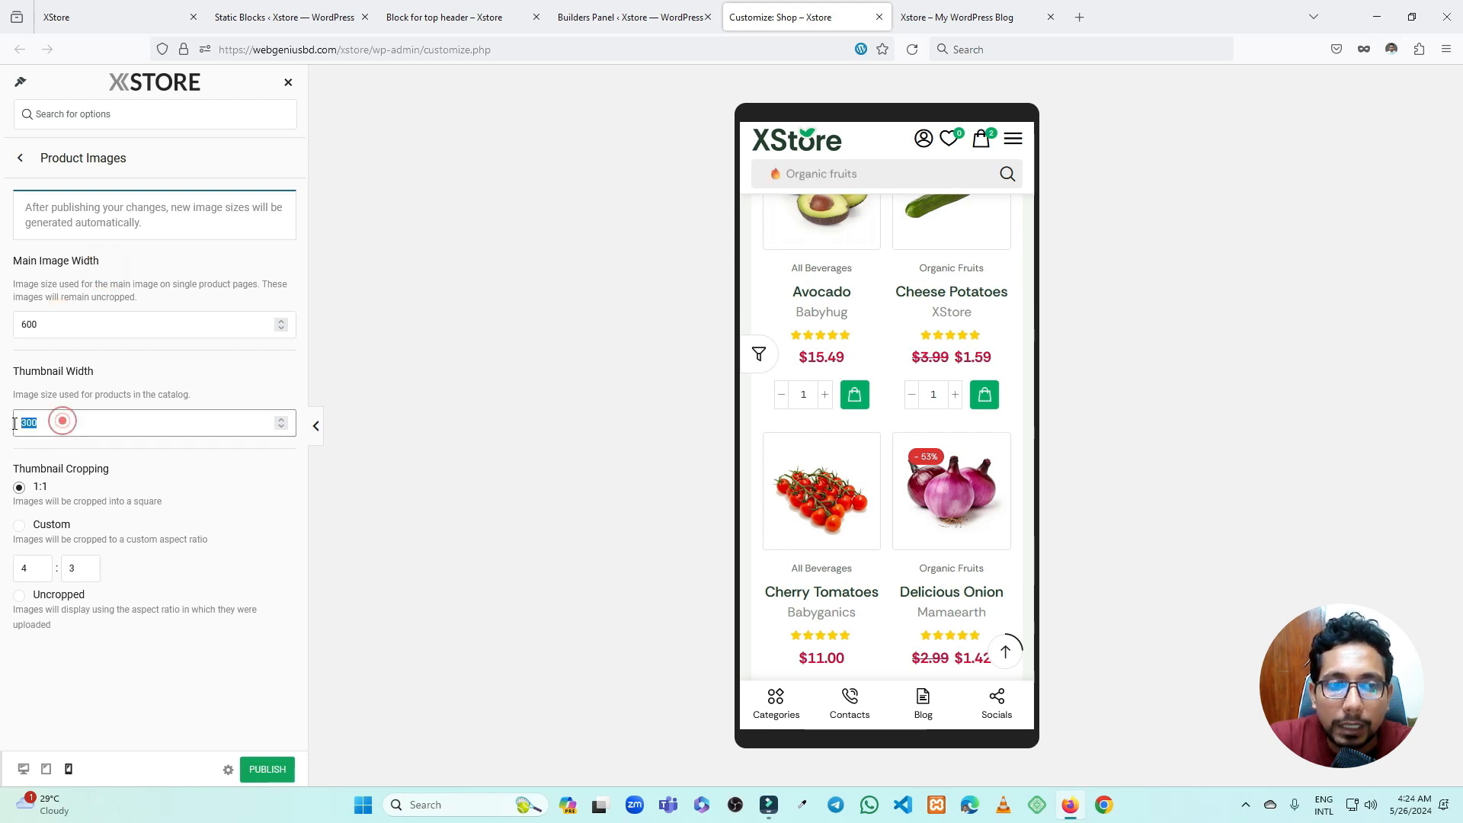
pyautogui.click(20, 158)
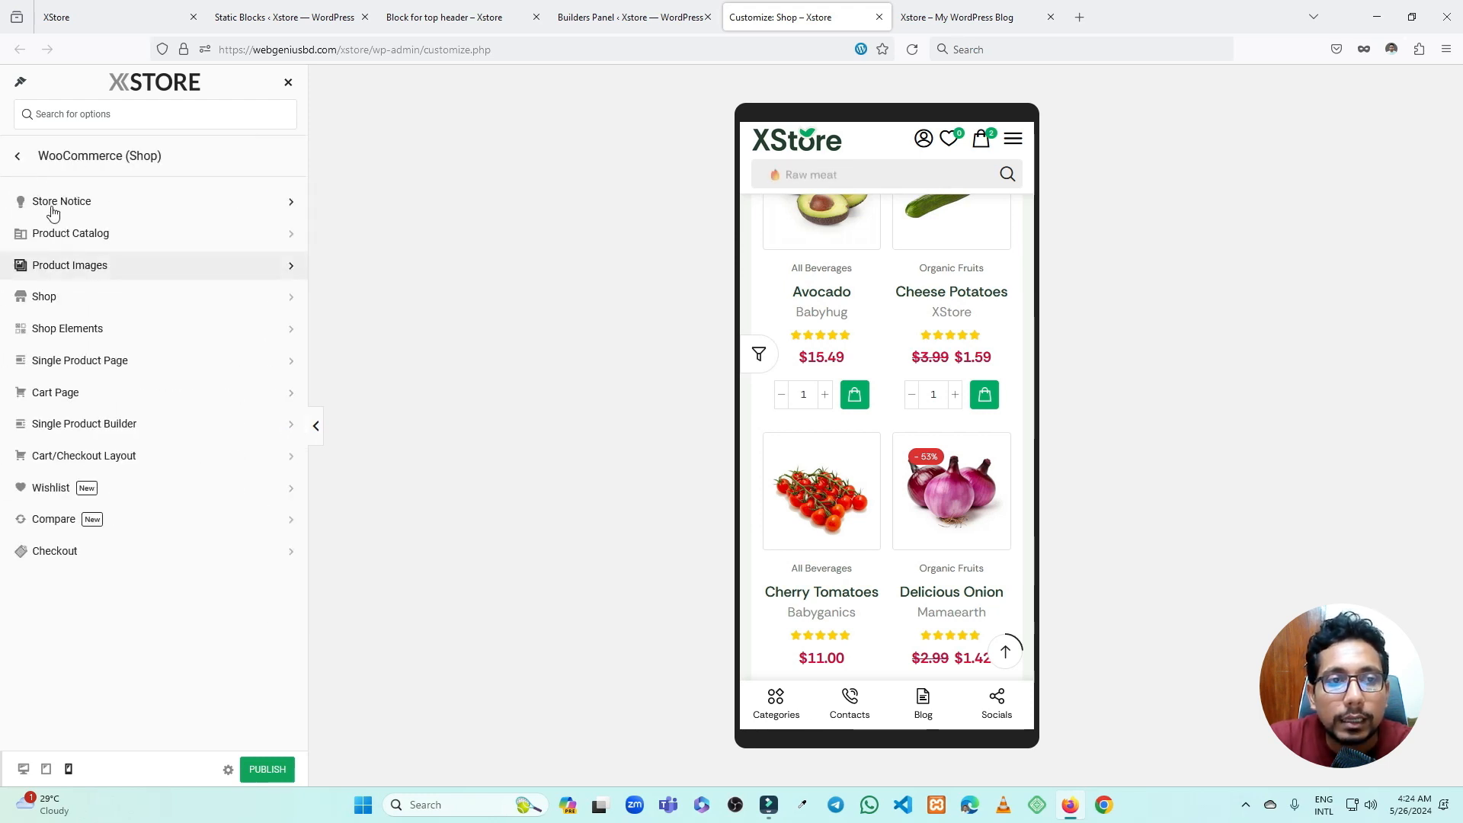
# - Look through the Shop Page Layout options against the mobile shop preview and return to the WooCommerce (Shop) options
pyautogui.click(82, 301)
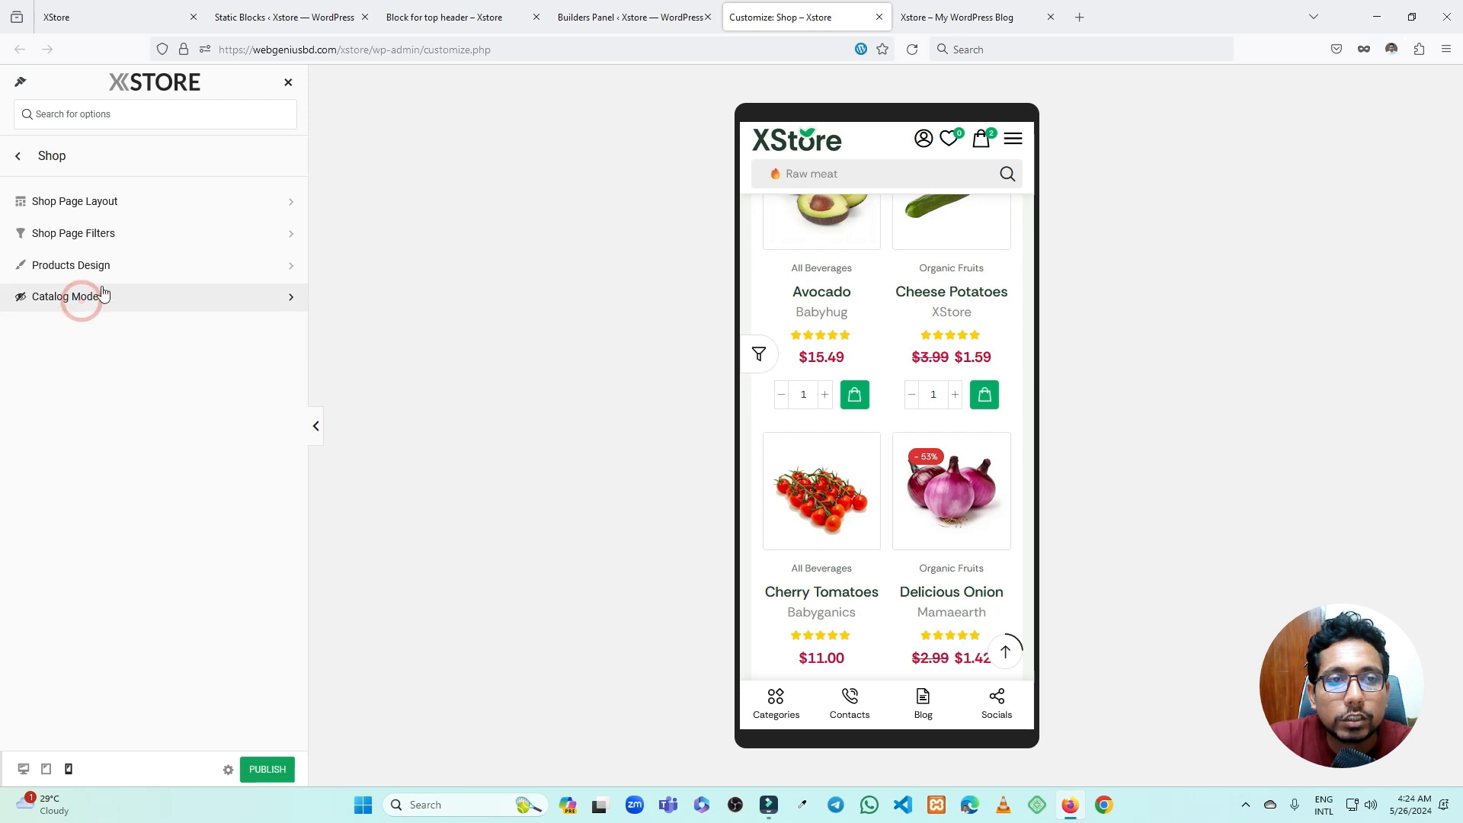
pyautogui.click(118, 204)
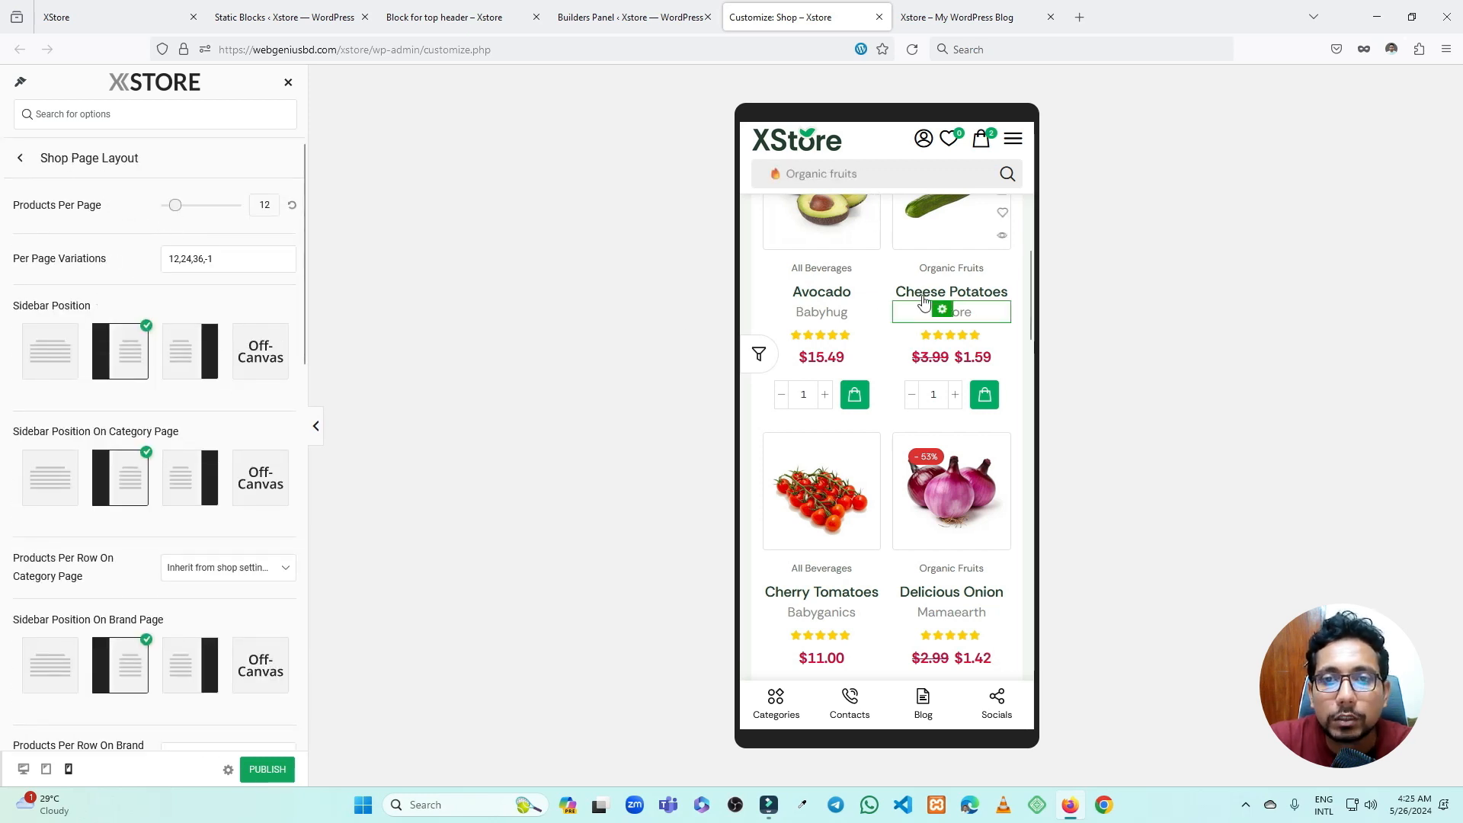
pyautogui.scroll(8, 857, 312)
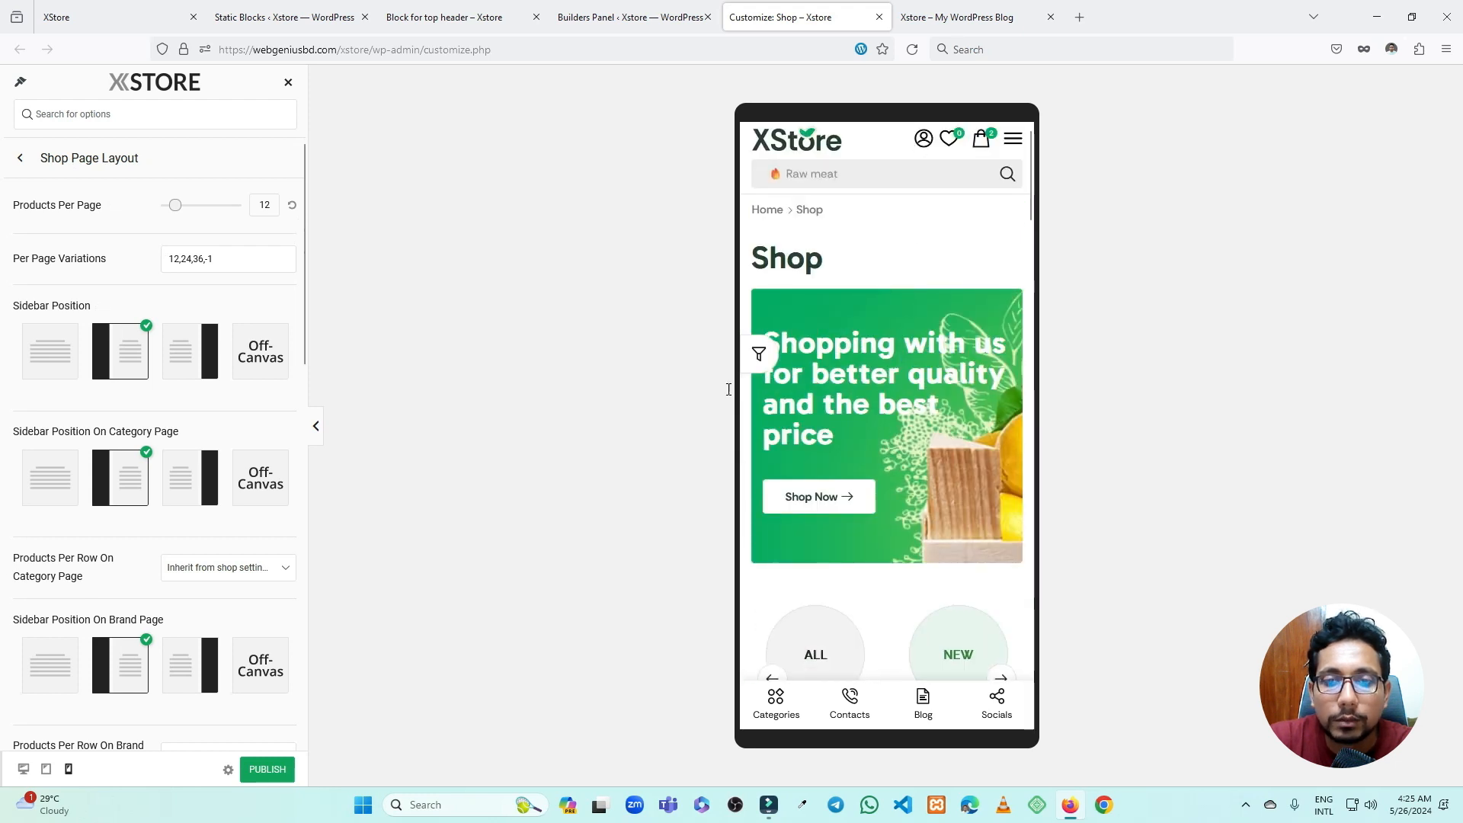
pyautogui.click(21, 159)
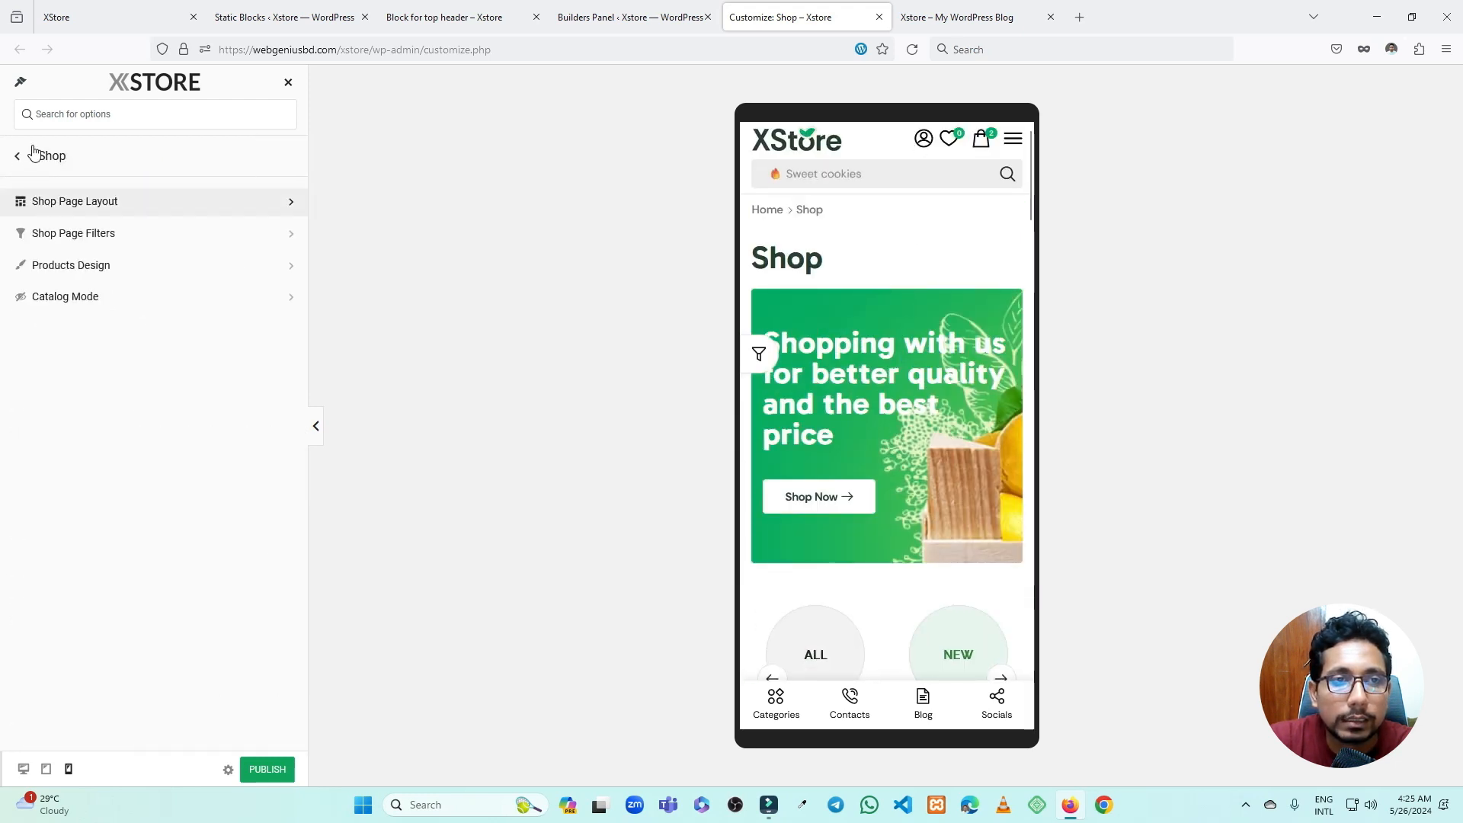
pyautogui.click(23, 153)
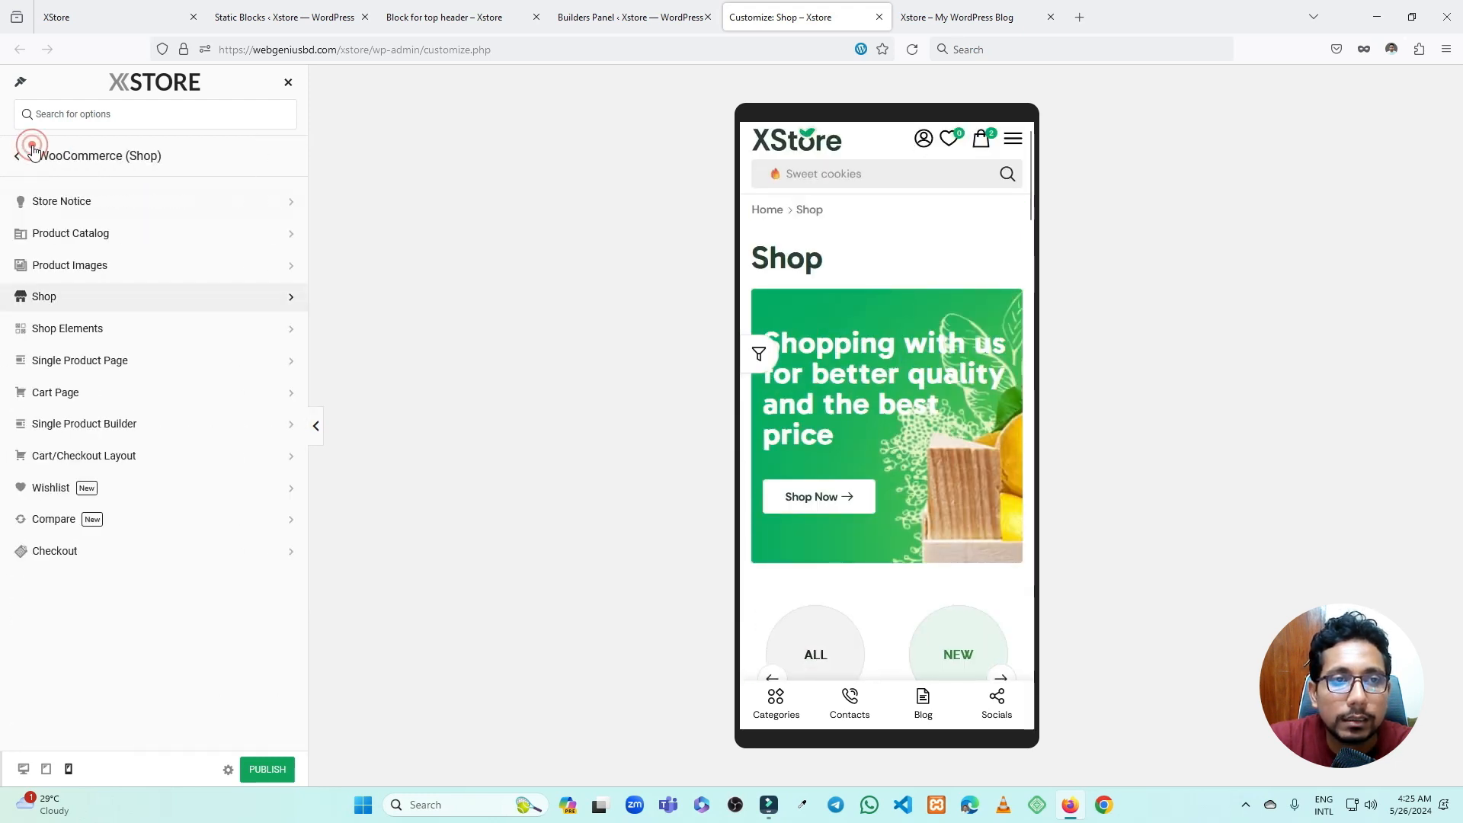
# - Switch the preview to desktop and examine the Shop Page Layout and Shop Page Filters options
pyautogui.click(24, 769)
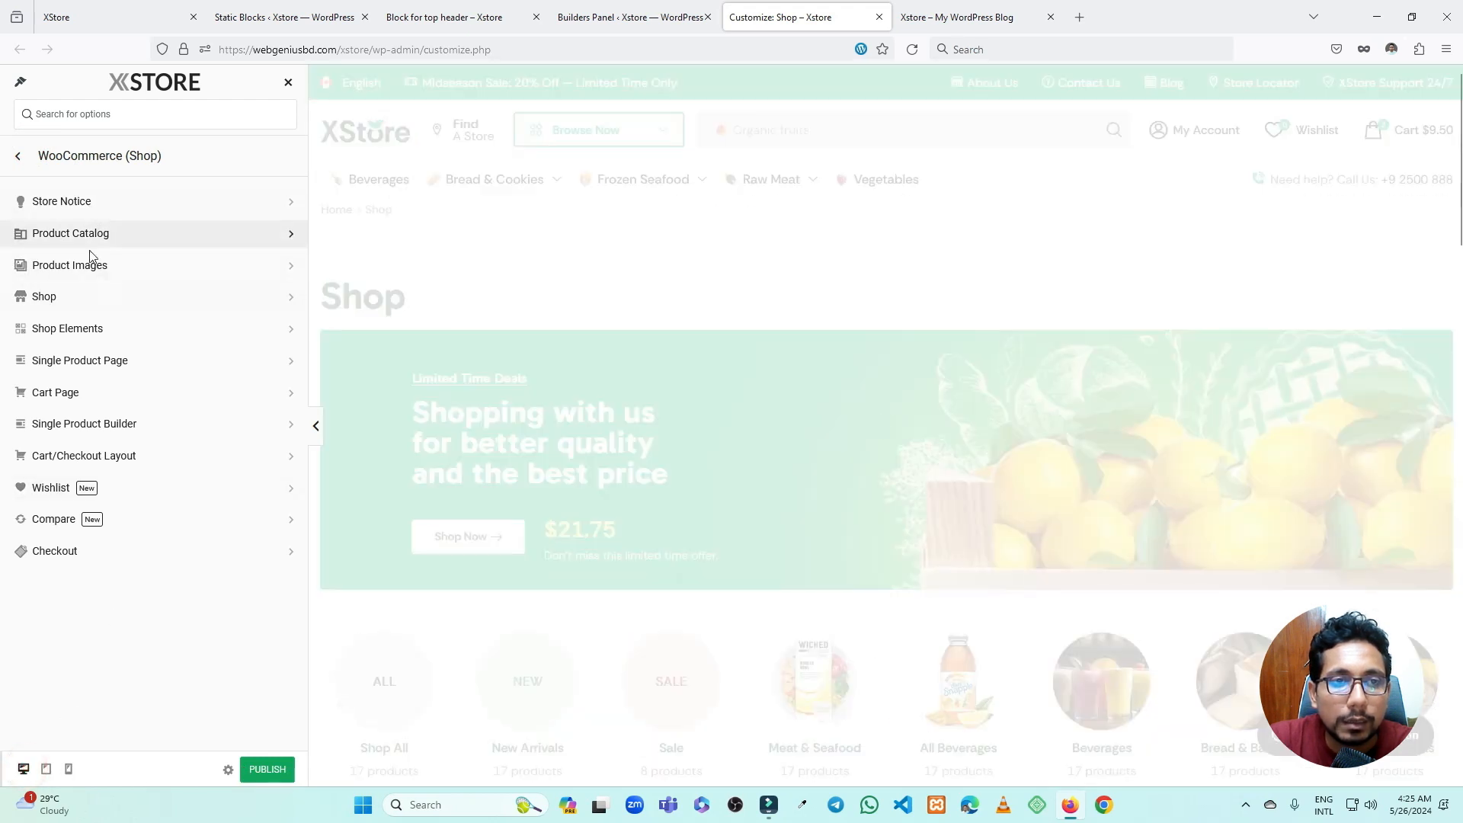
pyautogui.click(82, 295)
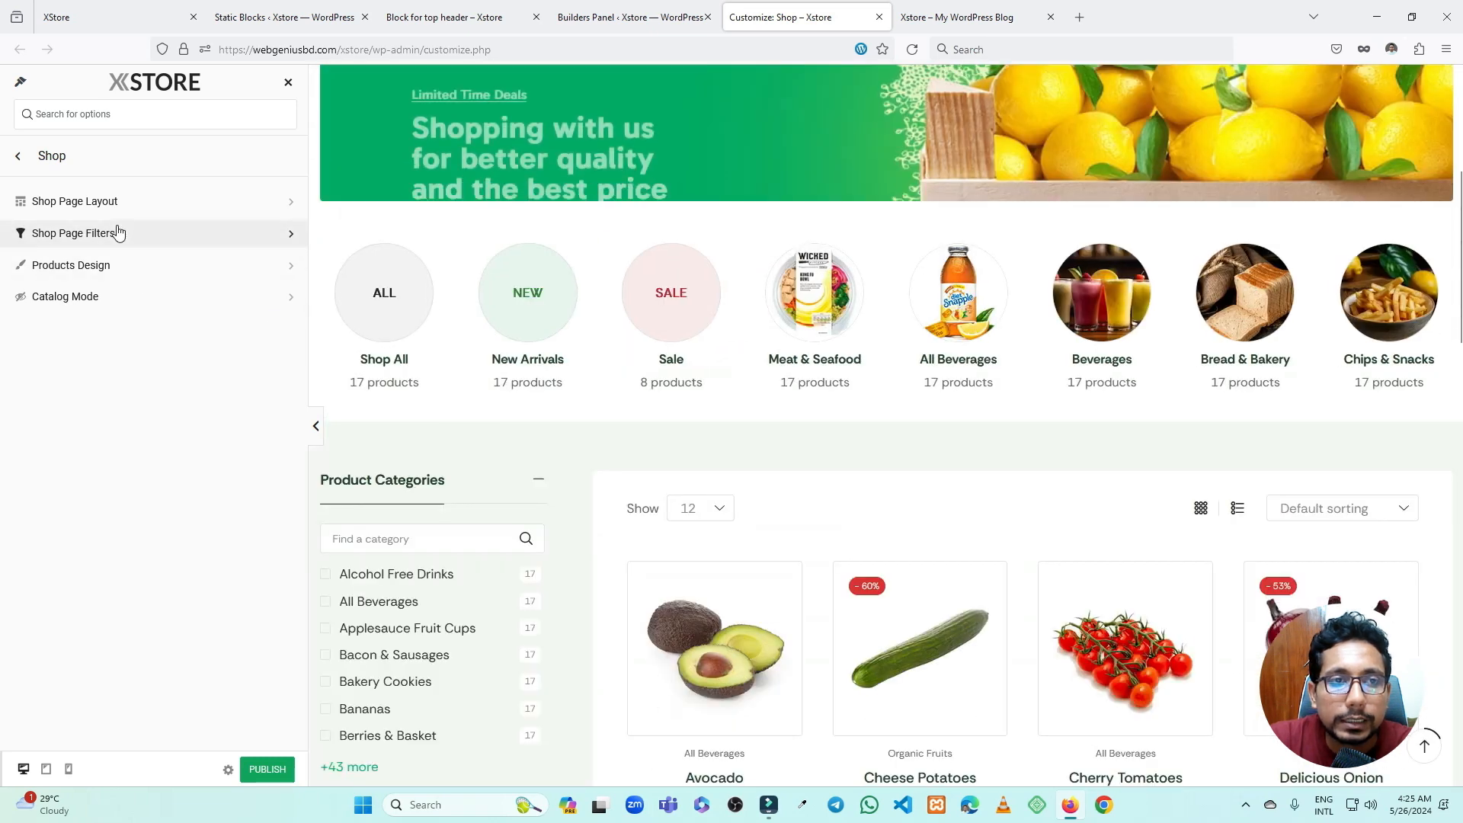
pyautogui.click(120, 203)
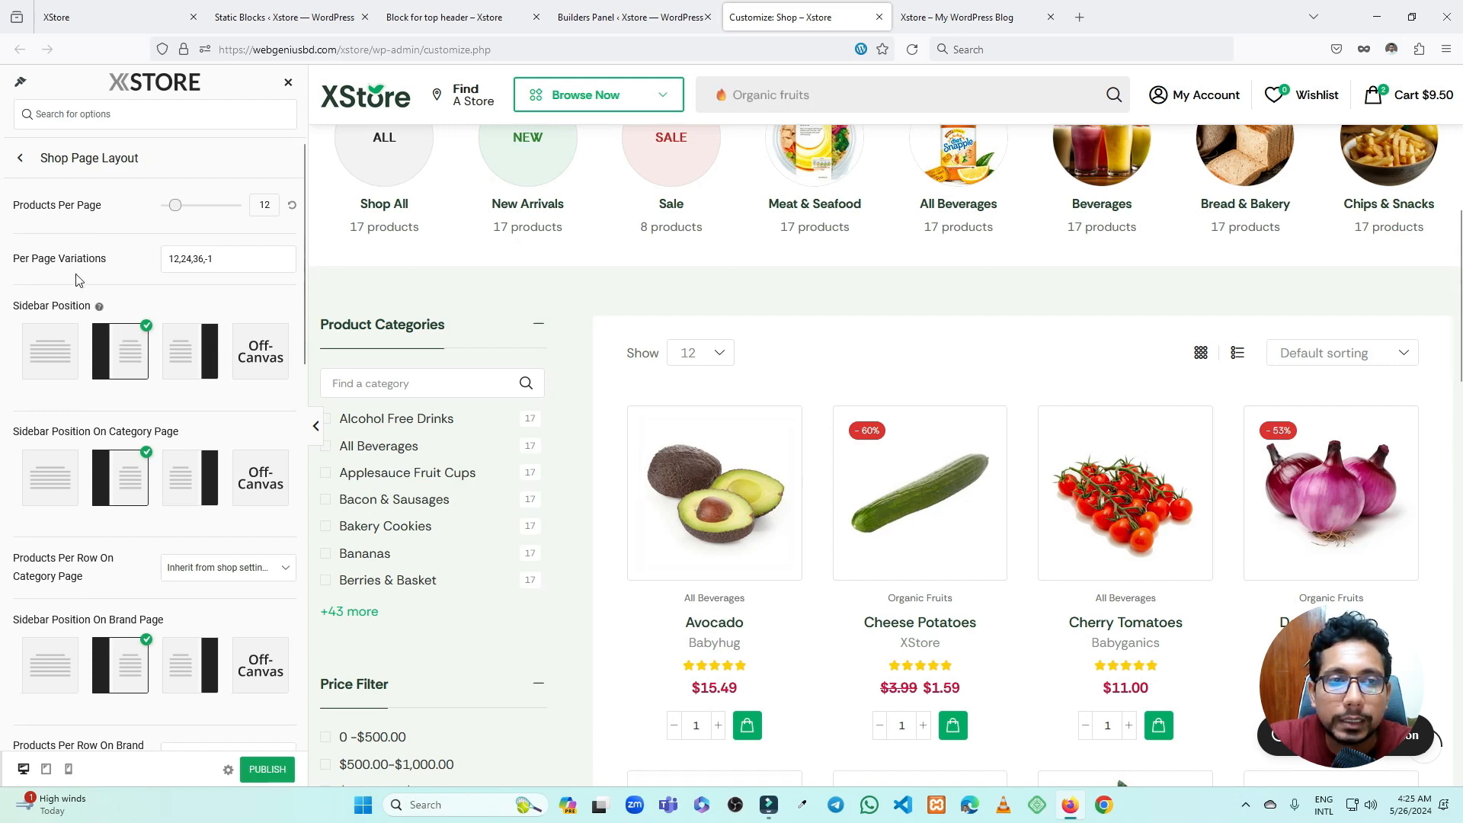
pyautogui.scroll(-6, 76, 281)
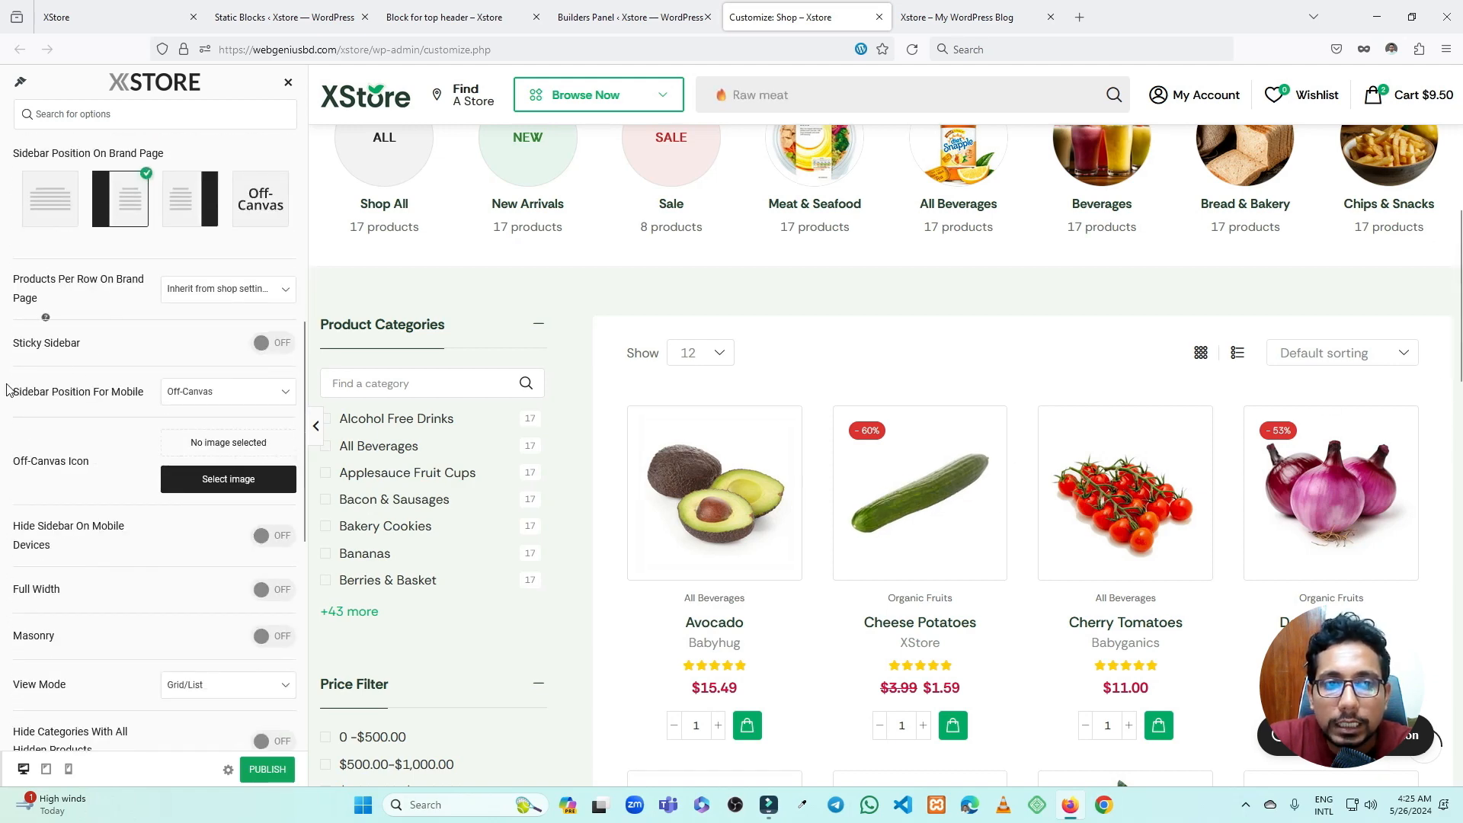
pyautogui.scroll(8, 163, 366)
pyautogui.click(27, 162)
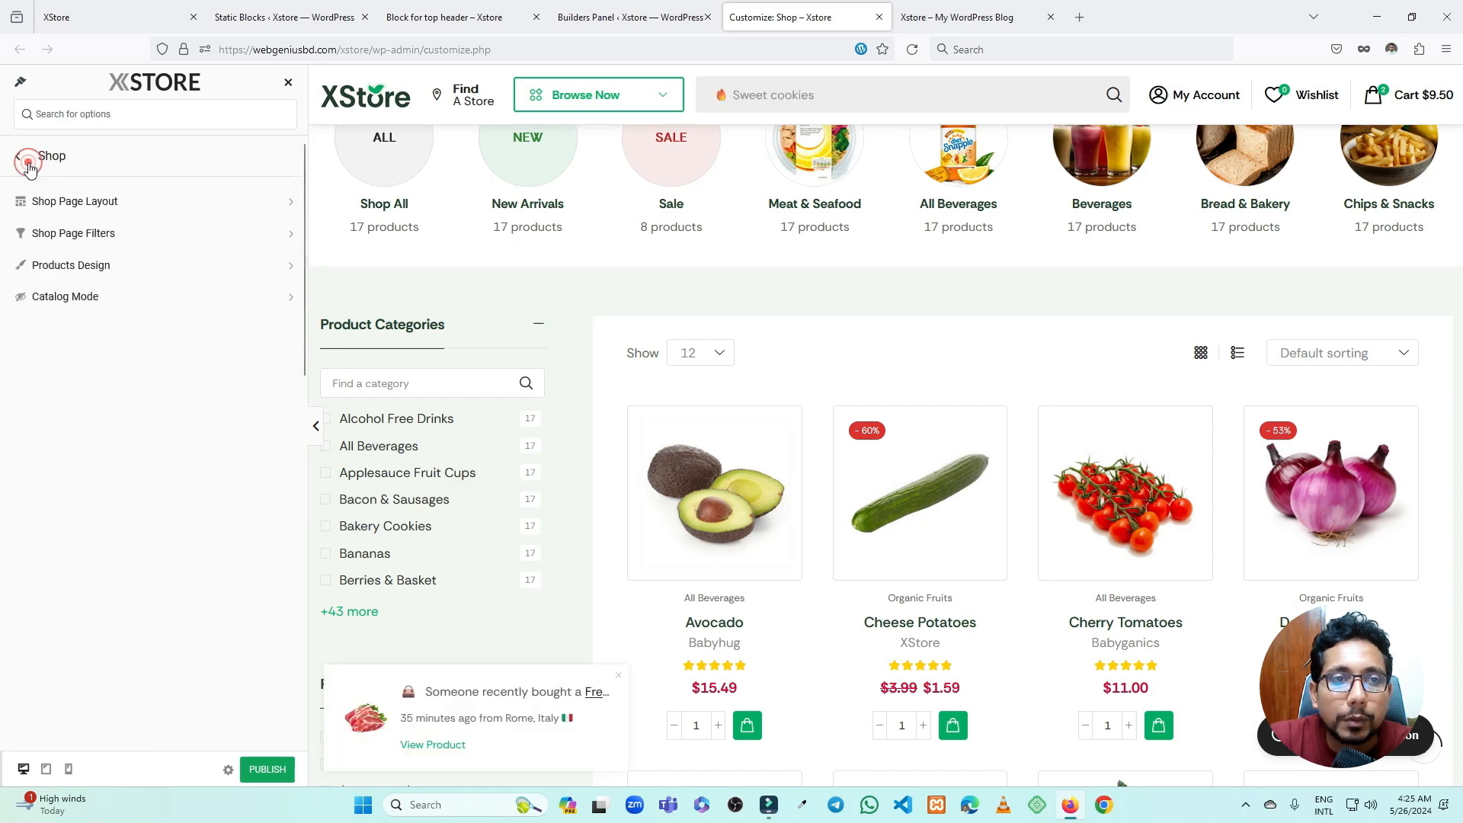
pyautogui.click(79, 237)
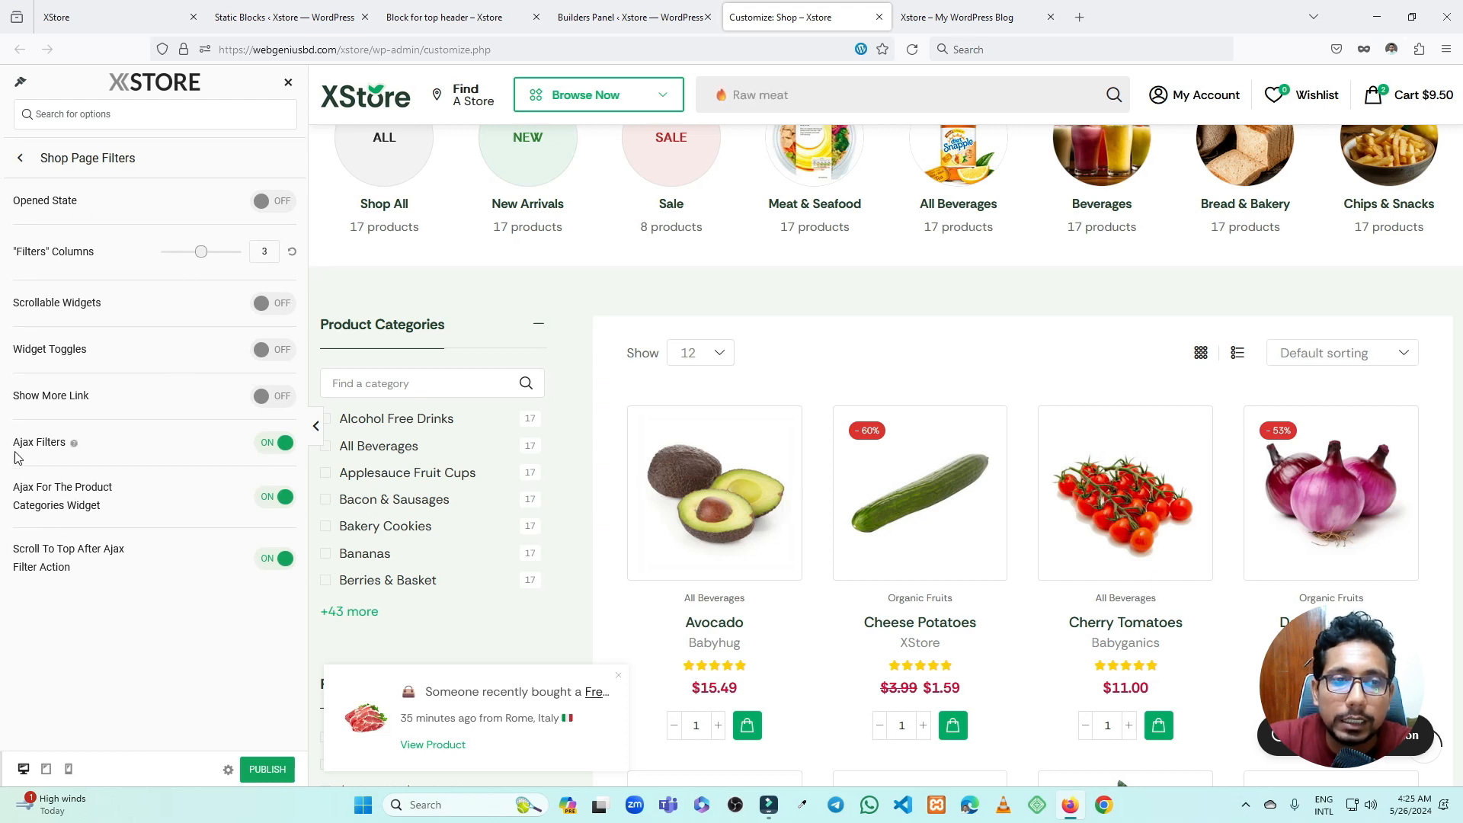
pyautogui.click(27, 162)
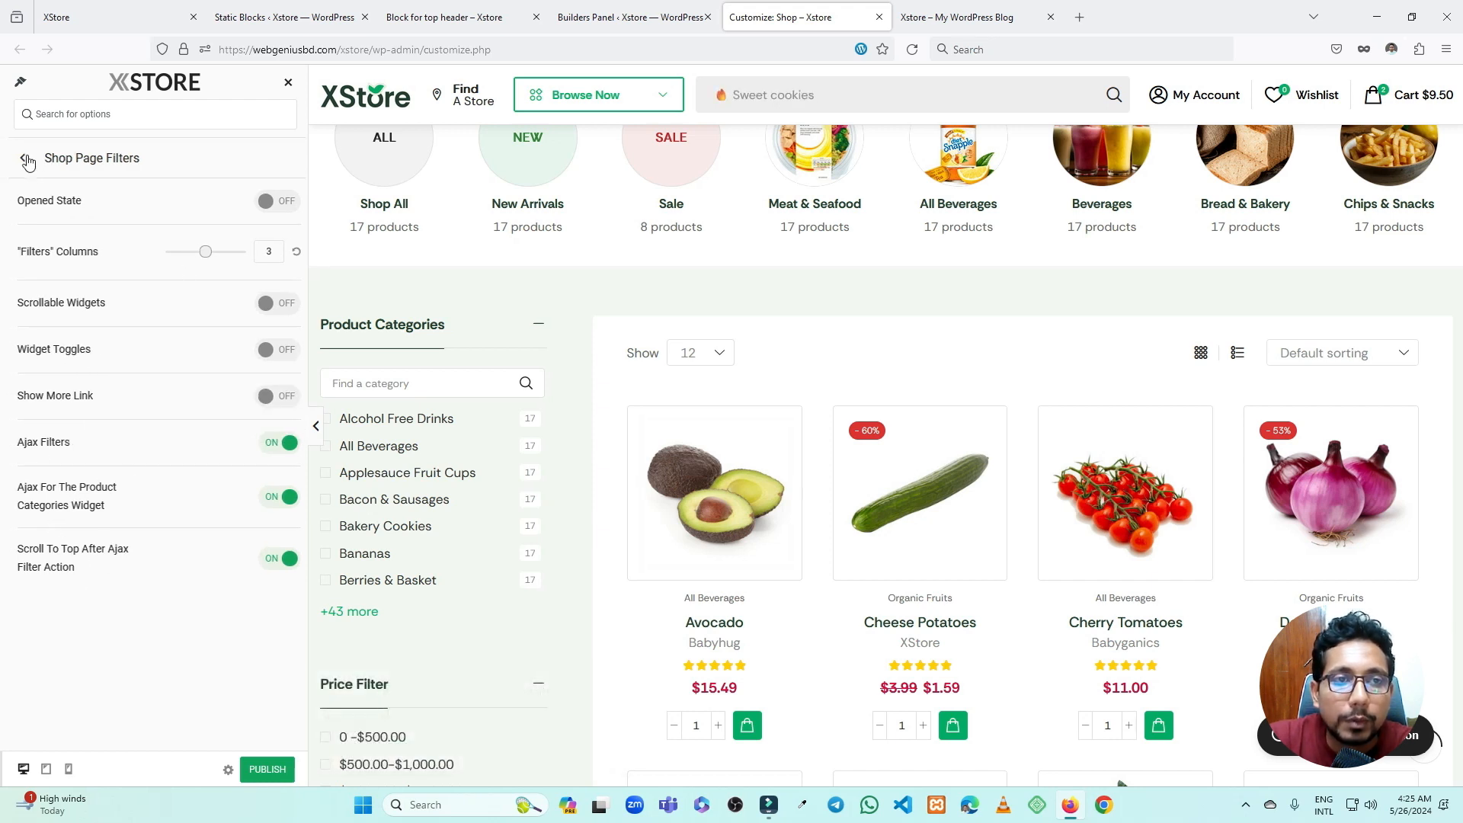
# - Try the Swap image hover effect in Products Design, compare it on the product images and set Image Hover Effect to Disable
pyautogui.click(90, 264)
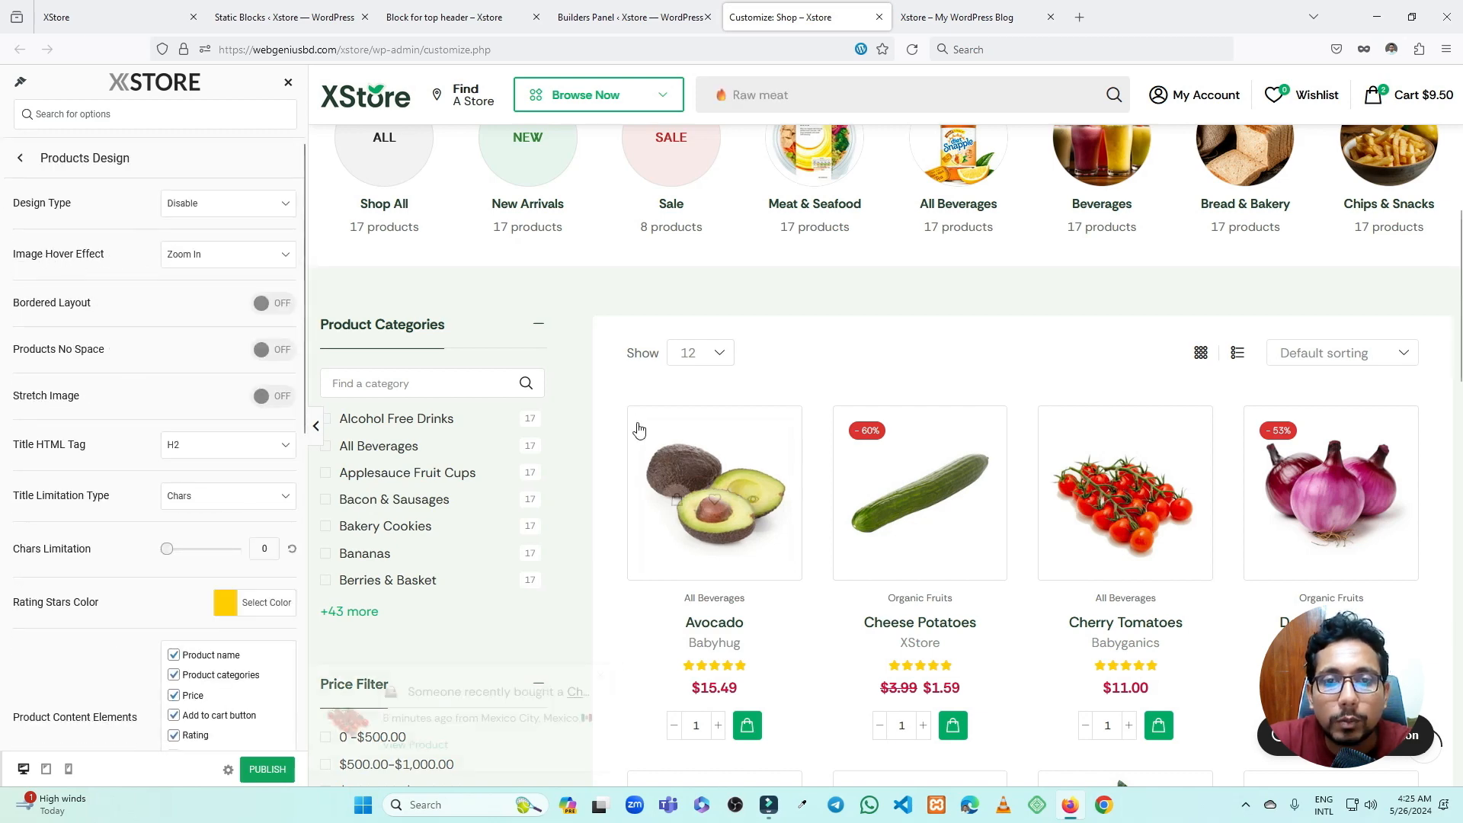
pyautogui.moveTo(931, 519)
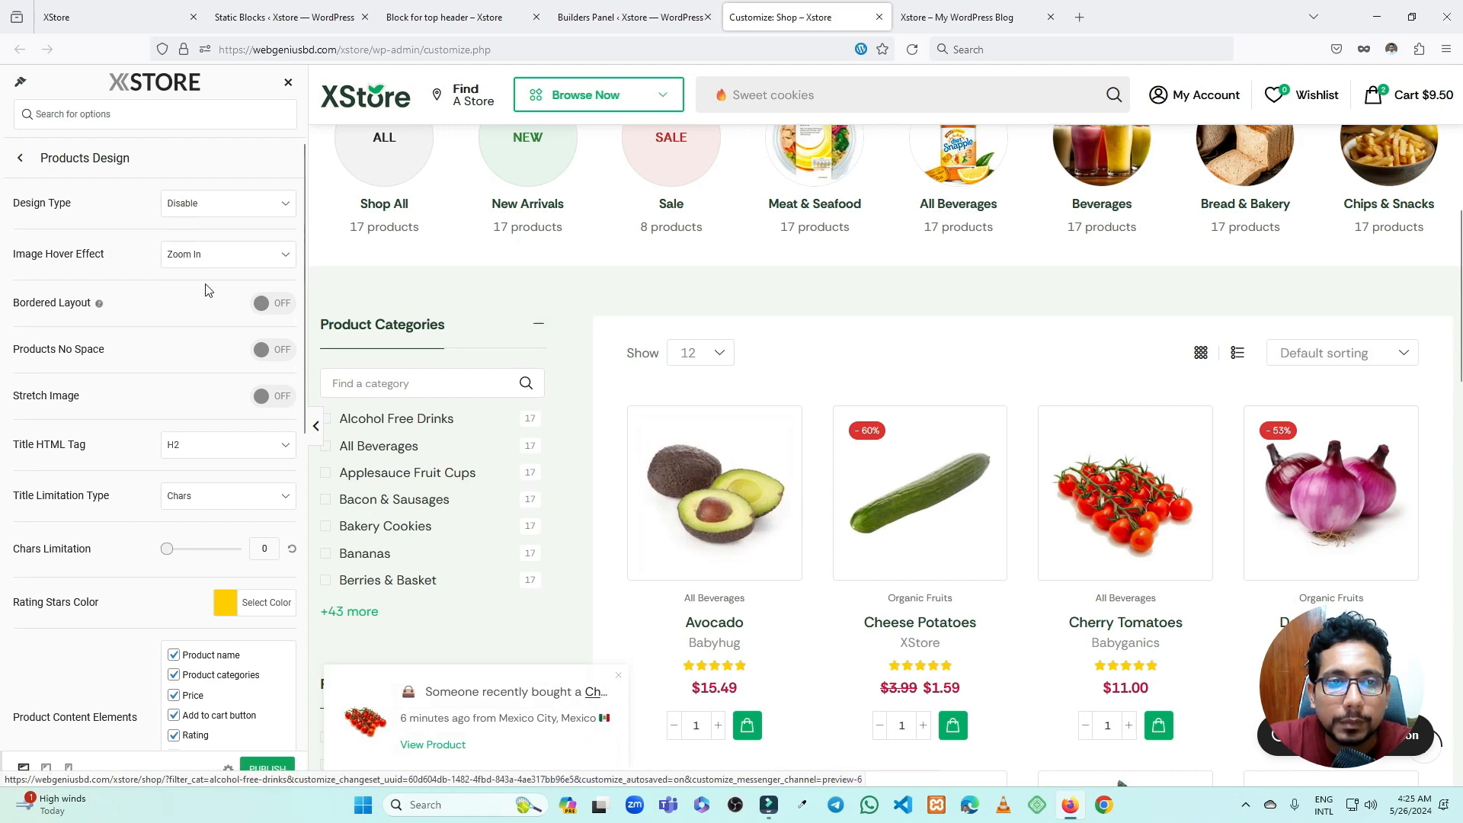
pyautogui.click(221, 253)
pyautogui.click(212, 344)
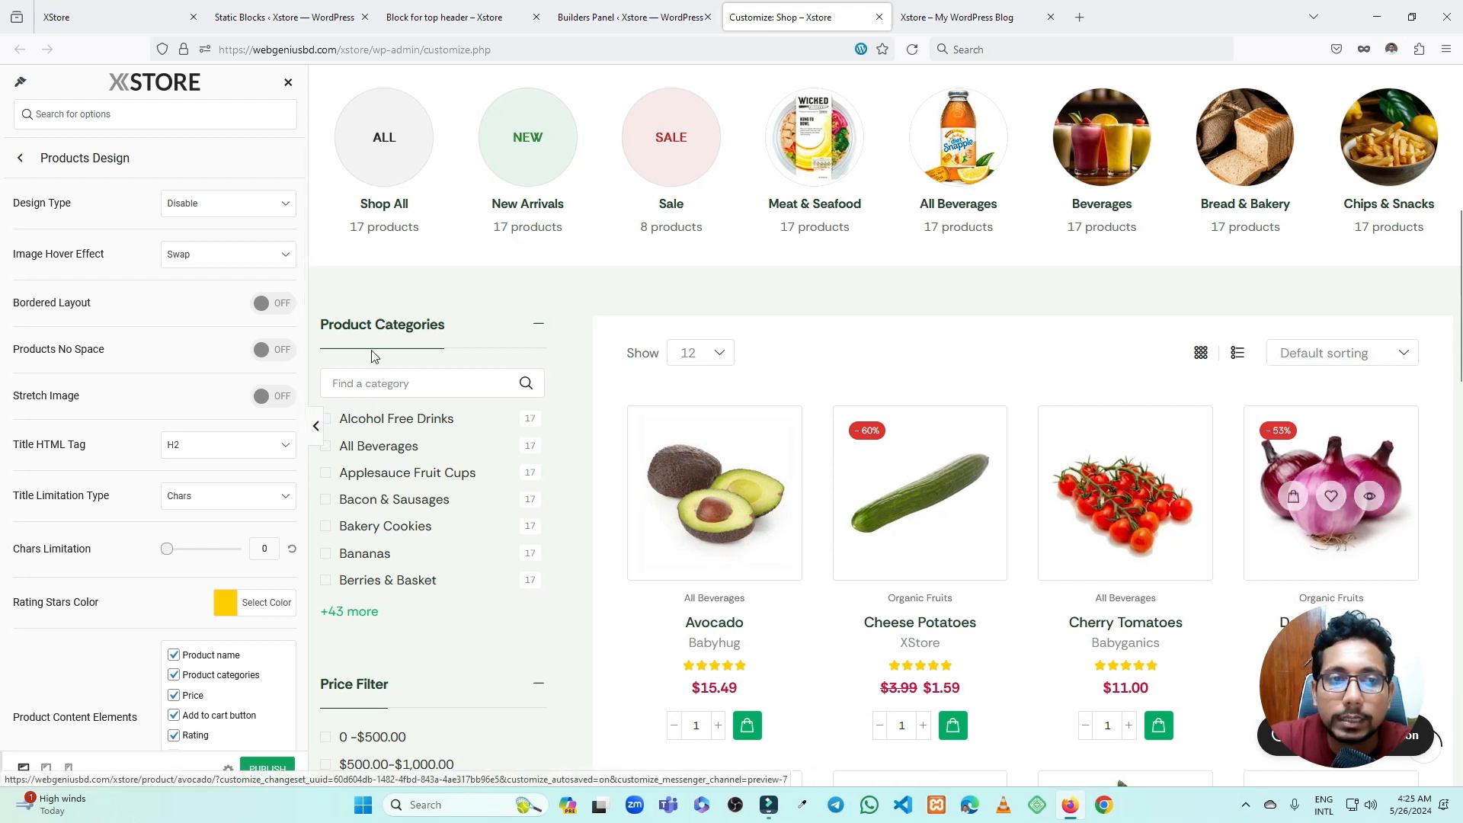
pyautogui.click(197, 262)
pyautogui.click(203, 313)
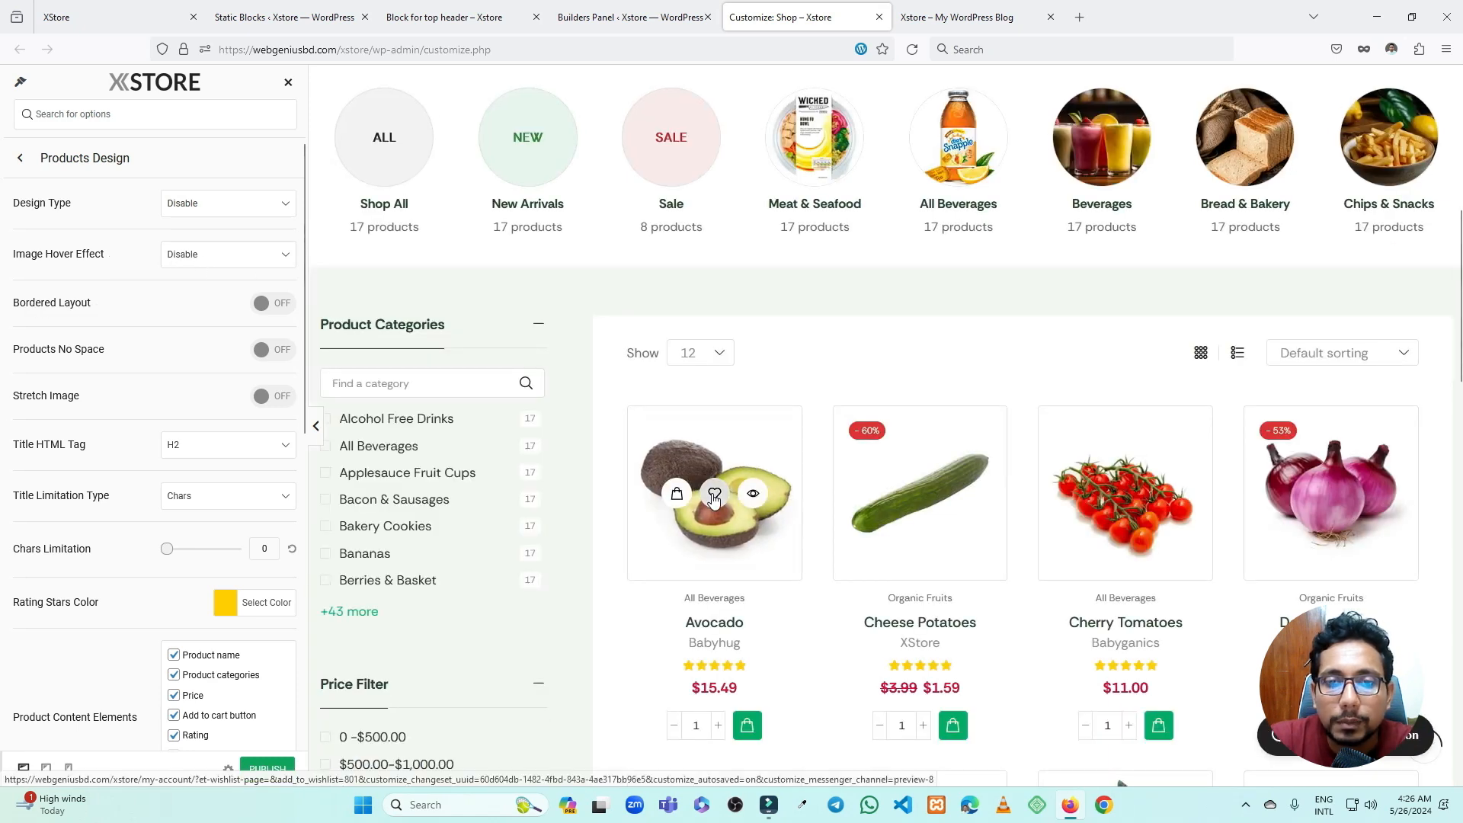
pyautogui.click(198, 268)
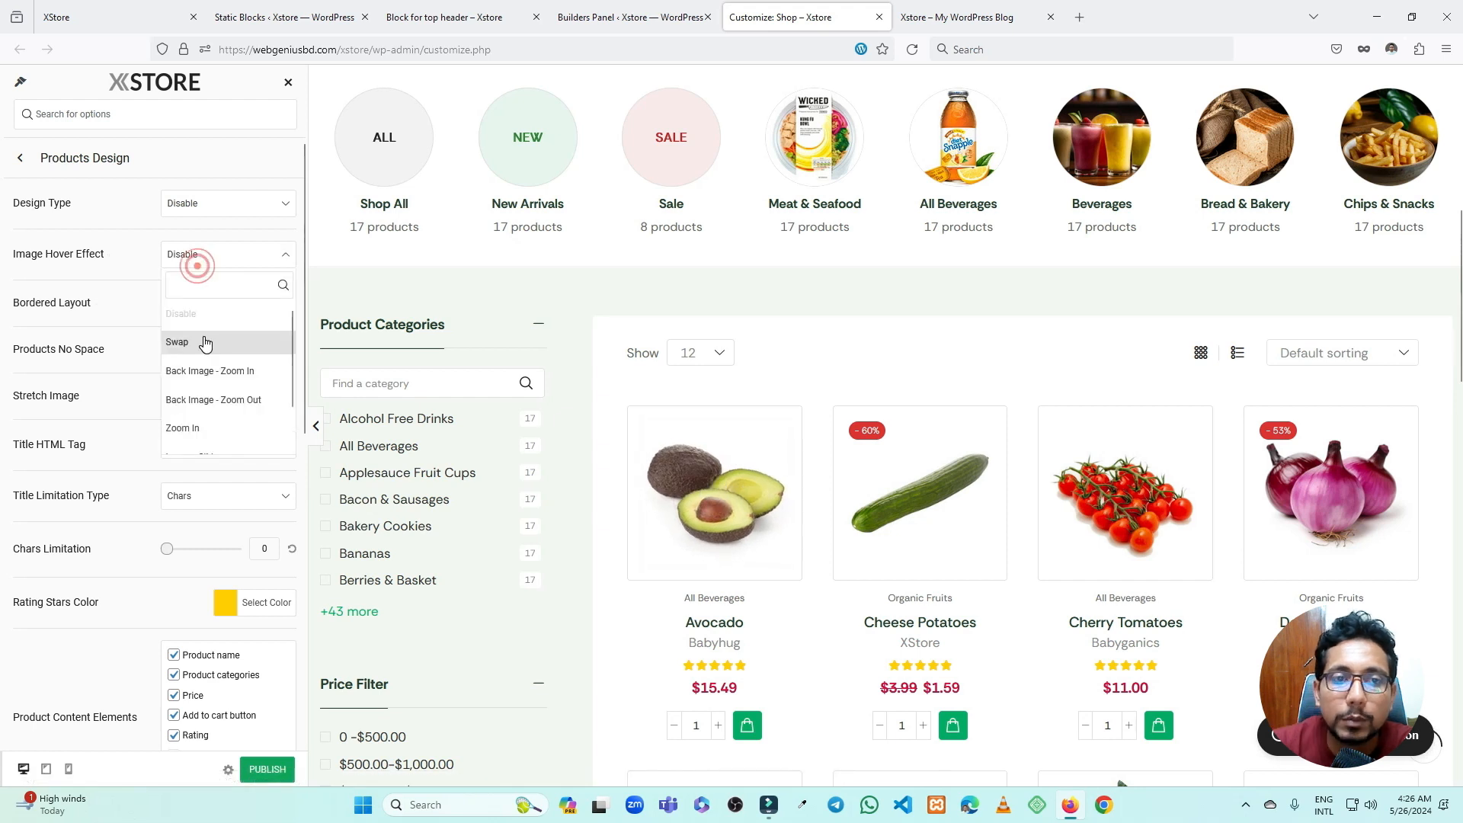
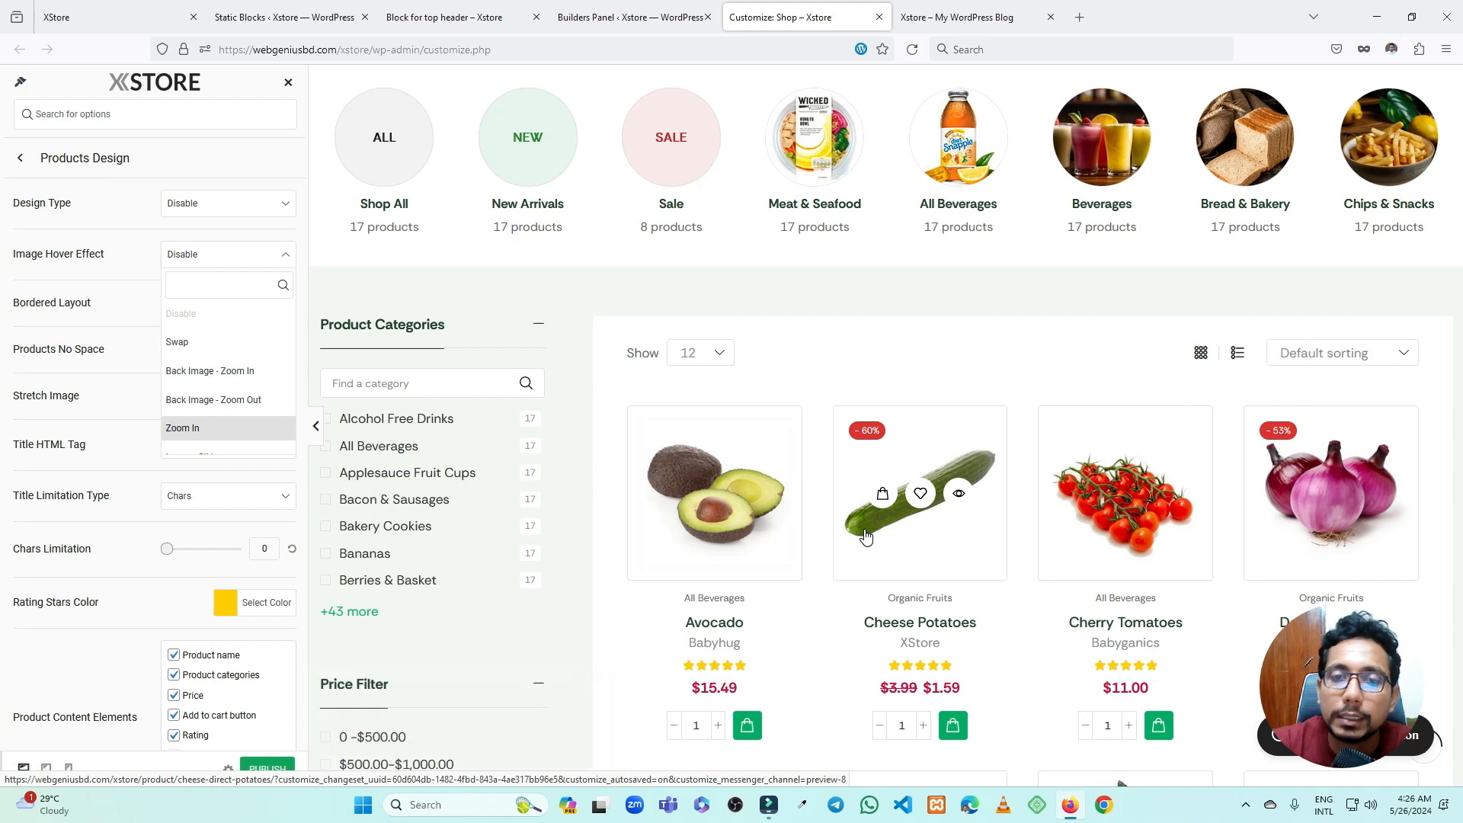
pyautogui.click(90, 388)
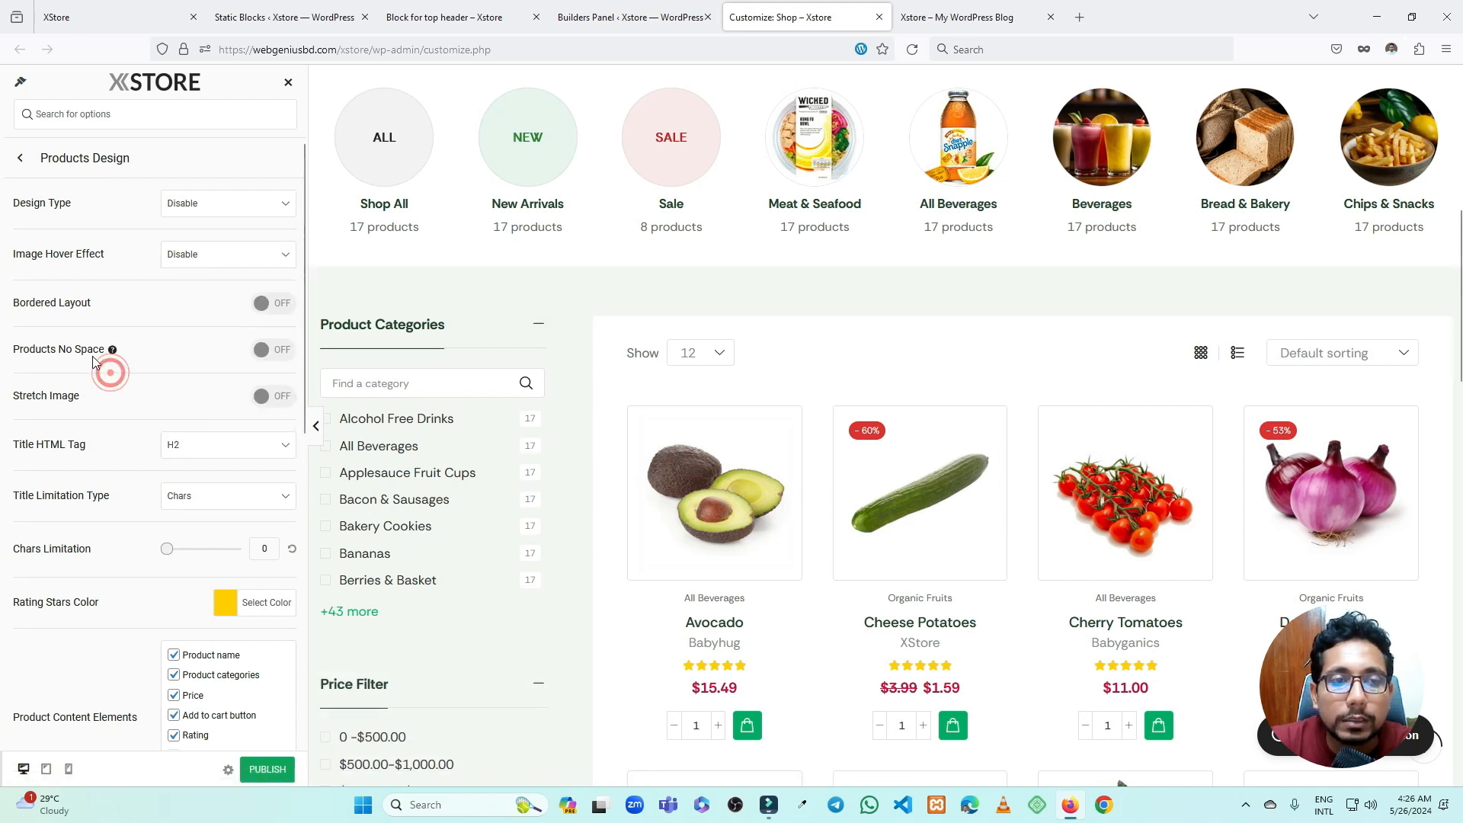
# - Try the Bordered Layout option for the products, switch it off again and return to the Shop options
pyautogui.click(257, 304)
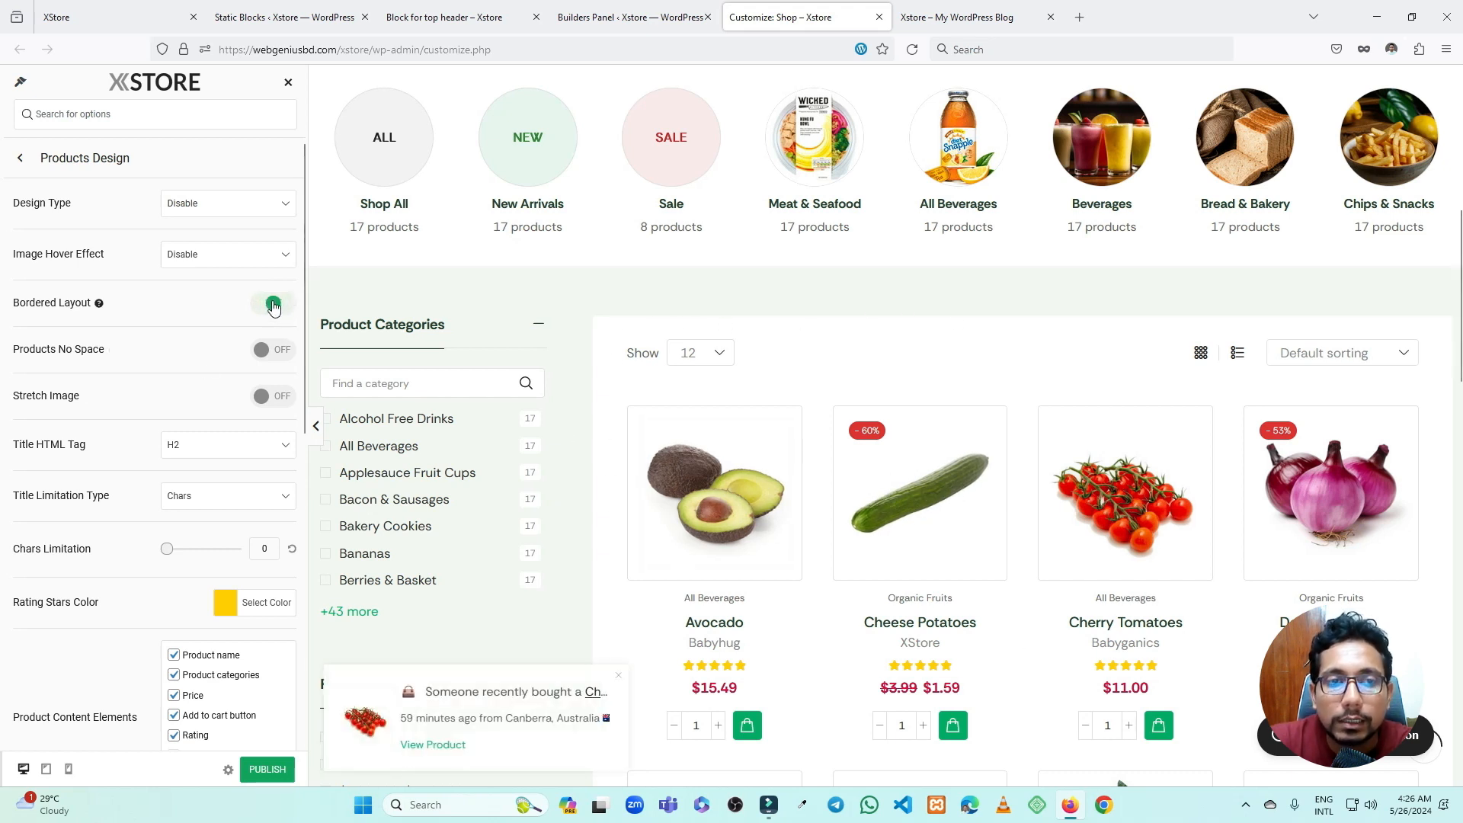
pyautogui.click(273, 305)
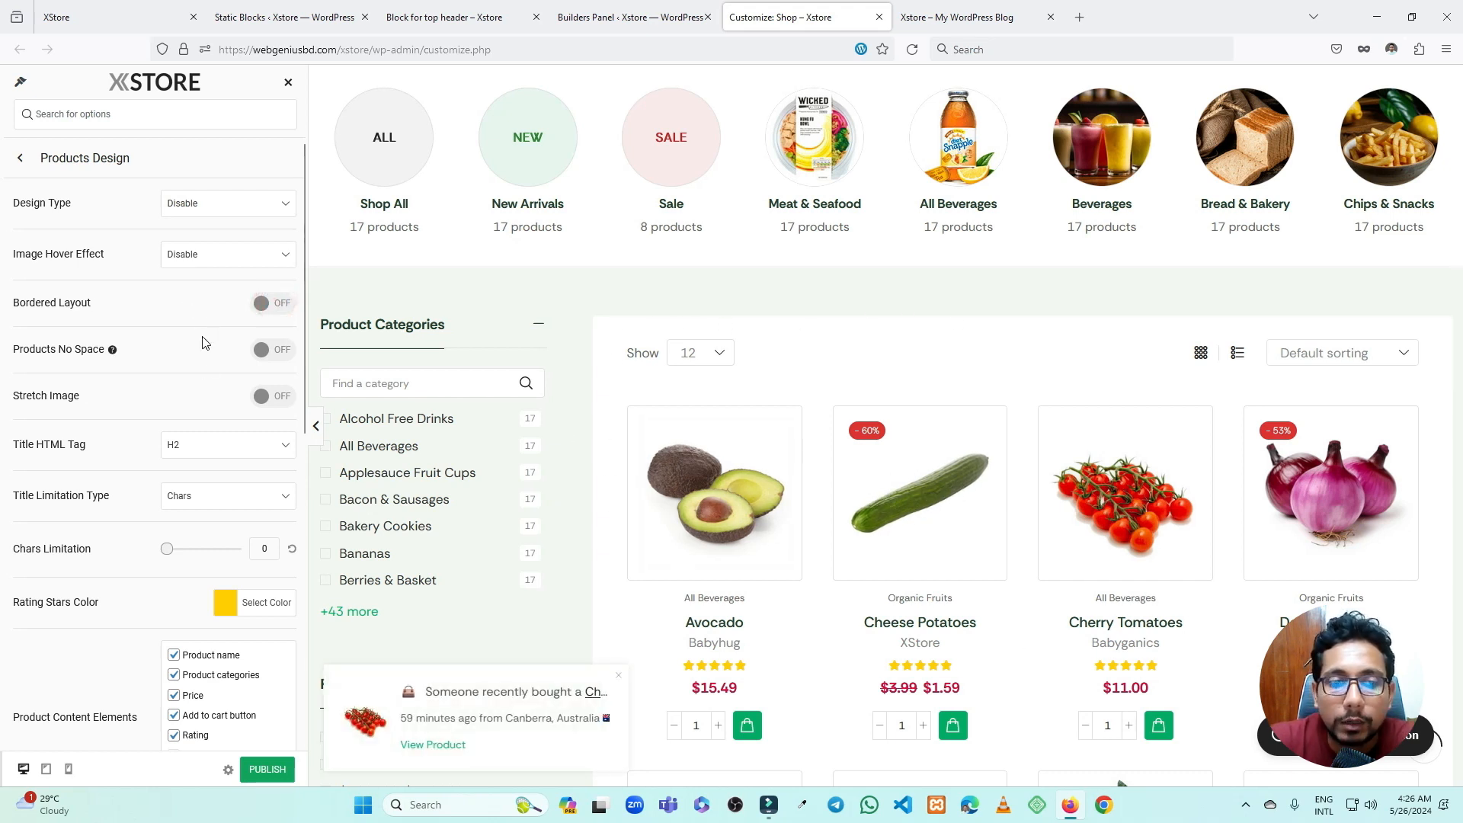
pyautogui.click(20, 157)
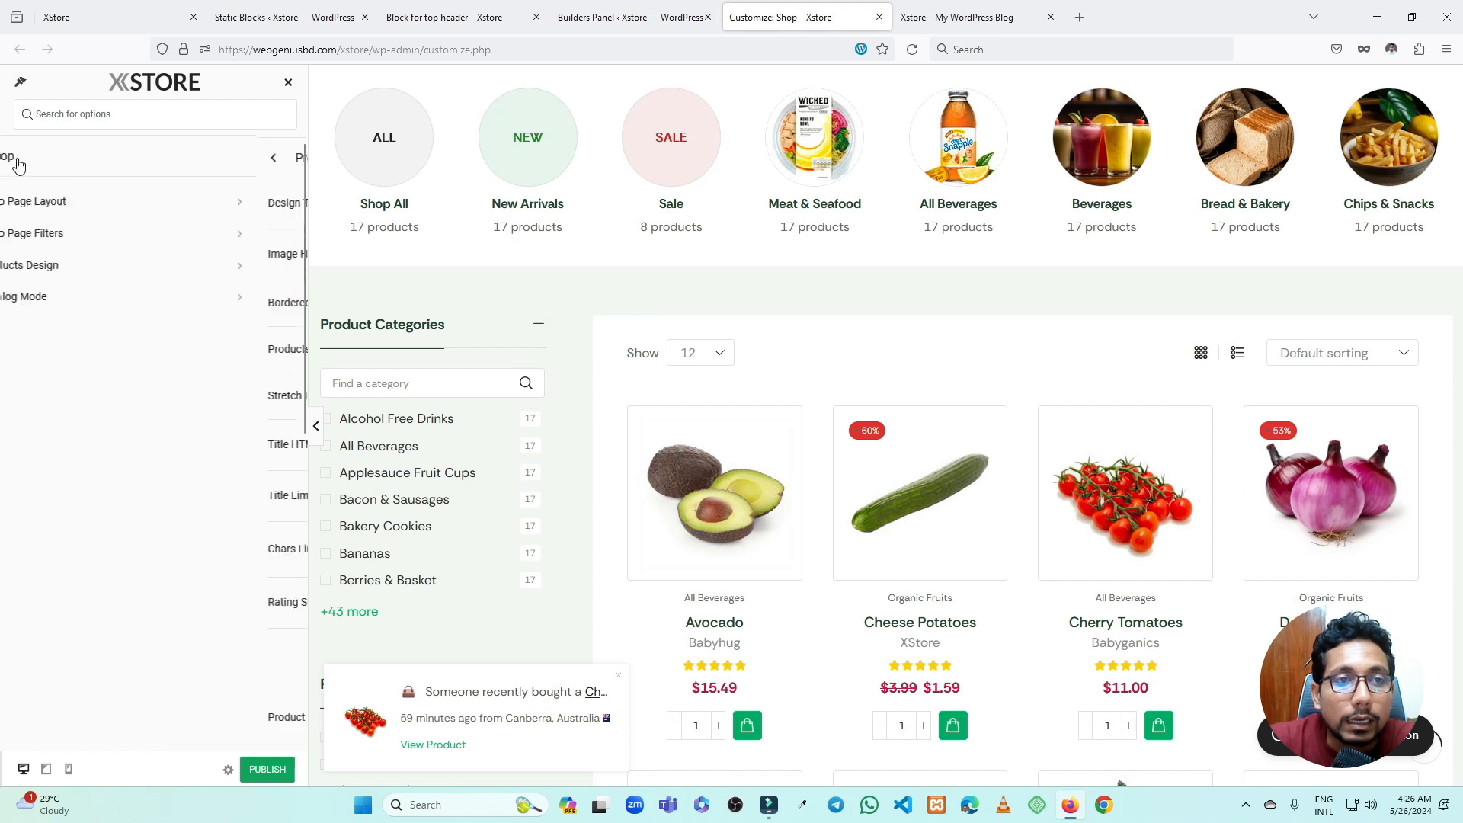
# - Try Catalog Mode against the shop preview, switch it off again and return to the WooCommerce (Shop) options
pyautogui.click(99, 305)
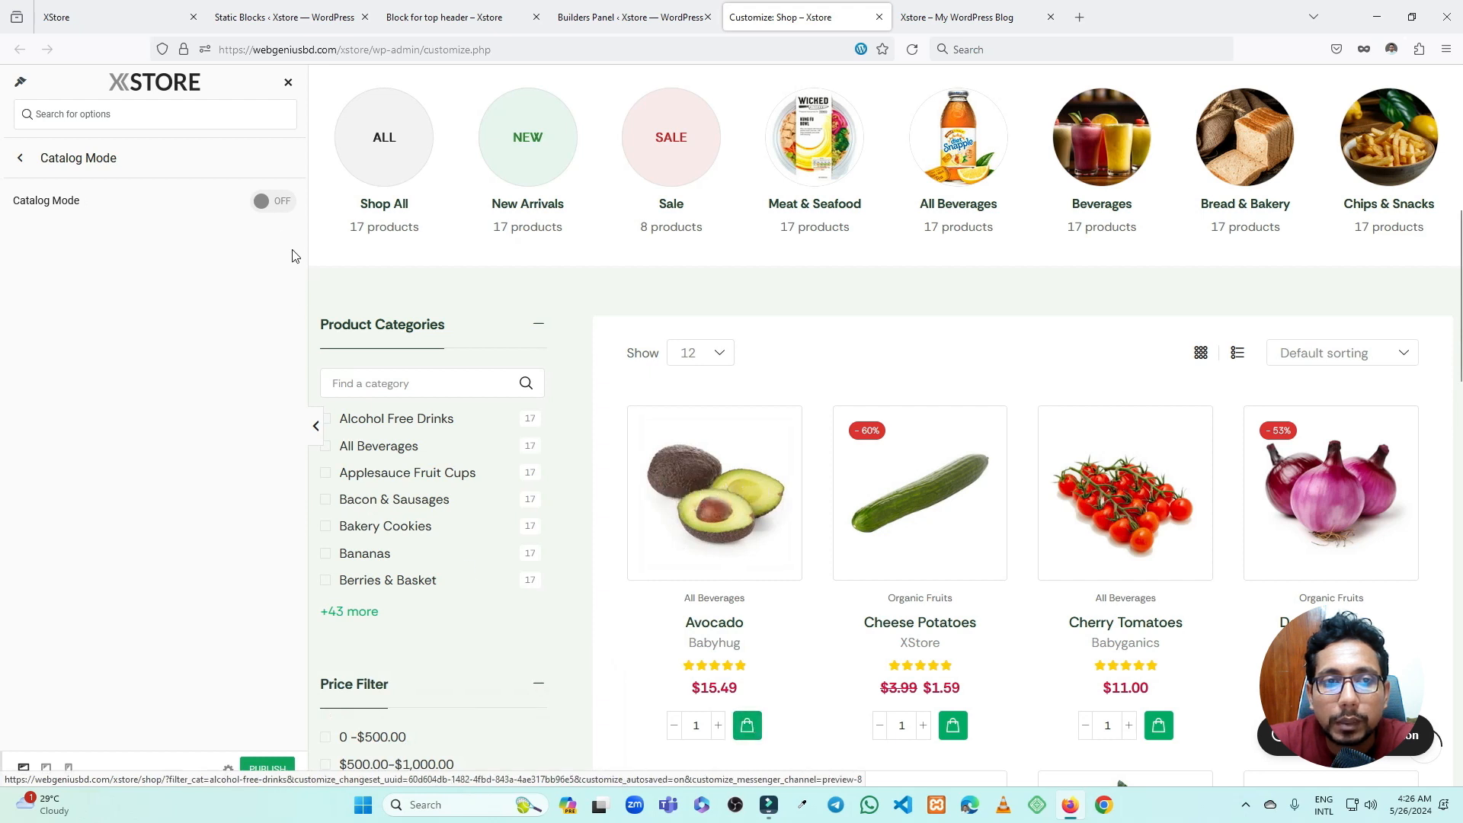
pyautogui.click(272, 202)
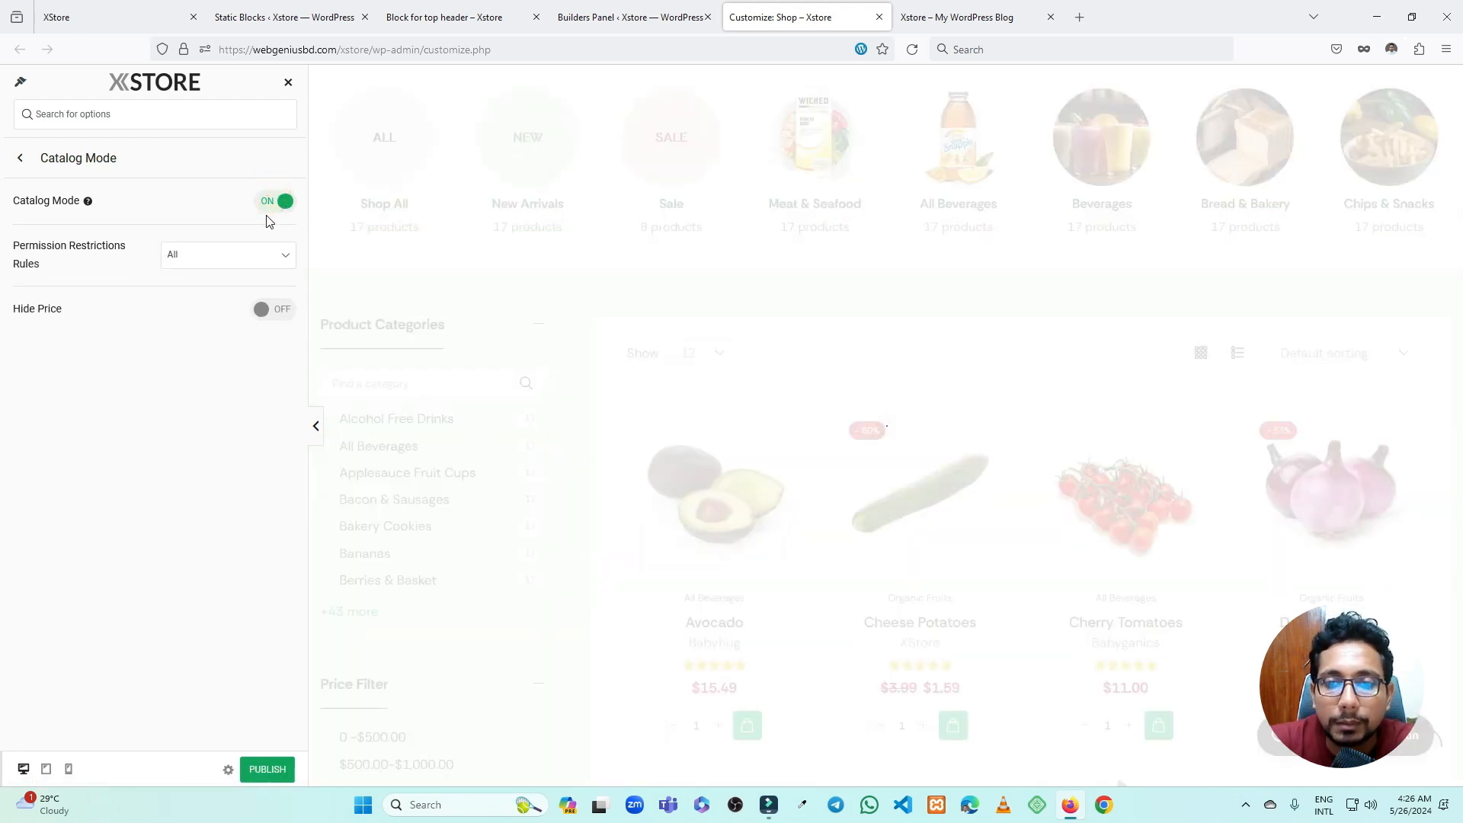
pyautogui.scroll(-2, 825, 652)
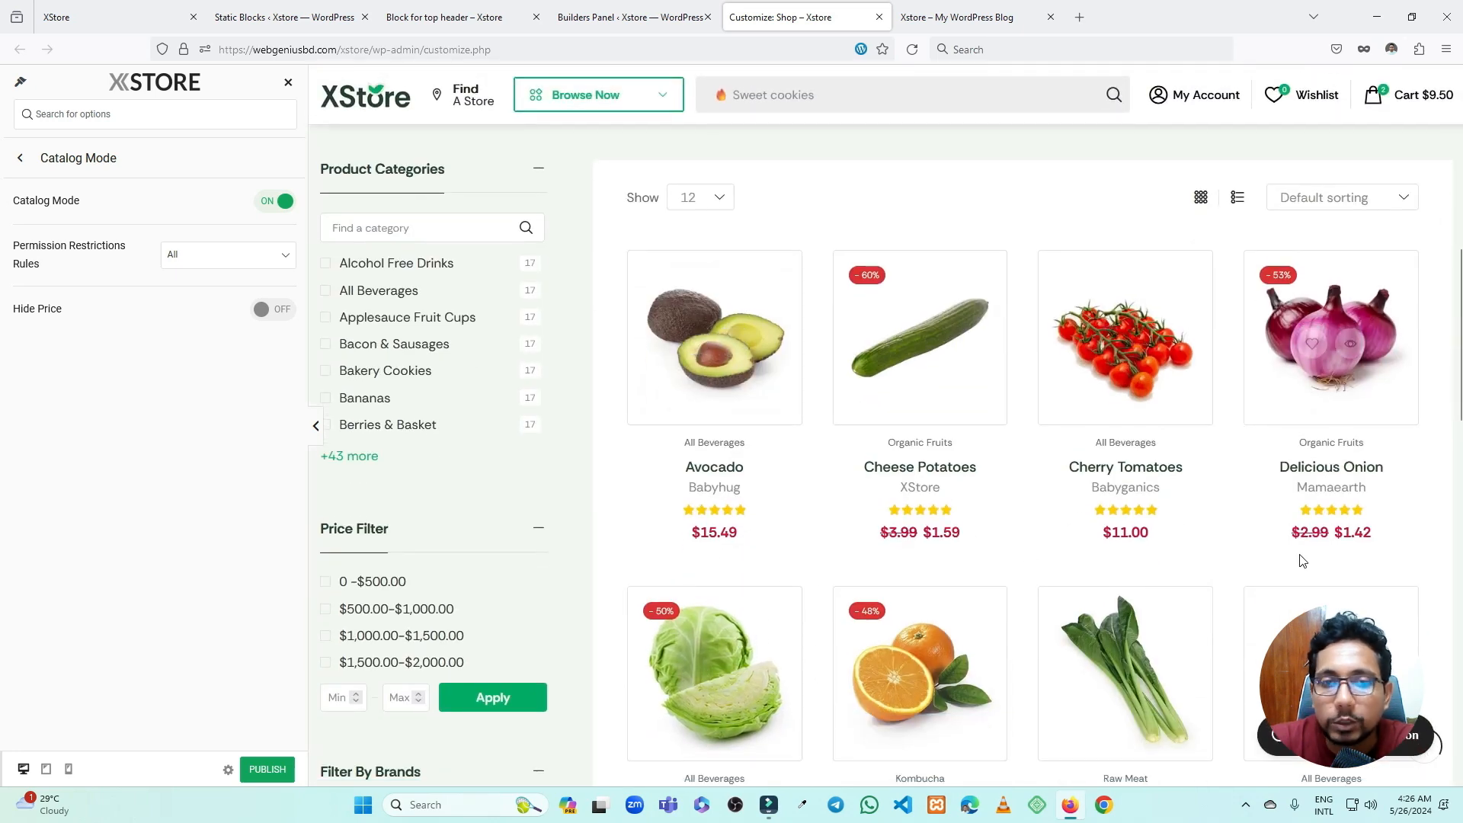
pyautogui.click(280, 201)
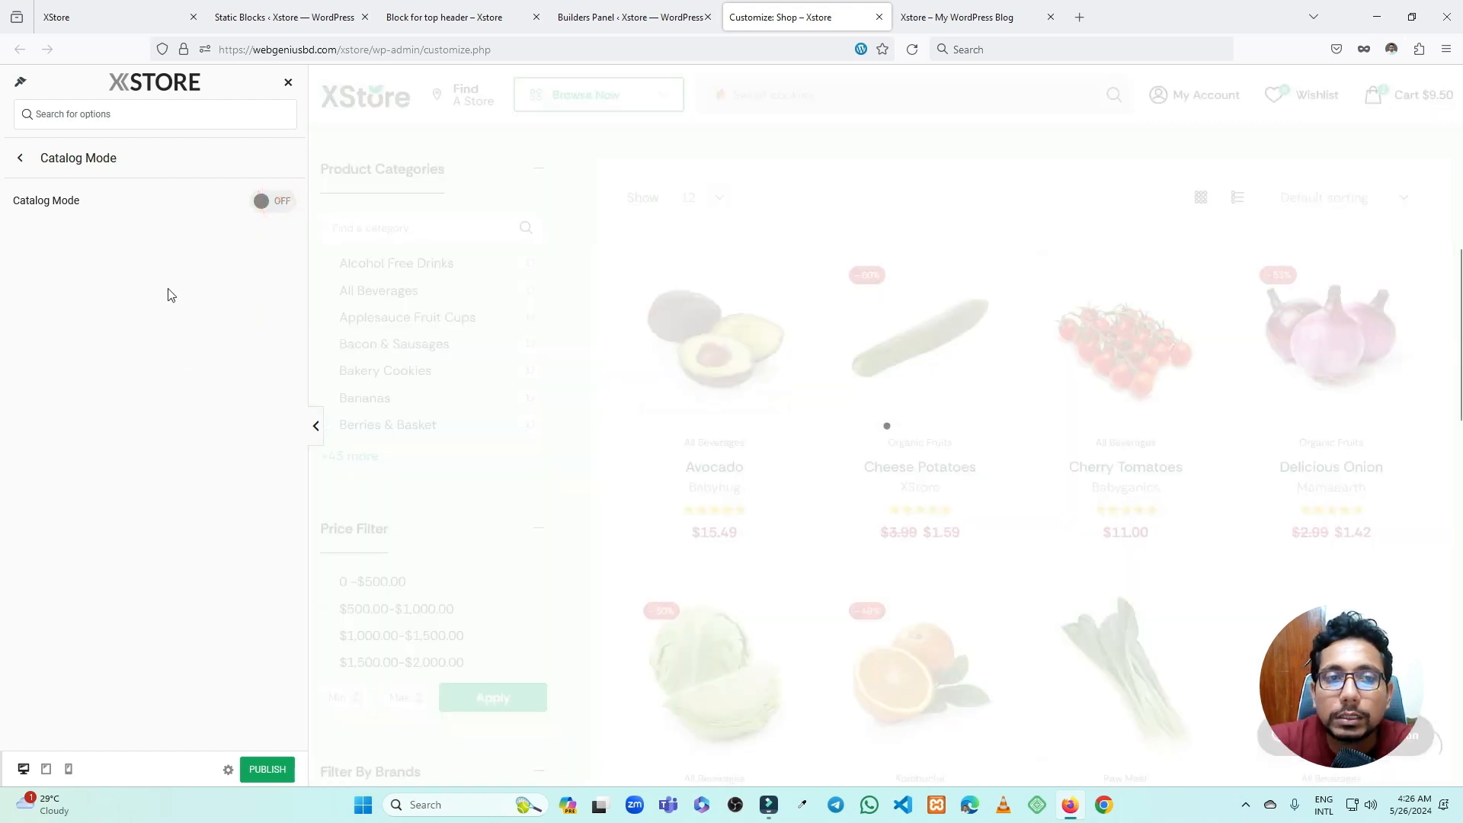
pyautogui.click(27, 162)
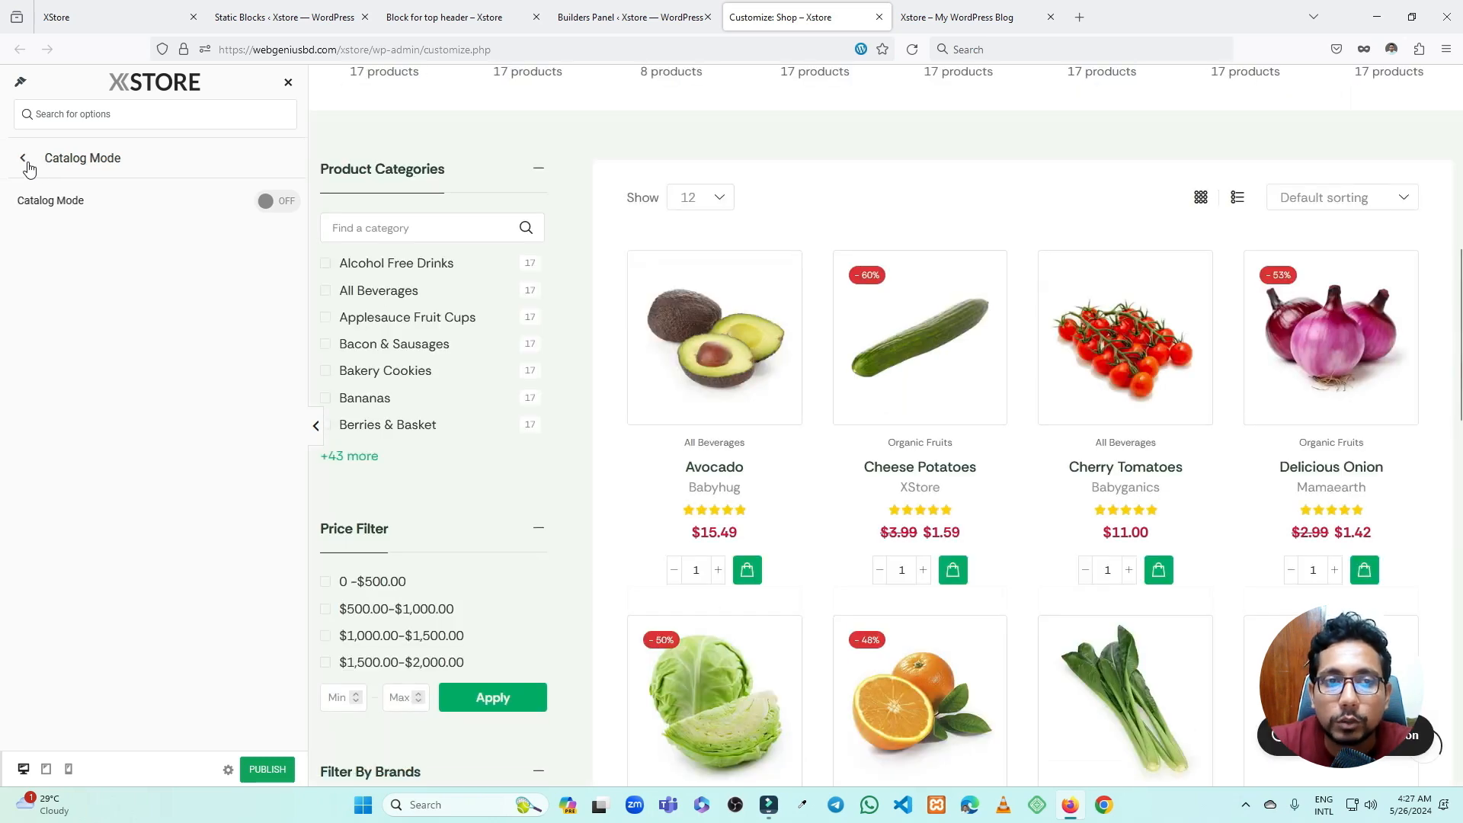
pyautogui.click(18, 156)
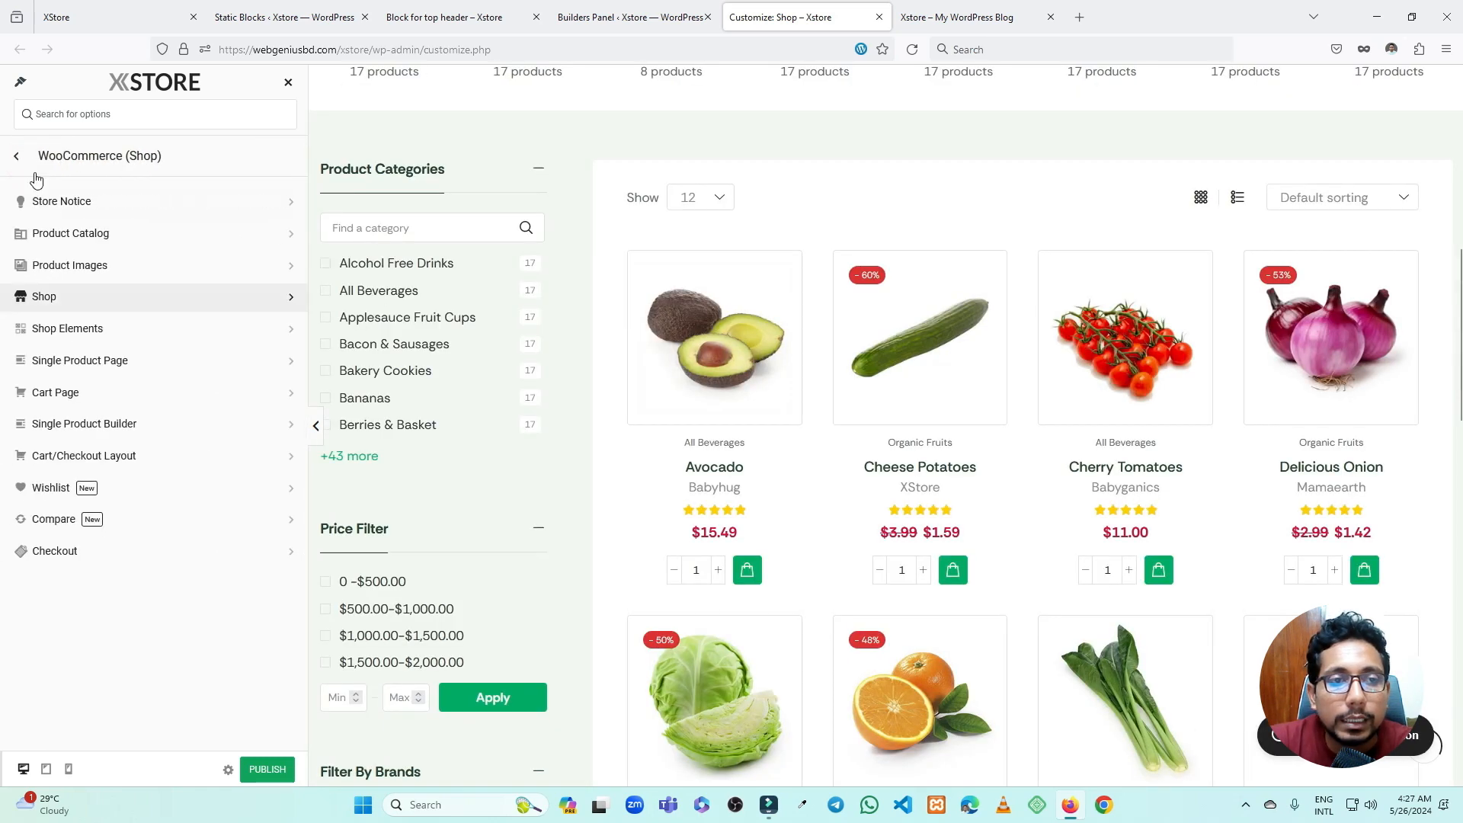
# - Check the Shop Elements options and examine the Layout settings of the Single Product Page
pyautogui.click(98, 337)
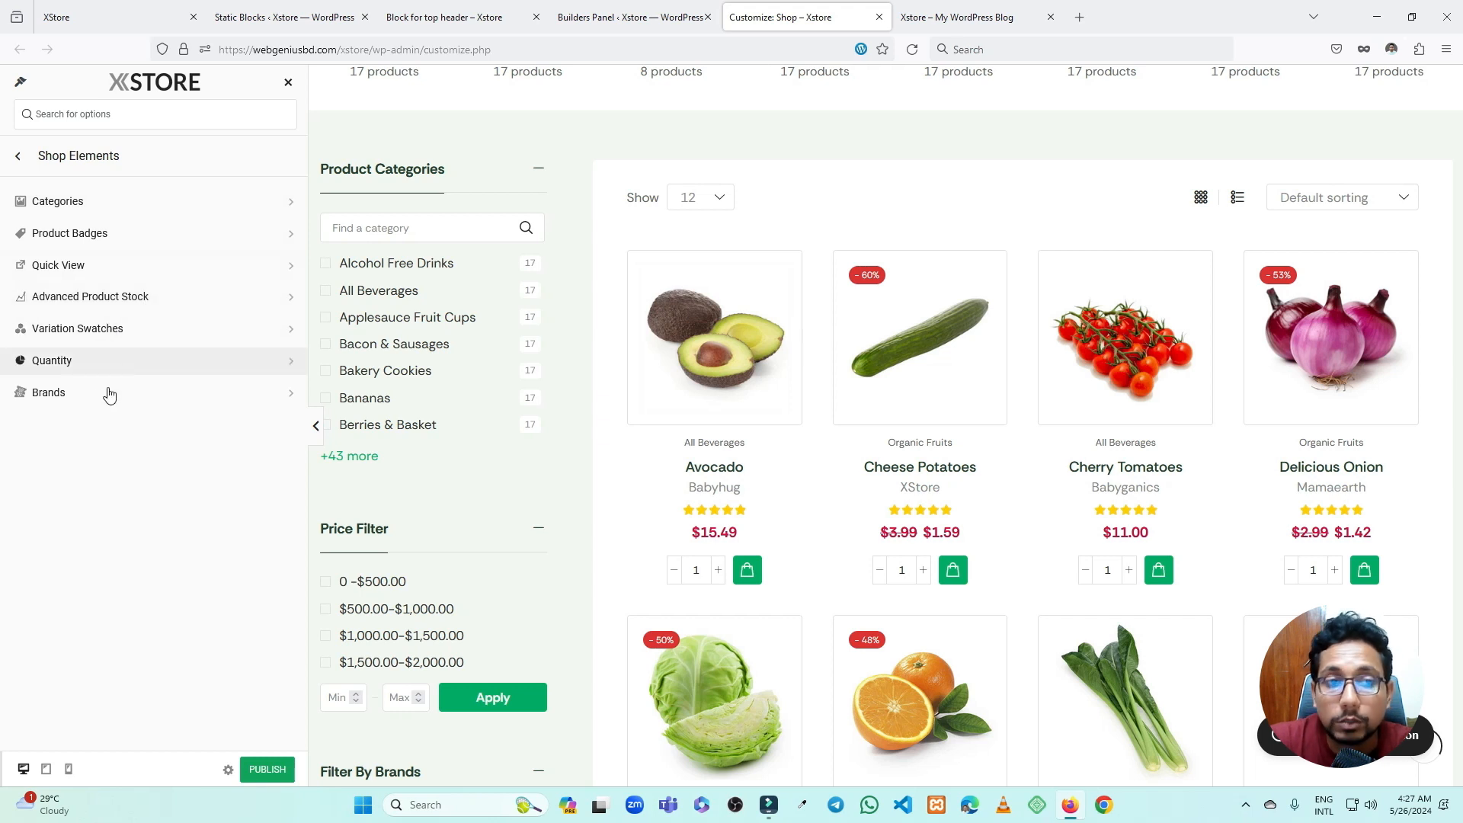
pyautogui.click(22, 163)
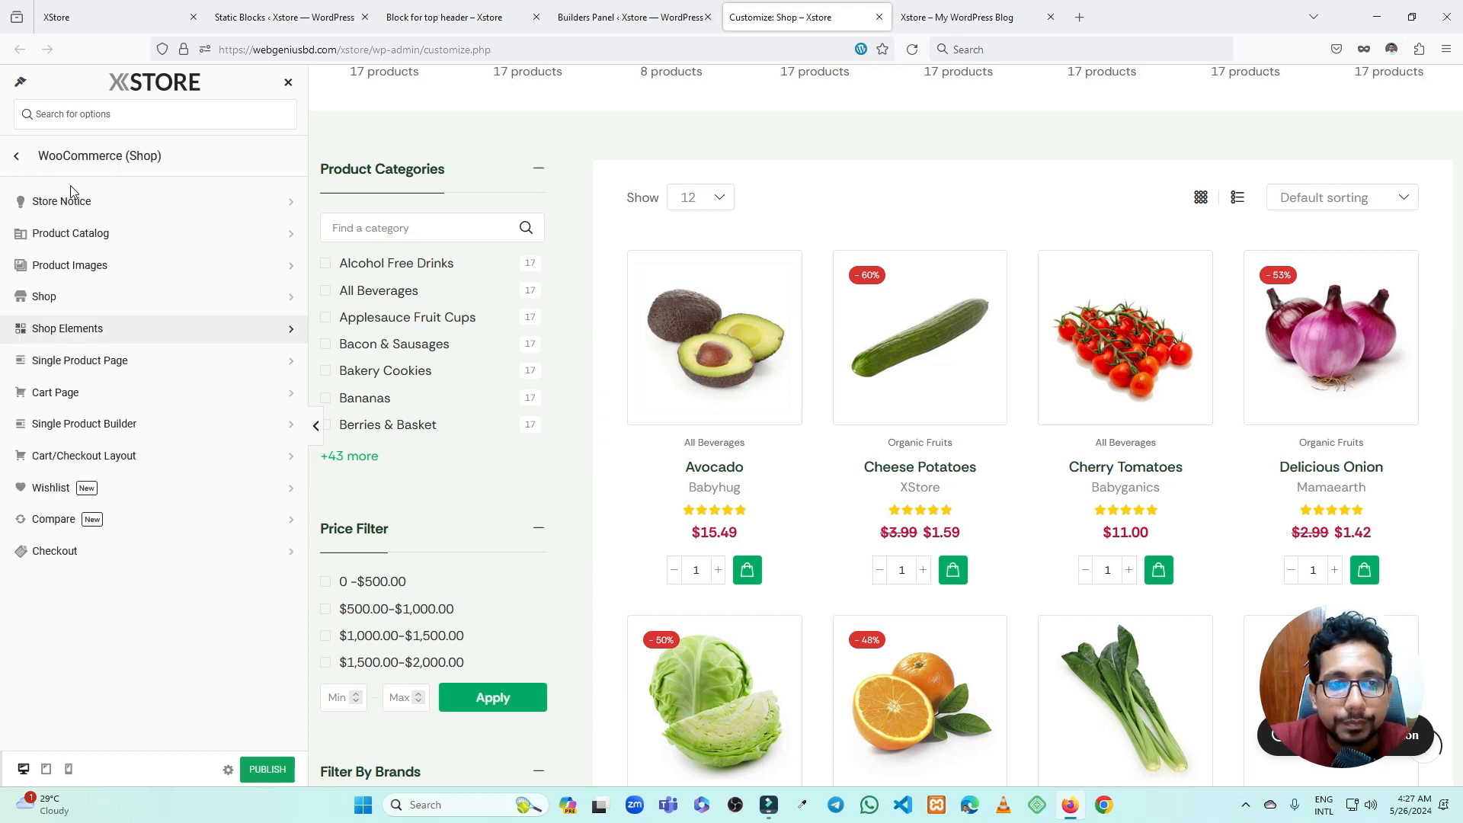
pyautogui.click(102, 360)
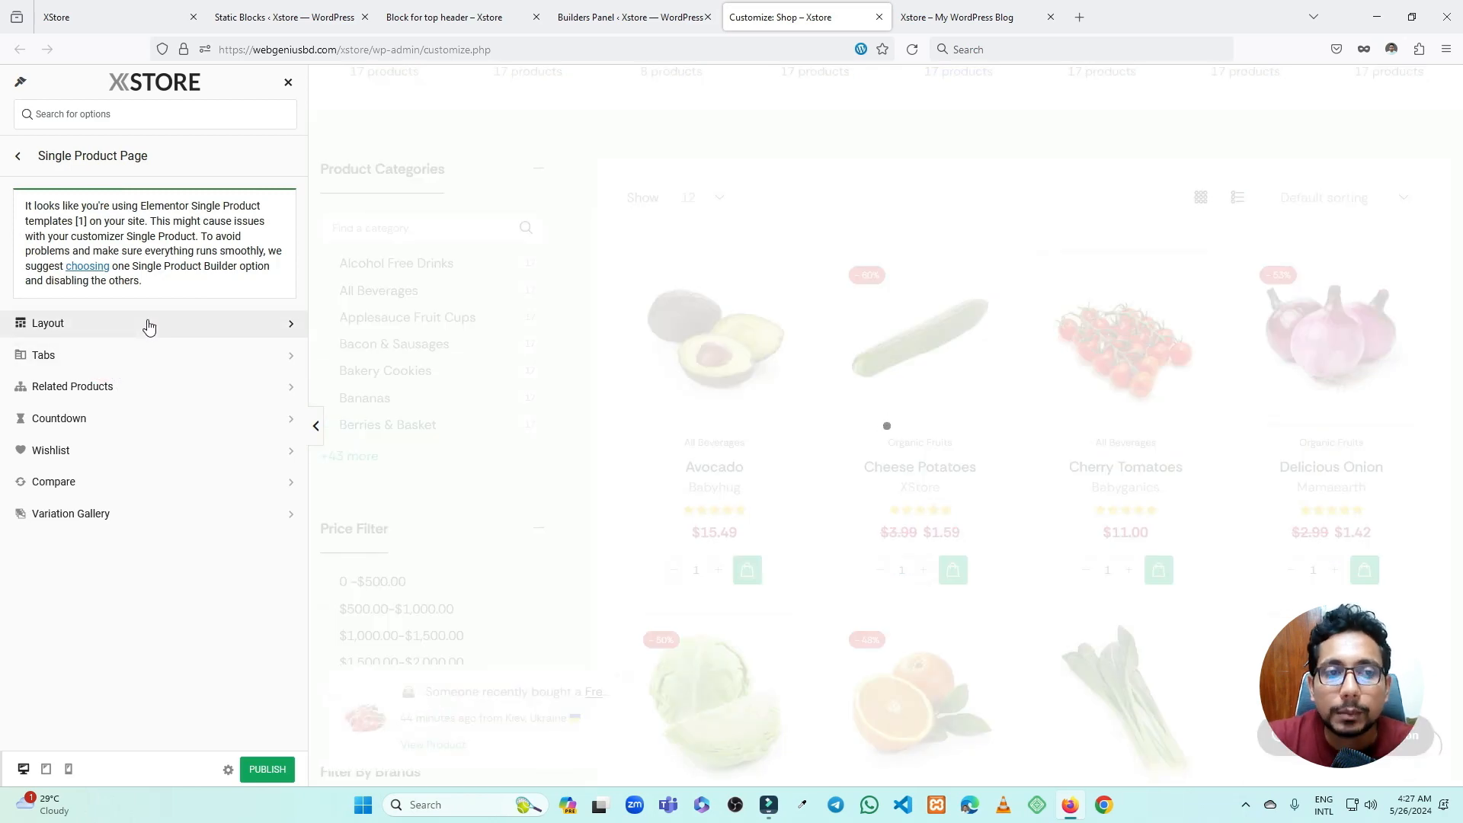
pyautogui.click(149, 326)
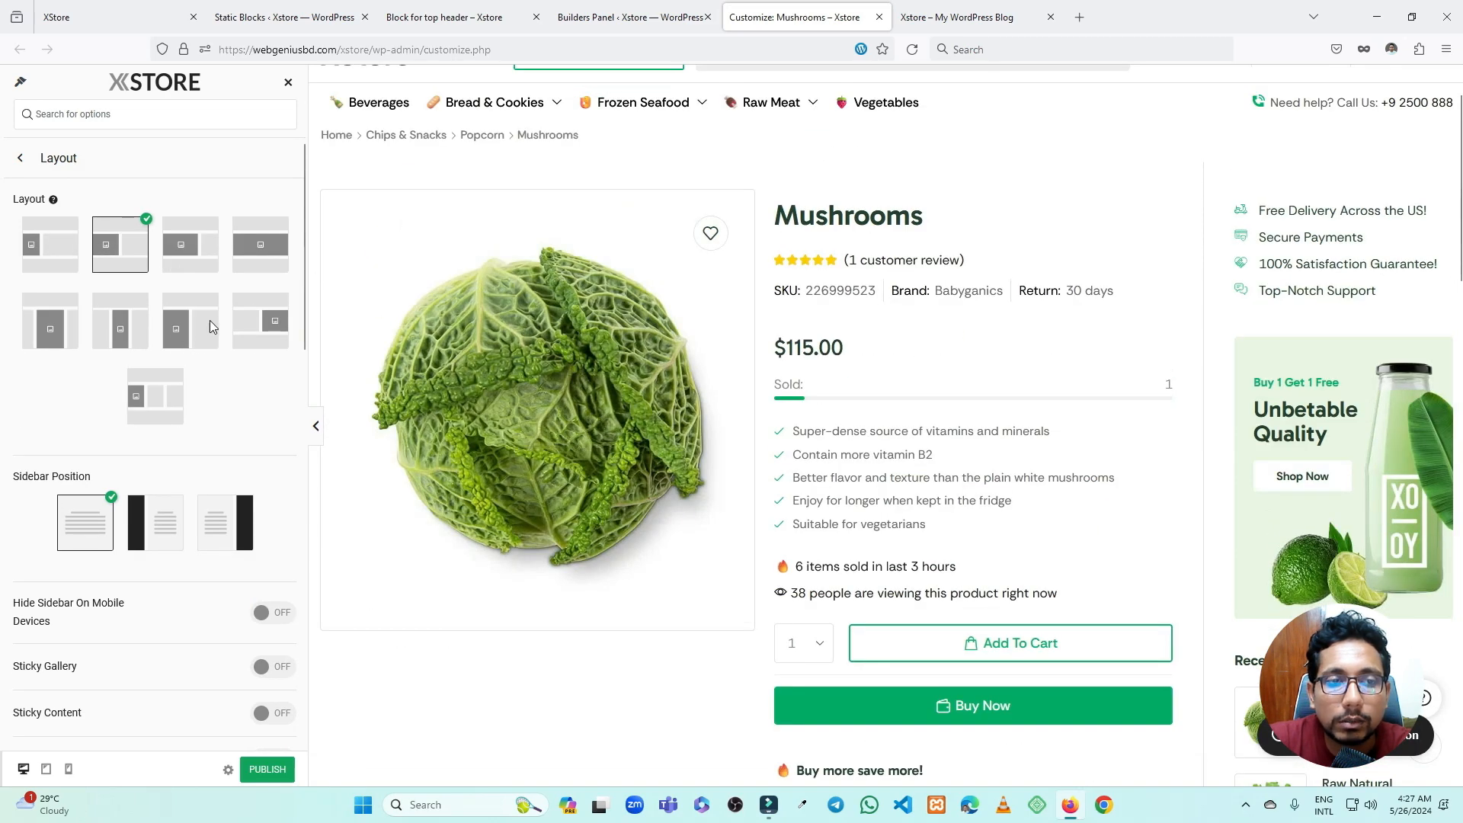
pyautogui.scroll(-3, 208, 320)
pyautogui.scroll(-2, 91, 327)
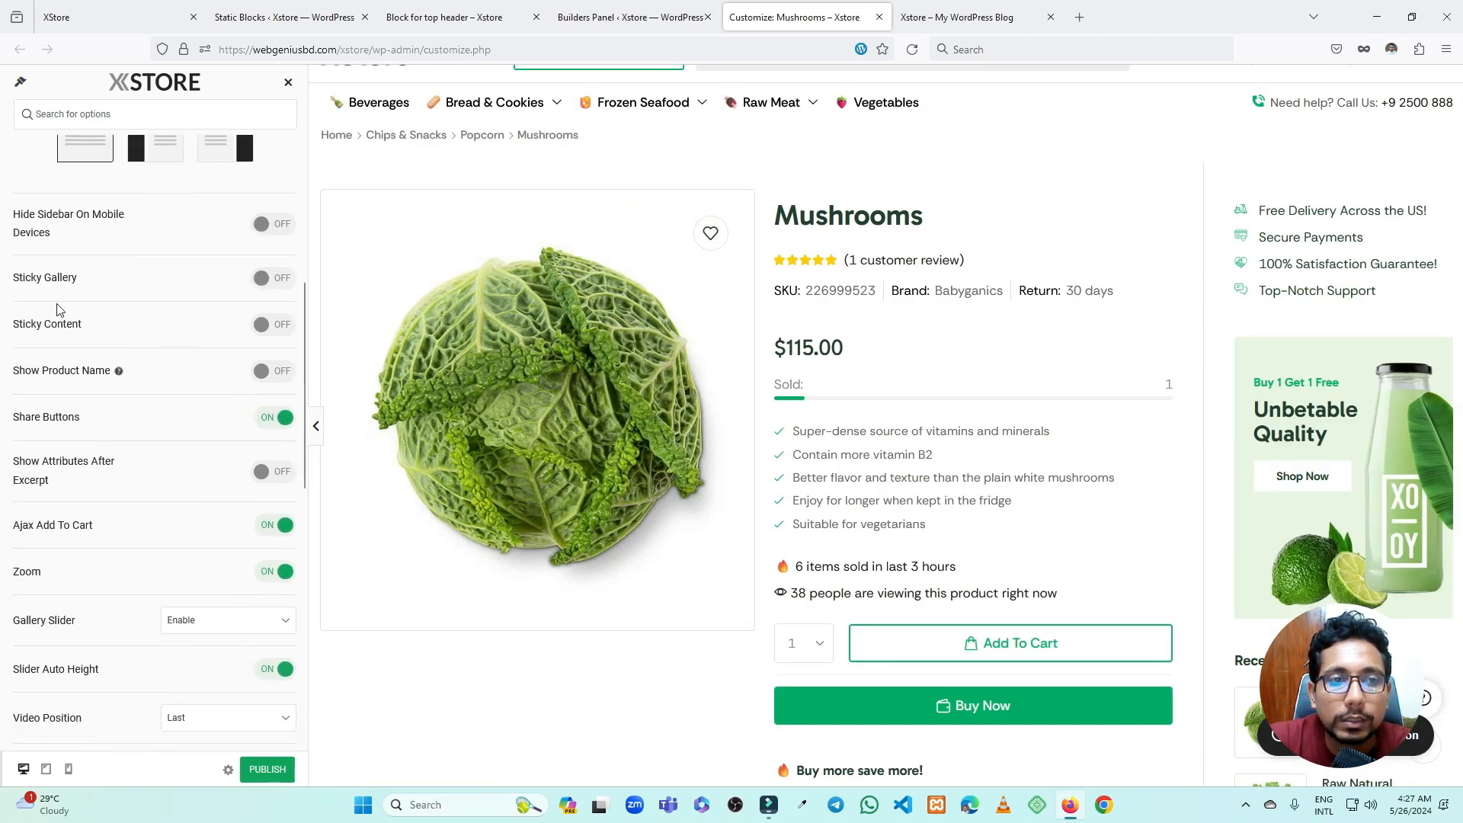
pyautogui.scroll(-1, 122, 315)
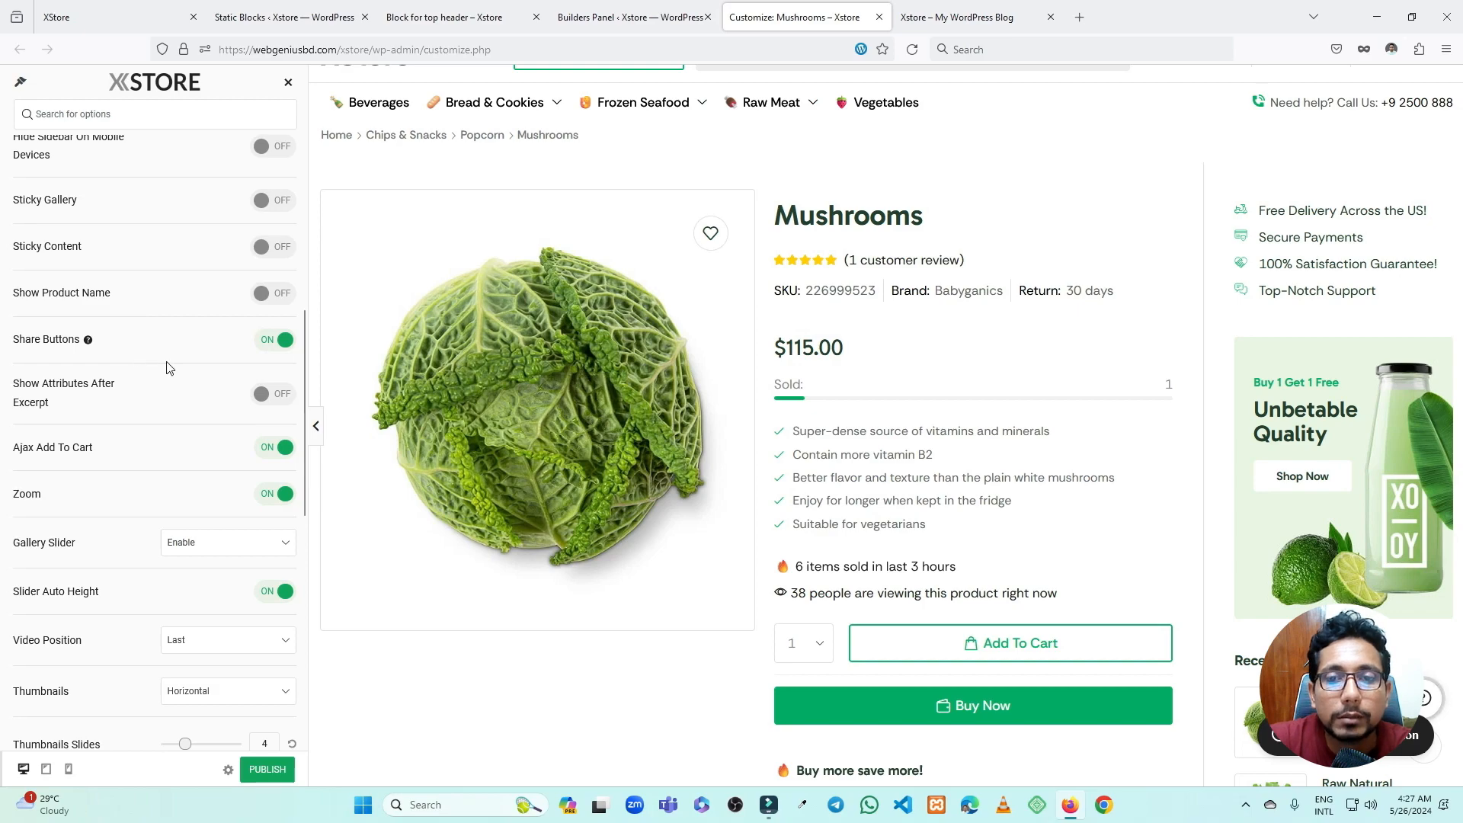
# - Examine the Mushrooms product preview, including its image, purchase area, description, specification table and sidebar
pyautogui.scroll(-12, 802, 417)
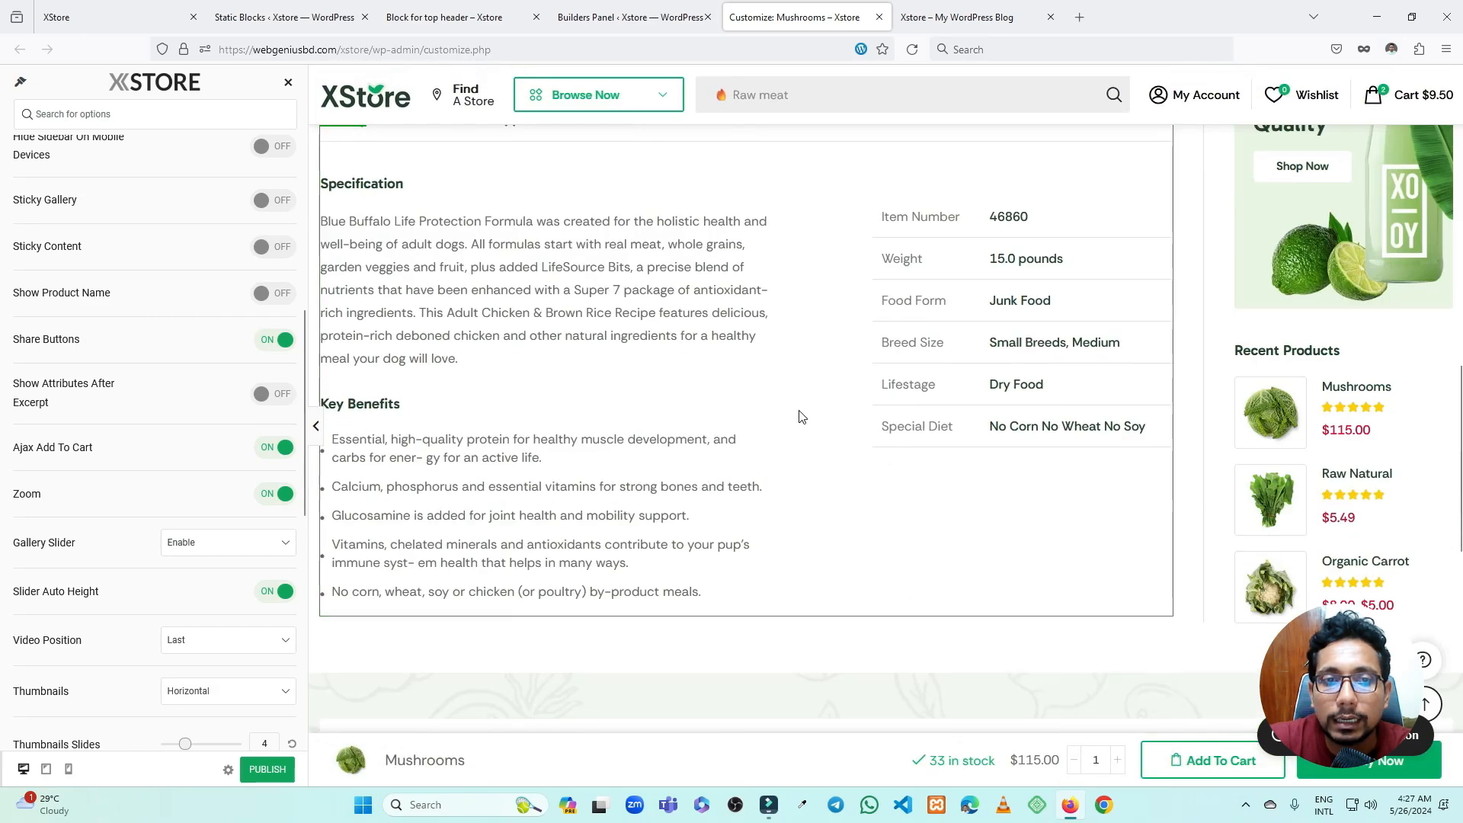
pyautogui.scroll(-4, 796, 415)
pyautogui.scroll(13, 792, 415)
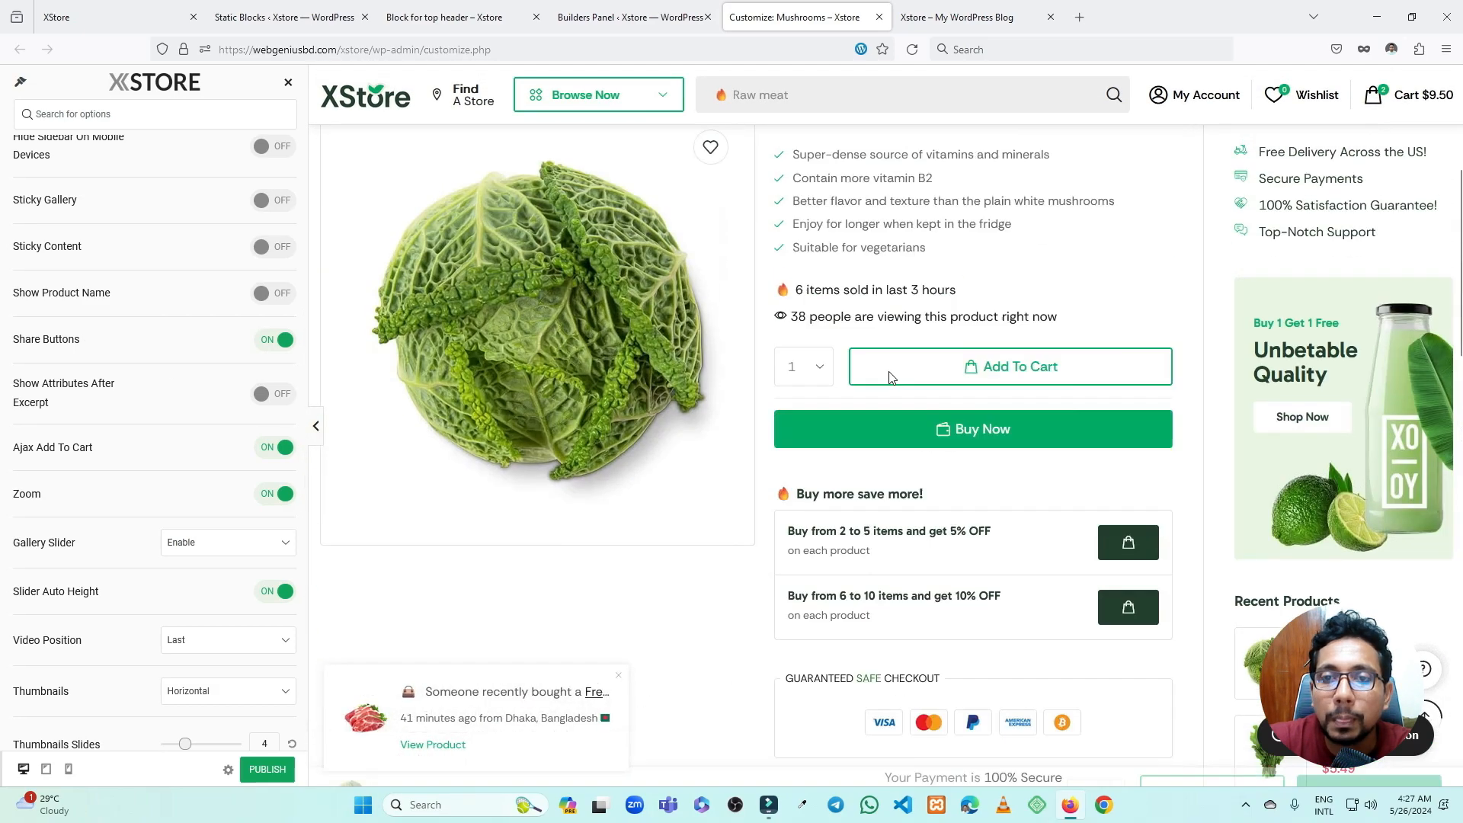
pyautogui.scroll(5, 891, 377)
pyautogui.scroll(-10, 983, 324)
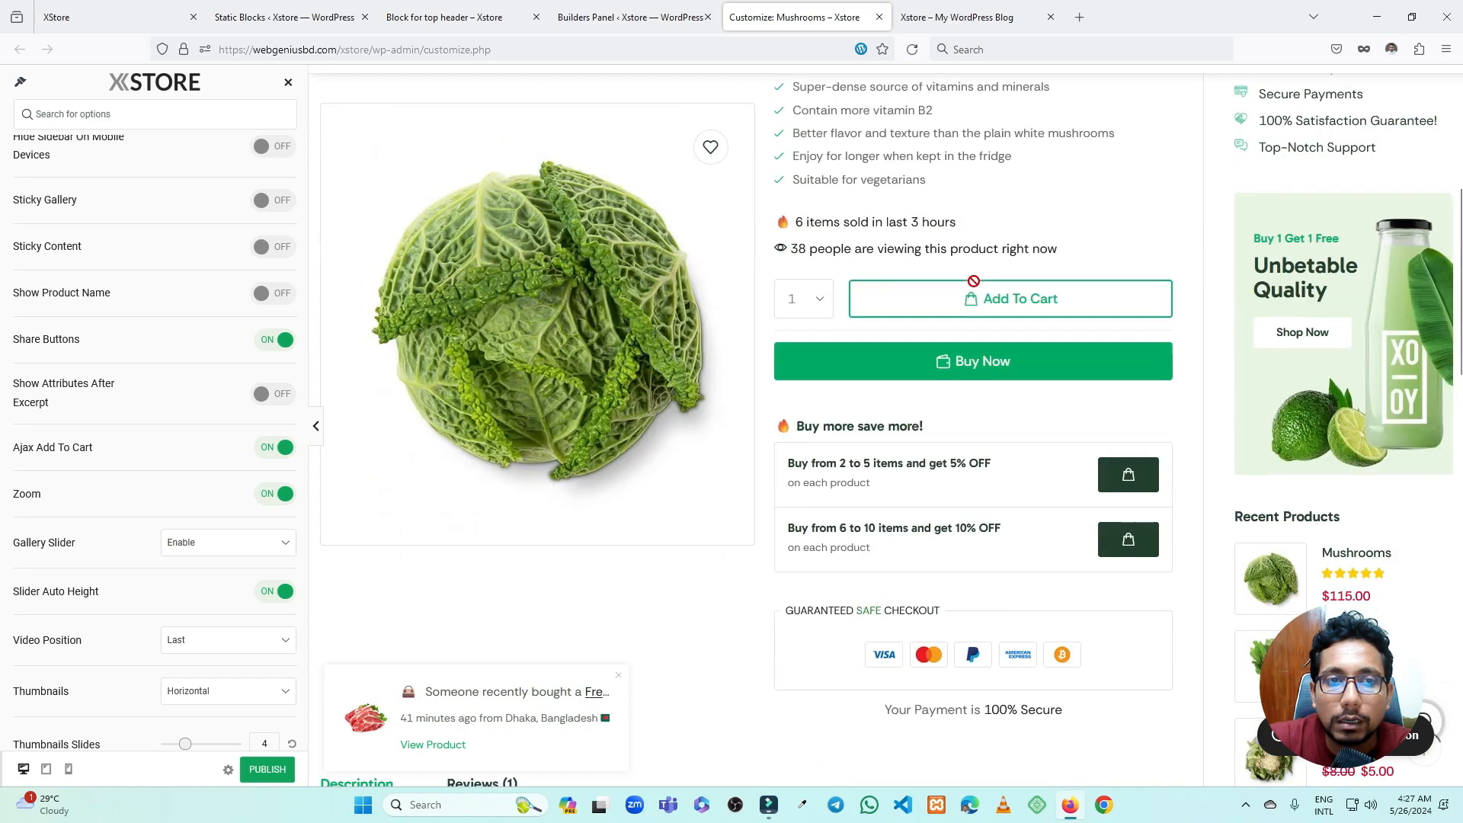
pyautogui.scroll(-10, 868, 347)
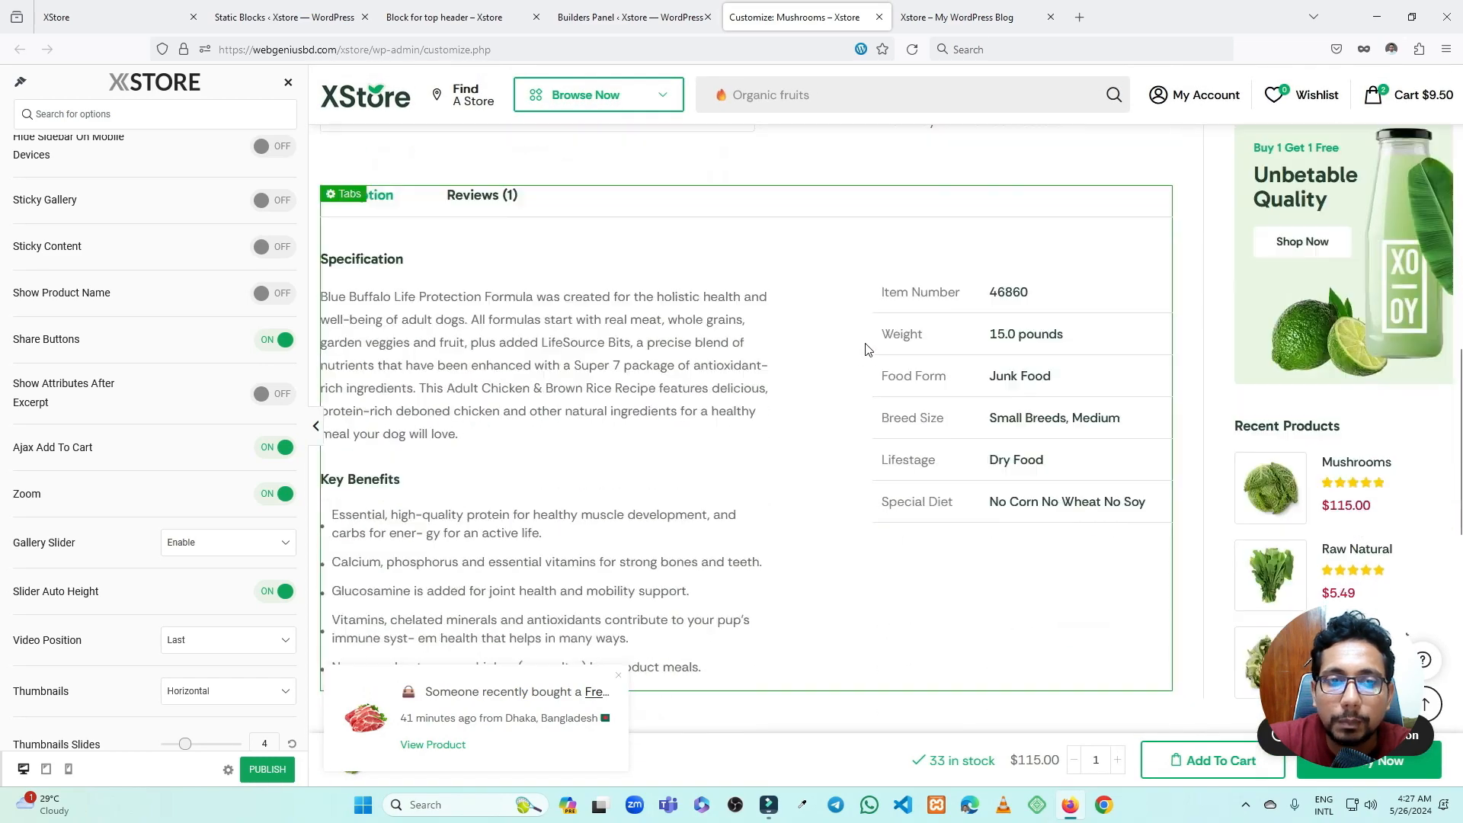
pyautogui.scroll(10, 873, 346)
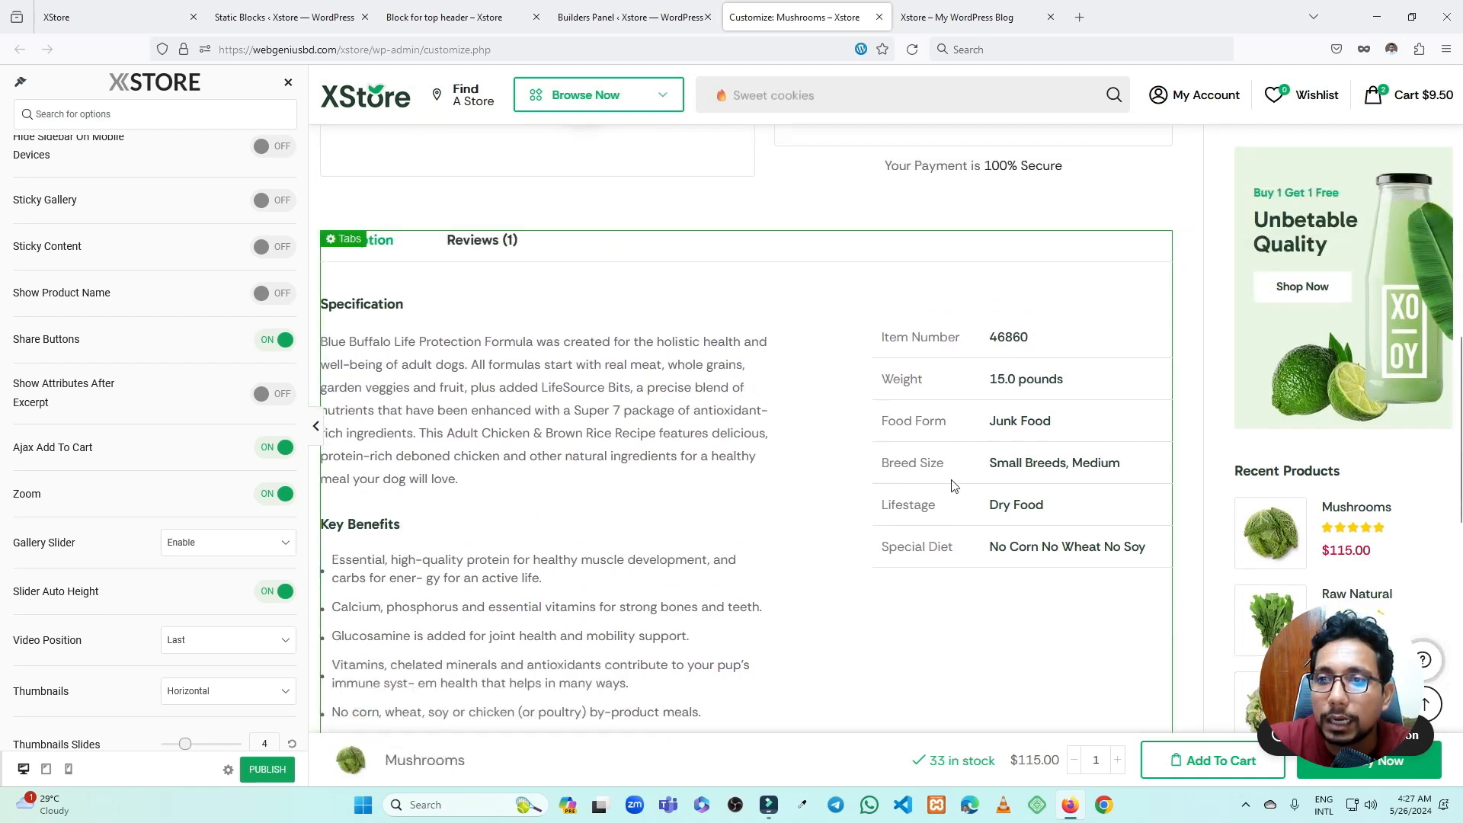
pyautogui.scroll(3, 953, 484)
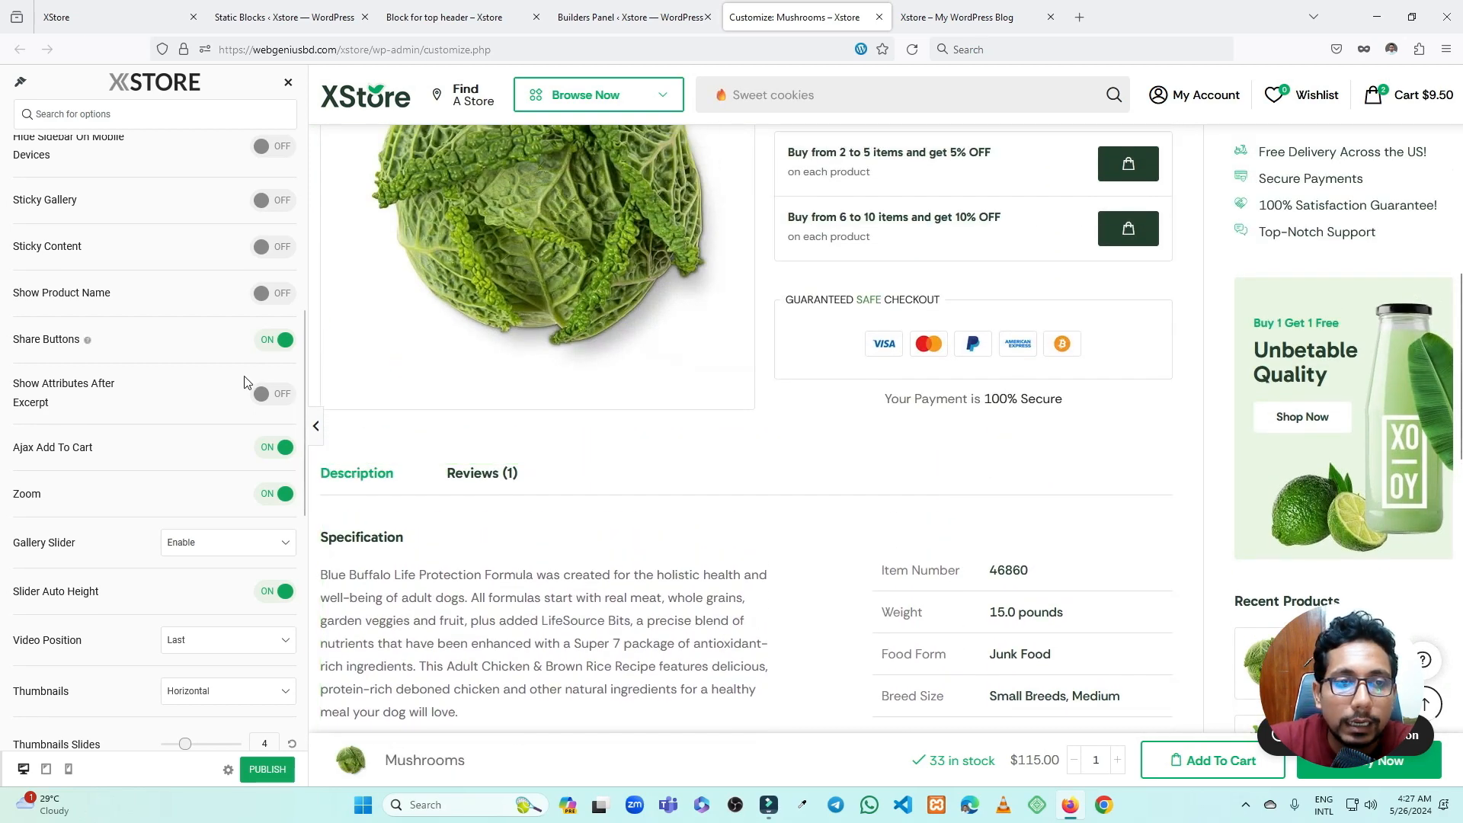
# - Check the Zoom option's effect on the Mushrooms product image and return to the Single Product Page options
pyautogui.scroll(-1, 155, 456)
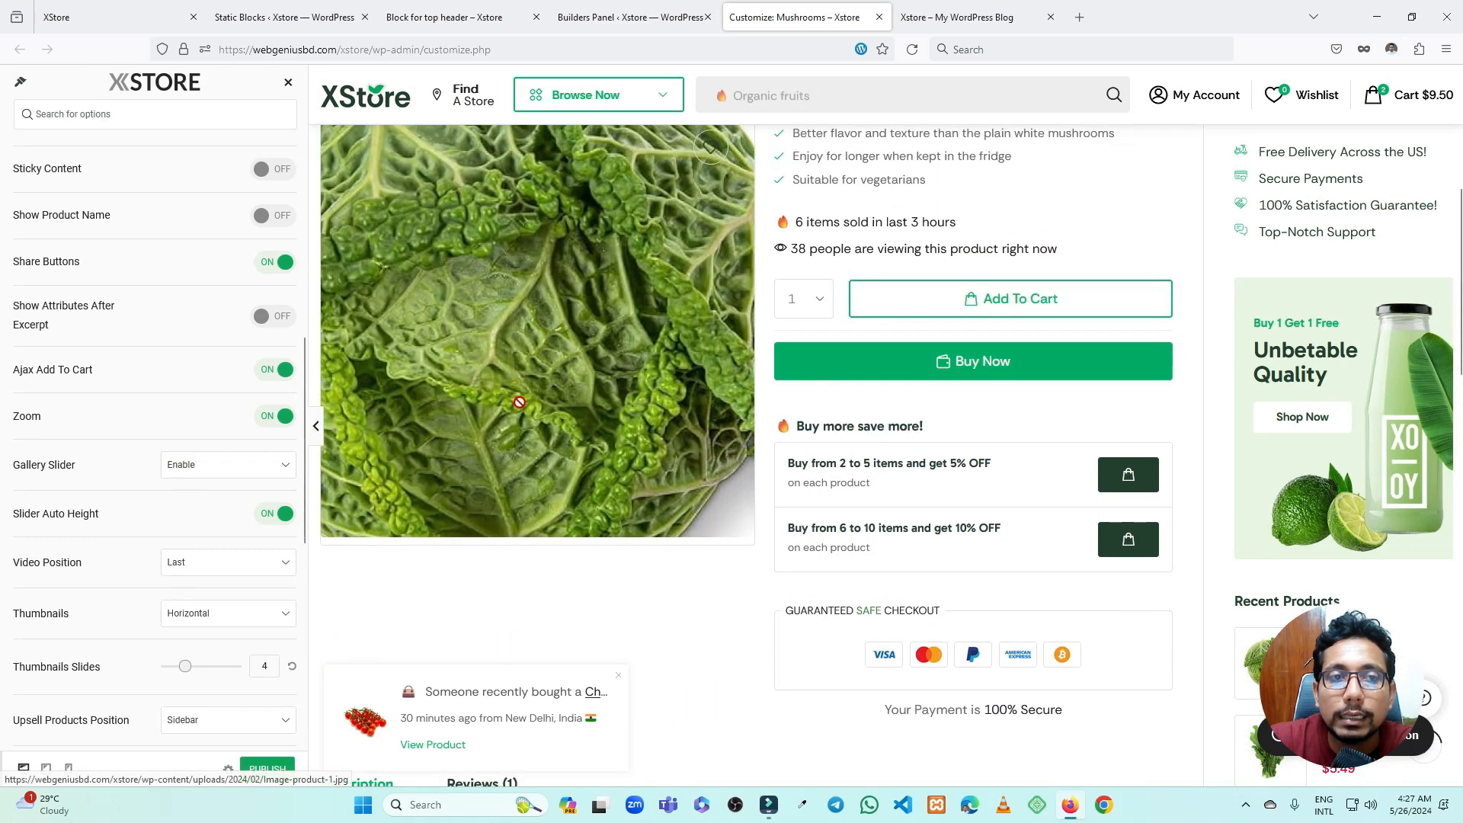
pyautogui.scroll(7, 104, 441)
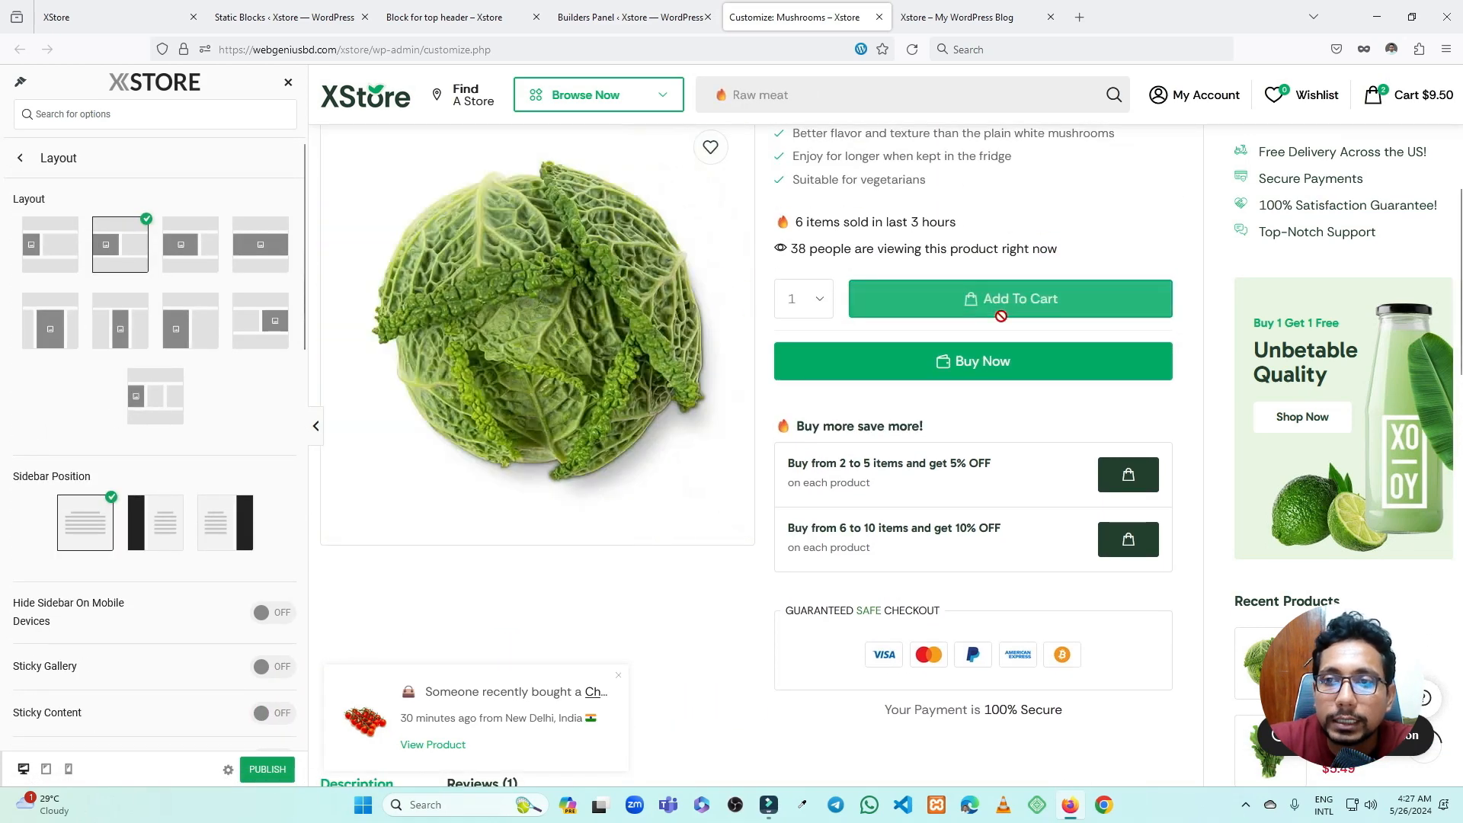
pyautogui.click(23, 157)
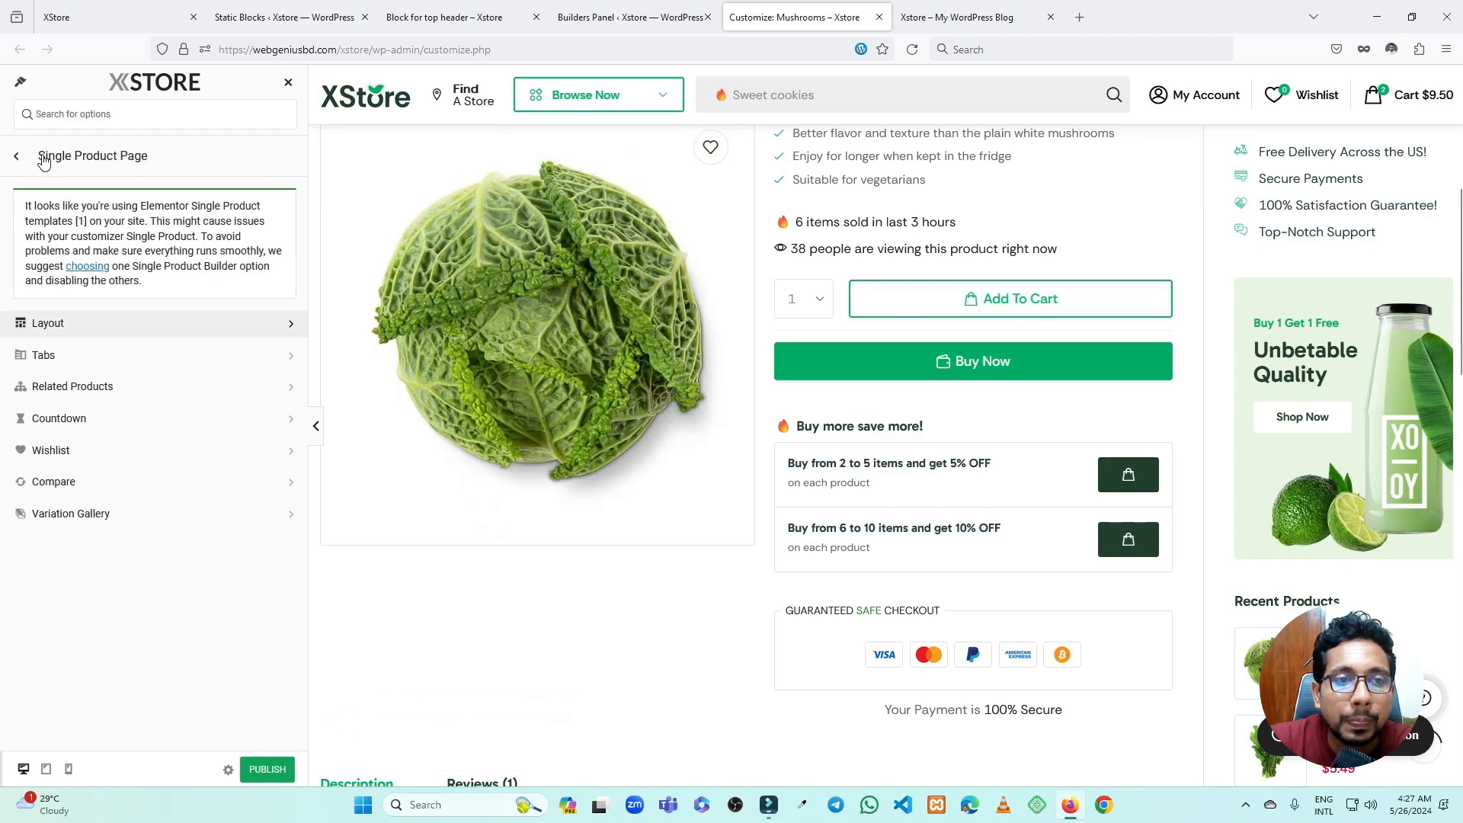
# - Review the Single Product Page Tabs settings against the description and reviews tabs in the product preview
pyautogui.click(118, 357)
pyautogui.scroll(-2, 673, 454)
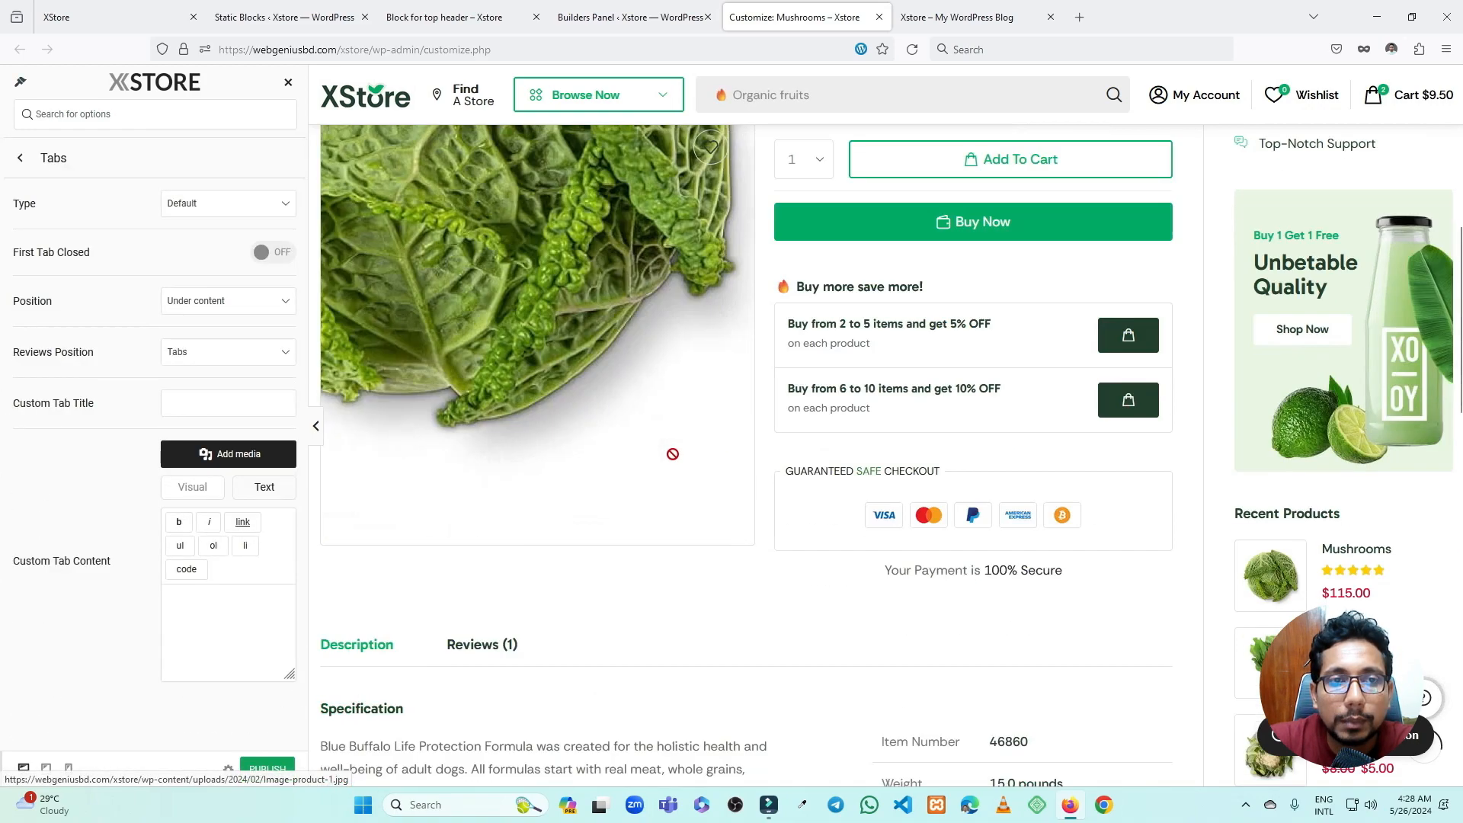
pyautogui.scroll(-8, 673, 454)
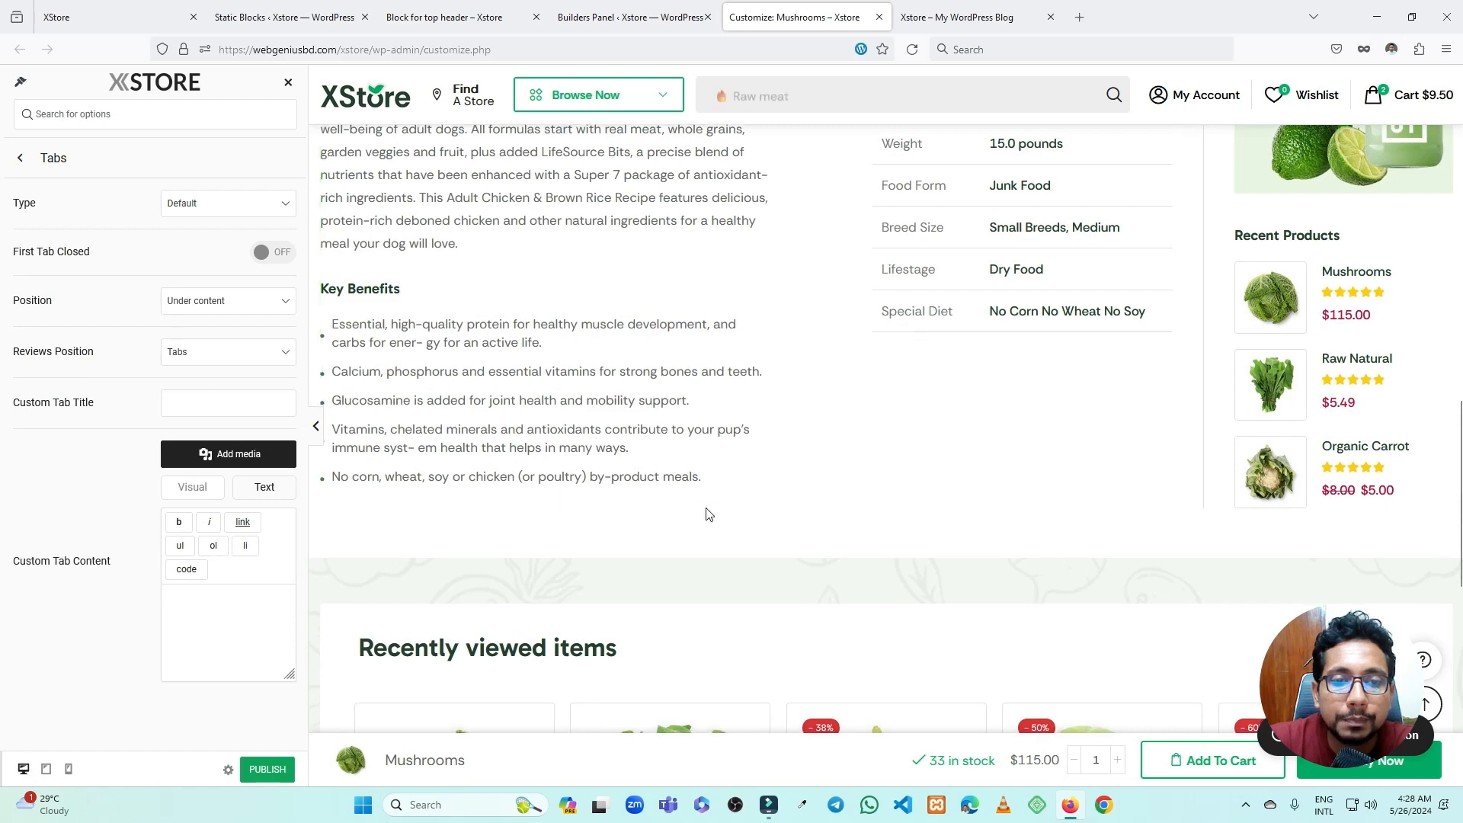
pyautogui.scroll(-3, 706, 513)
pyautogui.scroll(6, 581, 381)
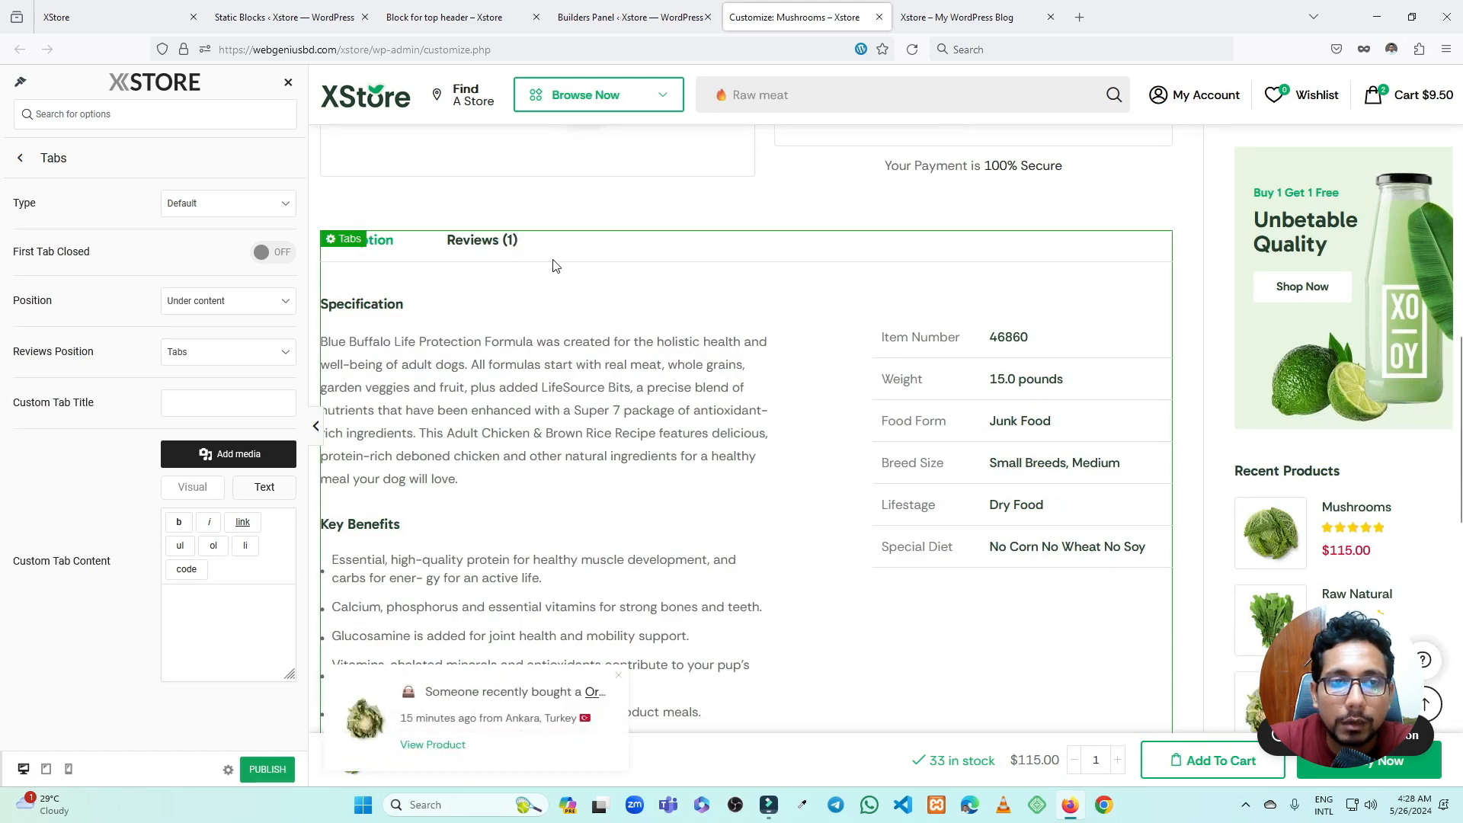
pyautogui.click(21, 158)
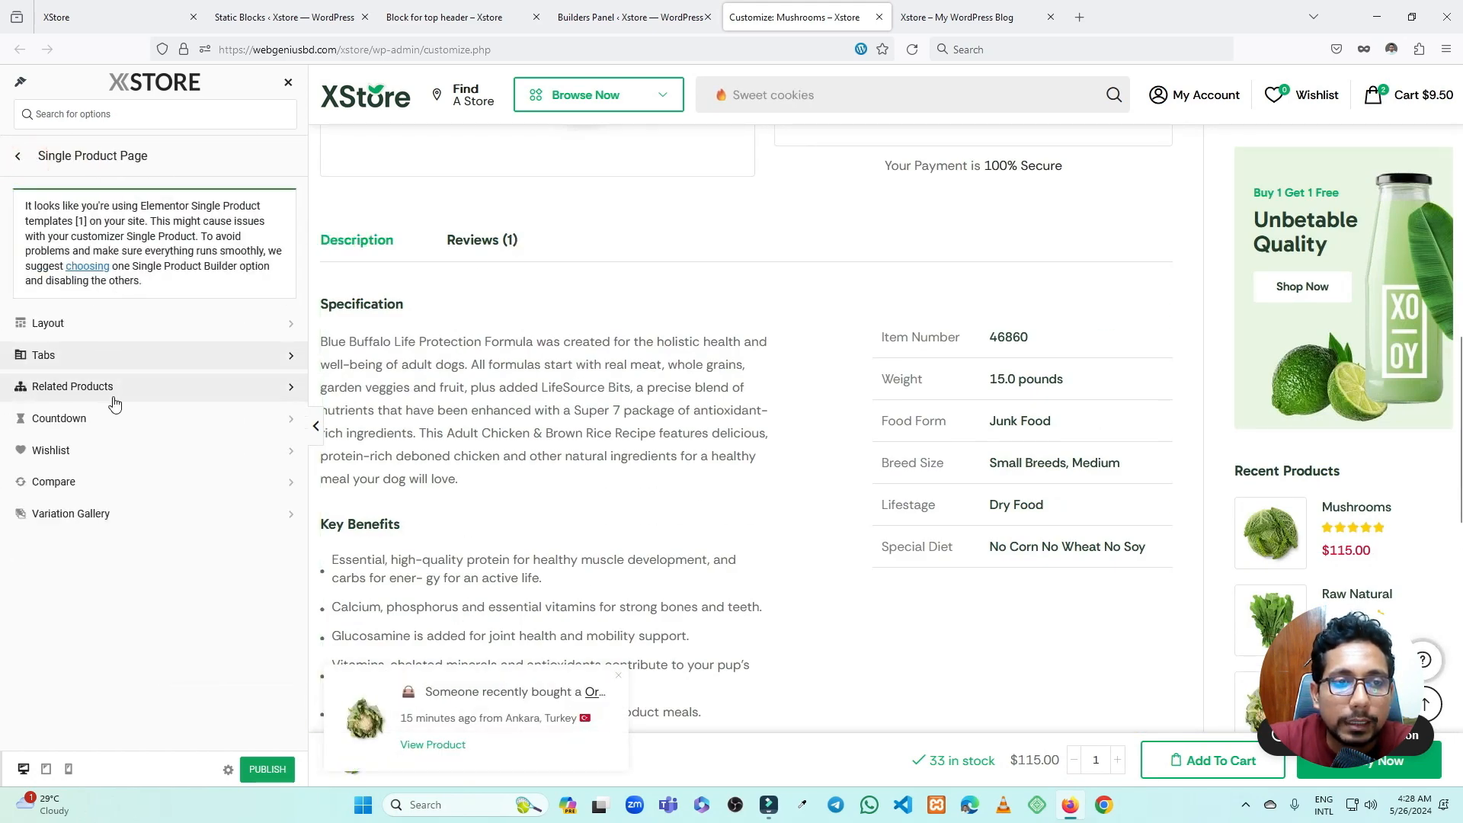
# - Review the Related Products, Countdown and Wishlist settings of the Single Product Page and return to the WooCommerce (Shop) options
pyautogui.click(282, 386)
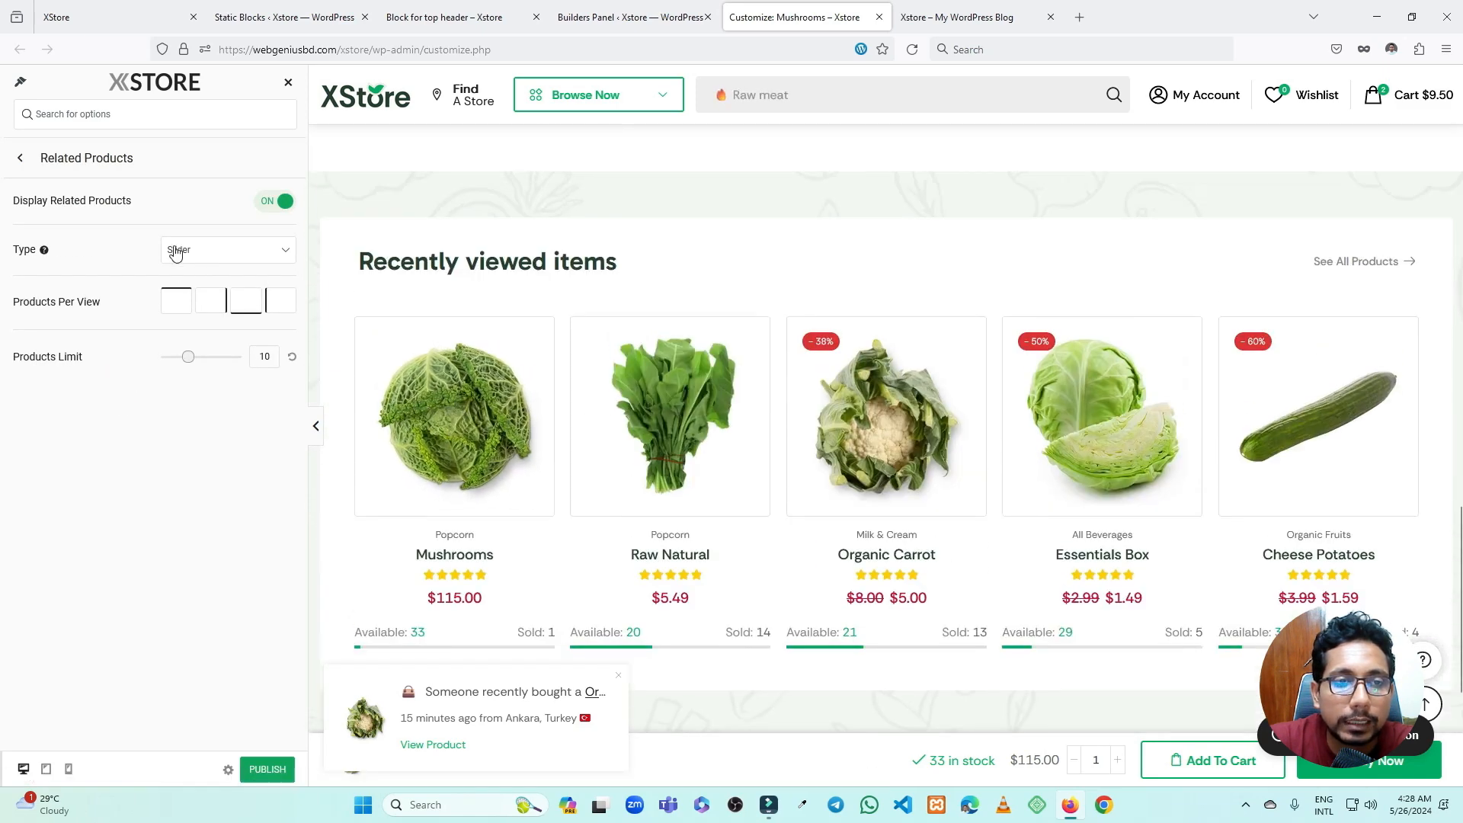
pyautogui.click(22, 159)
pyautogui.click(88, 426)
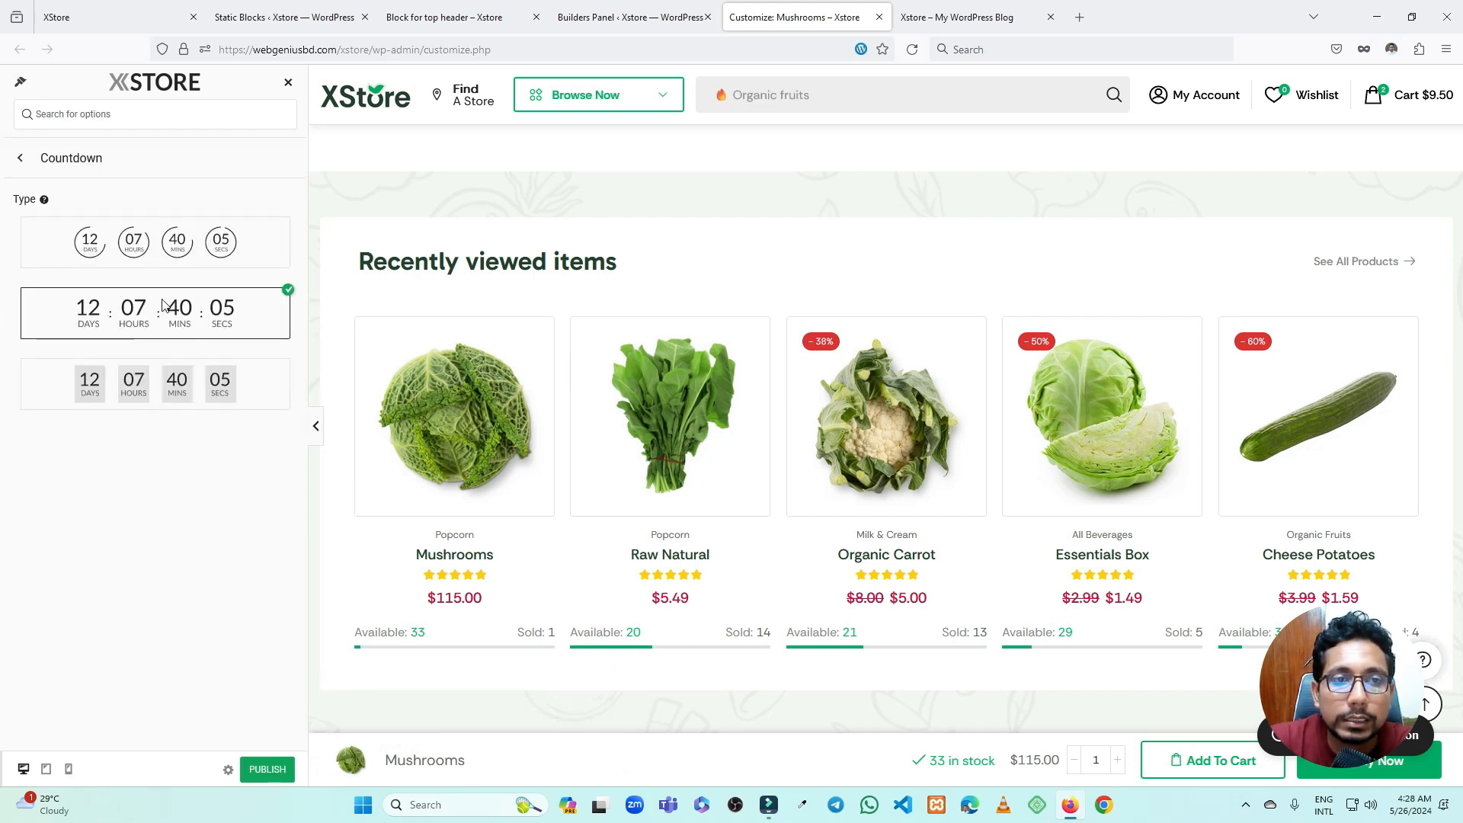
pyautogui.click(19, 158)
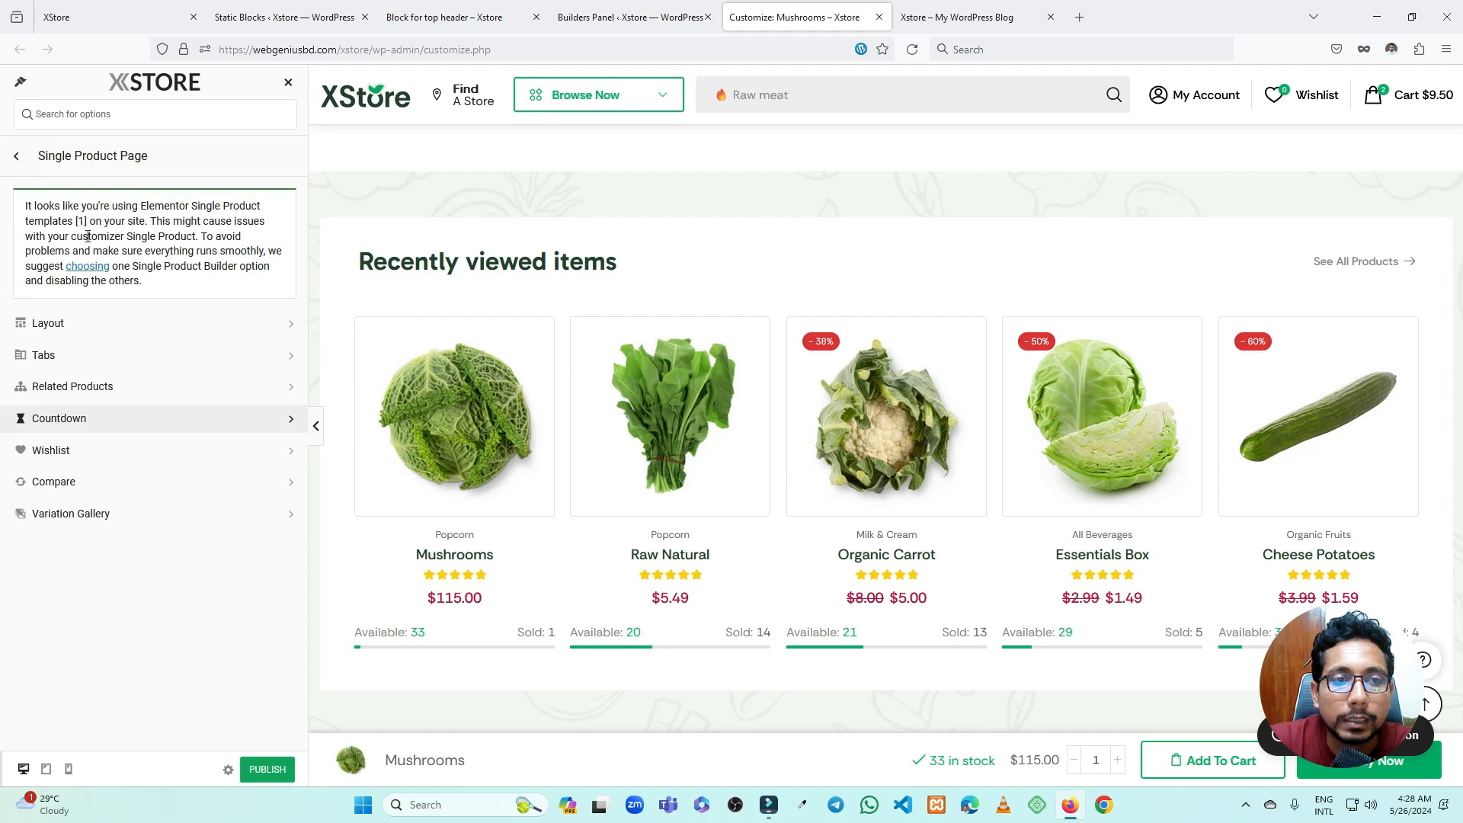
pyautogui.click(127, 457)
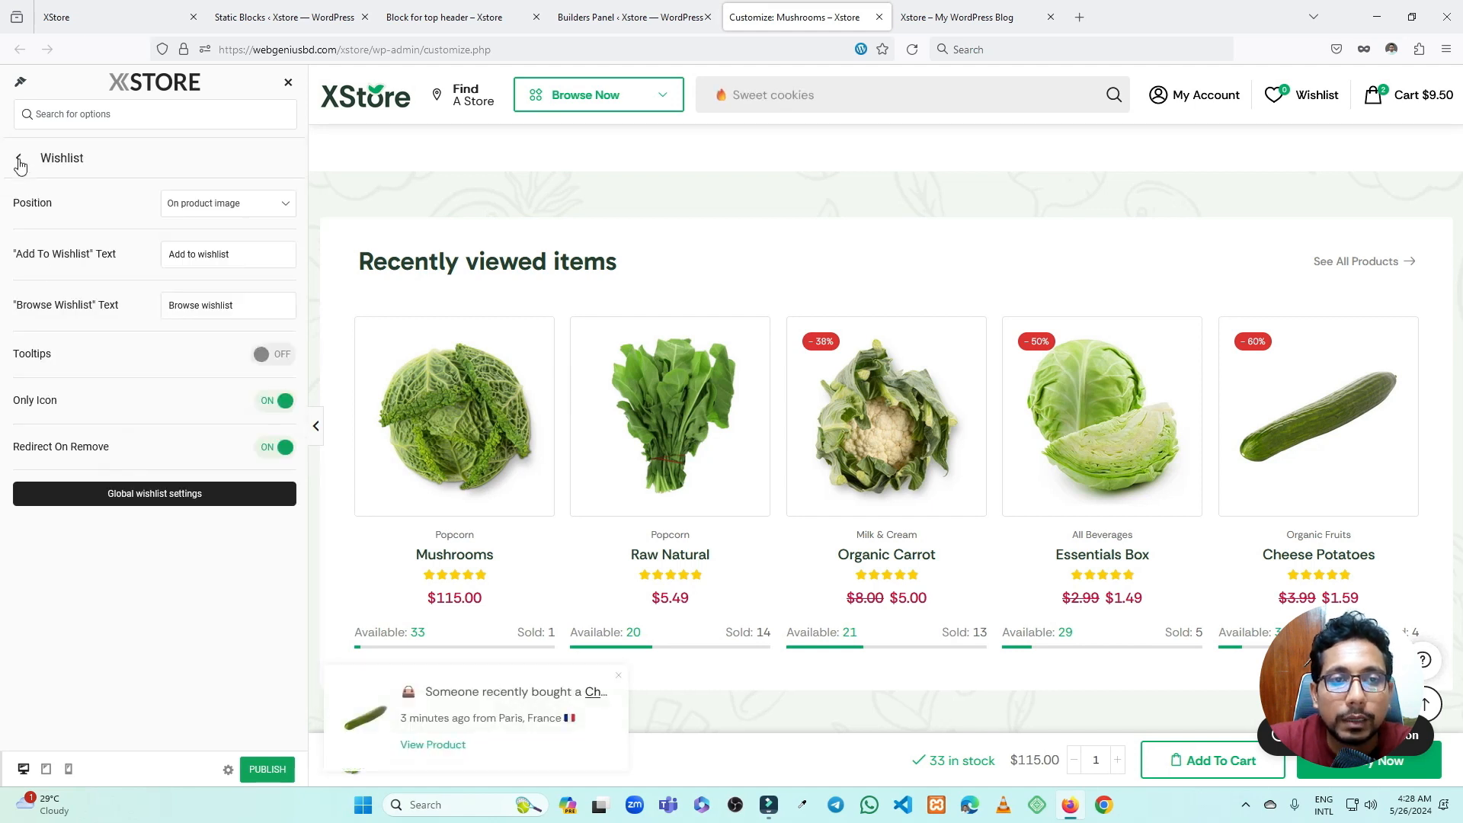
pyautogui.click(20, 160)
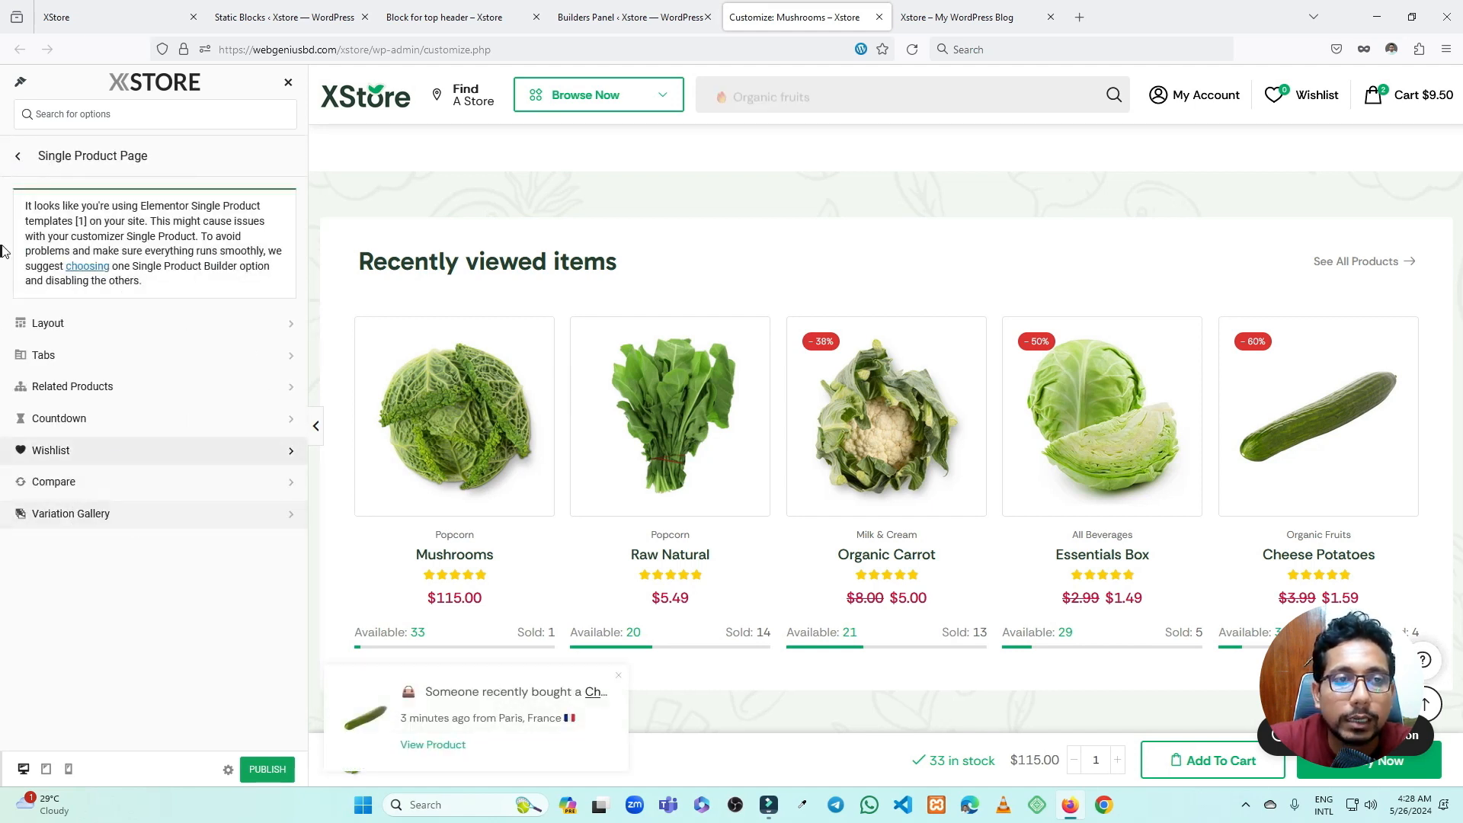
pyautogui.click(16, 155)
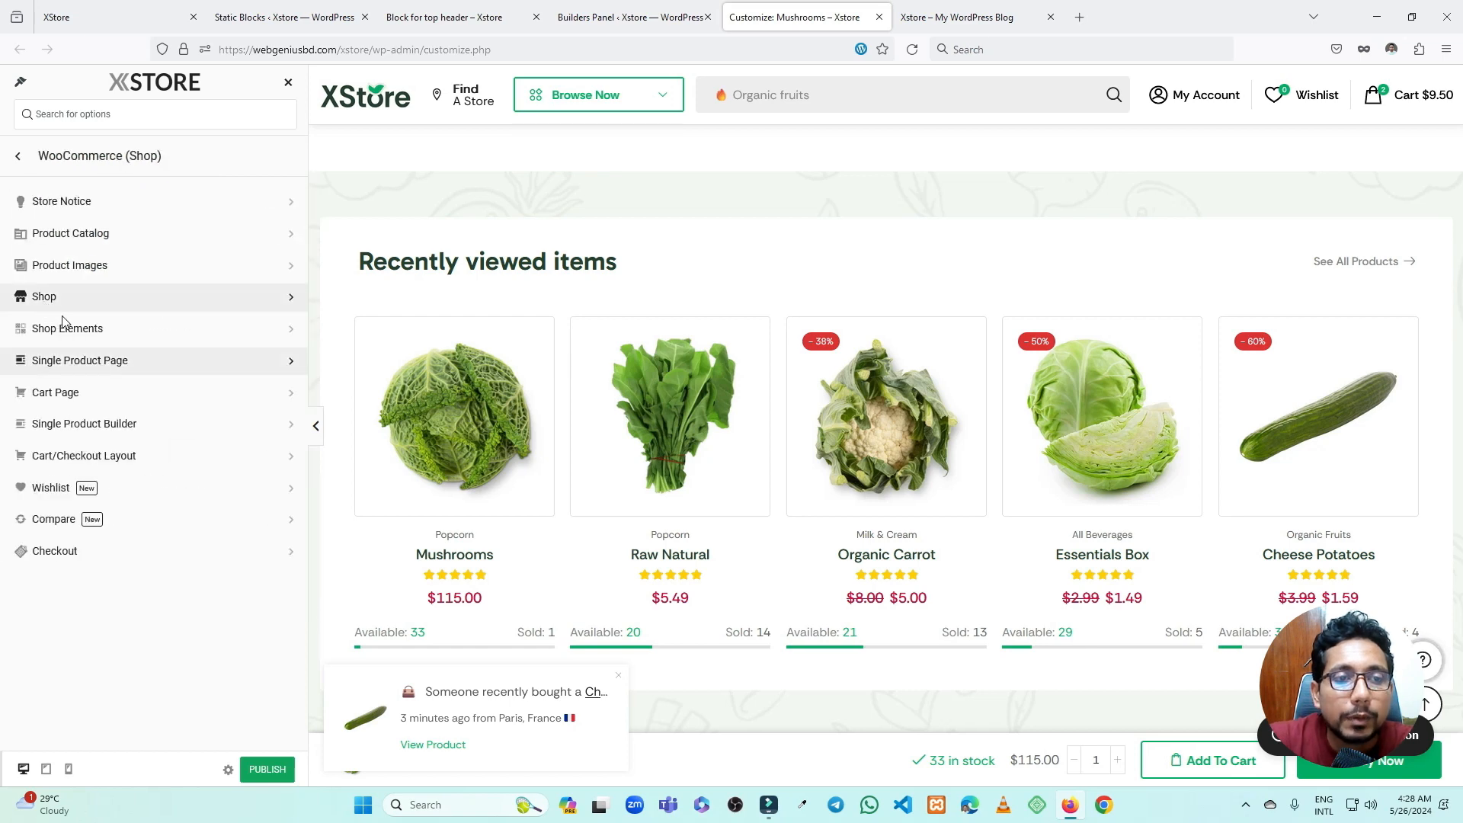
# - Review the Cart Page's Empty Cart content and Cross-Sell Products settings and return to the WooCommerce (Shop) options
pyautogui.click(108, 393)
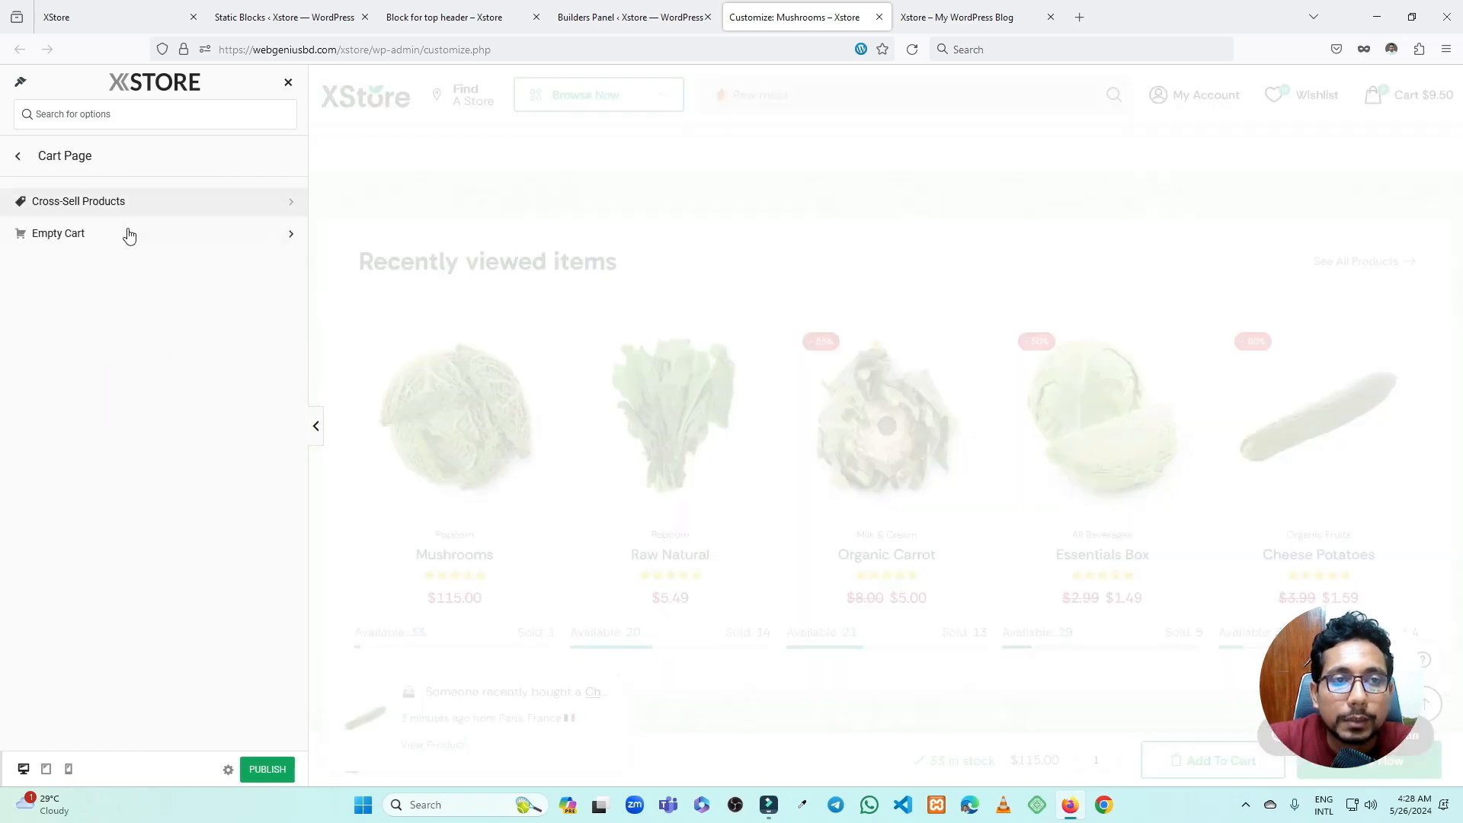
pyautogui.click(102, 236)
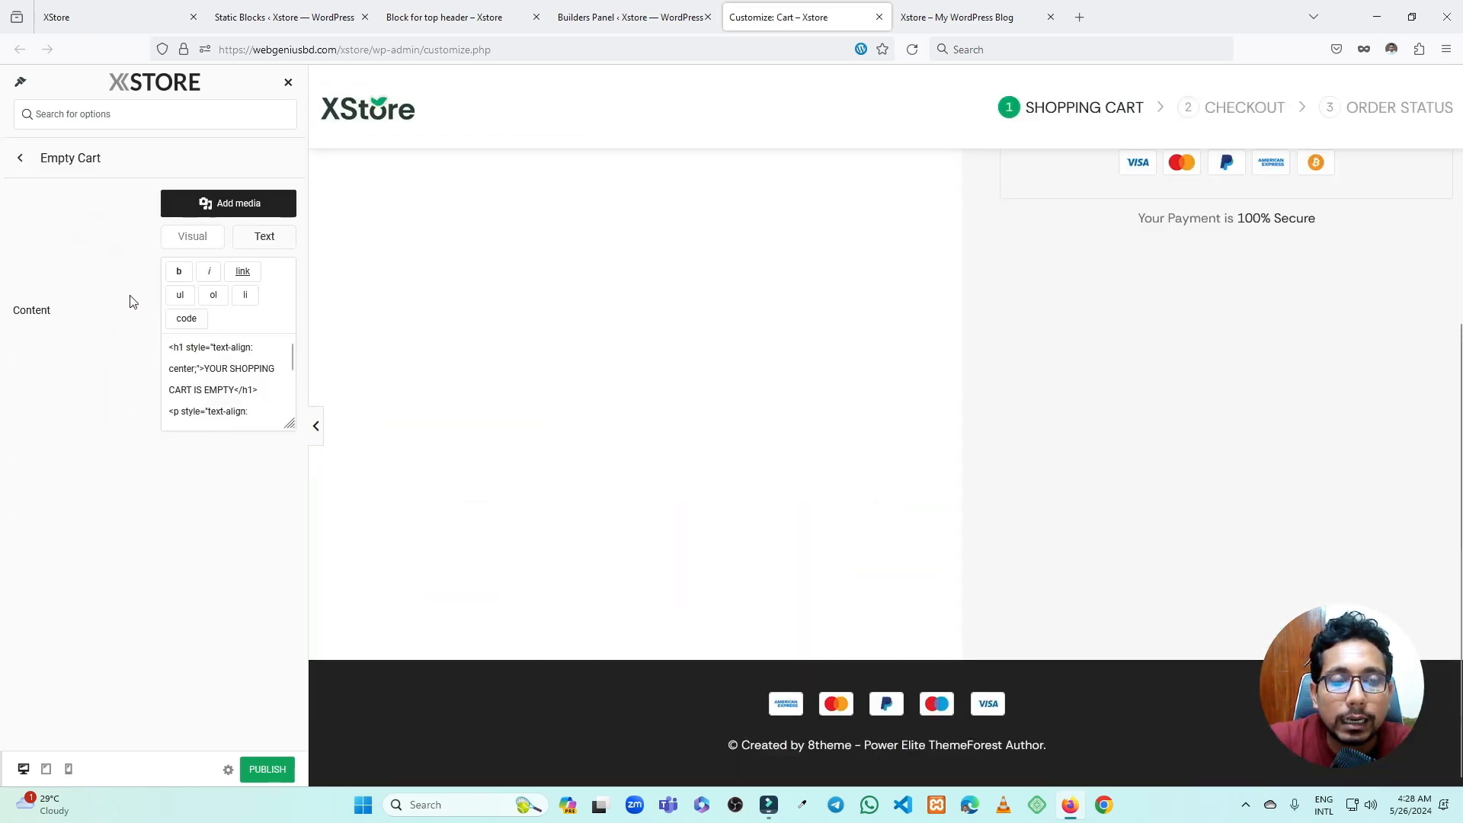
pyautogui.tripleClick(262, 397)
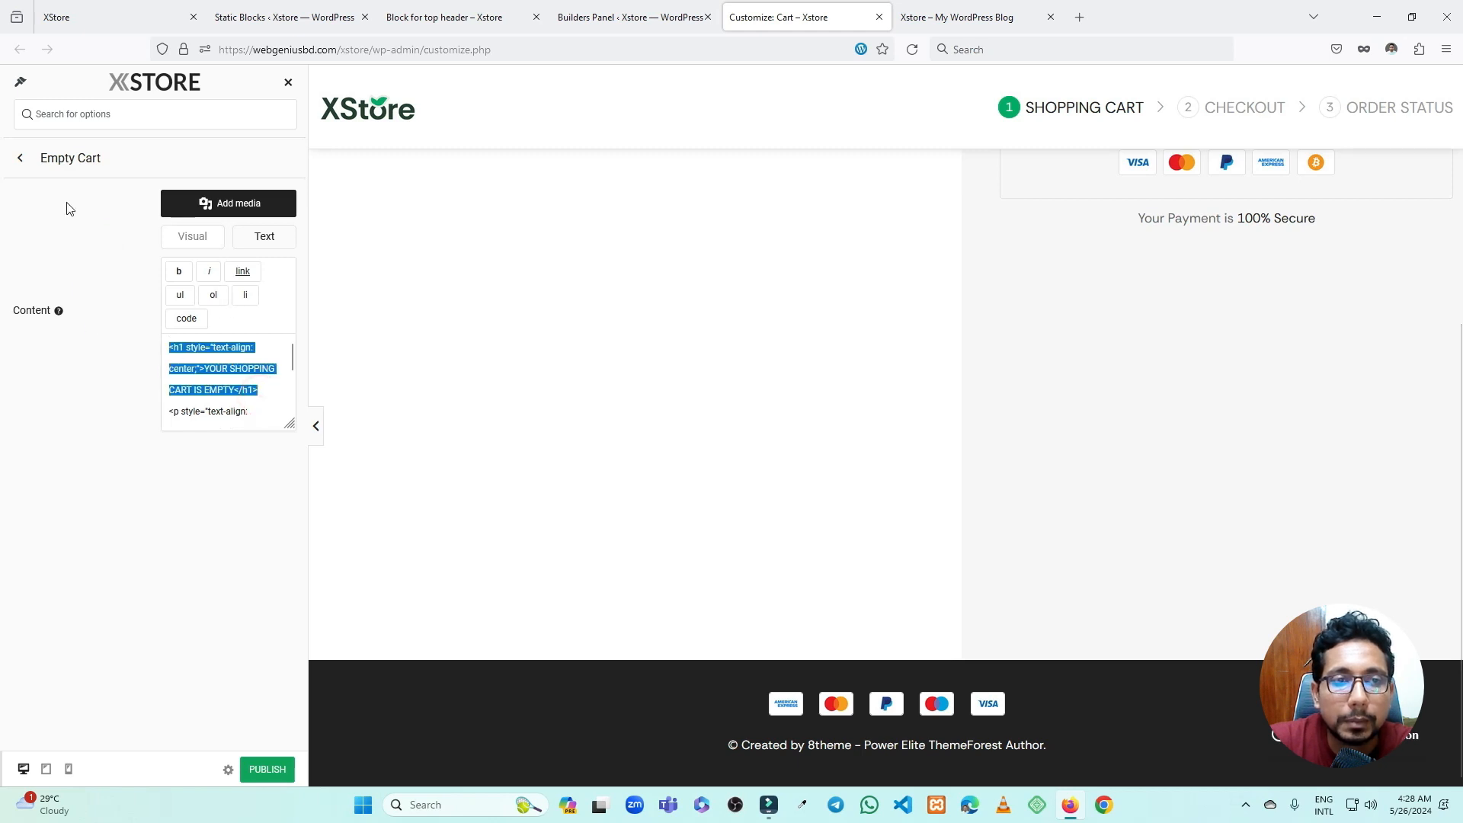
pyautogui.click(30, 156)
pyautogui.click(129, 201)
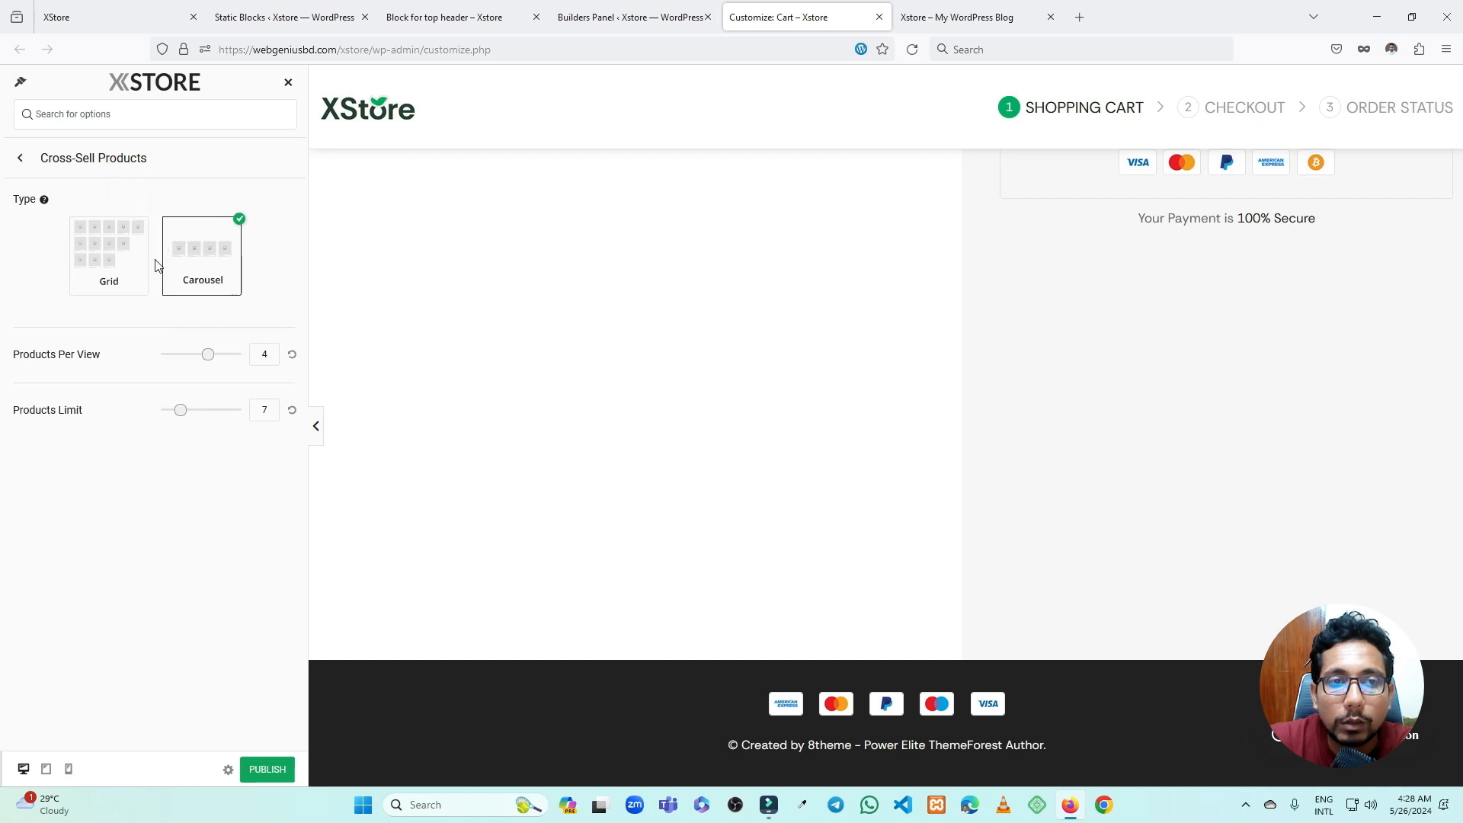
pyautogui.click(19, 159)
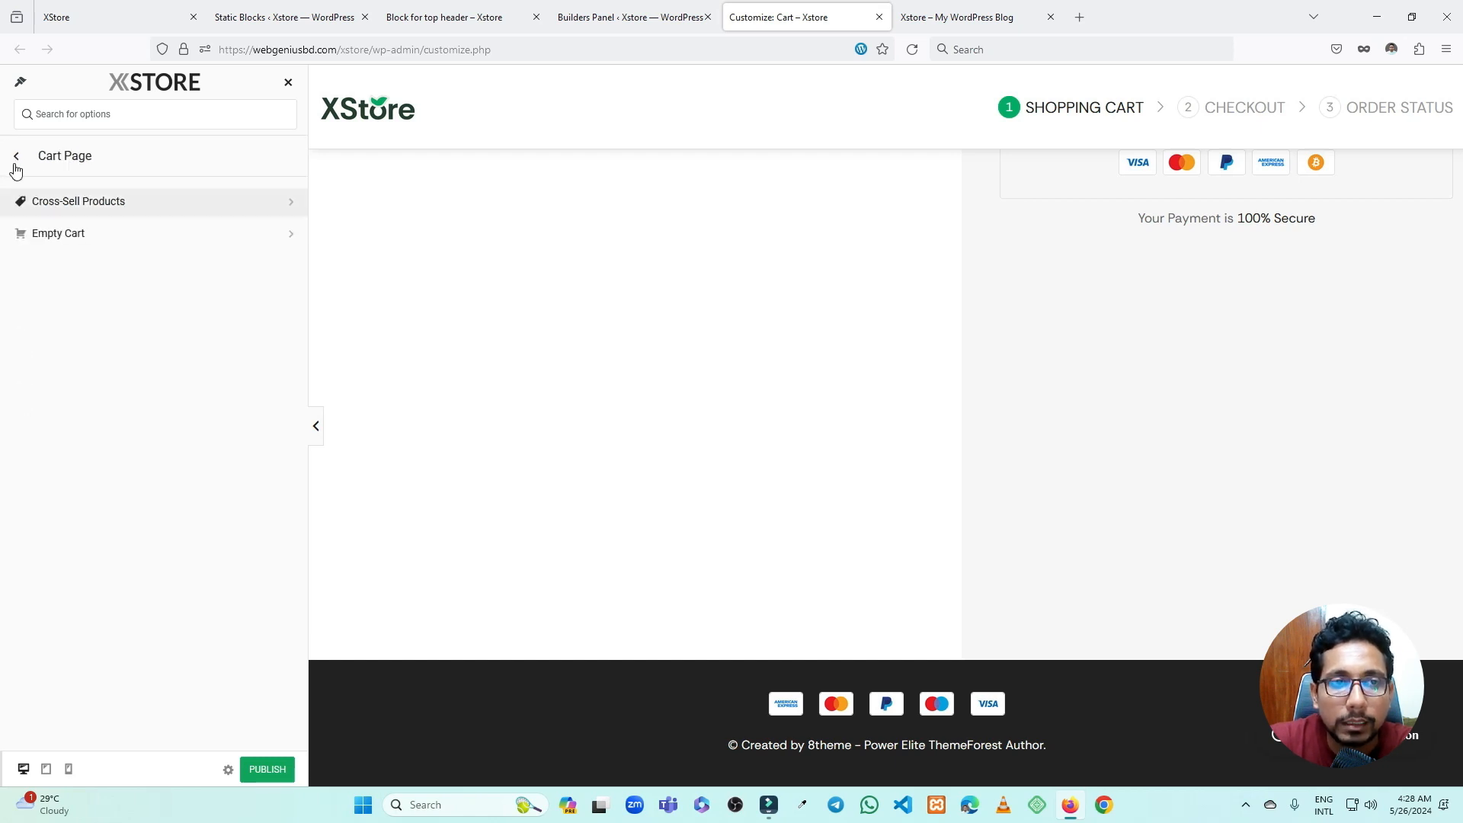
pyautogui.click(18, 157)
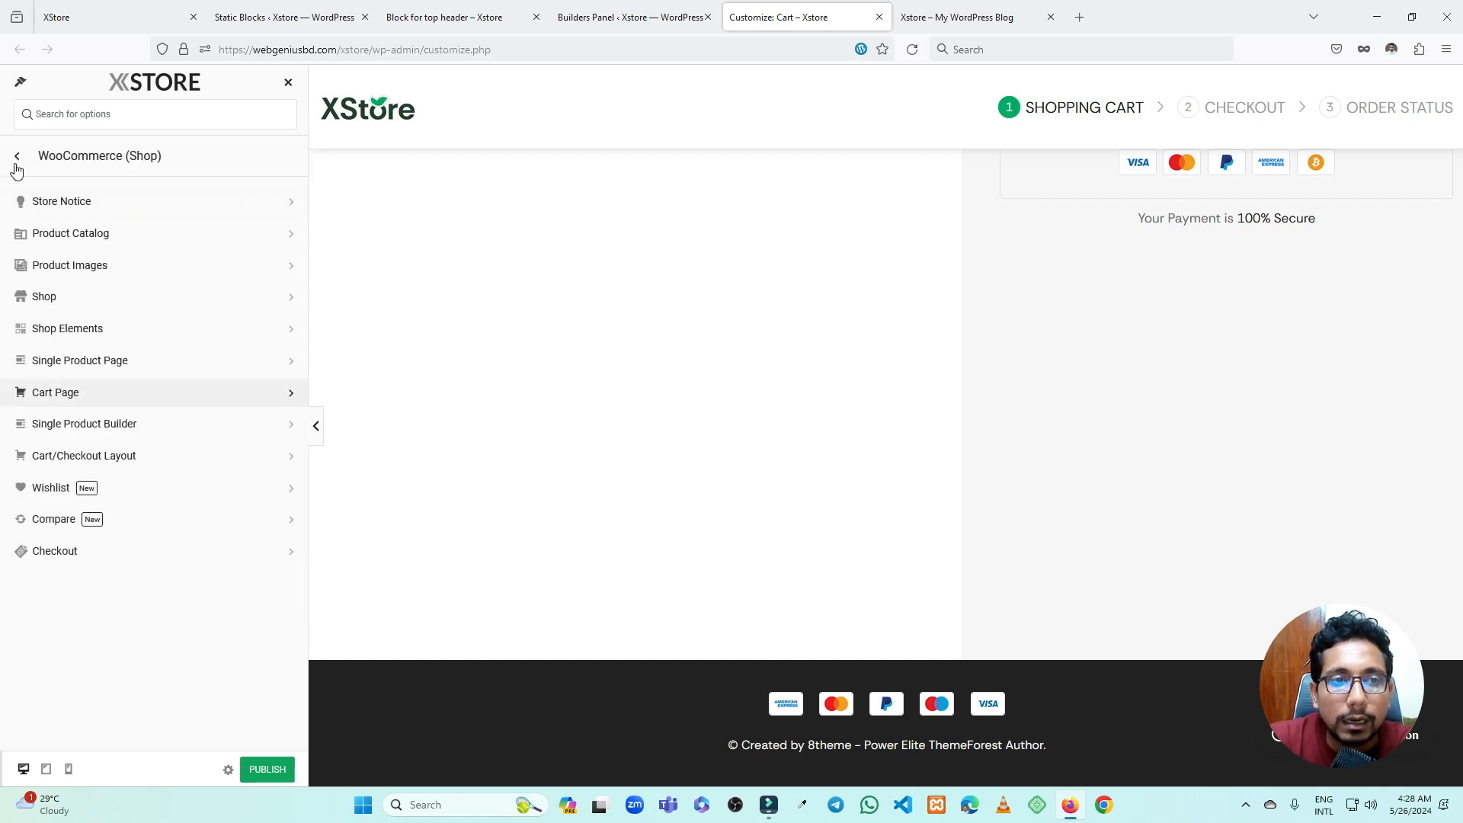
# - Review the Single Product Builder option and the Cart/Checkout Layout choices and header settings, and return to the WooCommerce (Shop) options
pyautogui.click(94, 431)
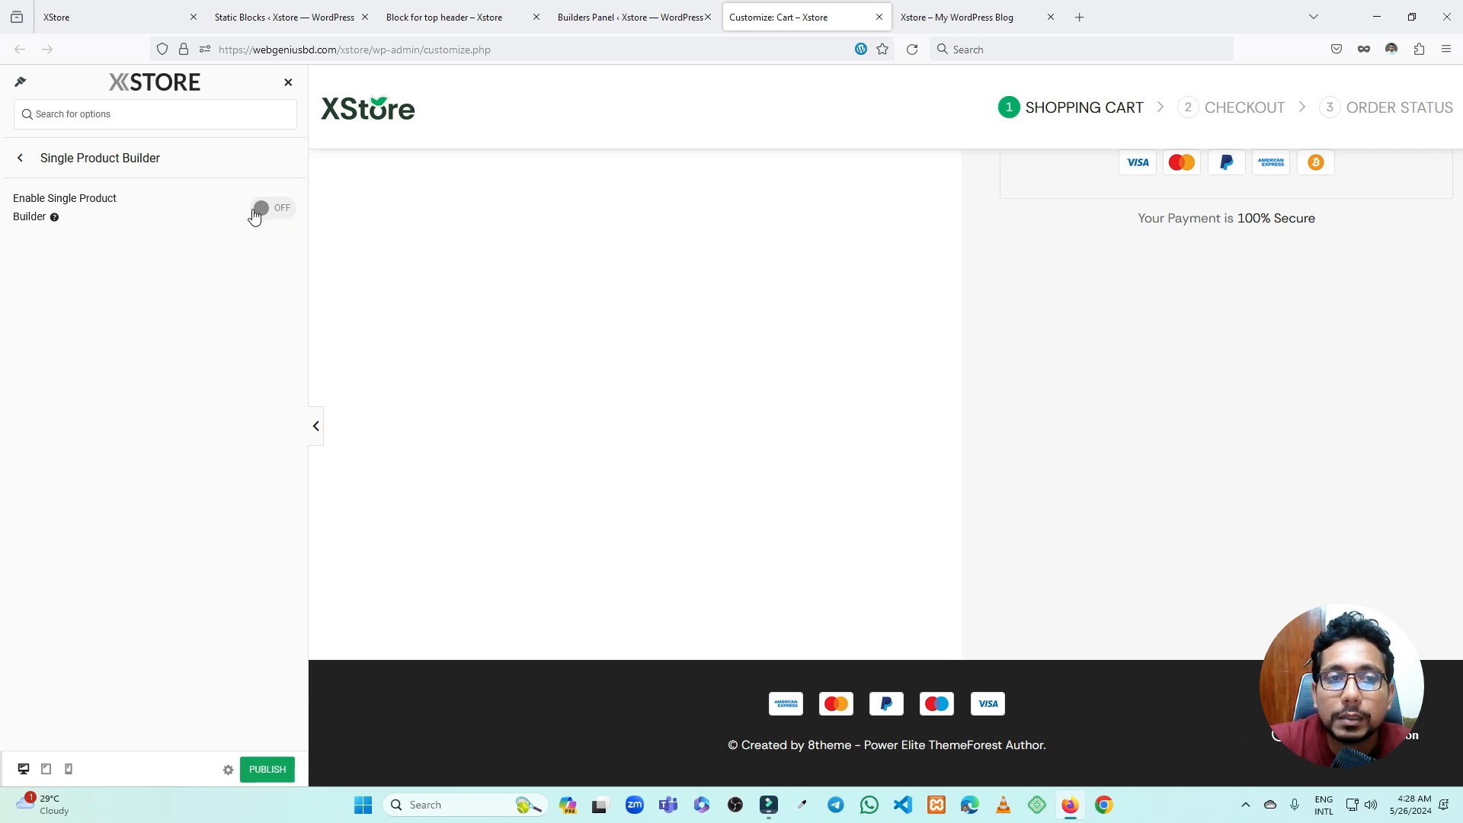
pyautogui.click(23, 160)
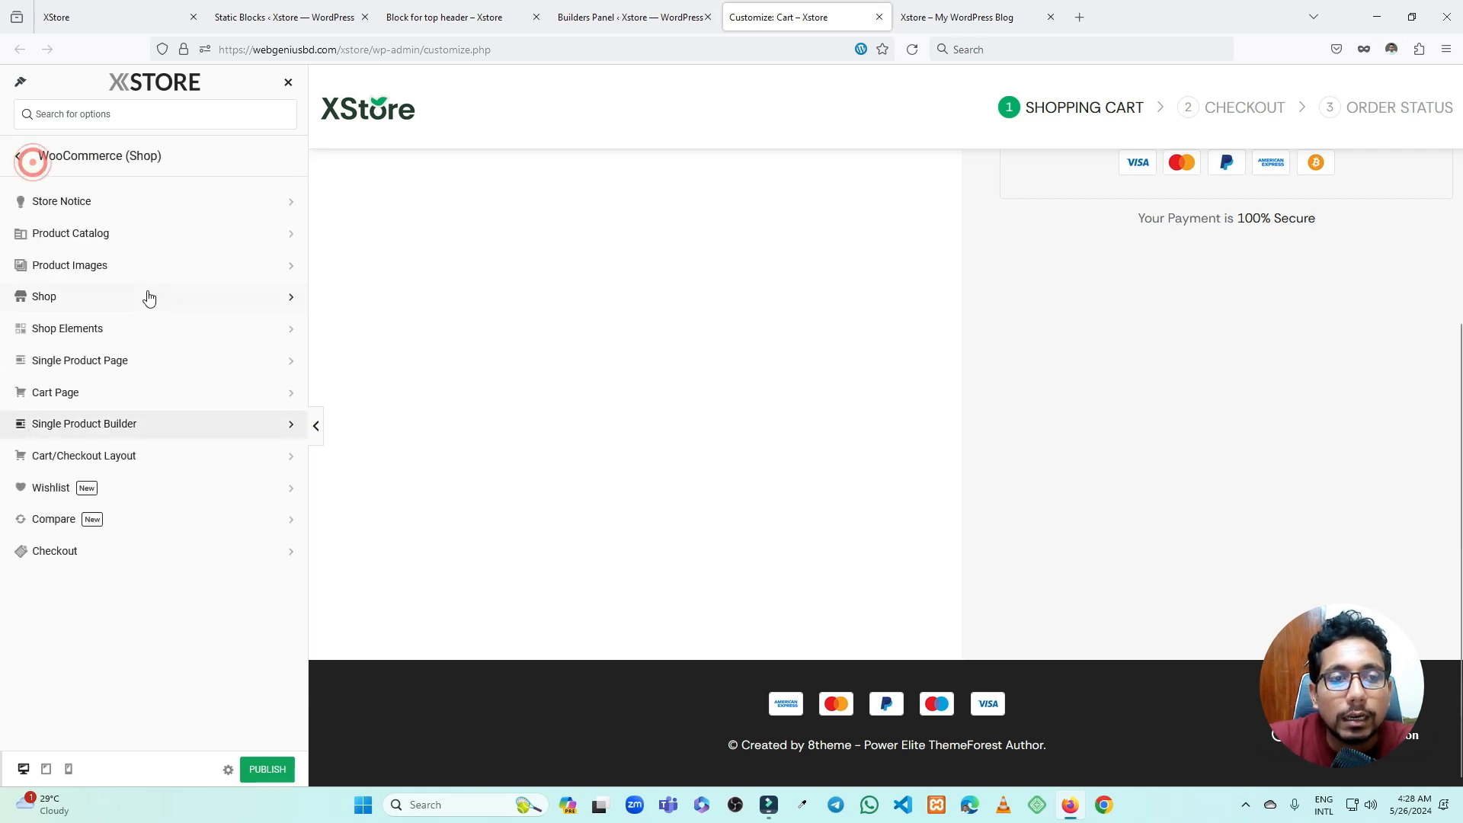
pyautogui.click(145, 457)
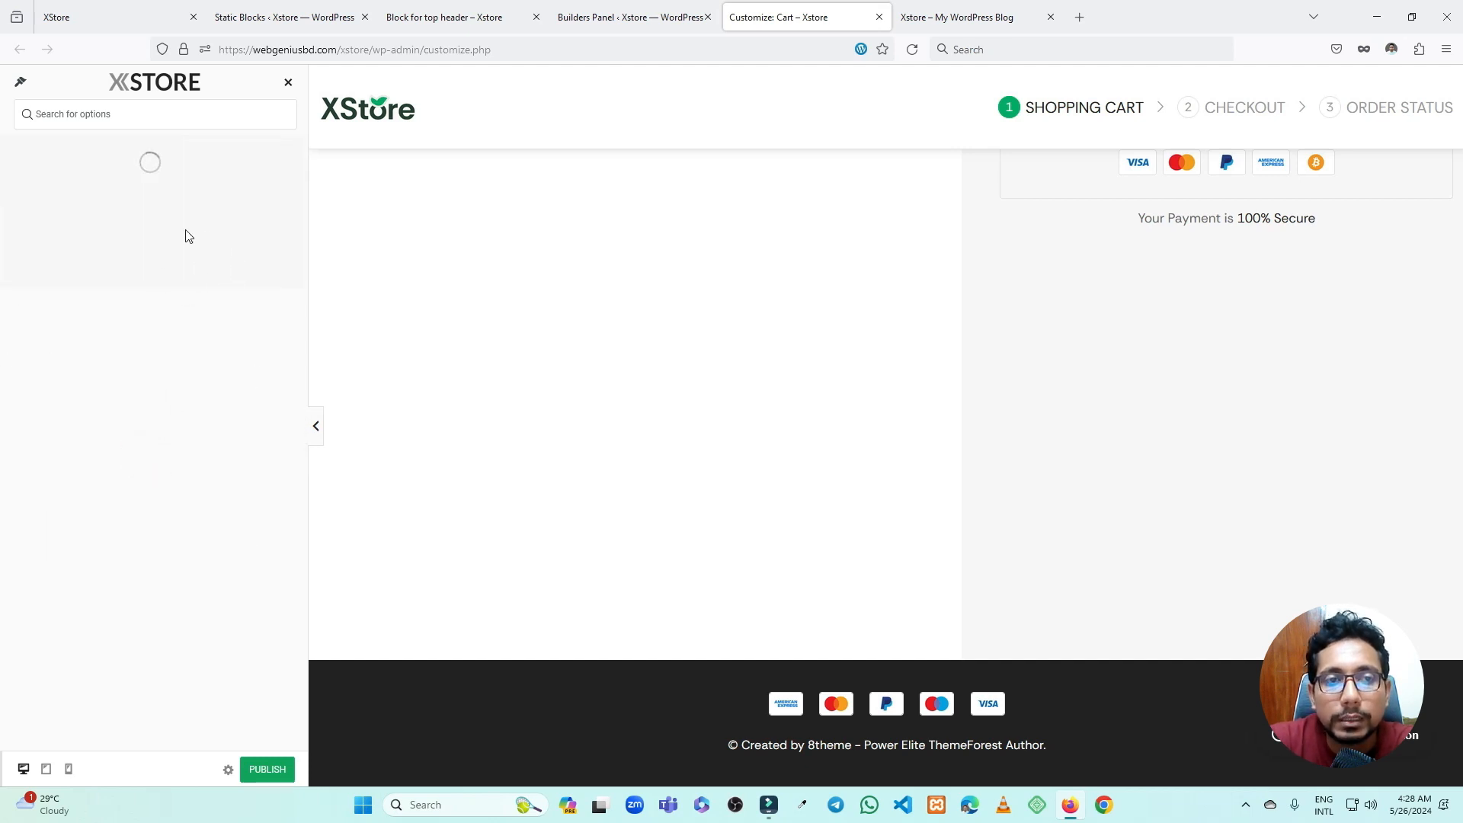
pyautogui.click(216, 340)
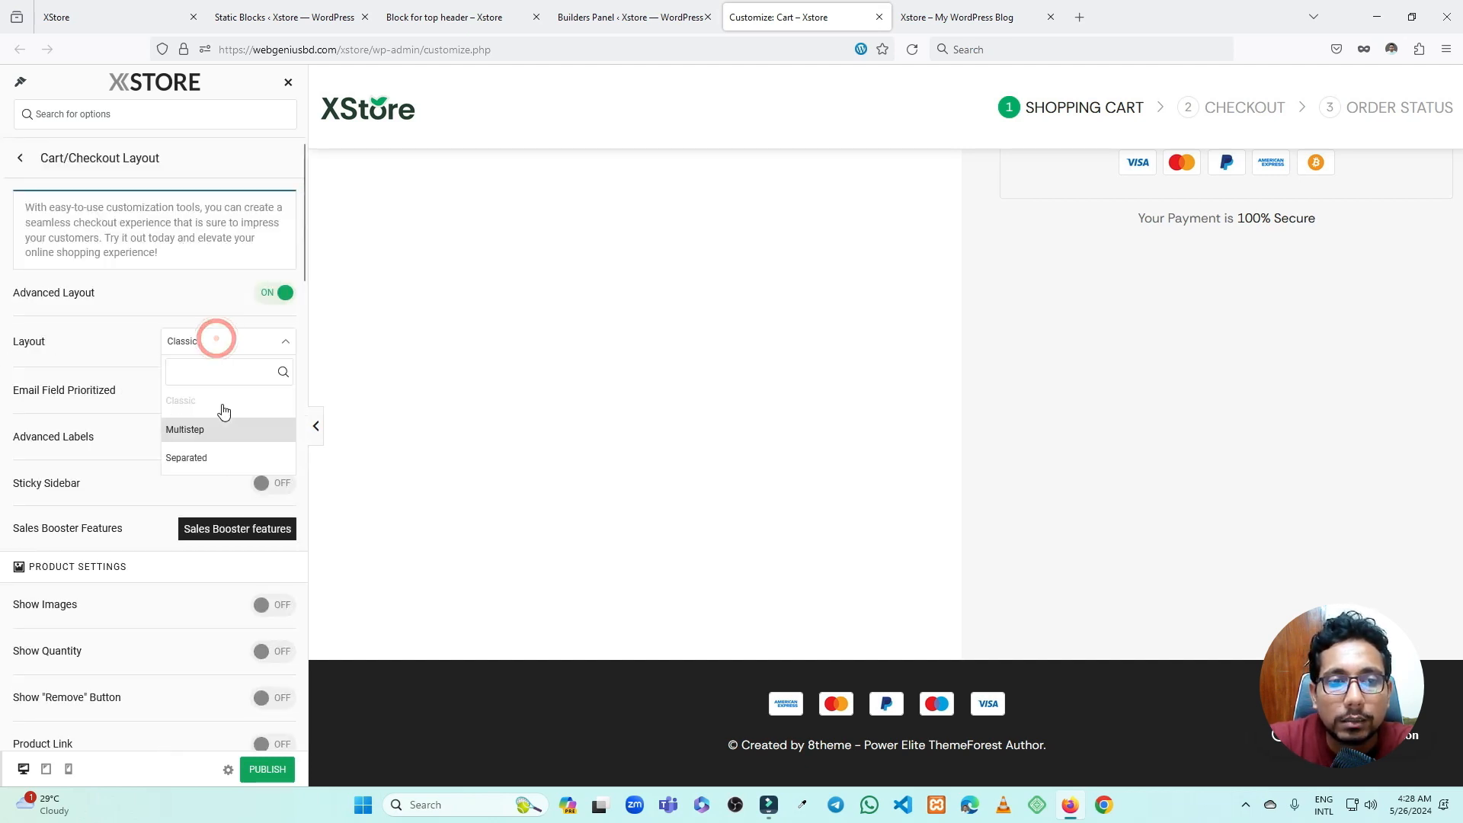
pyautogui.click(126, 344)
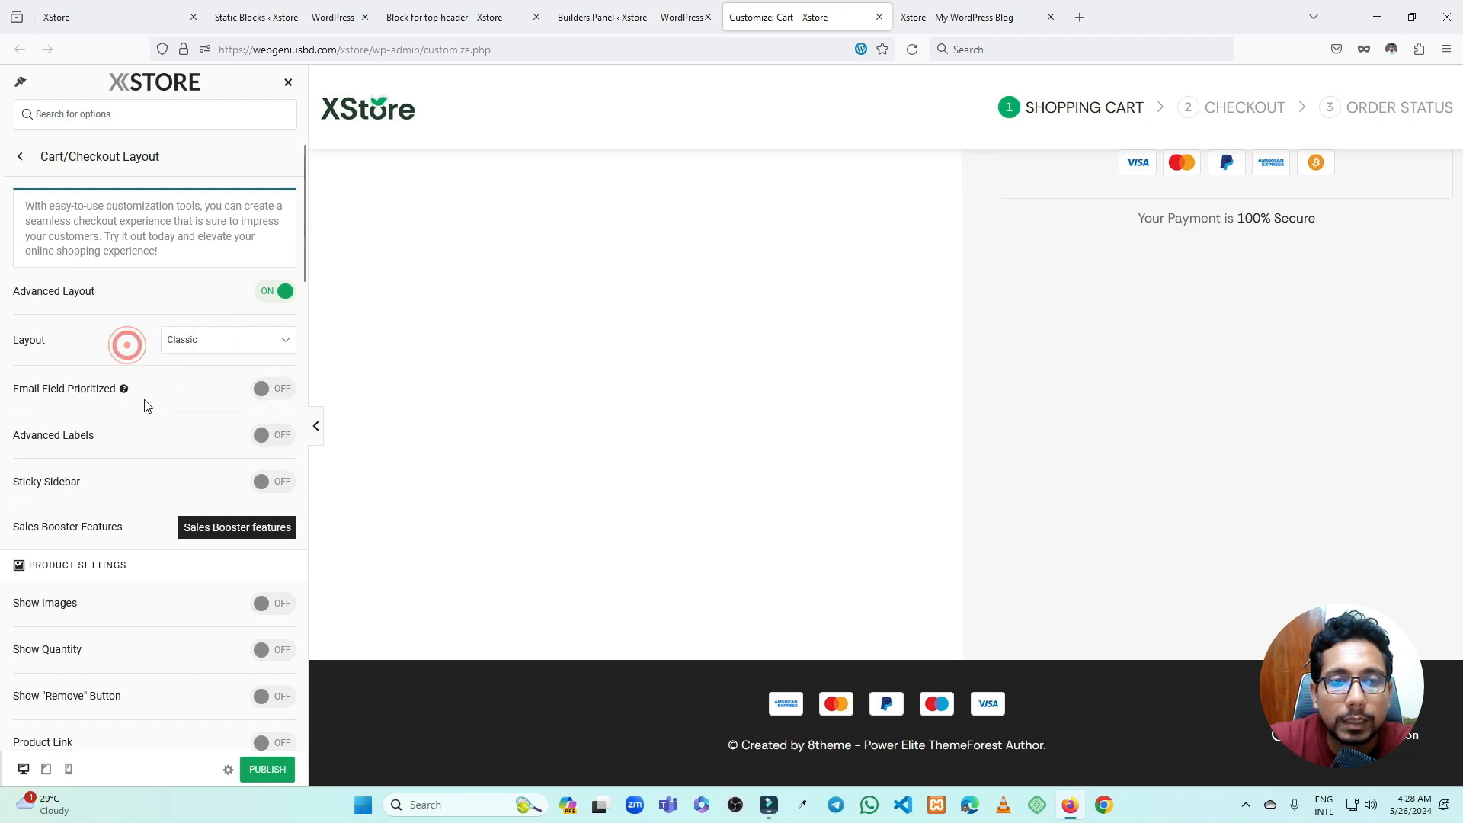
pyautogui.scroll(-10, 147, 405)
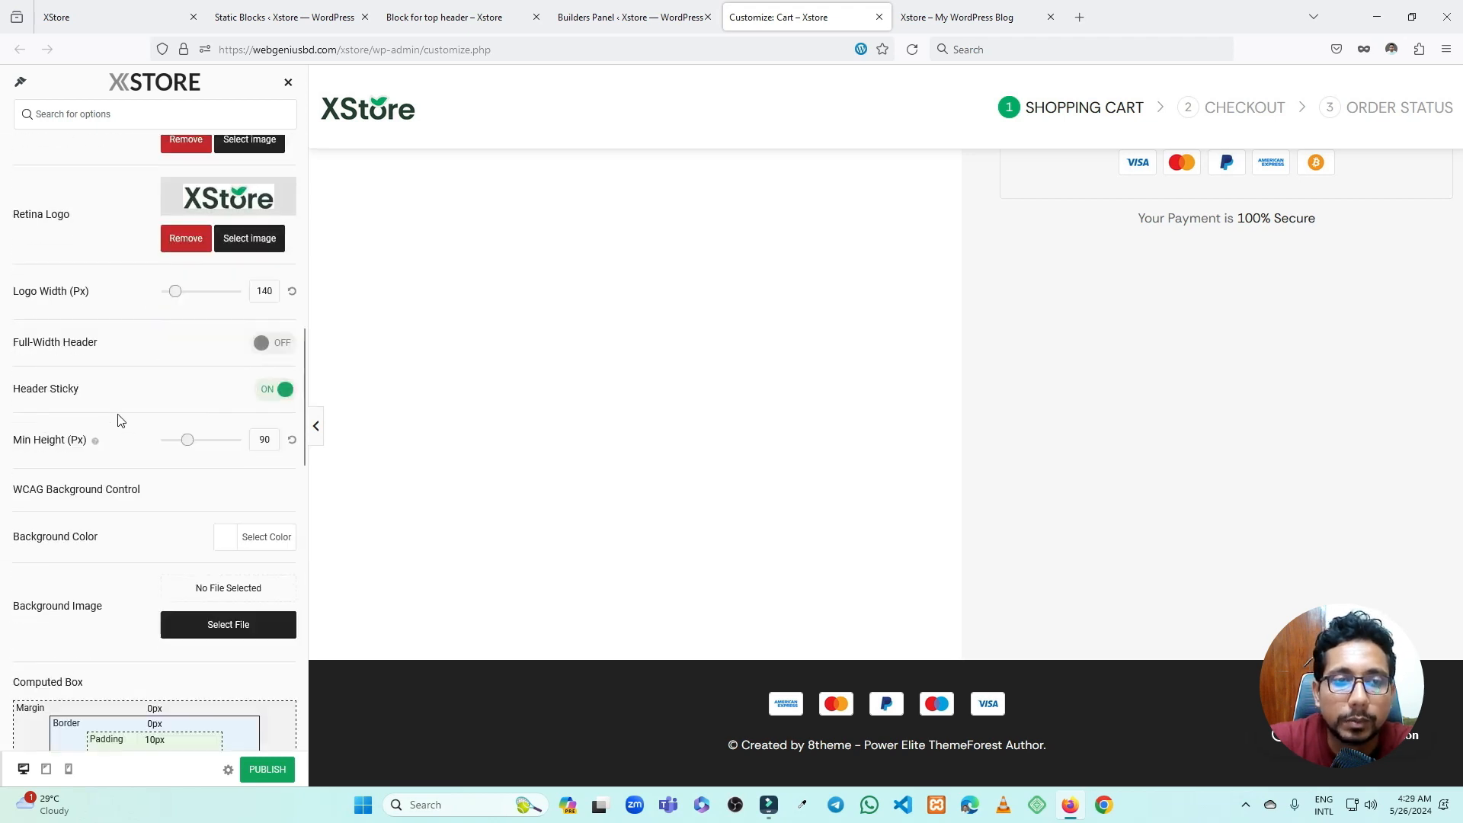
pyautogui.scroll(10, 119, 419)
pyautogui.click(29, 166)
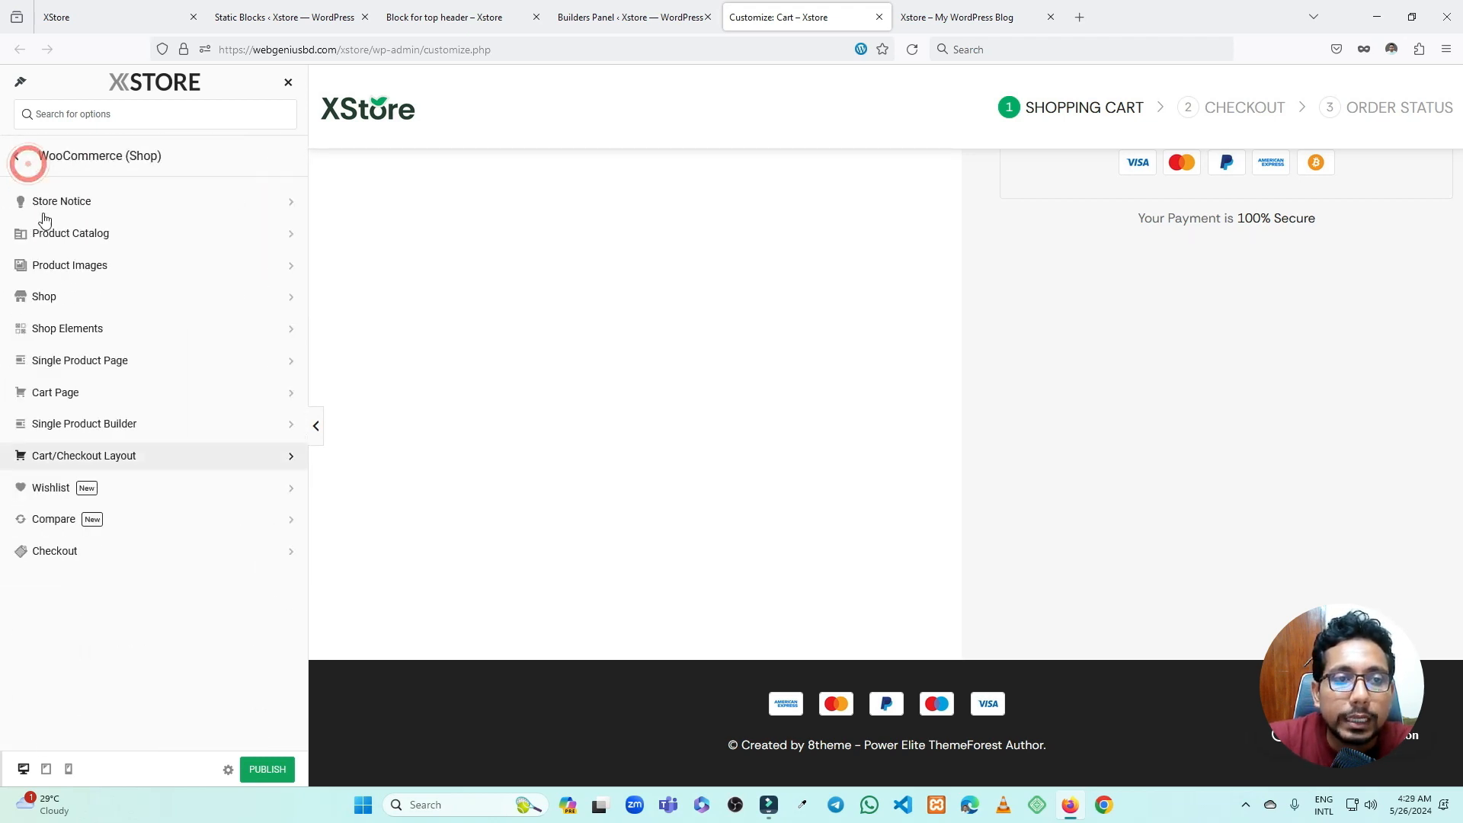
# - Review the Wishlist and Compare settings of WooCommerce (Shop) and return to the main theme options list
pyautogui.click(123, 491)
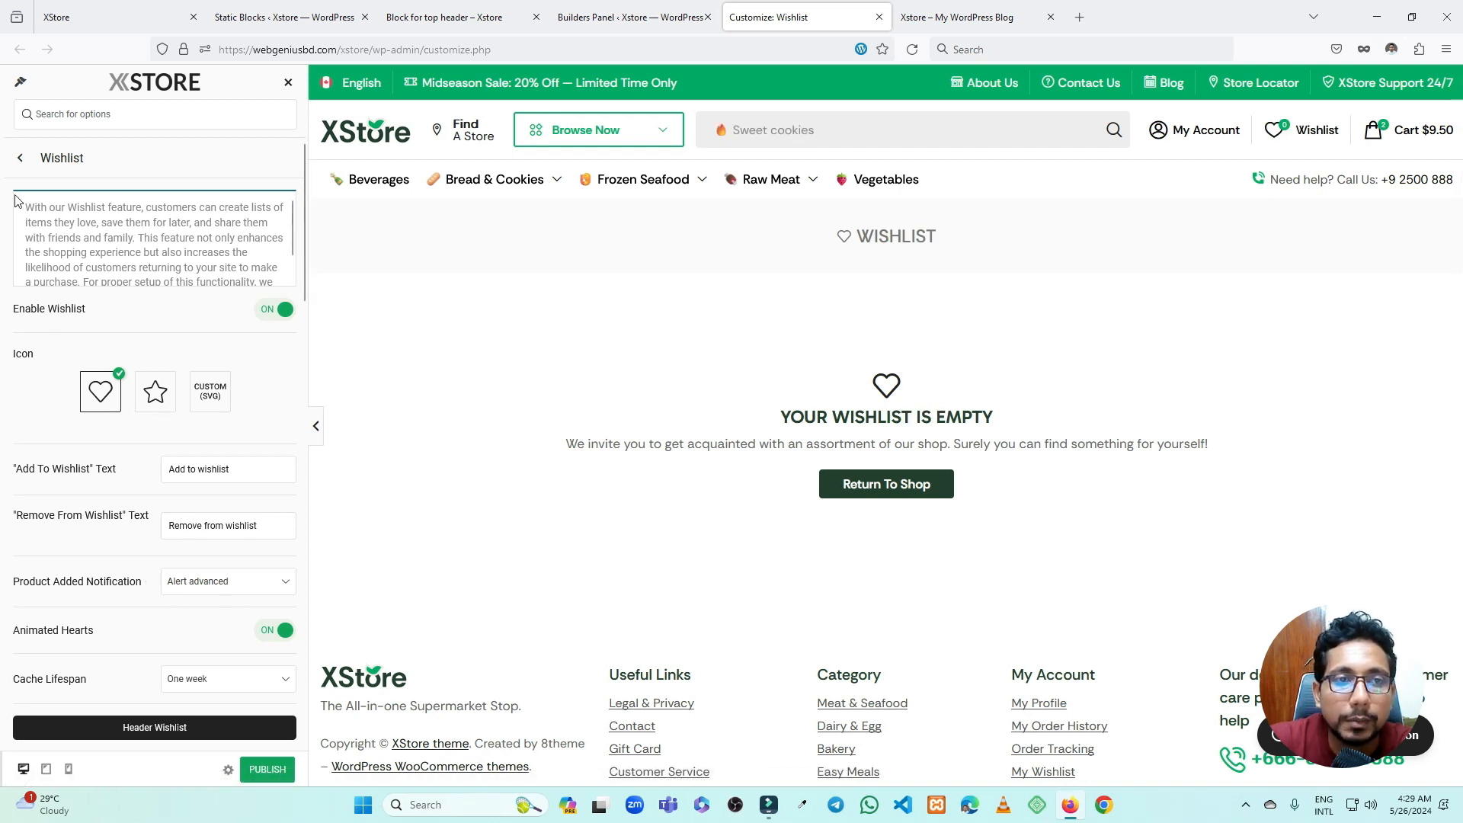
pyautogui.click(20, 158)
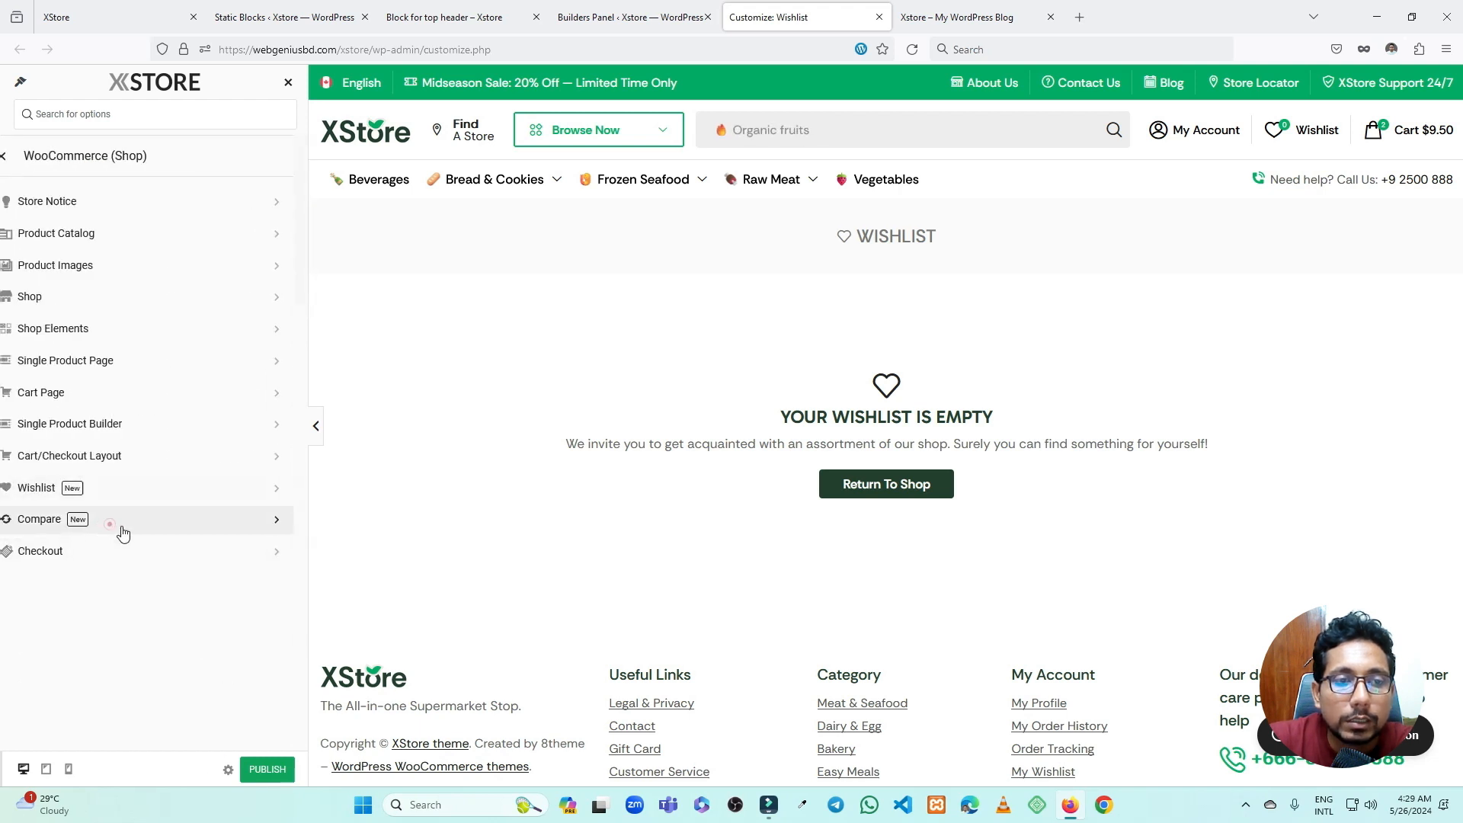
pyautogui.click(120, 526)
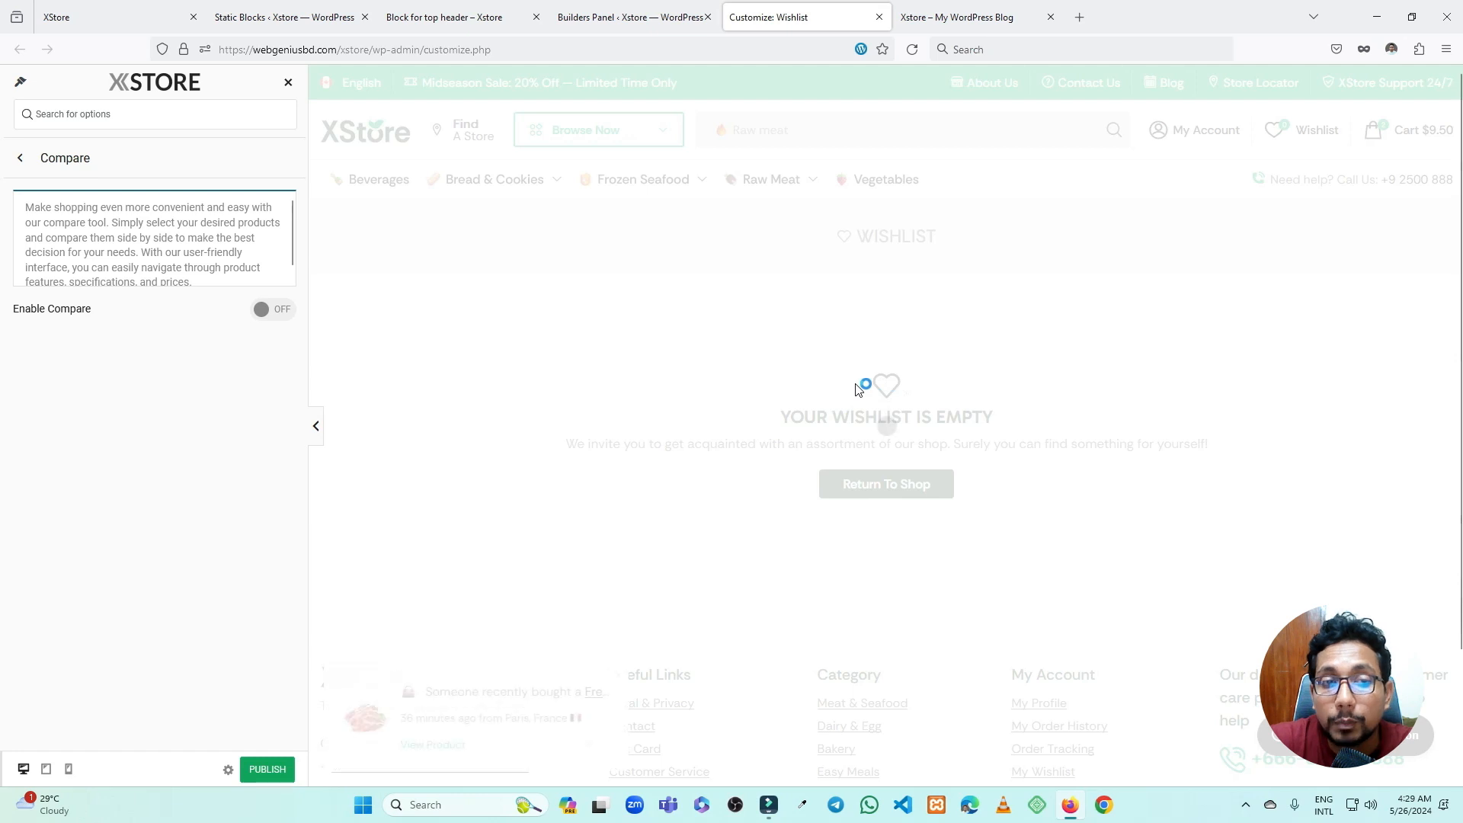
pyautogui.click(31, 157)
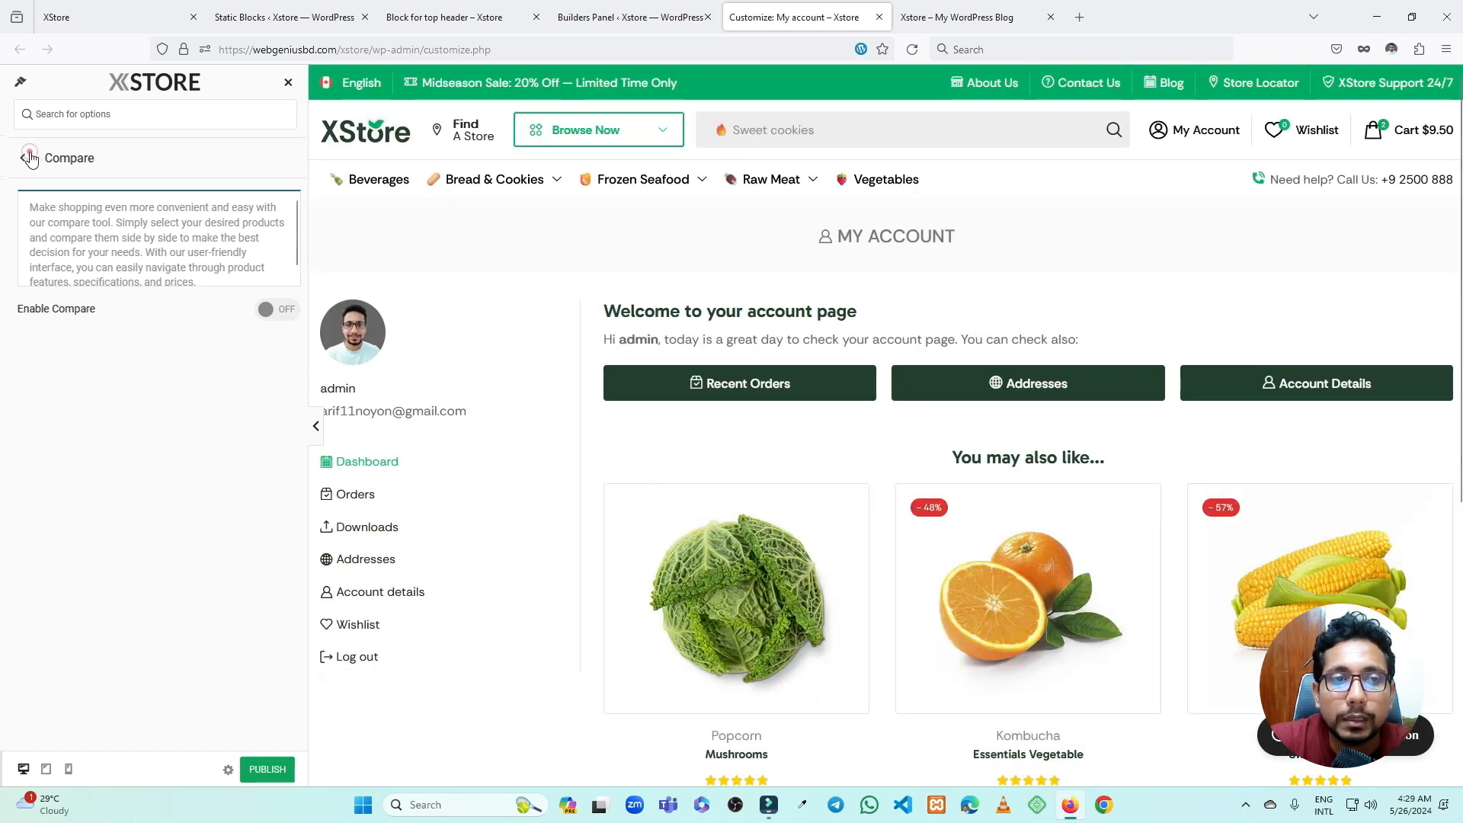
pyautogui.click(29, 158)
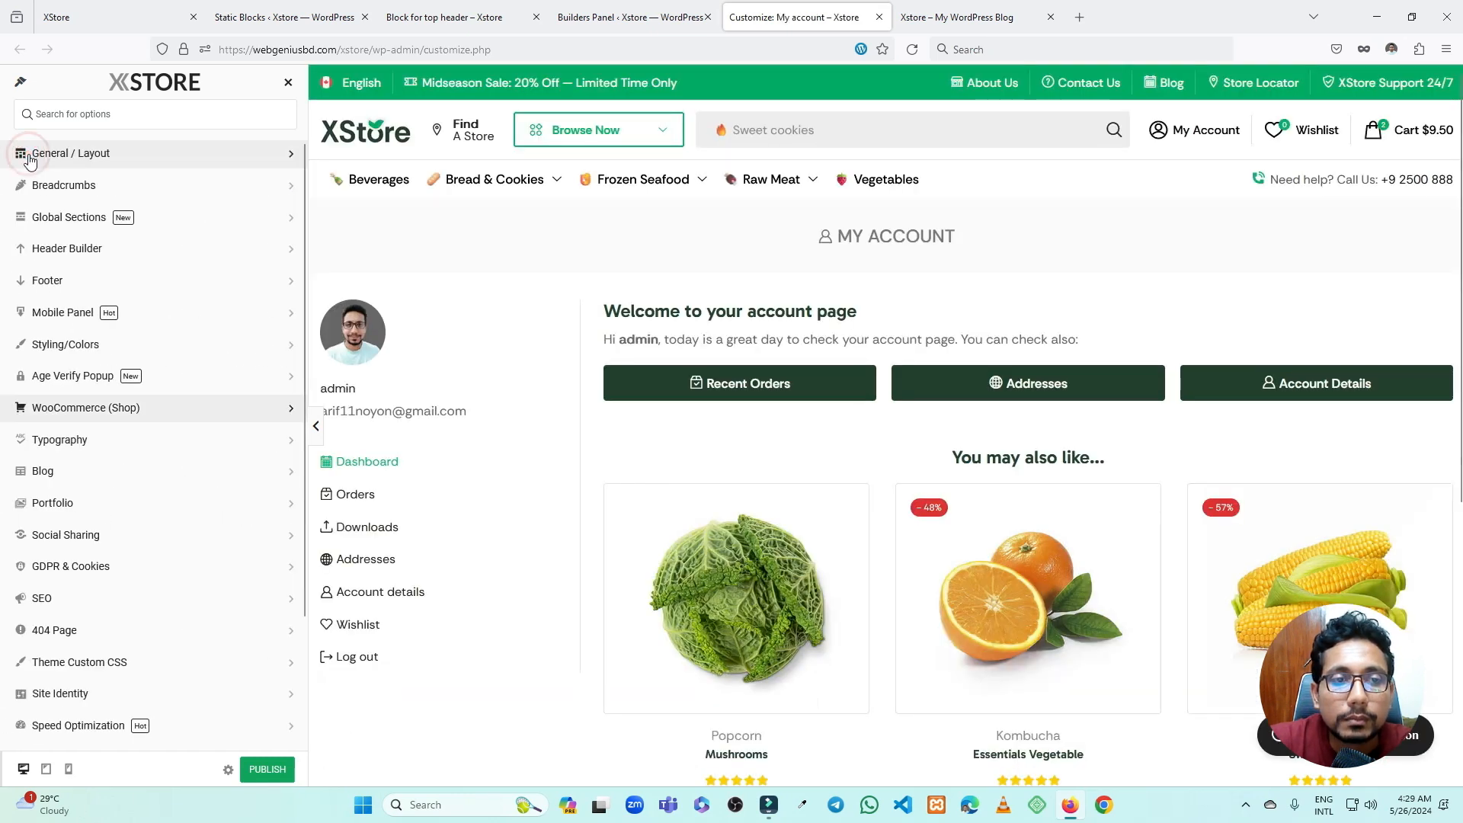
# - Review the Typography settings for the body typeface, paragraphs and headings, and return to the main theme options
pyautogui.click(113, 451)
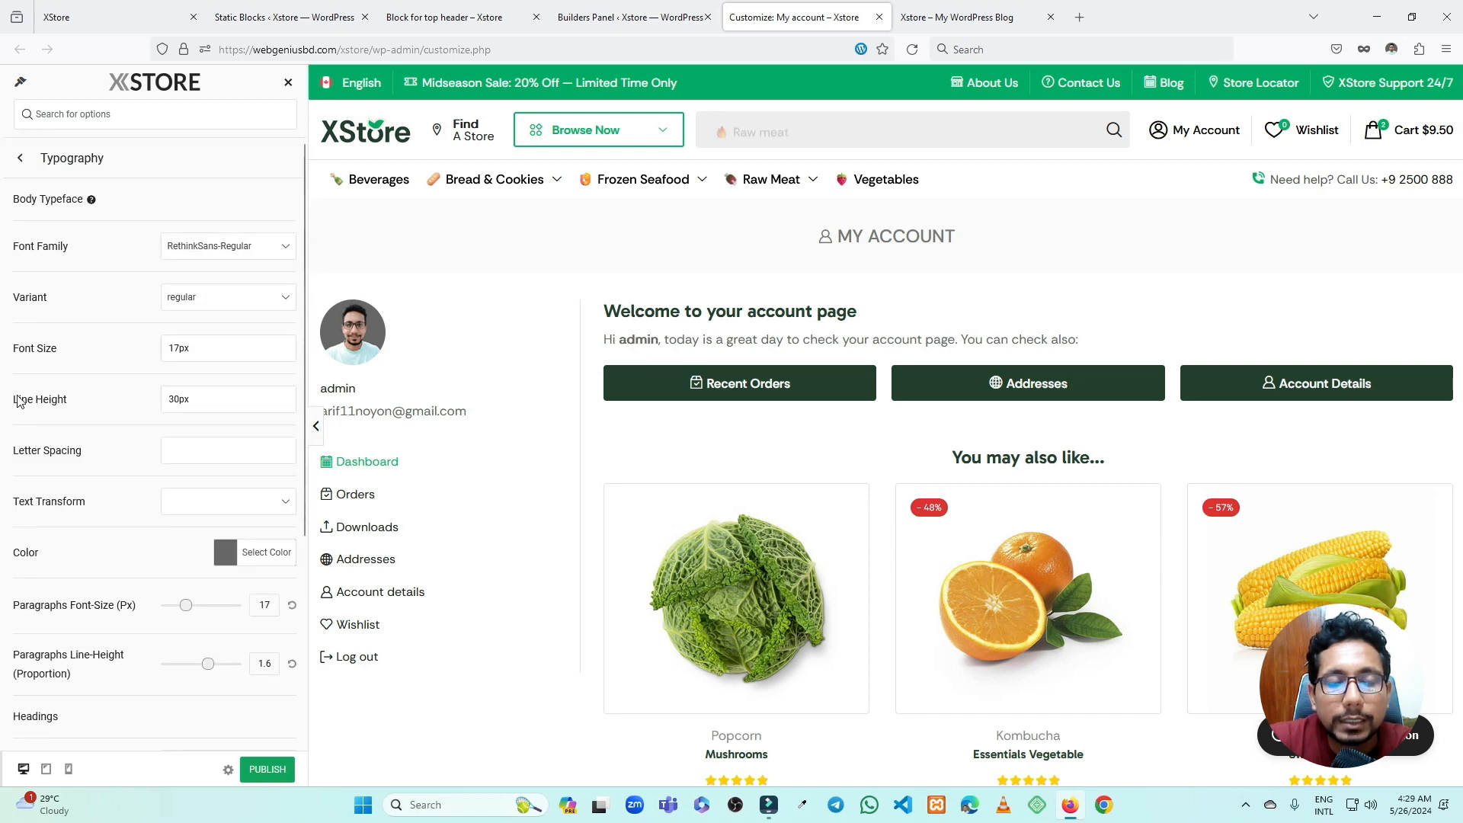
pyautogui.scroll(-4, 129, 389)
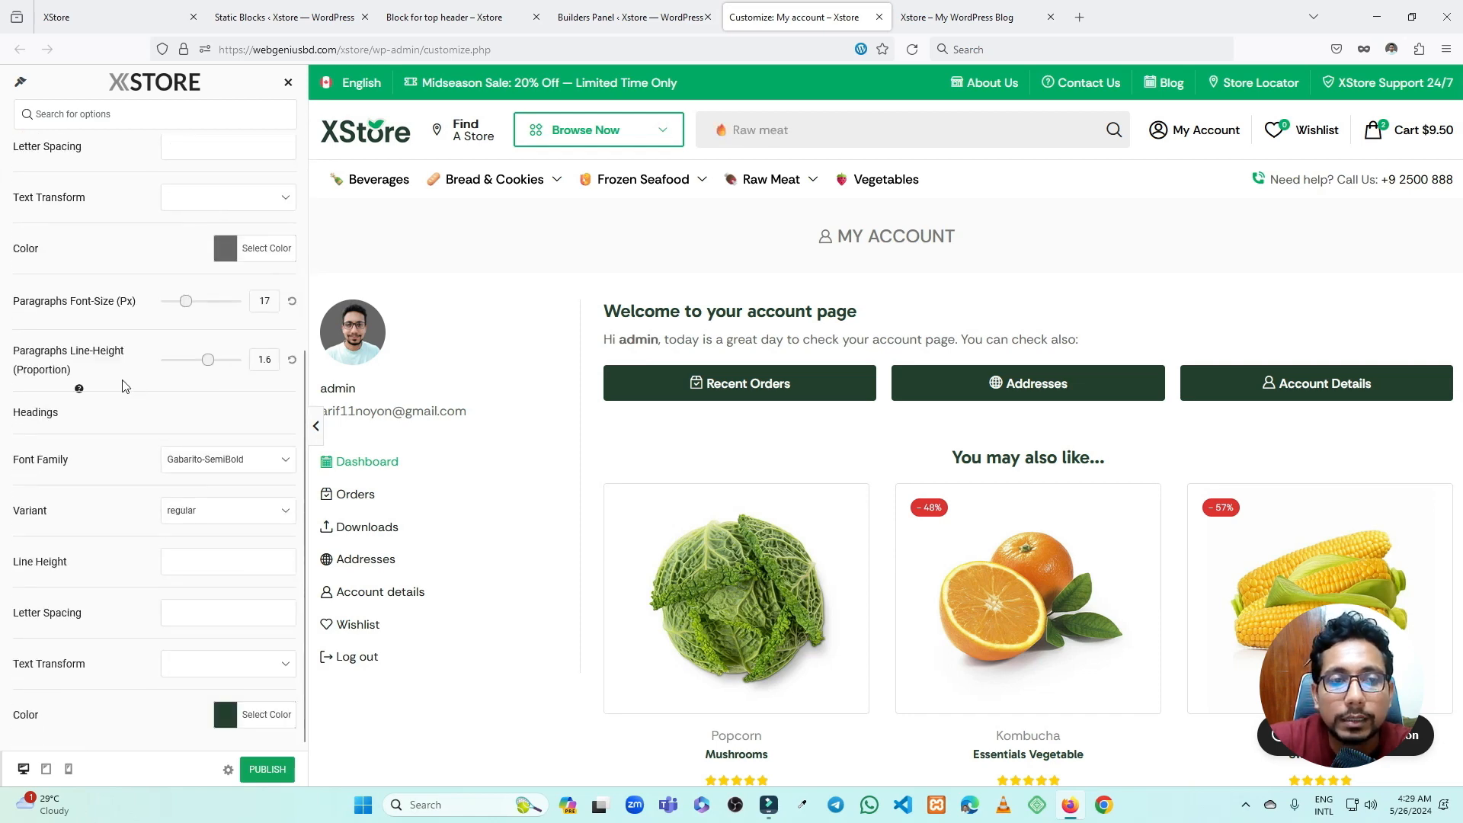
pyautogui.scroll(4, 126, 386)
pyautogui.click(20, 153)
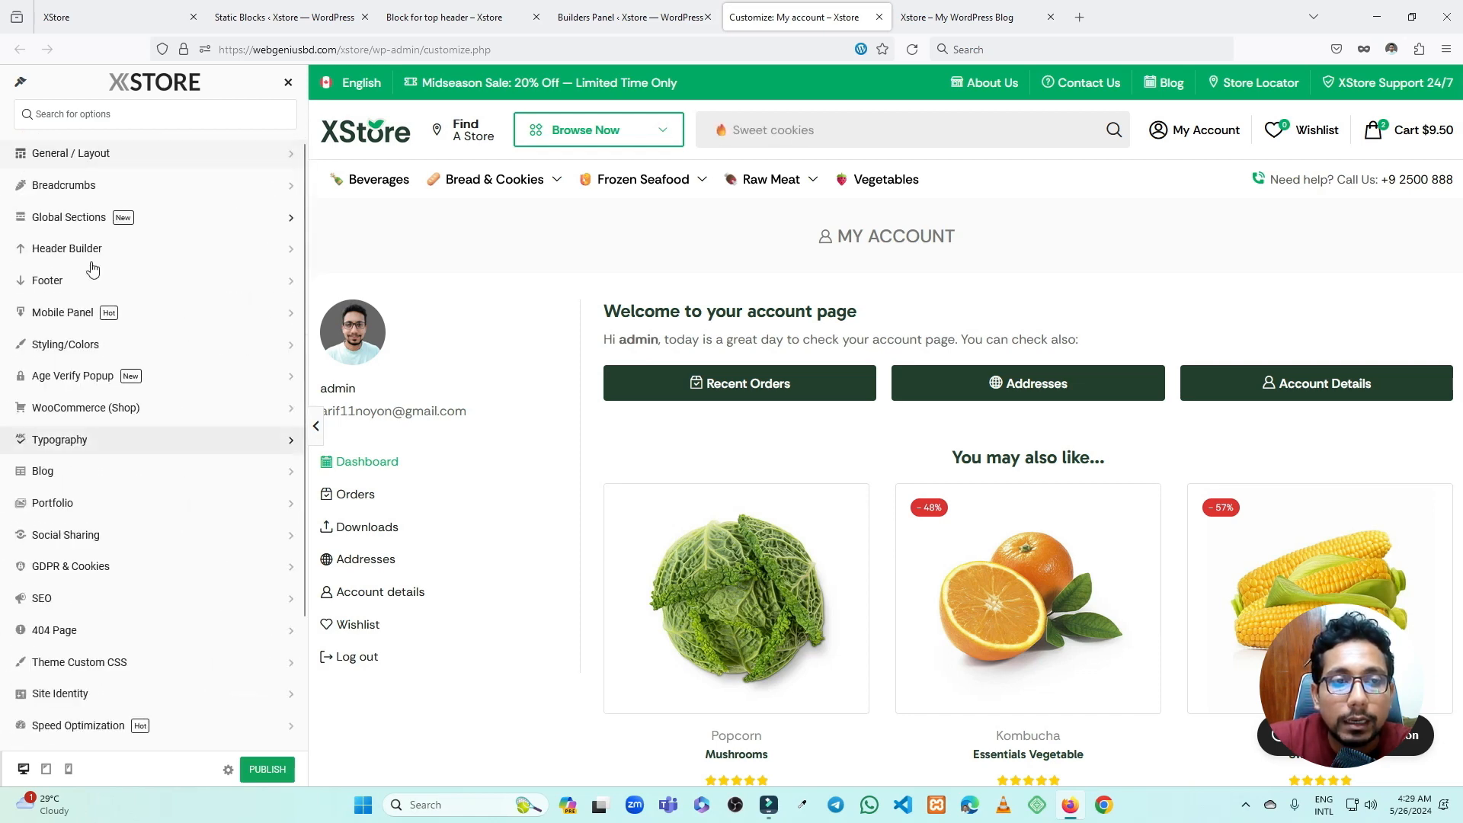
# - Review the Blog's Single Post settings and the Portfolio settings, and return to the main theme options
pyautogui.click(130, 487)
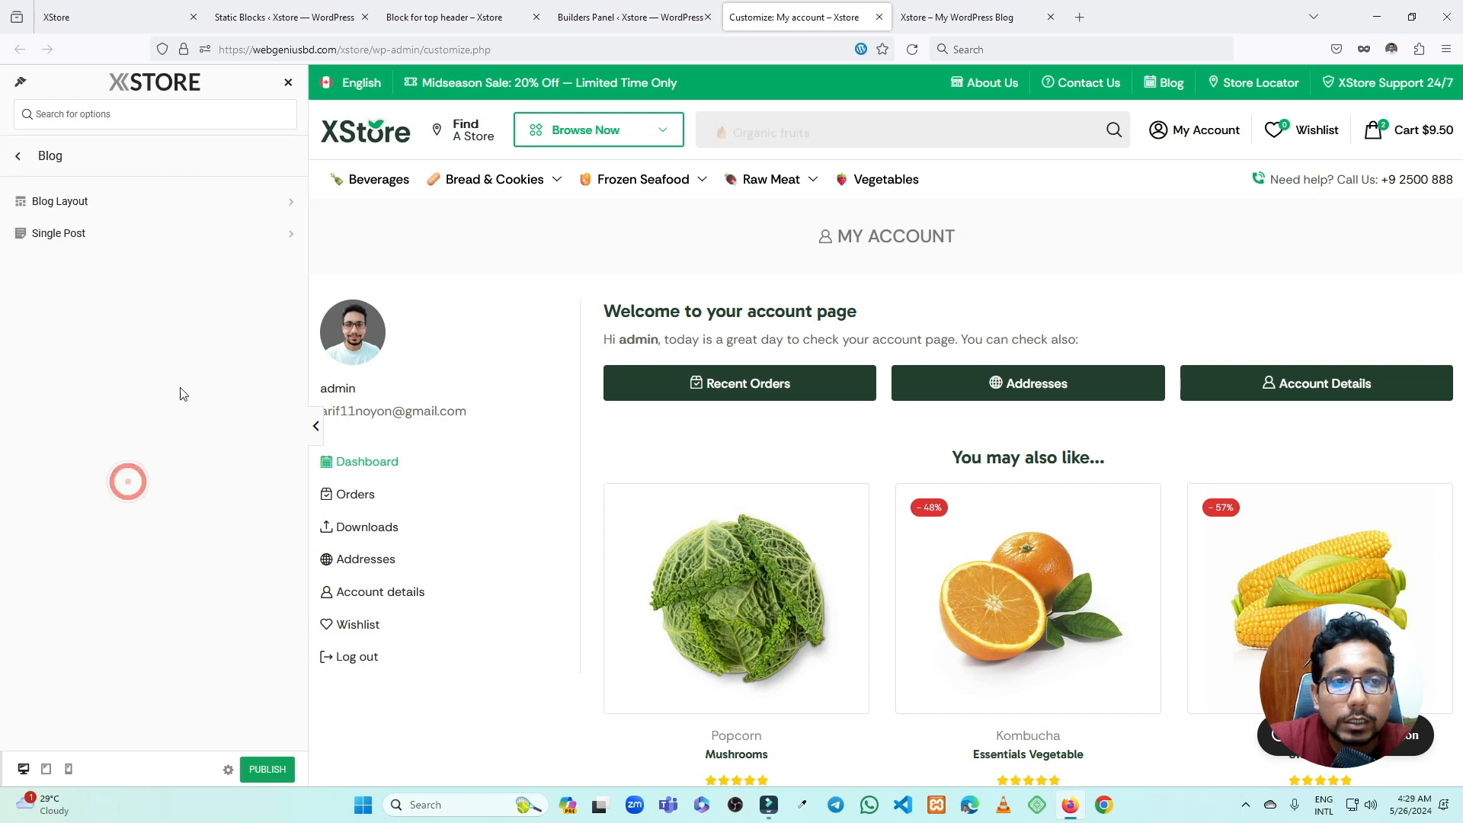
pyautogui.click(115, 235)
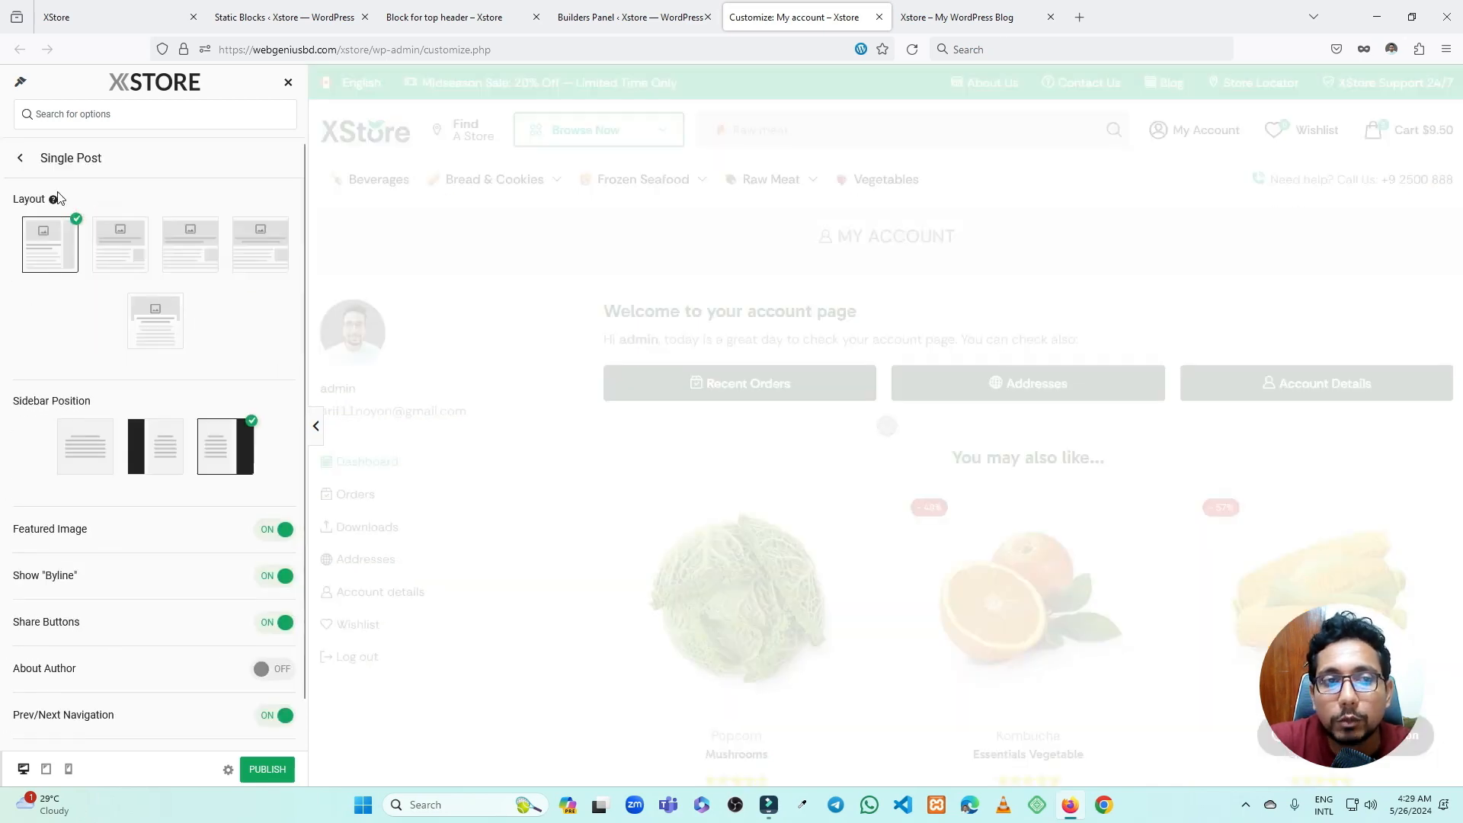
pyautogui.click(20, 160)
pyautogui.click(21, 159)
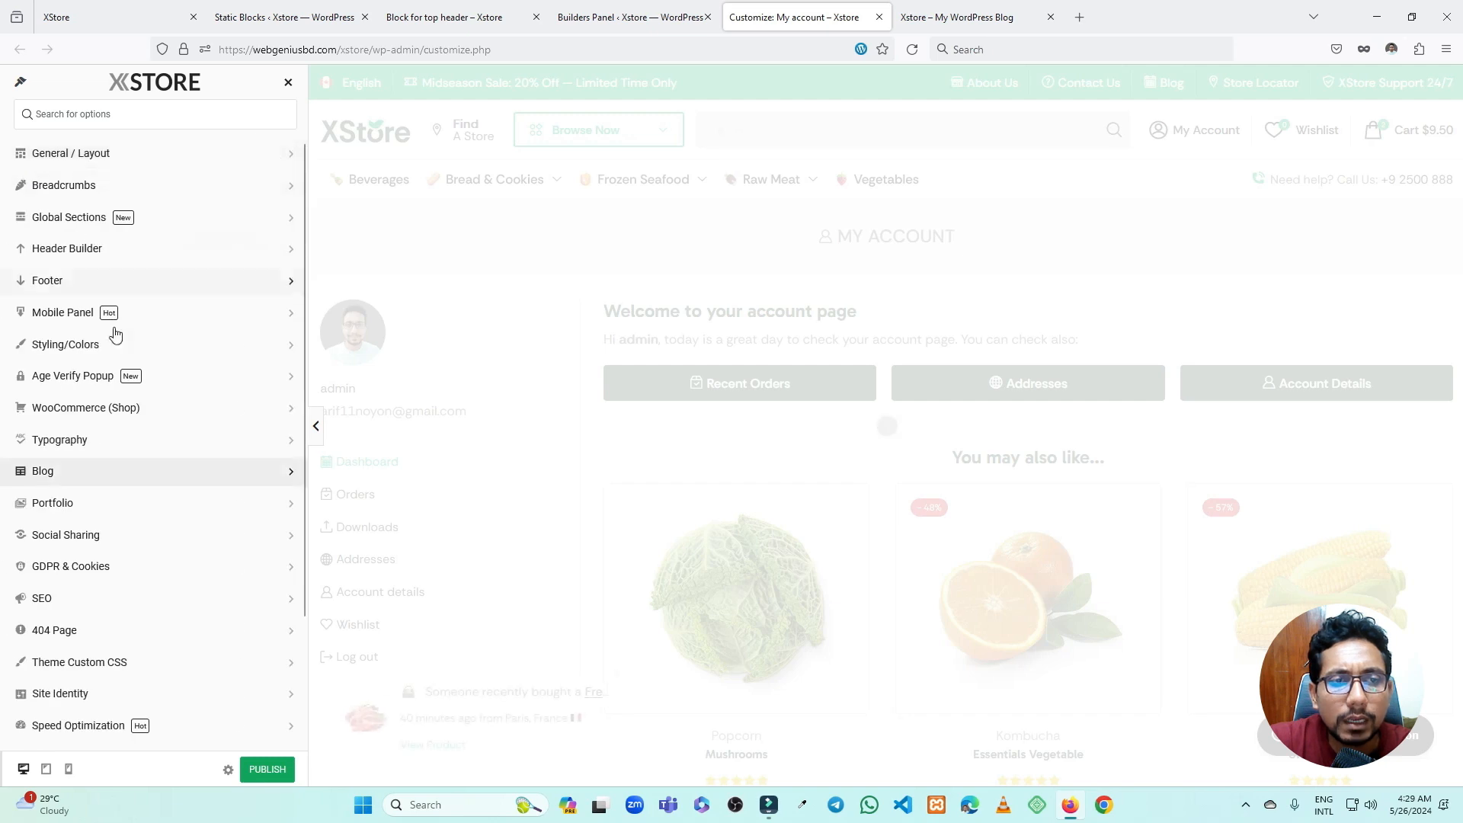
pyautogui.click(129, 504)
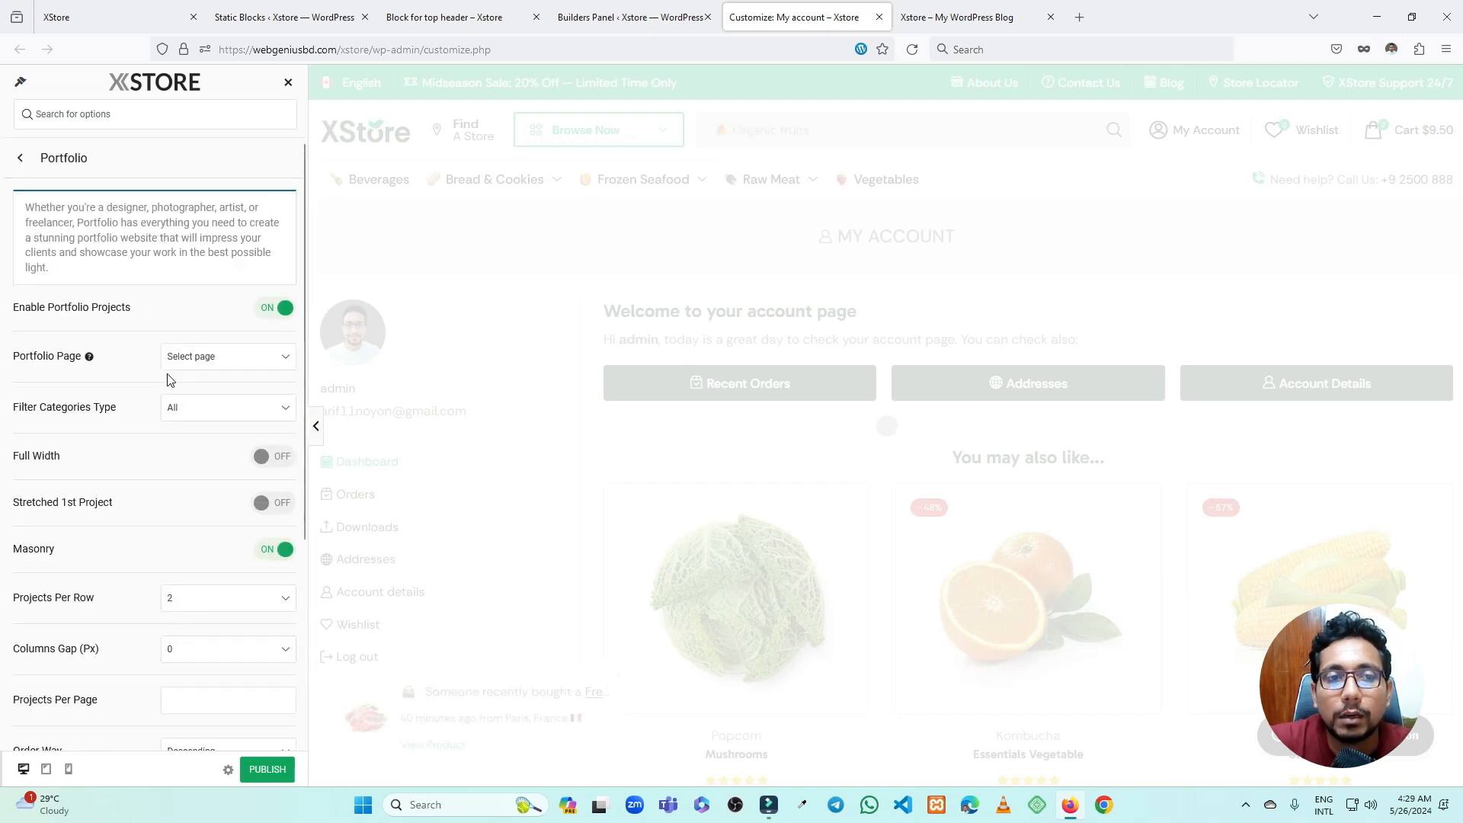
pyautogui.click(18, 162)
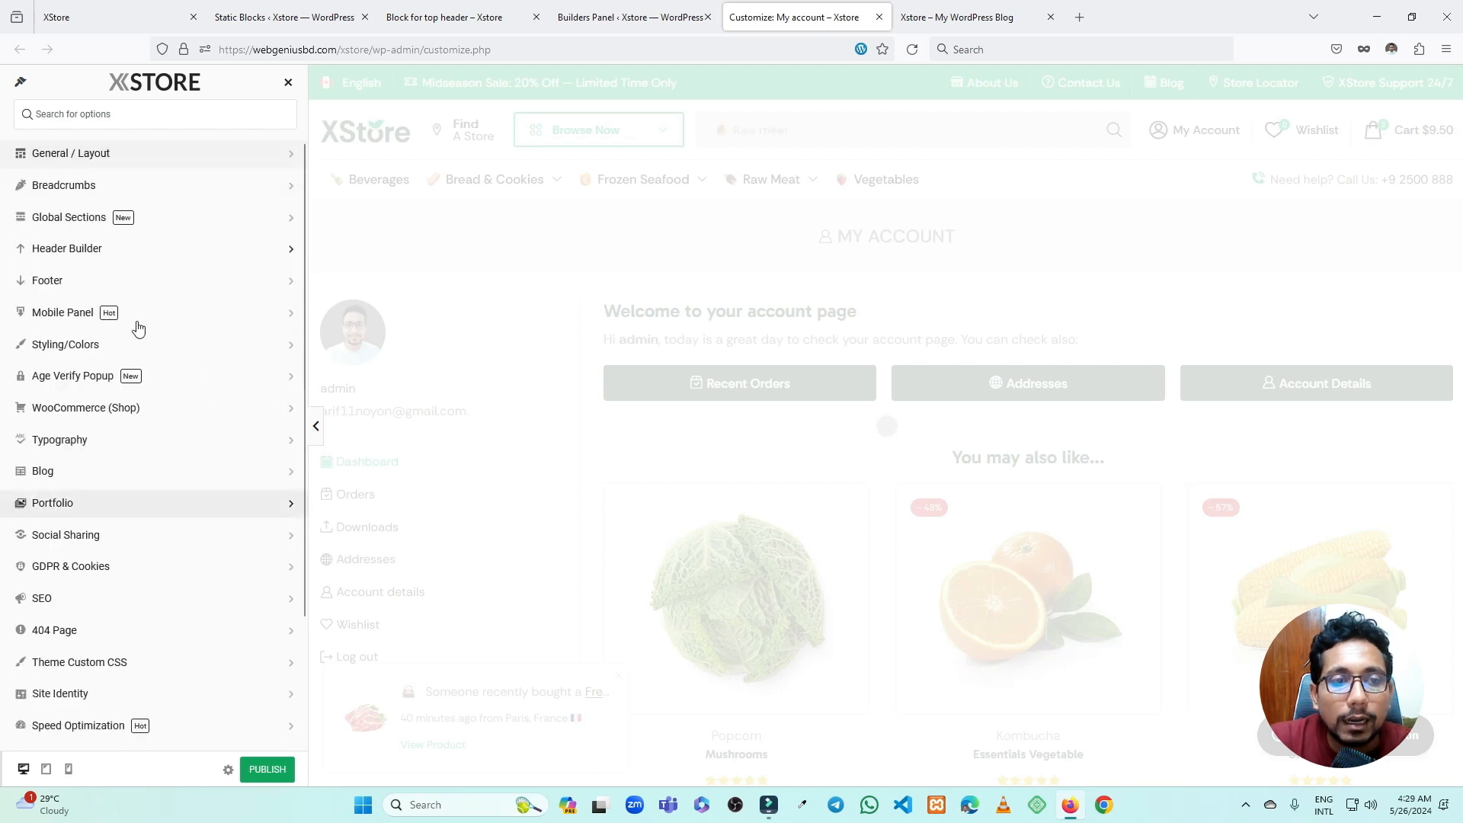
# - Review the Social Sharing settings and look over the remaining sections of the main theme options
pyautogui.click(132, 537)
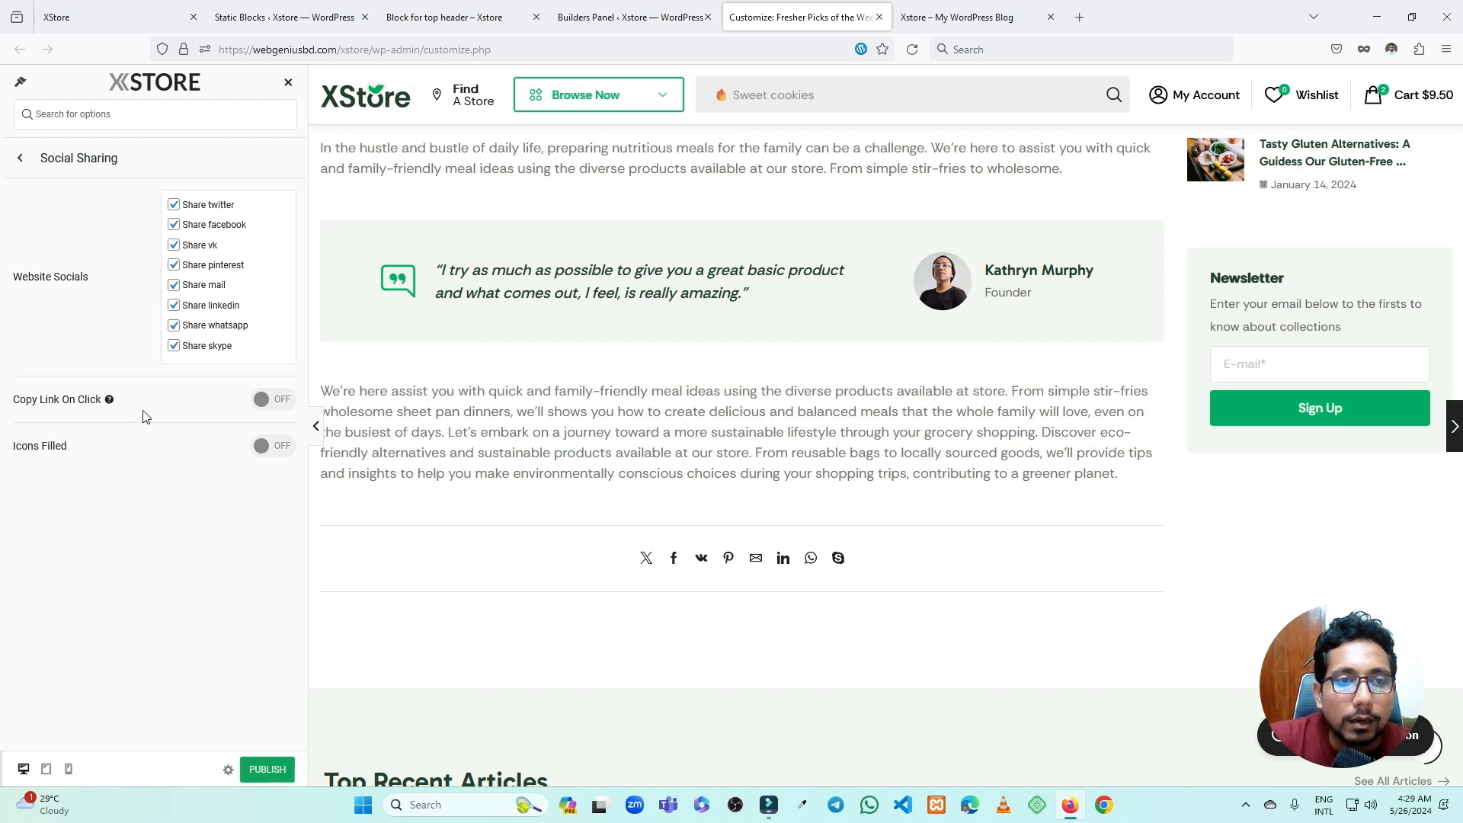
pyautogui.click(37, 163)
pyautogui.scroll(-2, 133, 525)
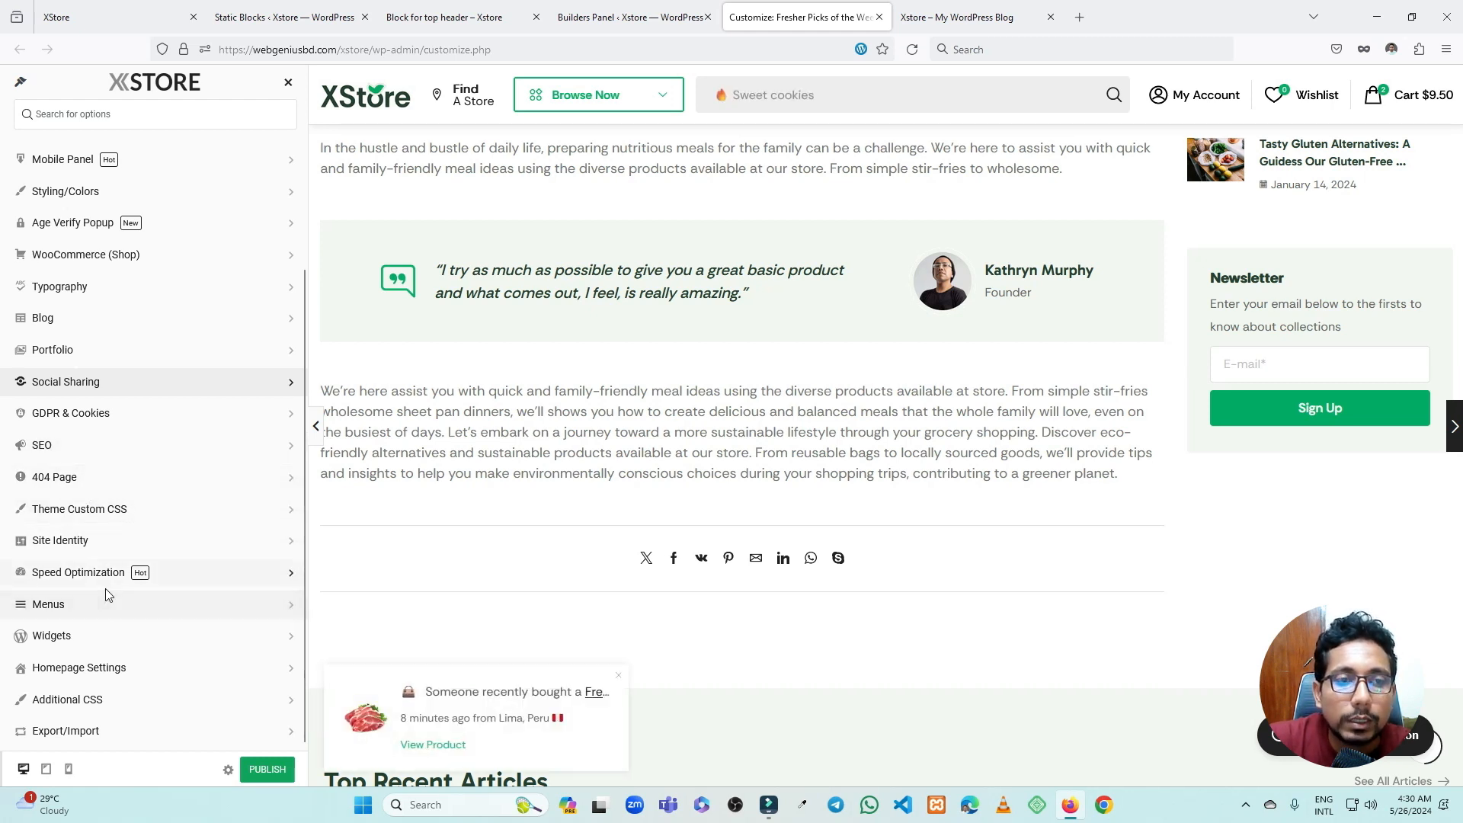
pyautogui.scroll(3, 106, 594)
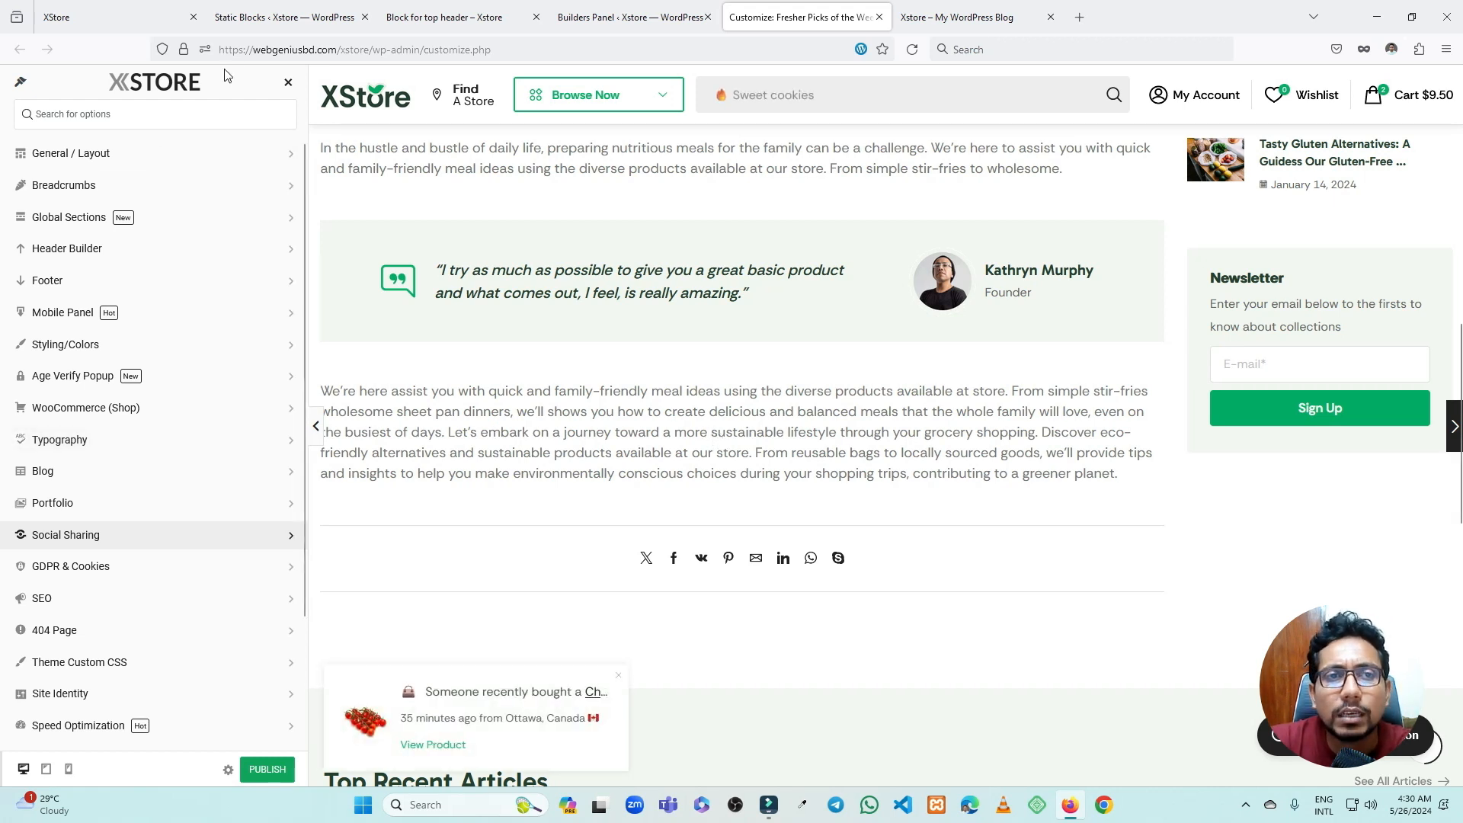
# - Open the XStore Builders panel in a new browser tab from the XStore dashboard
pyautogui.click(101, 9)
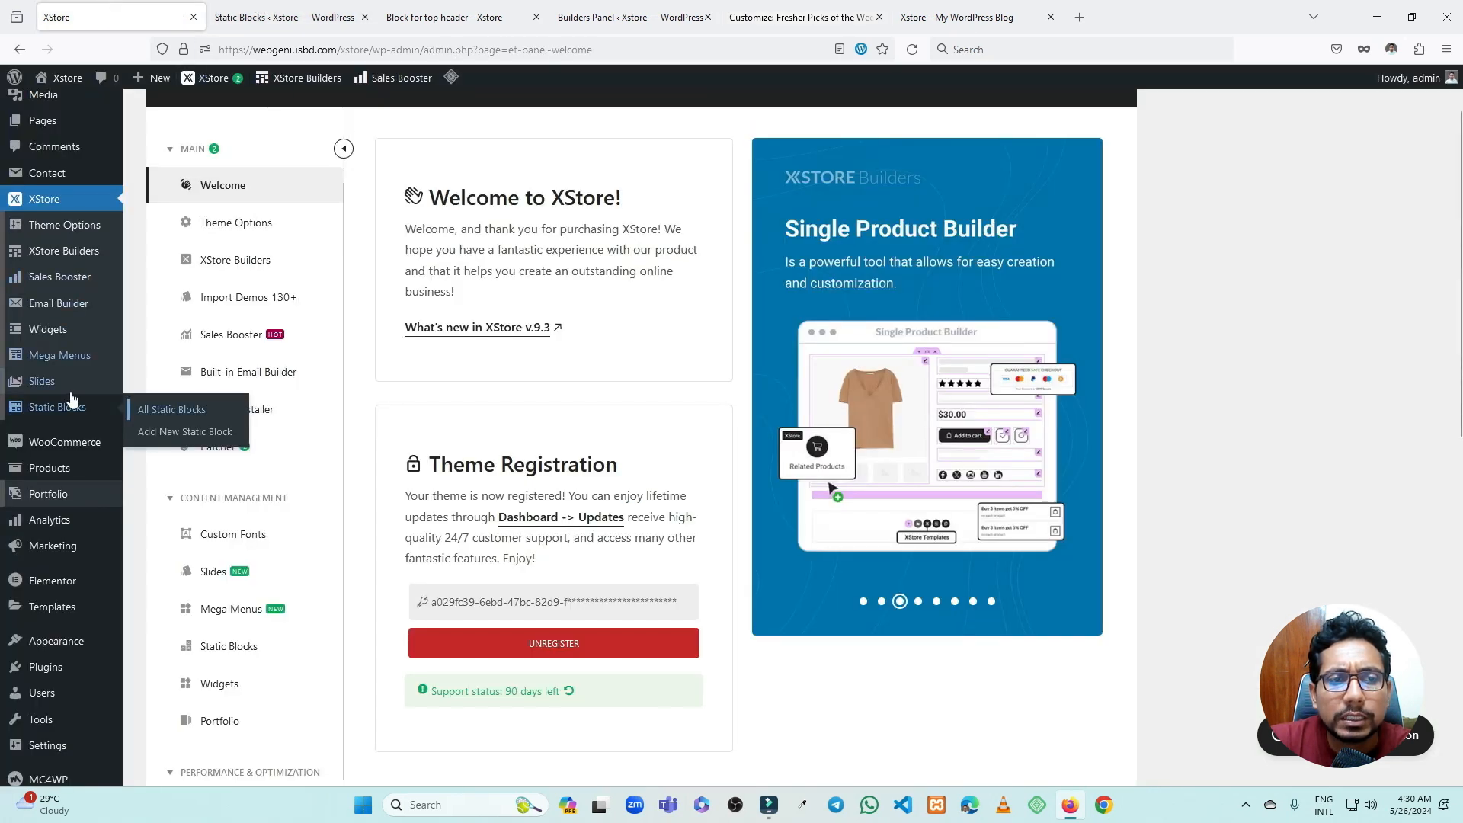
pyautogui.moveTo(60, 255)
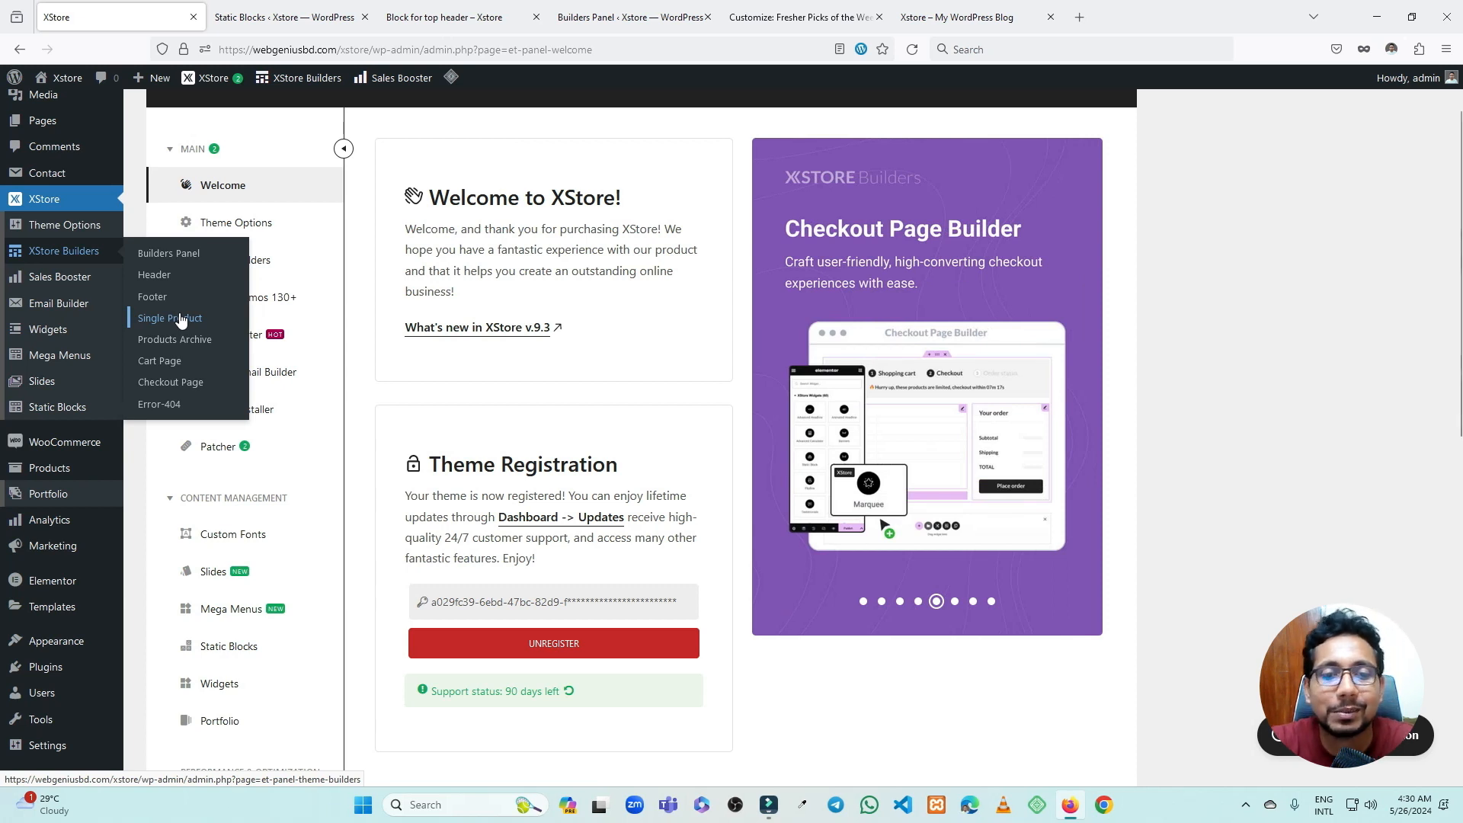
pyautogui.click(167, 272)
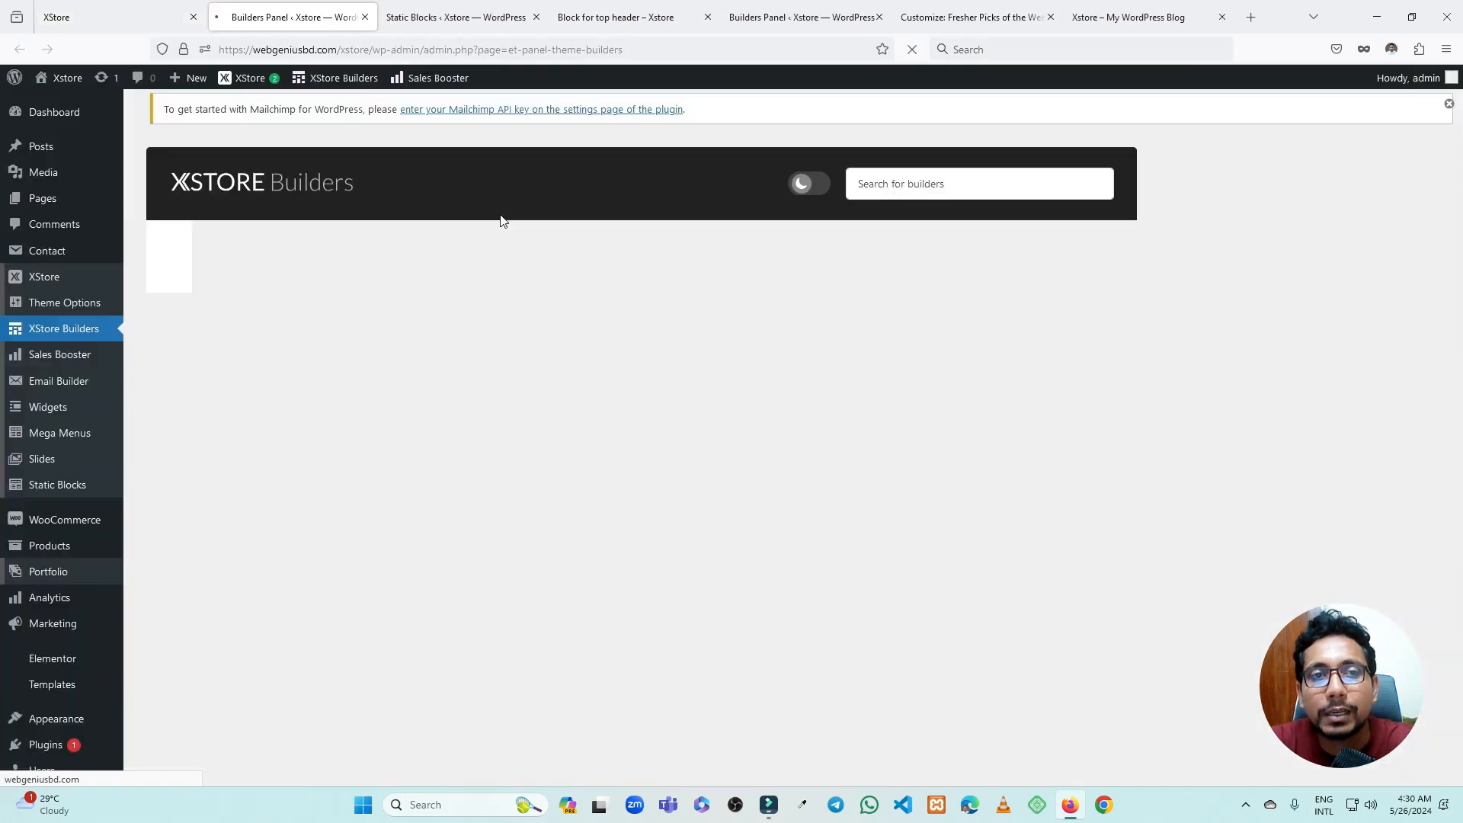
# - Close the Static Blocks, top header block, older Builders Panel and Customizer tabs, and return to the new Builders Panel
pyautogui.click(446, 17)
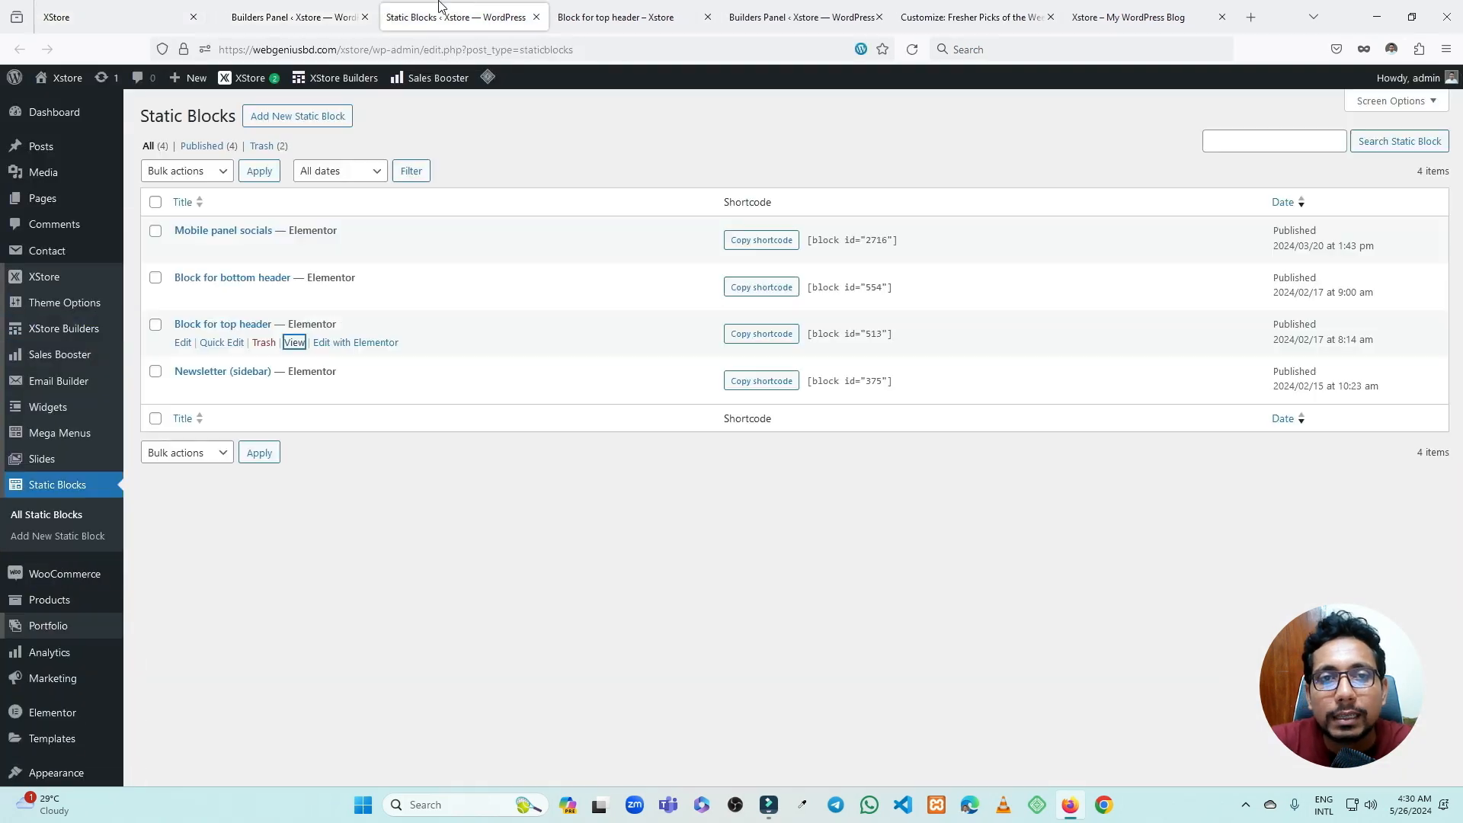
pyautogui.click(537, 17)
pyautogui.click(548, 17)
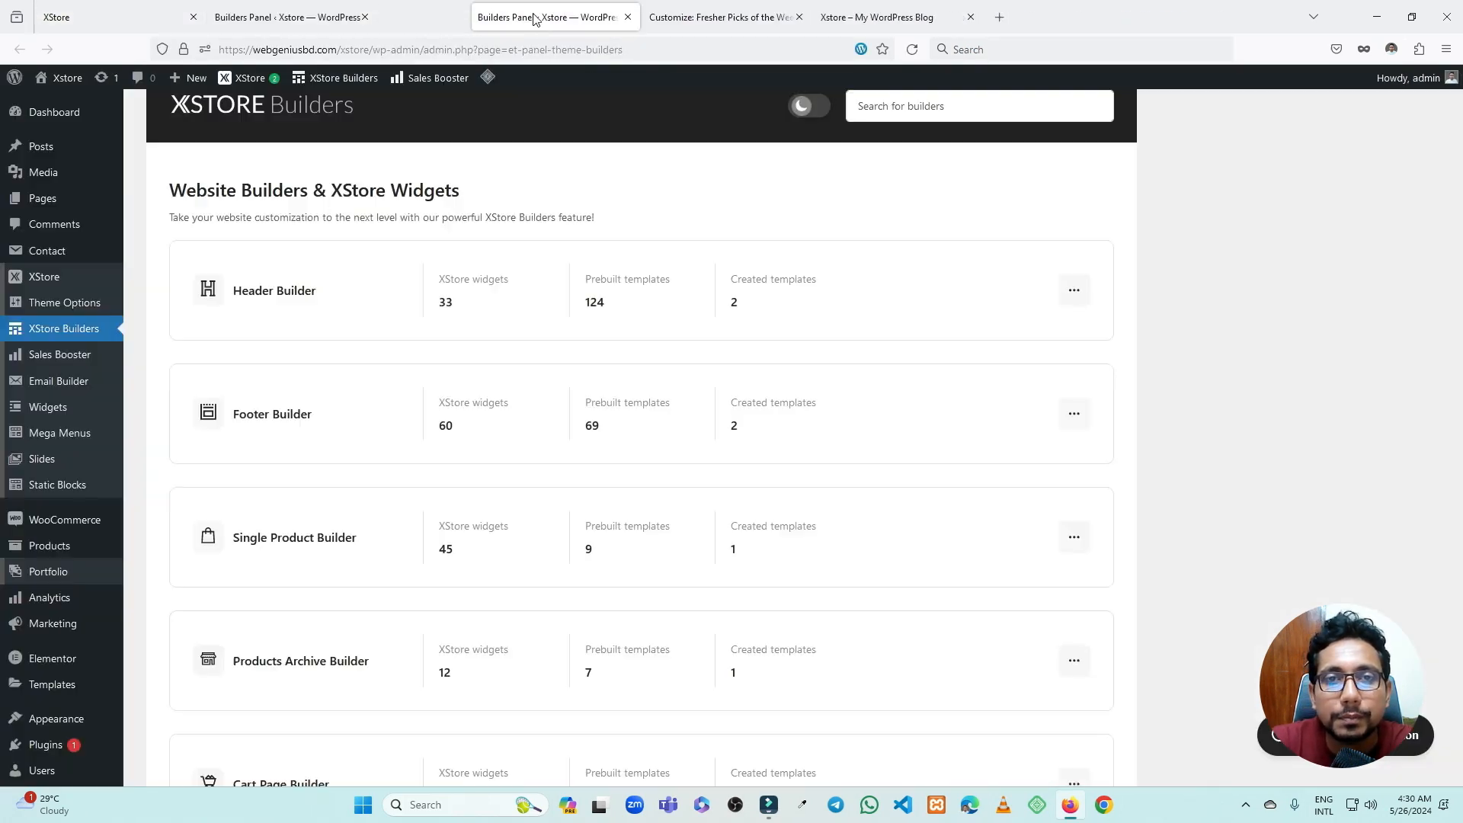
pyautogui.click(536, 16)
pyautogui.click(537, 16)
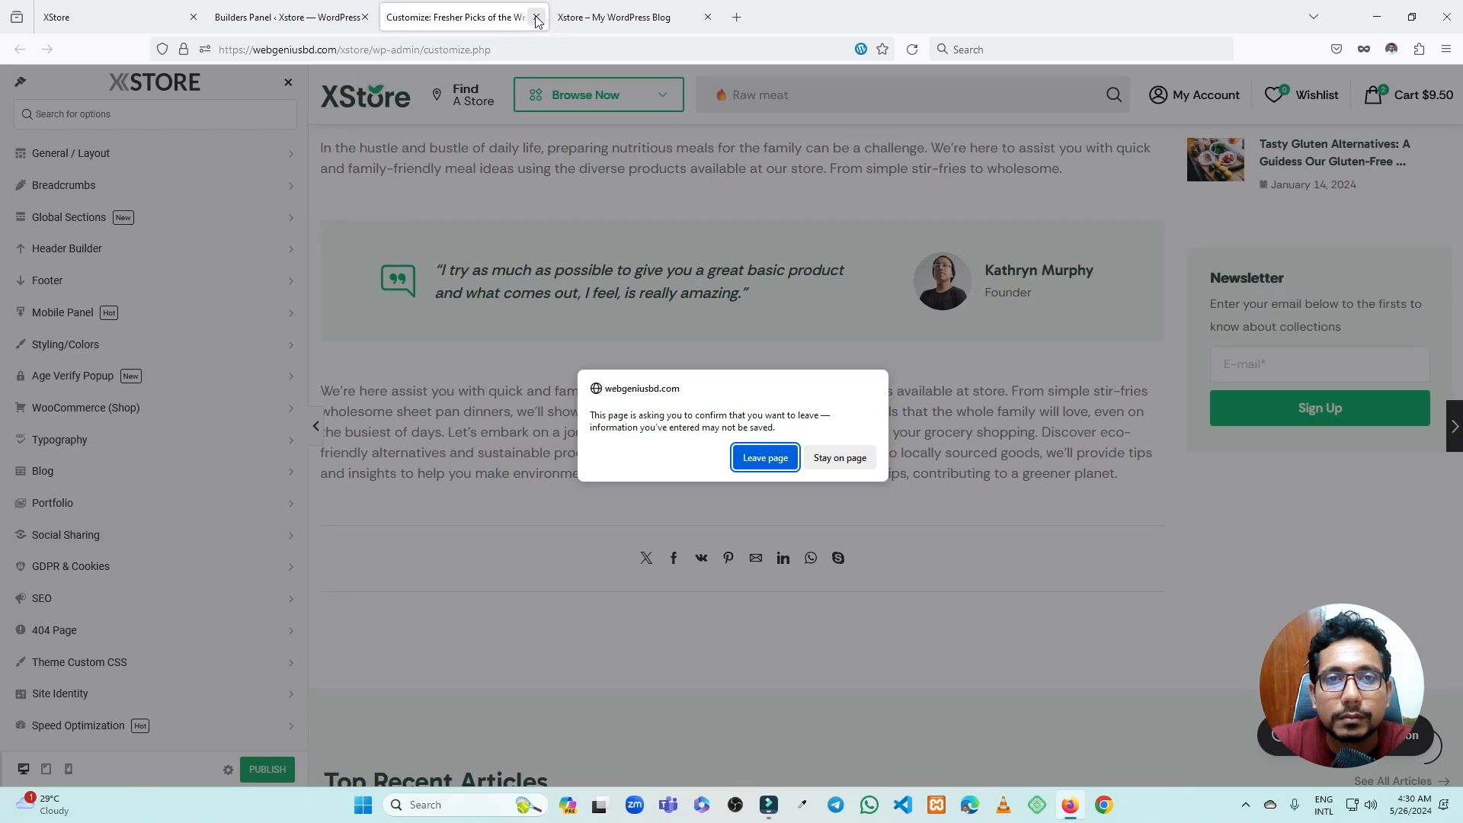
pyautogui.press('Return')
pyautogui.click(288, 16)
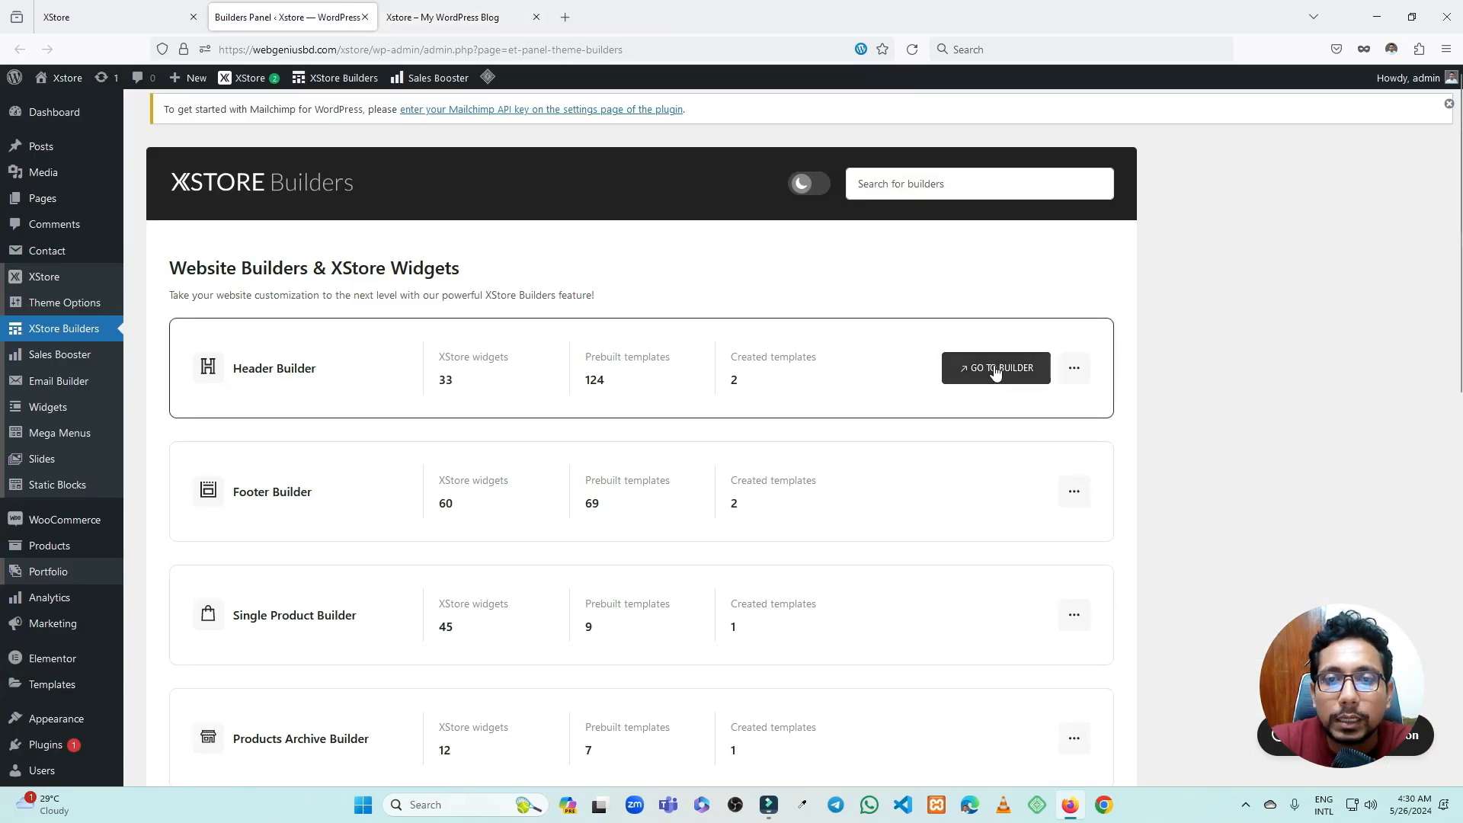
# - Open the Header Builder via Elementor, edit Elementor Header #2293 and dismiss the Elementor AI notification
pyautogui.click(996, 370)
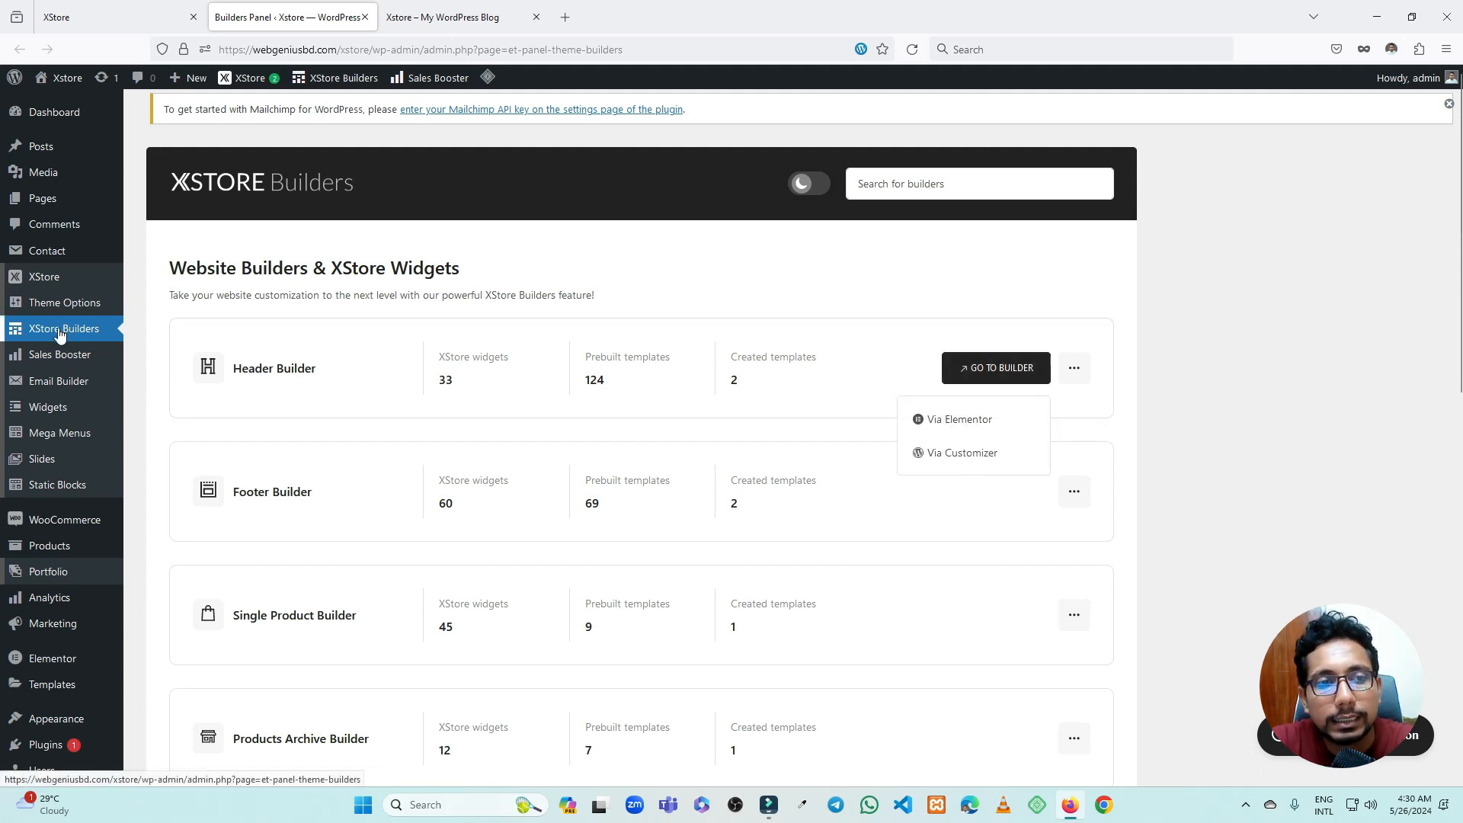
pyautogui.moveTo(53, 298)
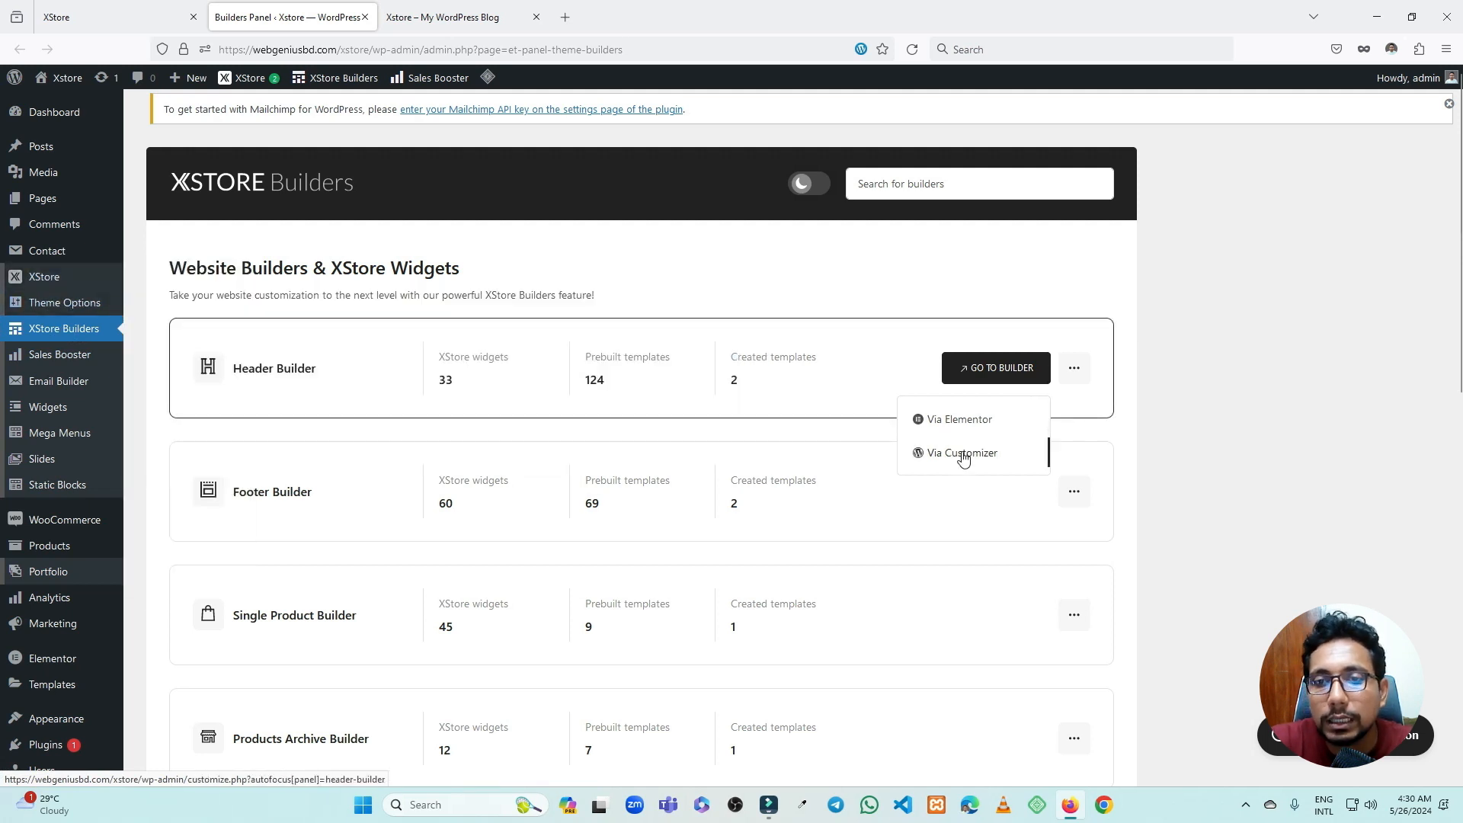
pyautogui.click(985, 368)
pyautogui.click(953, 417)
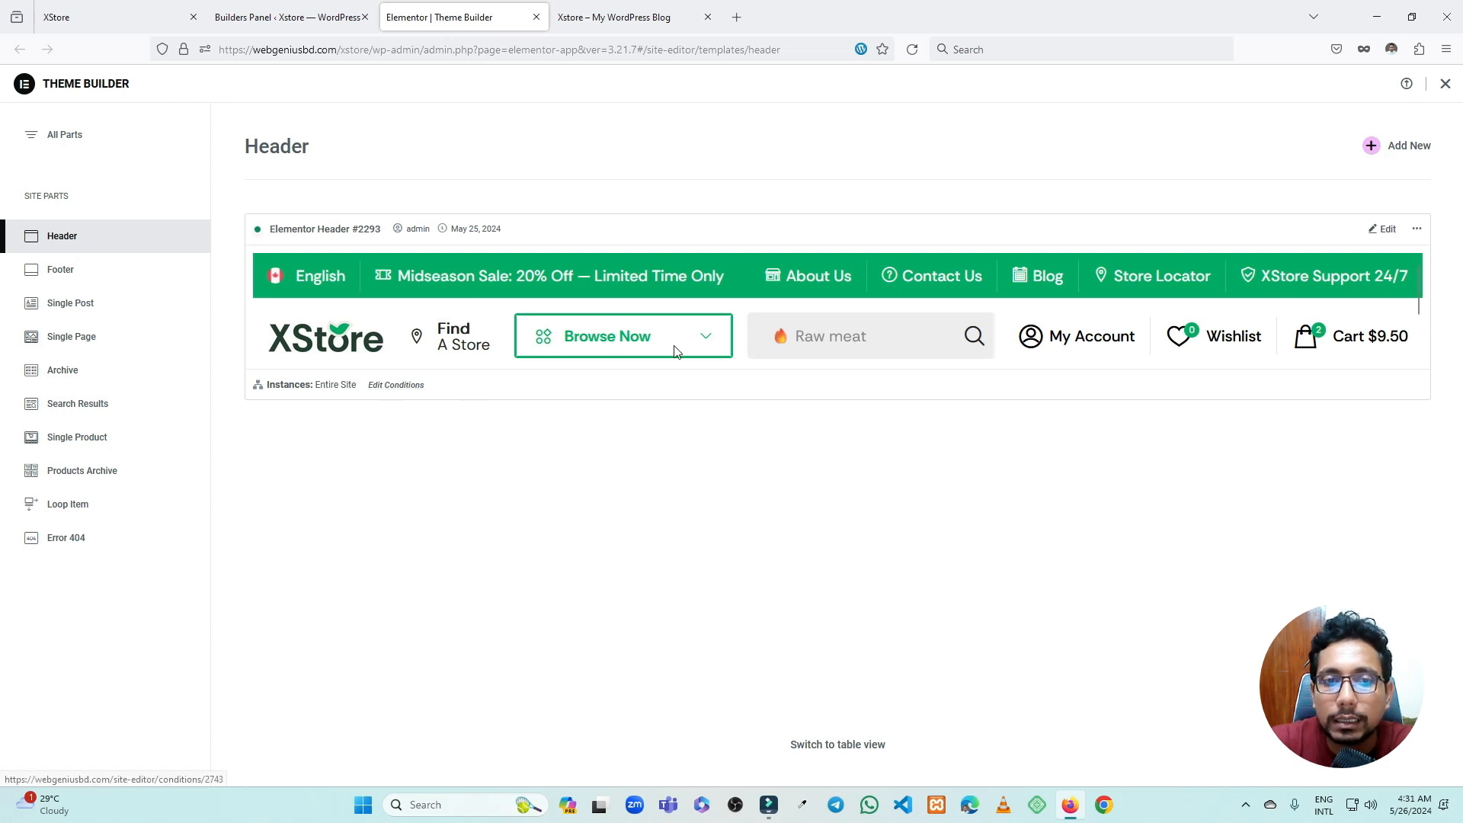
pyautogui.click(1386, 229)
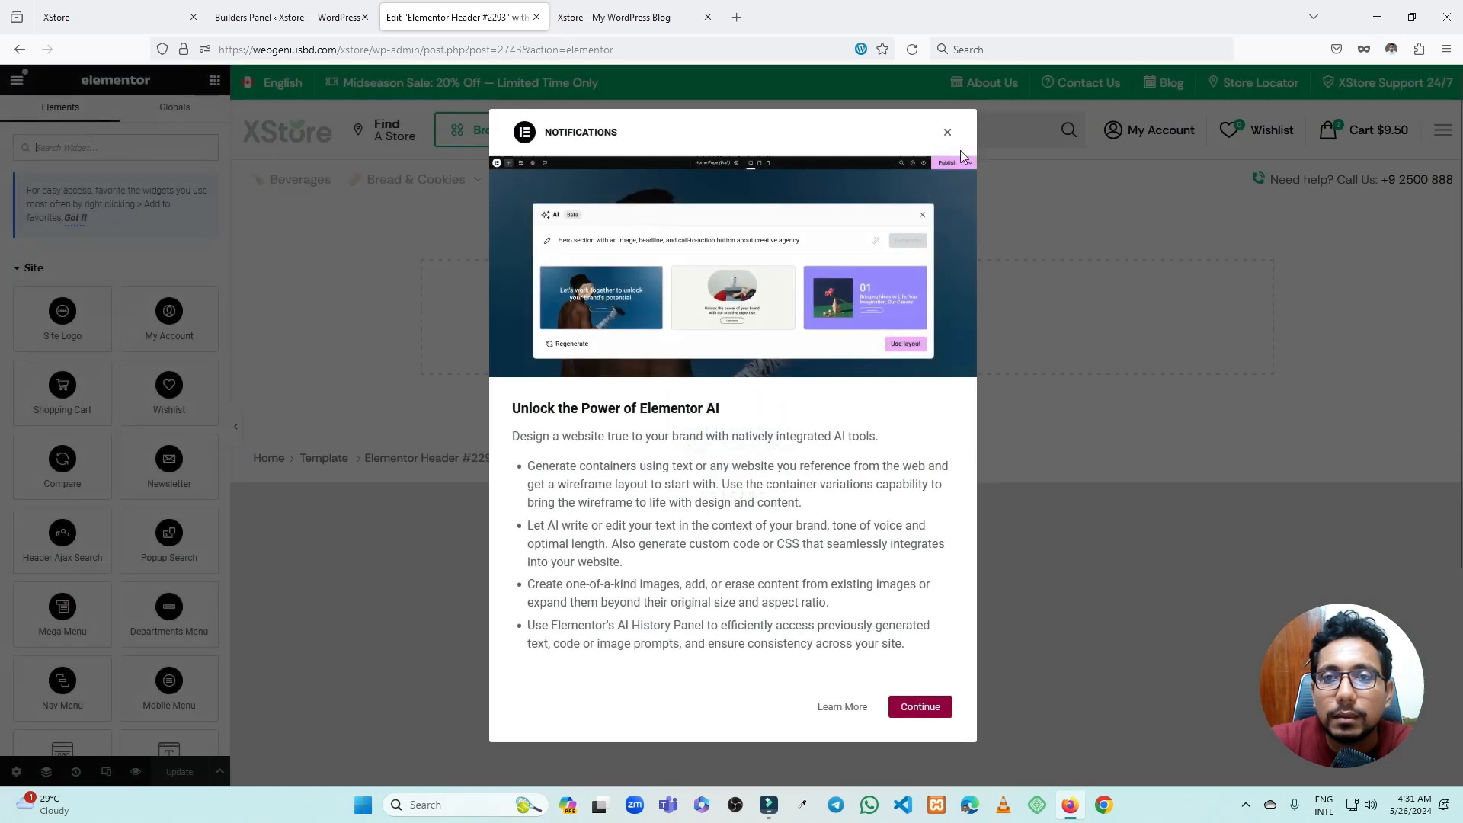
pyautogui.click(947, 131)
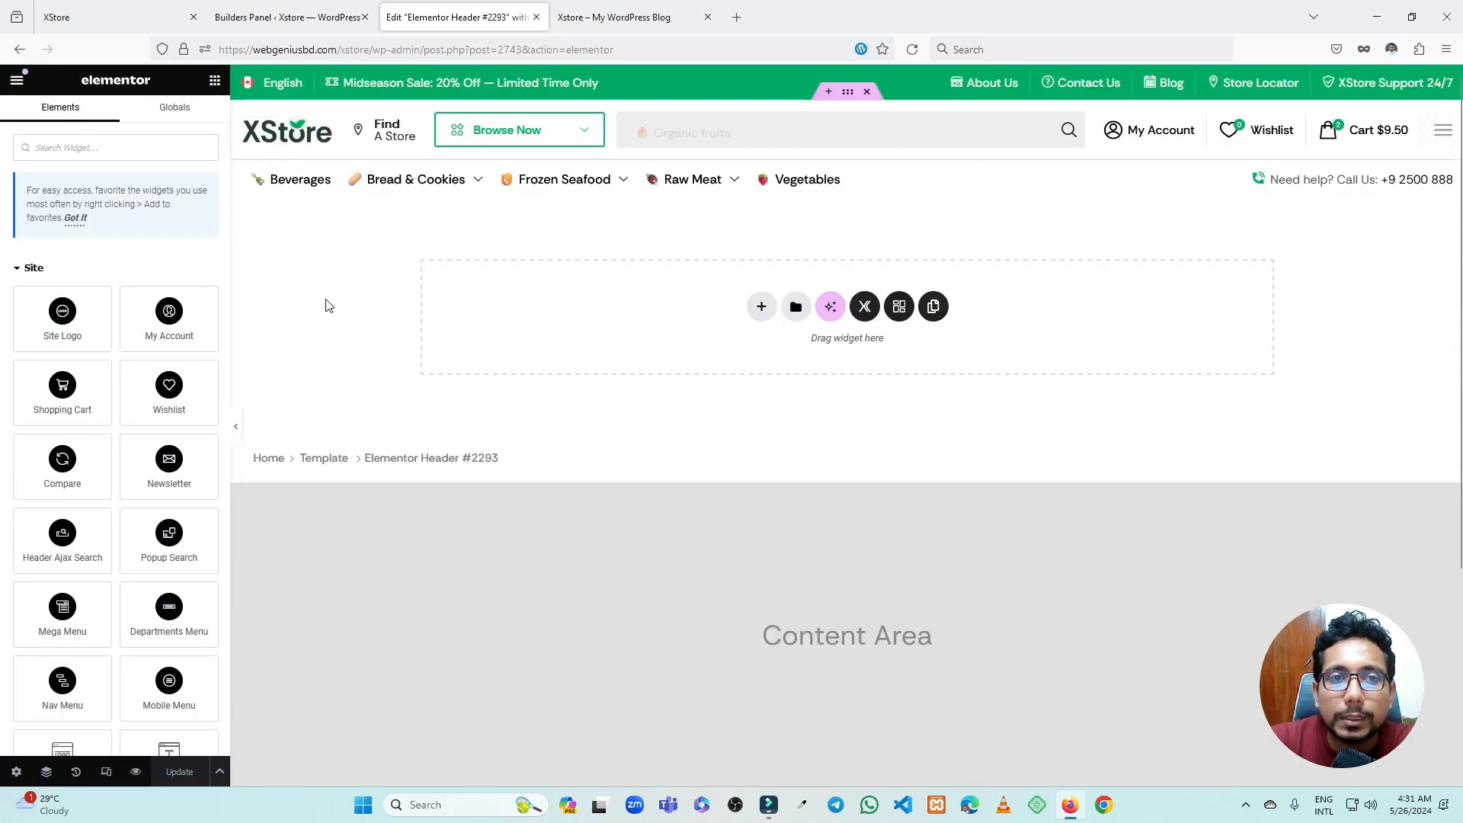
# - Inspect the layout settings of the header's English language menu, and search the widget library for "nav"
pyautogui.click(293, 81)
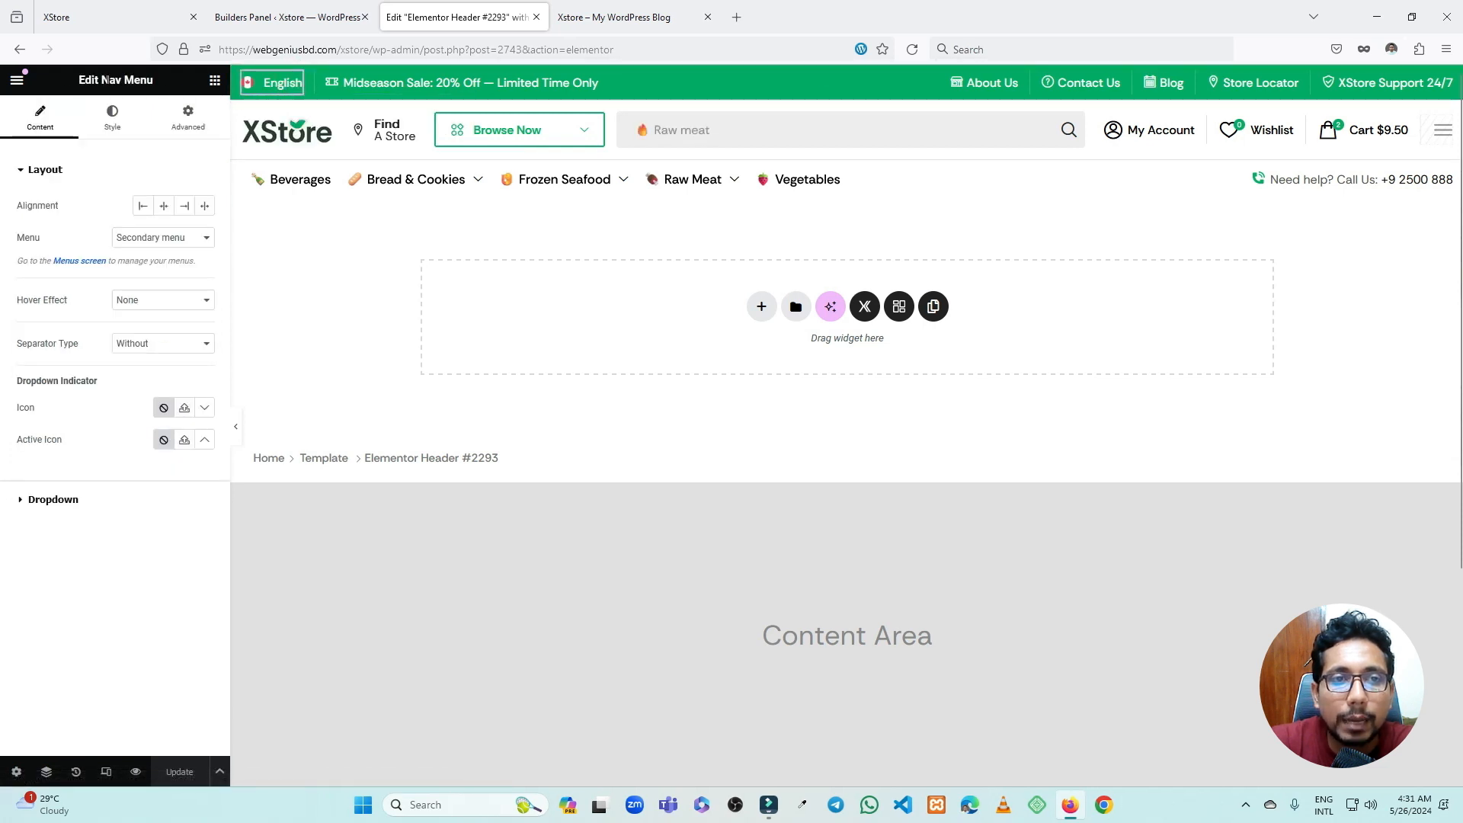
pyautogui.moveTo(102, 79); pyautogui.dragTo(161, 78)
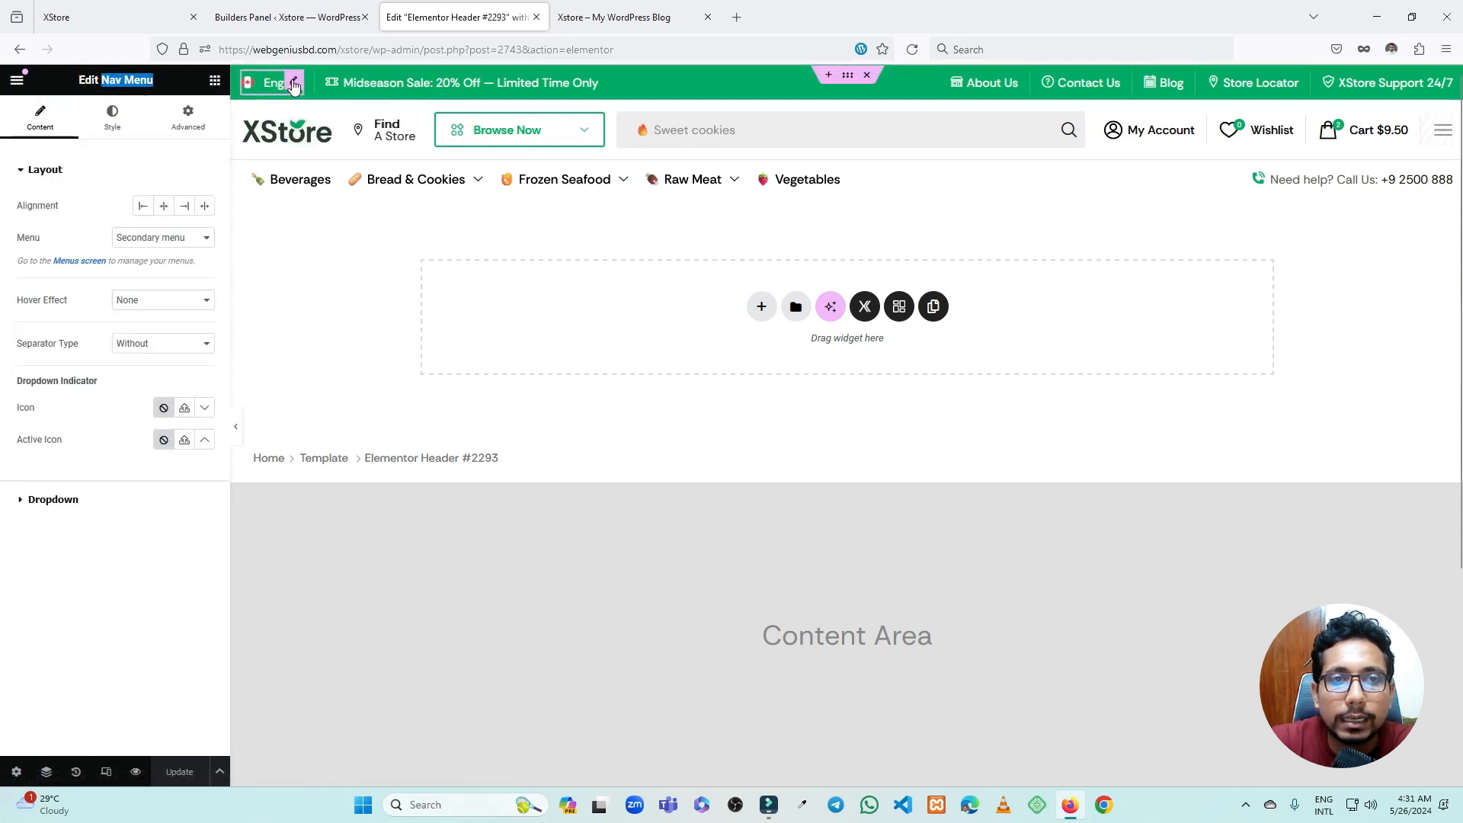
pyautogui.click(214, 80)
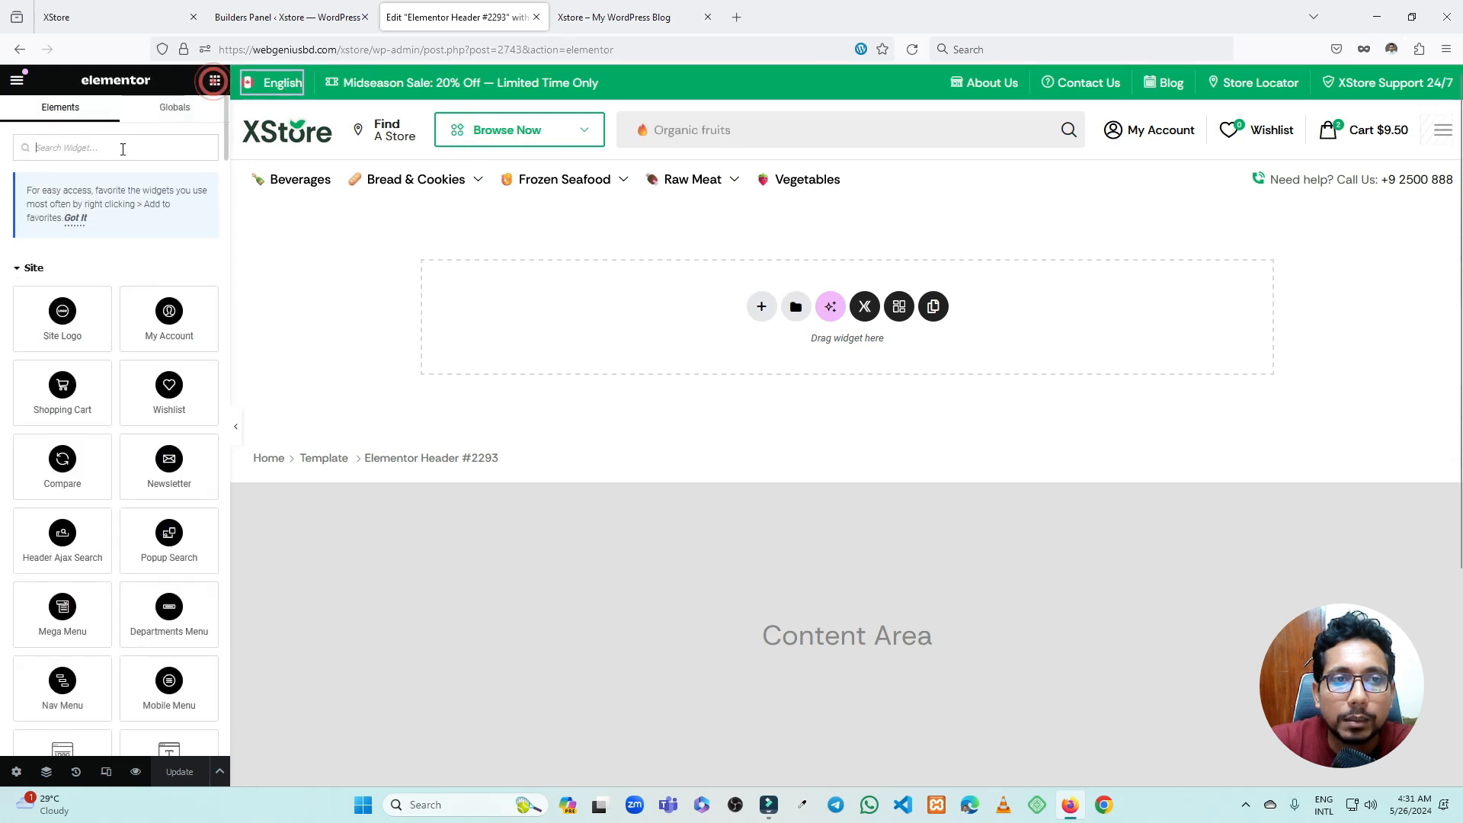
pyautogui.write('nav')
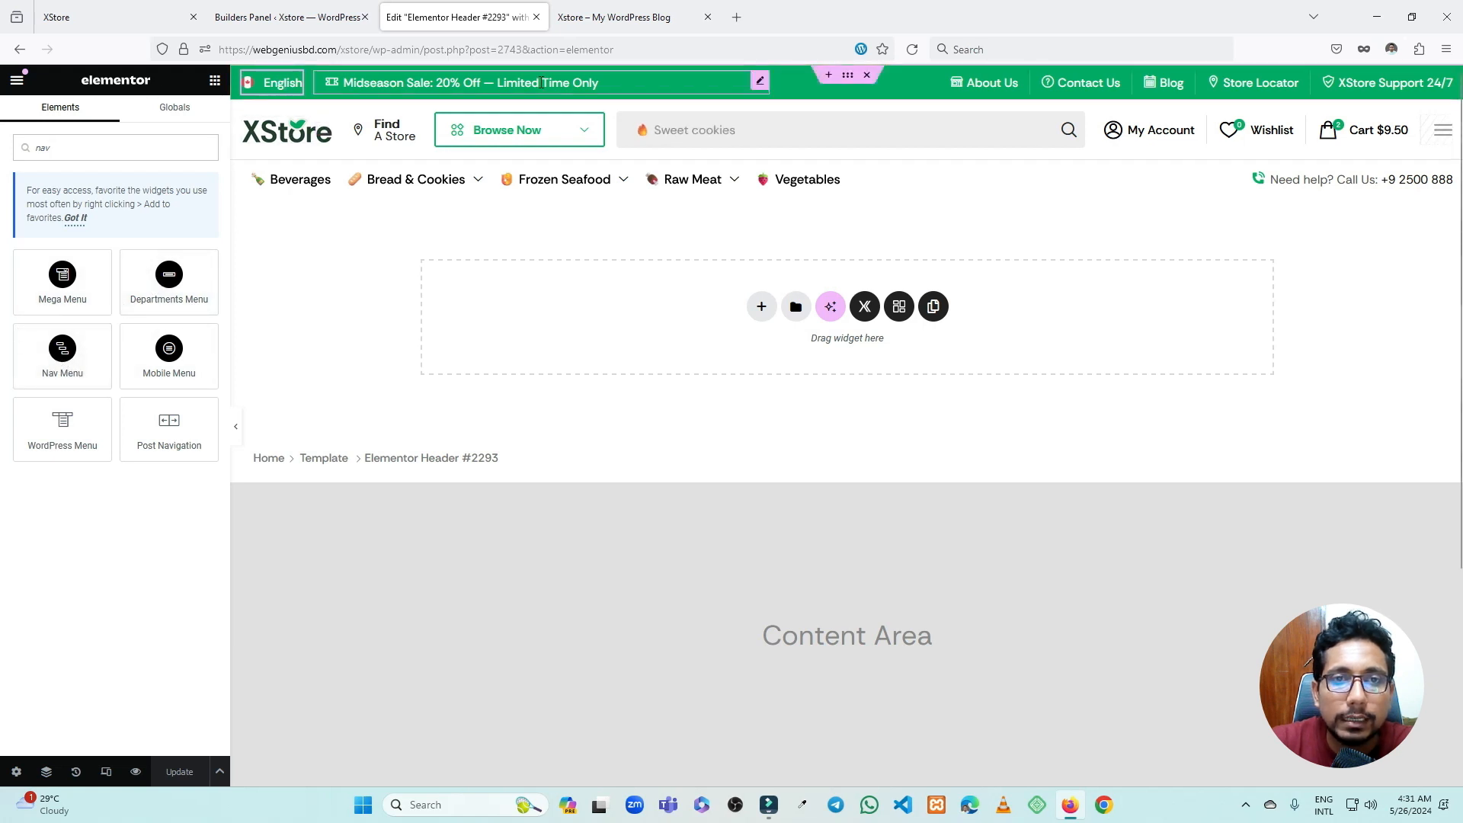
# - Inspect the settings of the header's Midseason Sale text, and search the widget library for "icon"
pyautogui.click(760, 81)
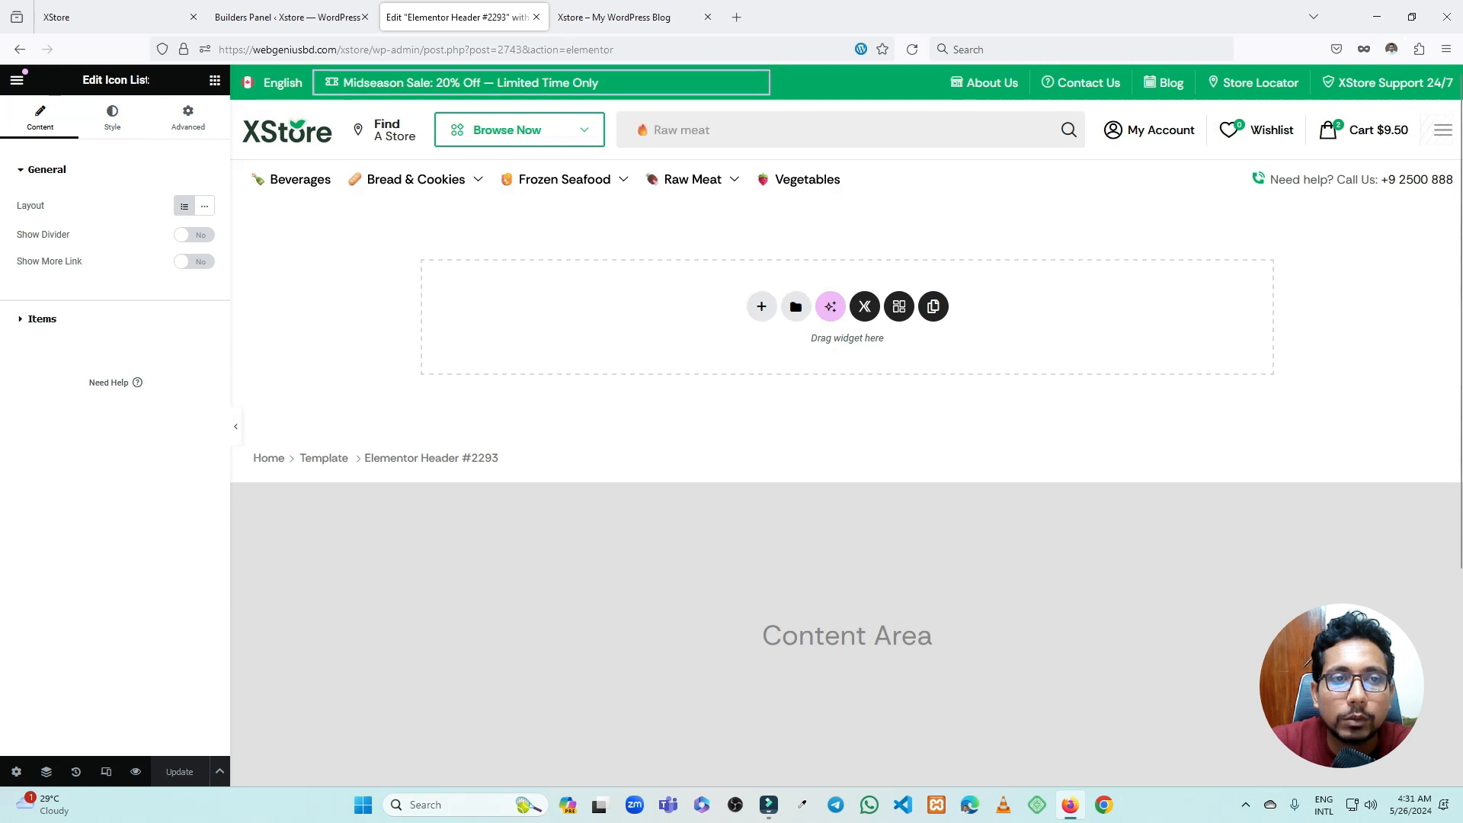
pyautogui.click(214, 79)
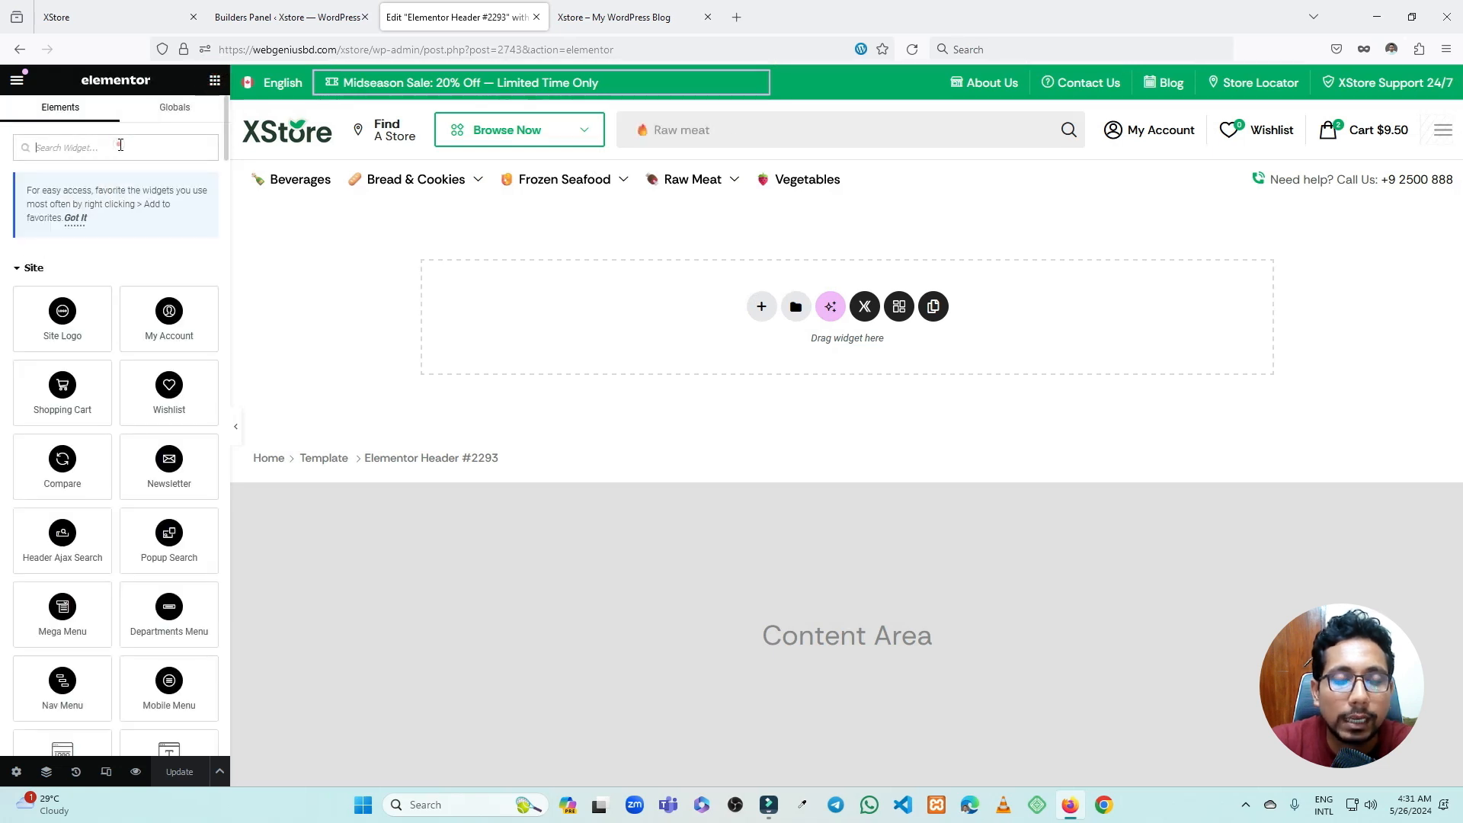
pyautogui.write('icon')
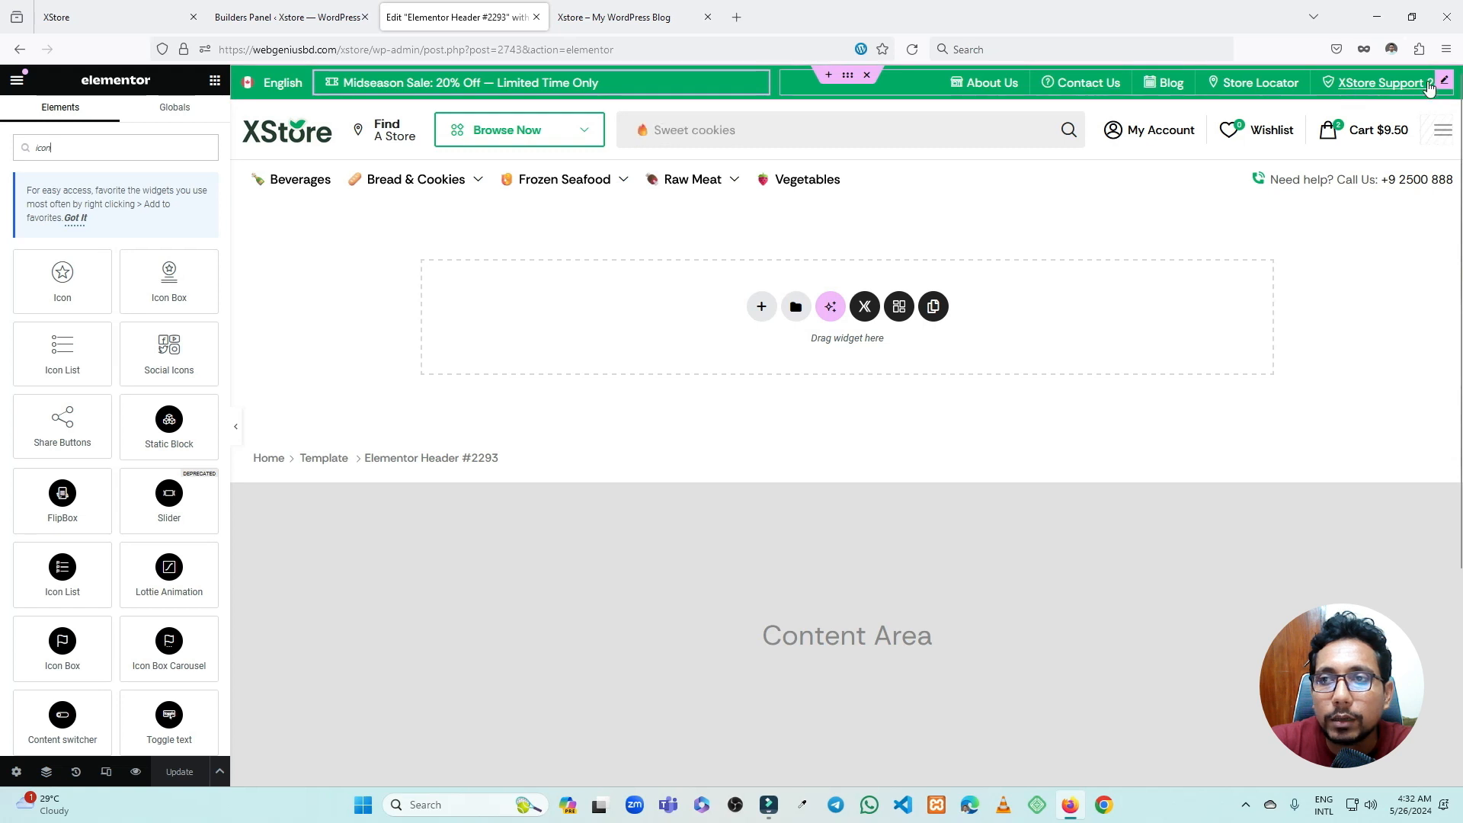
# - Examine the top bar's link list item by item: About Us, Contact Us, Blog, Store Locator and XStore Support 24/7
pyautogui.moveTo(1444, 82); pyautogui.dragTo(1443, 82)
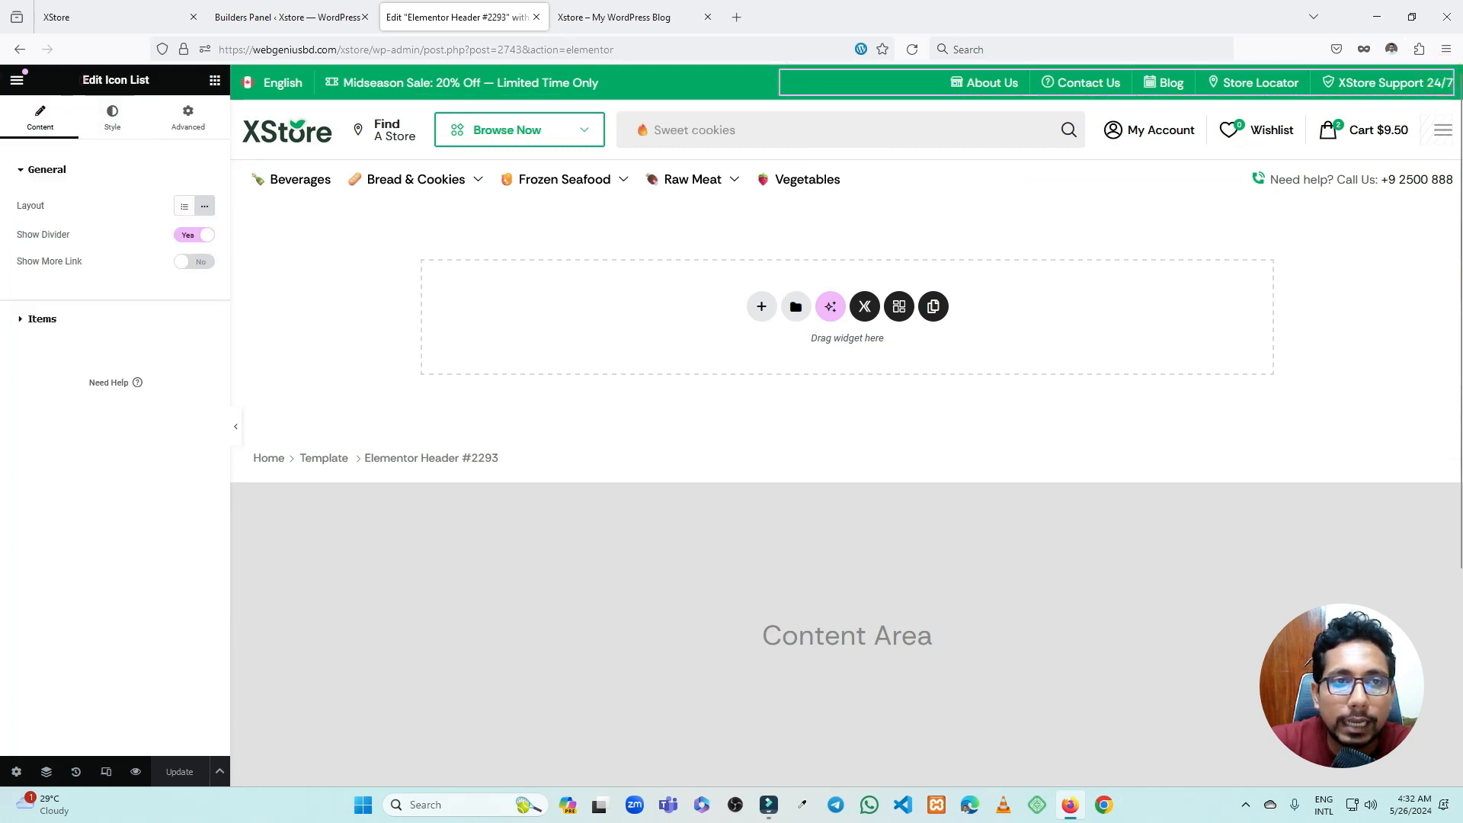
pyautogui.tripleClick(84, 79)
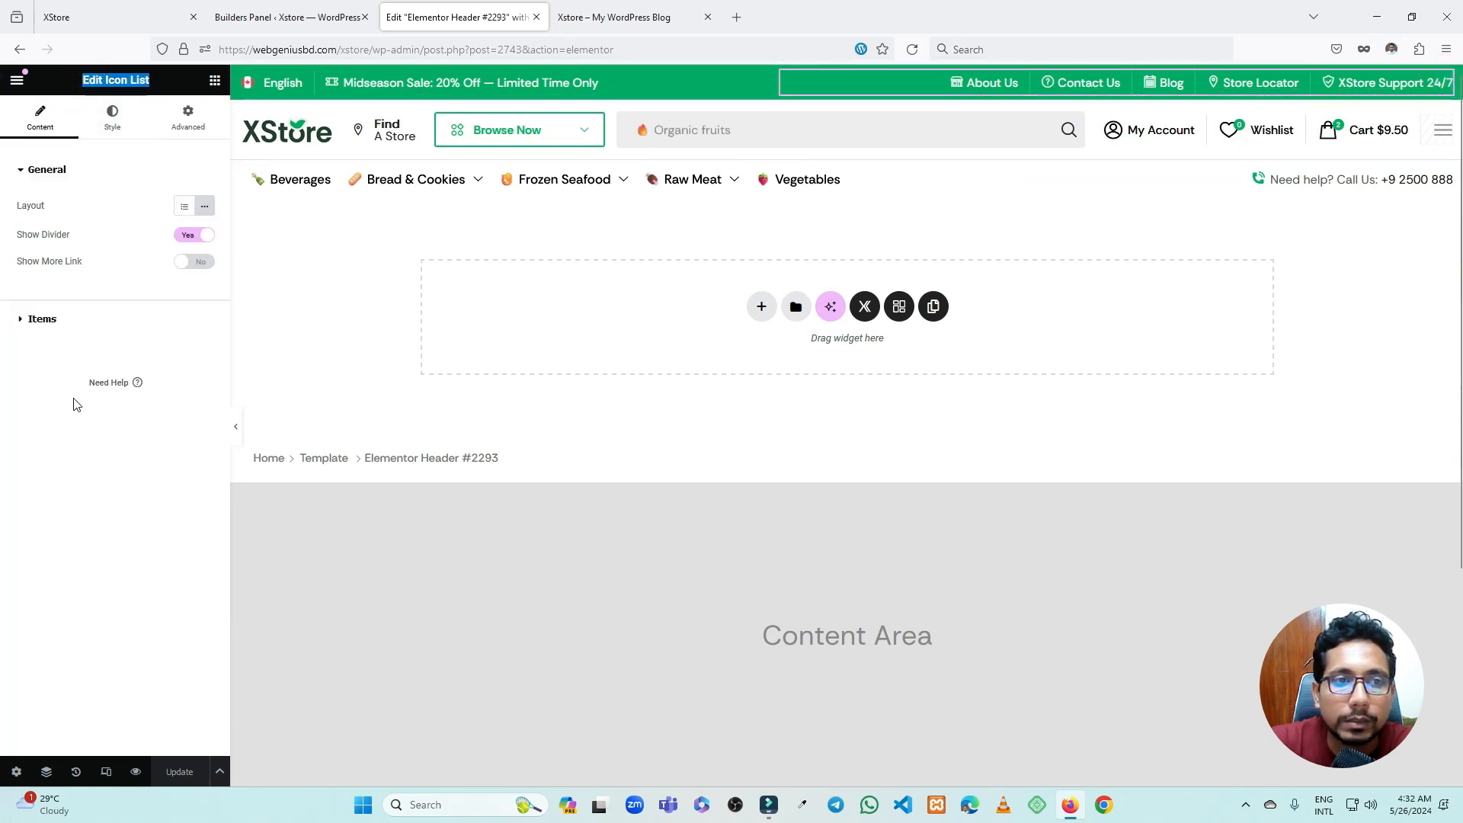
pyautogui.click(42, 319)
pyautogui.click(67, 262)
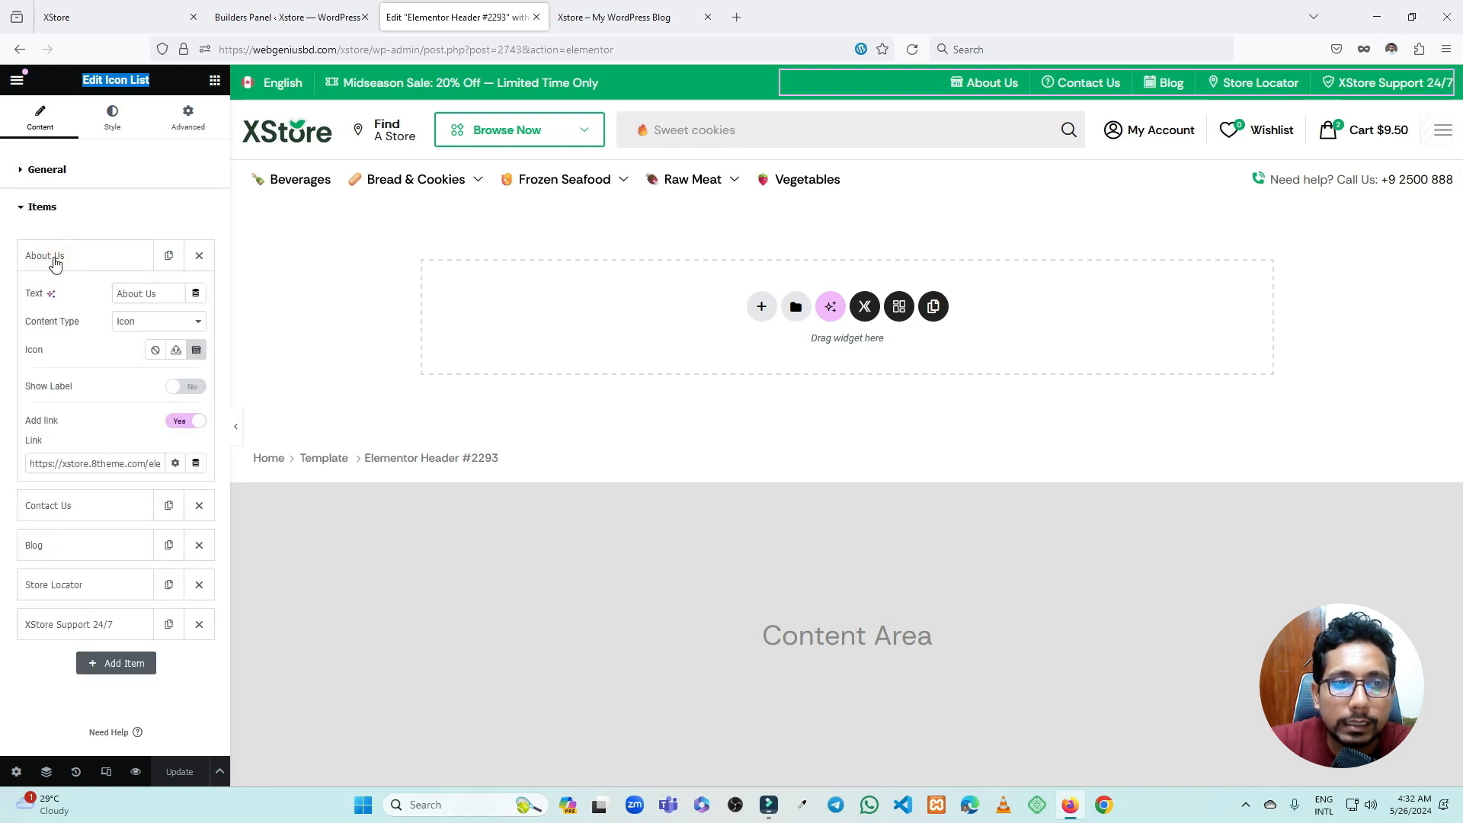
pyautogui.click(55, 263)
pyautogui.click(70, 302)
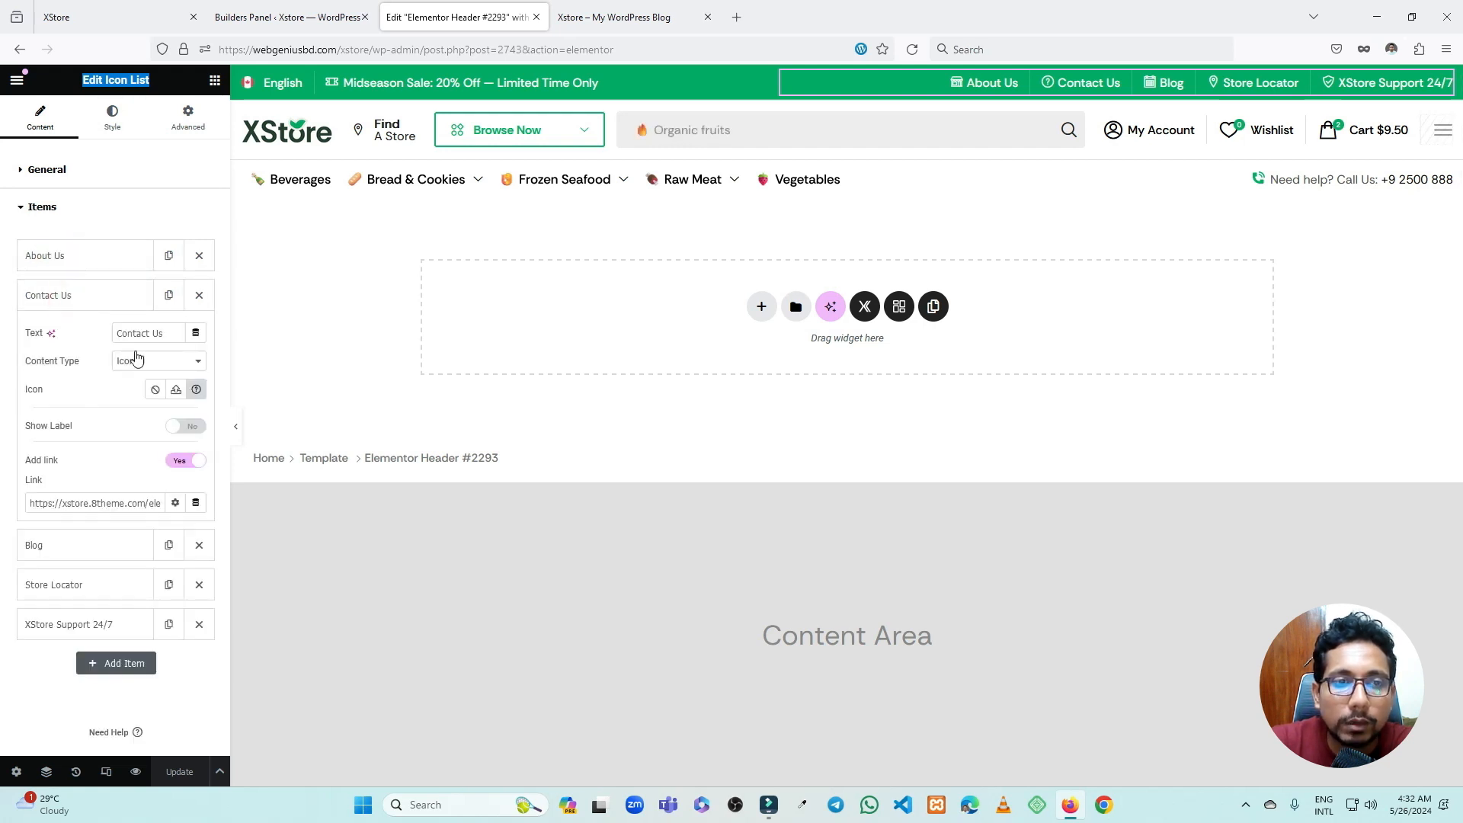
pyautogui.tripleClick(162, 332)
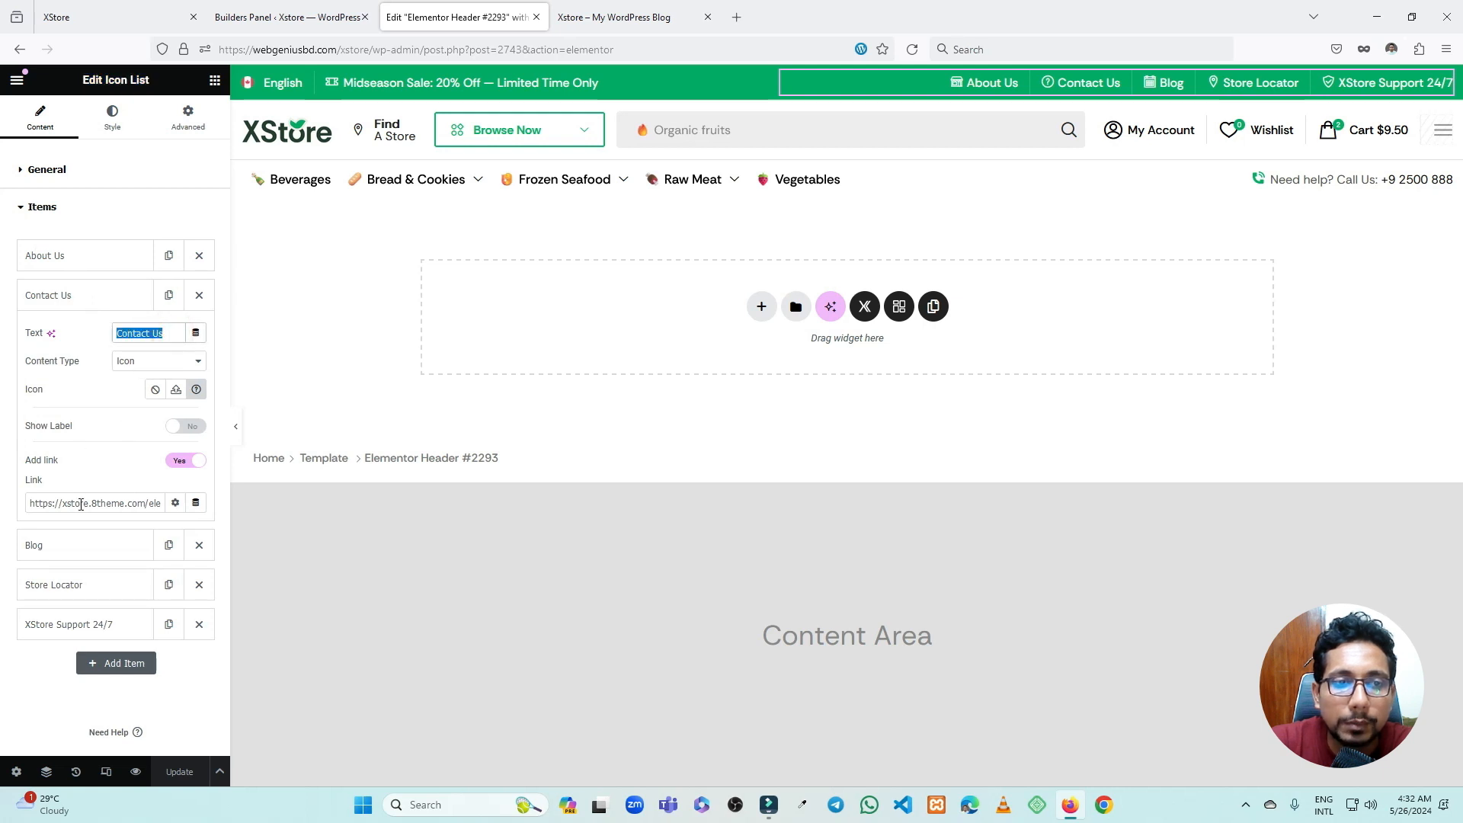
pyautogui.click(73, 553)
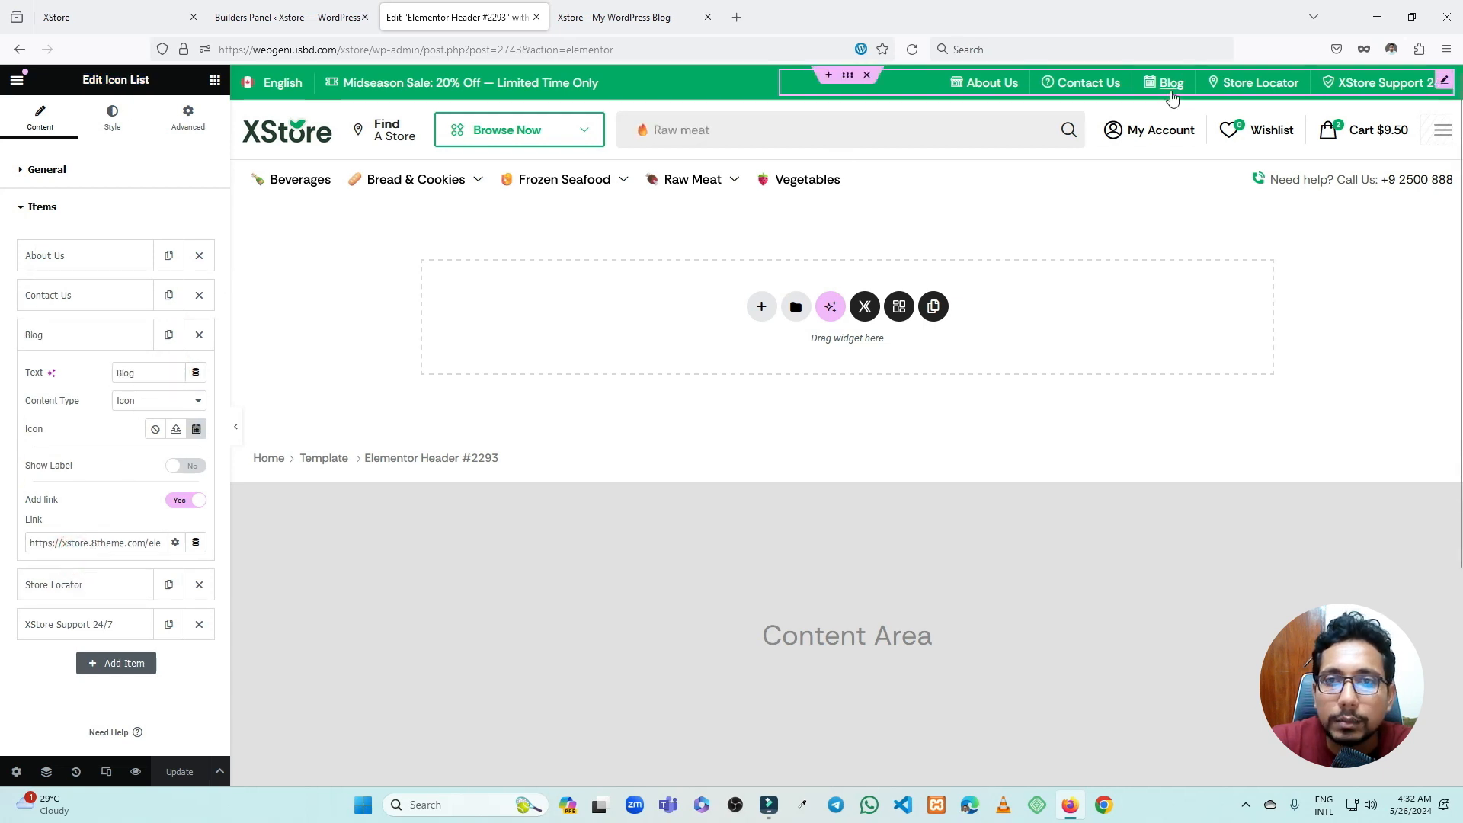
pyautogui.click(80, 588)
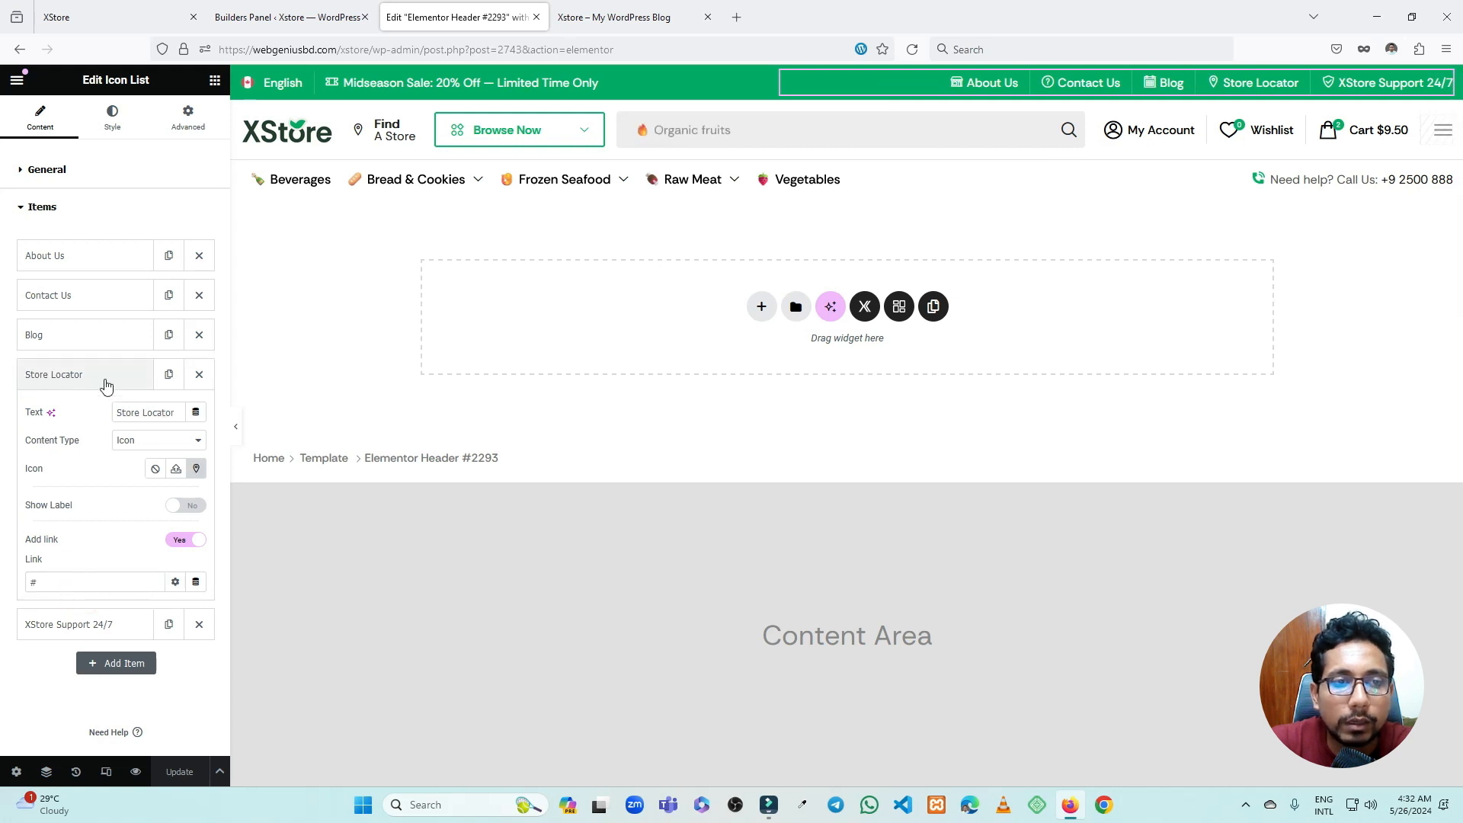
pyautogui.click(72, 624)
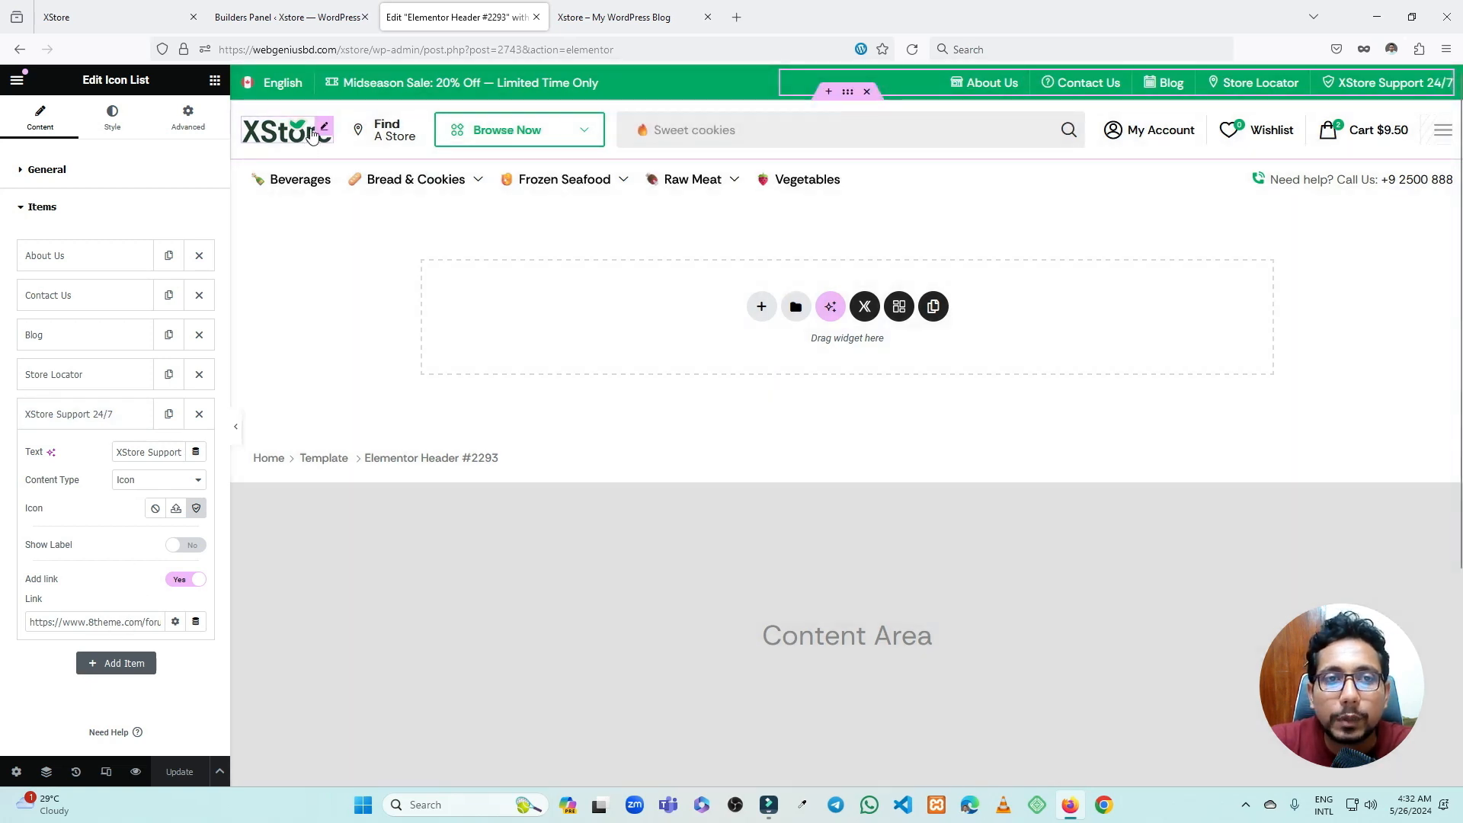
# - Inspect the settings of the header's site logo and Find A Store menu, and preview the store dropdown
pyautogui.click(323, 129)
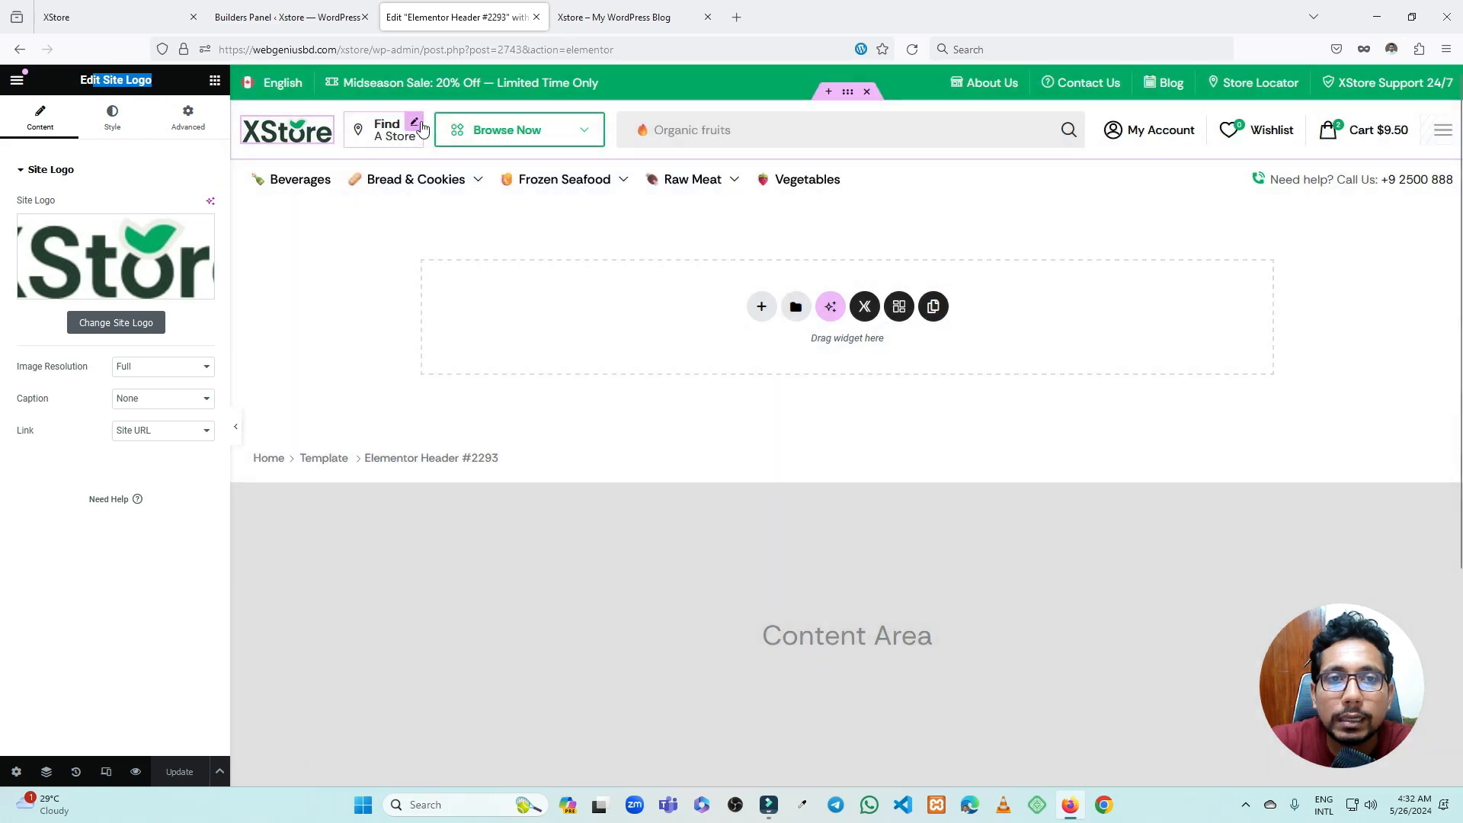
pyautogui.click(415, 128)
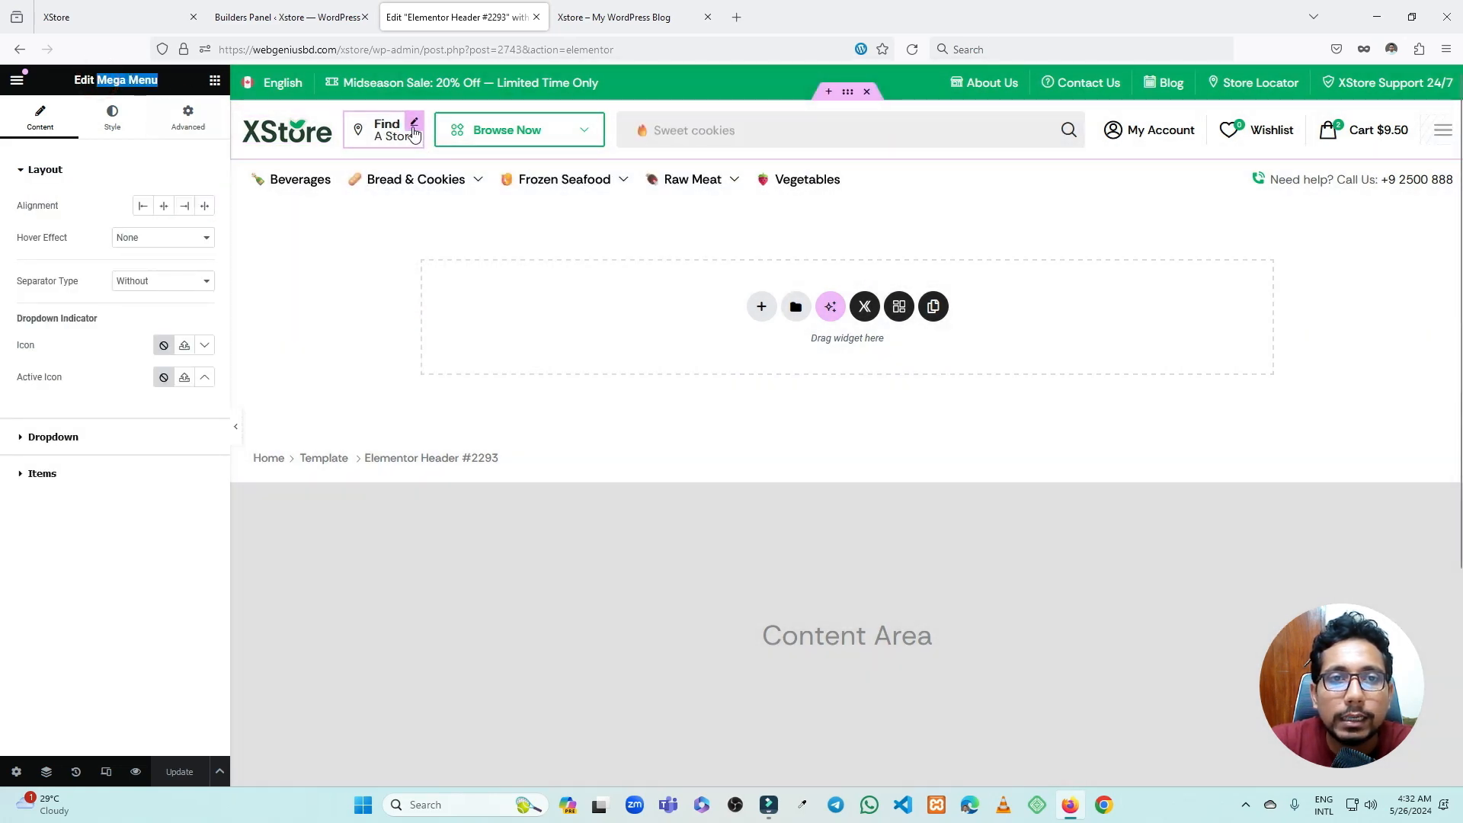
pyautogui.click(409, 129)
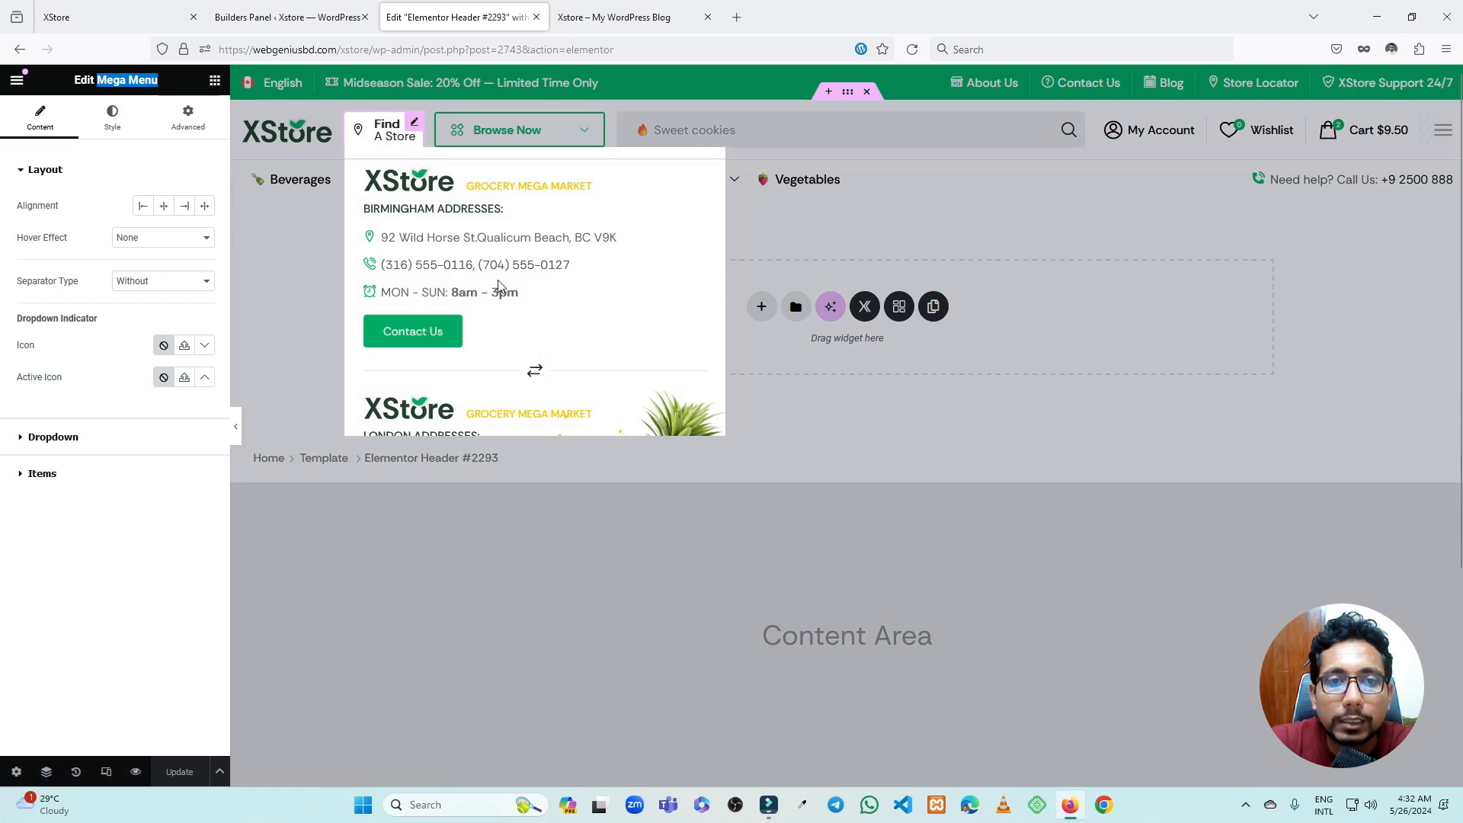
pyautogui.scroll(-1, 523, 284)
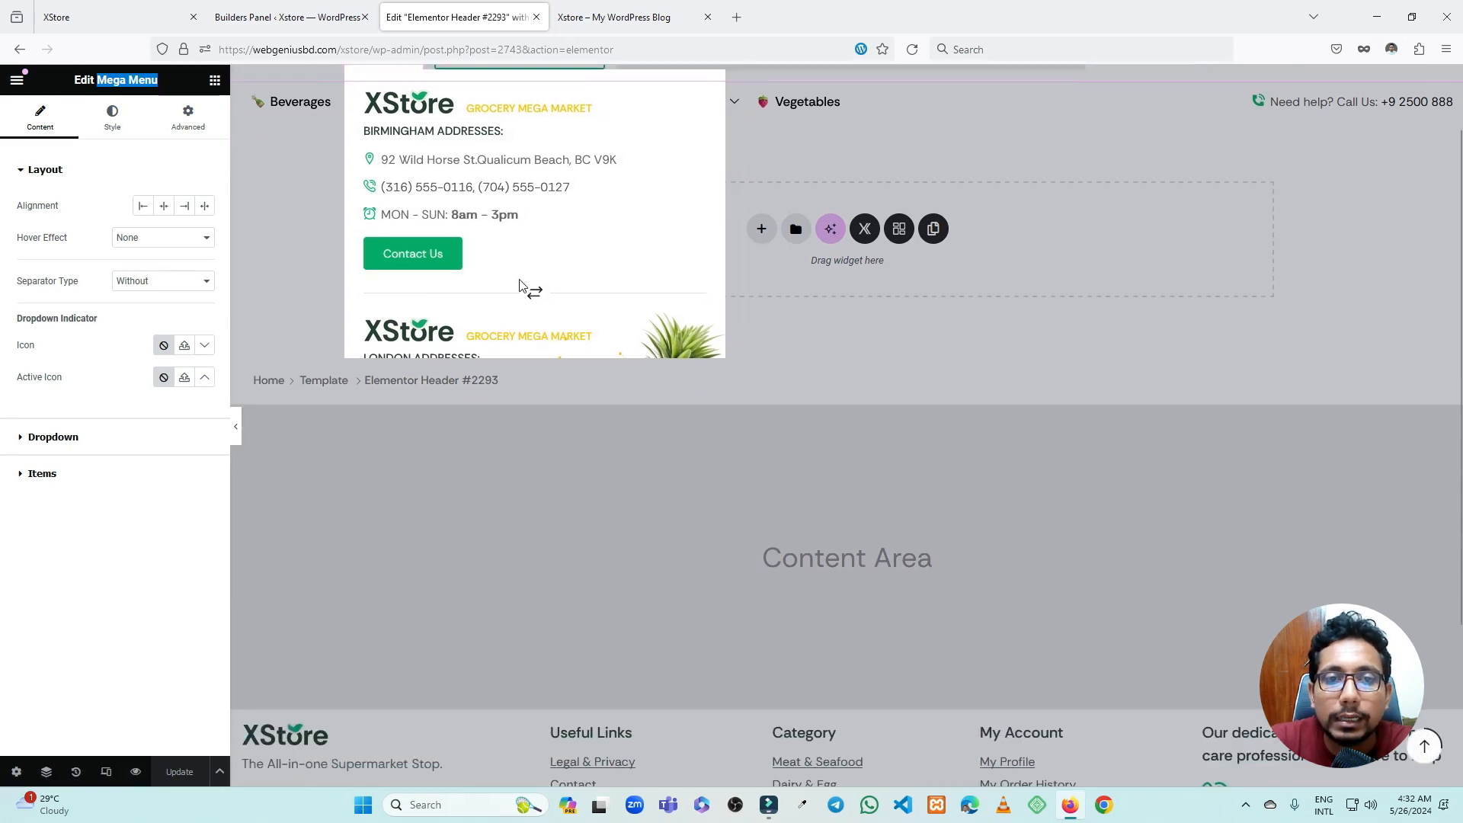
pyautogui.scroll(1, 527, 286)
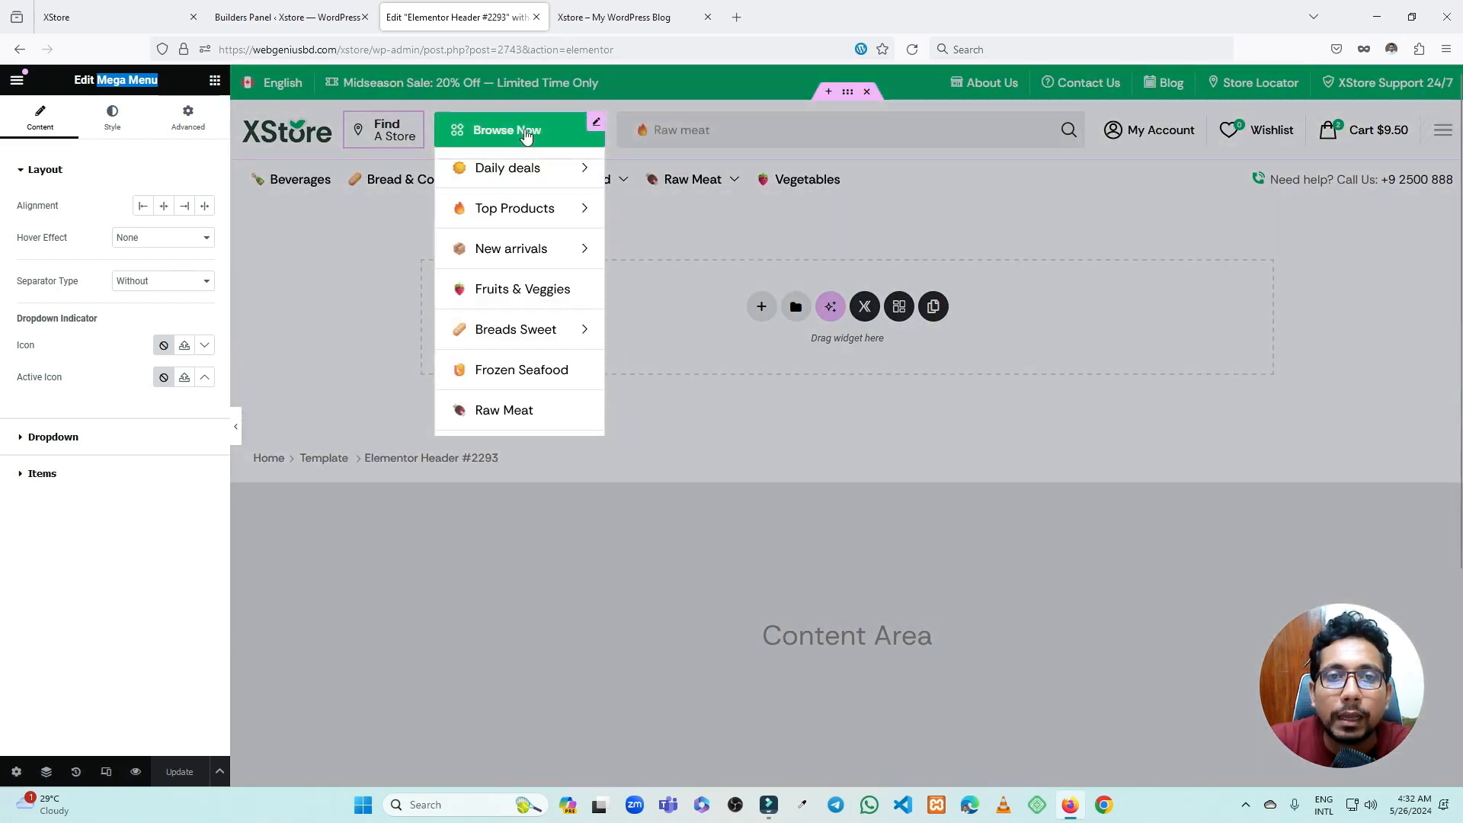
# - Inspect the layout settings of the Browse Now menu and look for its matching widget in the widget library
pyautogui.click(598, 124)
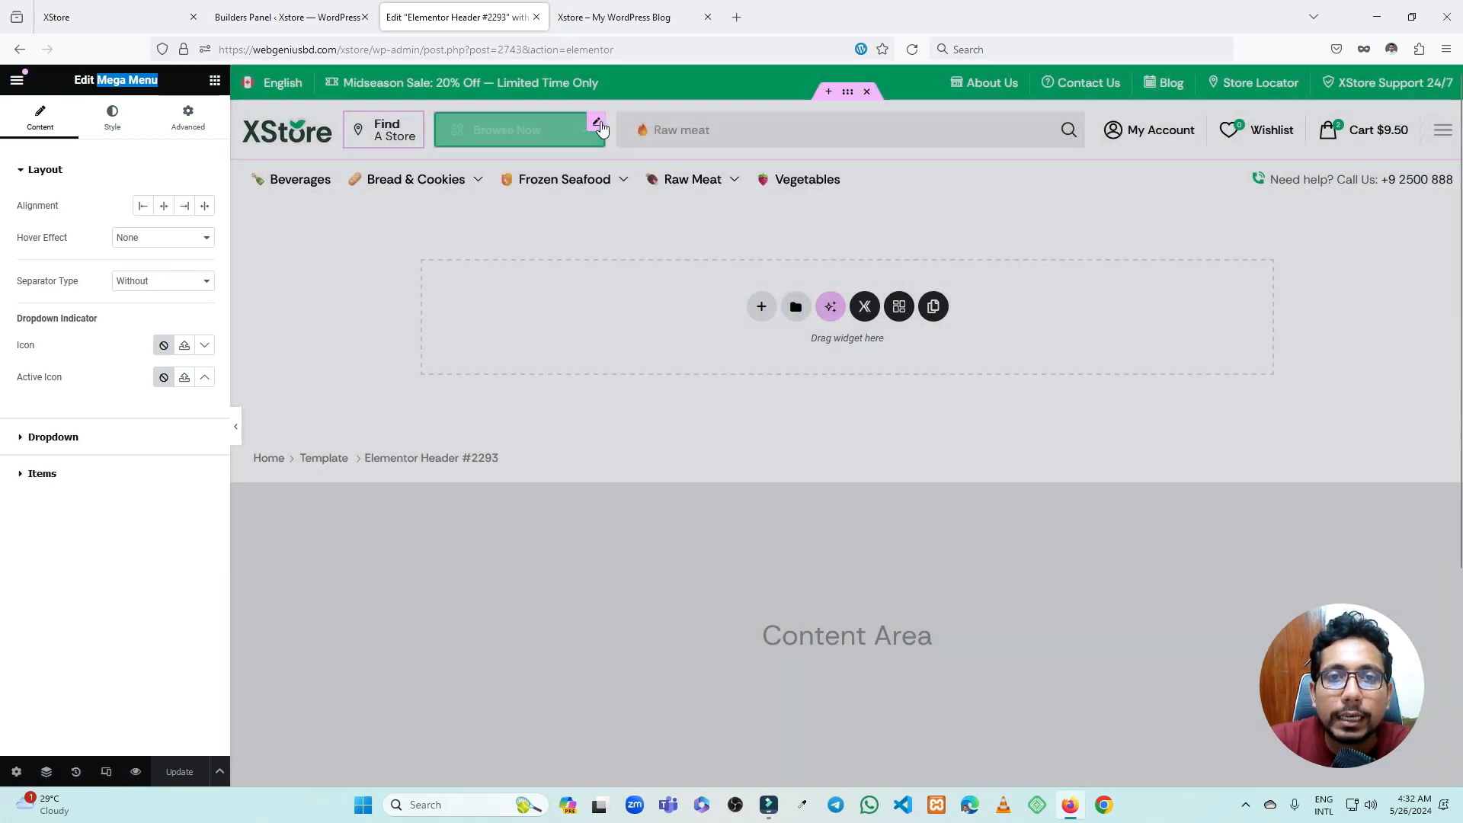
pyautogui.moveTo(78, 80); pyautogui.dragTo(180, 82)
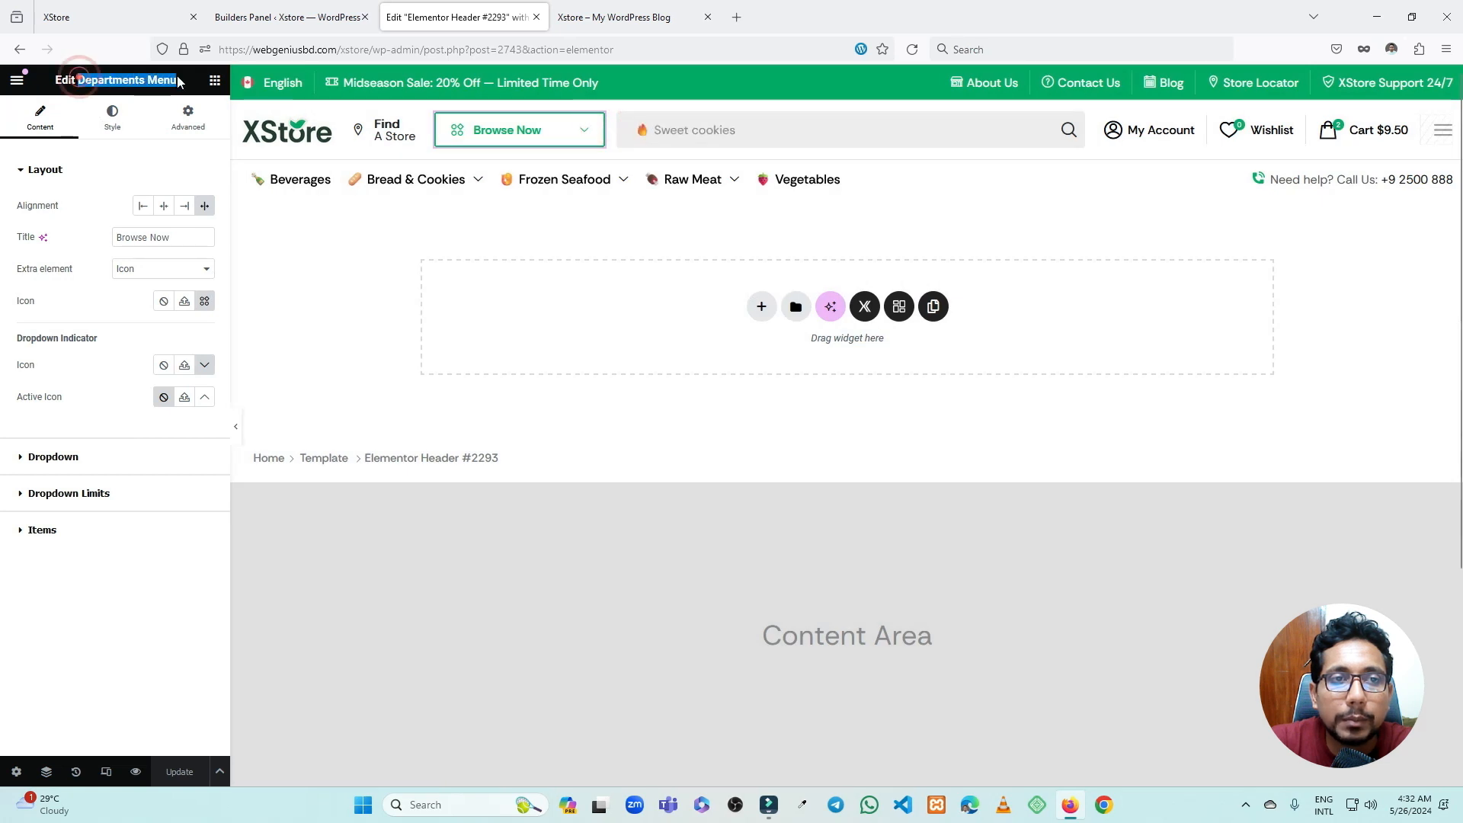
pyautogui.click(215, 80)
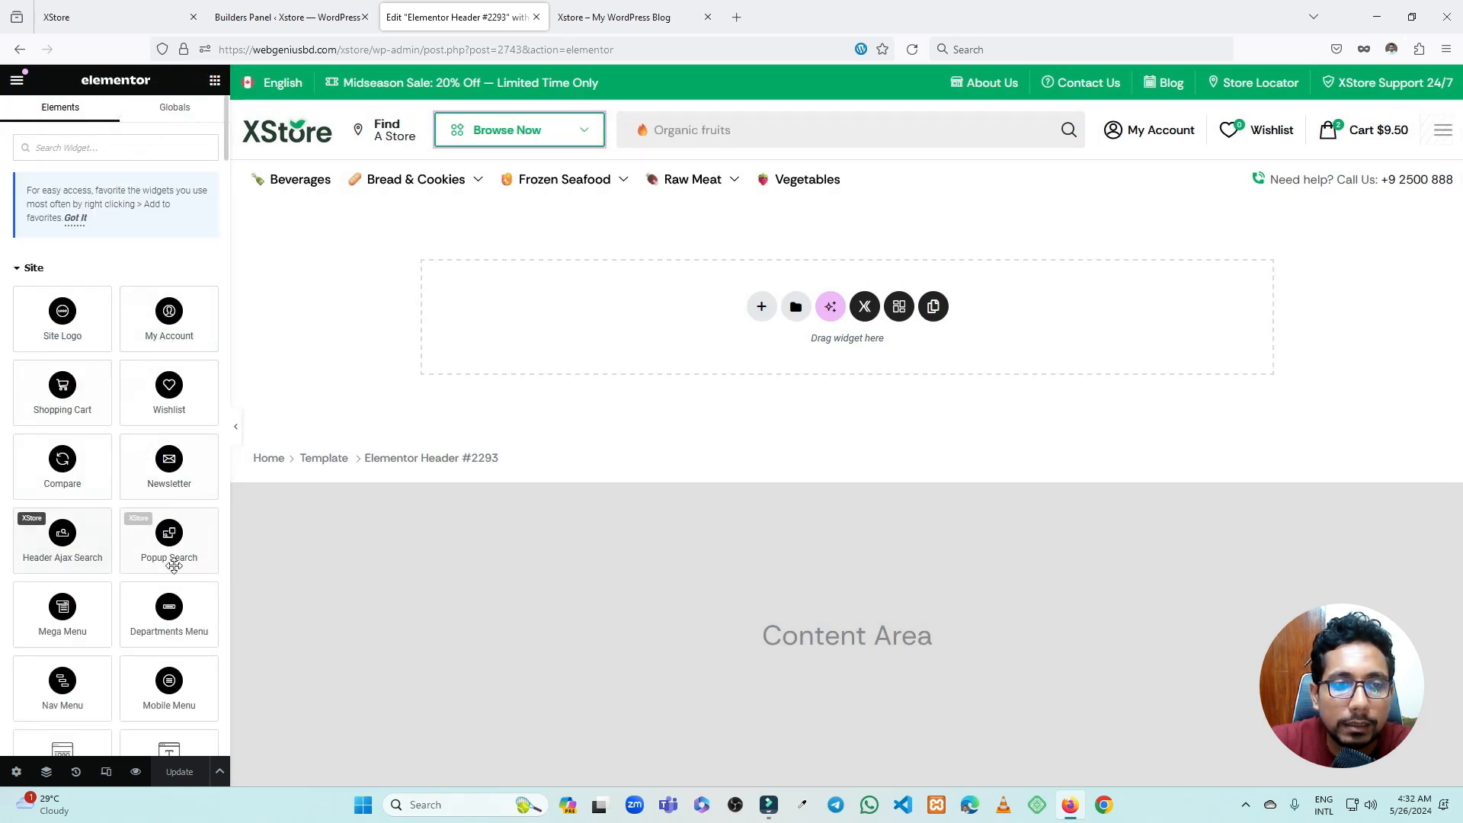
pyautogui.scroll(-1, 172, 560)
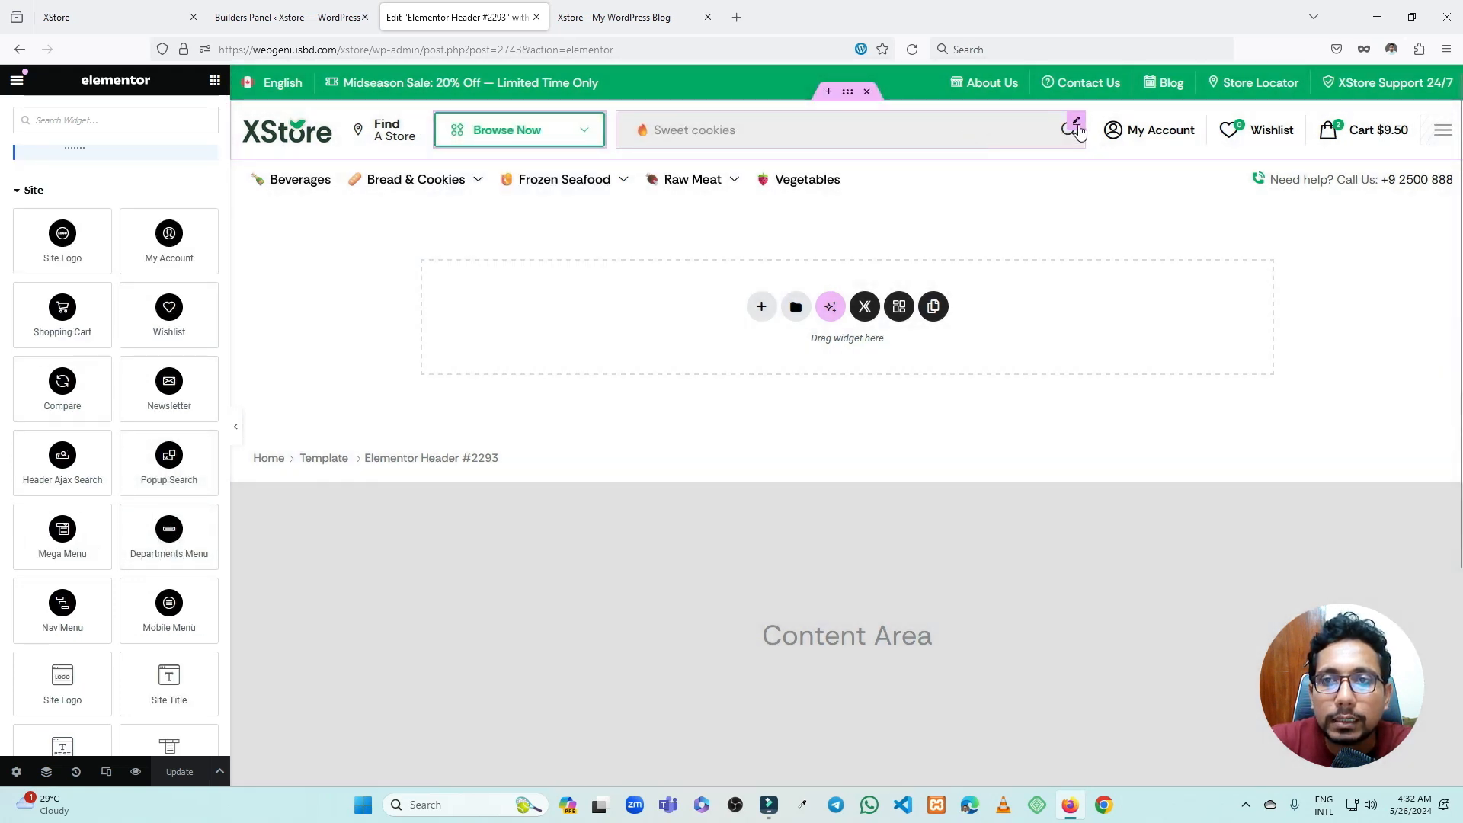
# - Inspect the general settings of the header's product search bar and My Account element, returning to the widget library after each
pyautogui.click(1077, 125)
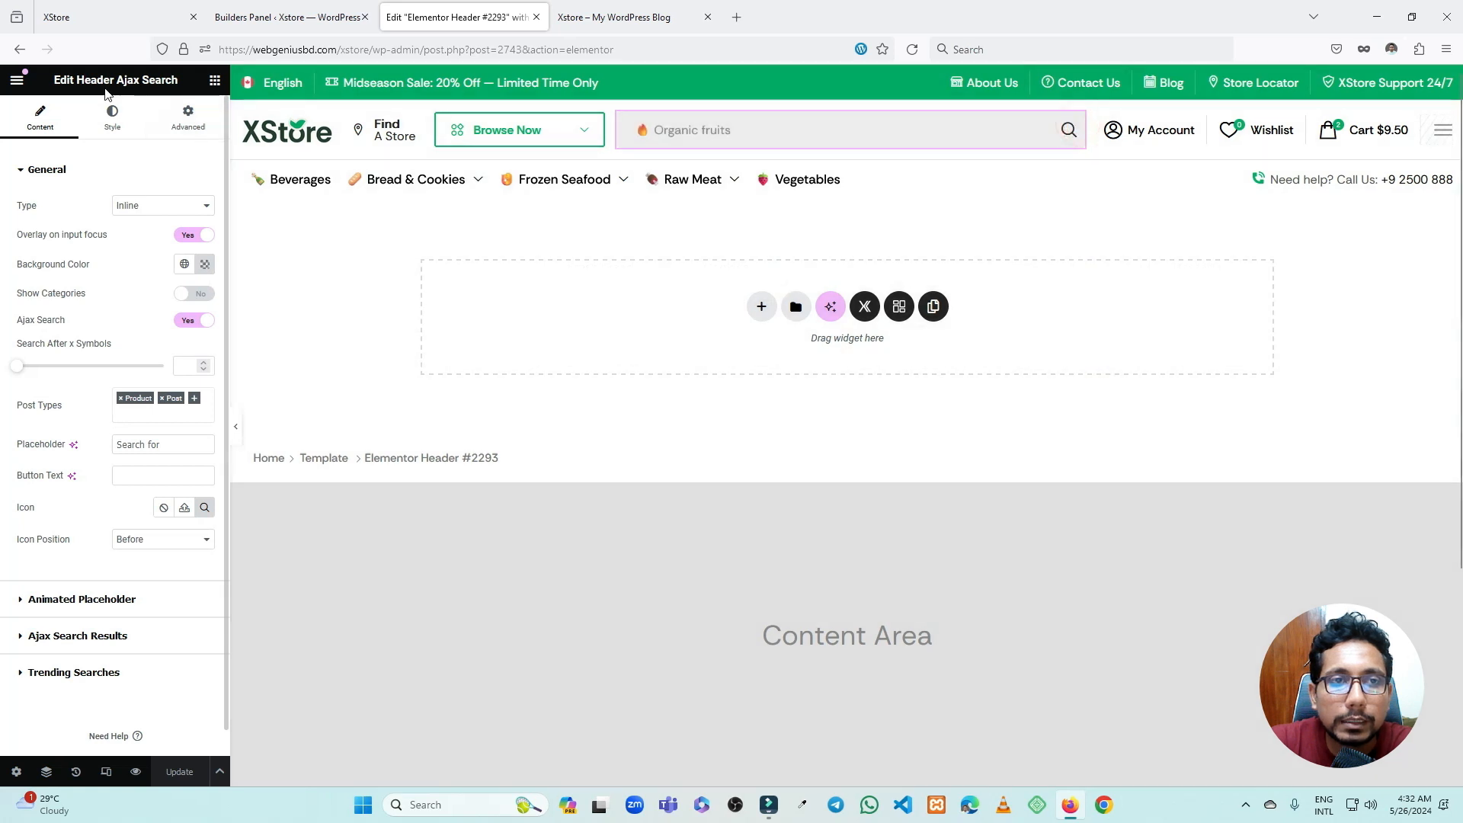
pyautogui.click(214, 80)
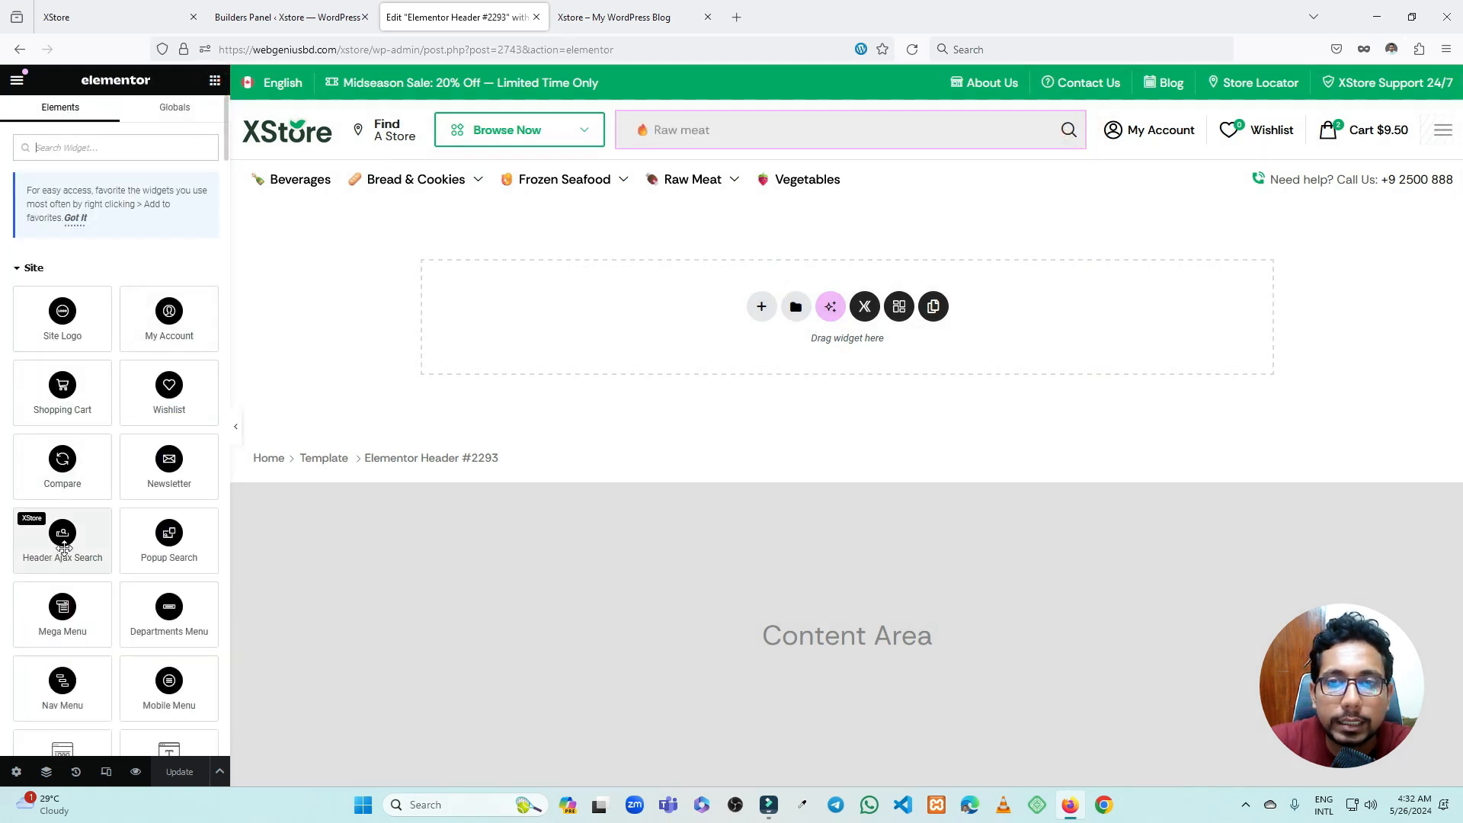
pyautogui.click(1178, 134)
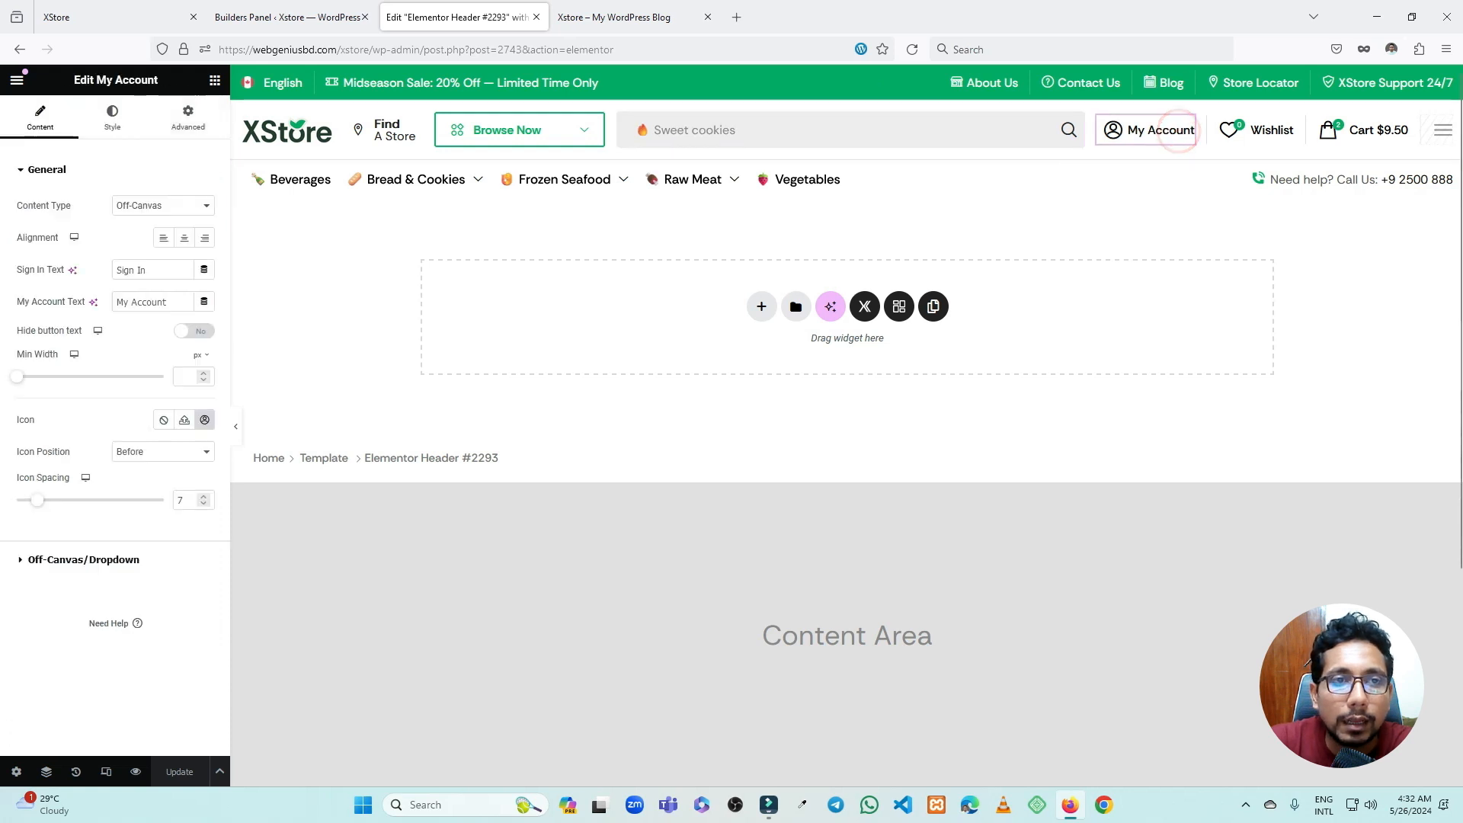
pyautogui.click(214, 81)
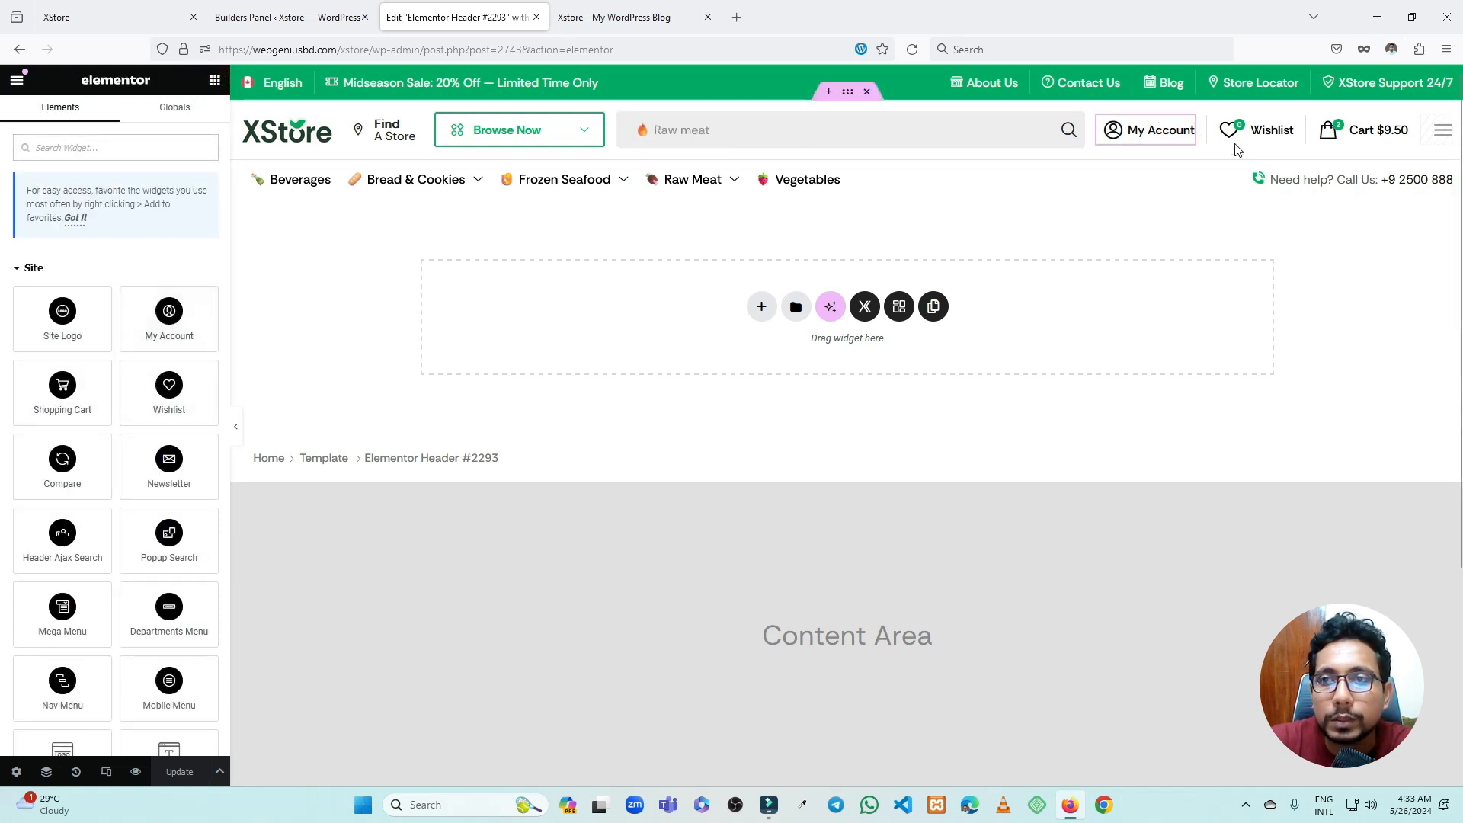
# - Inspect the general settings of the header's Wishlist, Cart and hamburger menu elements, and return to the widget library
pyautogui.click(1272, 131)
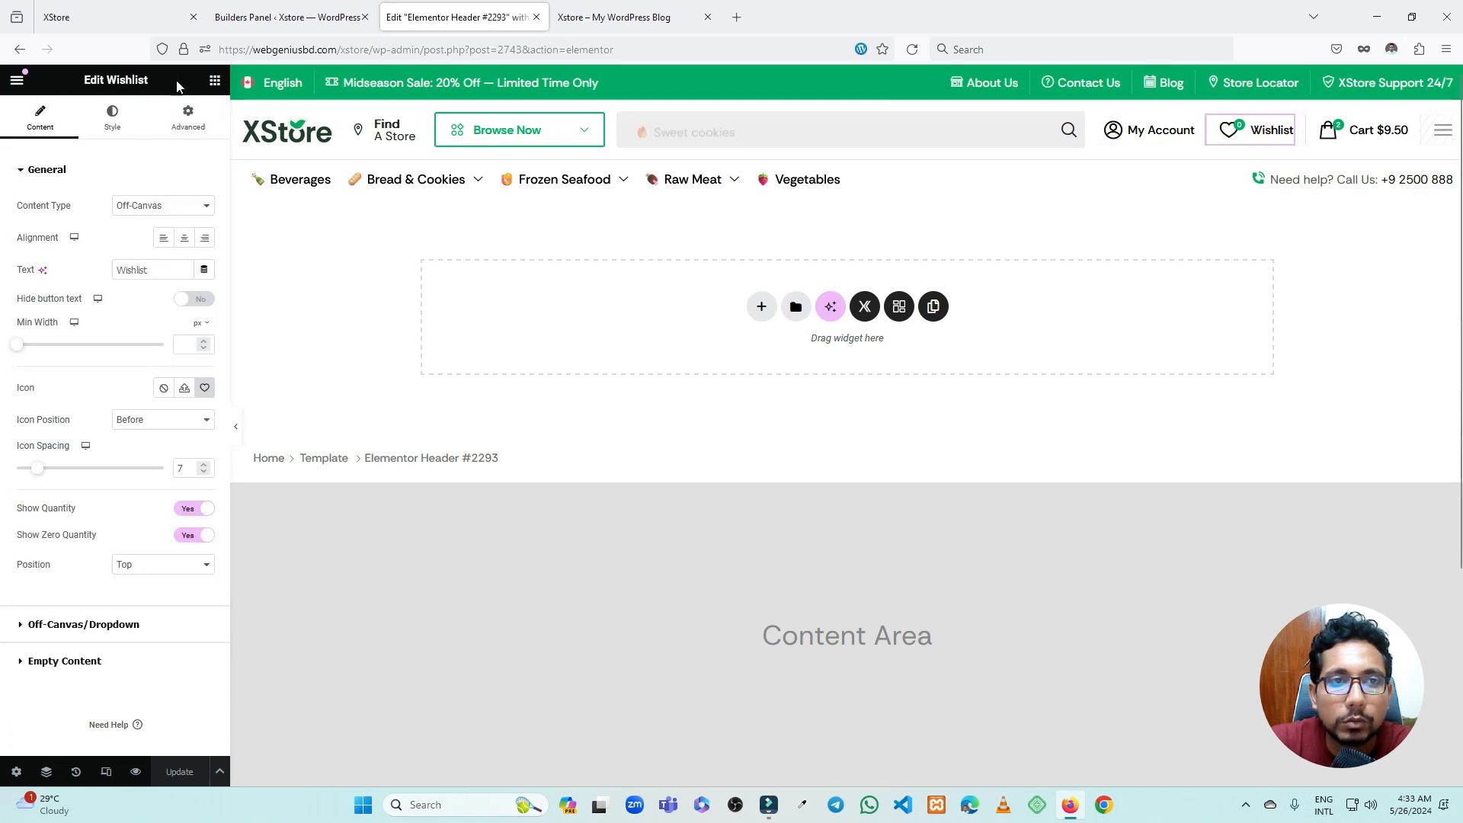
pyautogui.click(214, 81)
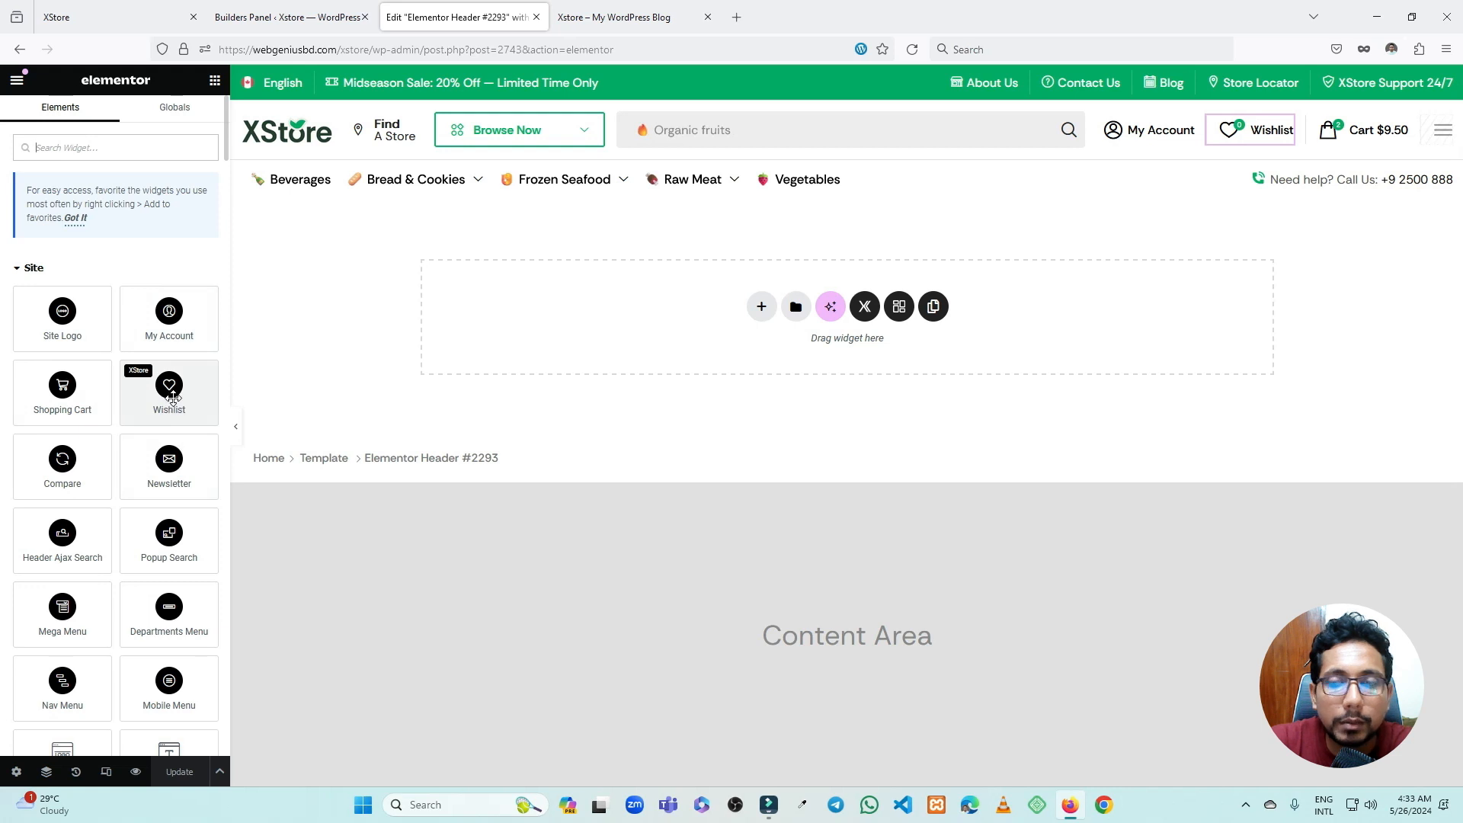
pyautogui.click(1392, 131)
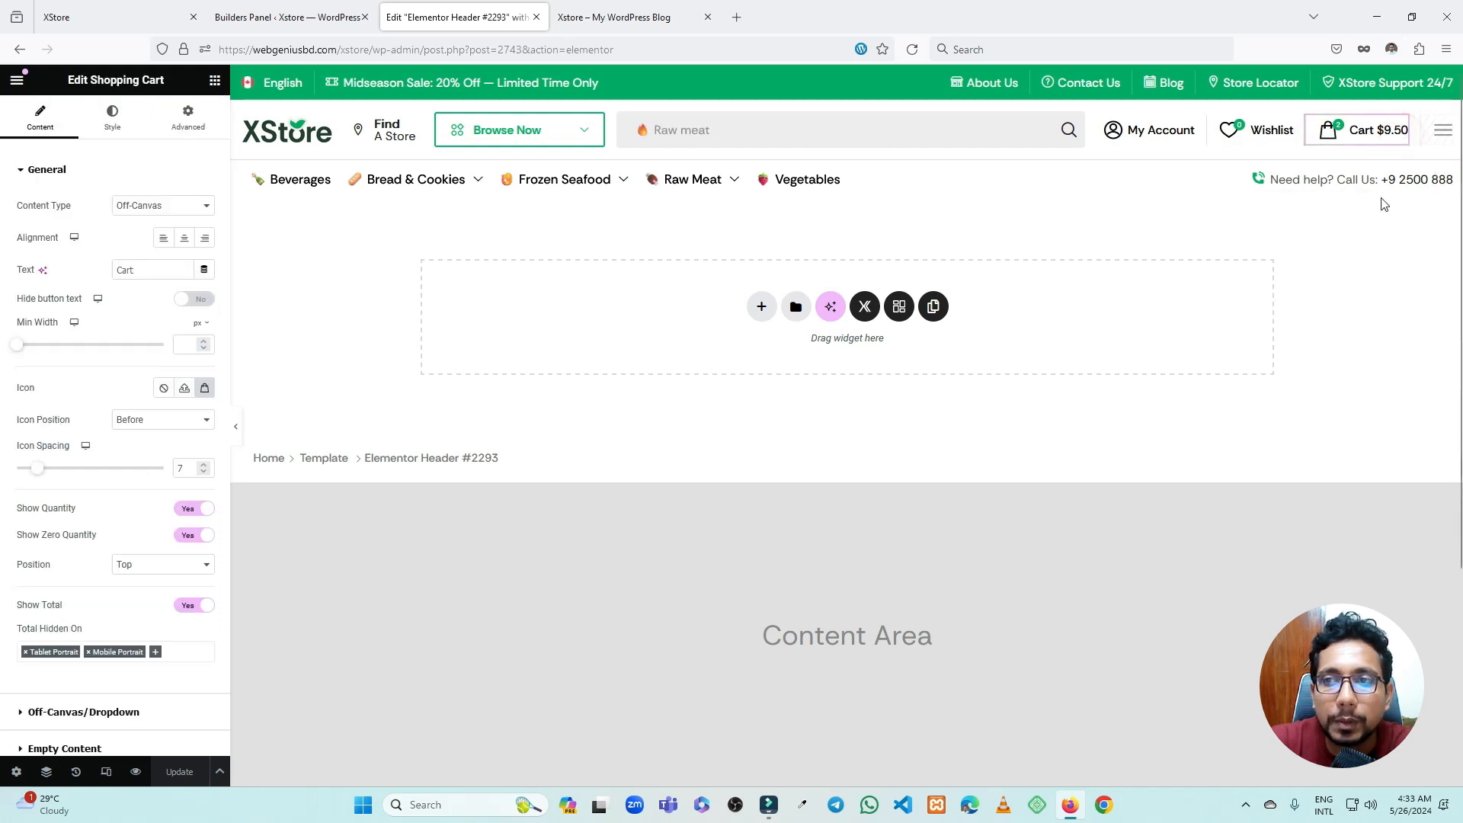
pyautogui.click(1442, 130)
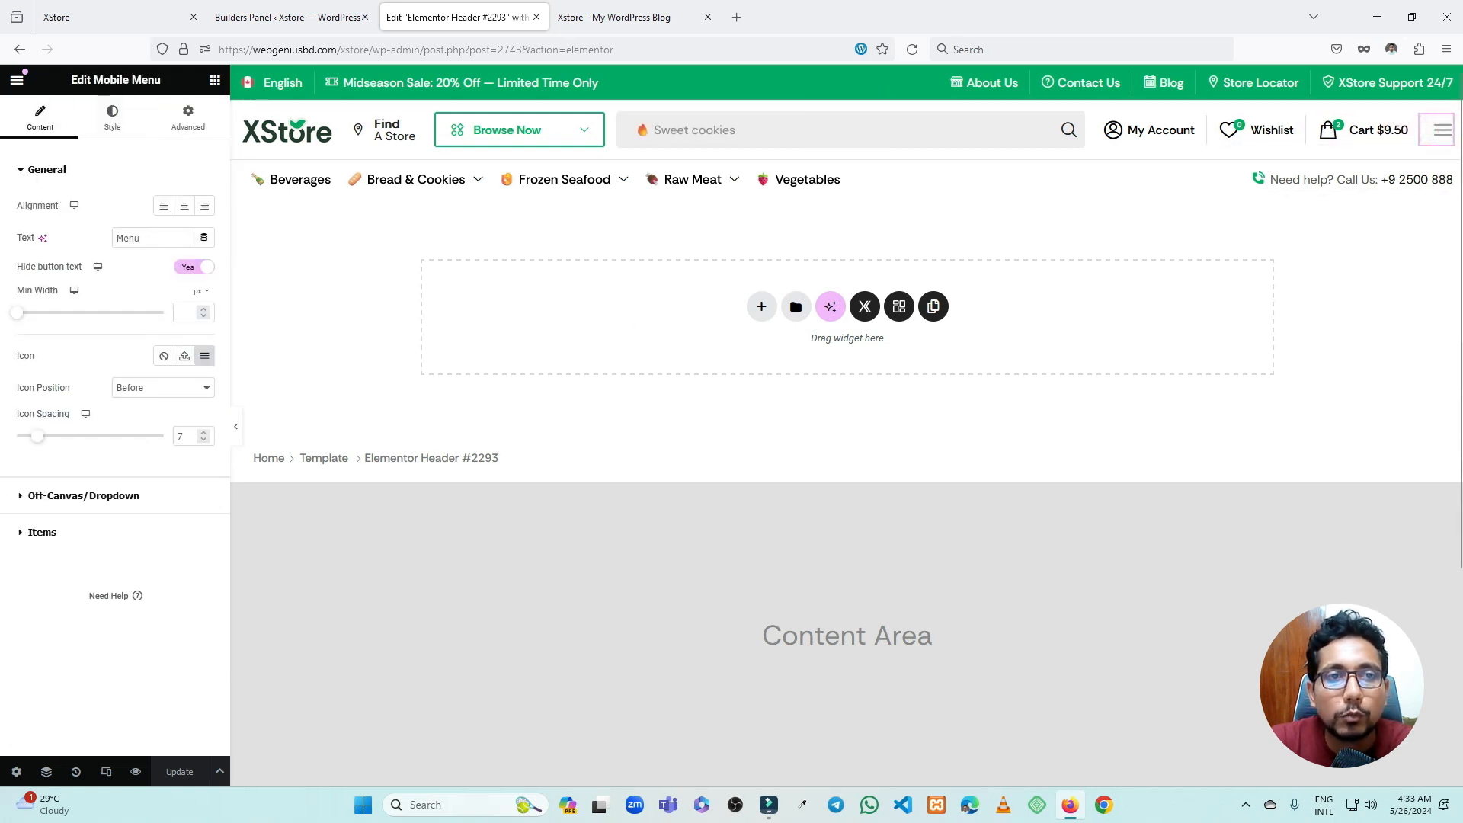
pyautogui.click(214, 80)
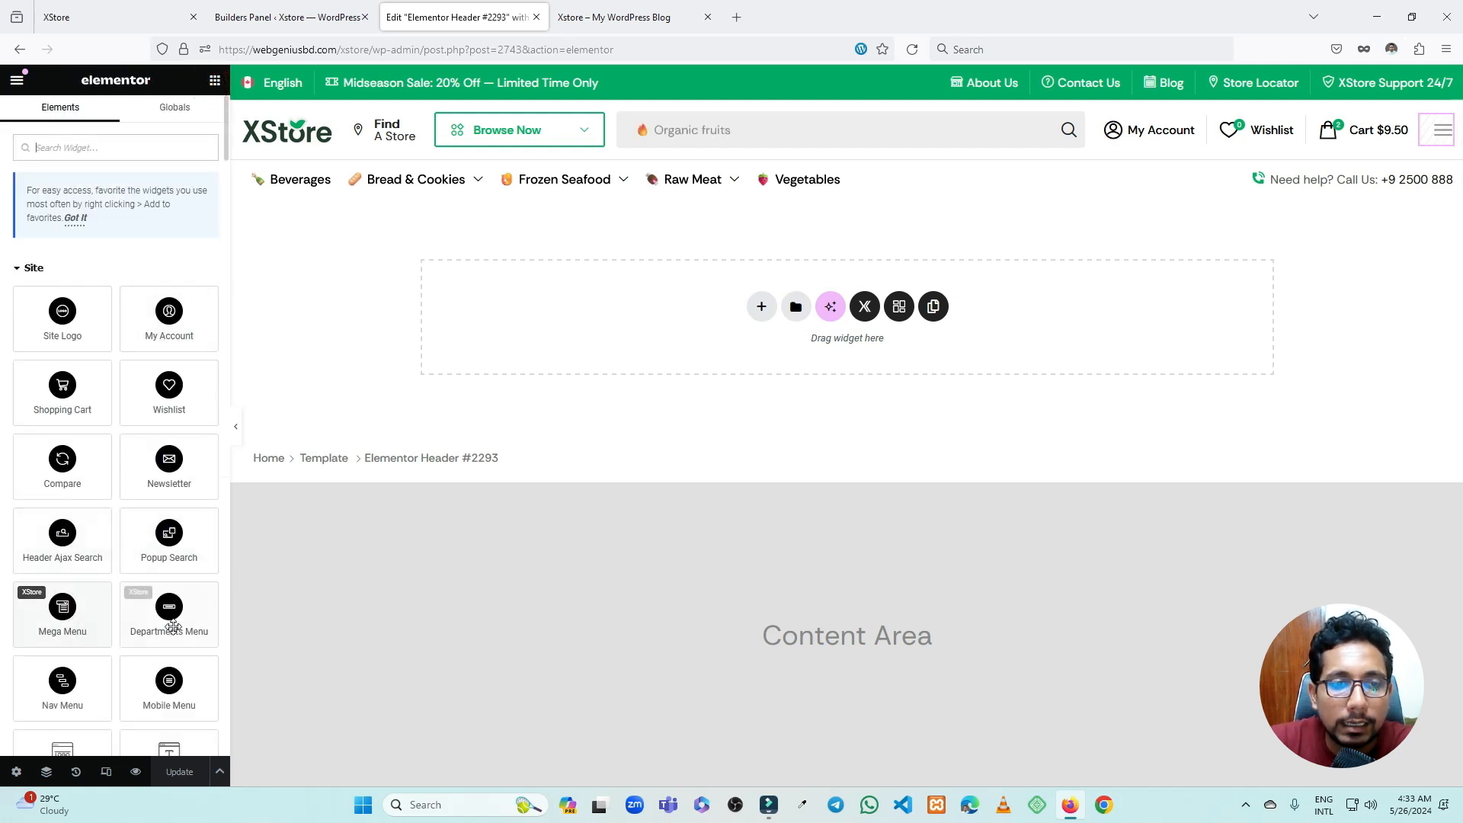
# - Inspect the category menu and help-line widgets in the header's lower row and preview the Bread & Cookies, Frozen Seafood and Raw Meat dropdowns
pyautogui.scroll(-2, 183, 610)
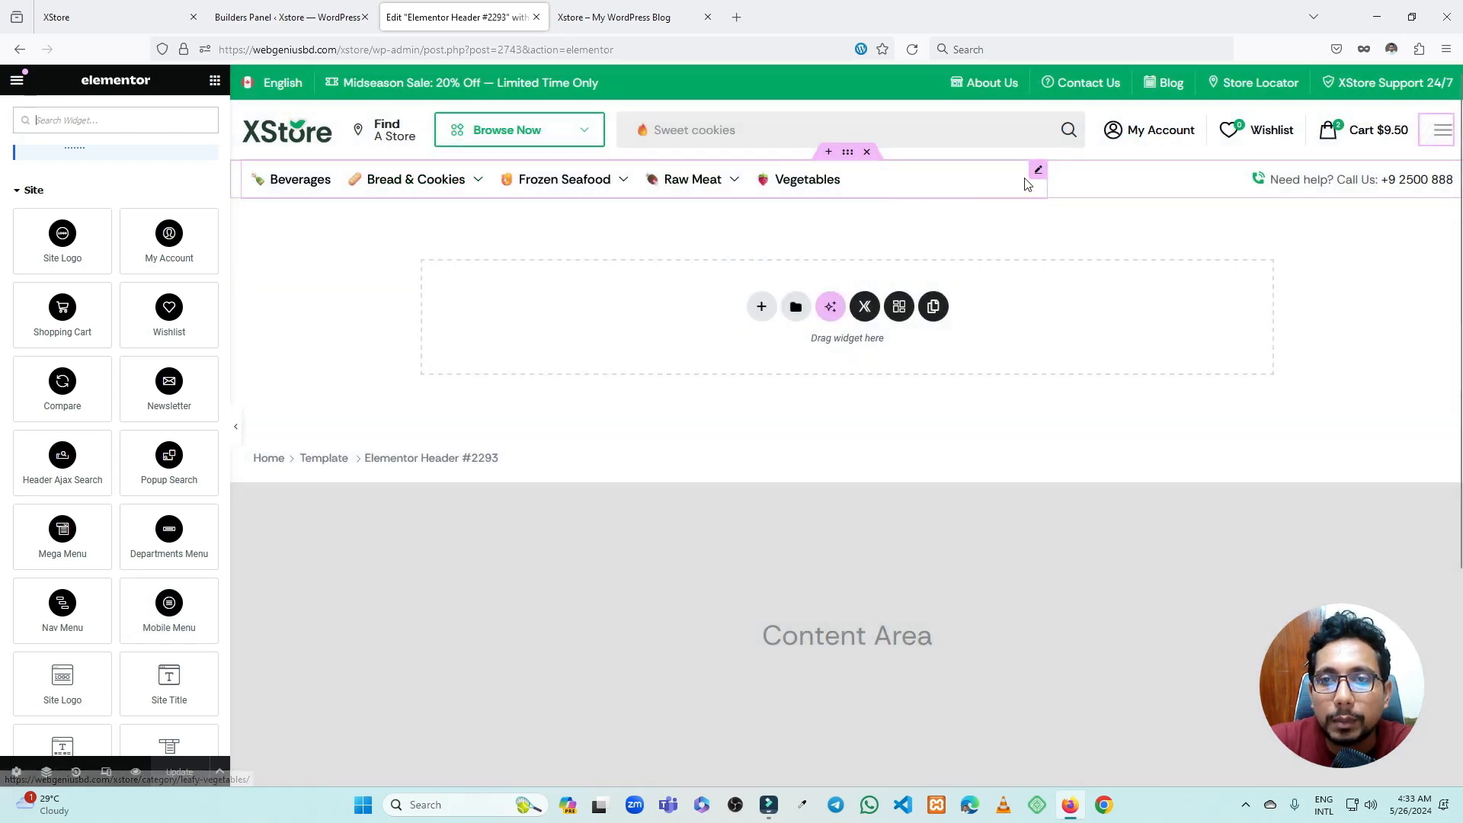
pyautogui.click(1037, 169)
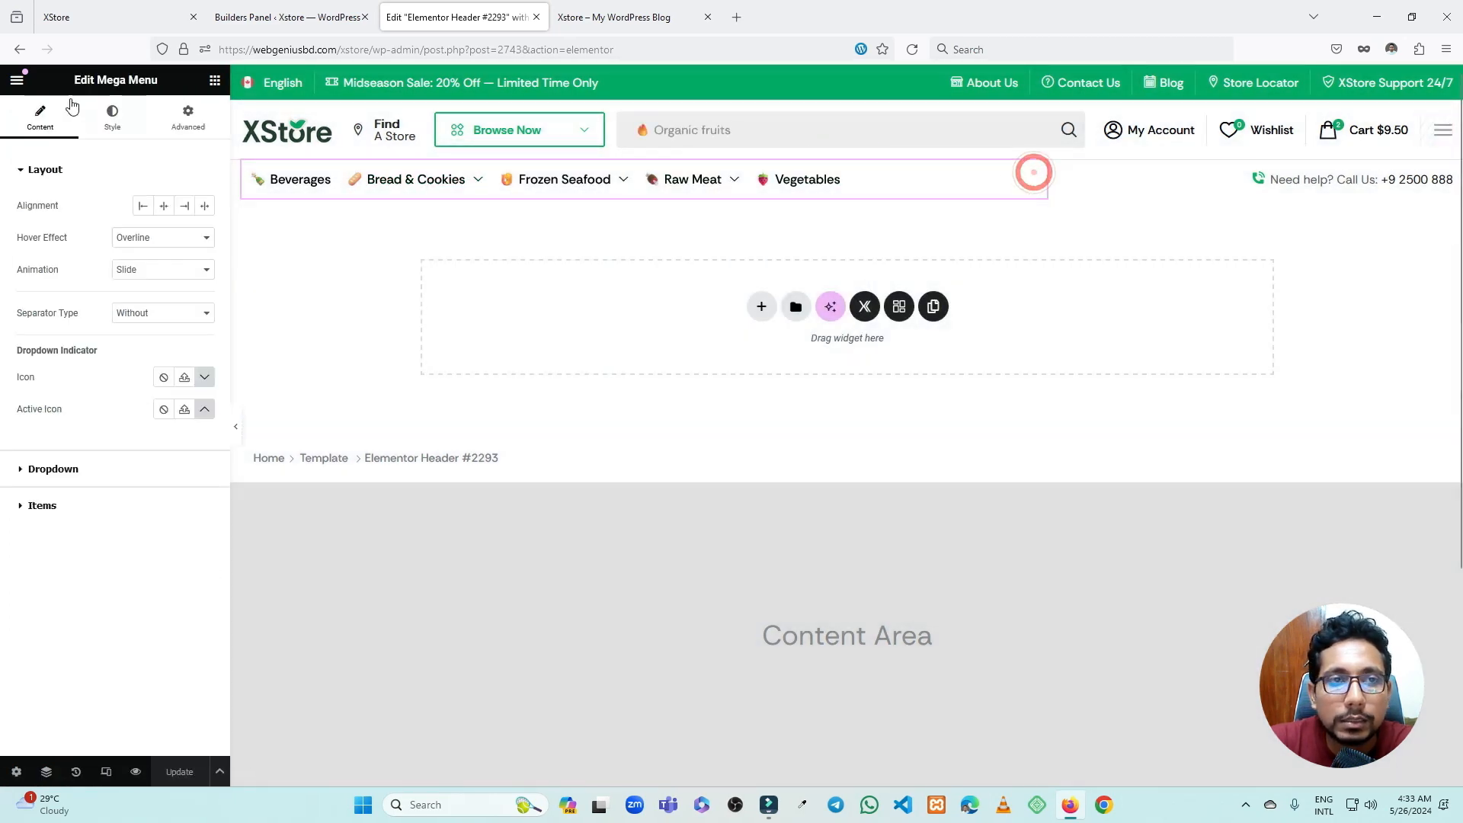
pyautogui.moveTo(75, 80); pyautogui.dragTo(180, 75)
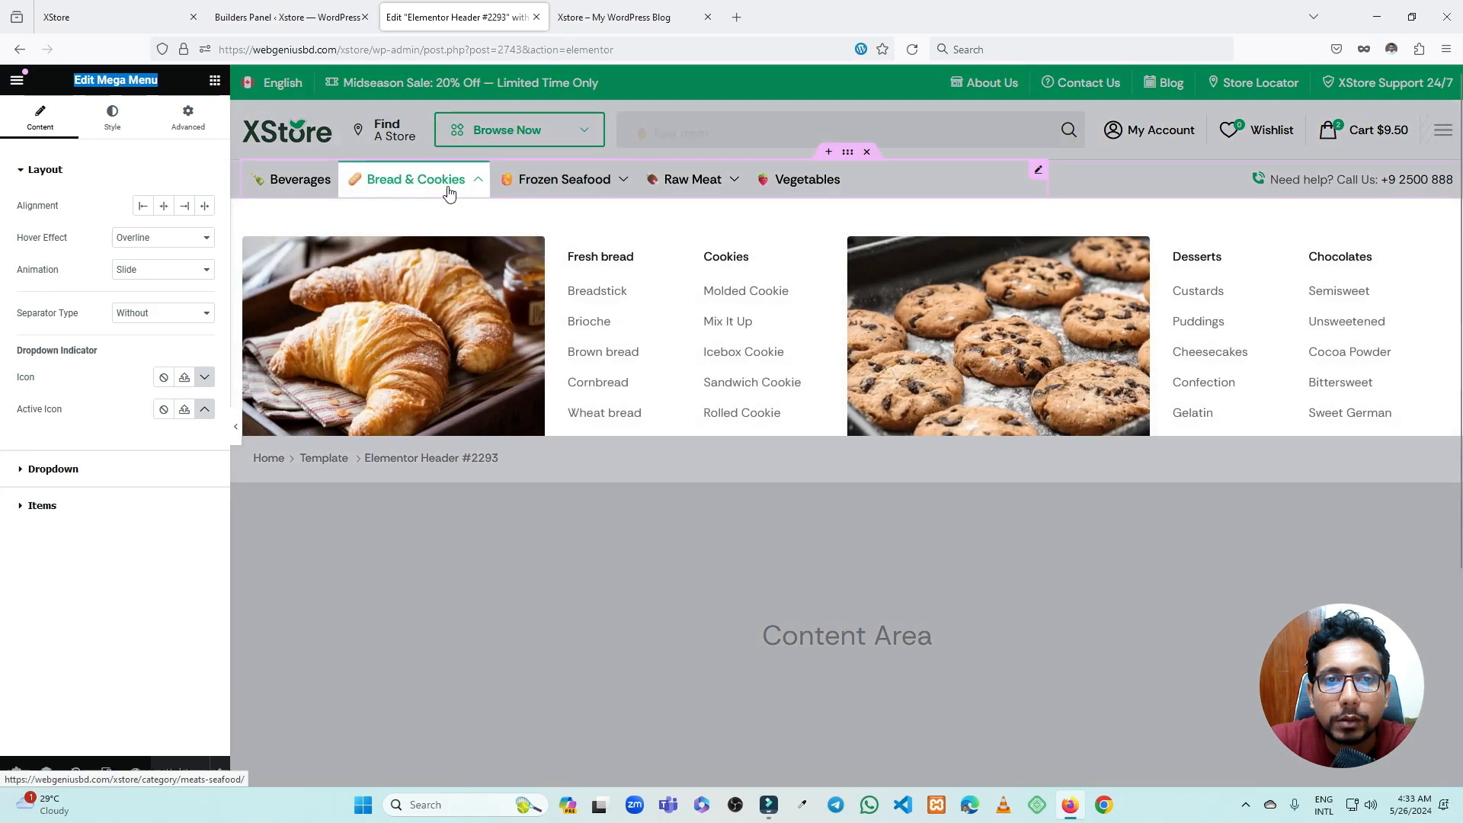
pyautogui.moveTo(557, 188)
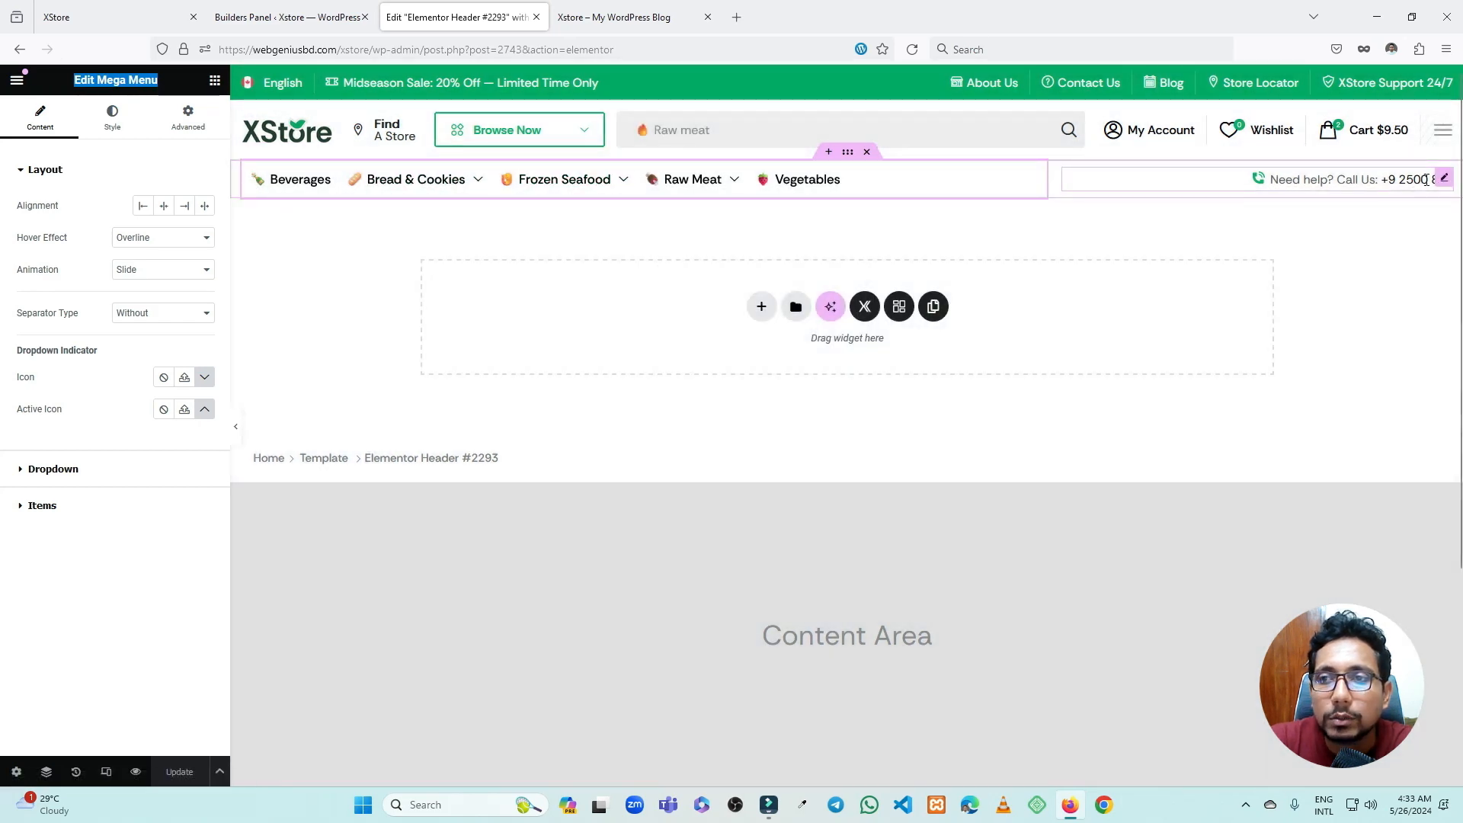
pyautogui.click(1443, 180)
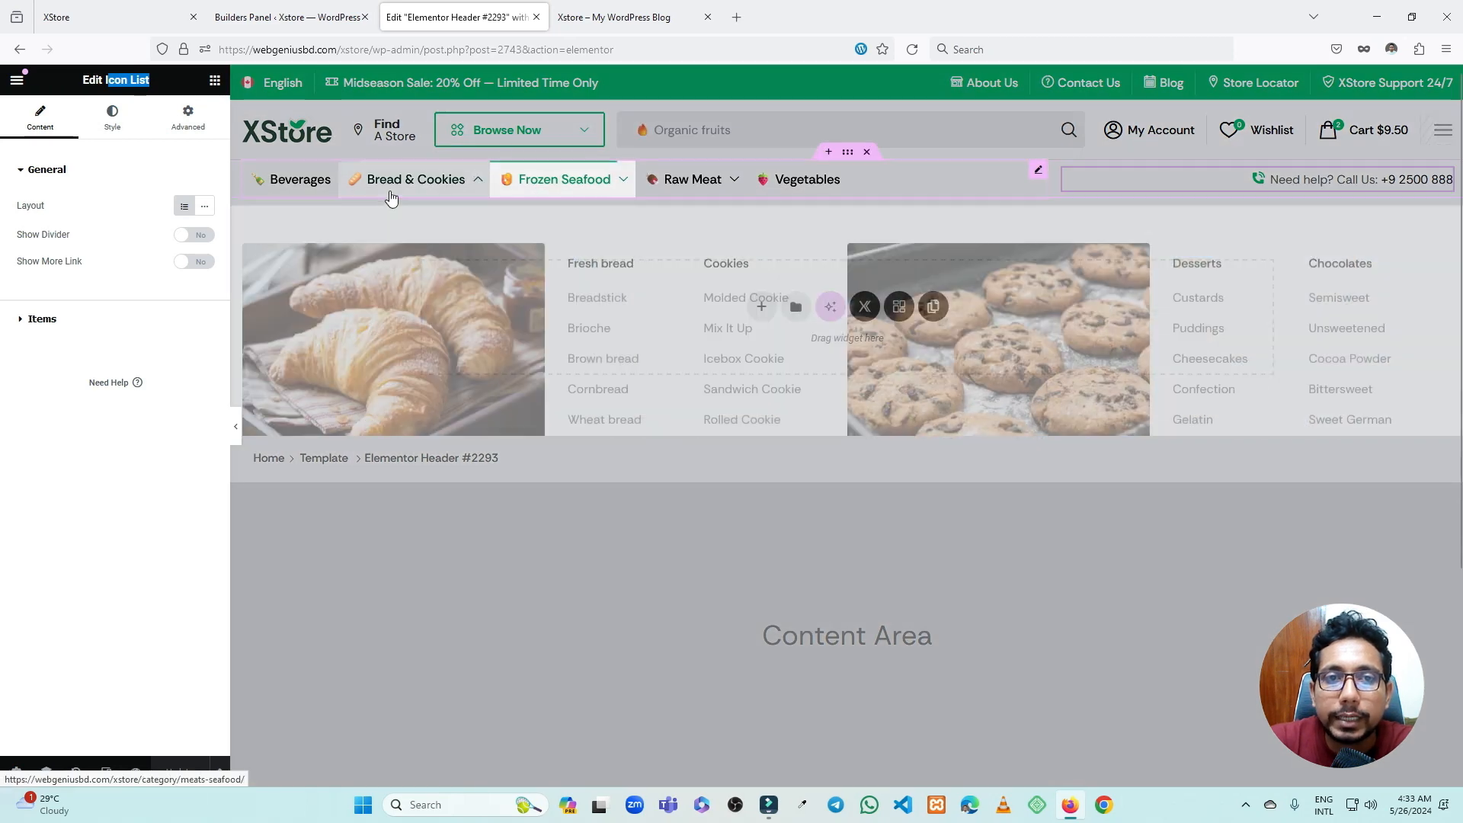
pyautogui.moveTo(389, 131)
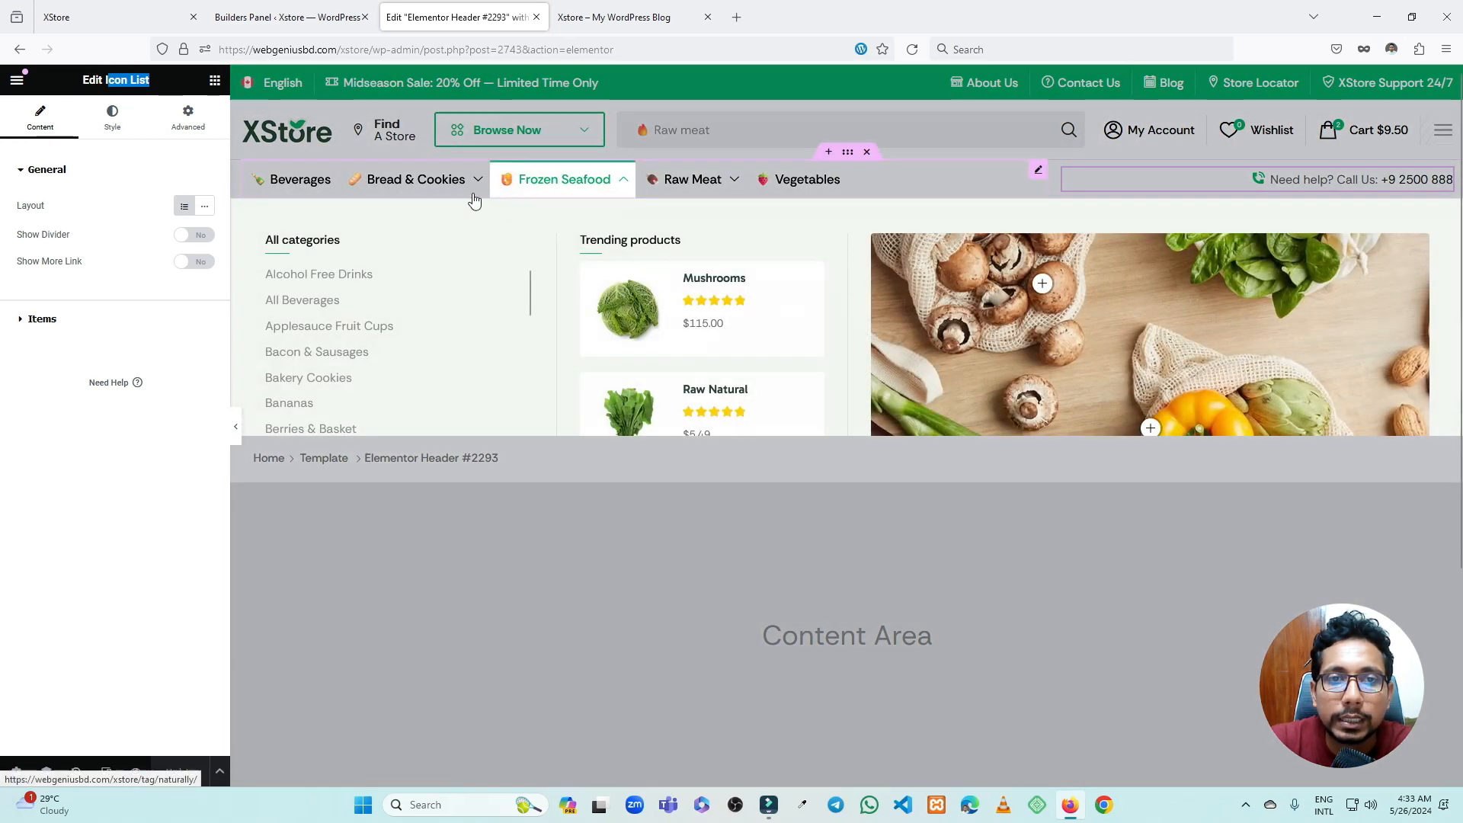
pyautogui.moveTo(427, 201)
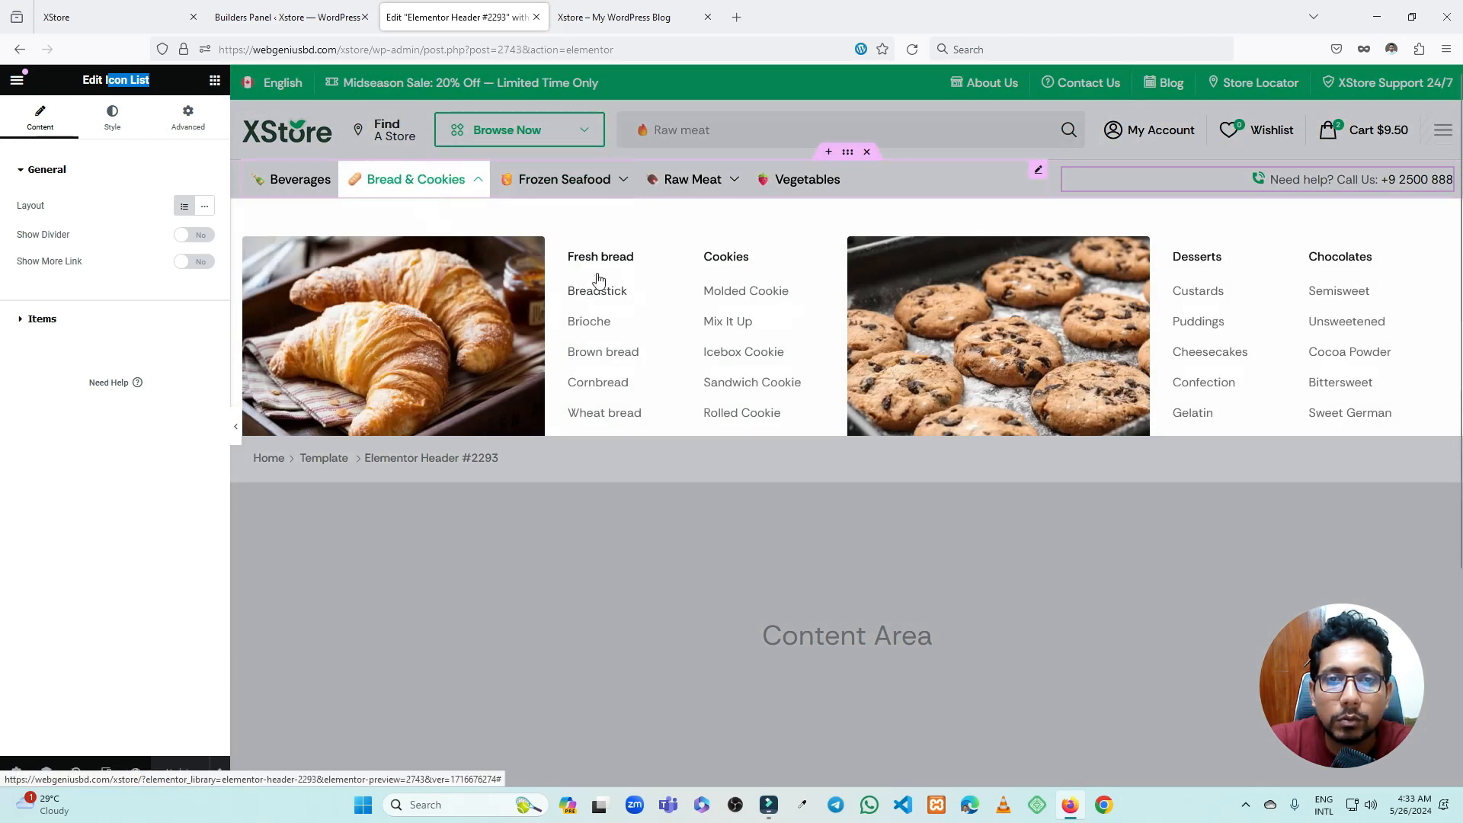
pyautogui.moveTo(676, 185)
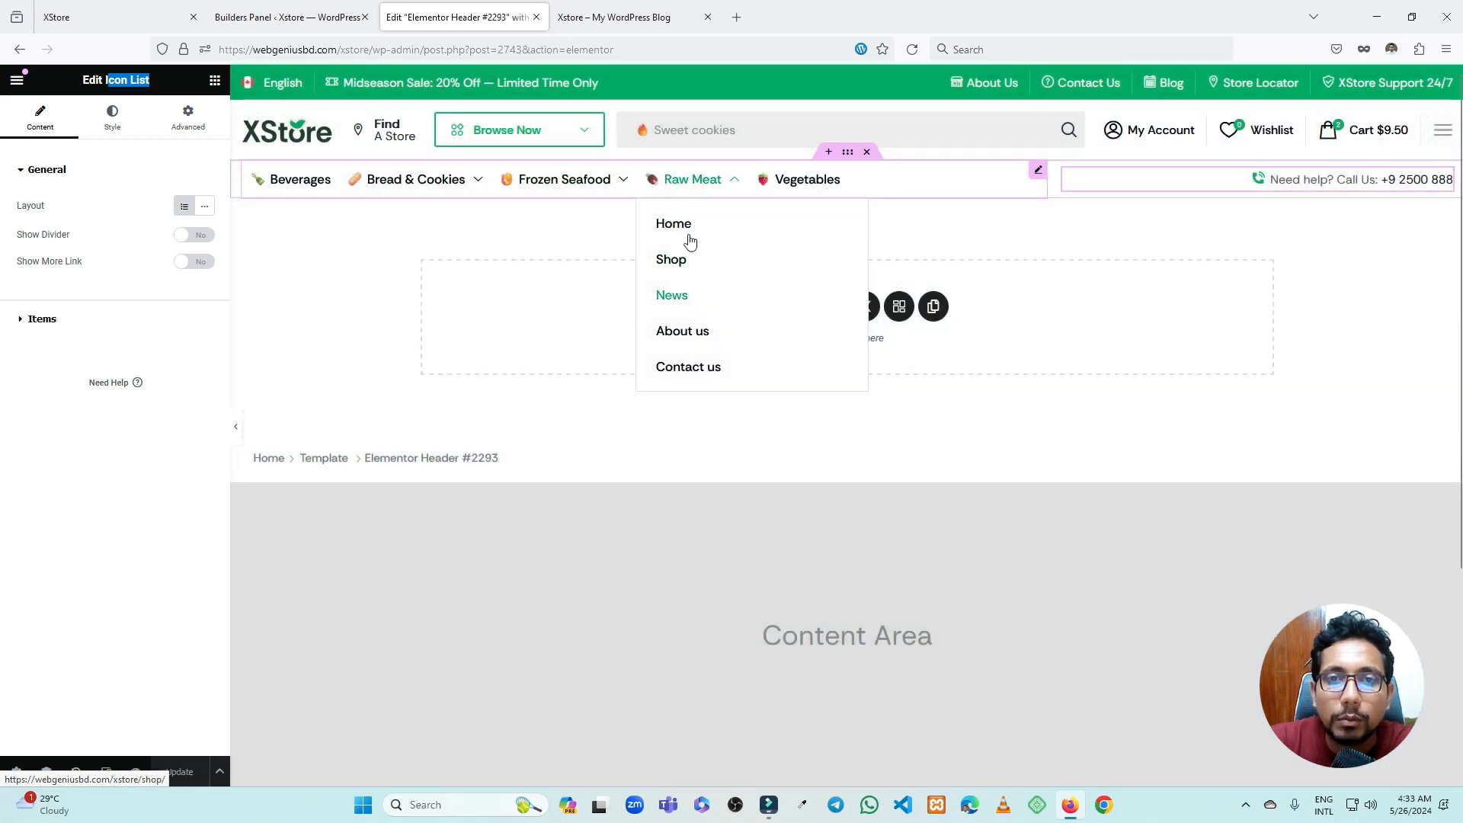
pyautogui.moveTo(563, 181)
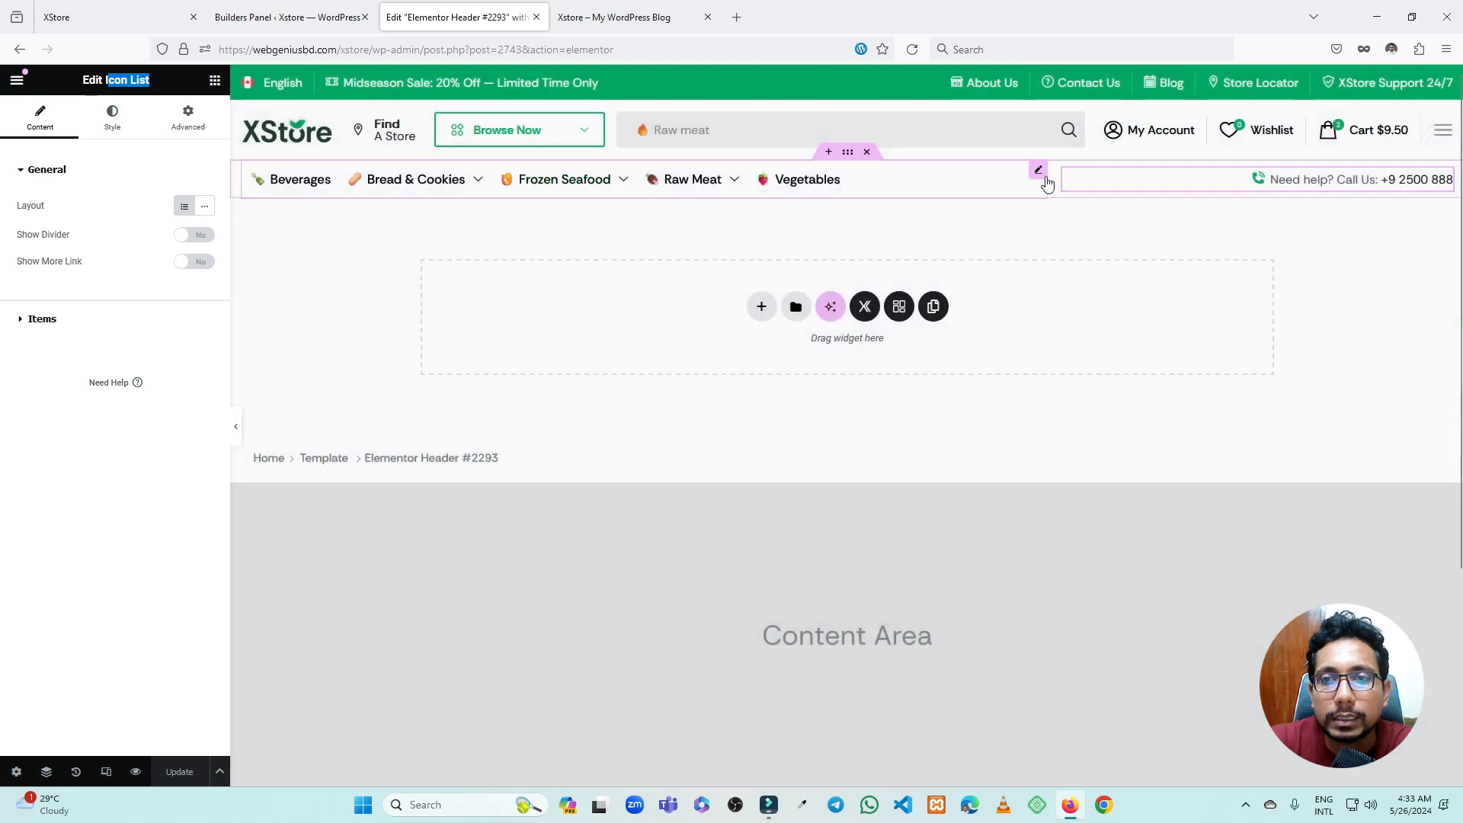
# - Open the header's Mega Menu widget for editing and expand the settings of its Bread & Cookies item
pyautogui.click(1036, 174)
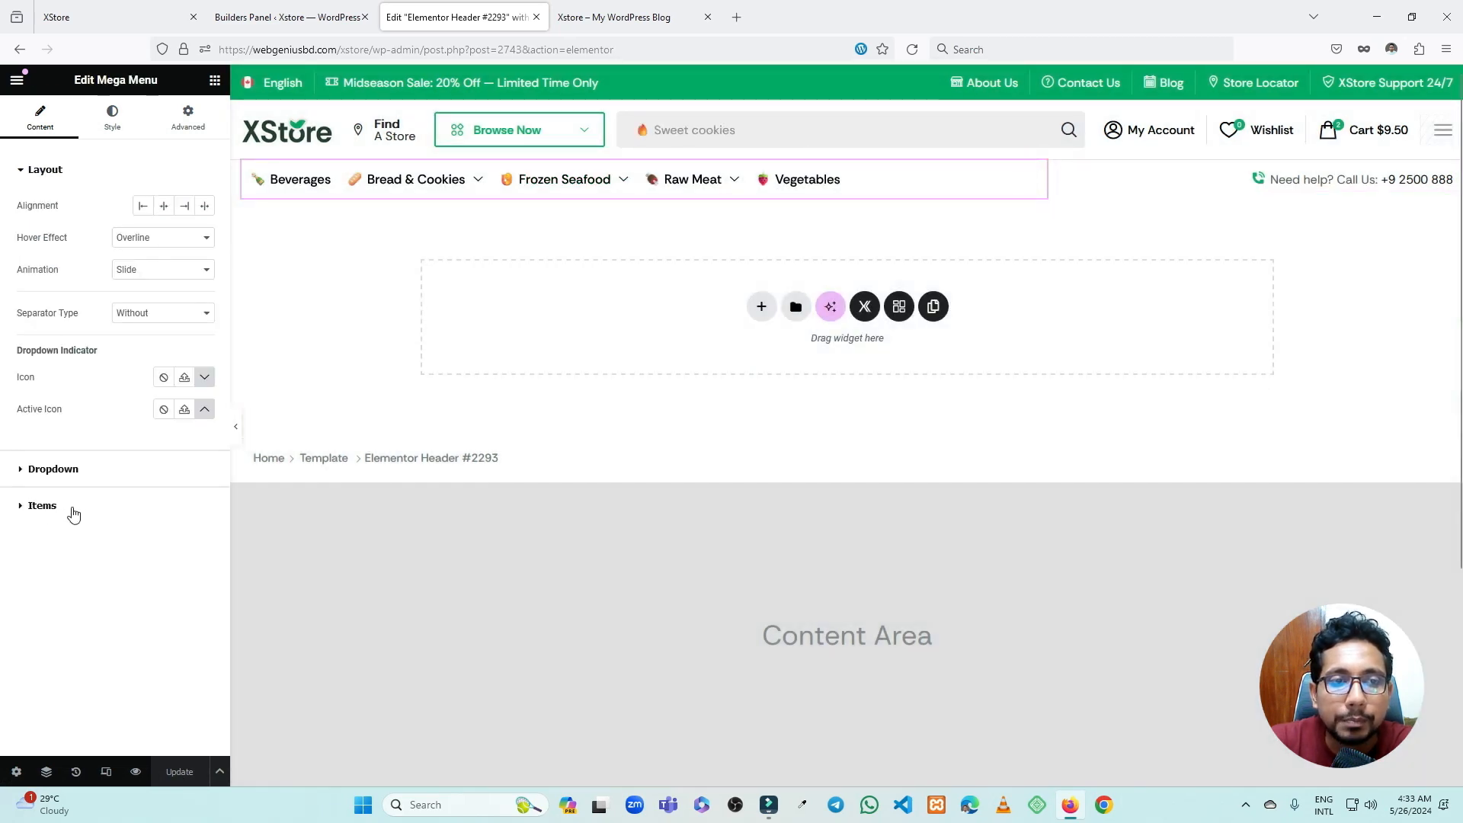
pyautogui.click(74, 170)
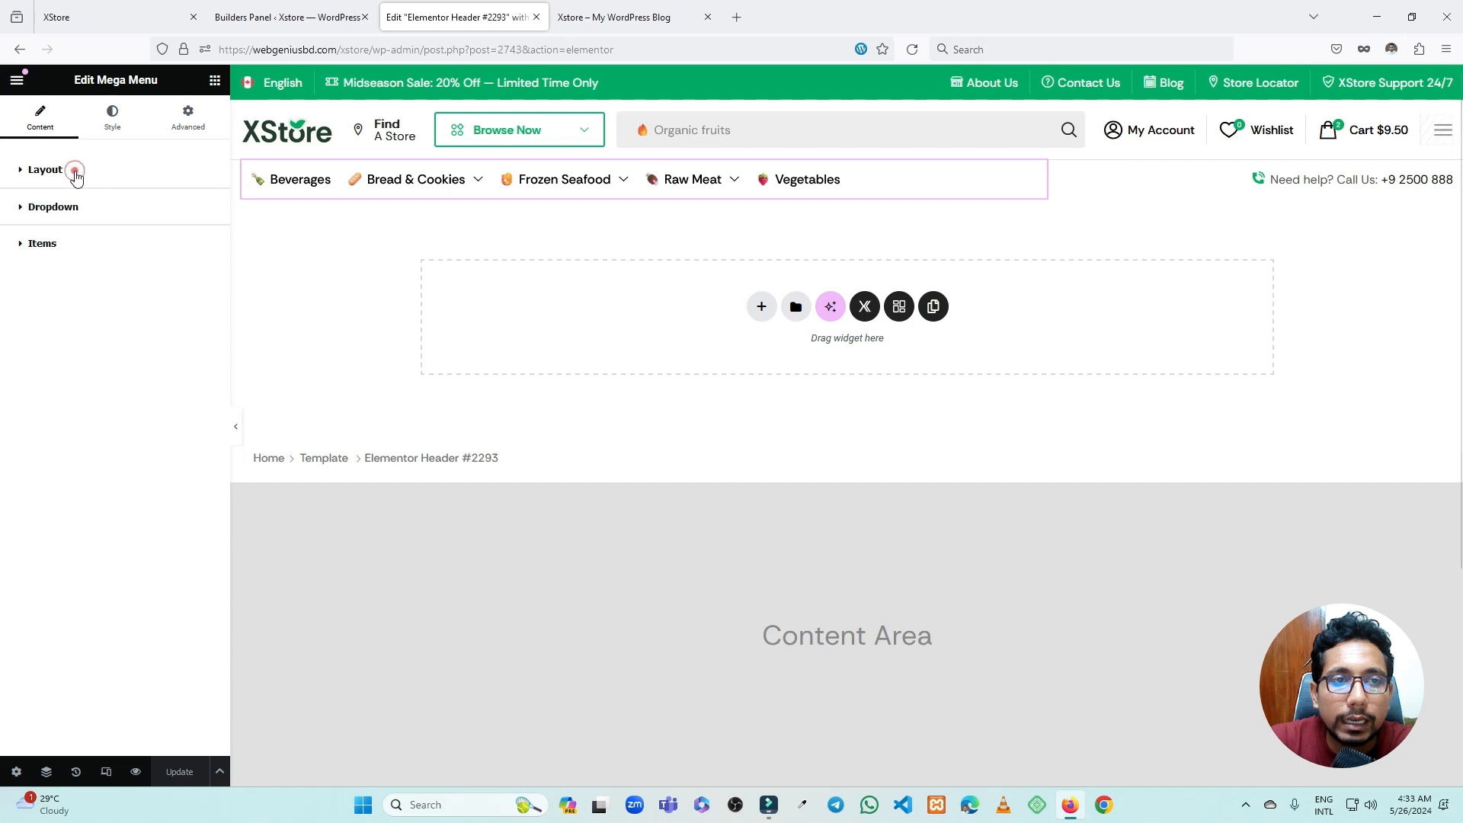
pyautogui.click(67, 252)
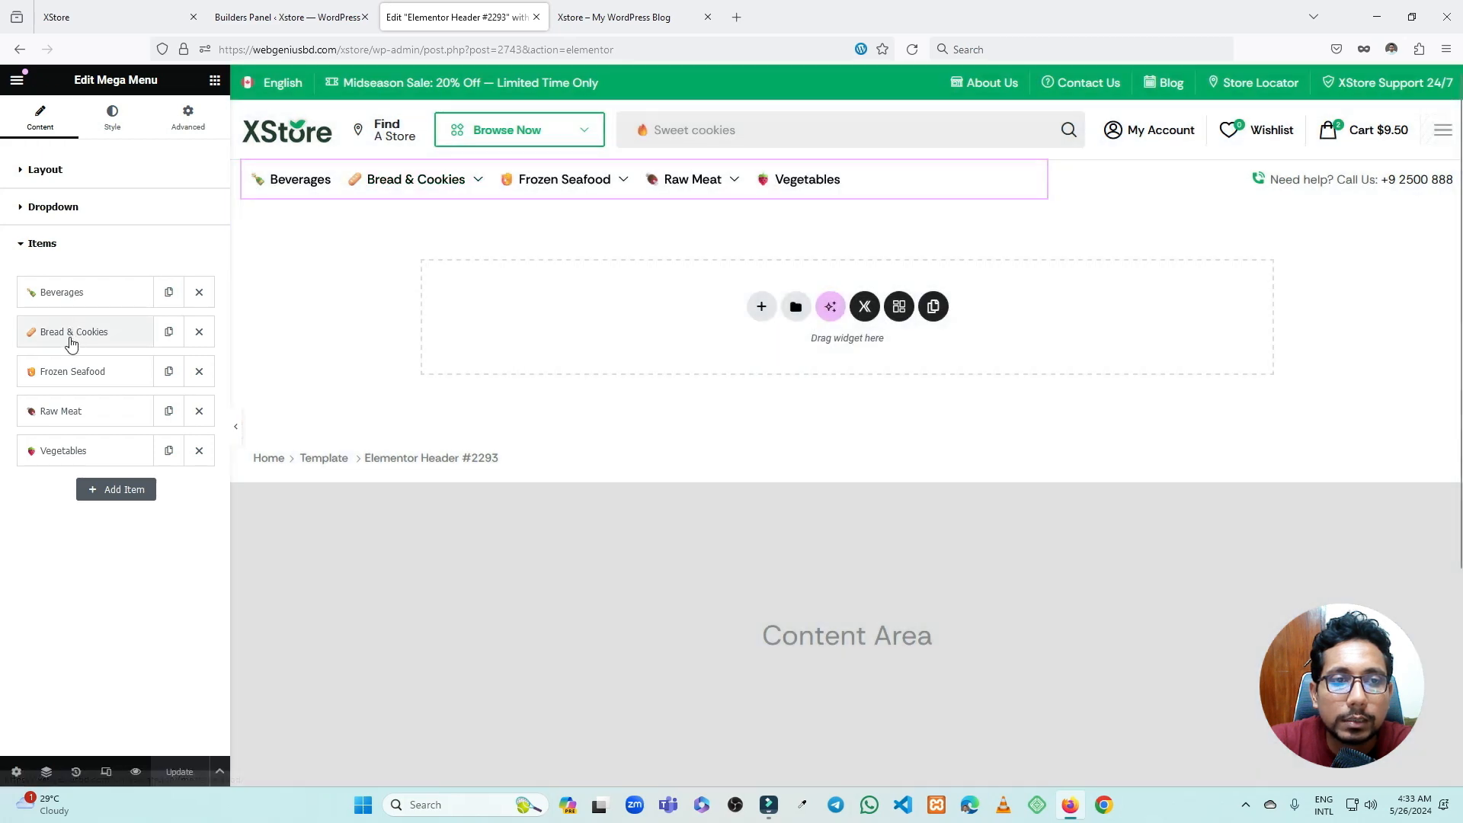
pyautogui.click(71, 339)
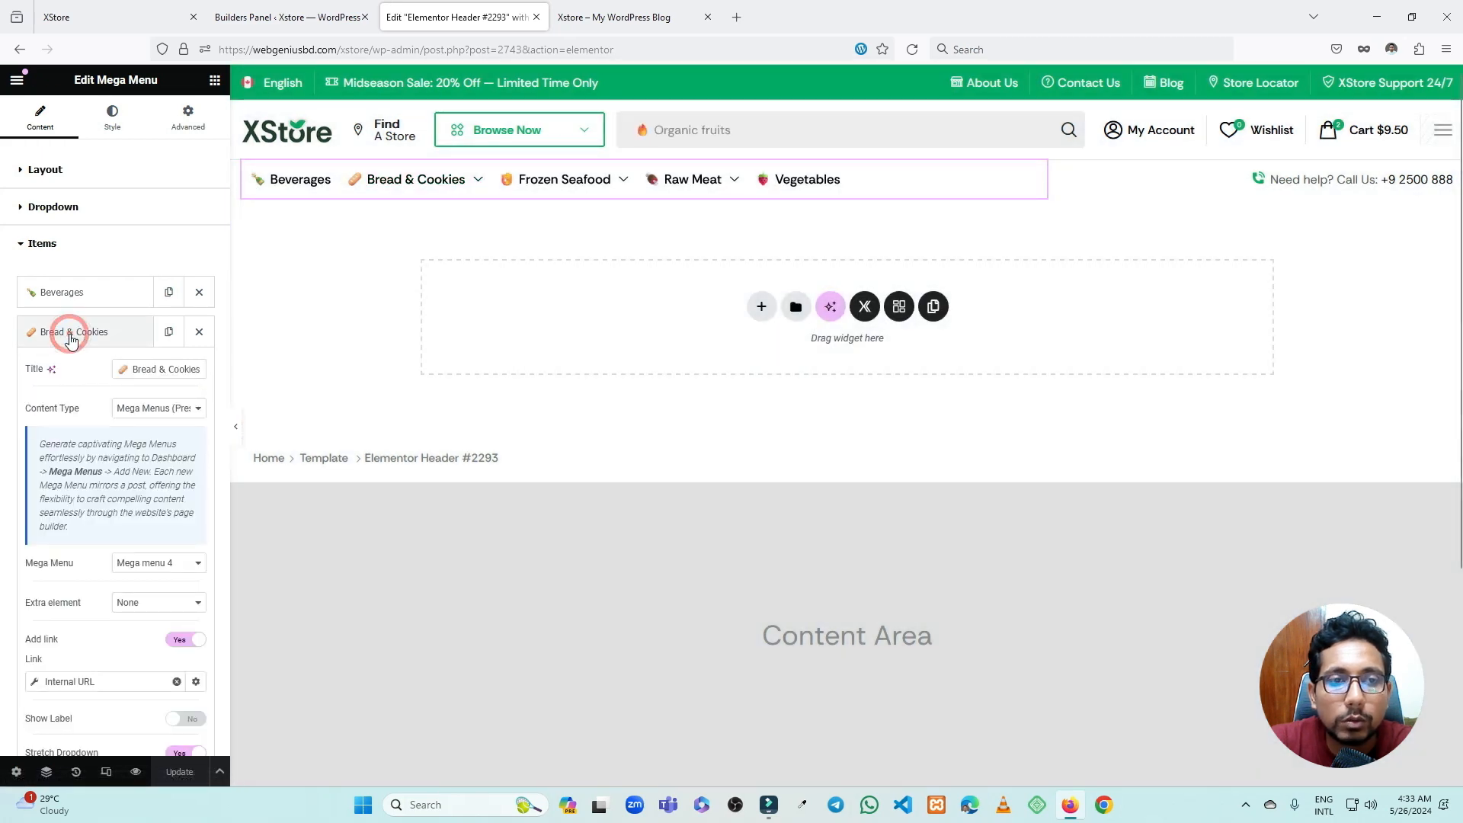
# - Examine the Content Type and Mega Menu choices for Bread & Cookies, keeping Mega Menus (Presets) and Mega menu 4 selected
pyautogui.moveTo(32, 409); pyautogui.dragTo(81, 409)
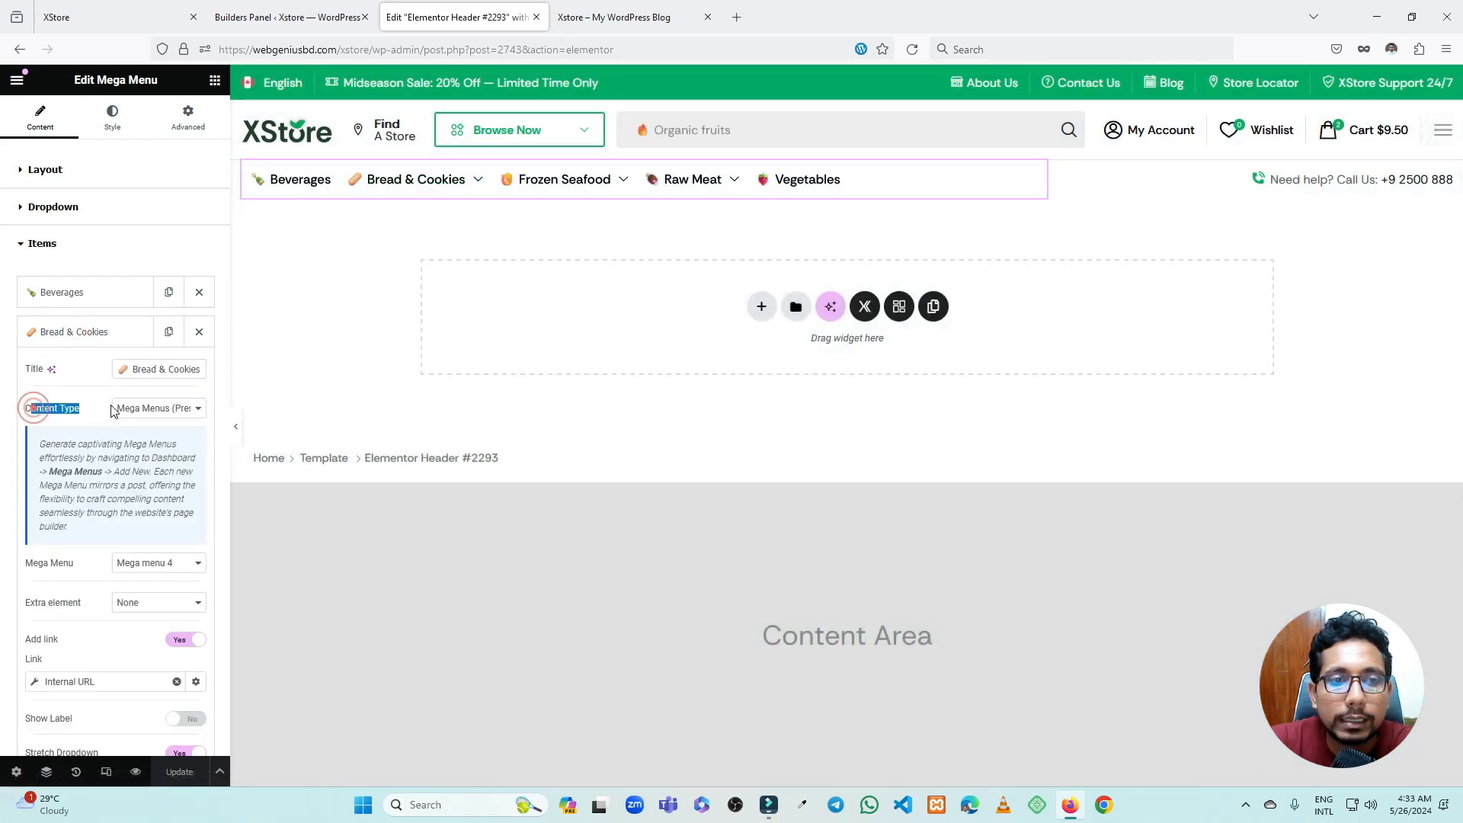
pyautogui.click(141, 407)
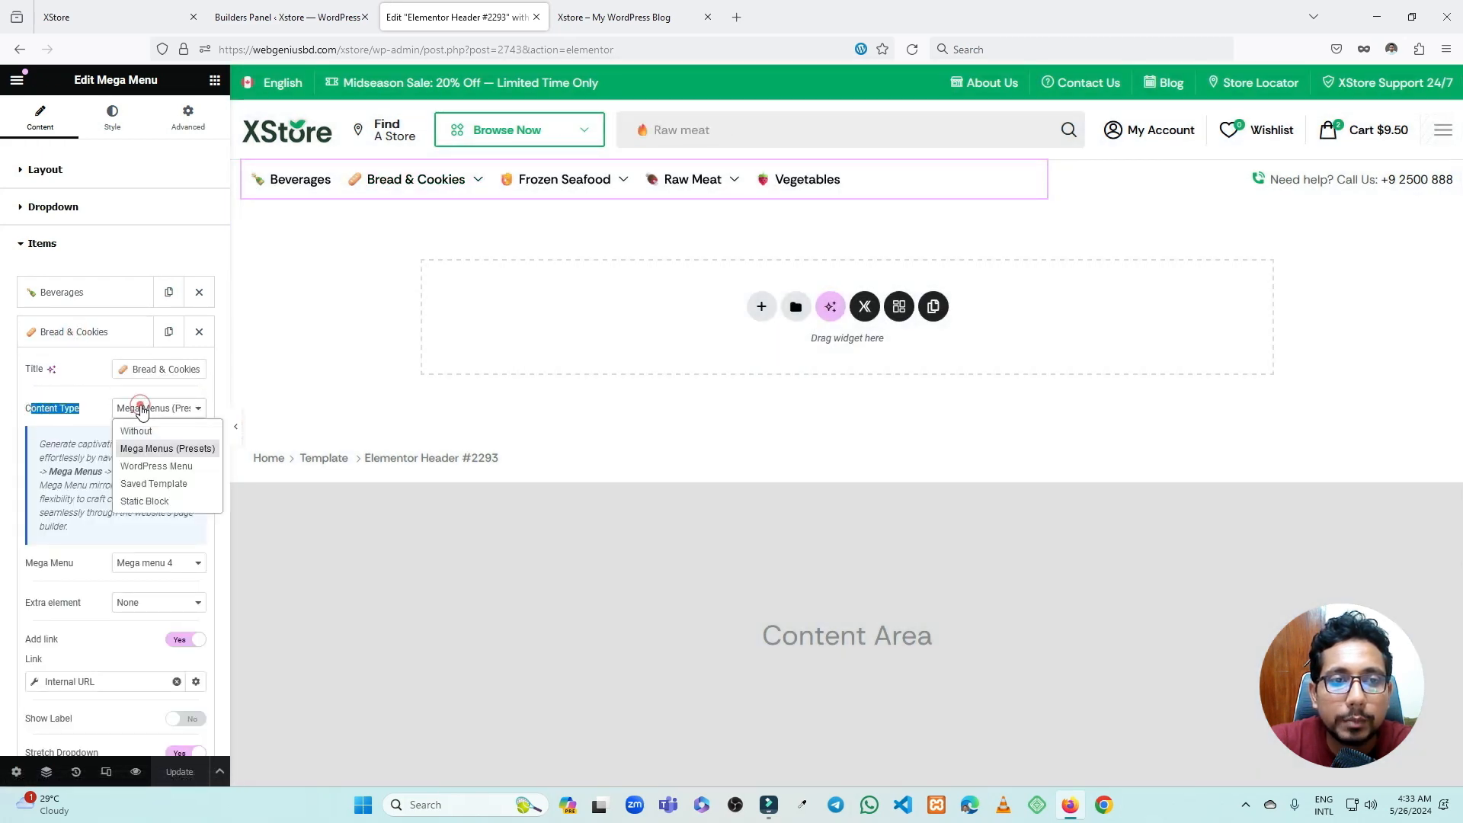
pyautogui.click(171, 450)
pyautogui.click(98, 415)
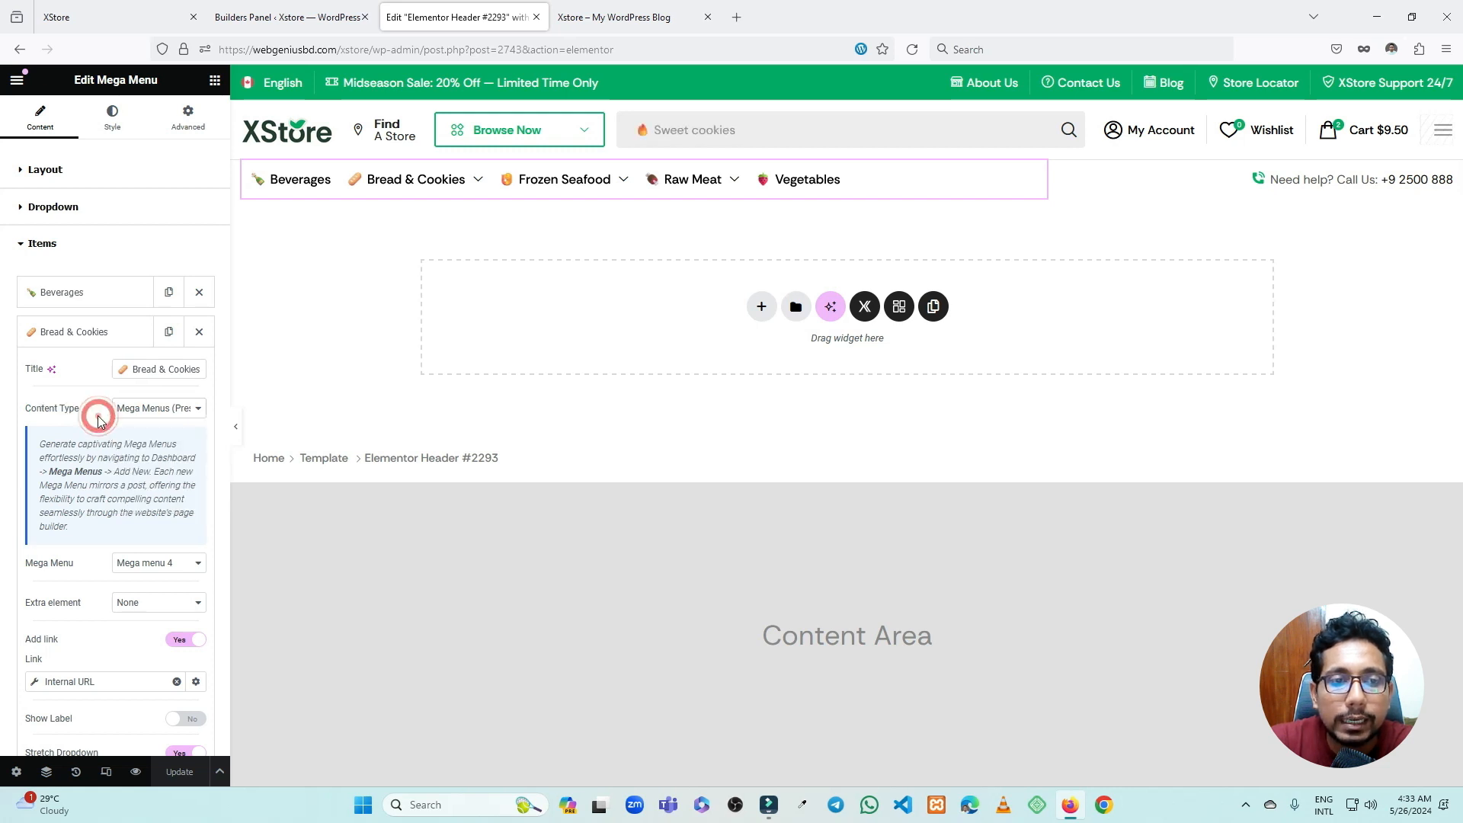
pyautogui.scroll(-2, 118, 485)
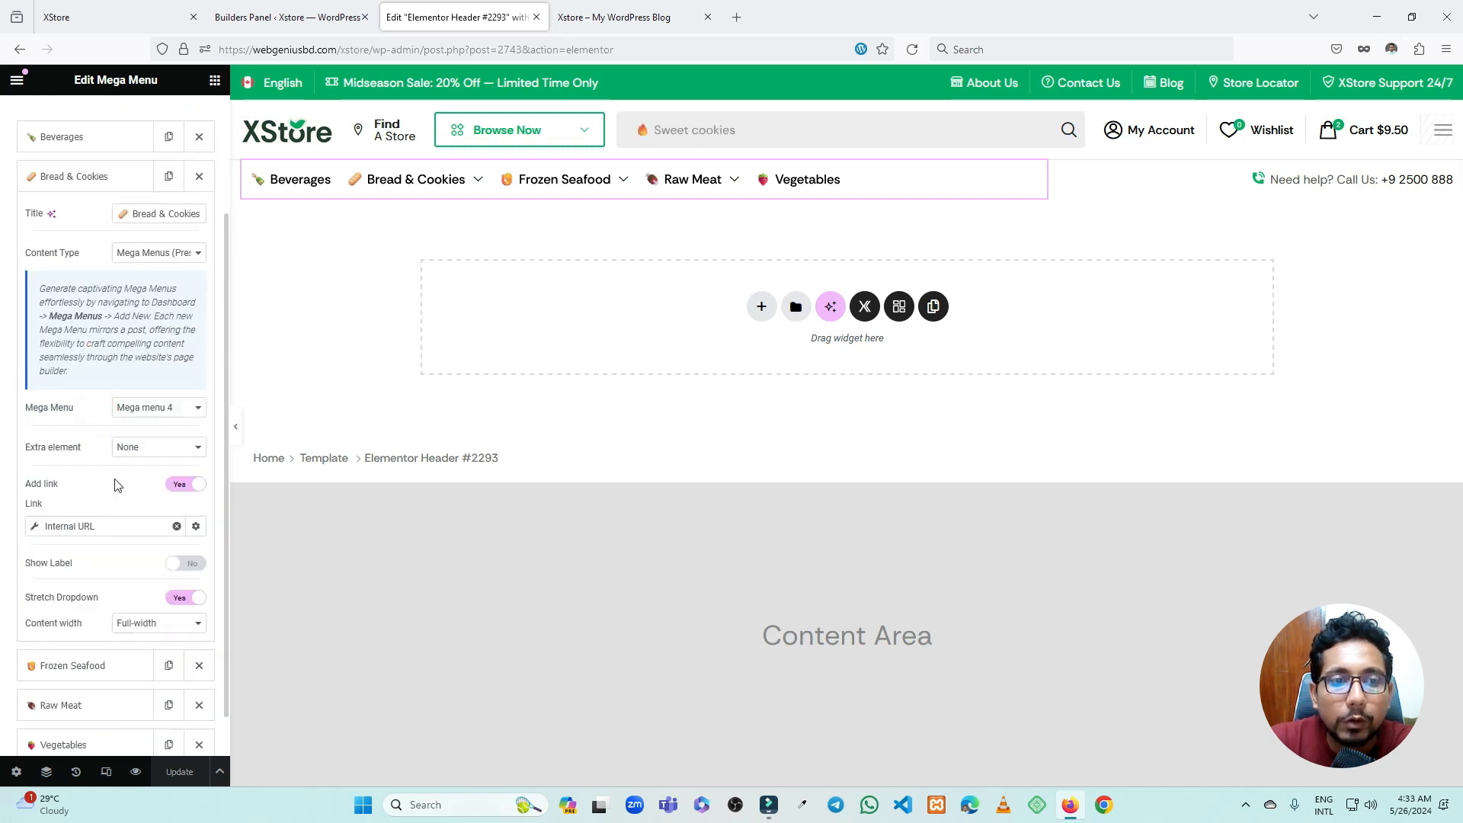
pyautogui.click(162, 413)
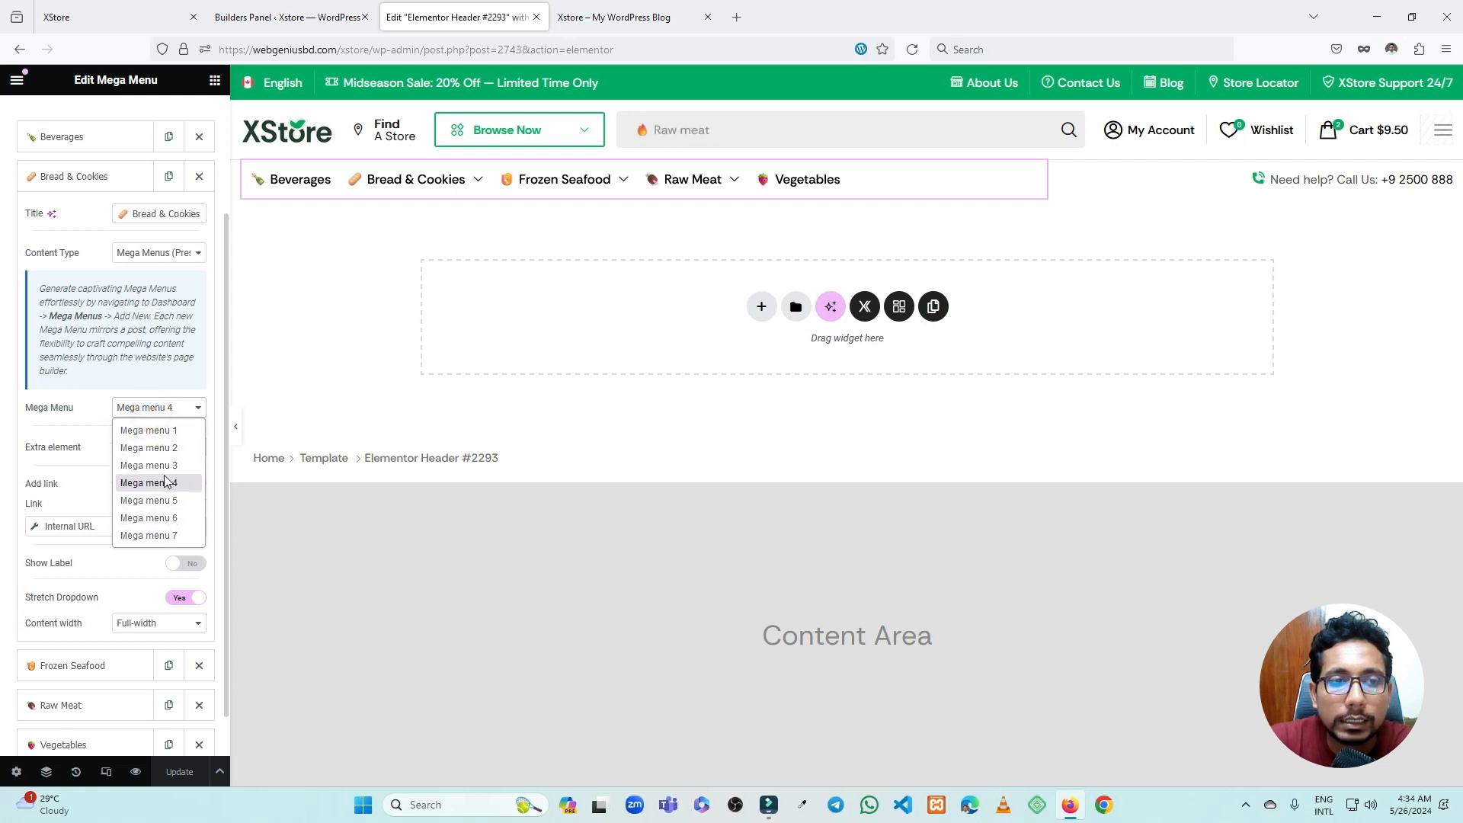
pyautogui.click(67, 428)
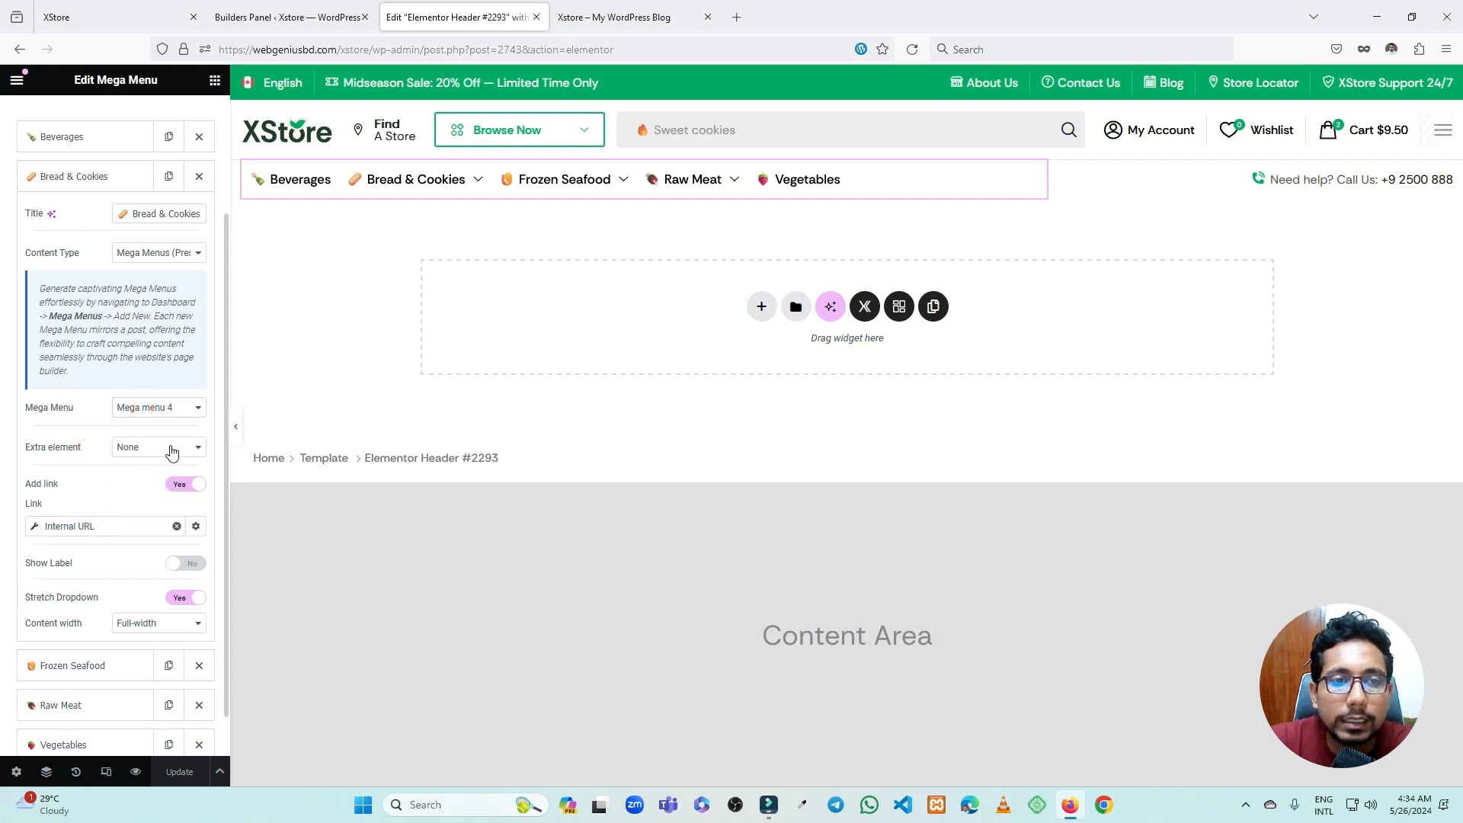
pyautogui.click(144, 257)
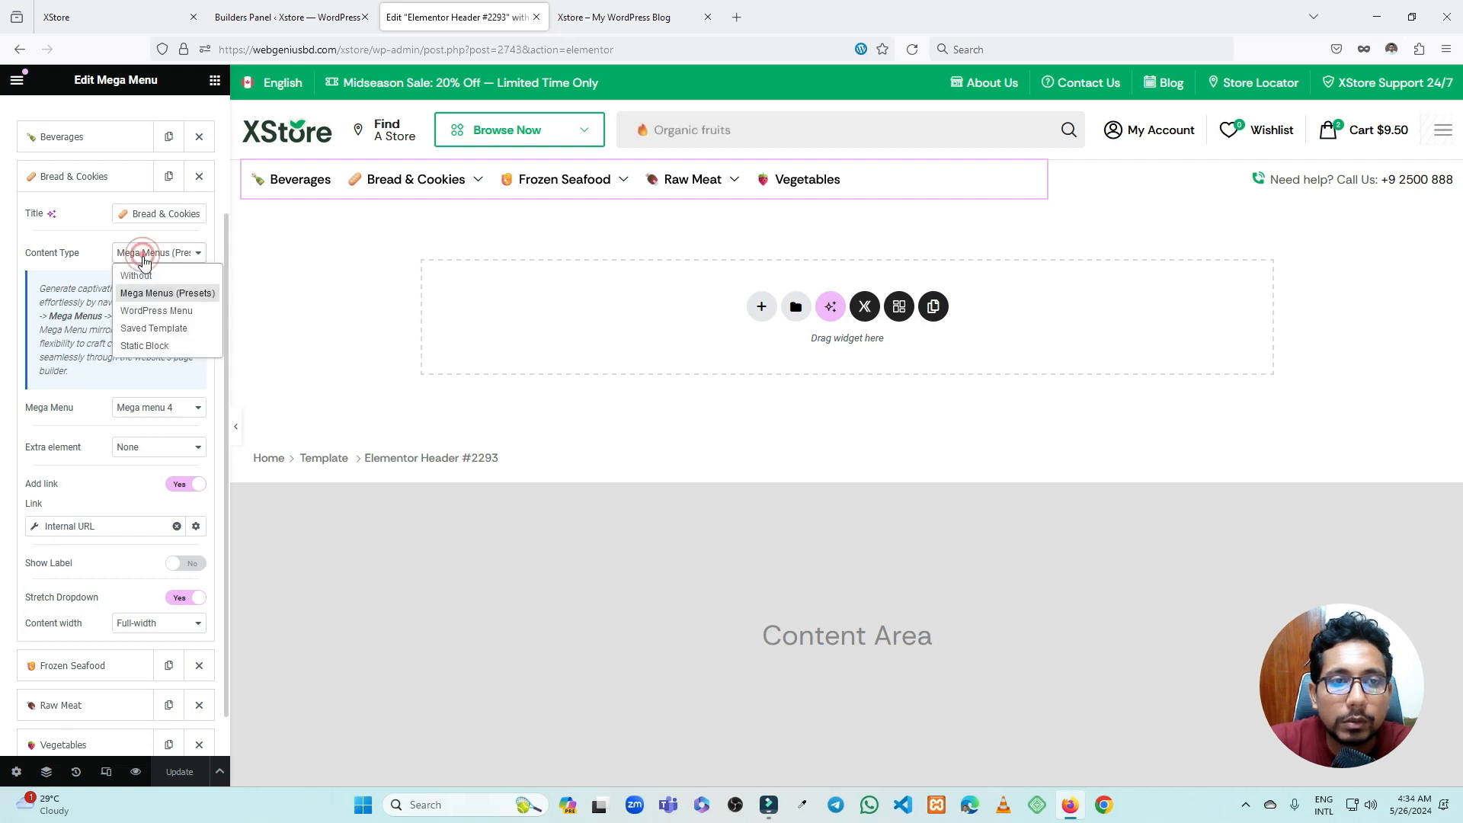
pyautogui.click(164, 295)
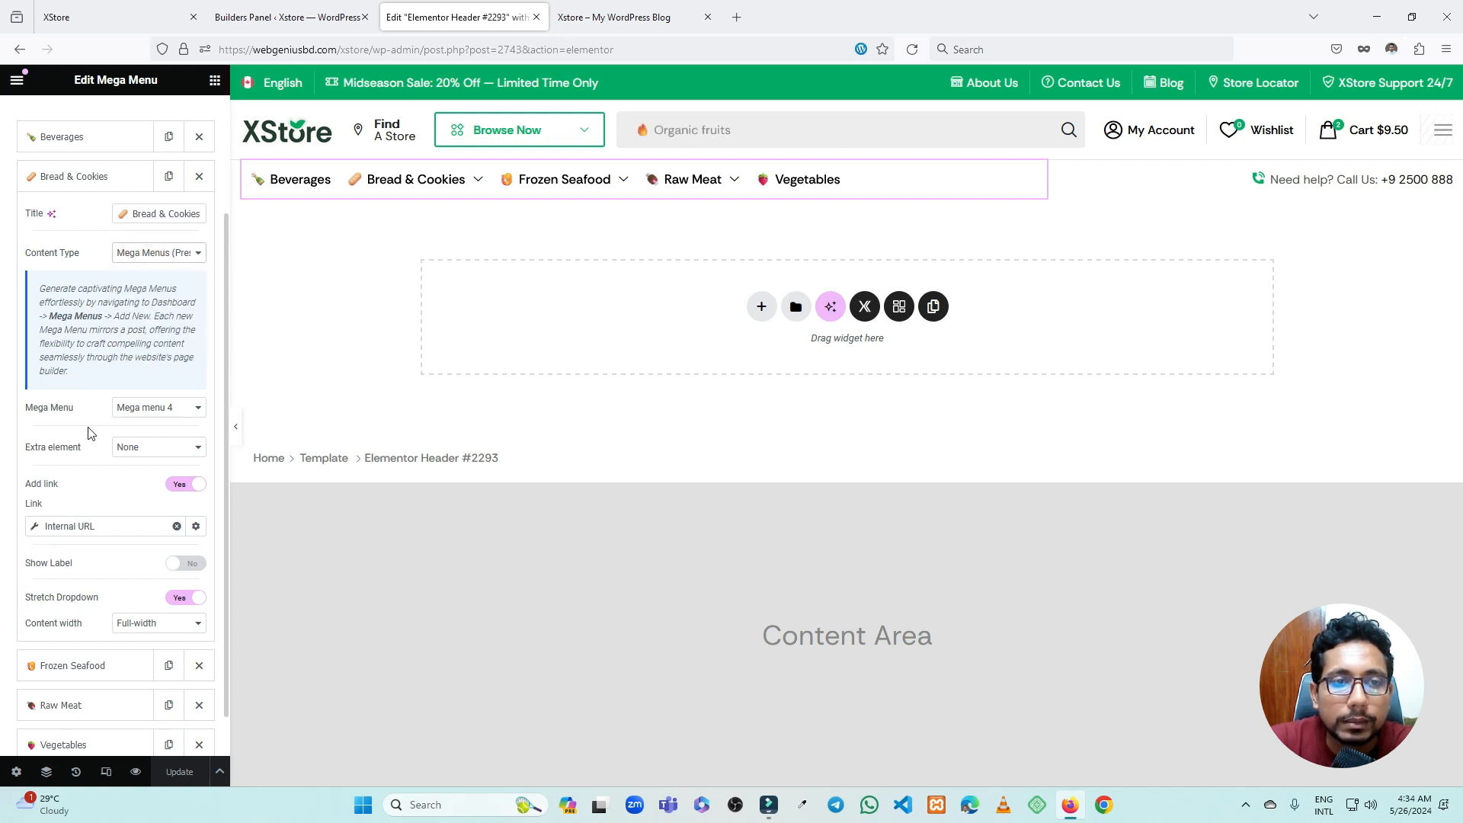
pyautogui.click(141, 413)
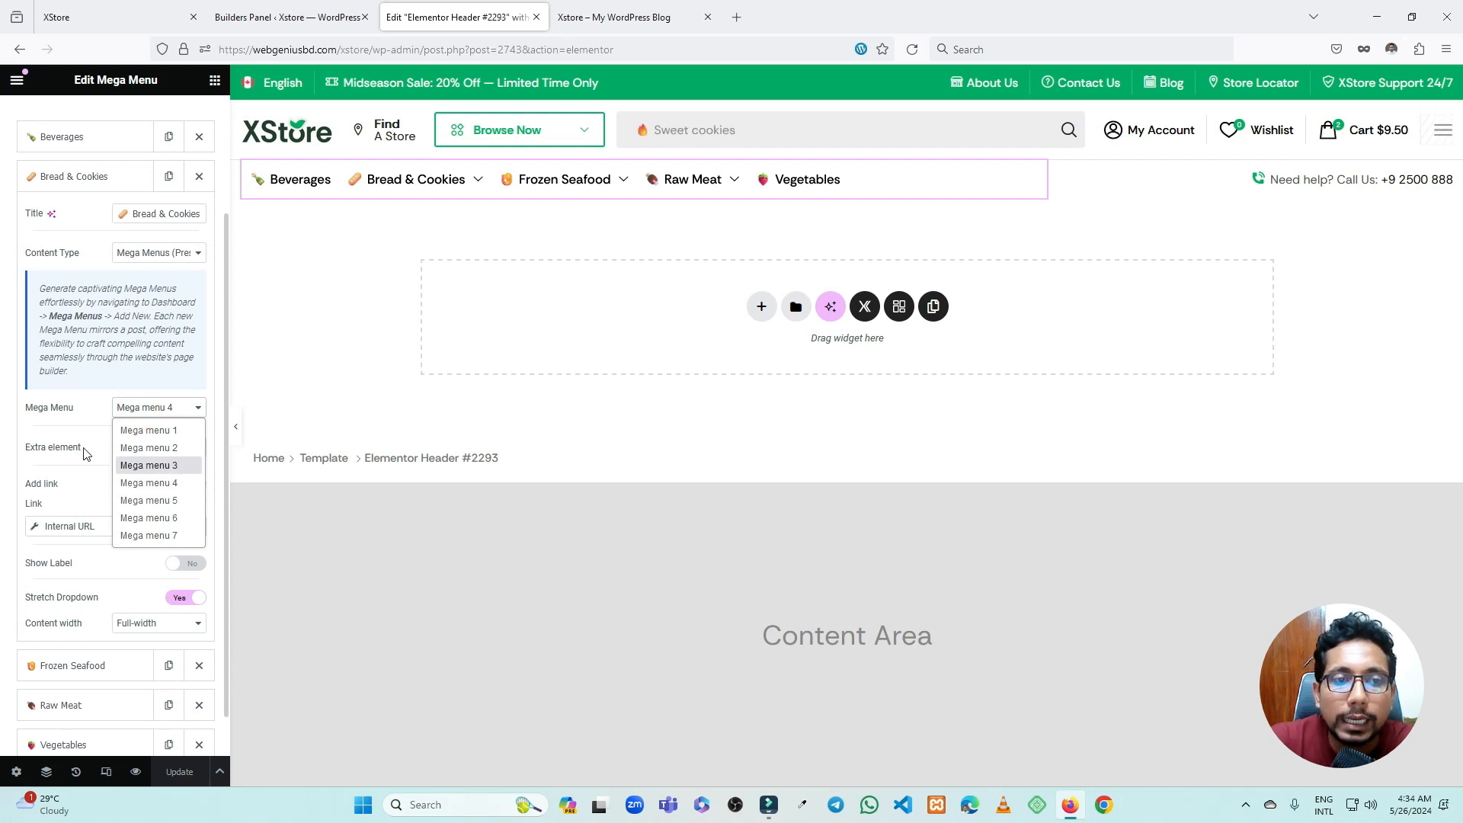
pyautogui.click(162, 488)
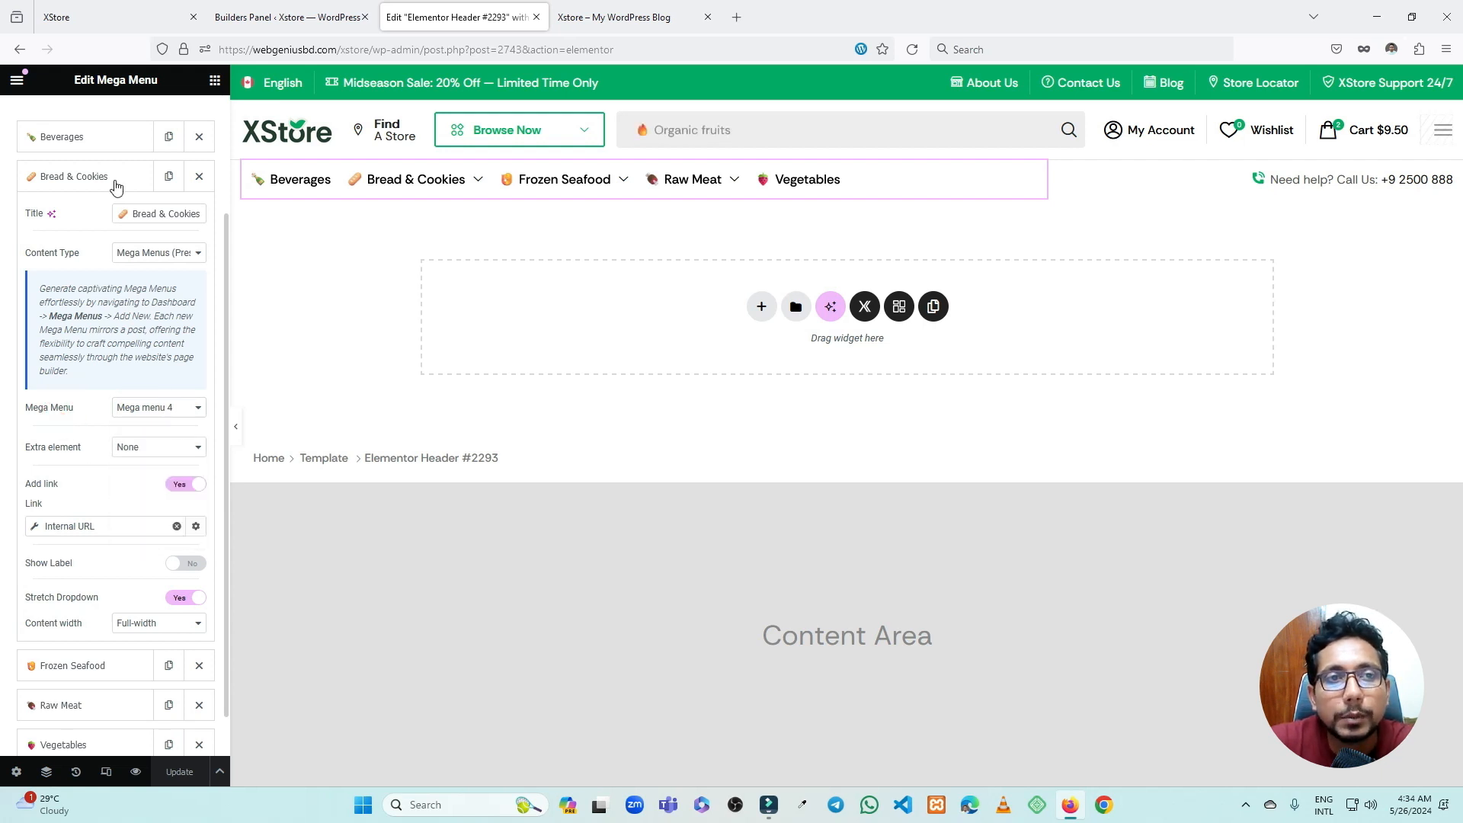
# - View Mega menu 4 from the dashboard's Mega Menus list and compare it with the Bread & Cookies dropdown in the header editor
pyautogui.click(112, 11)
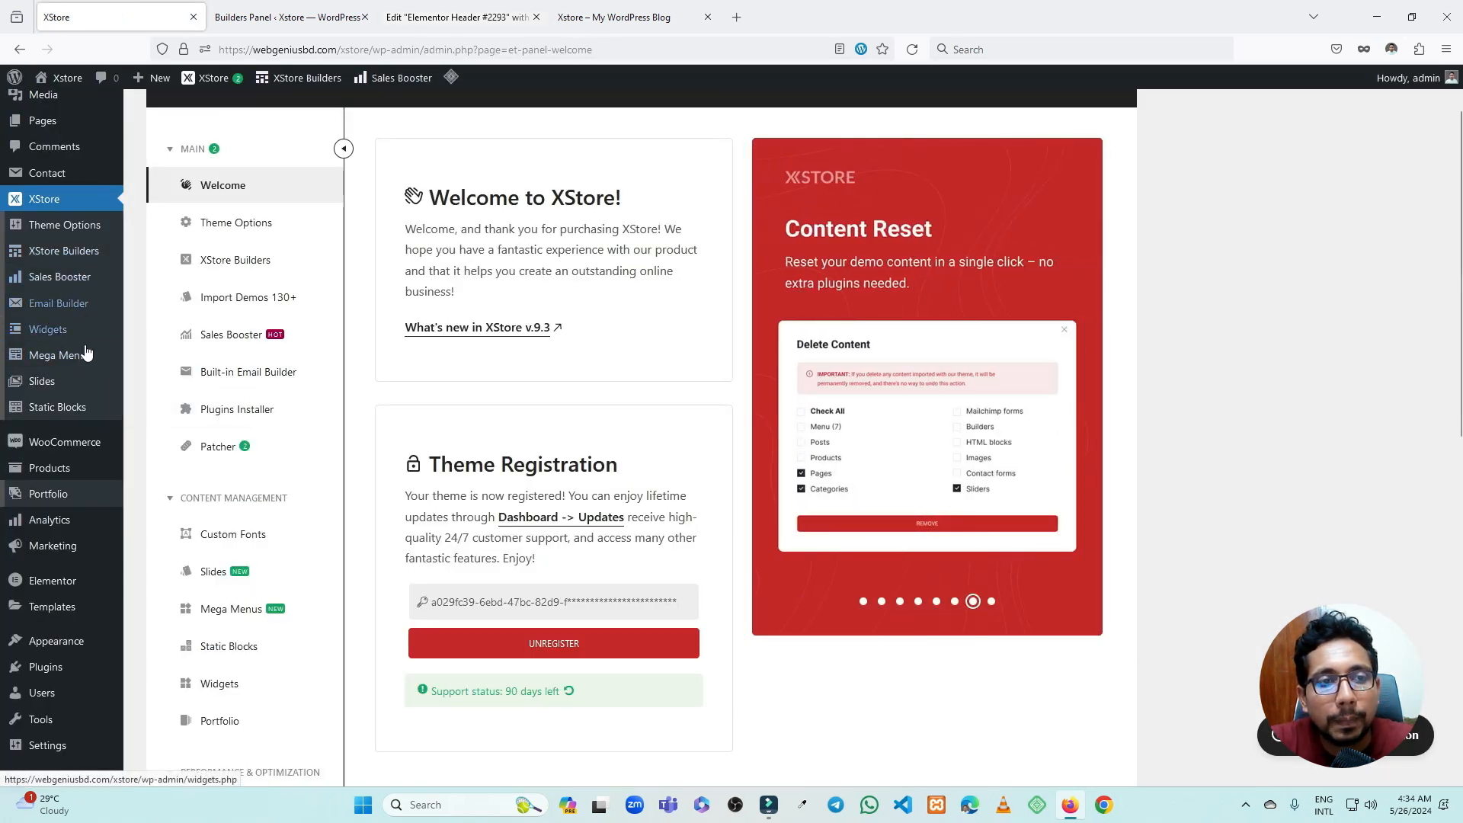
pyautogui.moveTo(84, 362)
pyautogui.middleClick(168, 358)
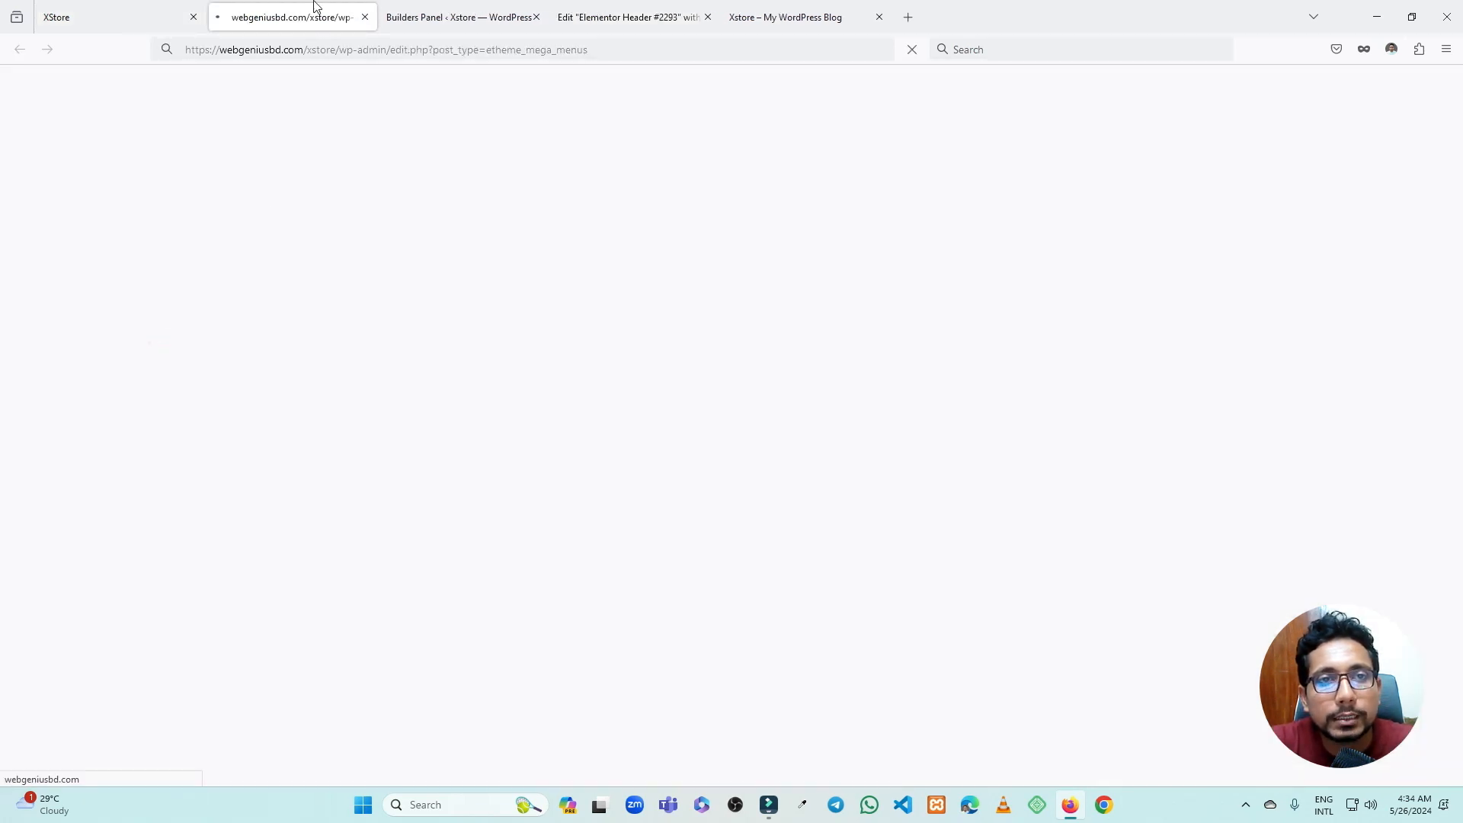
pyautogui.scroll(-4, 317, 202)
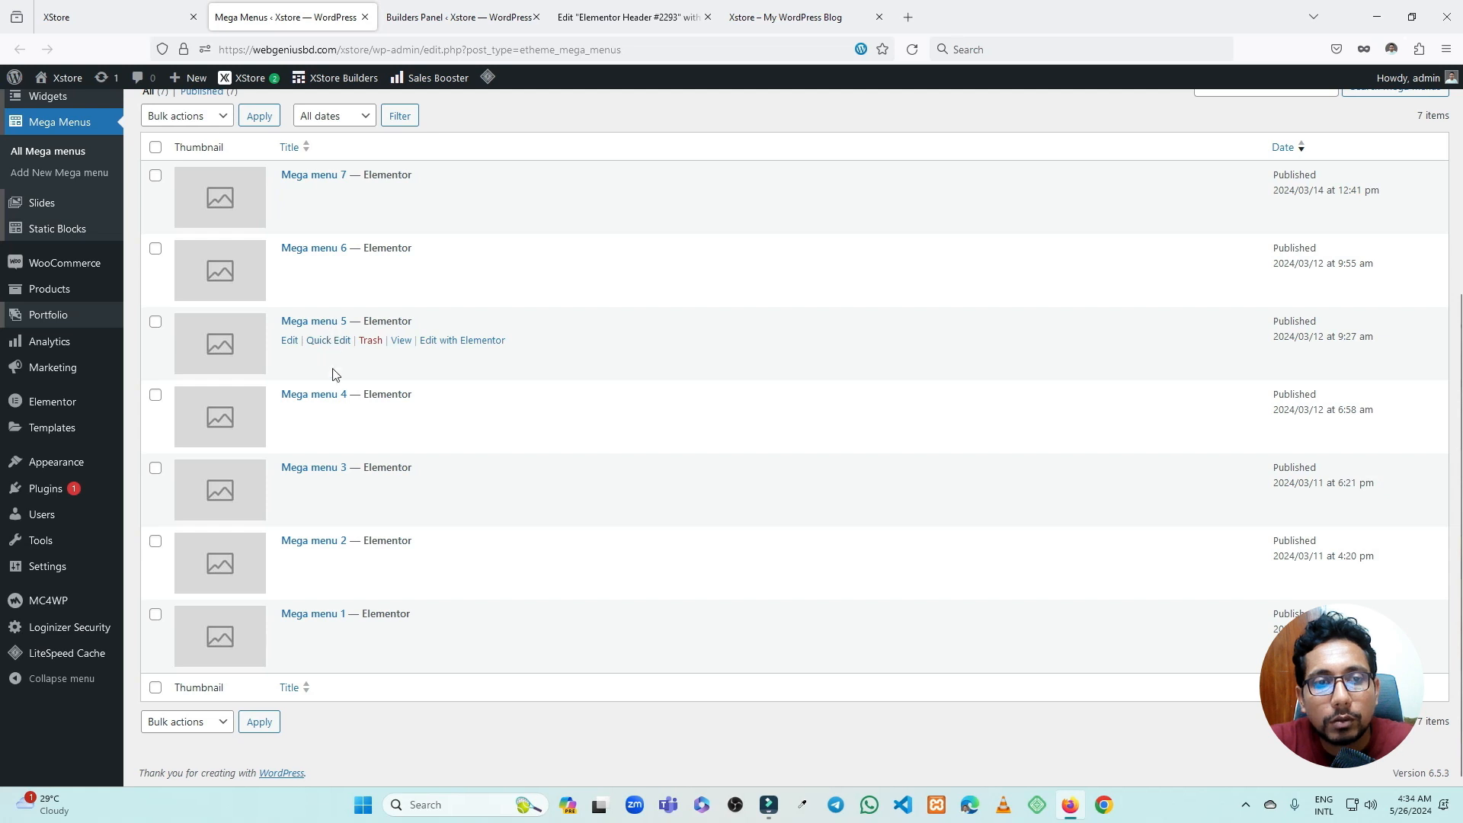
pyautogui.click(402, 414)
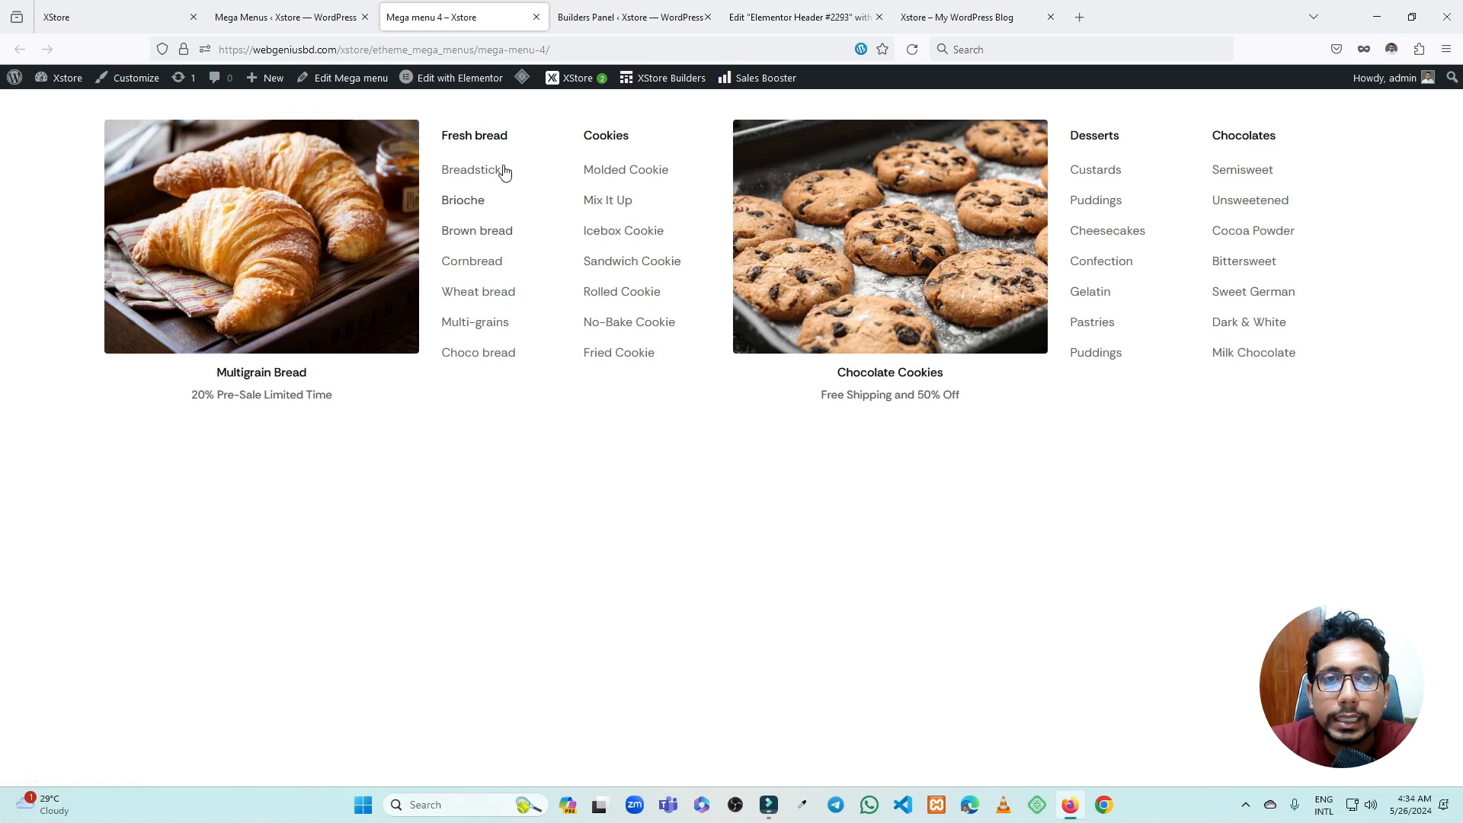
pyautogui.click(796, 17)
pyautogui.moveTo(440, 186)
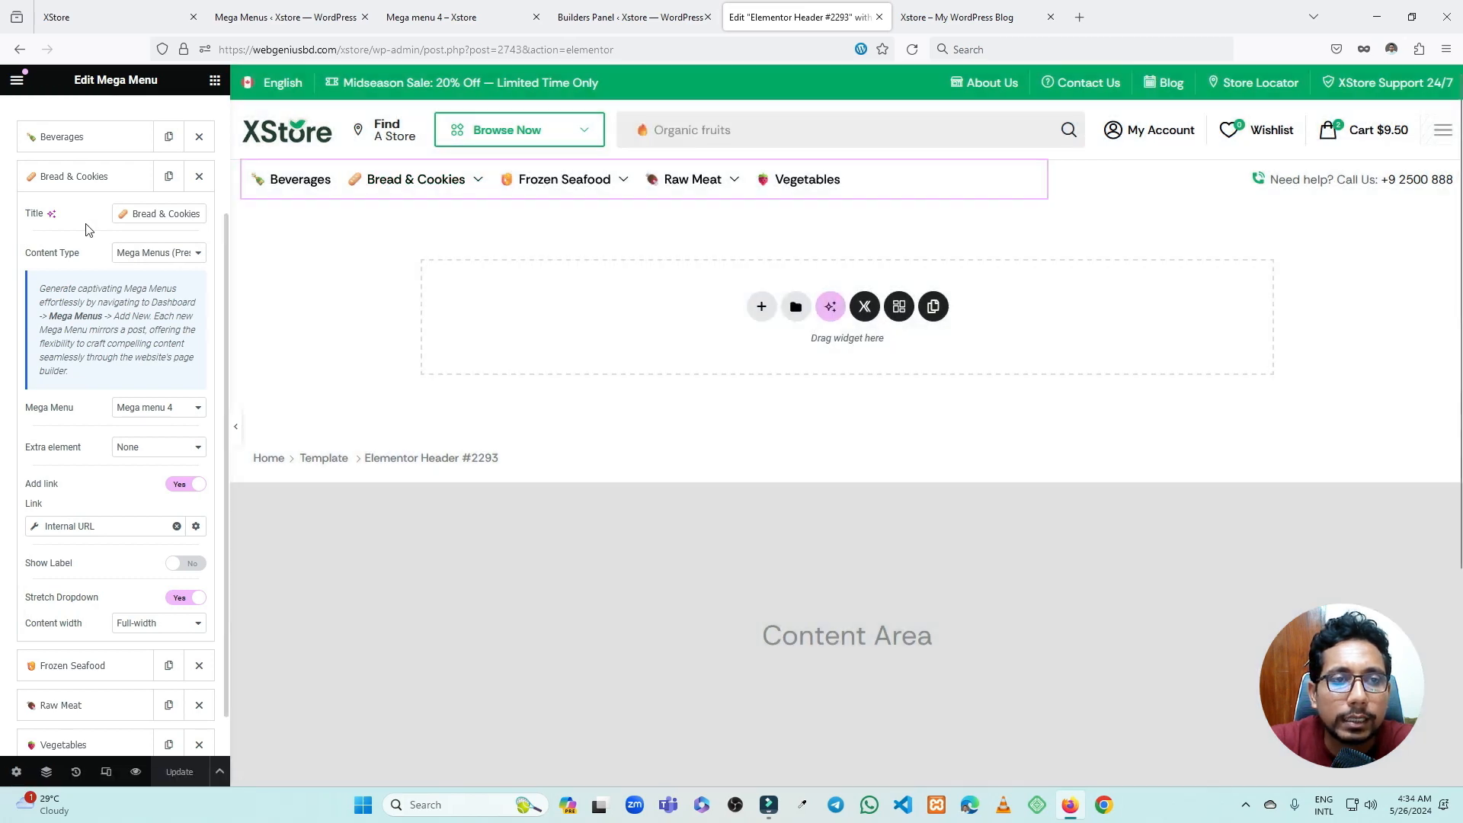
# - Assign Mega menu 1 to the Bread & Cookies item and preview its dropdown
pyautogui.click(161, 406)
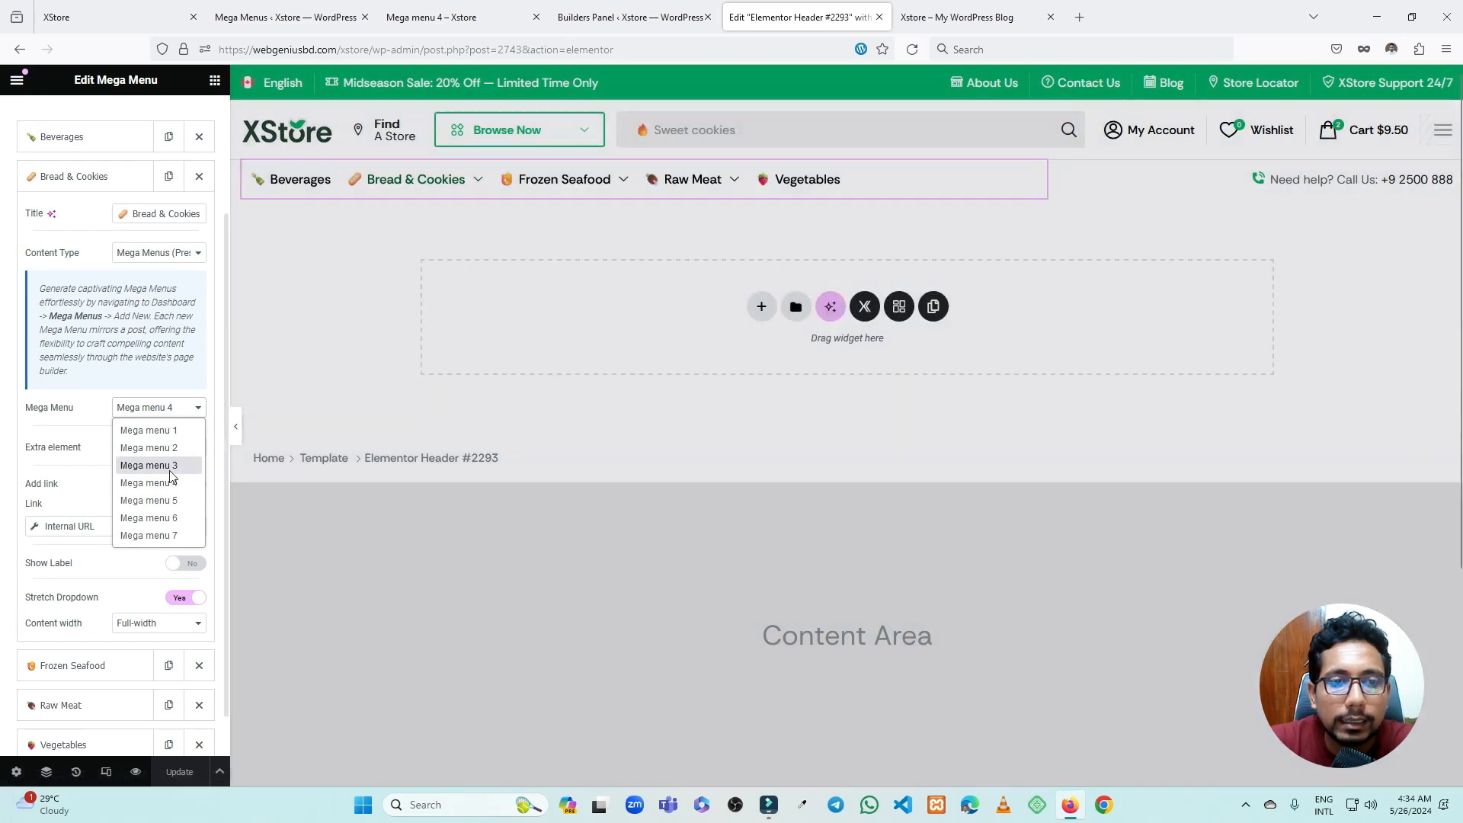
pyautogui.click(165, 430)
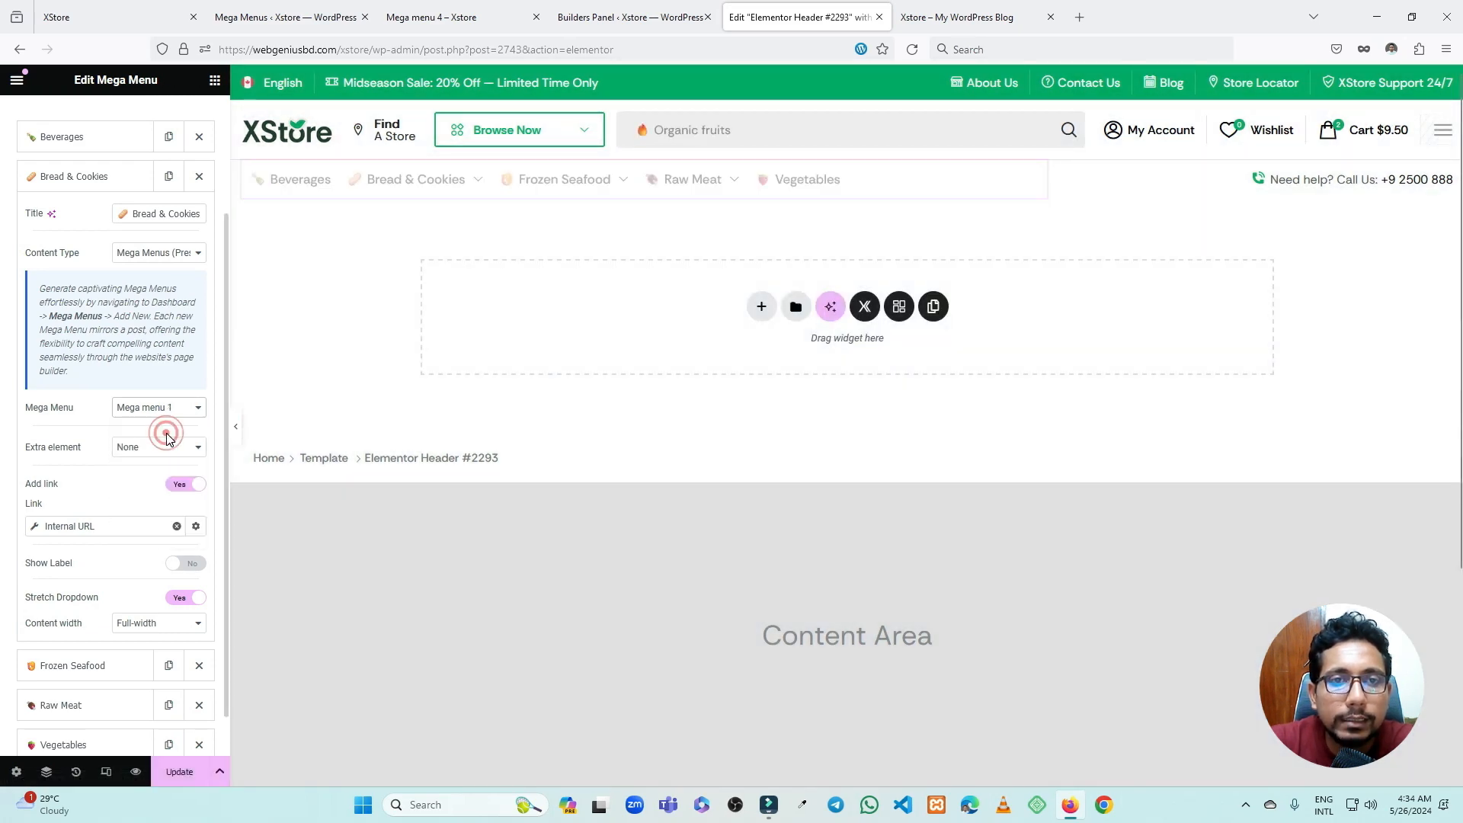
pyautogui.moveTo(412, 188)
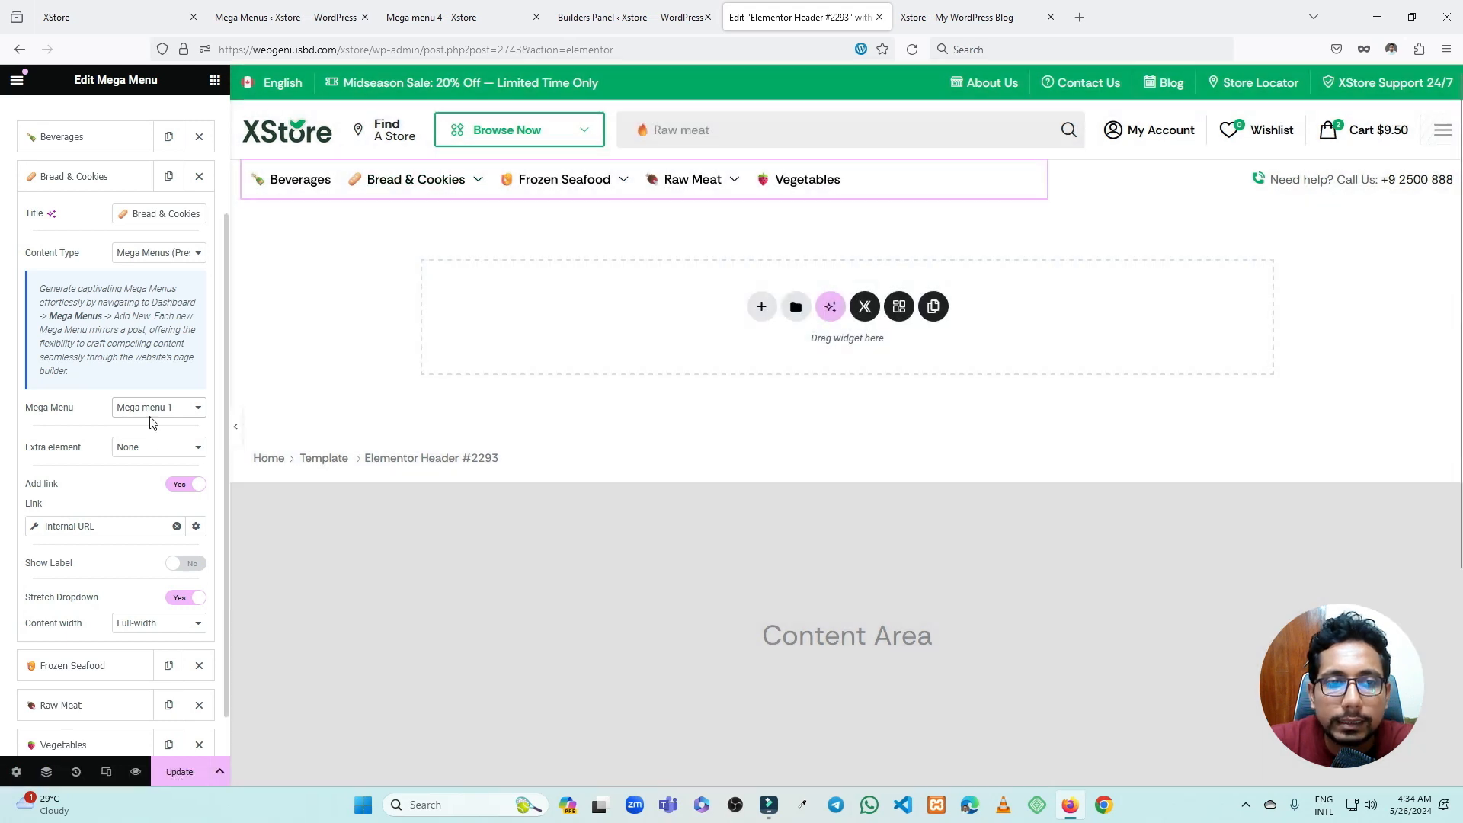
# - Assign Mega menu 5 to the Bread & Cookies item and preview the header's dropdowns
pyautogui.click(150, 409)
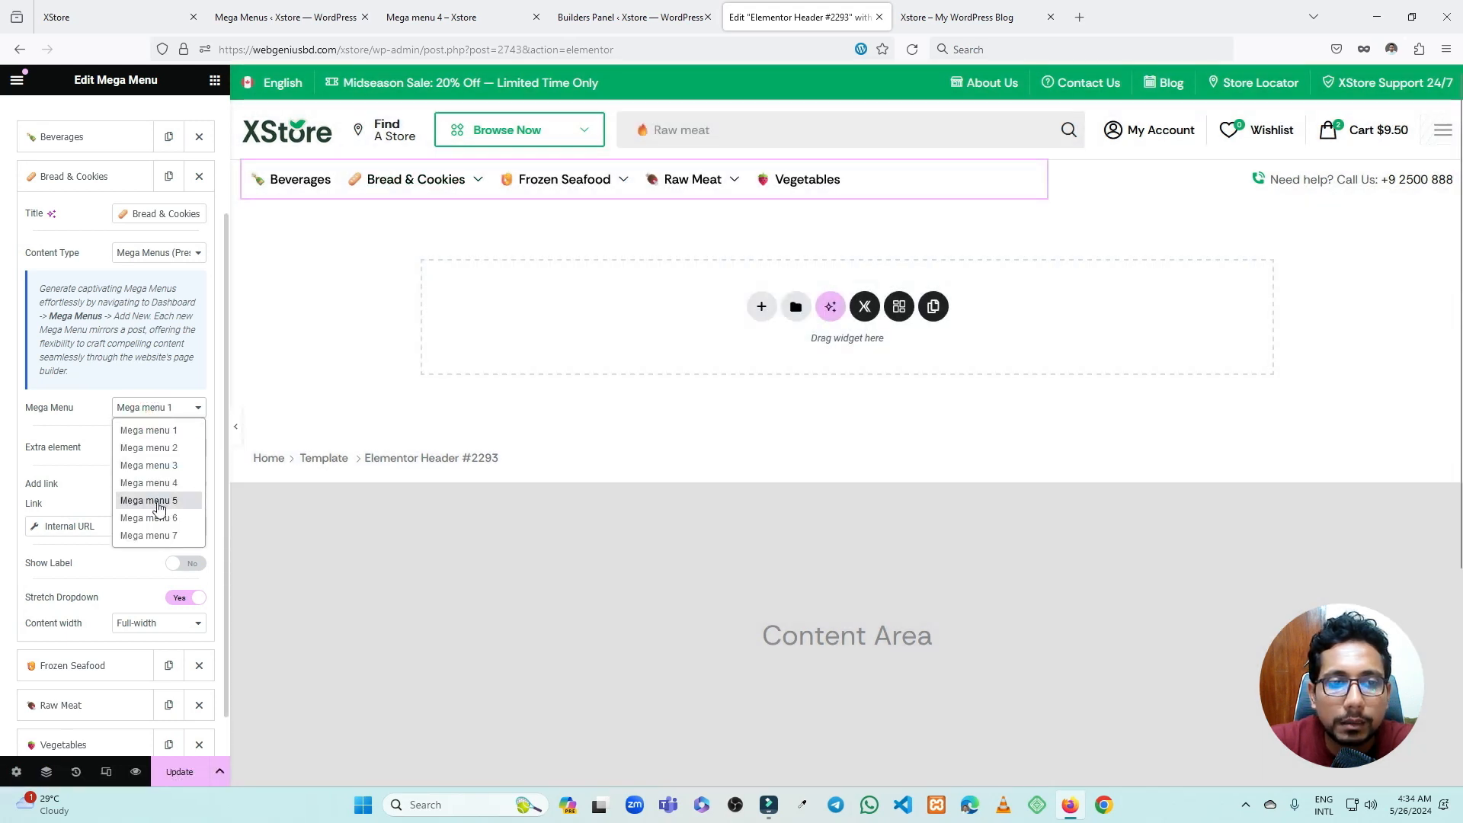
pyautogui.click(156, 500)
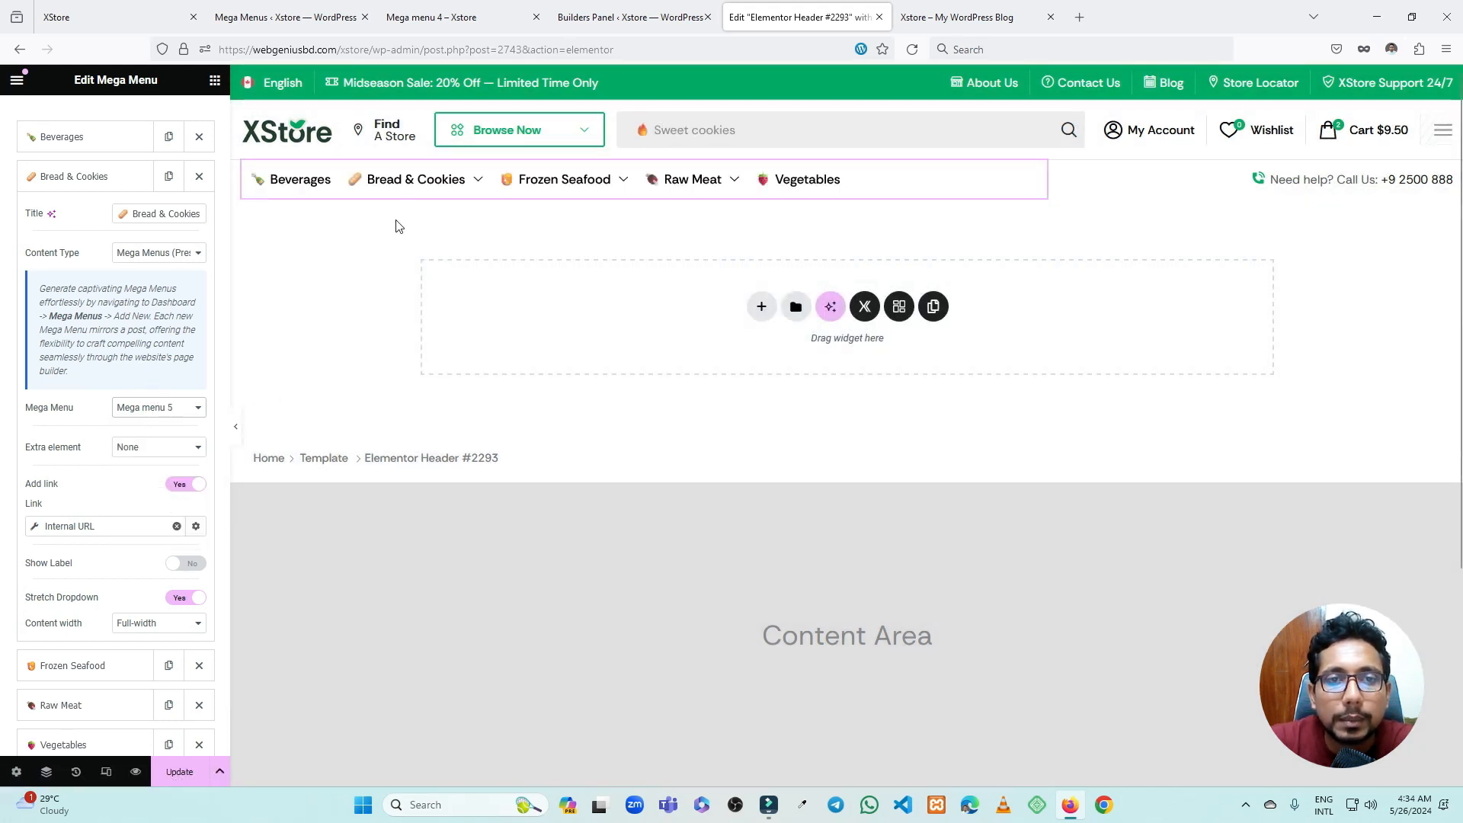
pyautogui.moveTo(415, 189)
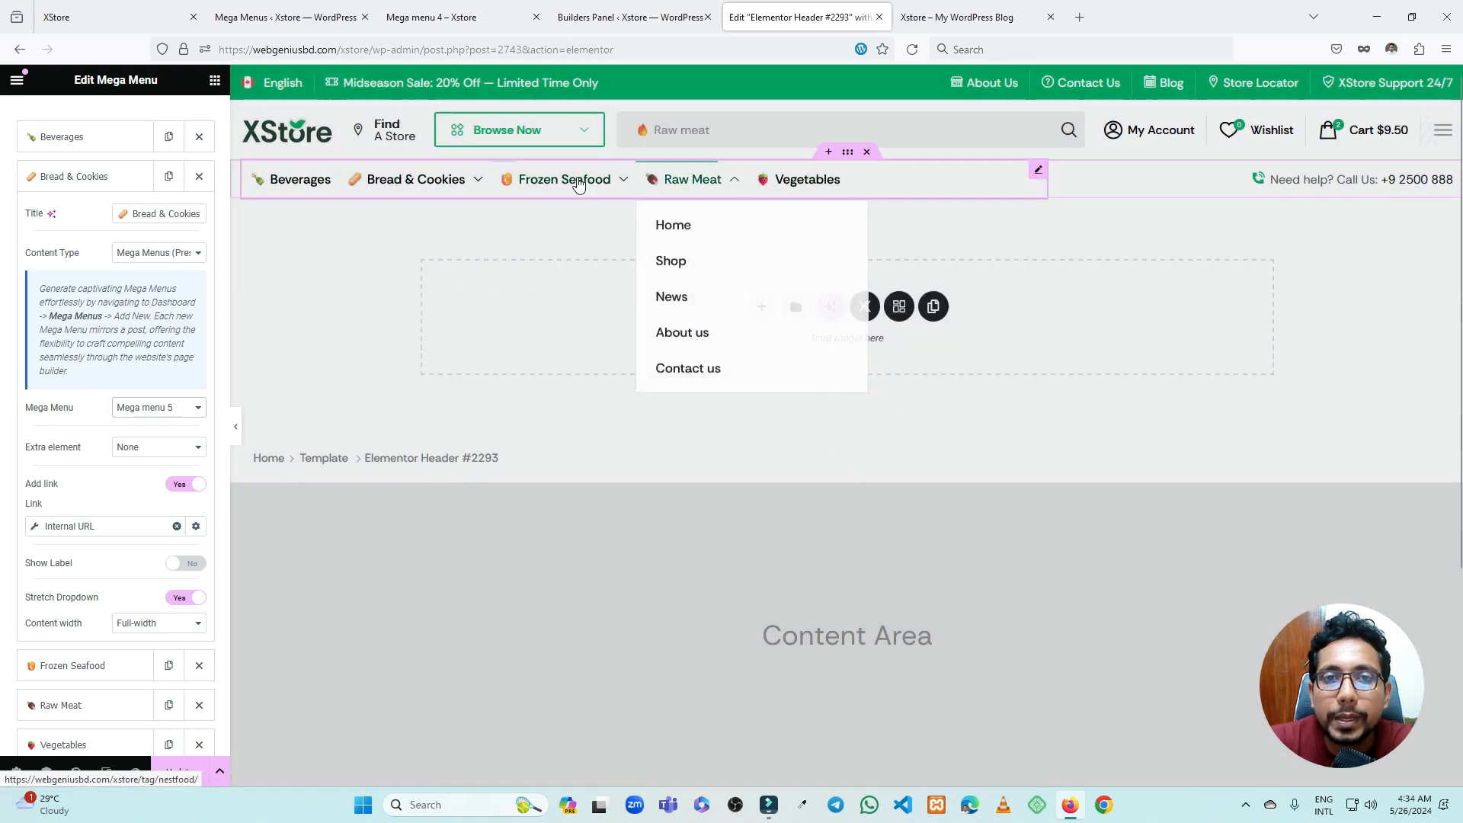
pyautogui.moveTo(580, 183)
pyautogui.moveTo(366, 186)
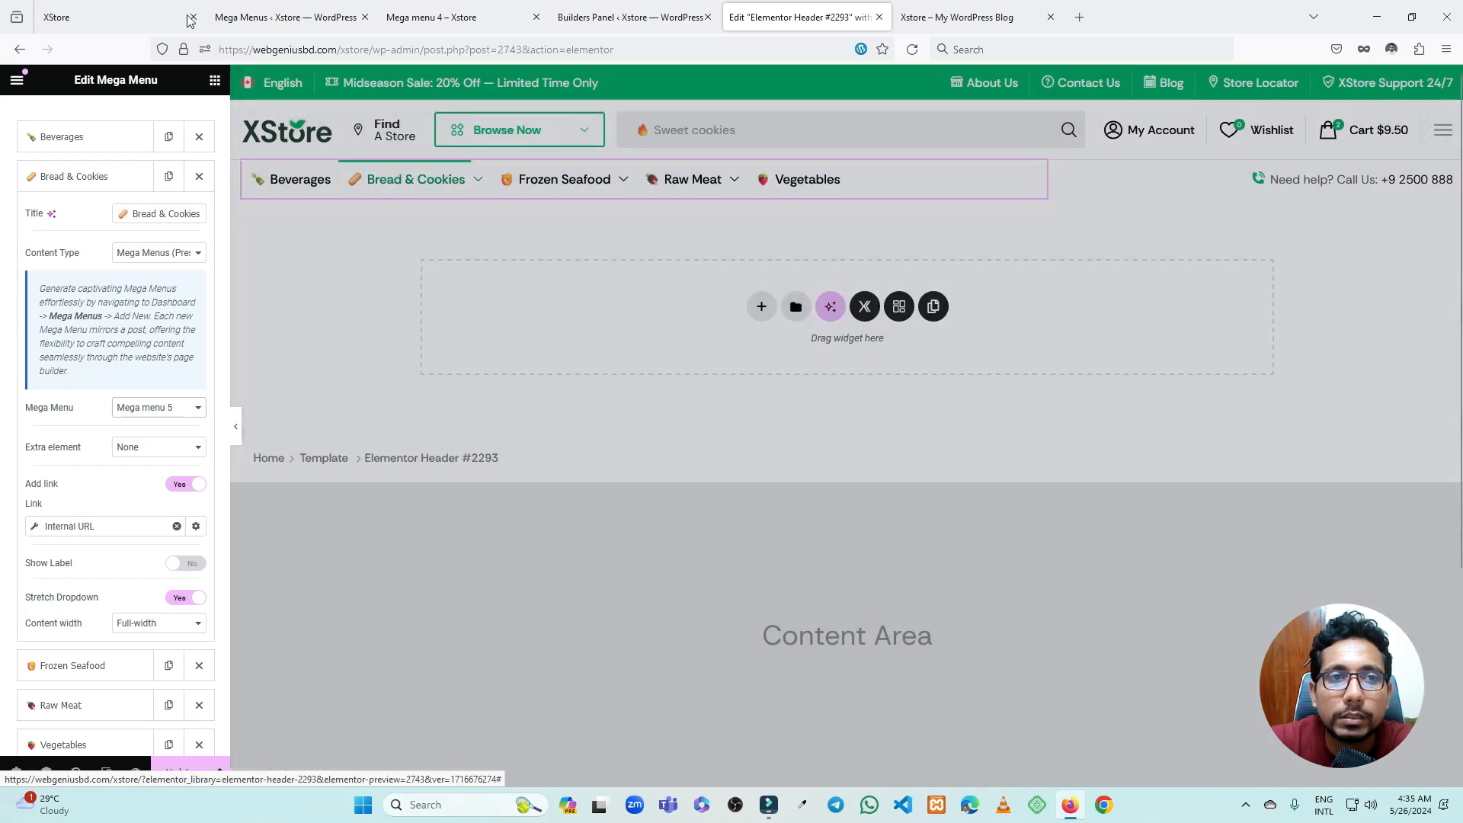
# - Open the WordPress Menus page from the dashboard in a separate tab and load Main menu for editing
pyautogui.click(114, 9)
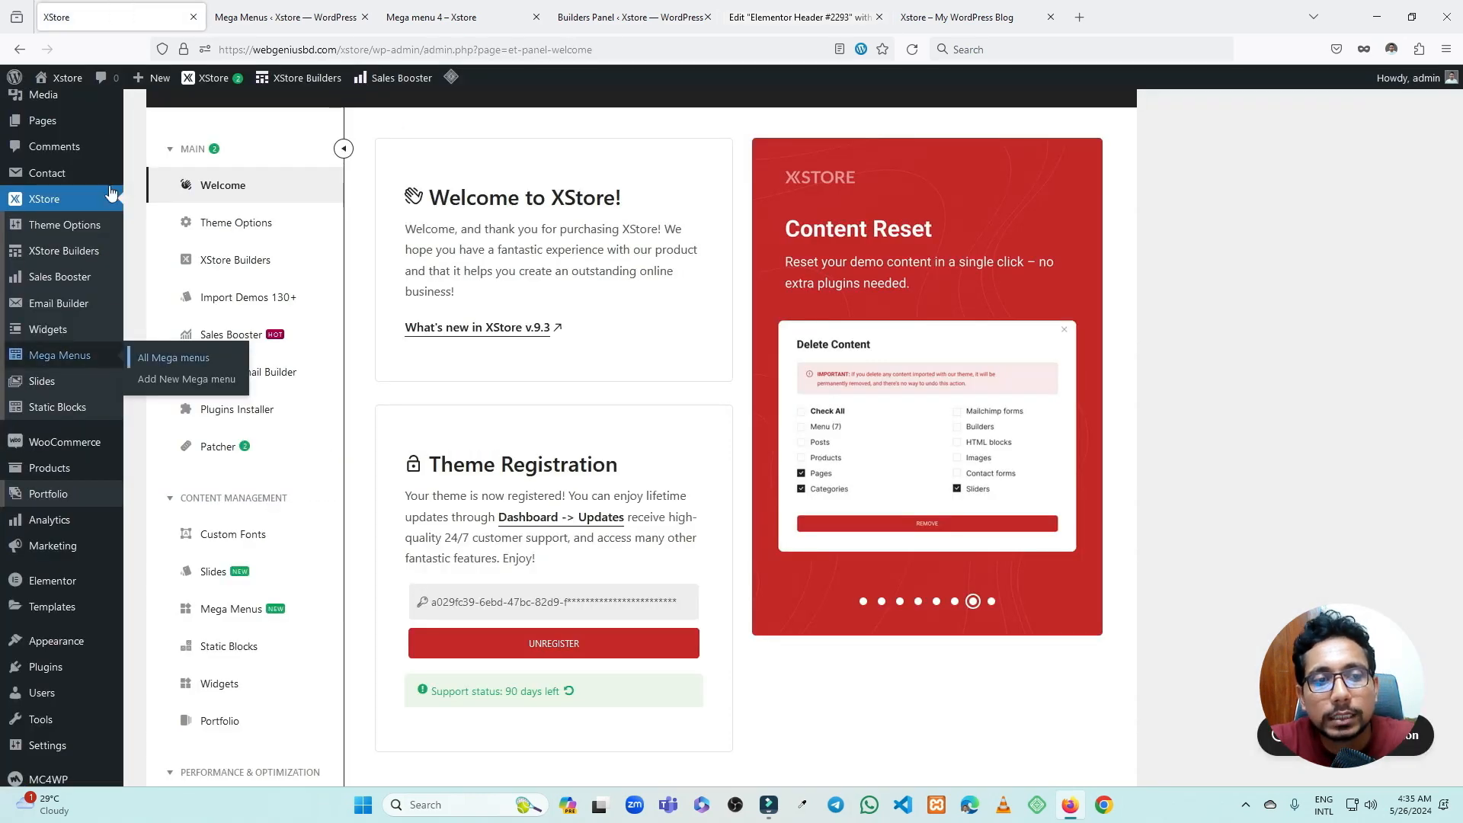
pyautogui.moveTo(57, 646)
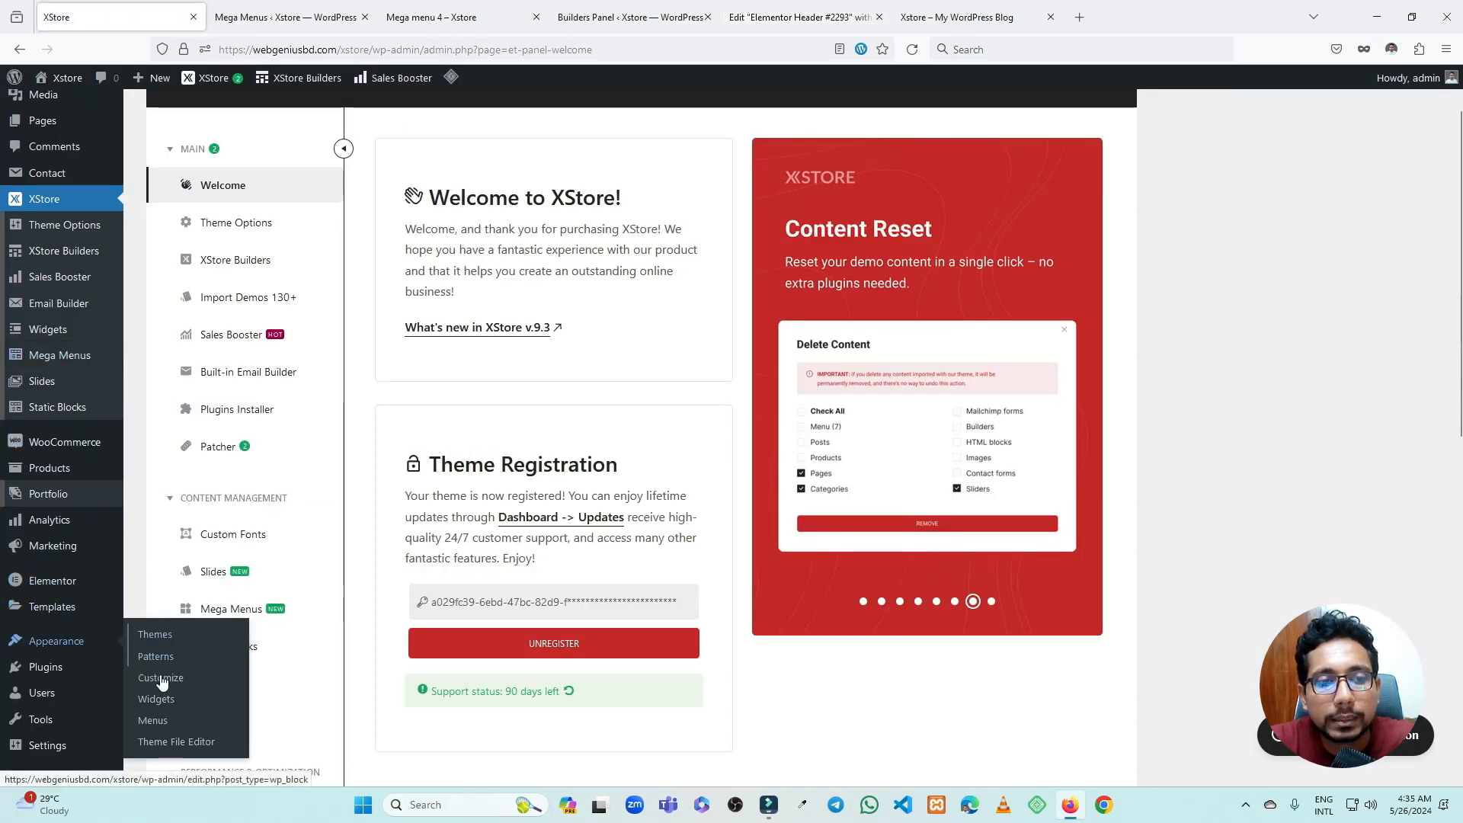
pyautogui.middleClick(165, 720)
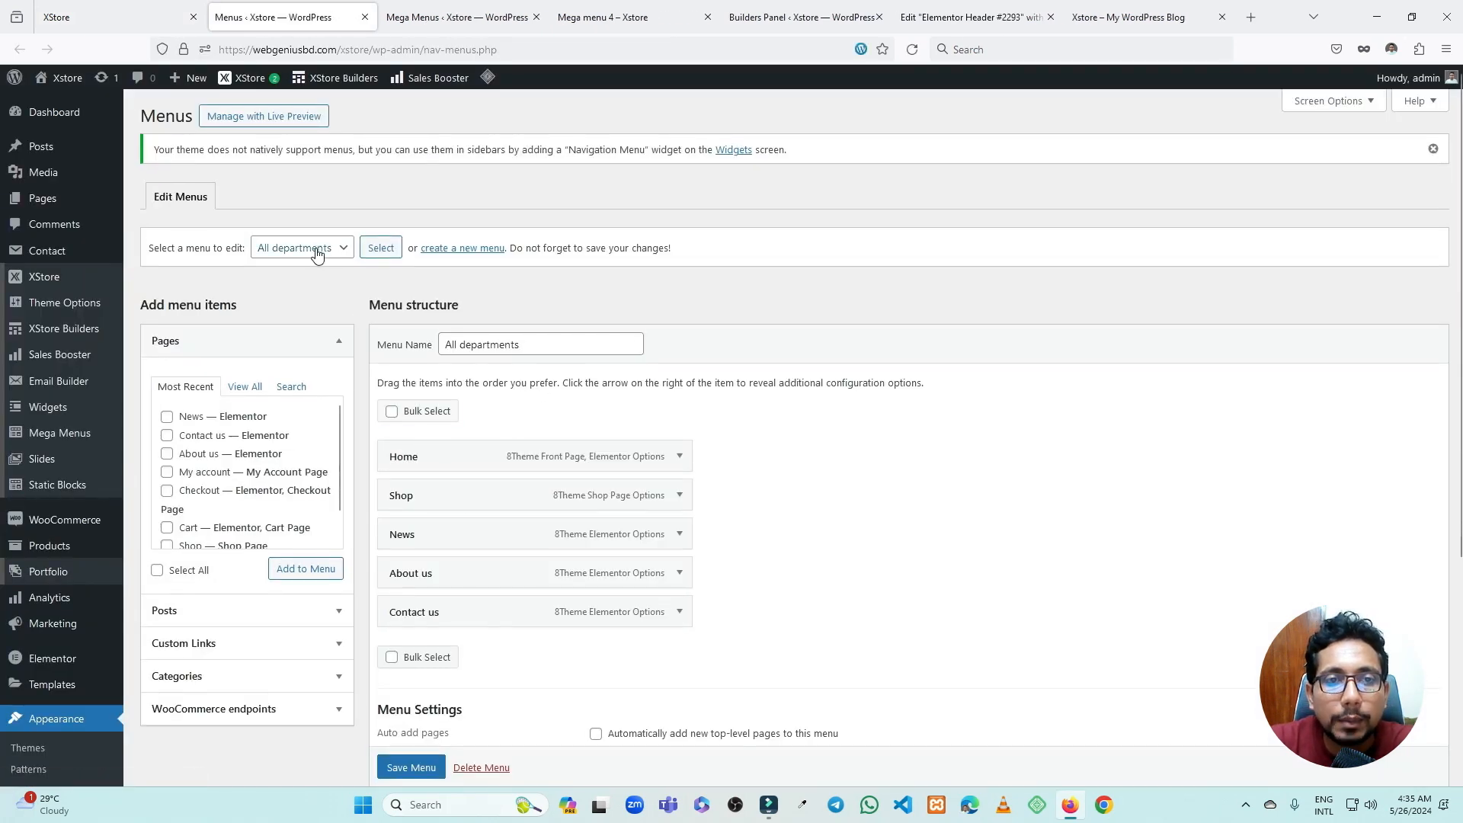
pyautogui.click(316, 248)
pyautogui.click(297, 317)
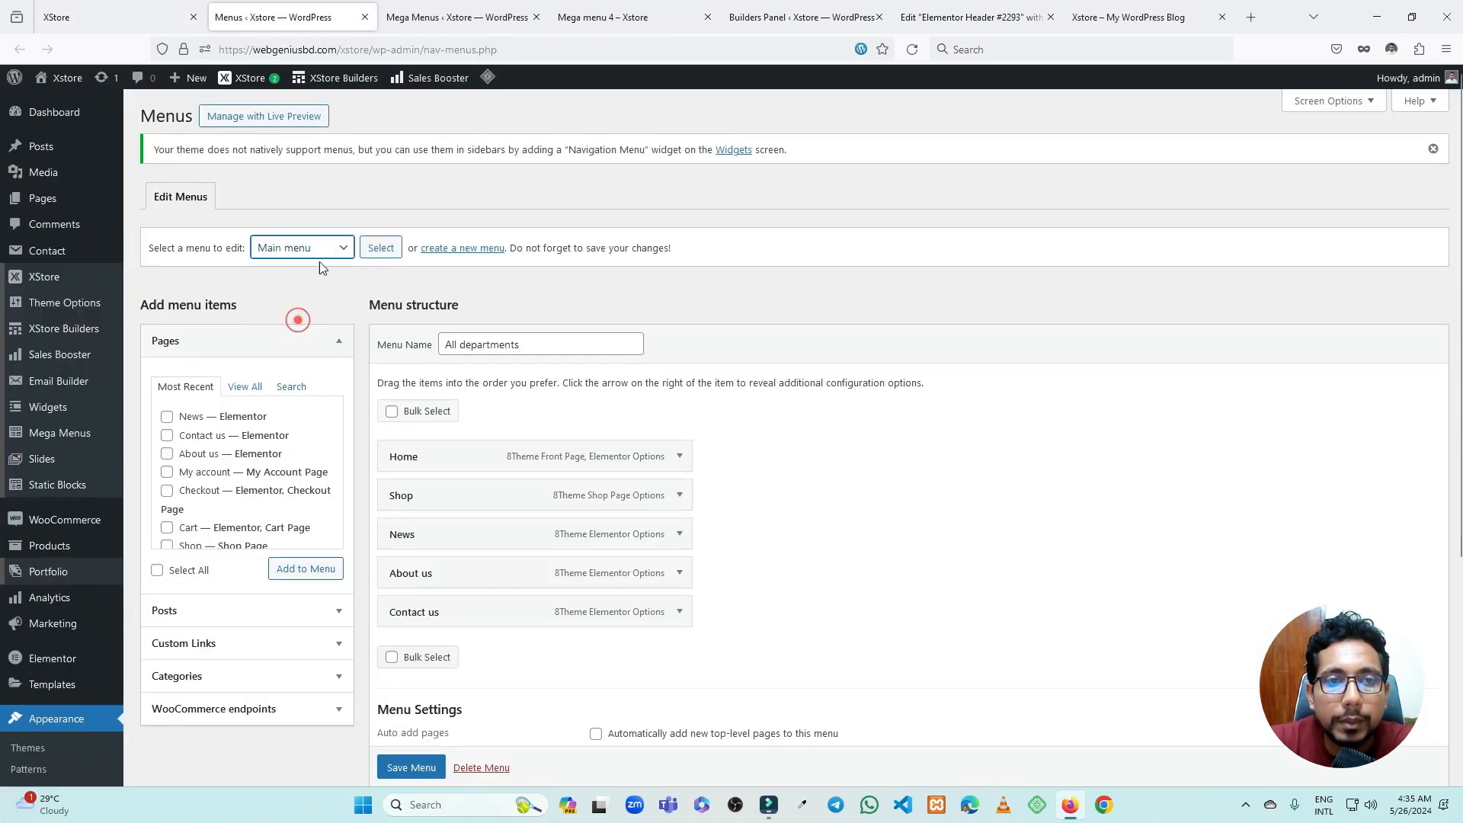
pyautogui.click(379, 249)
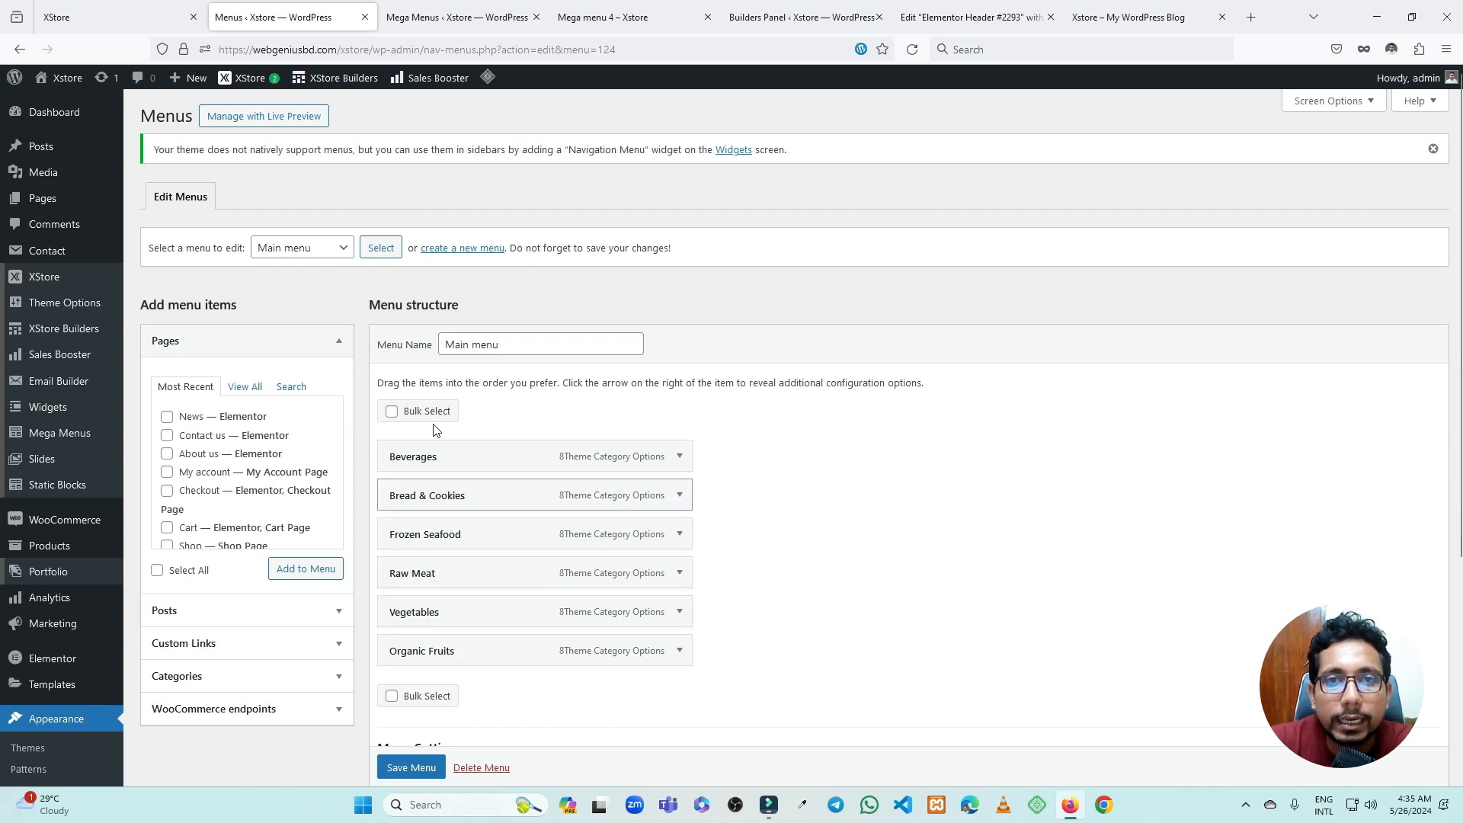
# - Switch back to the Elementor header editor and expand the Mega Menu widget's Items settings
pyautogui.click(976, 9)
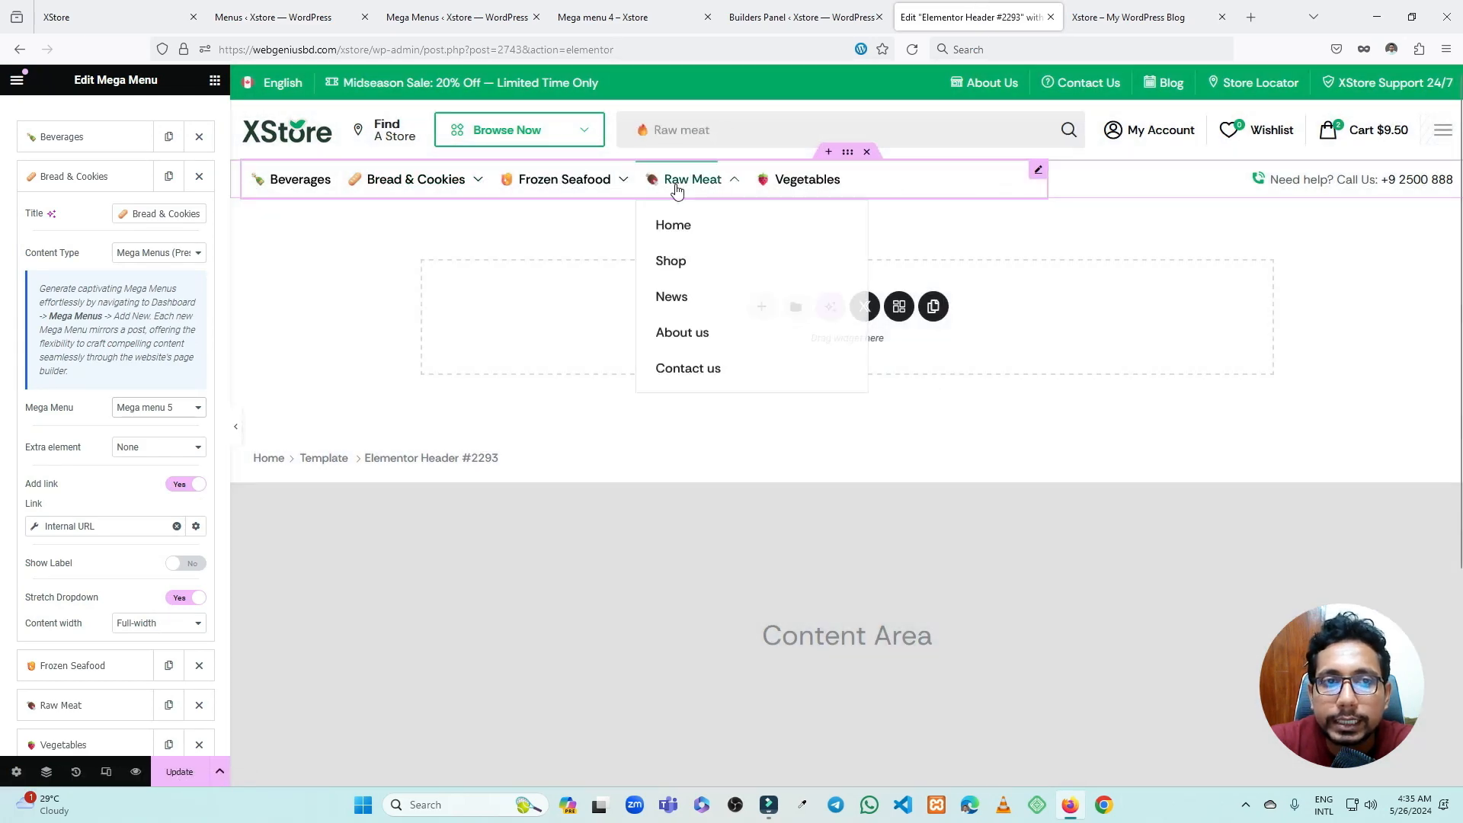
pyautogui.scroll(3, 121, 246)
pyautogui.click(83, 172)
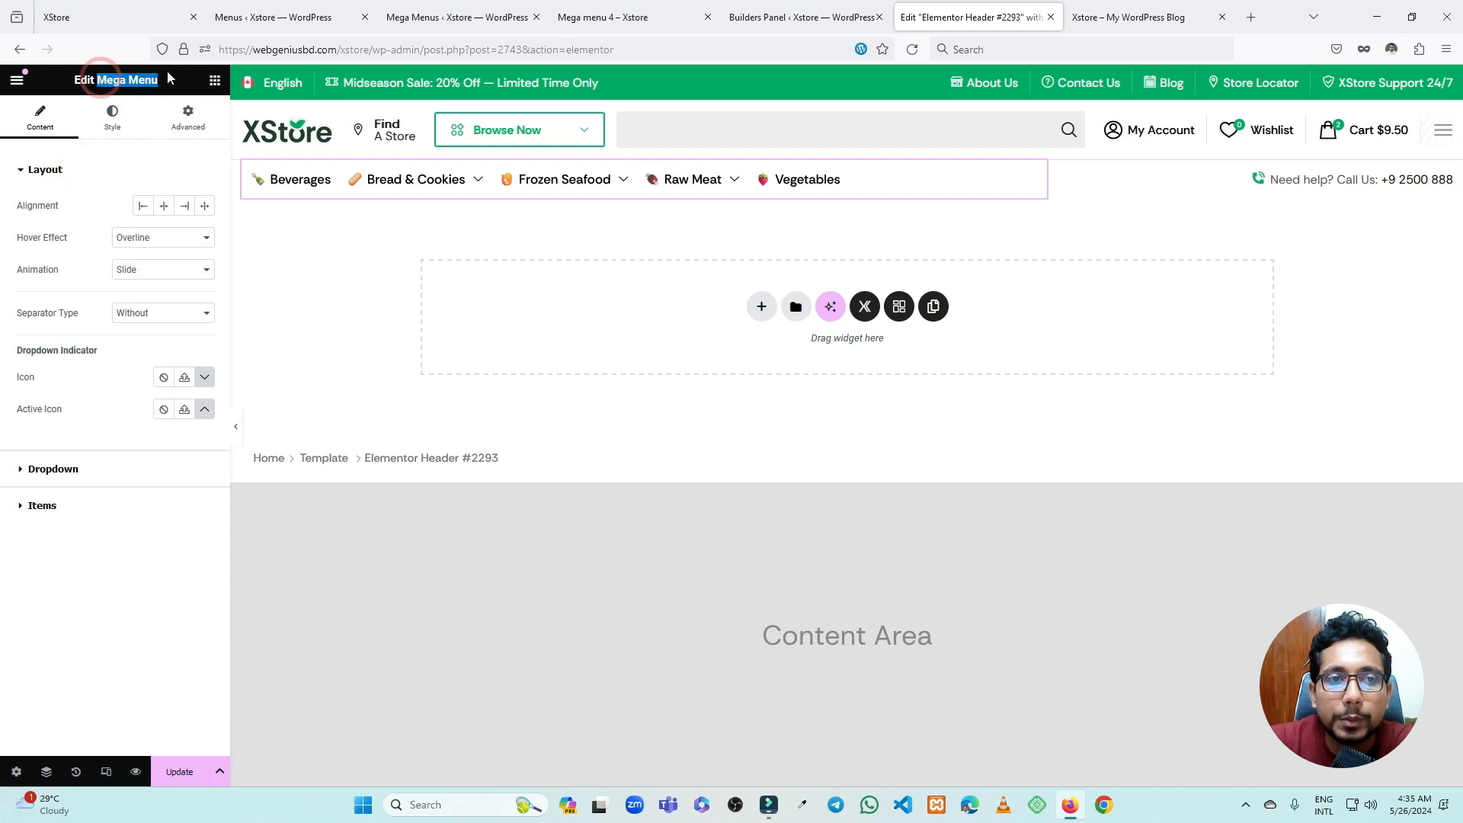
pyautogui.moveTo(167, 70); pyautogui.dragTo(96, 76)
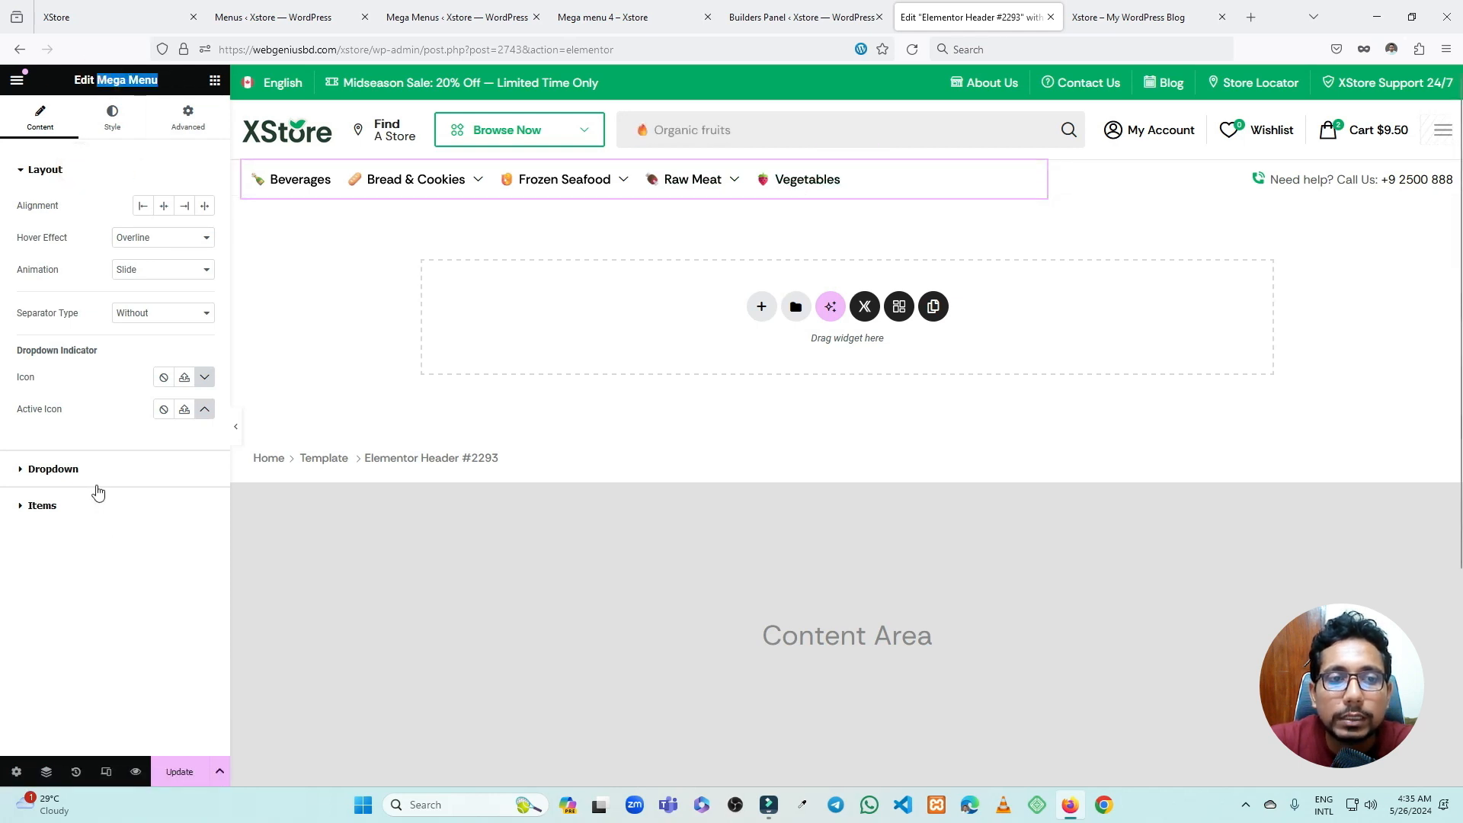
pyautogui.click(85, 508)
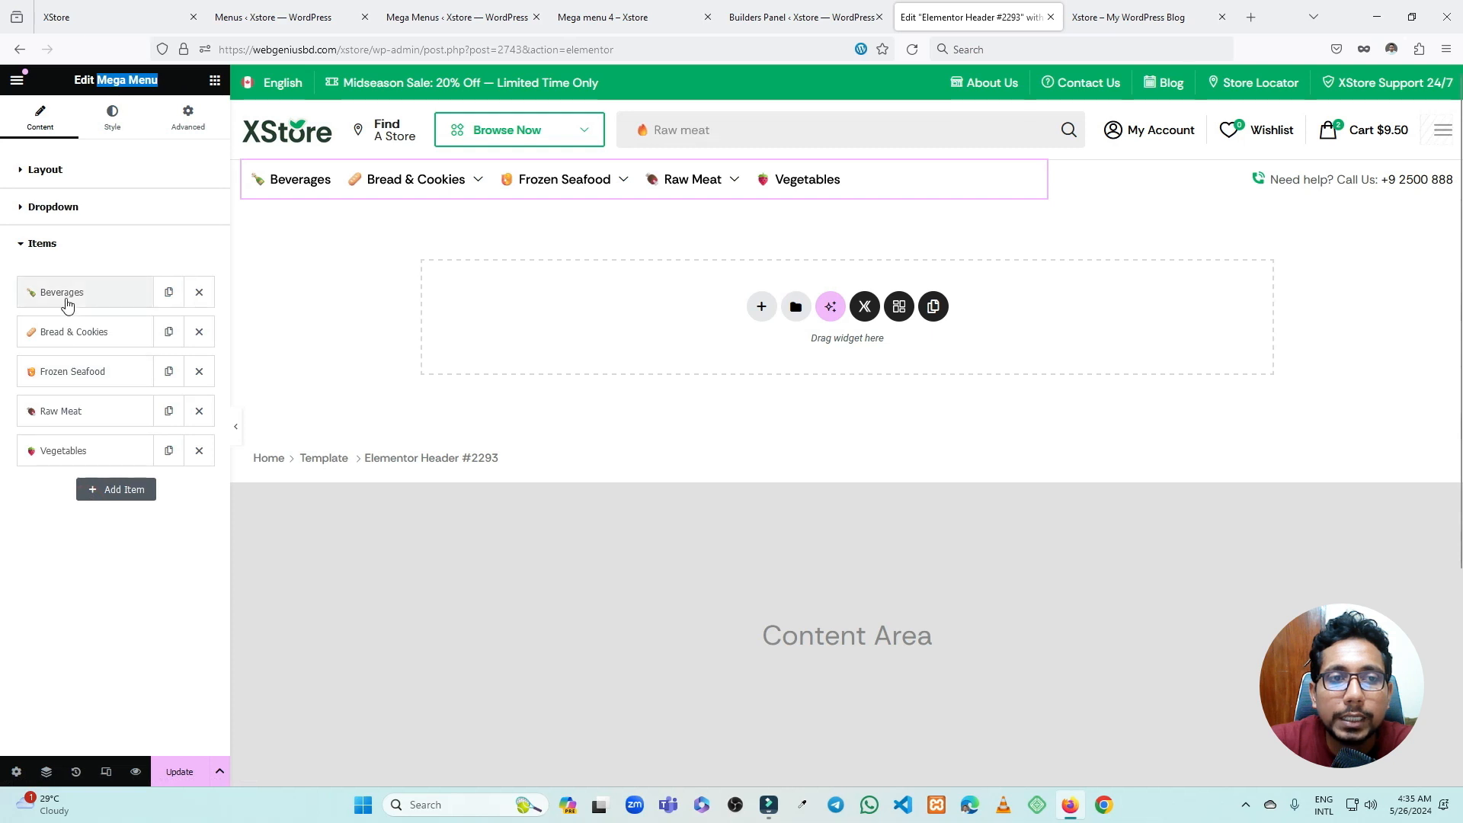
# - Assign Mega menu 4 to the Bread & Cookies item, keeping the Mega Menus (Presets) content type, and collapse the item
pyautogui.click(70, 326)
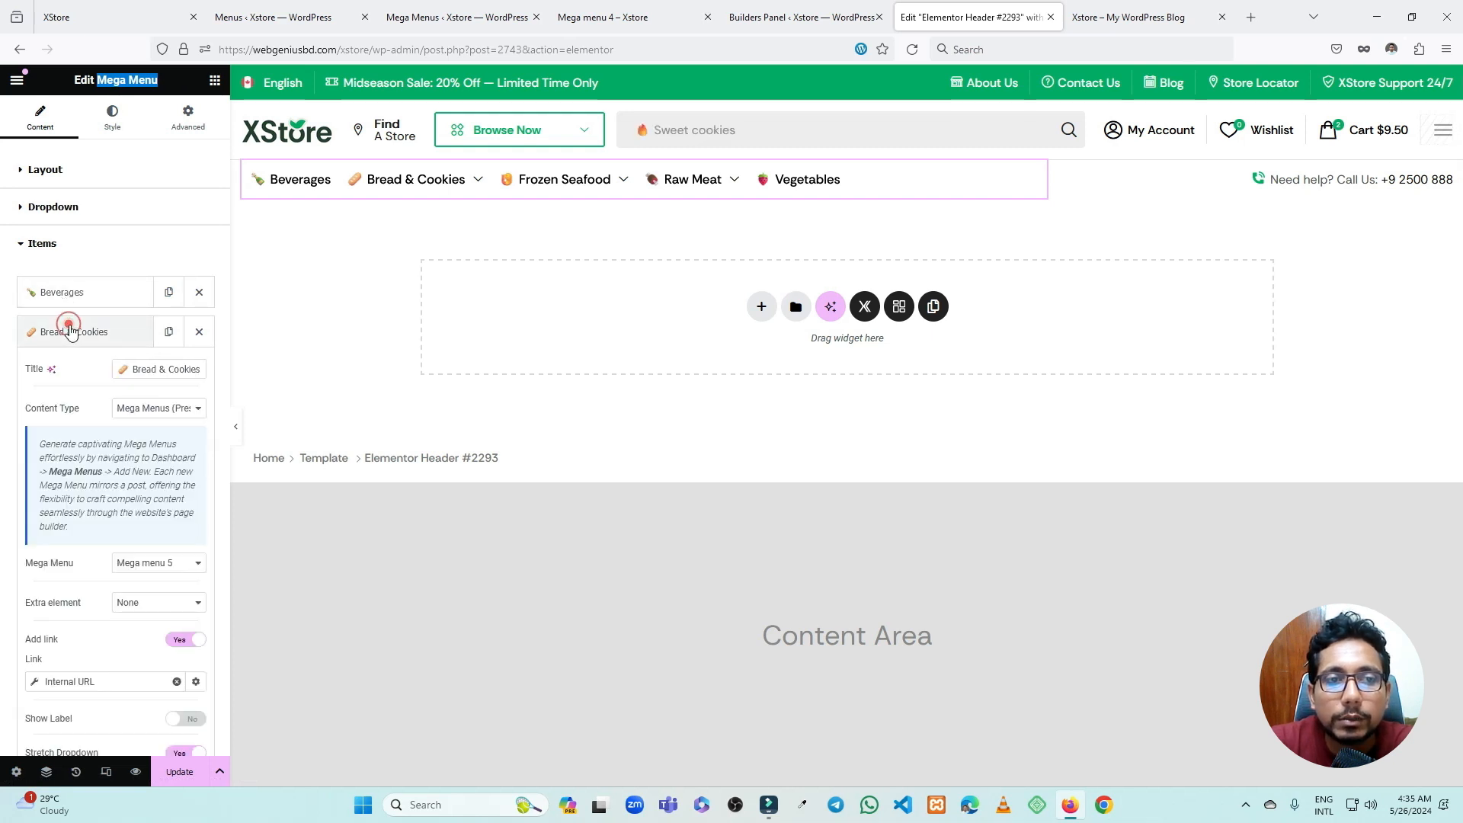
pyautogui.moveTo(43, 418); pyautogui.dragTo(90, 418)
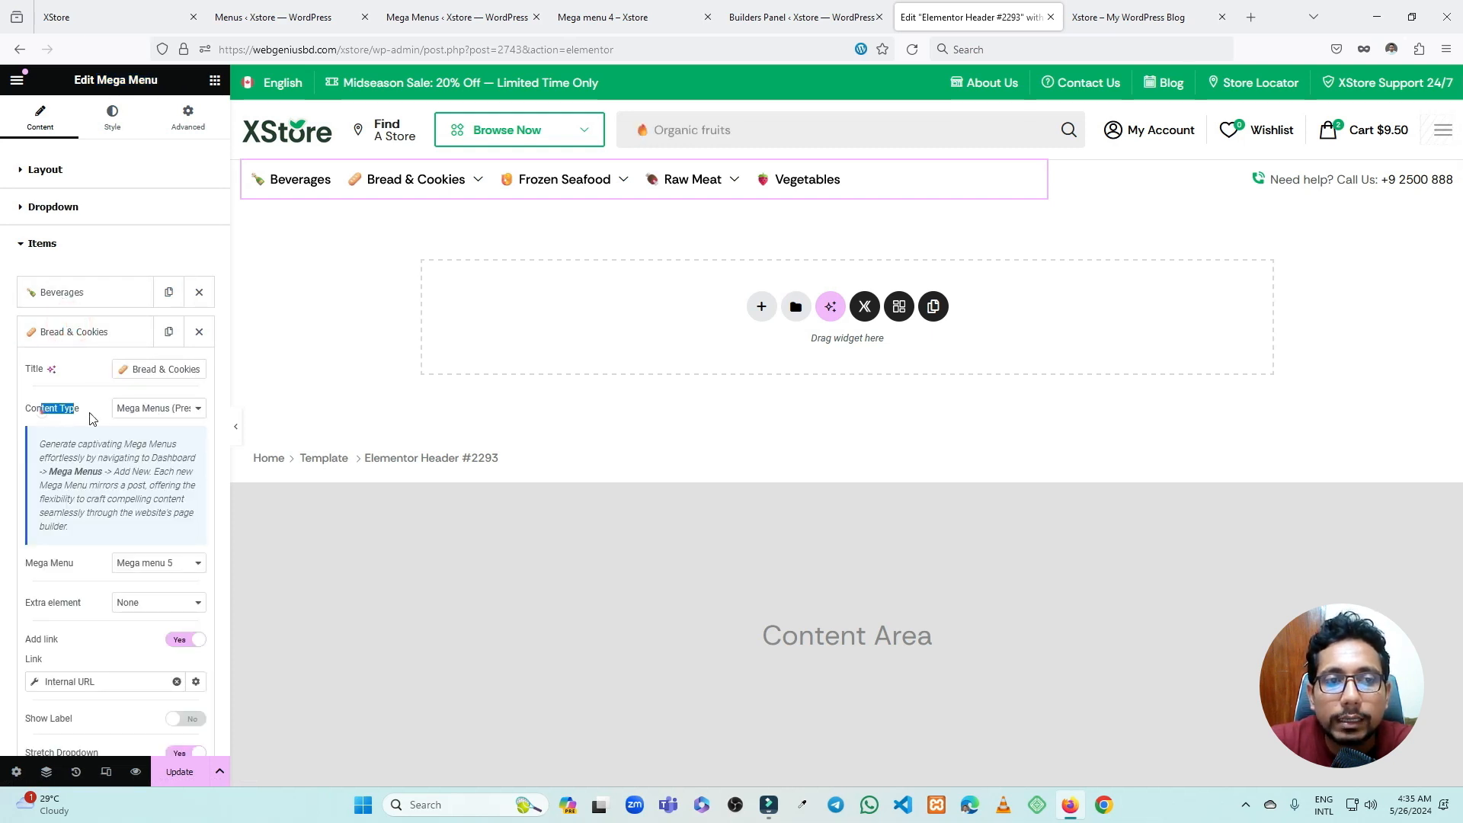
pyautogui.click(160, 416)
pyautogui.click(170, 448)
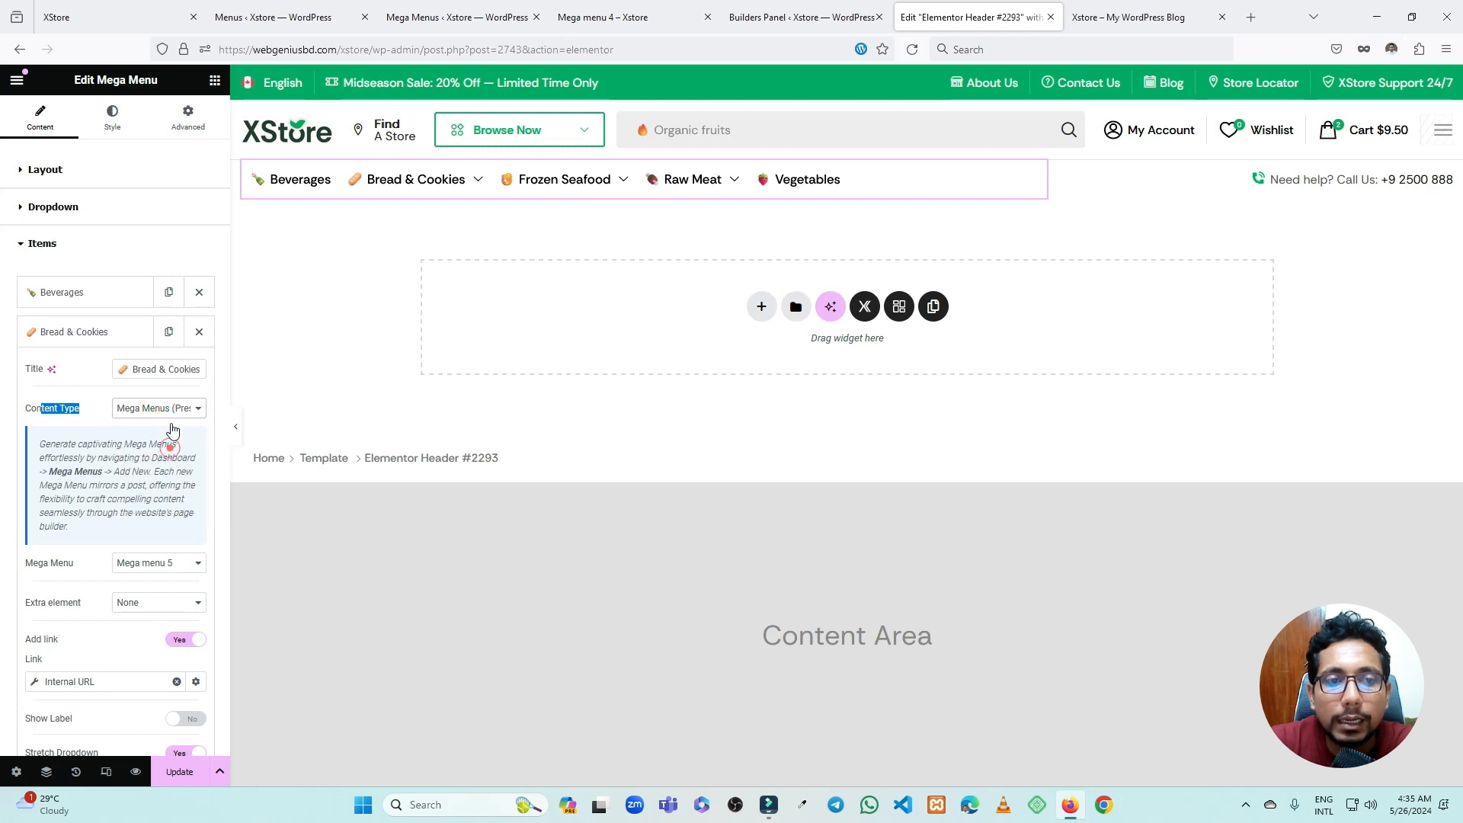
pyautogui.click(165, 567)
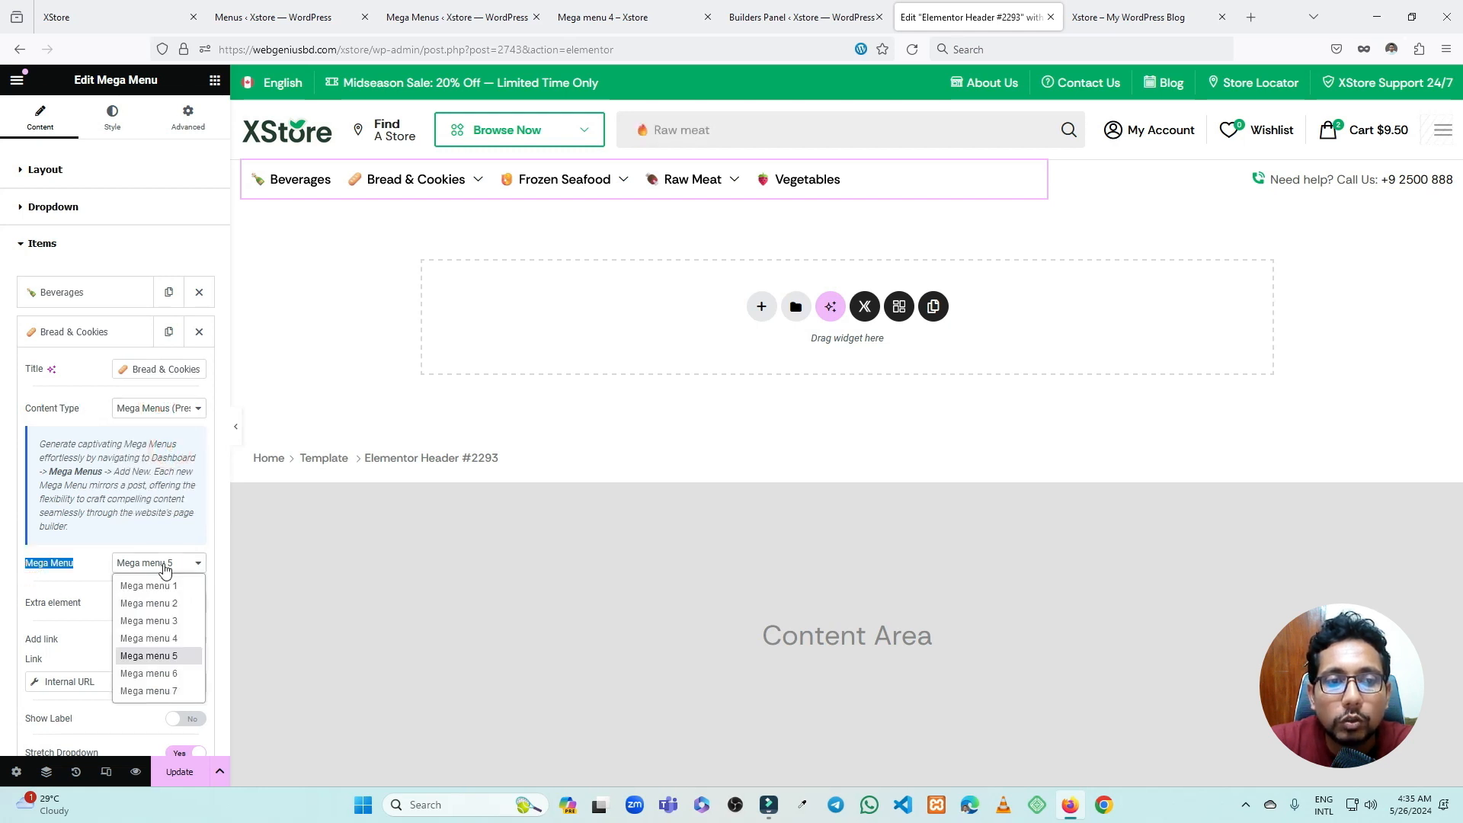
pyautogui.click(165, 638)
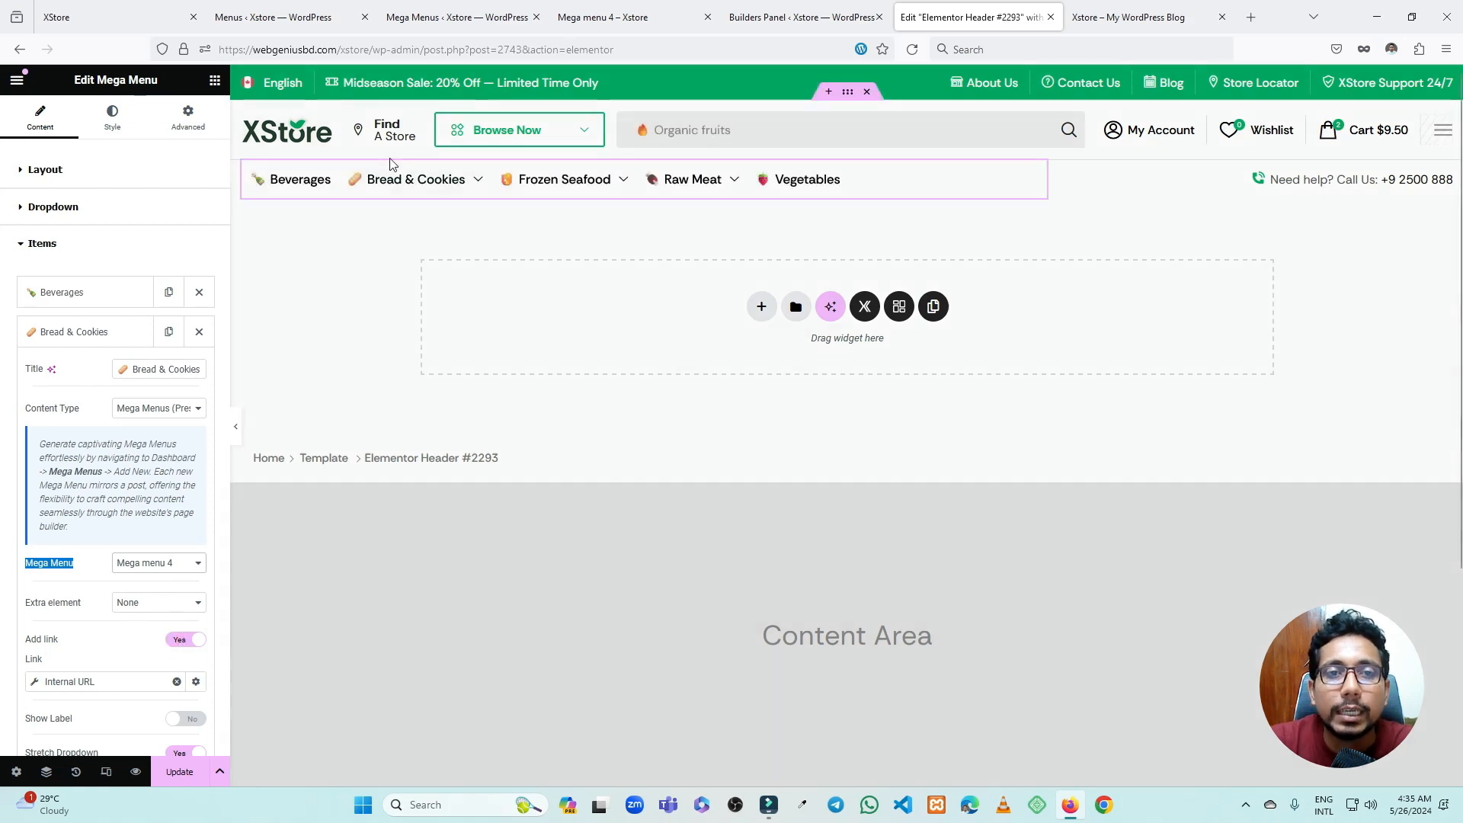
pyautogui.moveTo(391, 179)
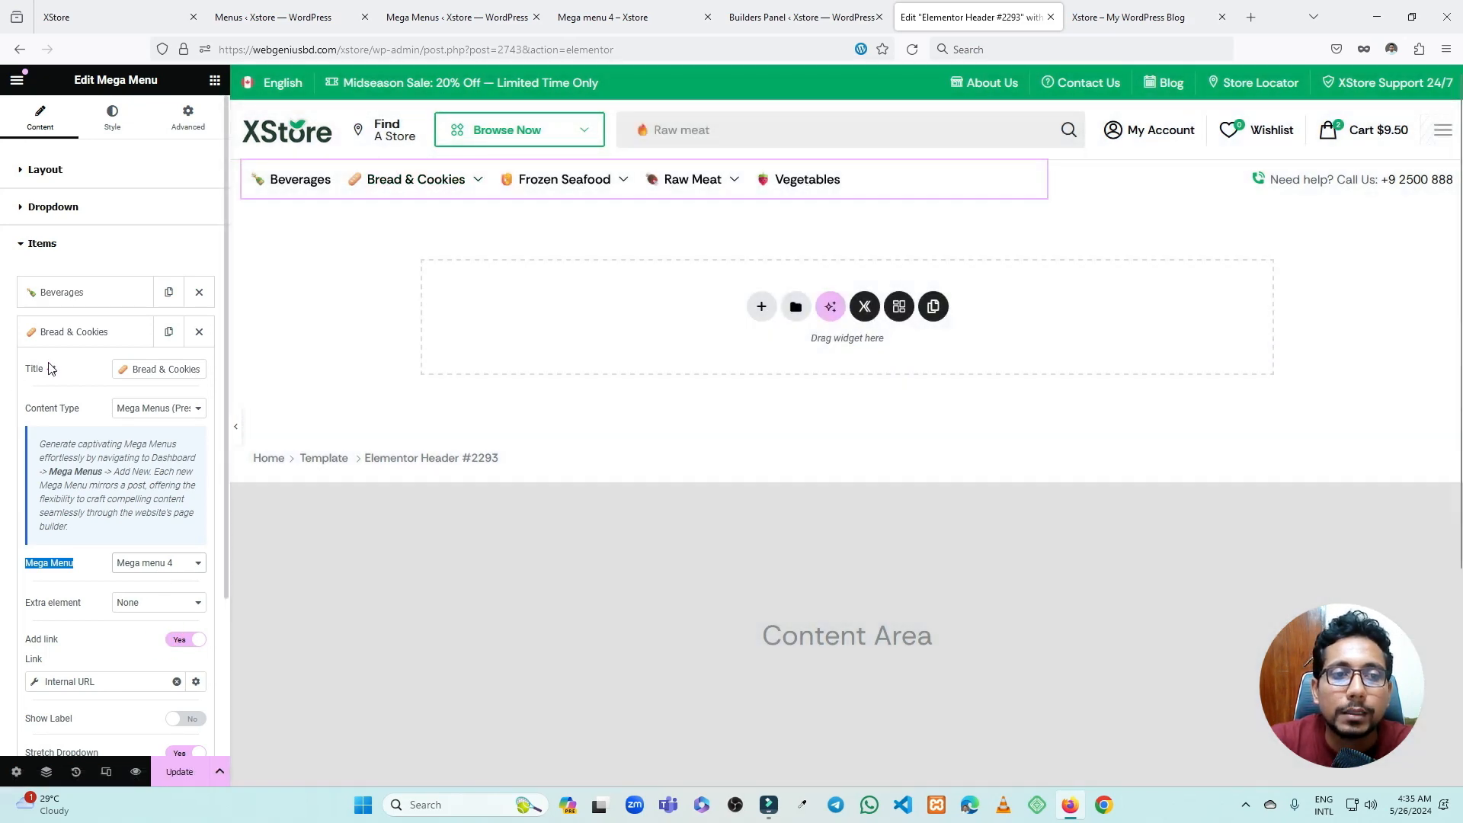
pyautogui.click(56, 341)
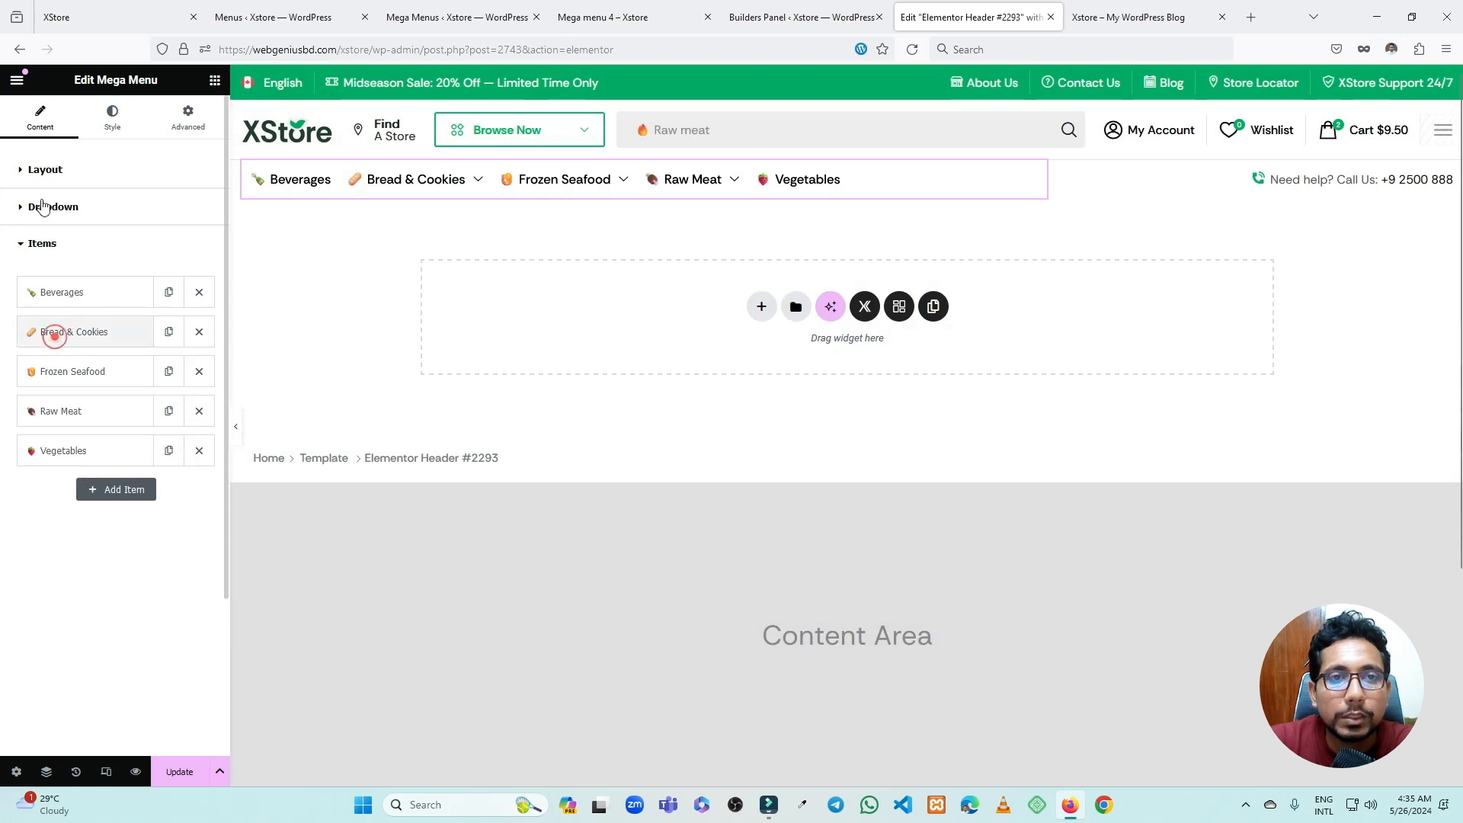
# - Close the Mega menu 4 preview page and open Mega menu 4 in Elementor from the dashboard's Mega Menus list
pyautogui.click(120, 14)
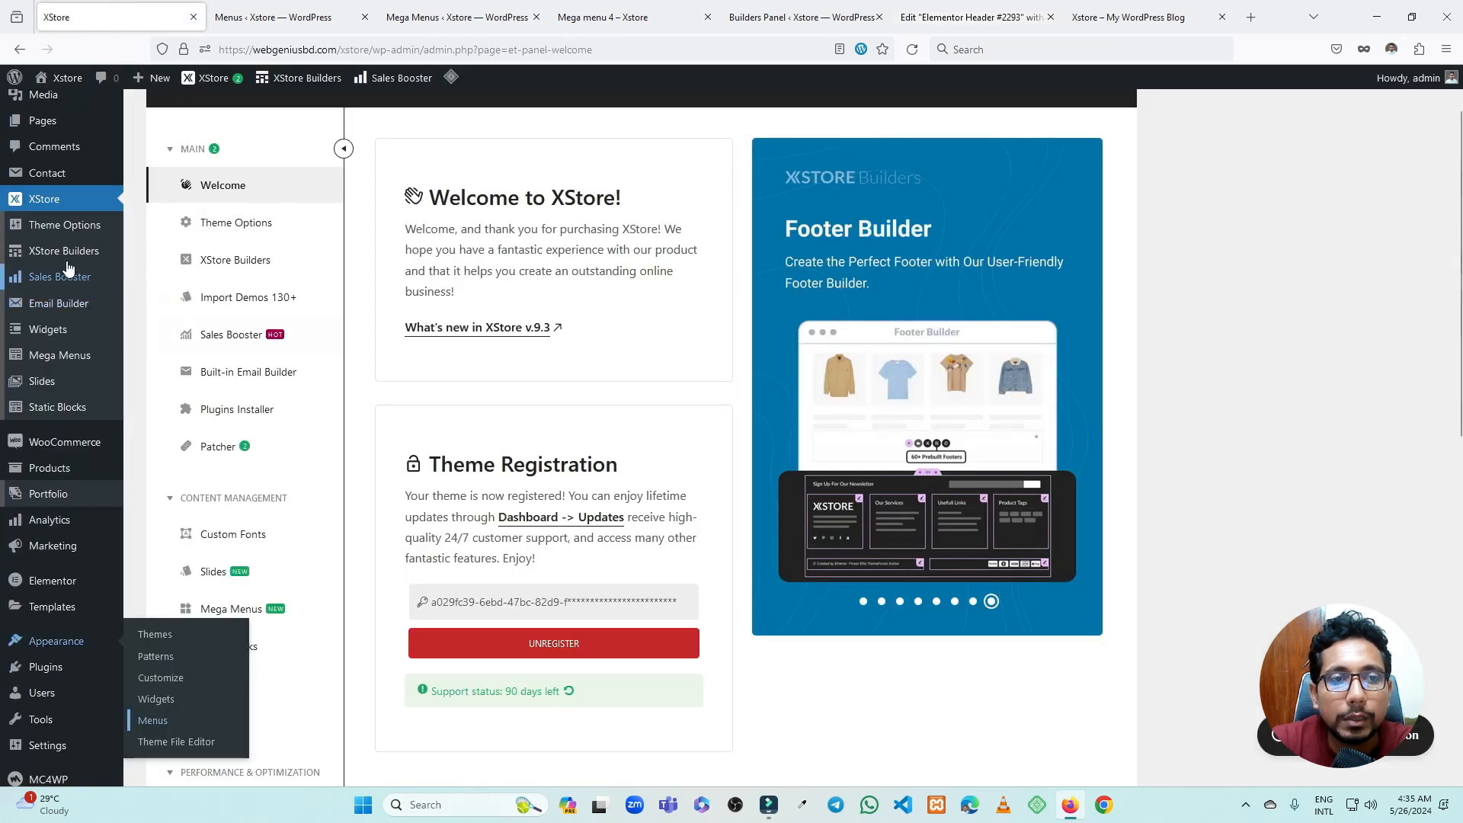
pyautogui.moveTo(63, 363)
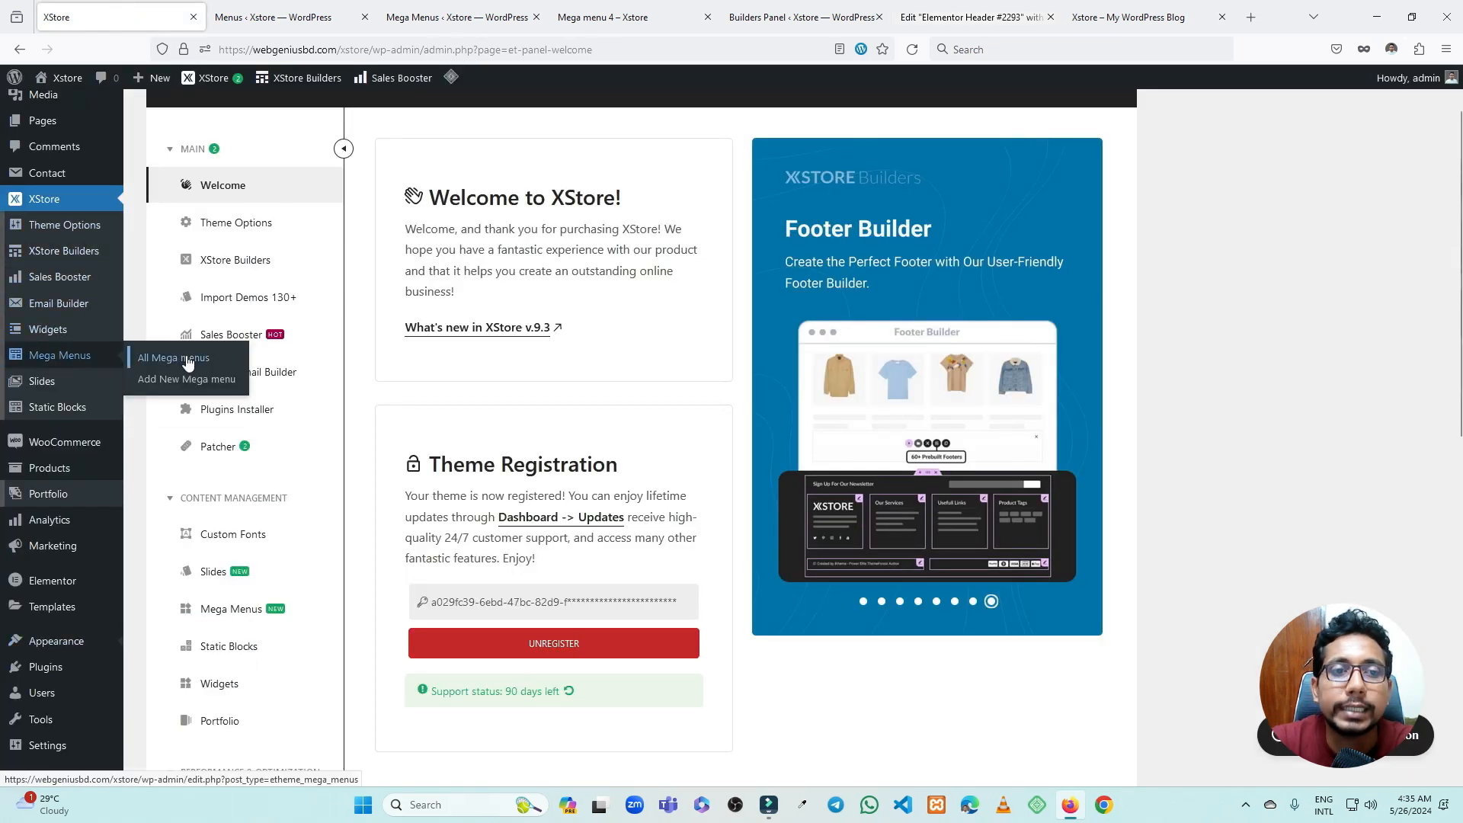
pyautogui.click(457, 16)
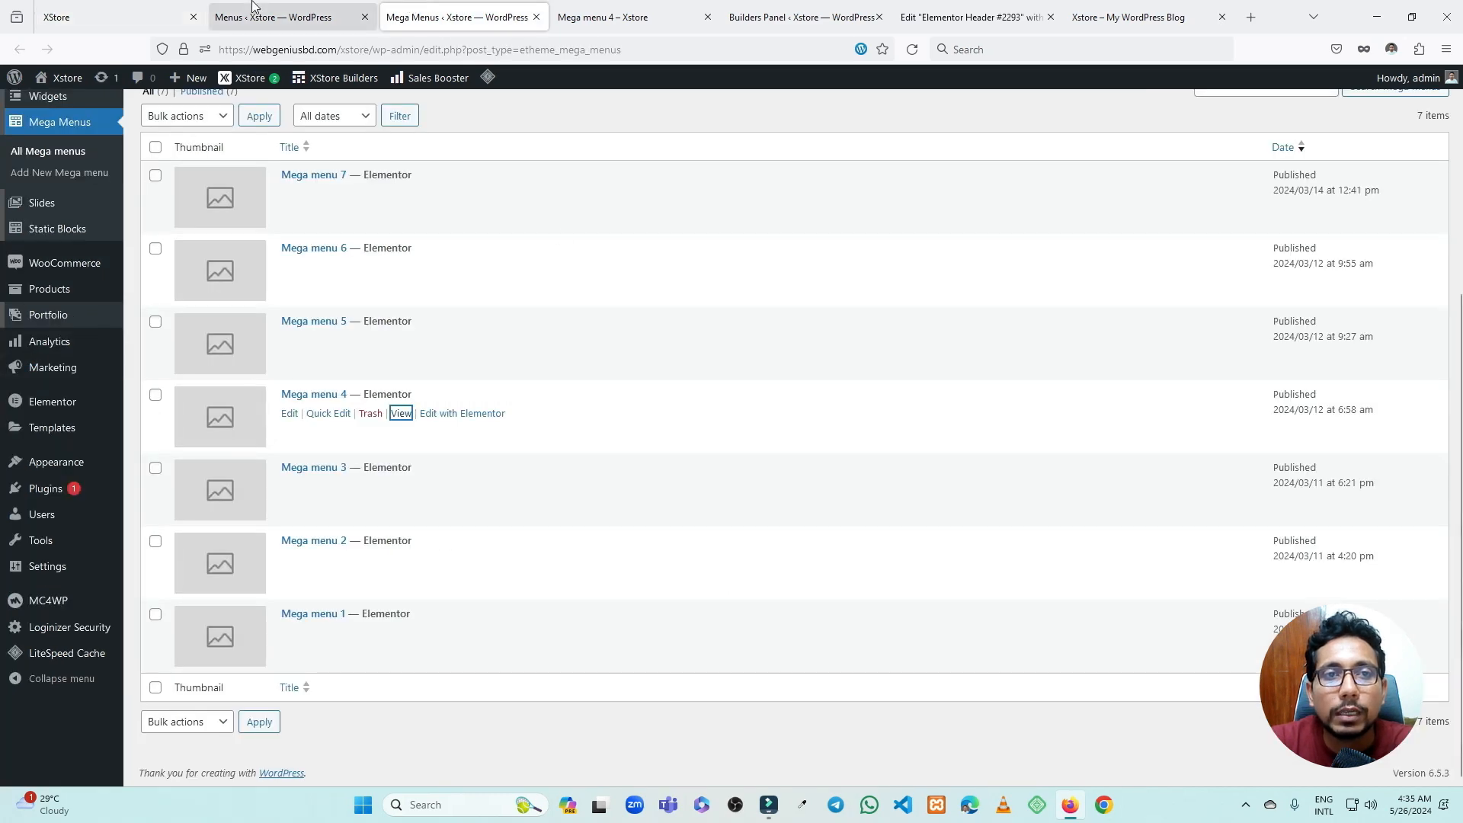
pyautogui.click(605, 10)
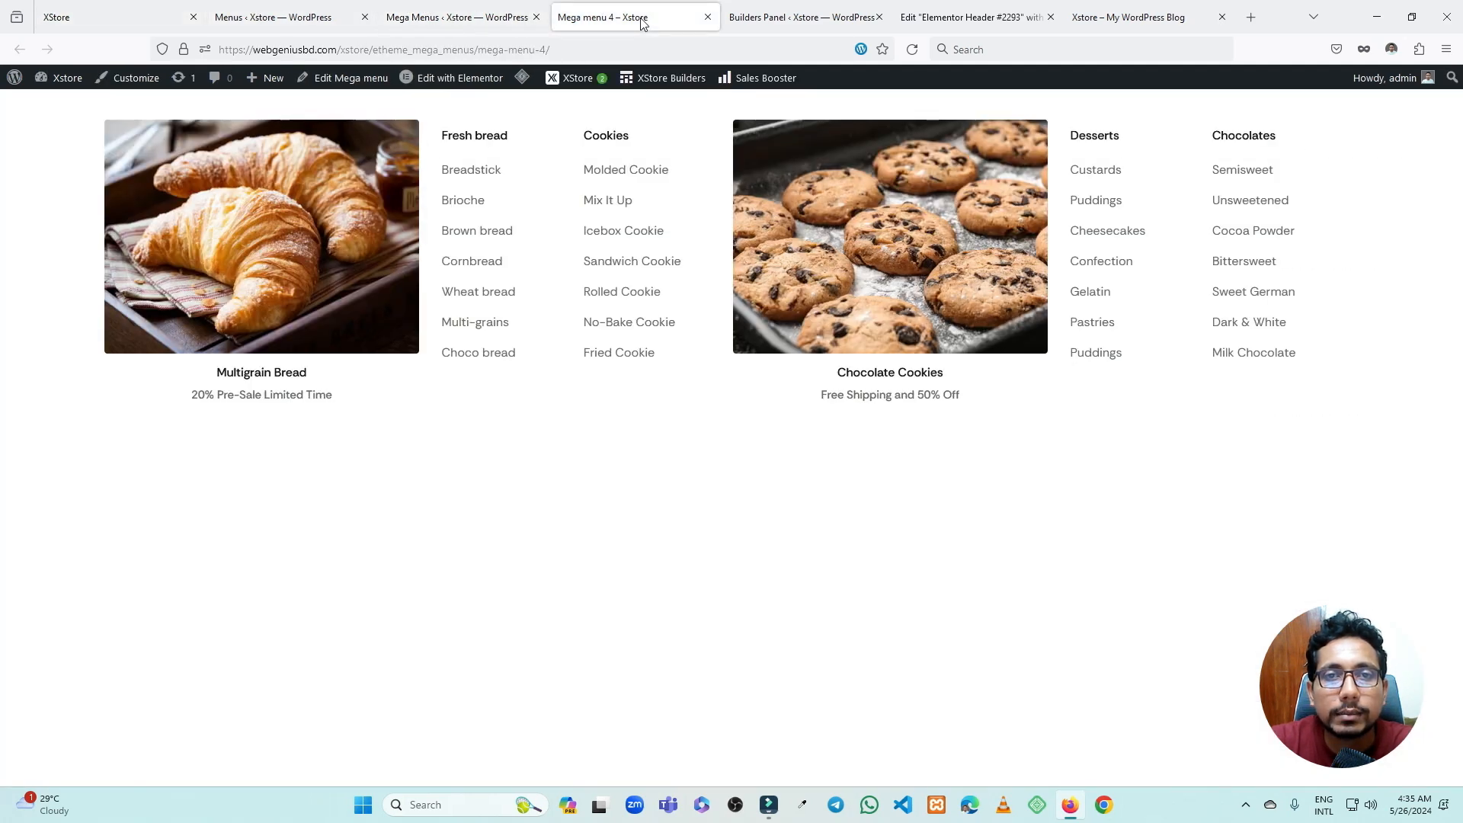
pyautogui.click(708, 18)
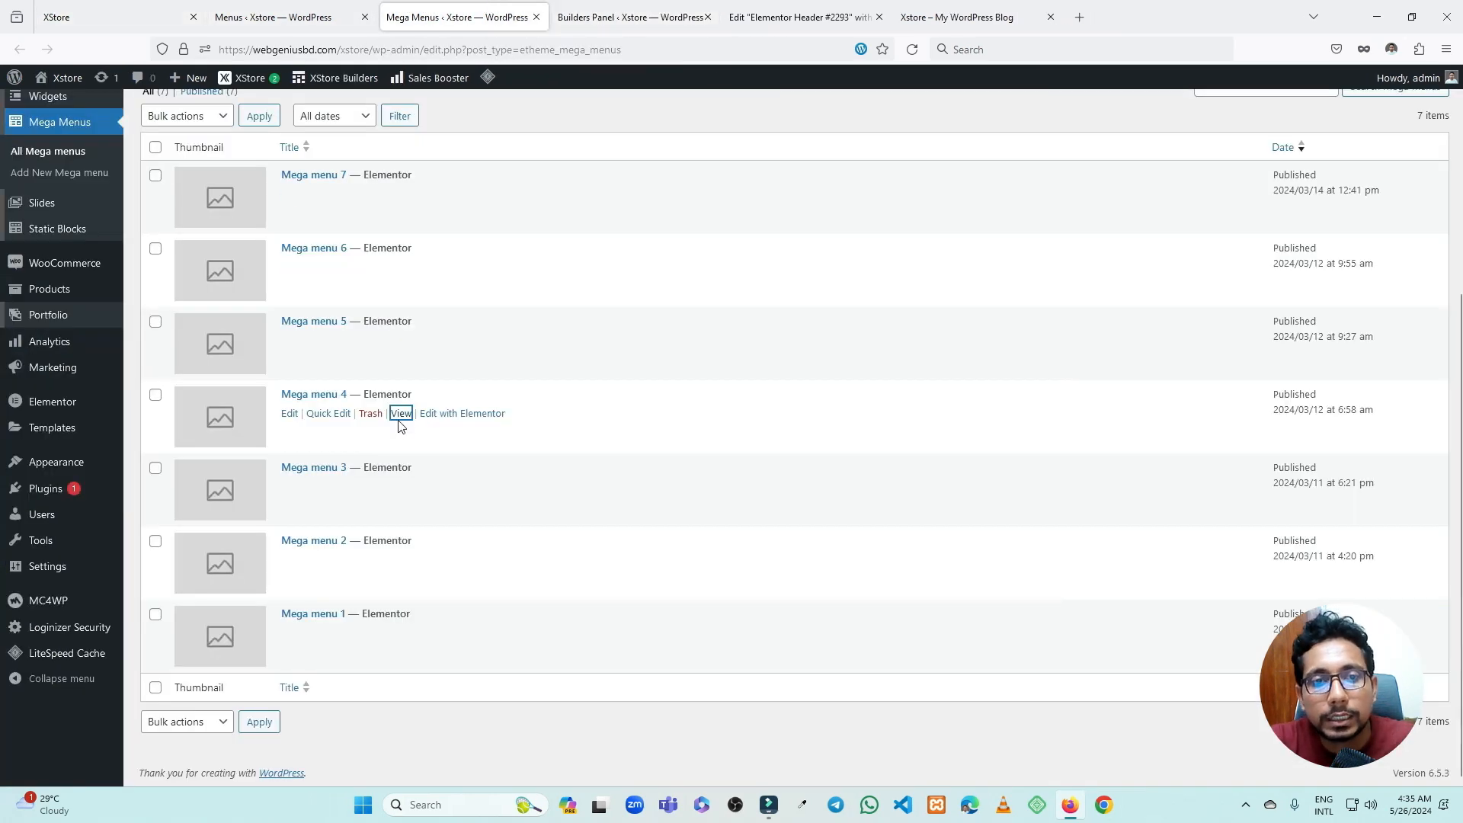
pyautogui.click(461, 413)
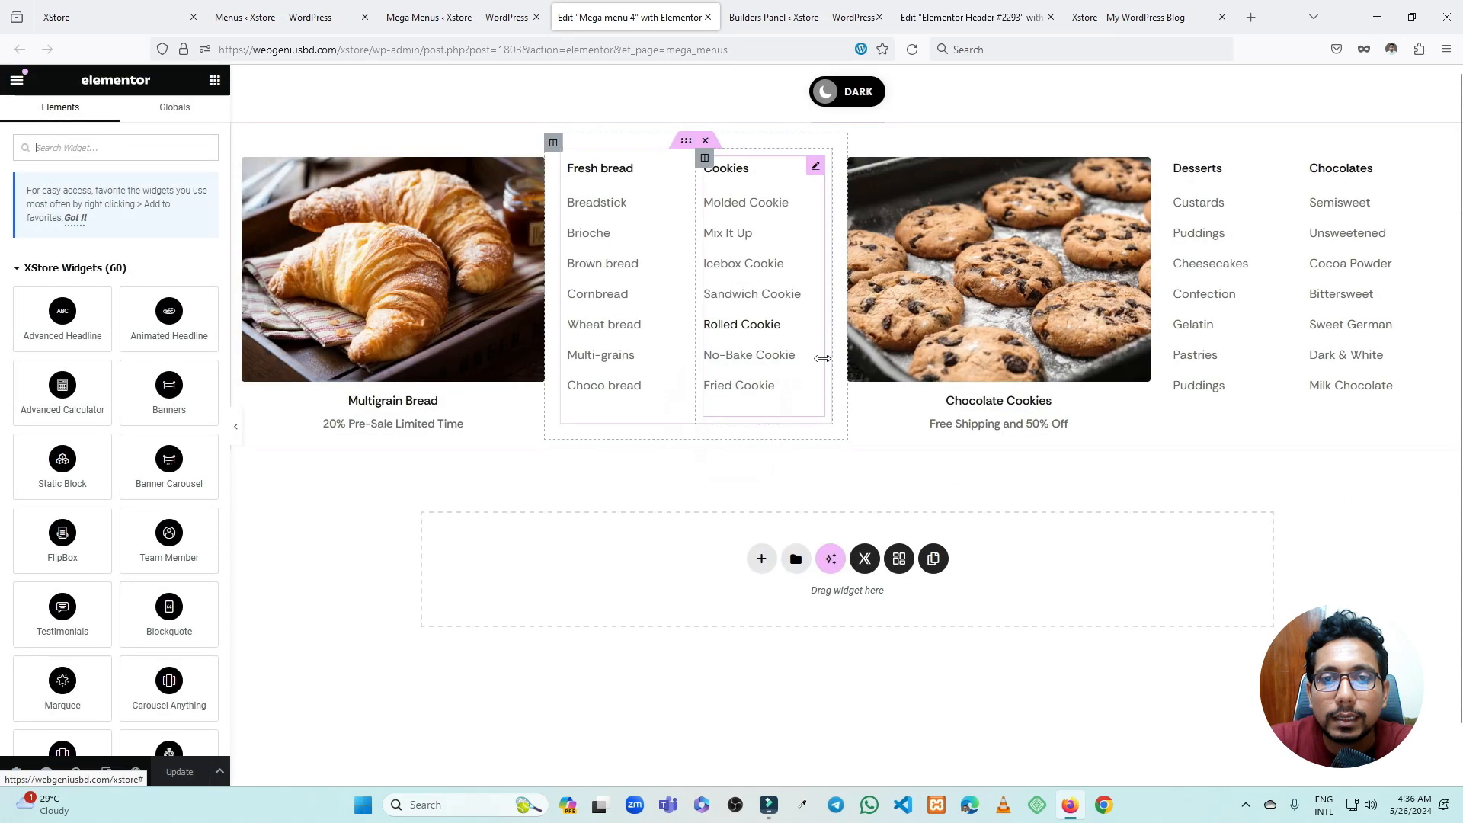
# - Inspect which widgets build Mega menu 4 by selecting its two image blocks and the link columns beside them
pyautogui.click(518, 169)
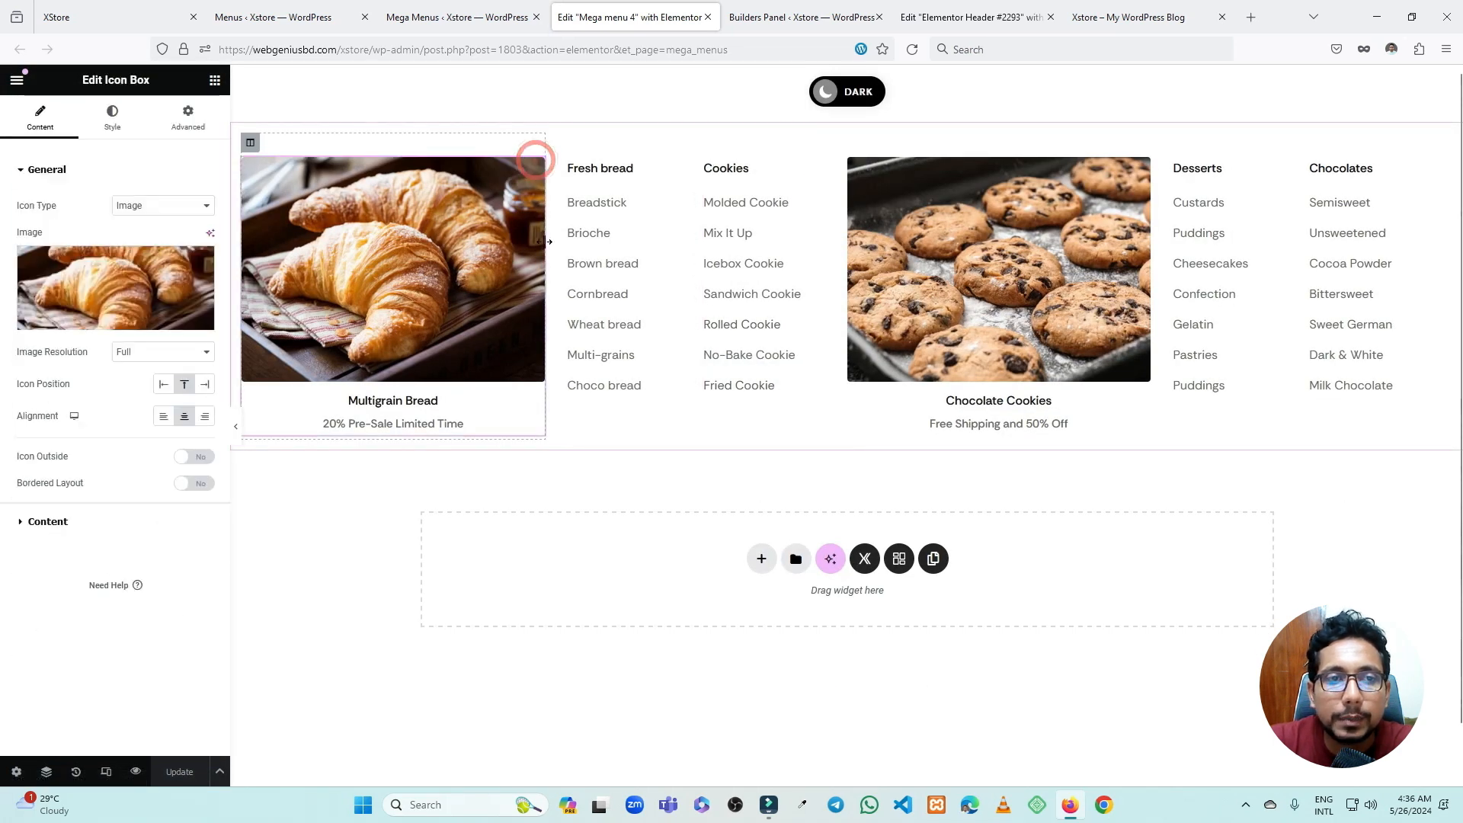
pyautogui.moveTo(82, 79); pyautogui.dragTo(165, 74)
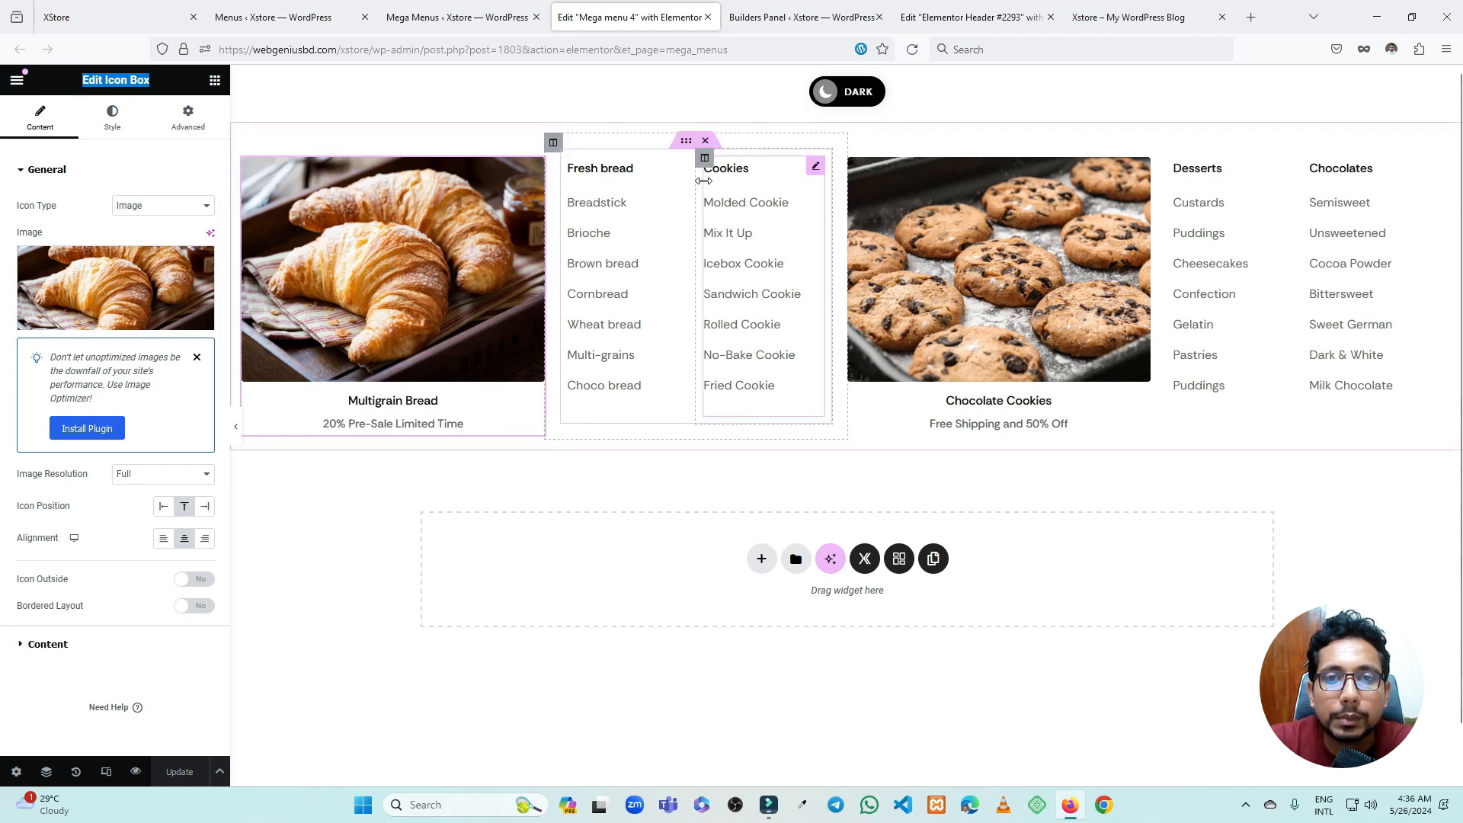
pyautogui.click(678, 168)
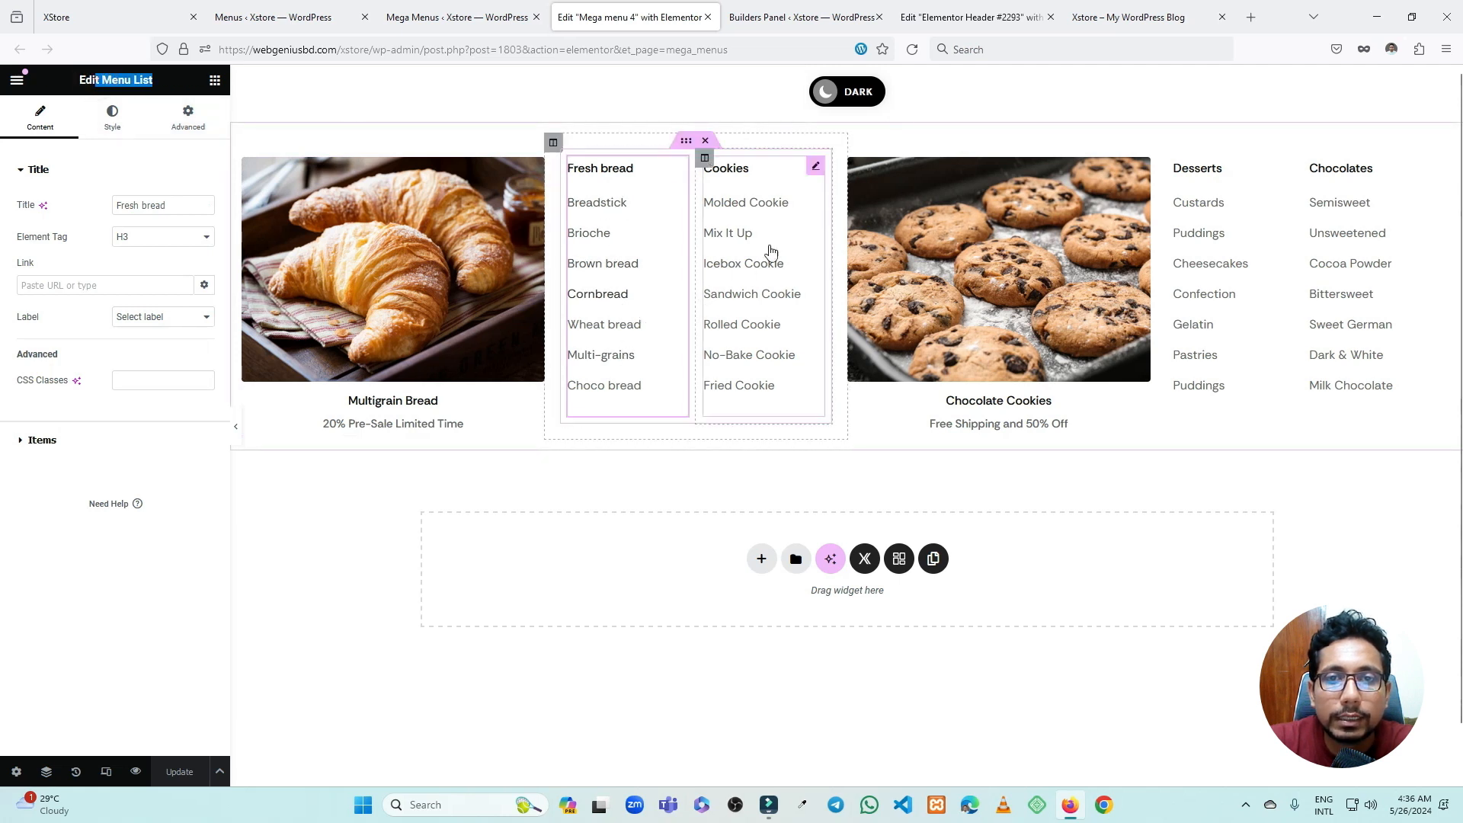
pyautogui.click(814, 167)
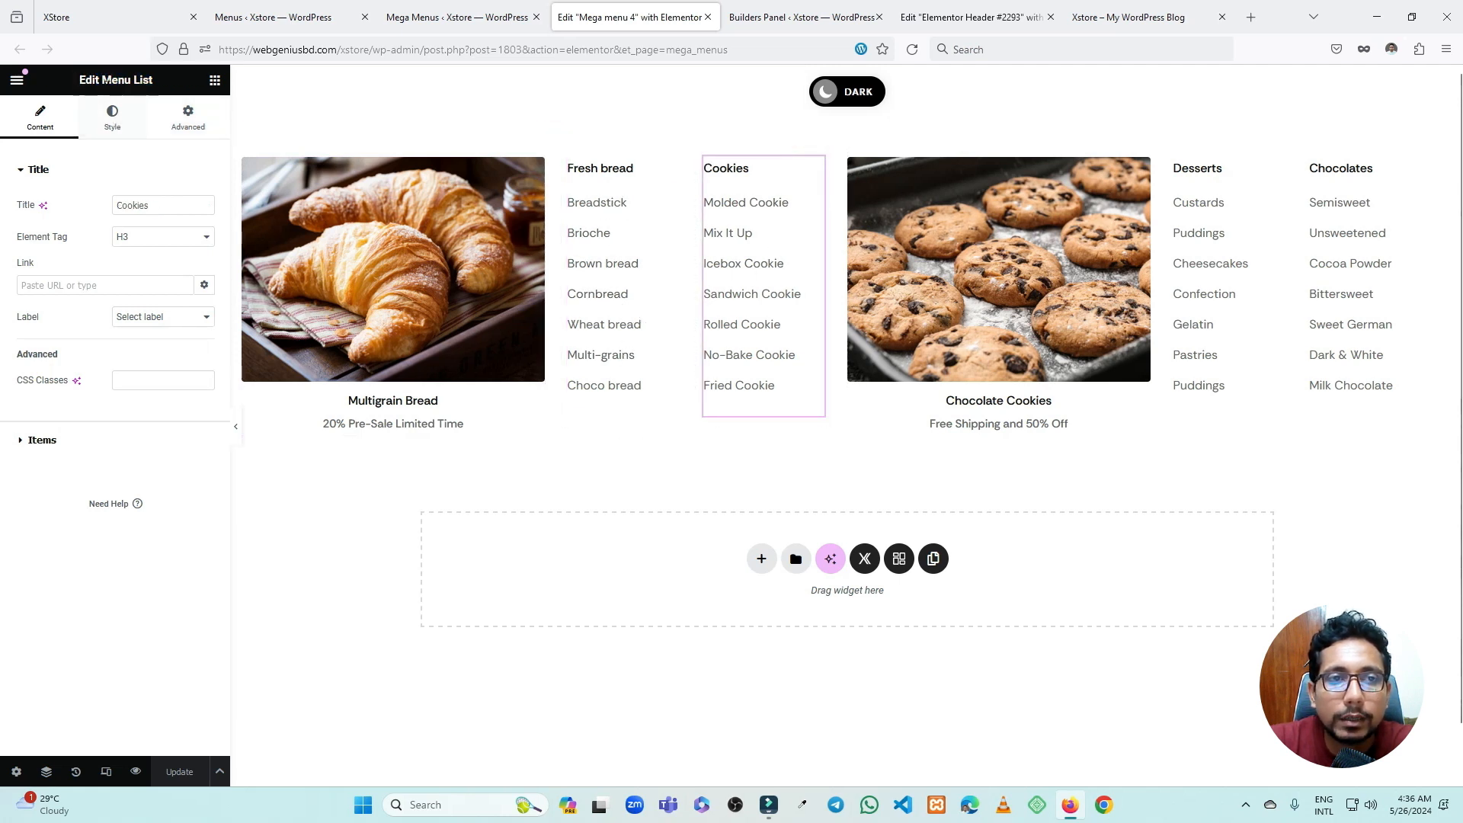
pyautogui.click(1142, 171)
pyautogui.moveTo(172, 92); pyautogui.dragTo(95, 86)
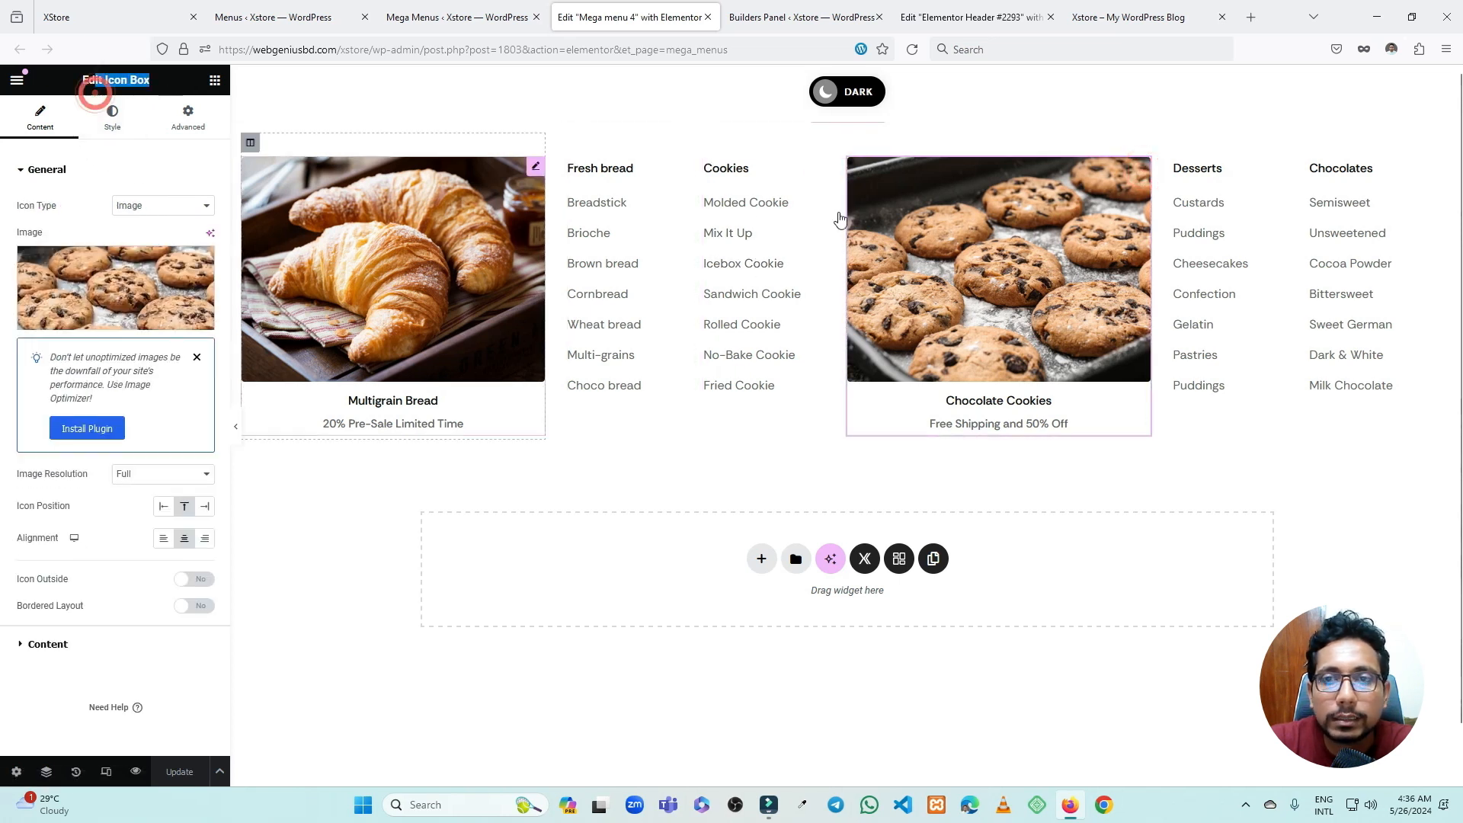
pyautogui.click(1286, 169)
pyautogui.click(1417, 164)
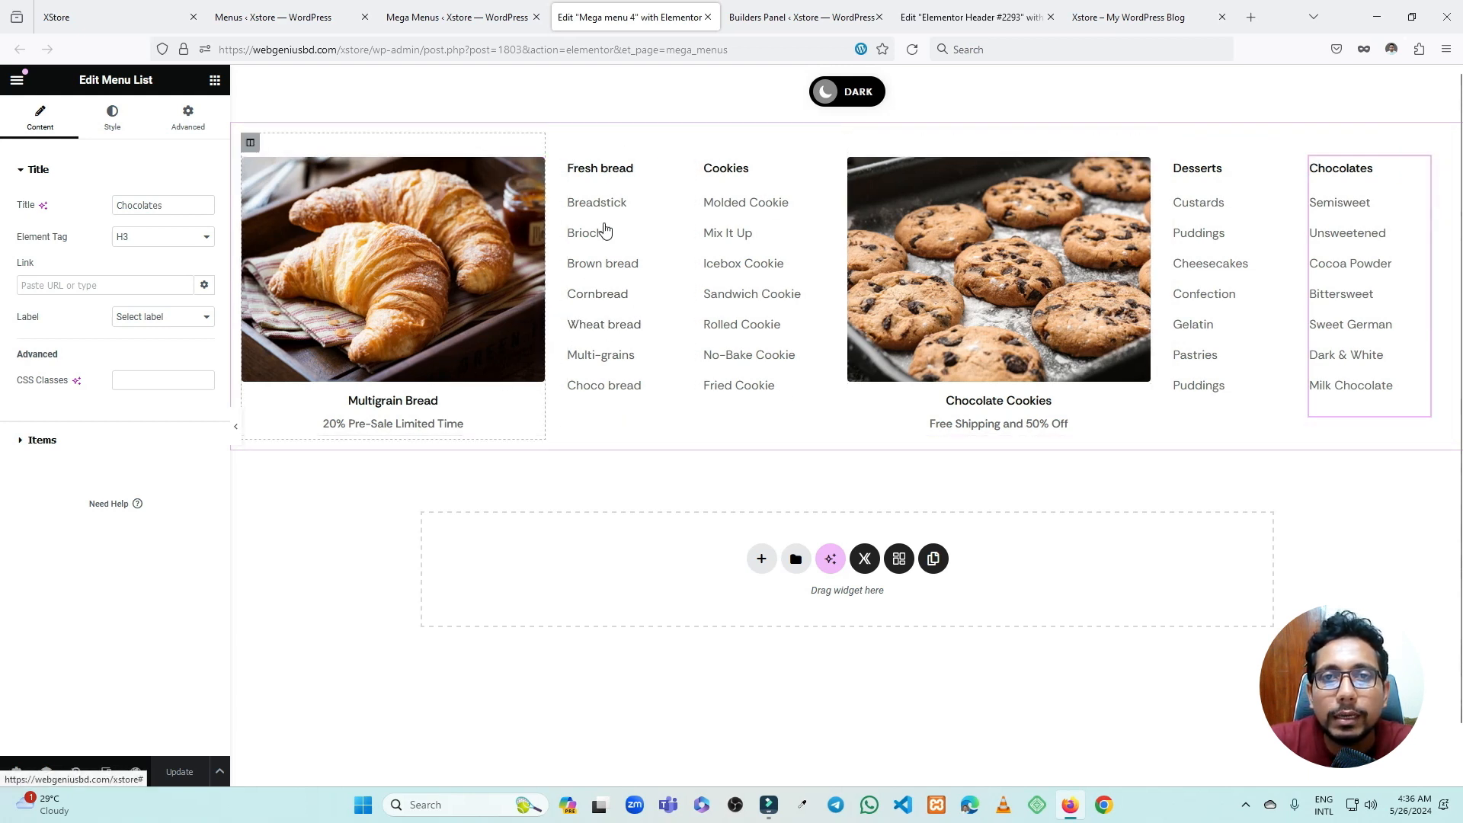
# - Return to the header editor and review the Bread & Cookies item's Mega Menu choice and internal URL link settings
pyautogui.click(473, 9)
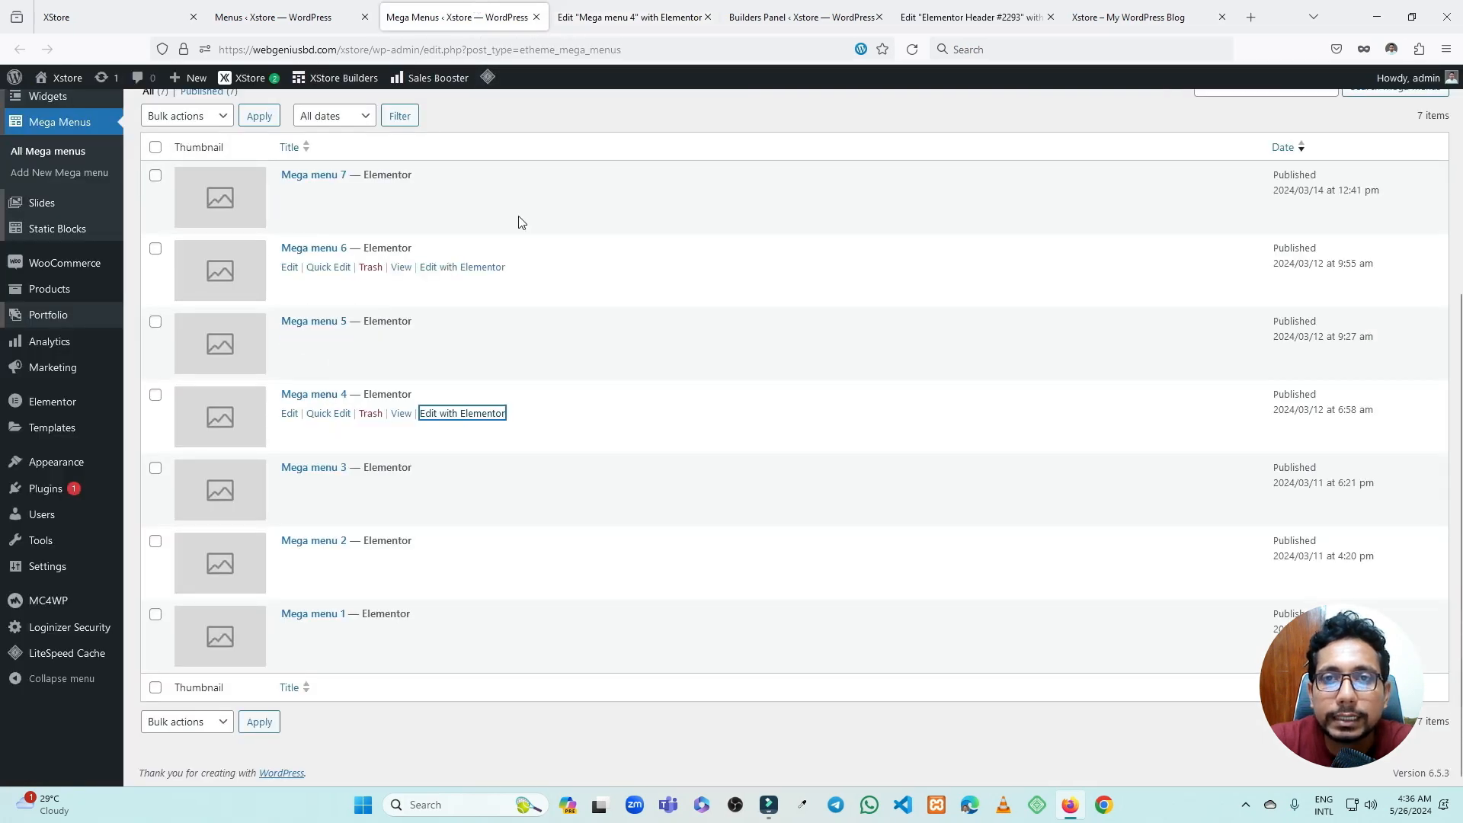
pyautogui.click(962, 10)
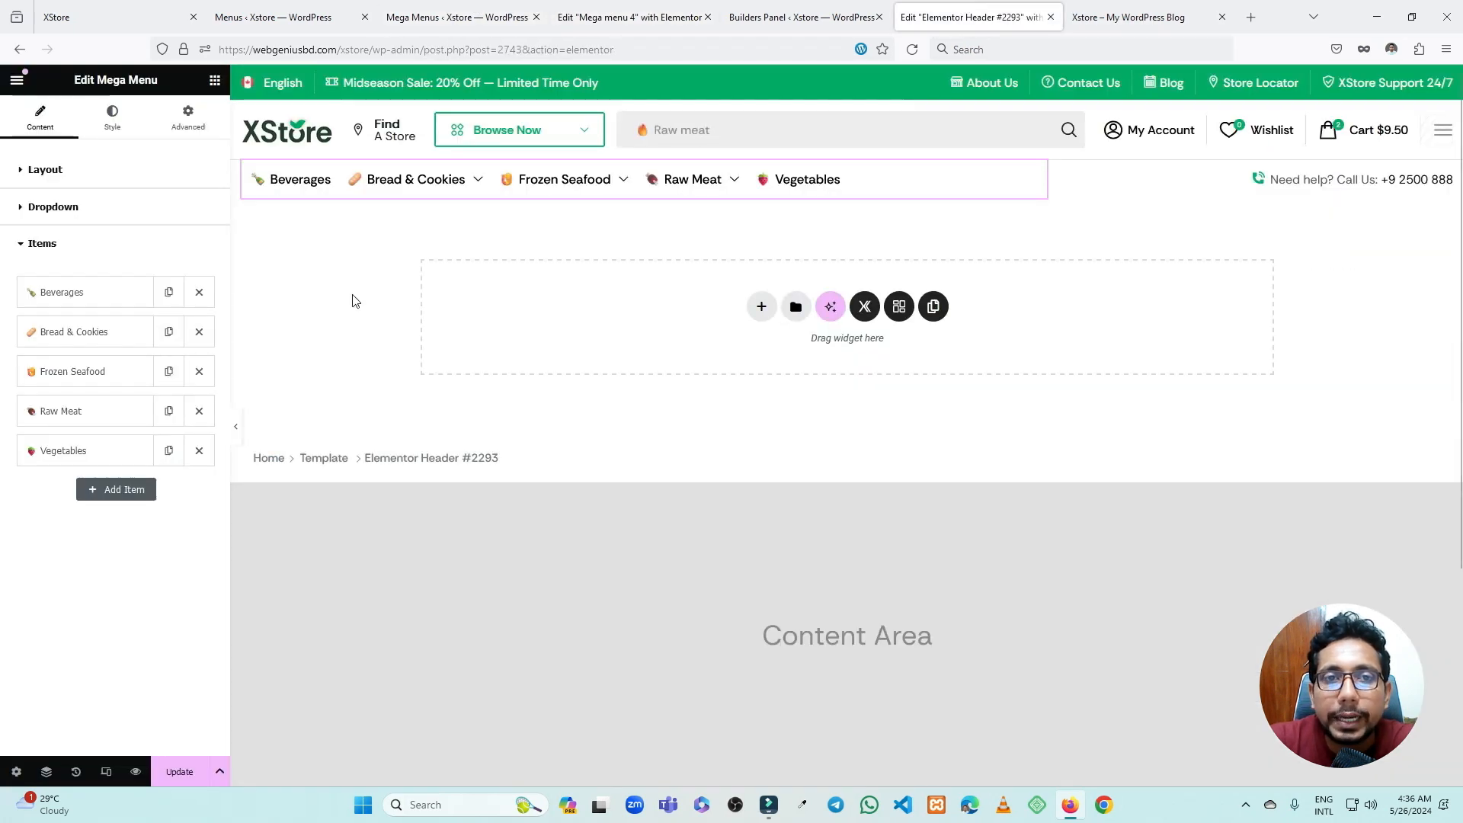
pyautogui.click(69, 341)
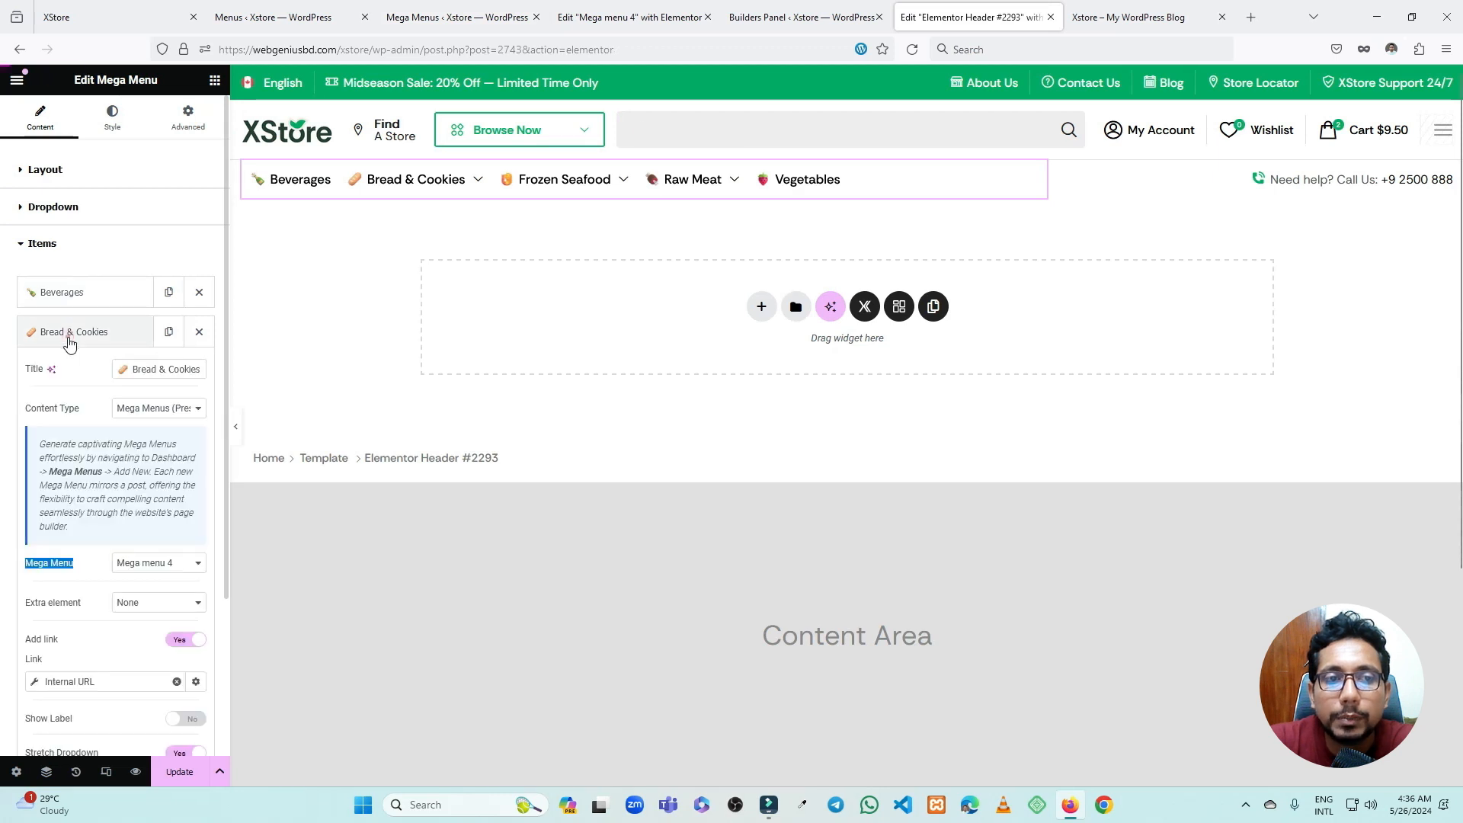
pyautogui.click(140, 568)
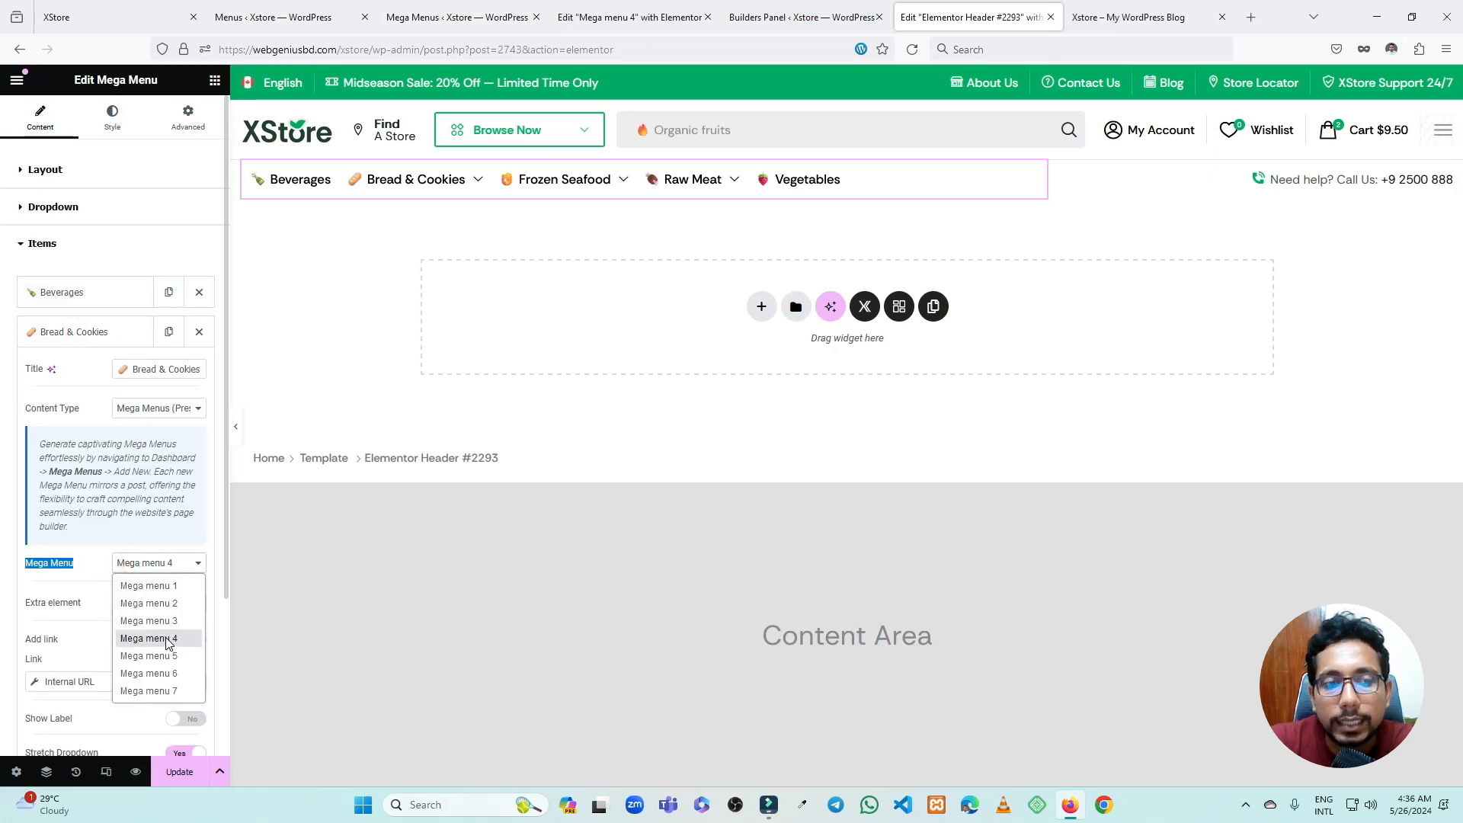
pyautogui.click(86, 606)
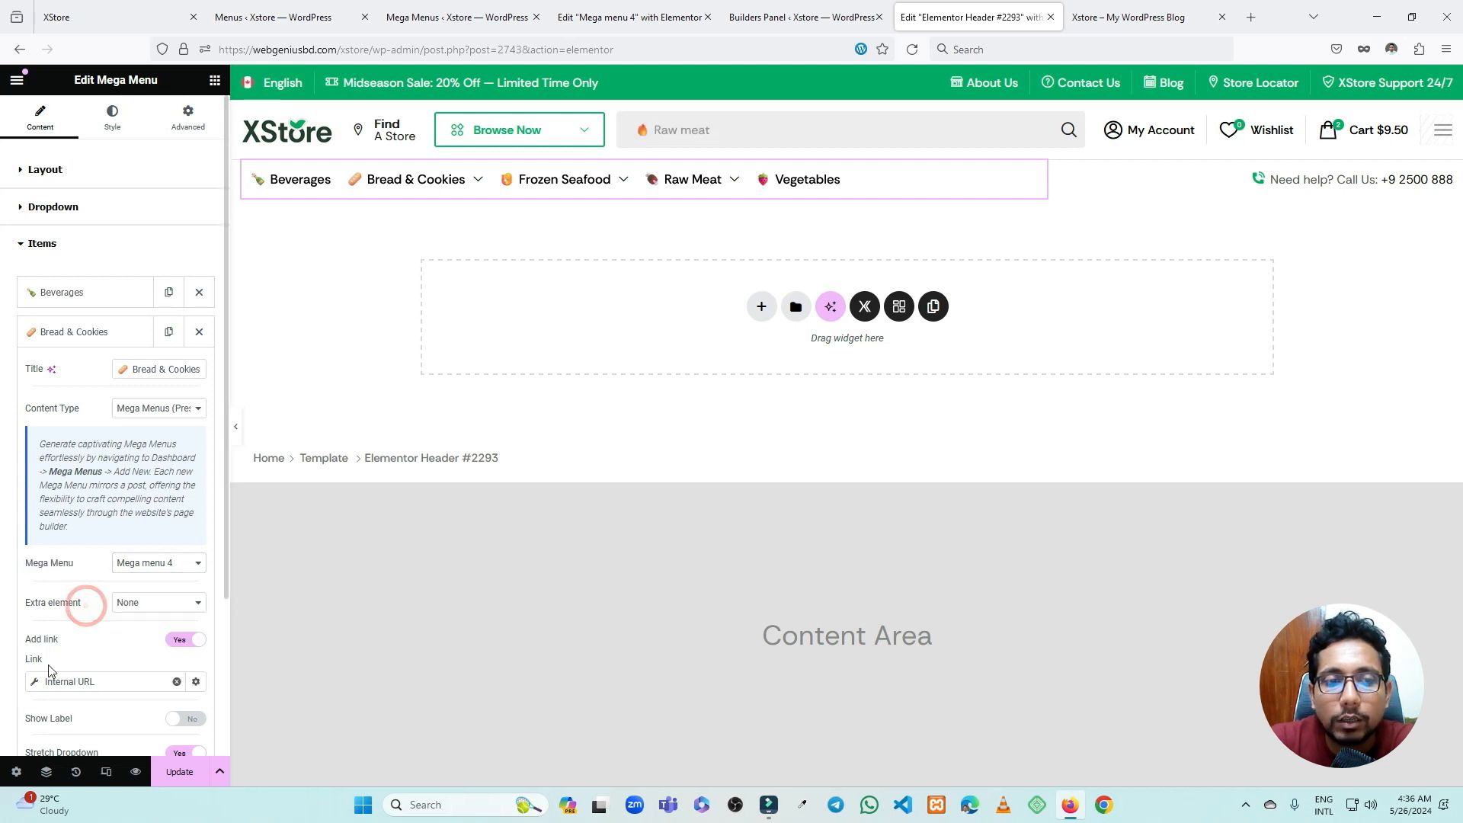
pyautogui.click(35, 682)
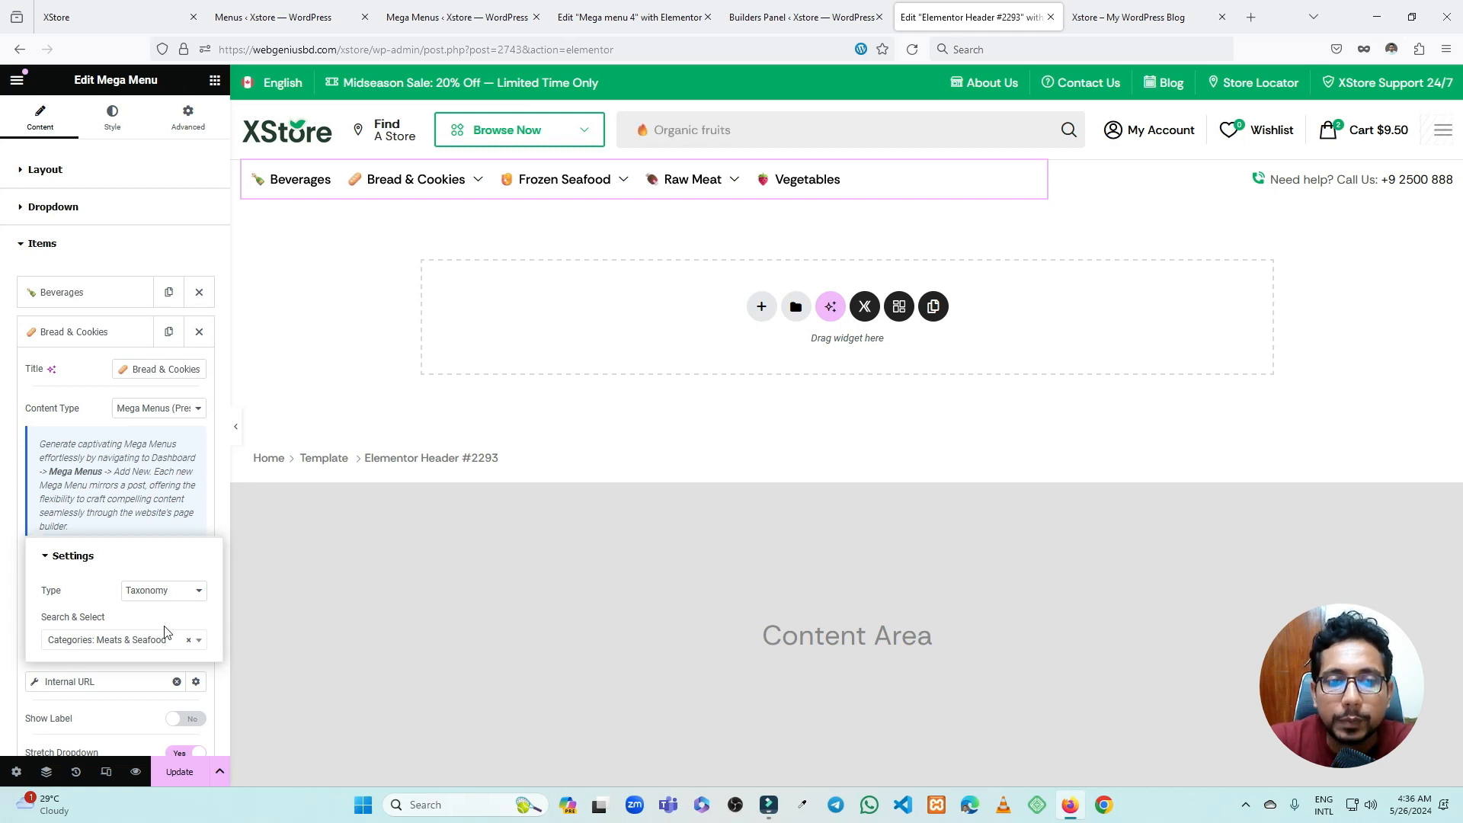
pyautogui.click(19, 579)
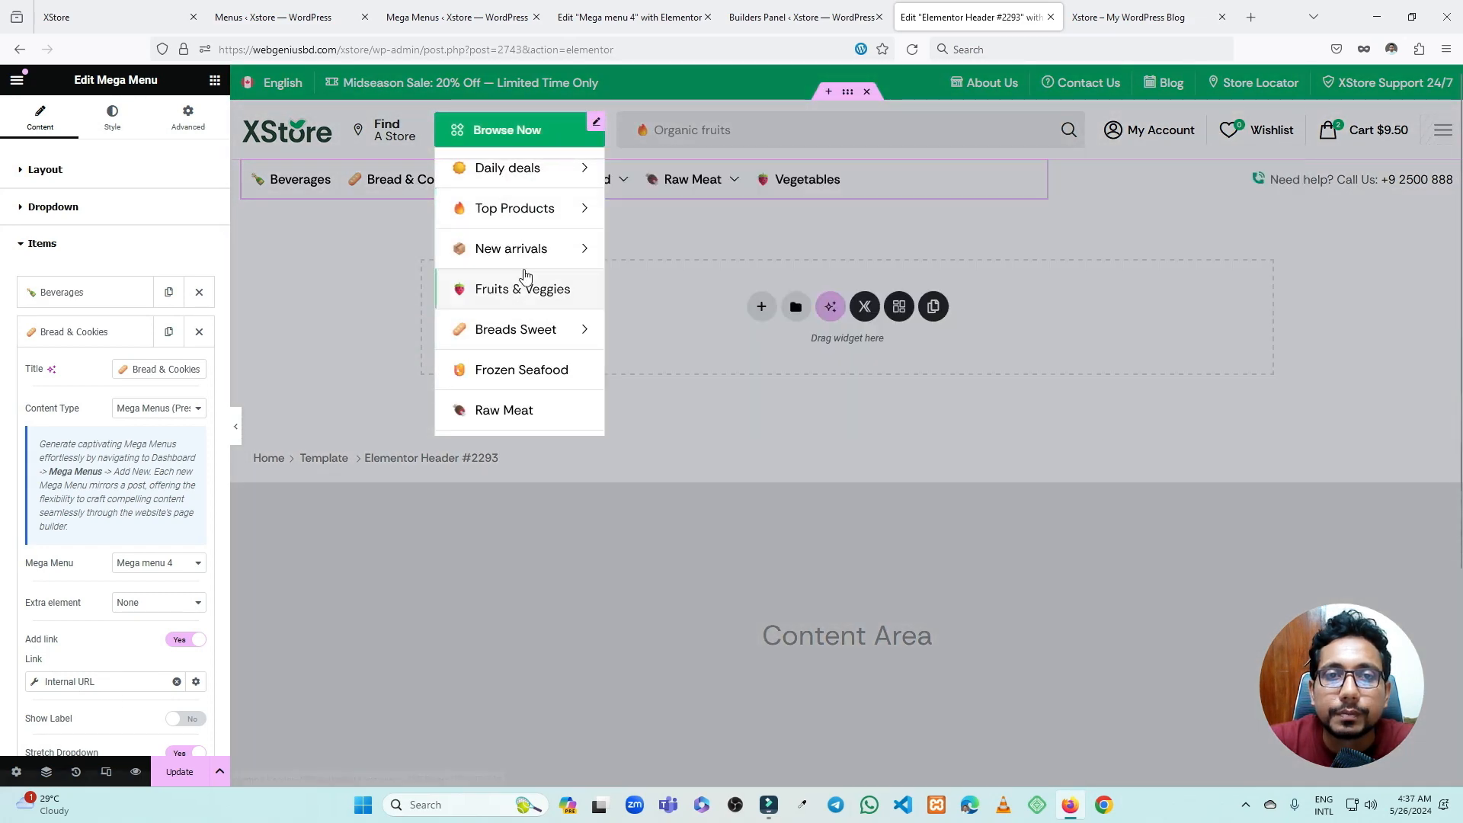
# - Open the settings of the header's Ajax search widget and preview its recommended search suggestions
pyautogui.moveTo(417, 141)
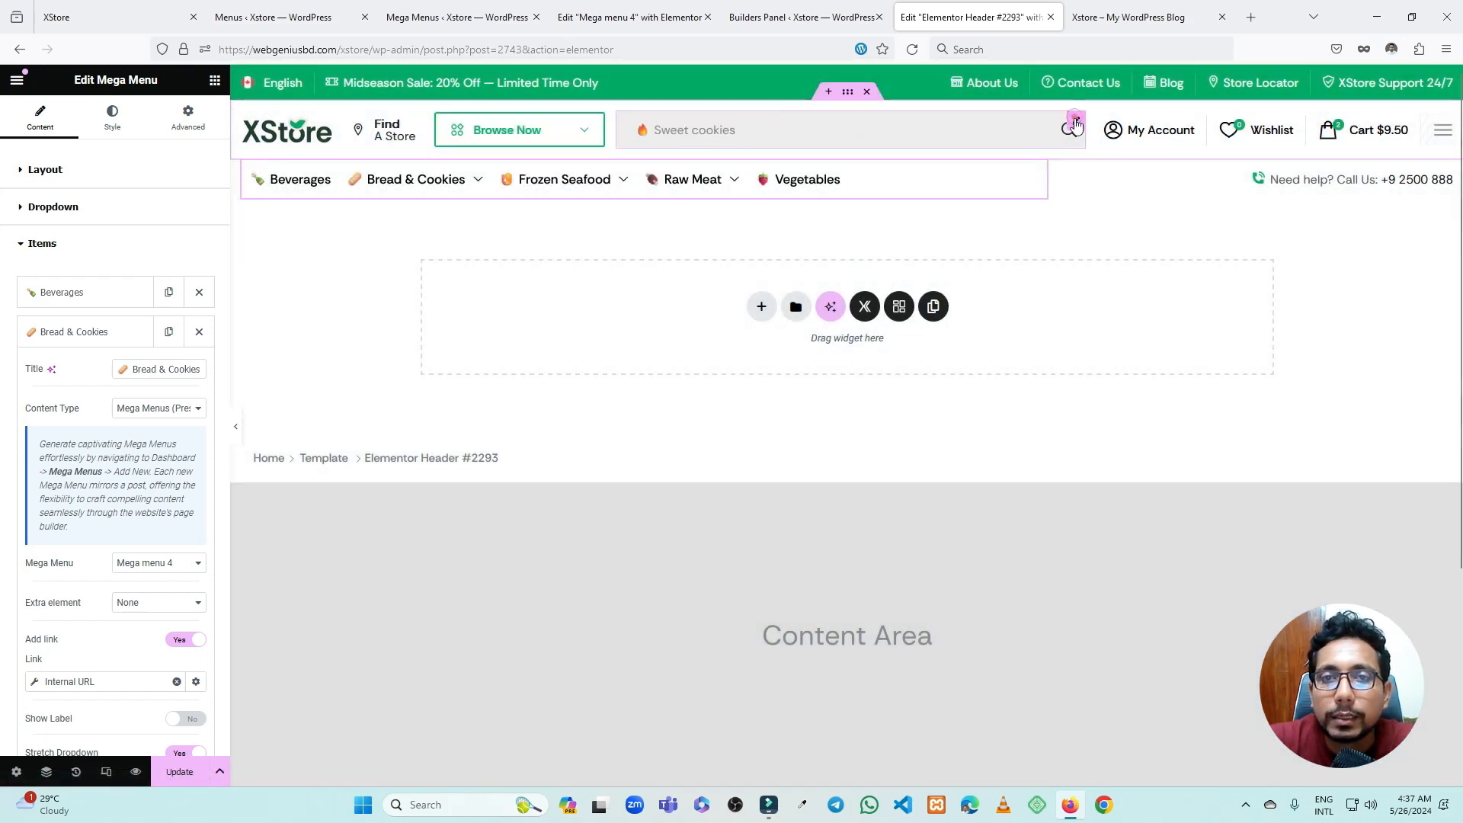
pyautogui.click(1075, 122)
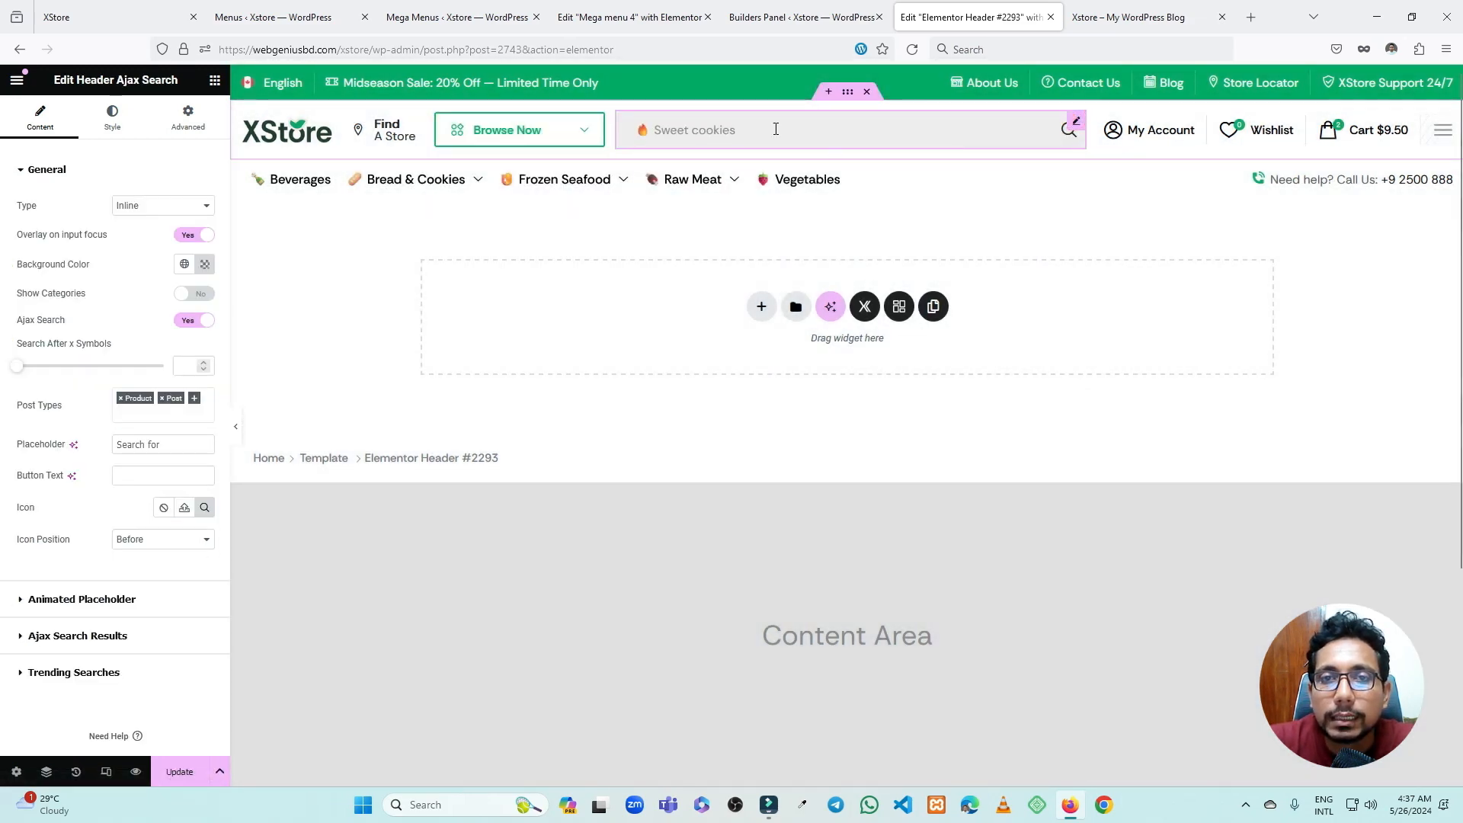
pyautogui.click(774, 128)
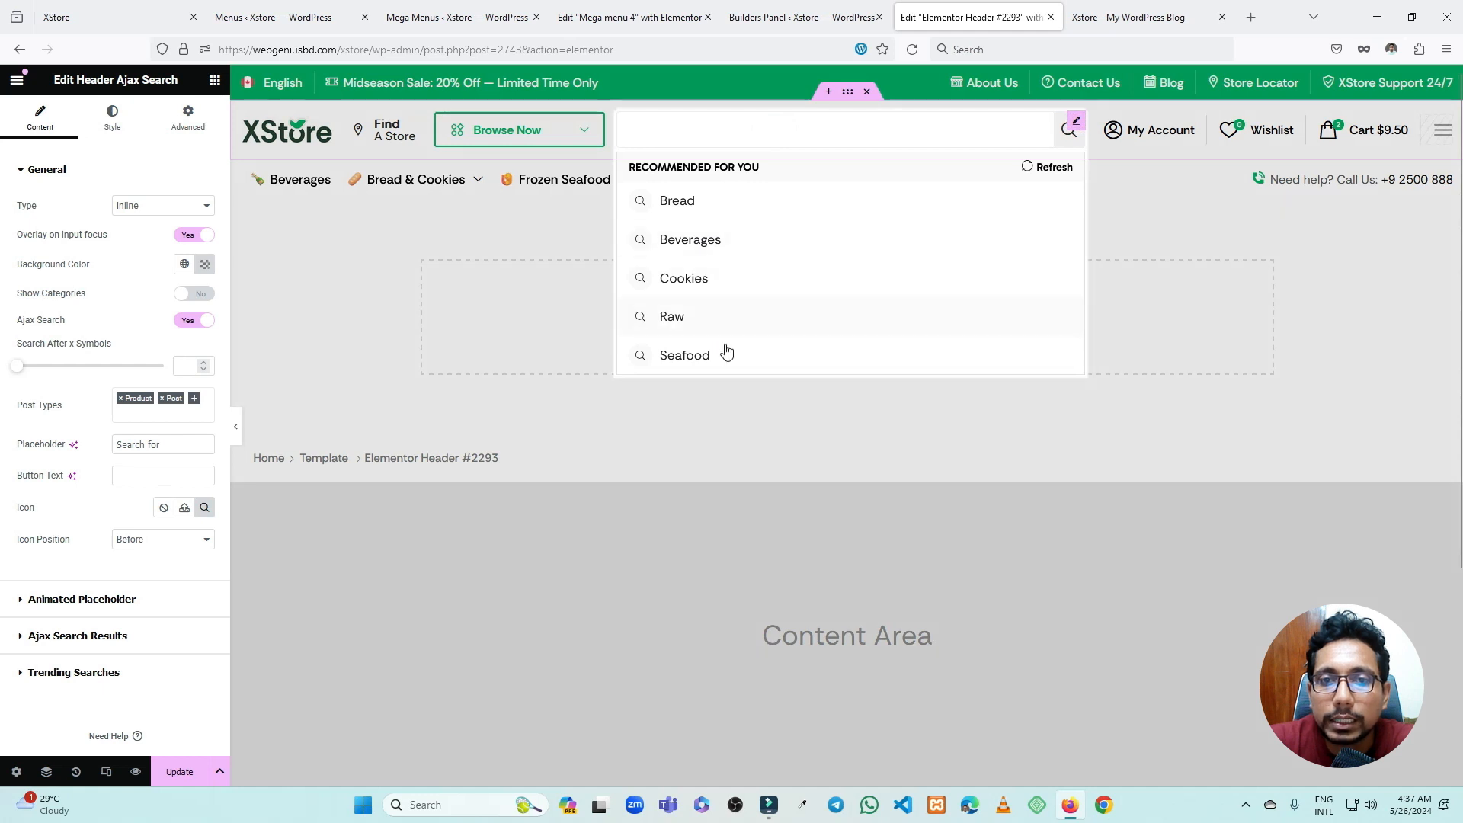
pyautogui.click(947, 120)
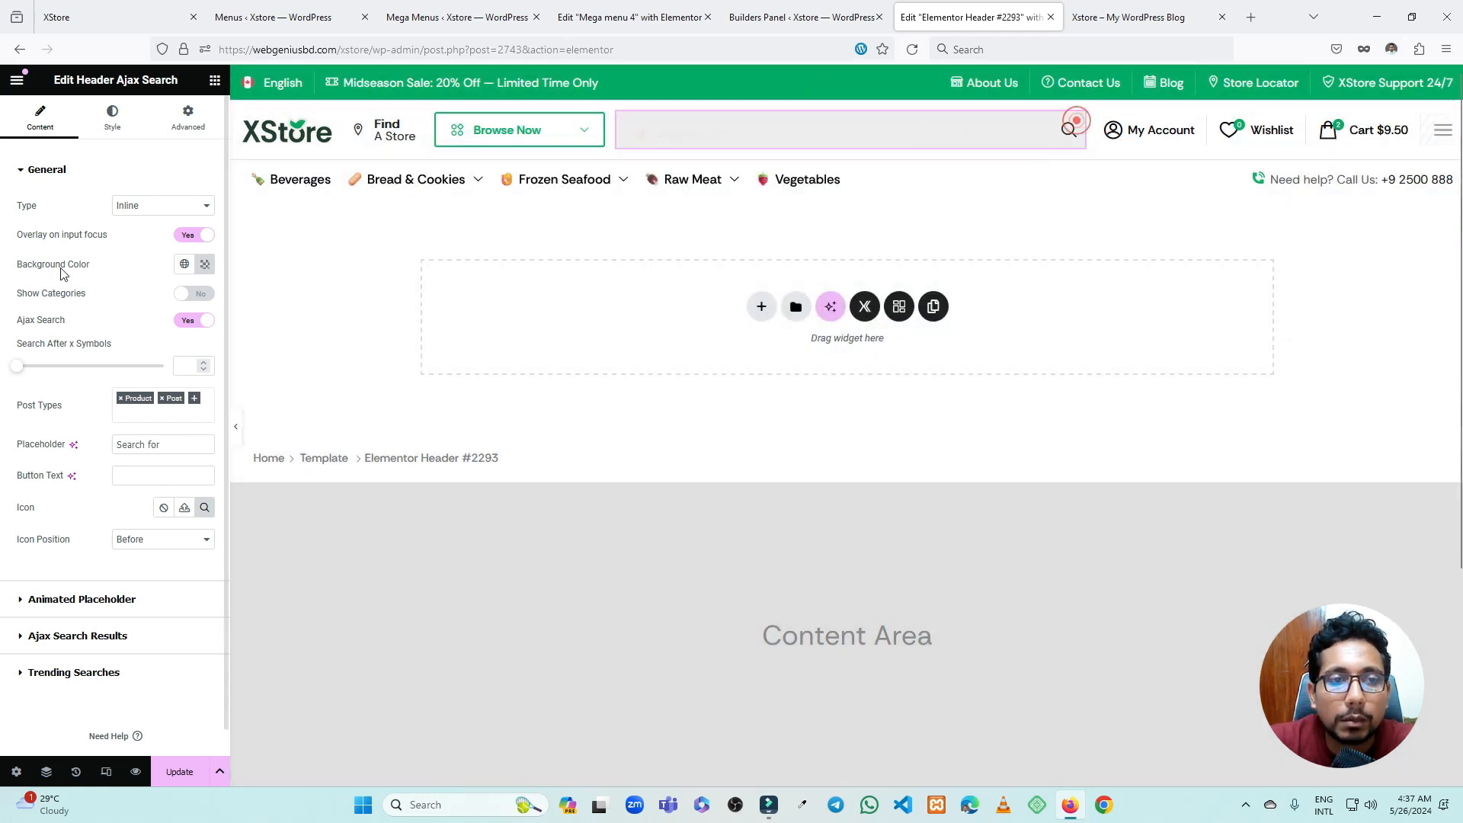
# - Review the search widget's Trending Searches terms and limit, comparing them with the suggestions offered in the header search field
pyautogui.scroll(-1, 92, 457)
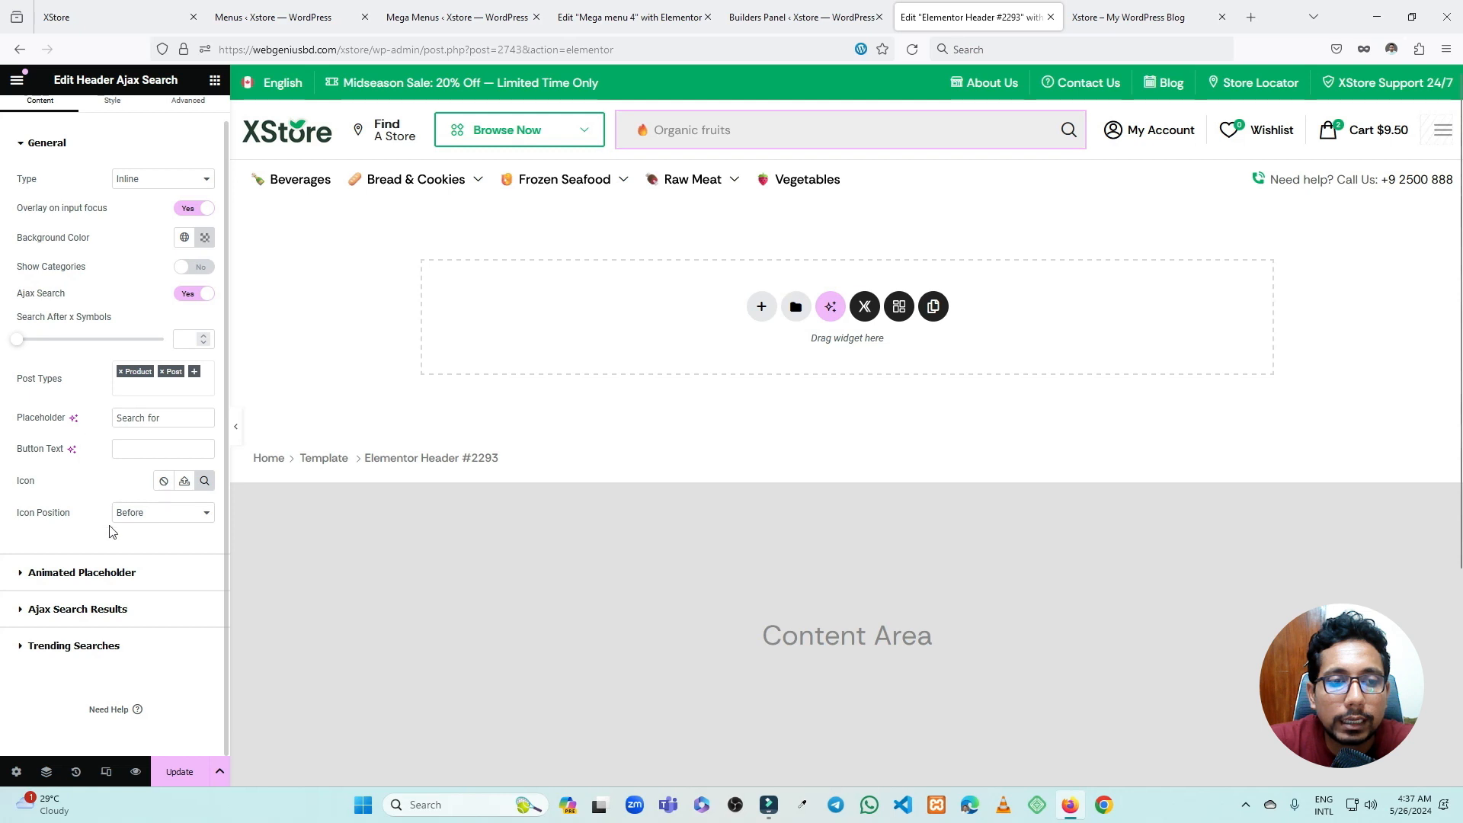
pyautogui.click(94, 647)
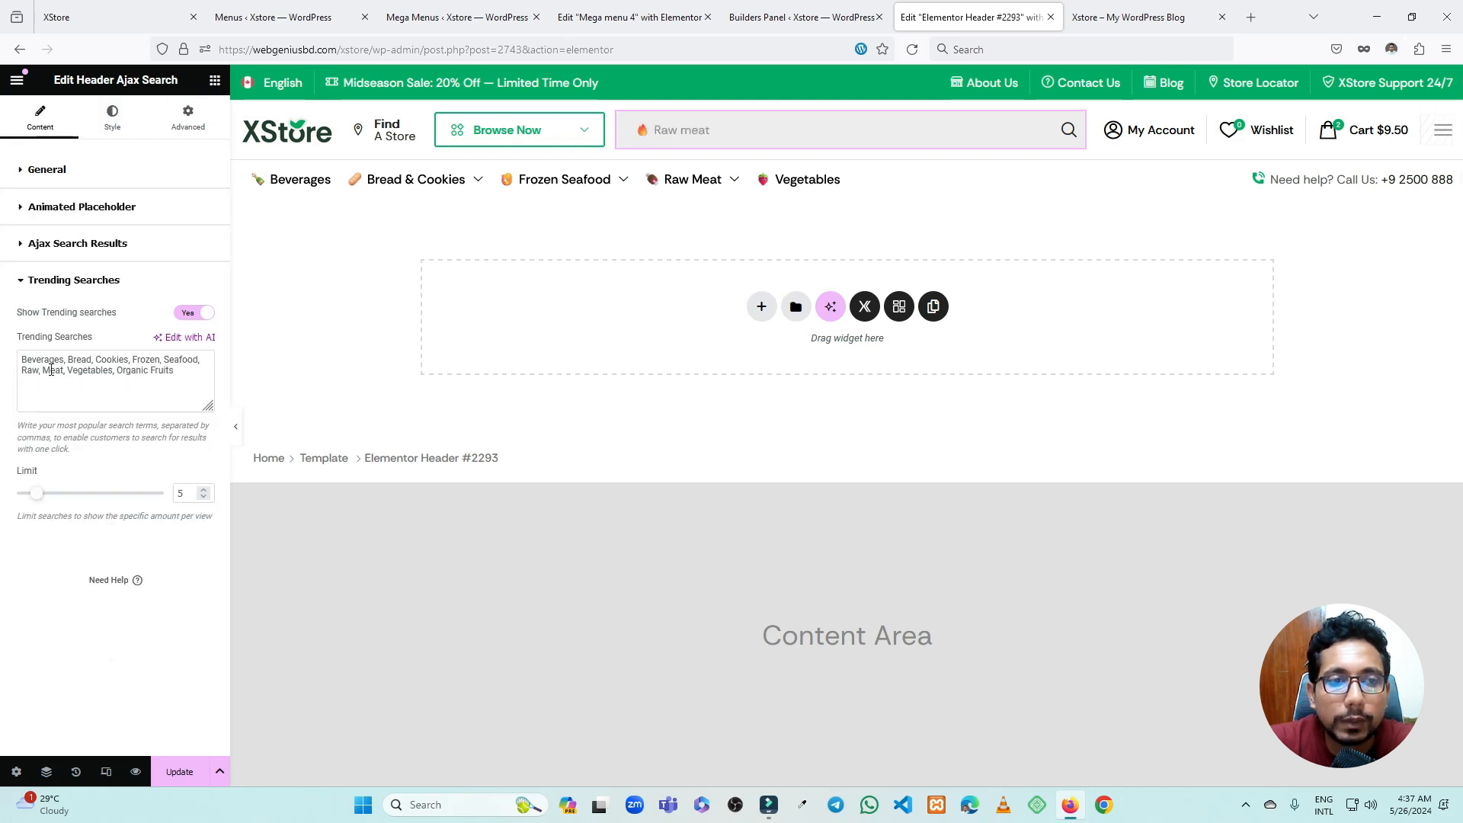
pyautogui.moveTo(24, 357); pyautogui.dragTo(185, 372)
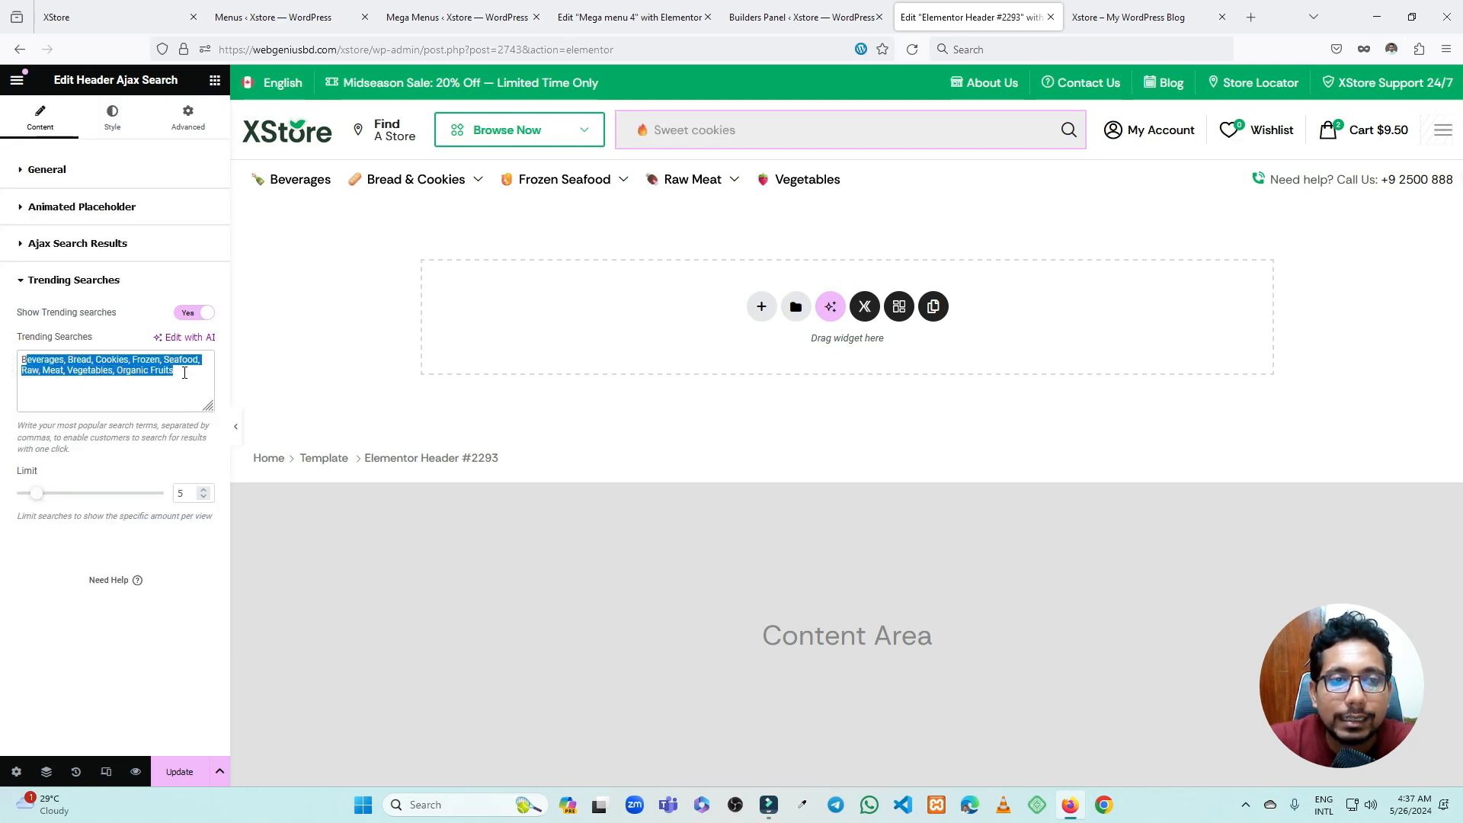
pyautogui.click(154, 375)
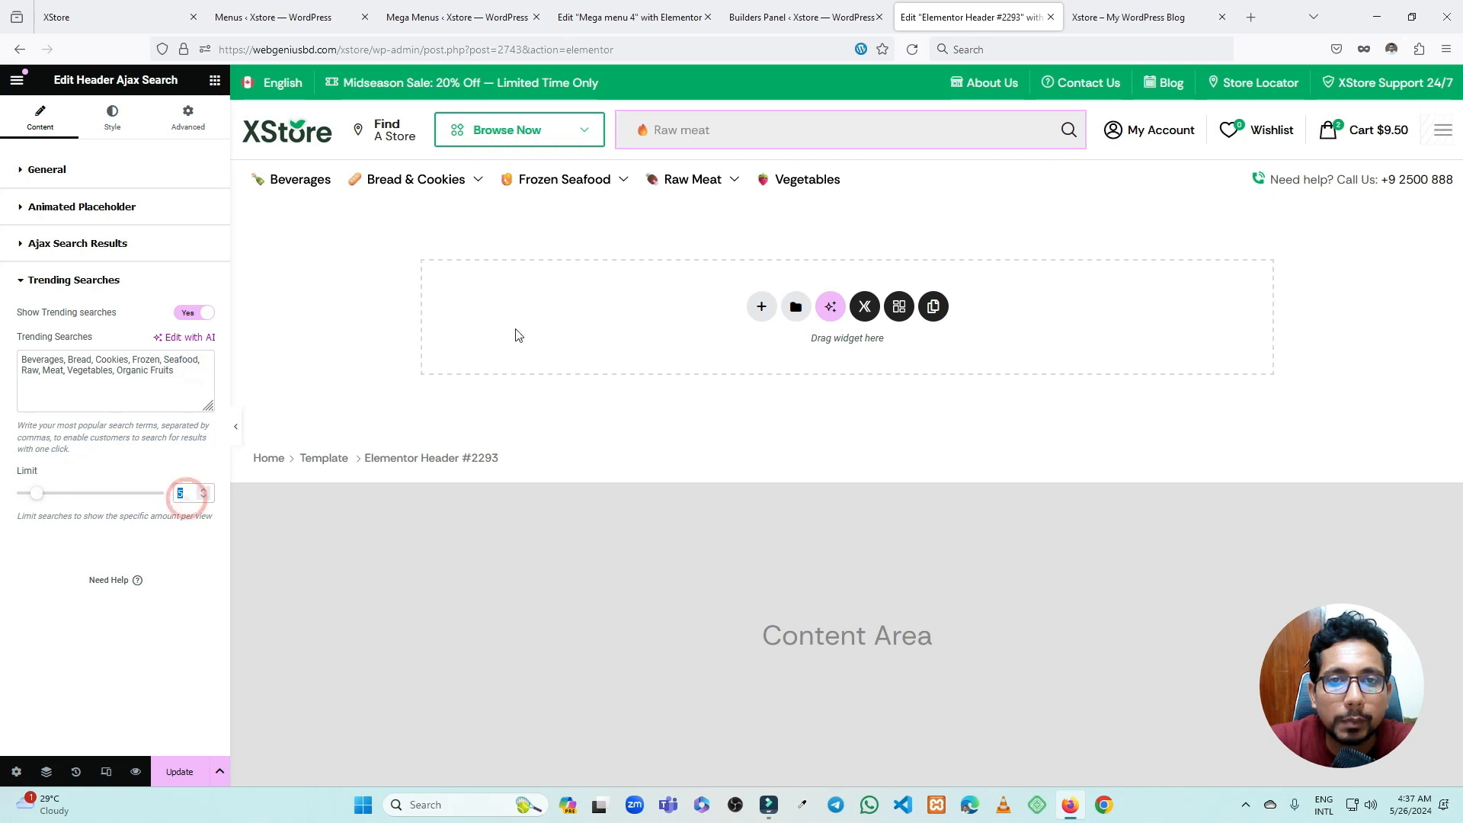
pyautogui.click(740, 120)
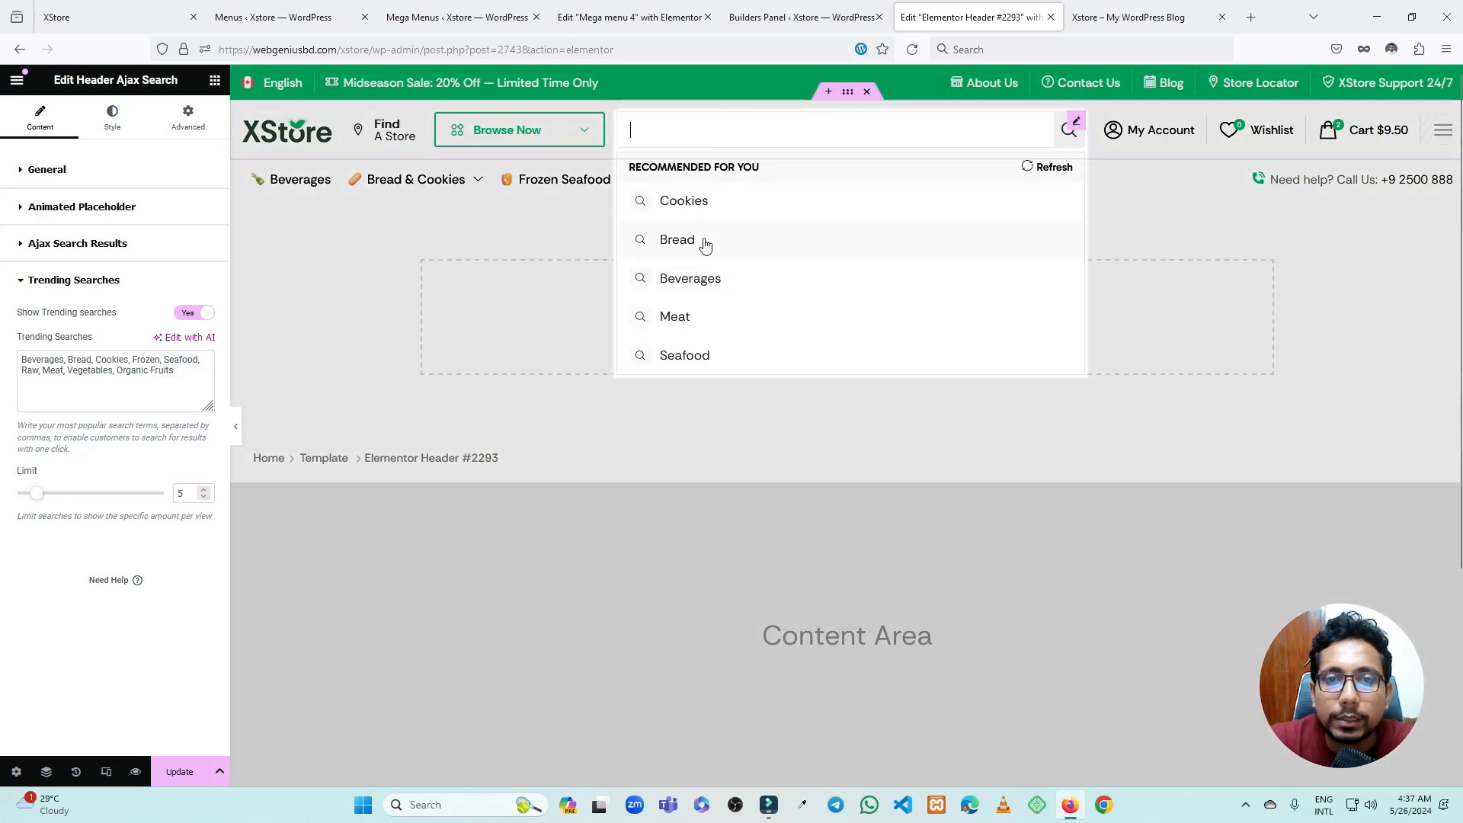
pyautogui.tripleClick(80, 371)
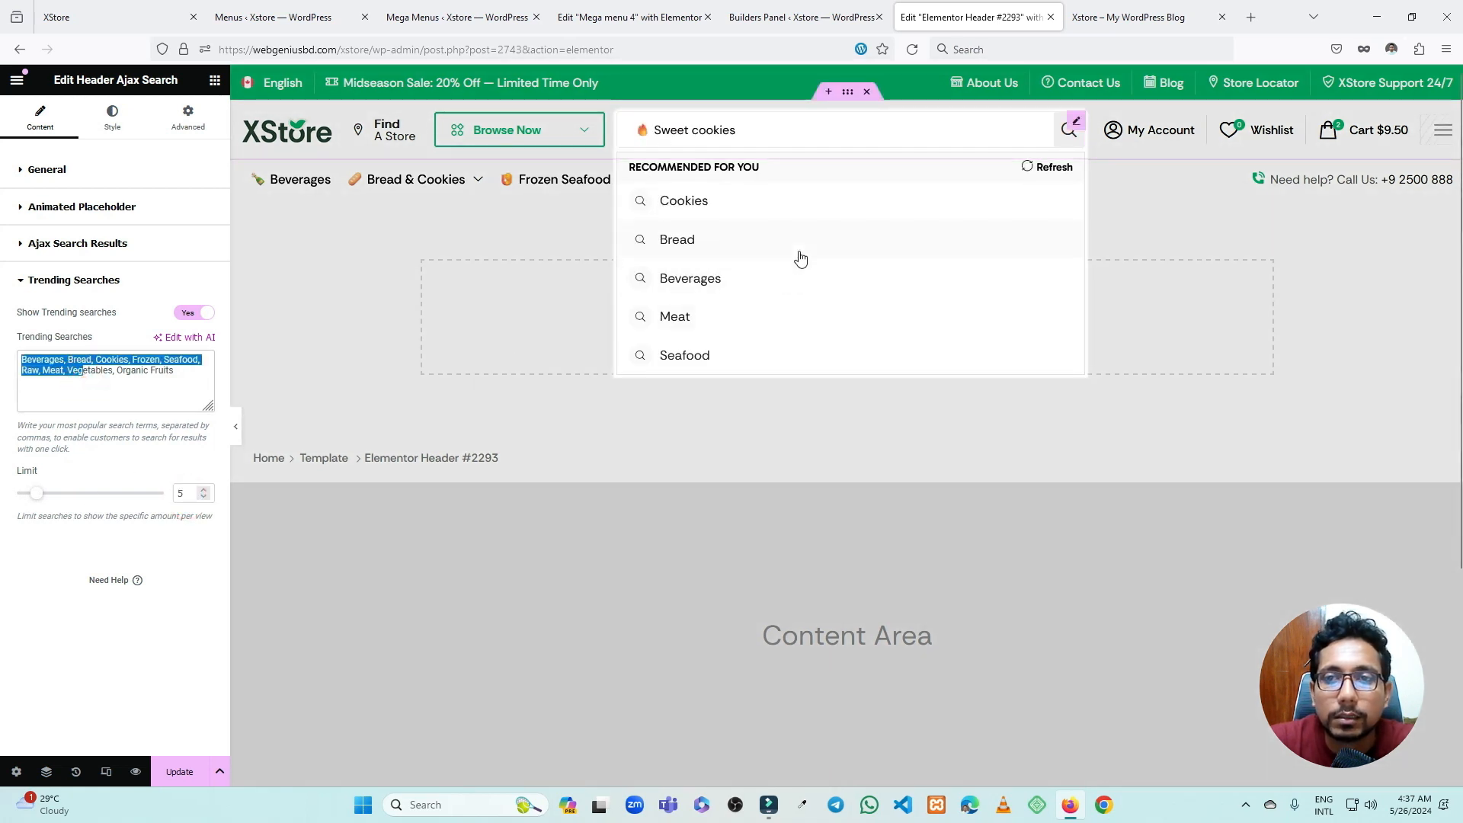
pyautogui.click(626, 492)
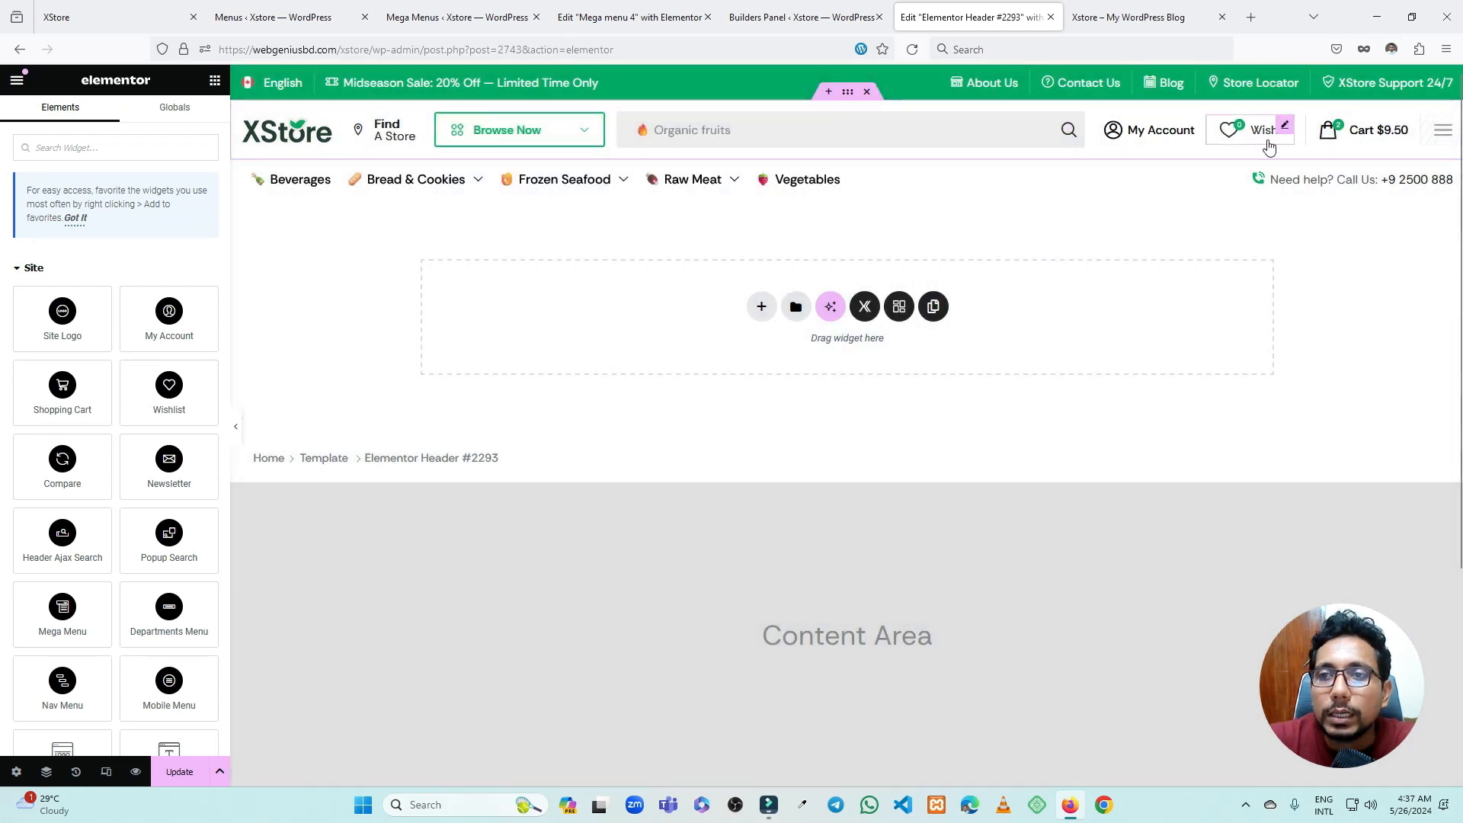
# - Browse the prebuilt mega menu designs in the XStore Studio library and close it without inserting one
pyautogui.click(868, 306)
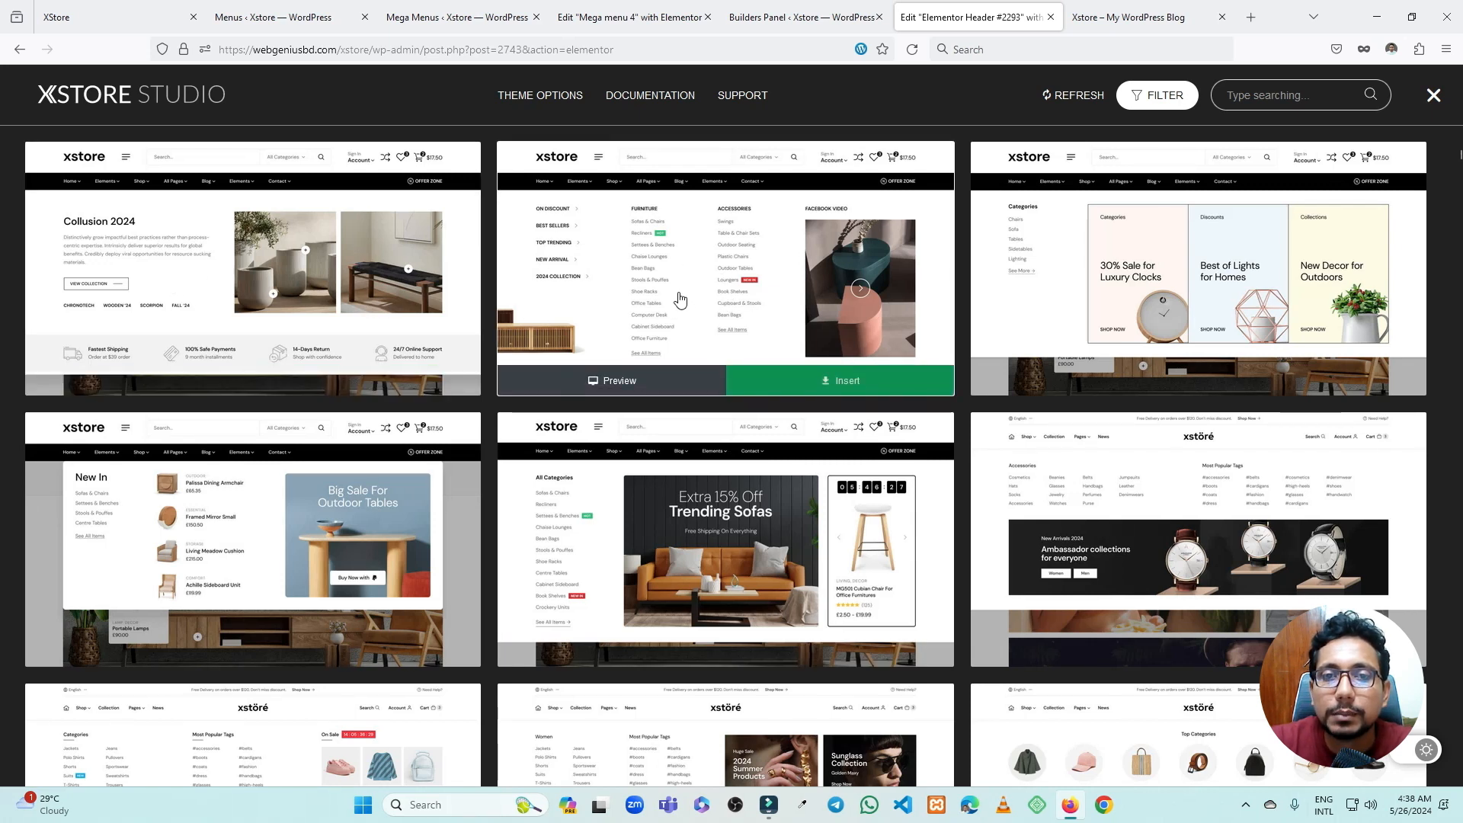
pyautogui.scroll(-5, 735, 282)
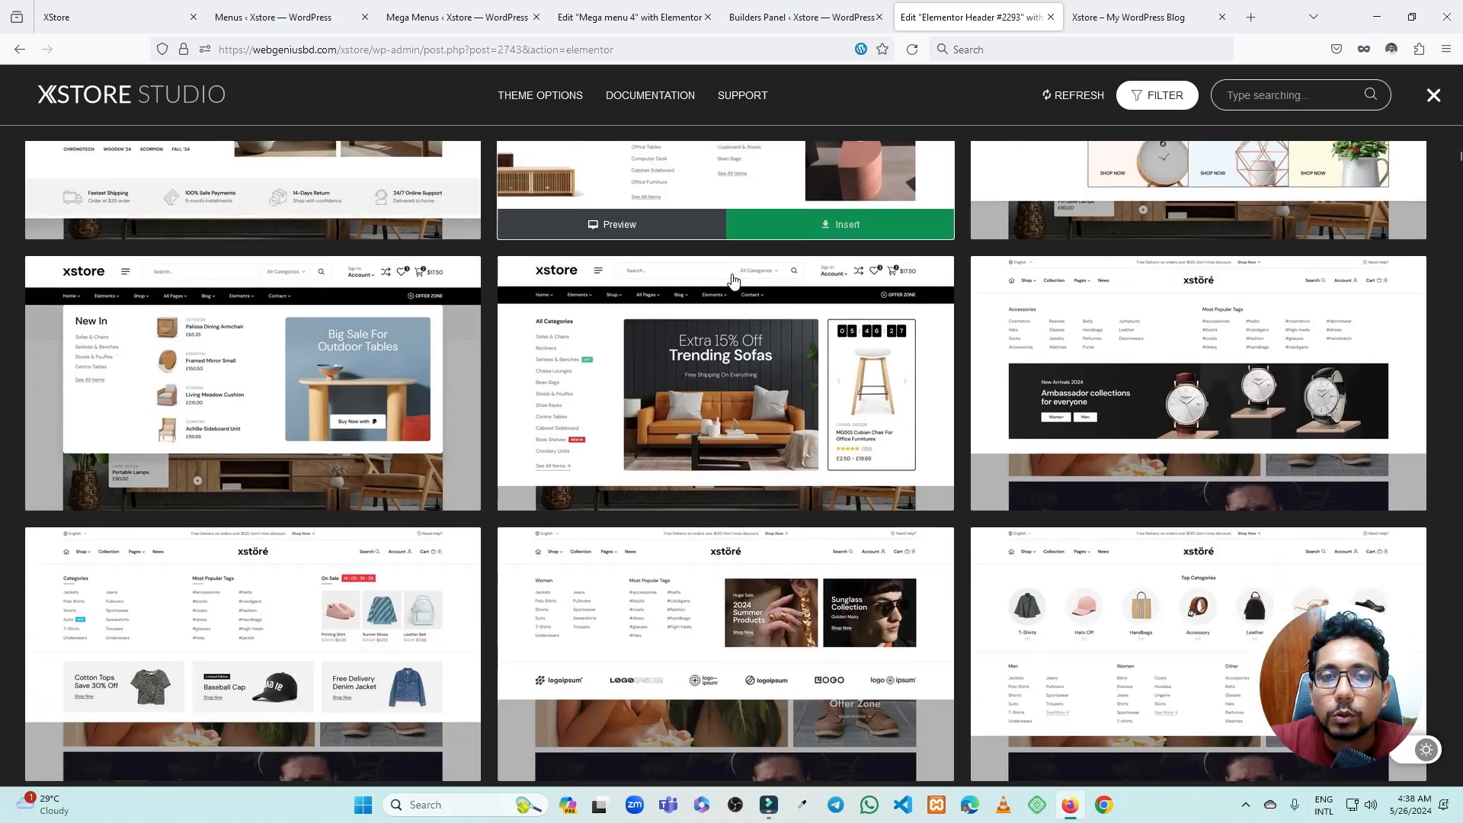
pyautogui.scroll(-1, 692, 315)
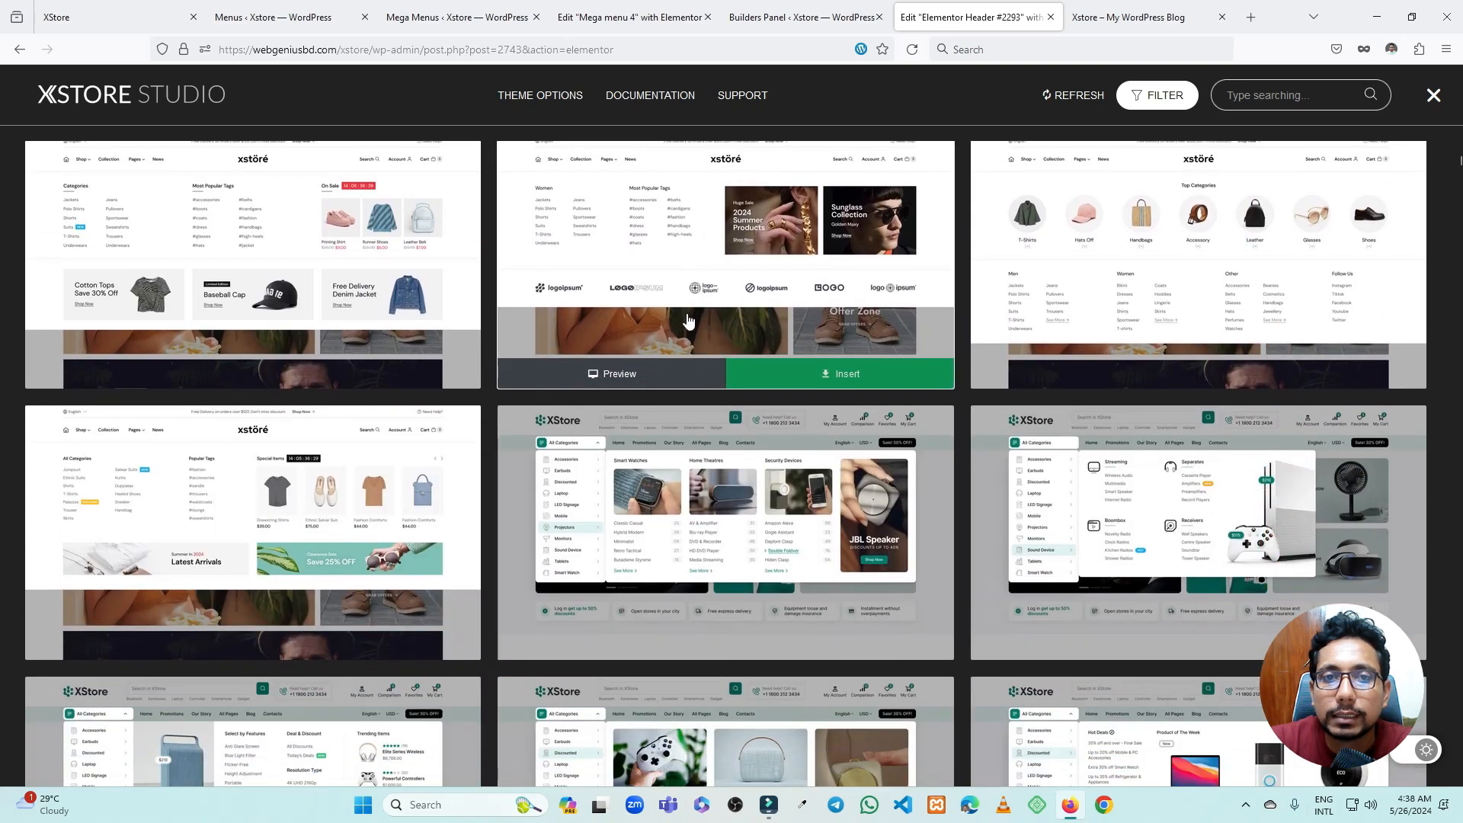
pyautogui.scroll(2, 693, 316)
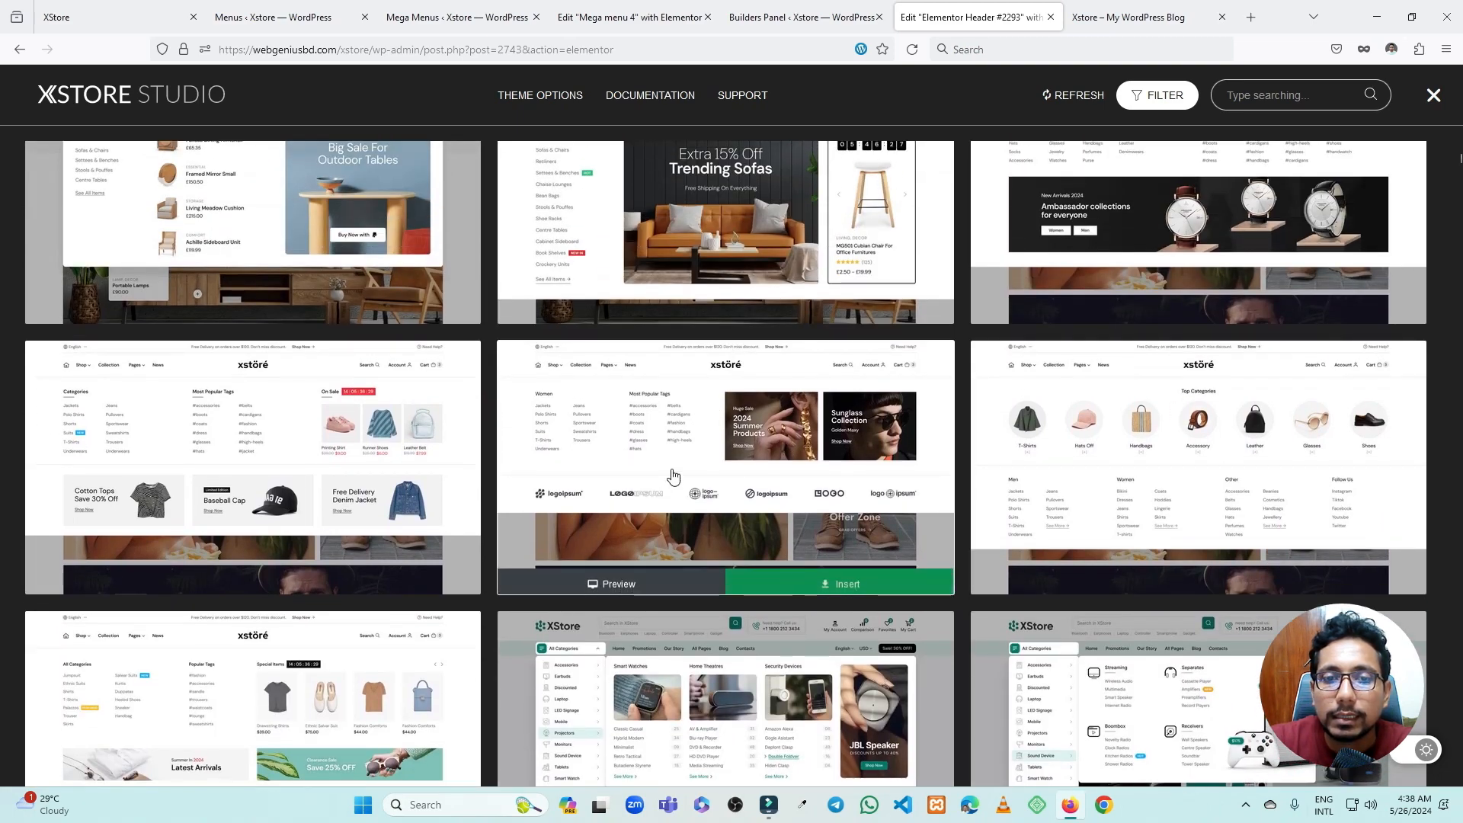
pyautogui.scroll(-5, 669, 473)
pyautogui.scroll(-10, 627, 299)
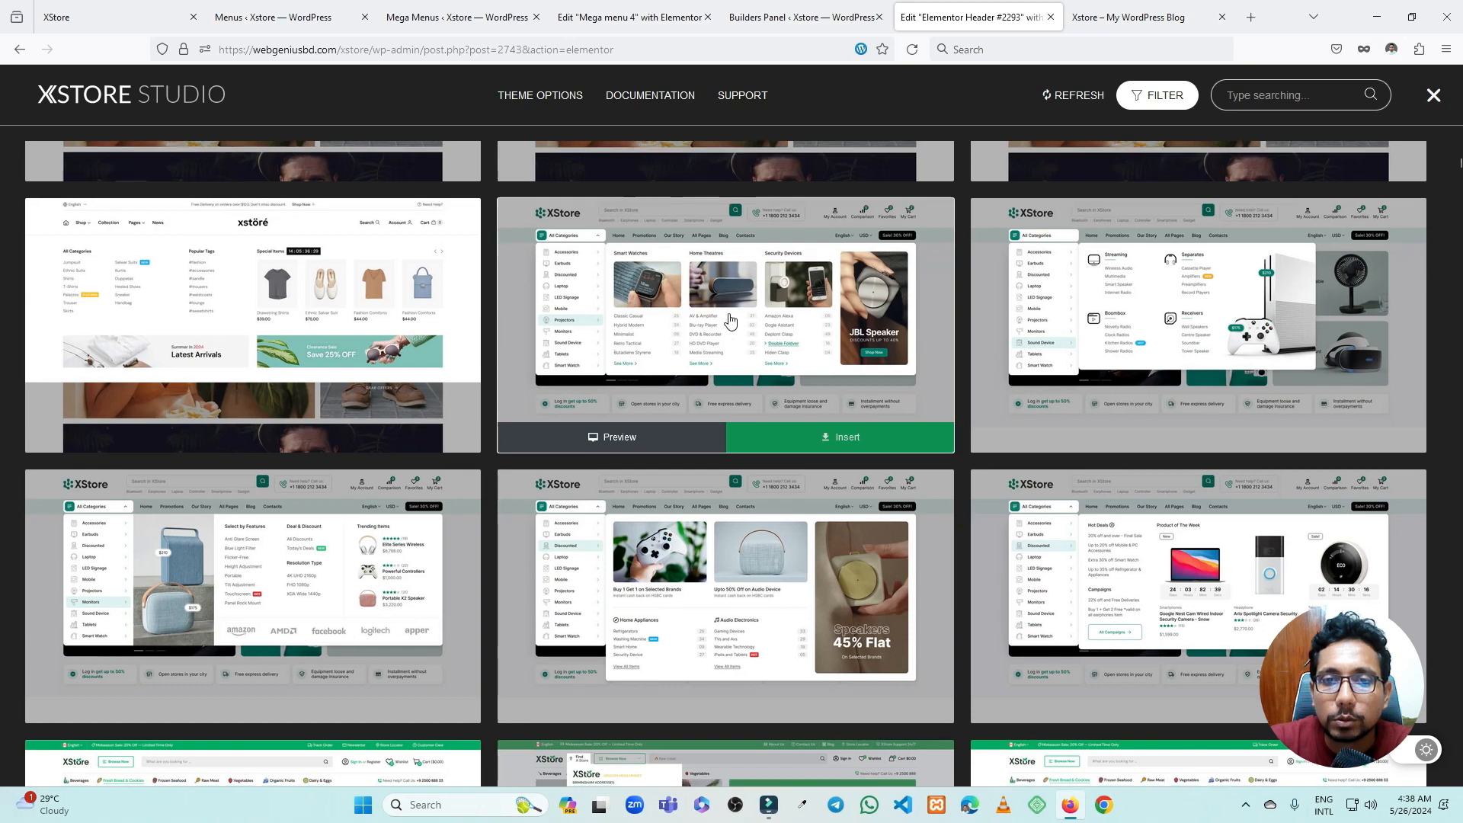
pyautogui.scroll(1, 722, 348)
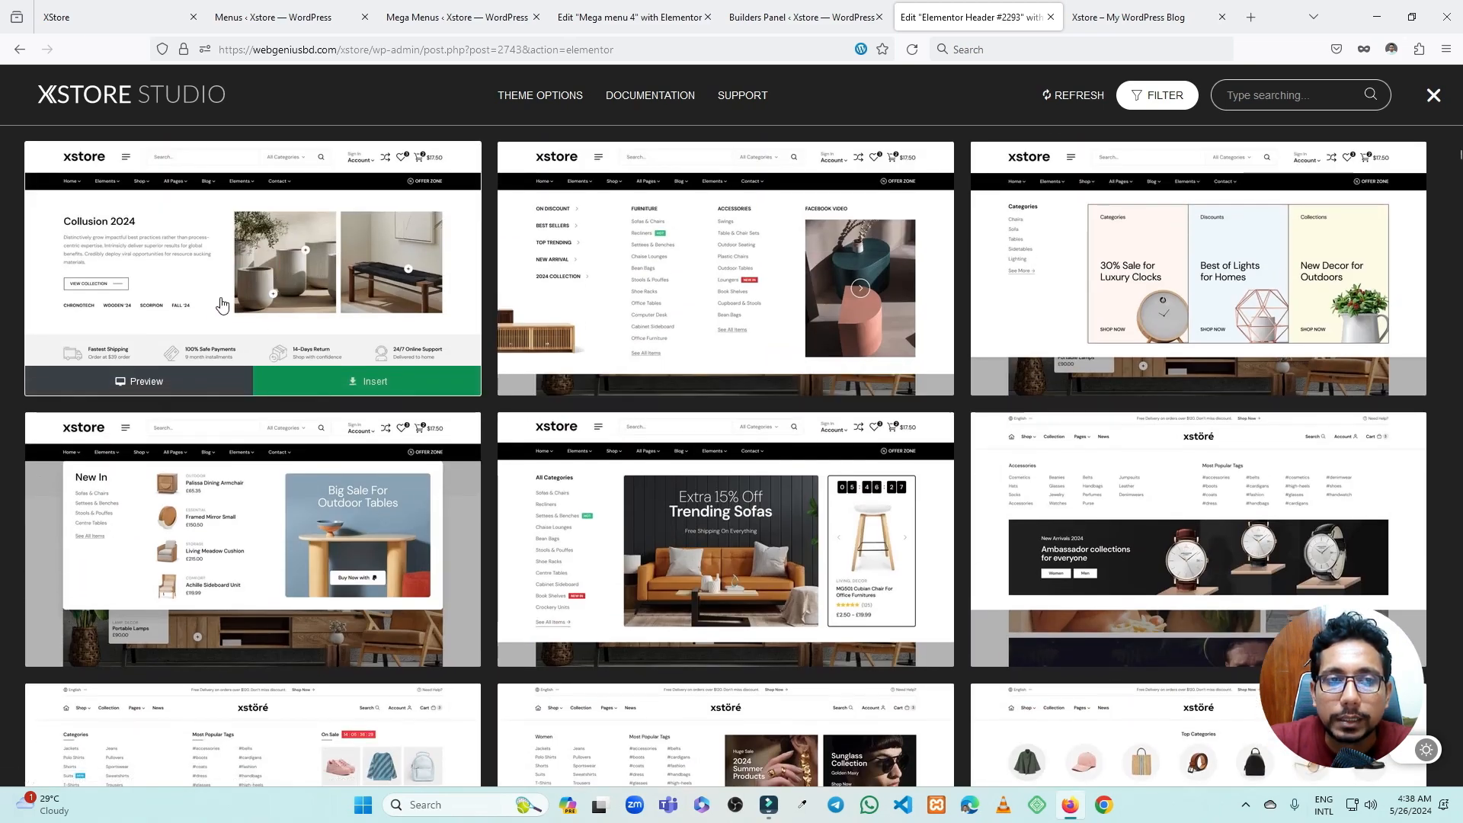
pyautogui.click(1431, 95)
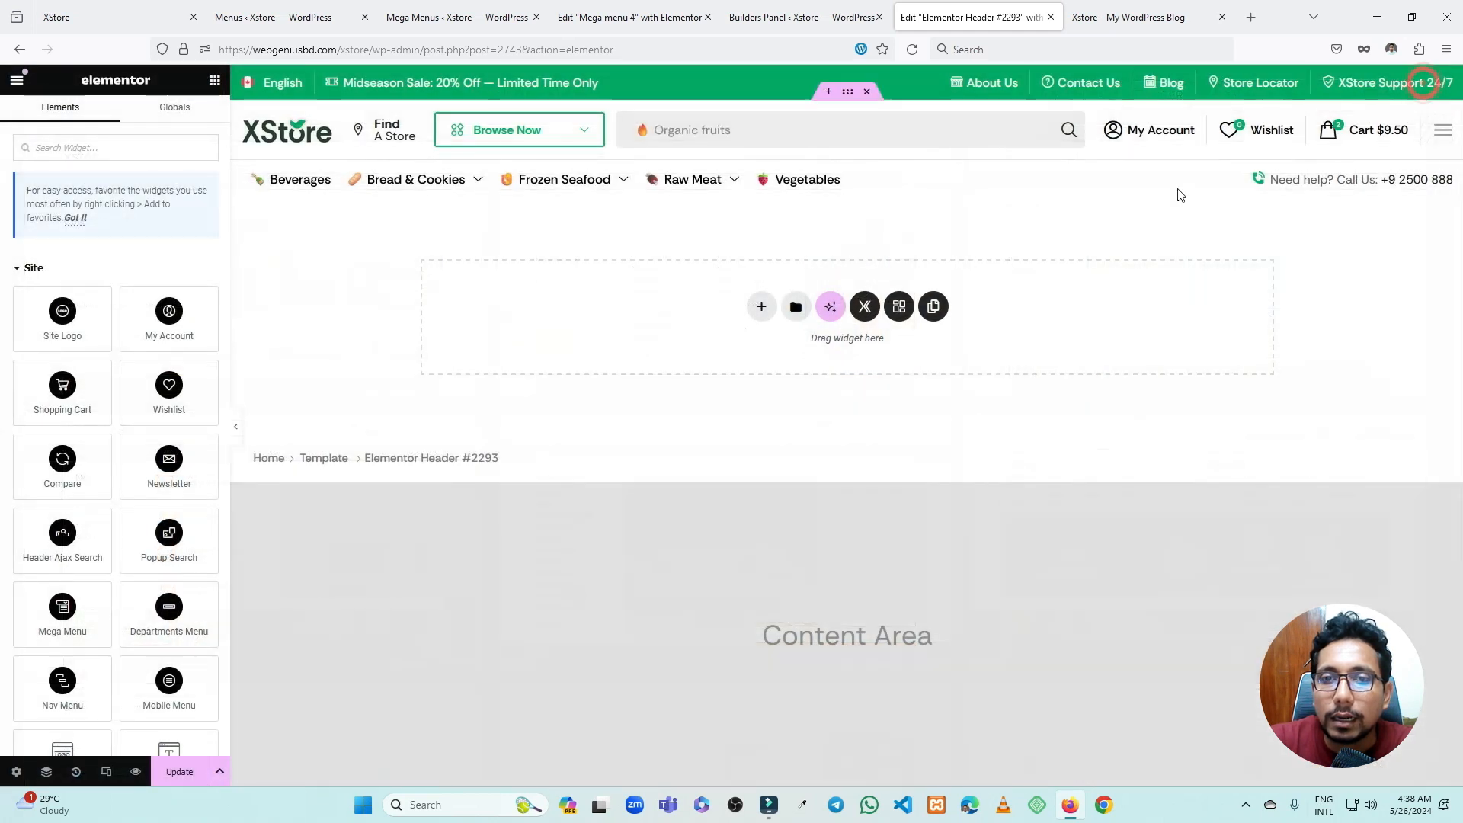
# - Browse the prebuilt header designs in the XStore Templates library and close it without inserting one
pyautogui.click(900, 308)
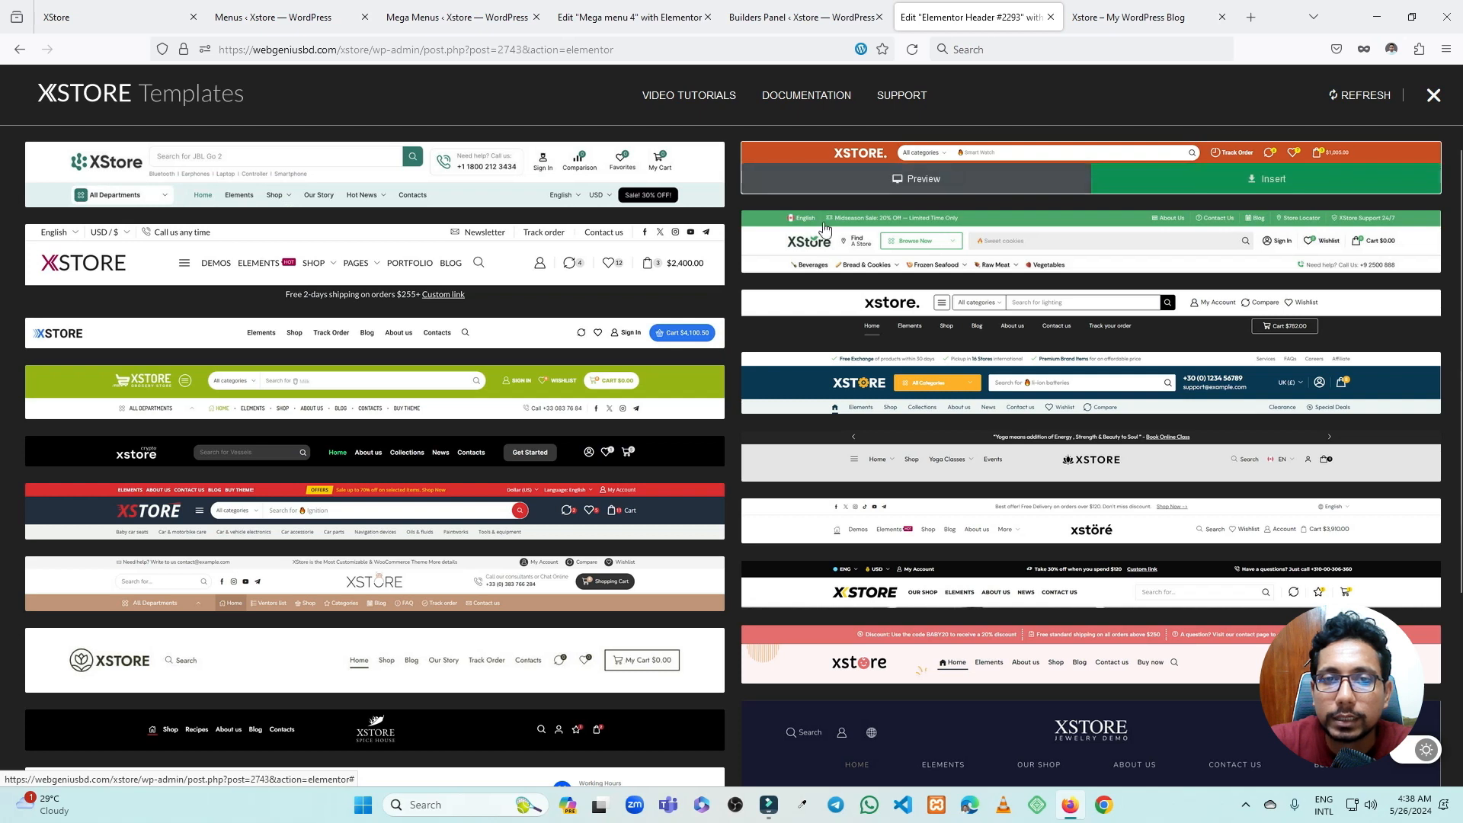
pyautogui.moveTo(352, 281)
pyautogui.scroll(-3, 487, 315)
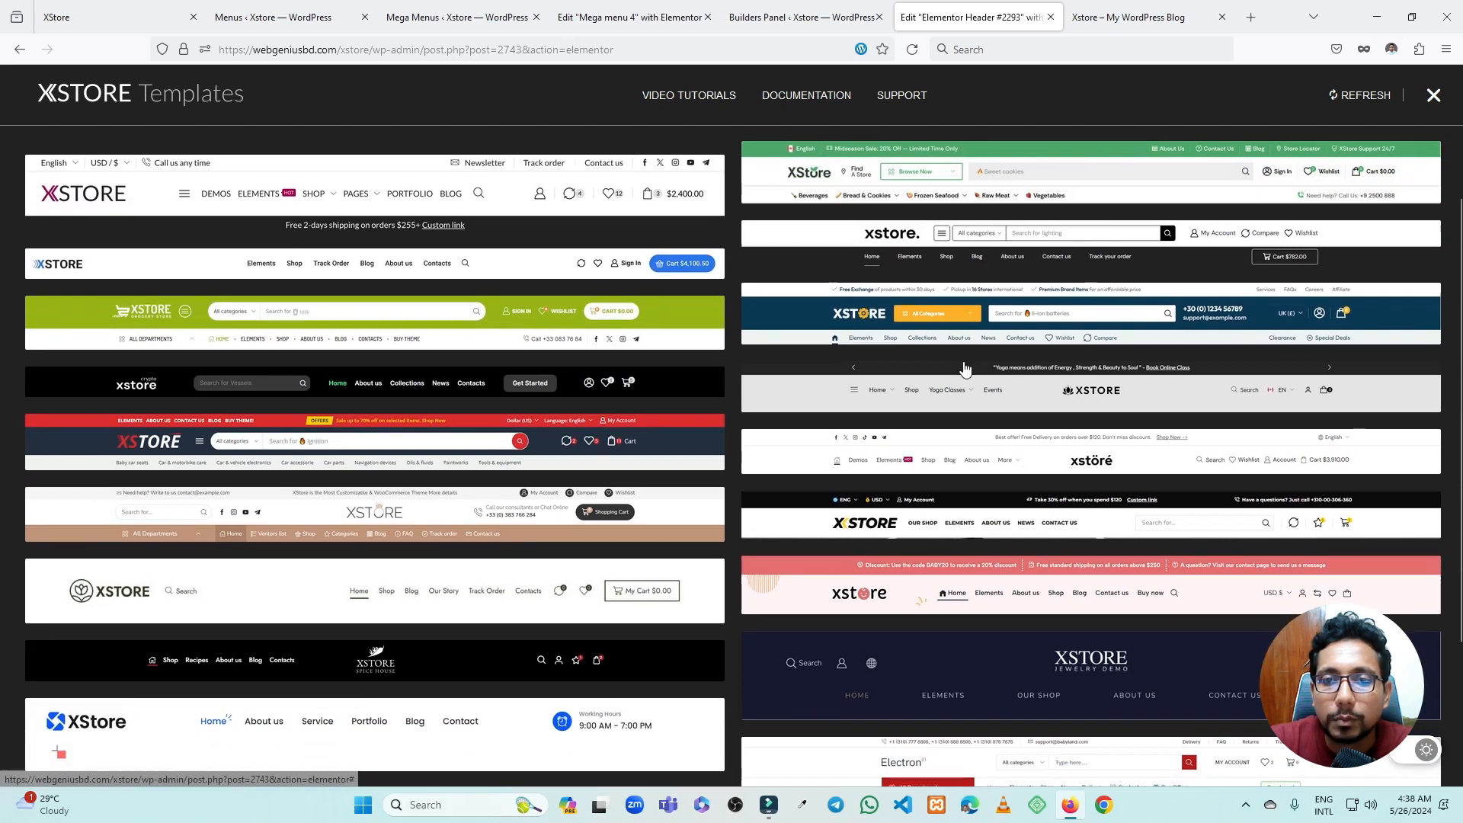
pyautogui.scroll(-1, 518, 328)
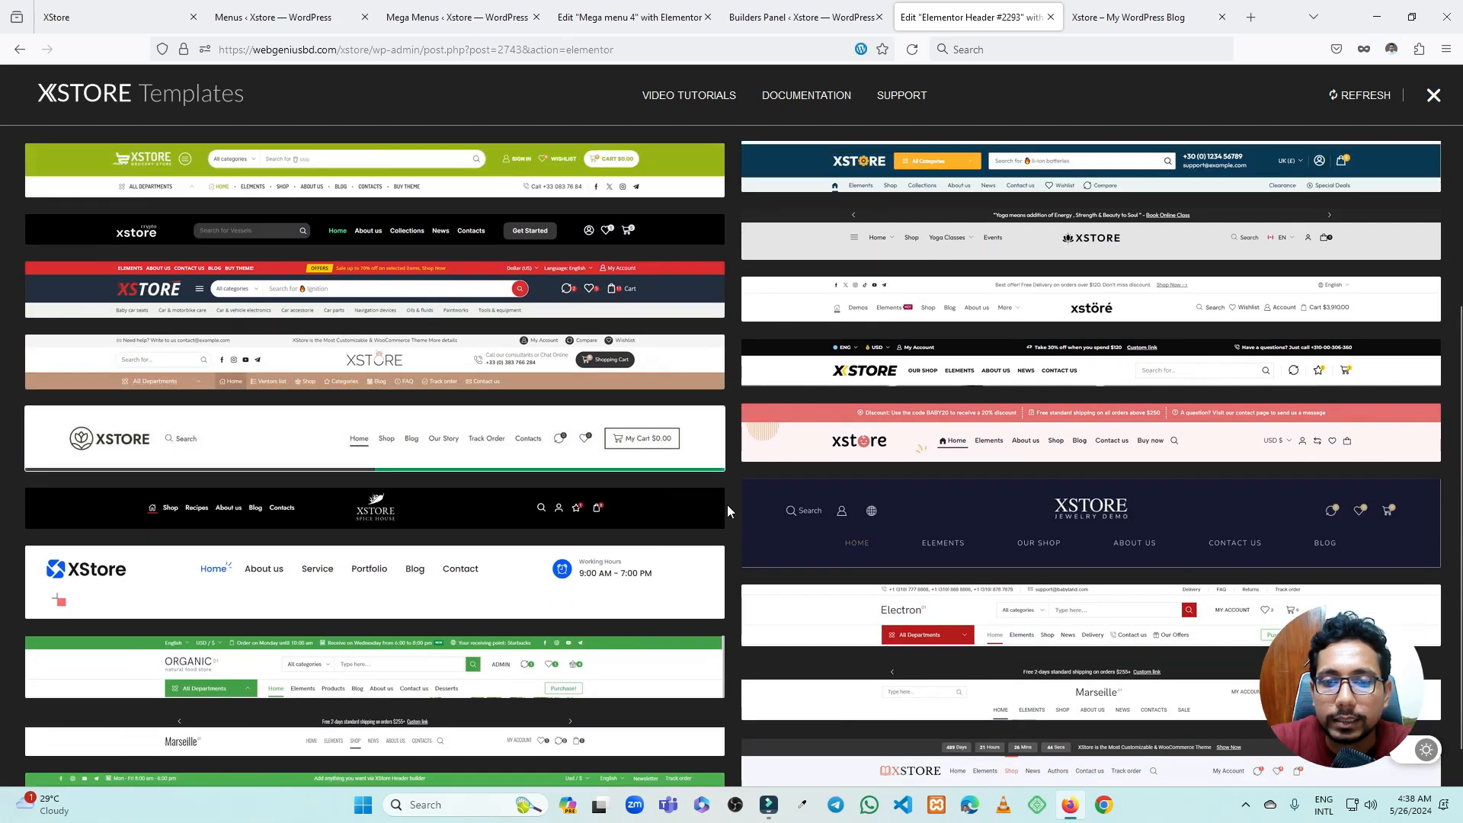
pyautogui.scroll(-1, 848, 531)
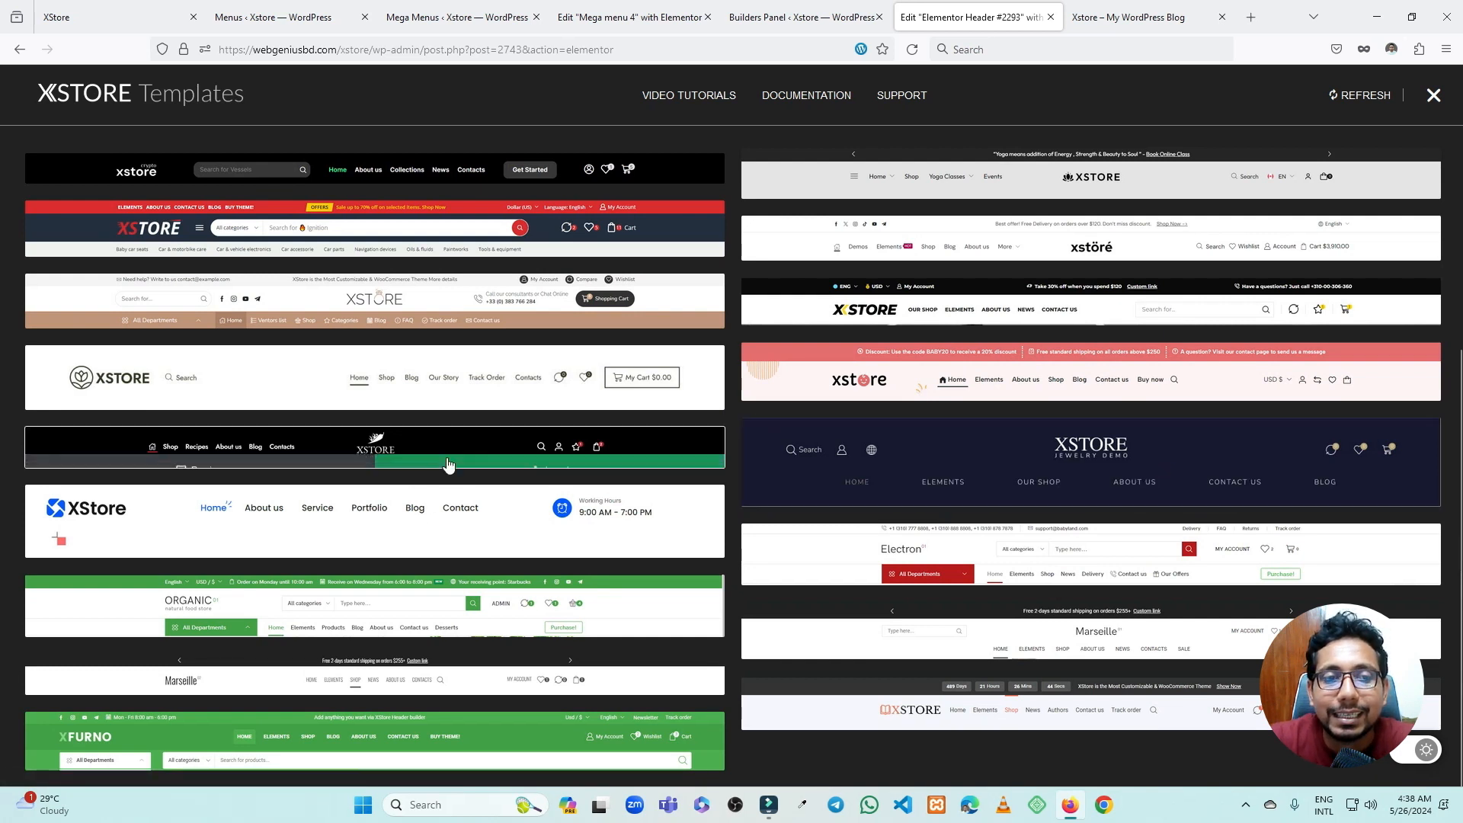
pyautogui.click(1434, 96)
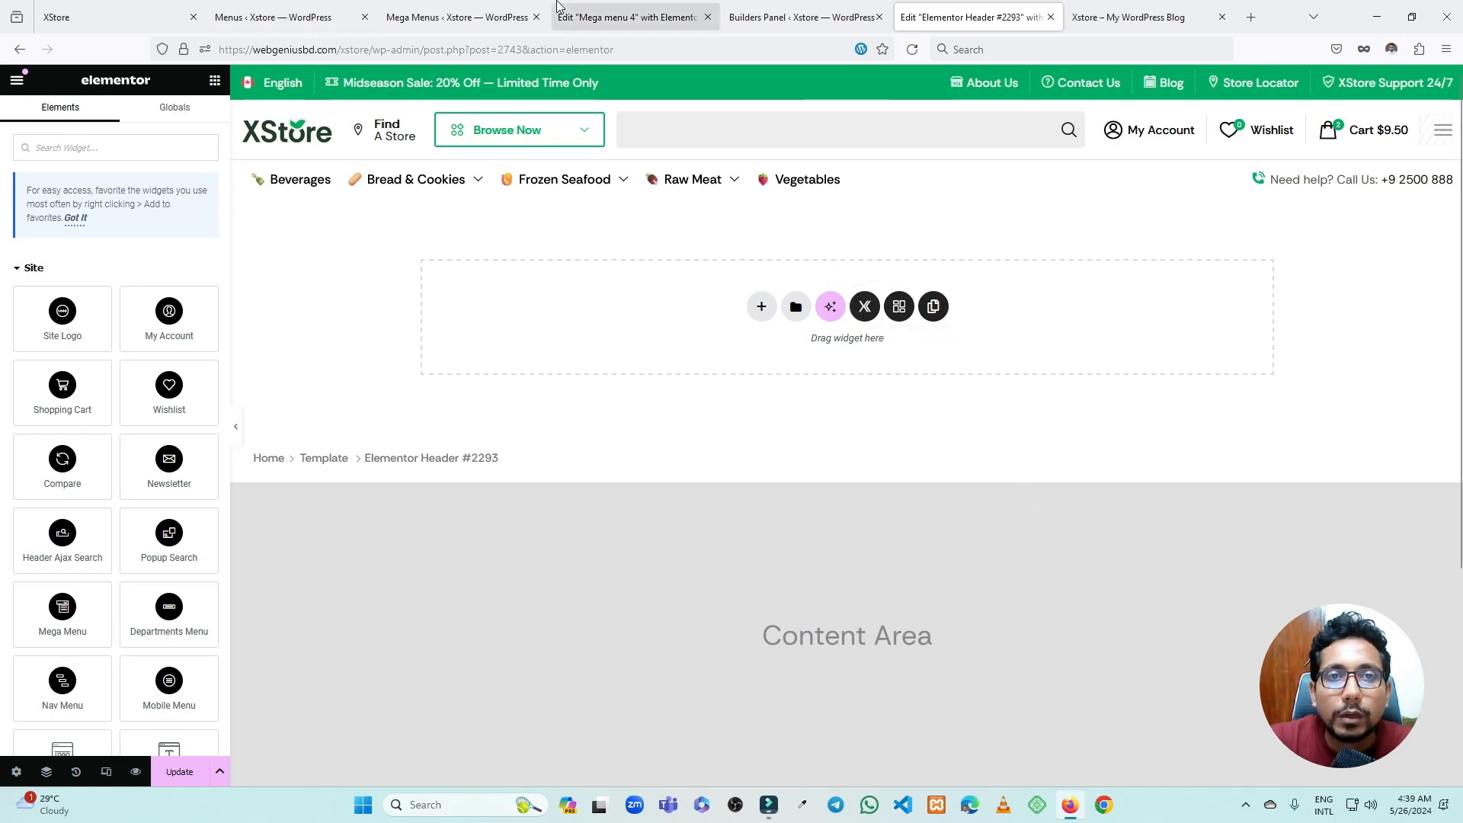
# - Close the Builders Panel, the header editor, the Mega menu 4 editor and the Mega Menus list pages
pyautogui.click(775, 10)
pyautogui.click(878, 18)
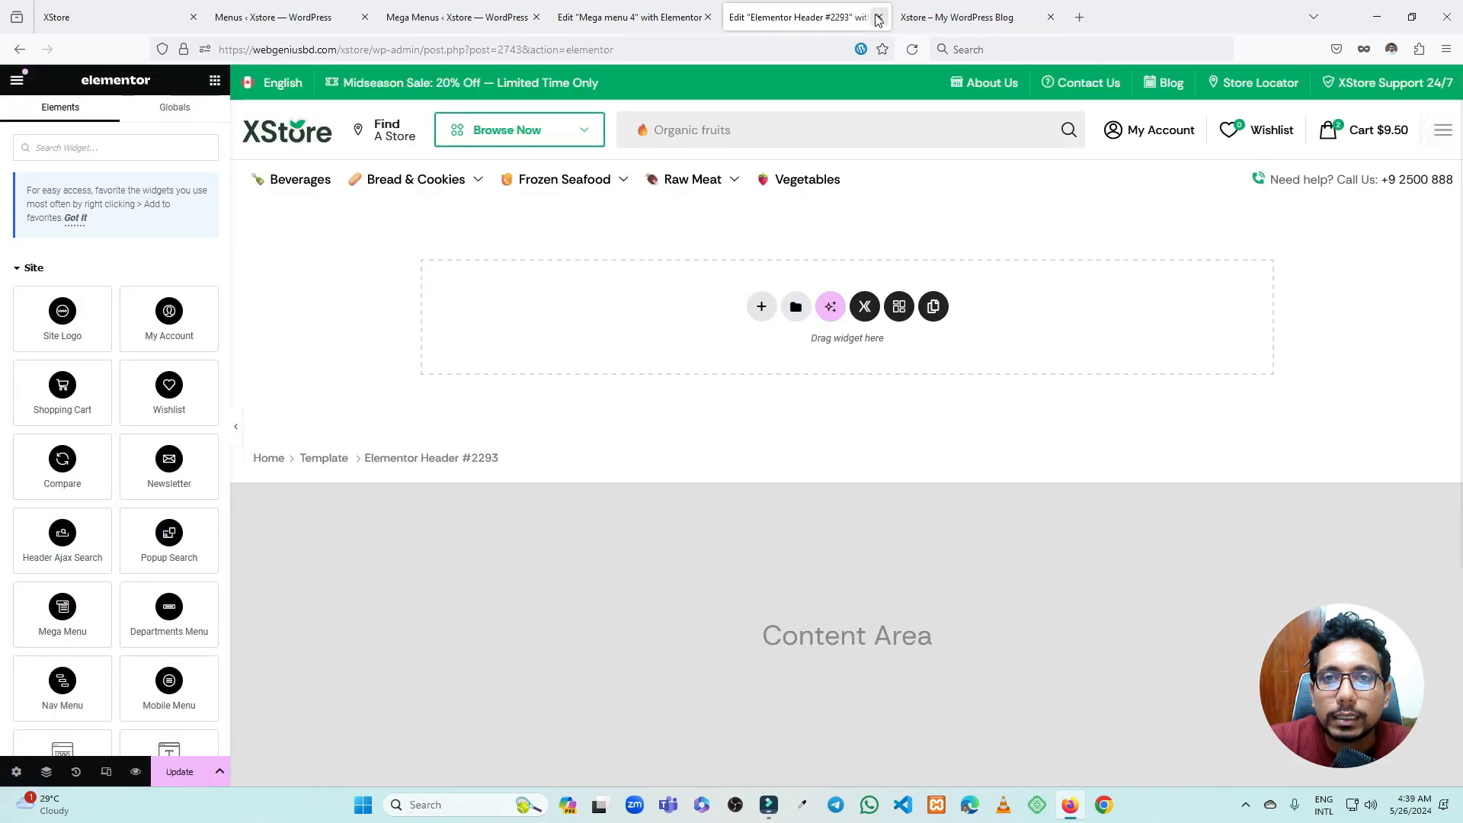
pyautogui.click(877, 19)
pyautogui.click(774, 465)
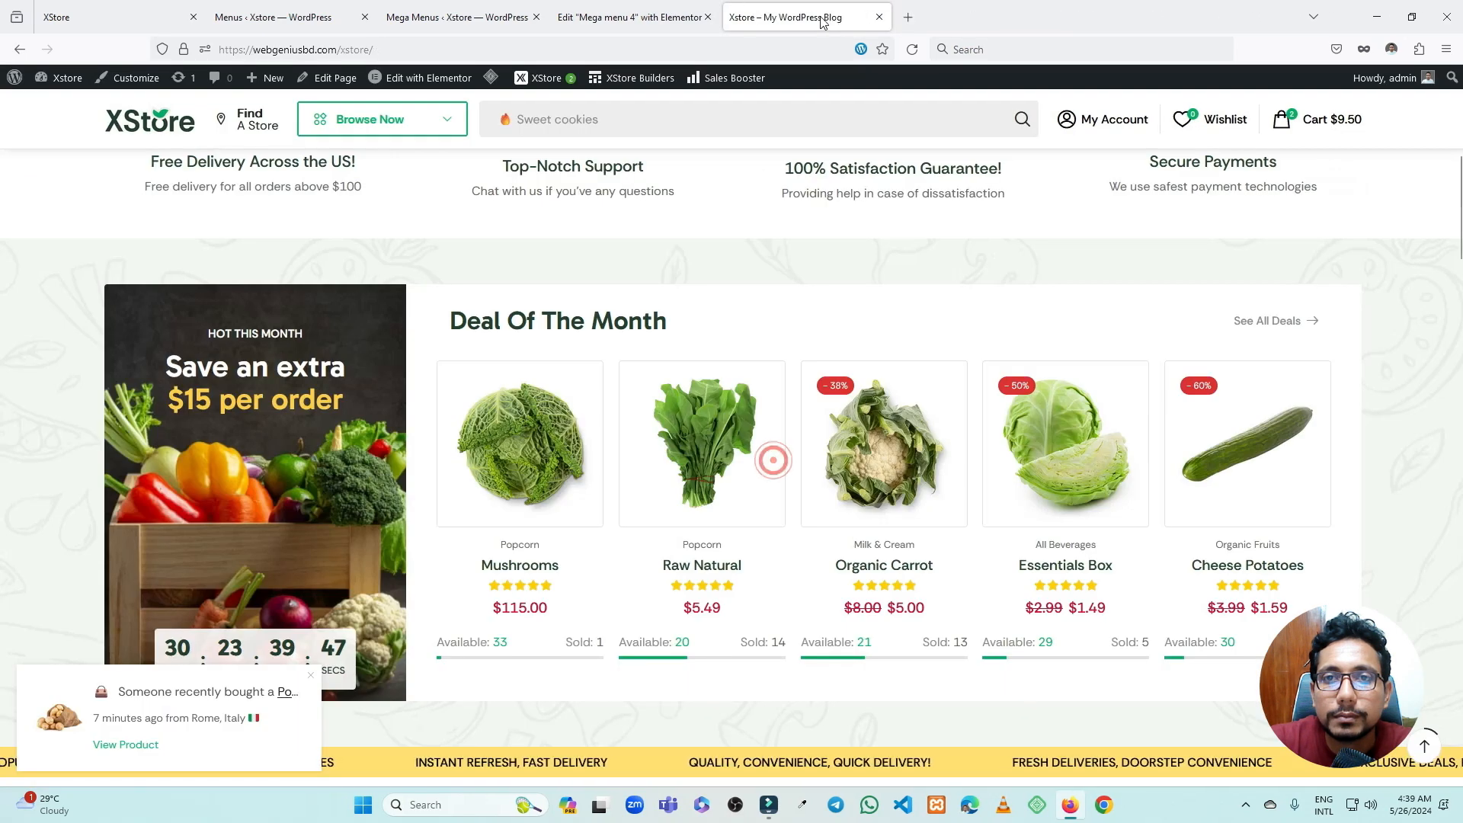
pyautogui.click(648, 16)
pyautogui.click(706, 17)
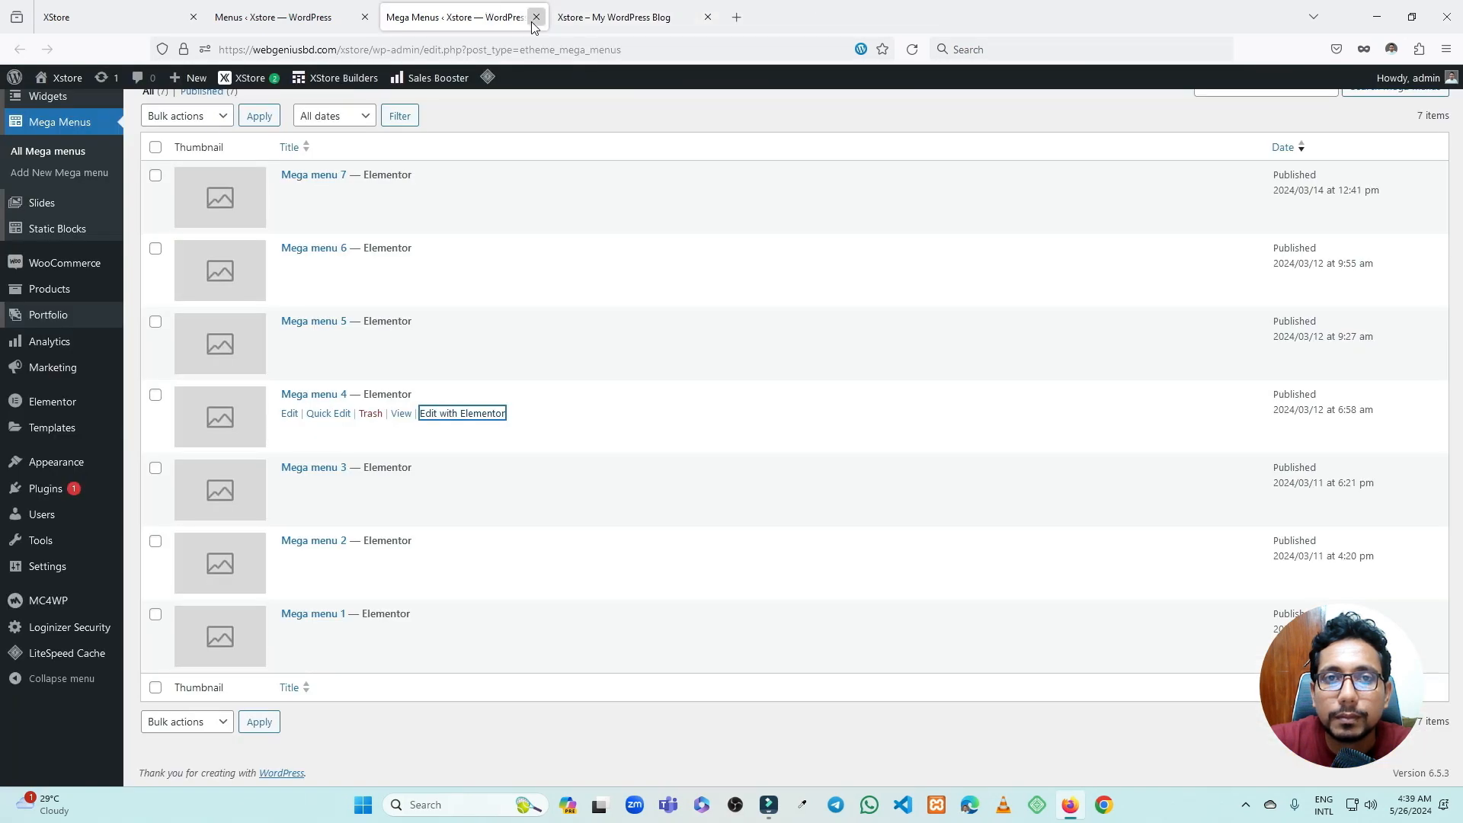
pyautogui.click(536, 16)
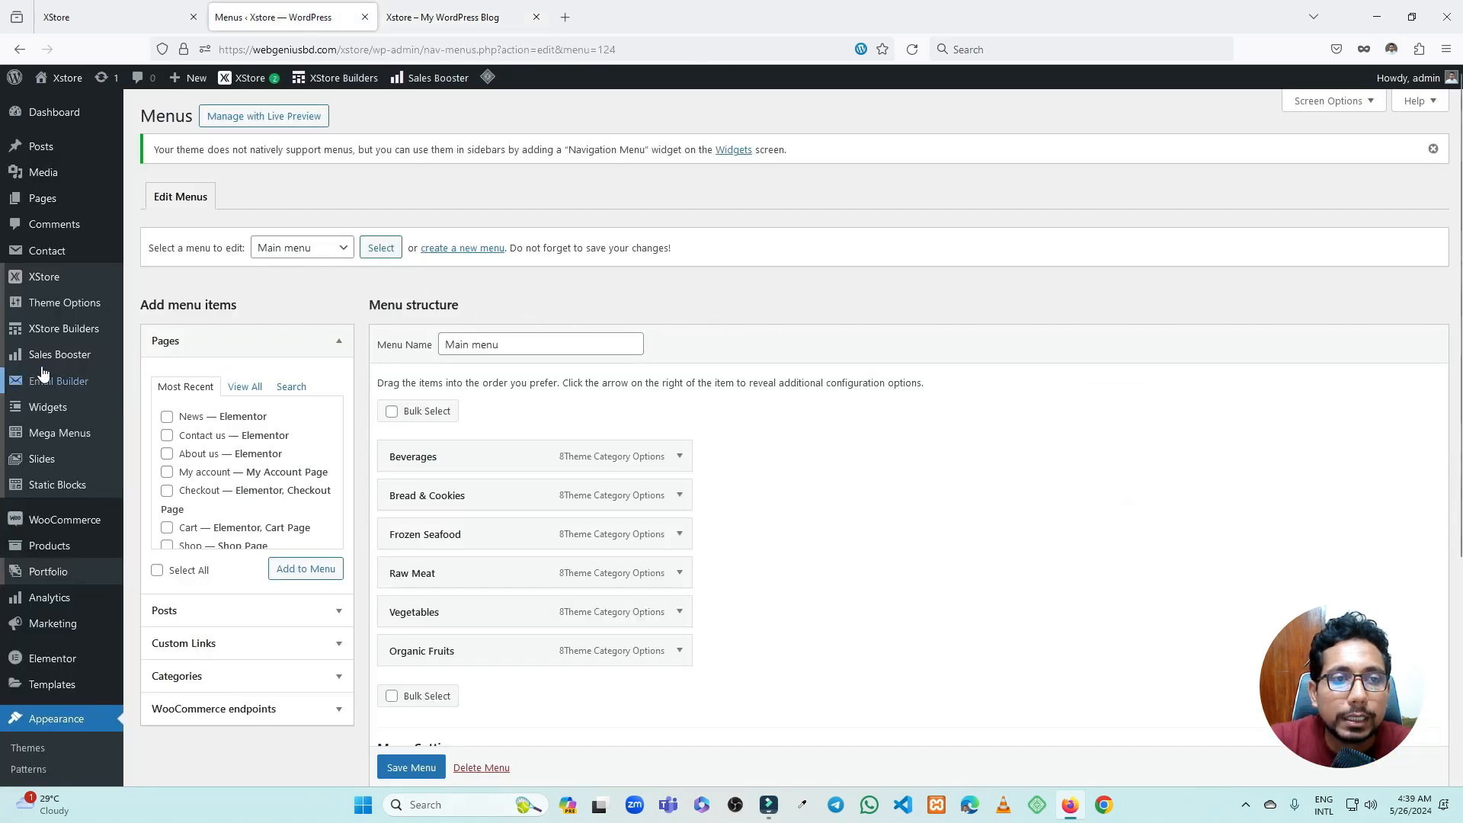
# - Open the Footer templates of XStore Builders in the Theme Builder from the WordPress dashboard
pyautogui.moveTo(58, 313)
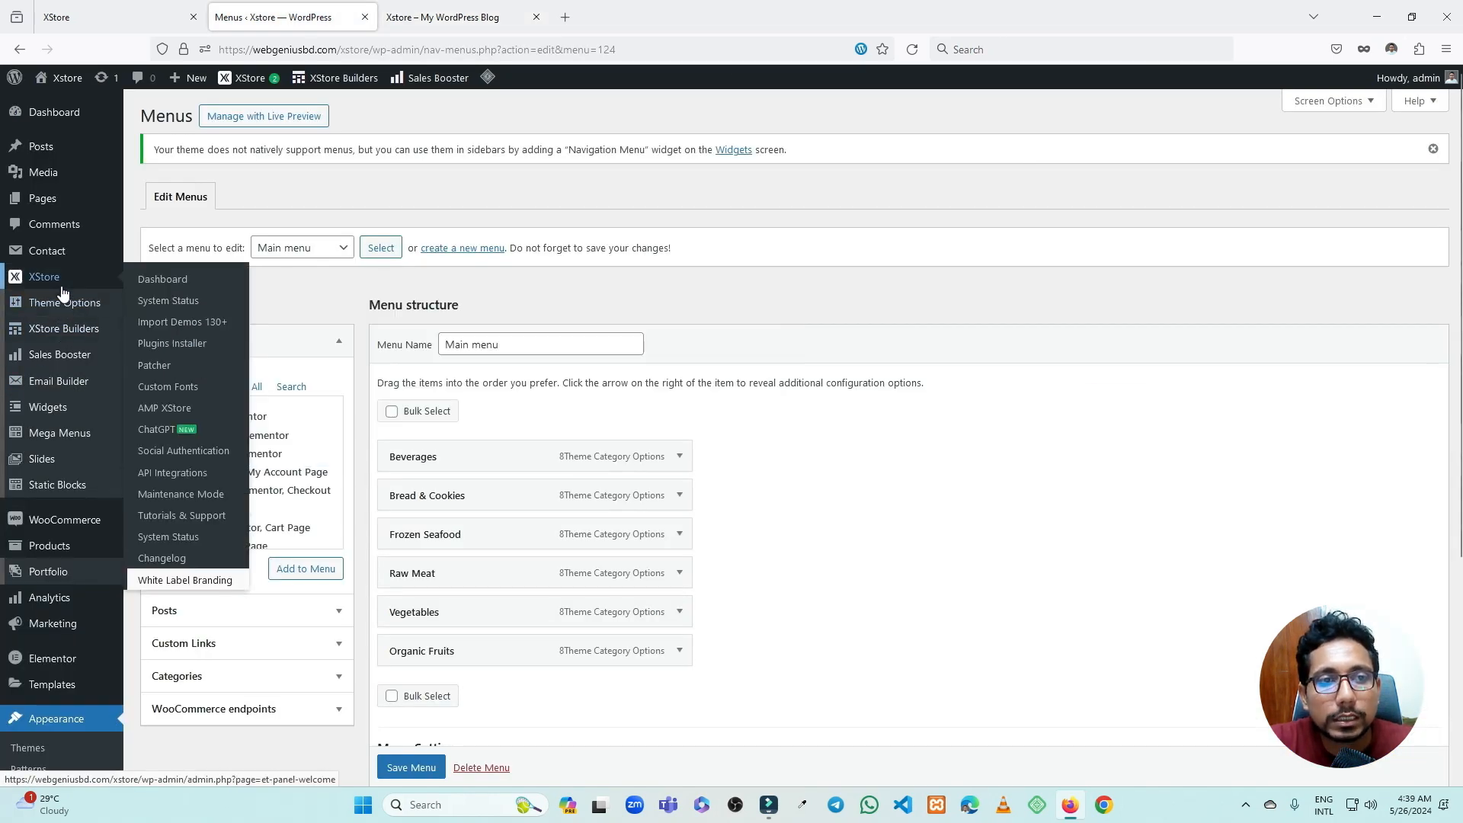
pyautogui.moveTo(76, 336)
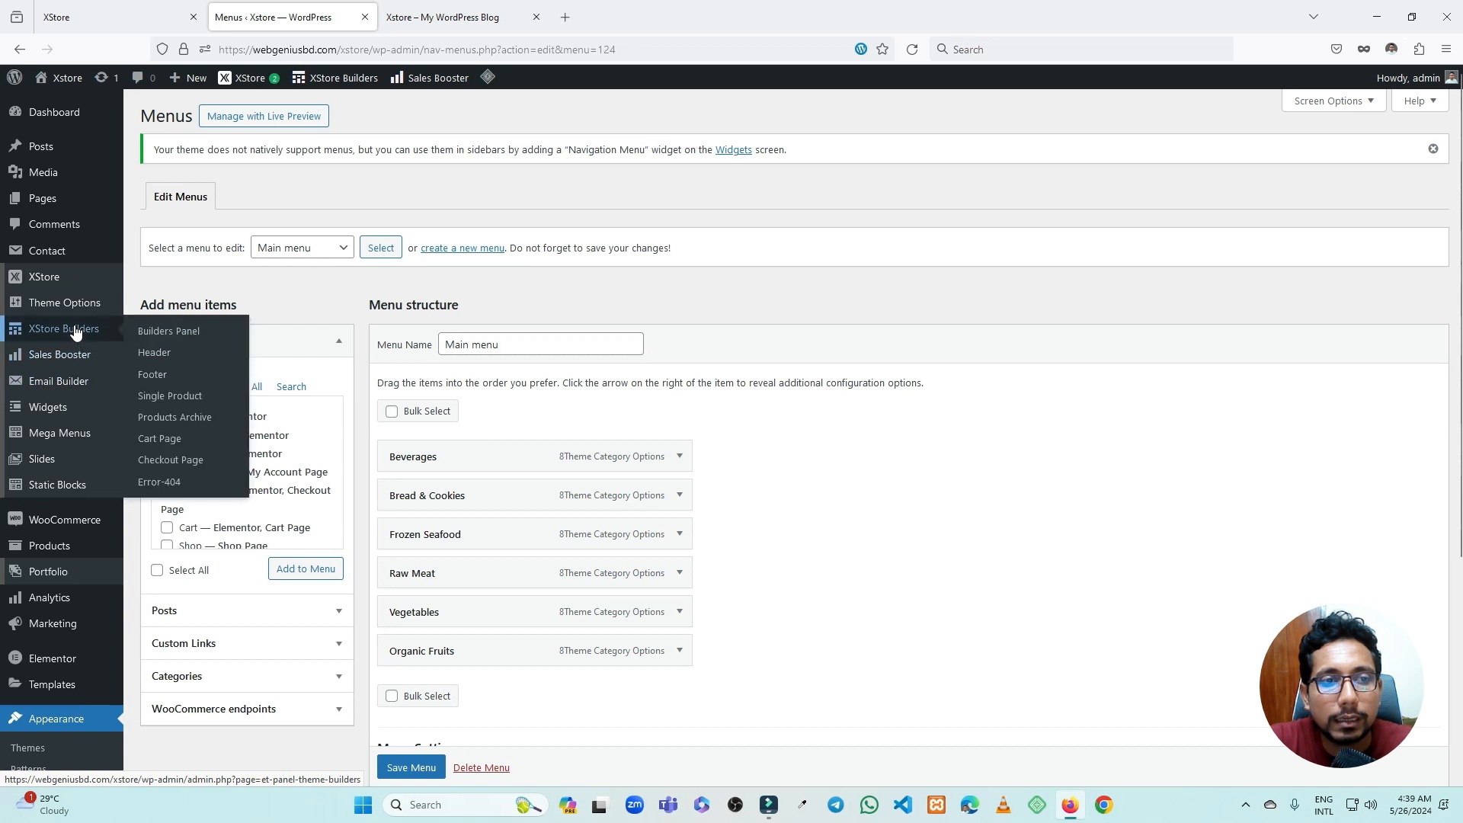
pyautogui.click(159, 375)
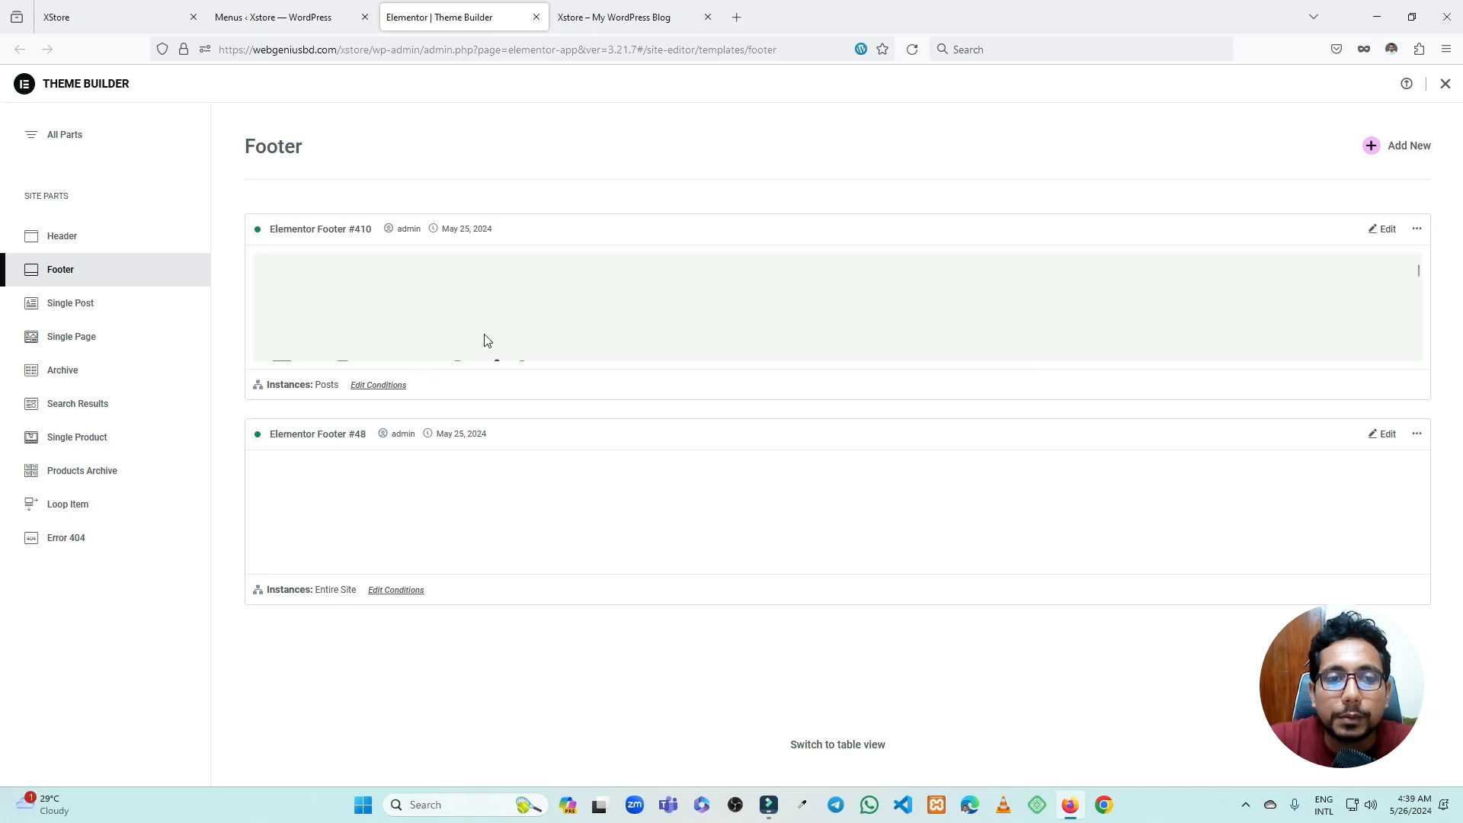
# - Inspect the footer at the end of the live store's homepage and dismiss the recent purchase popup covering it
pyautogui.click(635, 23)
pyautogui.scroll(-15, 686, 309)
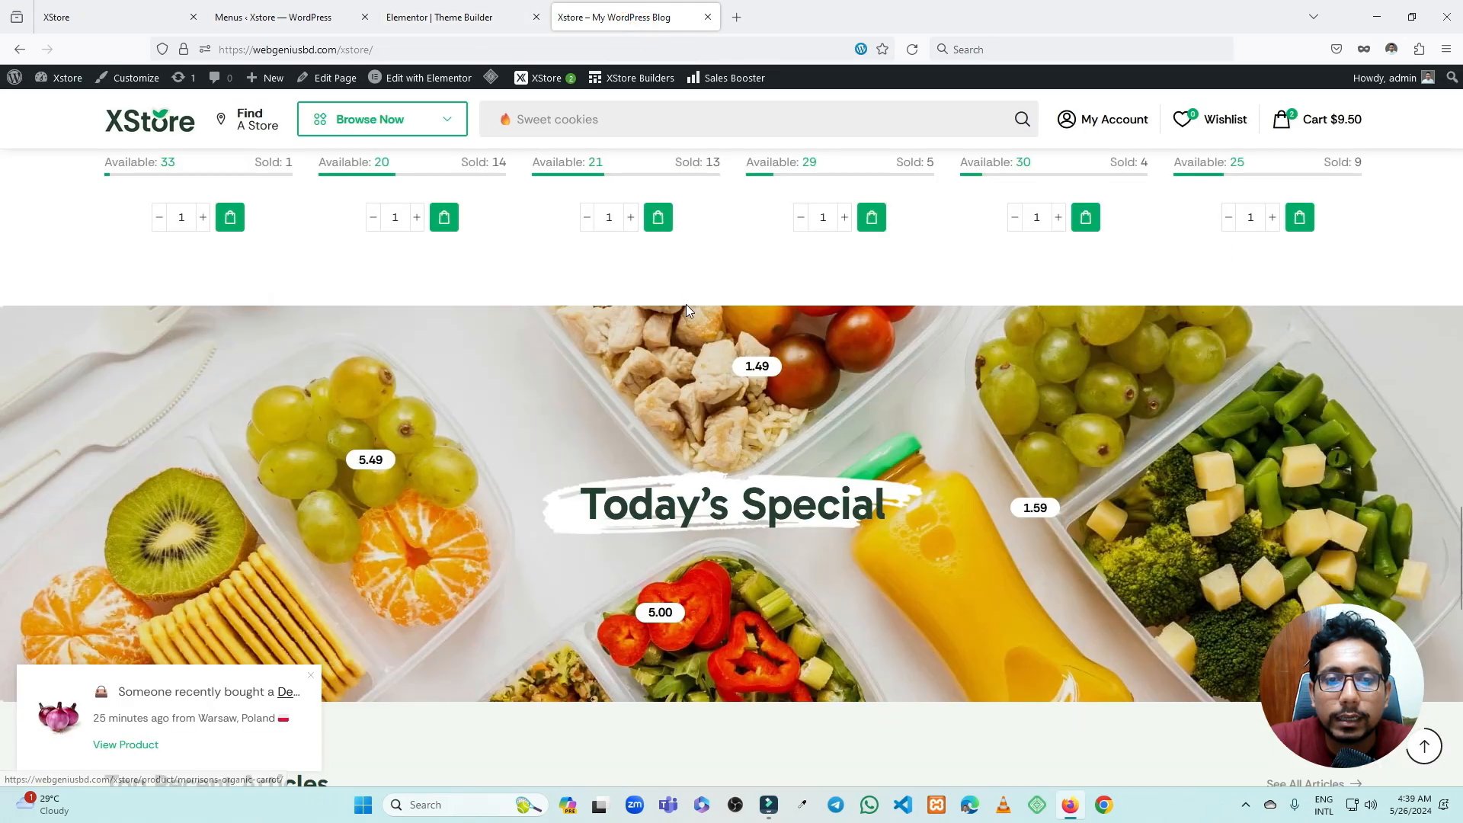
pyautogui.scroll(-15, 686, 308)
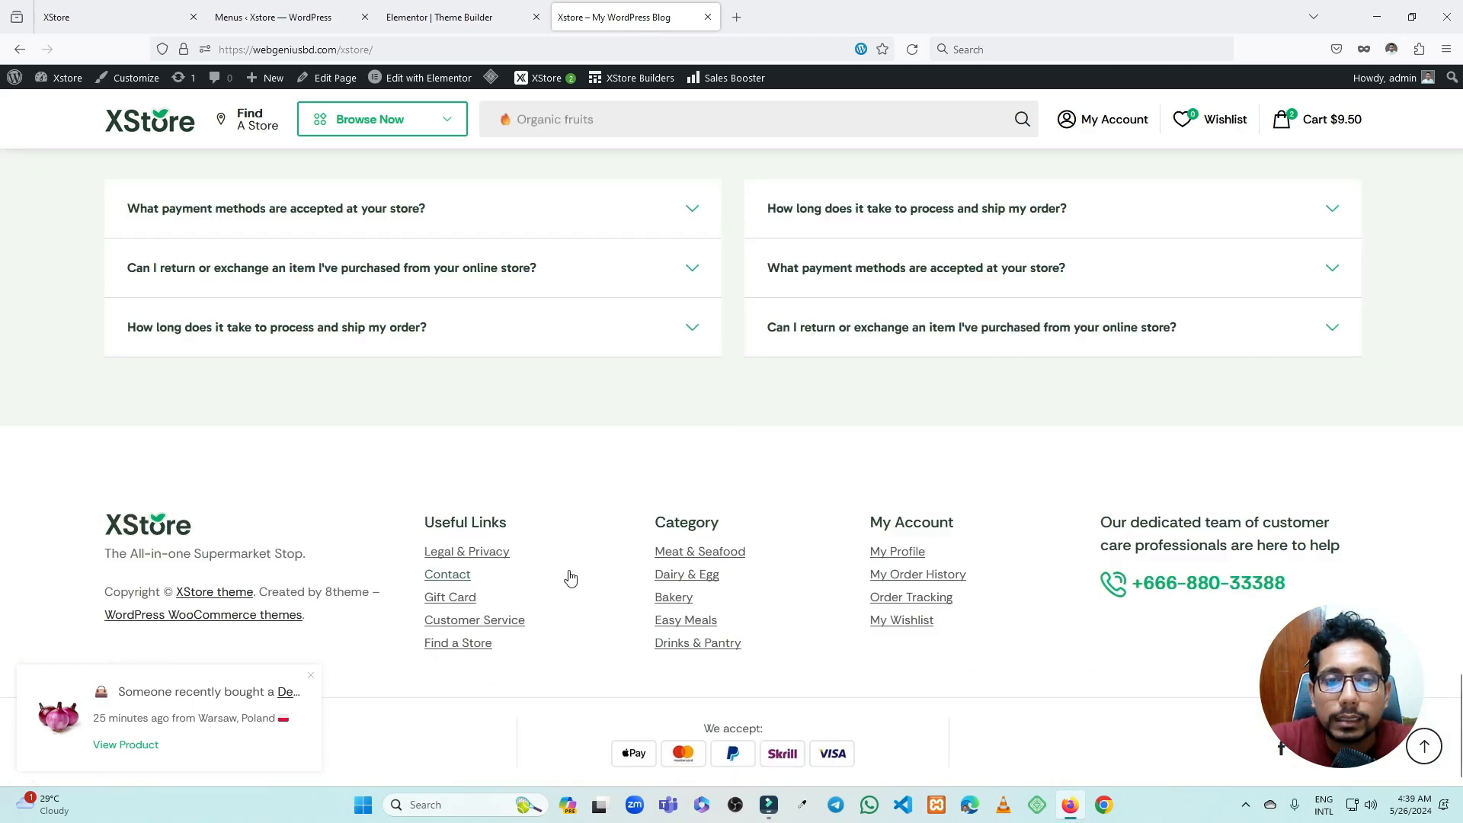
pyautogui.click(310, 675)
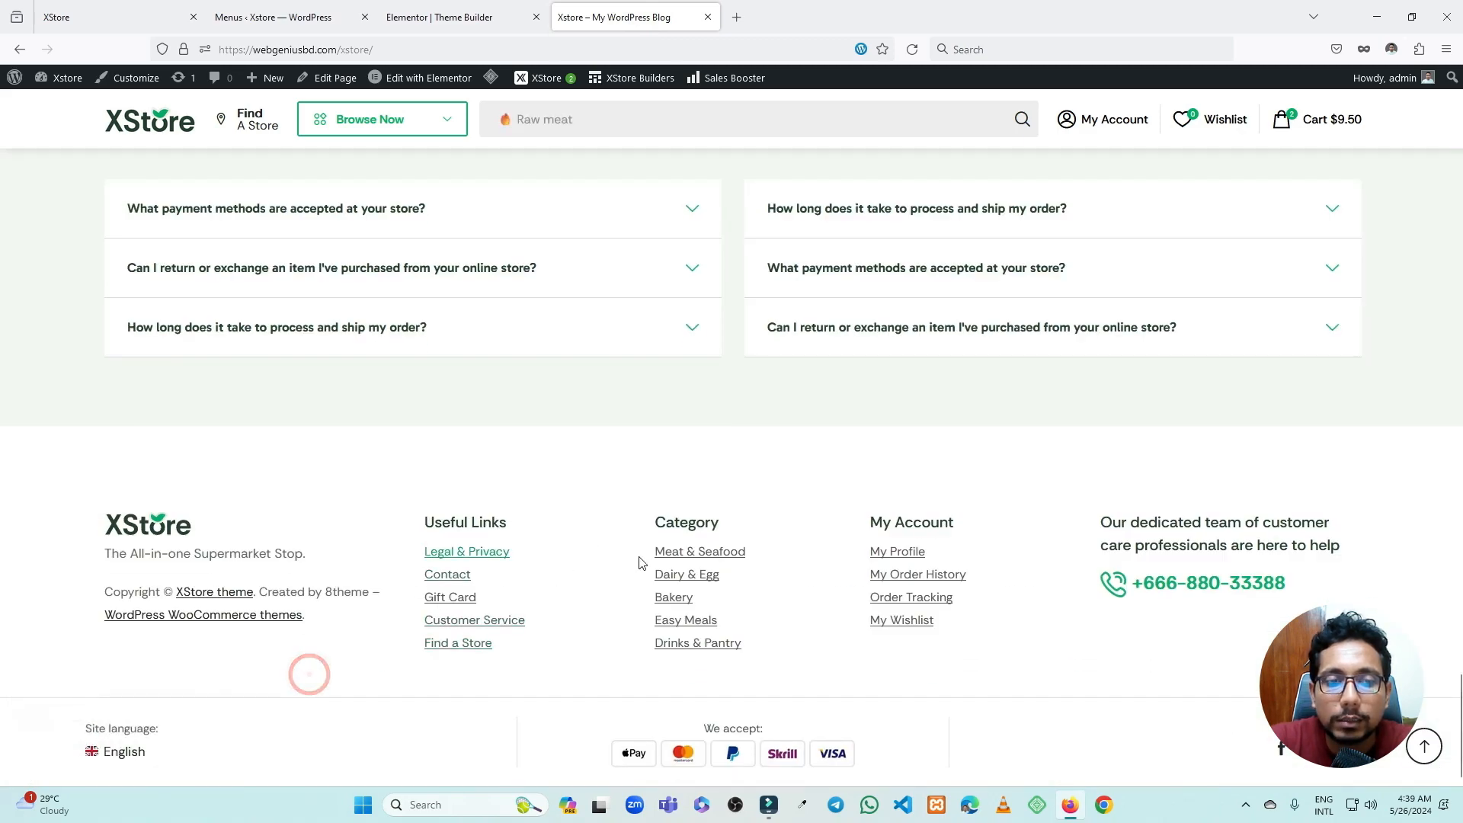
# - Return to the Theme Builder's footer list and open Elementor Footer #48 for editing
pyautogui.click(470, 9)
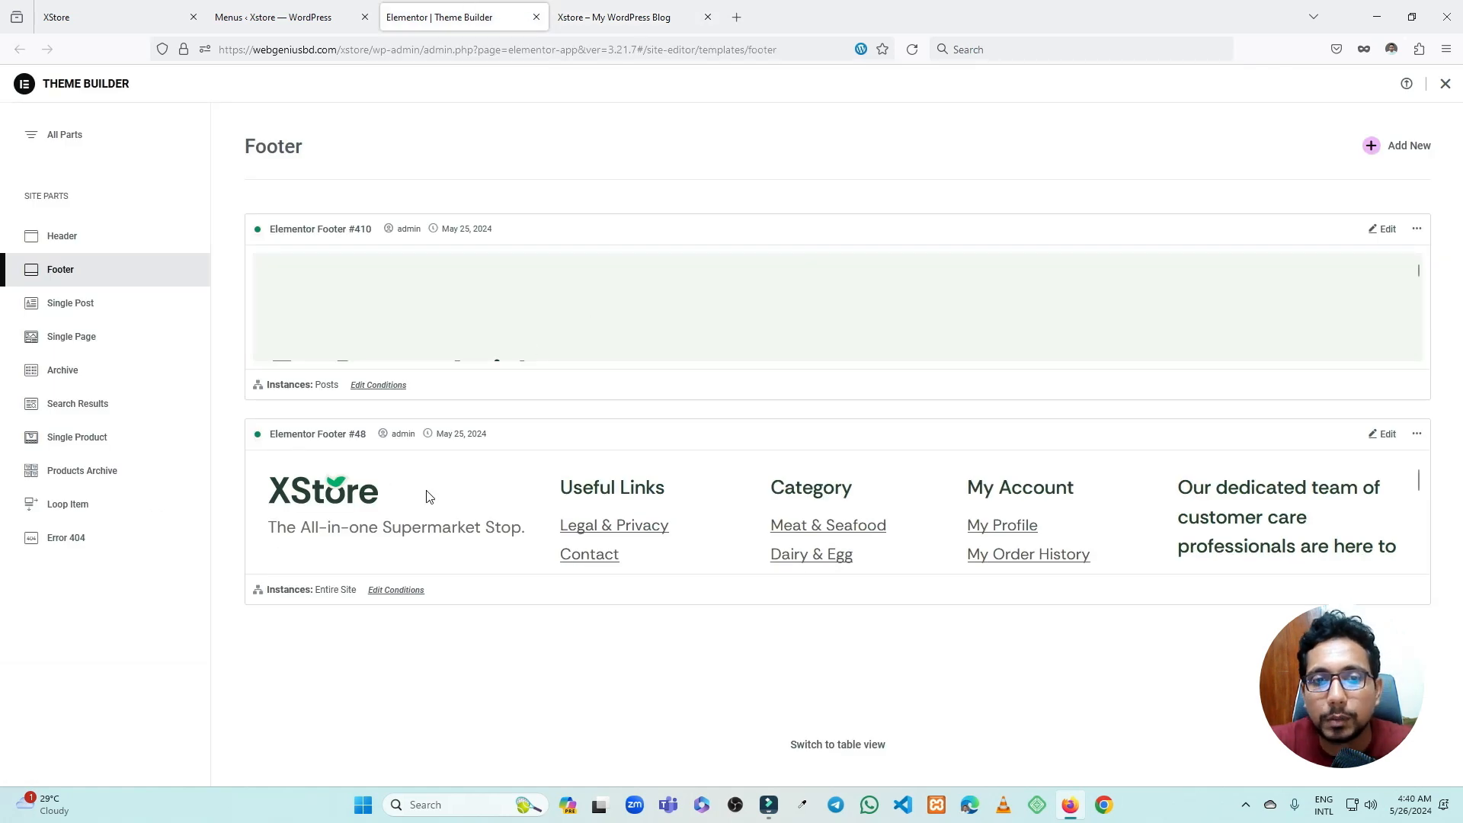
pyautogui.click(1384, 434)
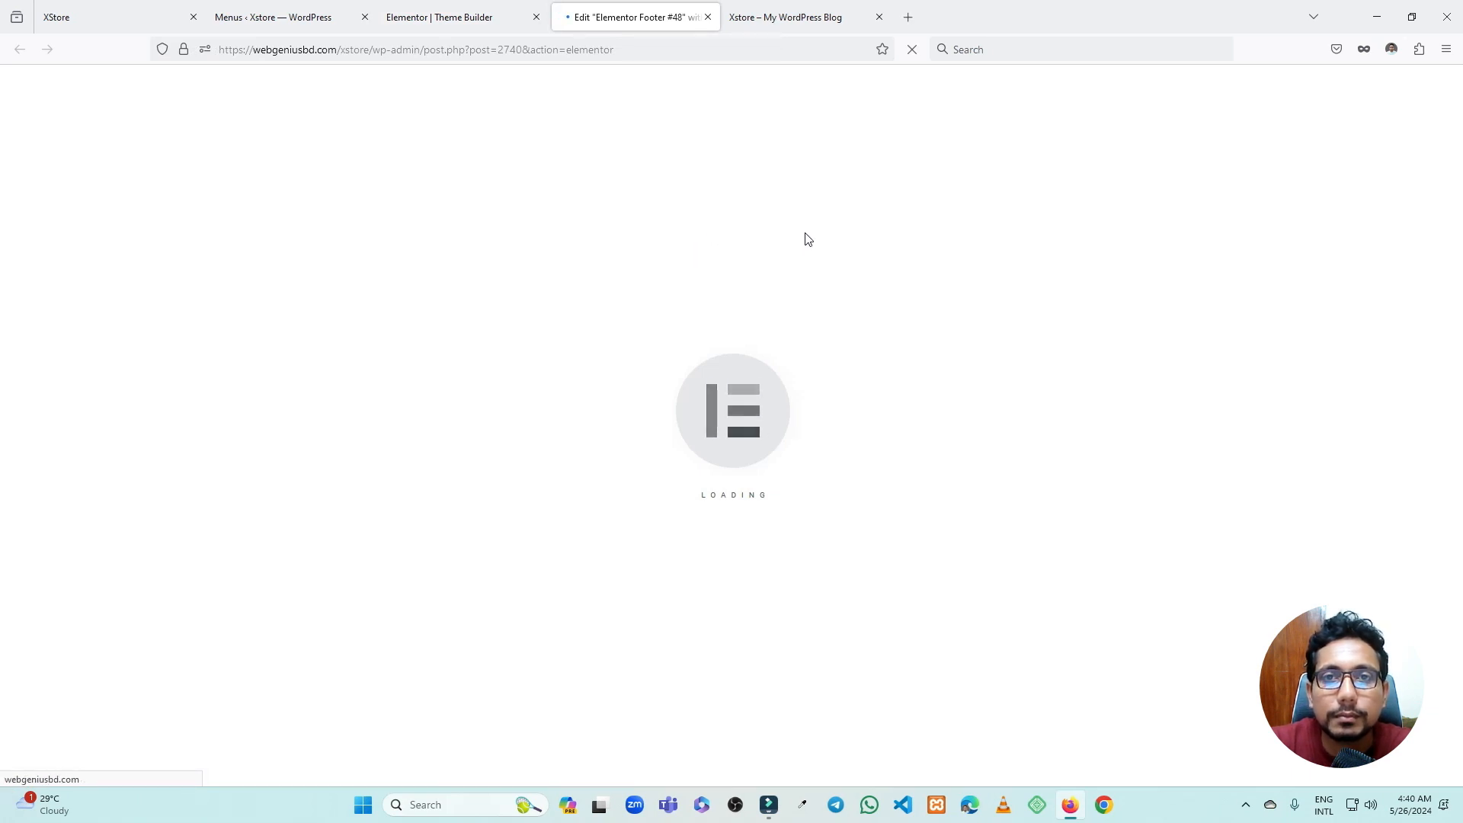
# - Review the Top Recent Articles section and the footer on the live homepage, and return to the Elementor Footer #48 editor
pyautogui.click(805, 7)
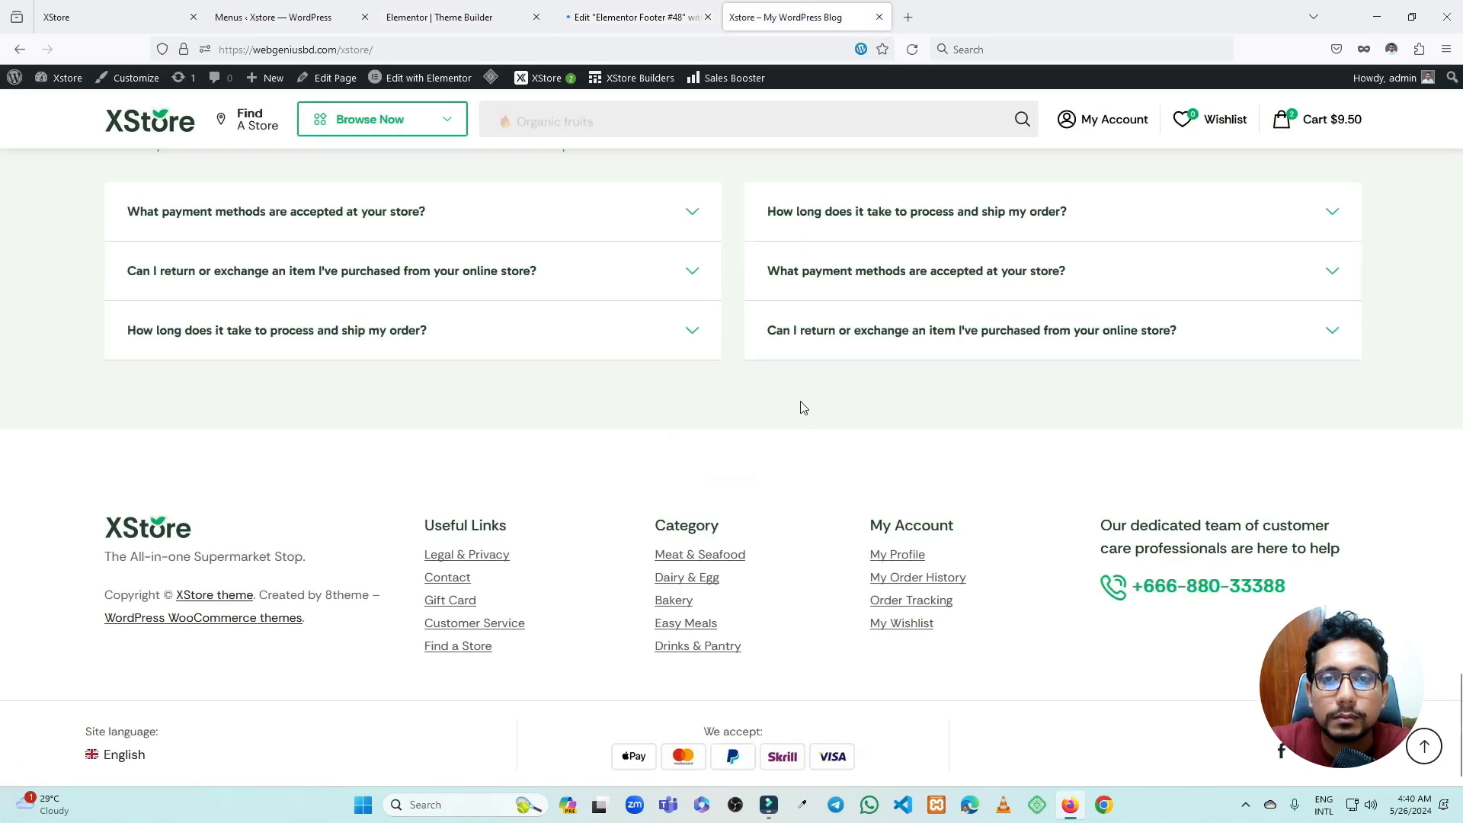
pyautogui.scroll(4, 801, 408)
pyautogui.scroll(5, 808, 400)
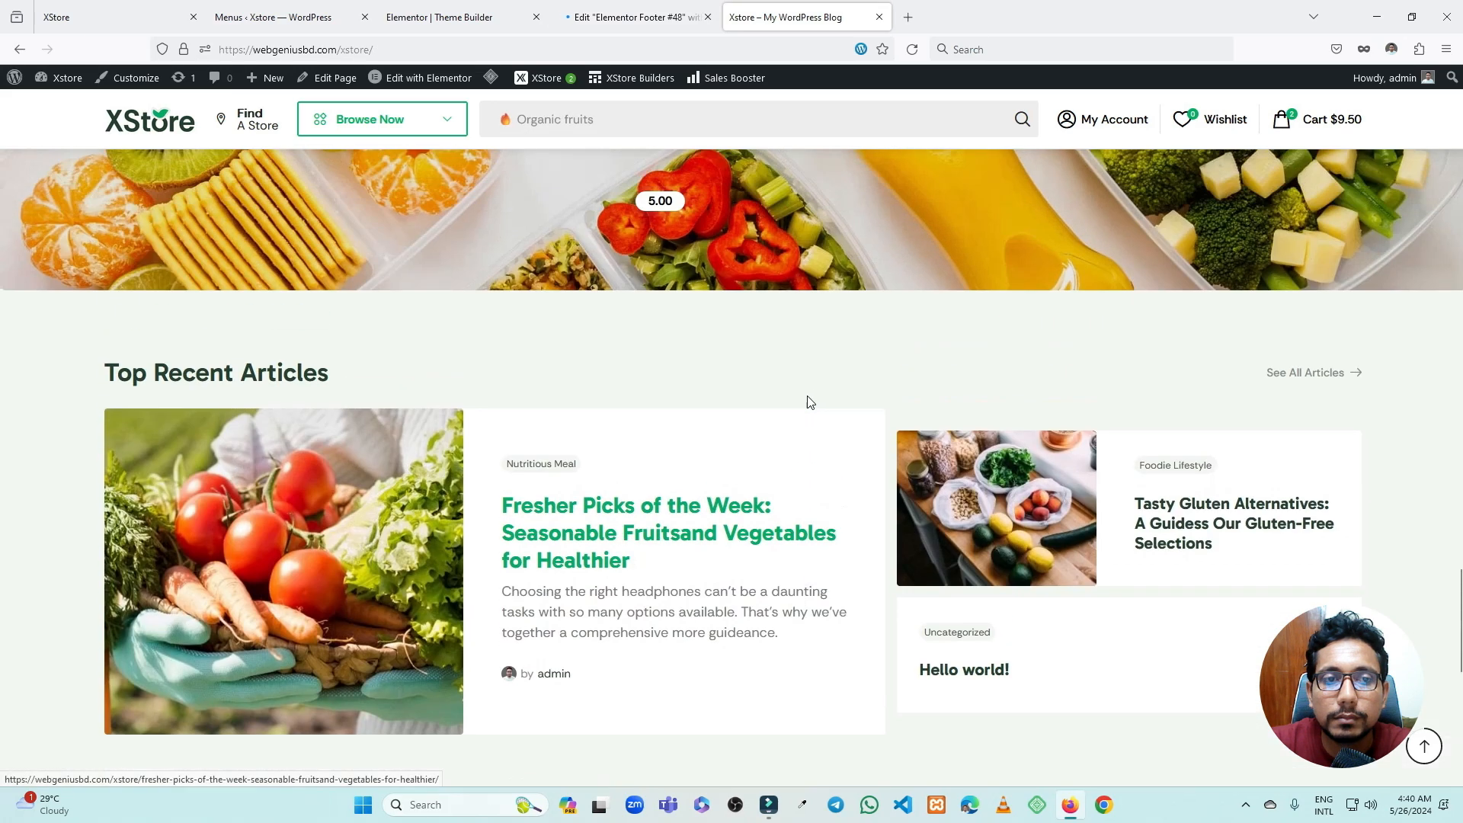
pyautogui.click(120, 371)
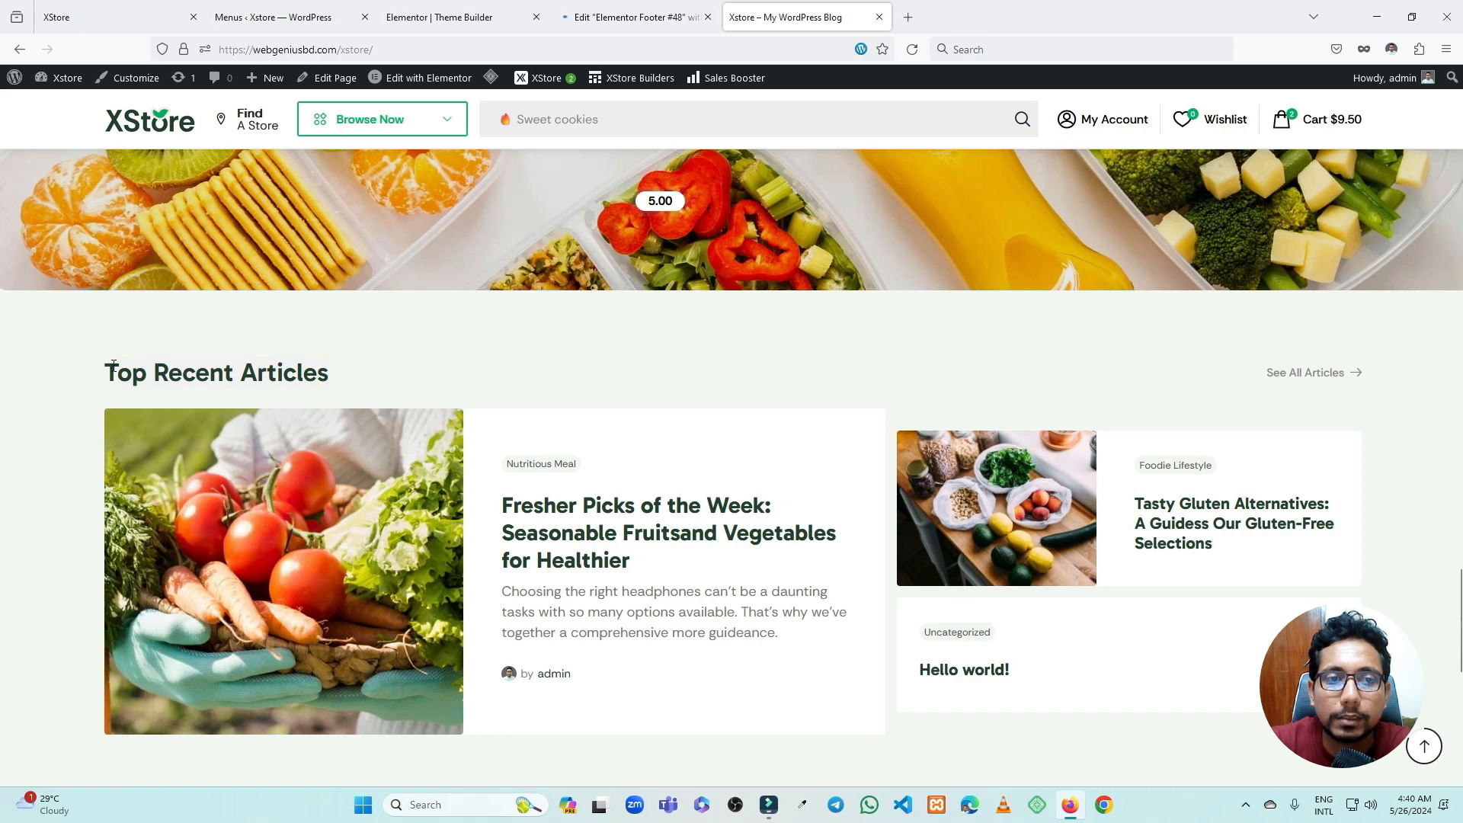
pyautogui.scroll(-9, 579, 358)
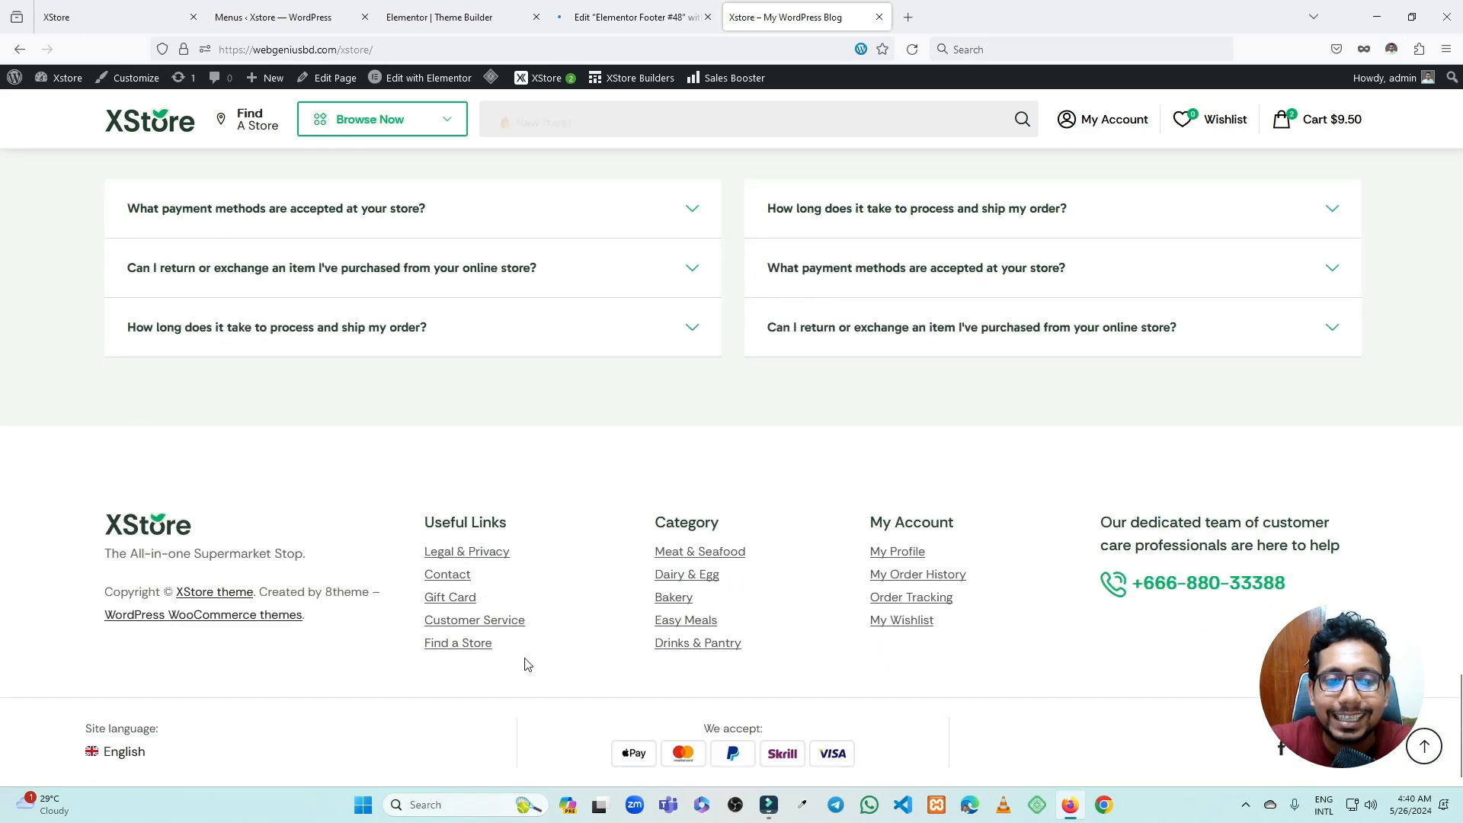
pyautogui.click(648, 21)
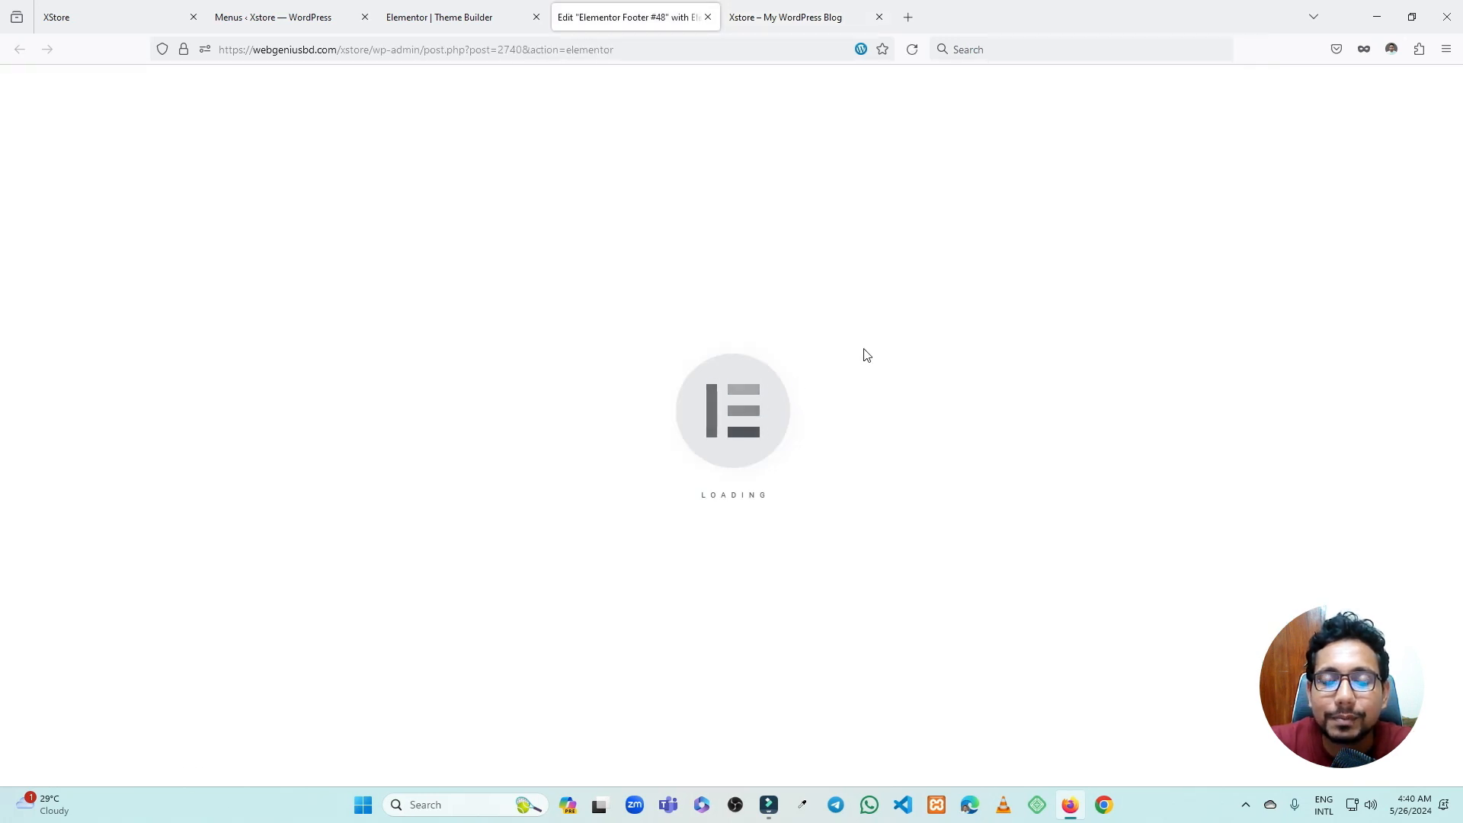
# - Check the Theme Builder's footer list and the live homepage's Top Recent Articles heading, and return to the footer editor
pyautogui.click(464, 3)
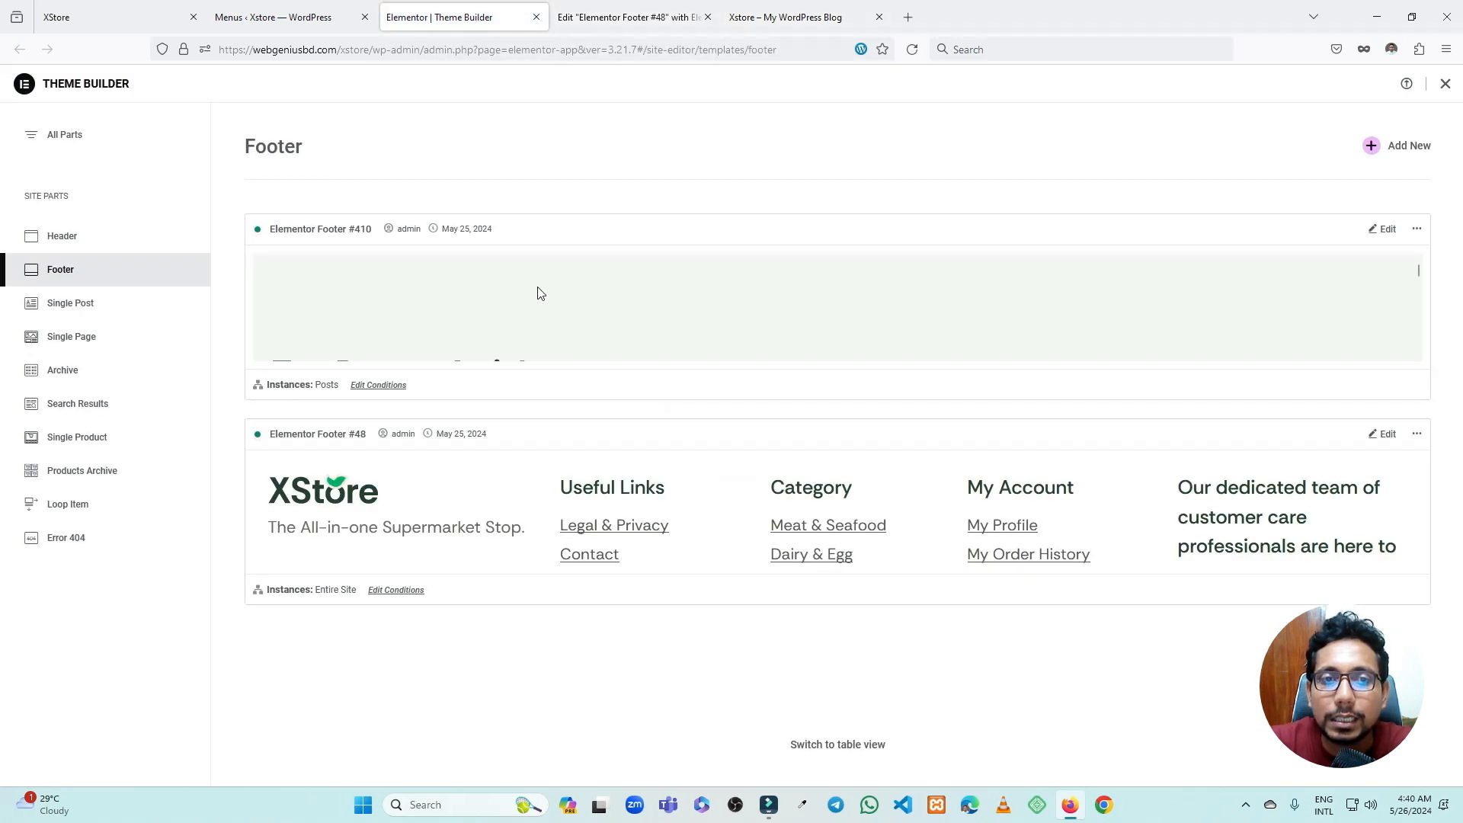
pyautogui.click(790, 15)
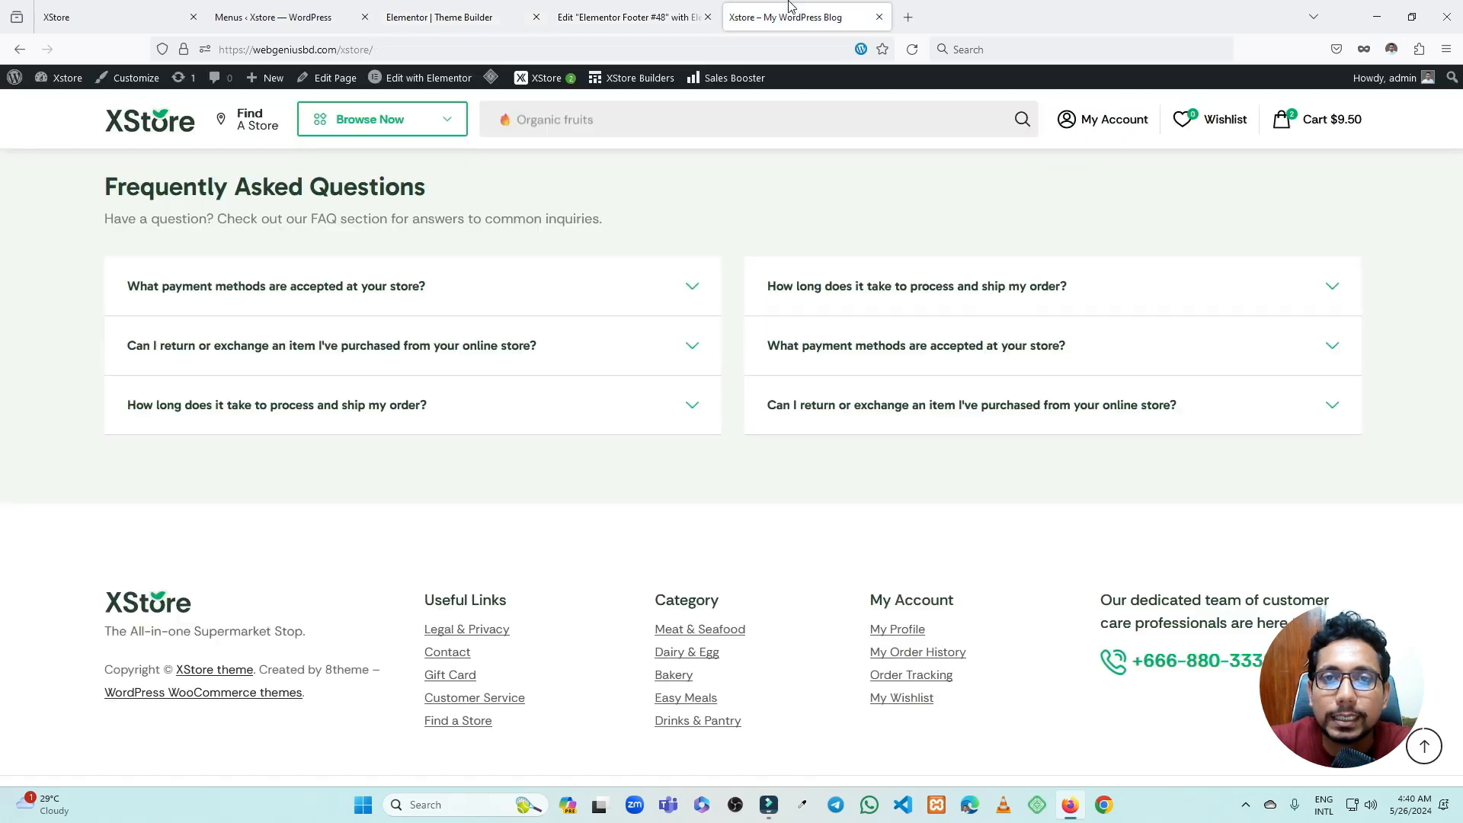
pyautogui.scroll(6, 398, 318)
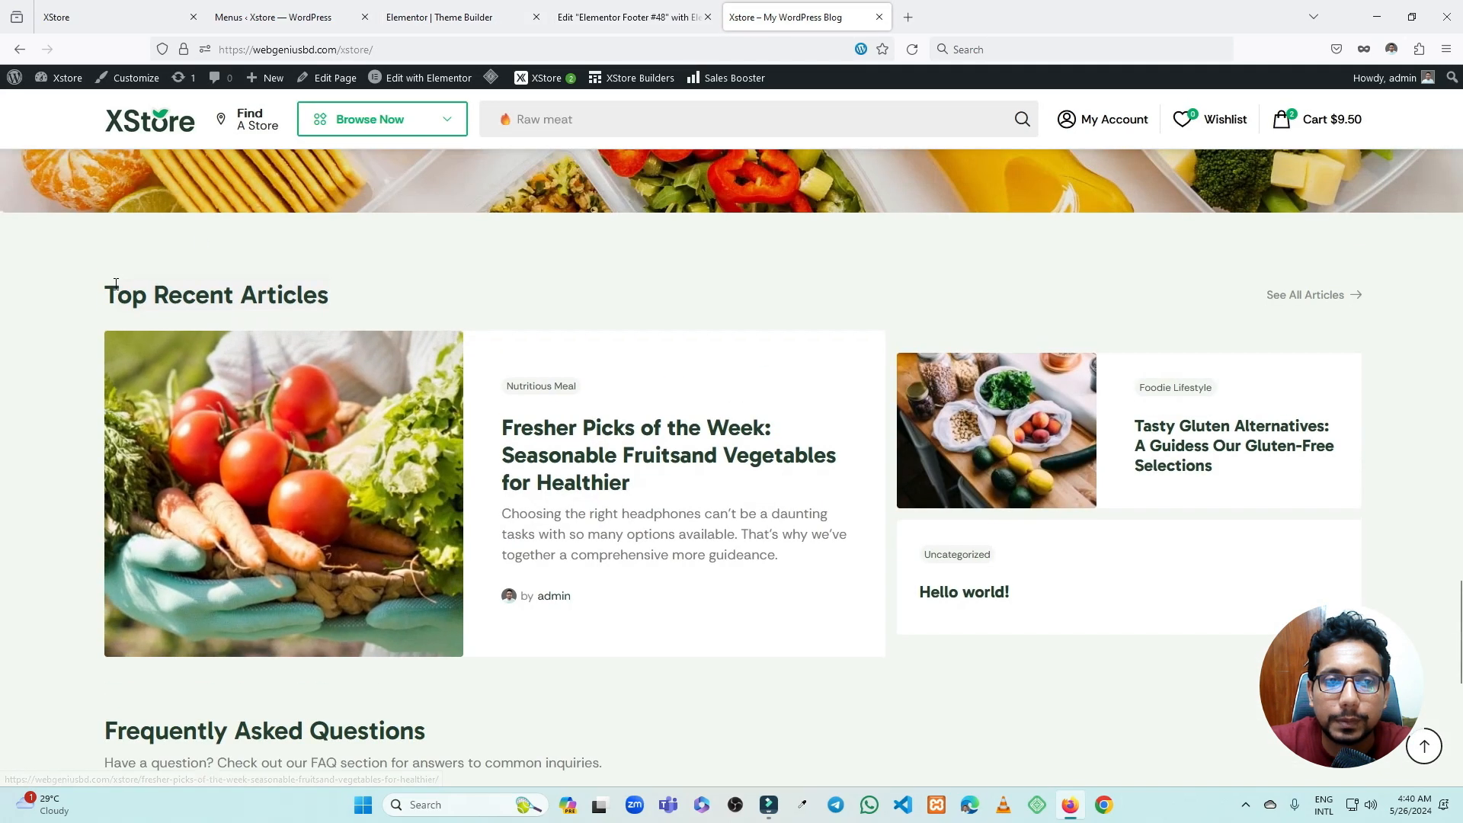
pyautogui.hotkey('ctrl', 'pageup')
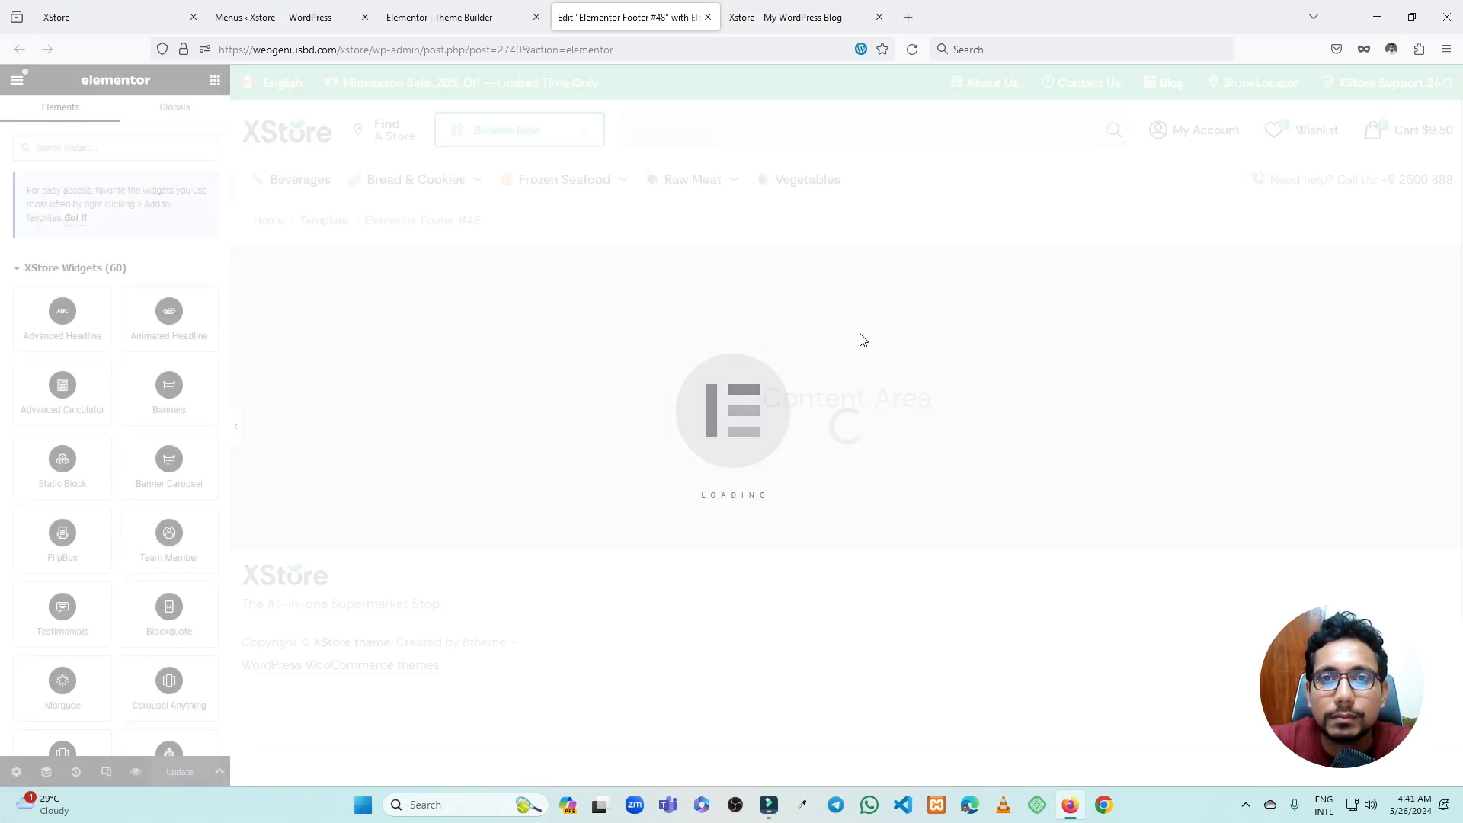
# - Outline the live homepage's footer with a red rectangle in a screen capture, and discard the capture
pyautogui.scroll(-3, 614, 385)
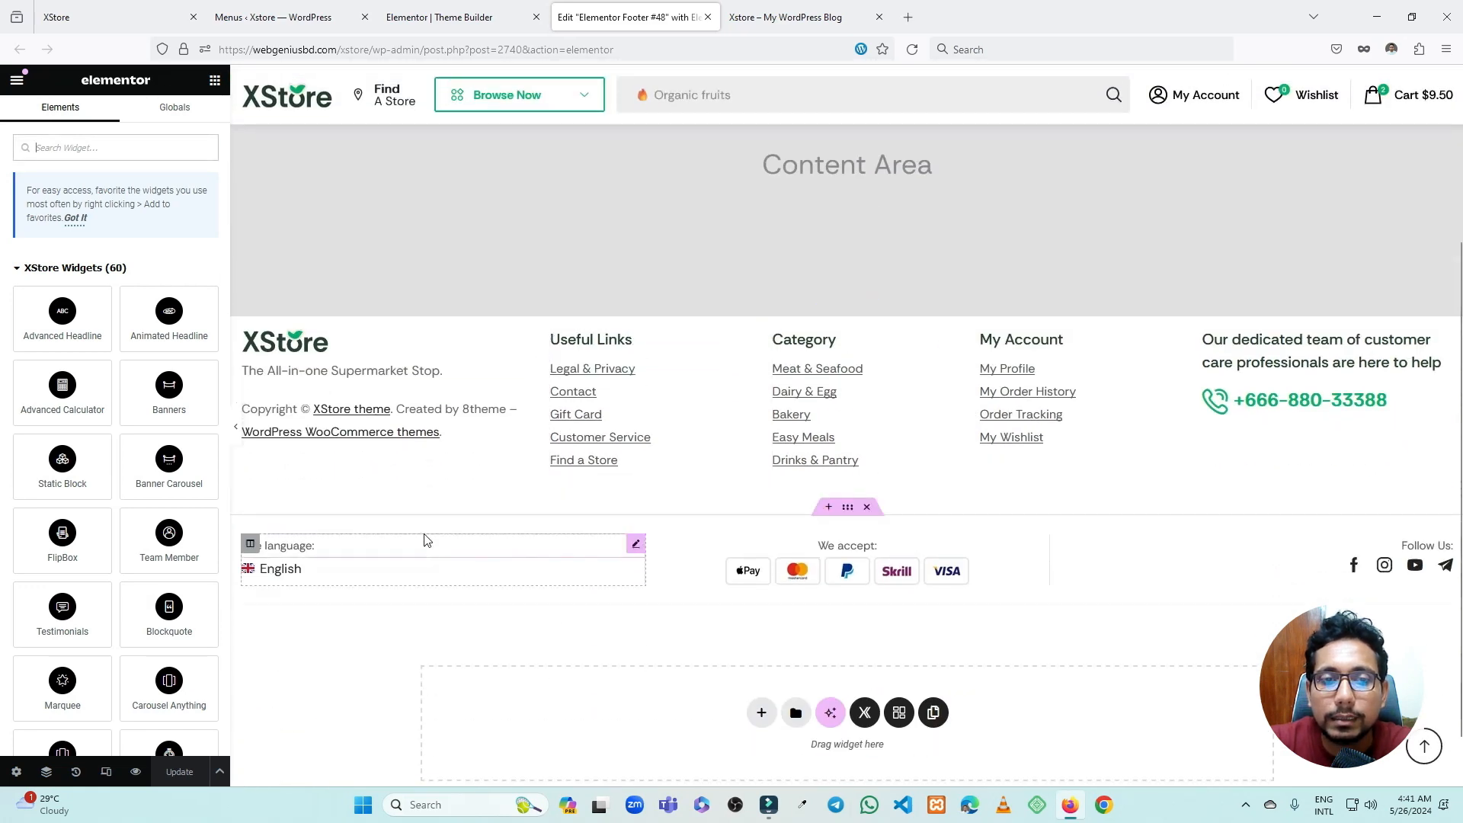
pyautogui.click(786, 17)
pyautogui.scroll(-6, 633, 370)
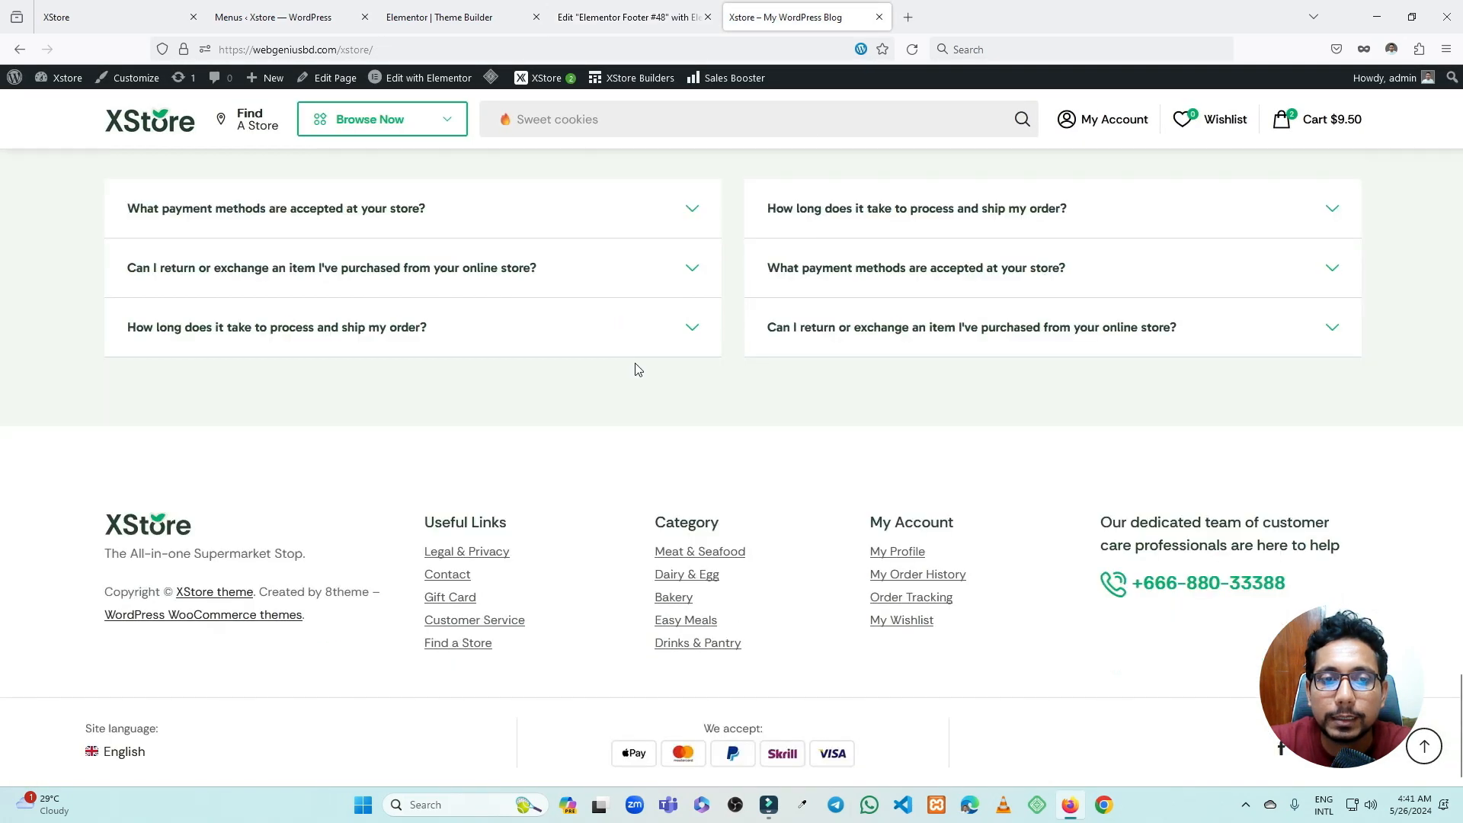
pyautogui.press('Print')
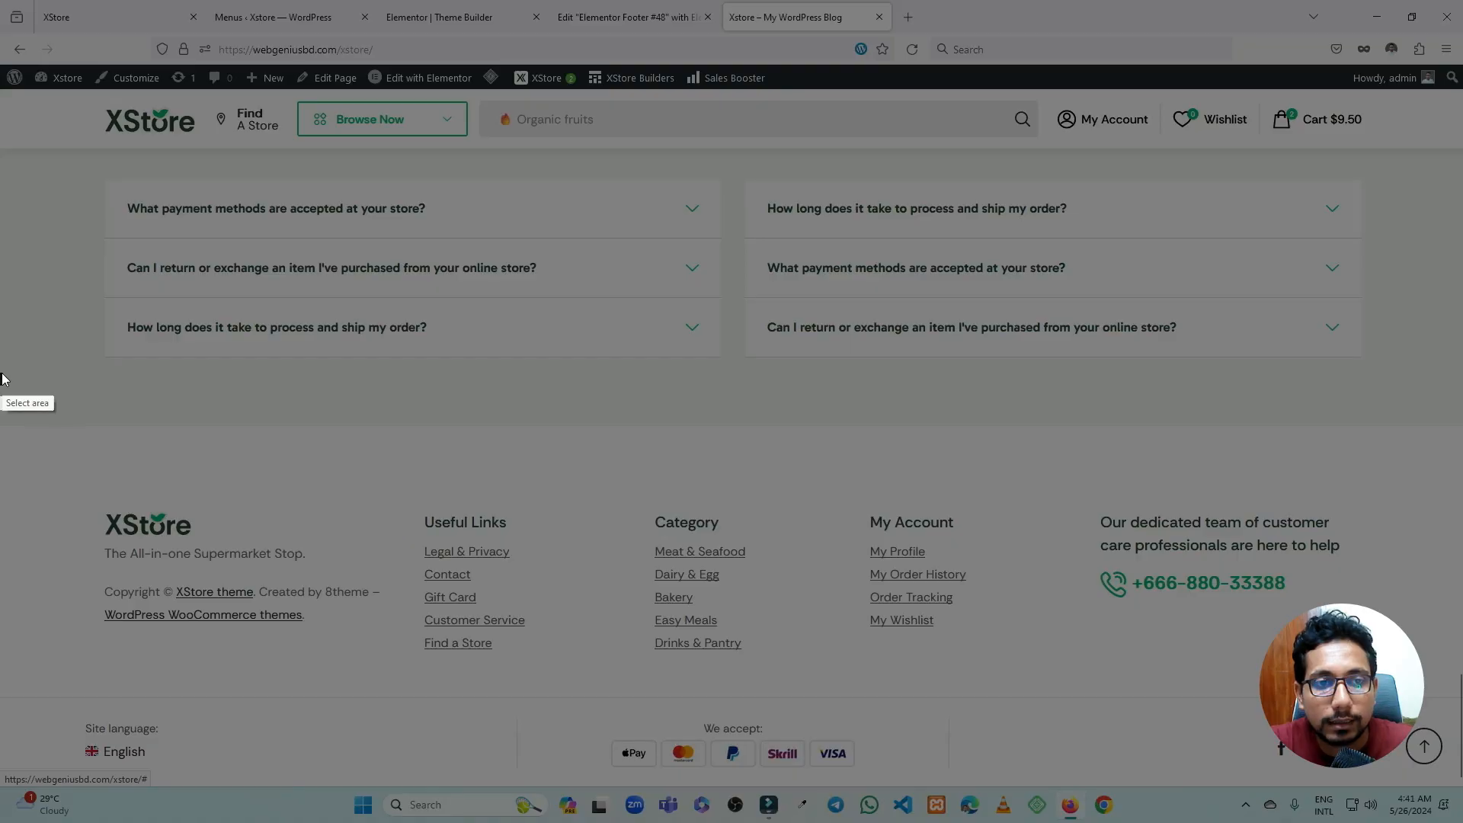
pyautogui.moveTo(1, 368)
pyautogui.mouseDown()
pyautogui.moveTo(962, 688)
pyautogui.moveTo(1460, 789)
pyautogui.mouseUp()
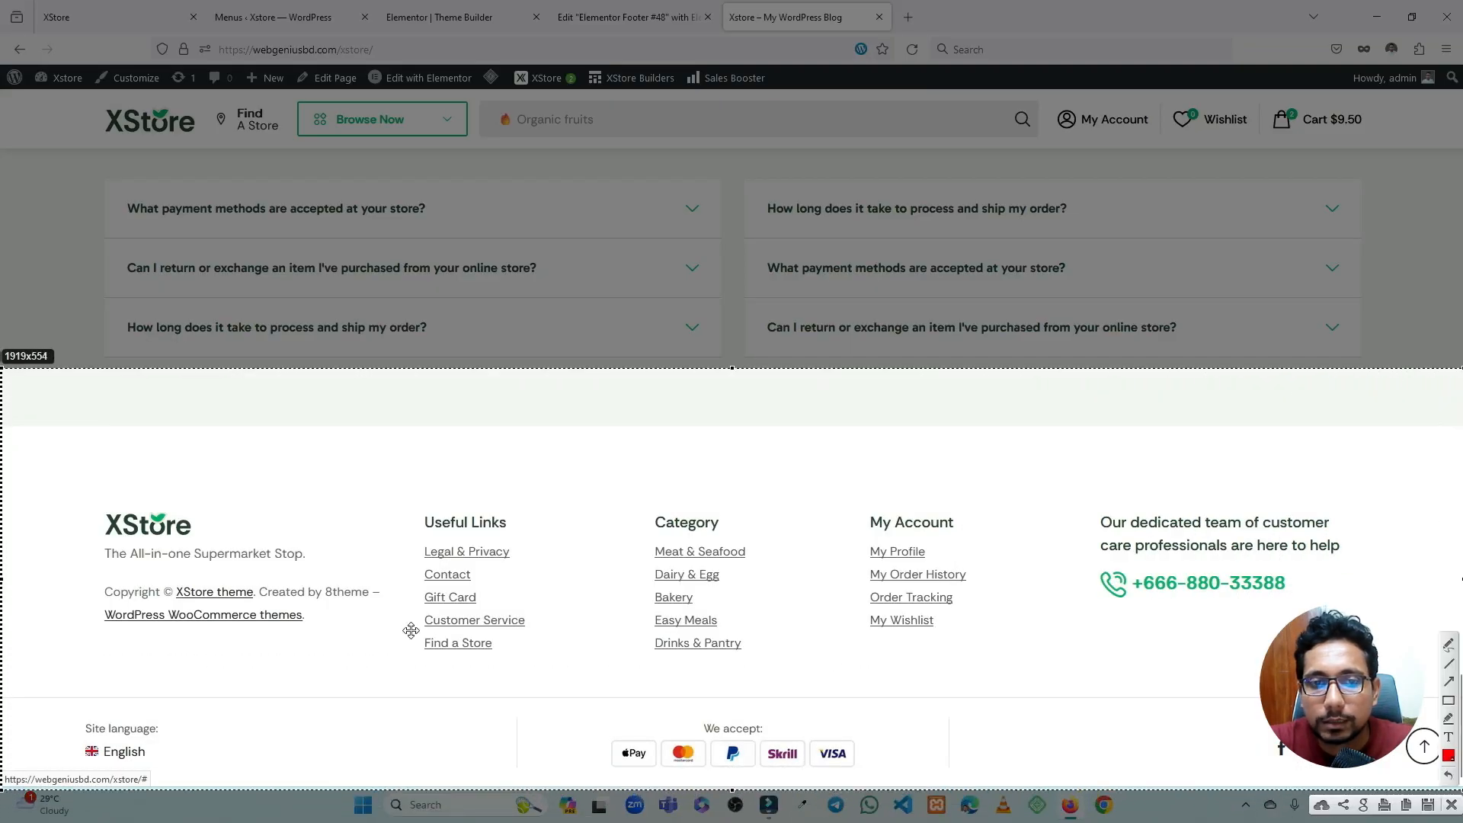
pyautogui.moveTo(43, 442)
pyautogui.mouseDown()
pyautogui.moveTo(748, 664)
pyautogui.moveTo(1427, 728)
pyautogui.moveTo(1450, 761)
pyautogui.mouseUp()
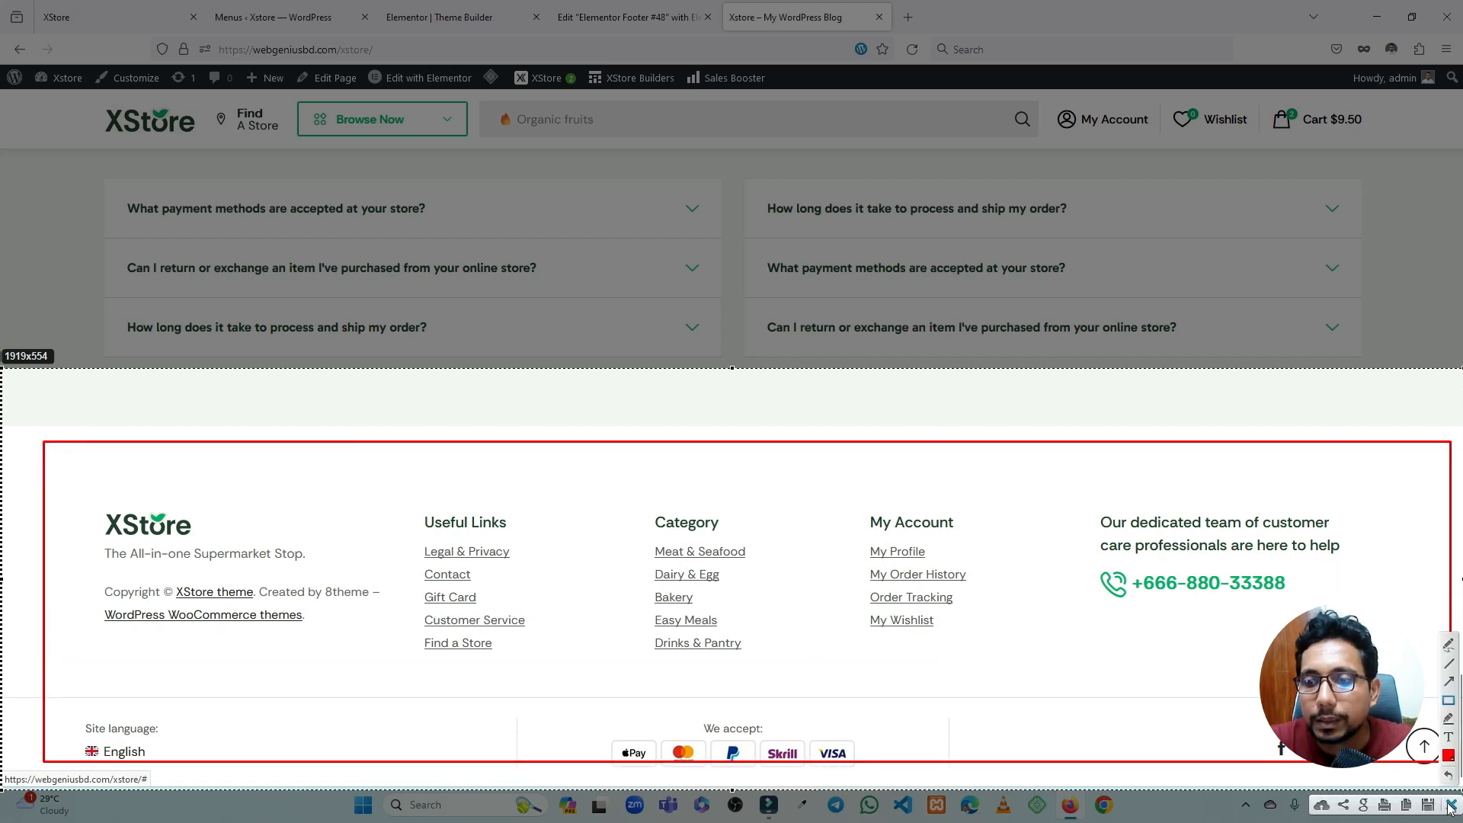
pyautogui.click(1449, 806)
# - Inspect the widgets behind the logo and the copyright text in the first column of Elementor Footer #48
pyautogui.click(628, 17)
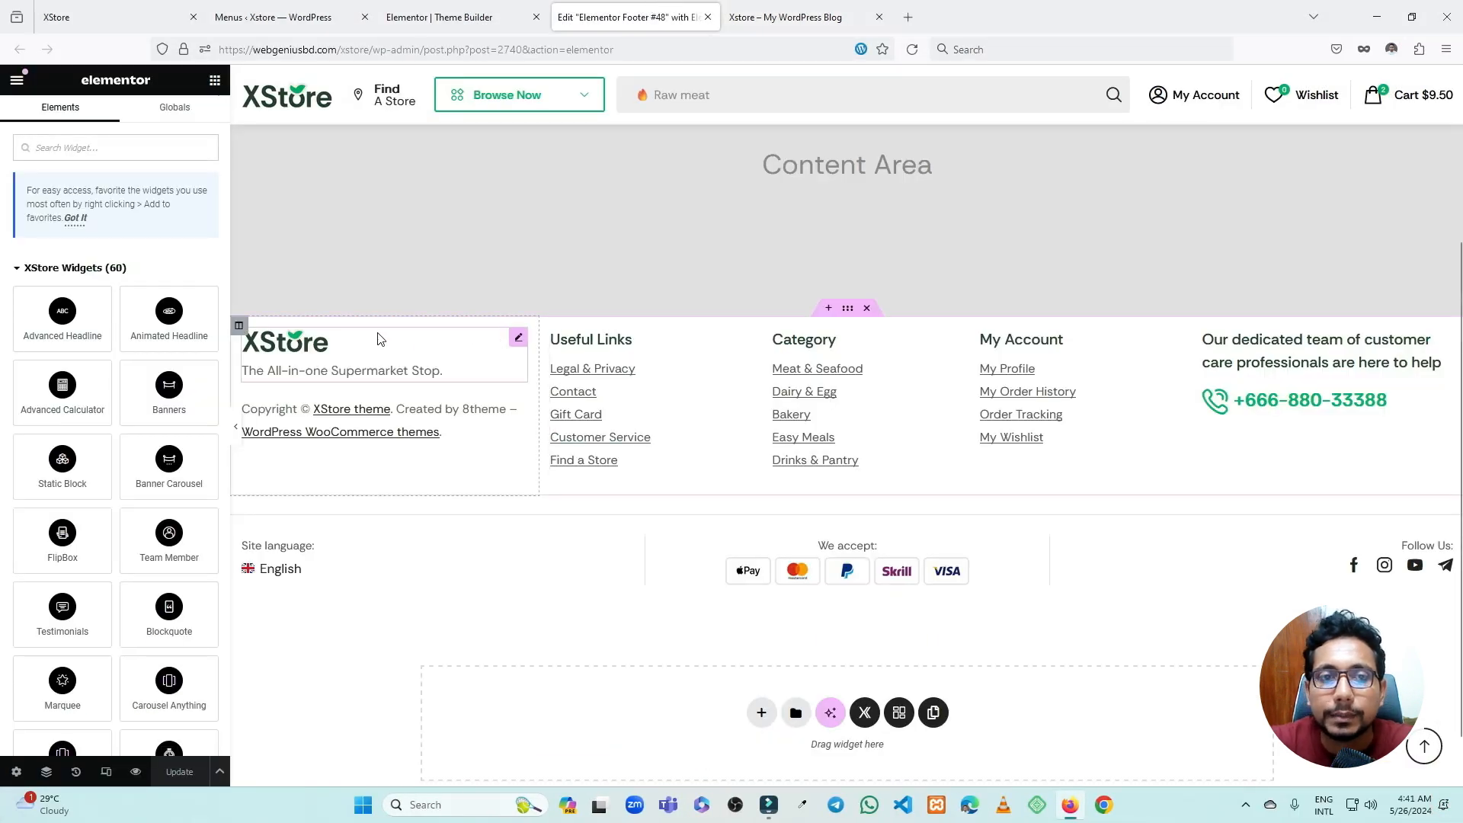
pyautogui.click(517, 336)
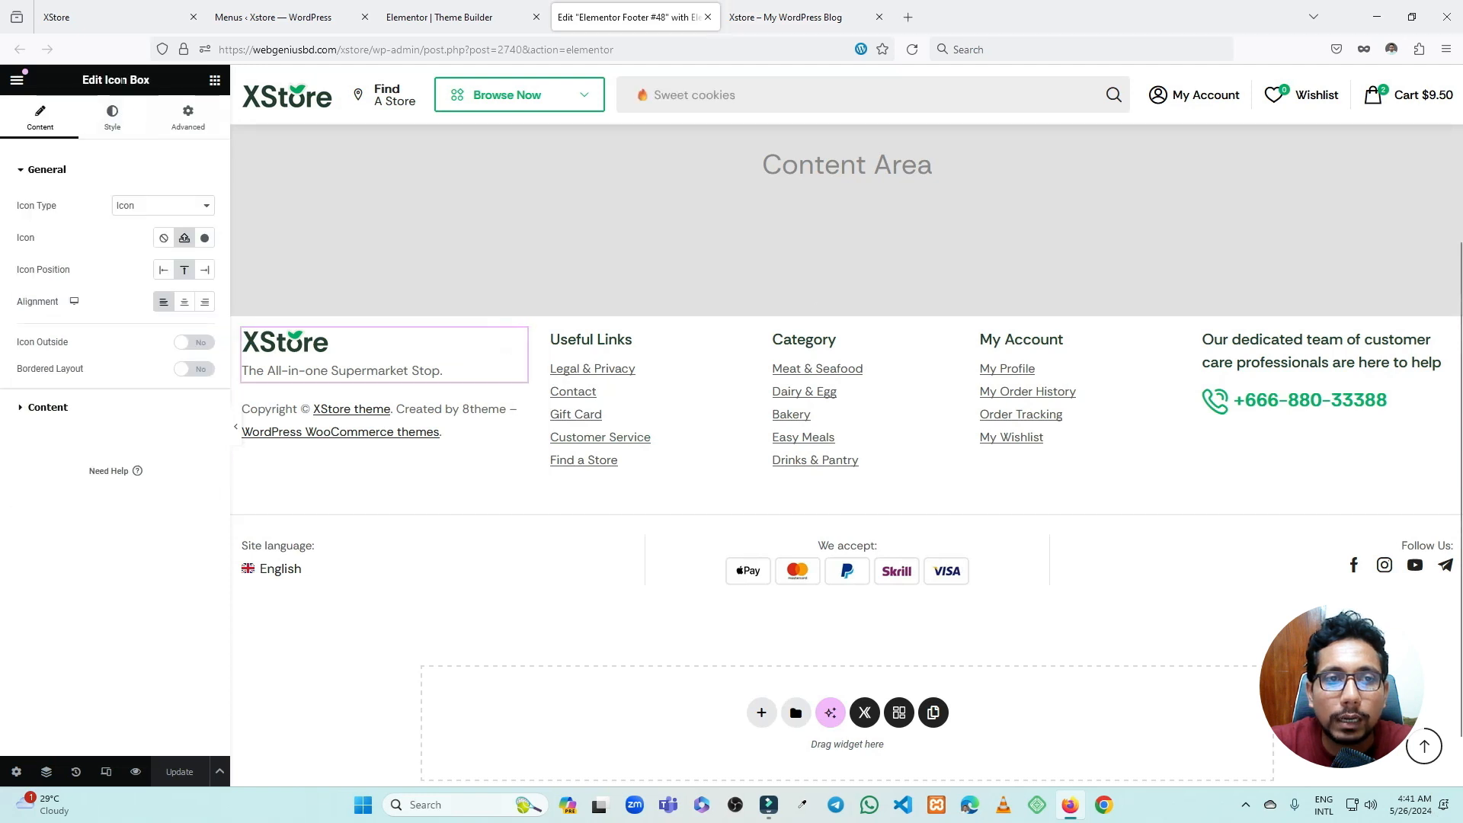
pyautogui.click(518, 409)
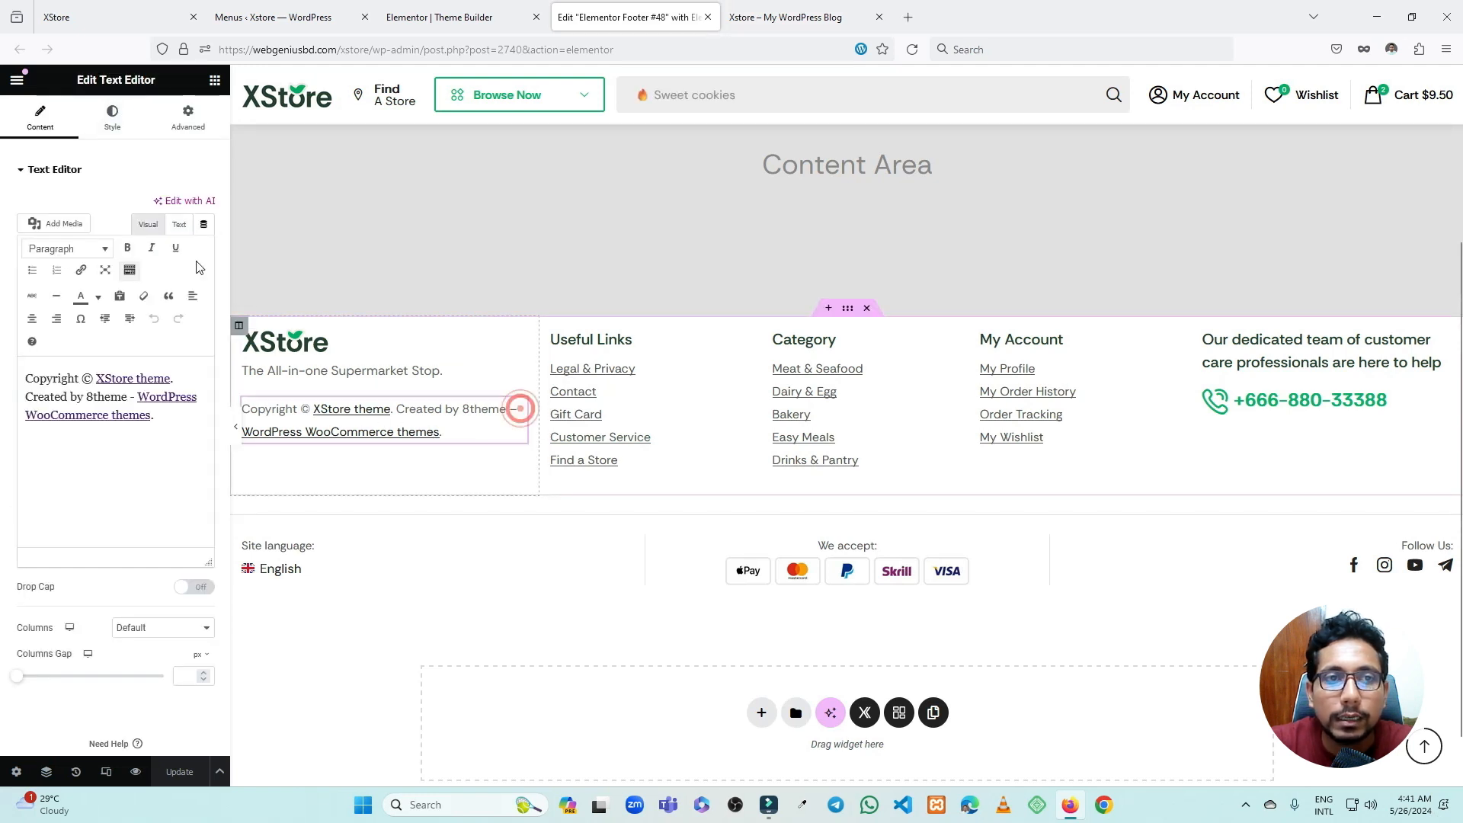
pyautogui.moveTo(183, 421)
pyautogui.mouseDown()
pyautogui.moveTo(114, 400)
pyautogui.moveTo(81, 256)
pyautogui.mouseUp()
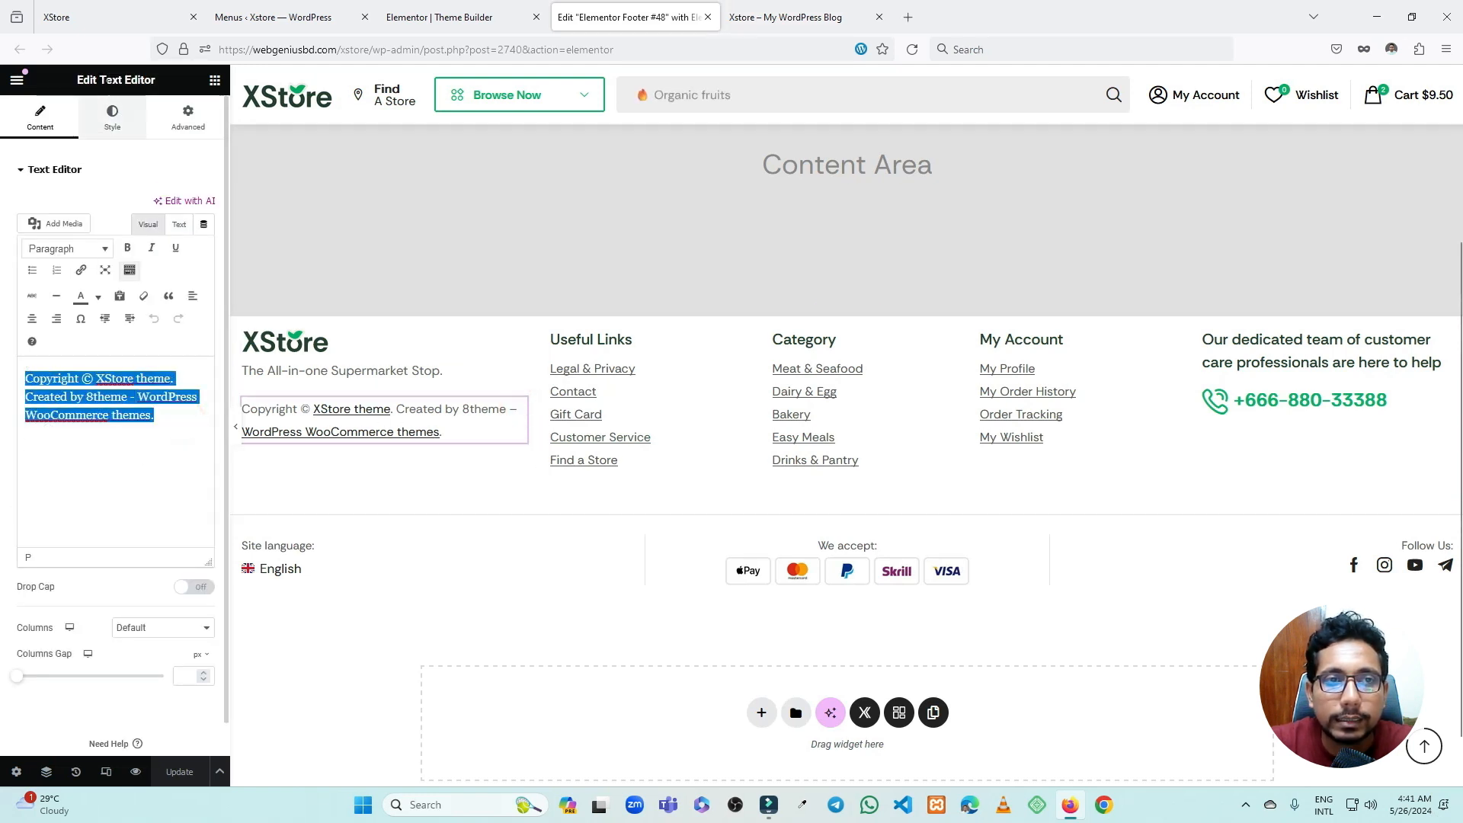
pyautogui.moveTo(101, 76); pyautogui.dragTo(156, 80)
# - Inspect the title and item settings of the Useful Links, Category and My Account menu lists in the footer
pyautogui.click(745, 338)
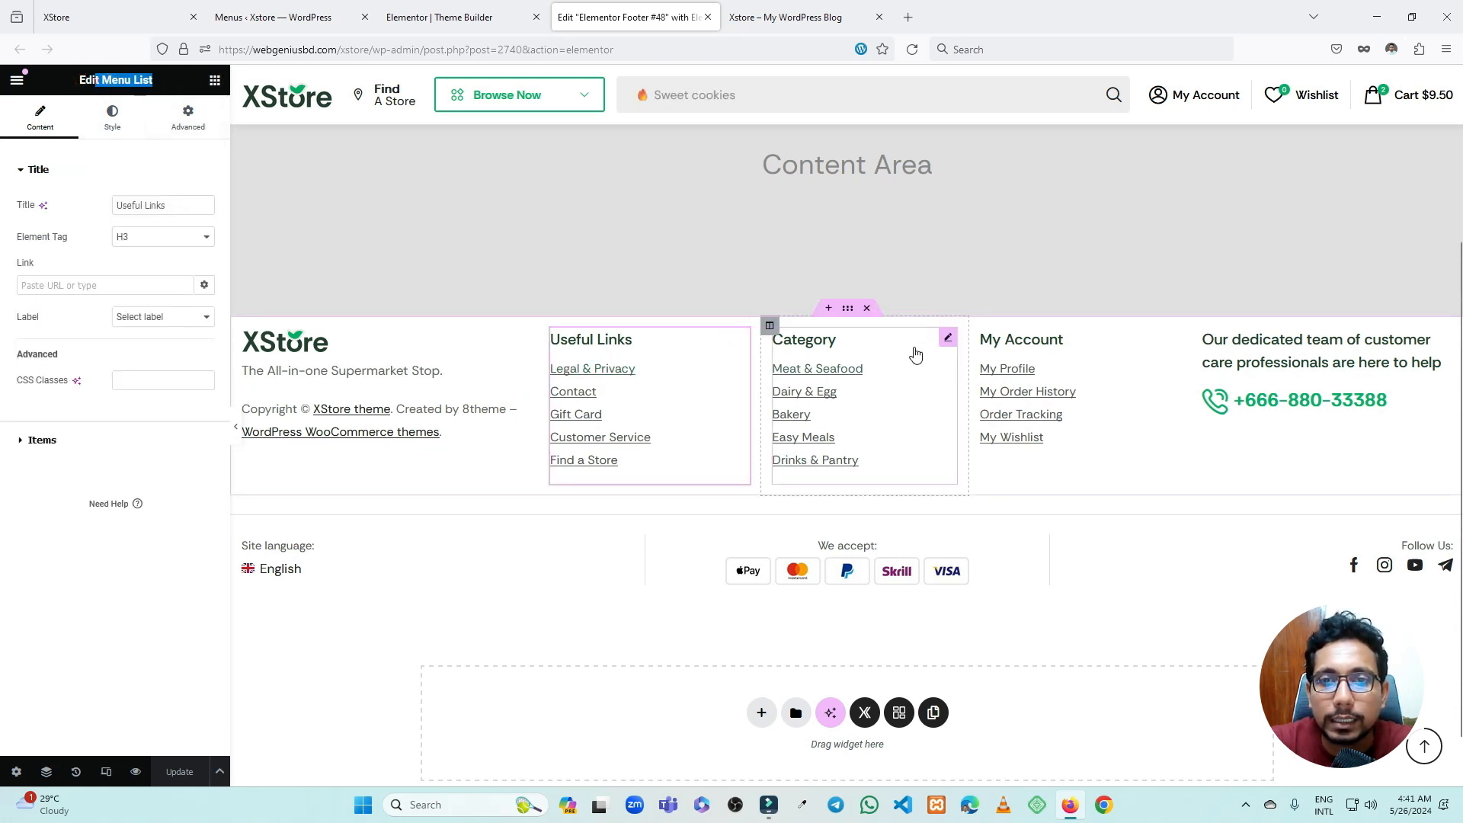
pyautogui.click(946, 340)
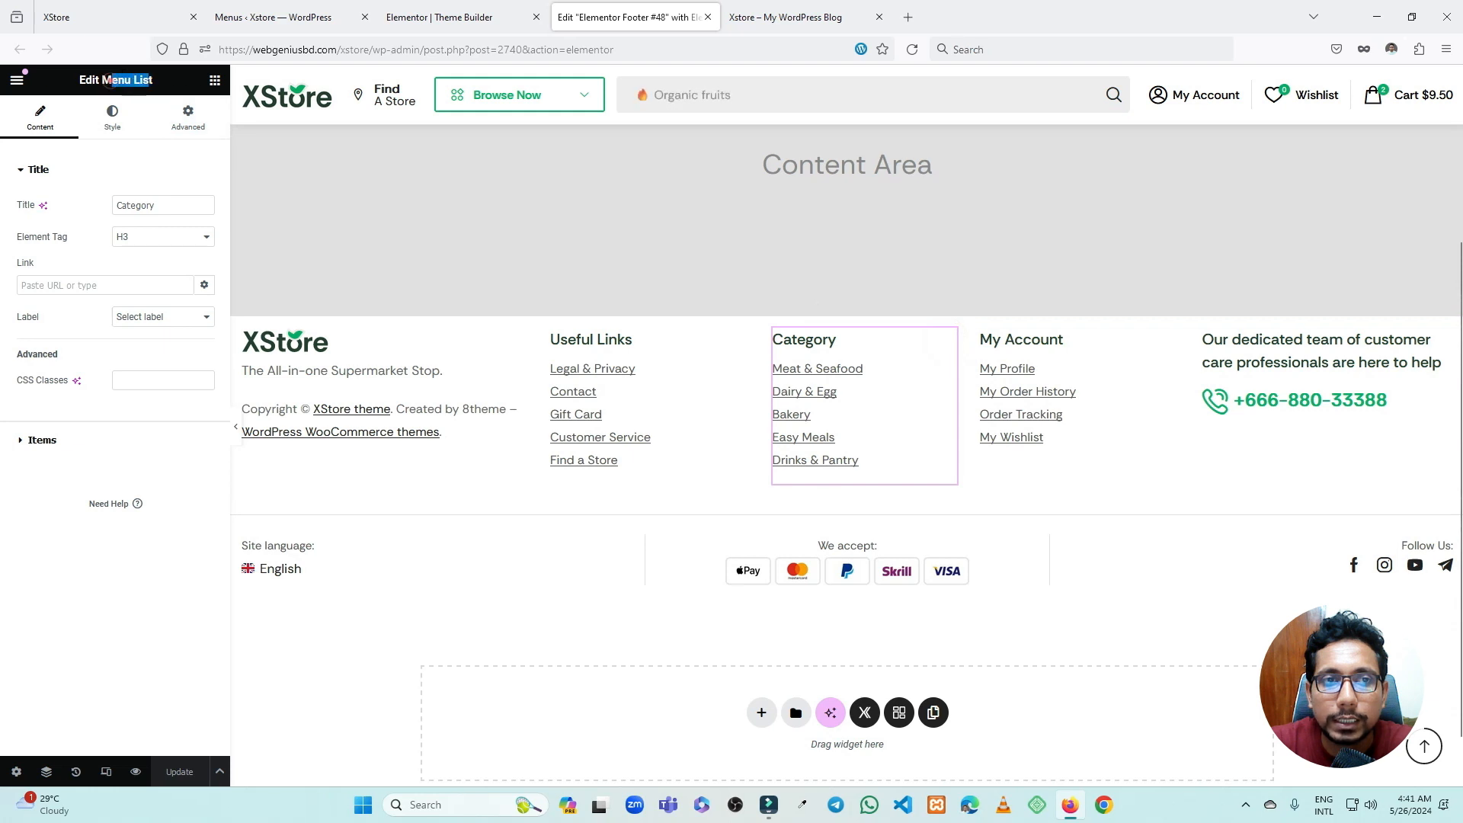
pyautogui.click(81, 439)
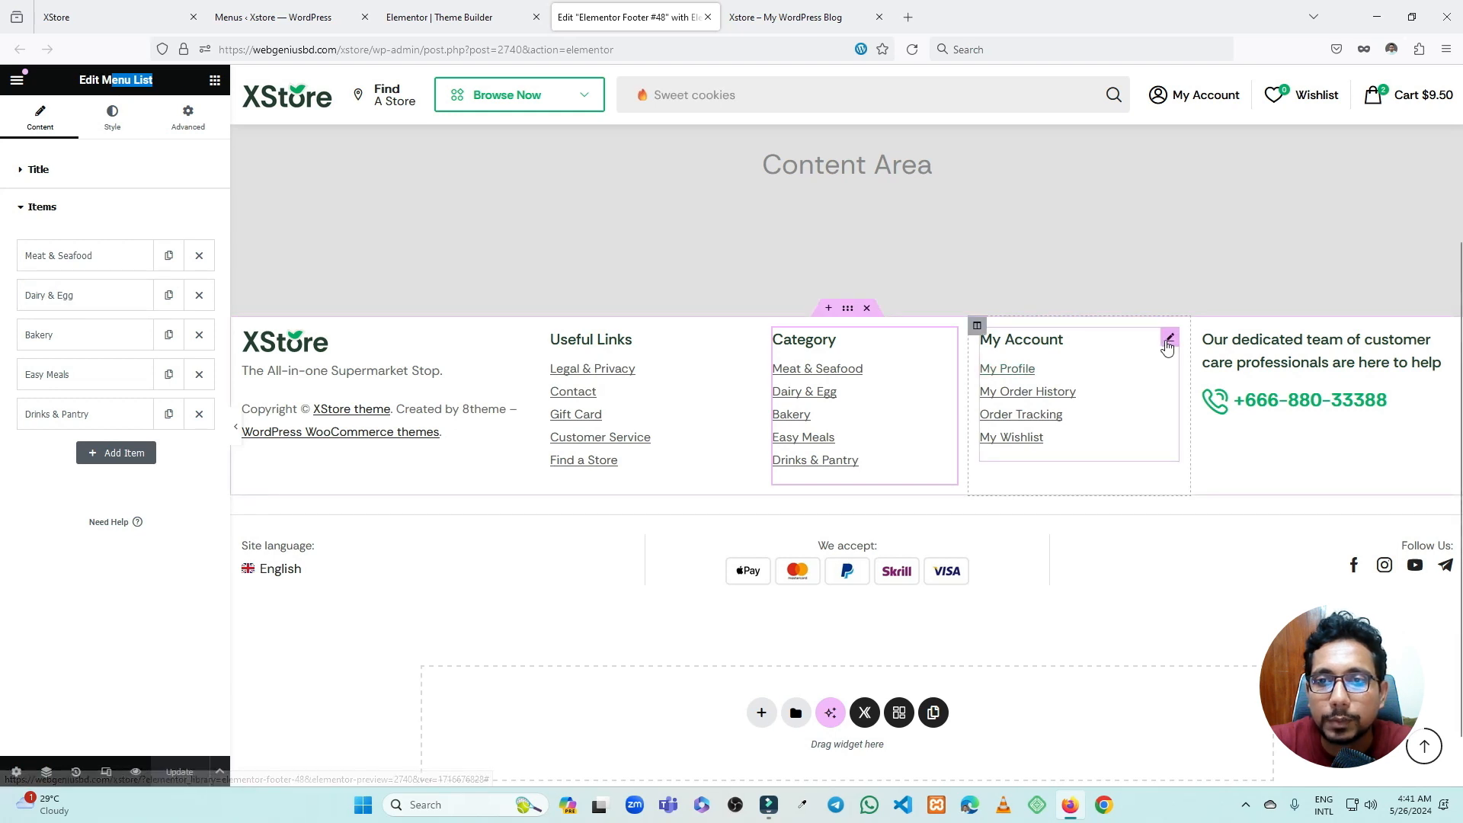
pyautogui.click(1167, 338)
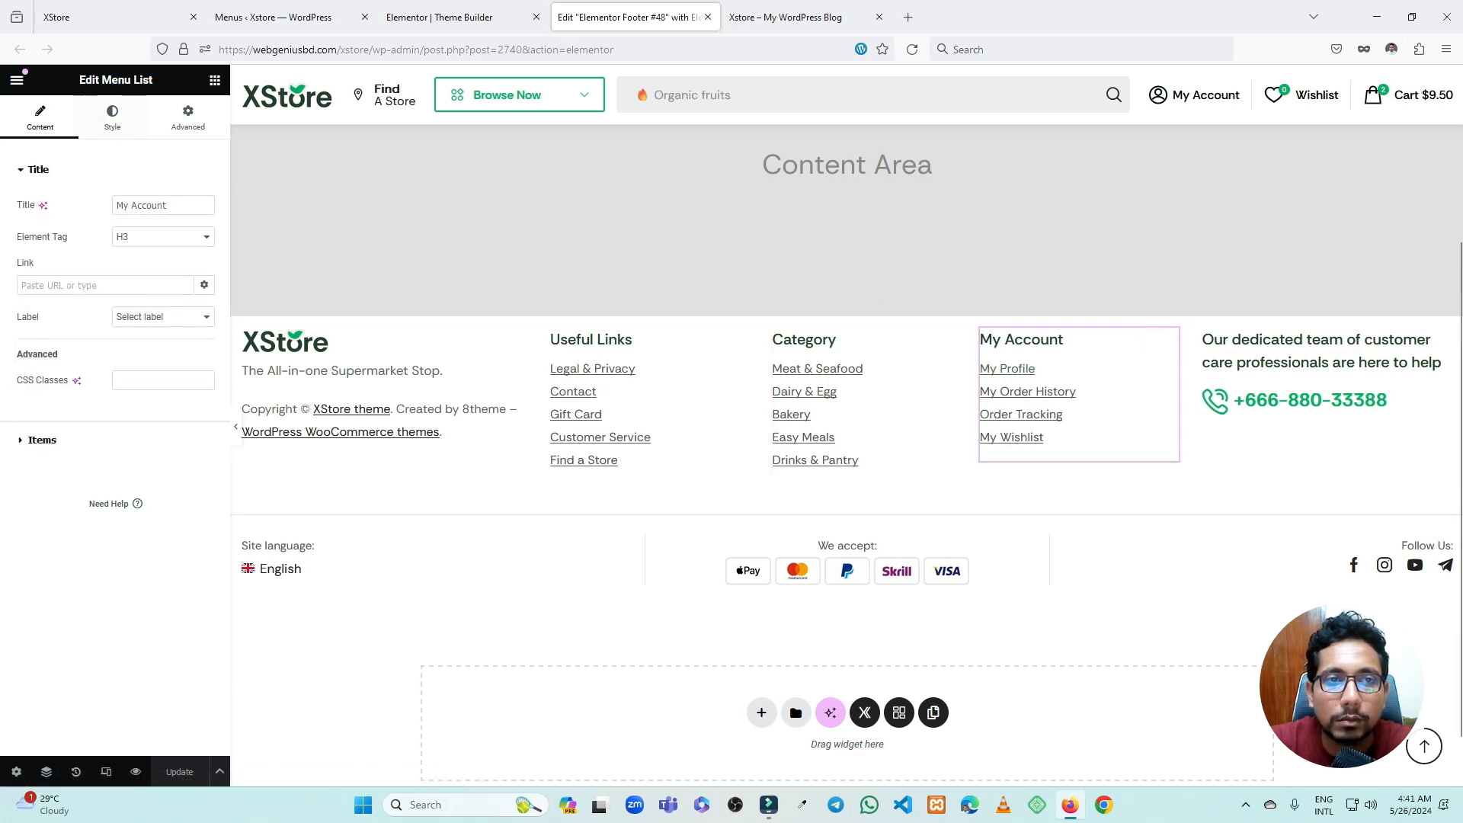
pyautogui.tripleClick(190, 199)
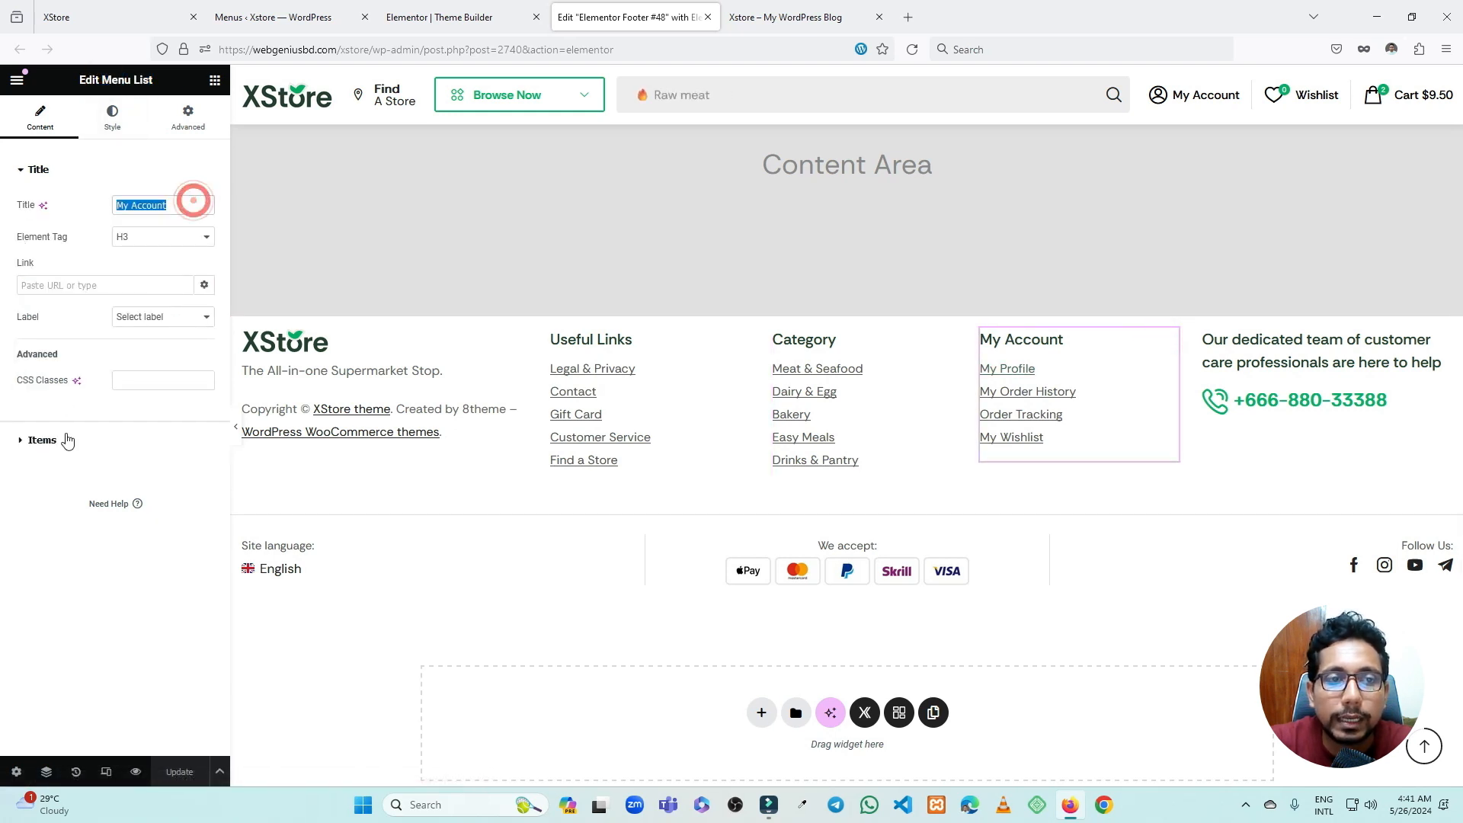
pyautogui.click(59, 440)
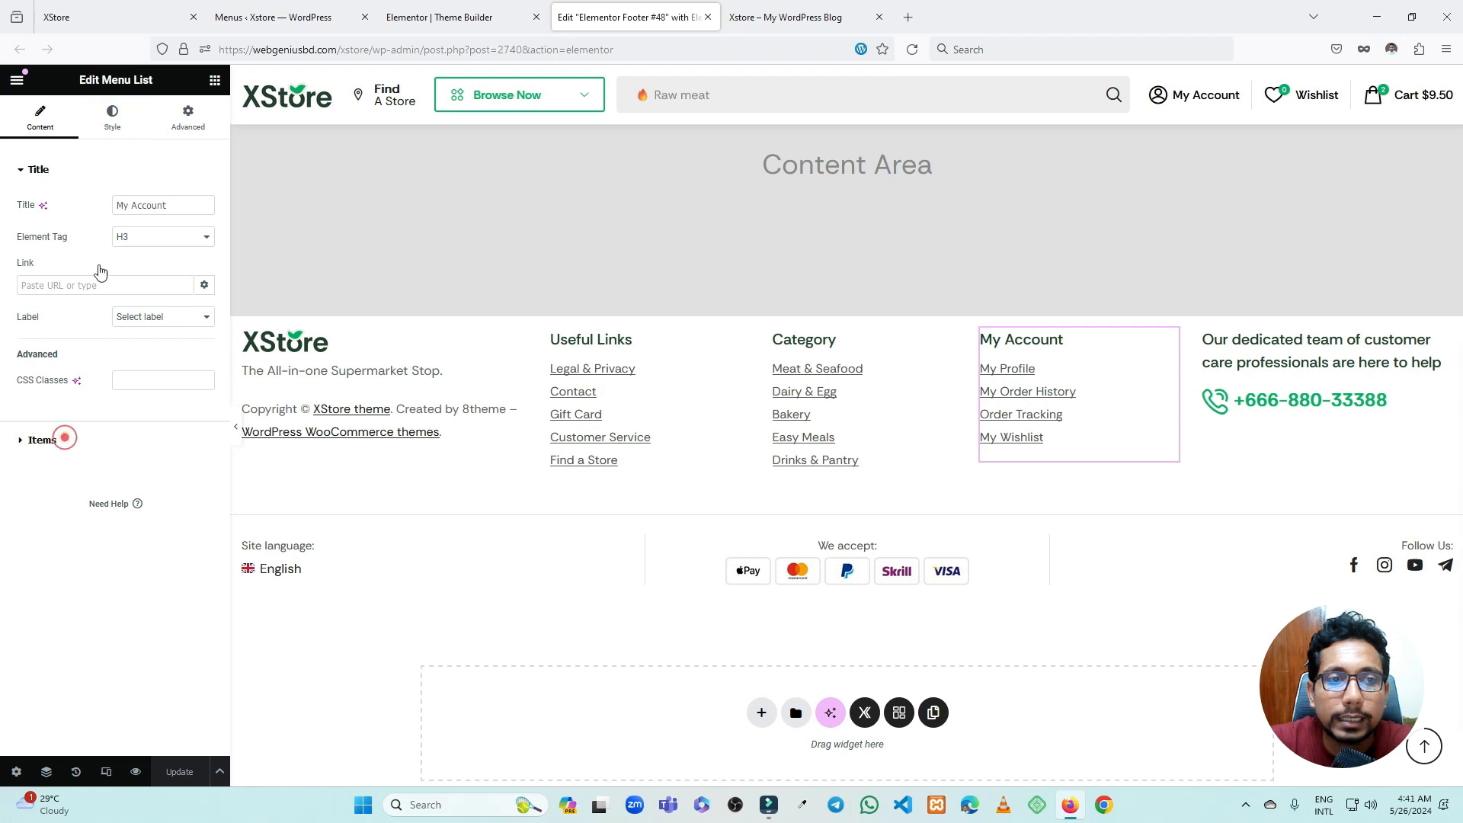
# - Search the widgets for "menu" and add a Menu List widget below the Useful Links list
pyautogui.click(214, 80)
pyautogui.write('menu')
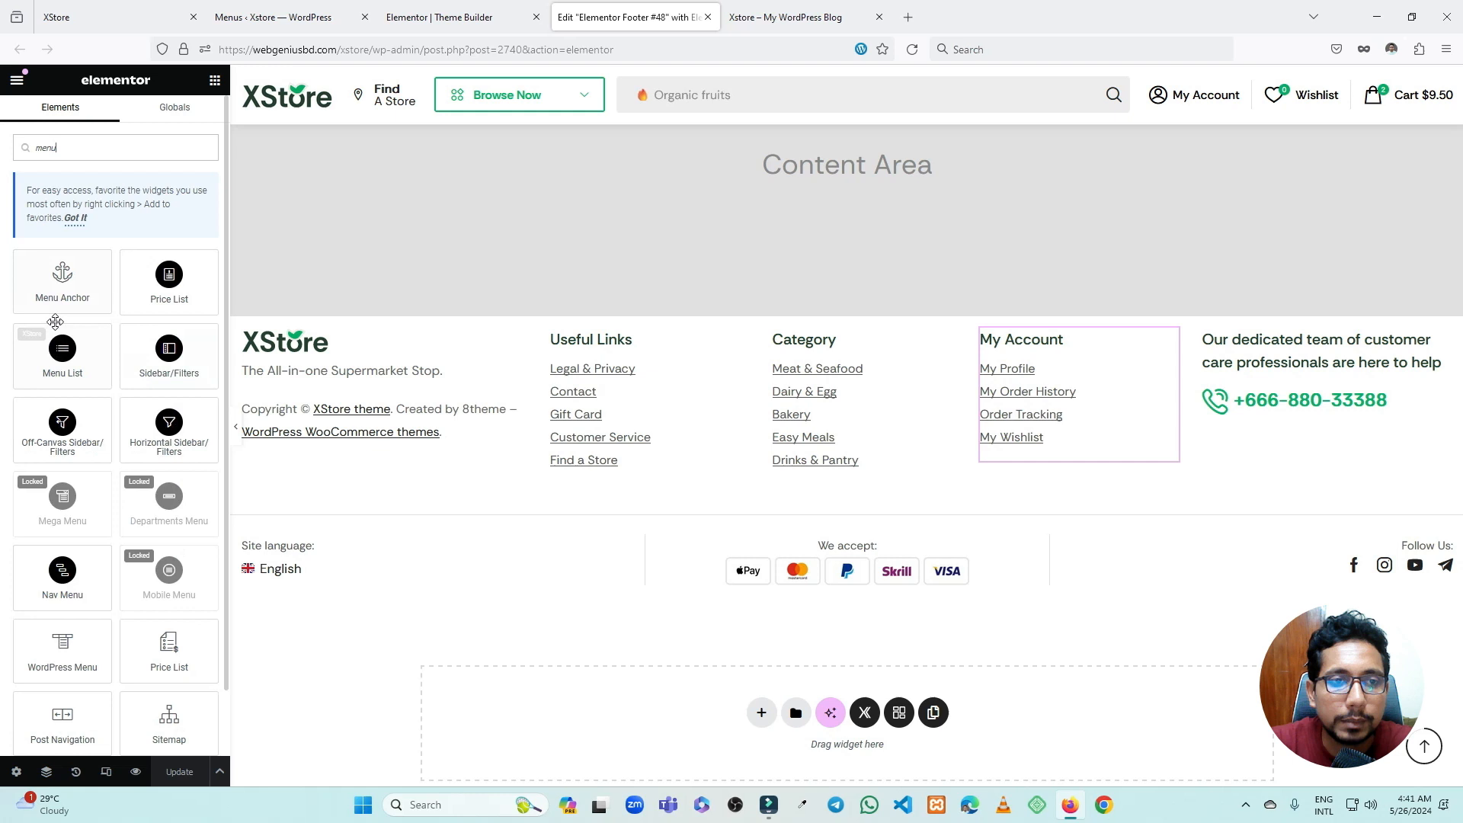
pyautogui.moveTo(55, 321); pyautogui.dragTo(641, 501)
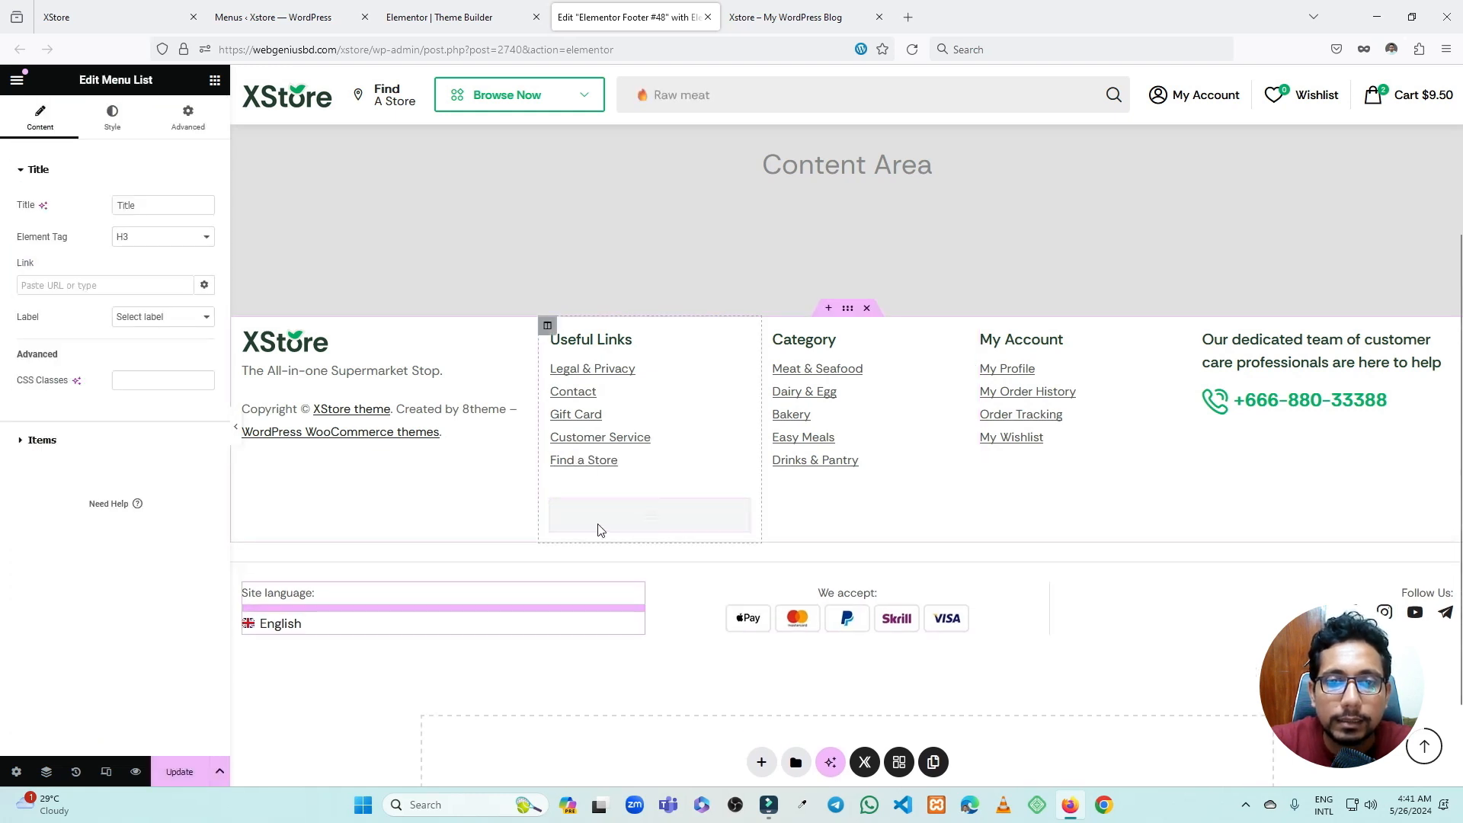
# - Add two blank items to the new Menu List below Useful Links, and delete that widget
pyautogui.click(58, 442)
pyautogui.click(100, 372)
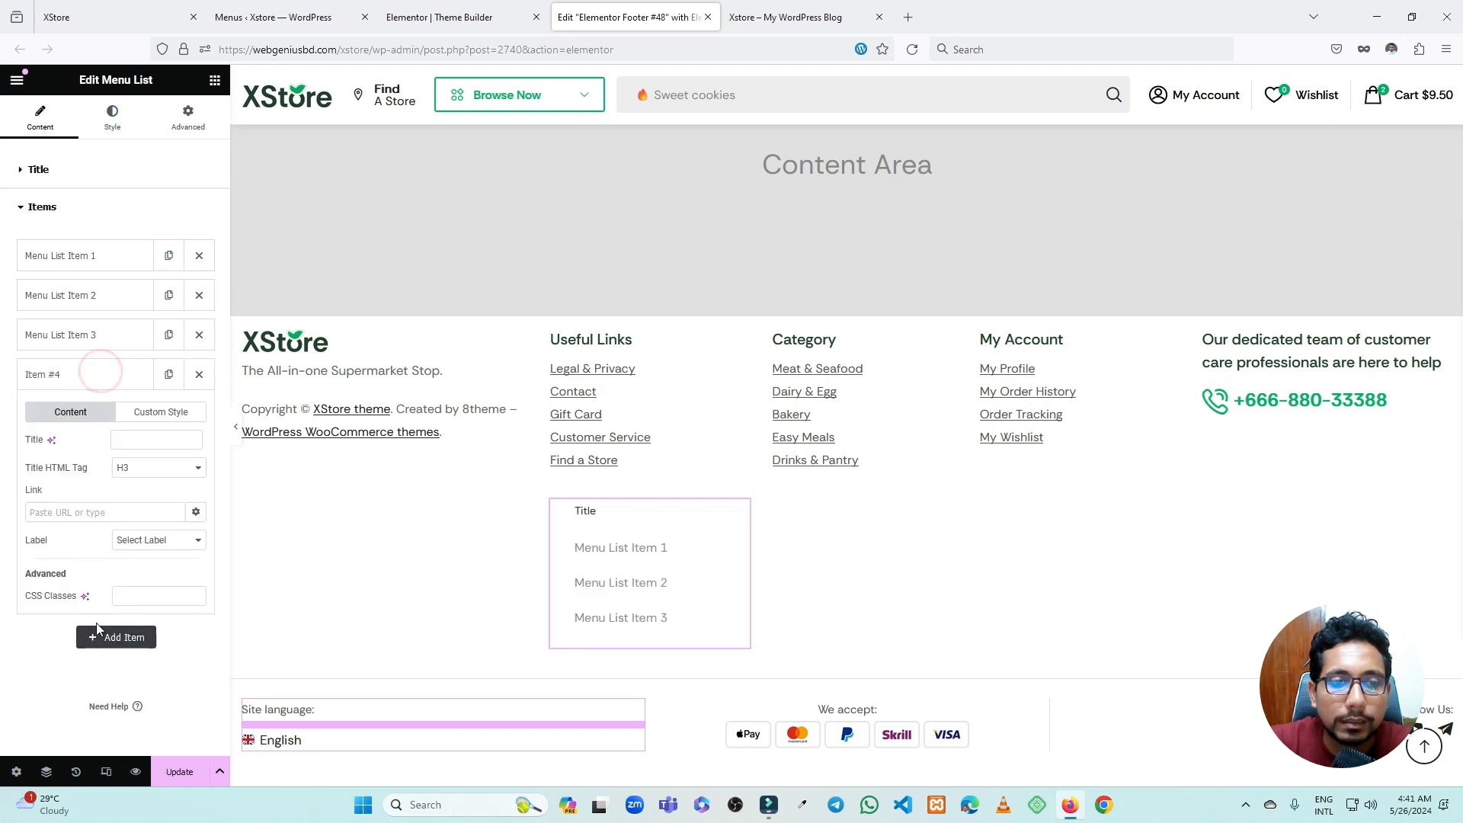
pyautogui.click(98, 633)
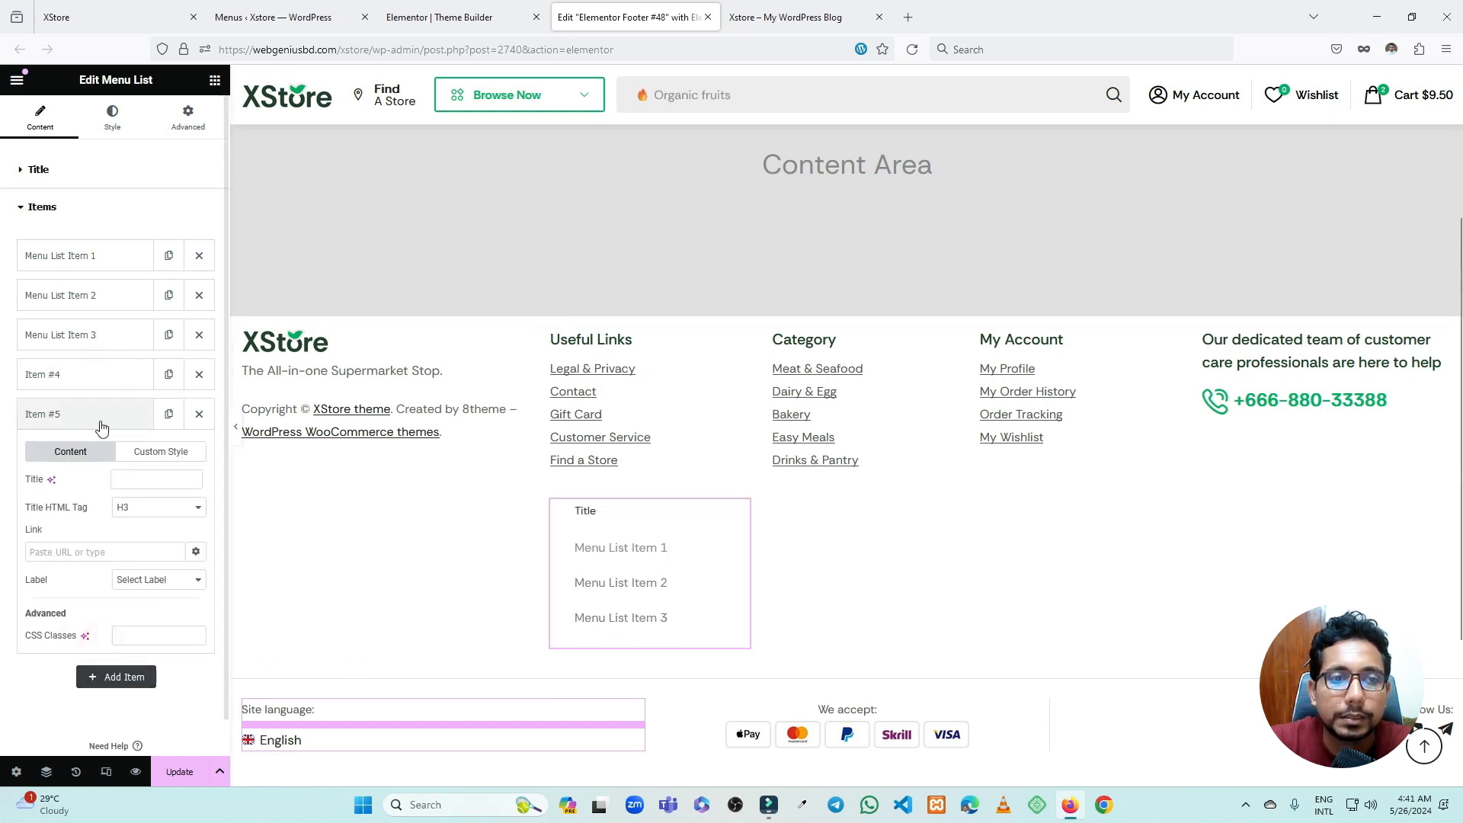
pyautogui.click(67, 414)
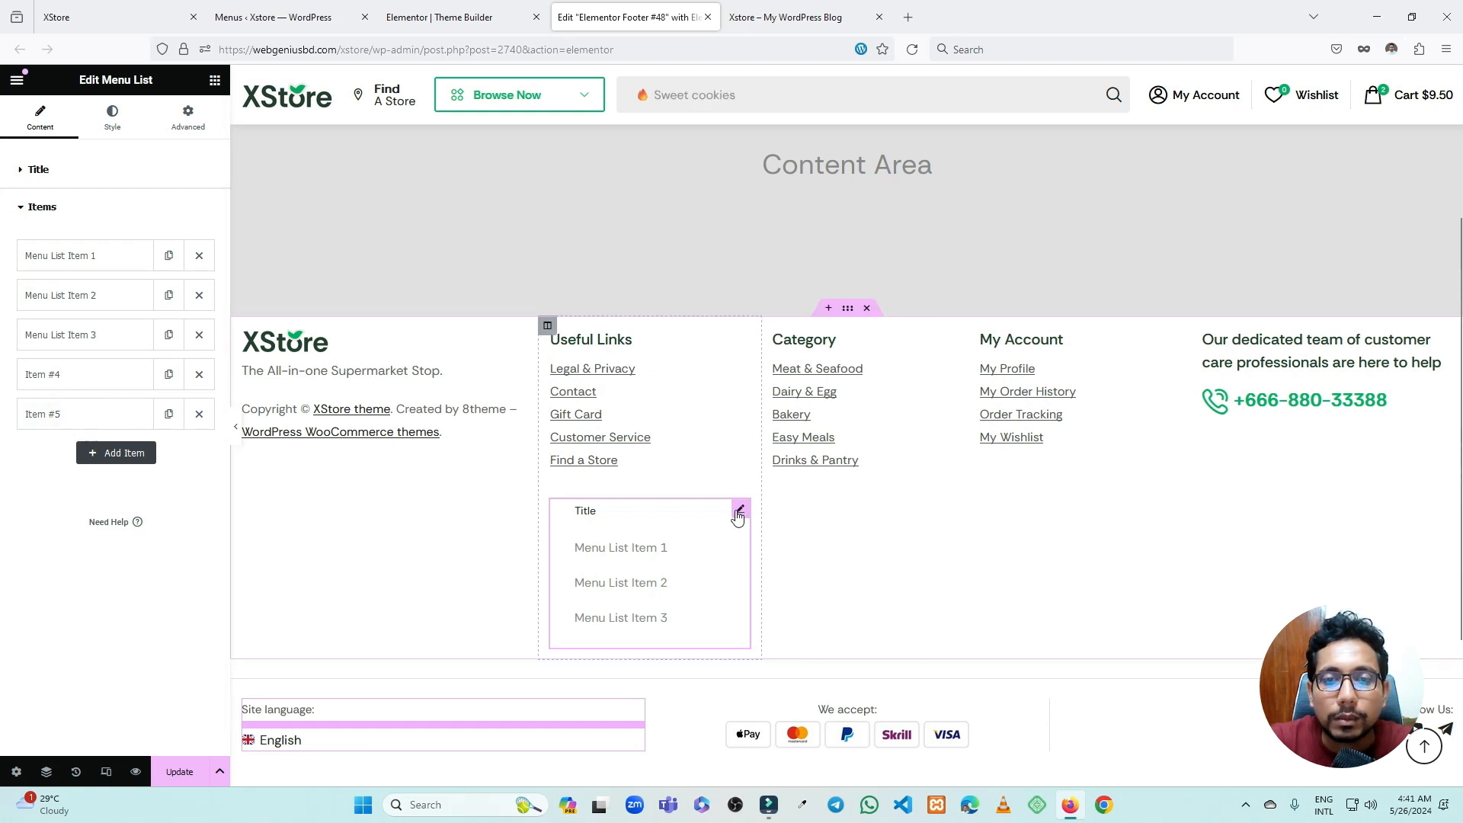
pyautogui.rightClick(737, 517)
pyautogui.click(815, 768)
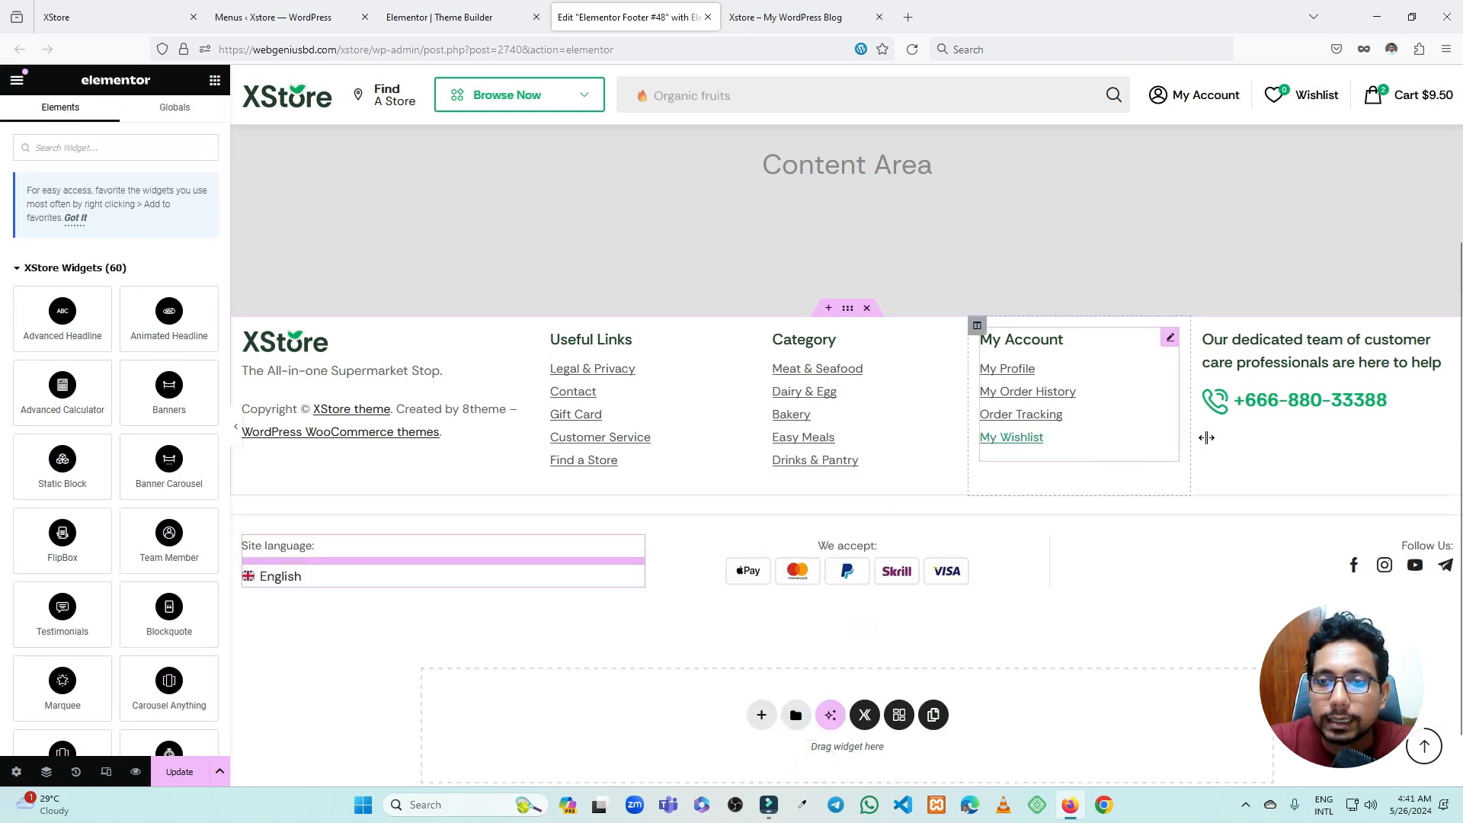
# - Inspect the widgets used for the customer care text, phone line, site language and accepted payment logos in the footer
pyautogui.click(1442, 338)
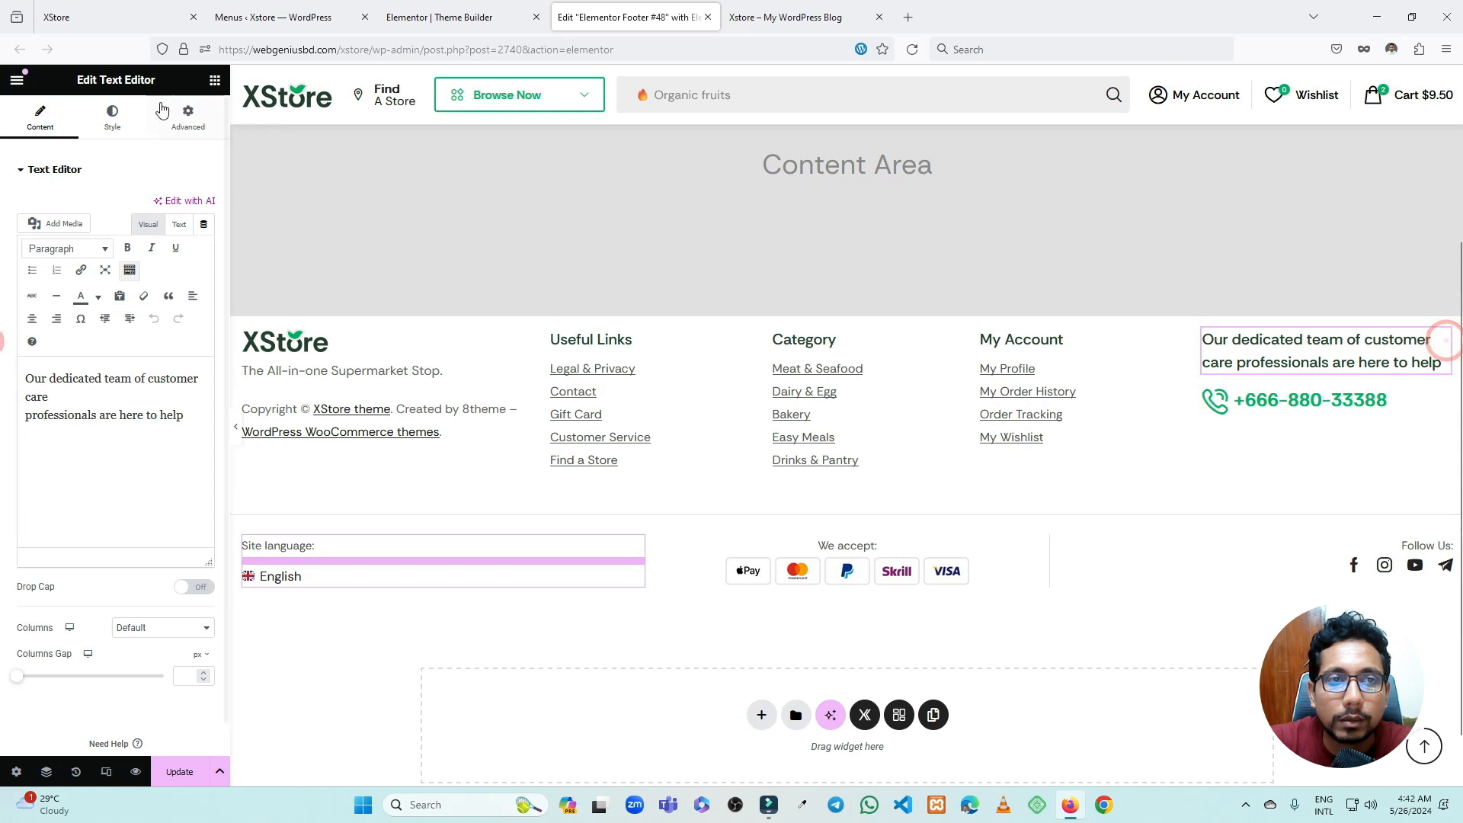
pyautogui.moveTo(121, 79); pyautogui.dragTo(162, 80)
pyautogui.click(1438, 401)
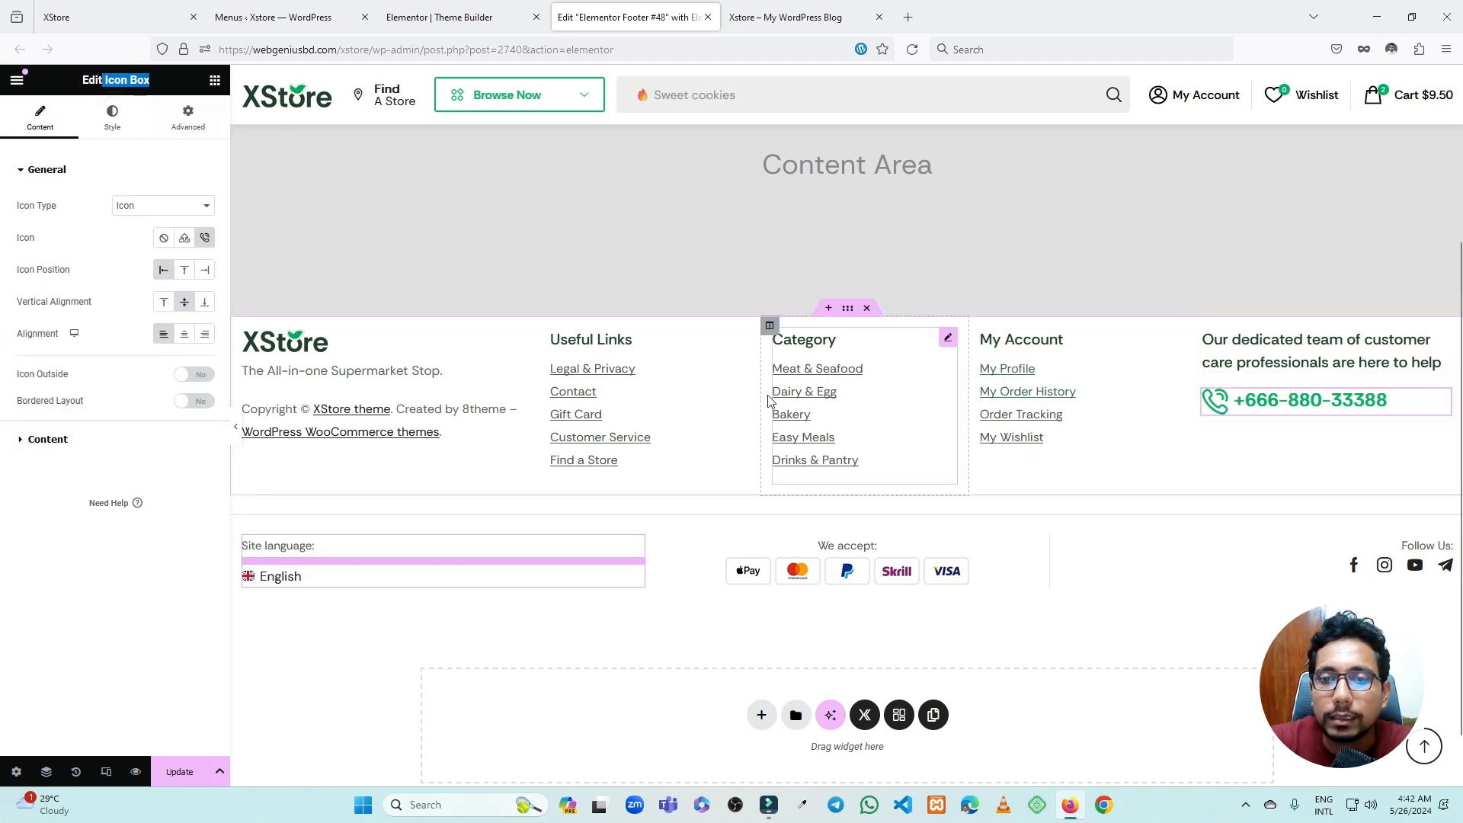
pyautogui.scroll(-1, 770, 398)
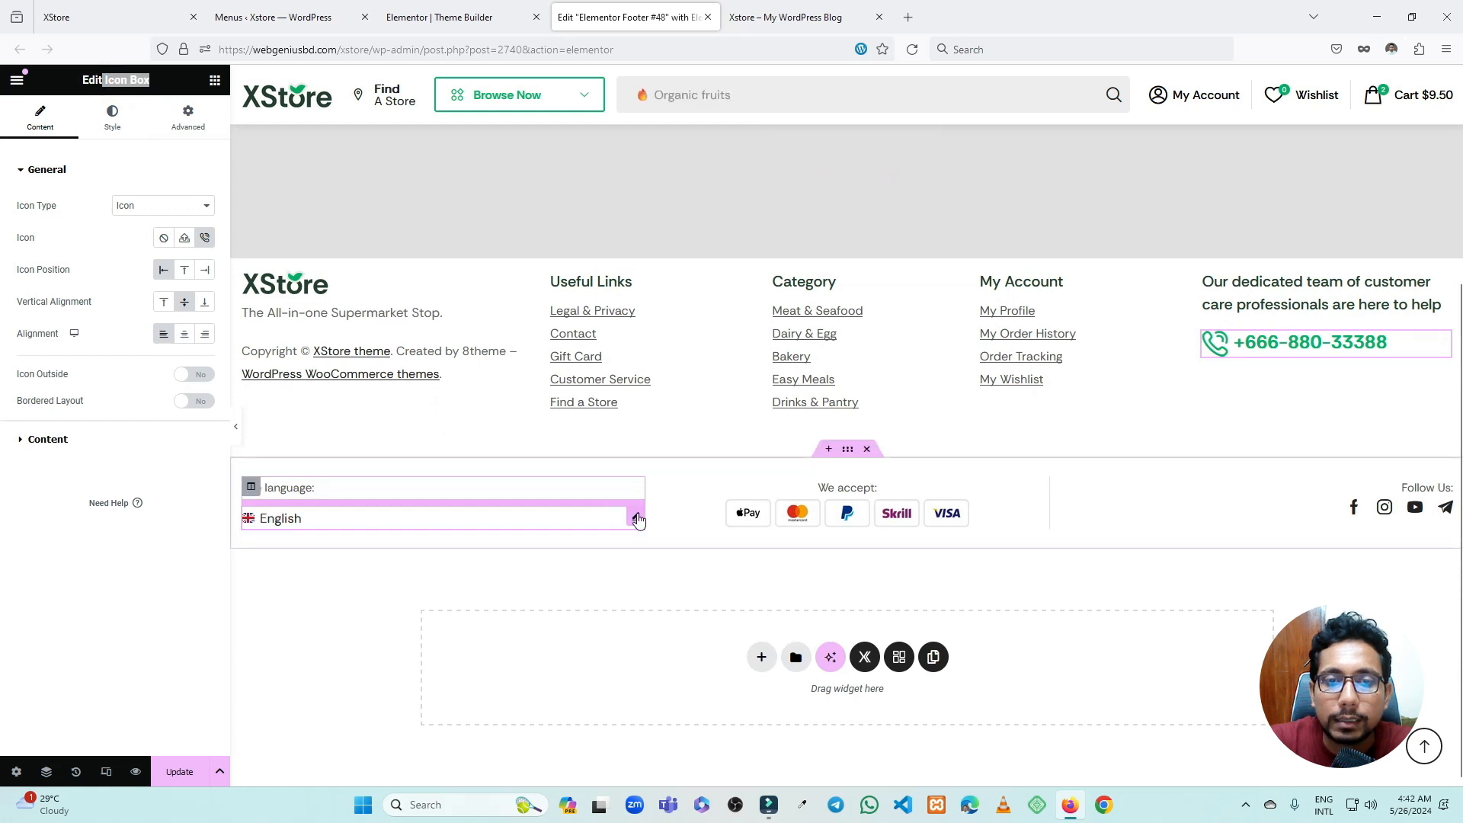
pyautogui.click(637, 514)
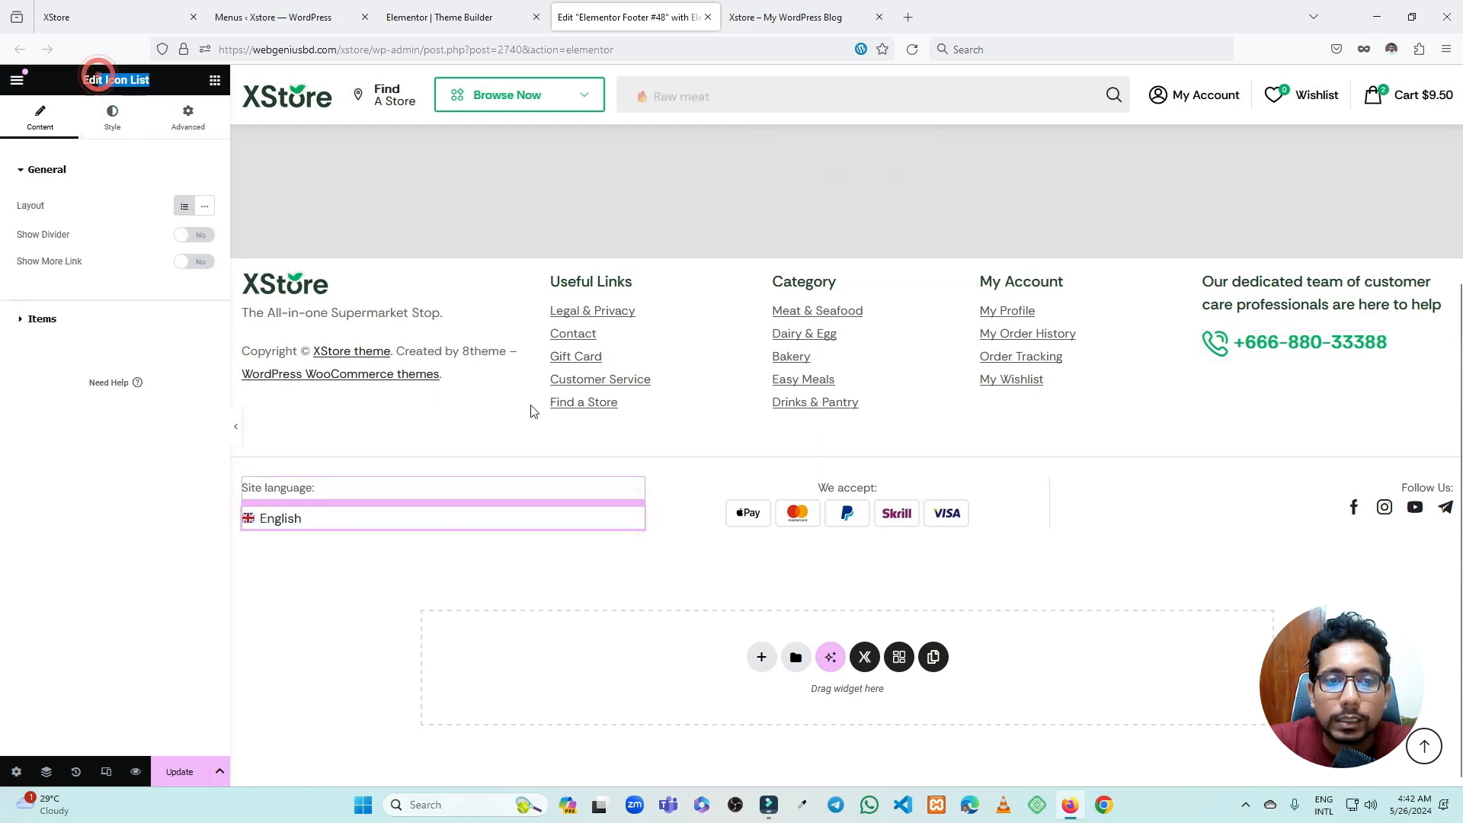
pyautogui.click(1029, 510)
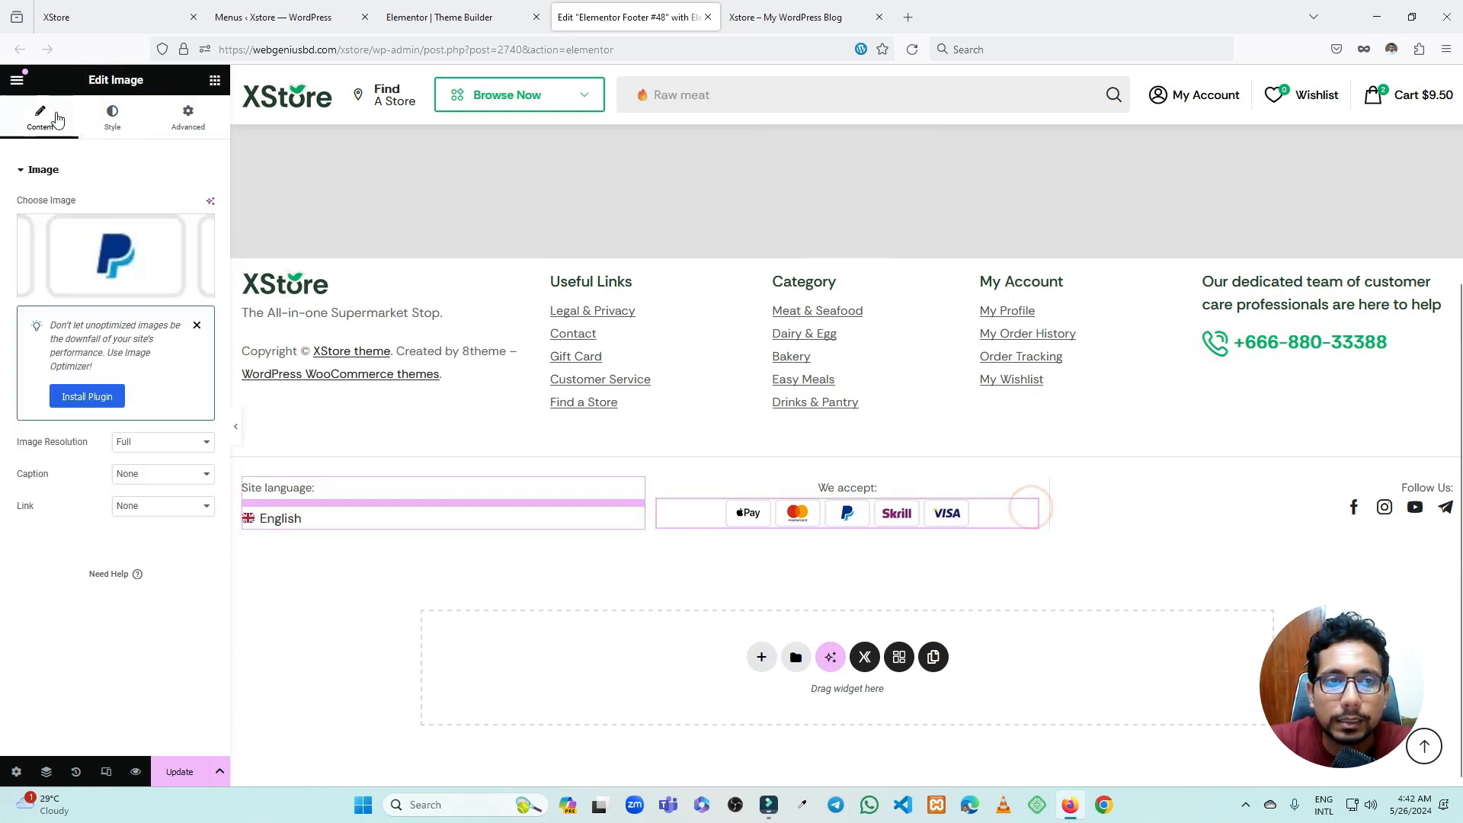
# - Inspect which widgets provide the payment logo image and the Follow Us social icons in the footer
pyautogui.tripleClick(116, 79)
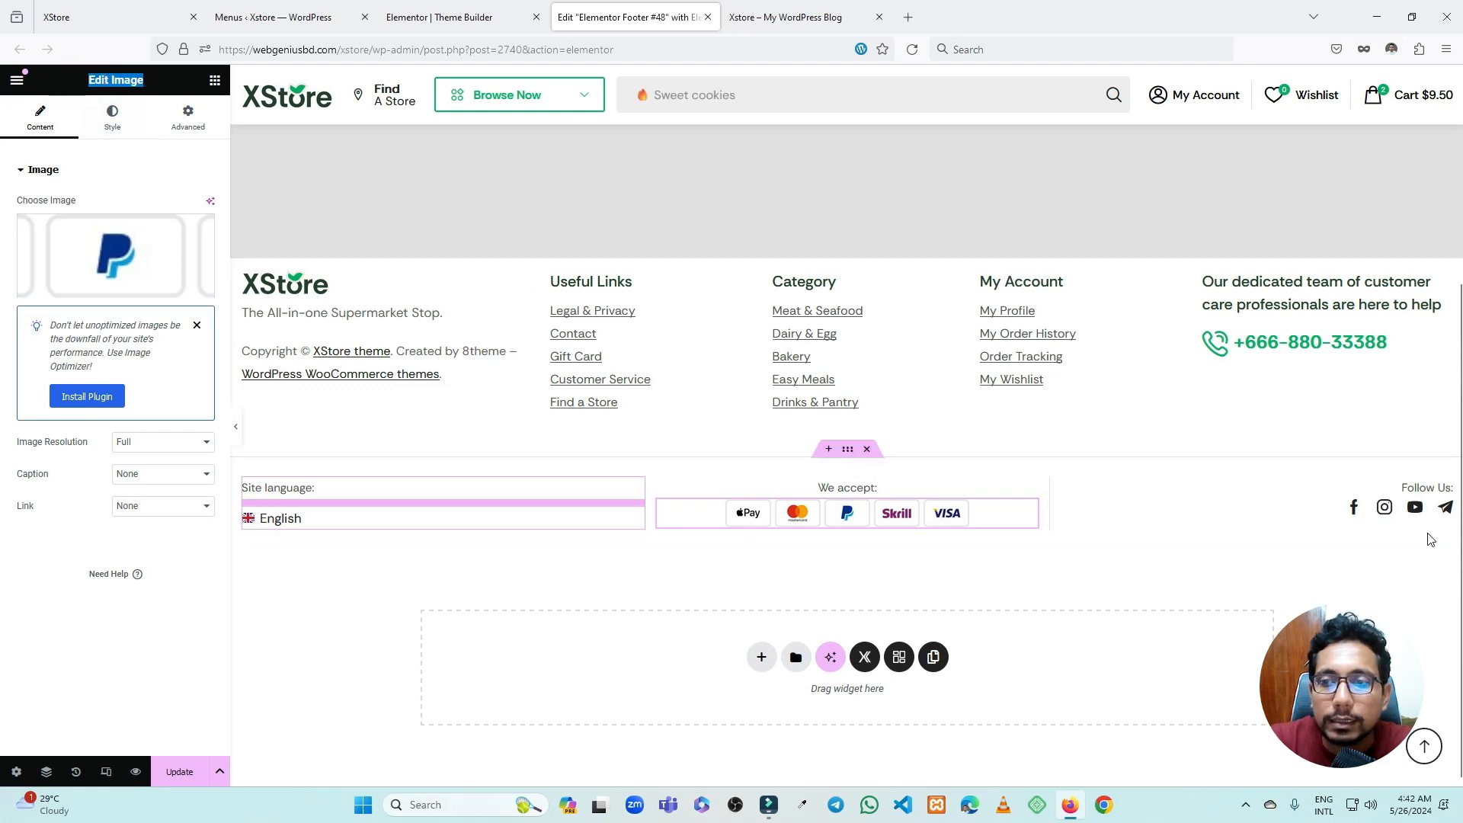
pyautogui.click(1440, 506)
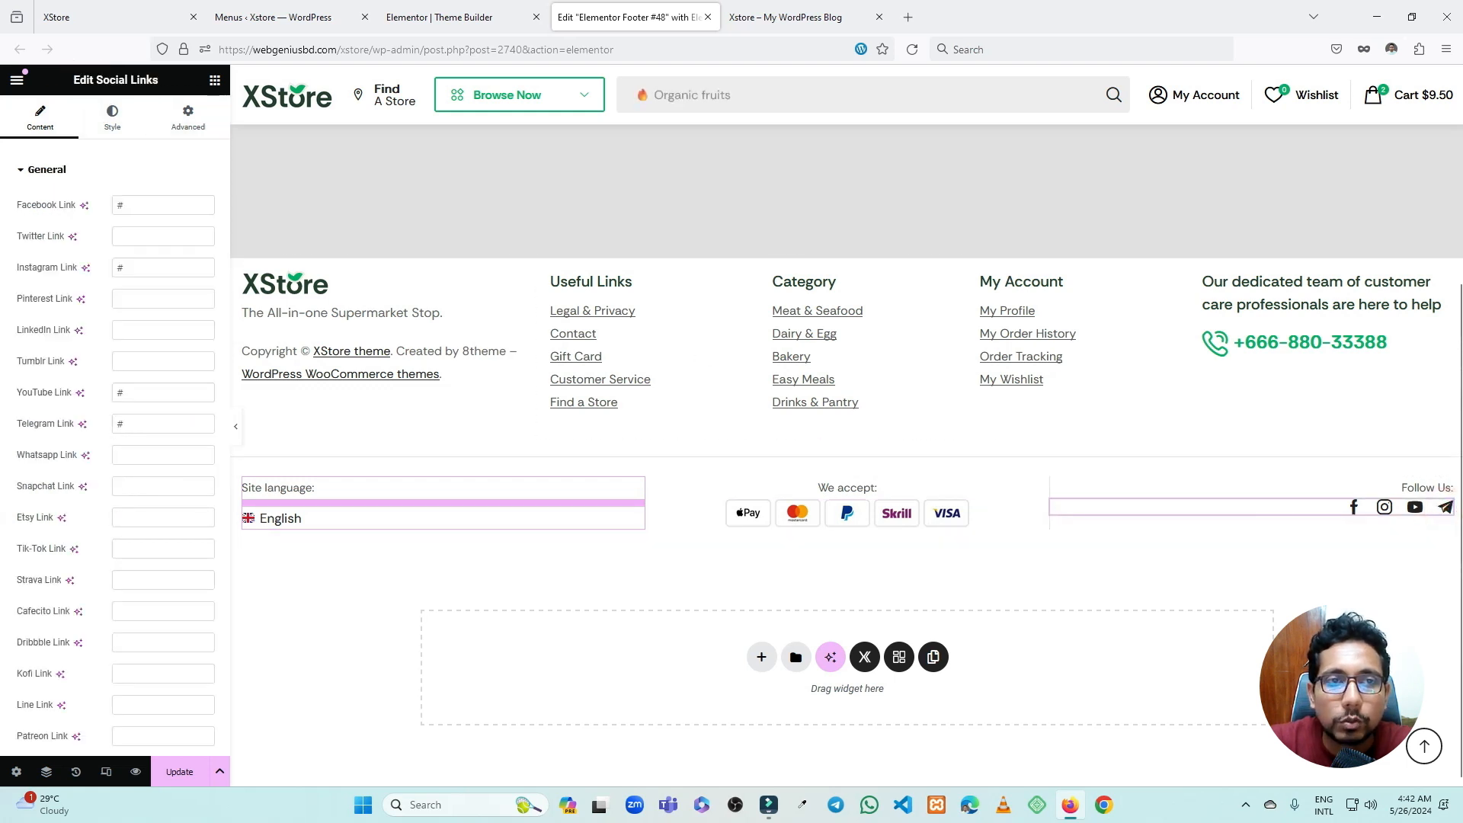
pyautogui.tripleClick(92, 80)
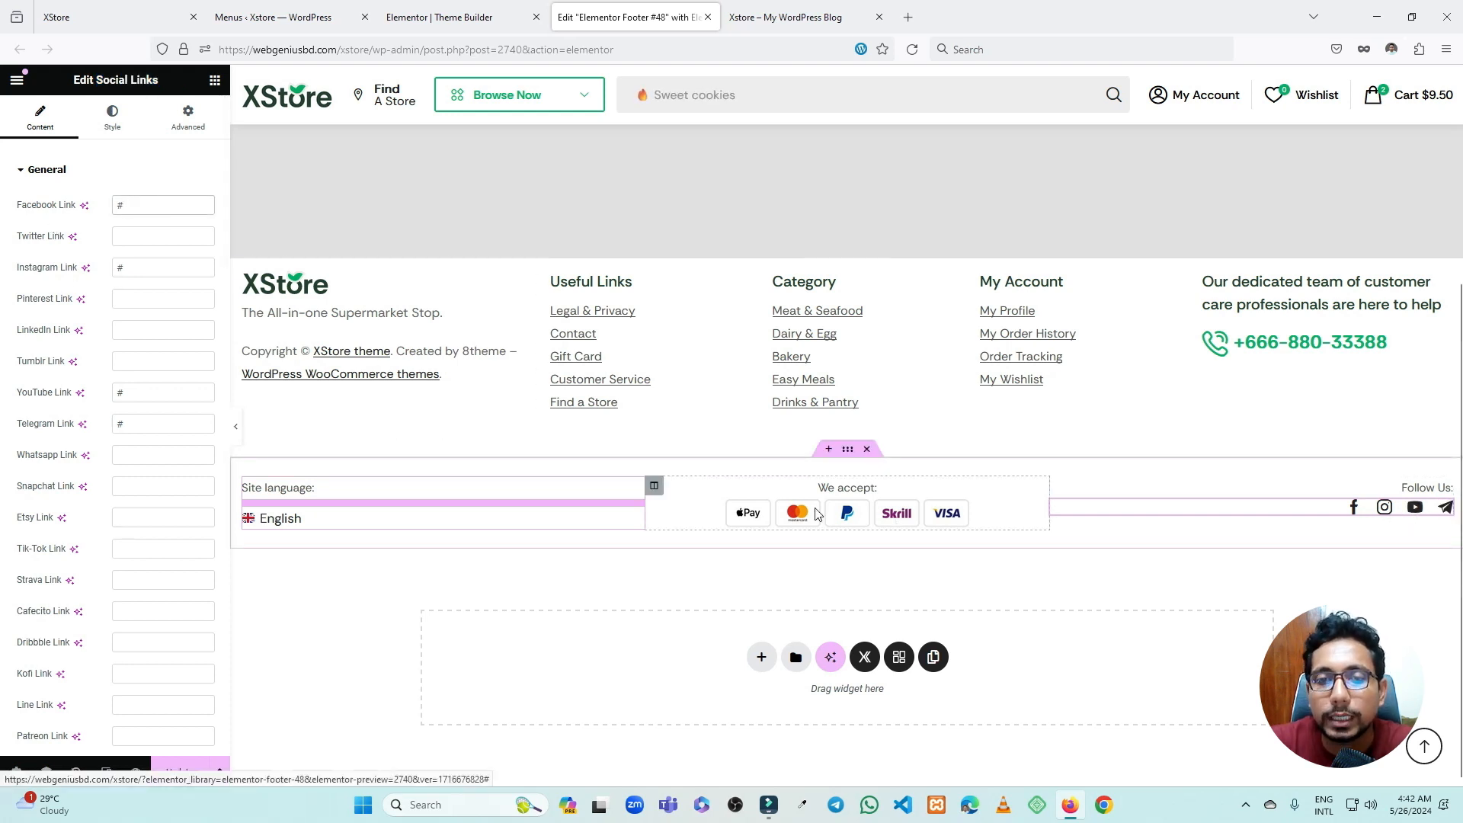
# - Close the footer templates page and leave the Elementor Footer #48 editor without saving
pyautogui.click(457, 9)
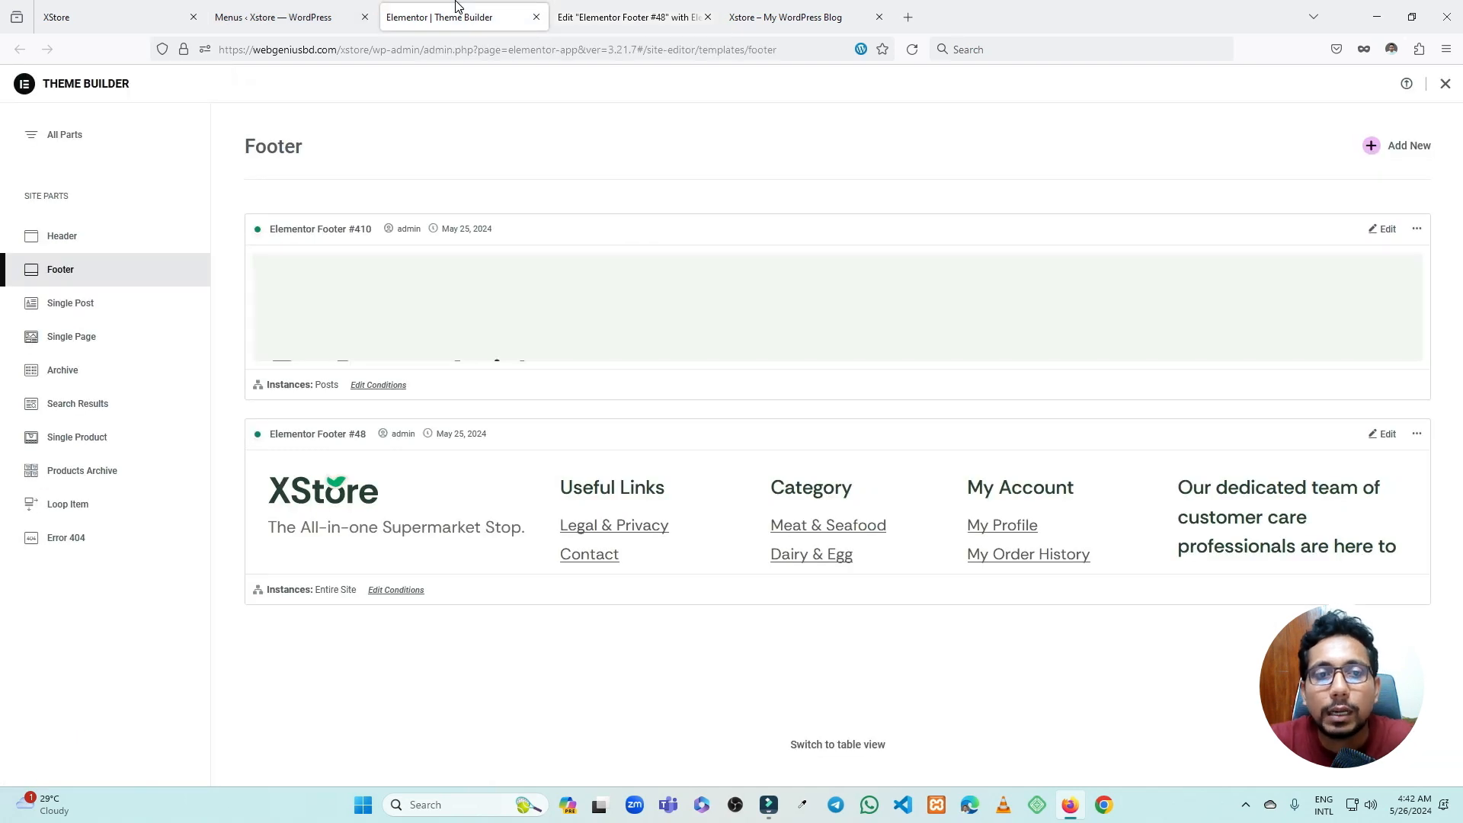
pyautogui.click(536, 16)
pyautogui.click(536, 17)
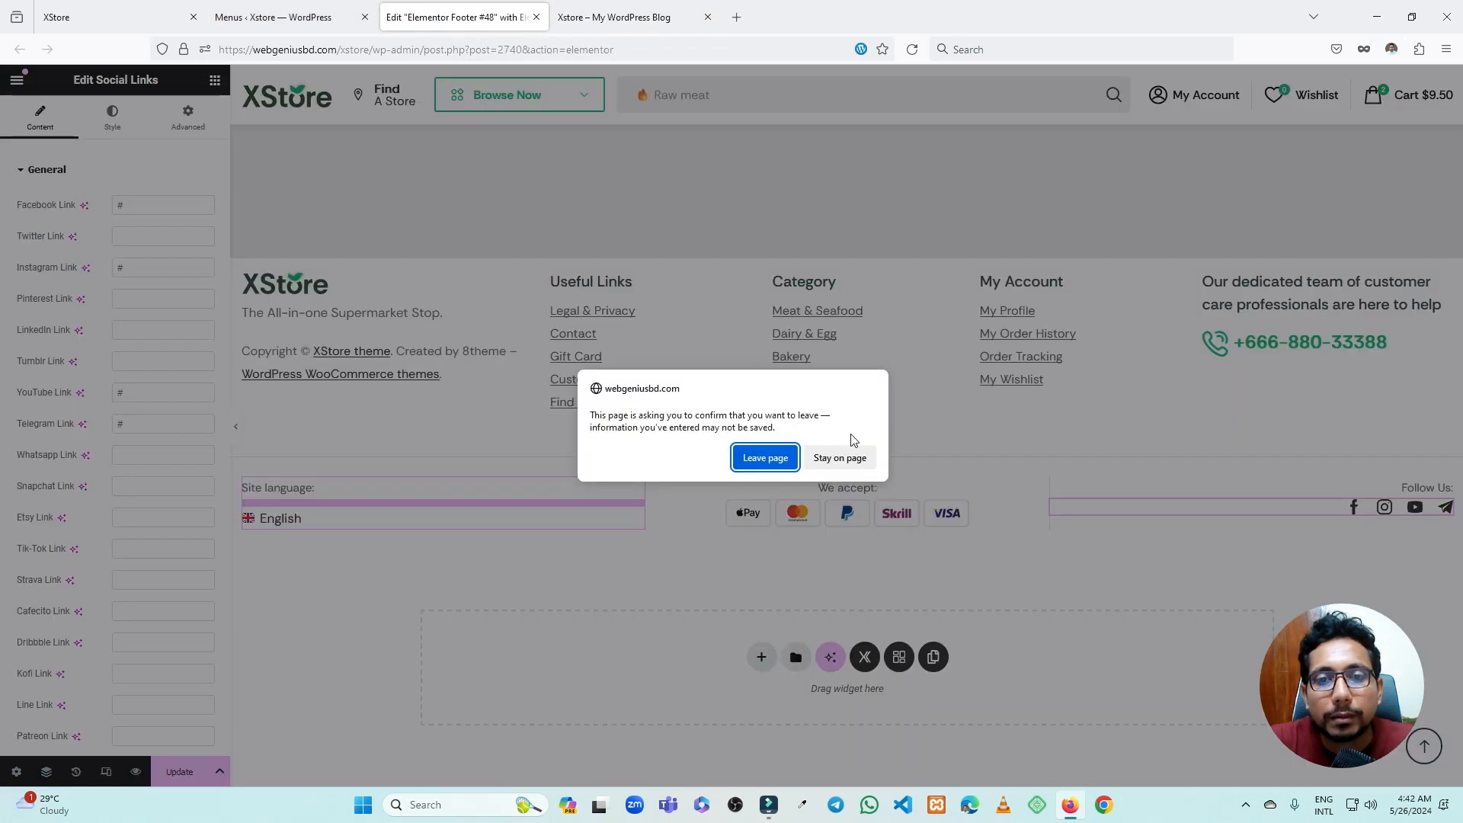
pyautogui.click(763, 458)
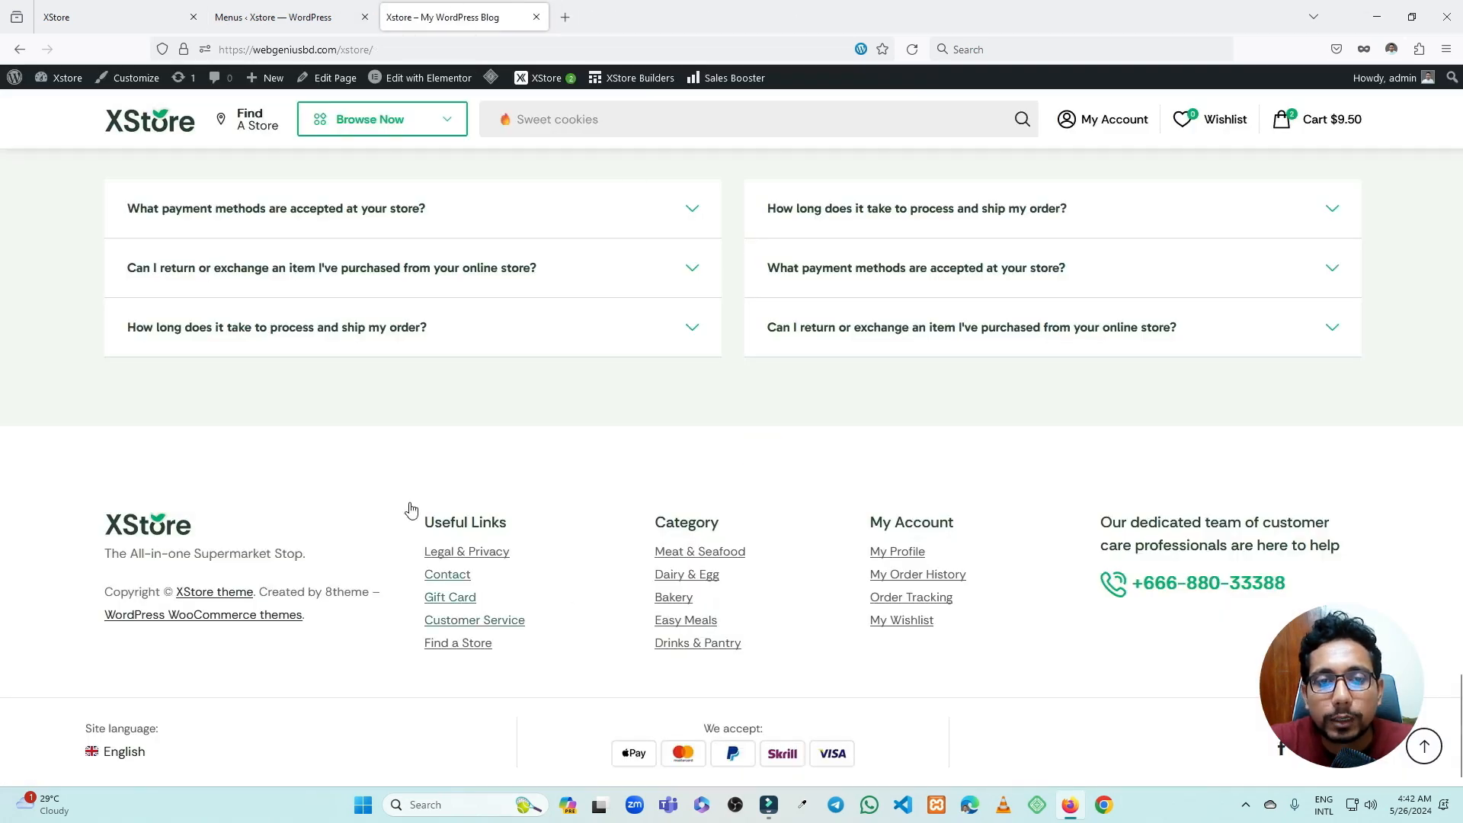
# - Open the Single Product templates of the XStore Builders from the WordPress admin
pyautogui.click(293, 17)
pyautogui.moveTo(71, 335)
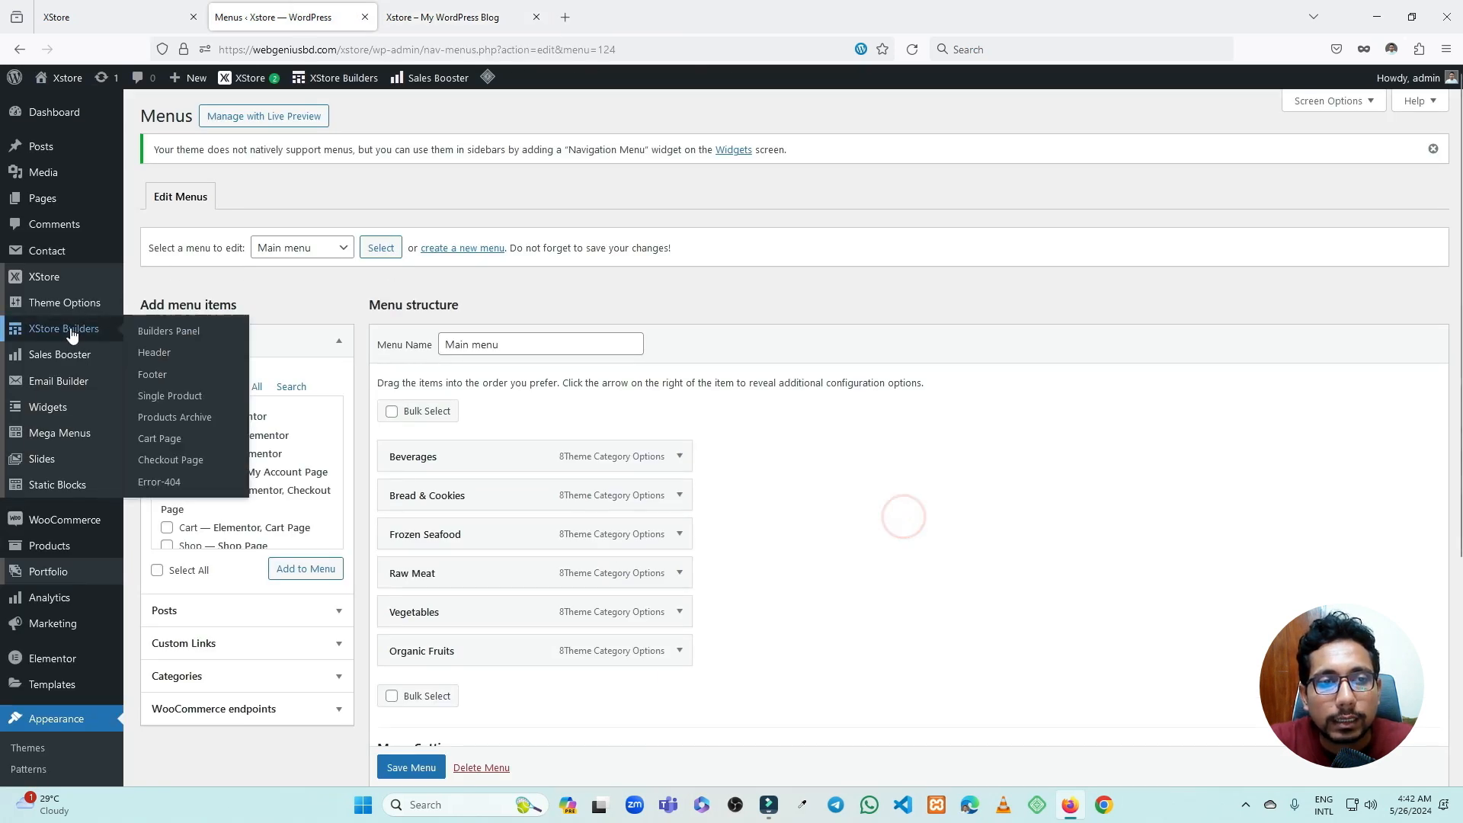
pyautogui.click(178, 406)
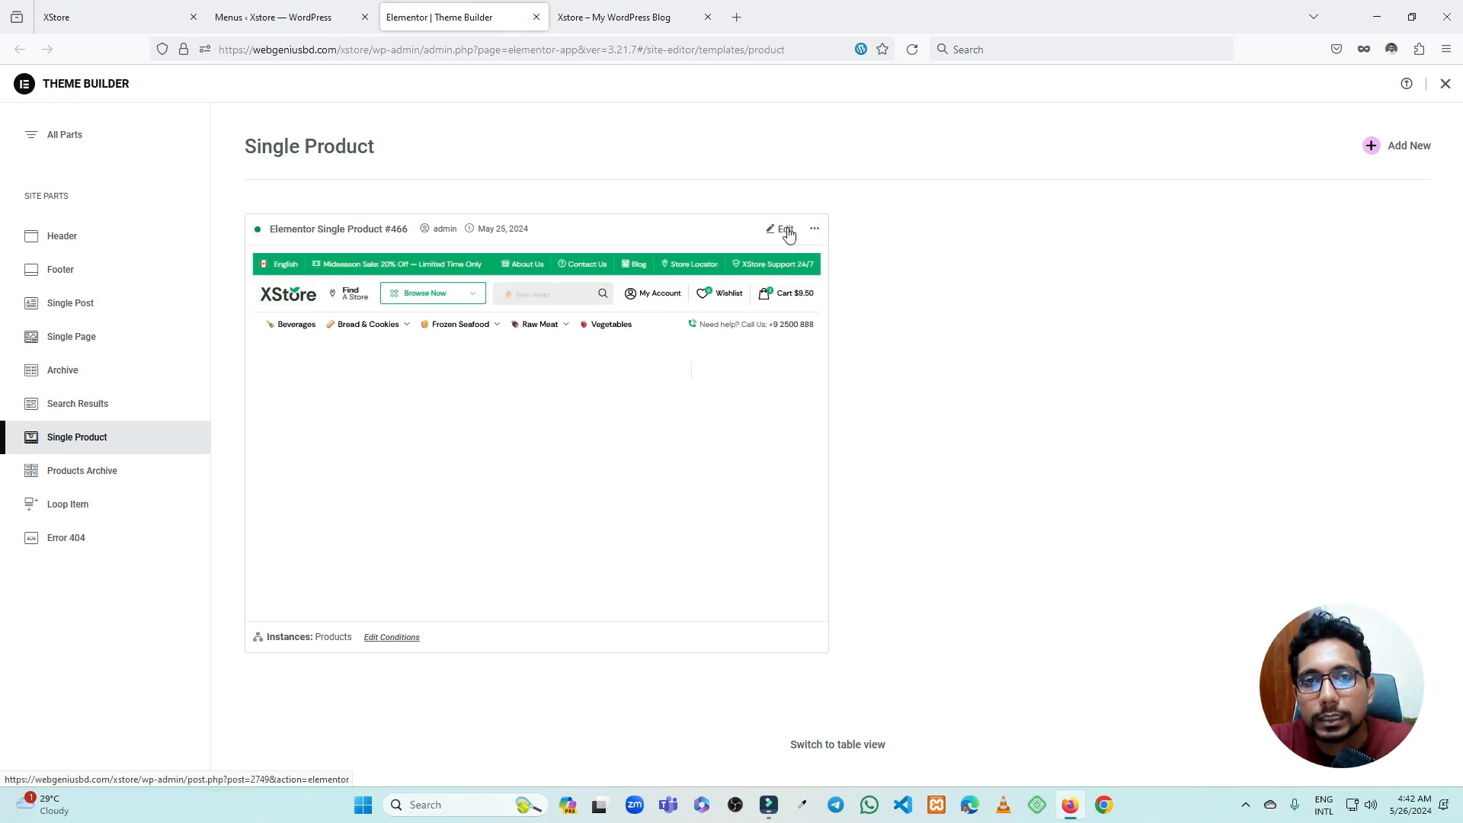
# - Open the Essentials Box product from Most Selling Products on the storefront and review its page layout
pyautogui.click(620, 16)
pyautogui.scroll(15, 876, 312)
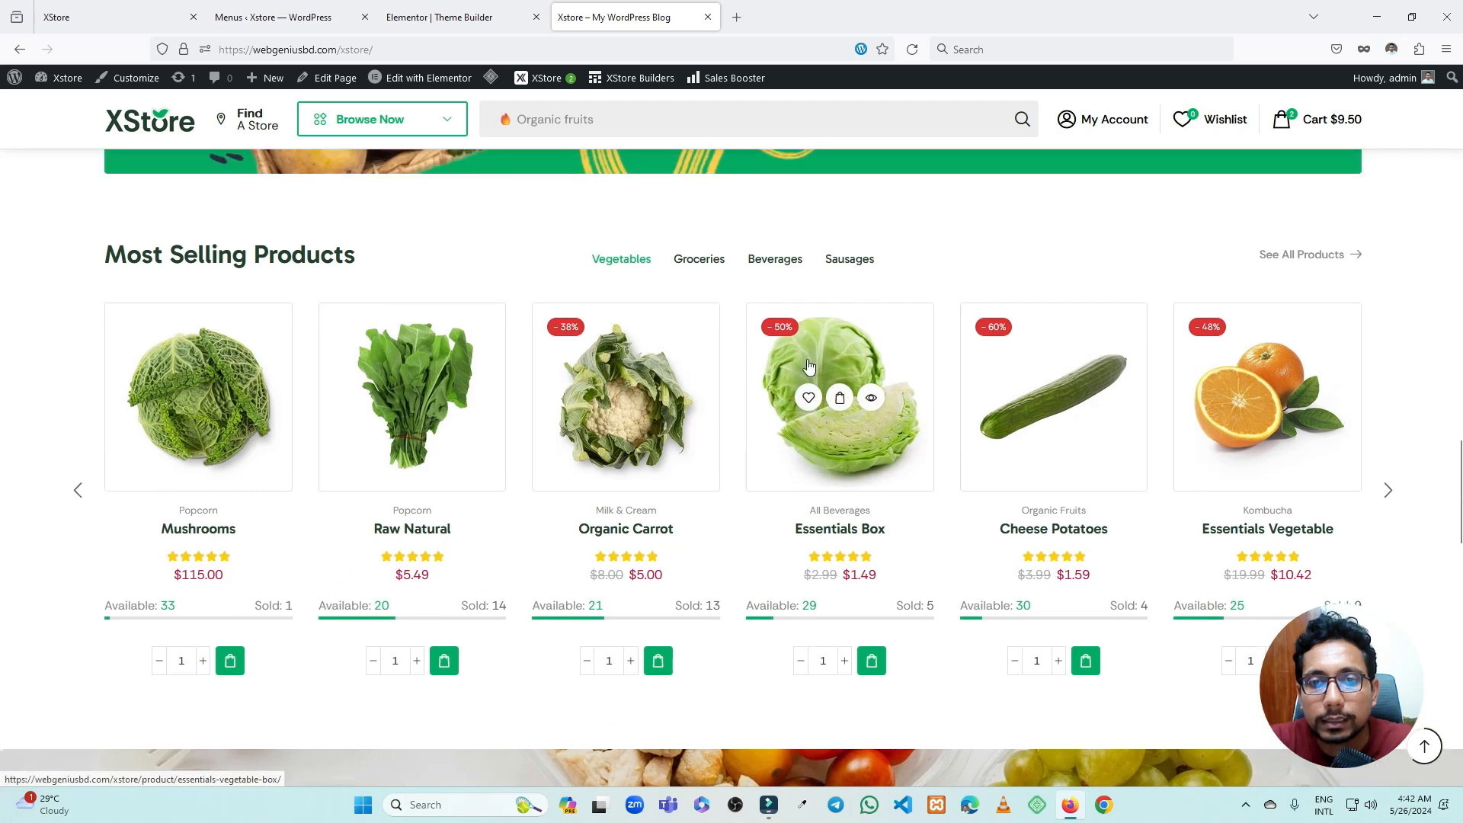
pyautogui.click(838, 533)
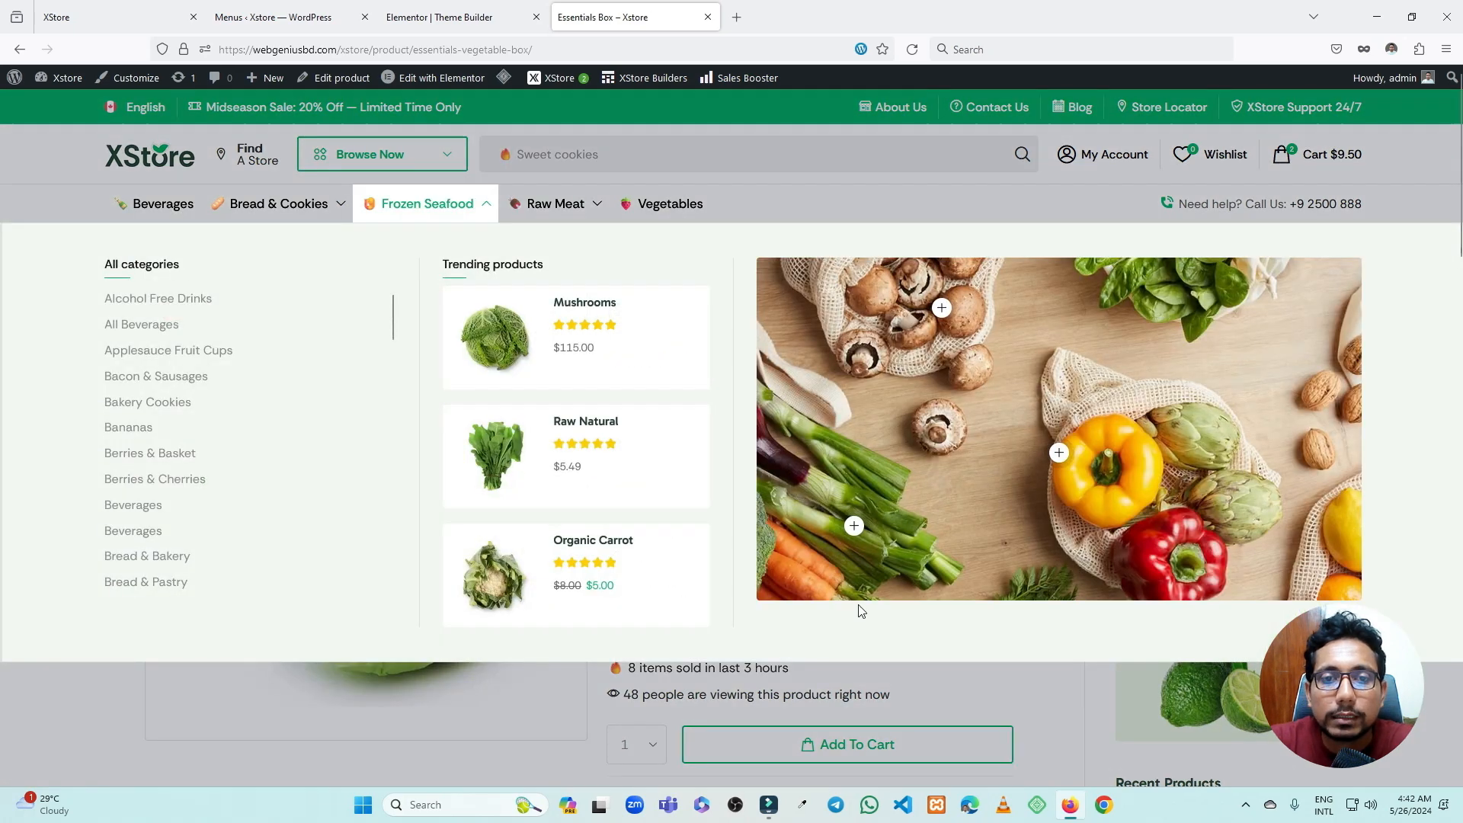
pyautogui.scroll(-1, 841, 432)
pyautogui.scroll(-10, 841, 432)
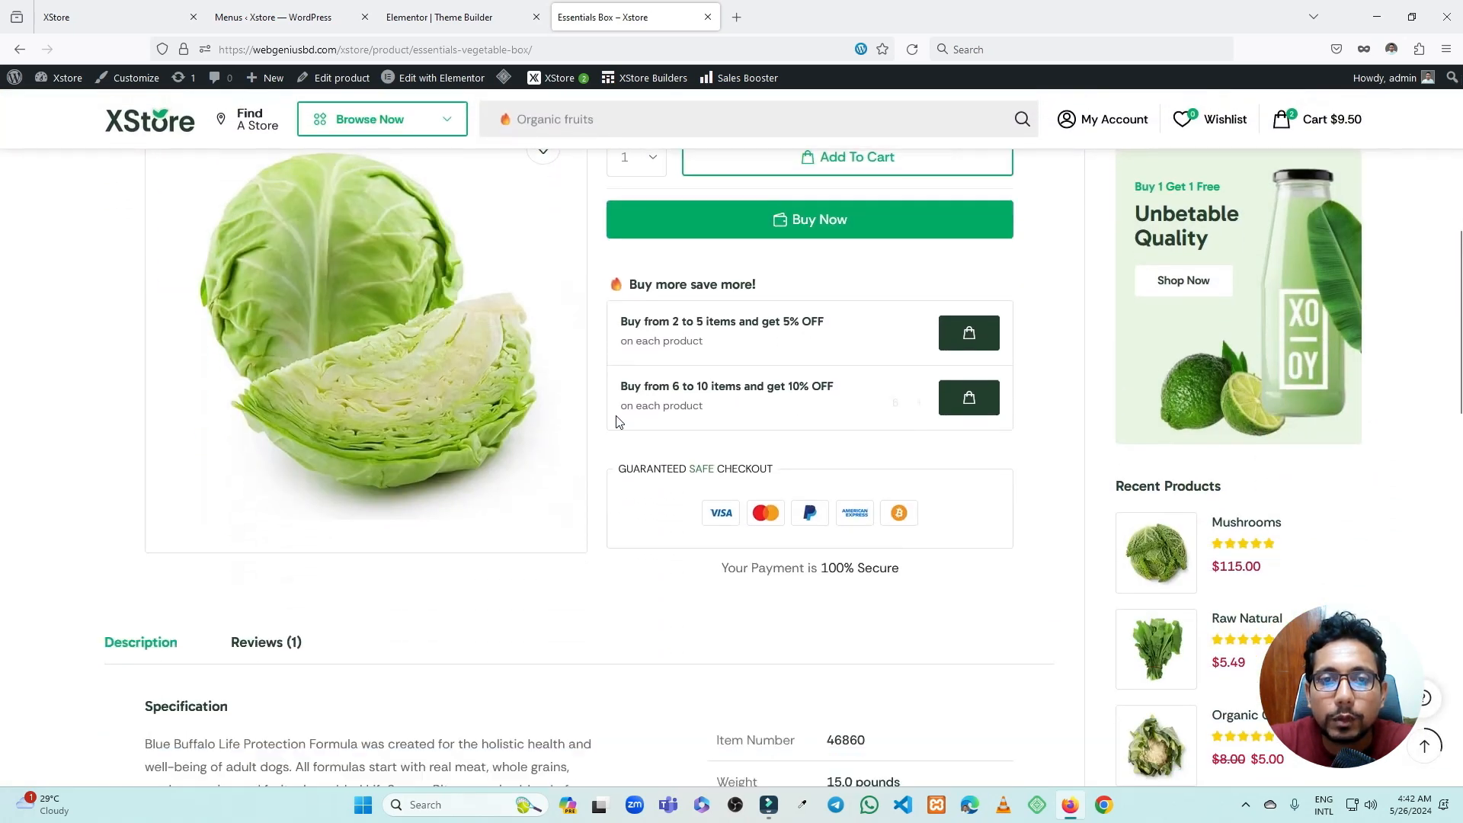
# - Open the Elementor Single Product #466 template for editing, and dismiss the recent-purchase popup on the Essentials Box page
pyautogui.click(472, 6)
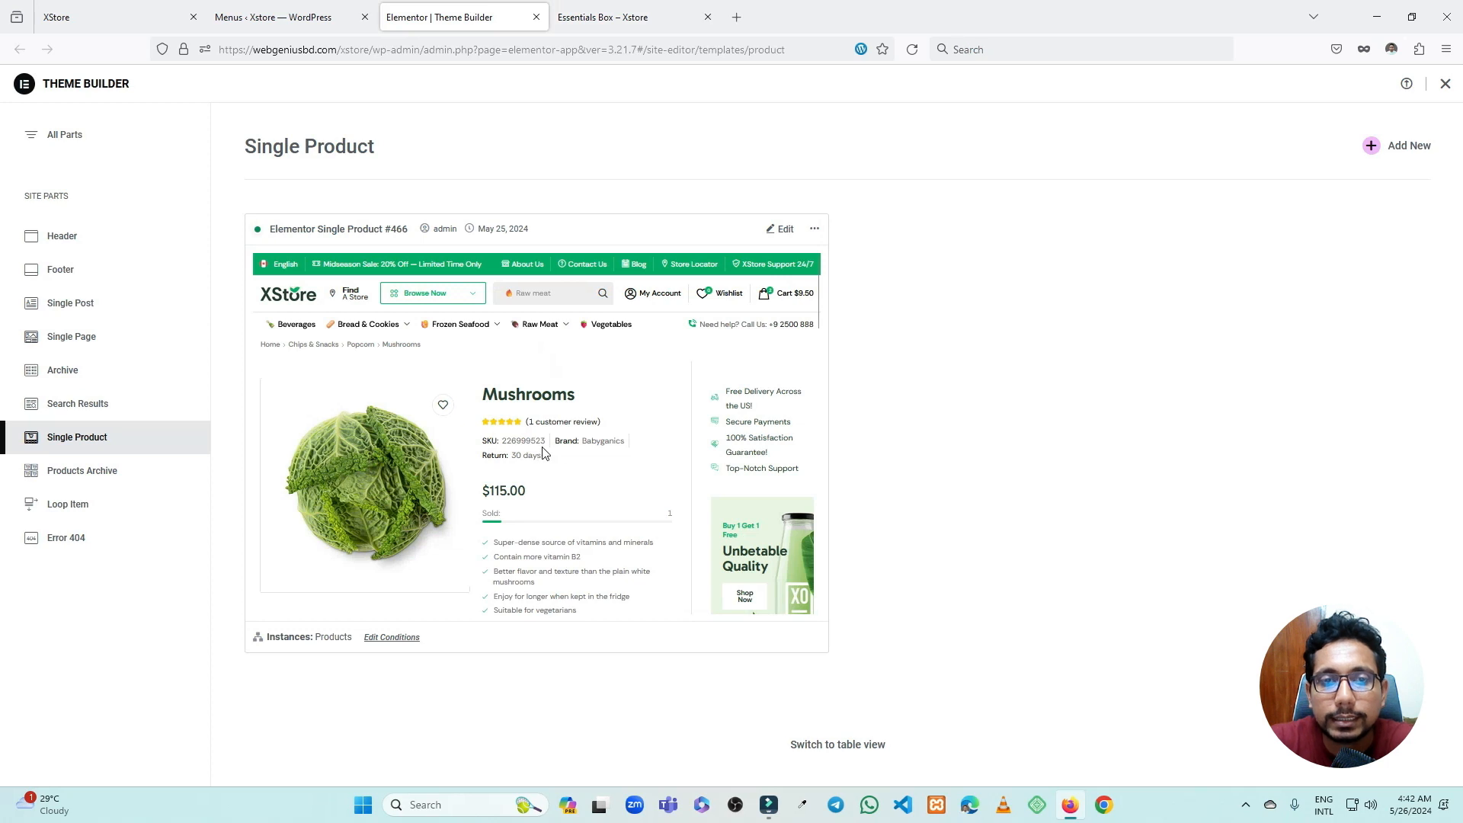
pyautogui.click(781, 228)
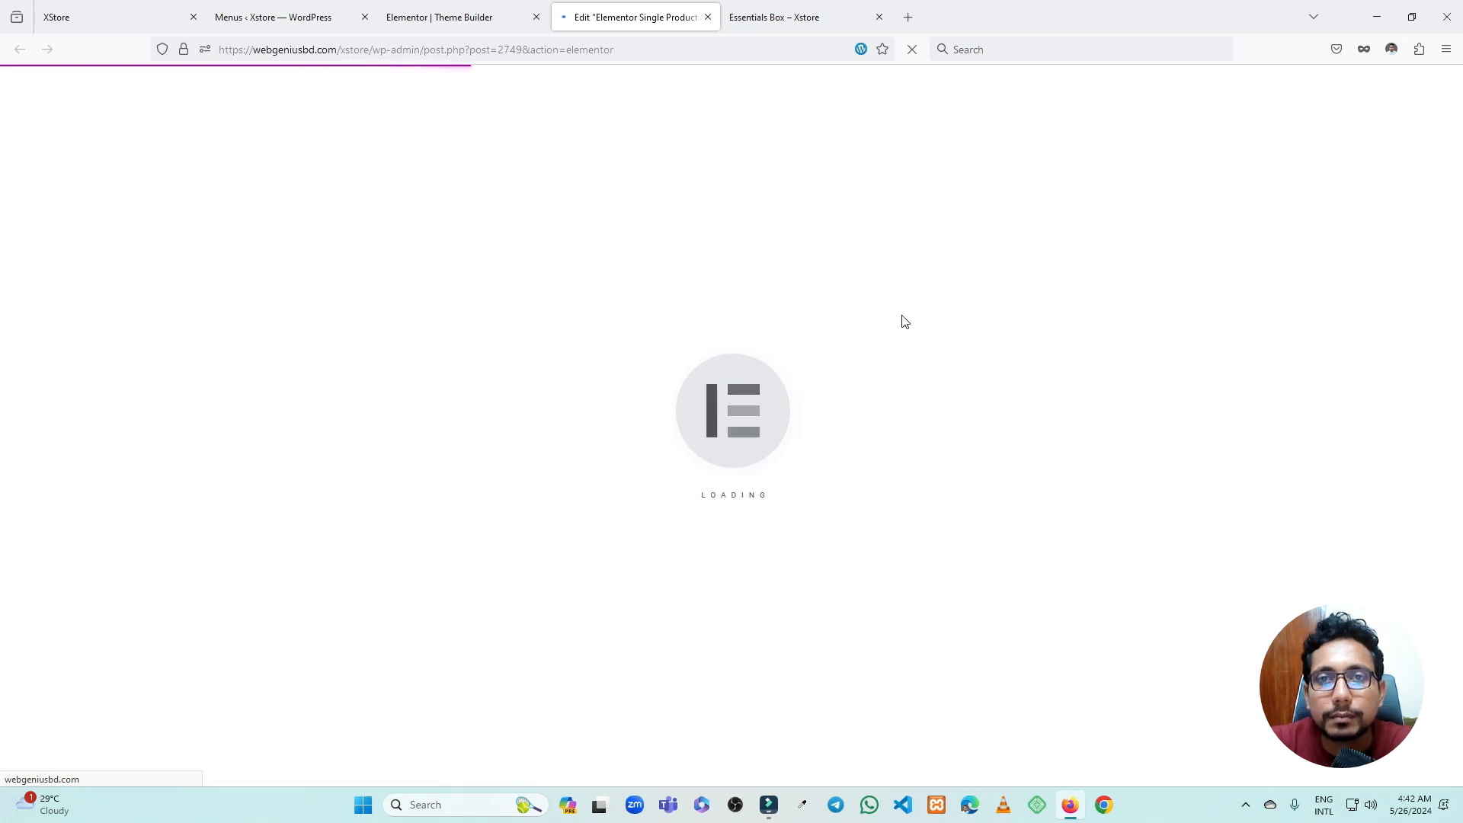
pyautogui.click(805, 13)
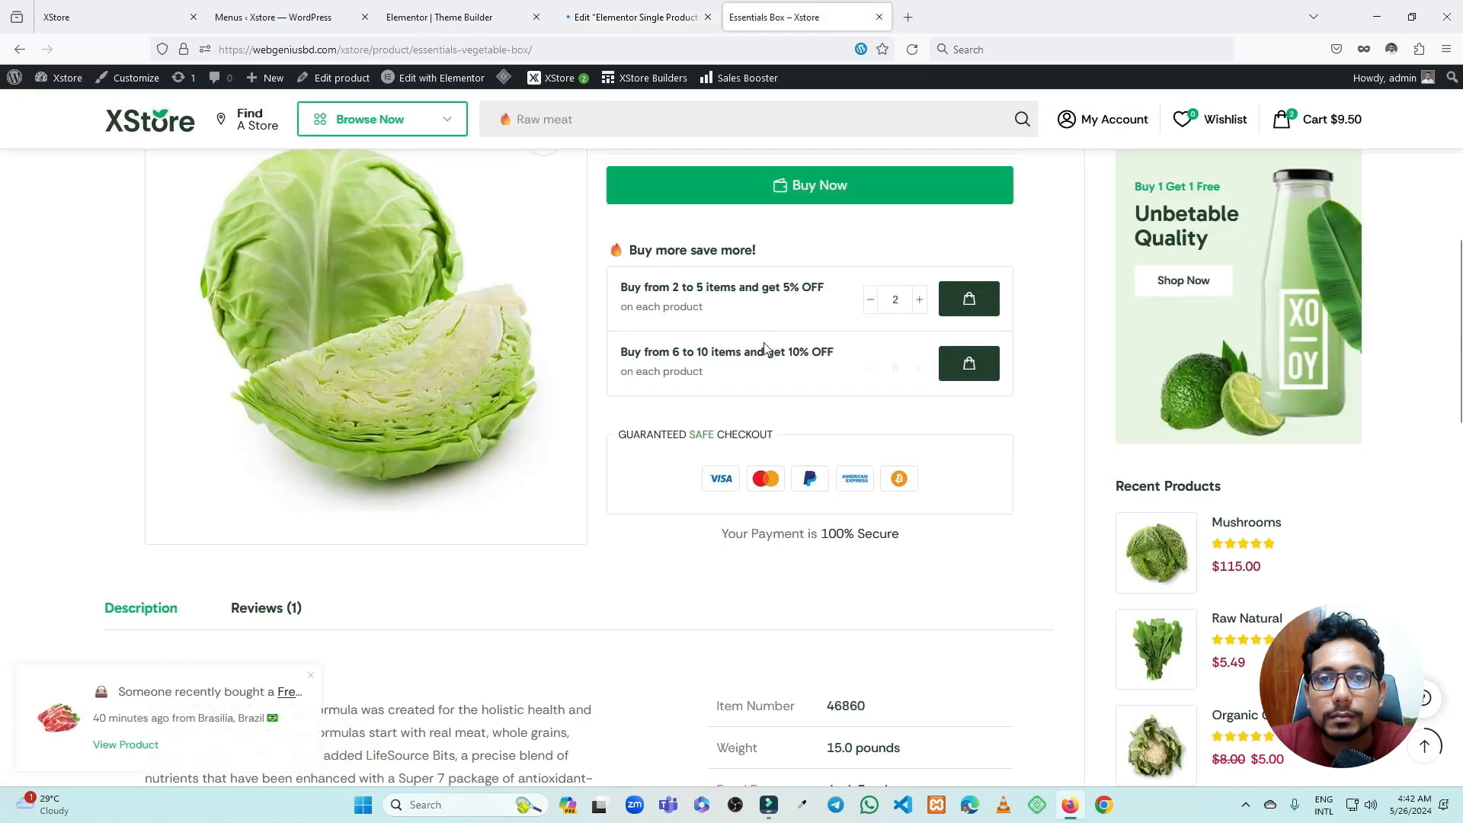
pyautogui.scroll(5, 763, 341)
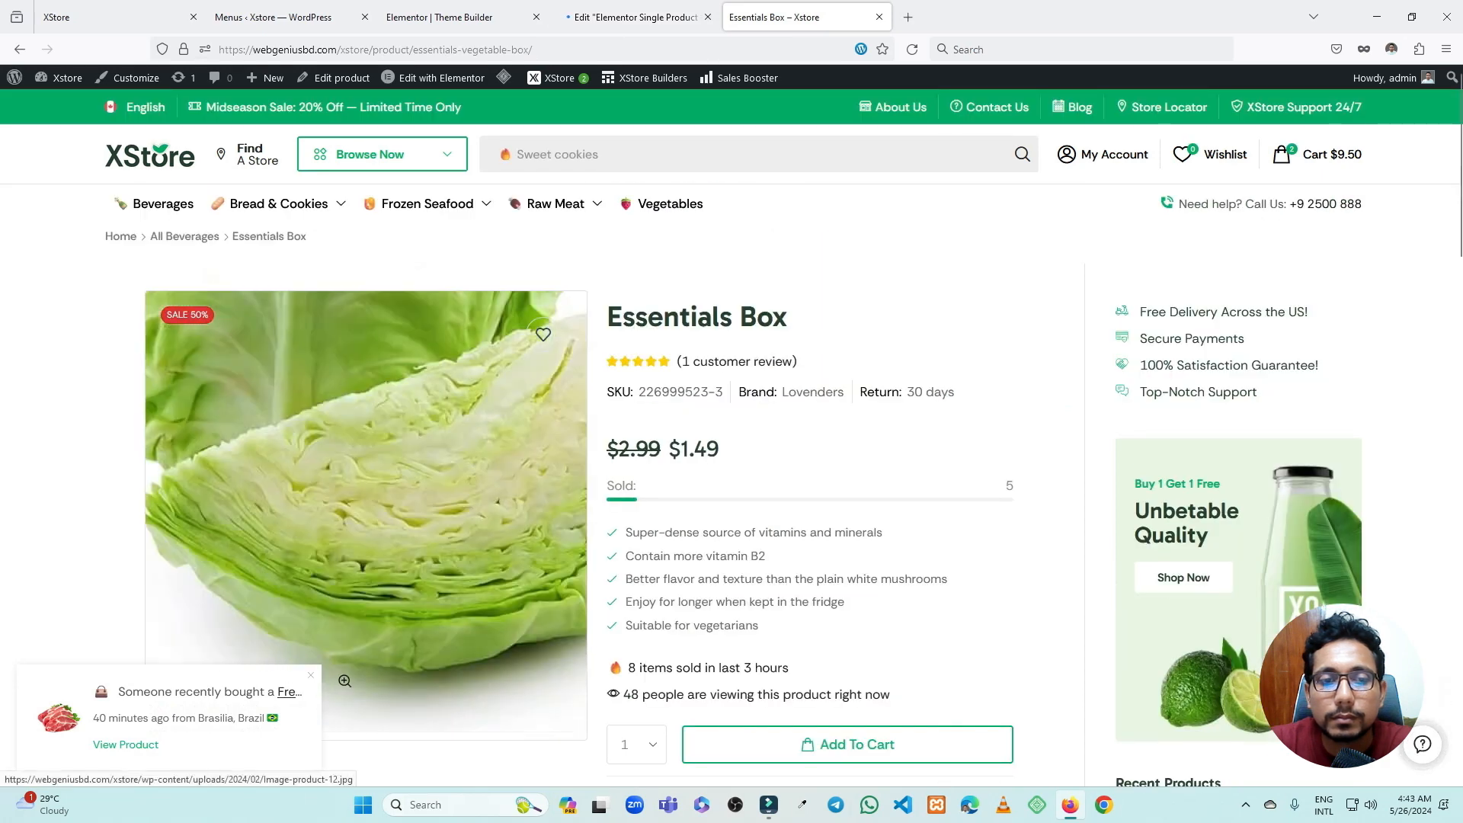
pyautogui.click(311, 677)
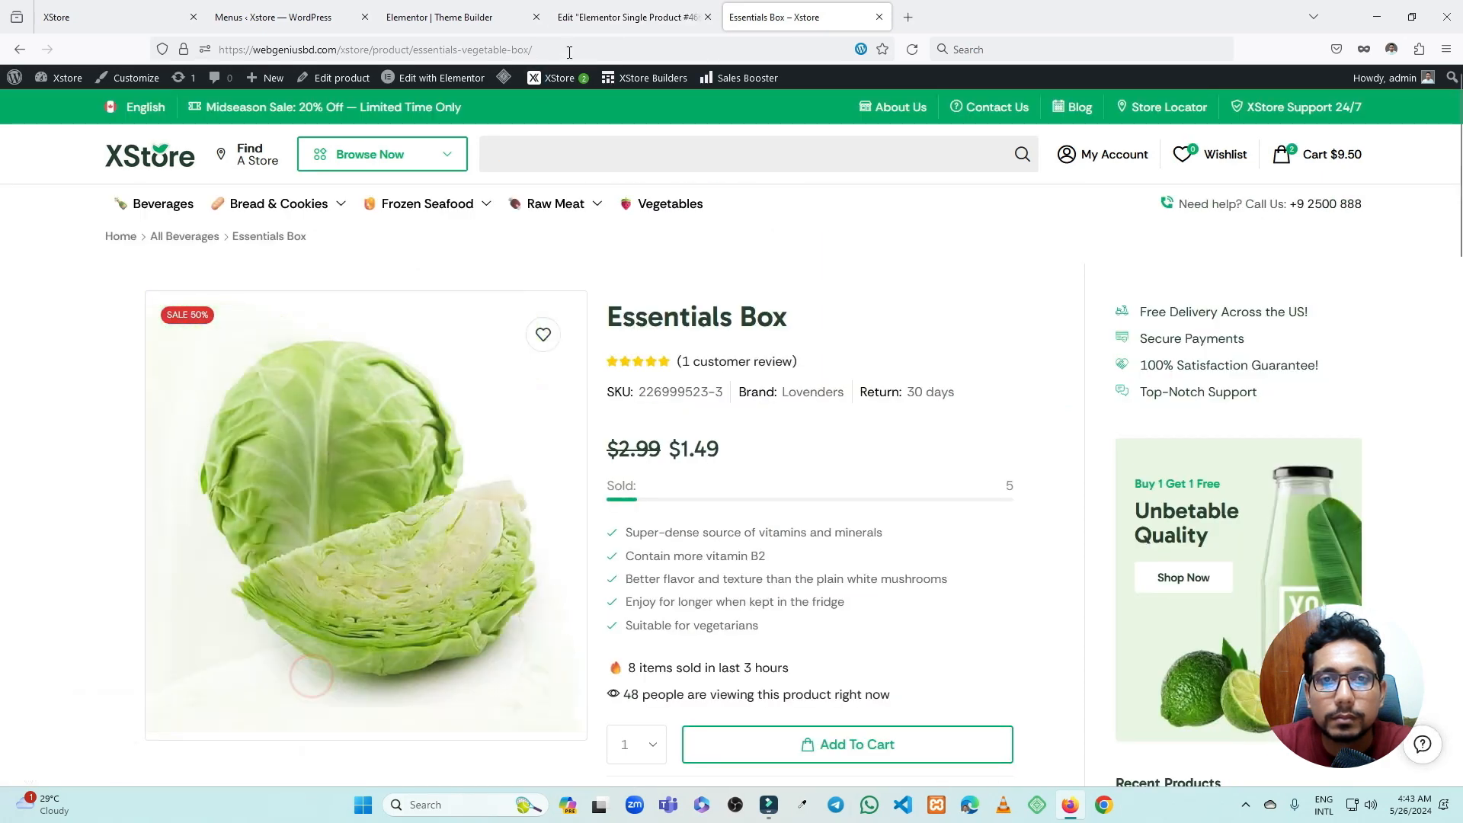
pyautogui.click(617, 16)
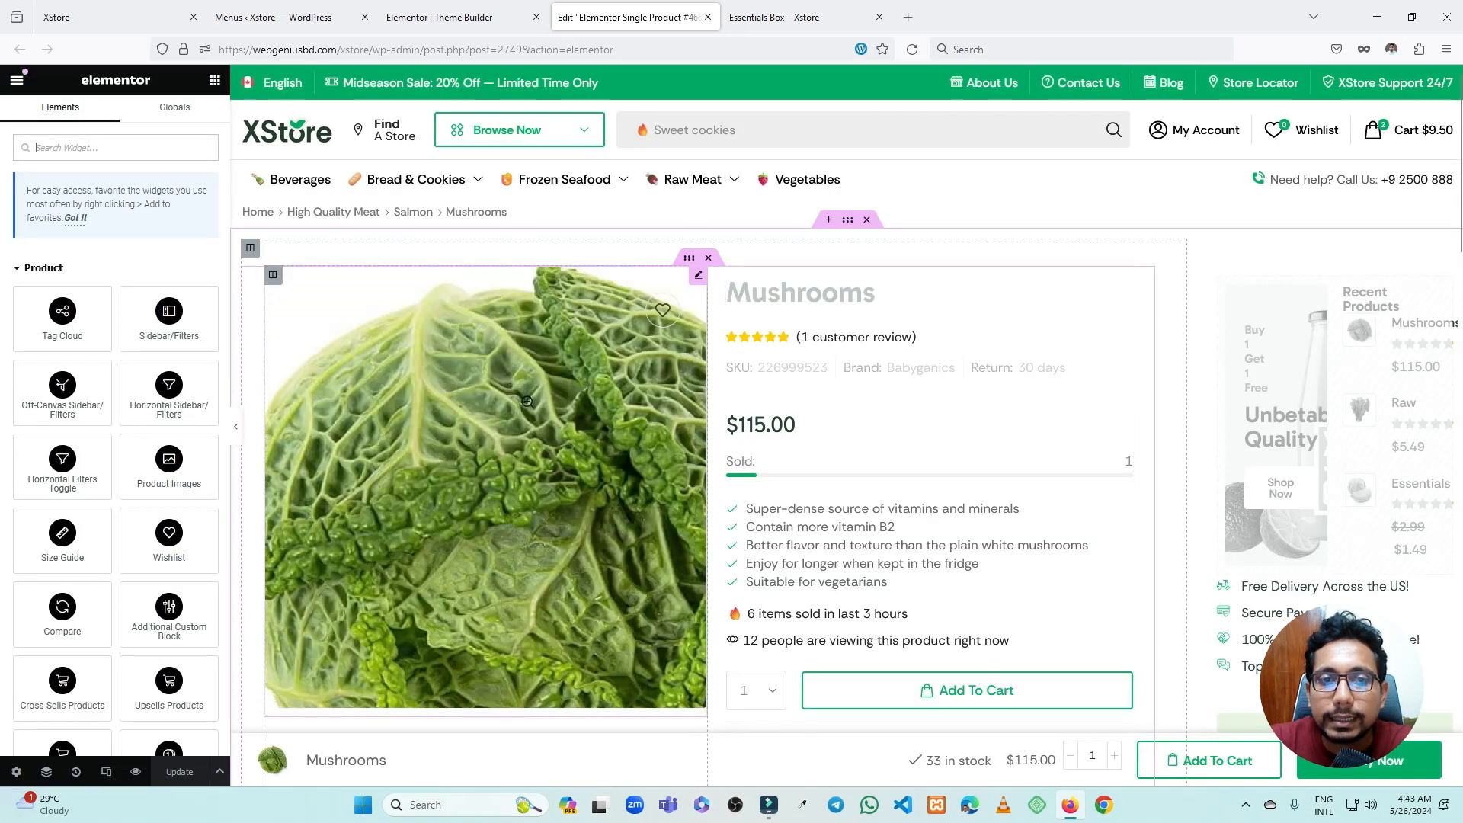
# - Inspect the widgets used for the product images, title, SKU and brand line, and price in the single product template
pyautogui.scroll(-2, 463, 434)
pyautogui.scroll(2, 674, 226)
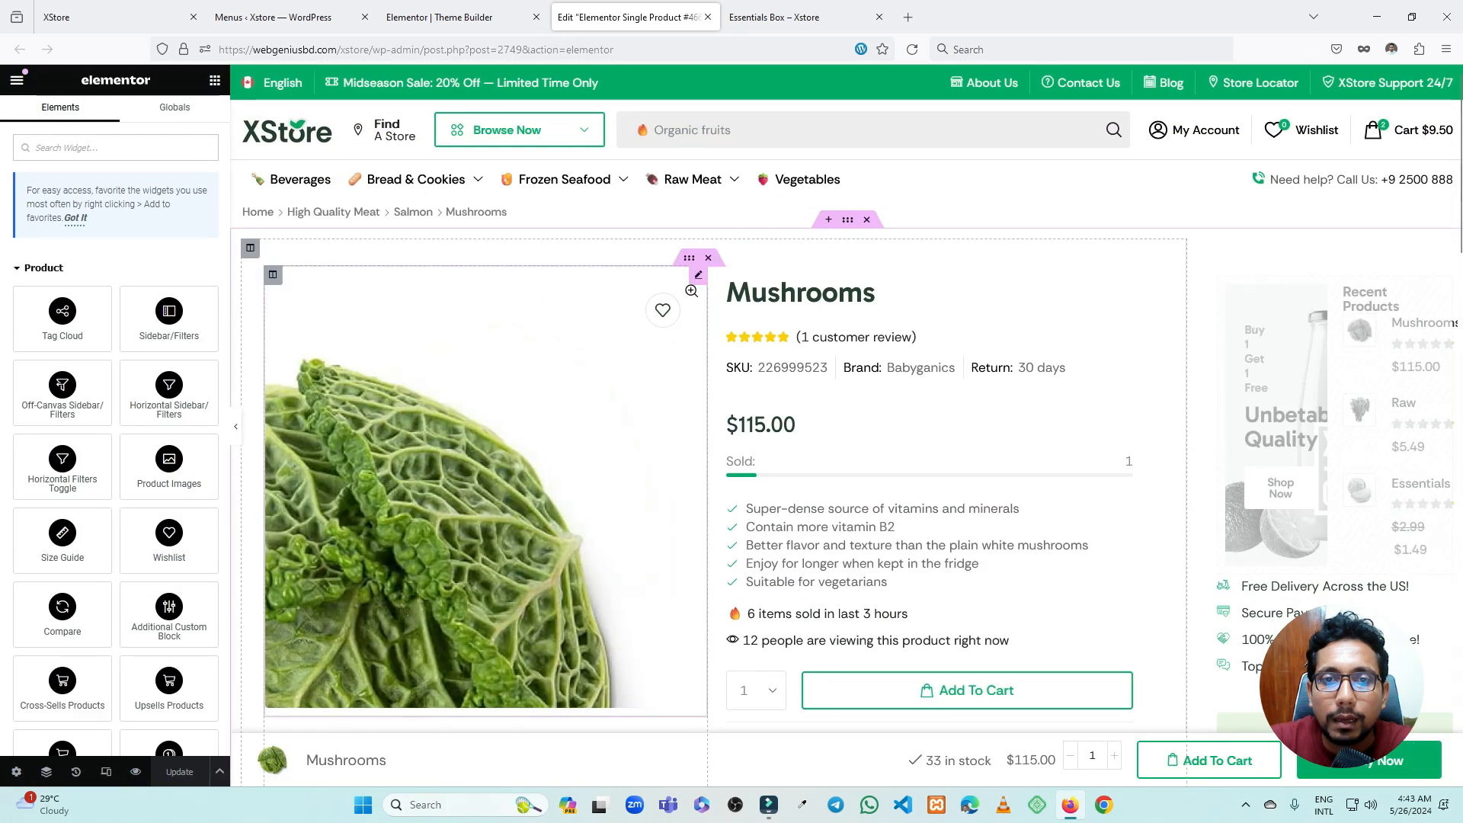
pyautogui.click(698, 277)
pyautogui.moveTo(85, 80); pyautogui.dragTo(98, 80)
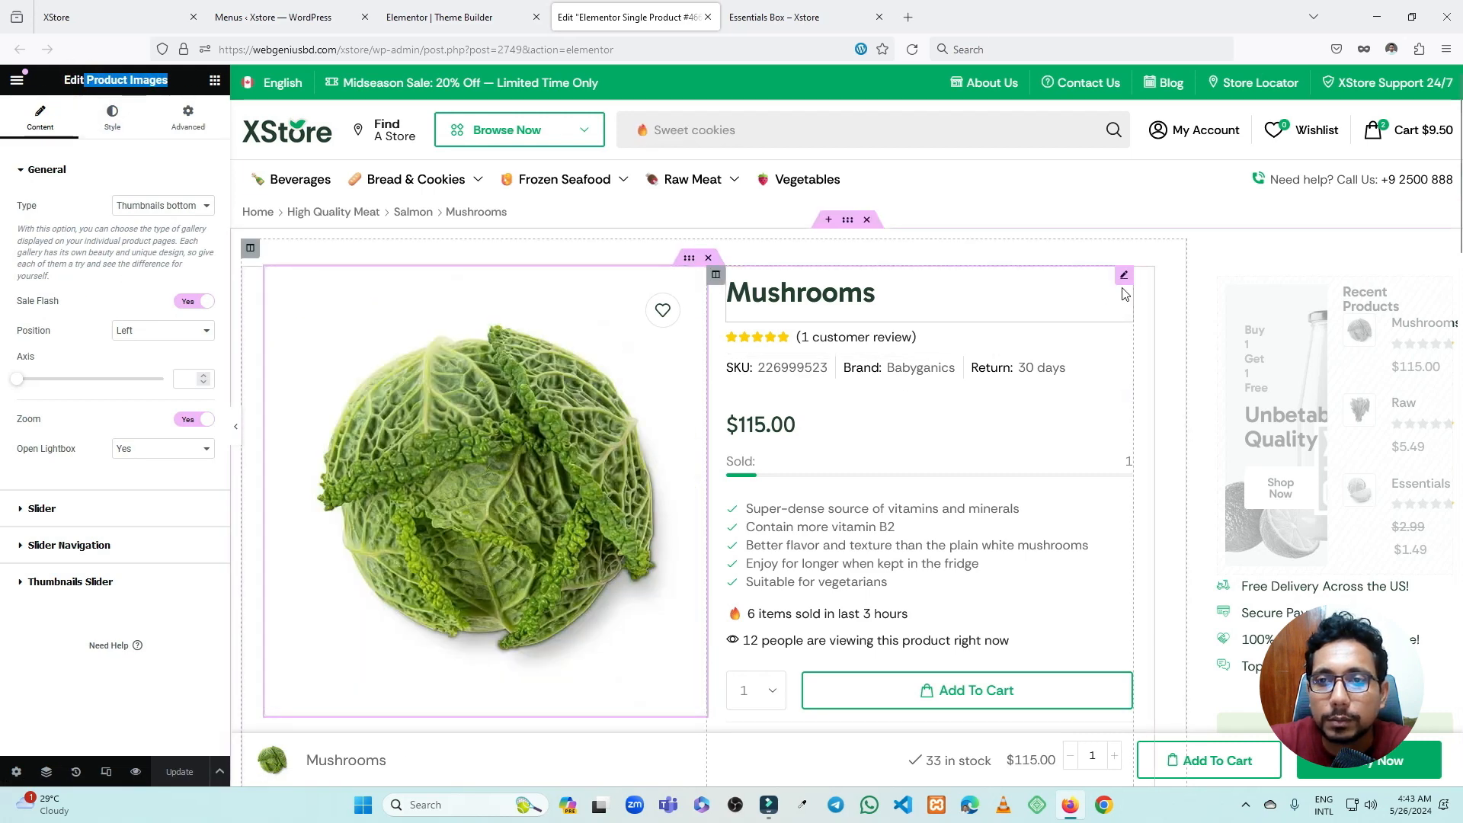
pyautogui.click(1124, 276)
pyautogui.click(1116, 361)
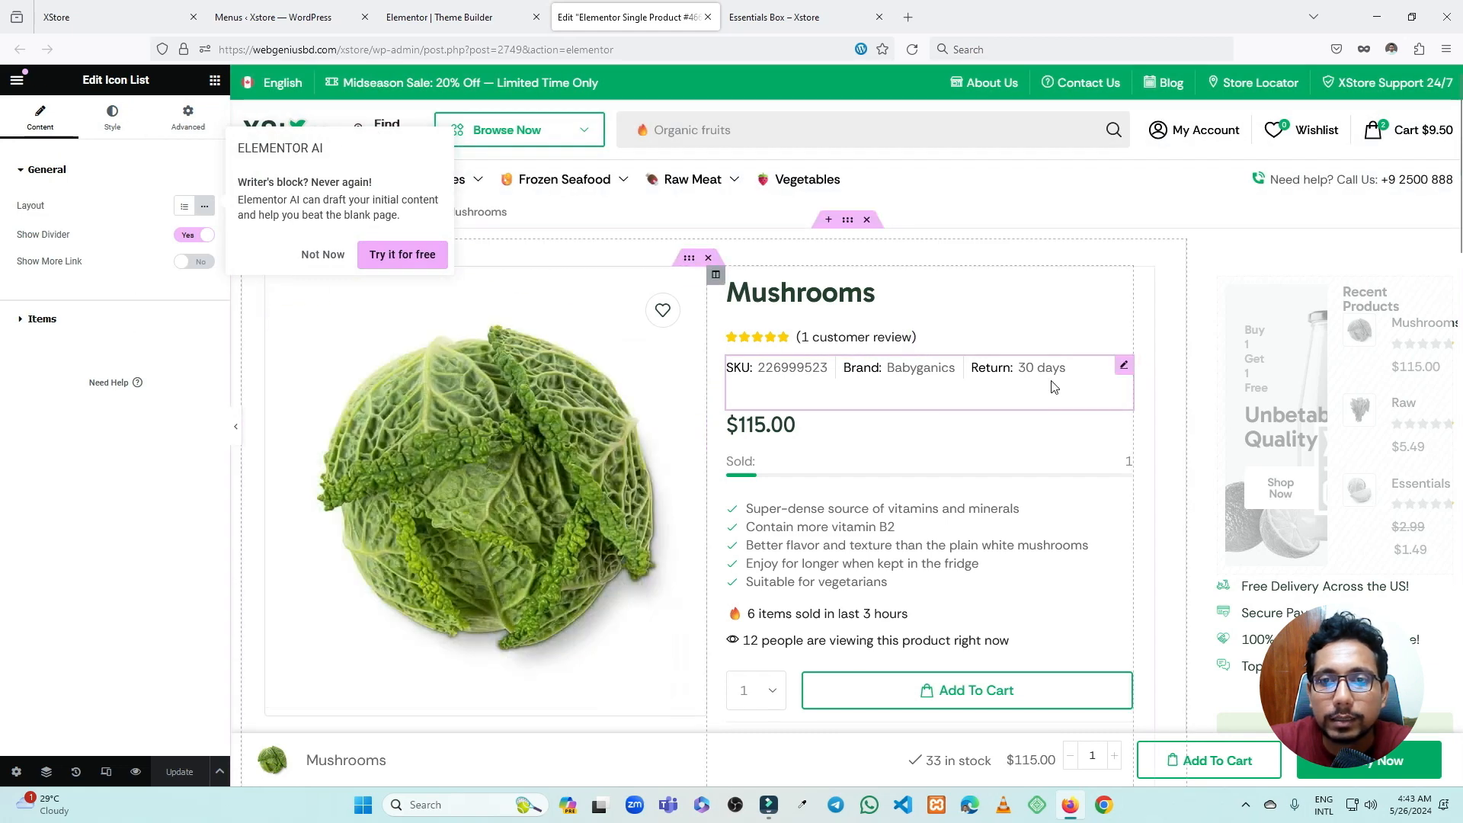
pyautogui.click(1124, 422)
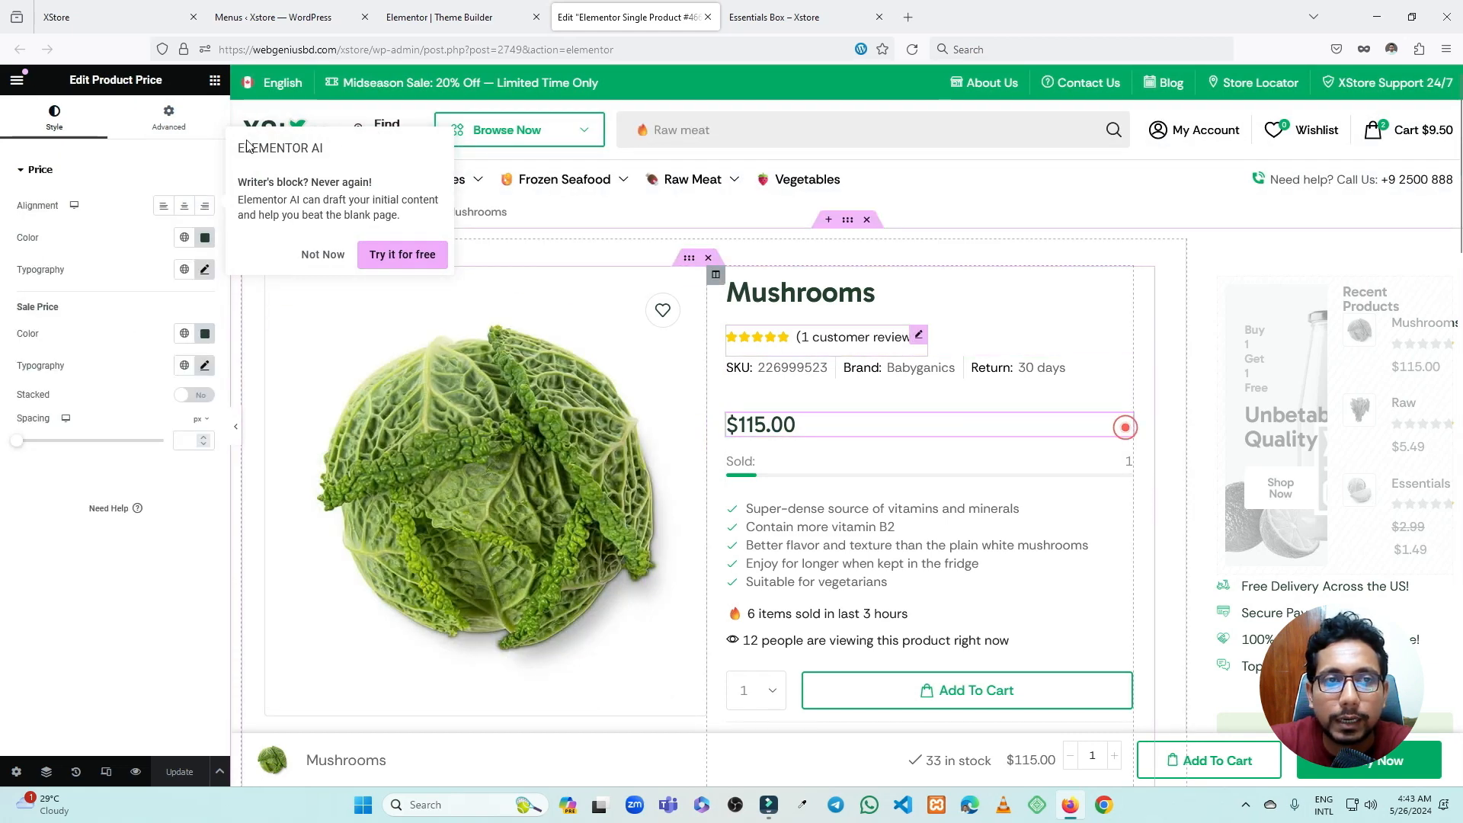
pyautogui.moveTo(91, 79); pyautogui.dragTo(171, 79)
# - Show the widget library and browse the Product widgets available for the single product template
pyautogui.click(214, 80)
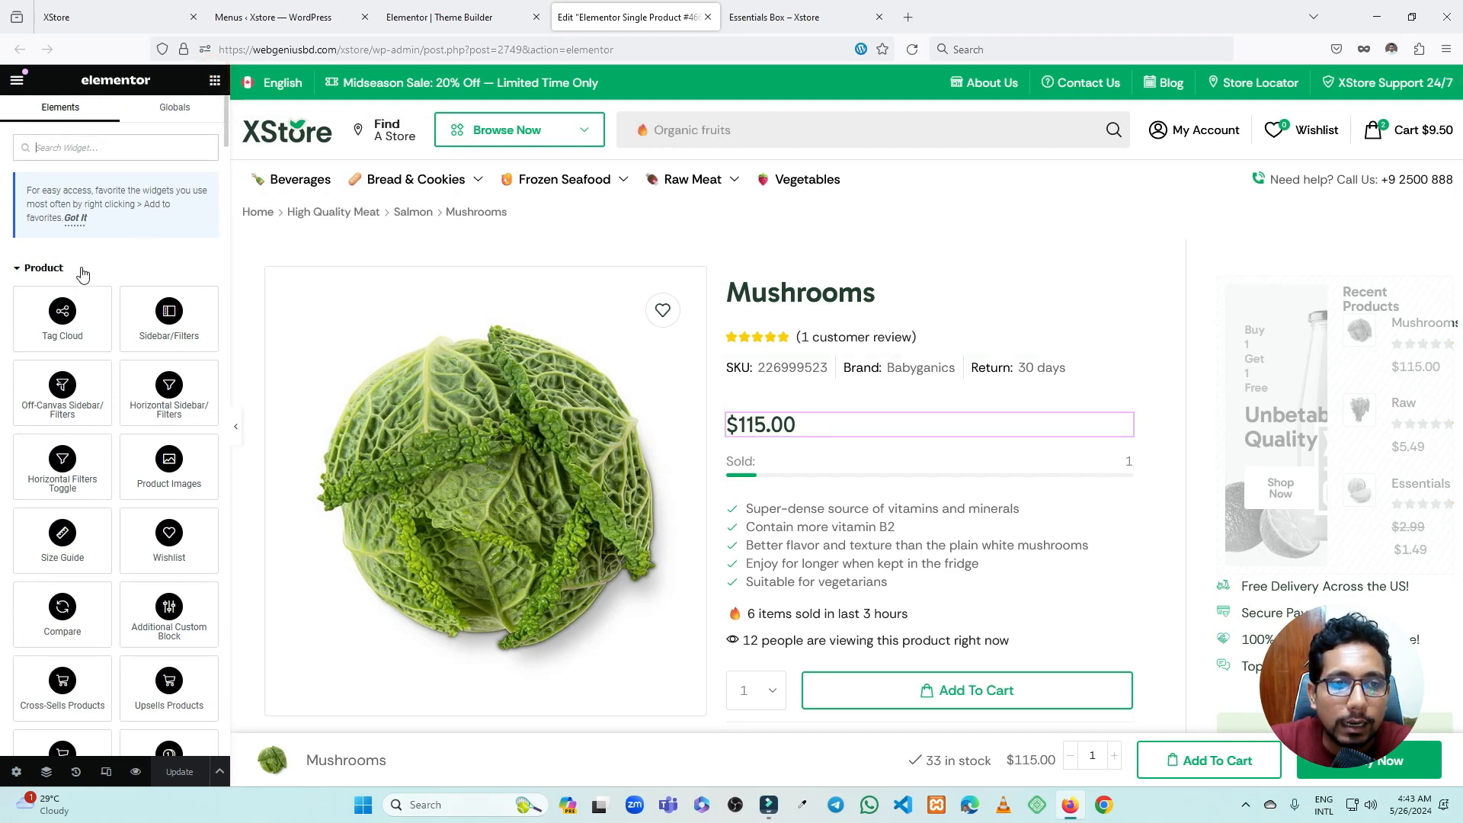
pyautogui.scroll(-2, 91, 457)
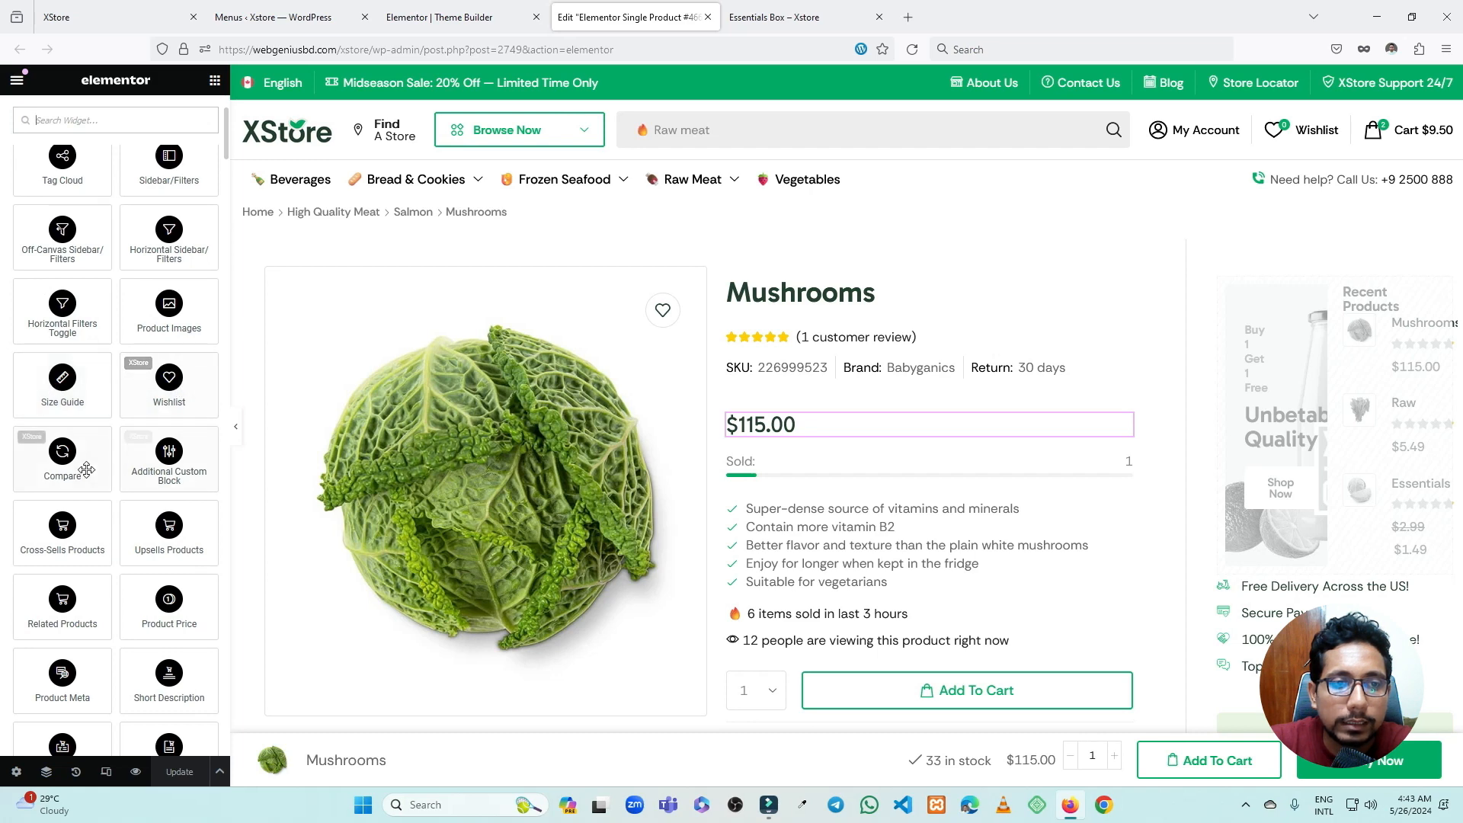
pyautogui.scroll(-1, 61, 491)
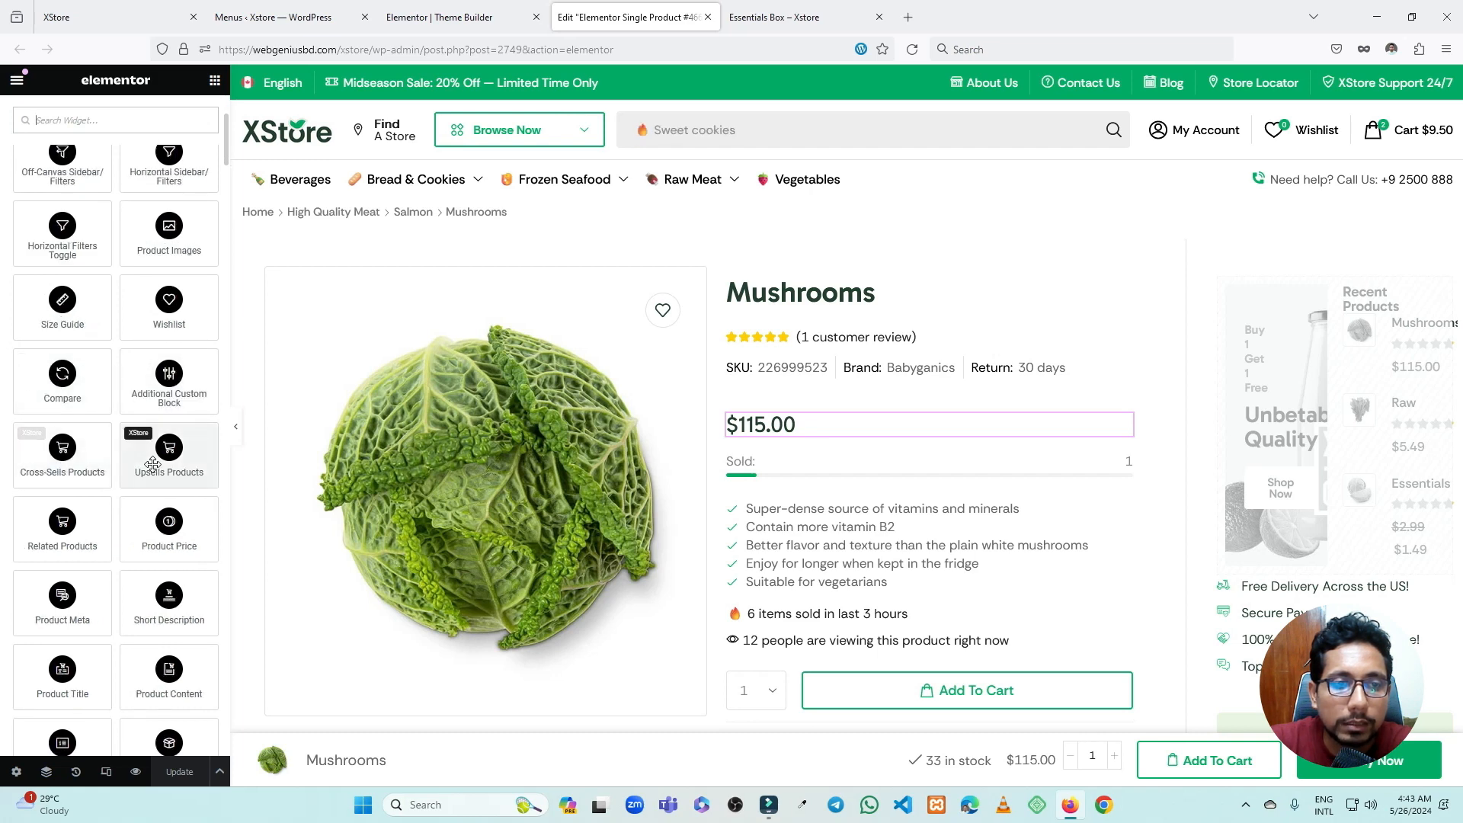
pyautogui.scroll(-3, 90, 560)
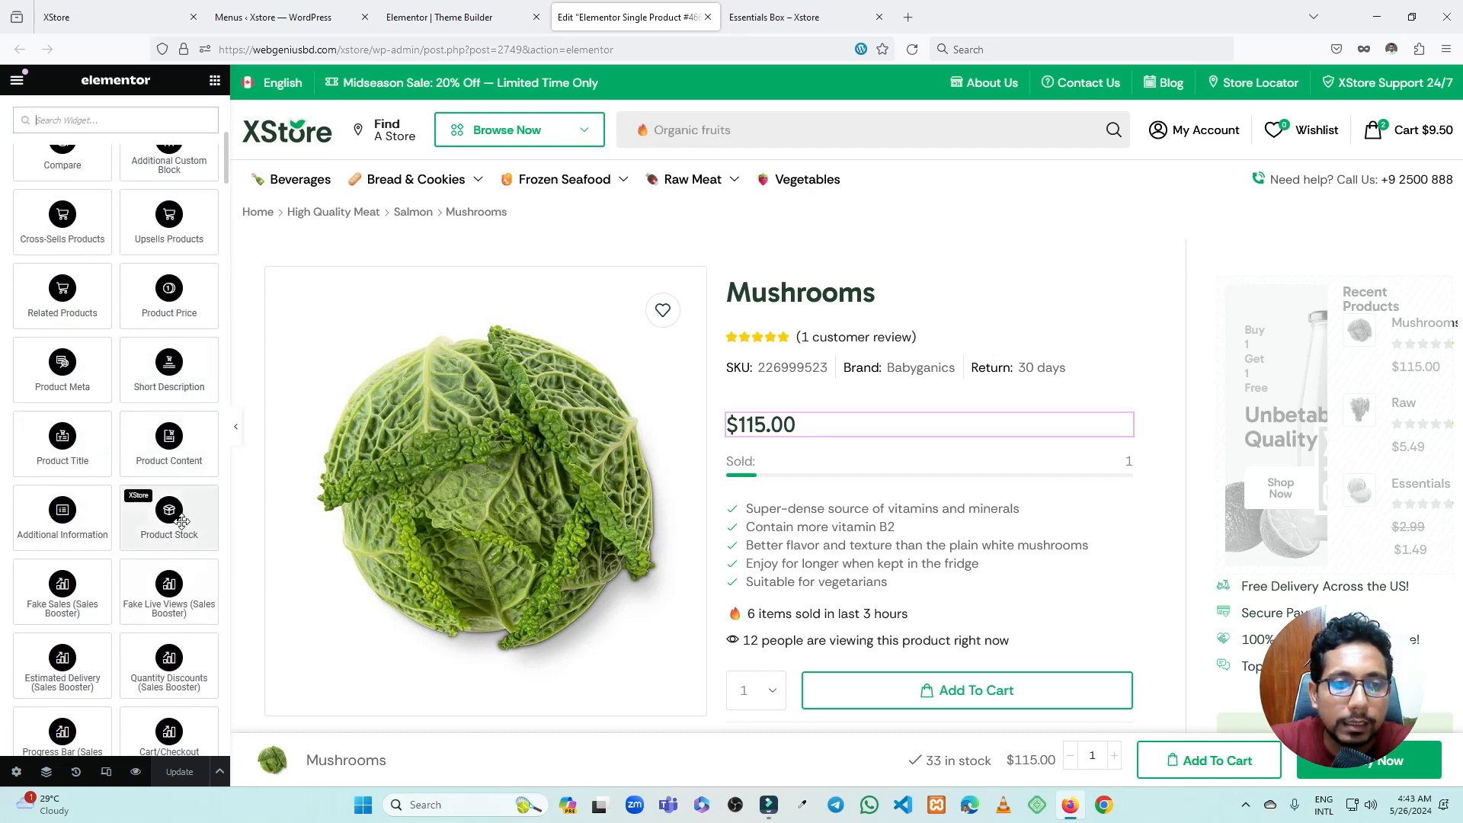
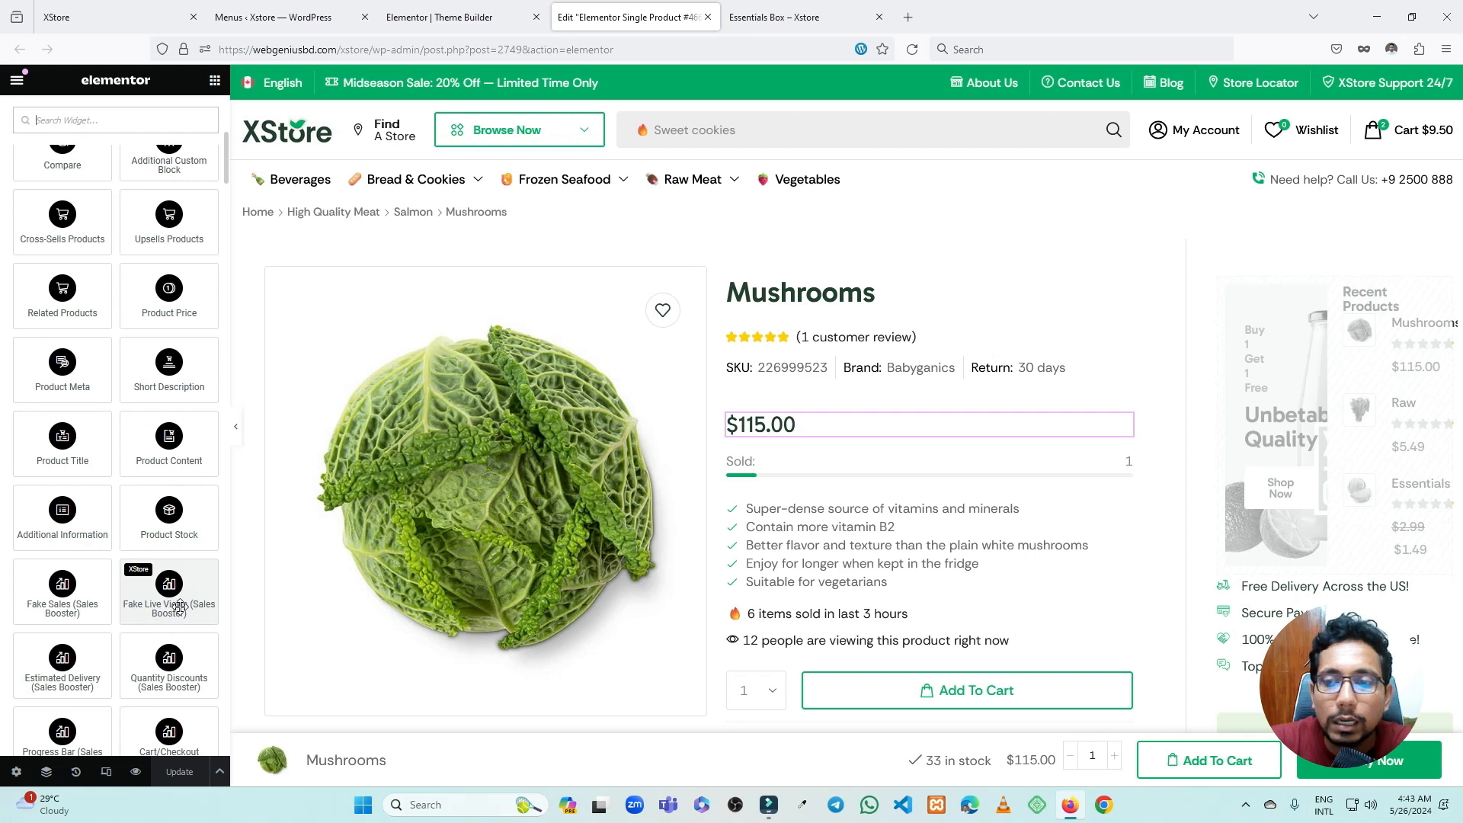
# - Review the template's quantity discounts, safe checkout, description tabs and recently viewed items sections
pyautogui.scroll(-1, 1301, 560)
pyautogui.scroll(-5, 1317, 535)
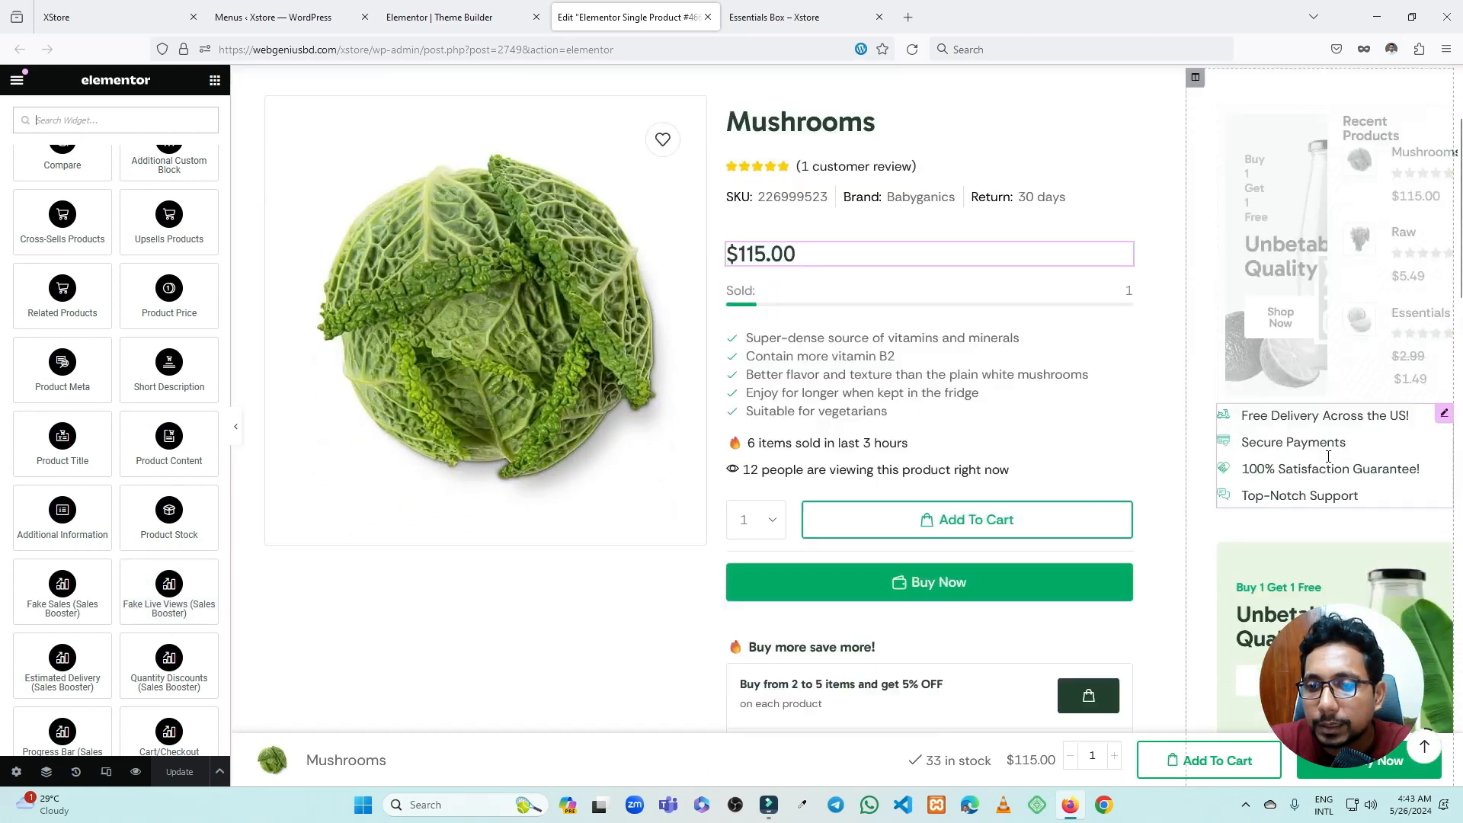
pyautogui.scroll(-1, 839, 431)
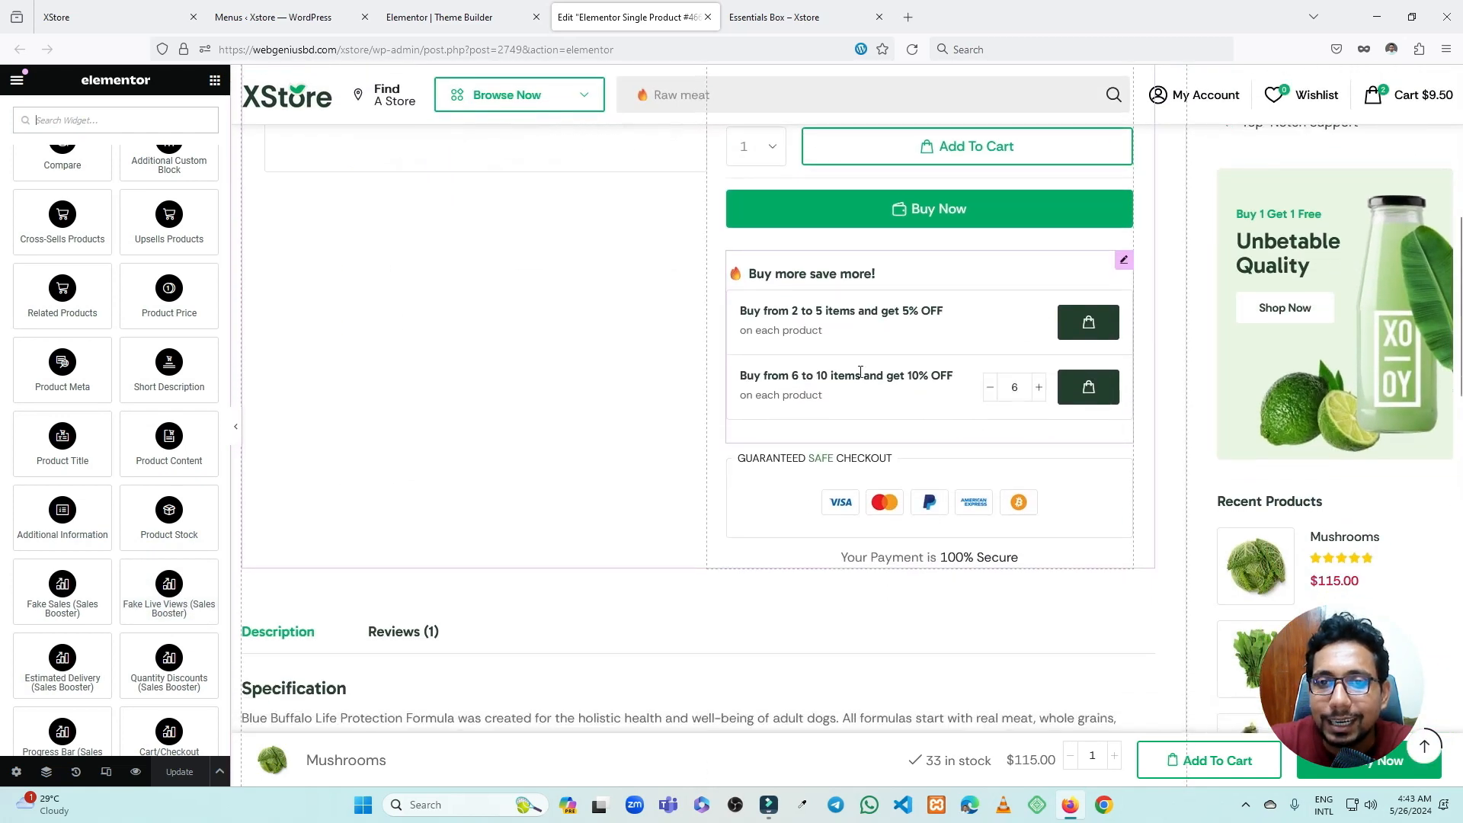
pyautogui.scroll(-3, 876, 339)
pyautogui.scroll(-7, 696, 373)
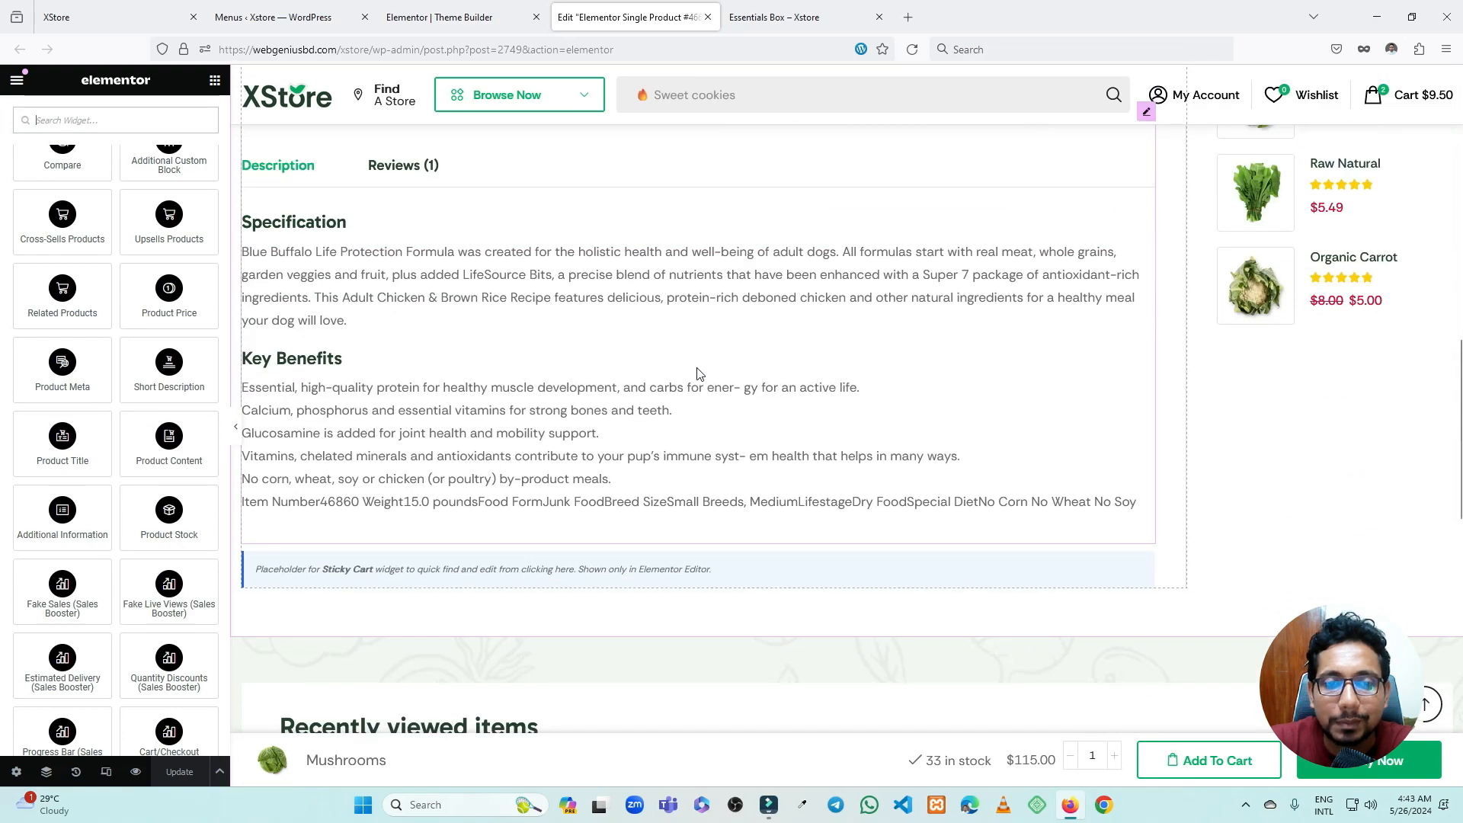
pyautogui.scroll(3, 696, 377)
pyautogui.scroll(-4, 65, 426)
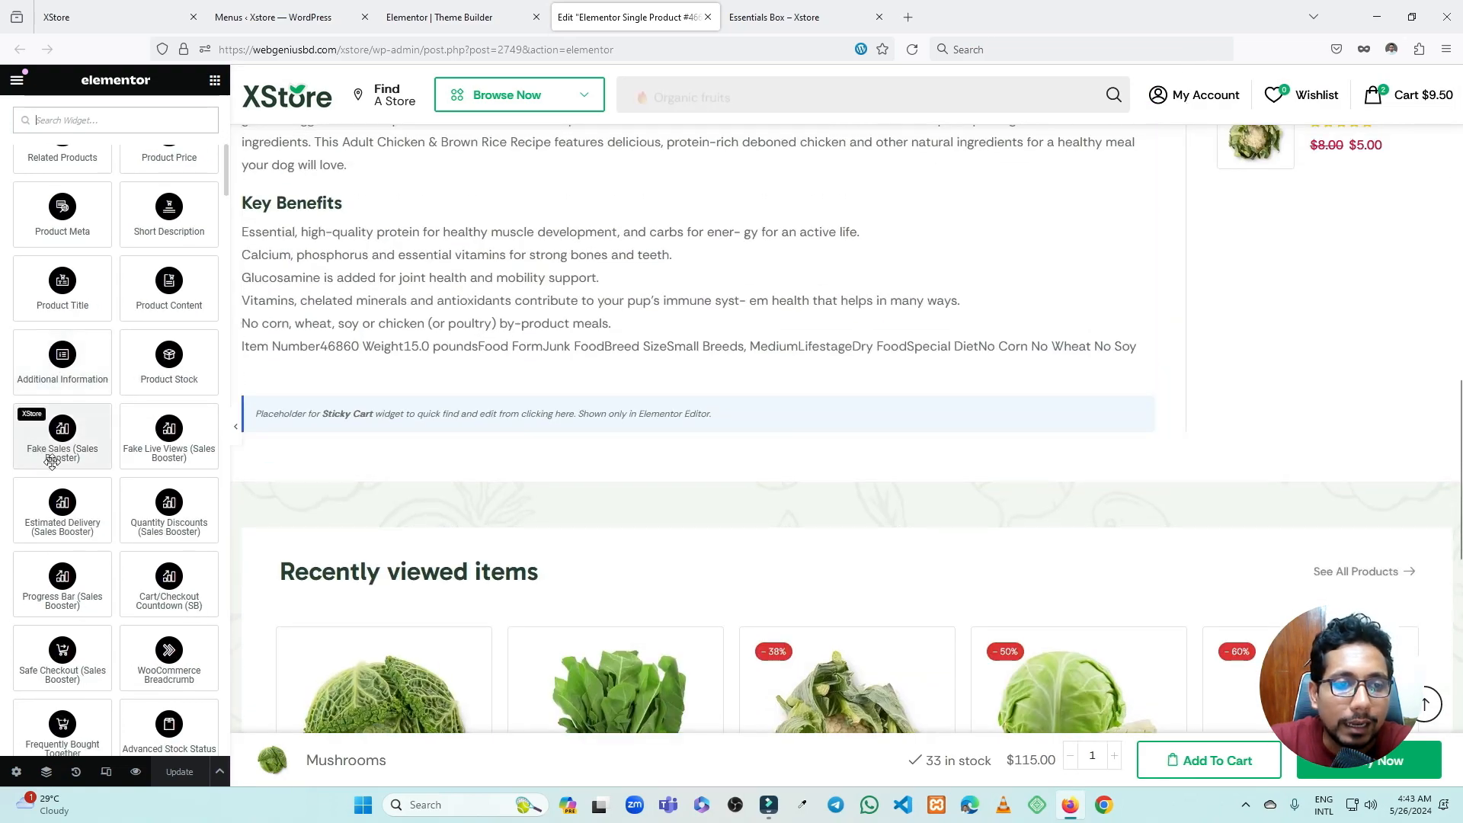
pyautogui.scroll(15, 764, 408)
# - Look through the Sales Booster, cart, checkout and WooCommerce widgets, and return to the first Product widgets
pyautogui.scroll(-3, 53, 523)
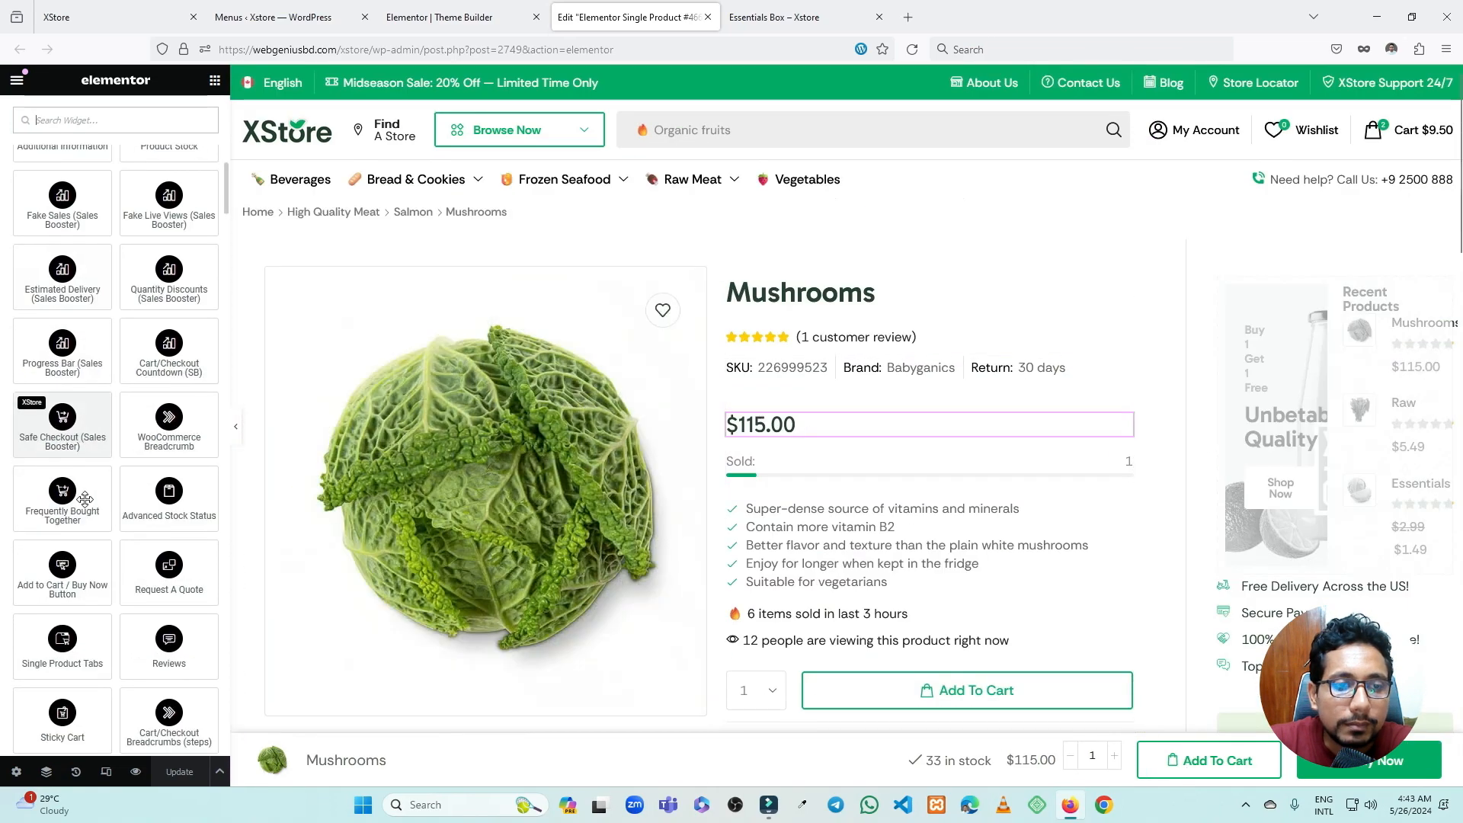
pyautogui.scroll(-8, 54, 522)
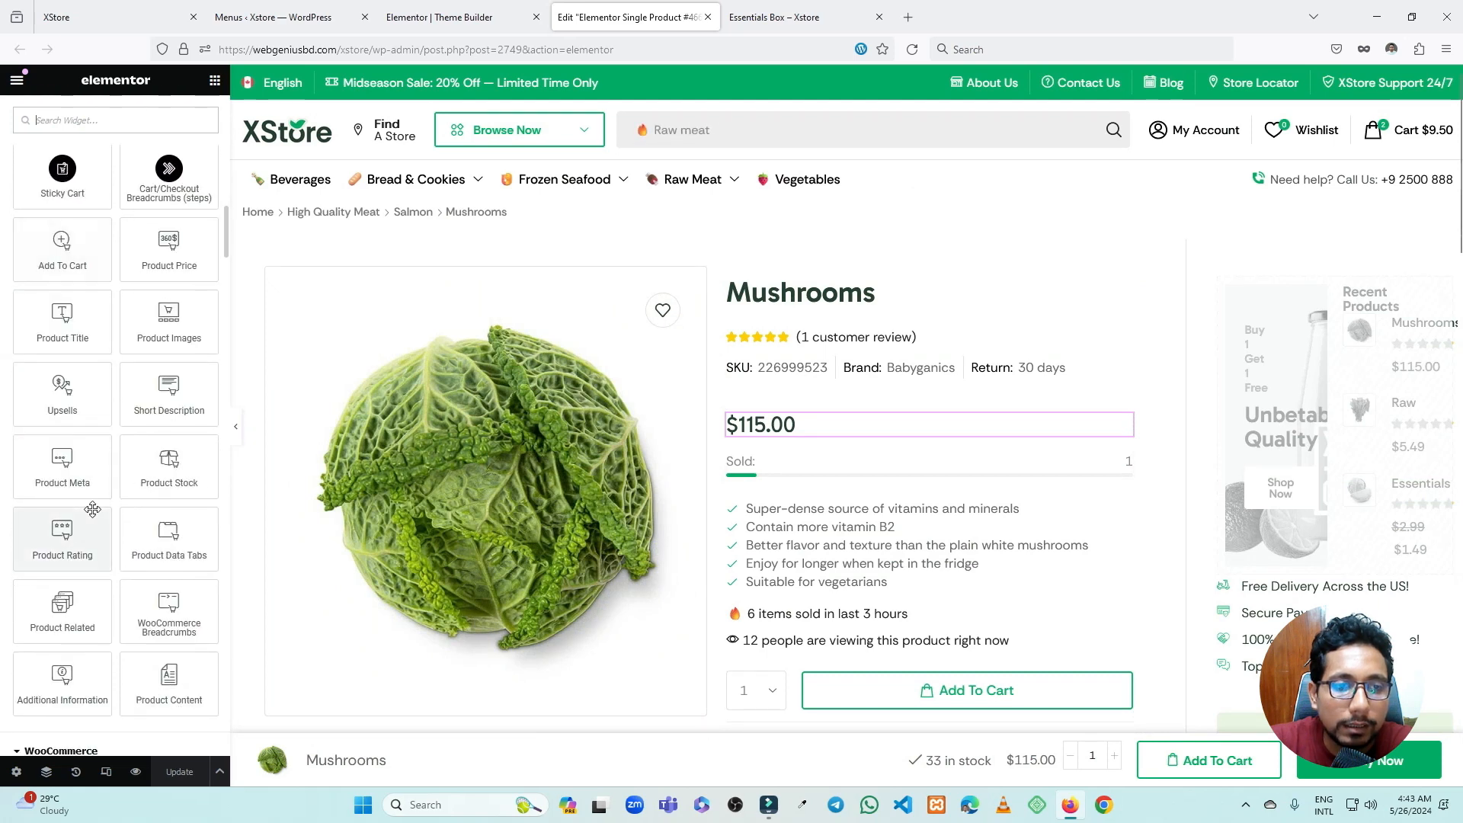
pyautogui.scroll(-11, 94, 518)
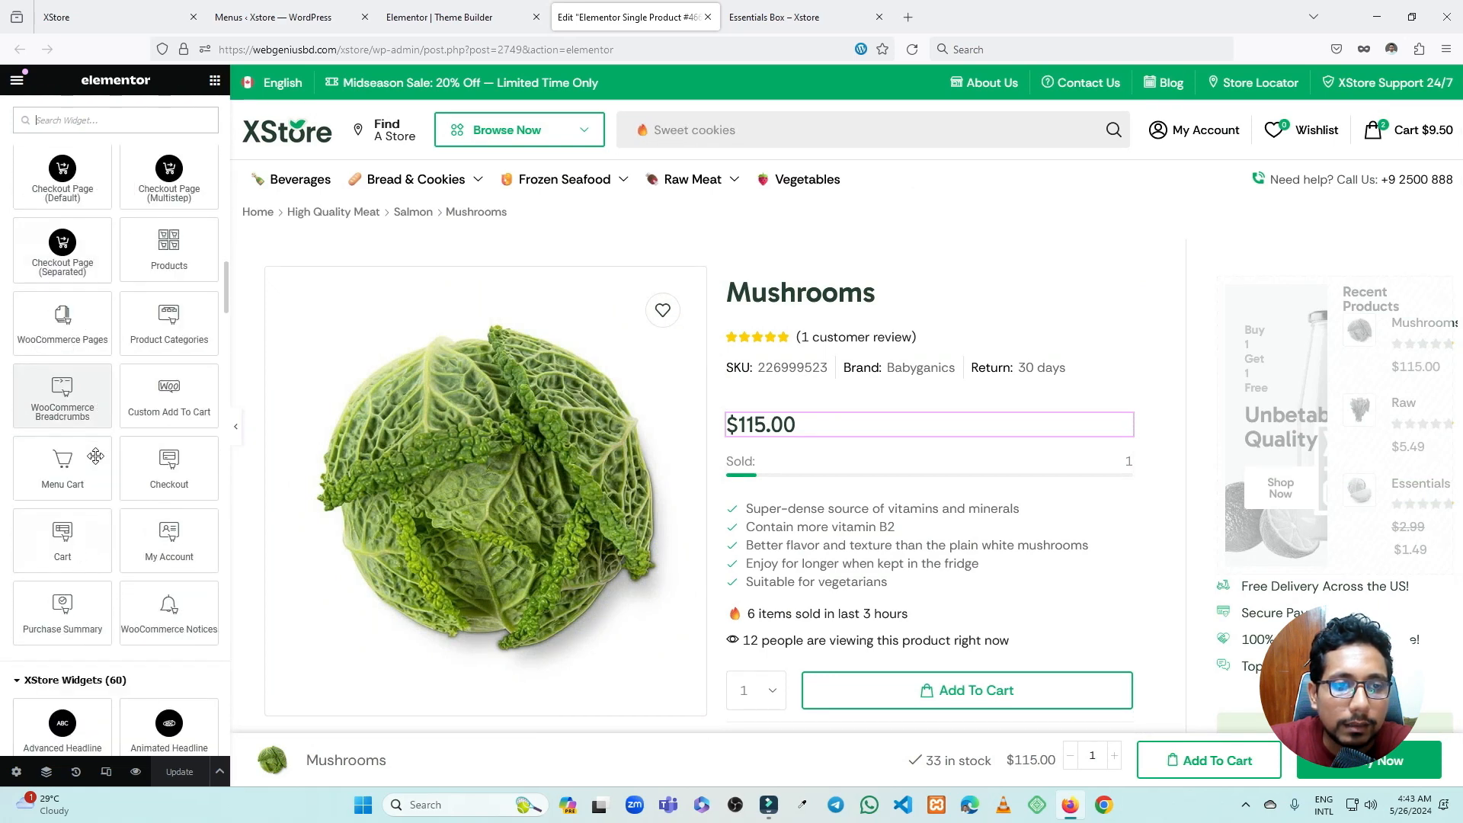
pyautogui.scroll(20, 97, 463)
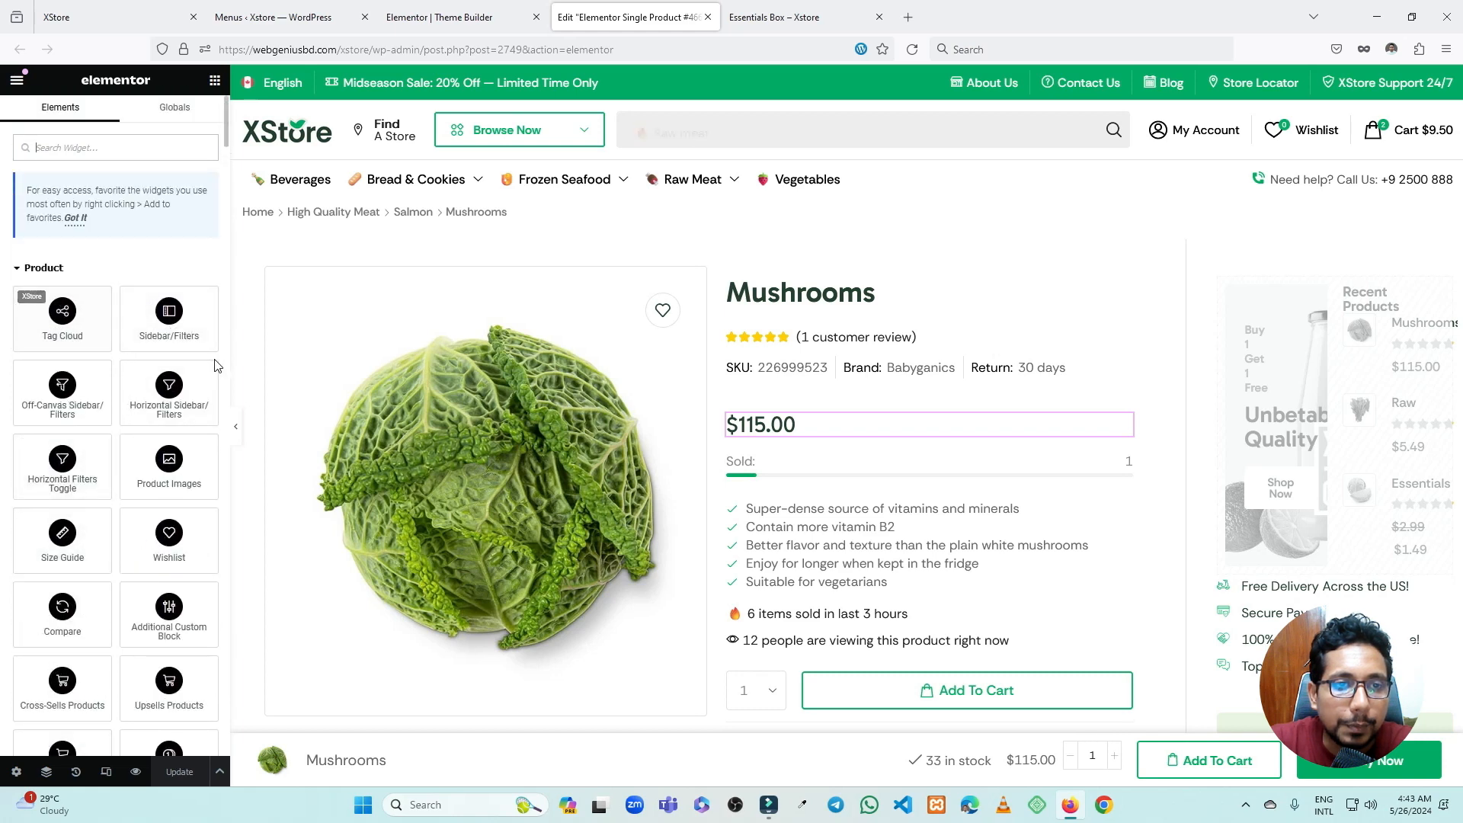
pyautogui.scroll(-2, 63, 451)
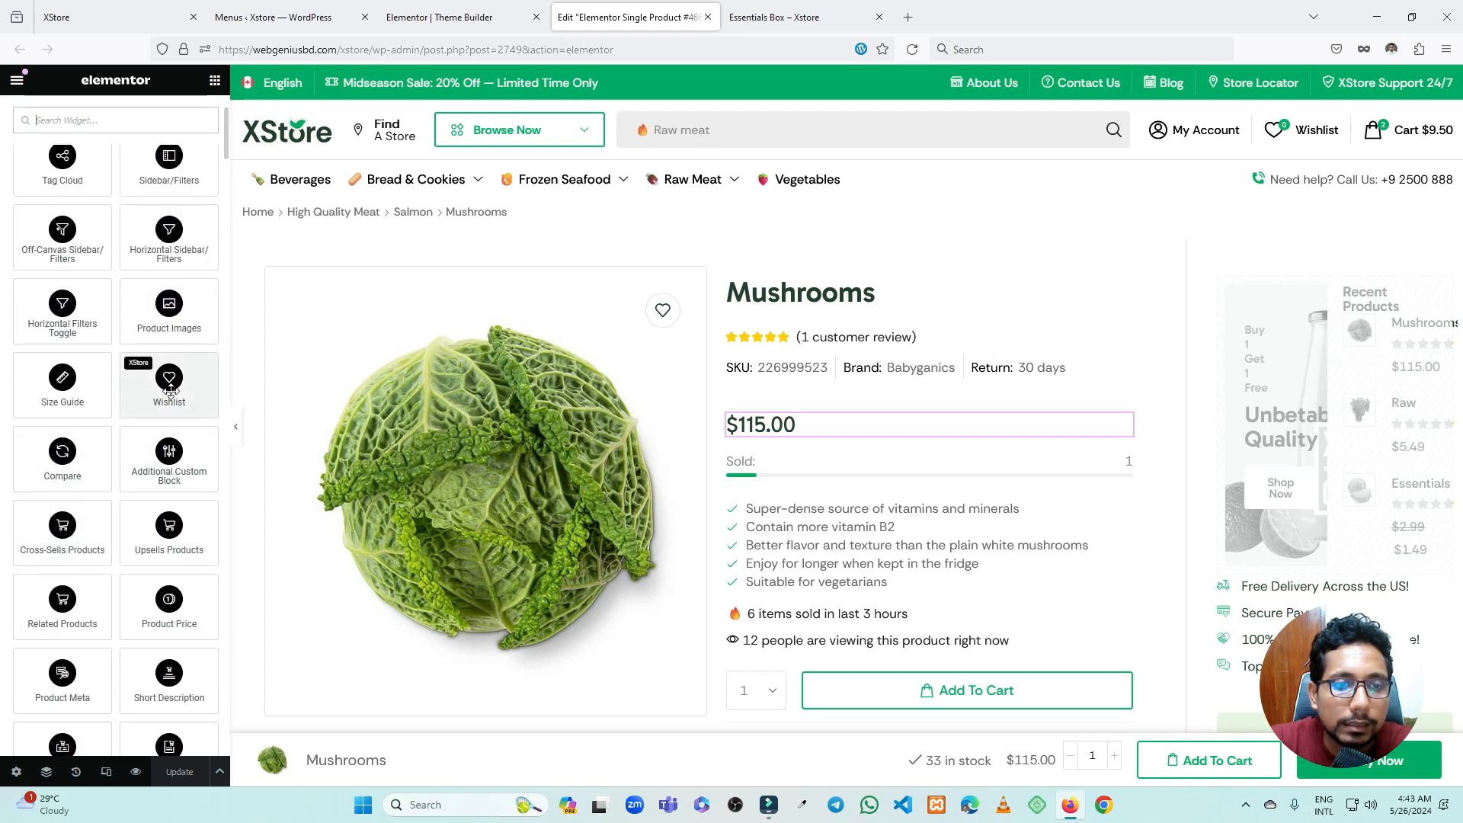
# - Look over the Product widgets once more, from Product Images through Additional Information to the Sales Booster items
pyautogui.scroll(-1, 176, 310)
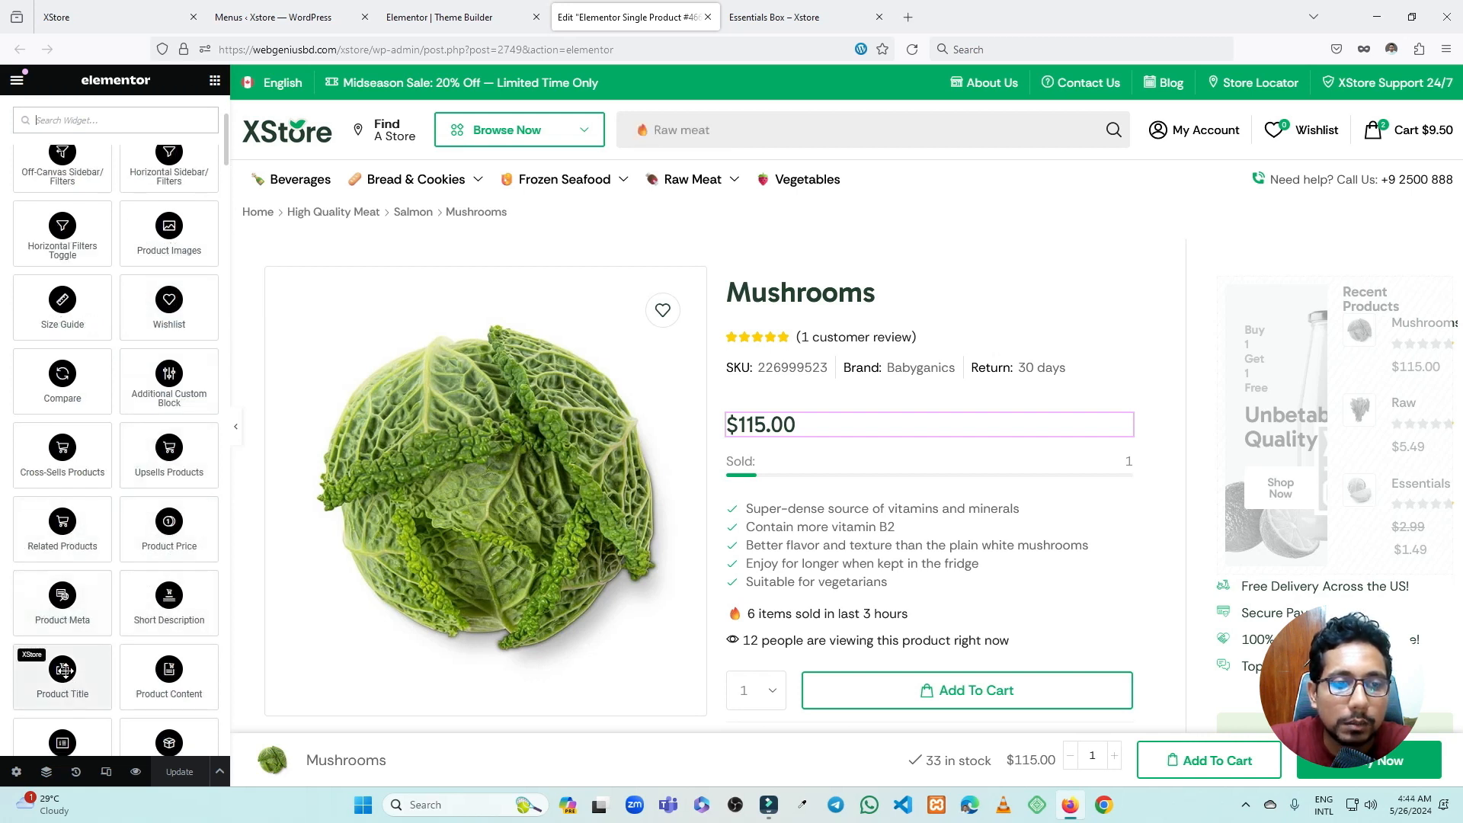
pyautogui.scroll(-3, 169, 668)
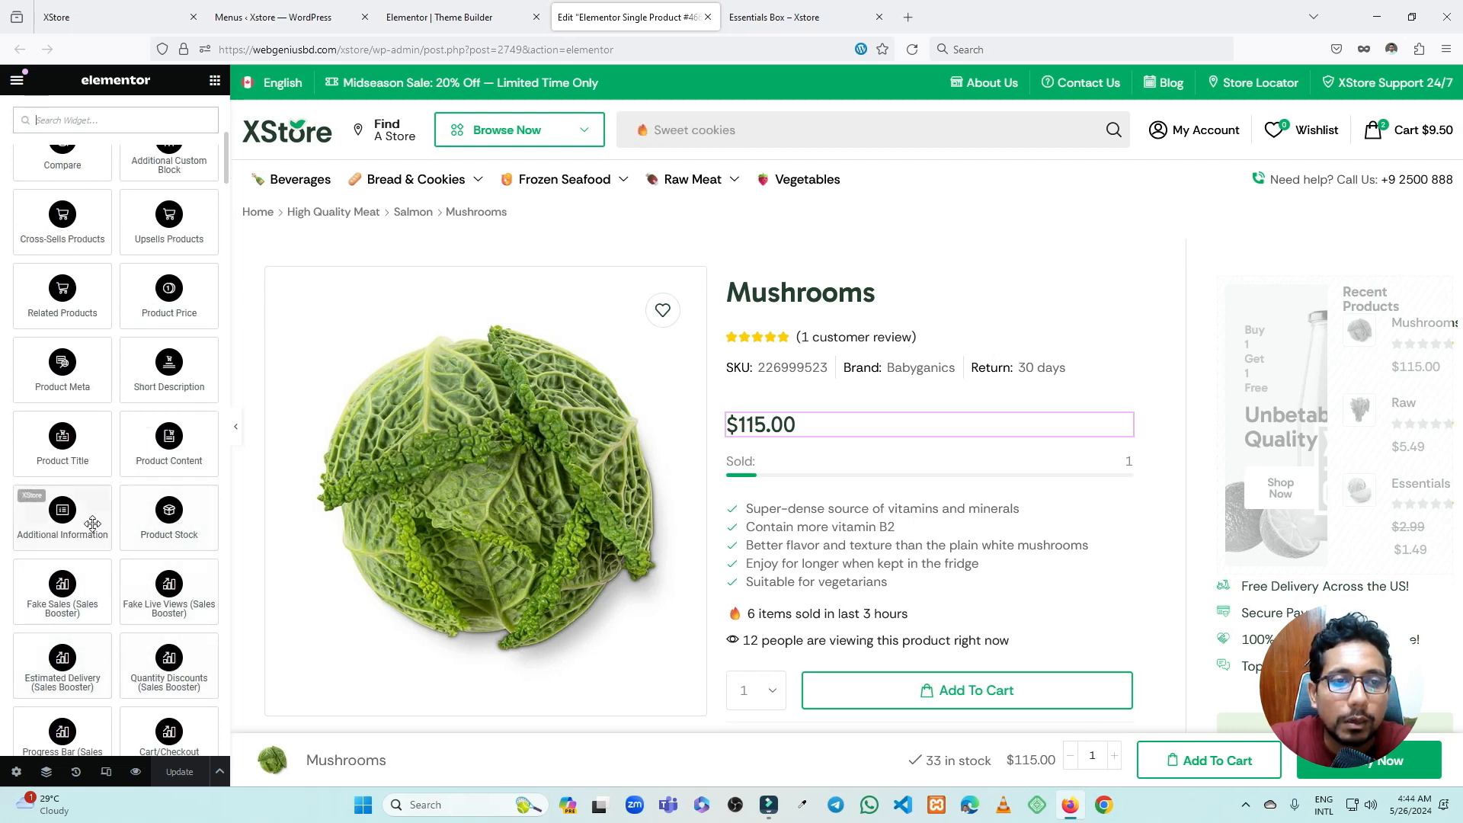
pyautogui.scroll(4, 107, 458)
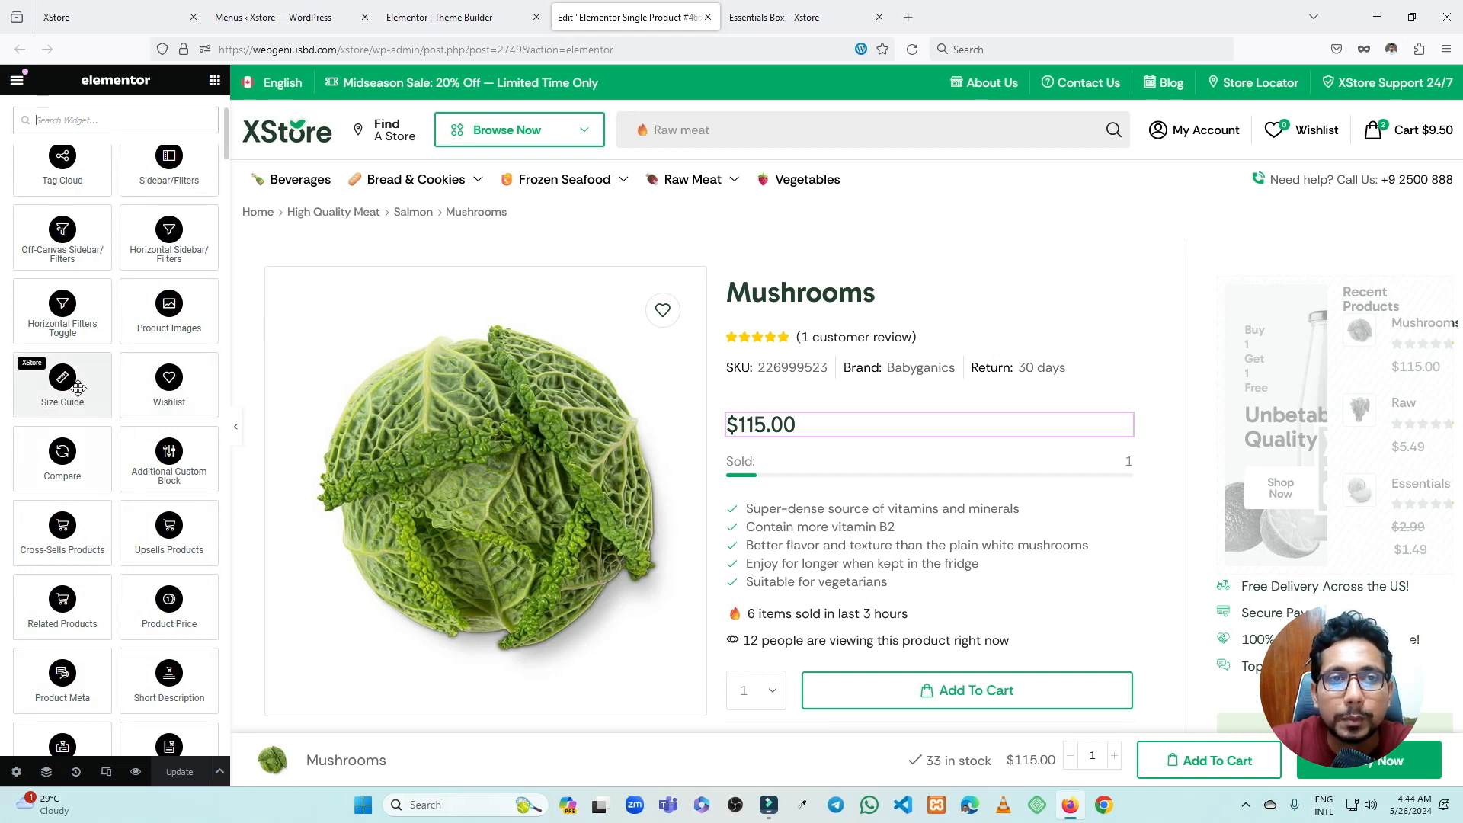
# - Close the single product template and its Theme Builder page, and open the Products Archive template for editing
pyautogui.click(457, 17)
pyautogui.click(708, 17)
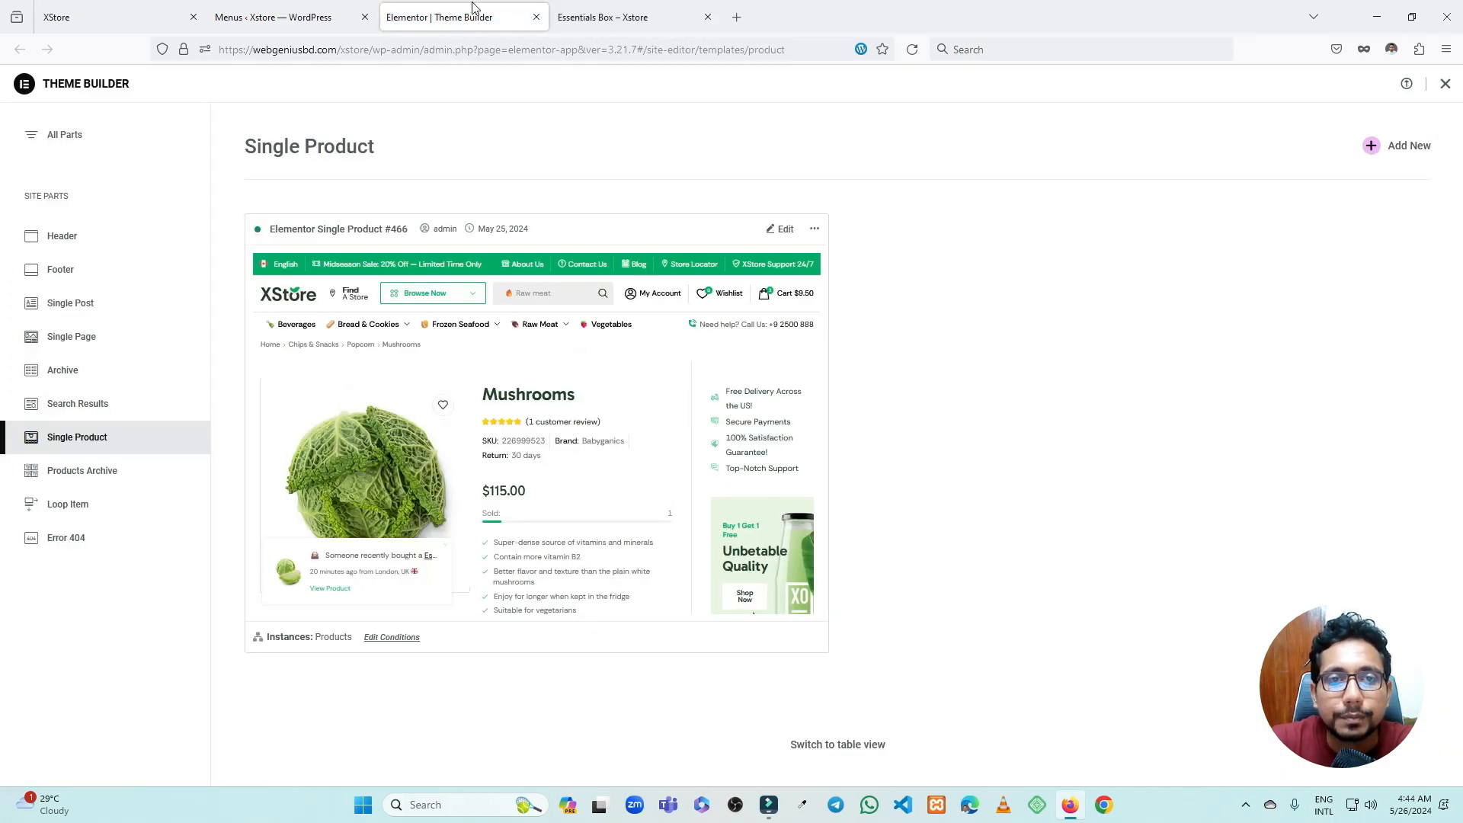
pyautogui.click(536, 17)
pyautogui.click(303, 17)
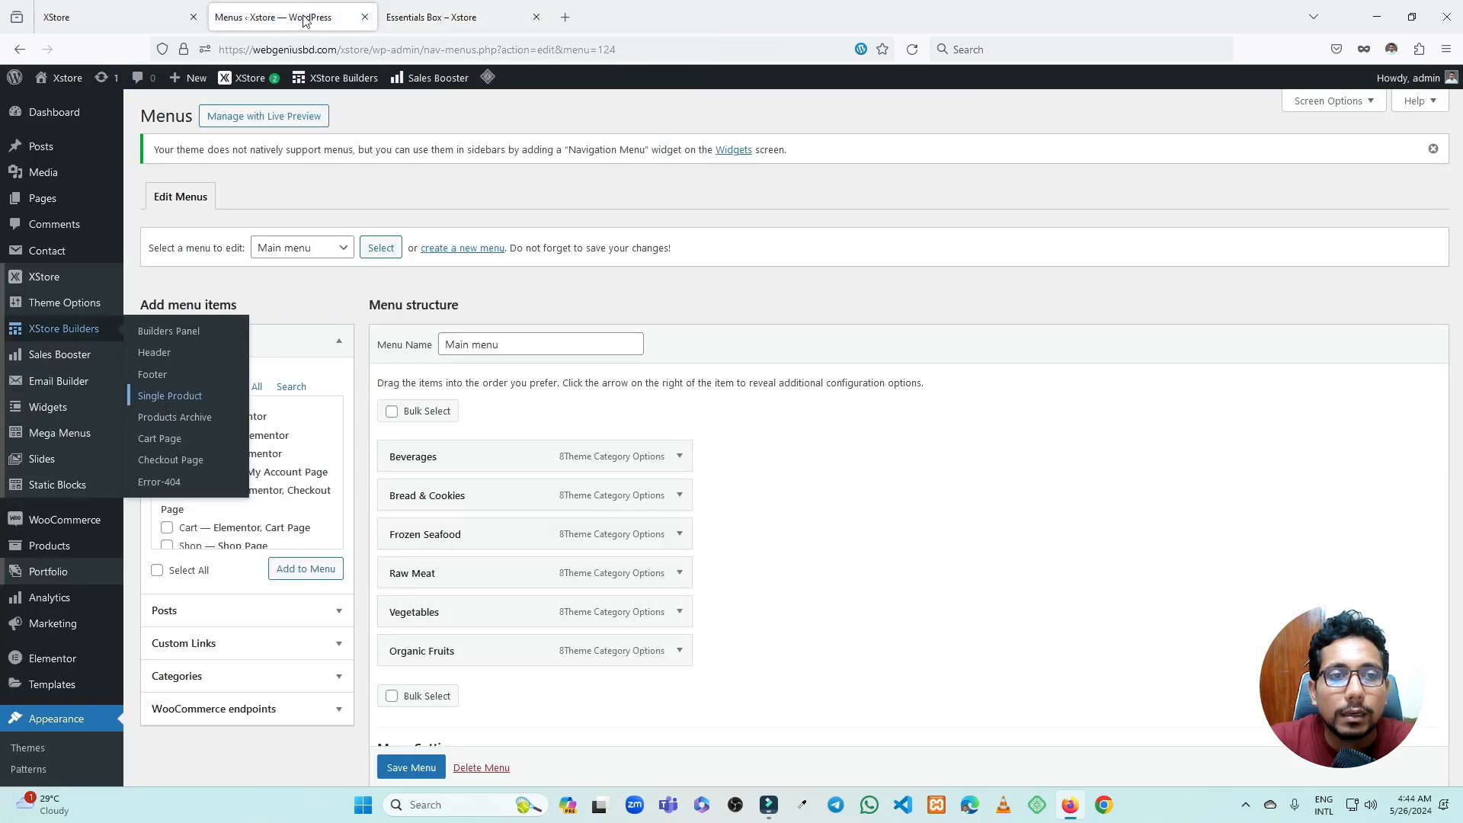
pyautogui.click(181, 424)
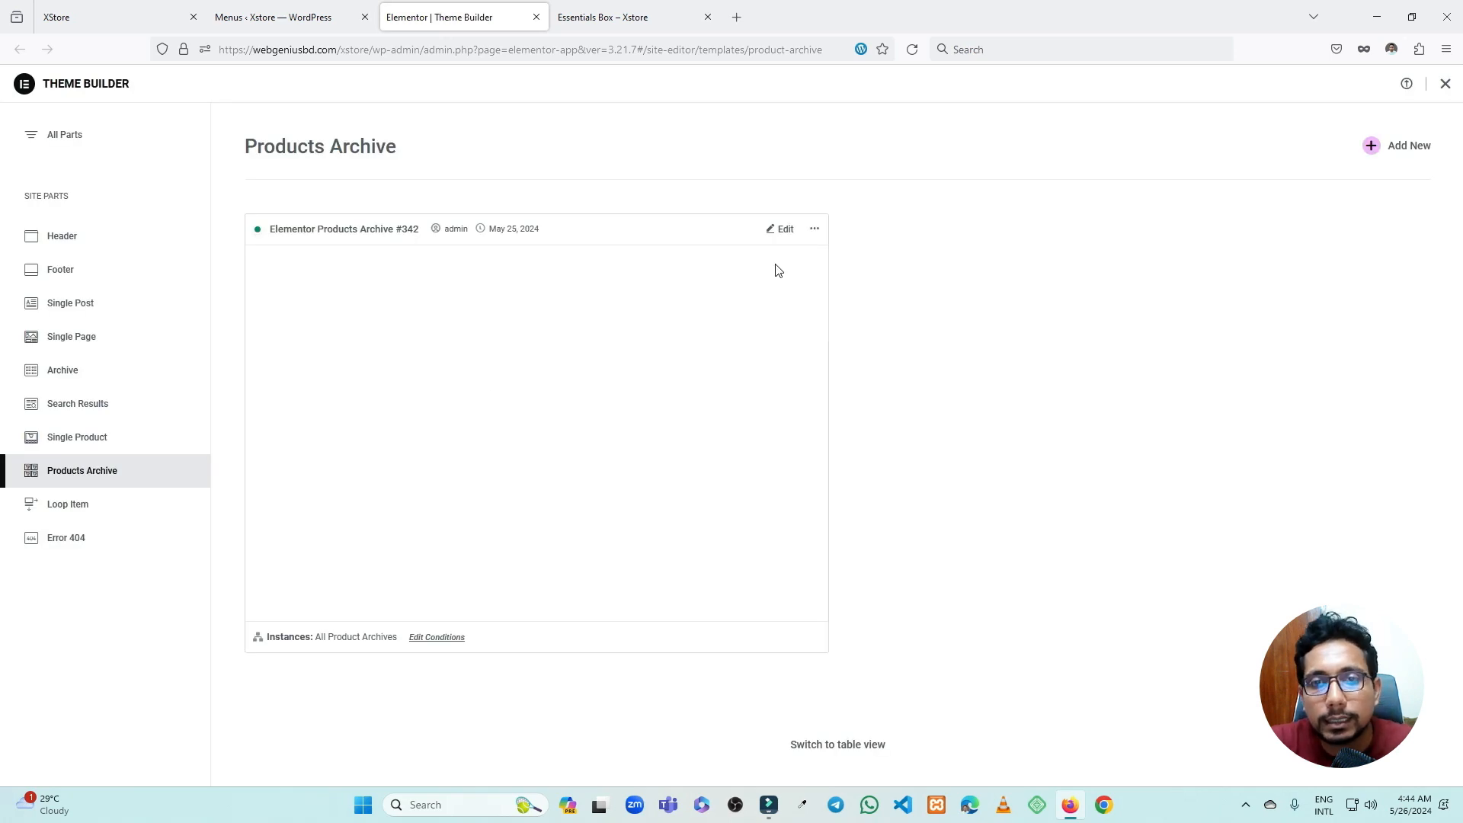
pyautogui.click(783, 230)
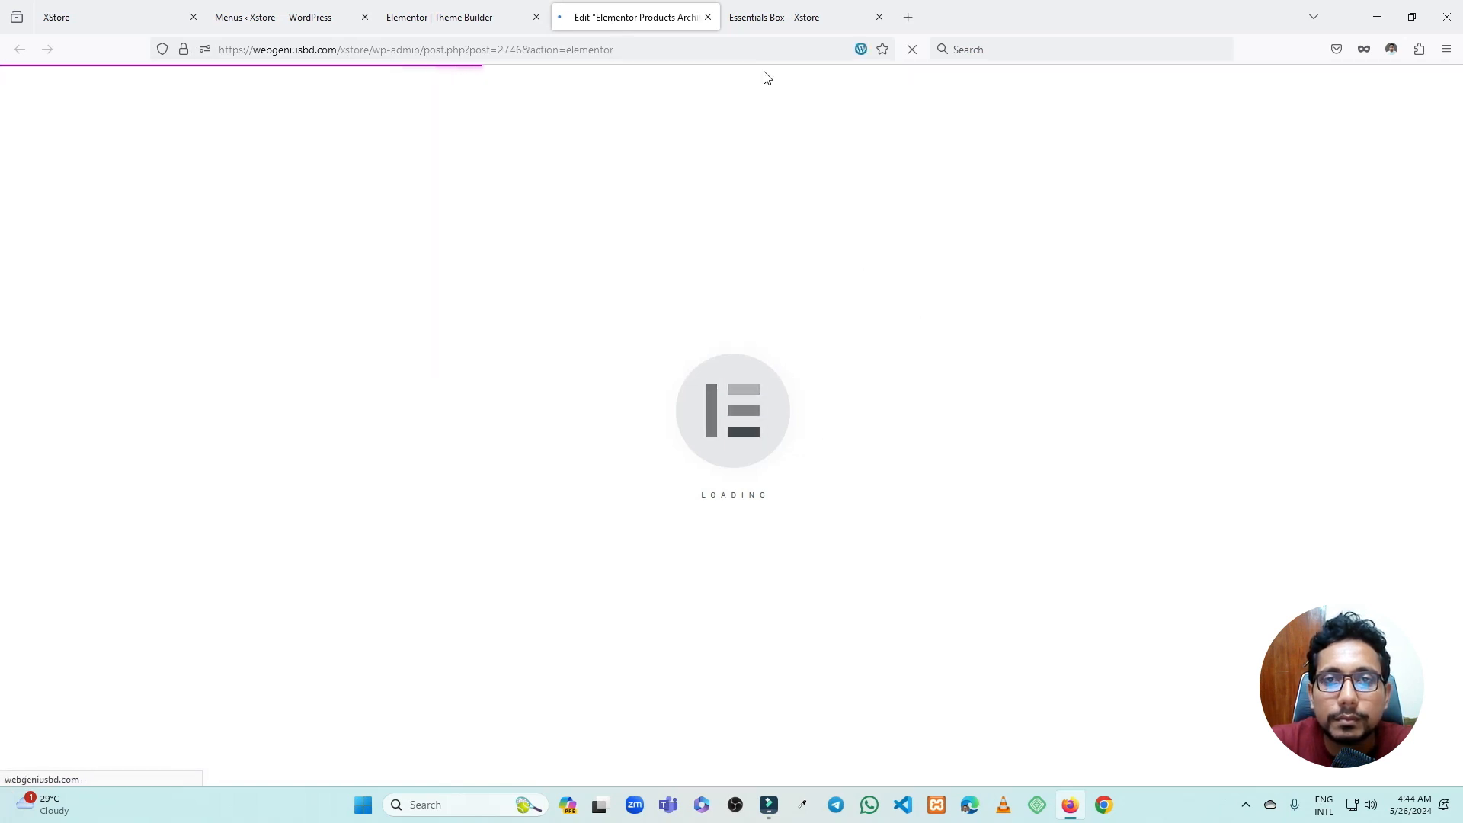
# - View the live shop page at /xstore/shop, including its banner, categories and product list, and return to the Products Archive editor
pyautogui.hotkey('ctrl', 'Tab')
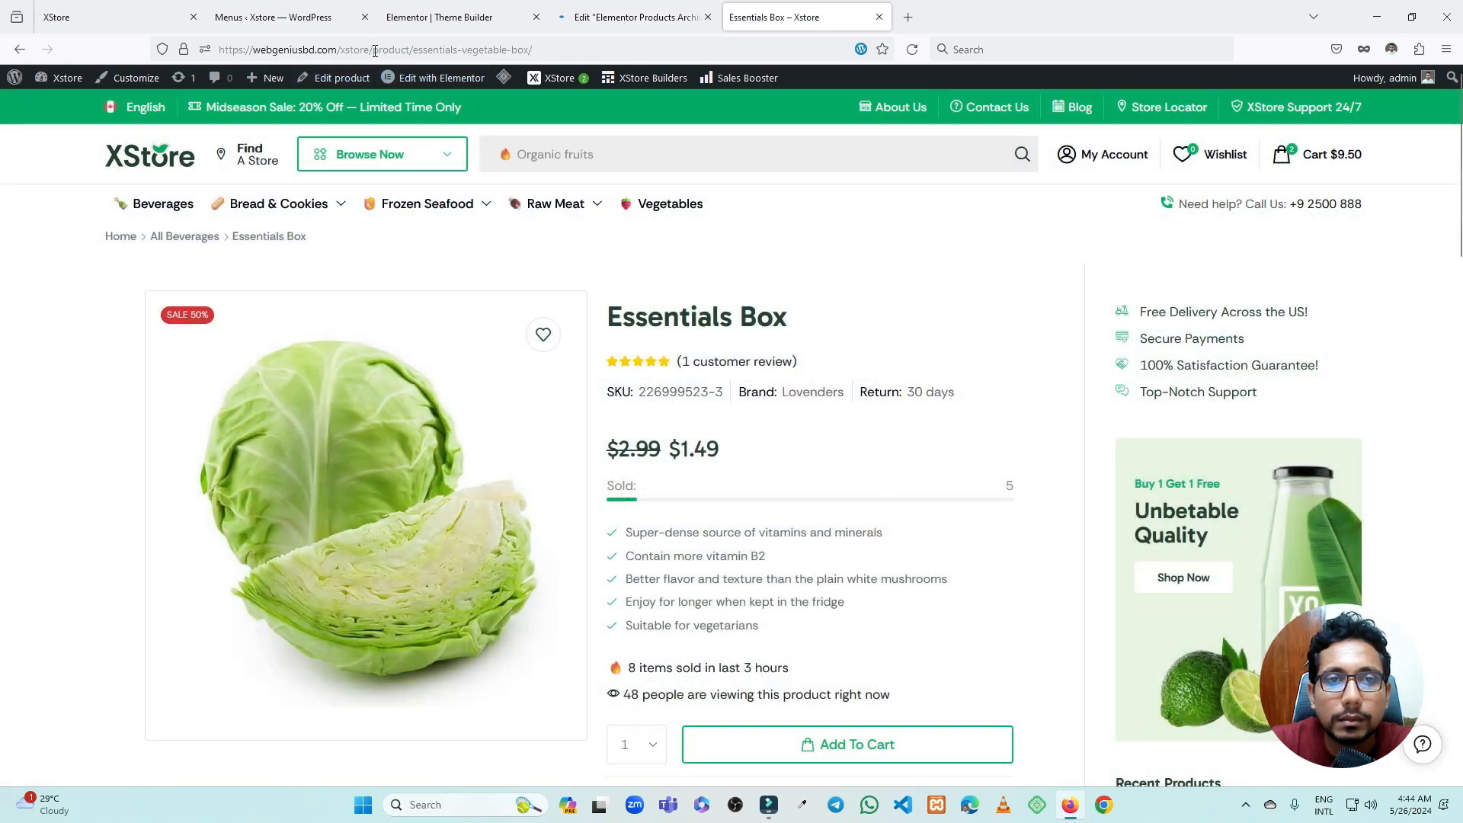
pyautogui.moveTo(375, 50); pyautogui.dragTo(593, 51)
pyautogui.write('shop')
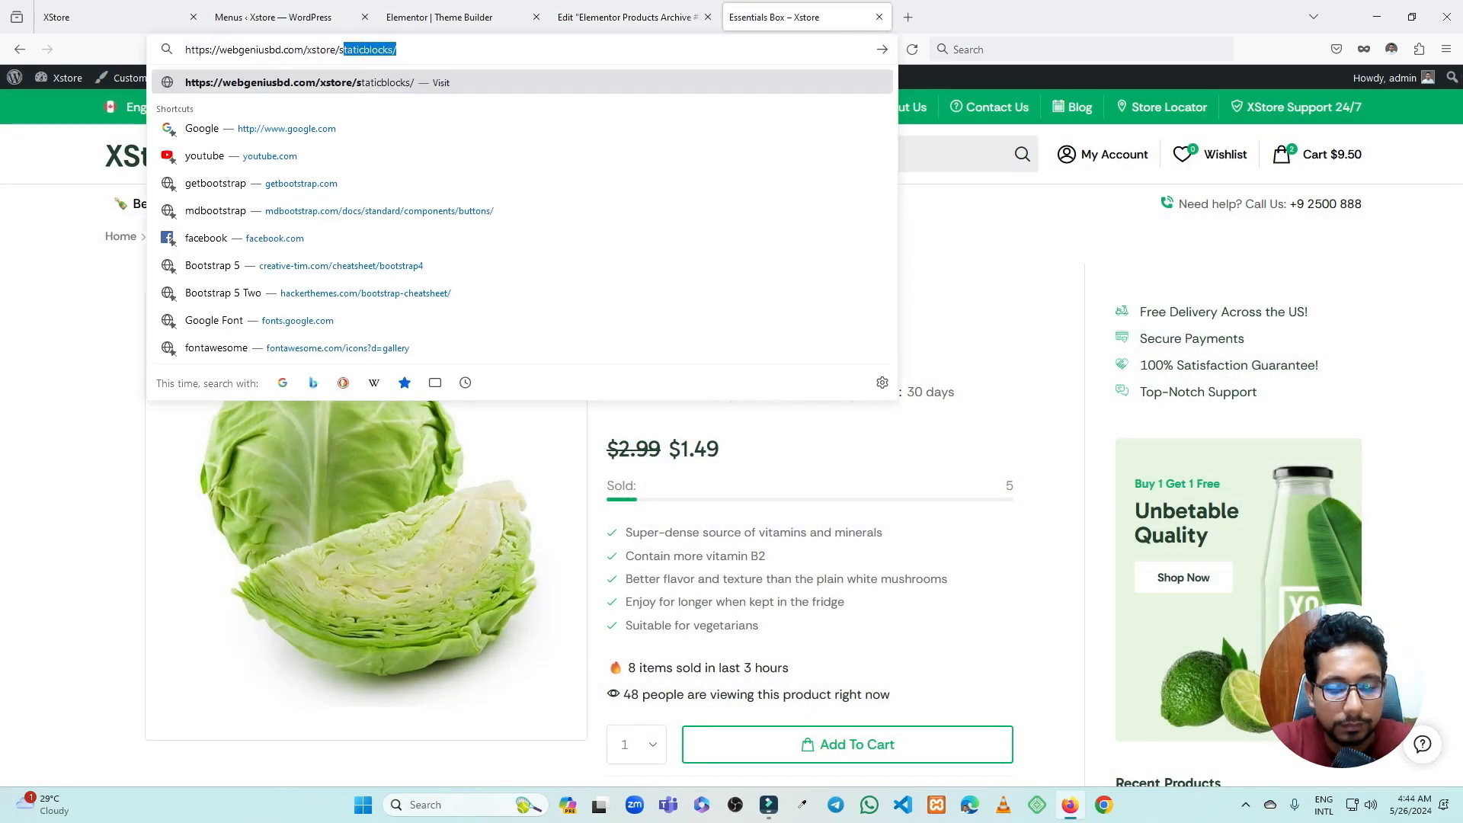
pyautogui.press('Return')
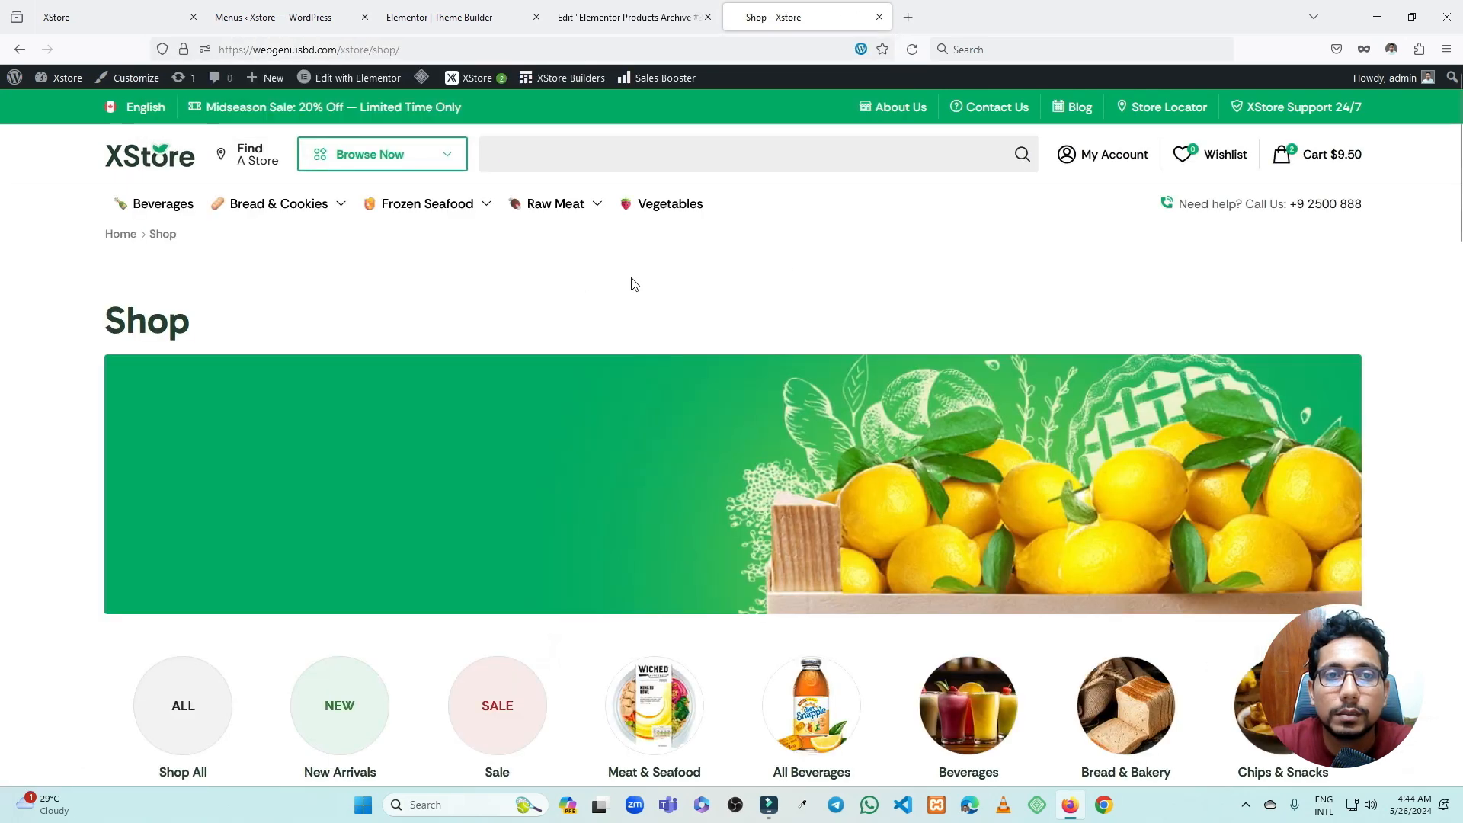
pyautogui.scroll(-4, 240, 413)
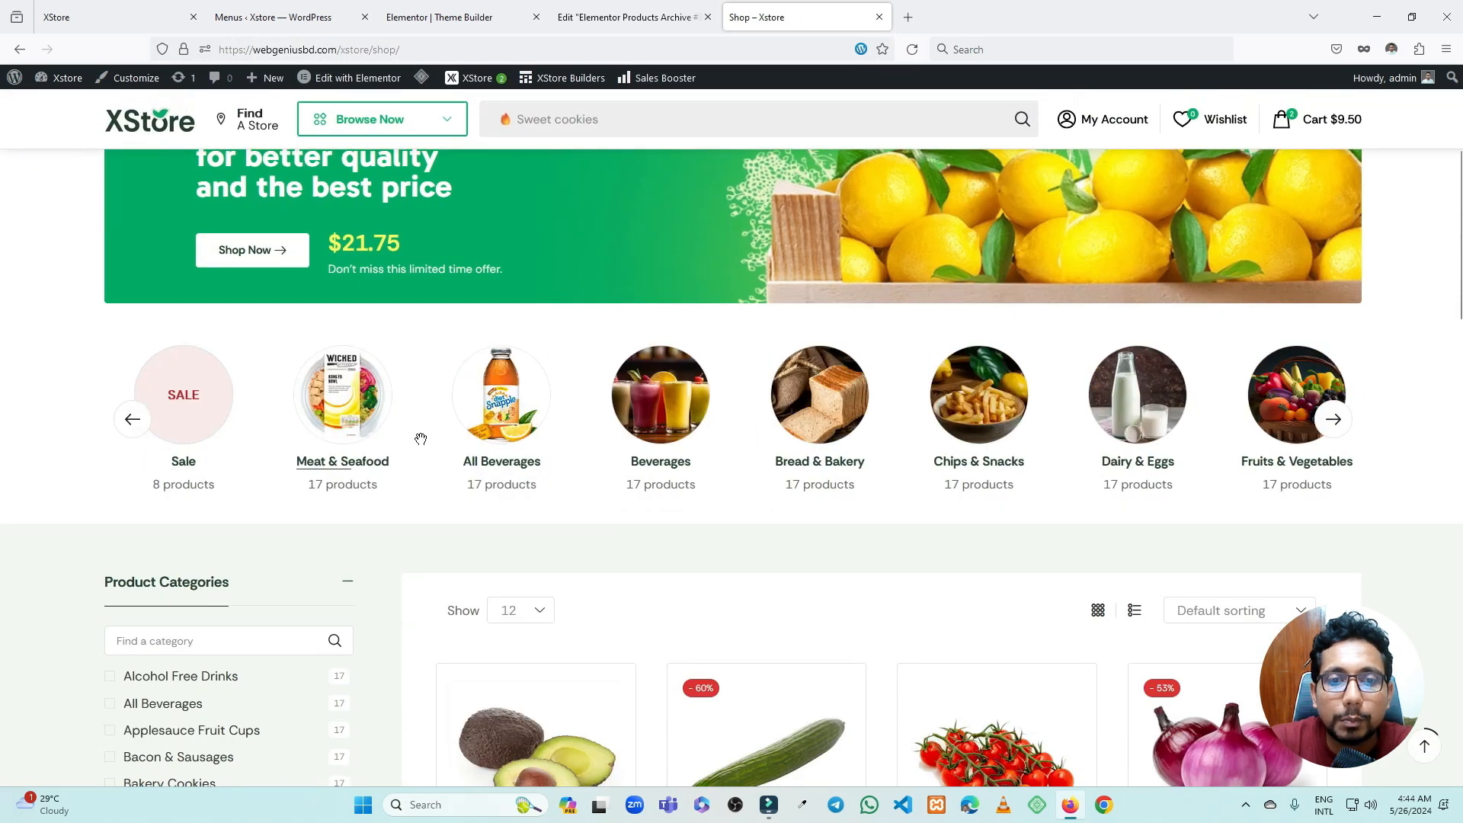
pyautogui.click(639, 15)
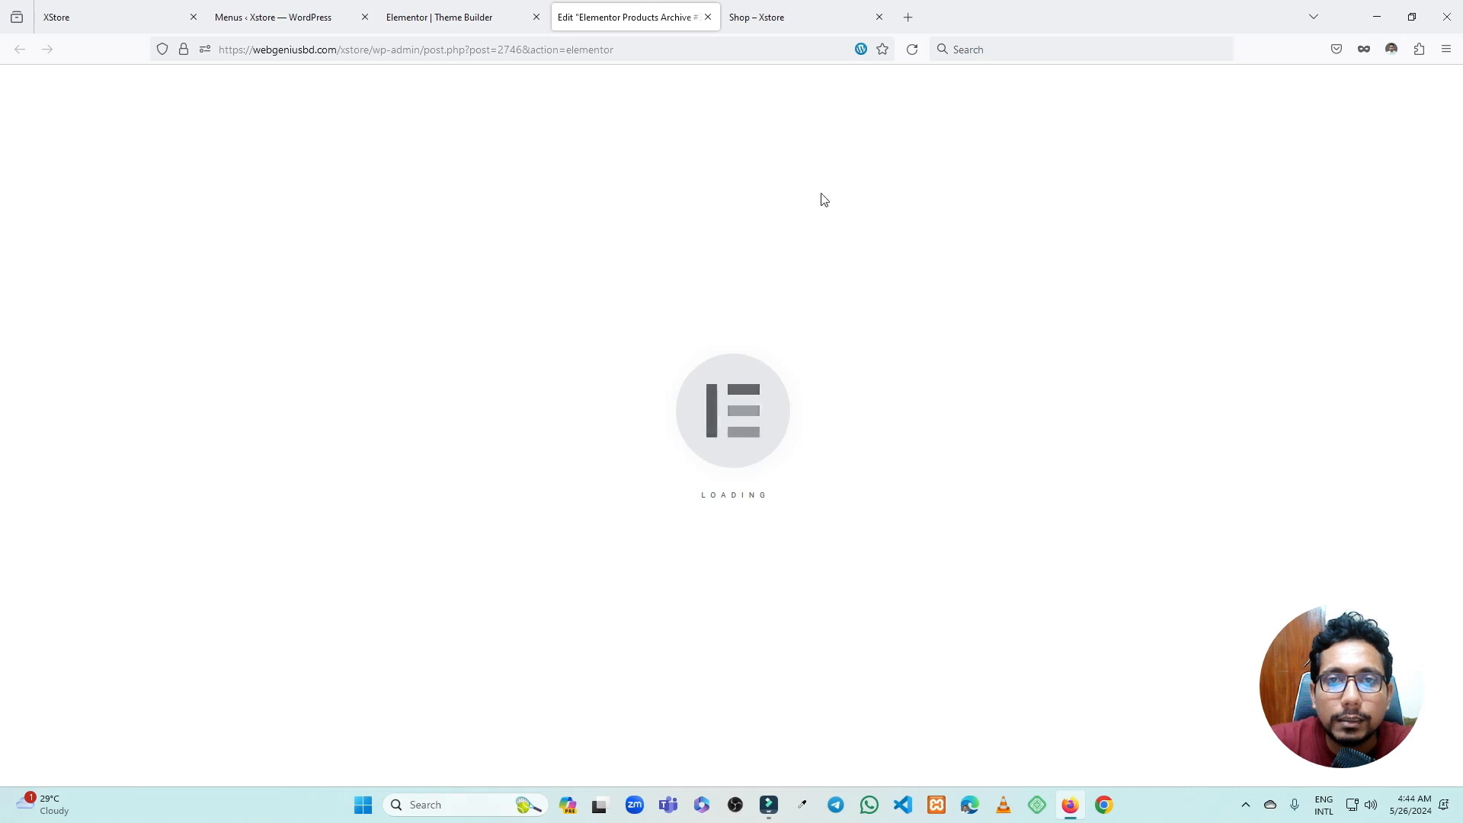
pyautogui.hotkey('ctrl', 'Tab')
pyautogui.click(692, 21)
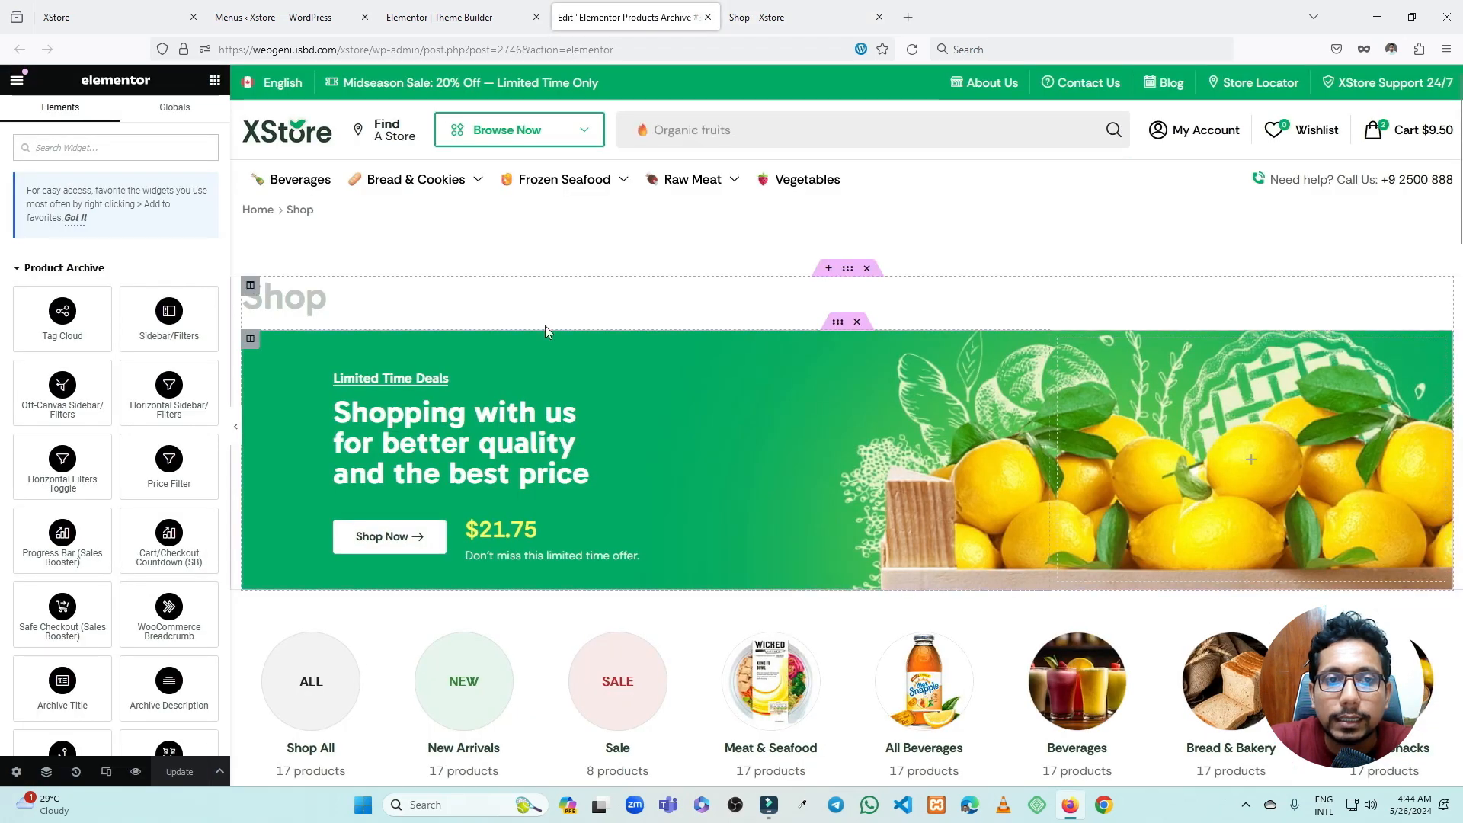
# - Inspect the page title, the promotional banner's section, and its heading, price text and Shop Now button widgets
pyautogui.click(858, 305)
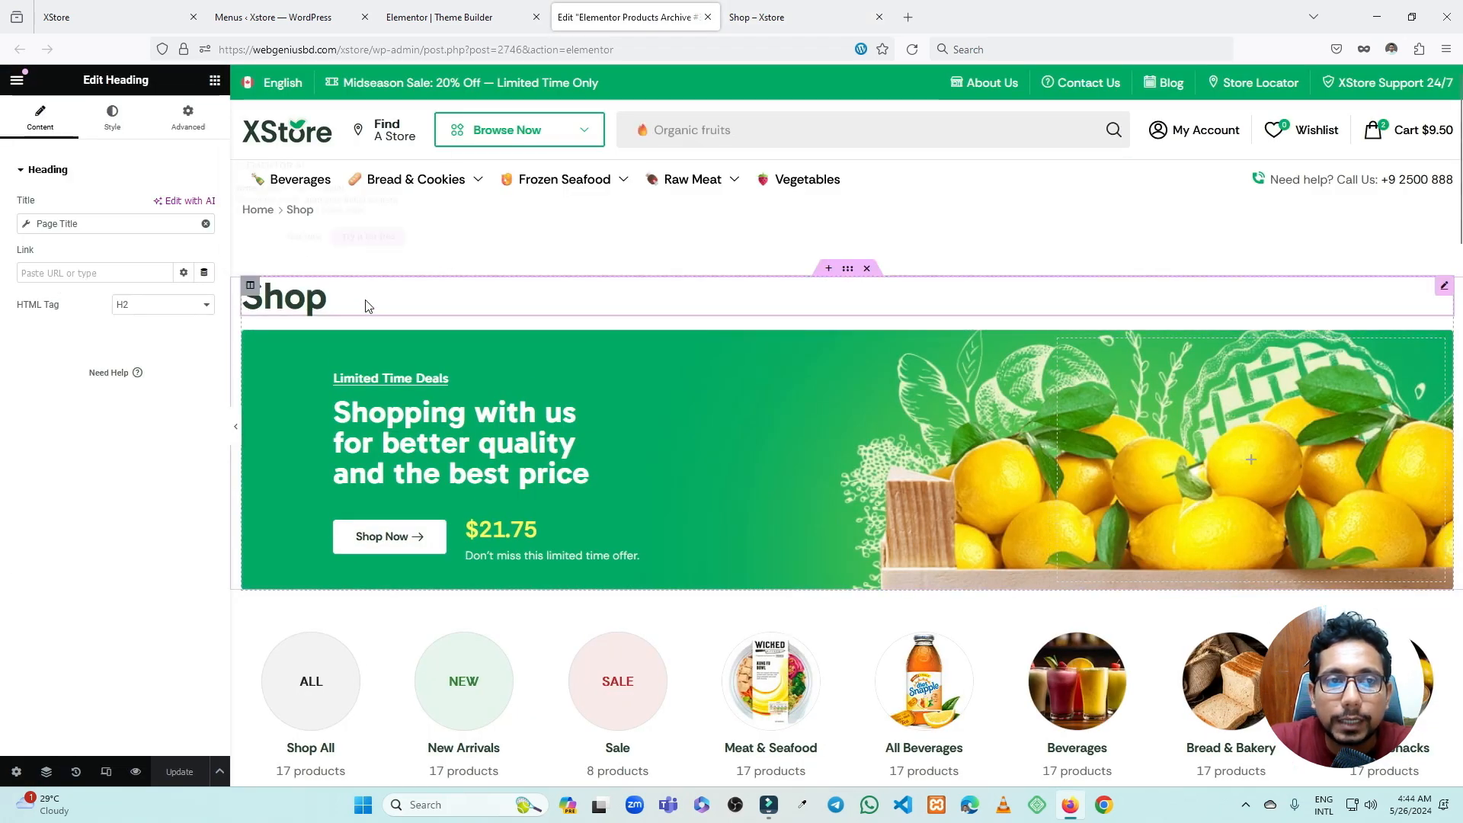
pyautogui.scroll(-2, 624, 300)
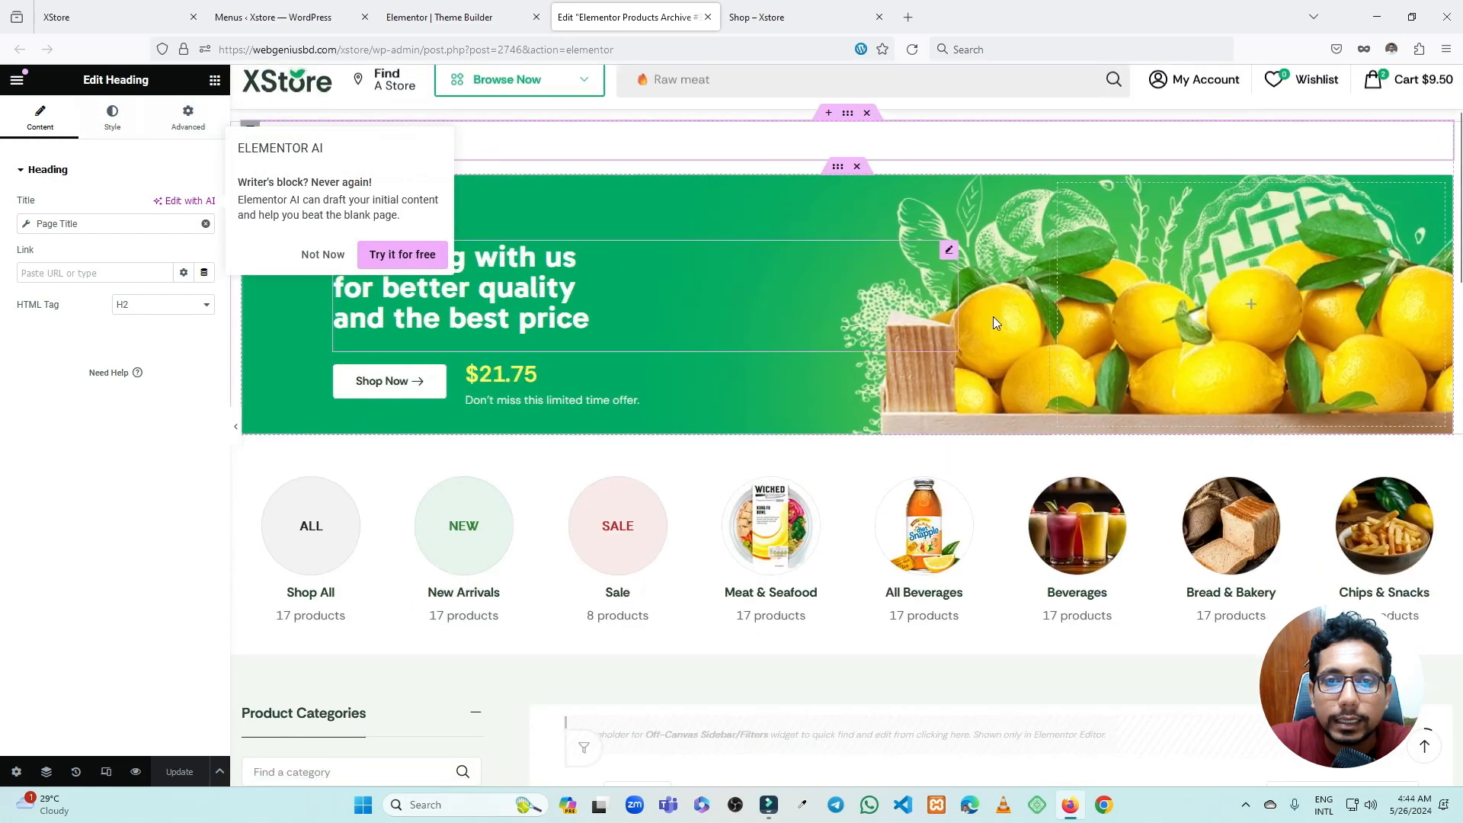
pyautogui.click(839, 165)
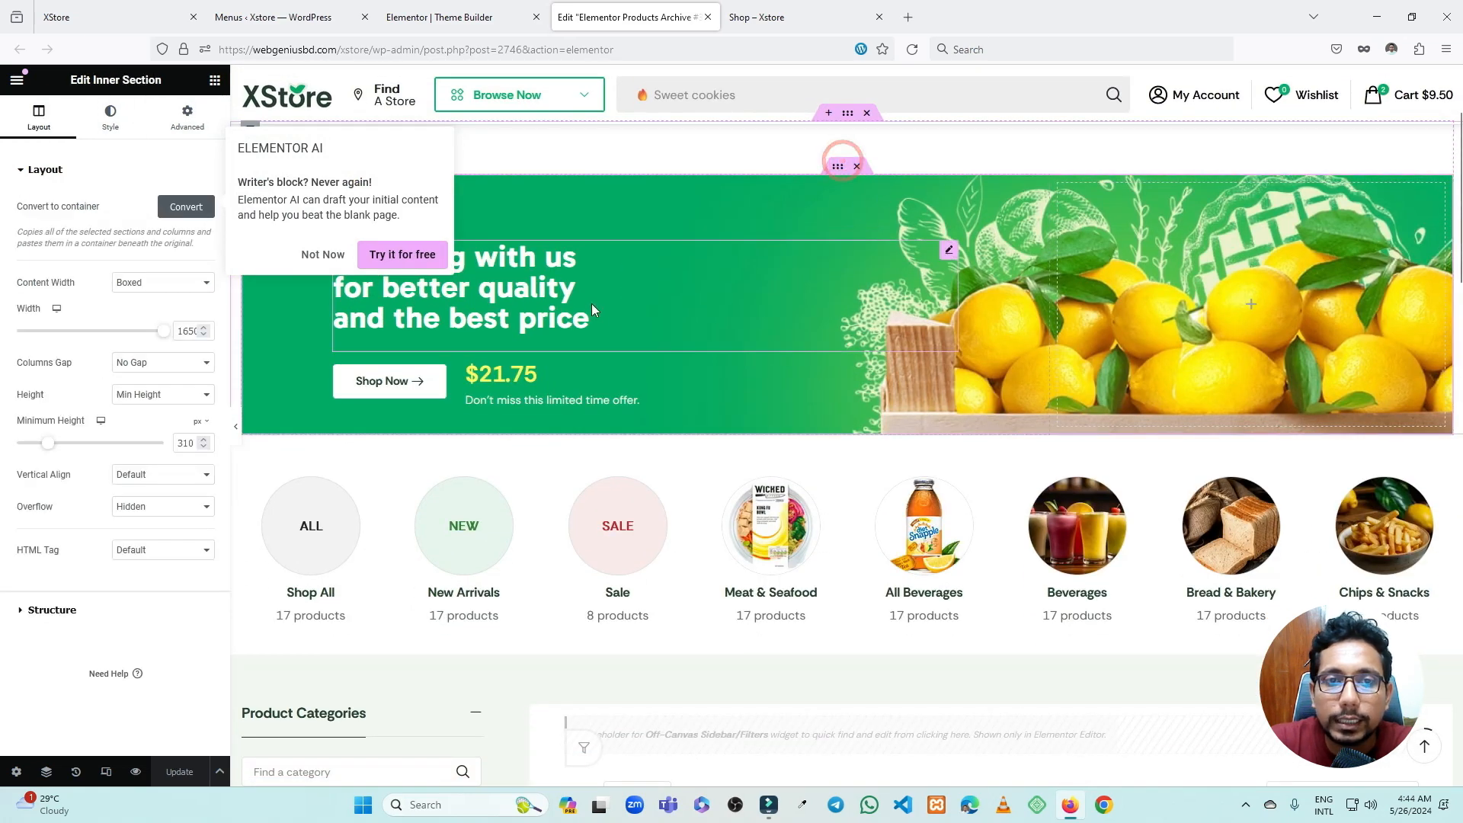
pyautogui.click(666, 295)
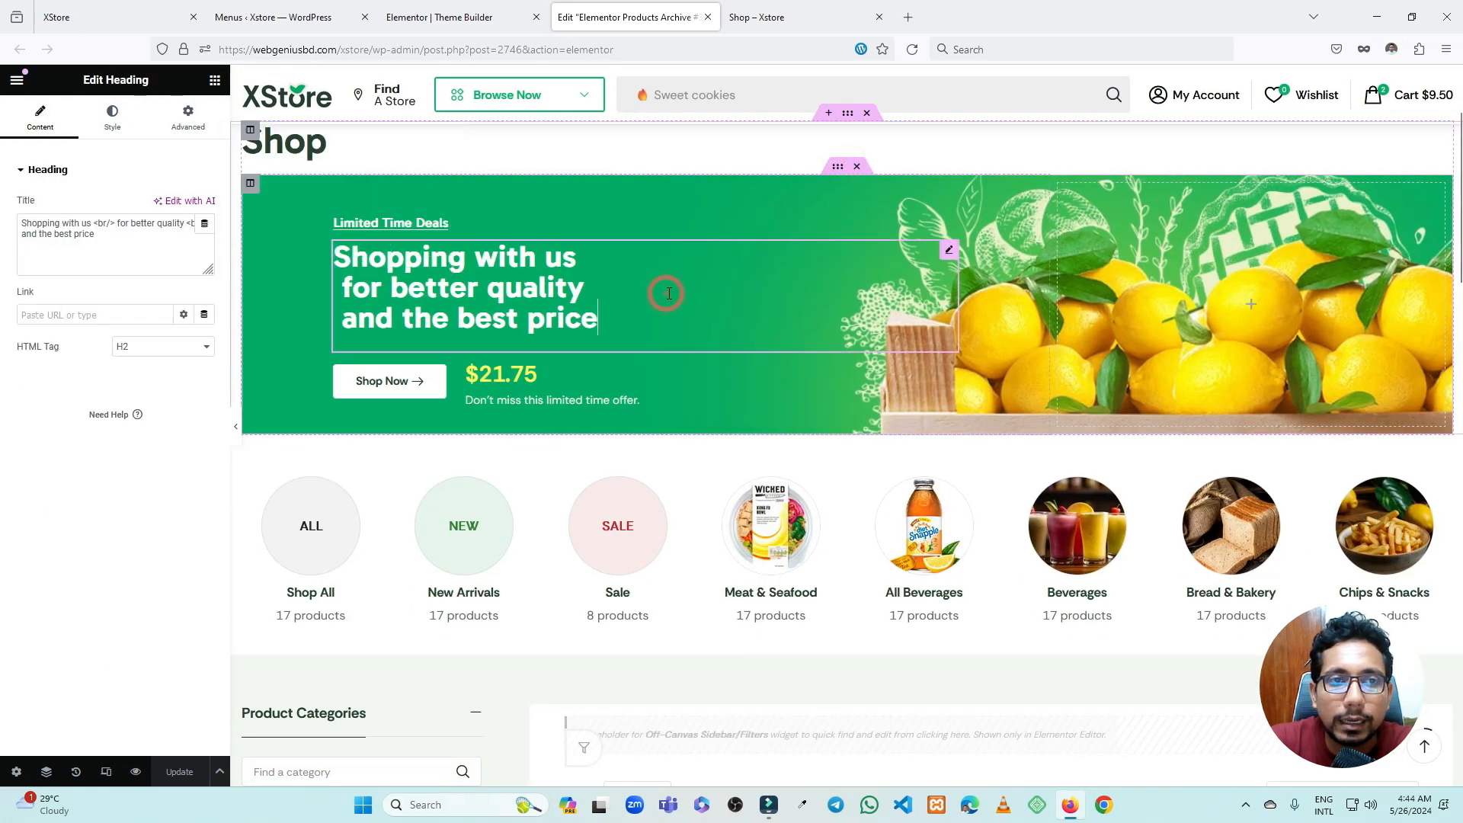
pyautogui.click(610, 390)
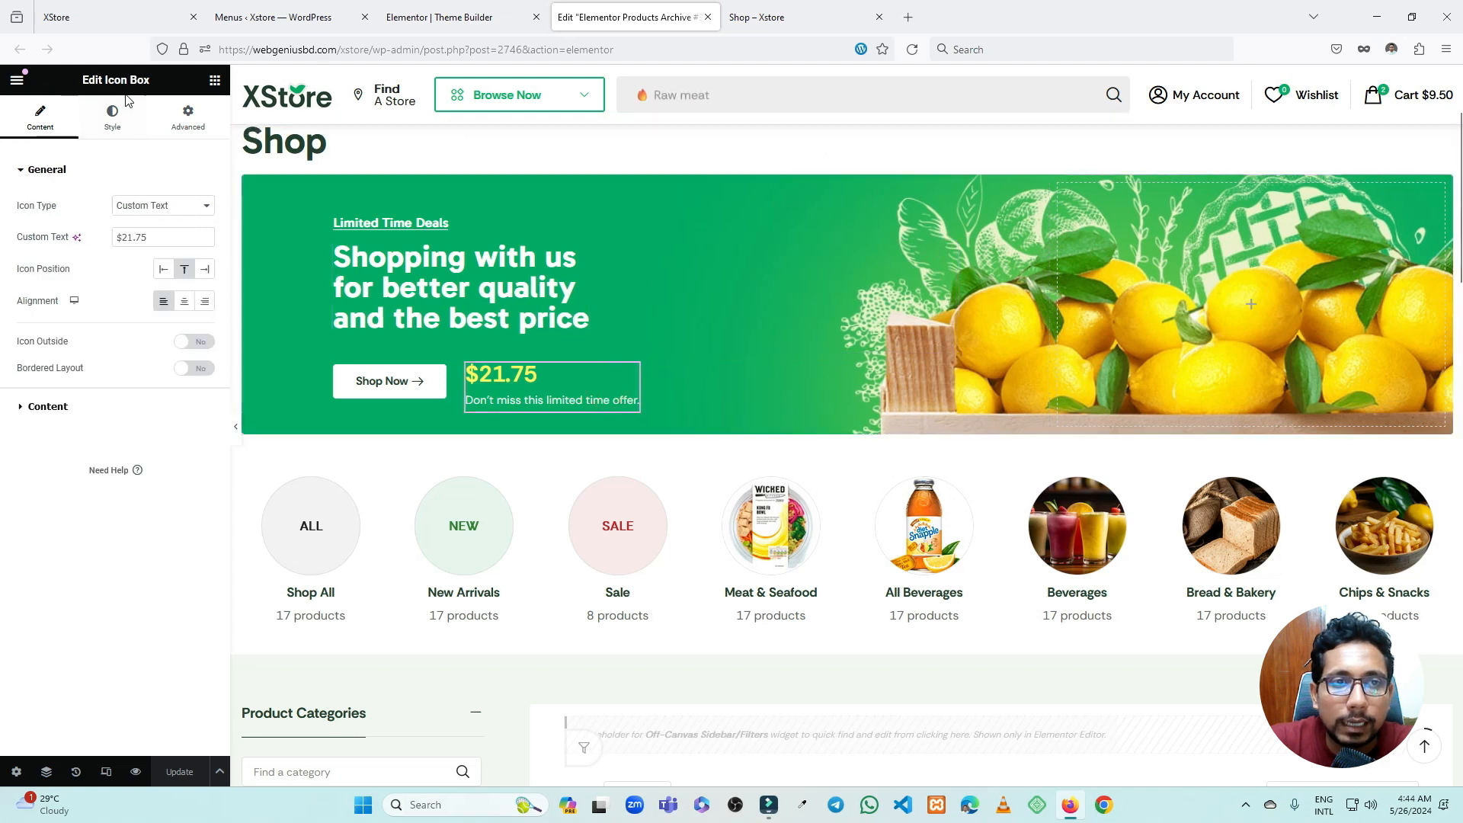
pyautogui.click(423, 381)
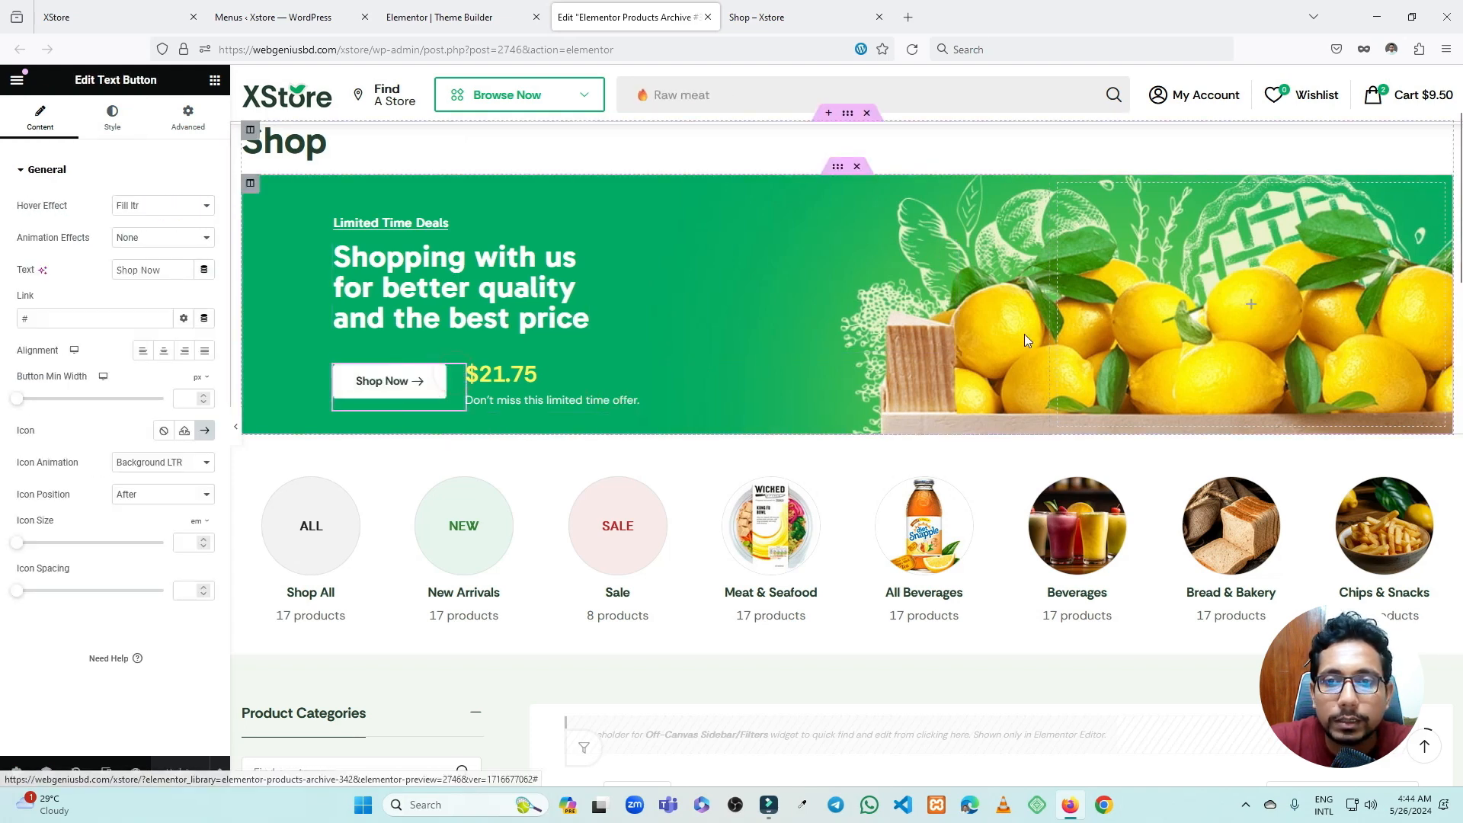
# - Inspect which widgets build the round category carousel and the product grid below it
pyautogui.scroll(-3, 534, 337)
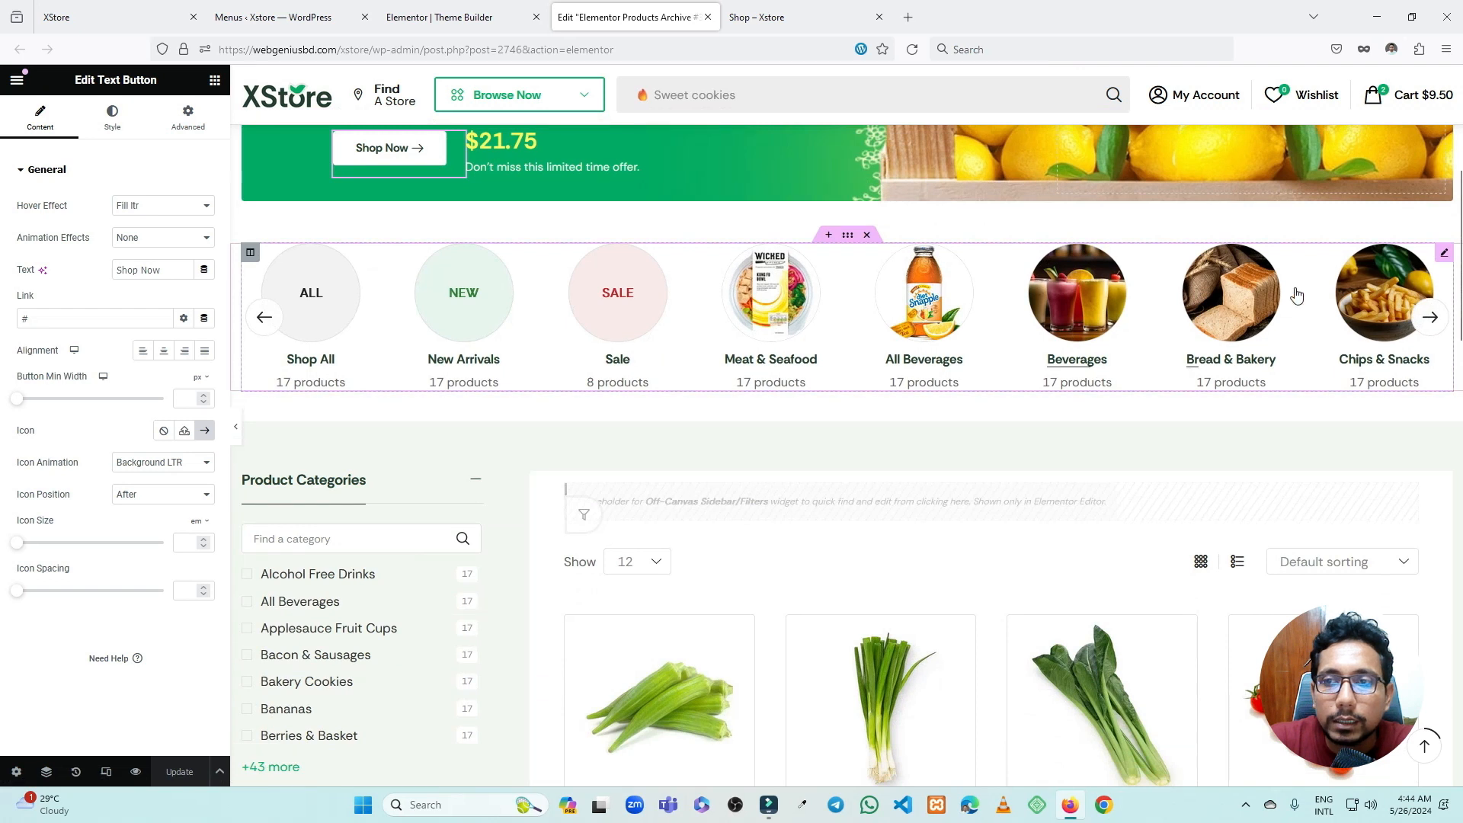
pyautogui.click(1445, 258)
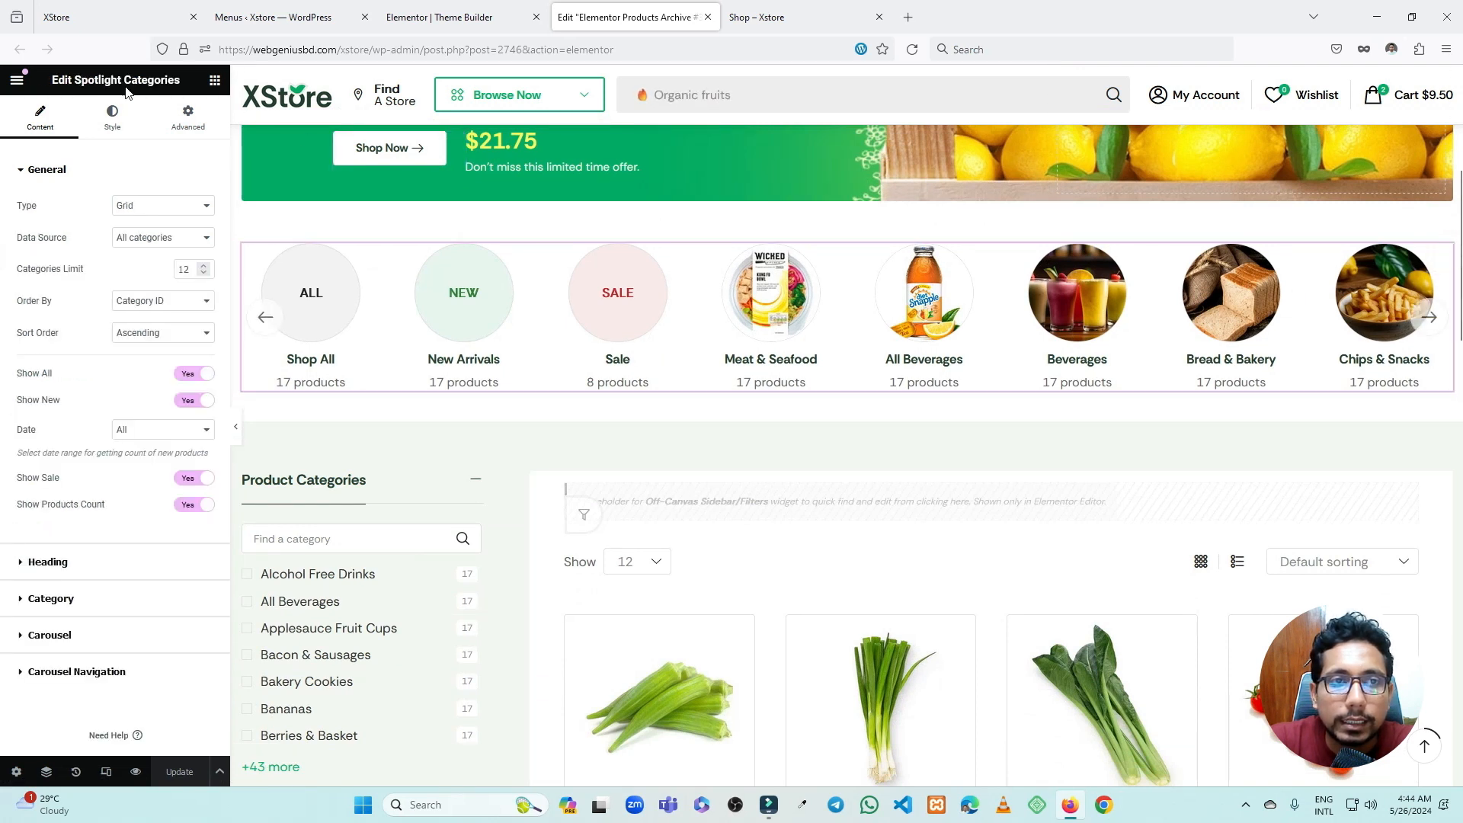
pyautogui.moveTo(181, 80); pyautogui.dragTo(75, 80)
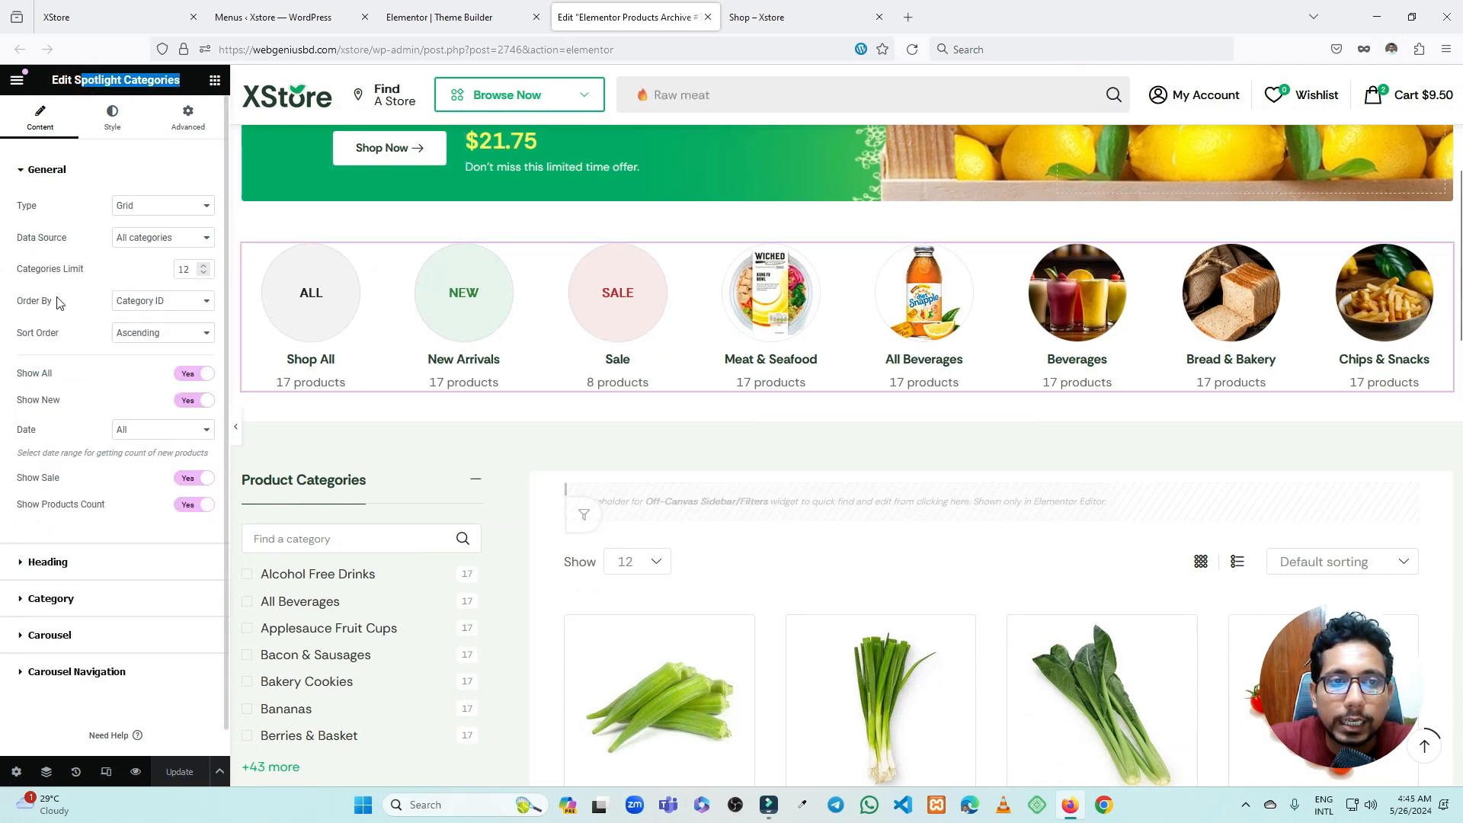
pyautogui.scroll(-3, 784, 432)
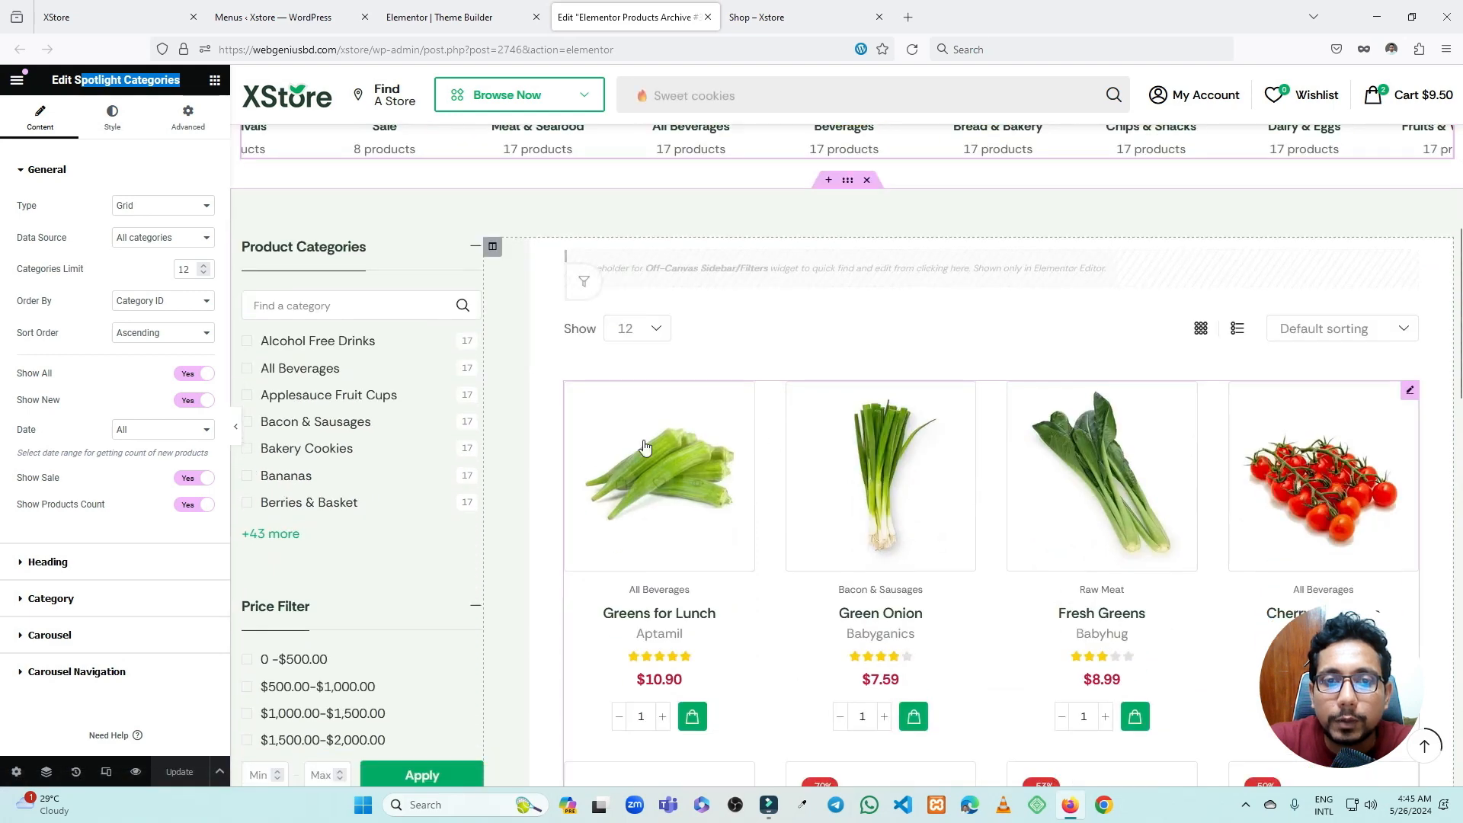
pyautogui.click(1410, 390)
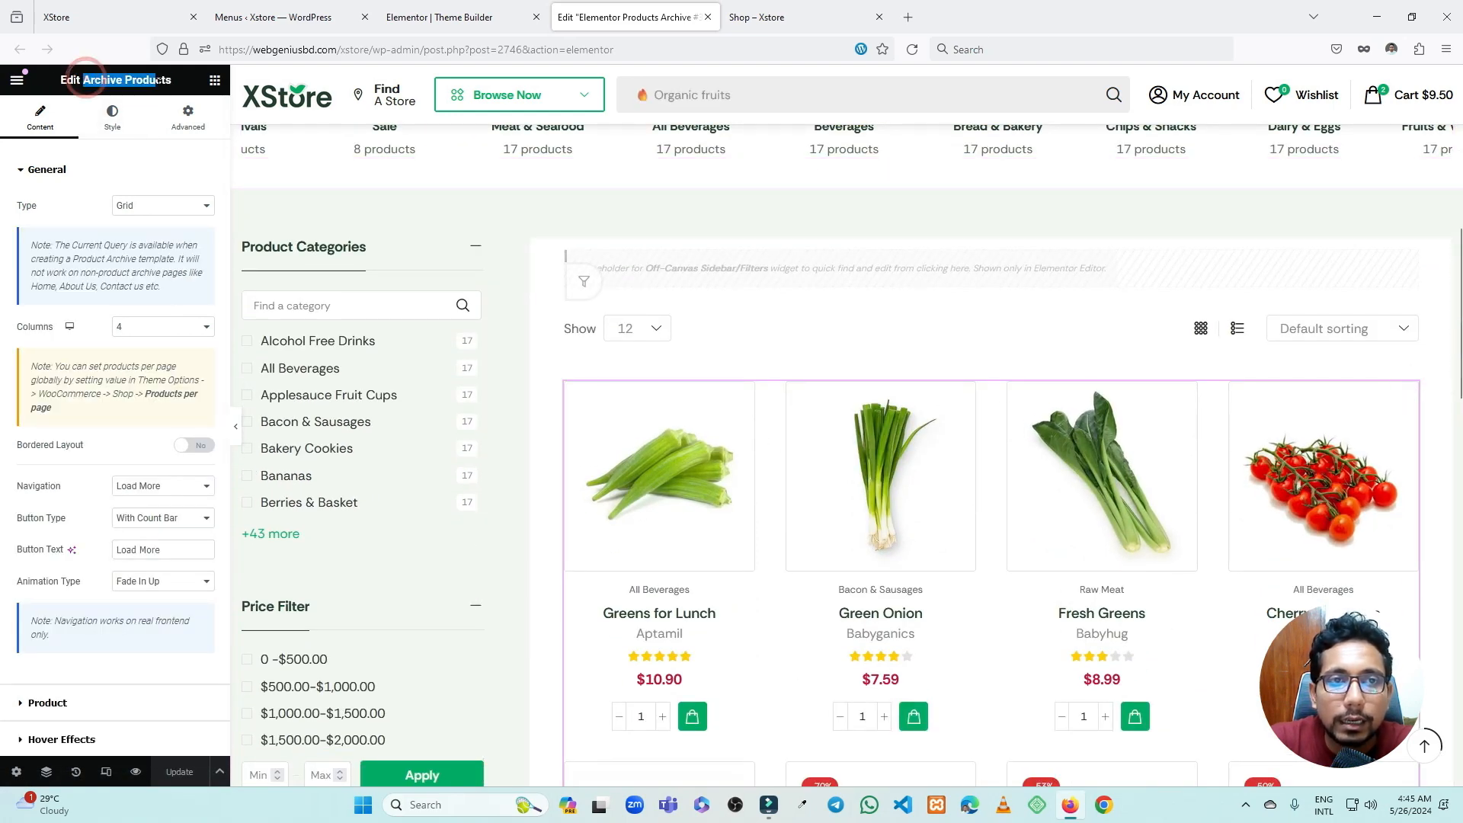
# - Show the widget library and search it for "archi" to find the archive widgets
pyautogui.click(210, 84)
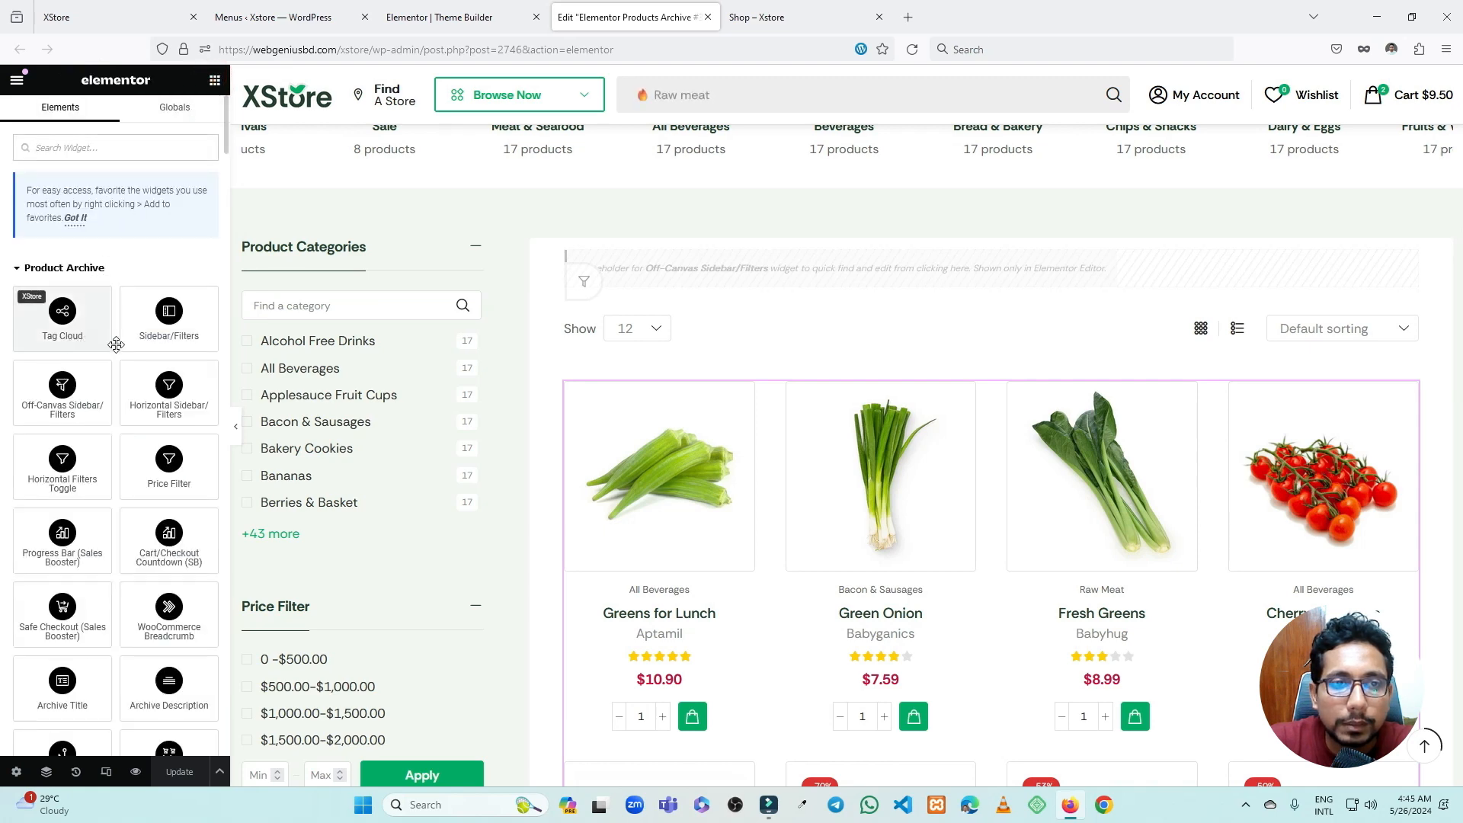
pyautogui.click(72, 151)
pyautogui.write('archi')
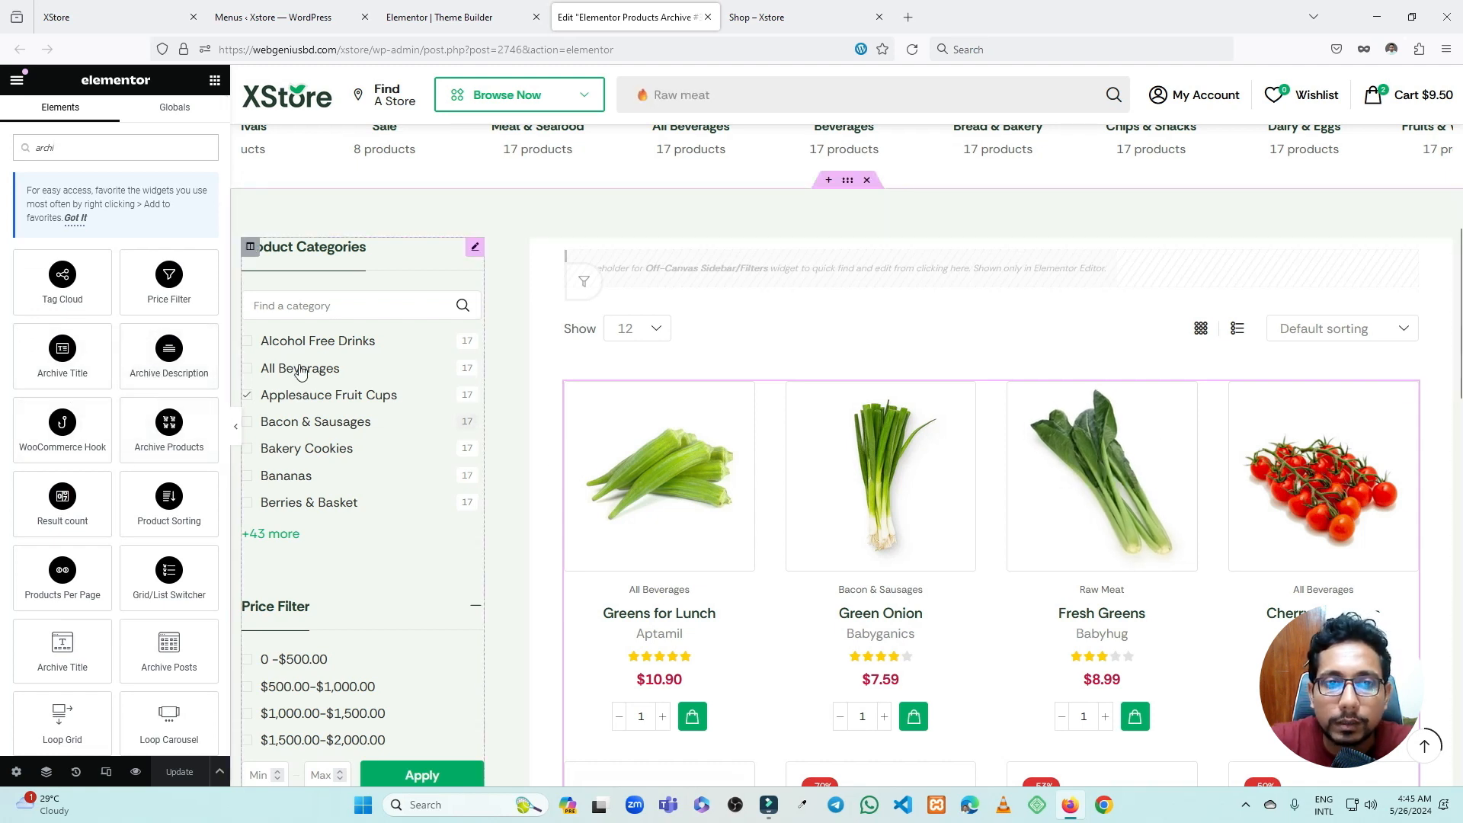
# - Inspect the widget behind the product filter sidebar and look through its category, price, brand and rating filters
pyautogui.click(470, 249)
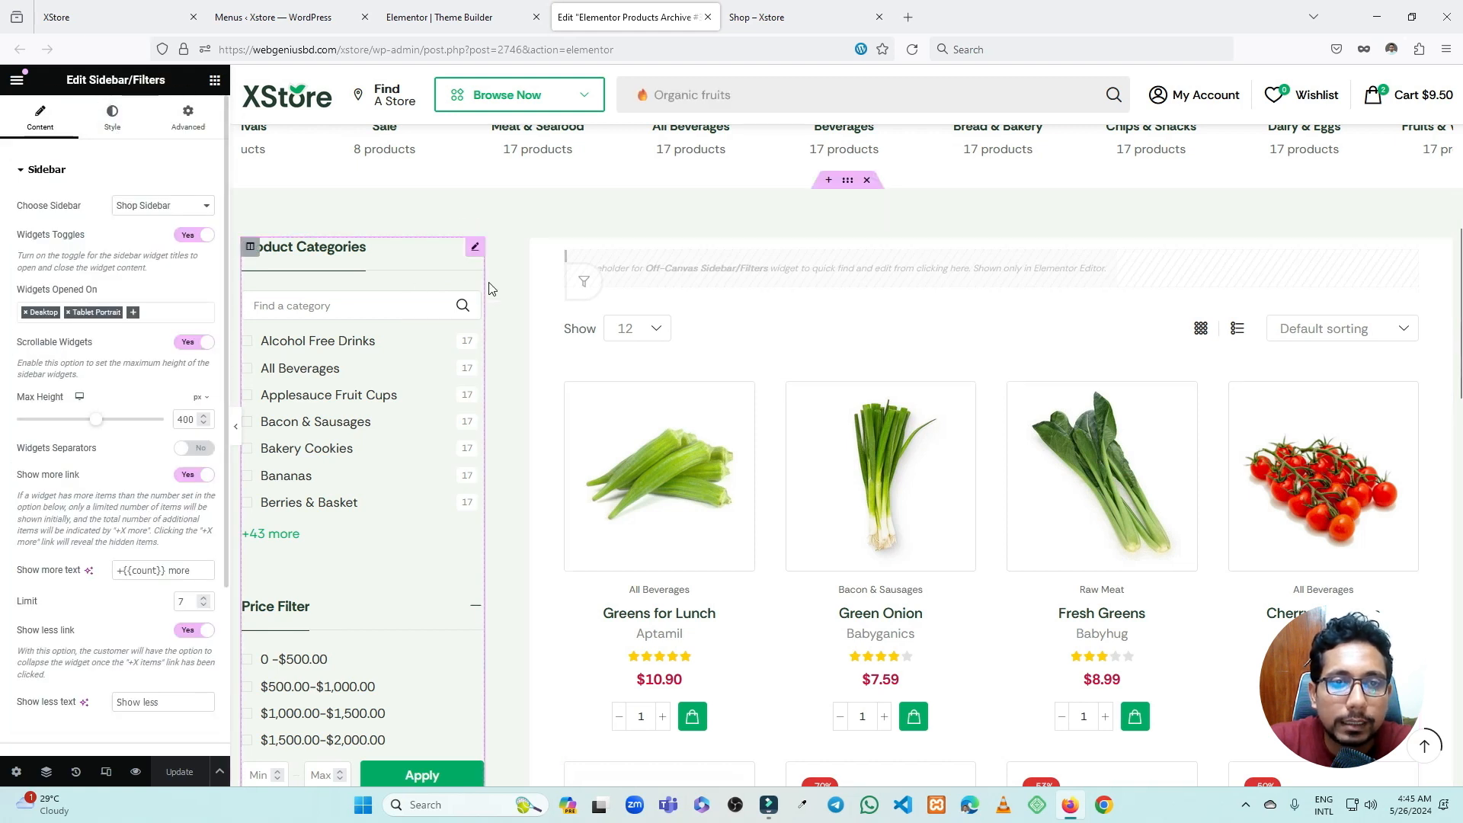
pyautogui.click(214, 79)
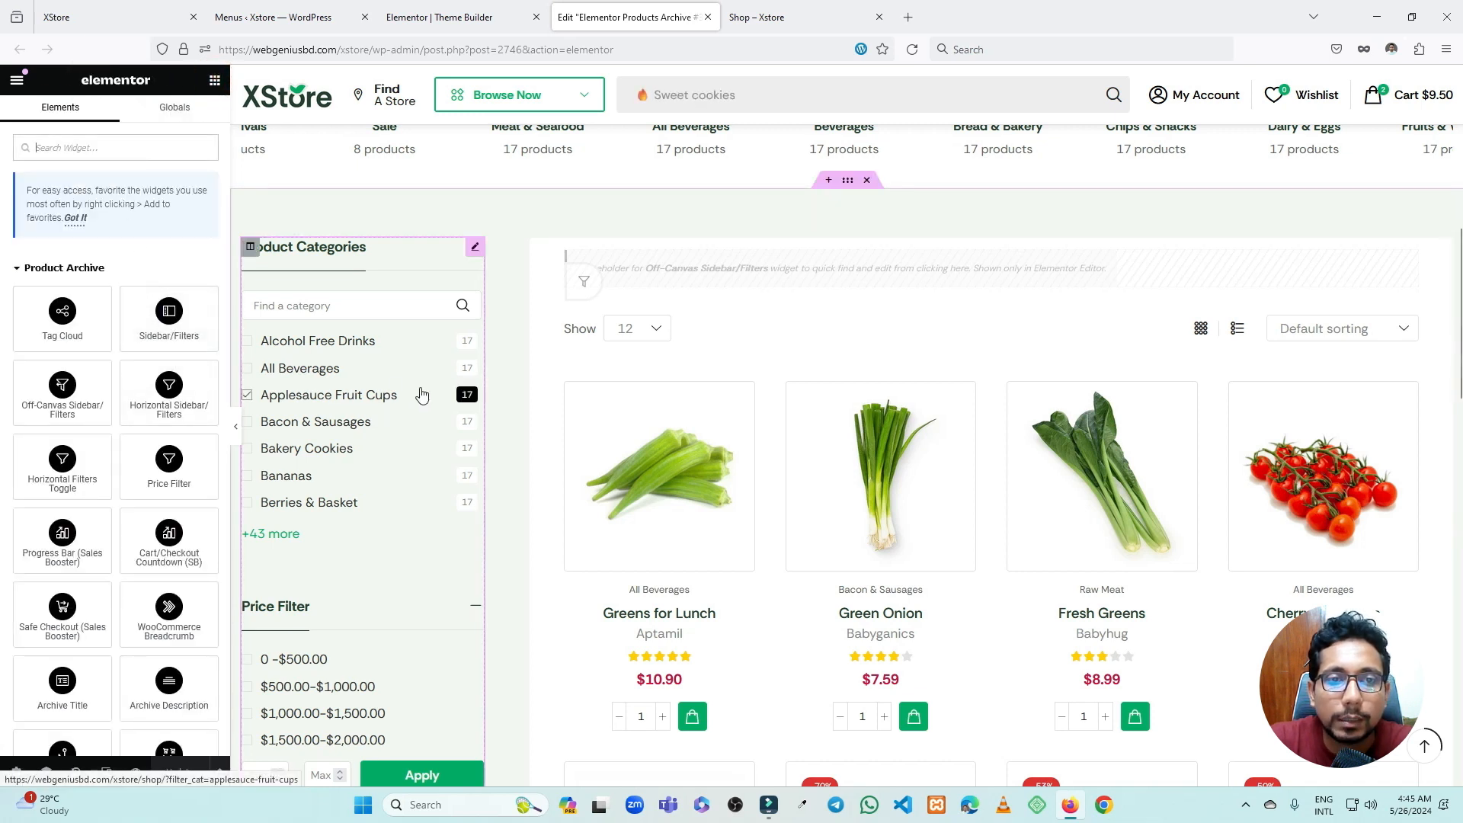
pyautogui.scroll(-5, 320, 457)
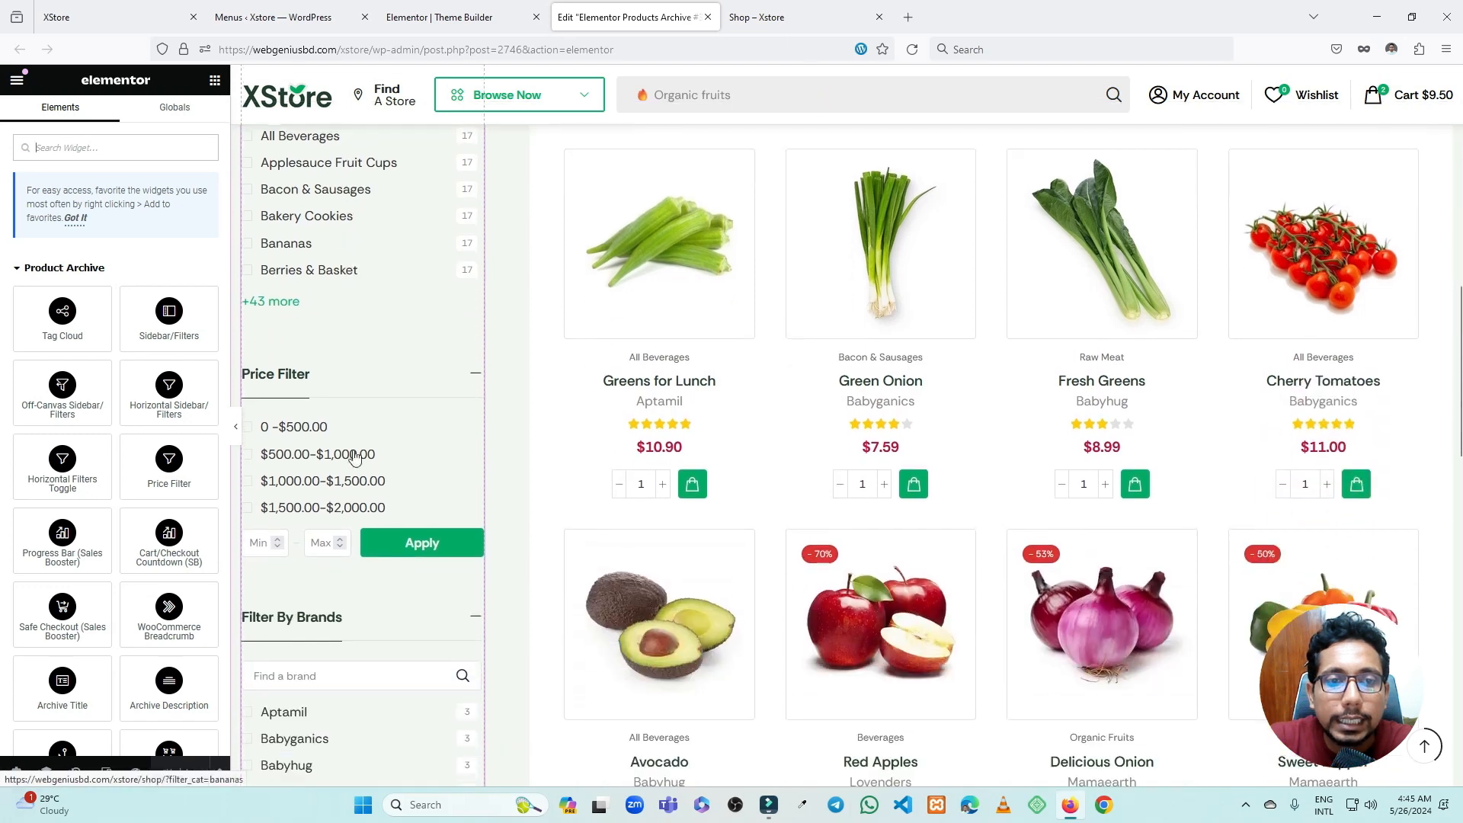
pyautogui.scroll(-8, 320, 518)
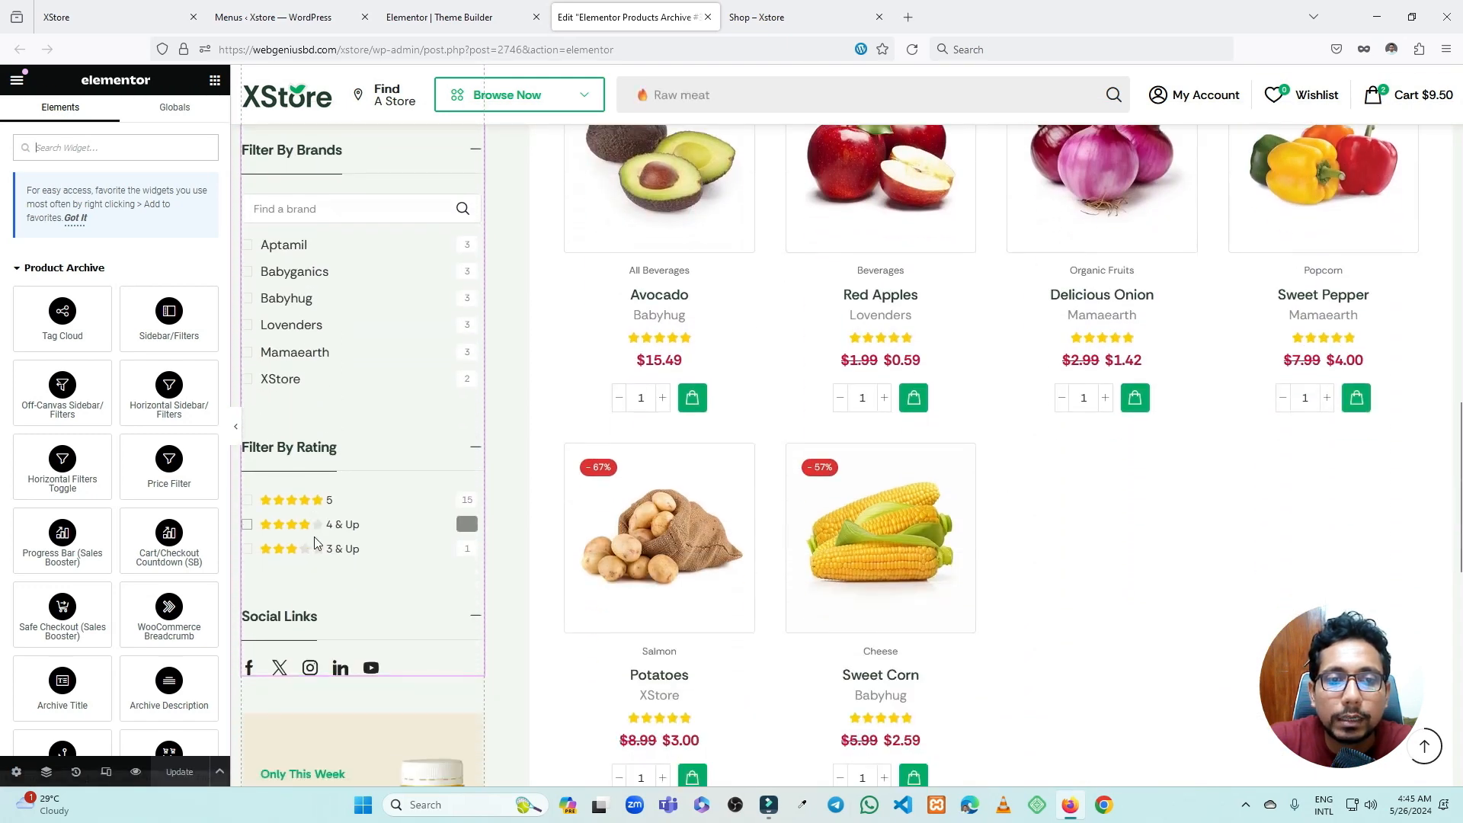
pyautogui.scroll(1, 327, 533)
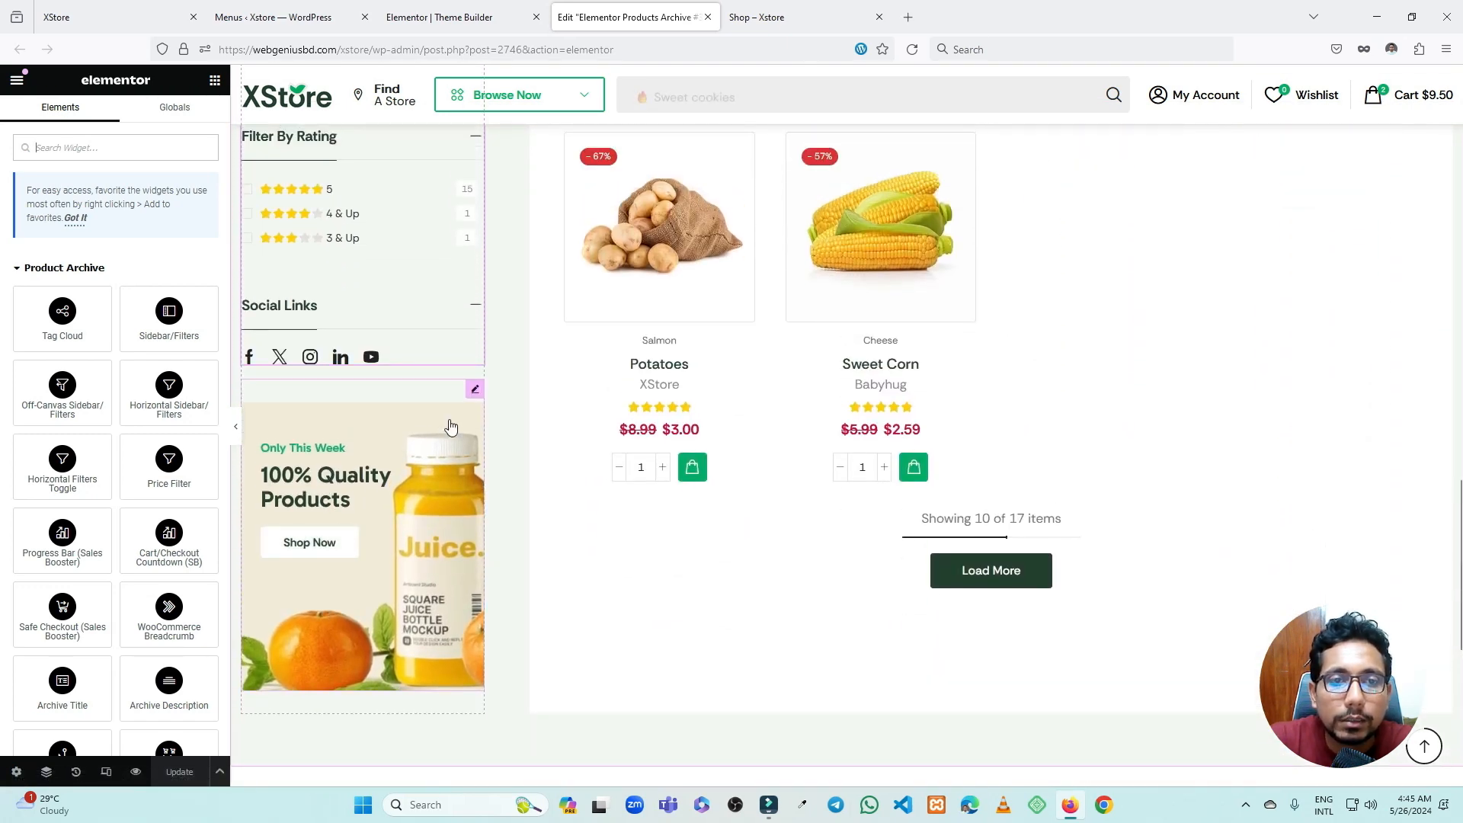
# - Check the juice banner below the filters, reselect the sidebar widget at the social links and review its filters again
pyautogui.click(473, 388)
pyautogui.click(457, 352)
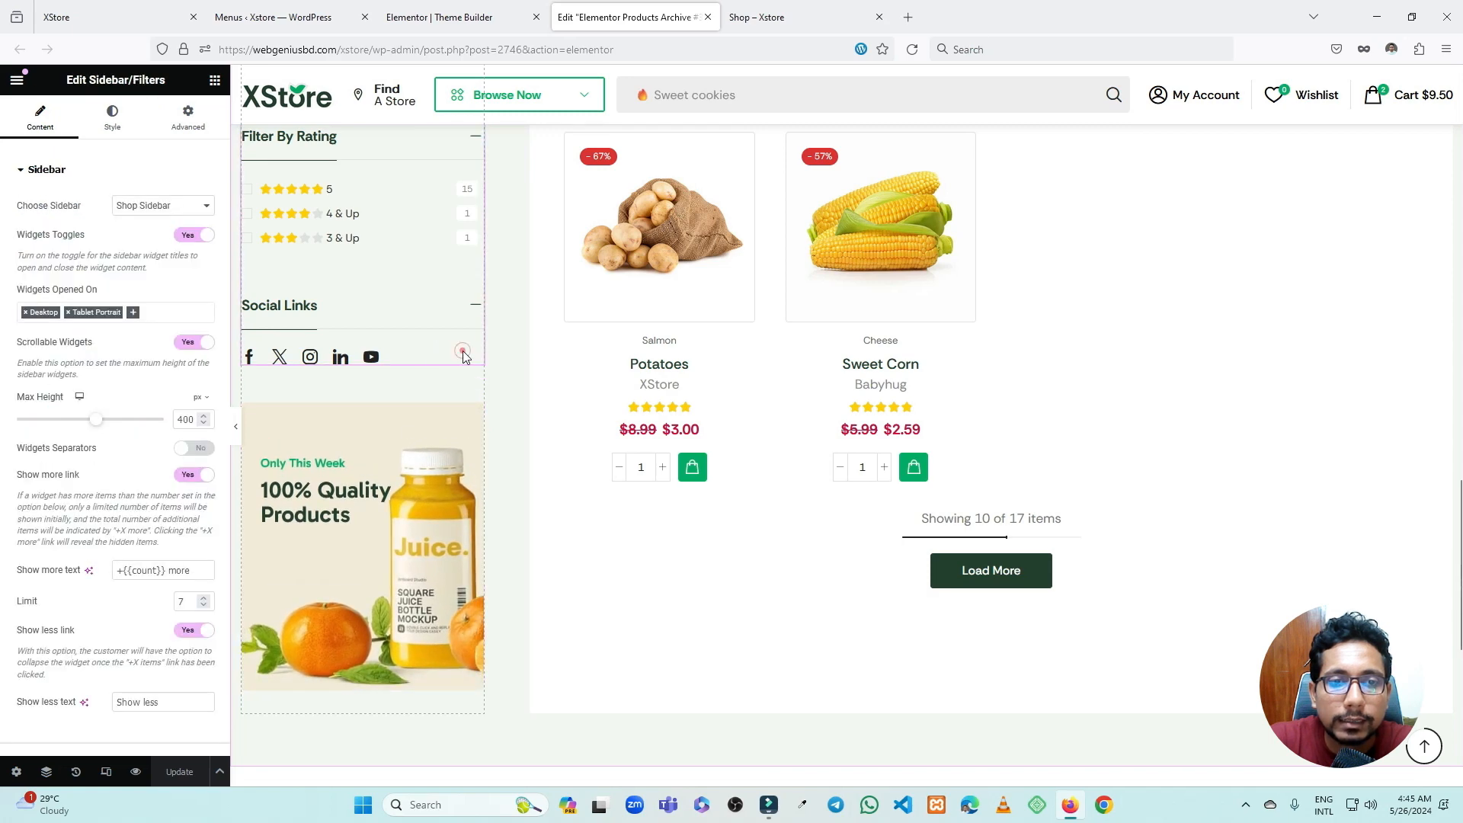
pyautogui.scroll(4, 427, 347)
pyautogui.scroll(4, 408, 343)
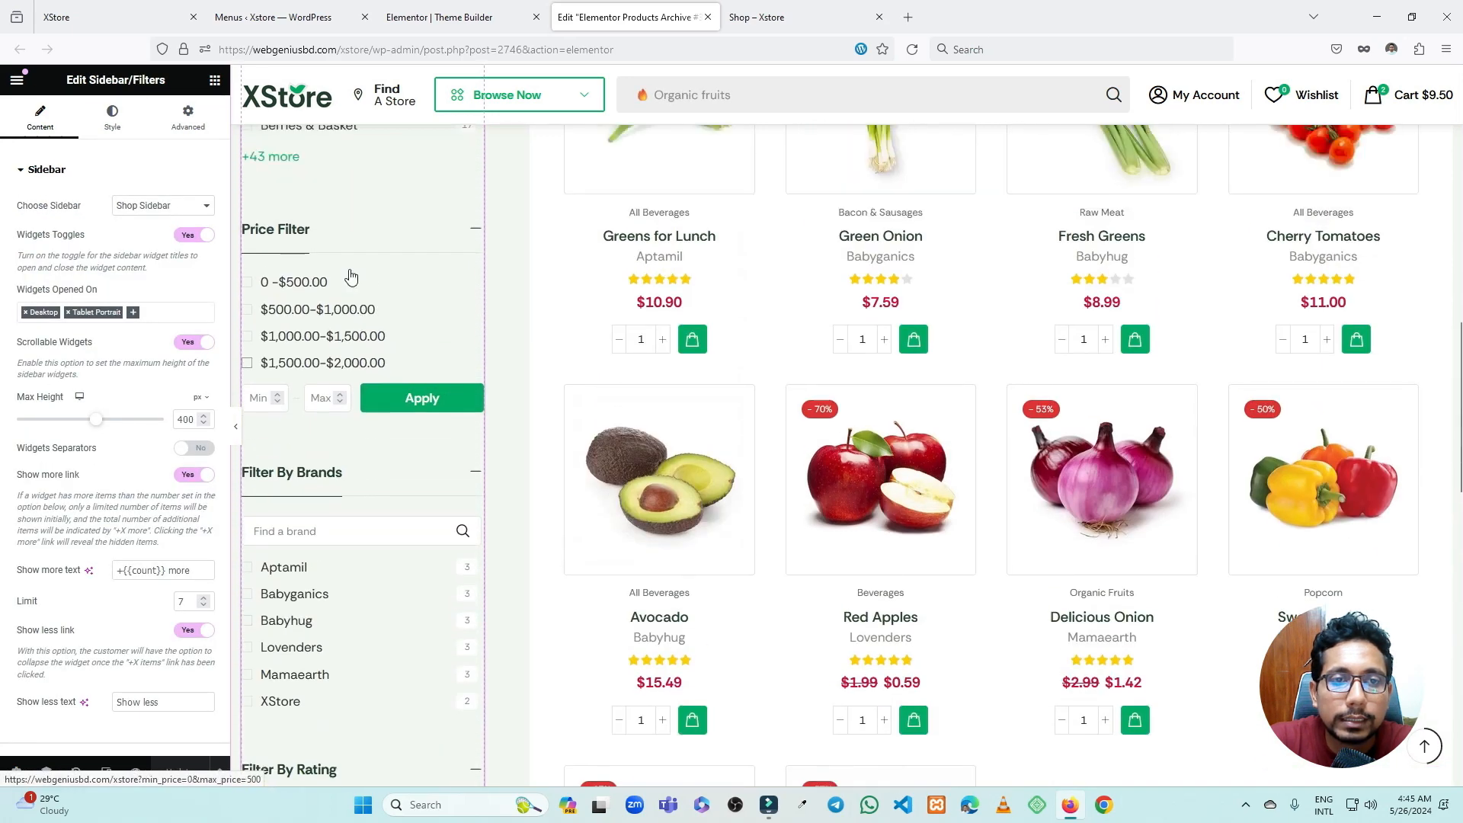
pyautogui.scroll(-7, 335, 361)
pyautogui.scroll(8, 342, 433)
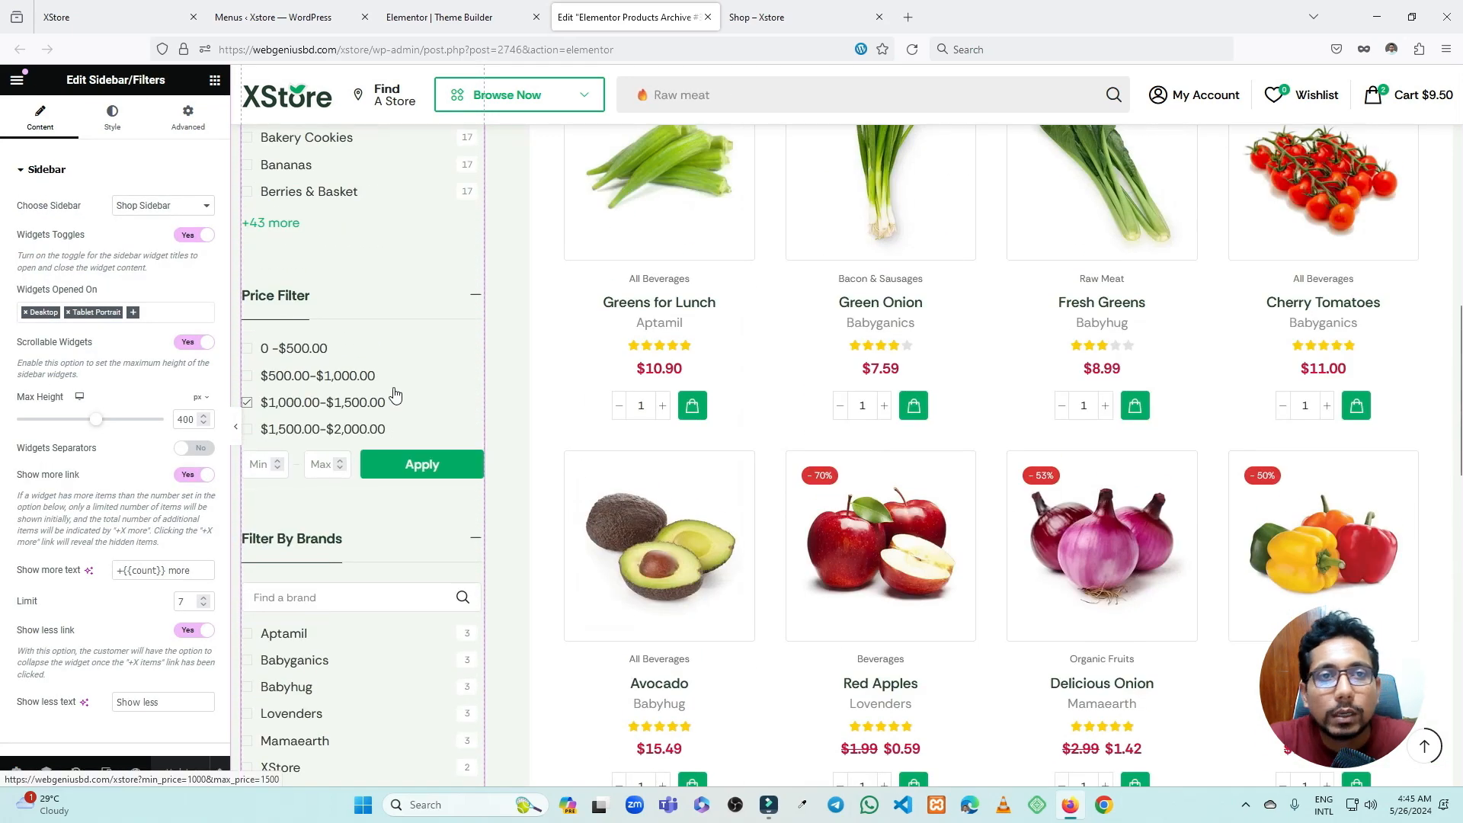
# - Open the site's Widgets page in a new tab, collapse the Main Sidebar area and expand the Shop Sidebar area
pyautogui.click(275, 6)
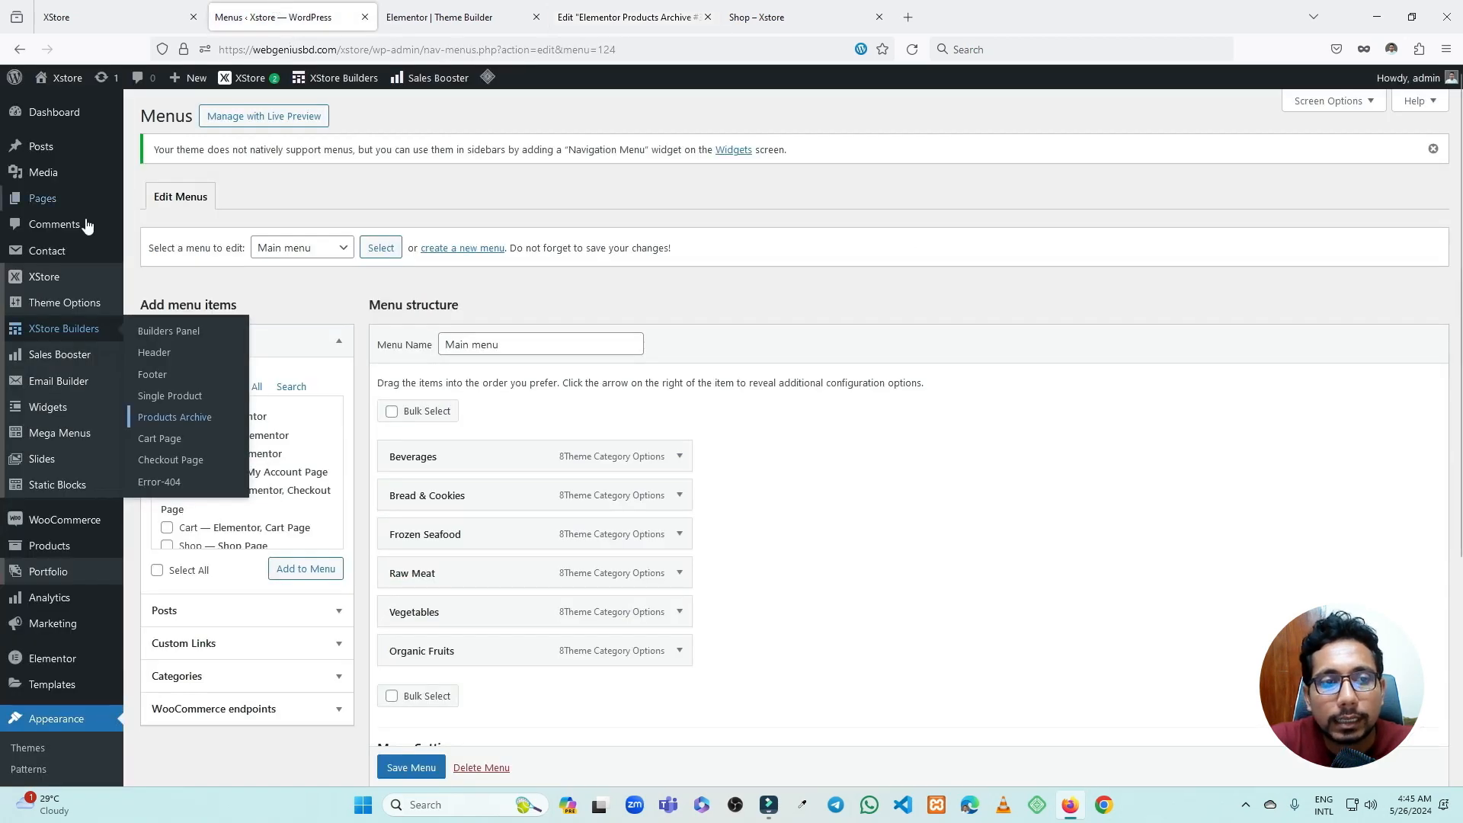
pyautogui.middleClick(54, 412)
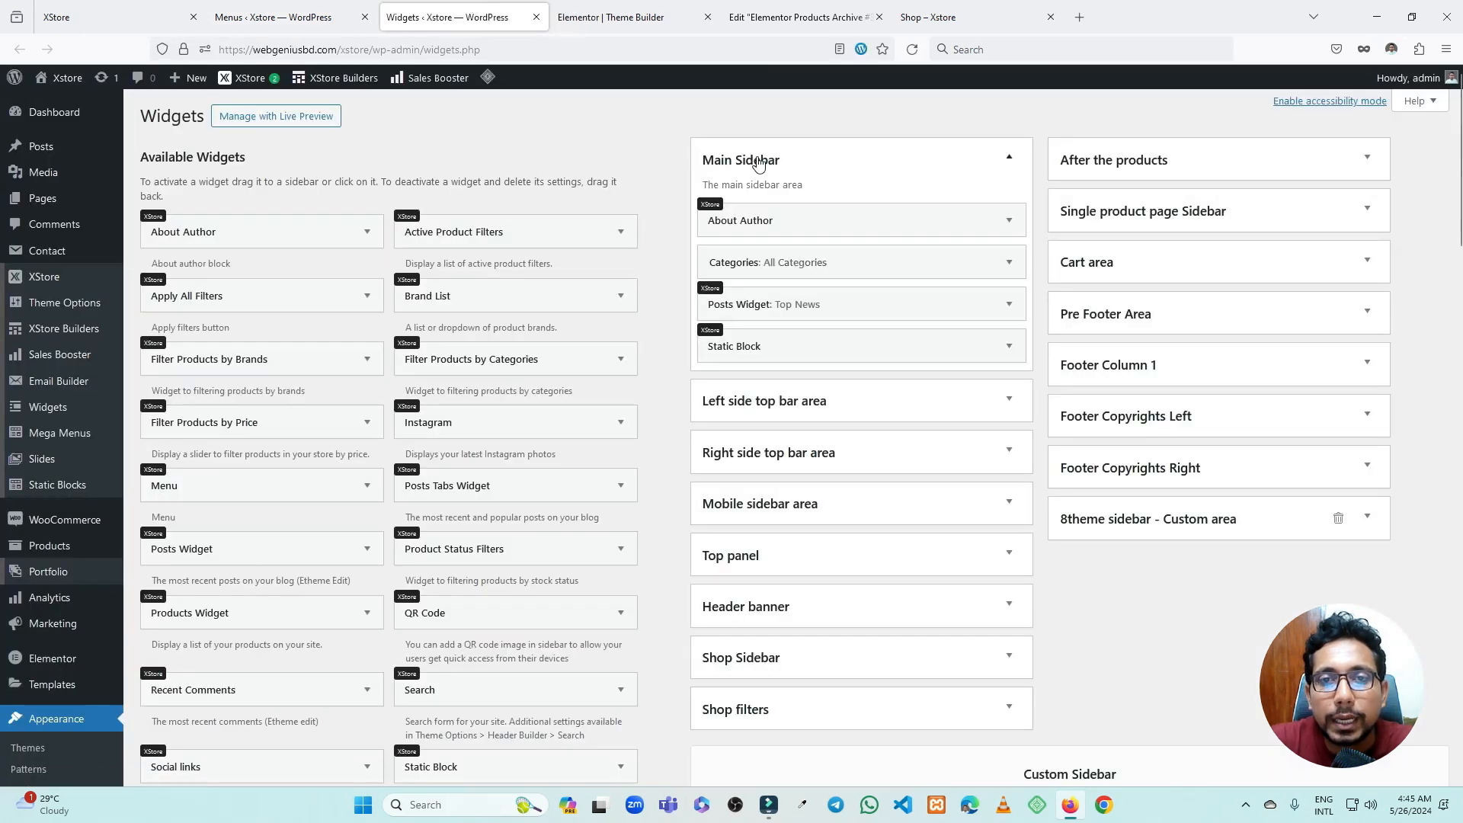
pyautogui.click(758, 164)
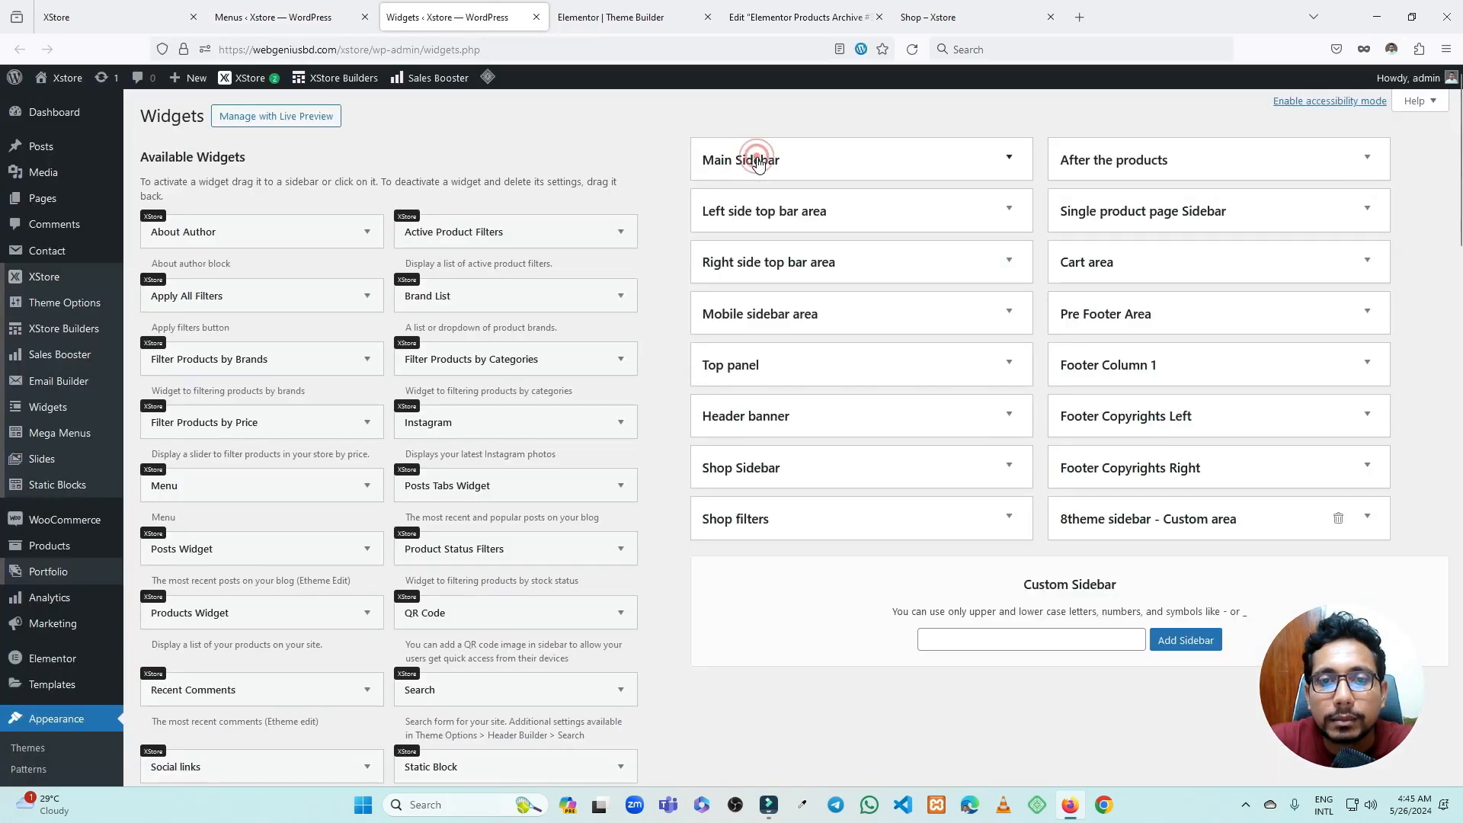
pyautogui.click(779, 475)
pyautogui.scroll(-2, 806, 471)
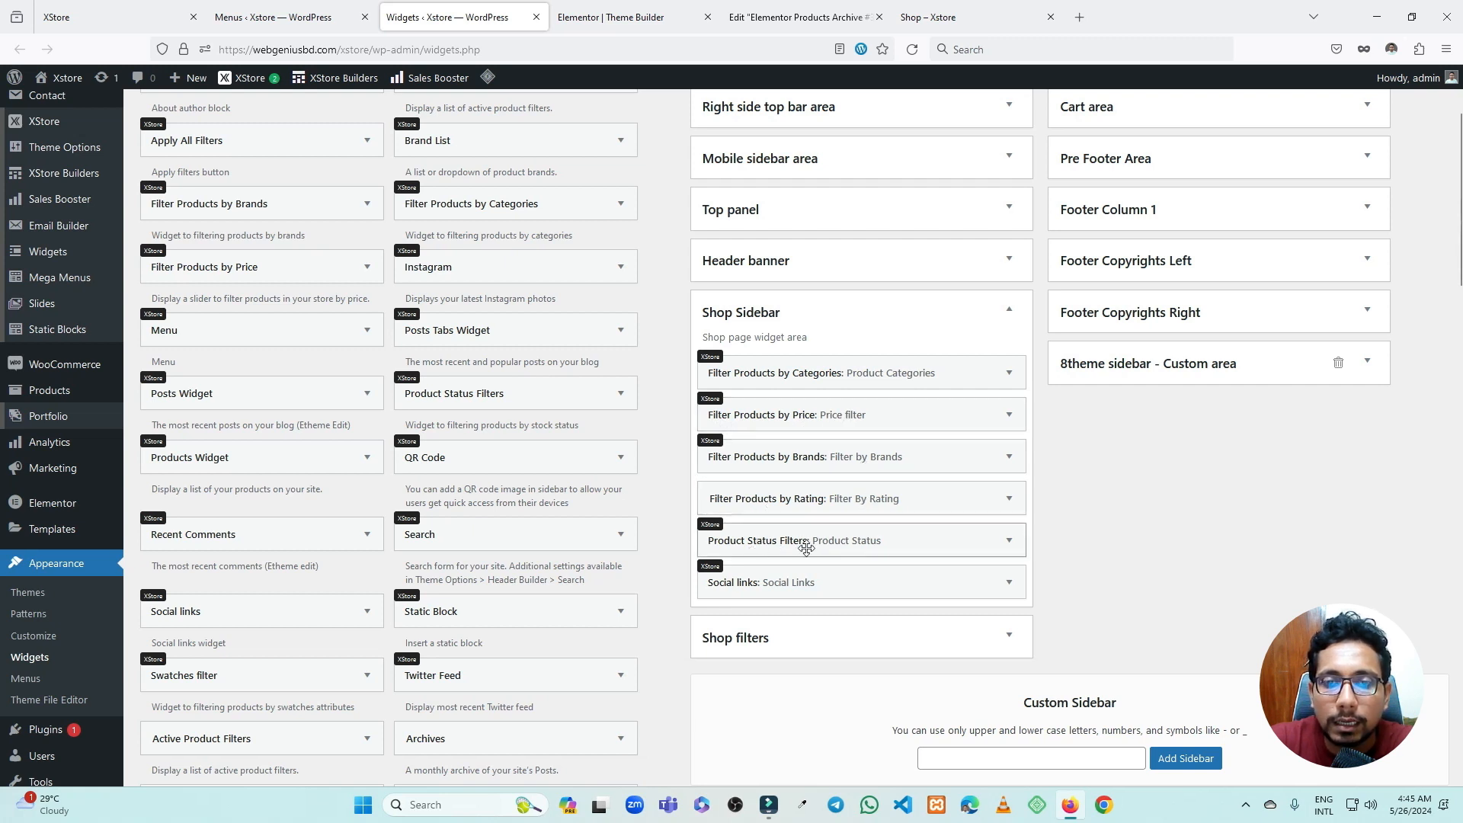
# - Expand the Social Links widget in the Shop Sidebar area and look through its title, size, alignment and link settings
pyautogui.click(857, 586)
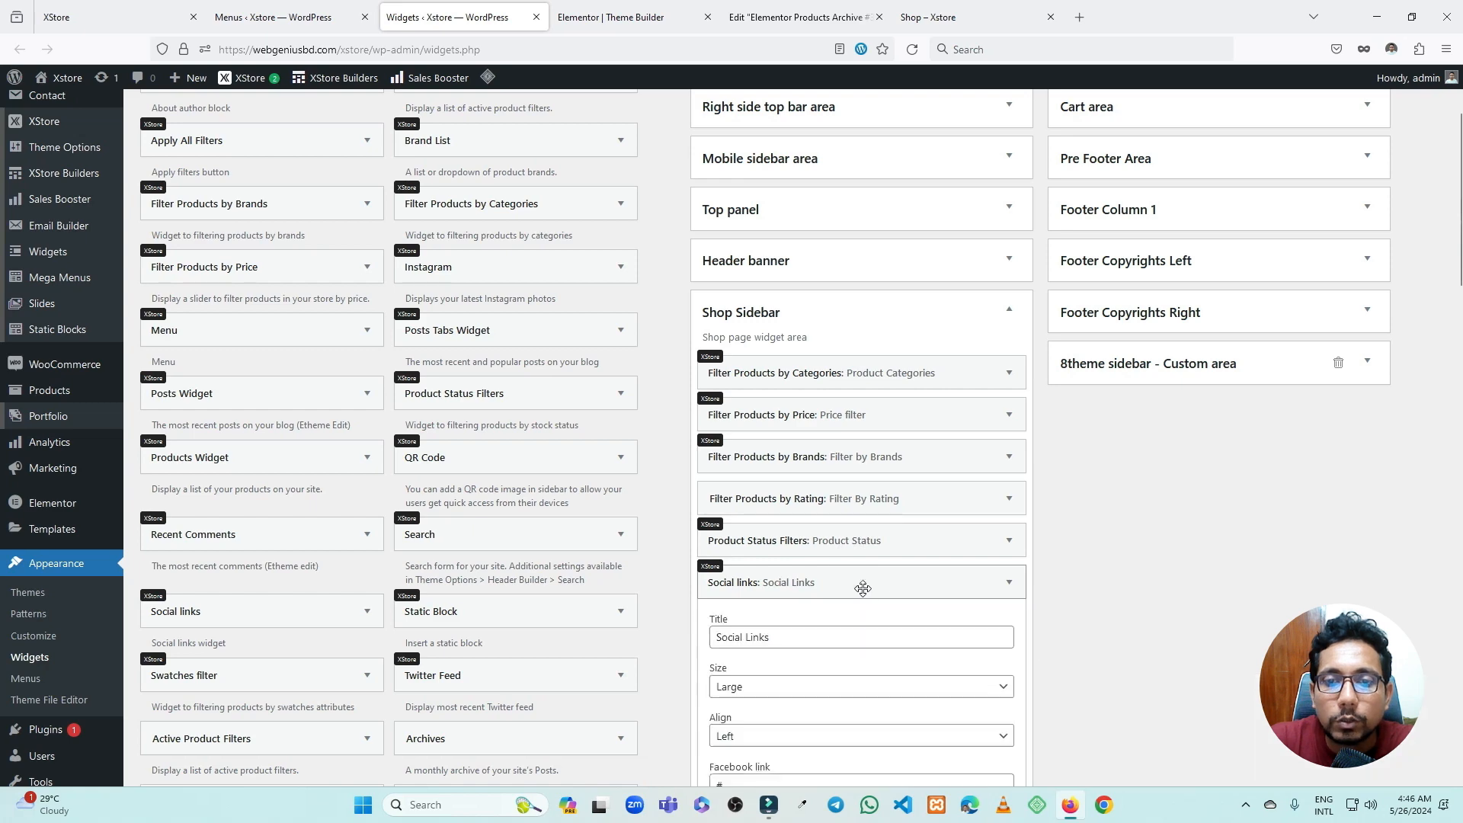
pyautogui.scroll(-5, 856, 587)
pyautogui.scroll(-2, 810, 564)
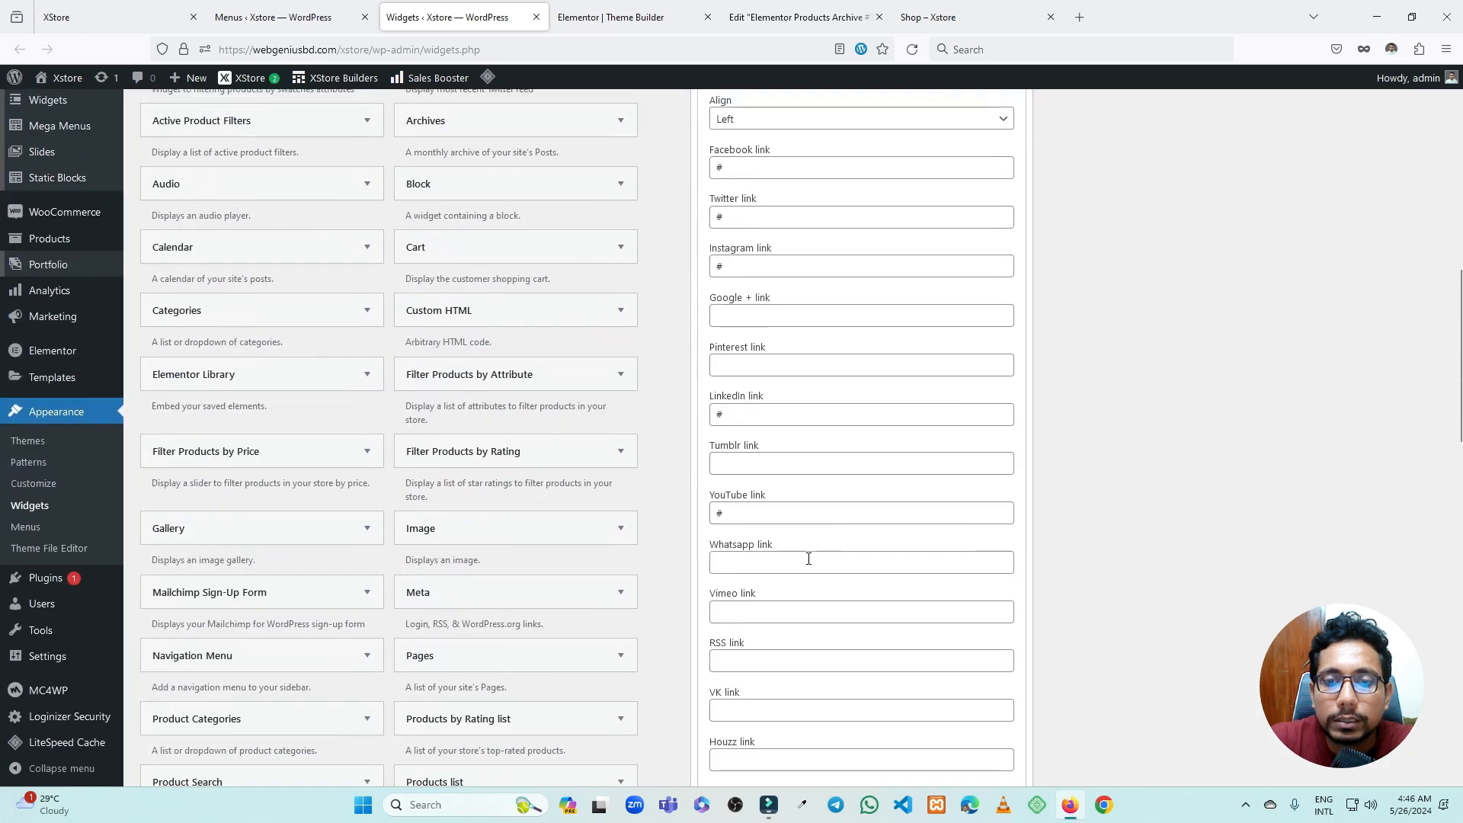
pyautogui.scroll(4, 809, 457)
# - Return to the products archive template and look through the sidebar's social links, rating, brand, price and category filters
pyautogui.click(793, 16)
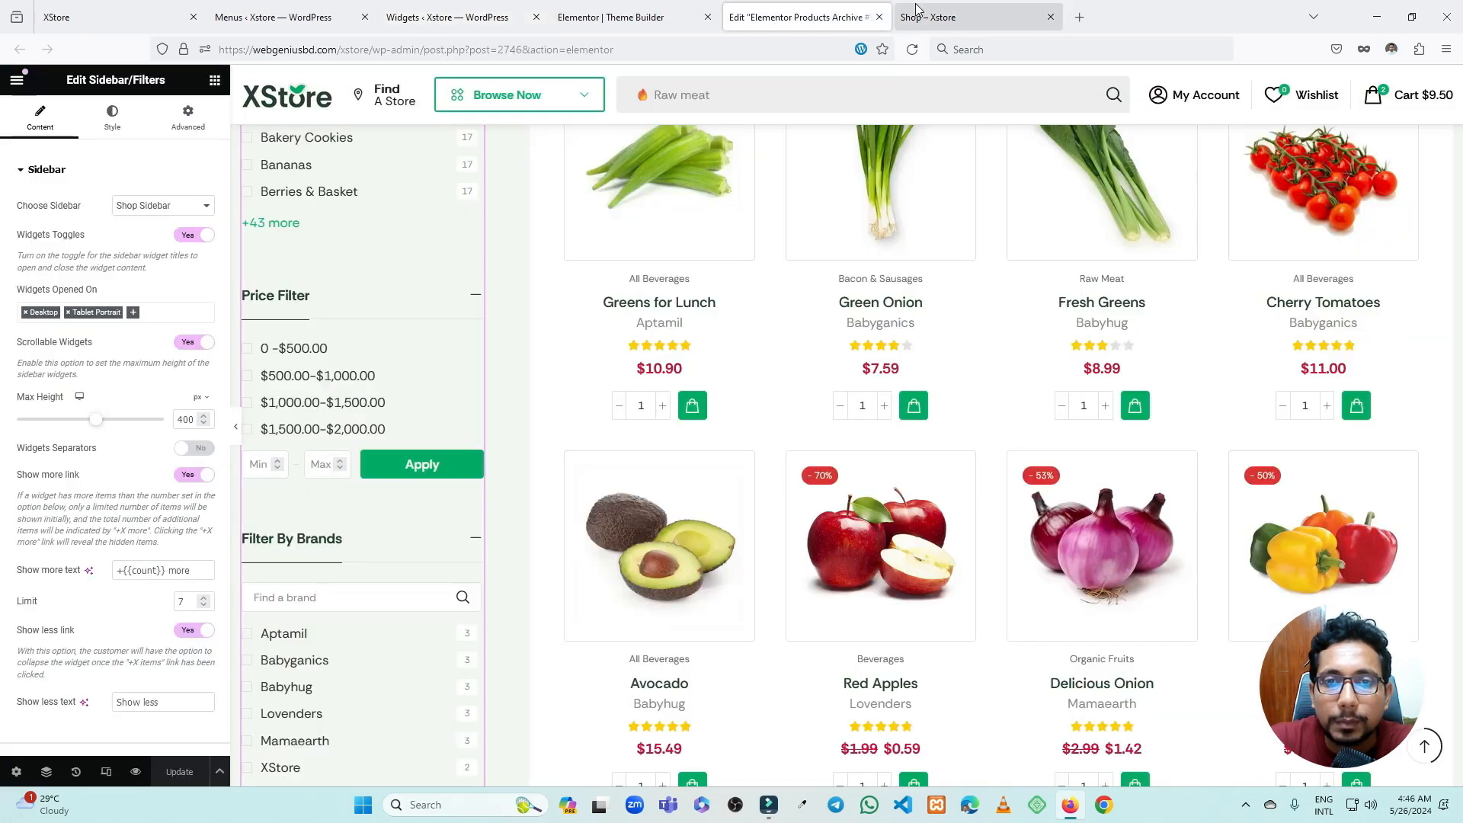
pyautogui.scroll(-6, 373, 422)
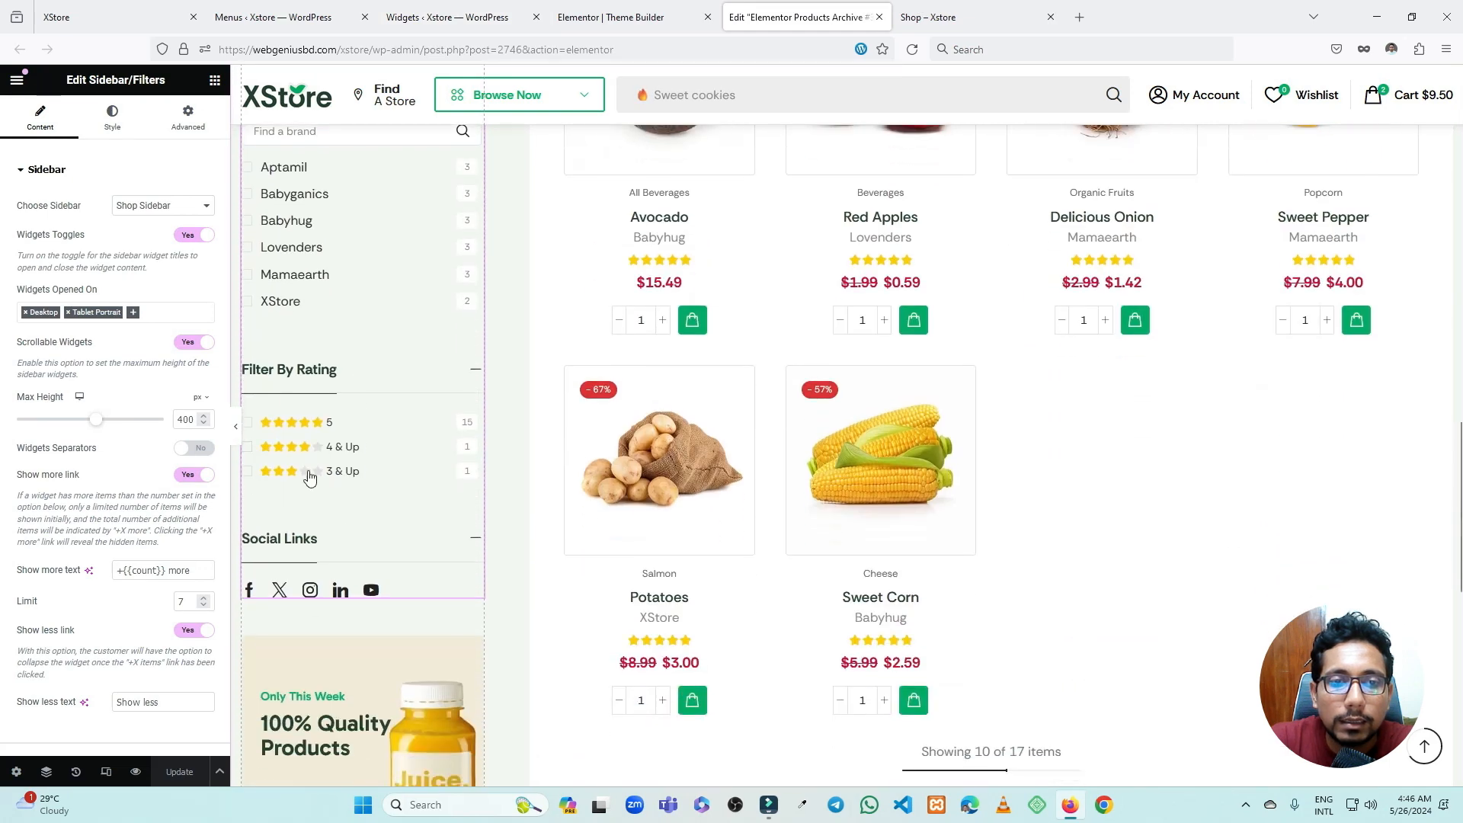
pyautogui.scroll(5, 328, 466)
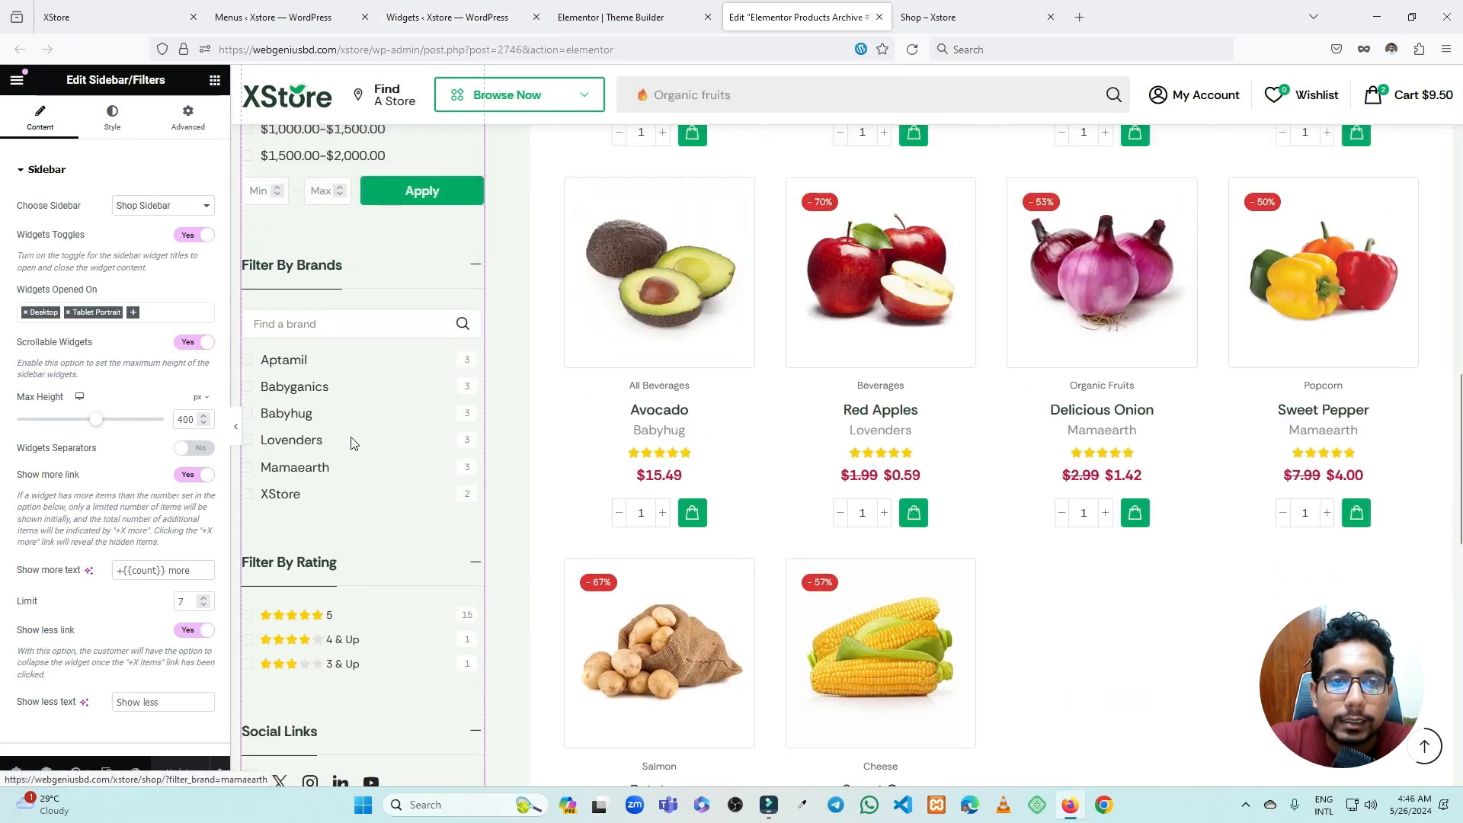
pyautogui.scroll(5, 305, 419)
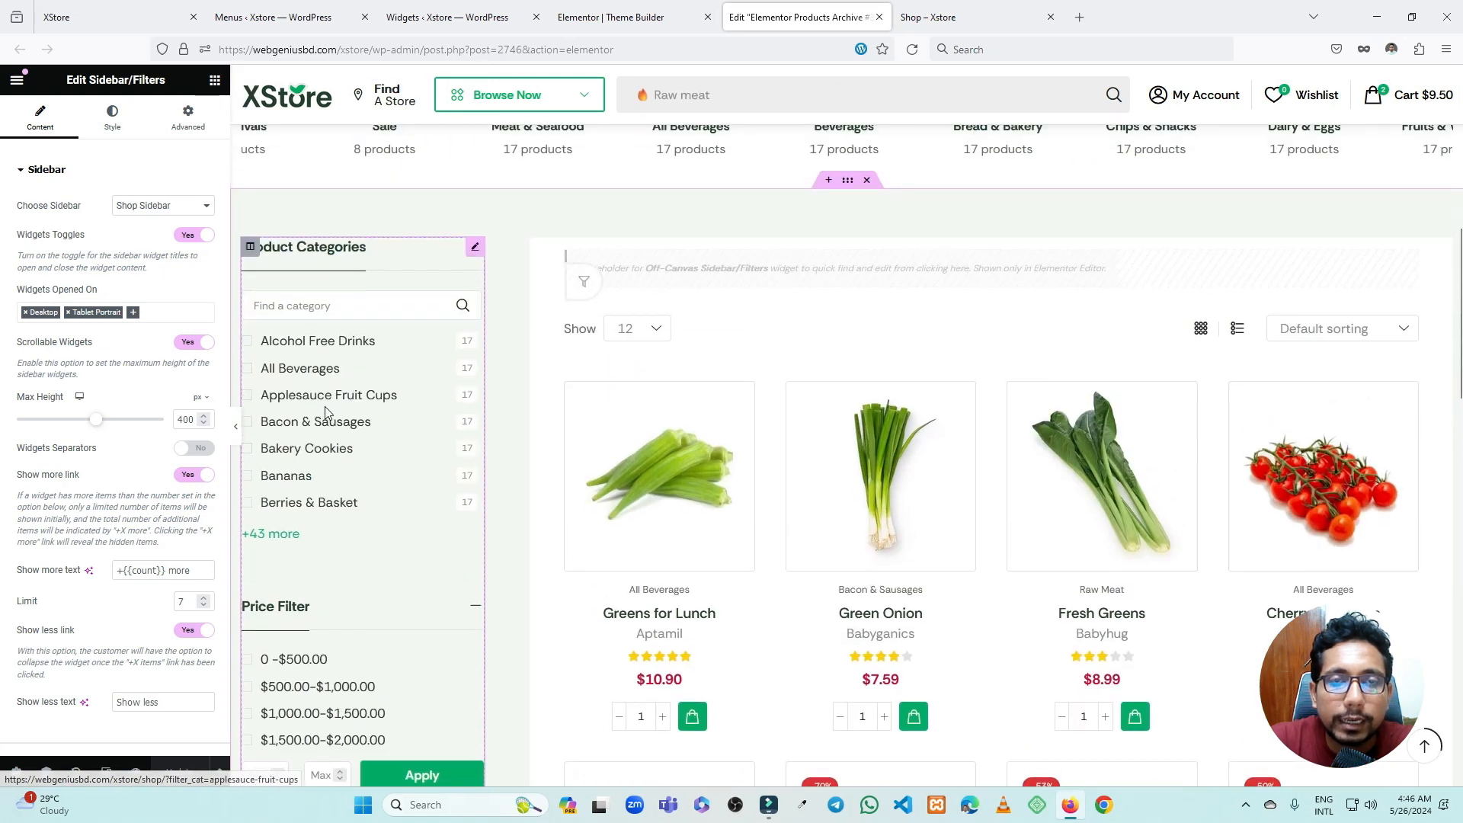
# - Go back to the Widgets page and review the filter widgets listed in the Shop Sidebar area
pyautogui.click(449, 9)
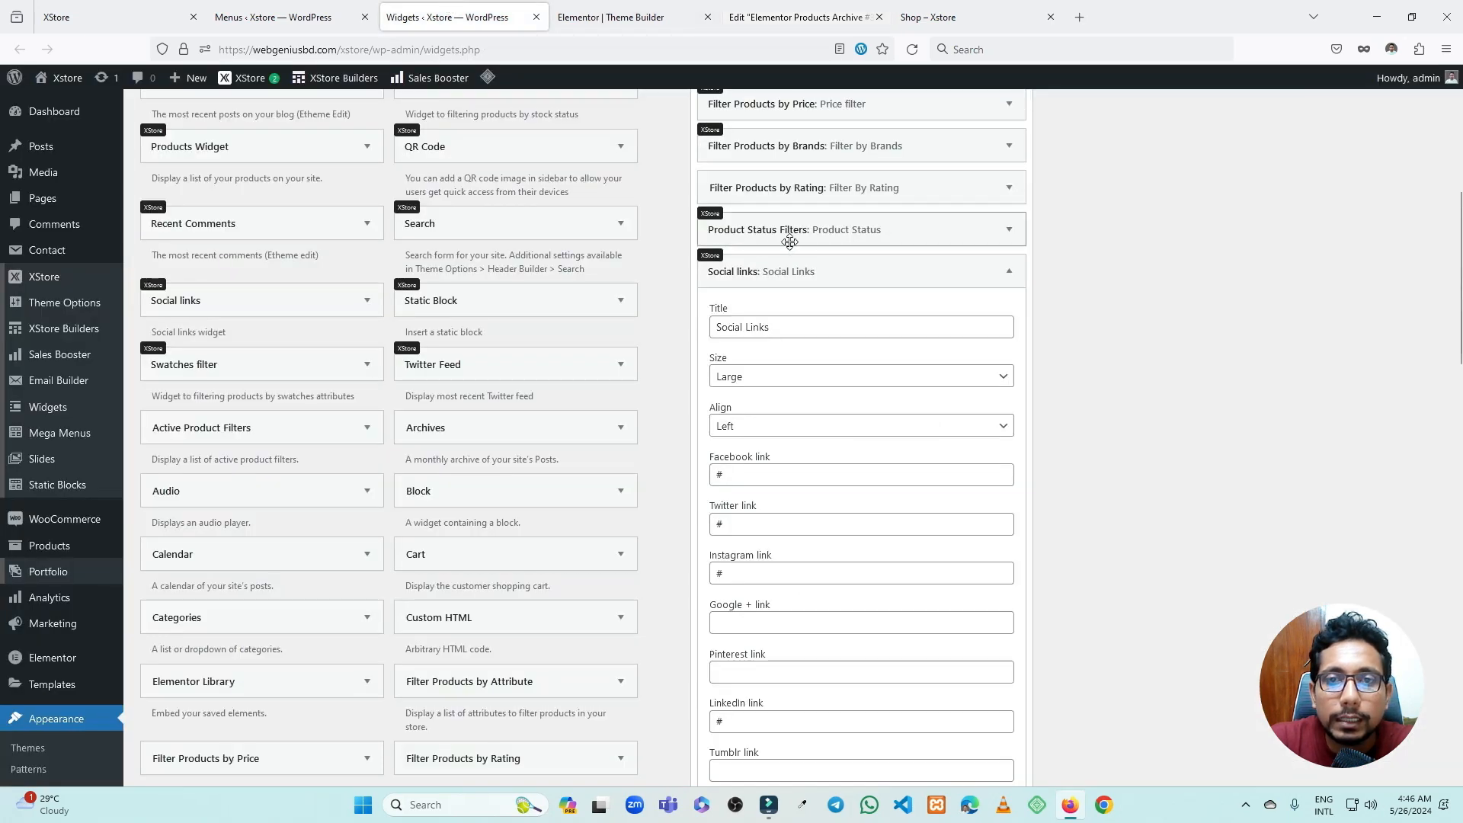
pyautogui.scroll(6, 786, 251)
pyautogui.scroll(-2, 768, 371)
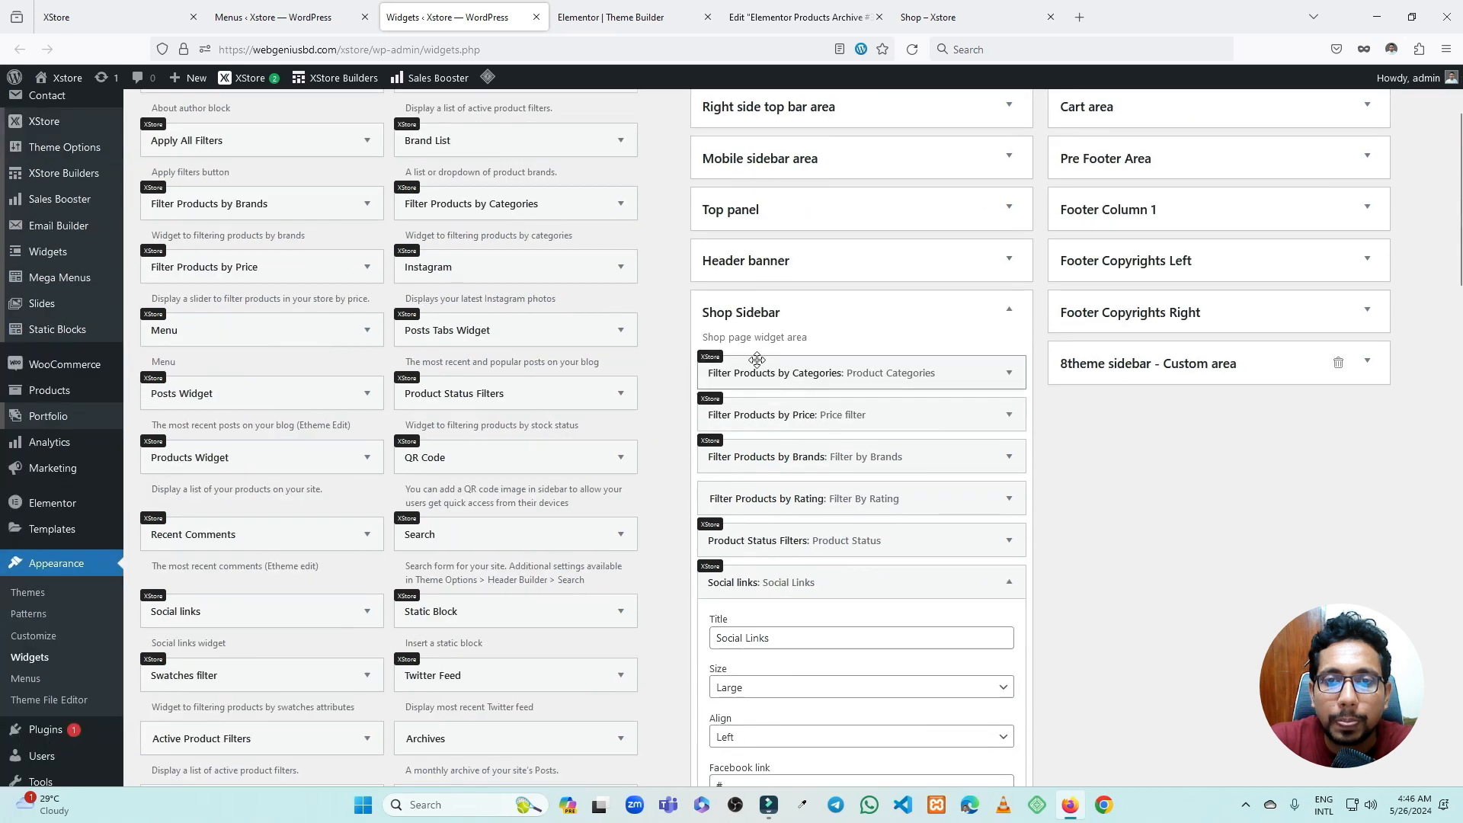
pyautogui.scroll(-2, 767, 317)
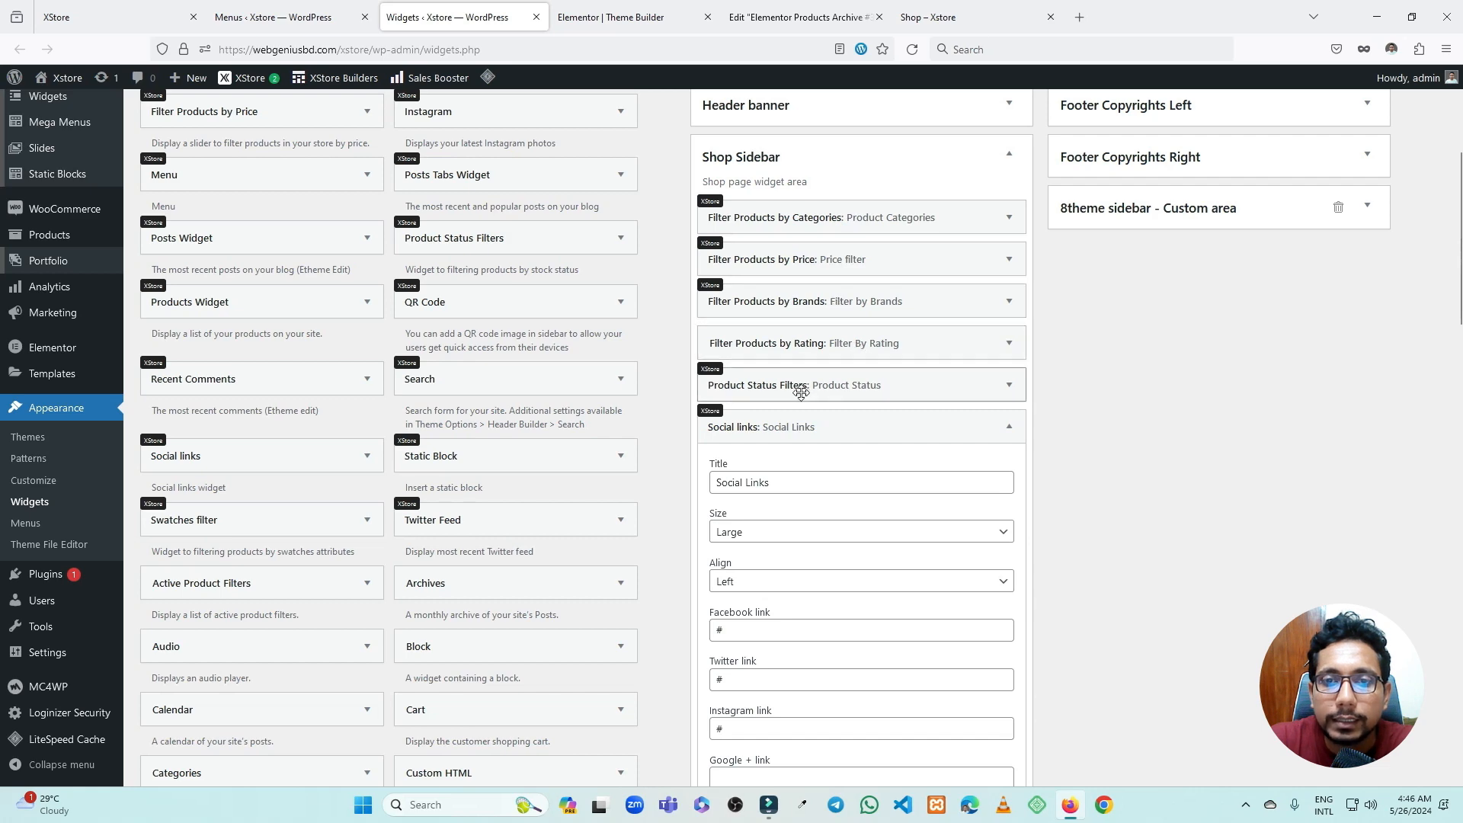
# - Compare the archive template's sidebar filters from categories to social links with the Shop Sidebar area on the Widgets page
pyautogui.click(796, 16)
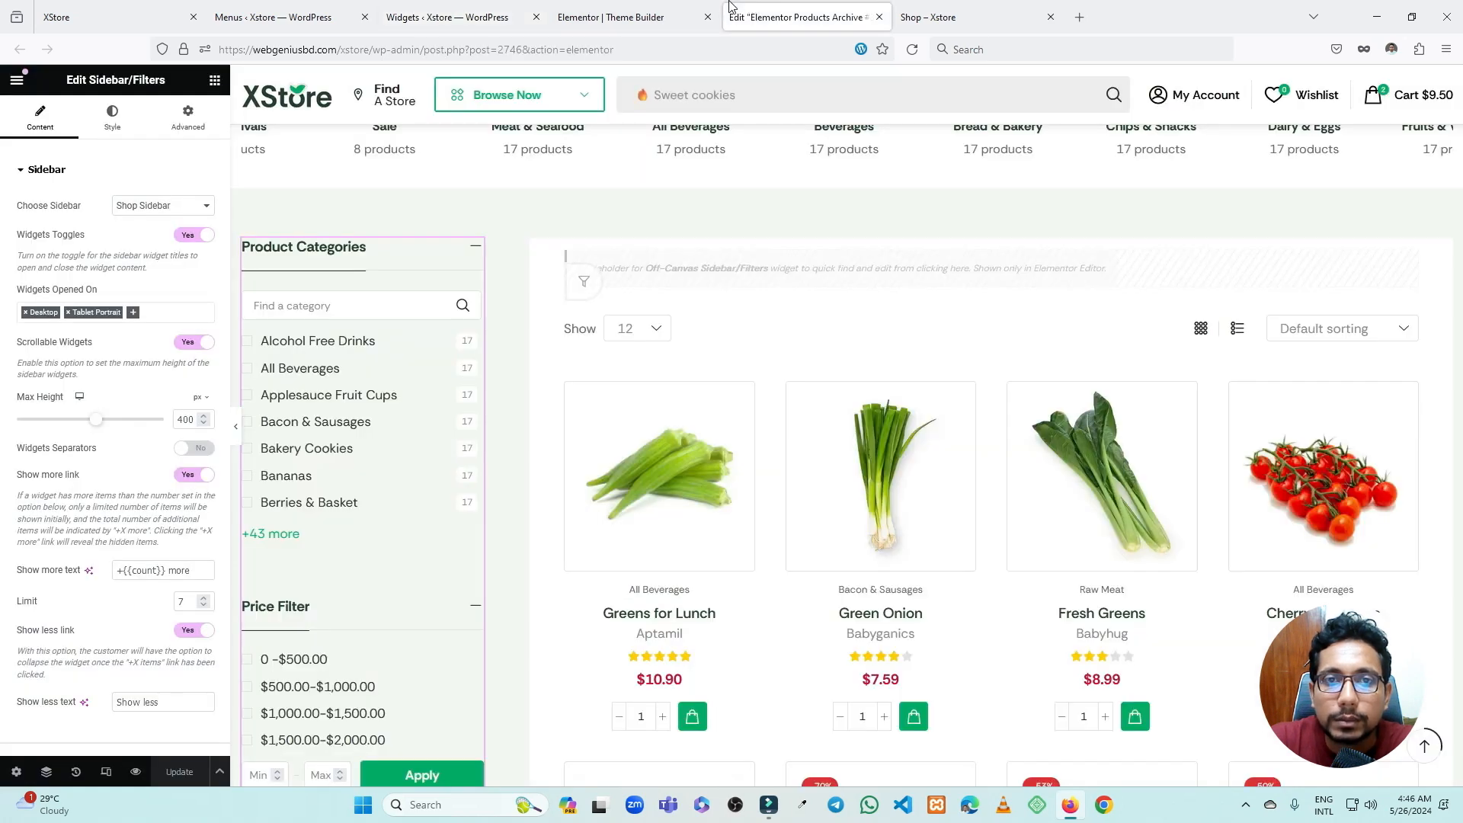
pyautogui.scroll(-5, 343, 381)
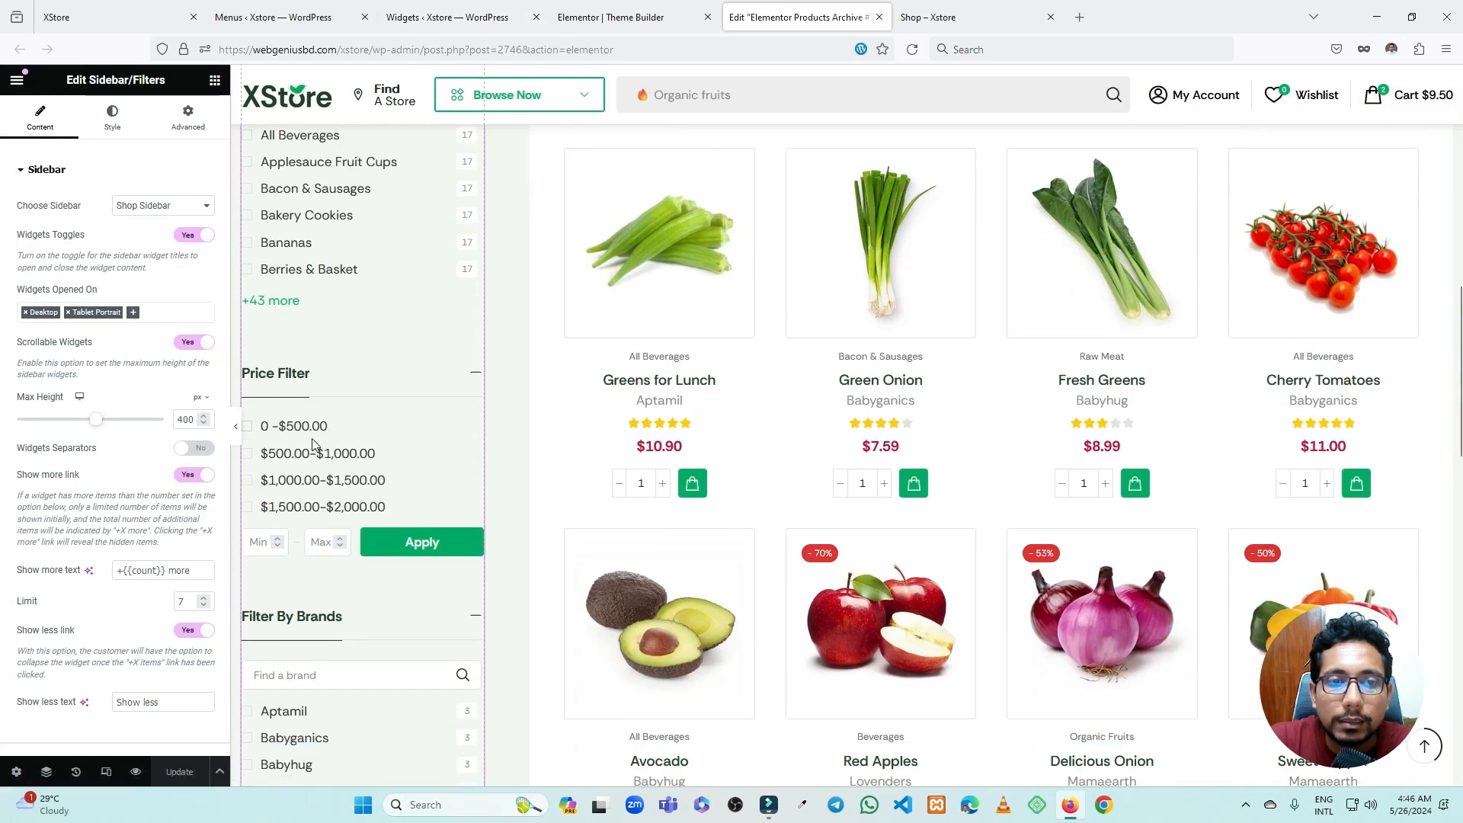
pyautogui.scroll(-5, 373, 435)
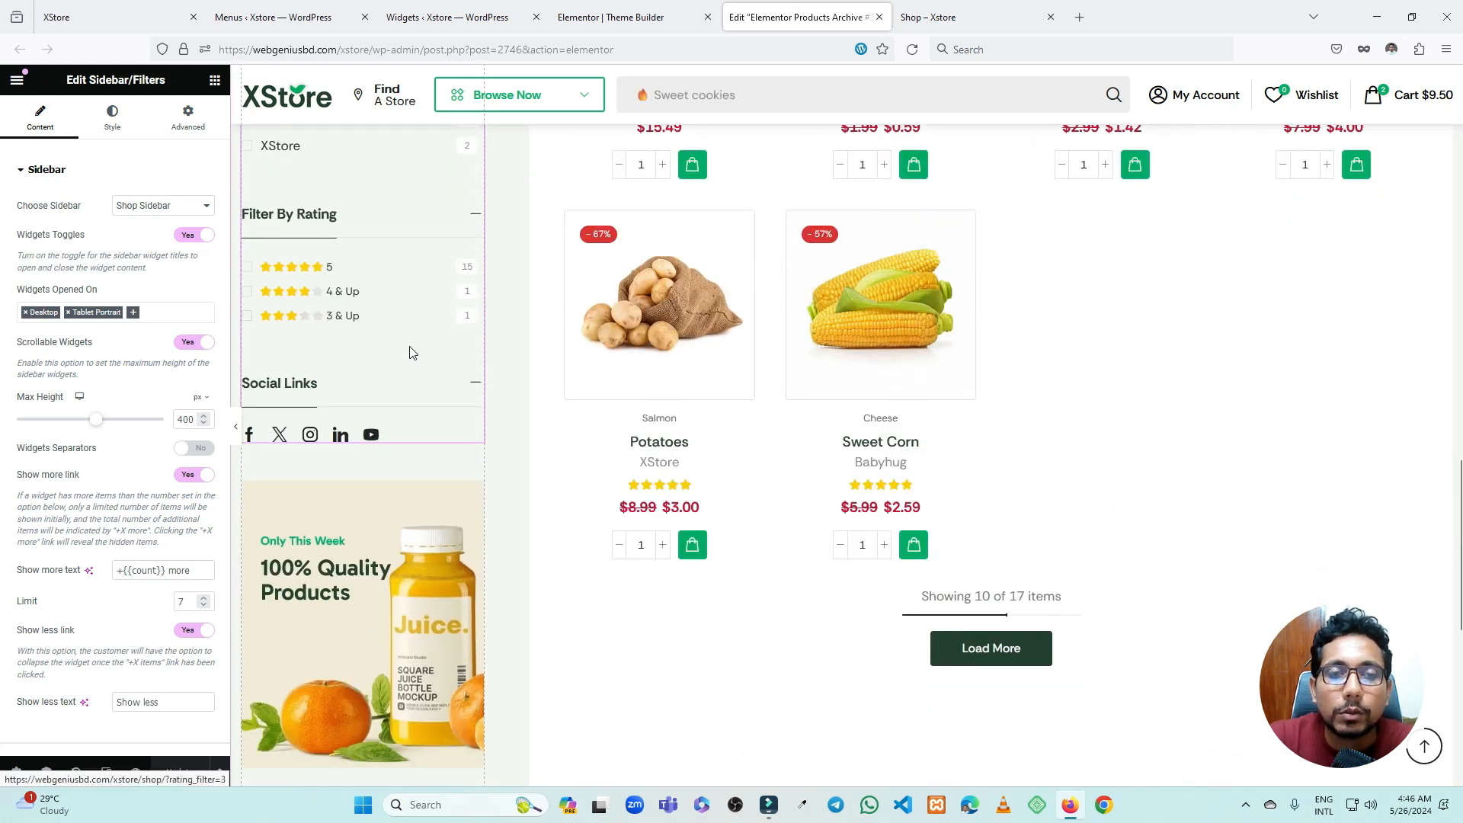
pyautogui.click(447, 17)
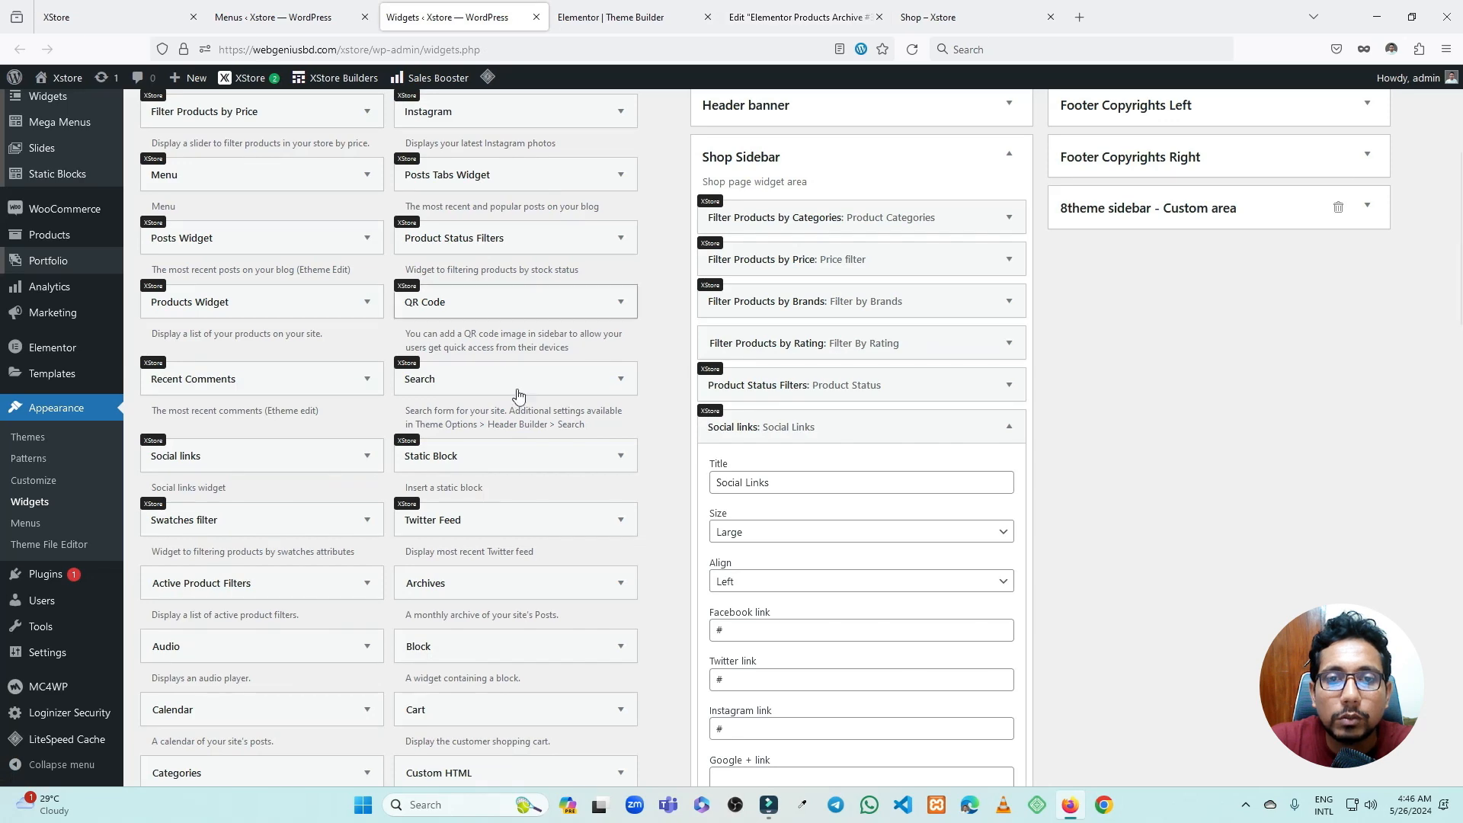
pyautogui.scroll(1, 799, 318)
pyautogui.click(765, 9)
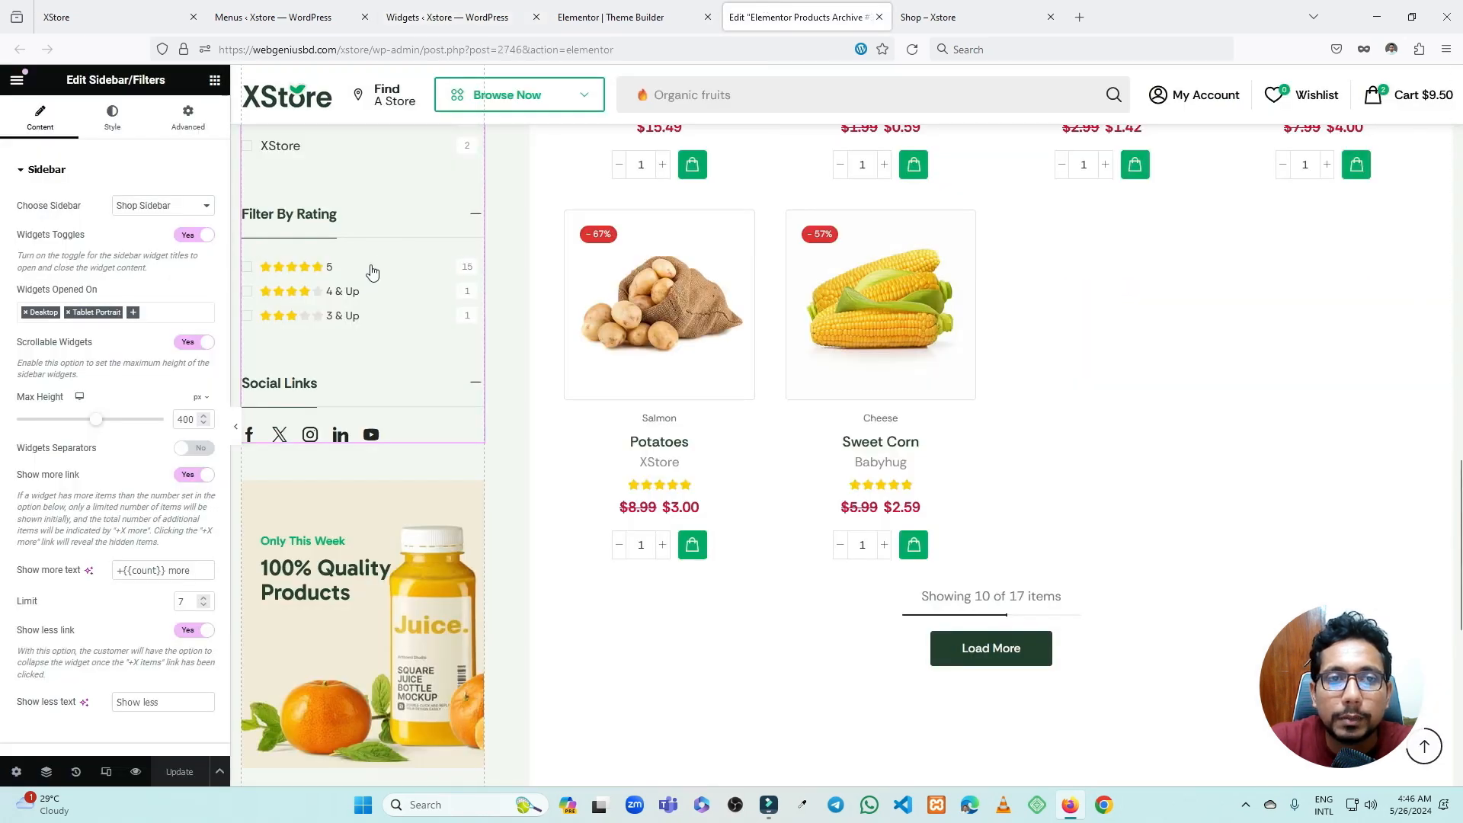
pyautogui.scroll(3, 372, 272)
# - Close the Theme Builder, products archive editor and Widgets tabs
pyautogui.click(683, 17)
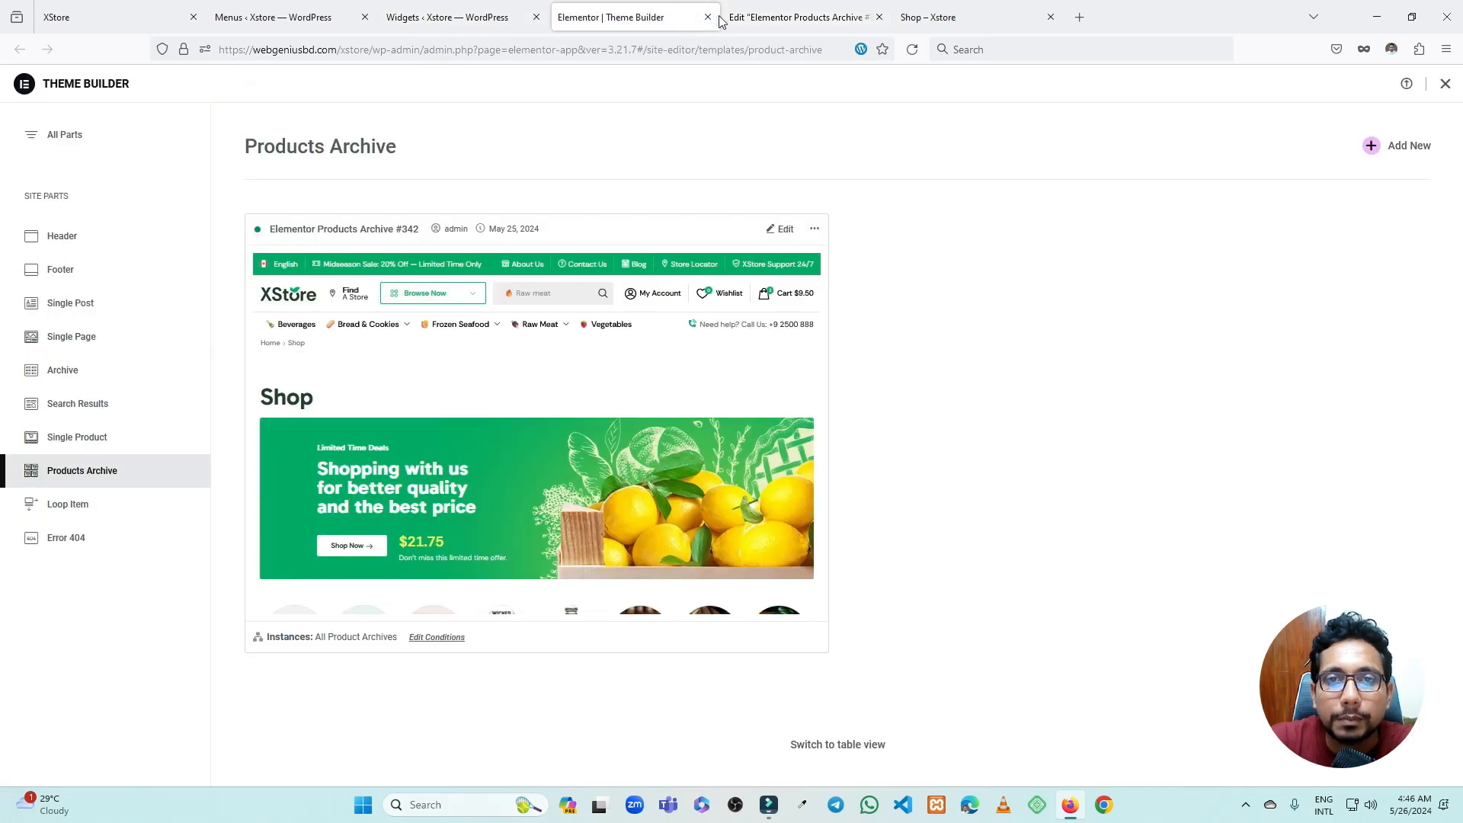
pyautogui.click(707, 16)
pyautogui.click(707, 17)
pyautogui.click(520, 10)
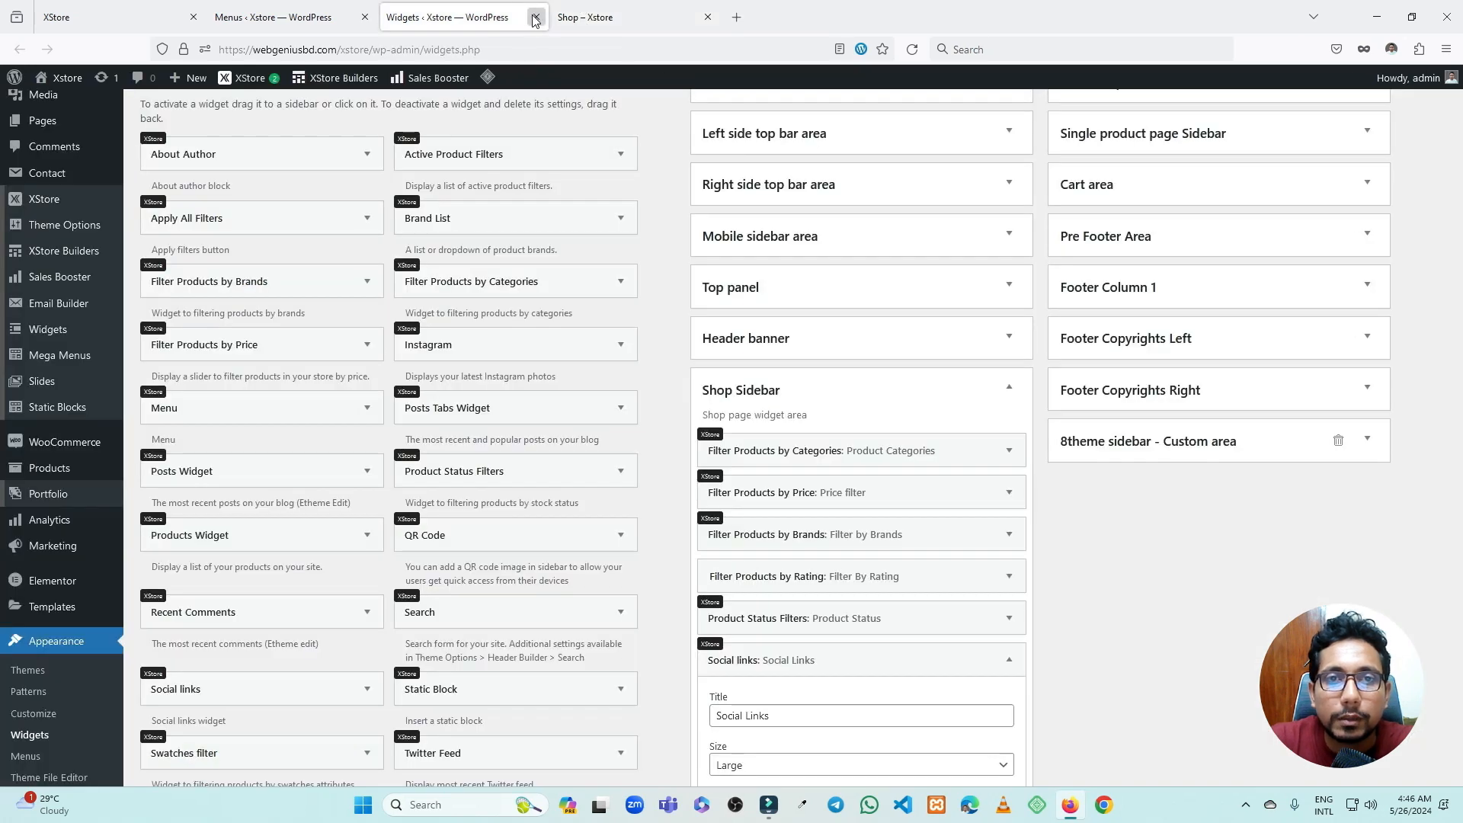
pyautogui.click(536, 17)
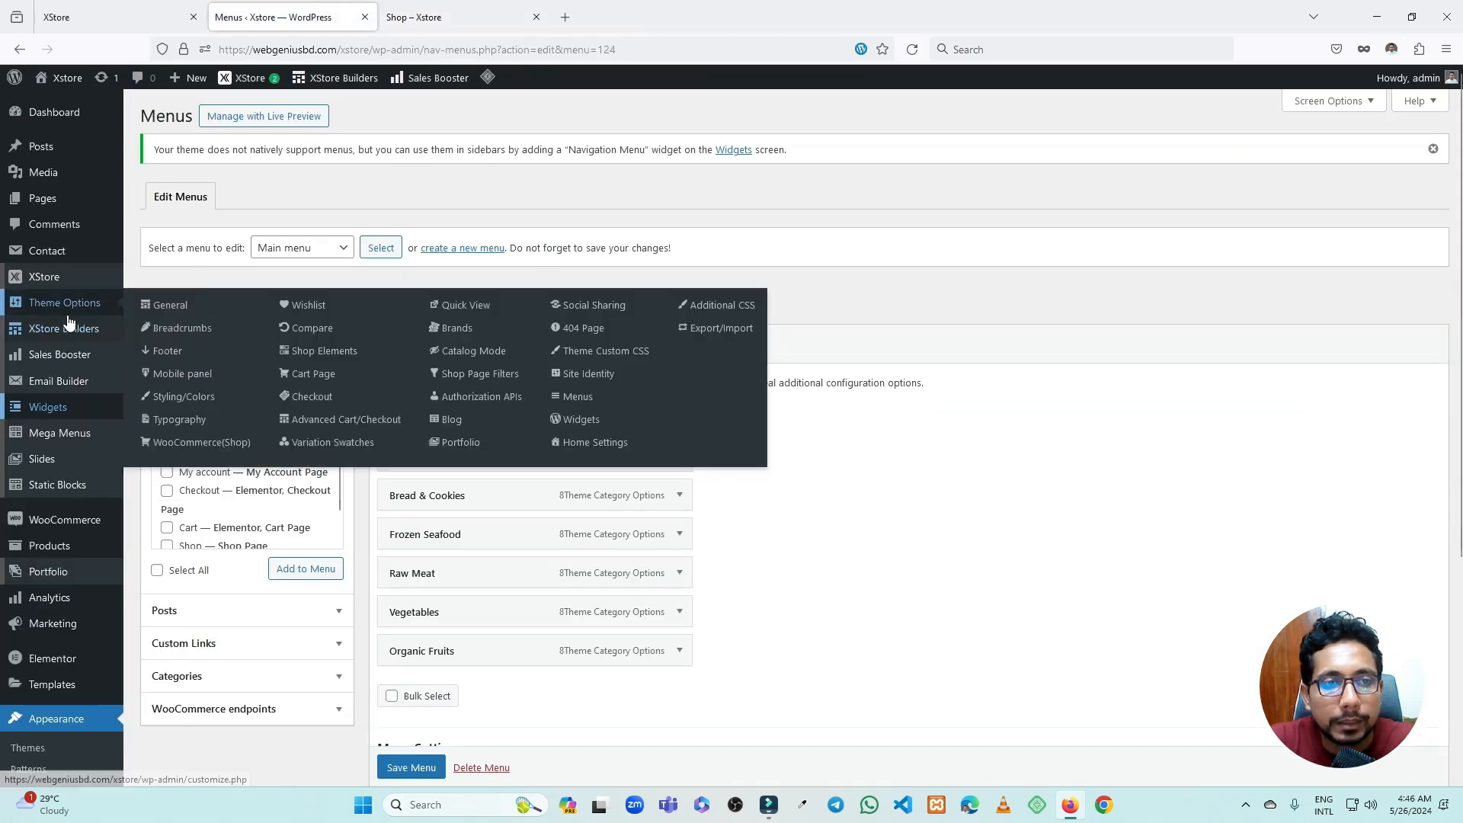
# - Open the list of all XStore slides, check the live shop page and return to the slides list
pyautogui.moveTo(69, 329)
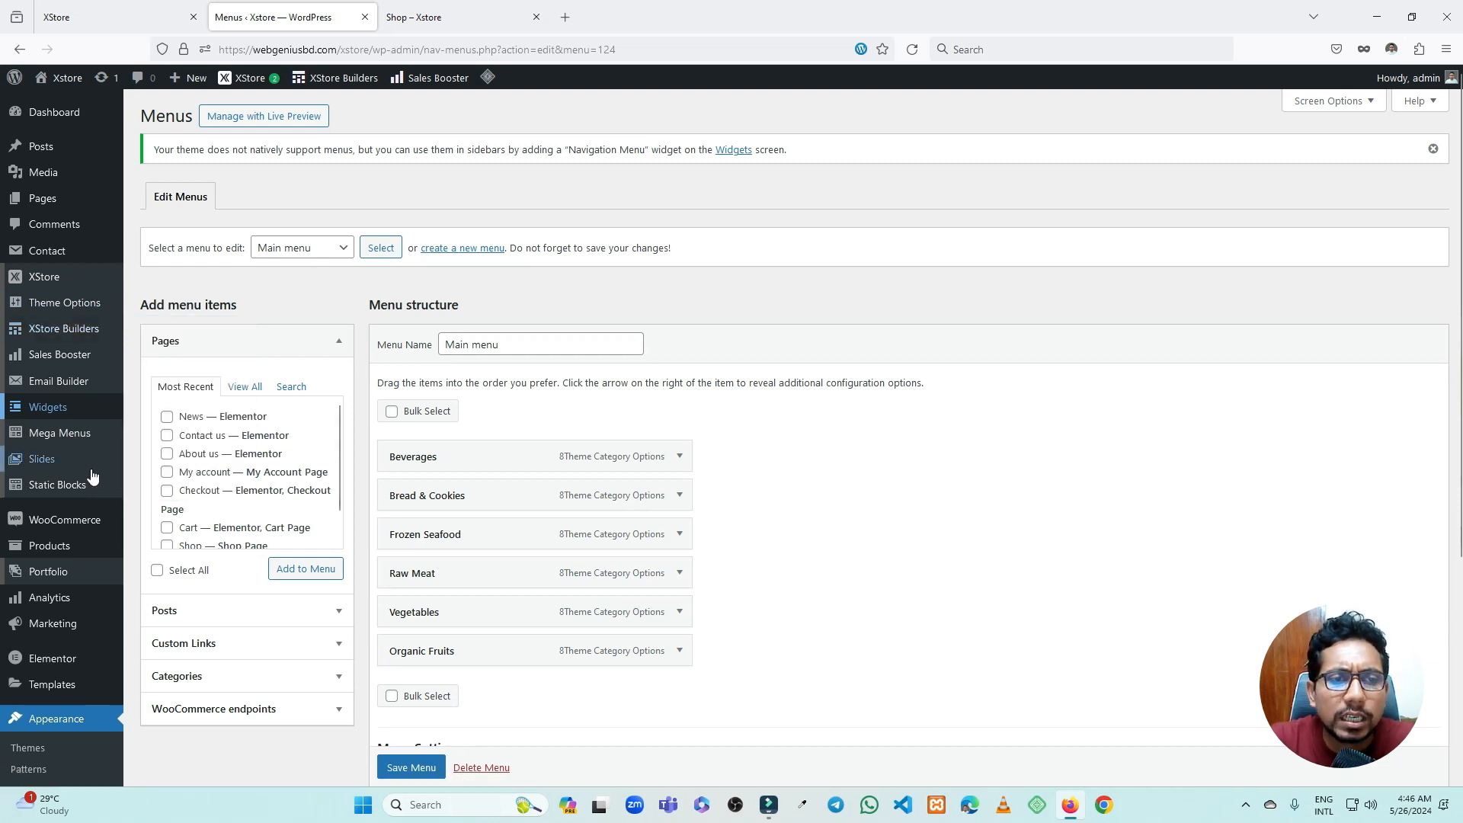
pyautogui.moveTo(62, 465)
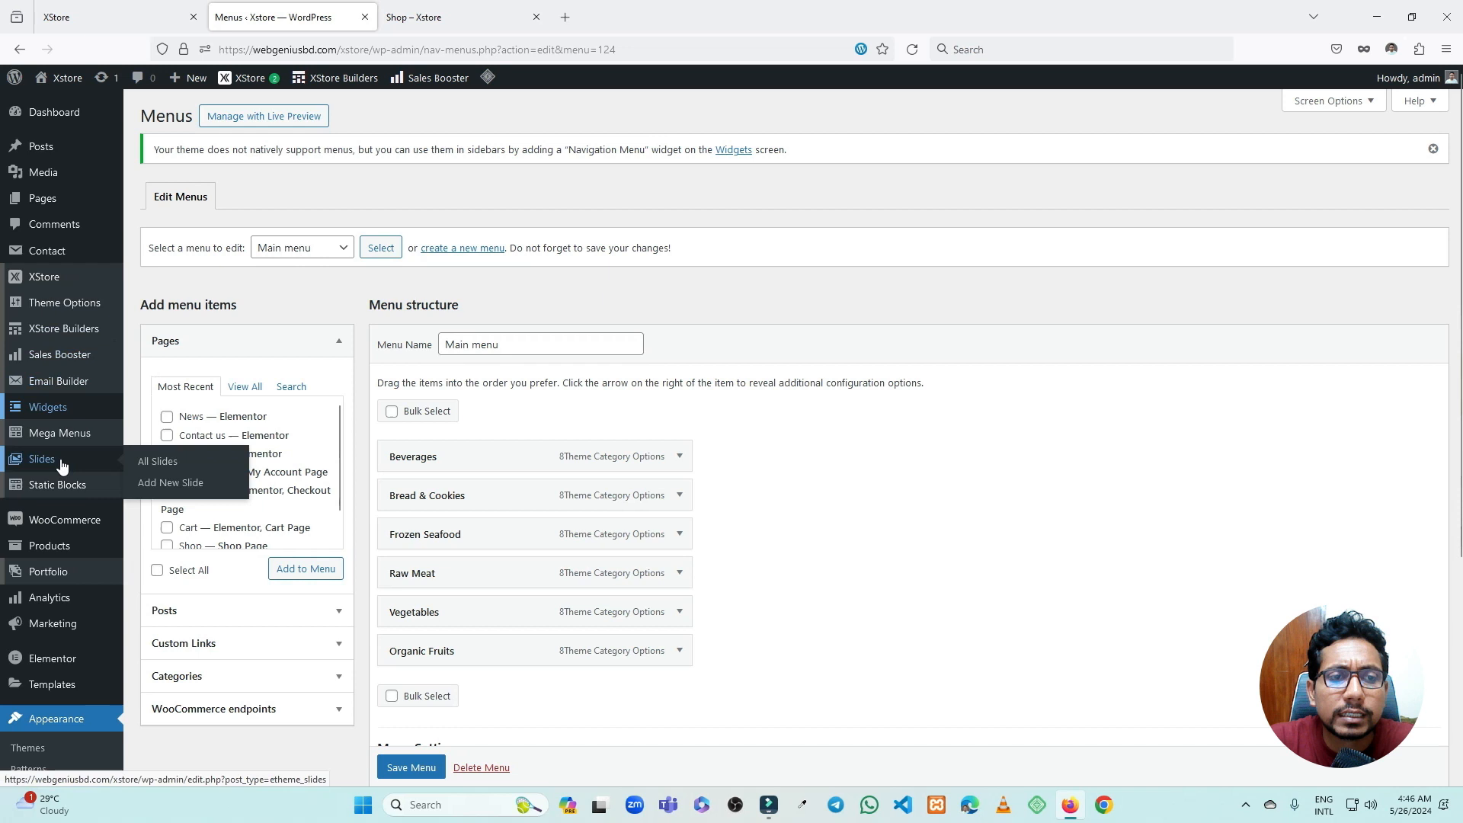
pyautogui.click(158, 462)
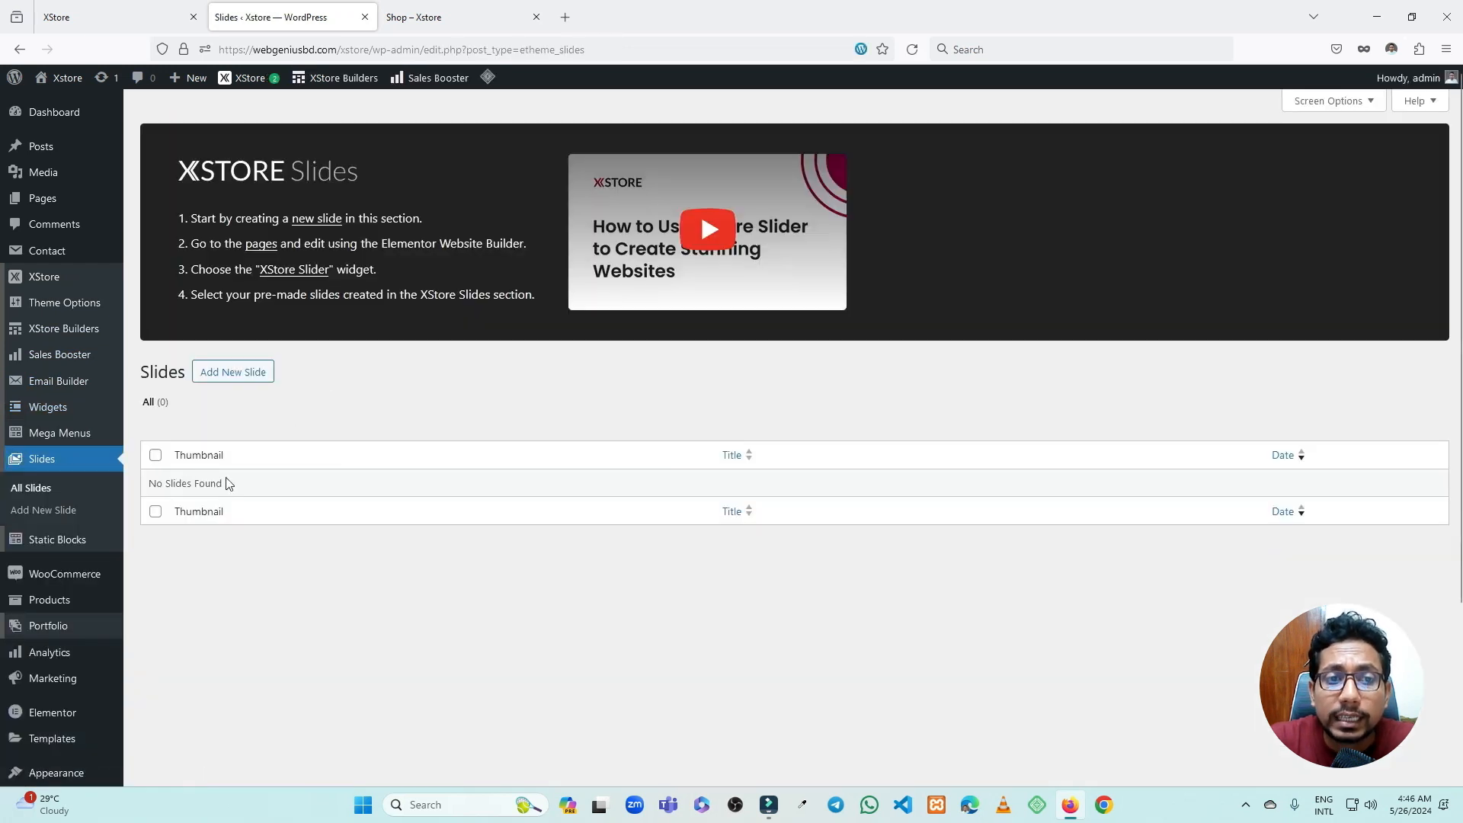
pyautogui.click(427, 11)
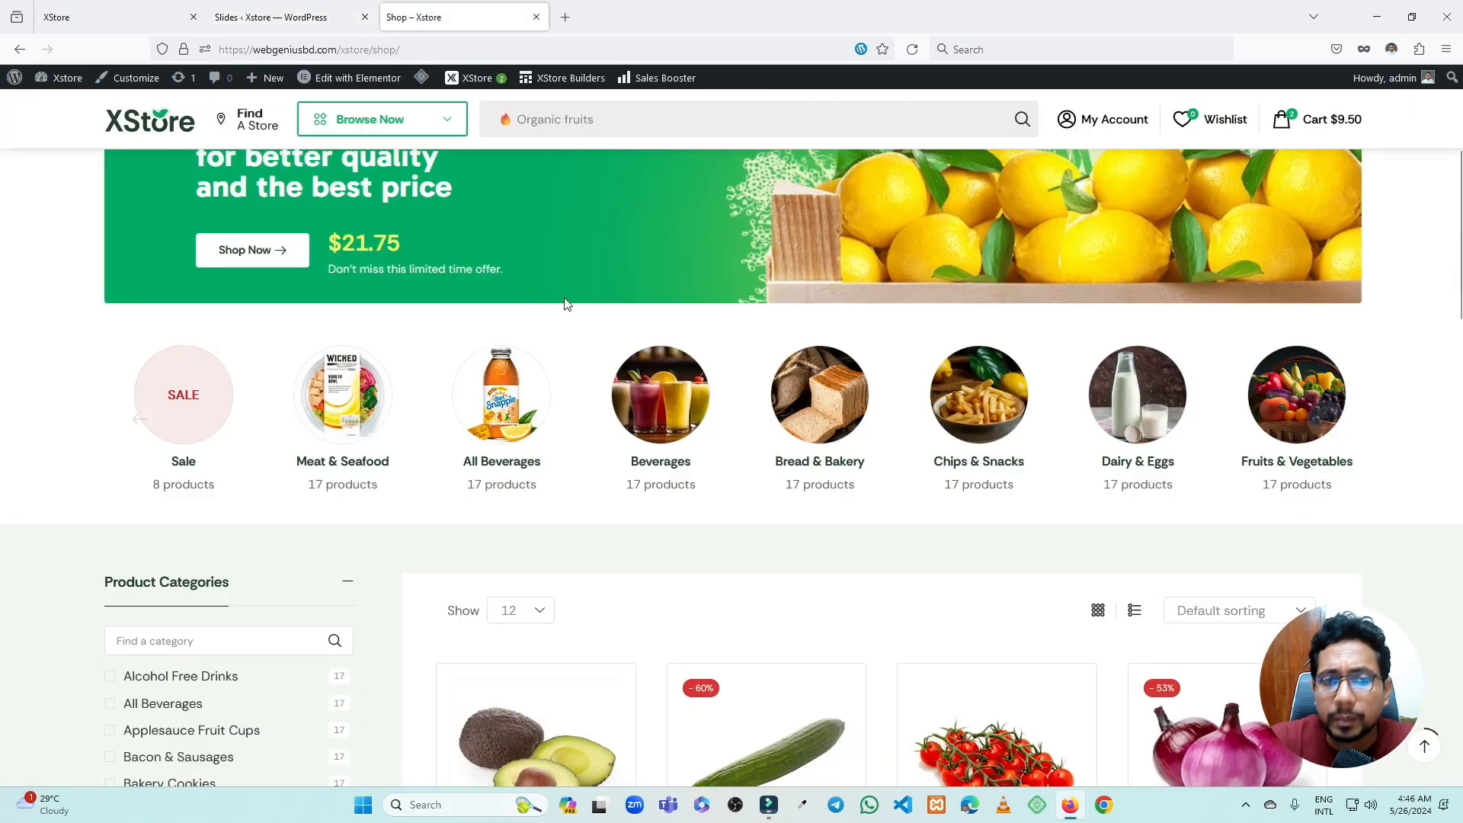
pyautogui.click(302, 7)
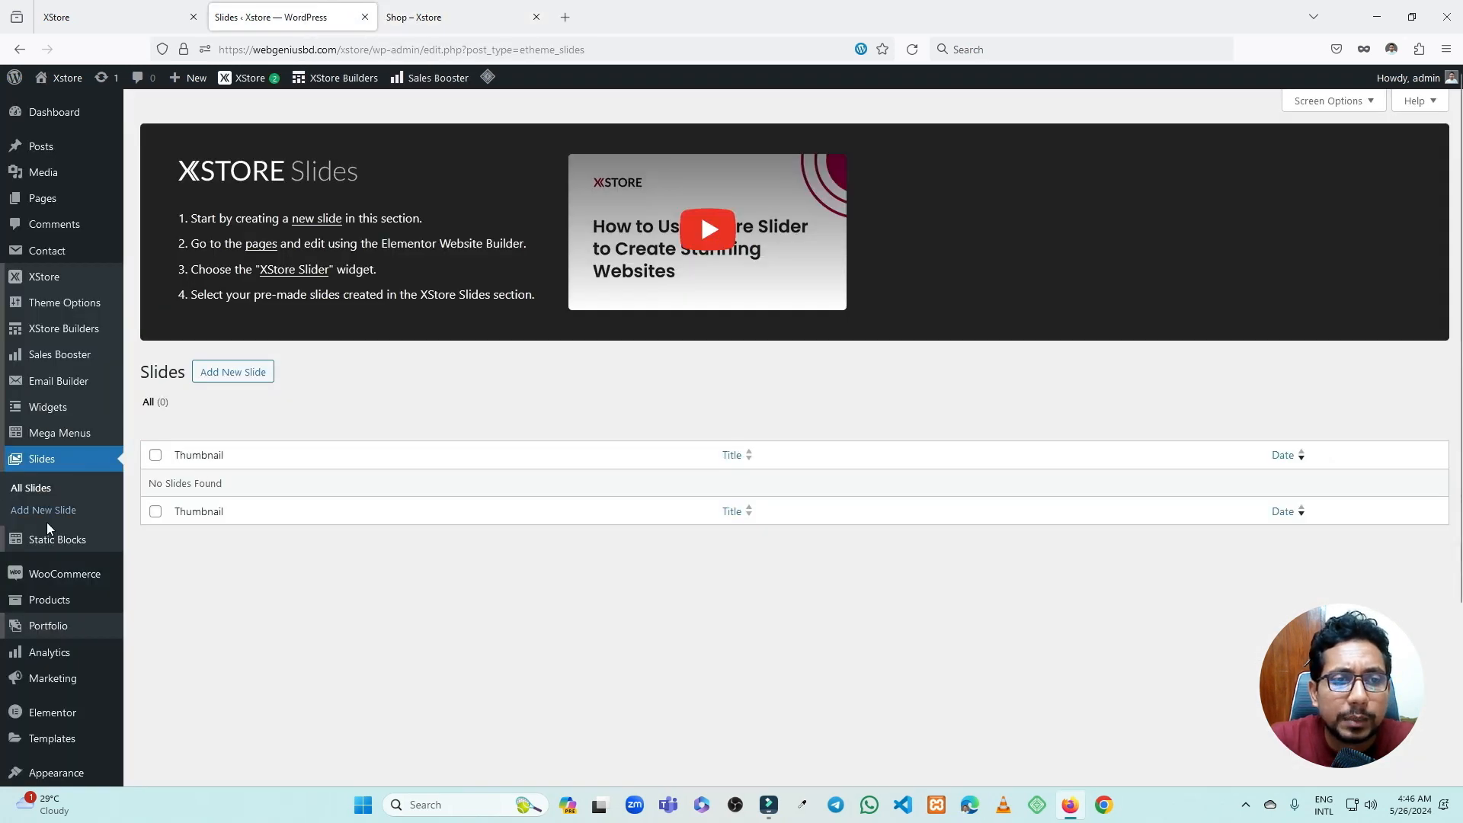
# - Open the Static Blocks list and inspect the header and Browse Now menu on the live shop page
pyautogui.moveTo(55, 547)
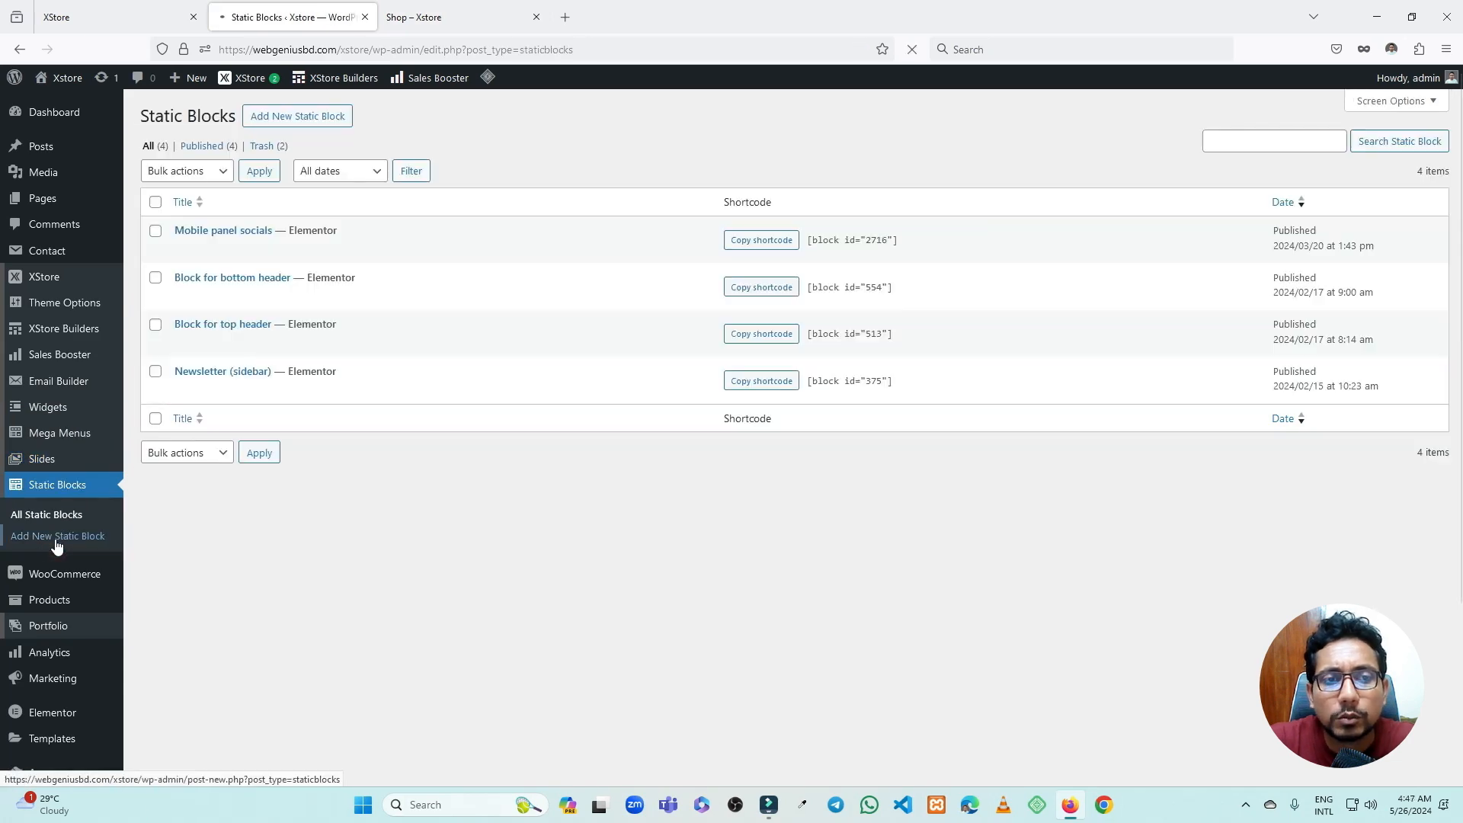
pyautogui.click(429, 9)
pyautogui.scroll(1, 266, 174)
pyautogui.scroll(1, 266, 174)
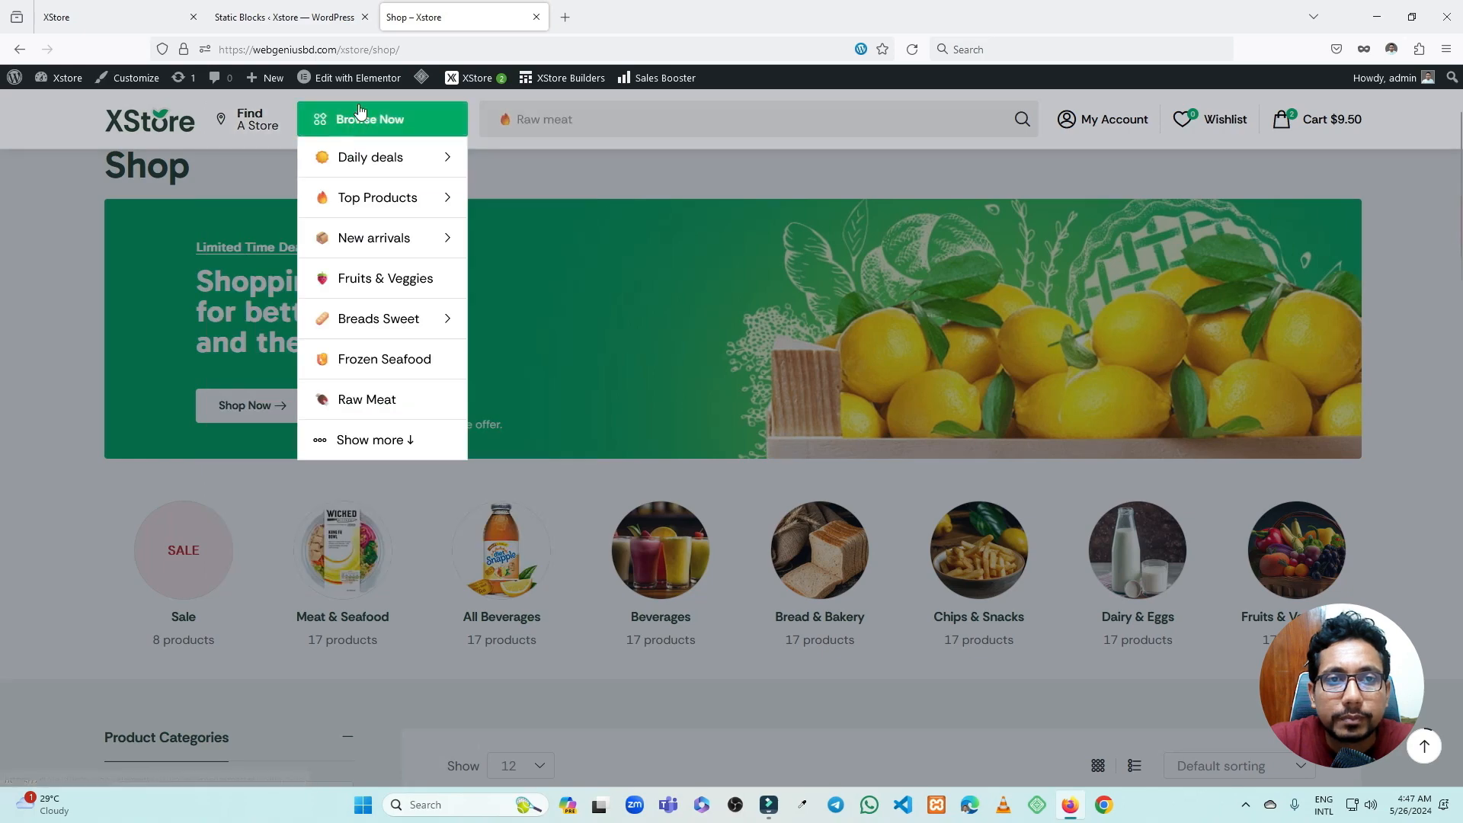
pyautogui.scroll(2, 499, 134)
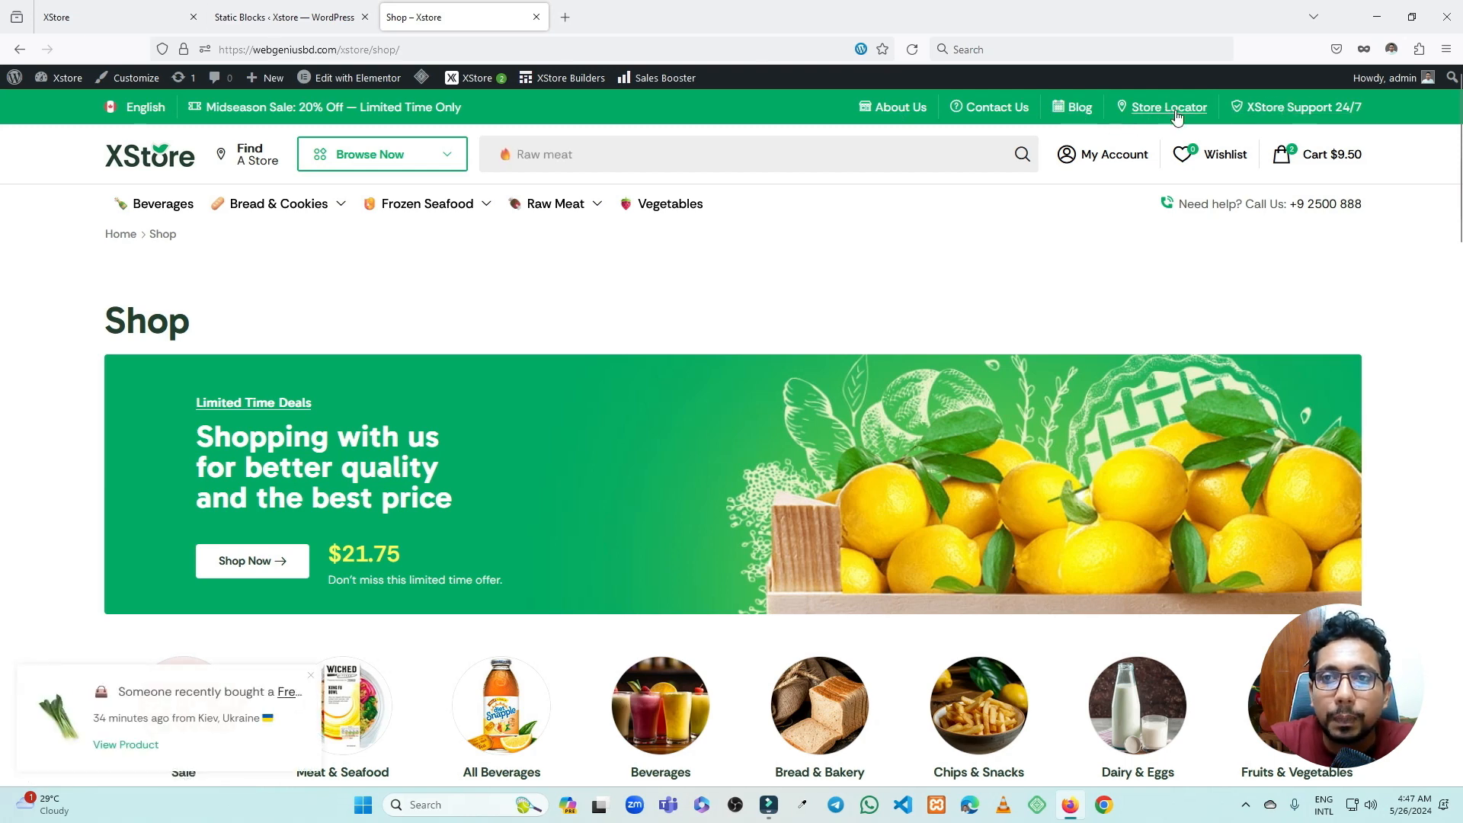
# - Review the header blocks in the Static Blocks list and look over the shop page's category carousel and header
pyautogui.click(309, 15)
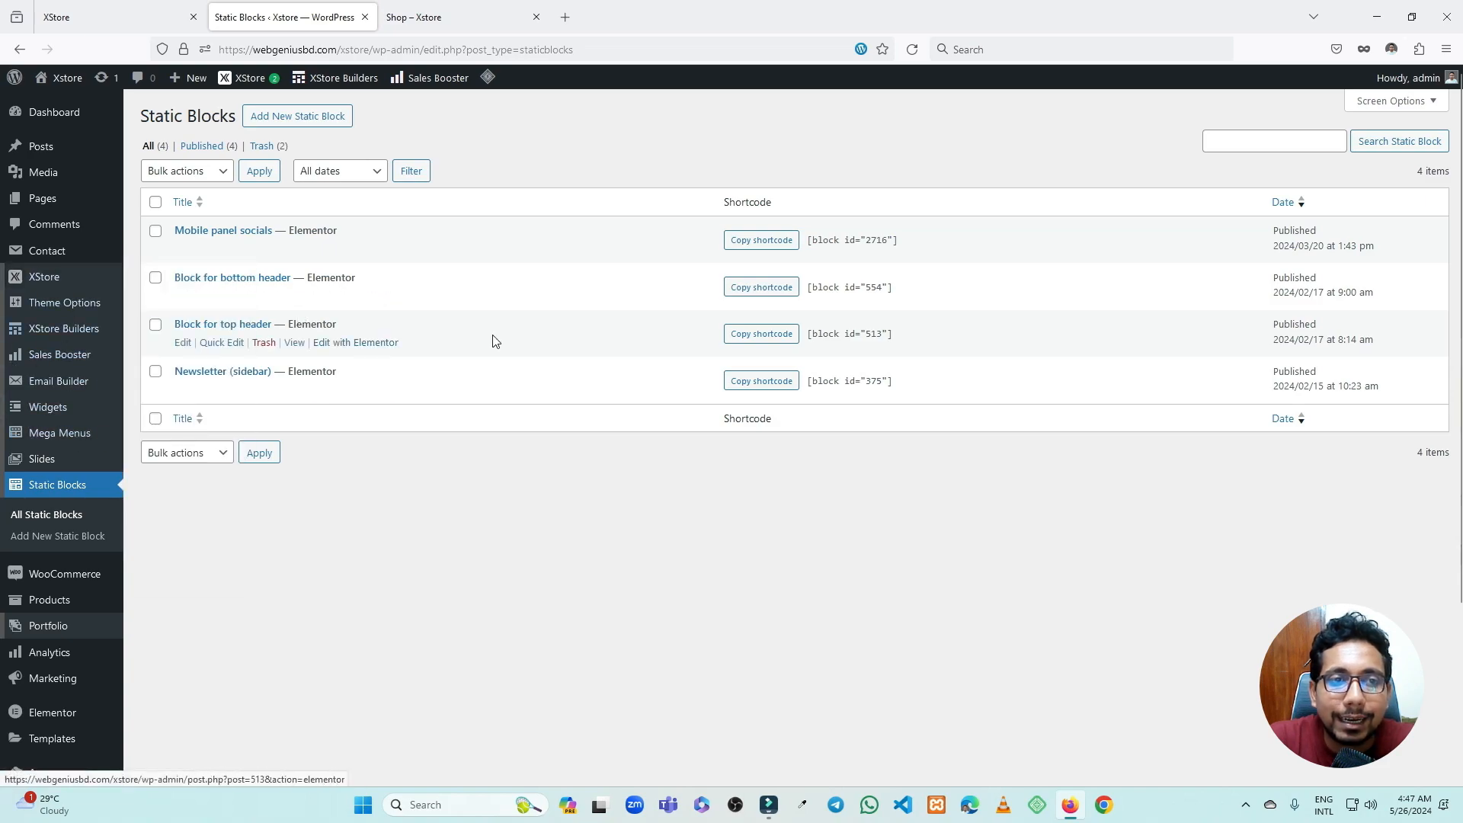
pyautogui.click(457, 17)
pyautogui.scroll(-5, 659, 313)
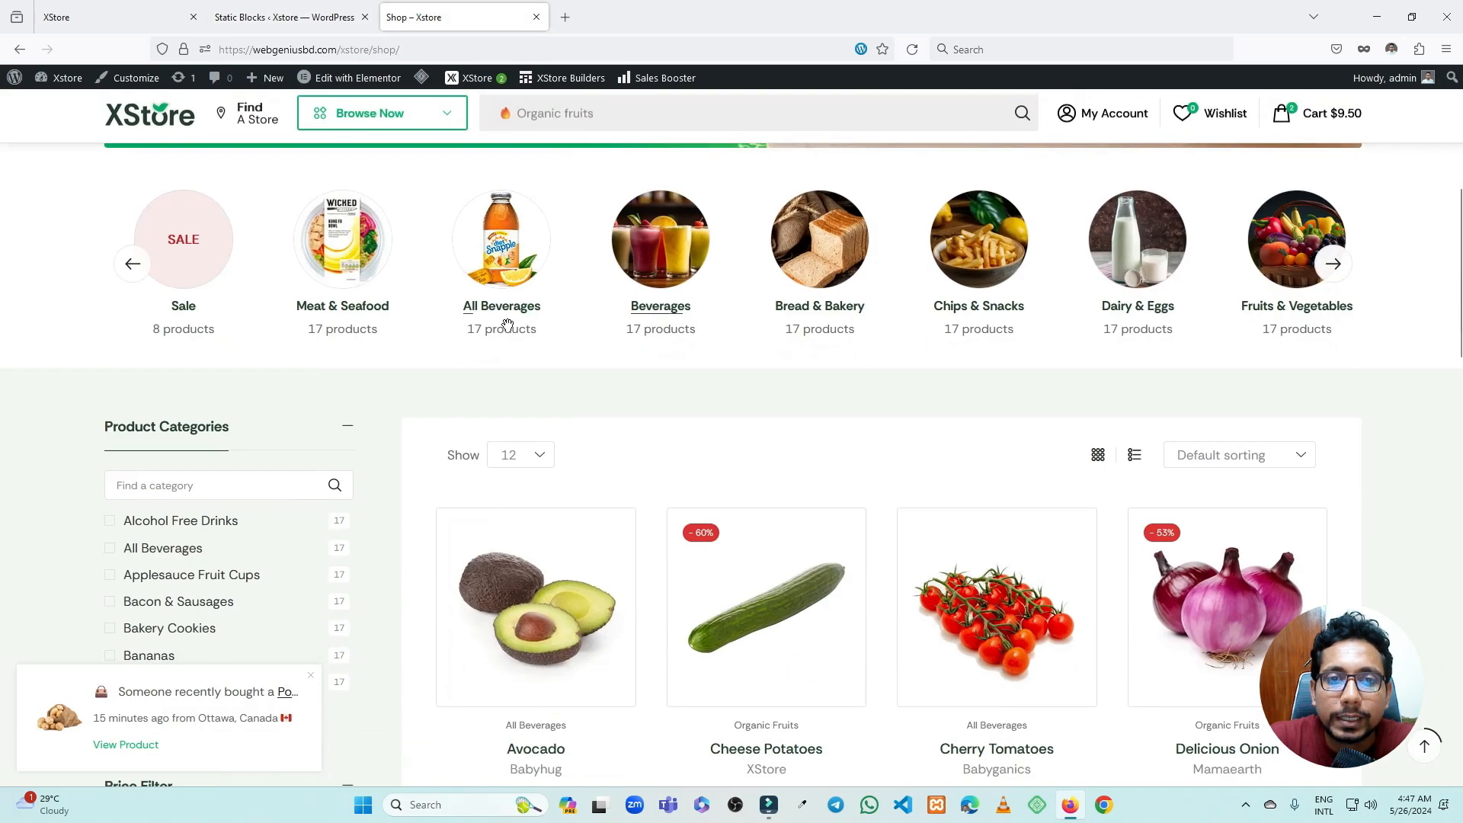
pyautogui.scroll(5, 495, 378)
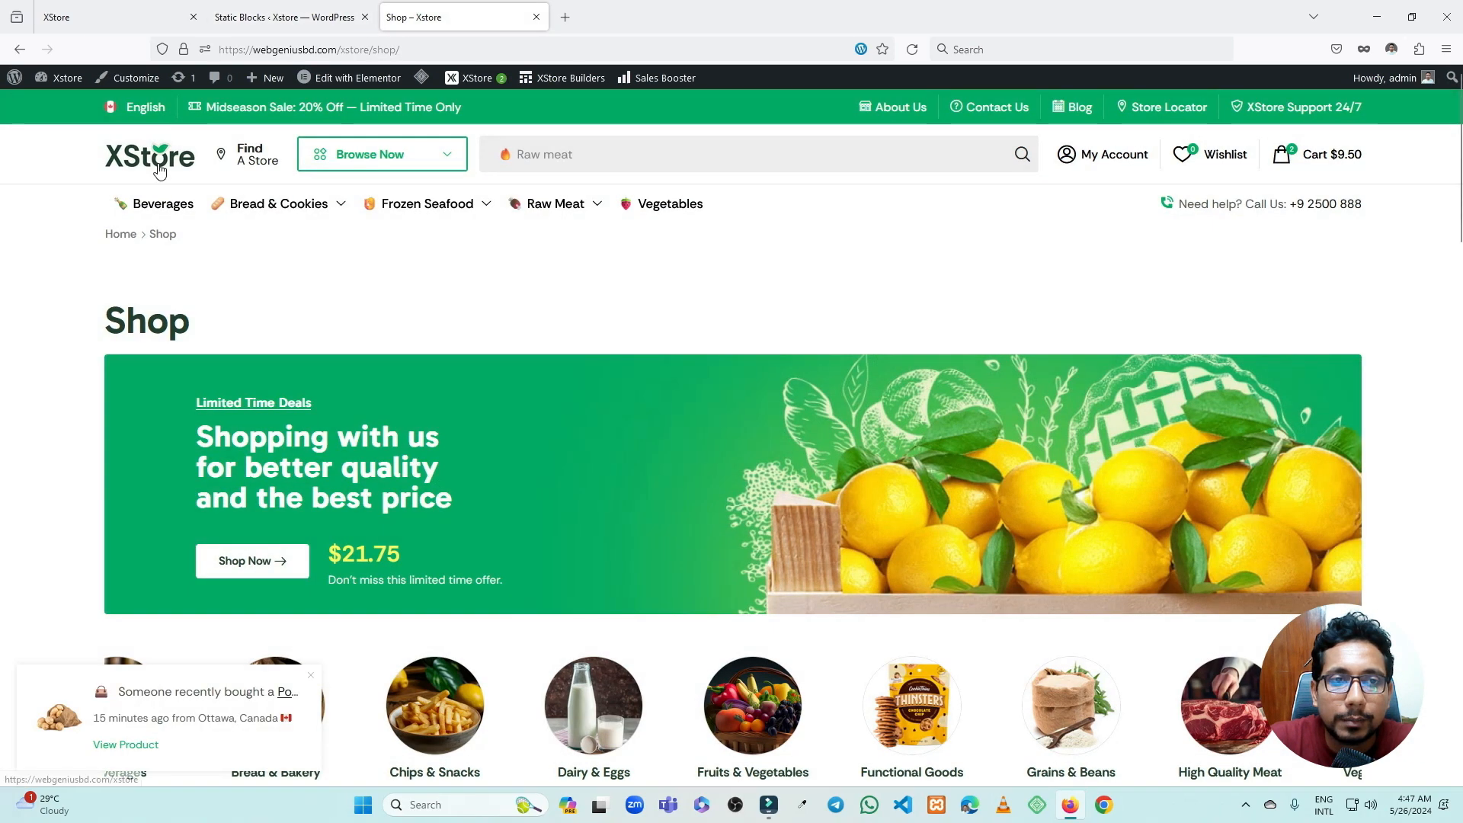
# - Open the store's homepage from the shop page and look through its banners and Deal Of The Month section
pyautogui.click(158, 165)
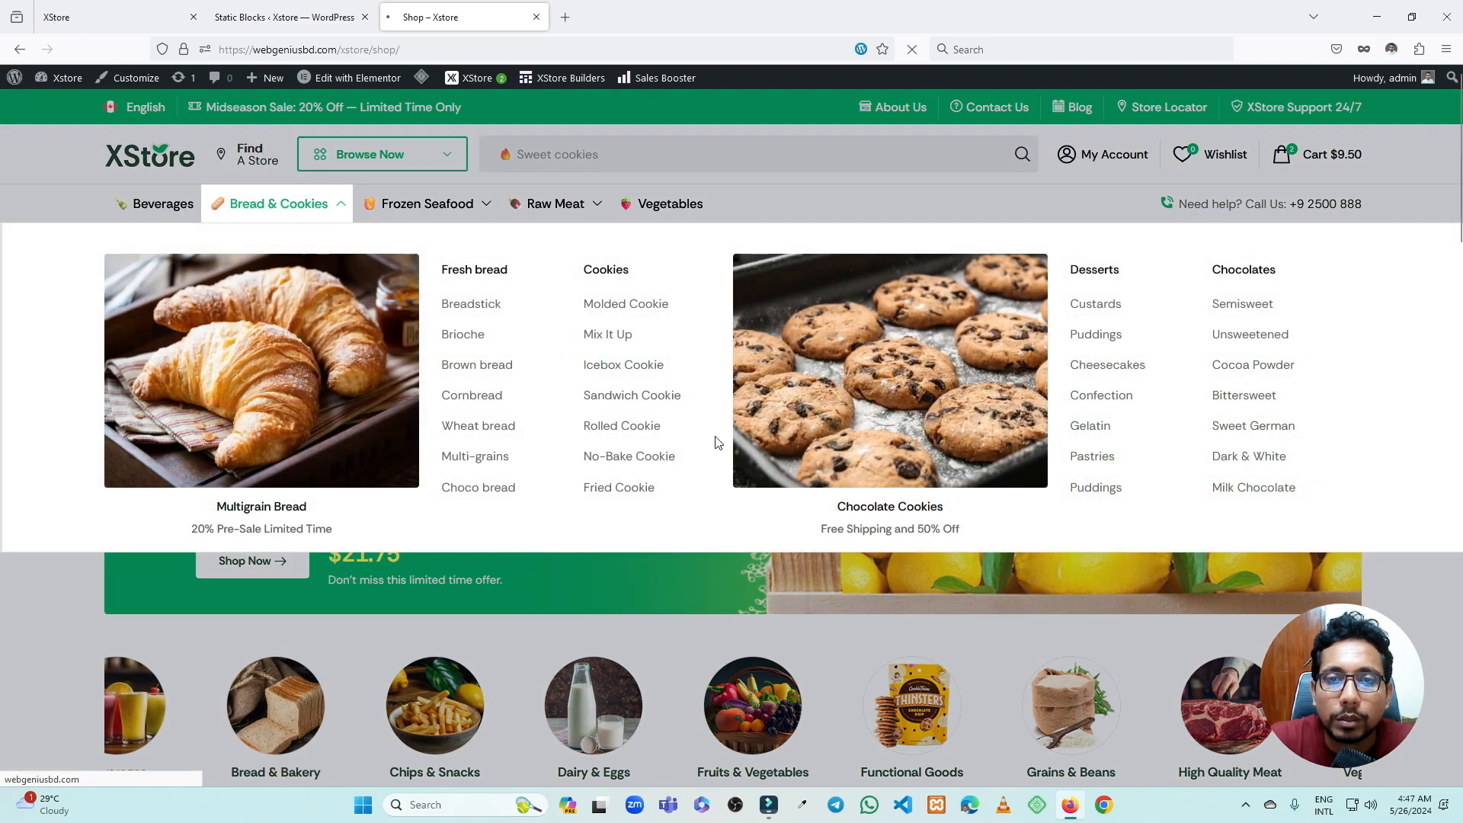
pyautogui.scroll(-15, 728, 431)
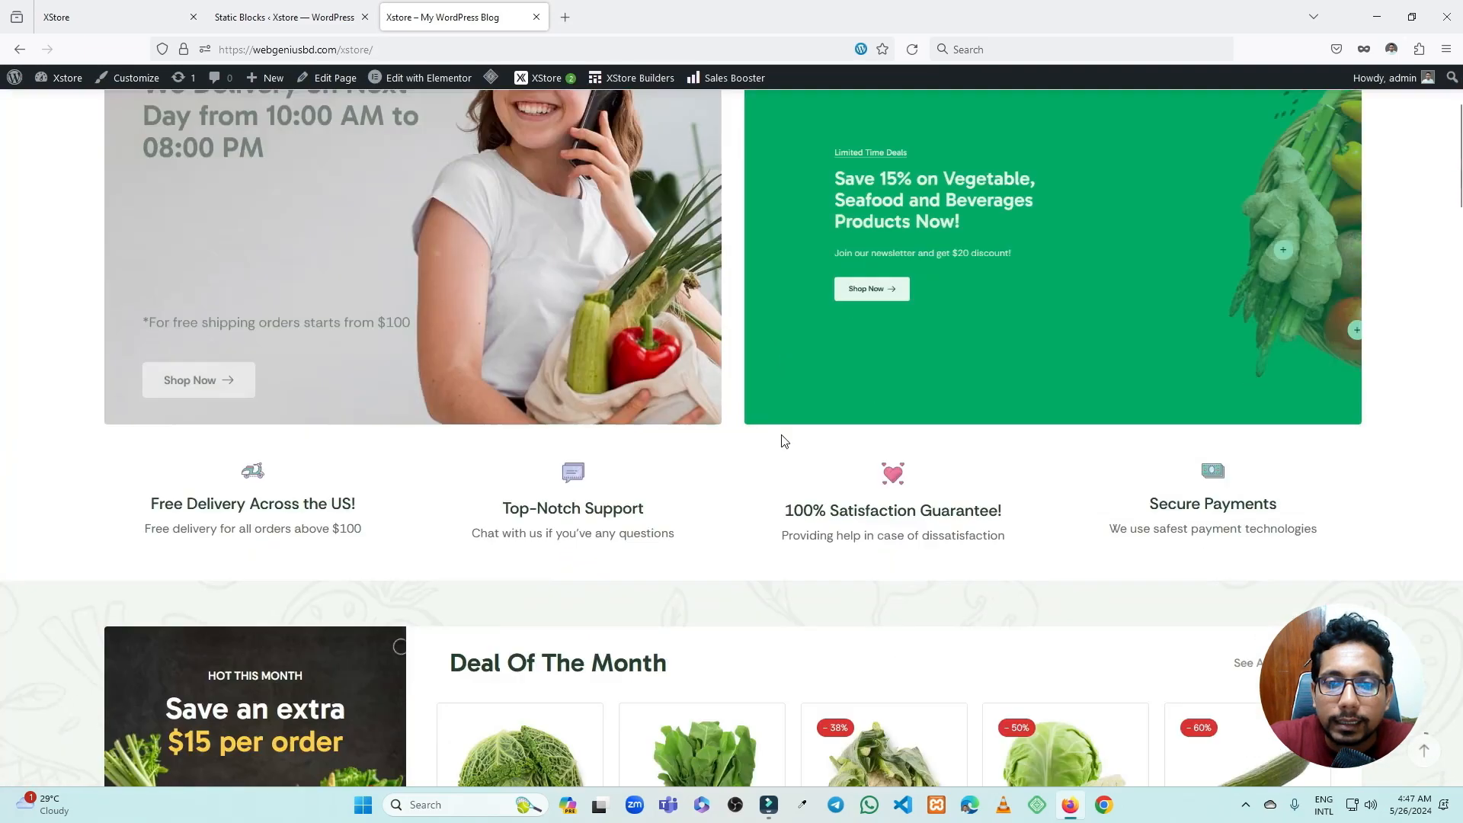
pyautogui.scroll(5, 661, 435)
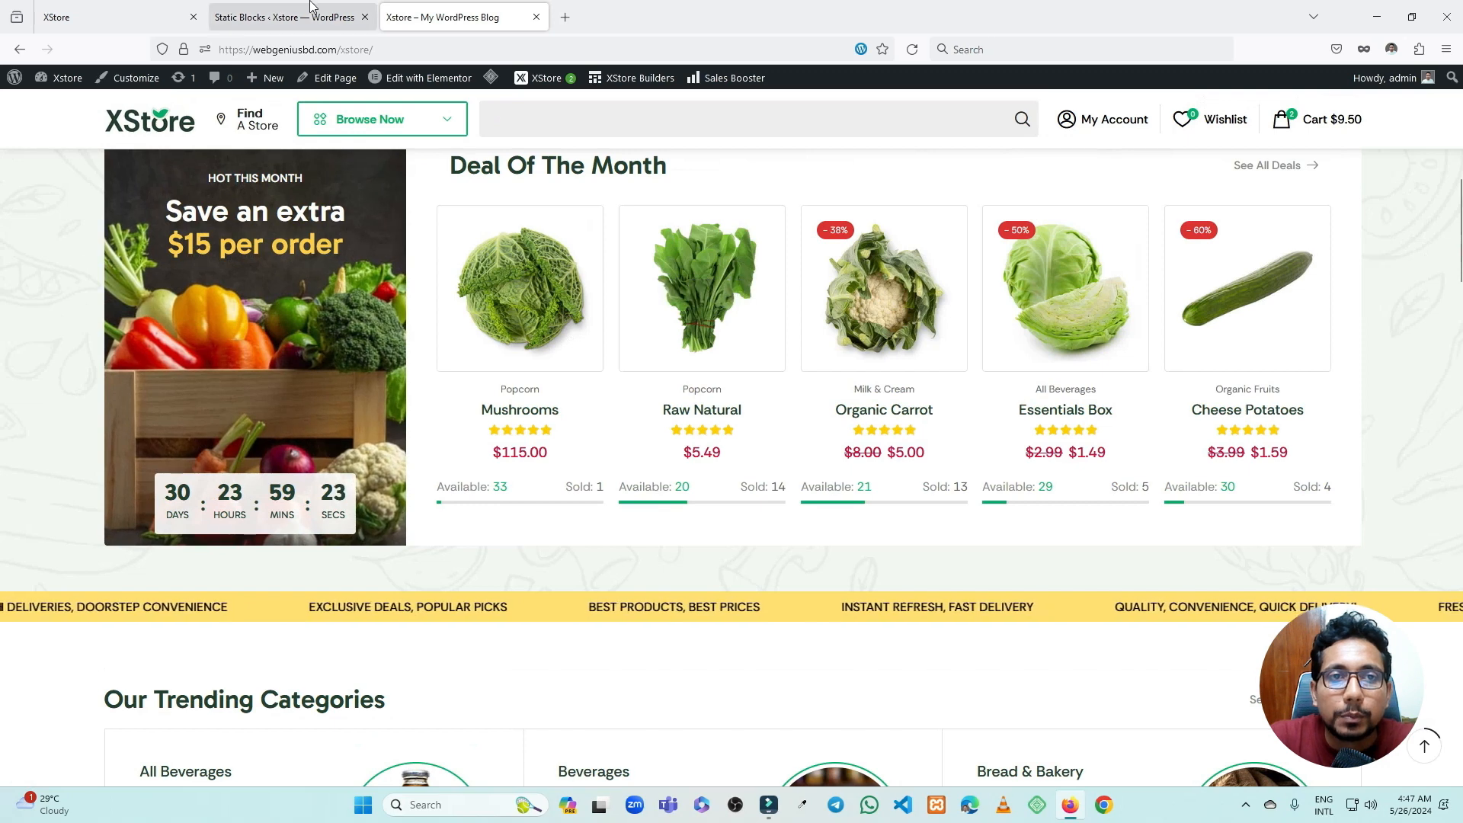
# - Open the Home grocery-mega-market page for editing in Elementor from the Pages list and compare it with the live homepage
pyautogui.click(295, 16)
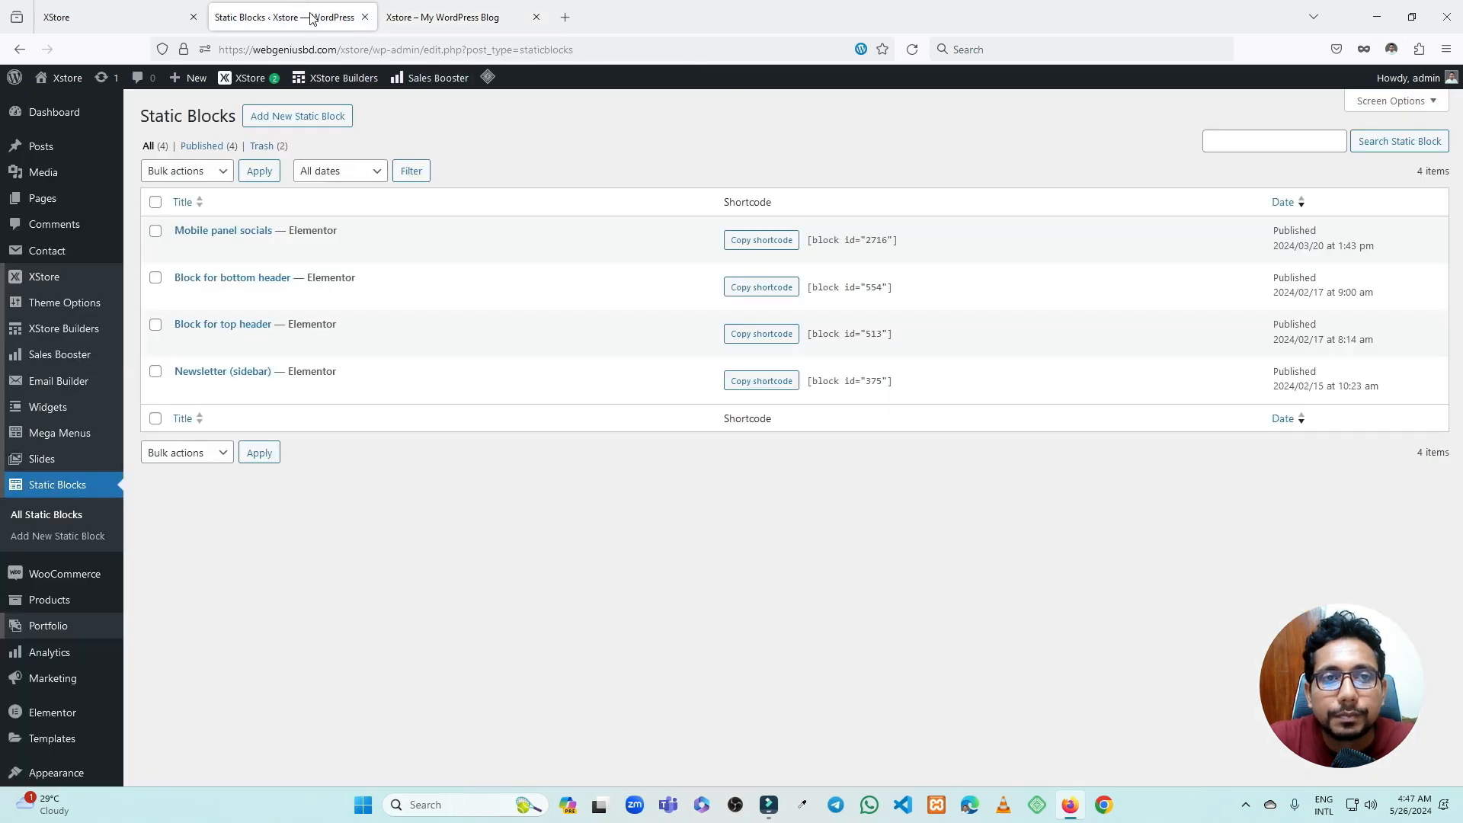
pyautogui.click(48, 199)
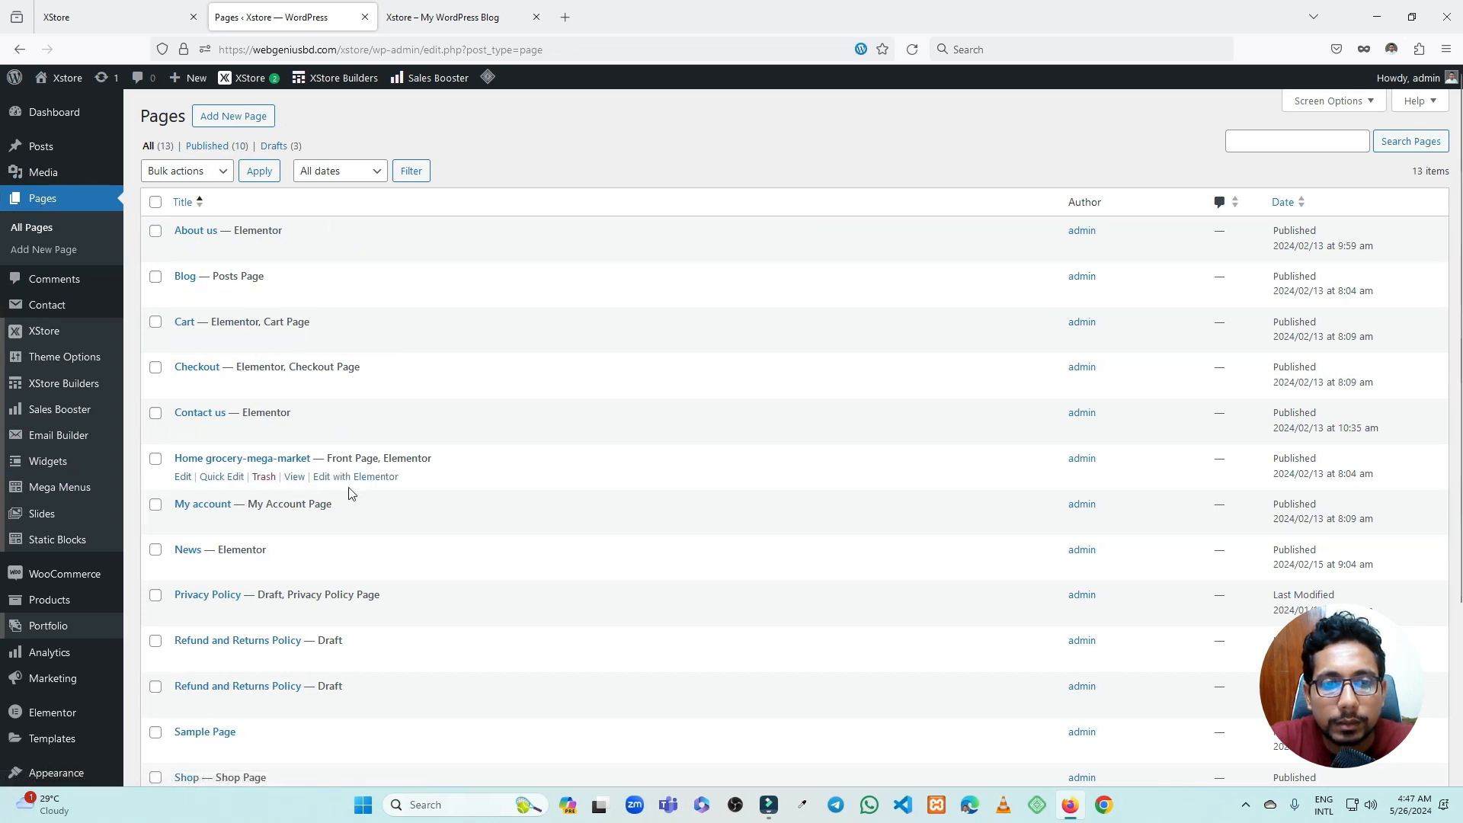
pyautogui.click(354, 477)
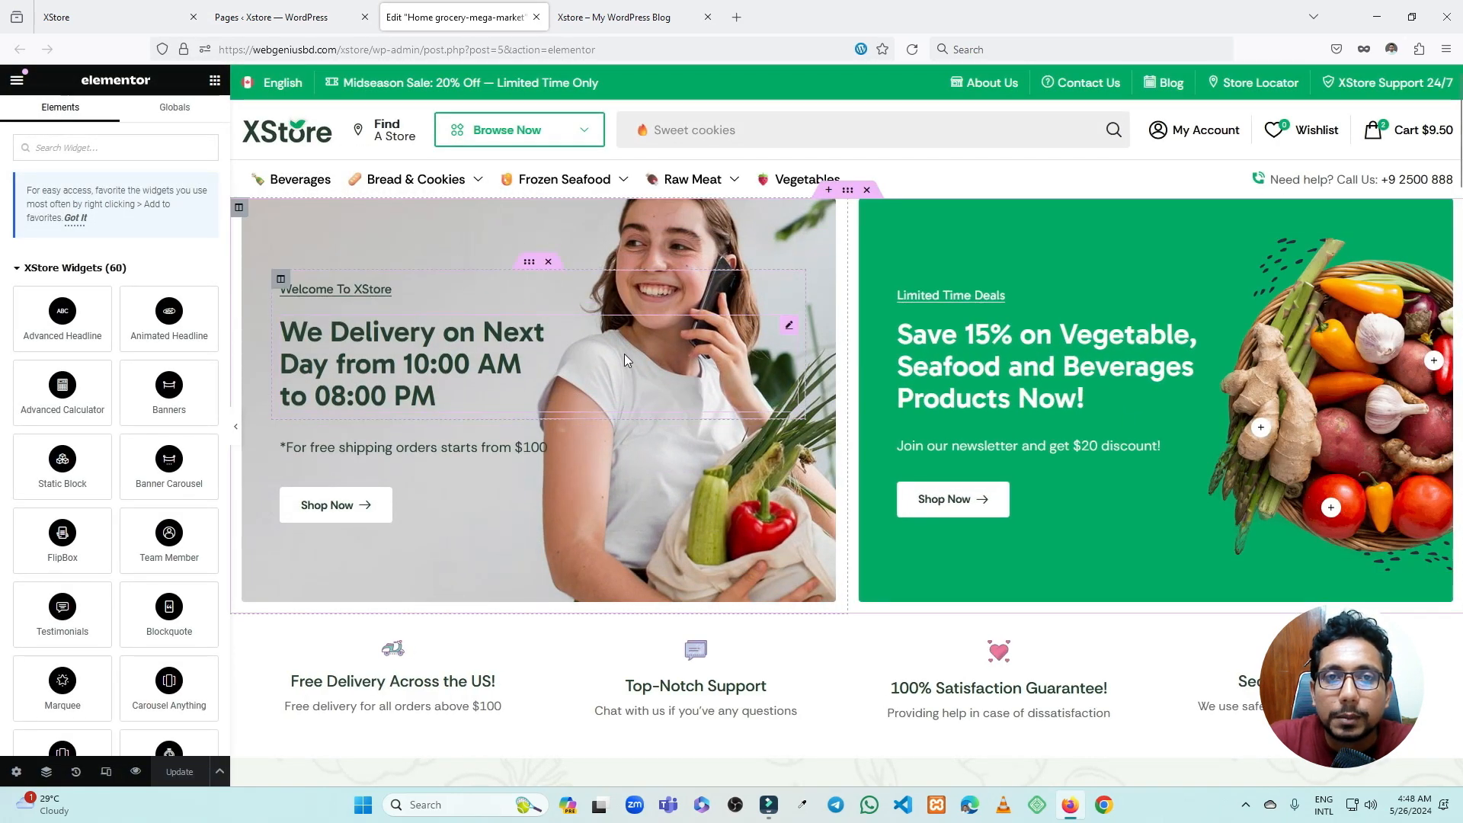
pyautogui.click(631, 17)
pyautogui.scroll(10, 610, 281)
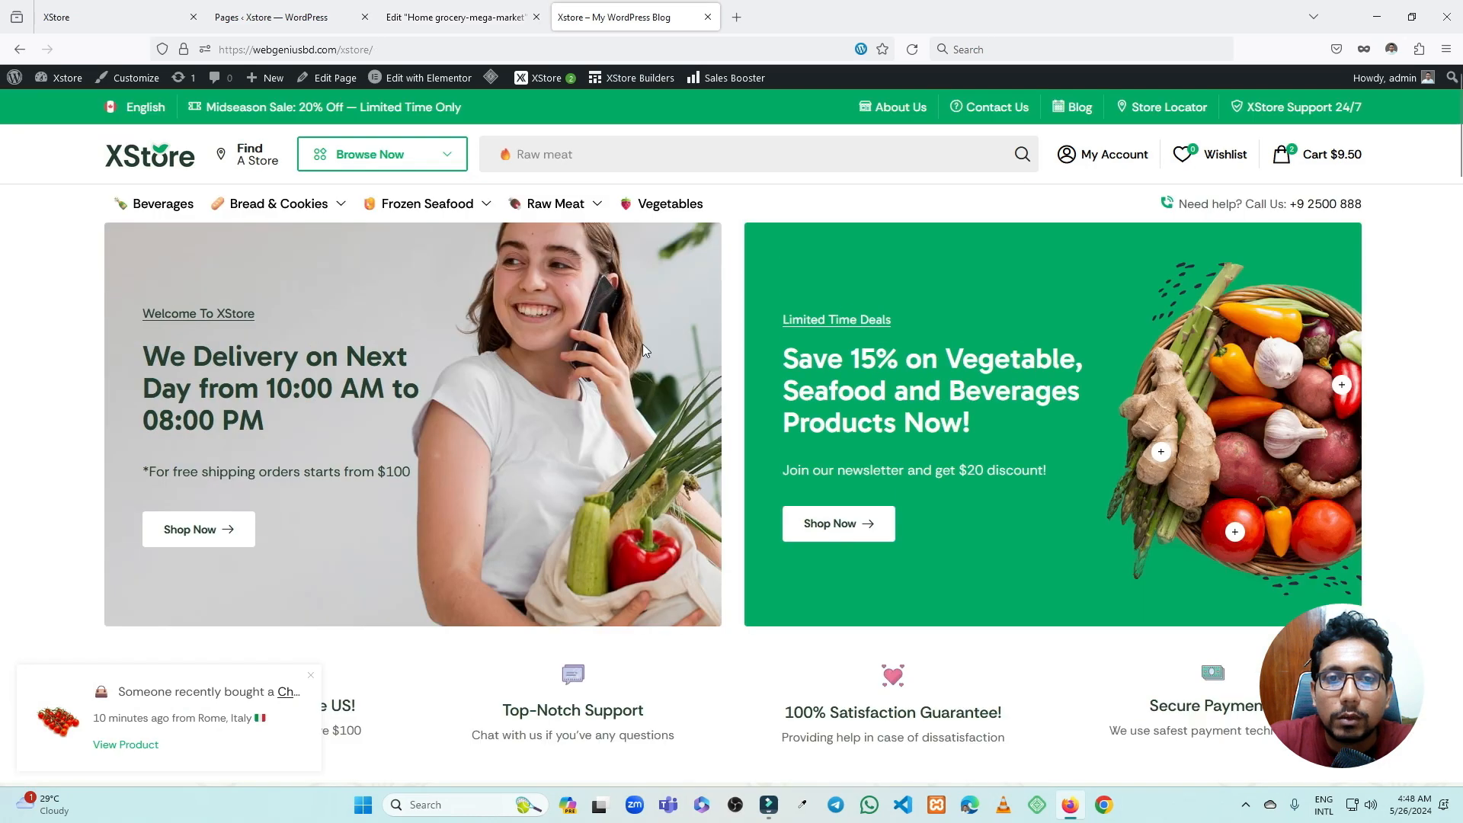
pyautogui.hotkey('ctrl', 'shift', 'Tab')
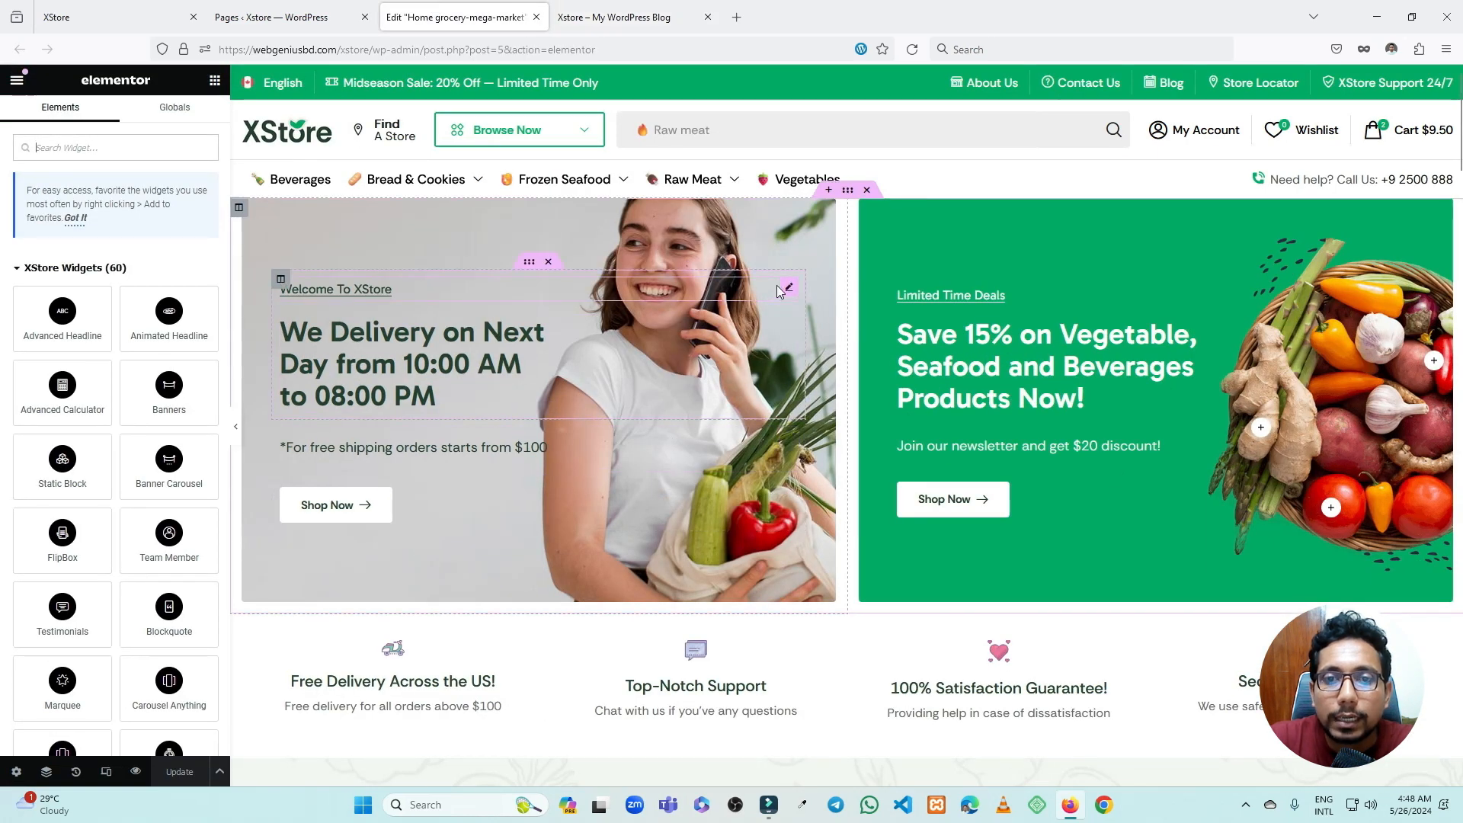
# - Inspect the settings of the "Welcome To XStore" banner's inner section, its three headings and its Shop Now button
pyautogui.click(529, 262)
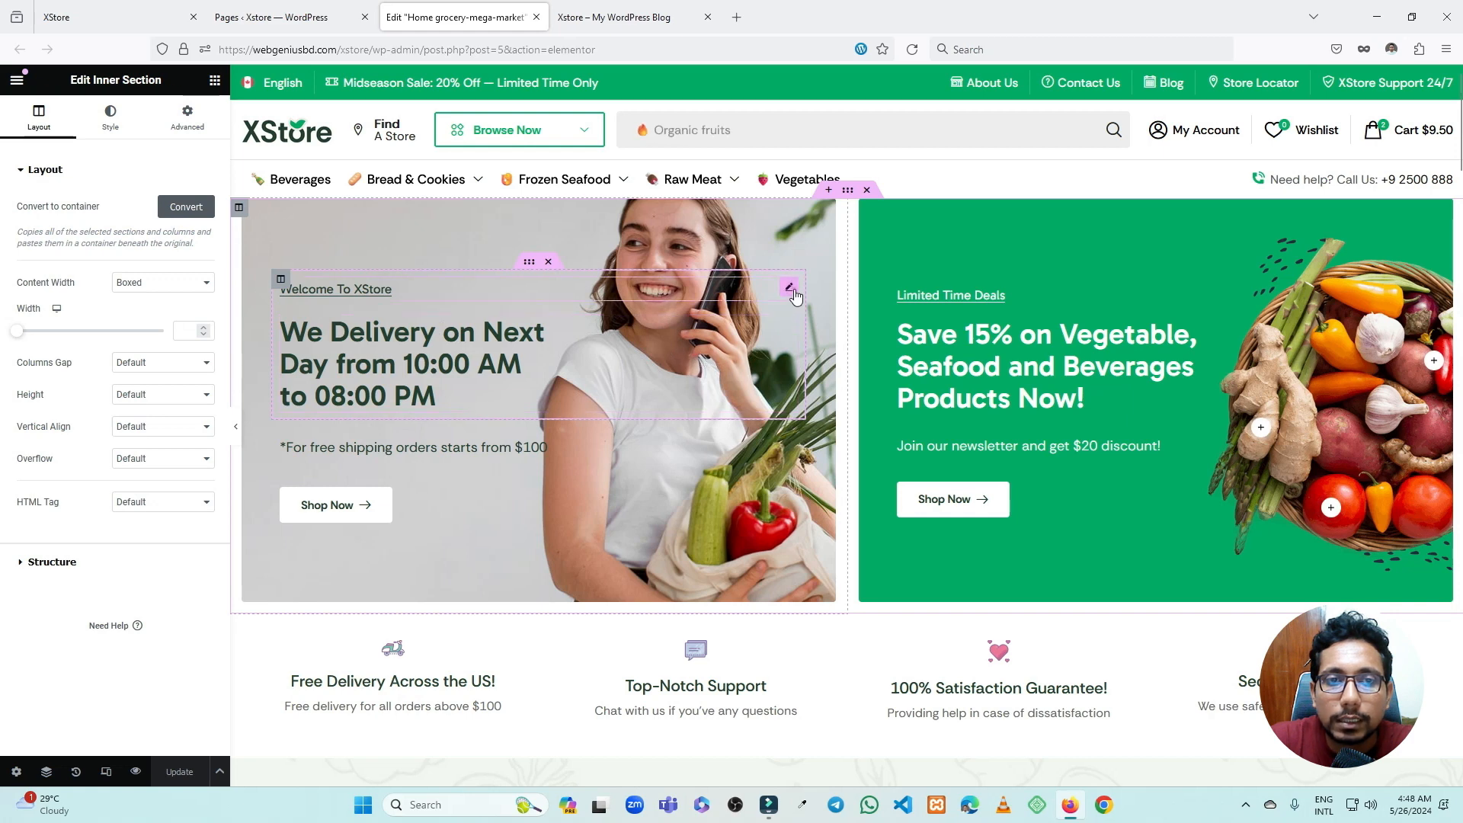
pyautogui.click(790, 289)
pyautogui.doubleClick(106, 80)
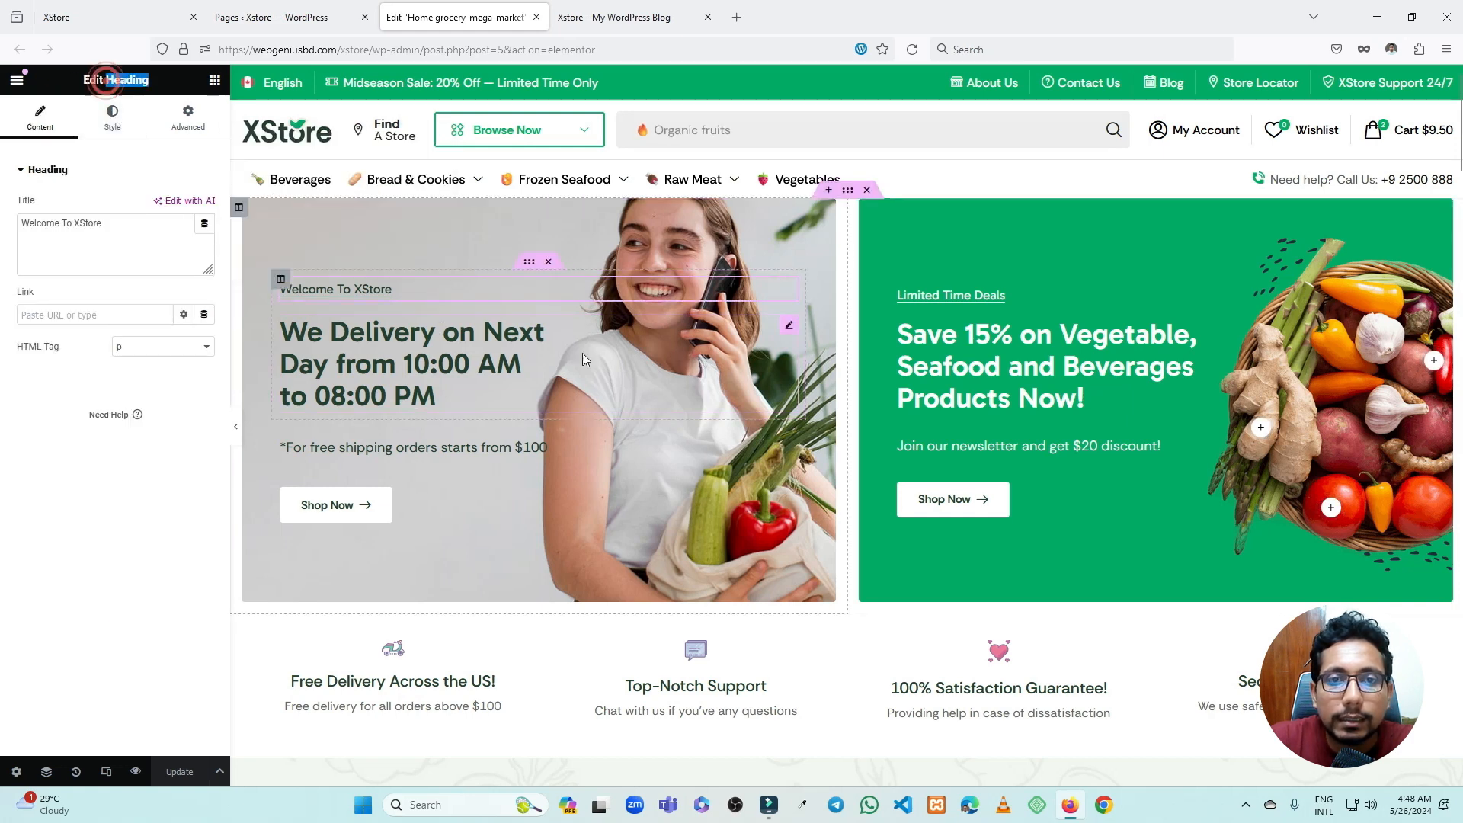
pyautogui.click(790, 328)
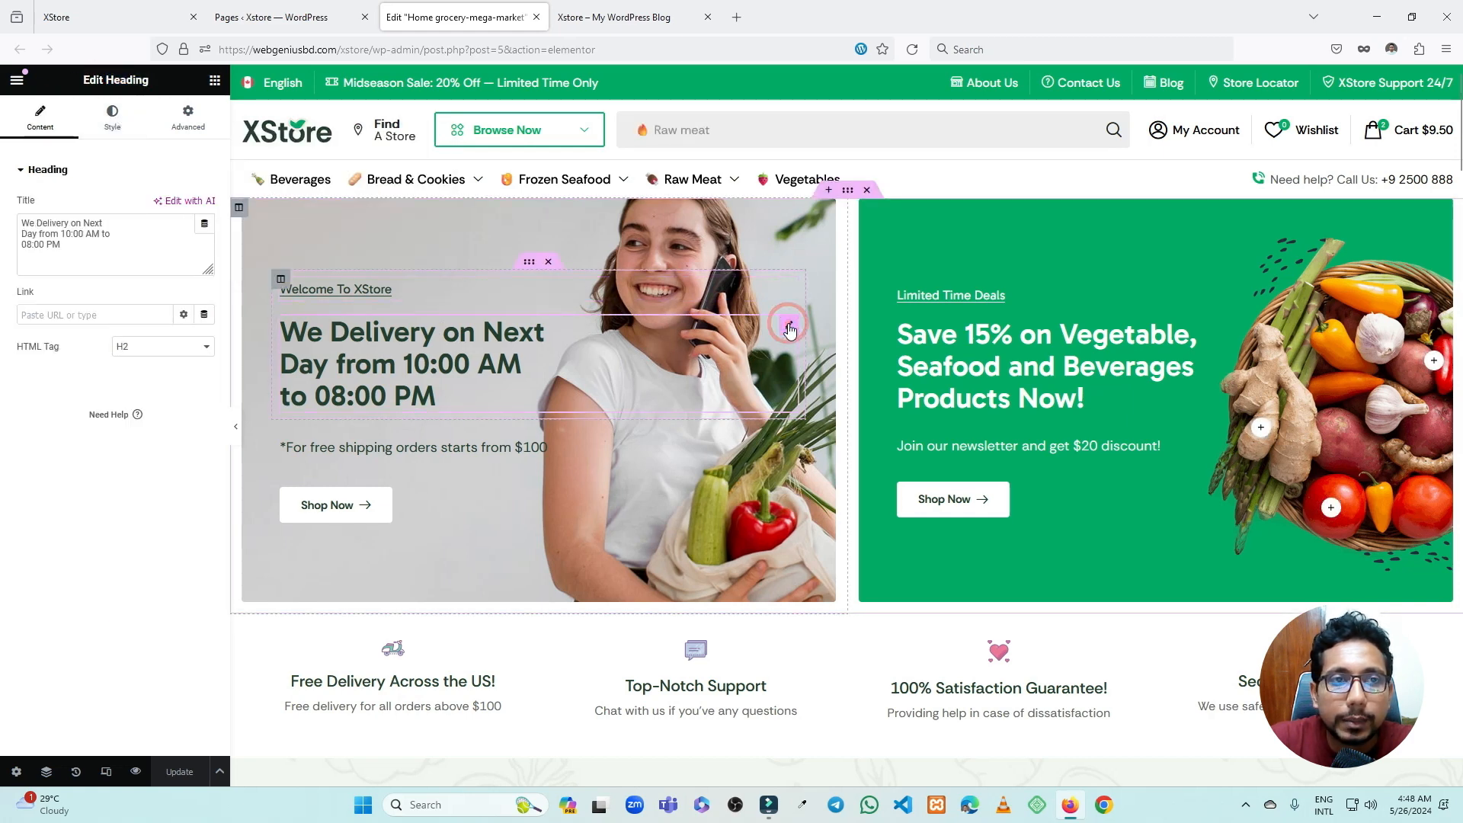
pyautogui.click(592, 461)
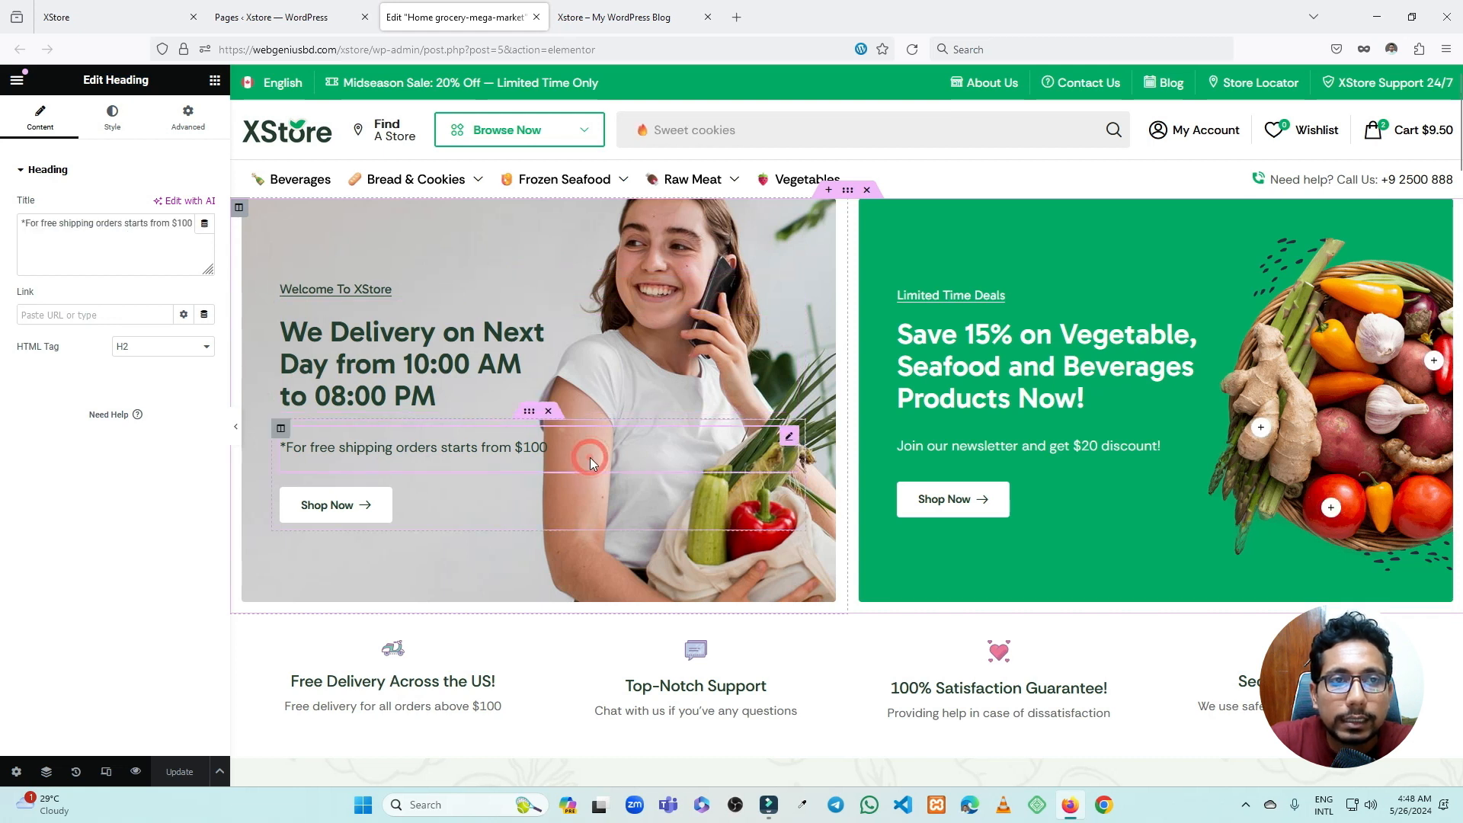
pyautogui.click(440, 515)
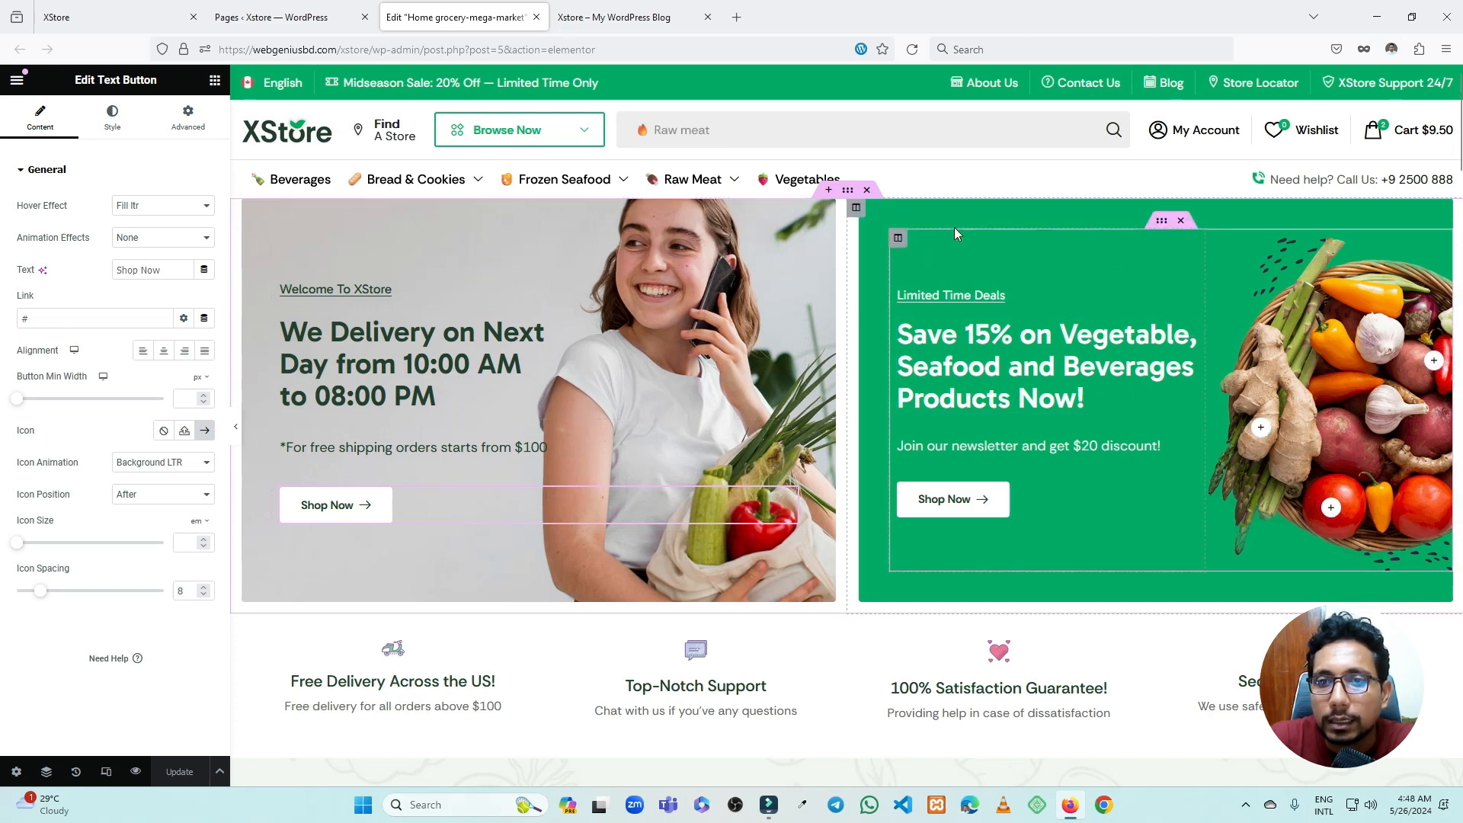
# - Inspect the icon box settings for Free Delivery, Top-Notch Support, 100% Satisfaction Guarantee and Secure Payments
pyautogui.scroll(-5, 885, 268)
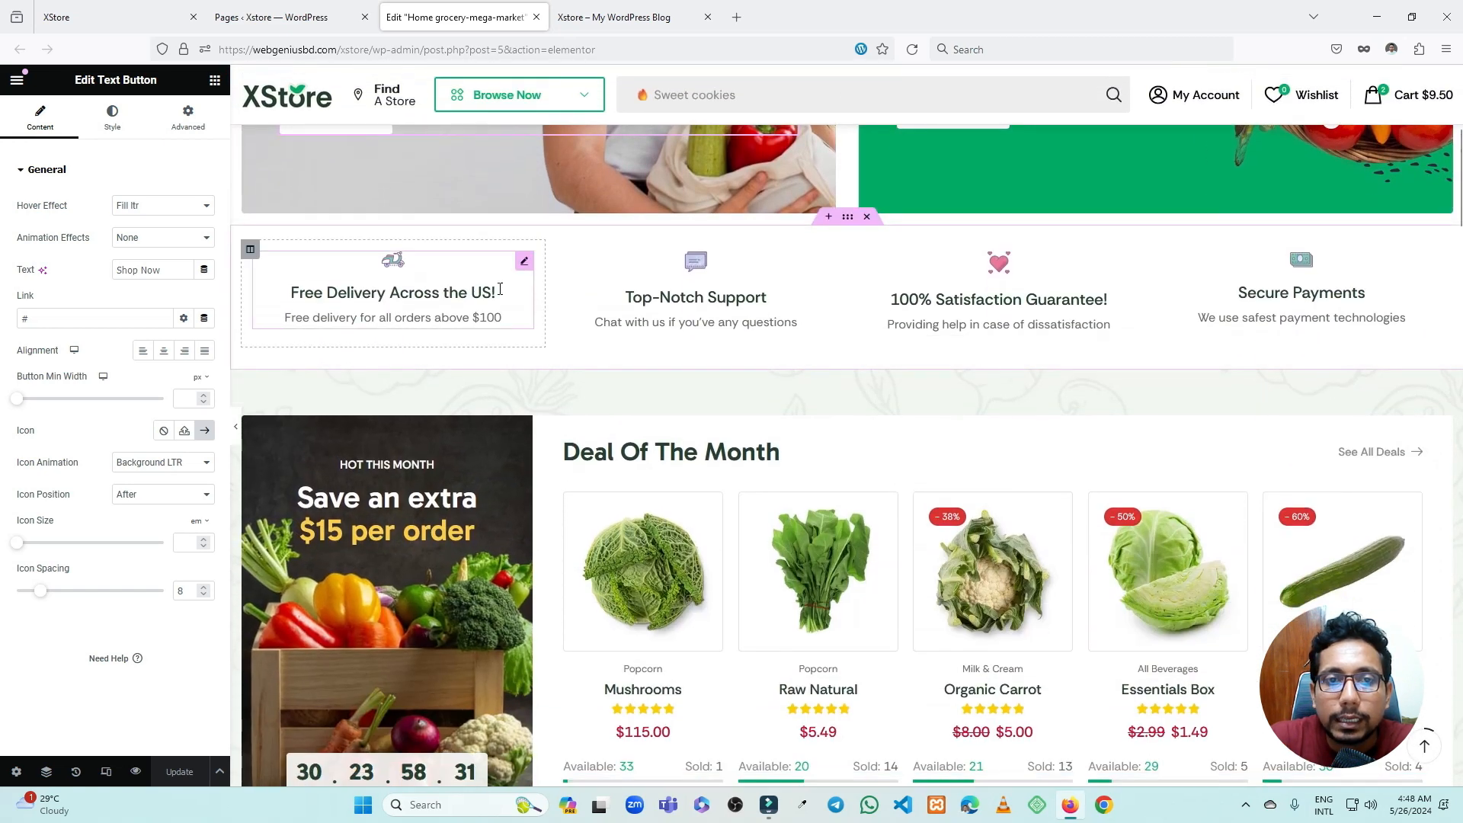
pyautogui.click(527, 268)
pyautogui.click(823, 261)
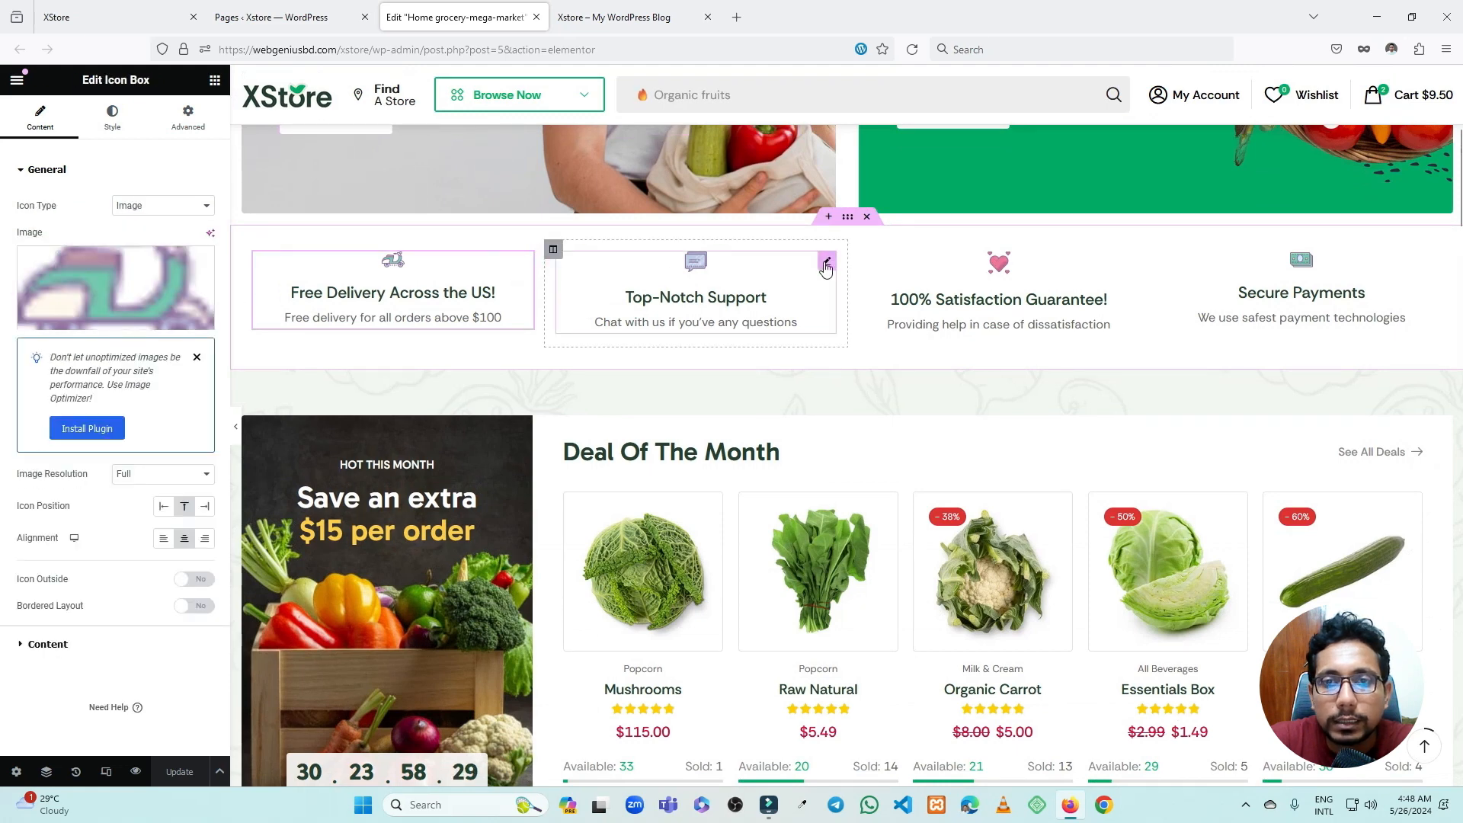
pyautogui.click(1128, 260)
pyautogui.click(1433, 260)
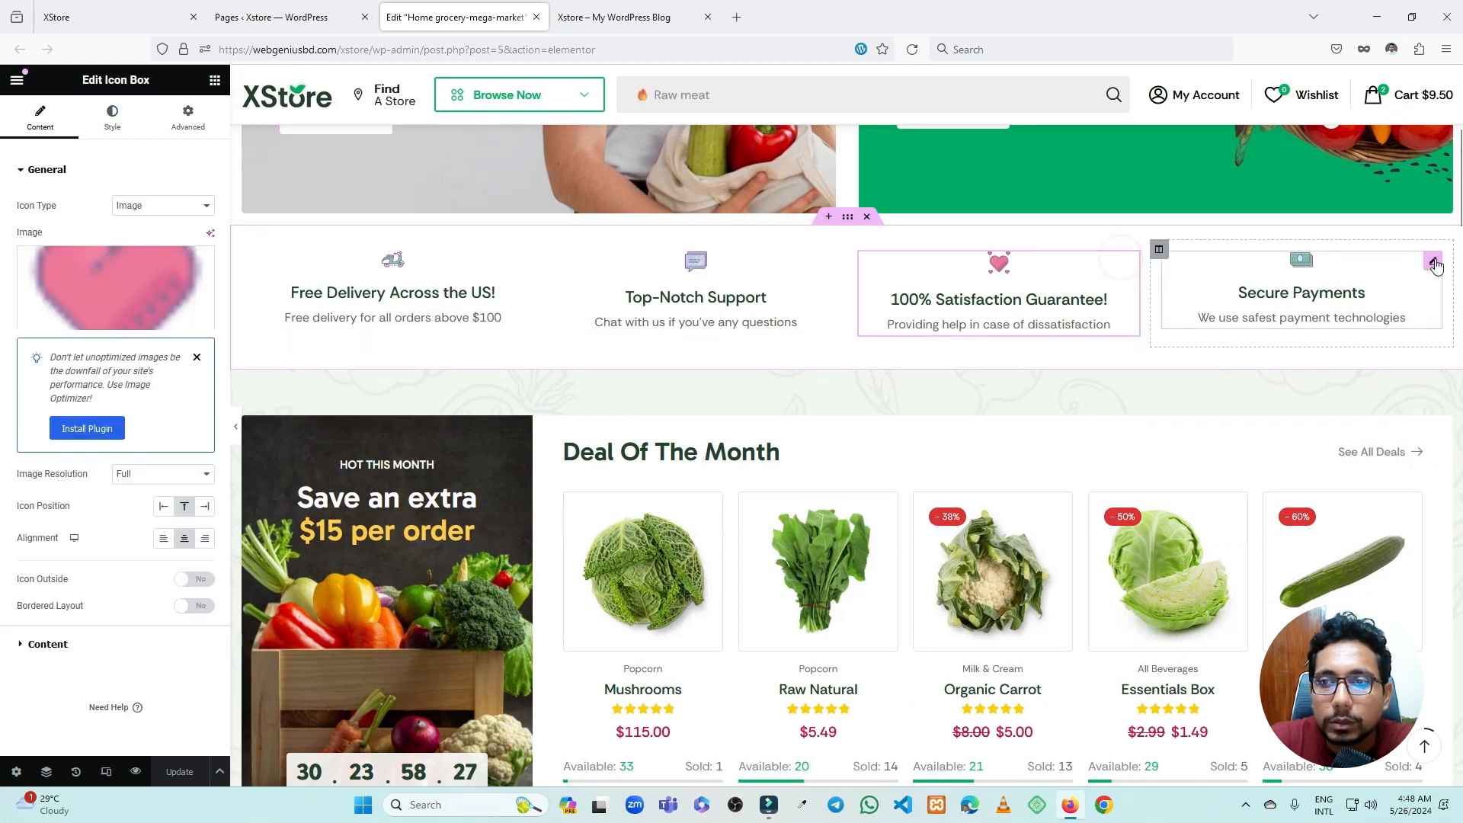
# - Inspect the widgets behind the Deal Of The Month section's countdown and its product row
pyautogui.scroll(-3, 491, 234)
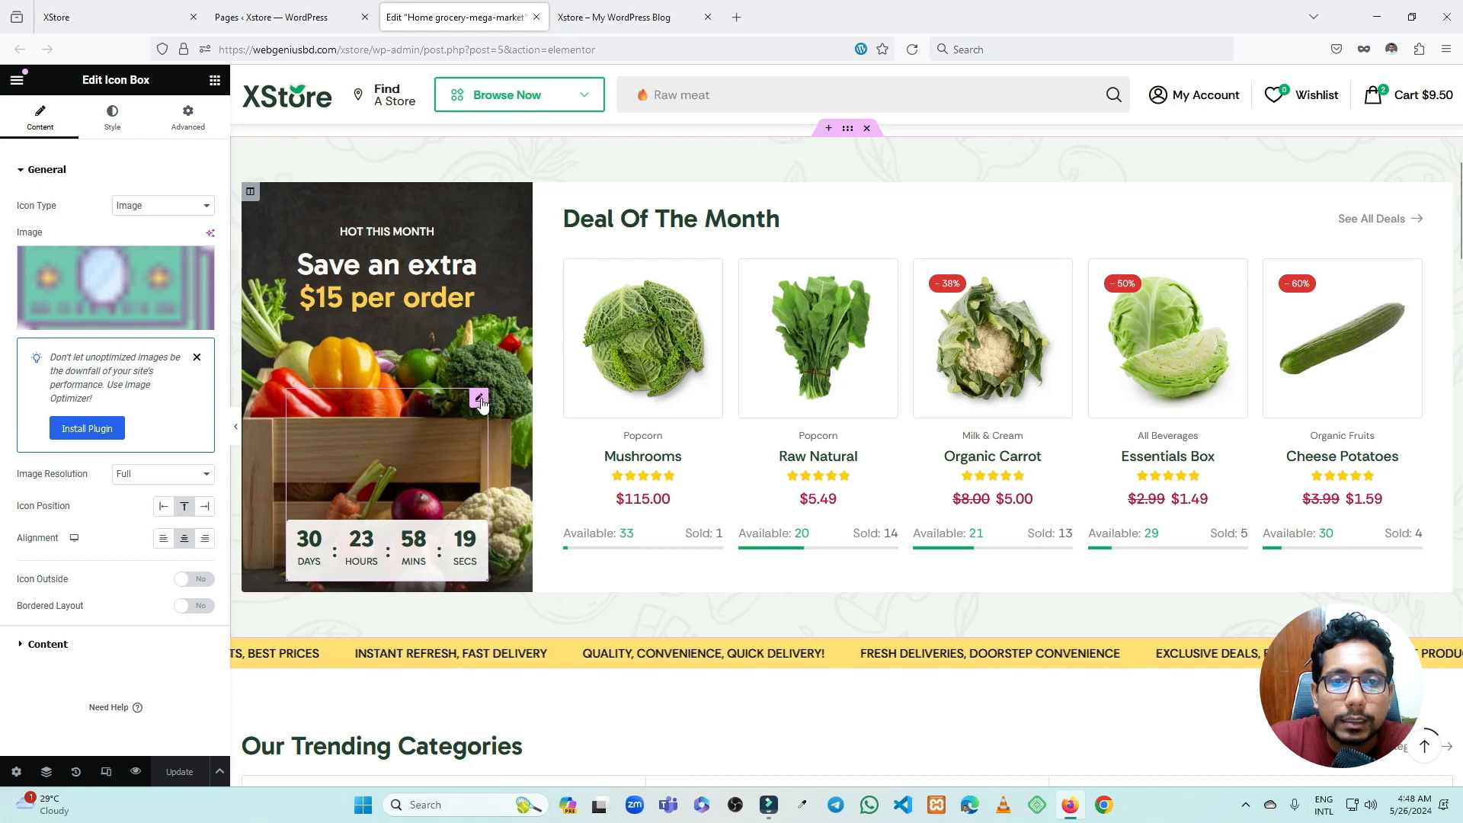
pyautogui.click(479, 398)
pyautogui.moveTo(86, 79); pyautogui.dragTo(180, 80)
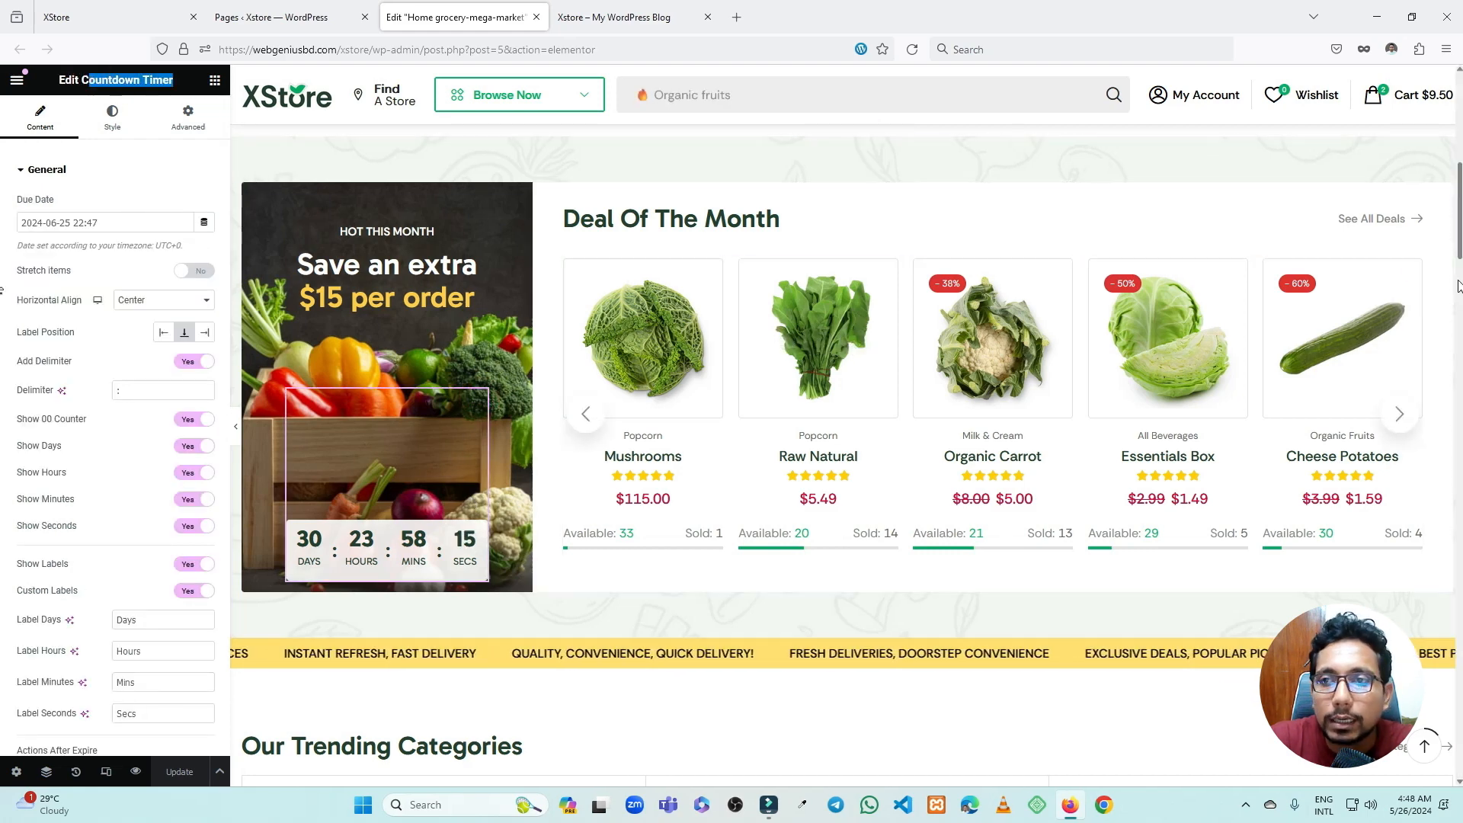
pyautogui.click(1341, 339)
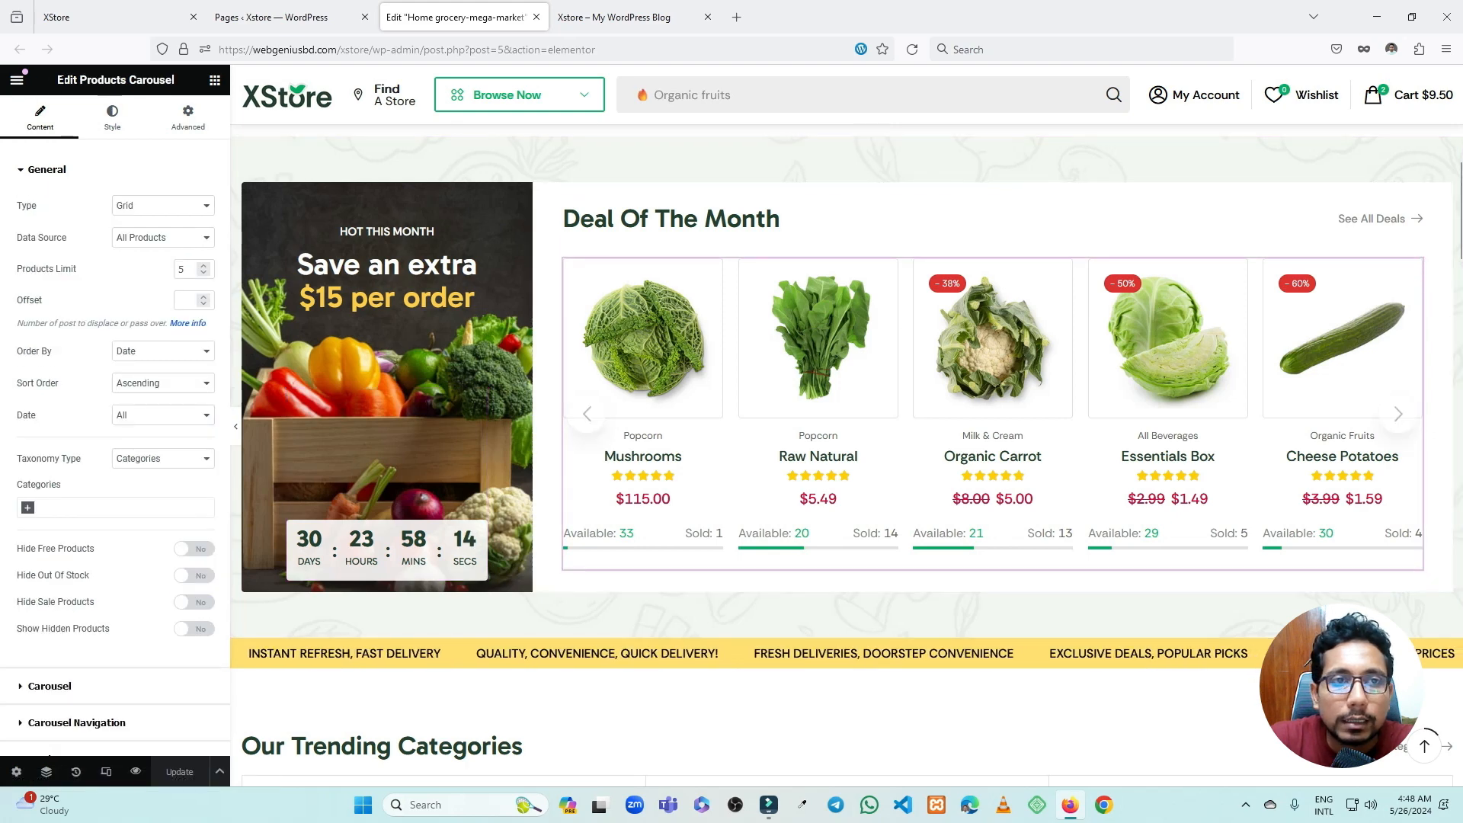
pyautogui.moveTo(78, 79); pyautogui.dragTo(182, 82)
# - Search the Elementor widgets for "produc" and look over the available product widgets
pyautogui.click(216, 81)
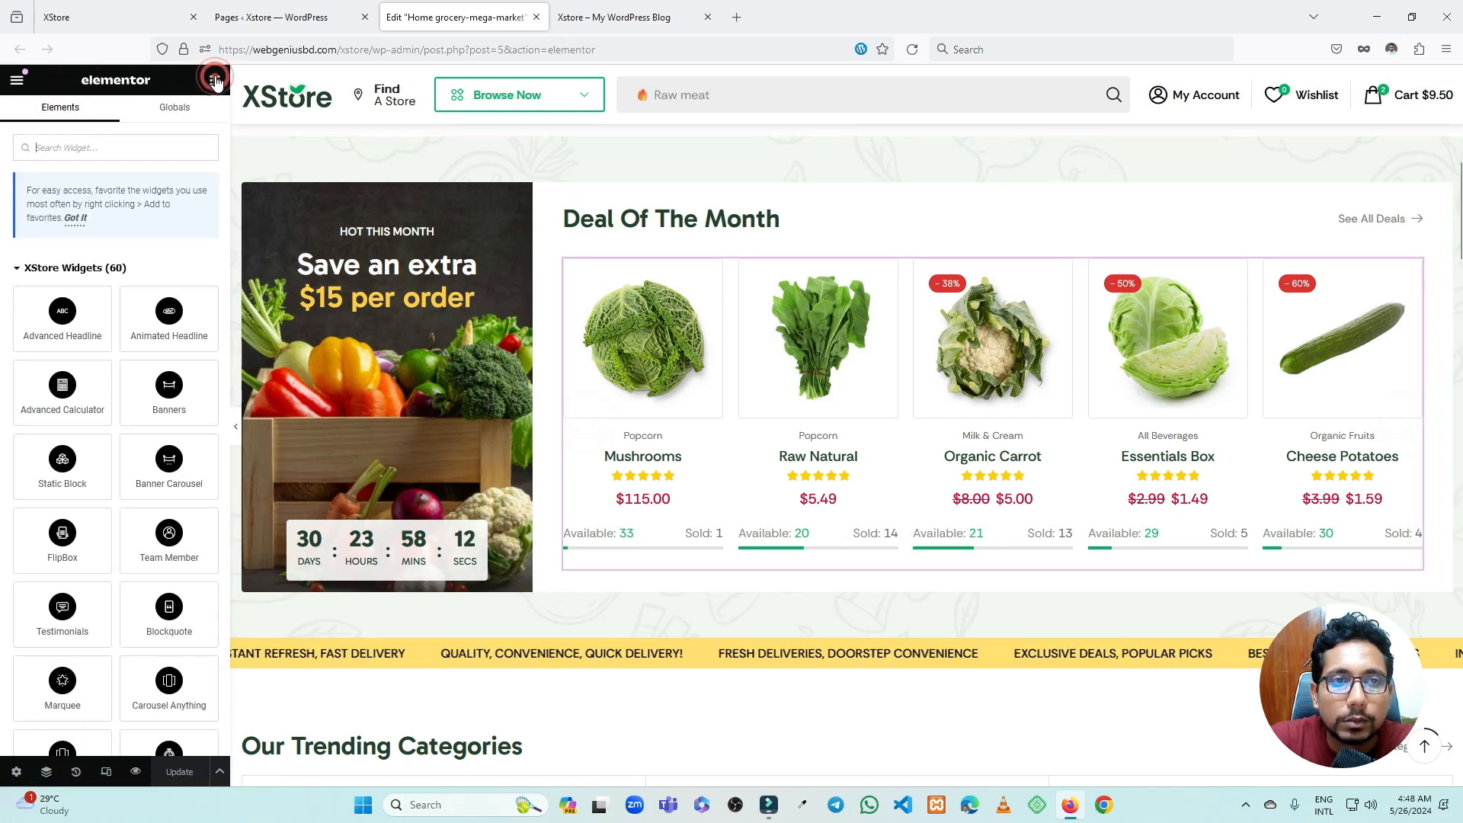
pyautogui.write('produc')
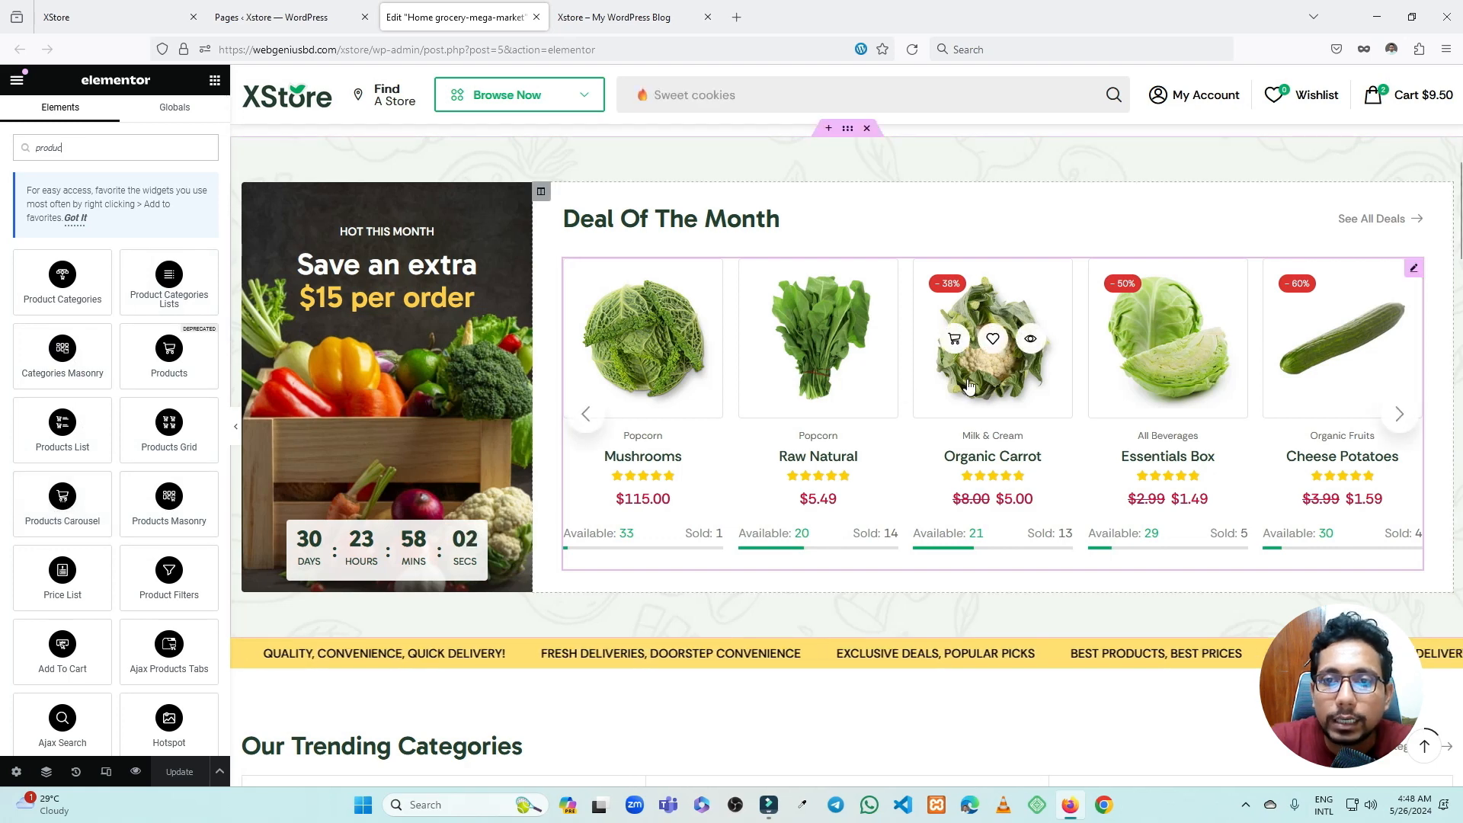
pyautogui.scroll(-1, 881, 379)
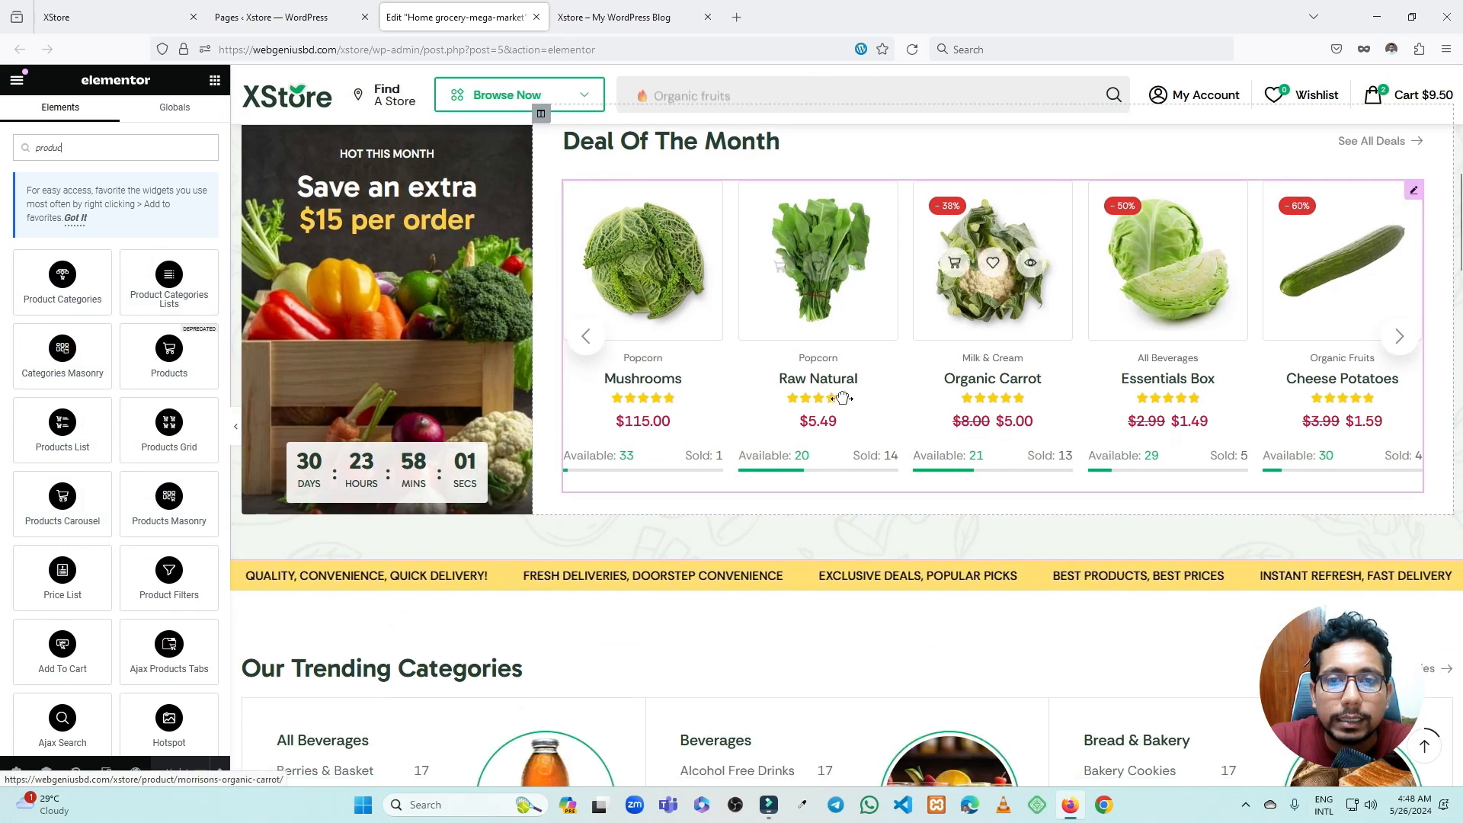
# - Try the List type on the Deal Of The Month products carousel and set it back to Grid
pyautogui.click(1413, 190)
pyautogui.click(149, 209)
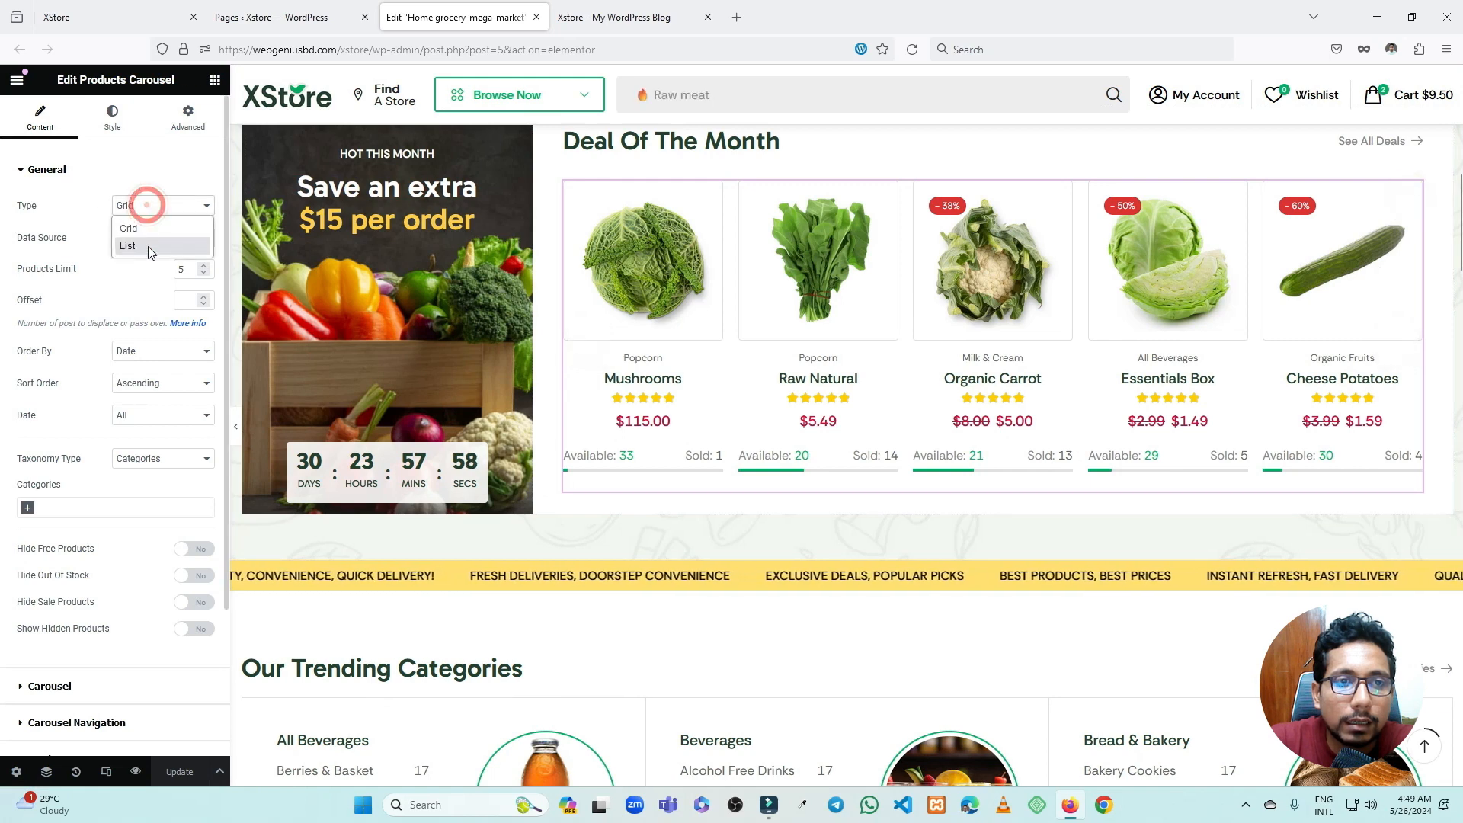
pyautogui.click(148, 246)
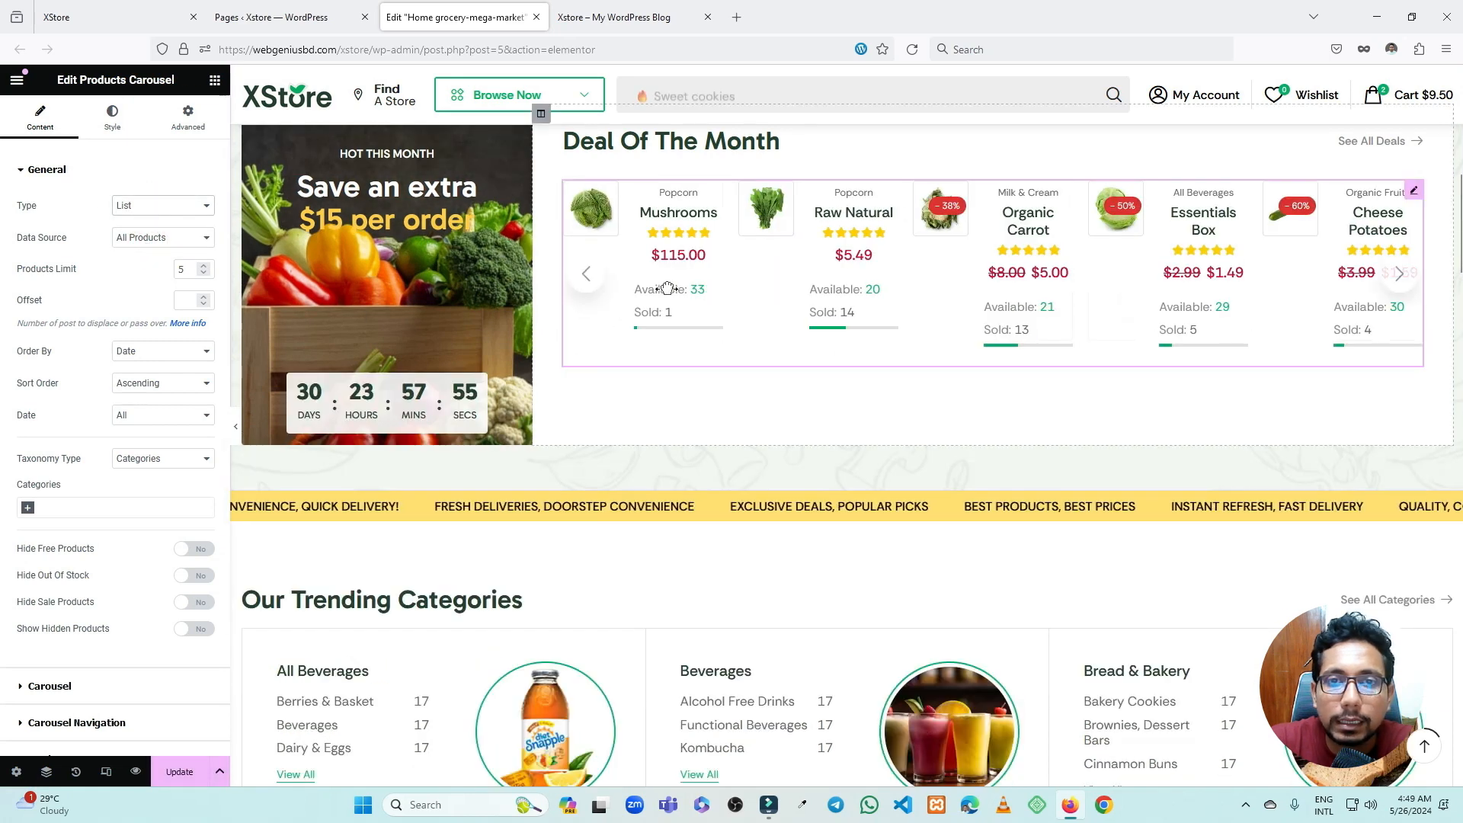
pyautogui.click(153, 205)
pyautogui.click(151, 230)
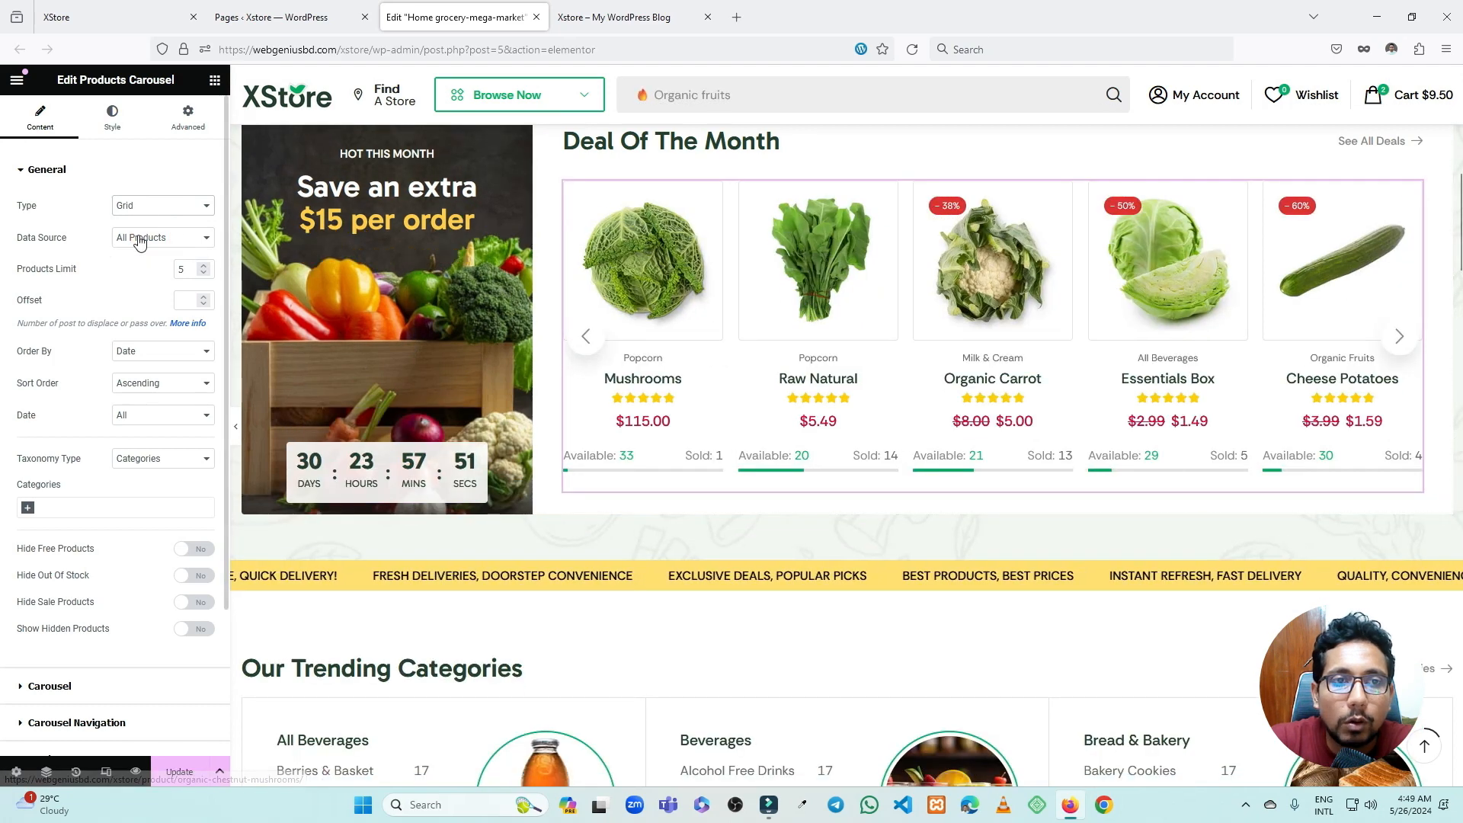
# - Review the products carousel's general settings, including data source choices, ordering, category filter and product visibility options
pyautogui.click(138, 240)
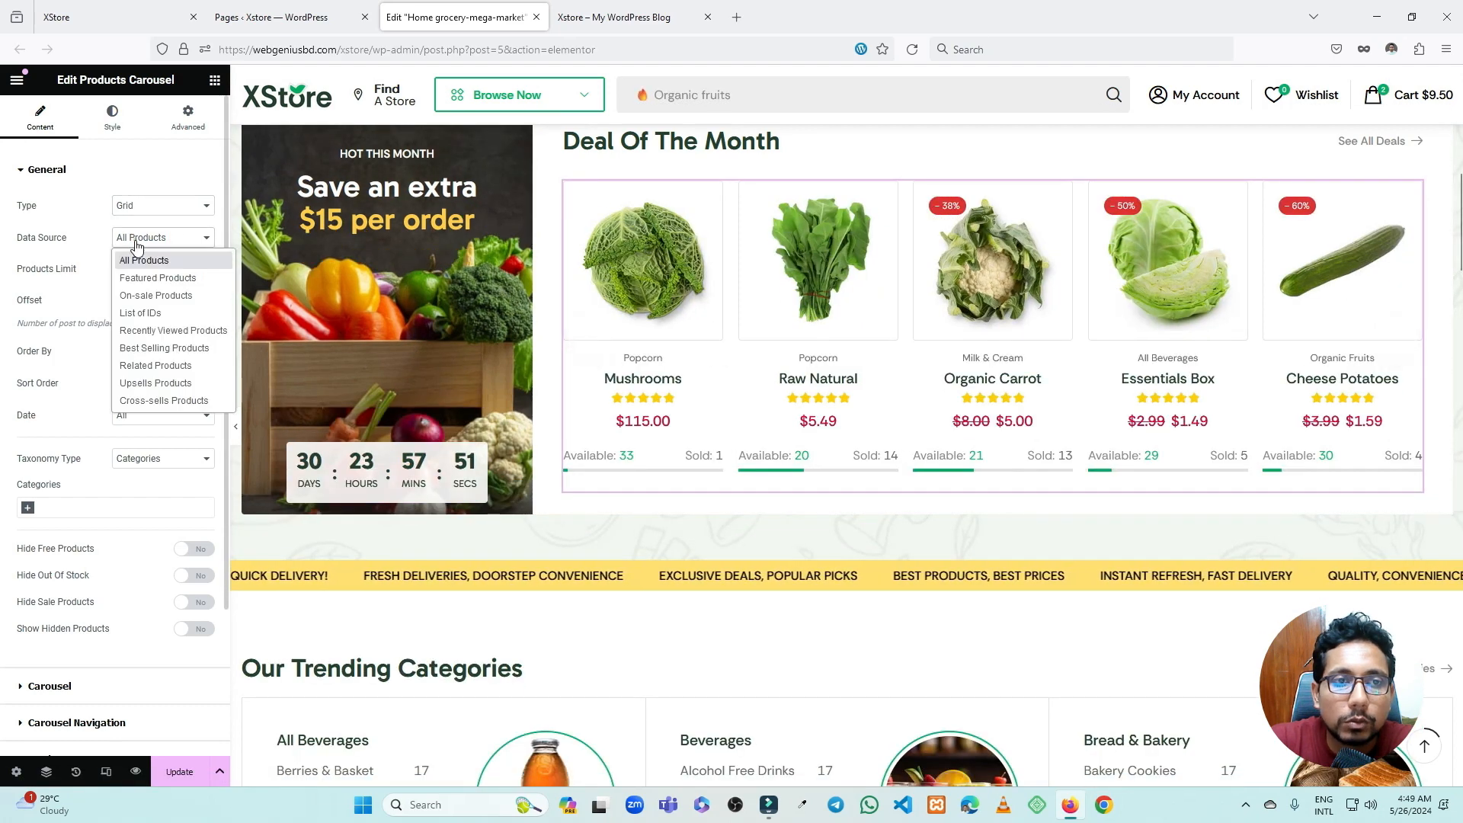
pyautogui.click(74, 283)
pyautogui.scroll(-1, 134, 366)
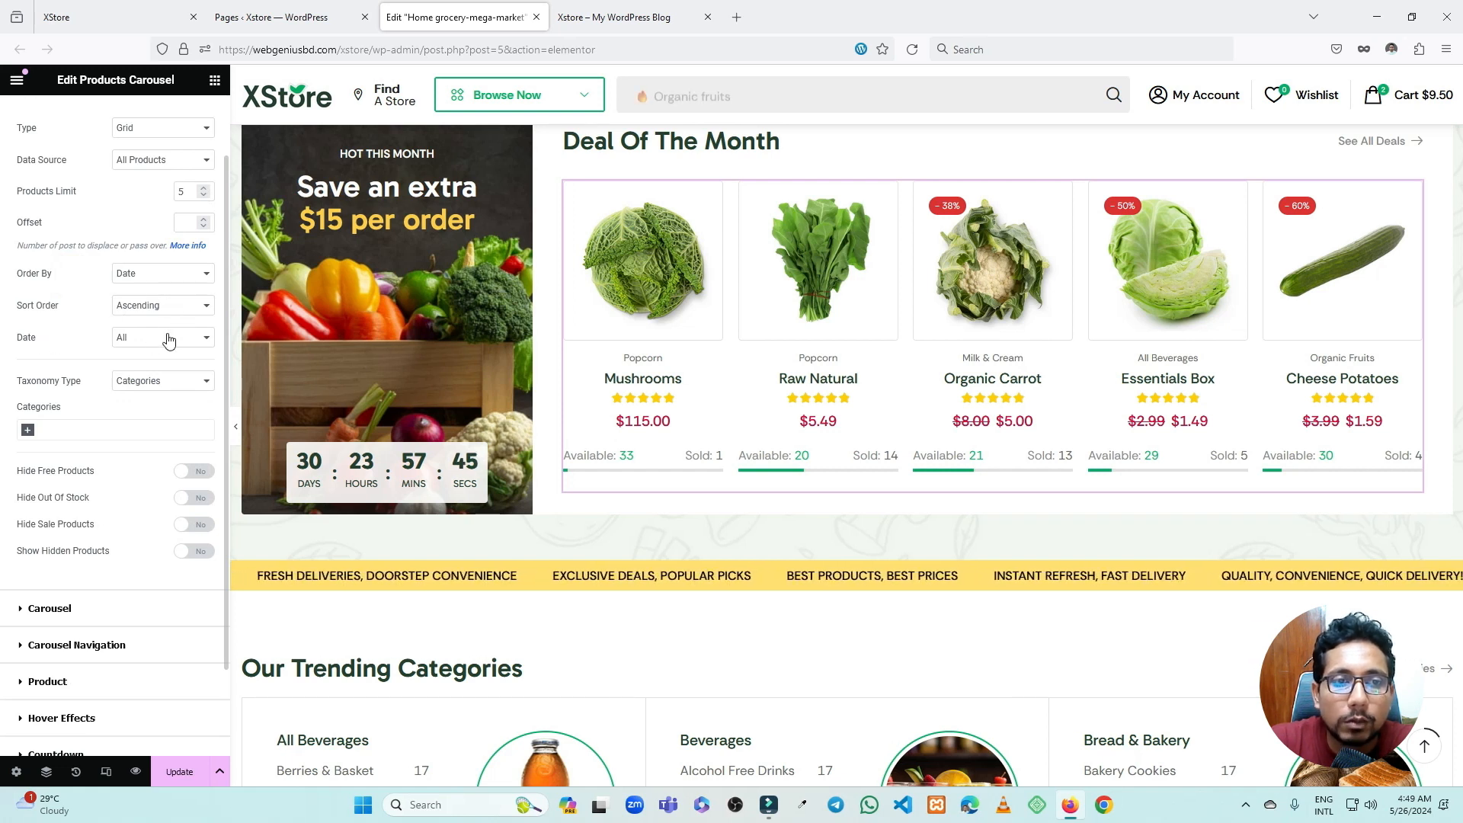
pyautogui.scroll(-1, 90, 343)
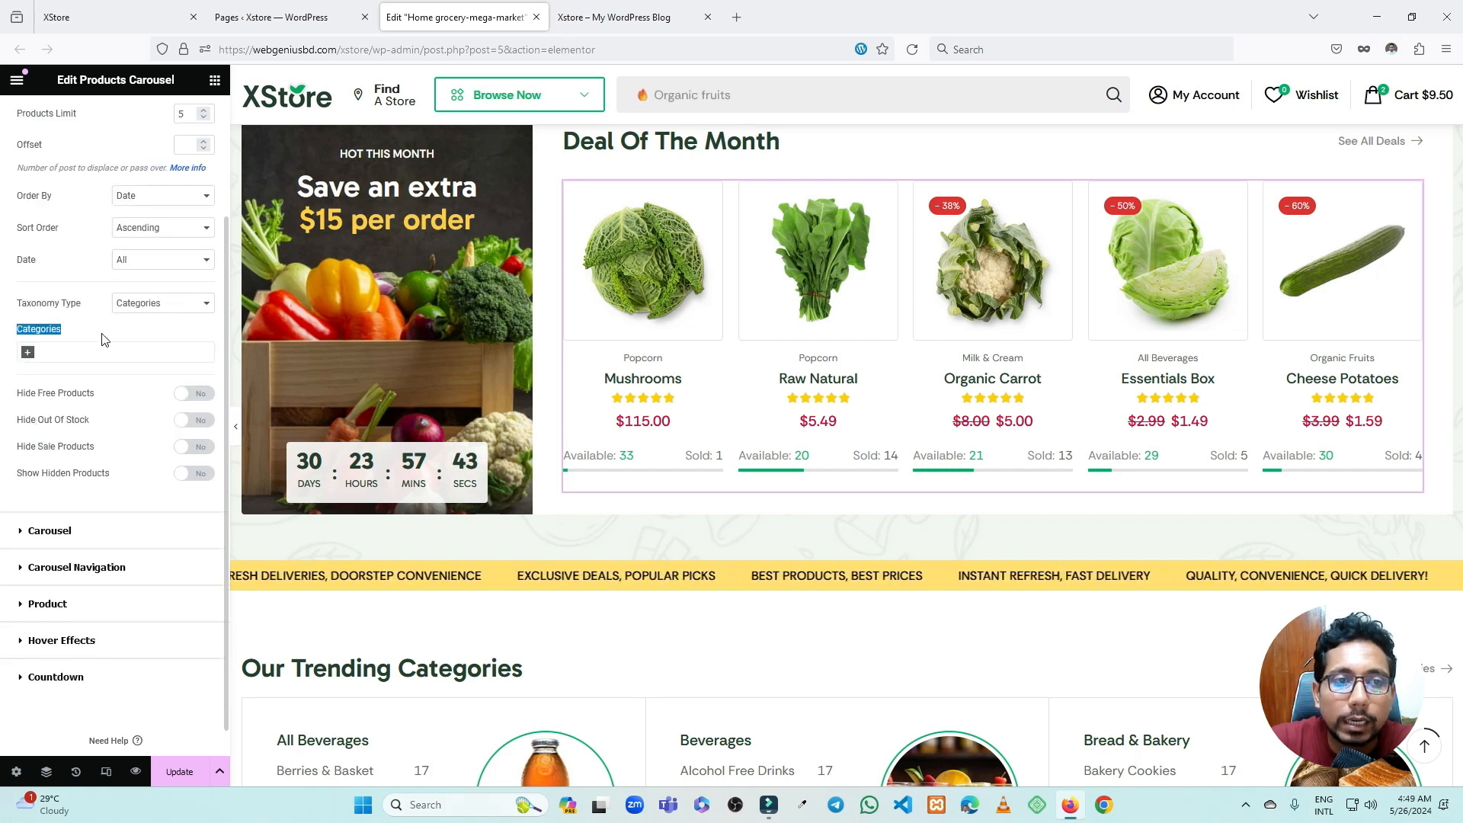
pyautogui.scroll(-1, 131, 392)
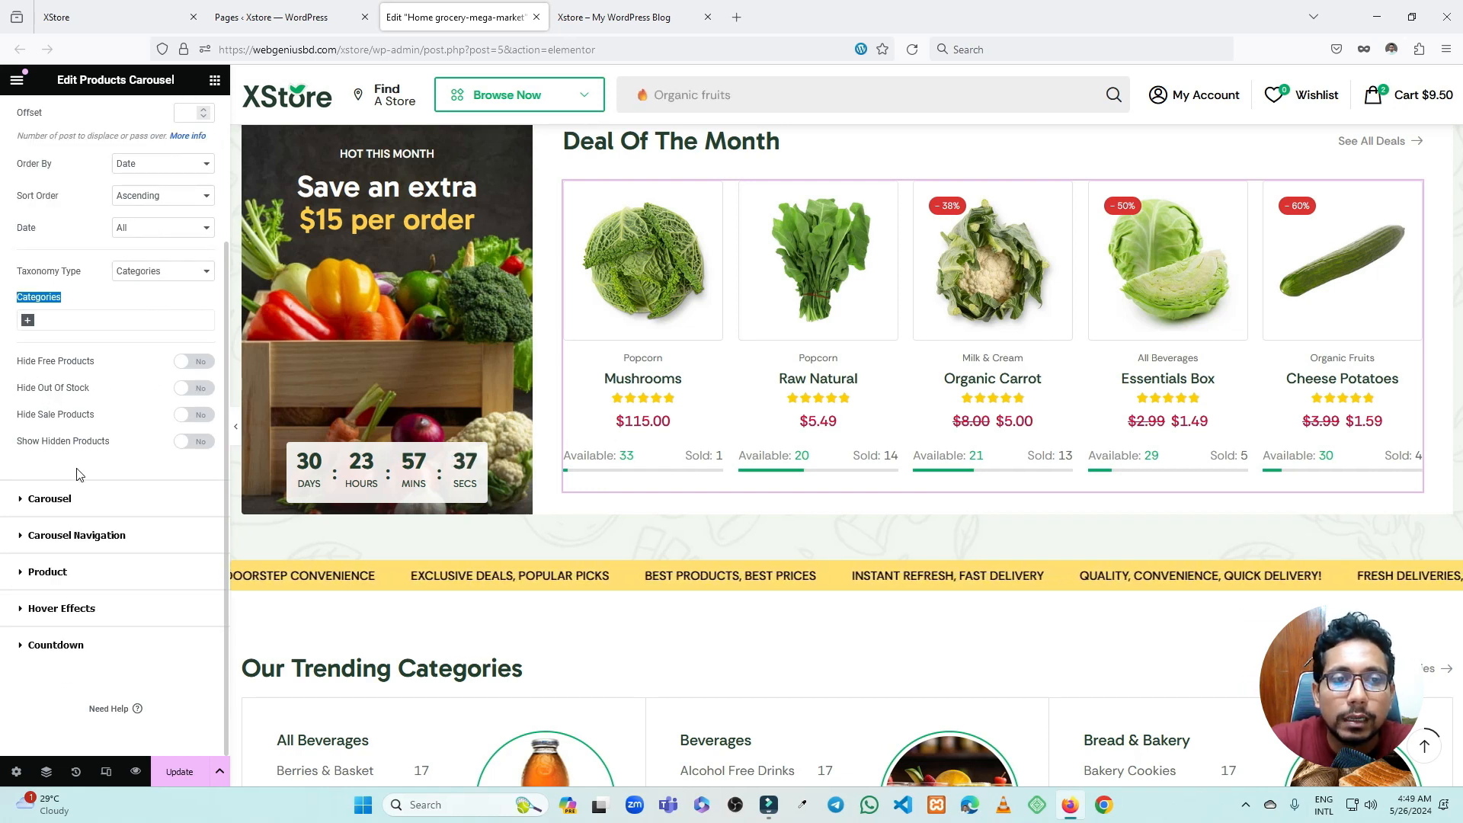
# - Review the Carousel, Carousel Navigation and Product settings of the Deal Of The Month products carousel
pyautogui.click(67, 500)
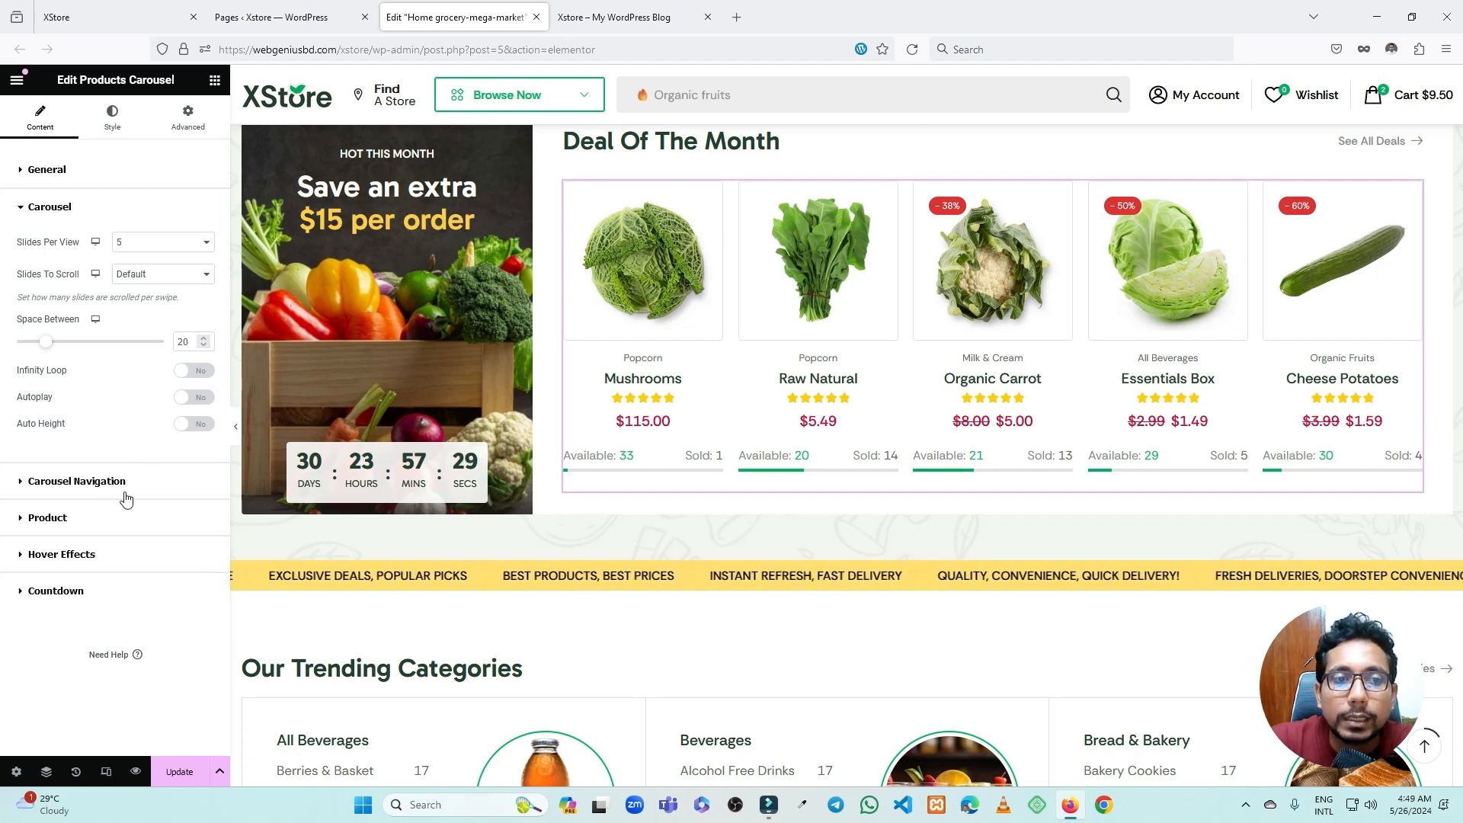
pyautogui.click(93, 483)
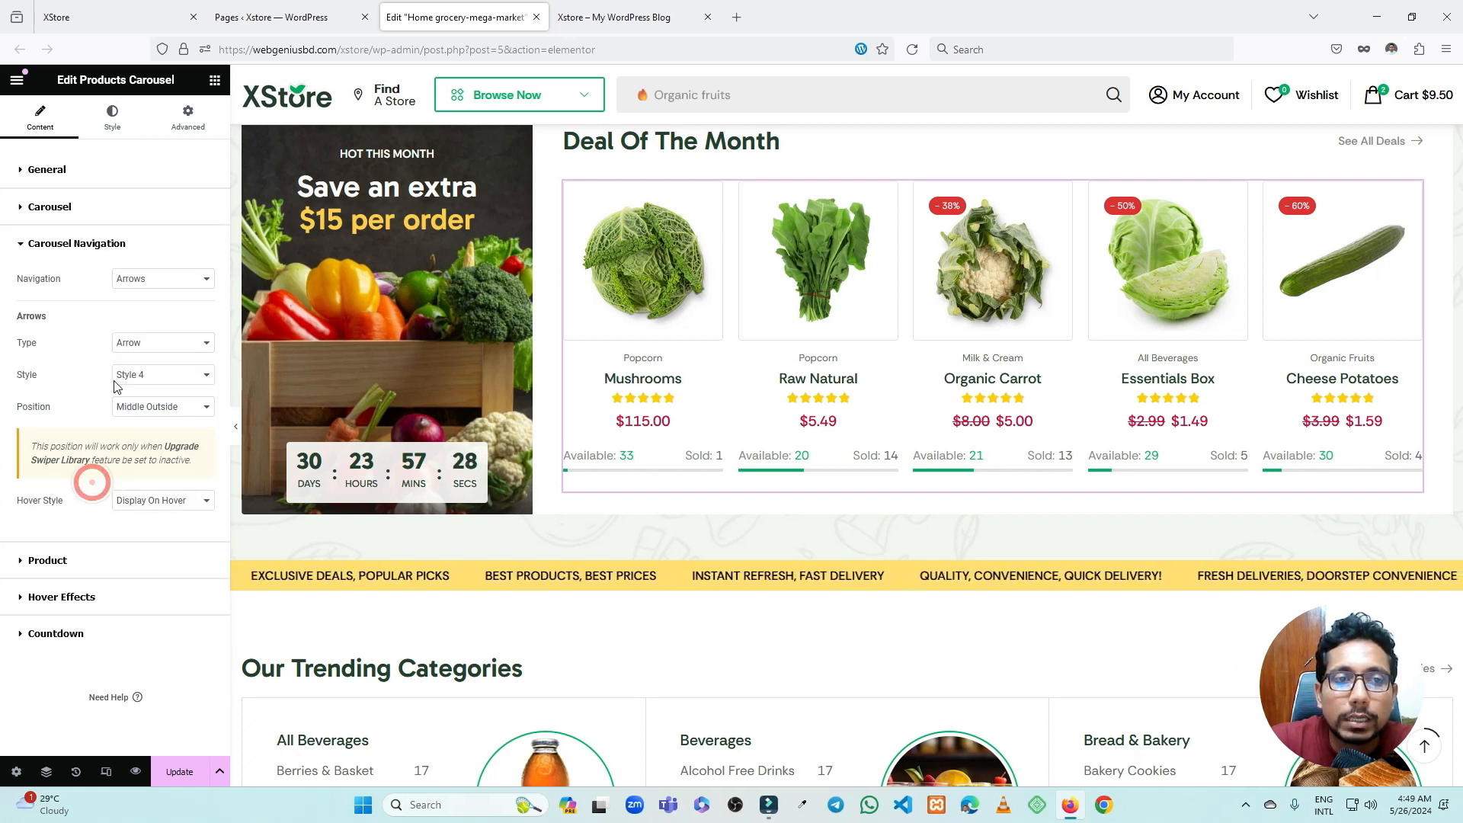
pyautogui.click(91, 563)
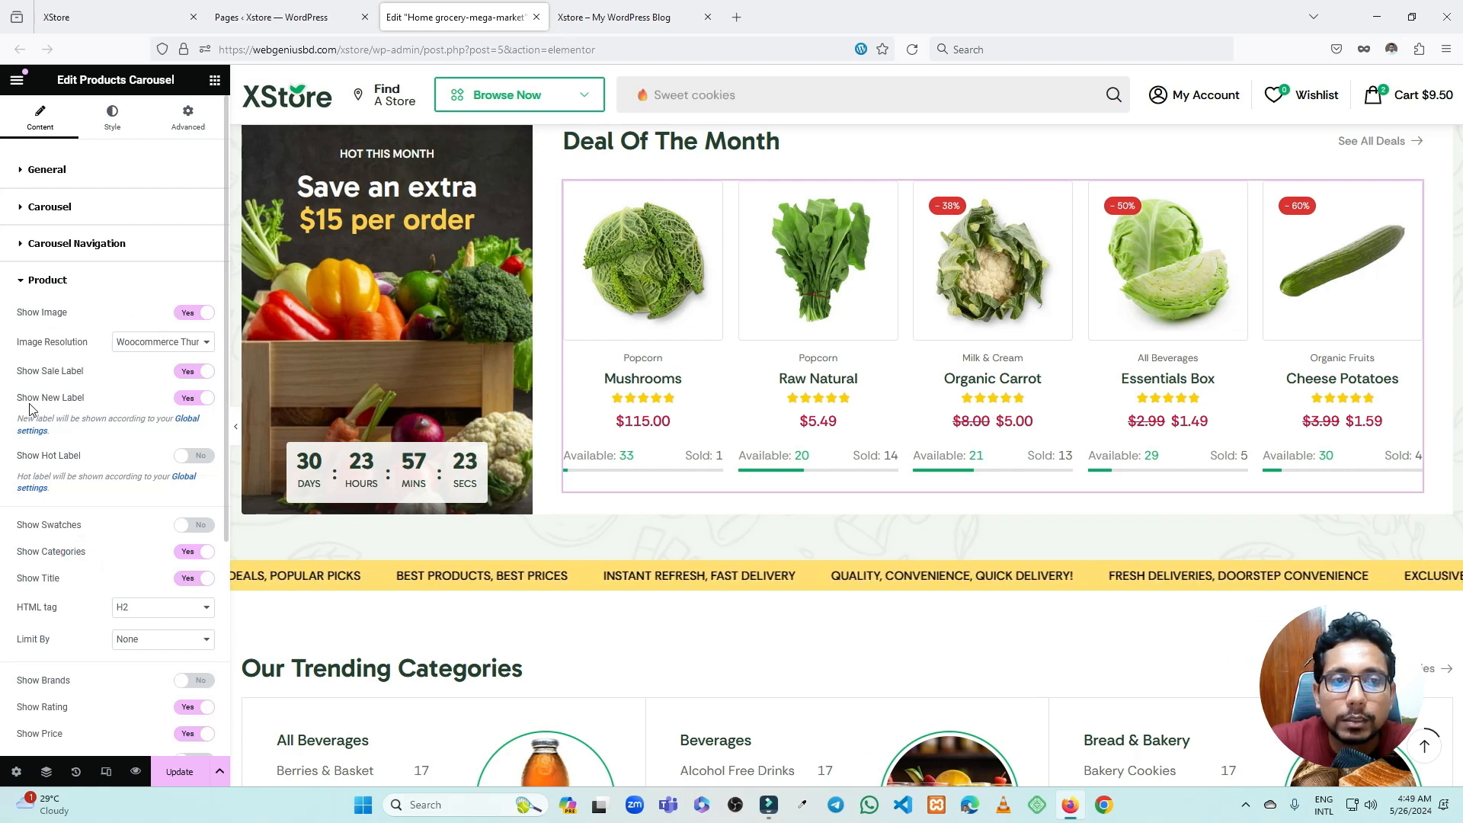
pyautogui.scroll(-5, 107, 427)
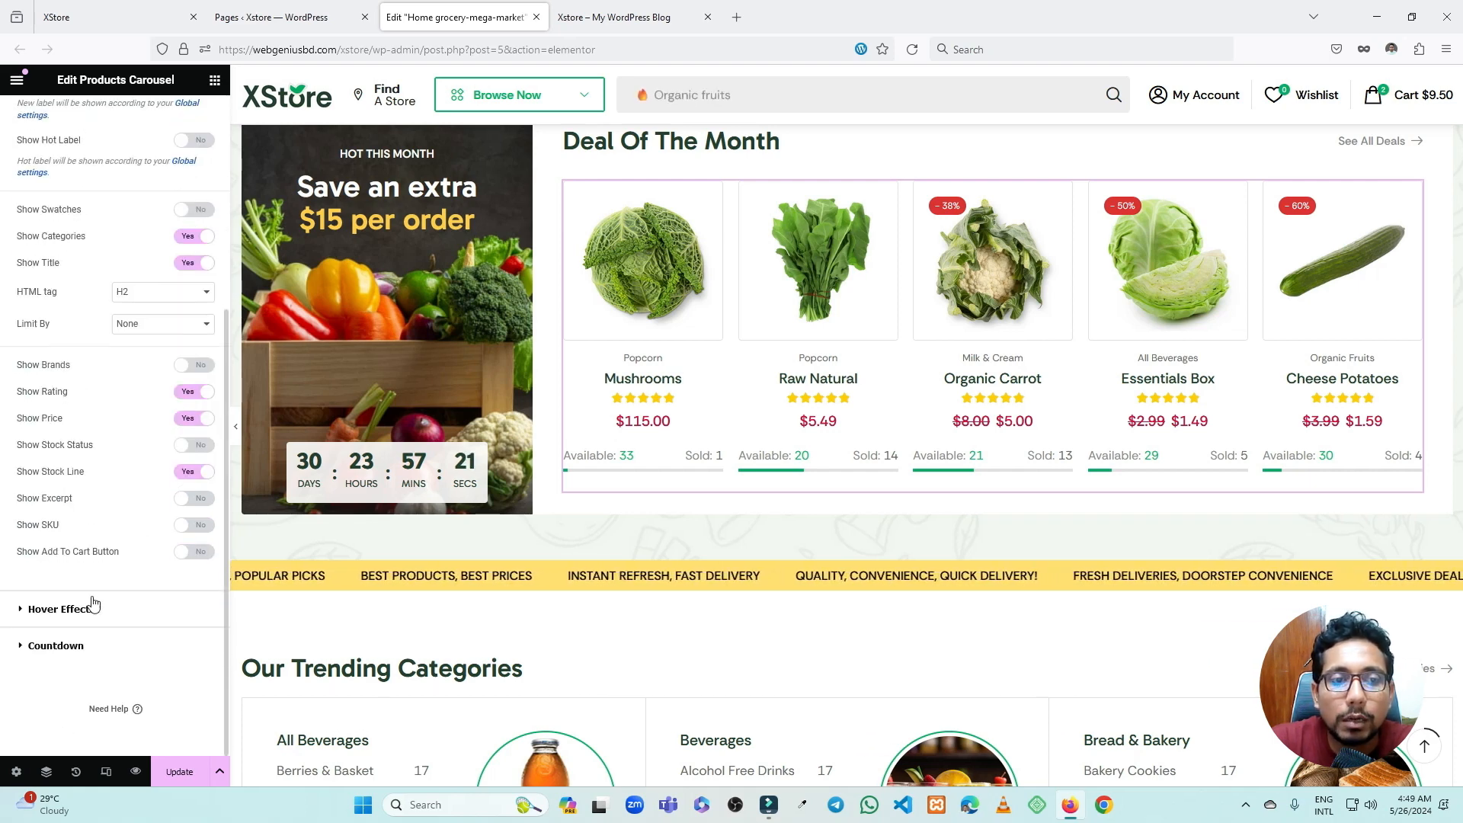
# - Try Swap as the products carousel's hover image effect, and set the effect to Zoom In
pyautogui.click(89, 620)
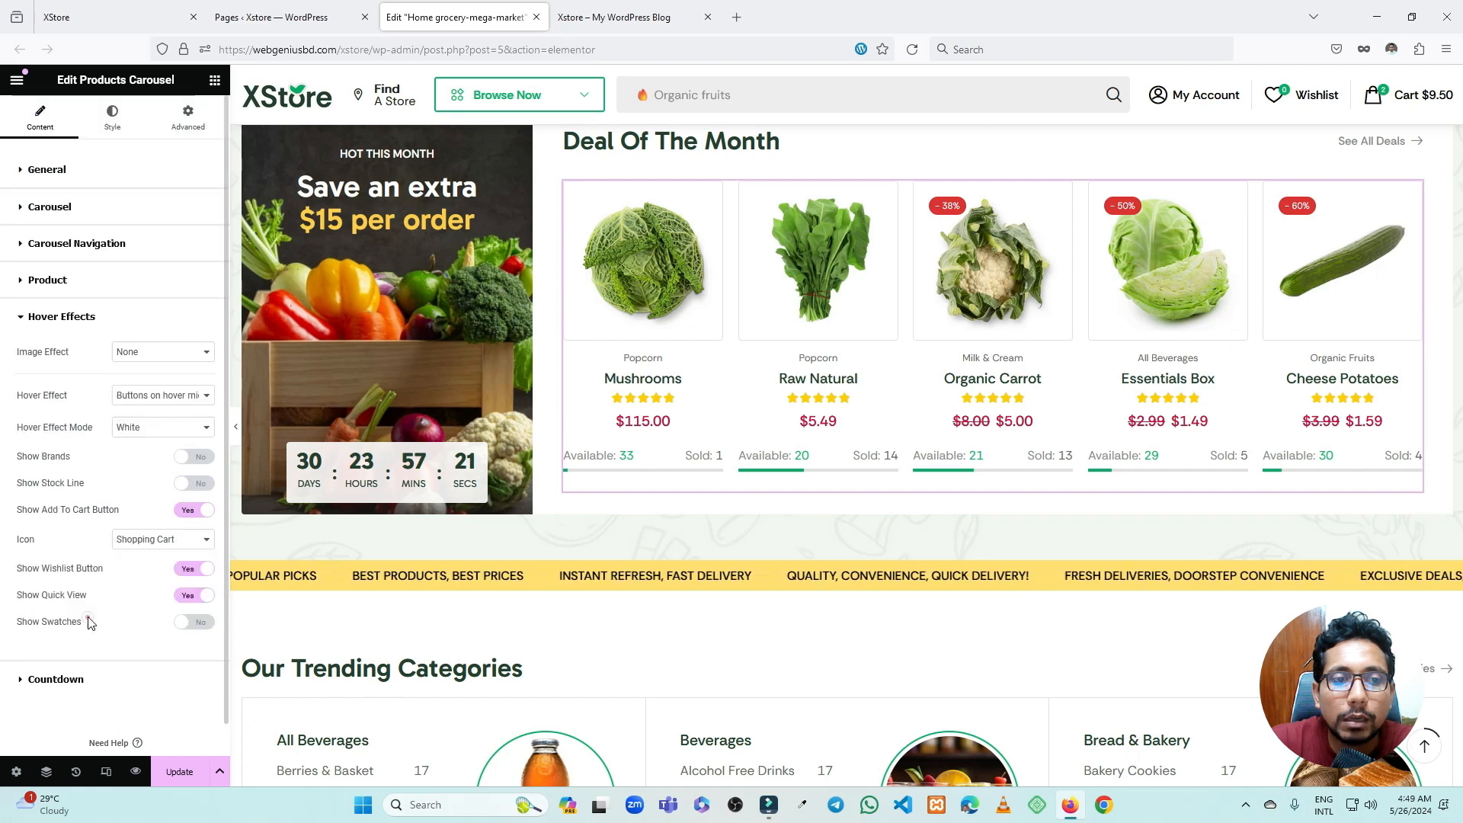
pyautogui.click(158, 350)
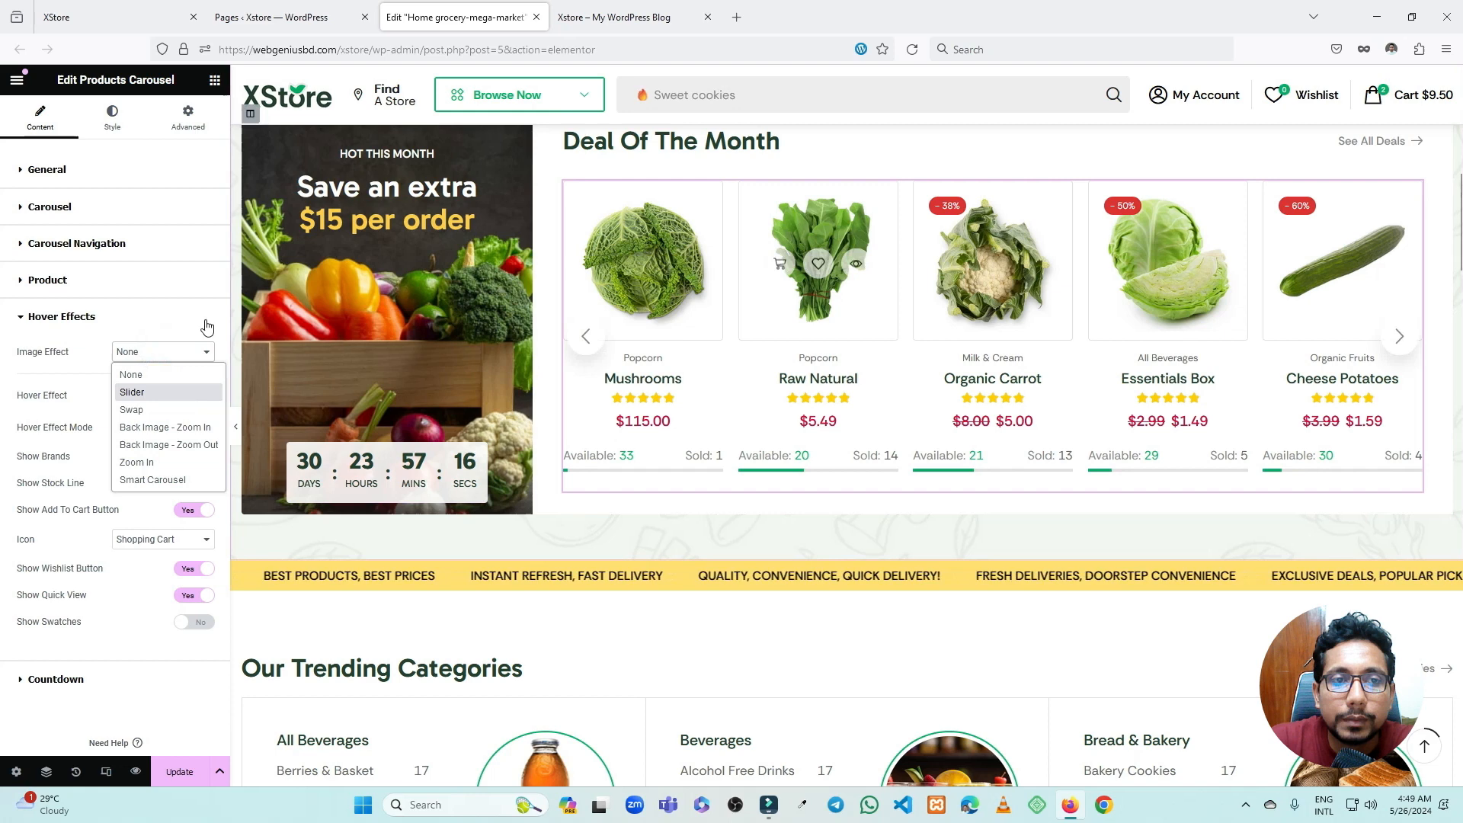
pyautogui.click(169, 410)
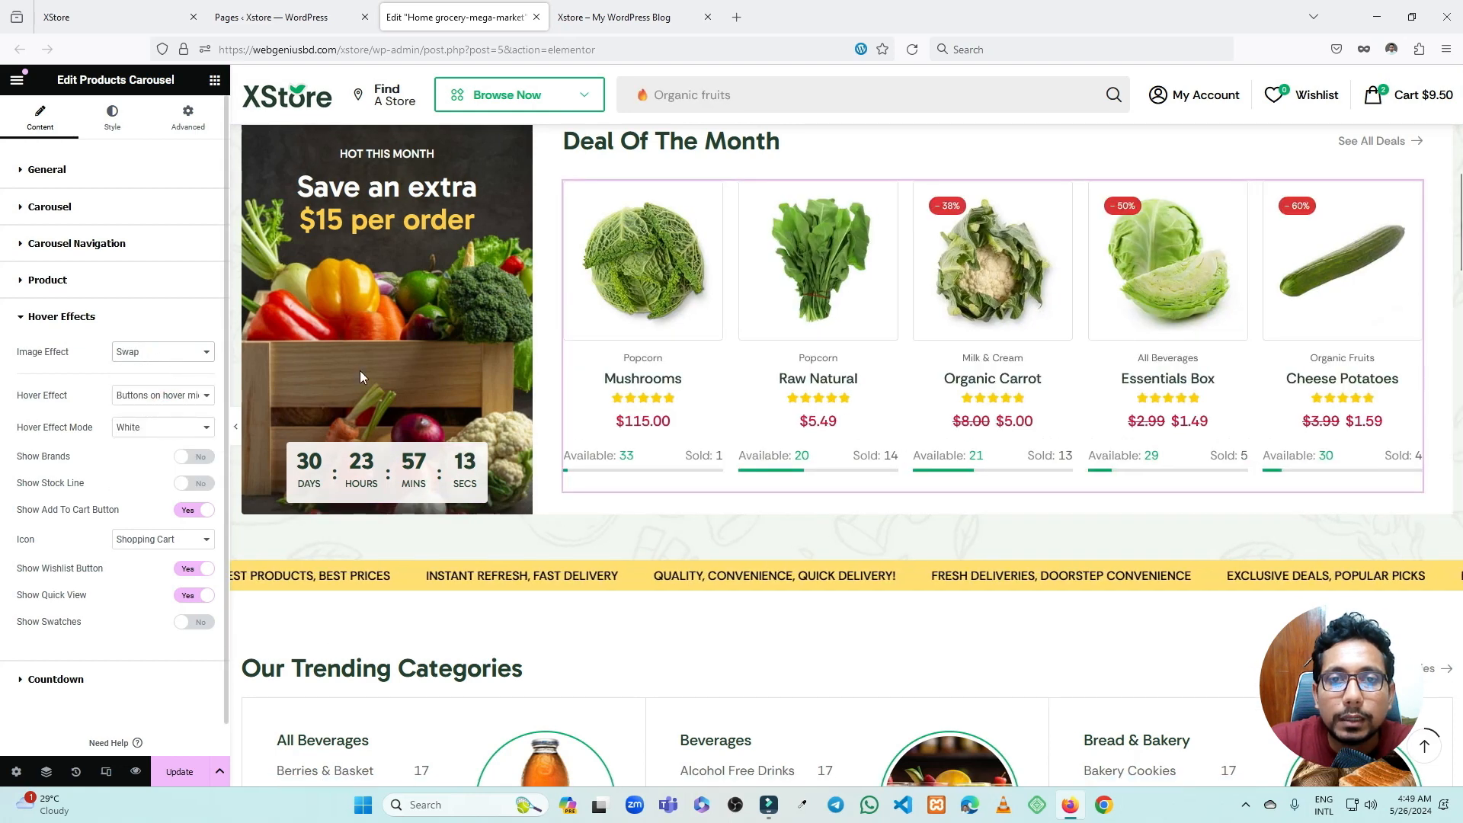
pyautogui.click(162, 353)
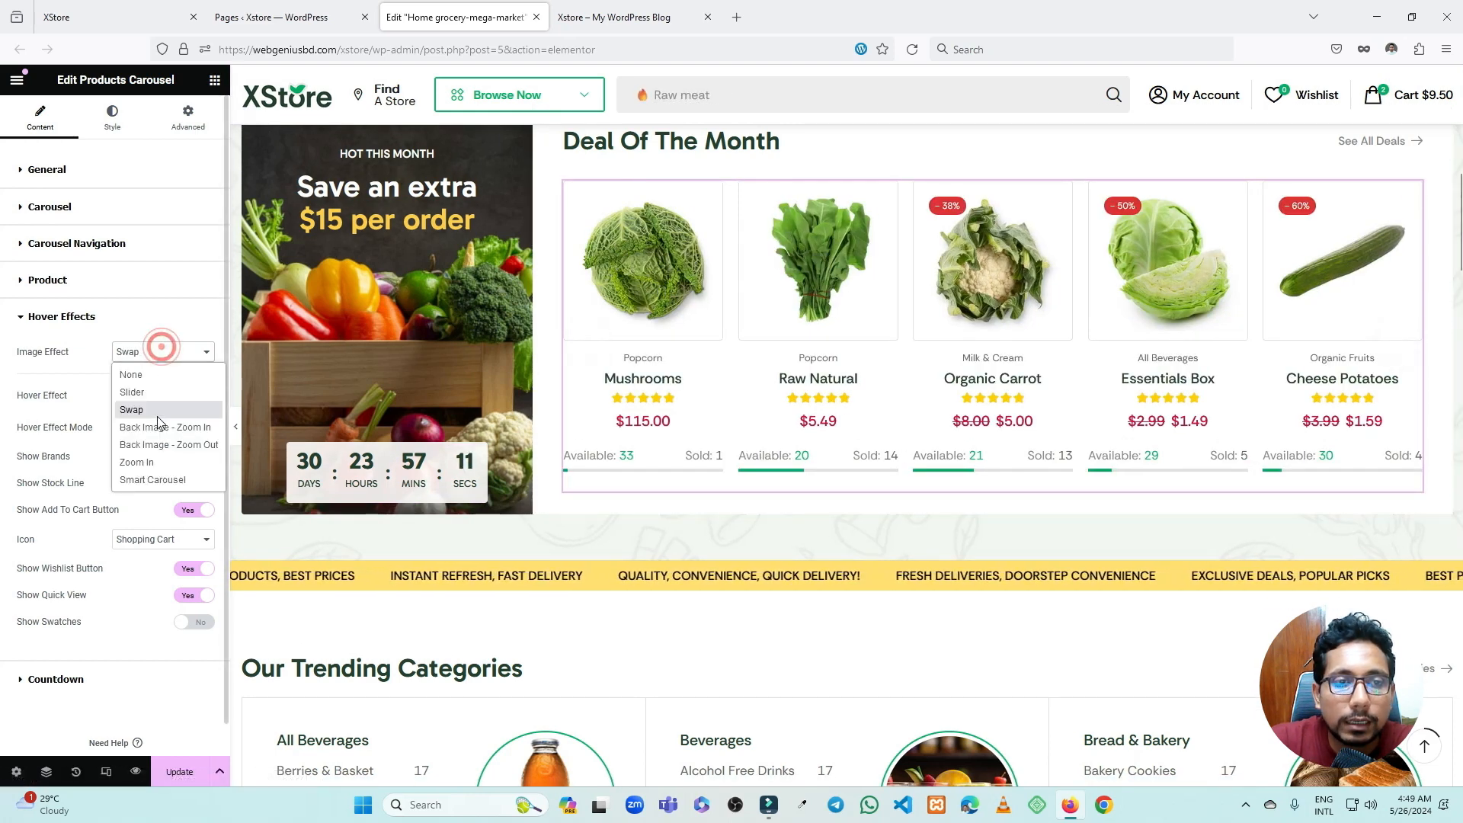
pyautogui.click(158, 456)
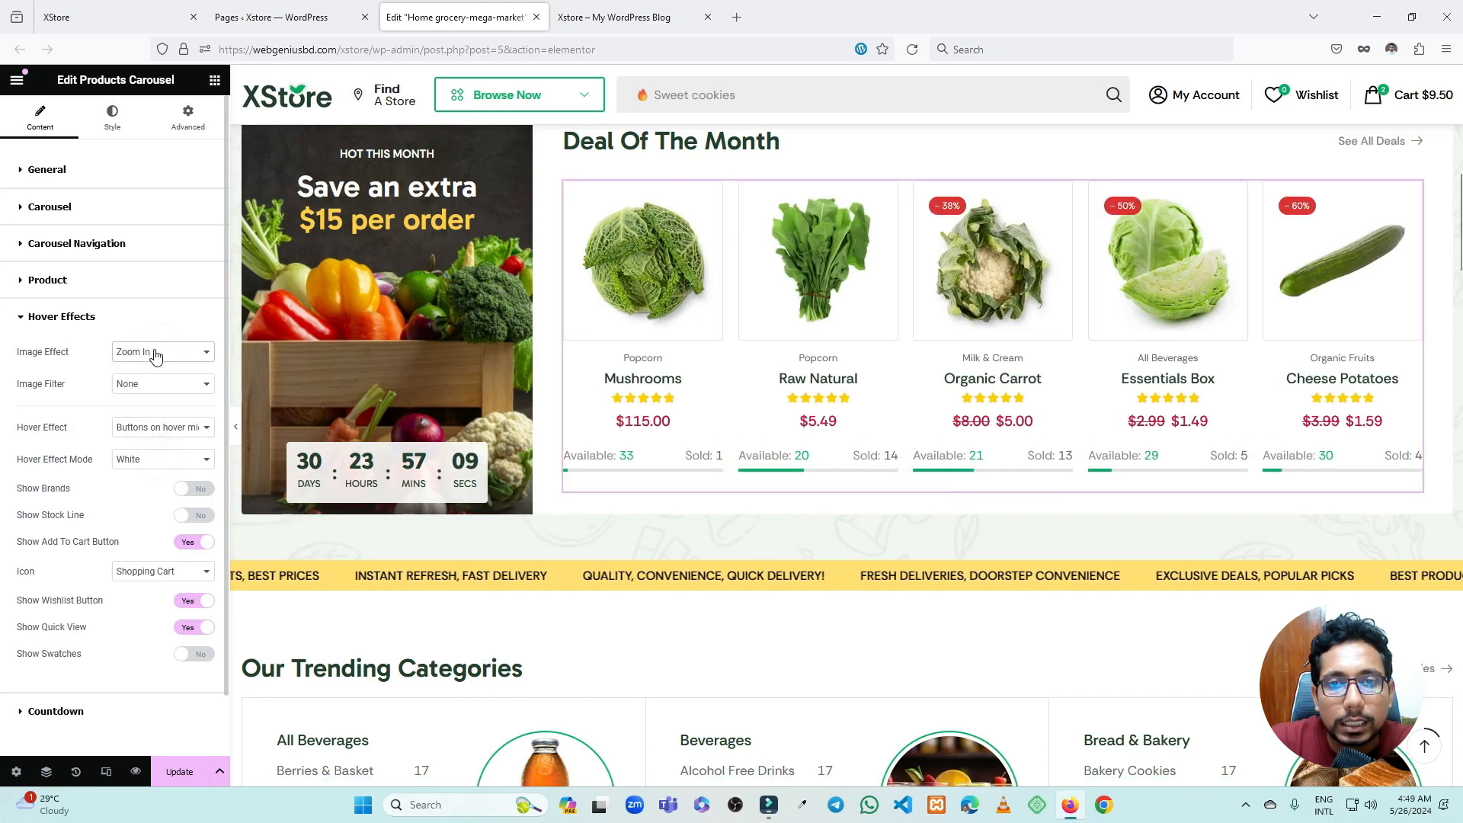
# - Set the Deal Of The Month products carousel's hover image effect to Swap
pyautogui.moveTo(784, 307)
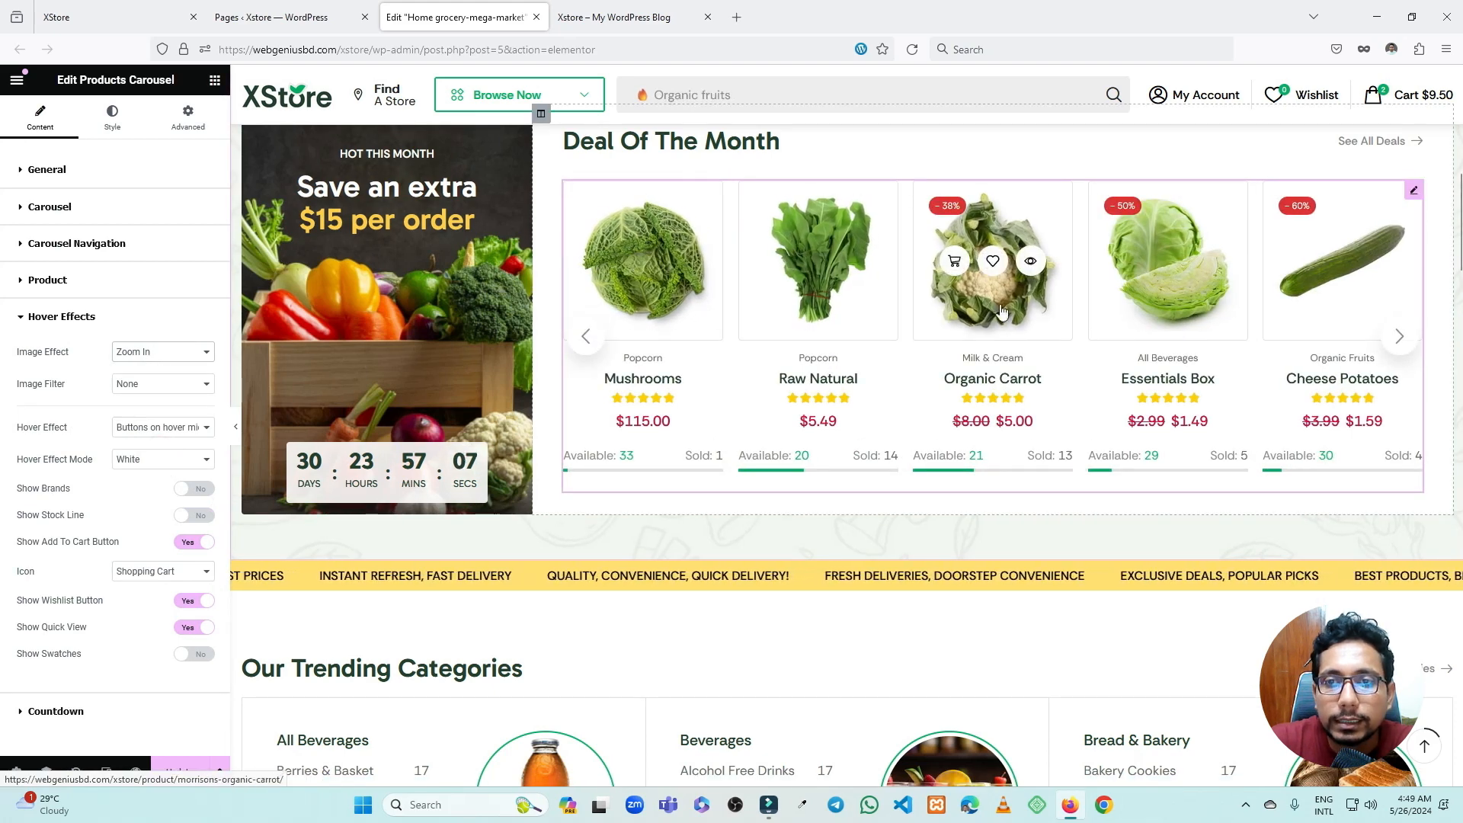
pyautogui.click(148, 353)
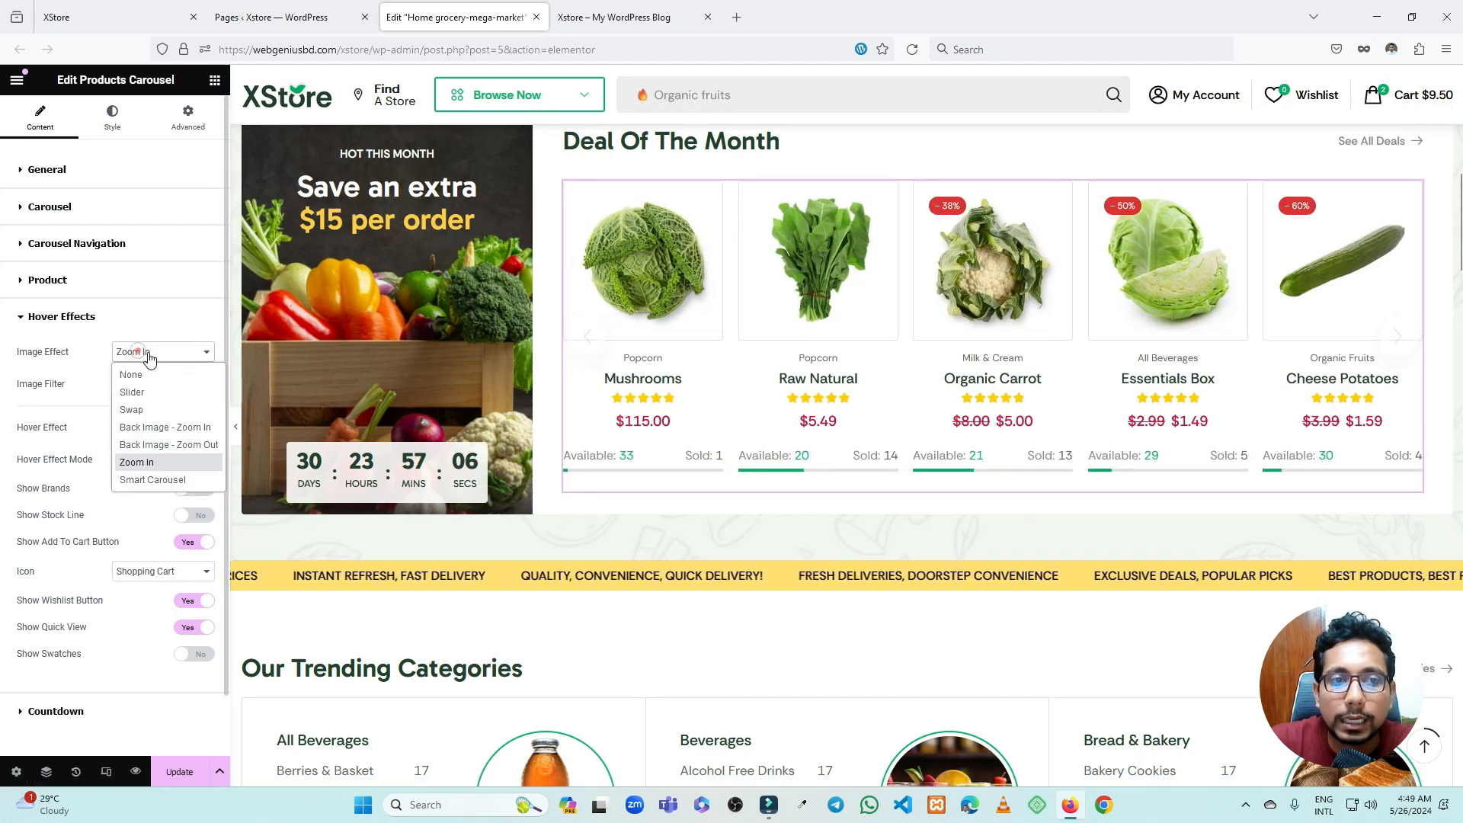
pyautogui.click(148, 409)
# - Try the countdown on the Deal Of The Month products carousel, look over its display options, and turn it off again
pyautogui.scroll(-1, 64, 534)
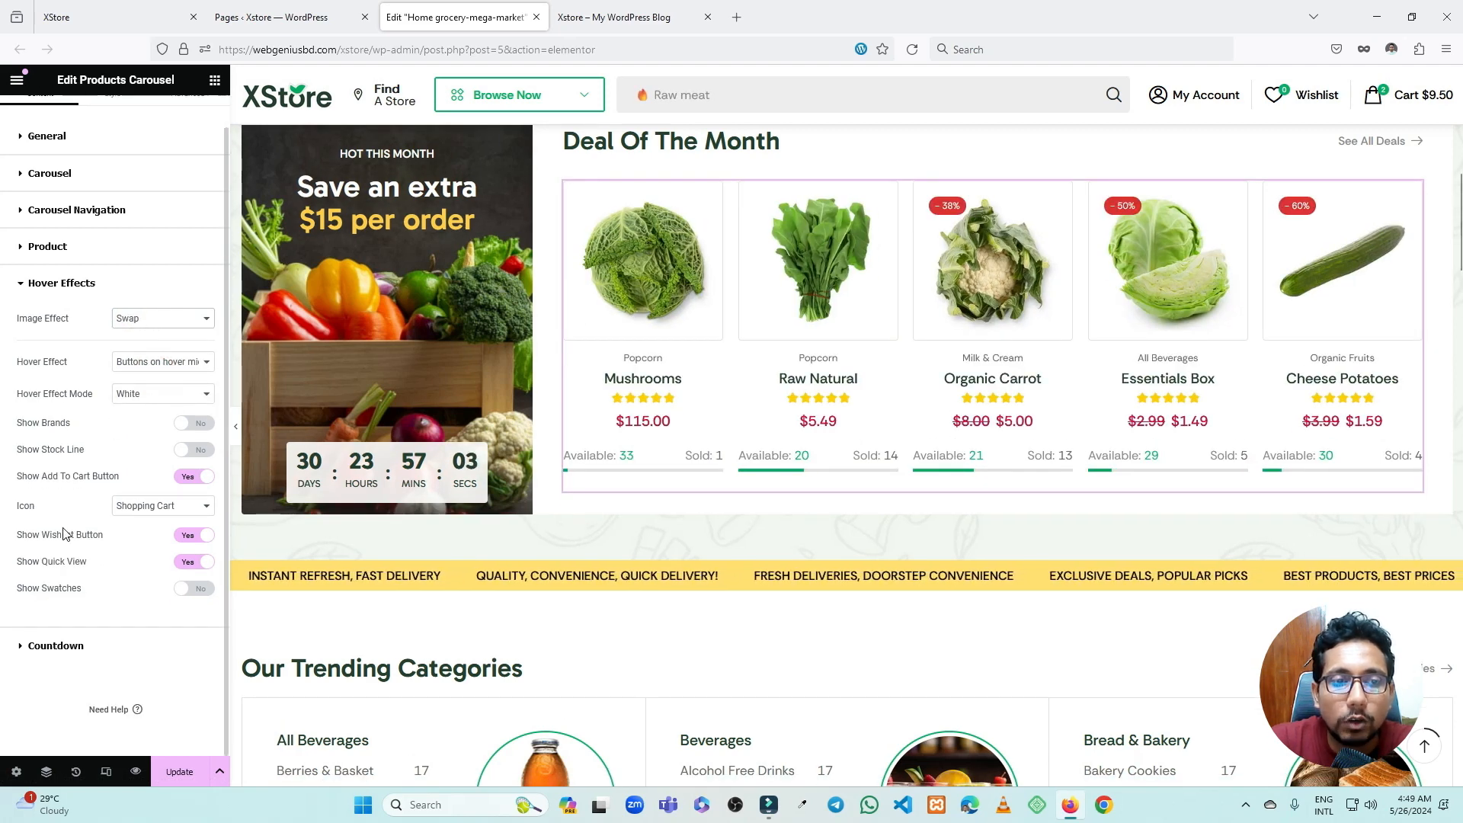
pyautogui.click(74, 642)
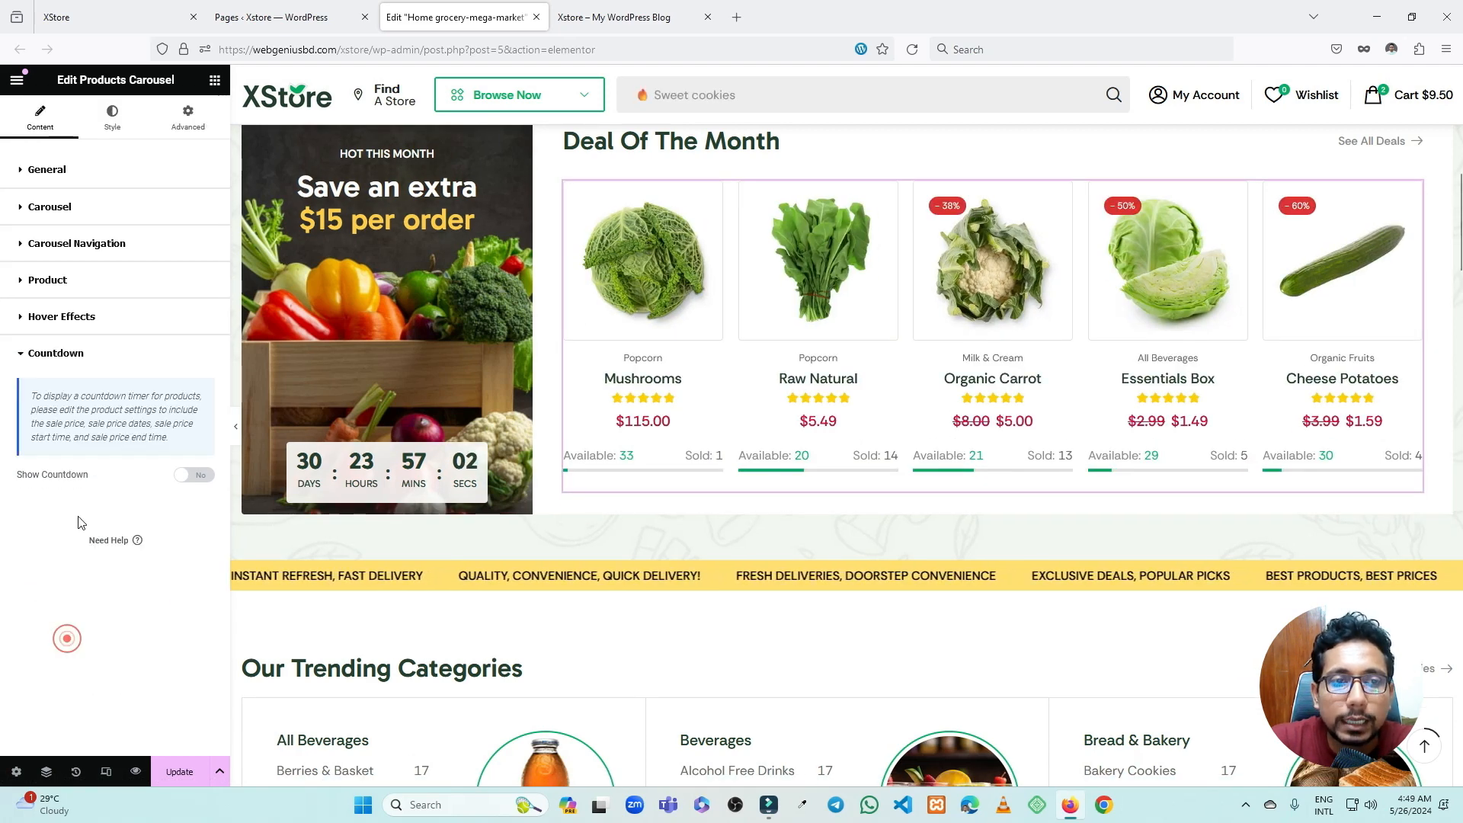
pyautogui.click(199, 472)
pyautogui.scroll(-3, 152, 518)
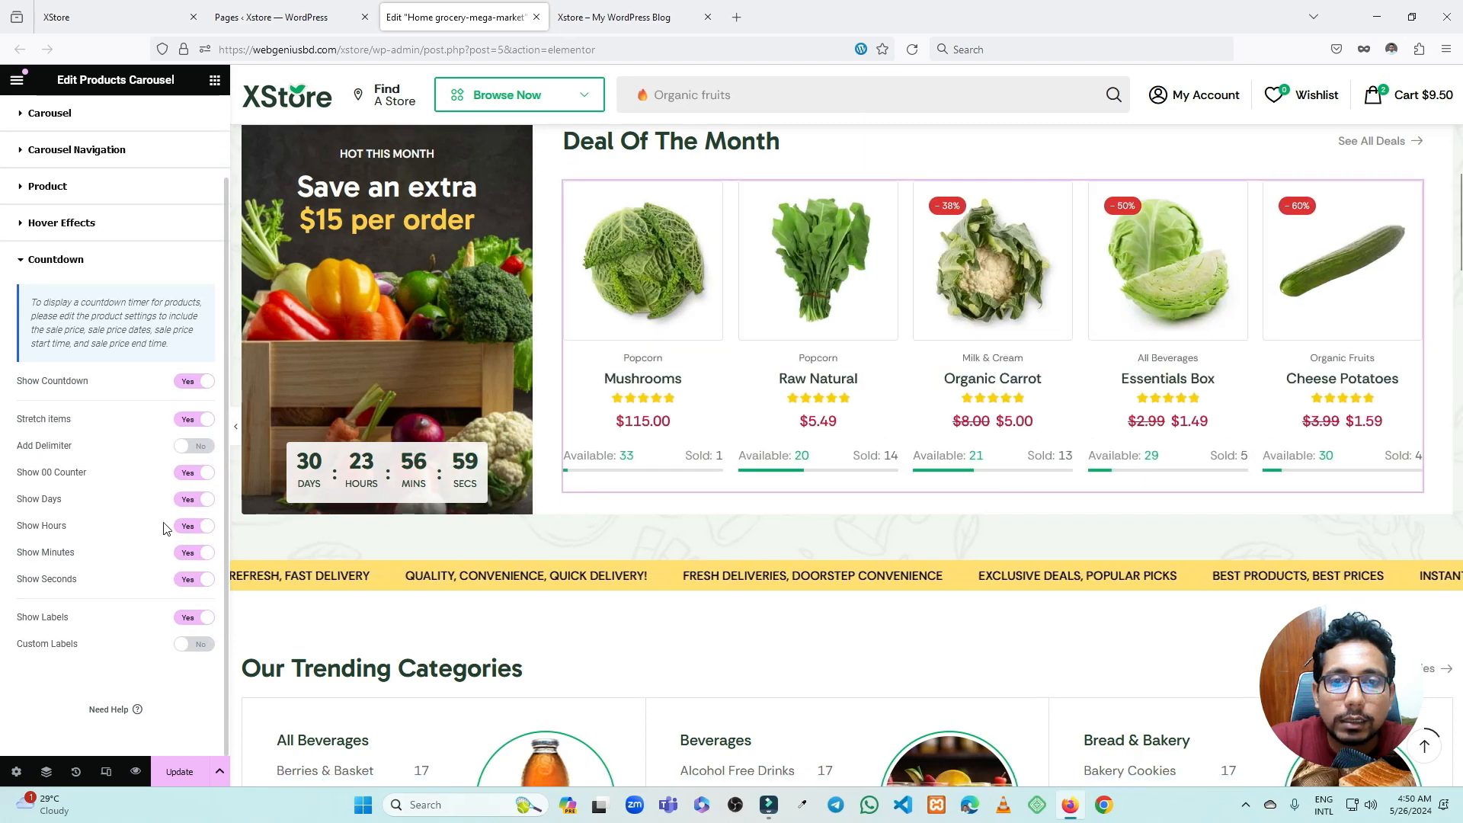
pyautogui.scroll(2, 175, 473)
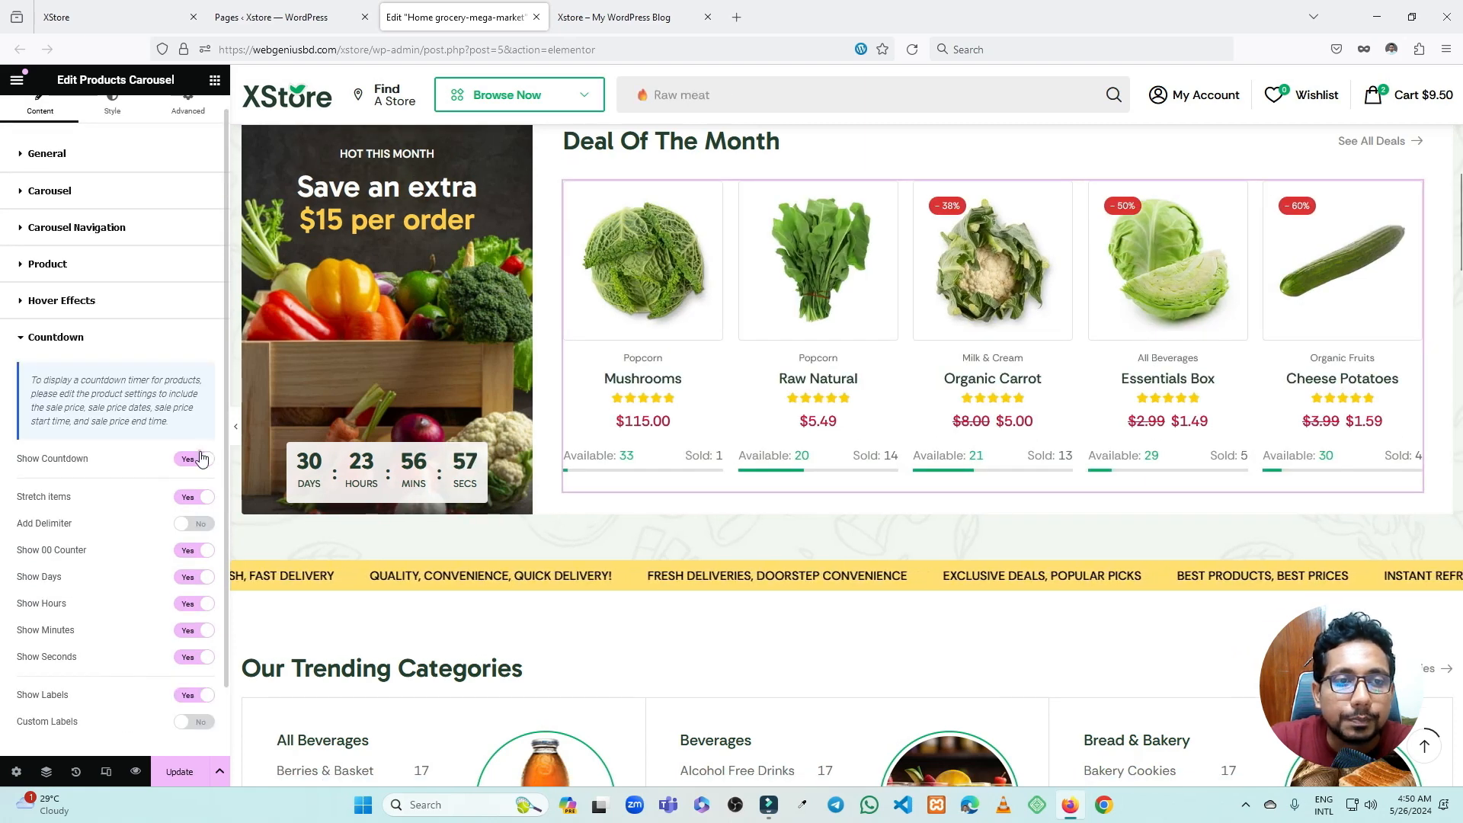
pyautogui.click(199, 458)
# - Examine which widgets and settings are behind the yellow scrolling text bar and the Our Trending Categories grid
pyautogui.scroll(-4, 826, 366)
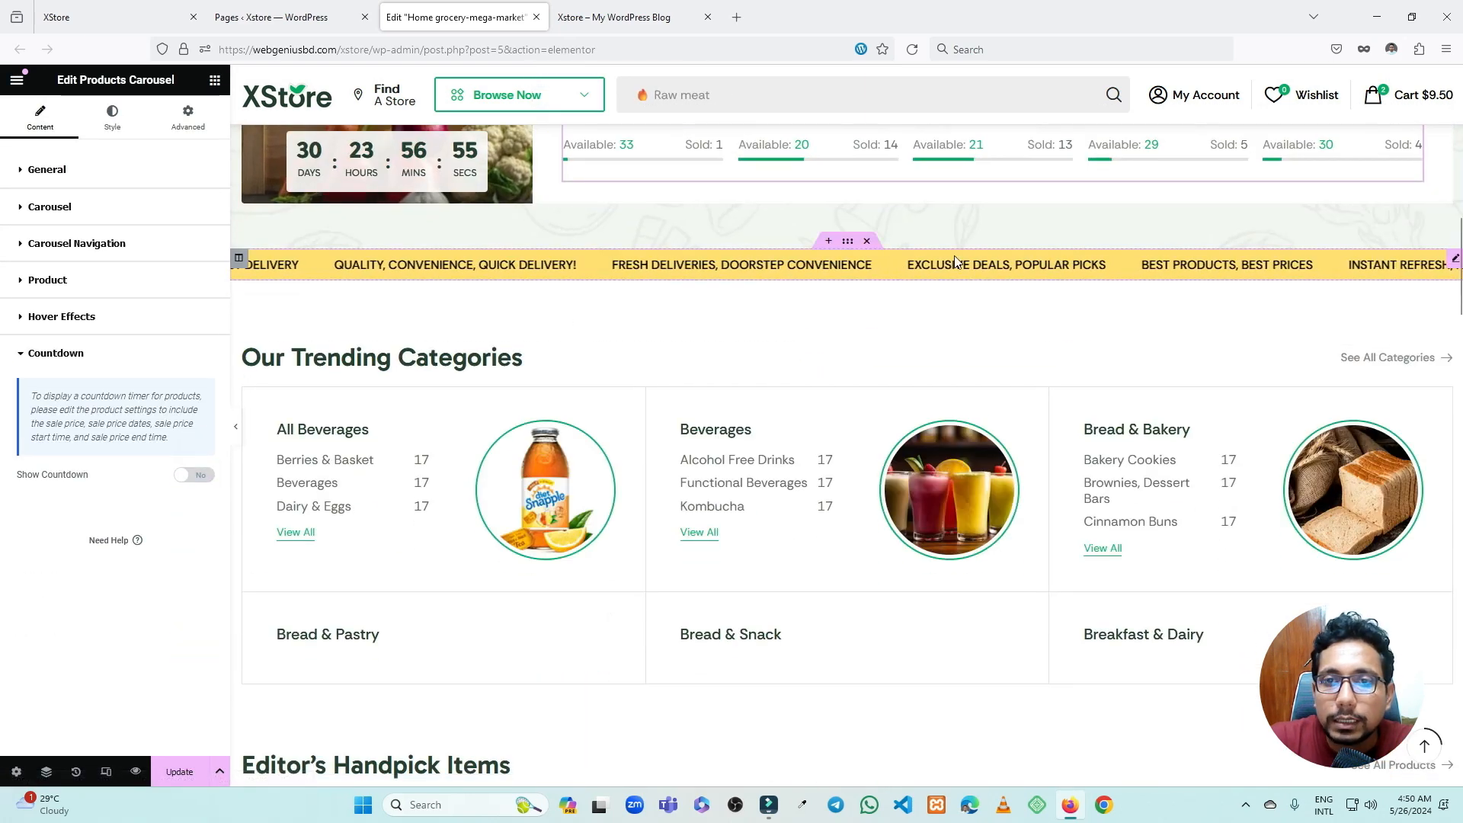
pyautogui.click(981, 254)
pyautogui.moveTo(105, 80); pyautogui.dragTo(194, 90)
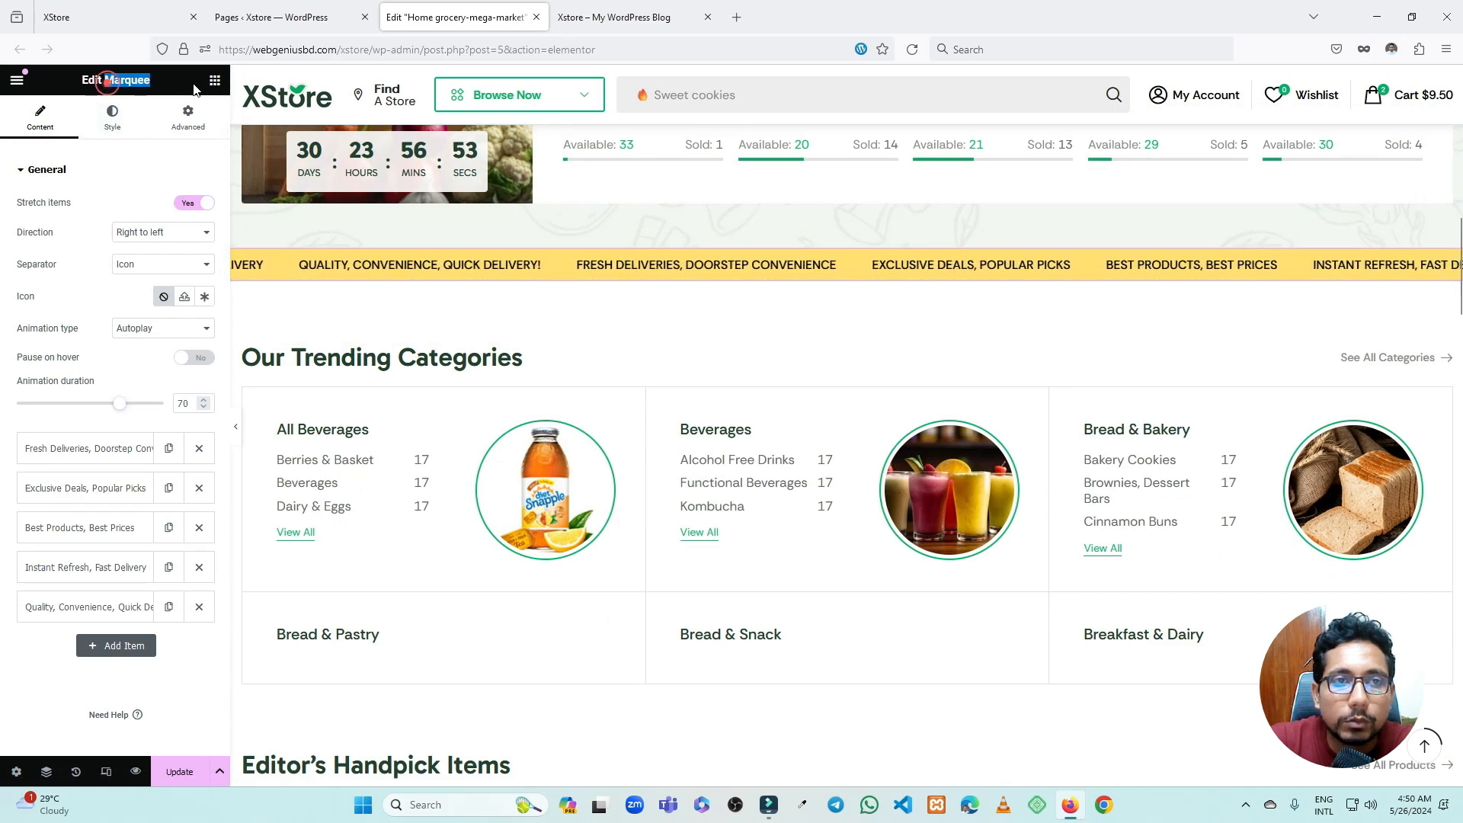
pyautogui.scroll(-2, 439, 373)
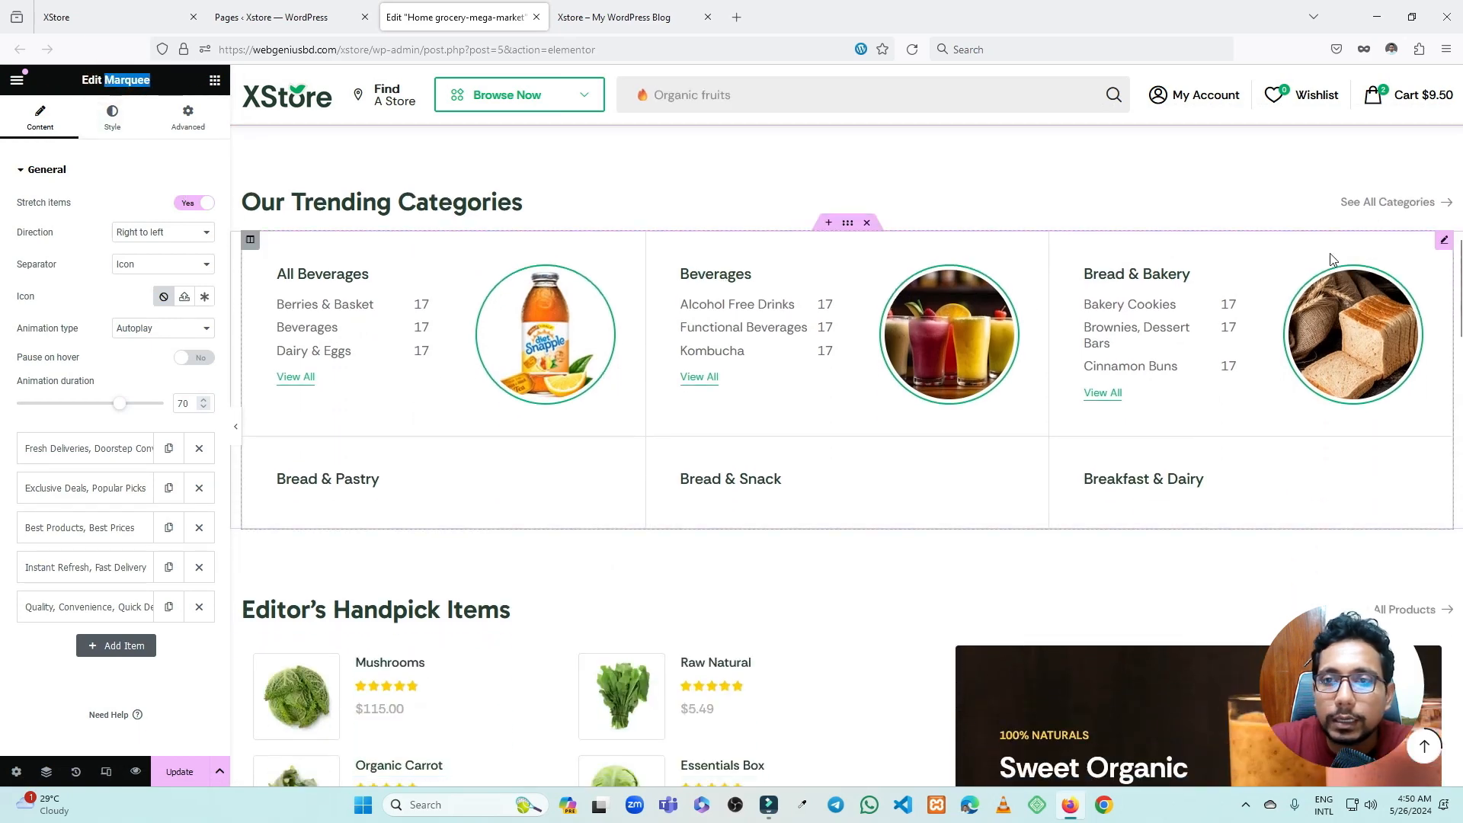
pyautogui.click(1443, 244)
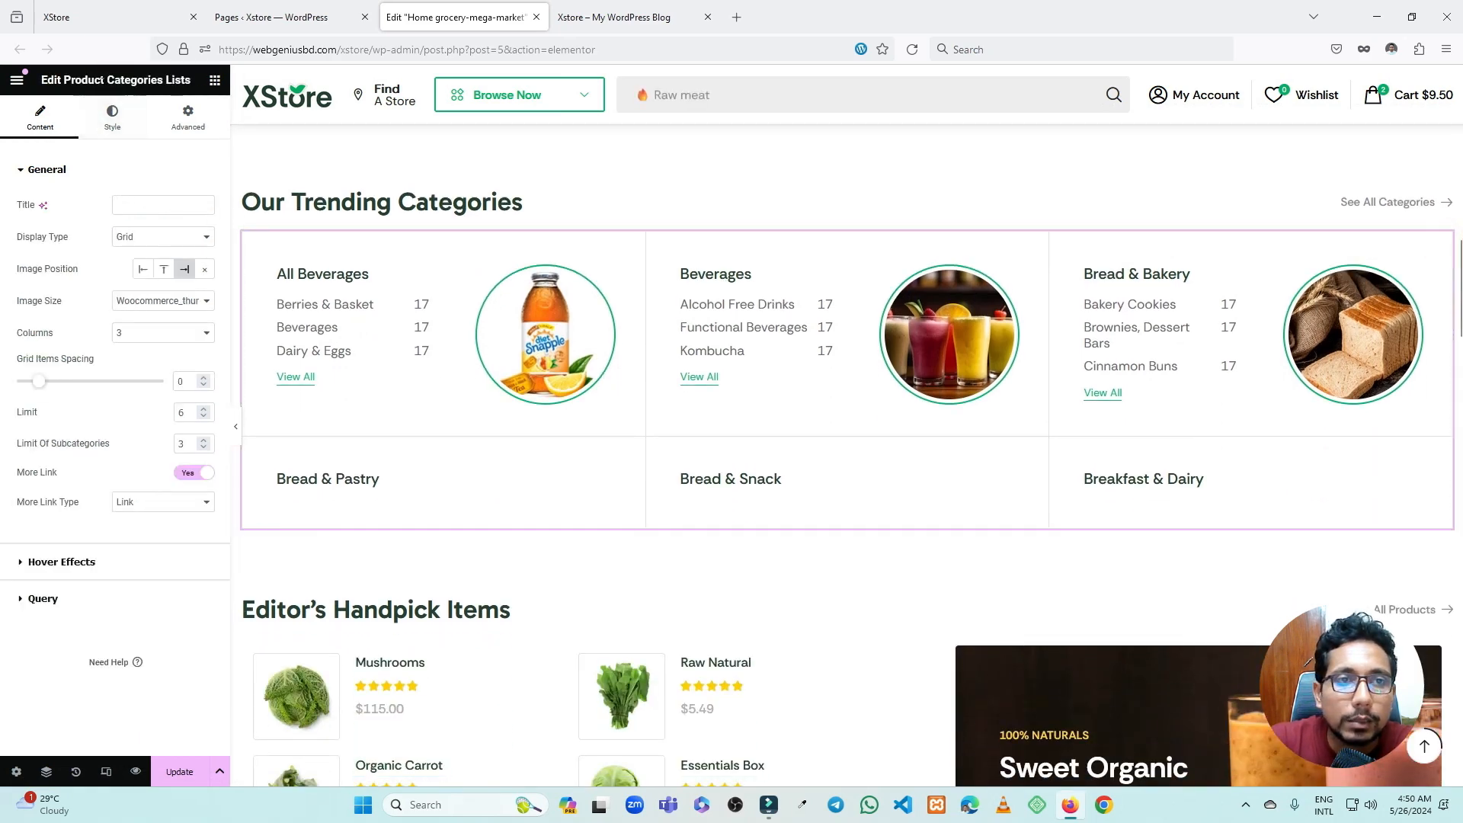
pyautogui.moveTo(104, 81); pyautogui.dragTo(198, 91)
pyautogui.click(122, 84)
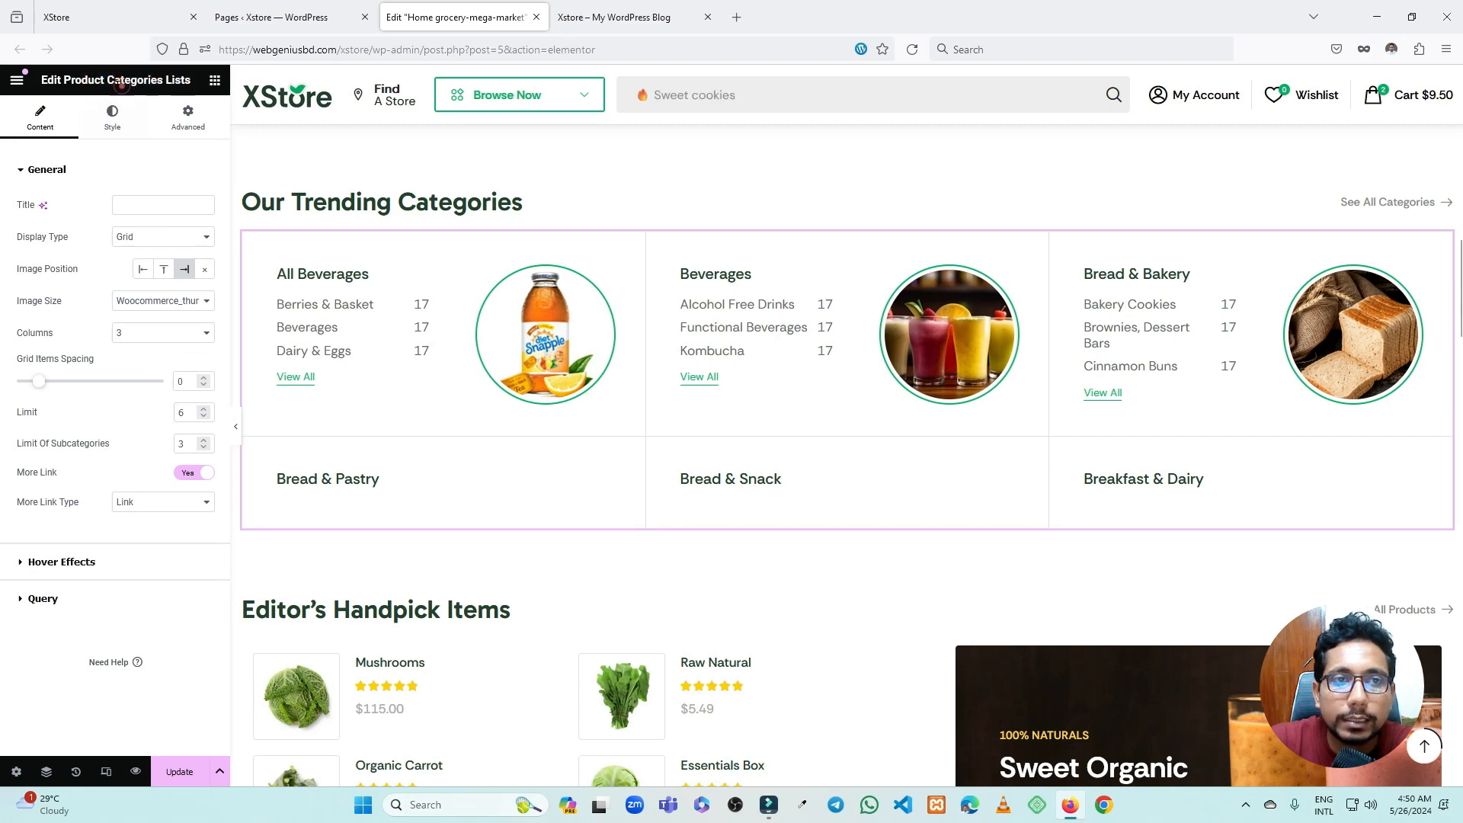
# - Inspect the settings of the Editor's Handpick Items product list and search the widget library for "prod"
pyautogui.scroll(-5, 816, 358)
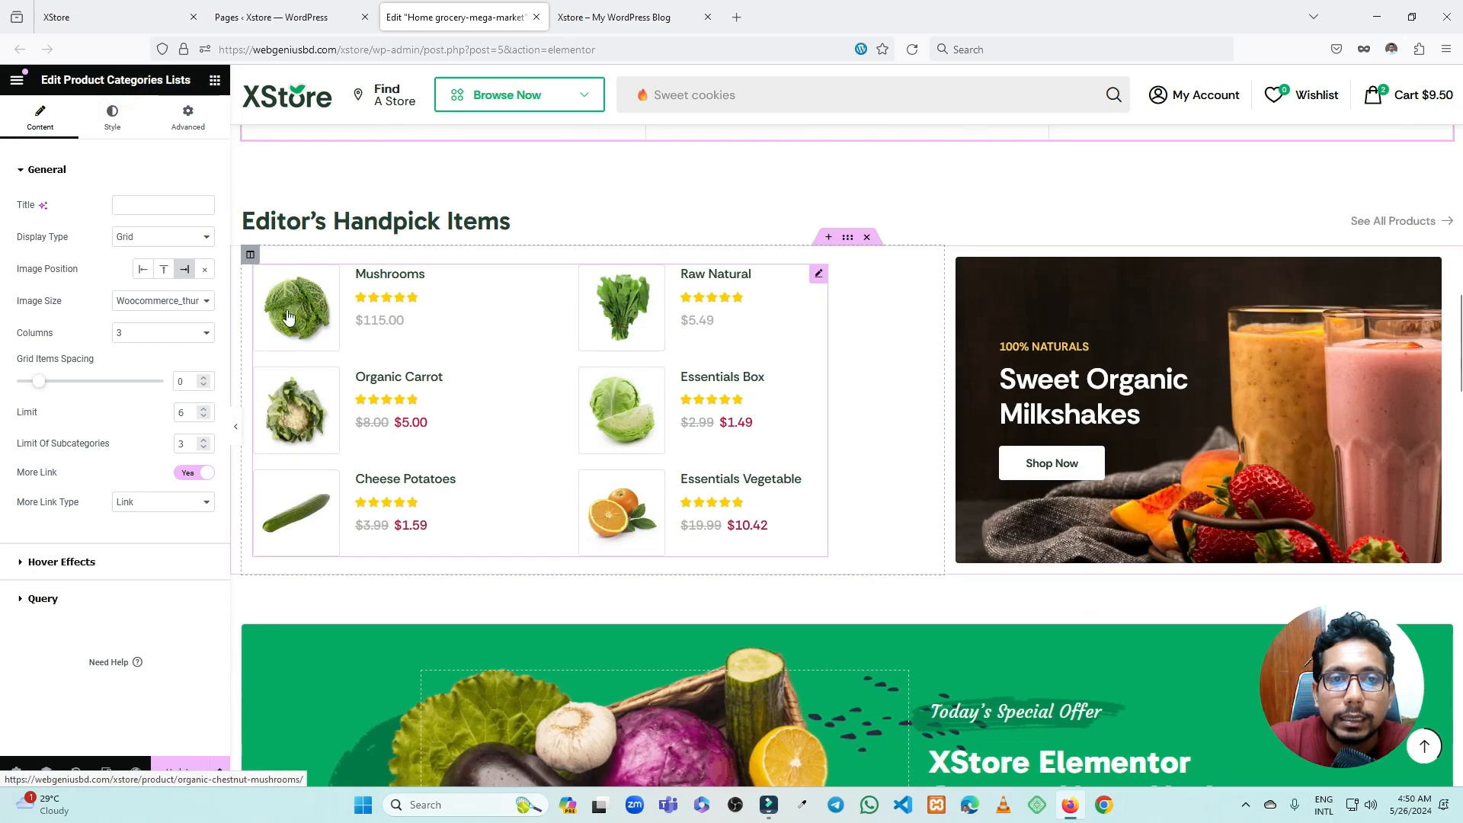
pyautogui.click(816, 281)
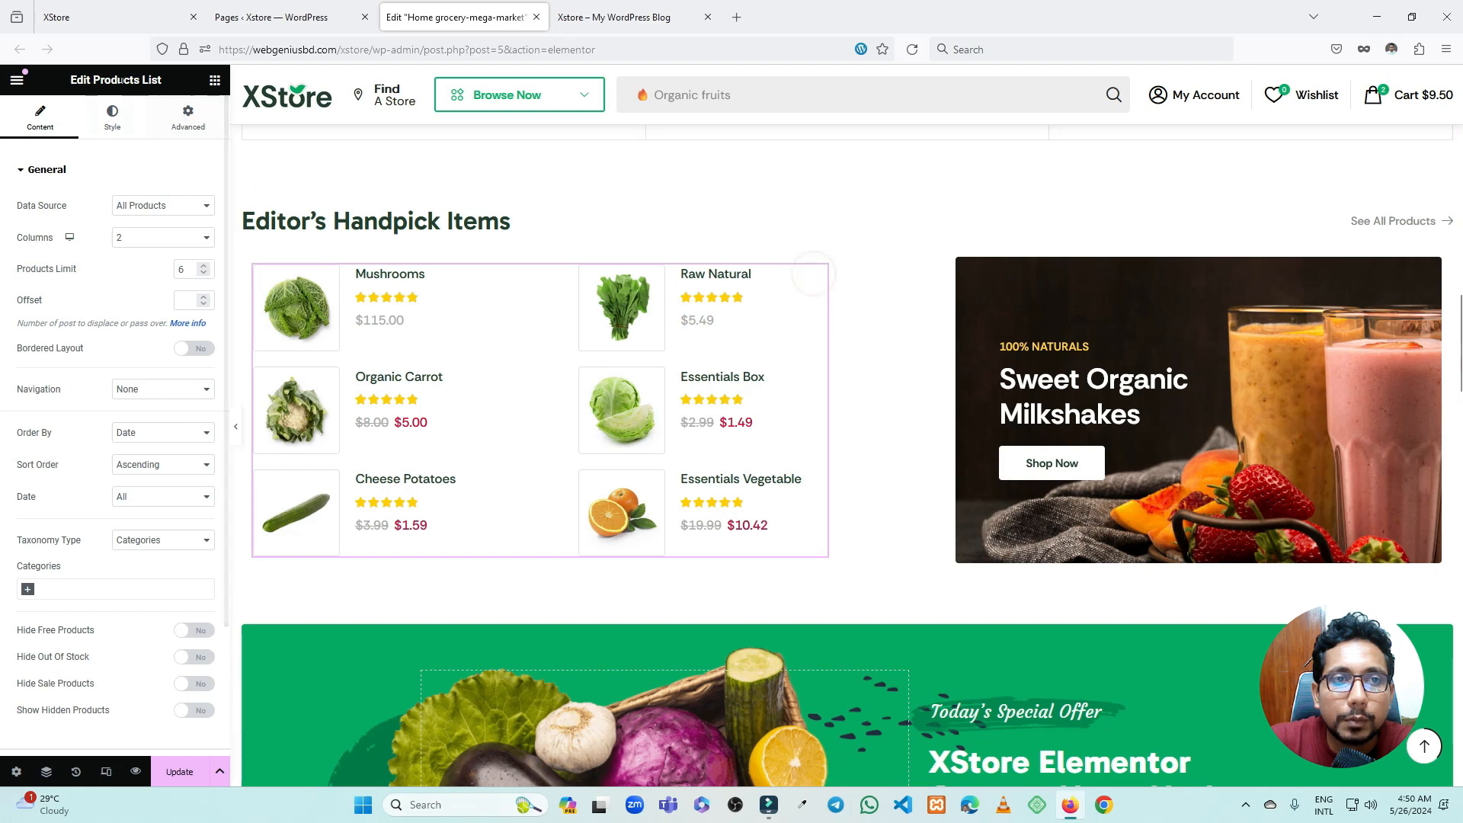
pyautogui.moveTo(110, 79); pyautogui.dragTo(190, 79)
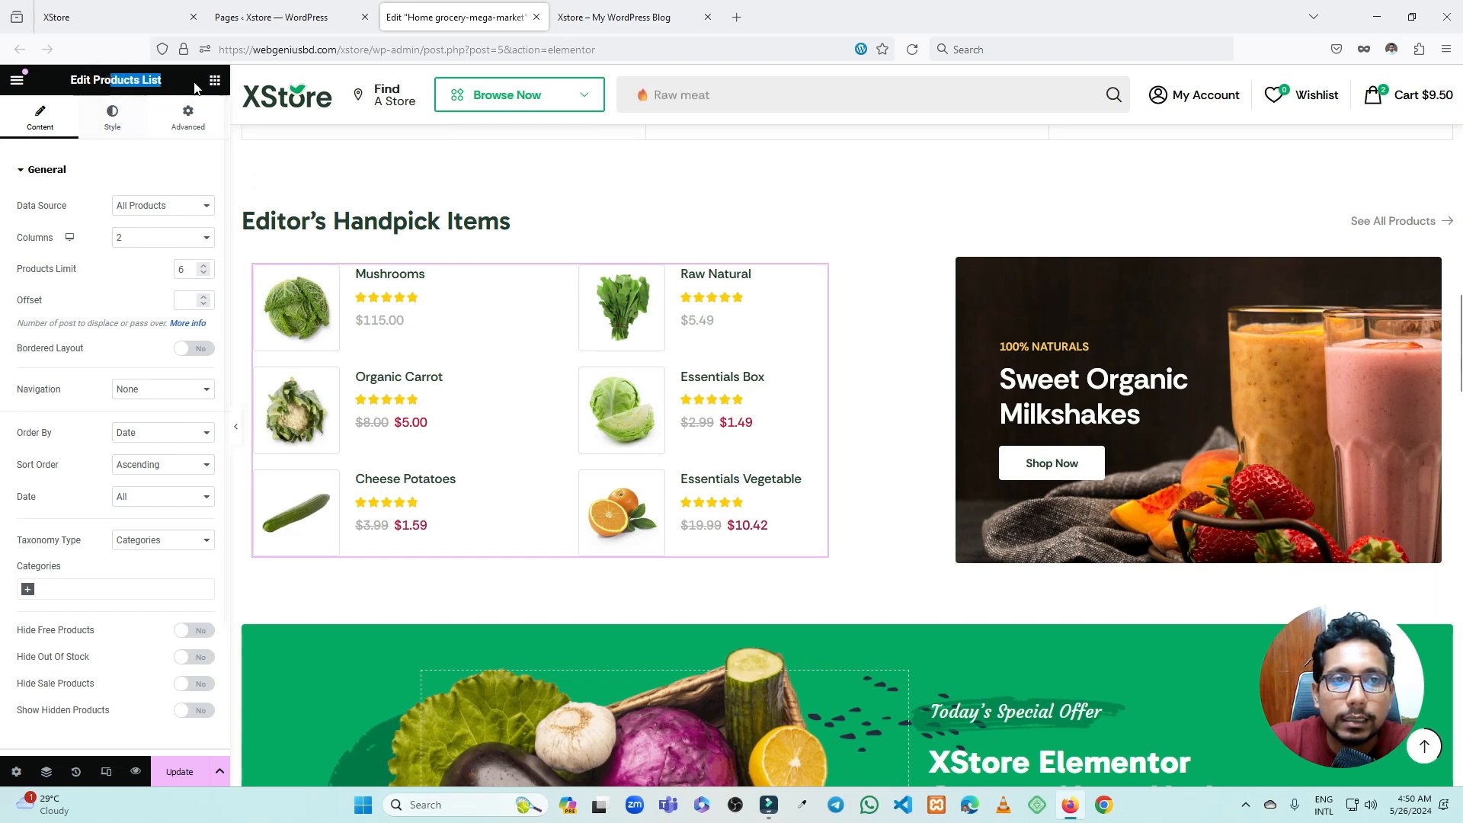
pyautogui.click(211, 78)
pyautogui.click(145, 141)
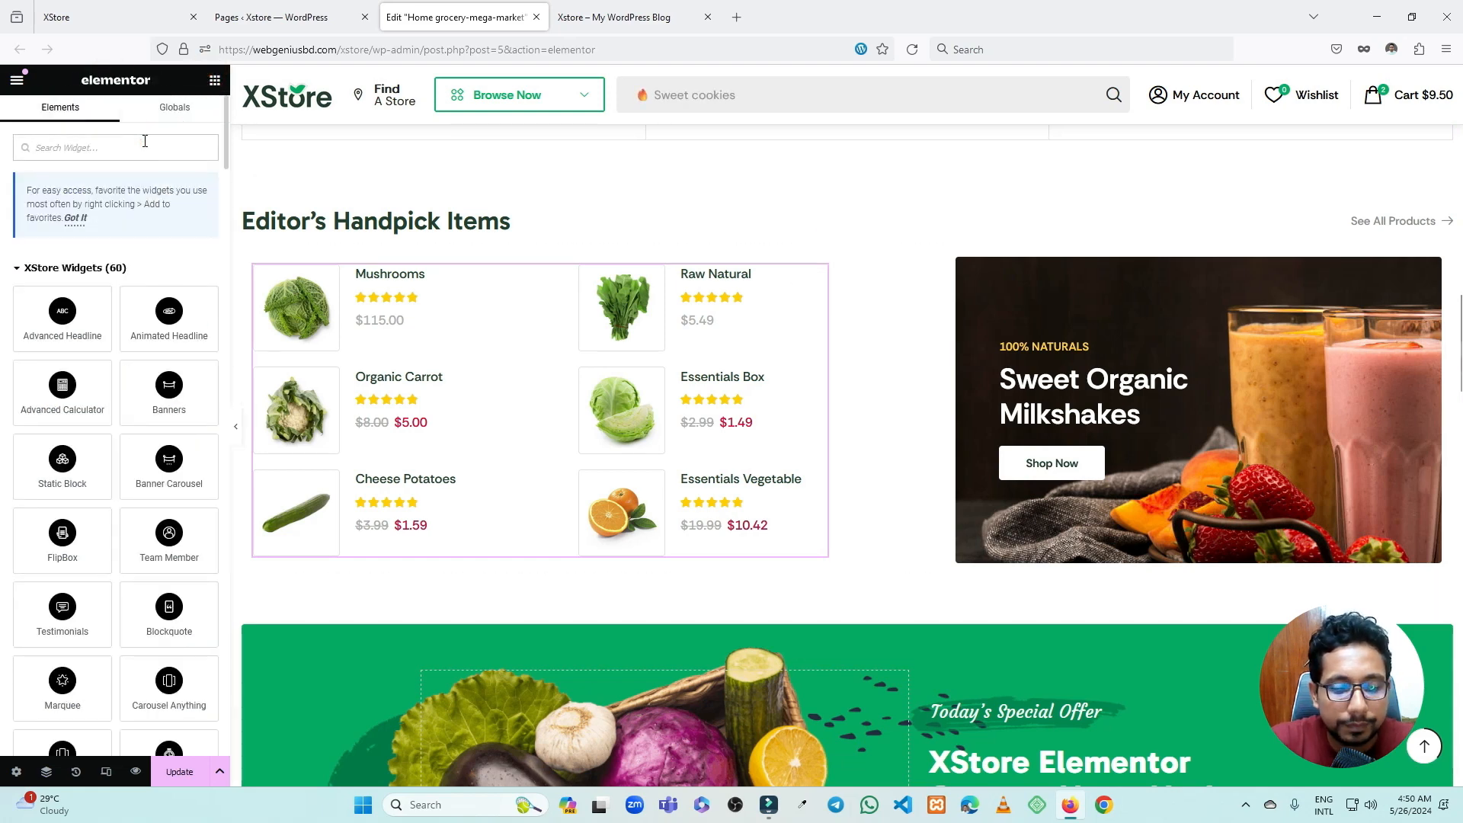
pyautogui.write('prod')
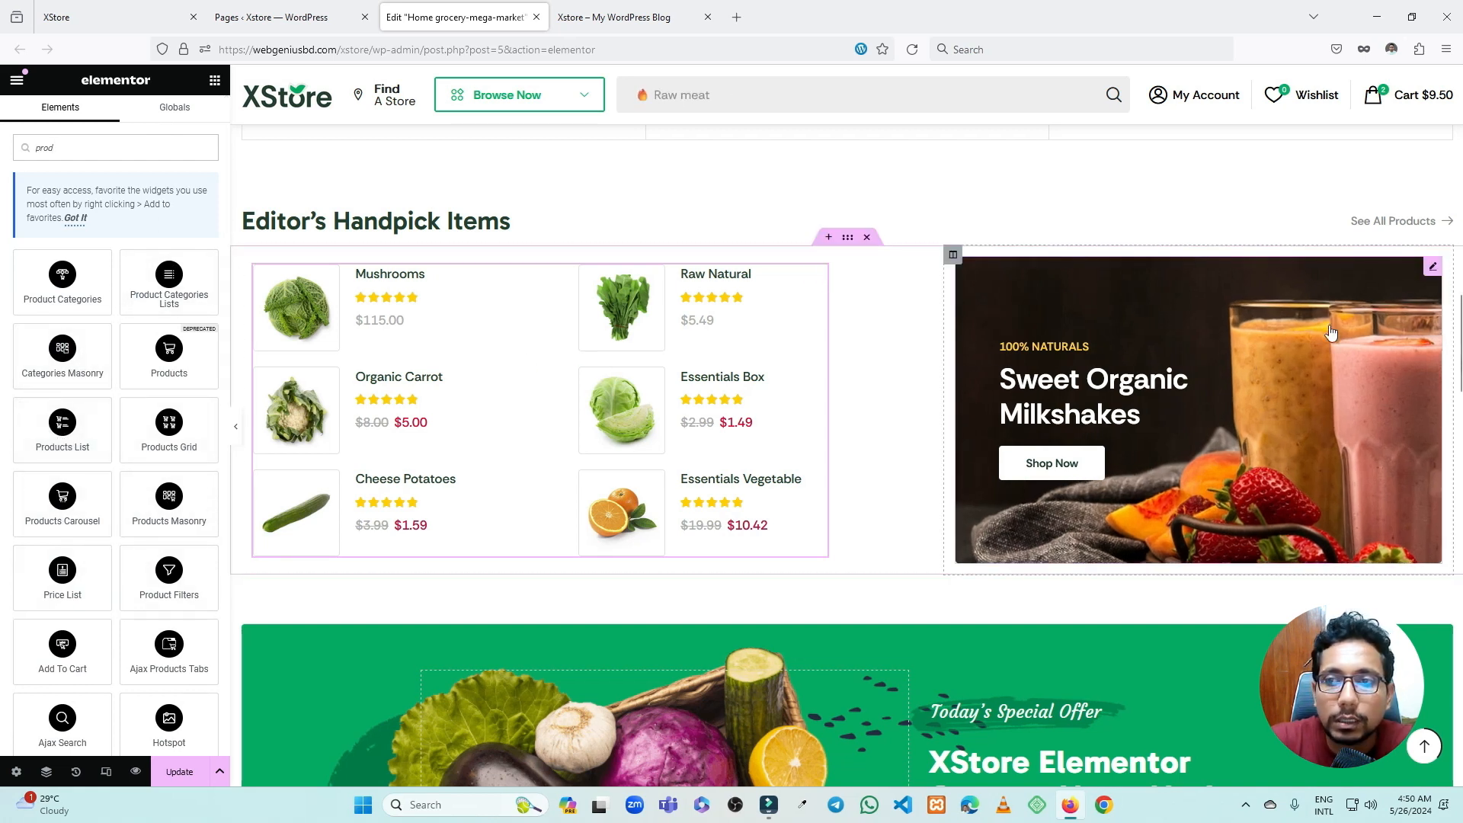
# - Inspect the widget behind the Most Selling Products section and search the widget library for "ajax"
pyautogui.scroll(-5, 971, 376)
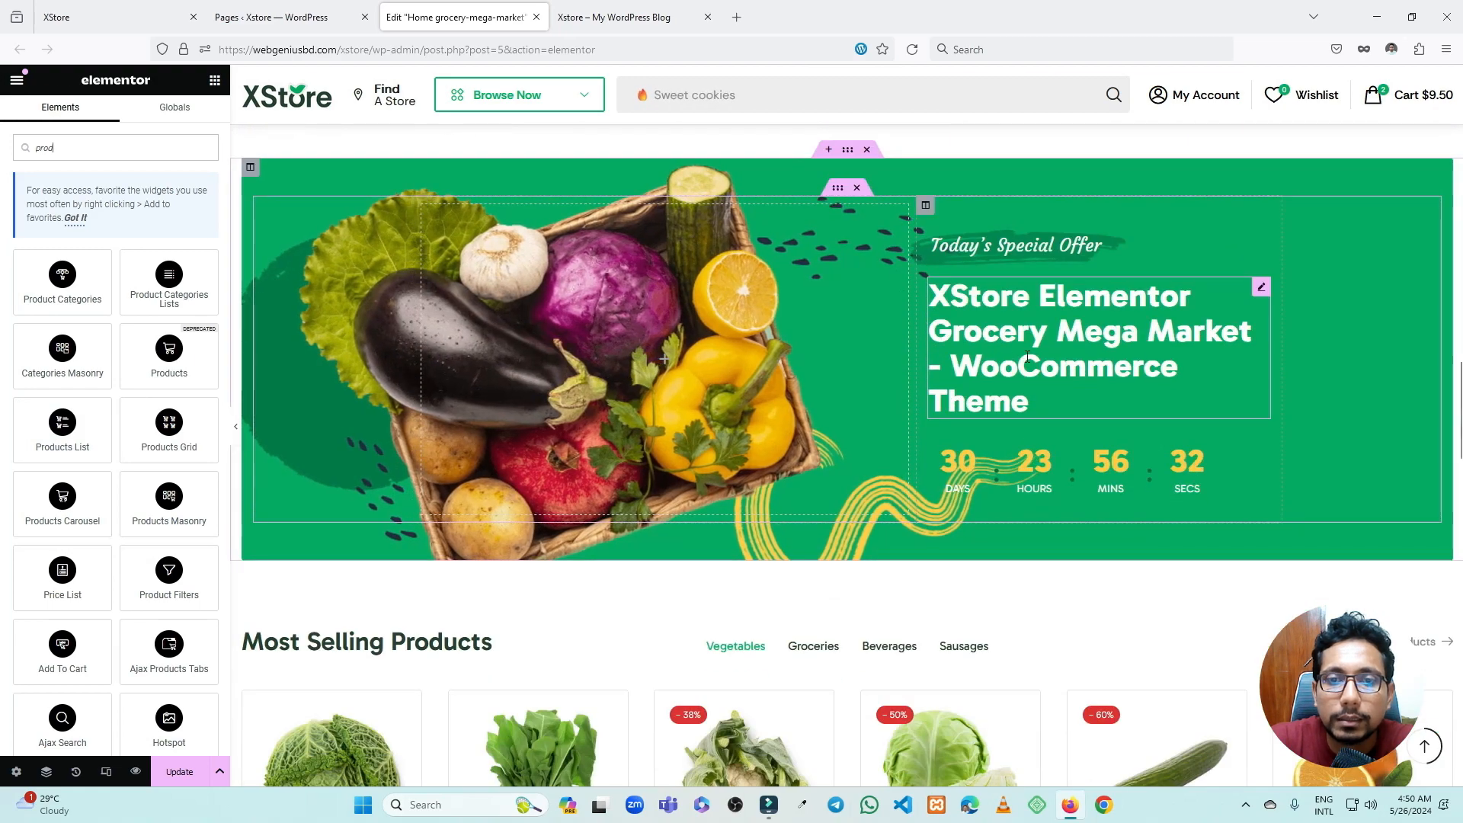
pyautogui.scroll(-6, 971, 376)
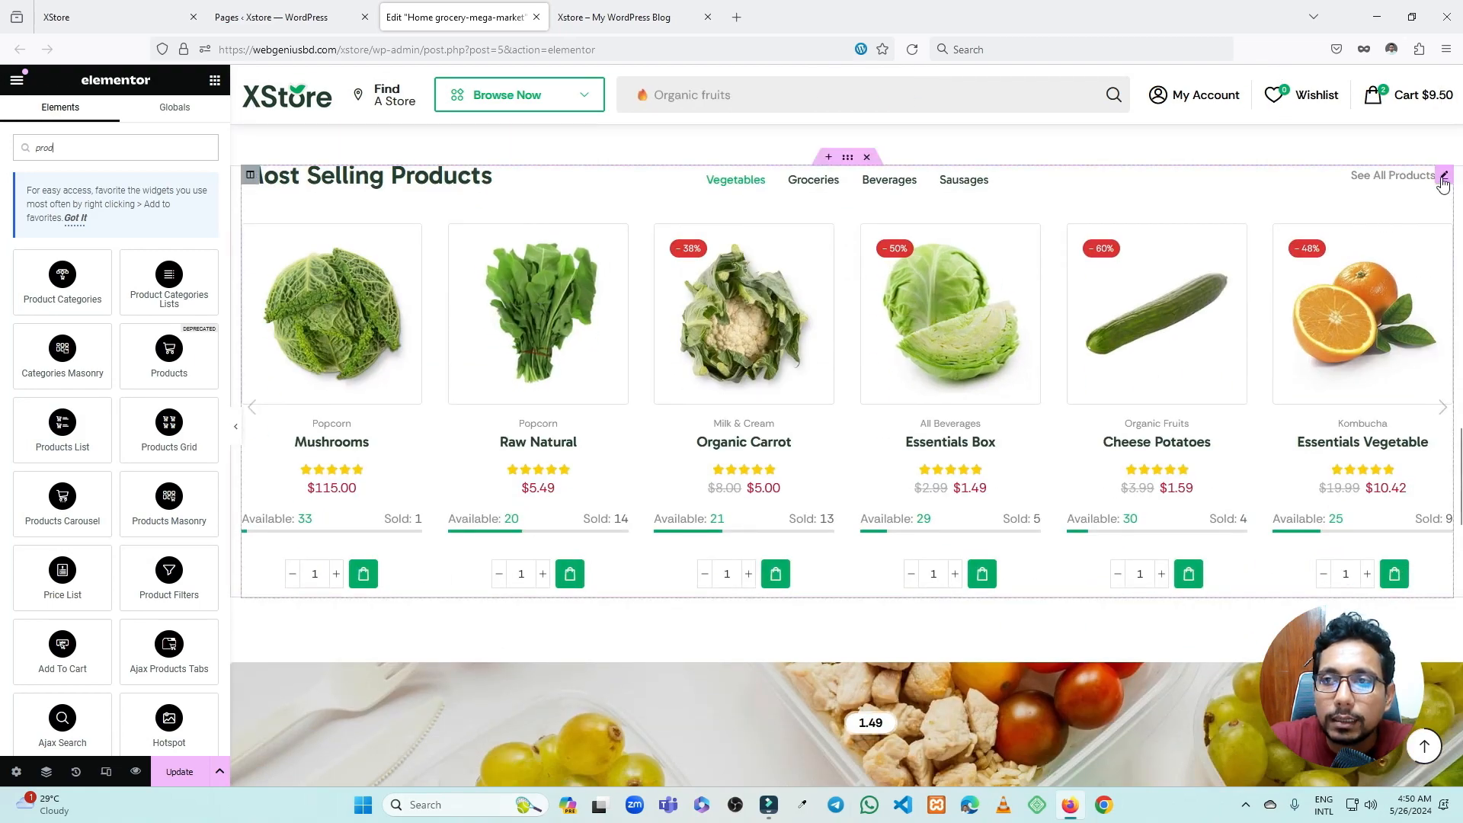
pyautogui.click(273, 314)
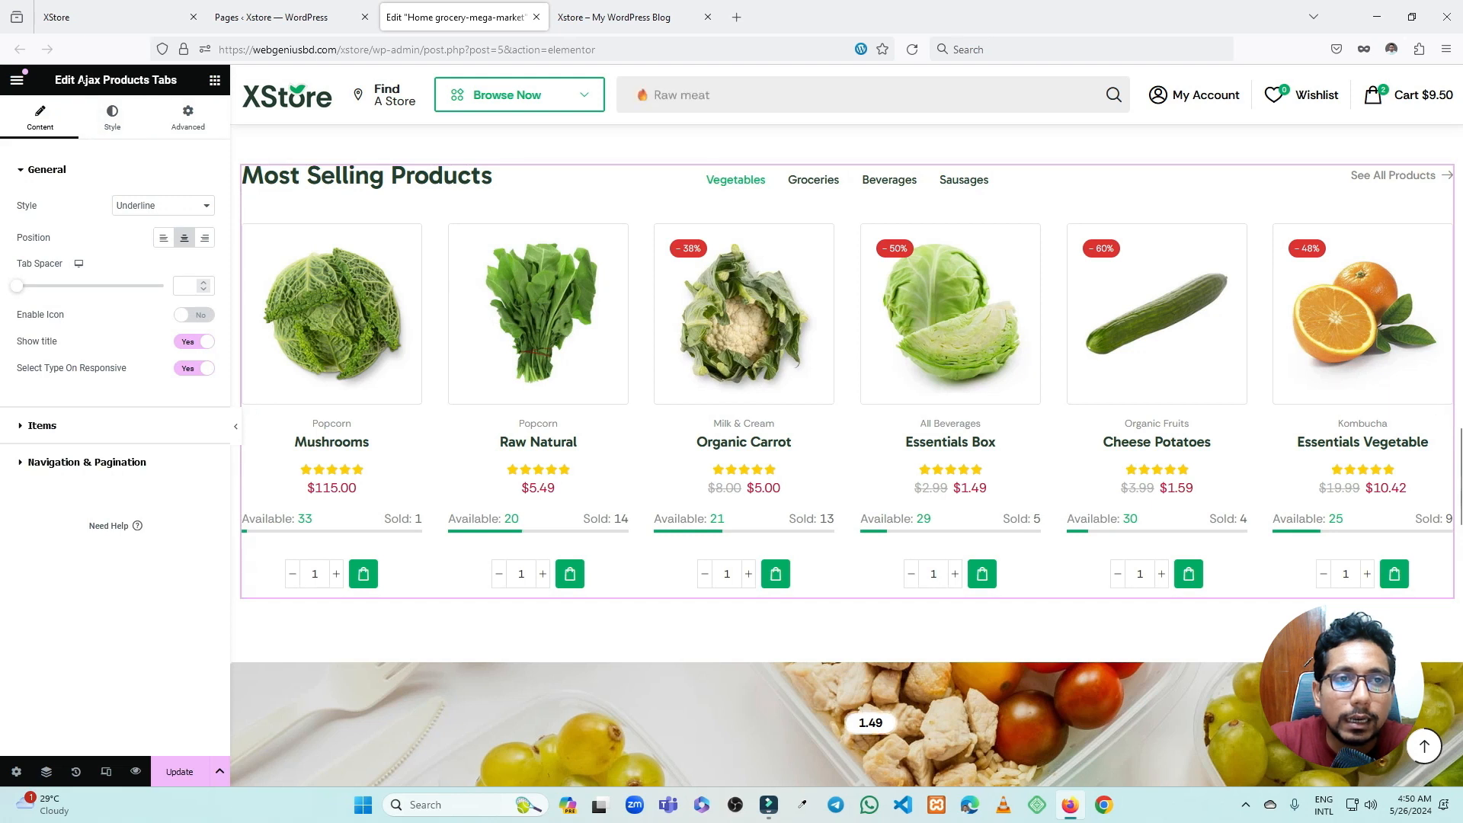
pyautogui.moveTo(114, 80); pyautogui.dragTo(166, 80)
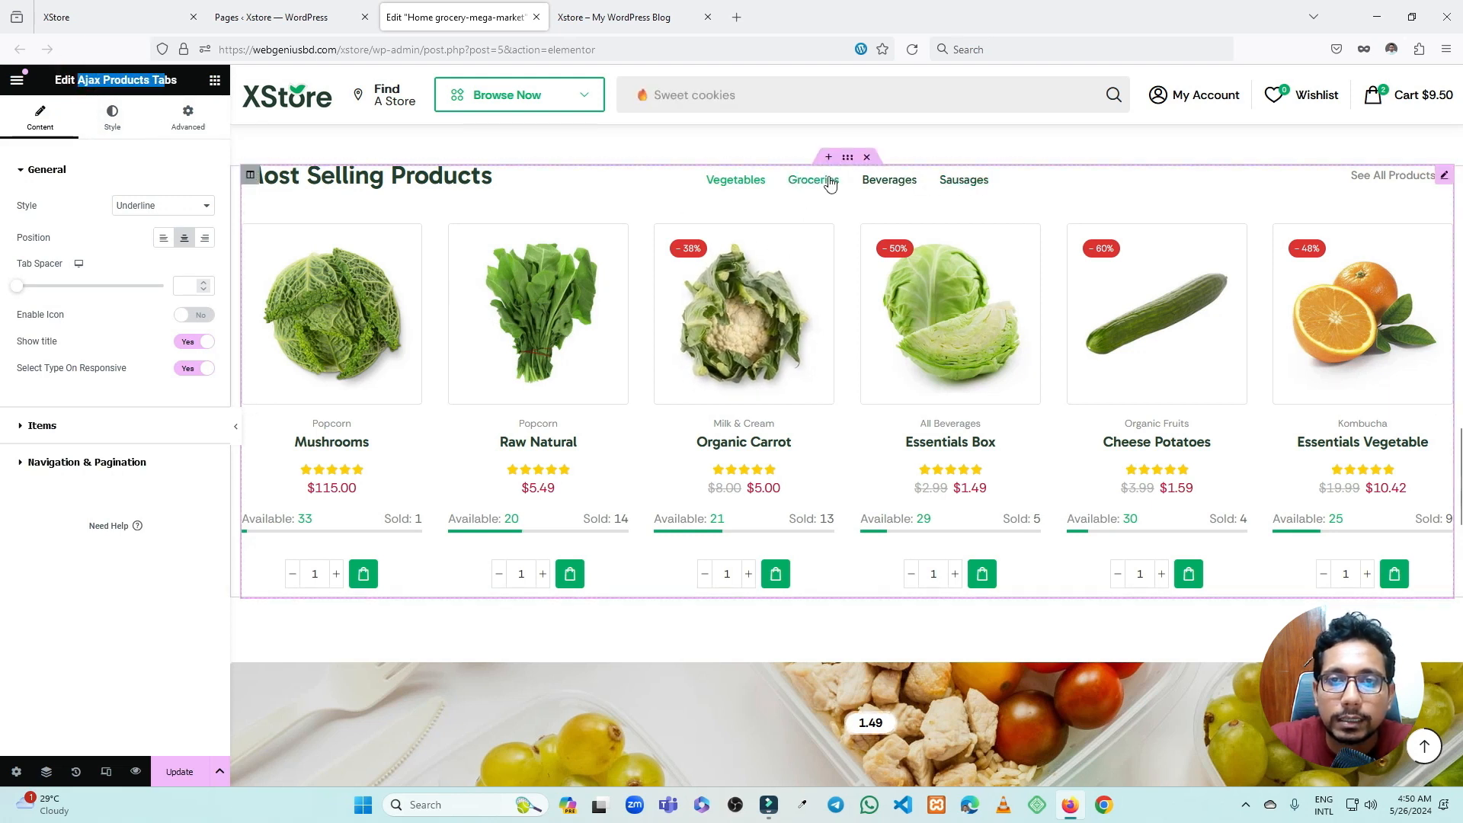
pyautogui.click(215, 80)
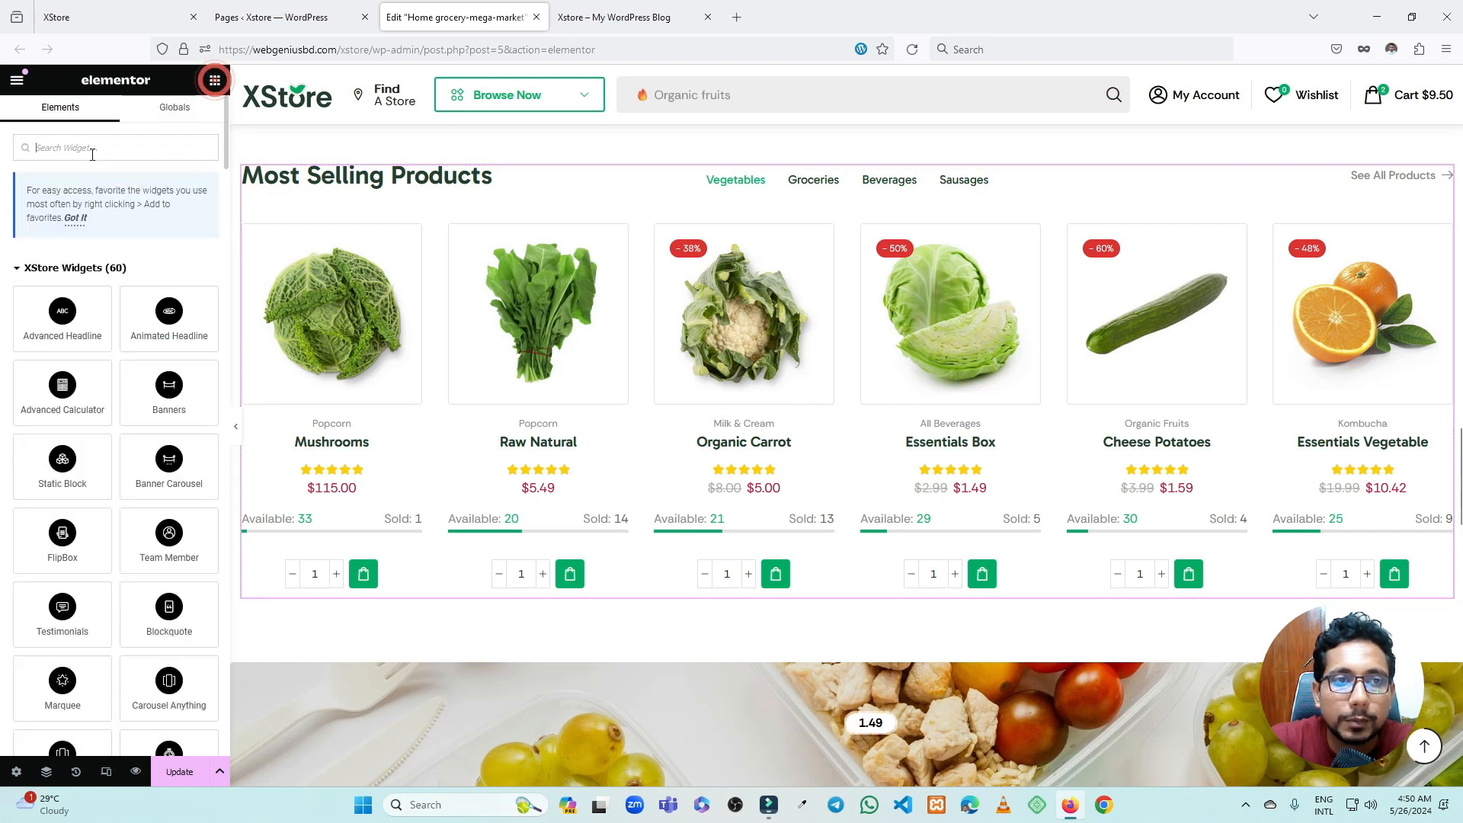
pyautogui.click(92, 155)
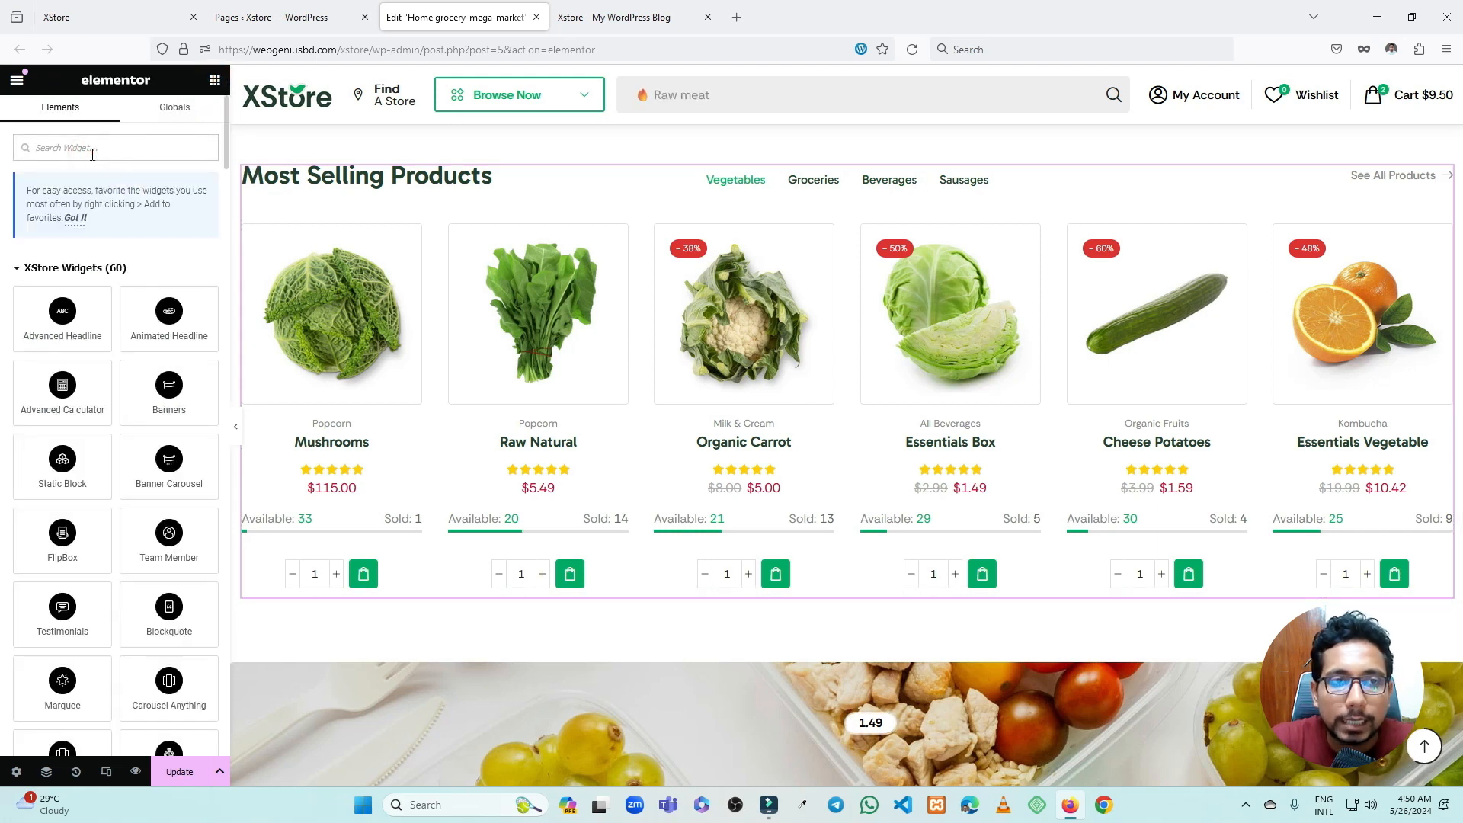
pyautogui.write('ajax')
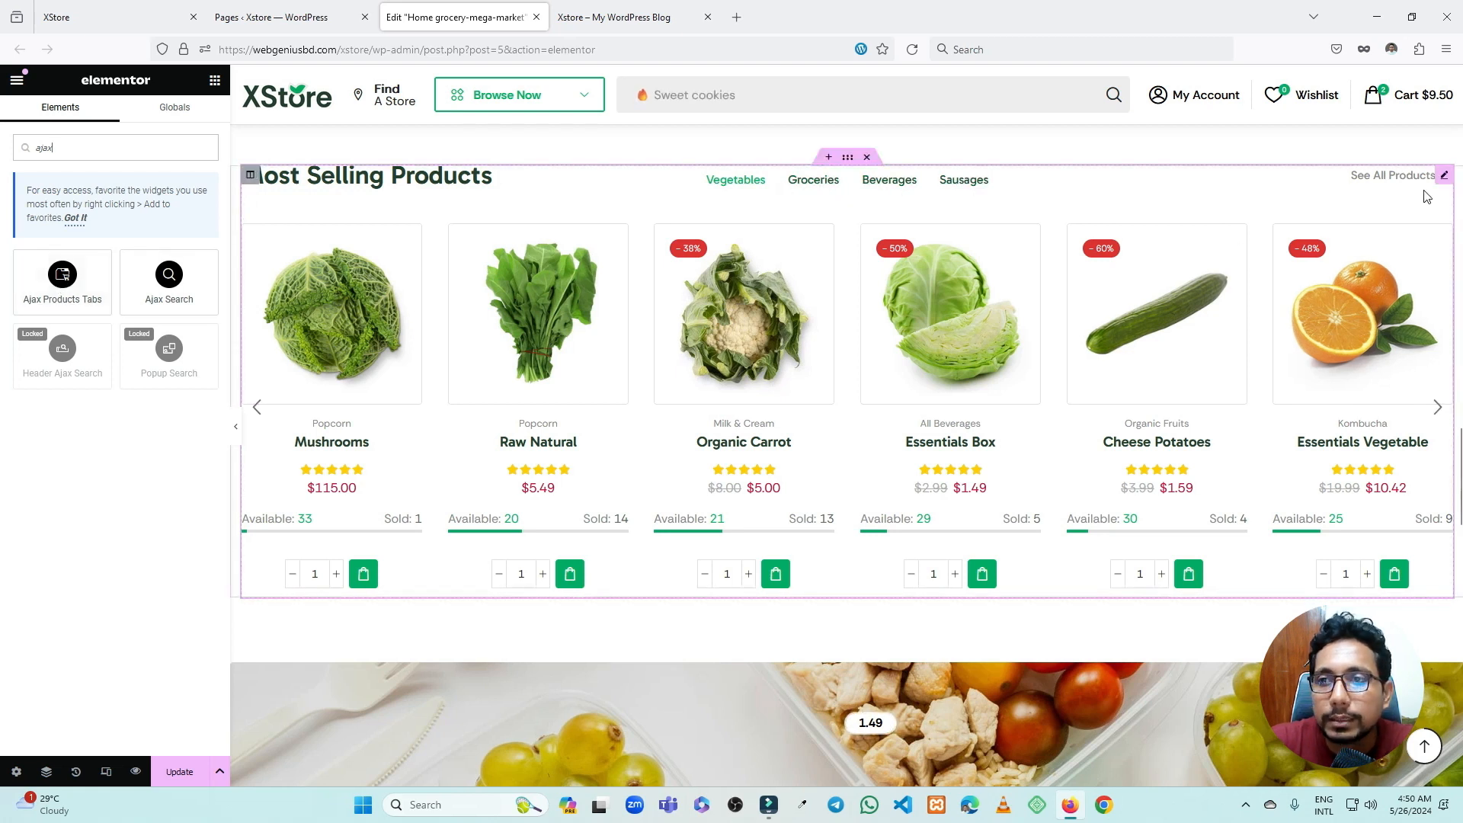
# - Add a new tab item with the default title to the Most Selling Products Ajax Products Tabs widget
pyautogui.click(1443, 174)
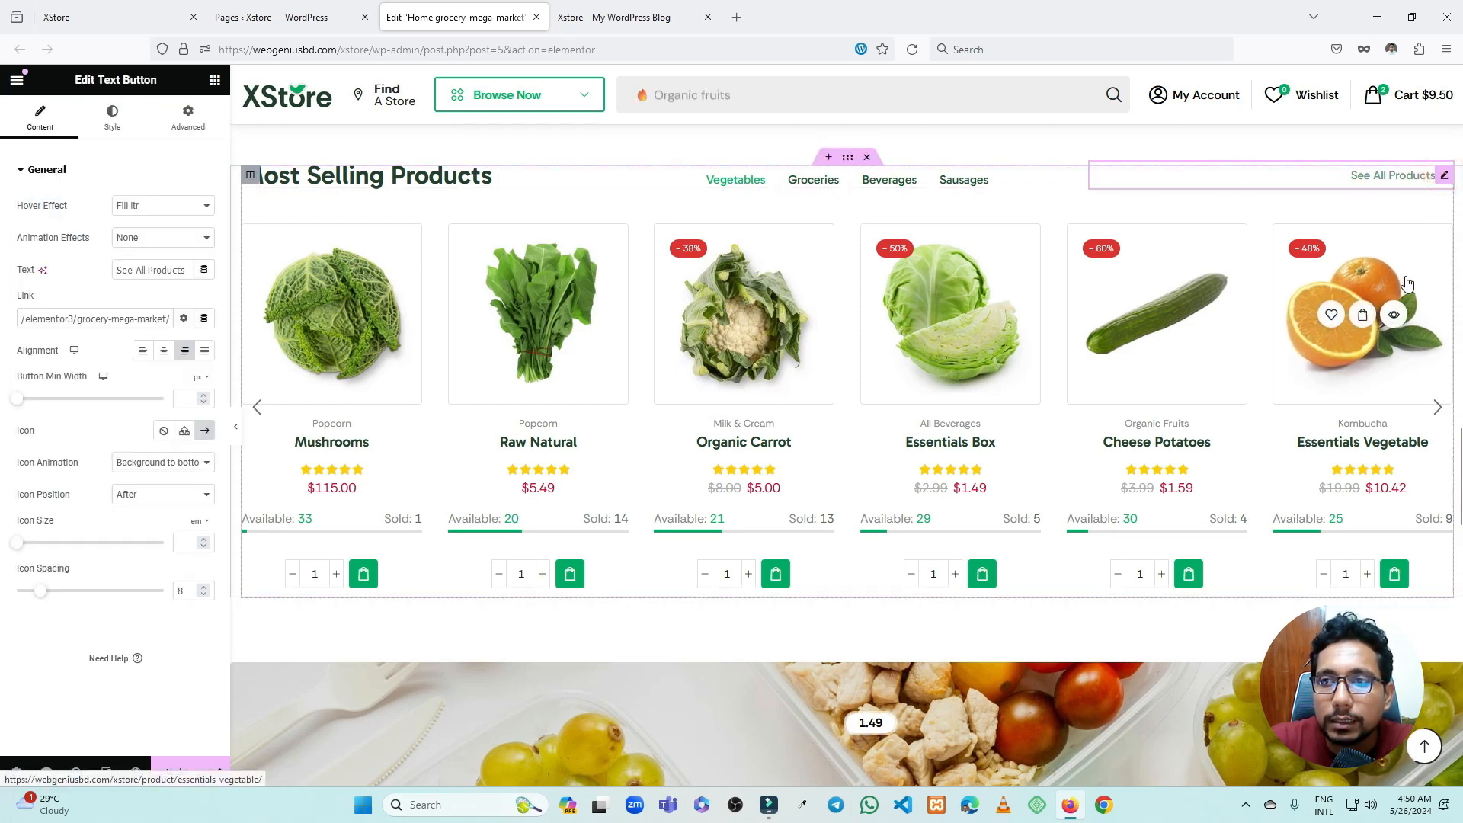
pyautogui.click(1429, 218)
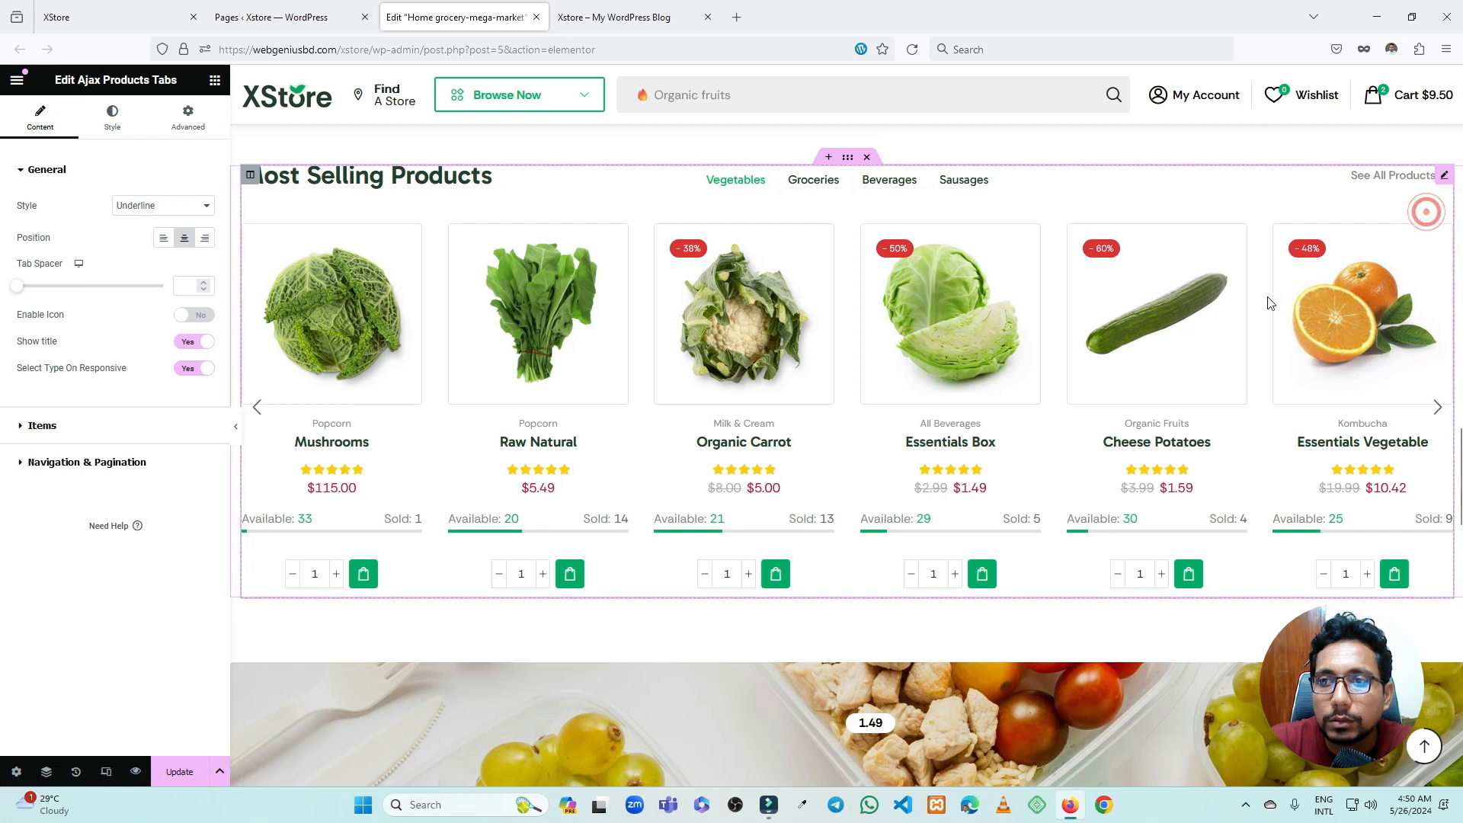
pyautogui.click(1444, 177)
pyautogui.click(68, 431)
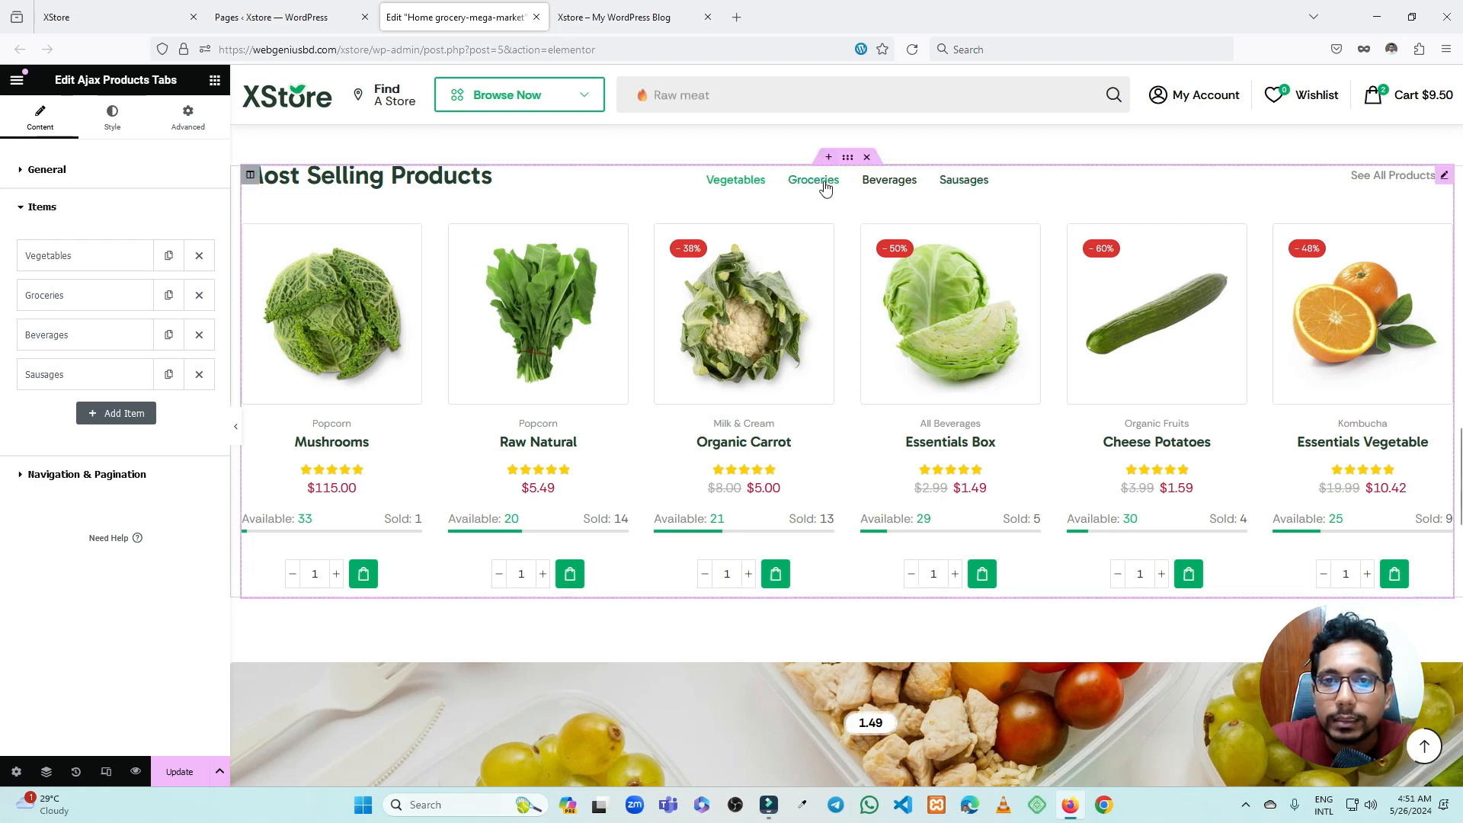
pyautogui.click(115, 412)
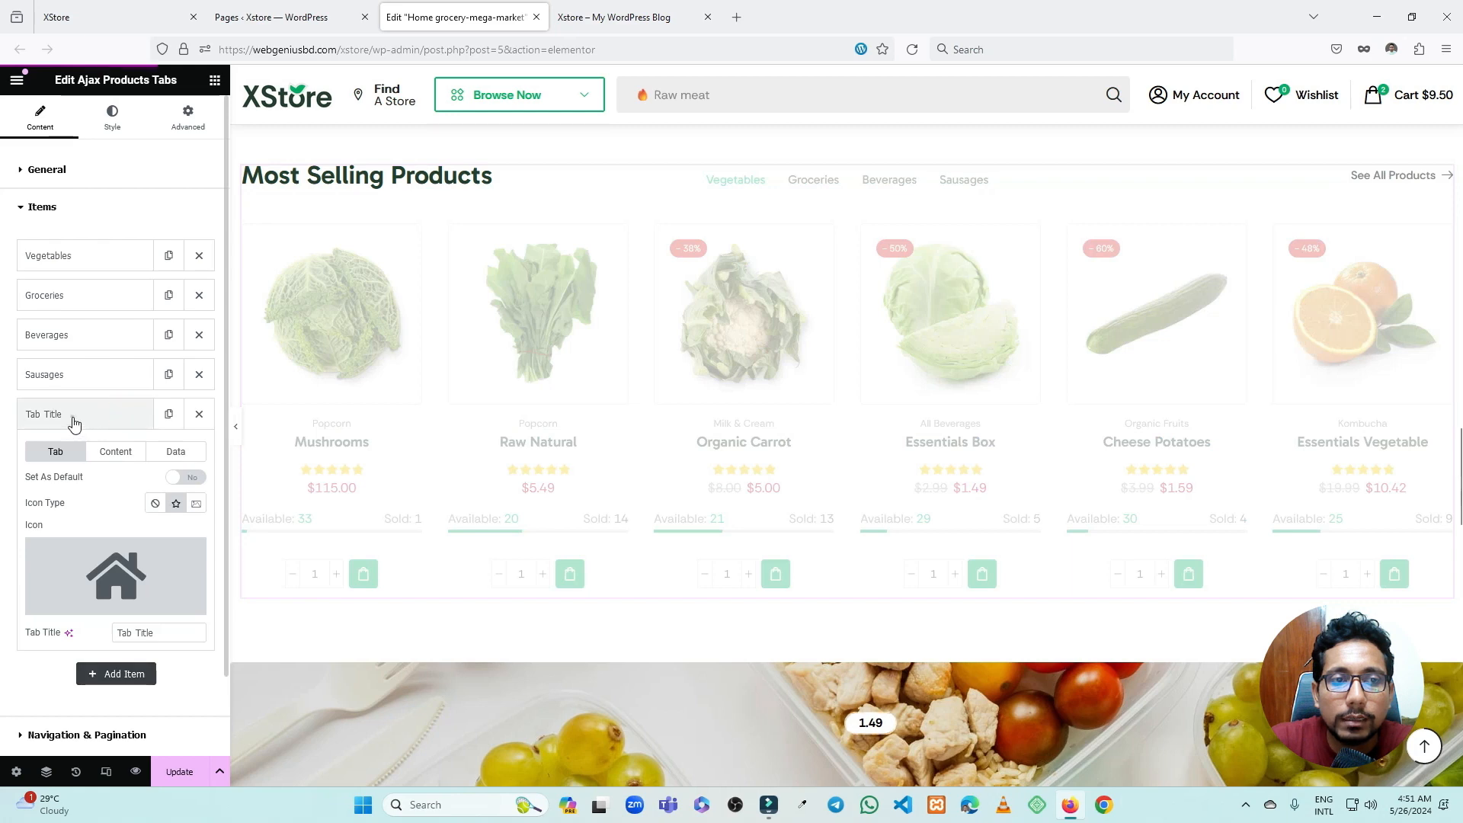
pyautogui.click(73, 418)
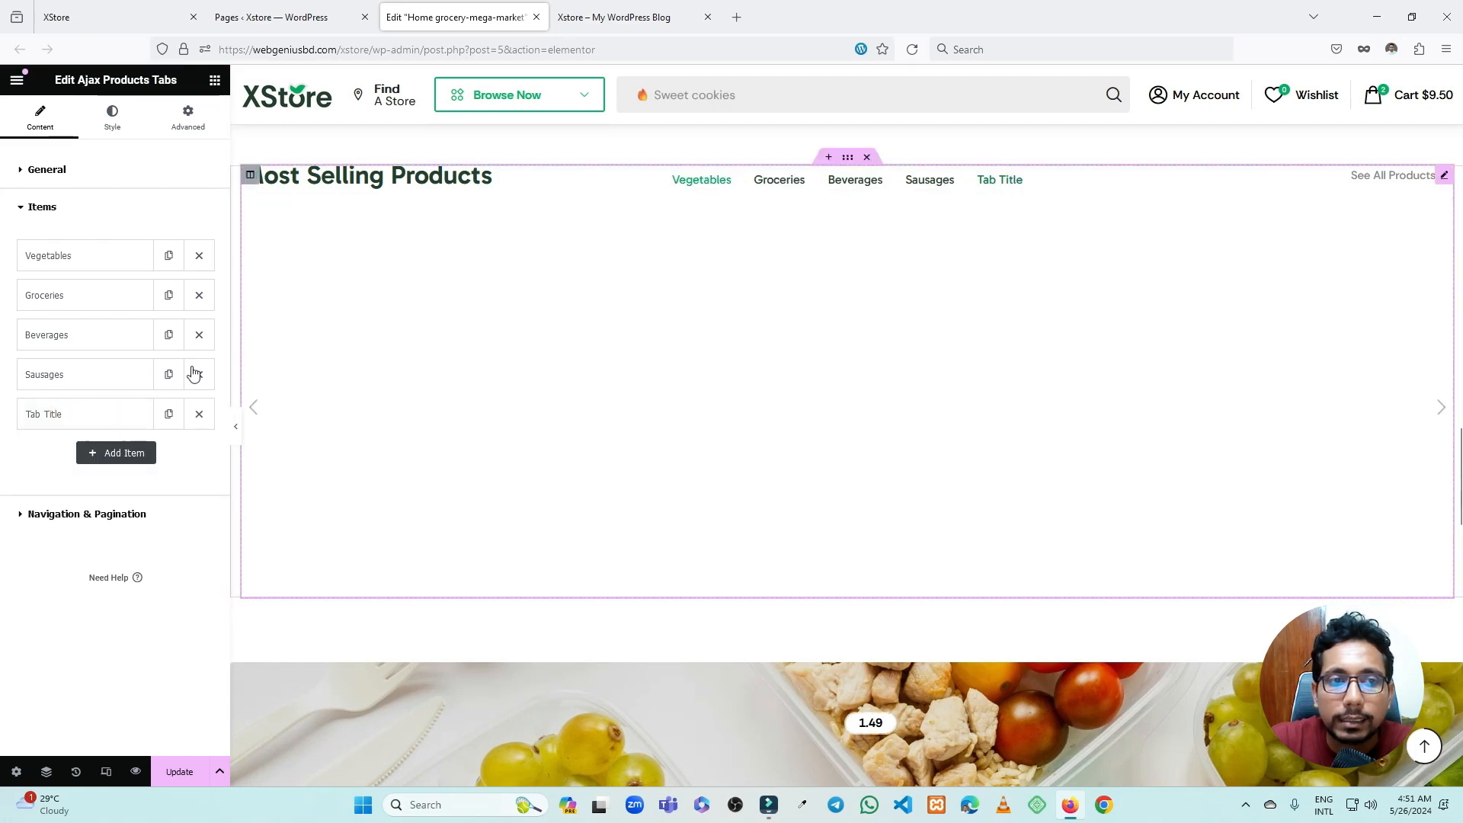
# - Review the Vegetables tab item's tab, content and data settings, including its category filter
pyautogui.click(73, 259)
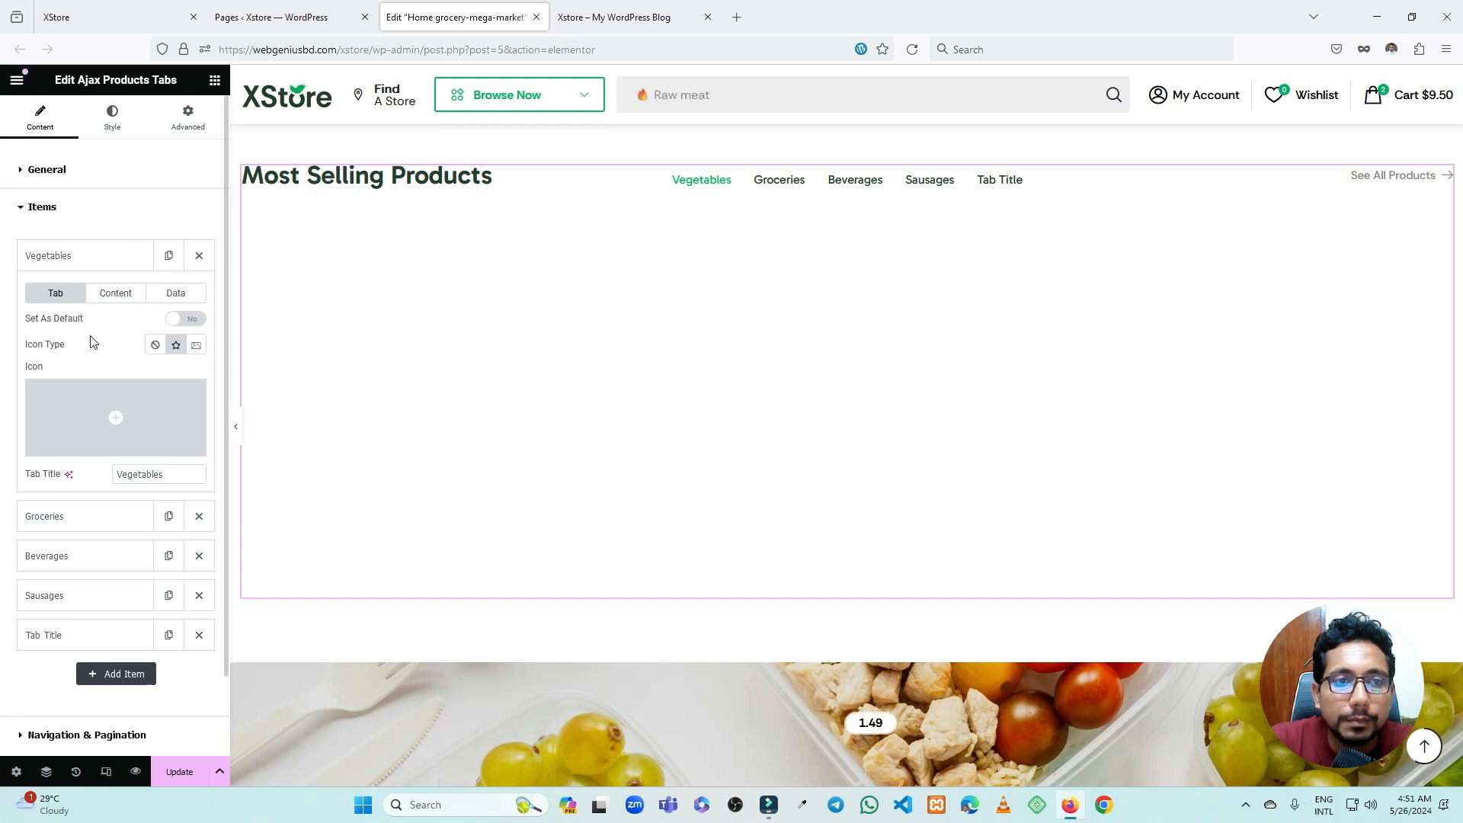
pyautogui.click(109, 292)
pyautogui.click(176, 295)
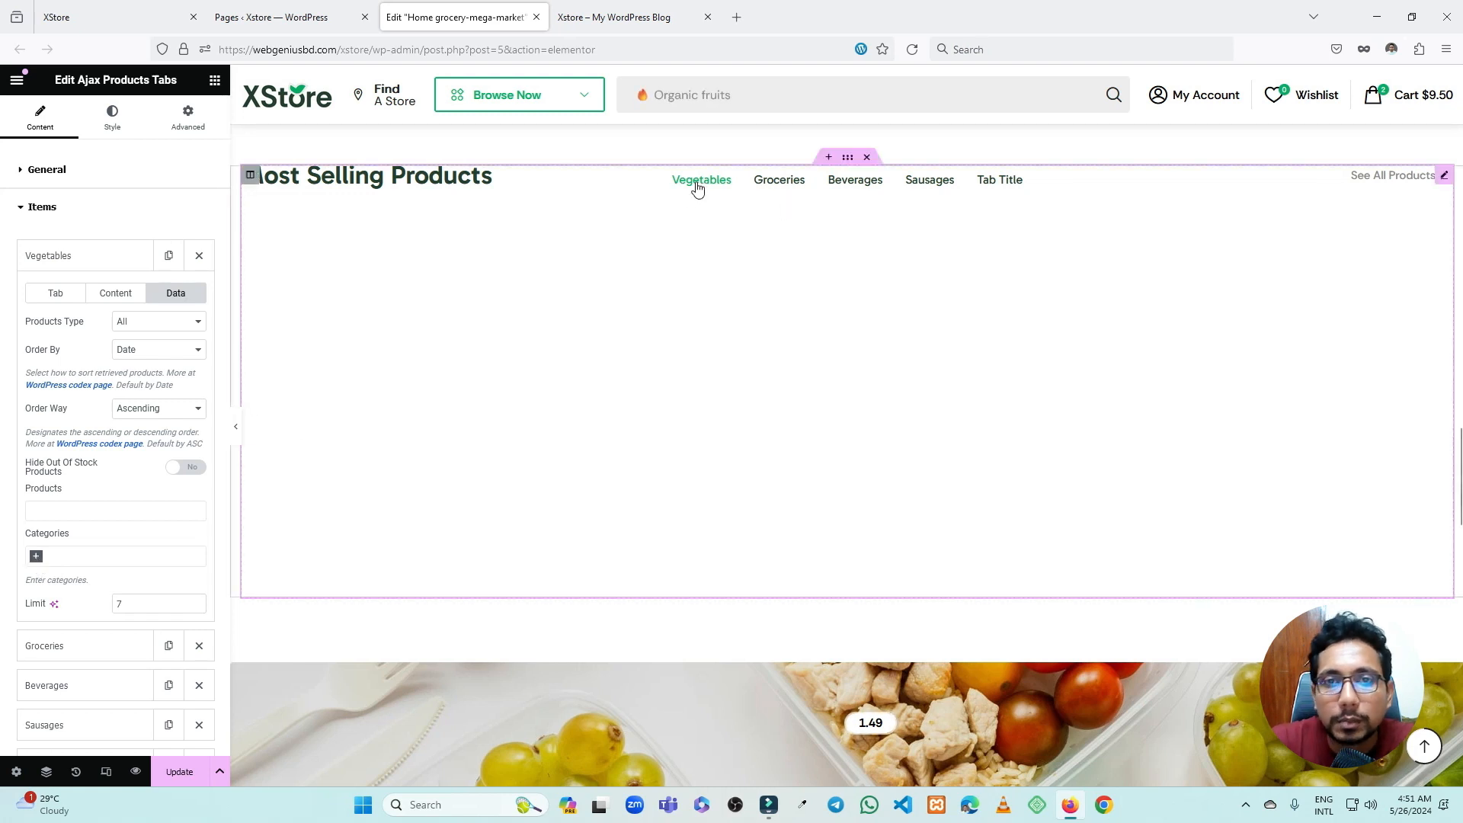
pyautogui.click(36, 557)
pyautogui.click(72, 558)
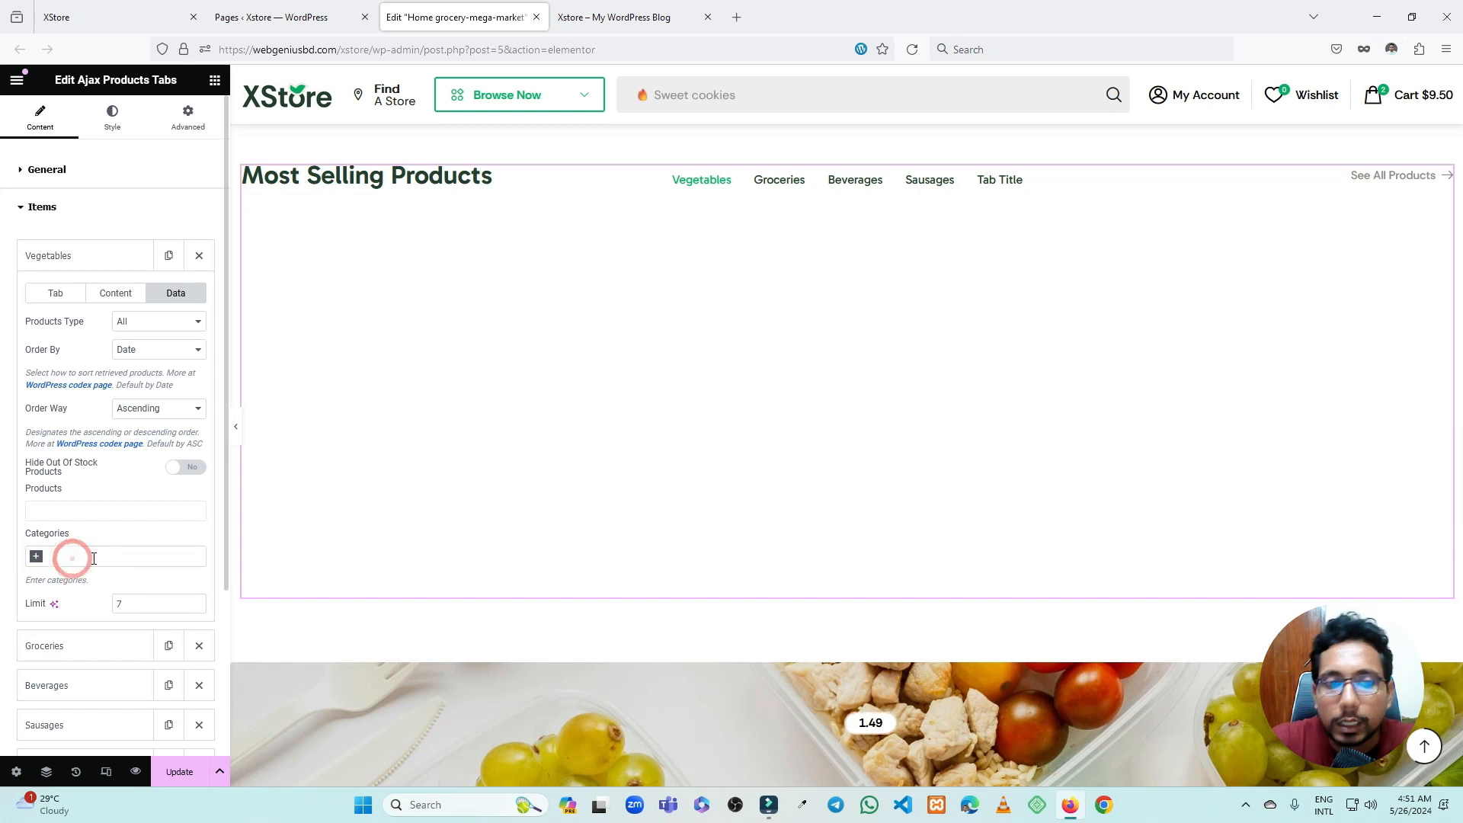
# - Review the Groceries tab item's content, data and tab settings
pyautogui.click(72, 646)
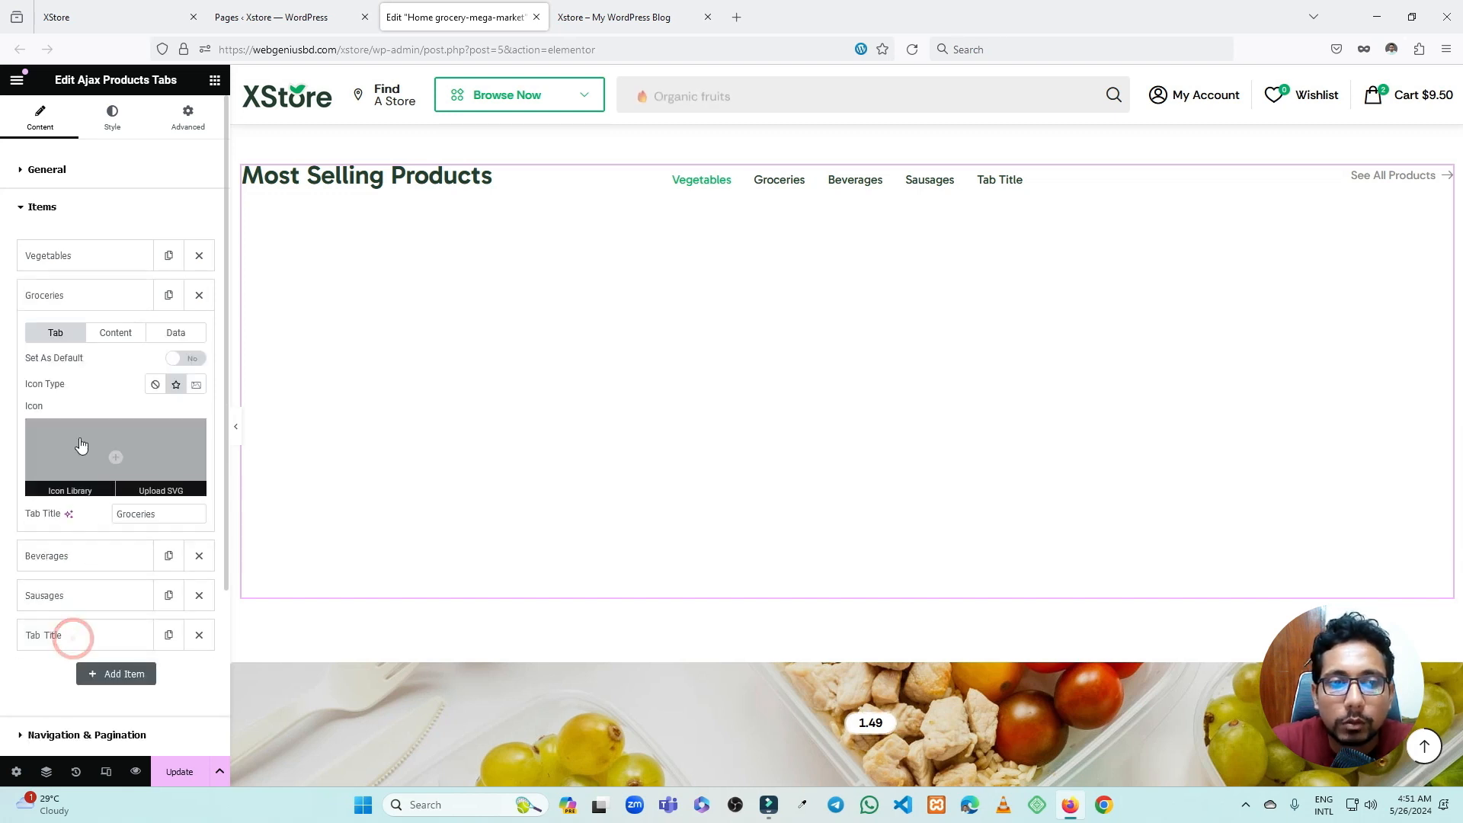
pyautogui.click(117, 340)
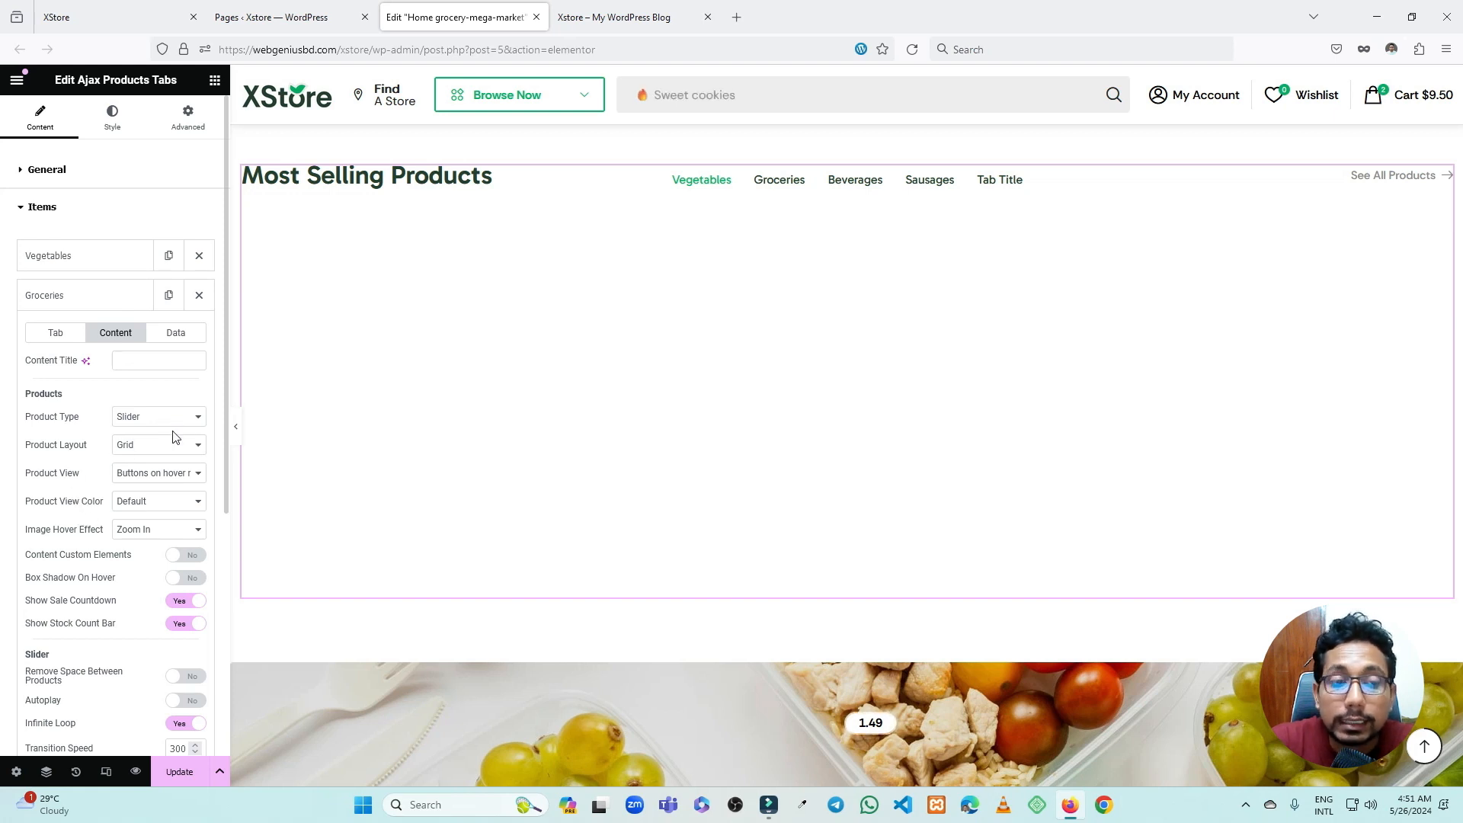
pyautogui.click(175, 333)
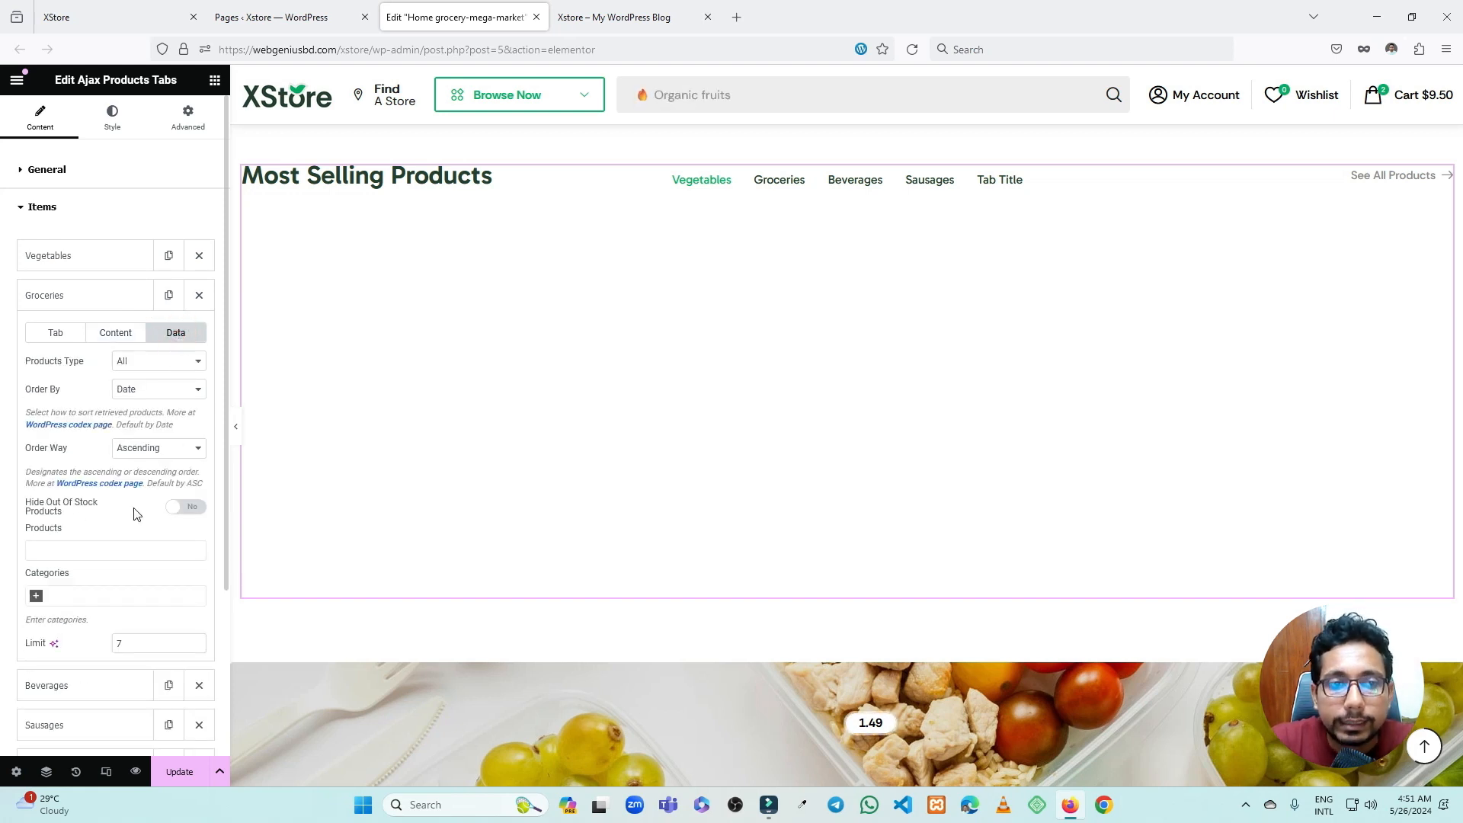
pyautogui.click(55, 332)
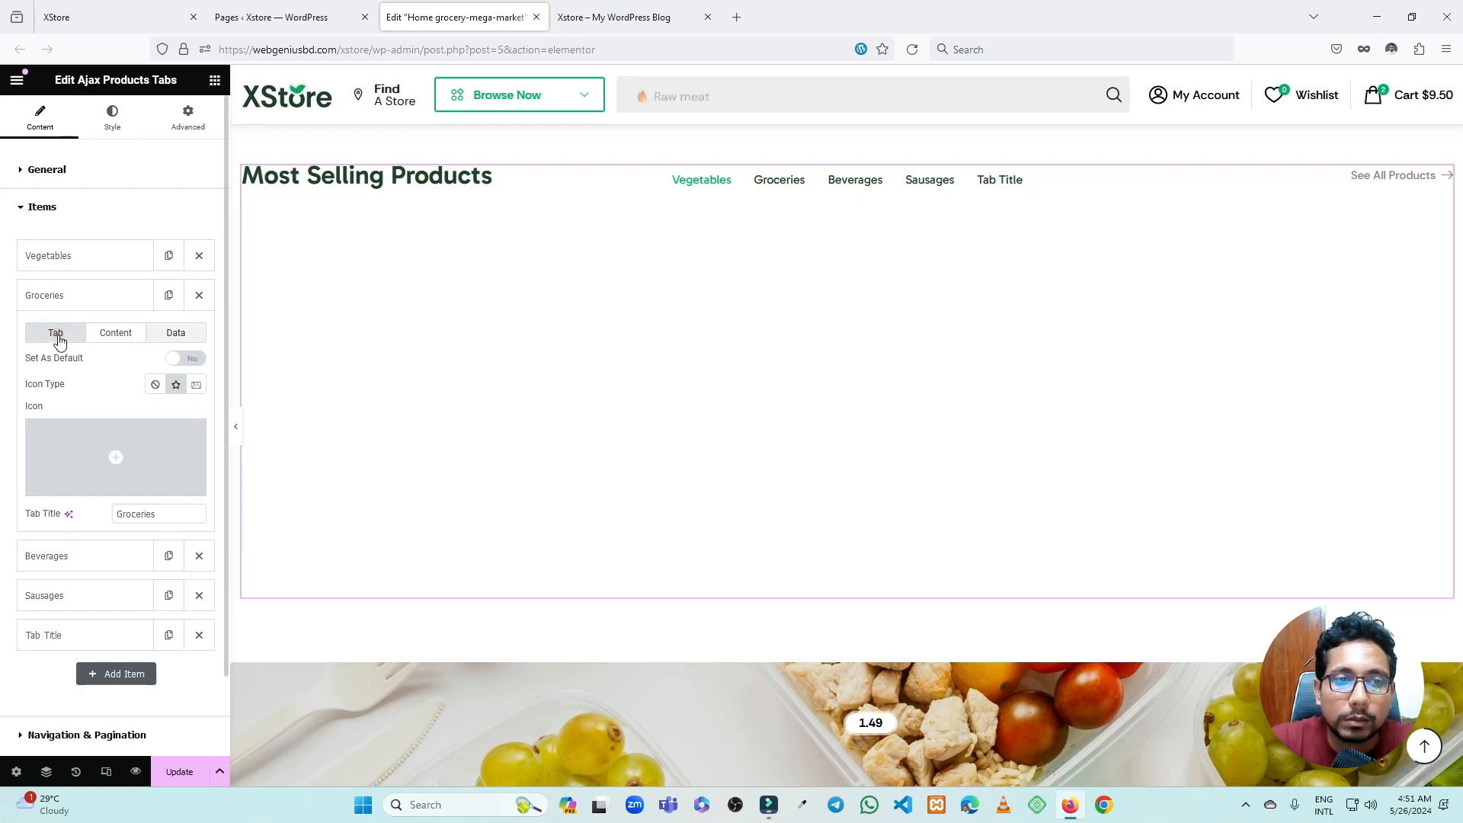
# - Move the Today's Special heading lower over the food banner so that it no longer sits at the banner's centre
pyautogui.click(80, 302)
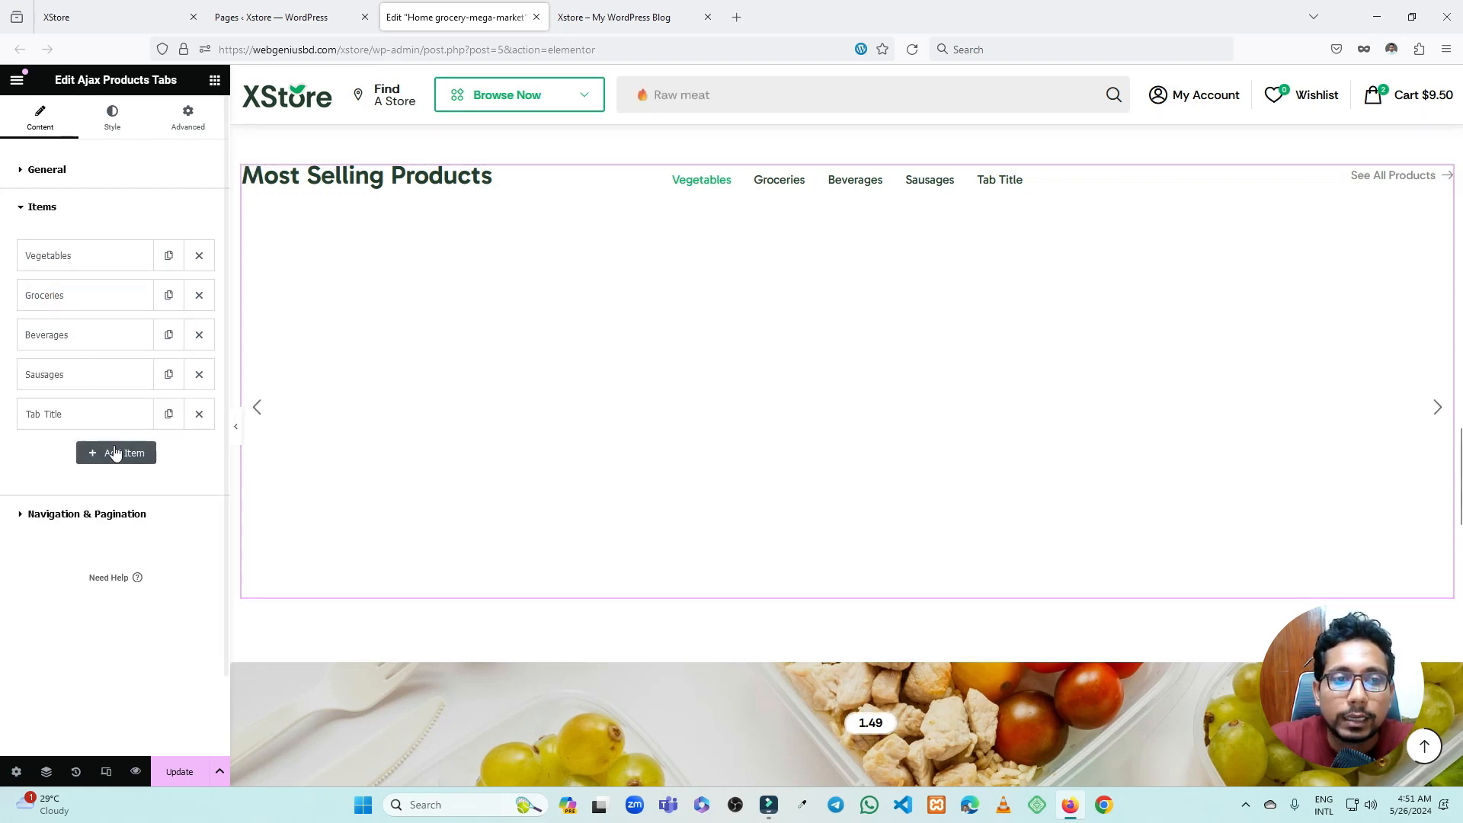
pyautogui.scroll(-5, 823, 306)
pyautogui.scroll(-1, 814, 305)
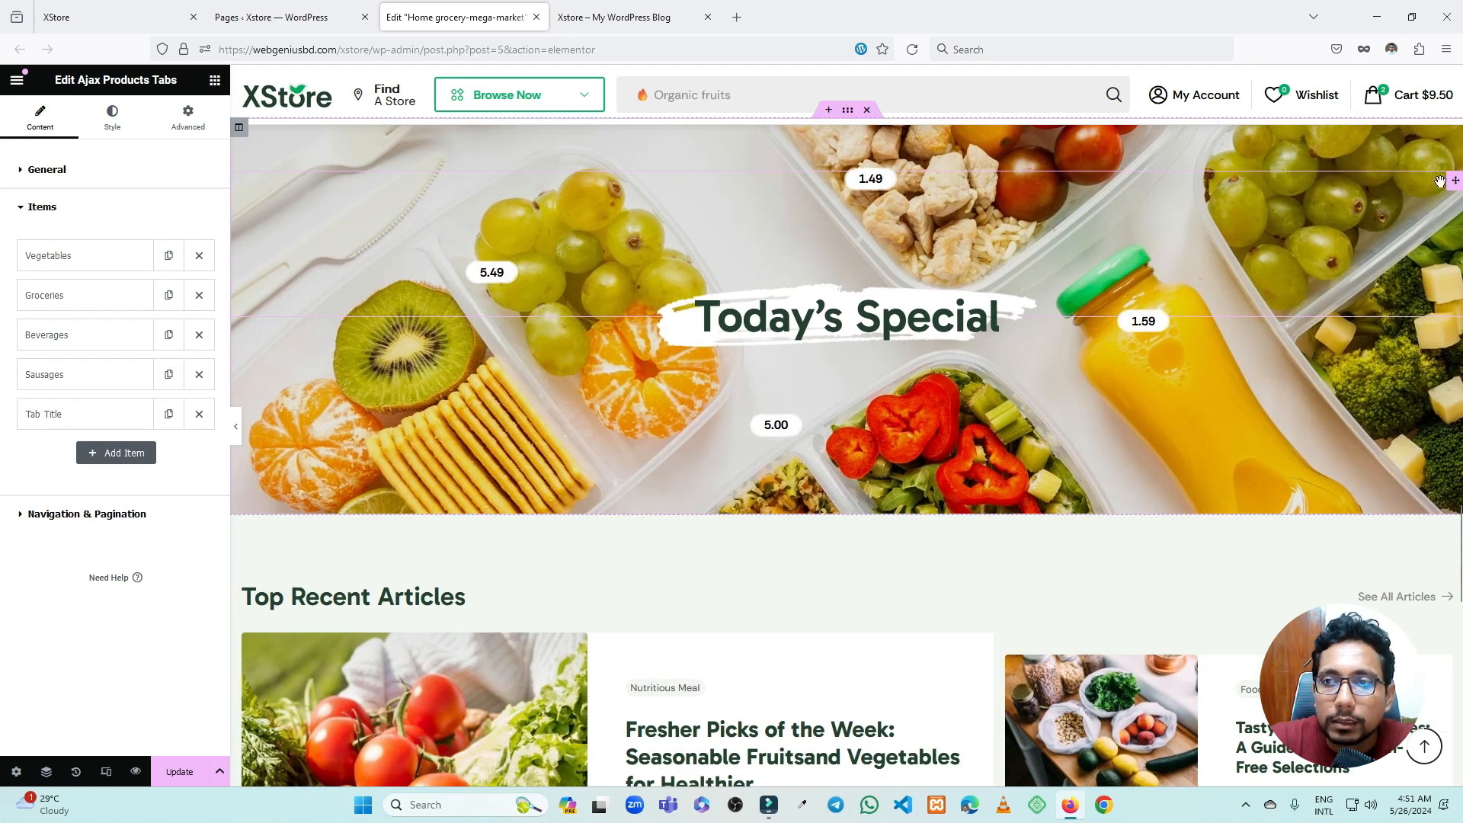
pyautogui.click(1369, 199)
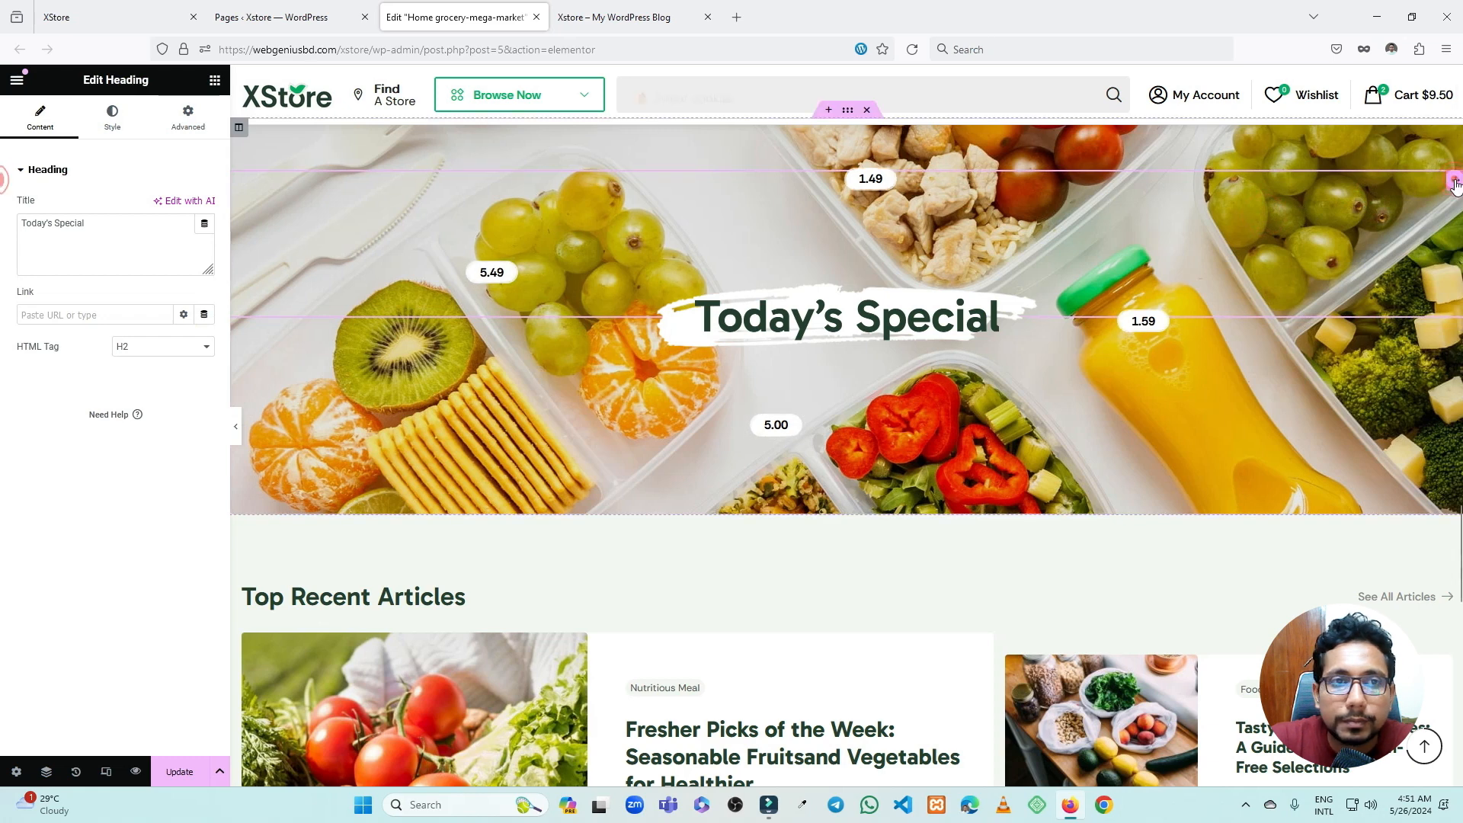
pyautogui.moveTo(1318, 215); pyautogui.dragTo(1057, 389)
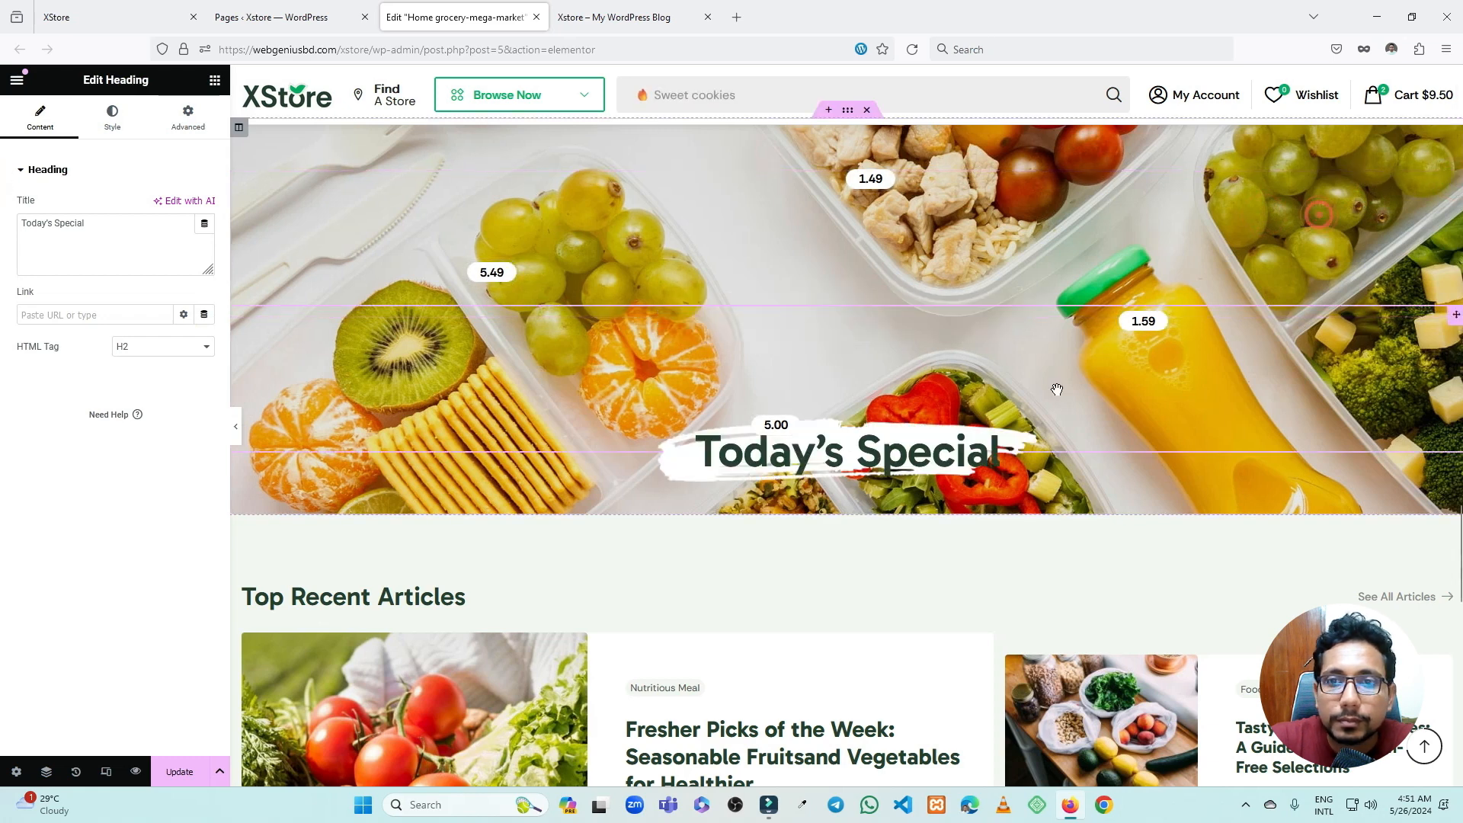
# - Inspect the Hotspot widget behind the Today's Special banner and preview the product tooltip of its 1.49 price marker
pyautogui.click(849, 240)
pyautogui.moveTo(874, 179)
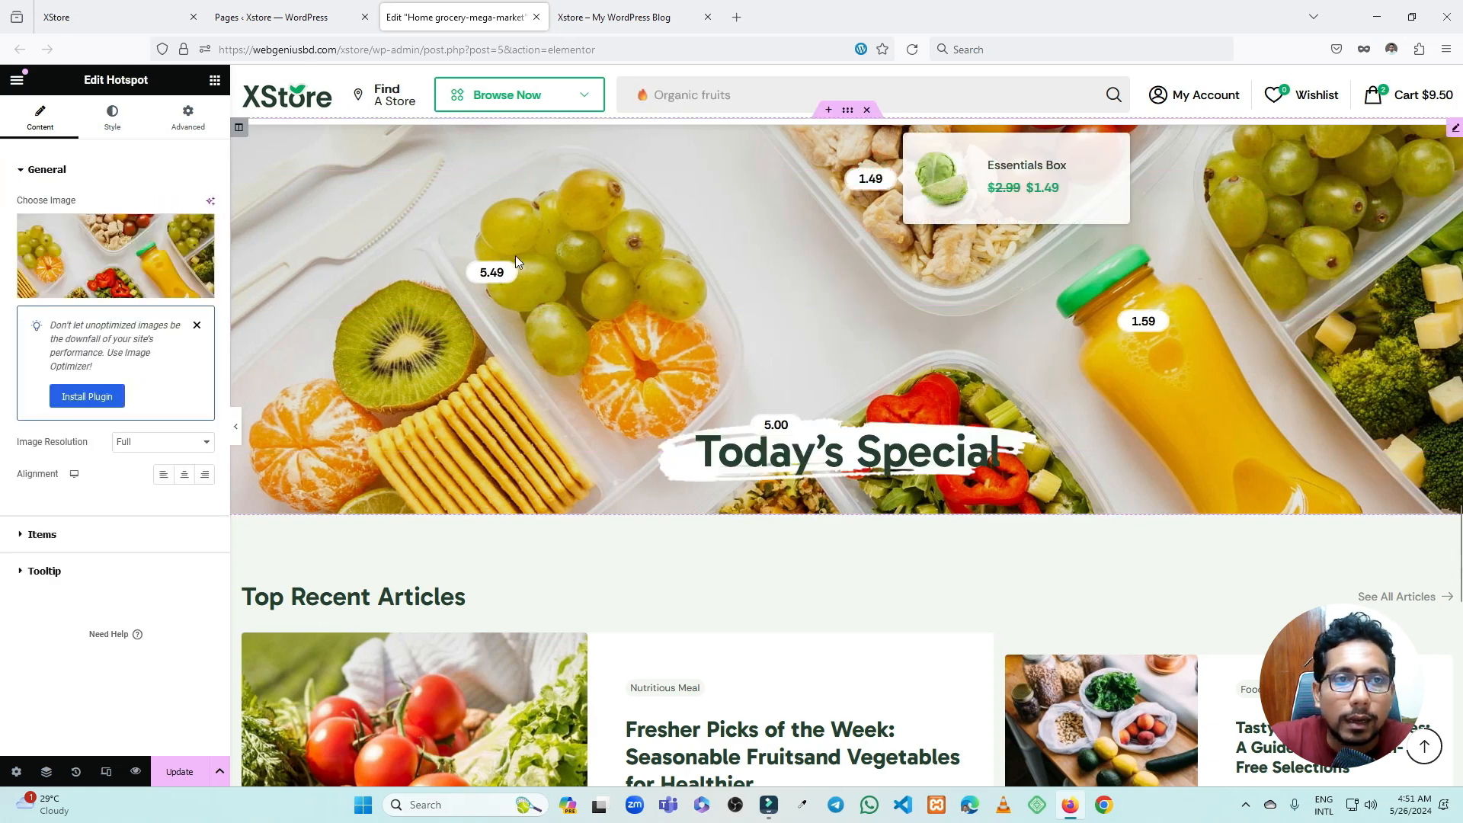
pyautogui.doubleClick(124, 79)
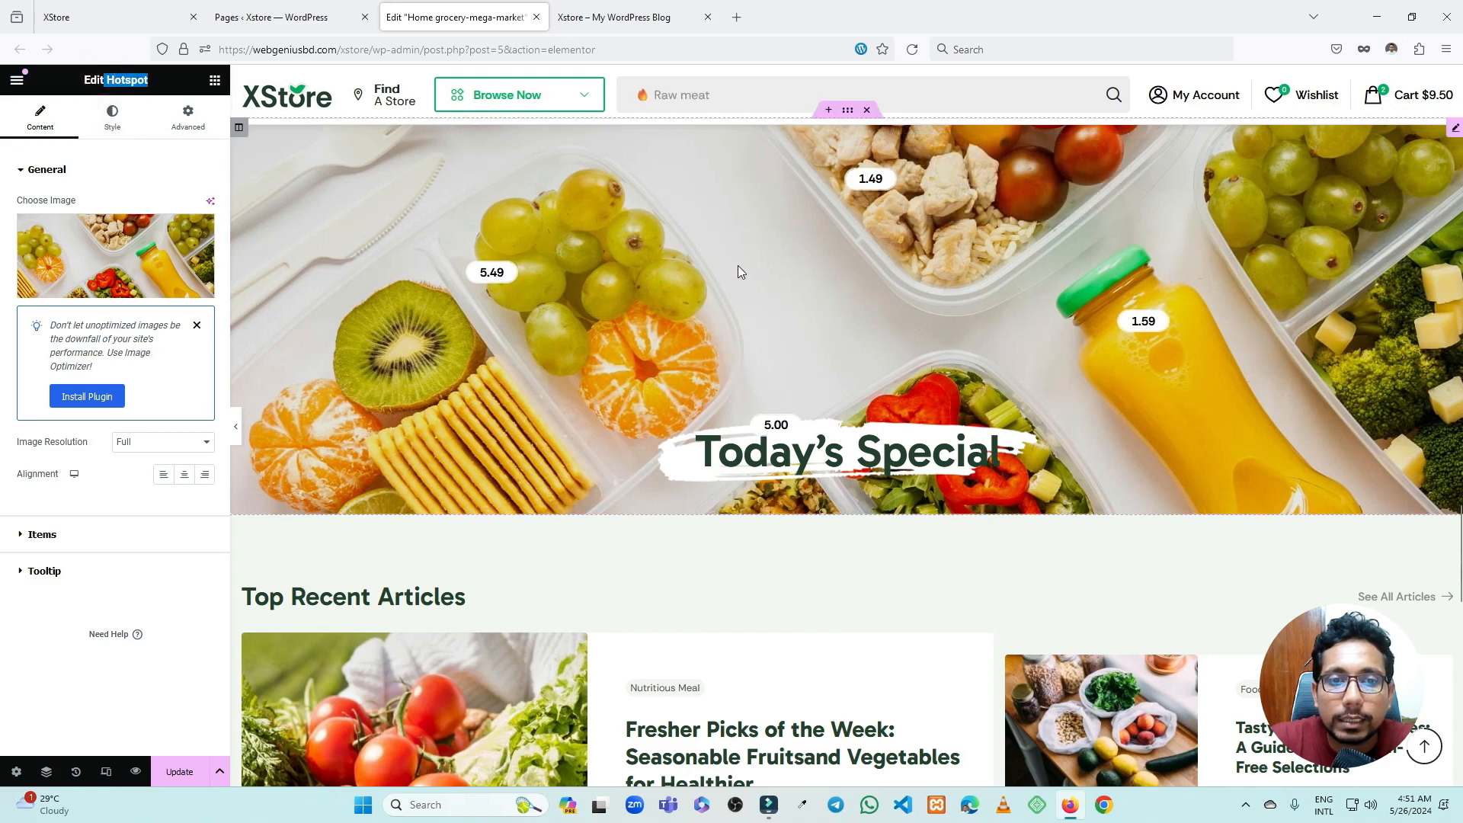
# - Inspect both Posts widgets under Top Recent Articles and review the post and query settings of the smaller article list
pyautogui.scroll(-5, 738, 267)
pyautogui.click(984, 176)
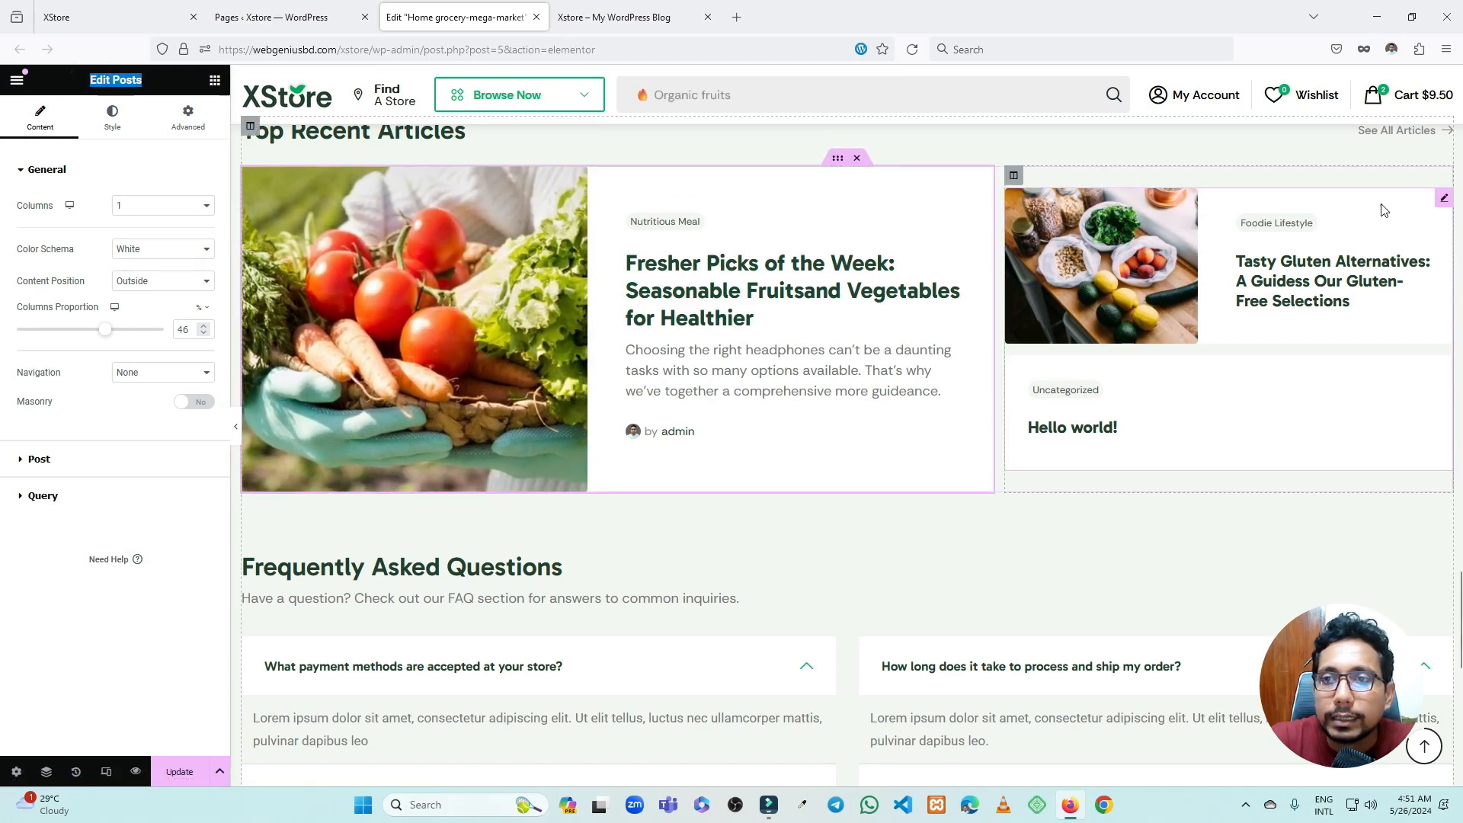
pyautogui.click(1445, 201)
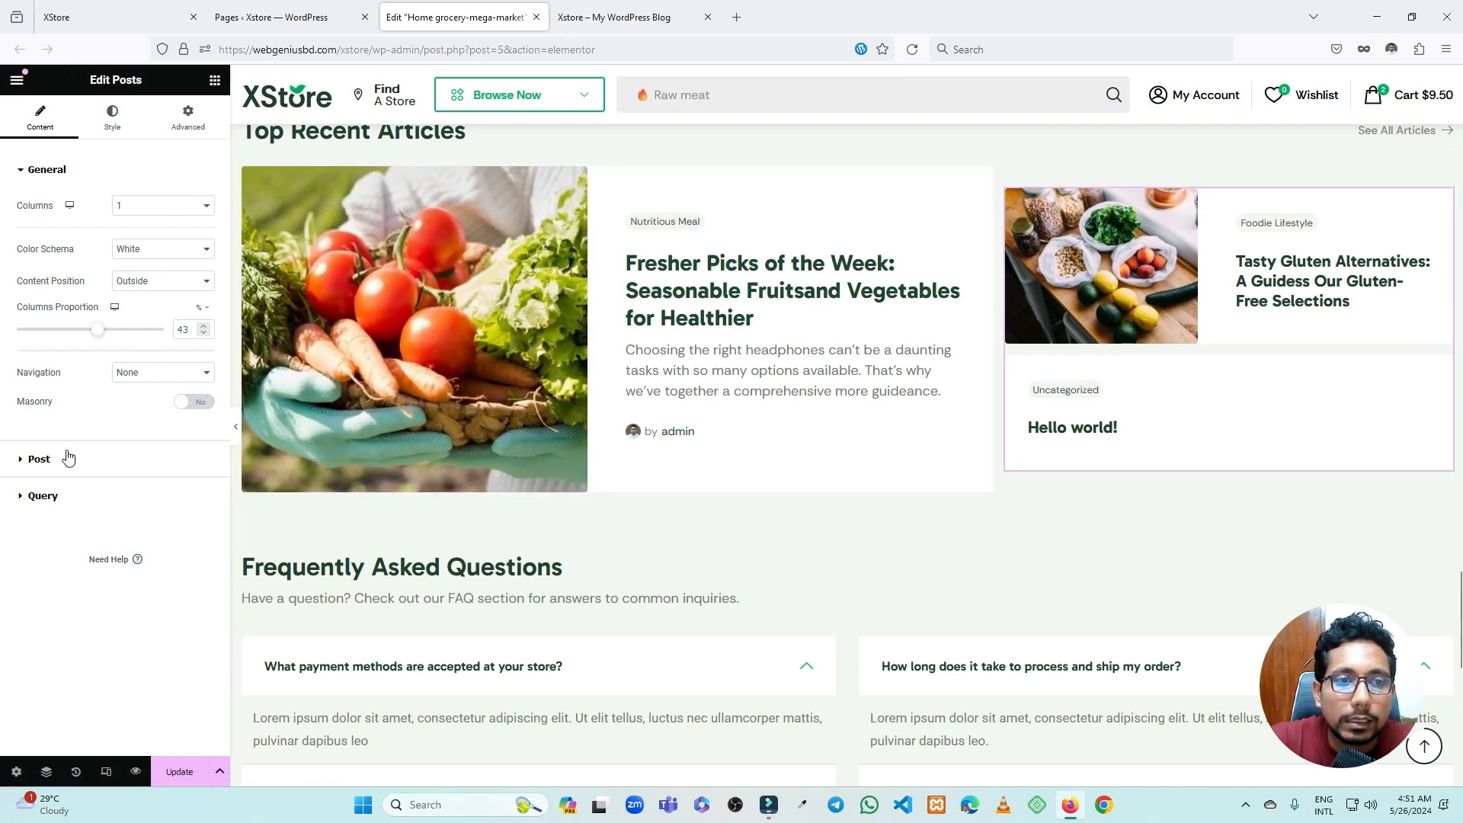
pyautogui.click(40, 458)
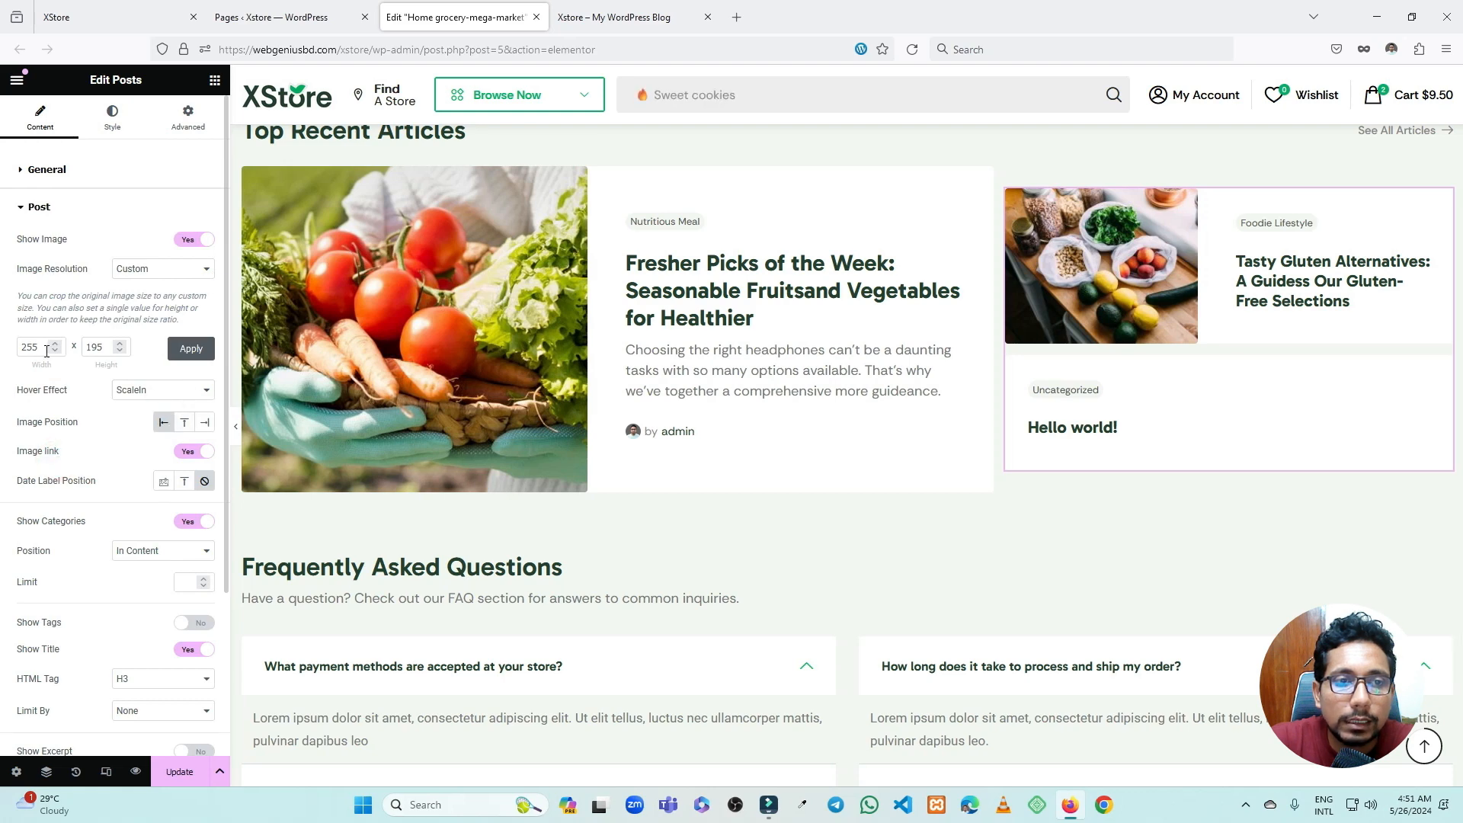
pyautogui.scroll(-3, 155, 564)
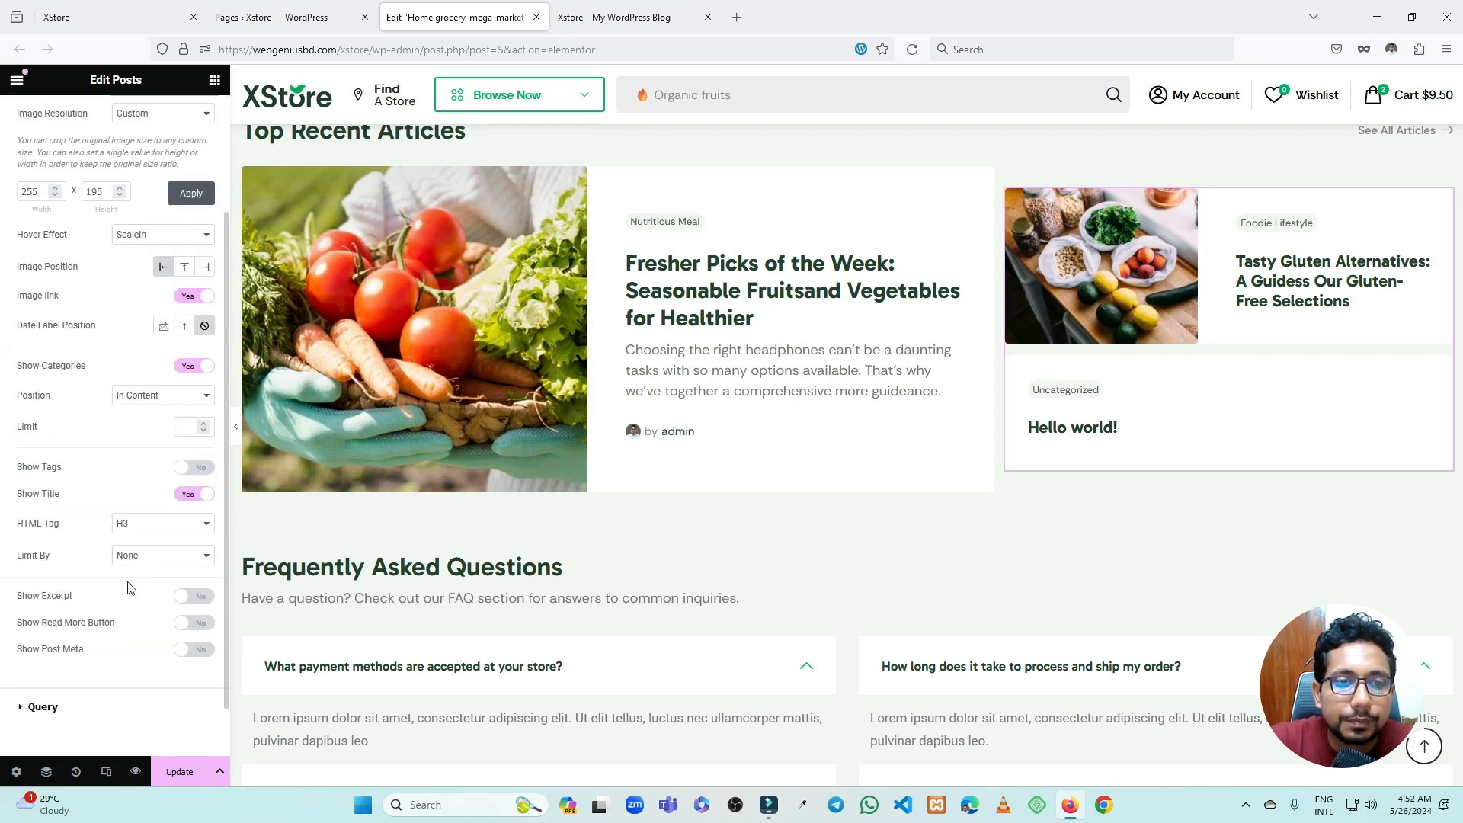
pyautogui.click(82, 653)
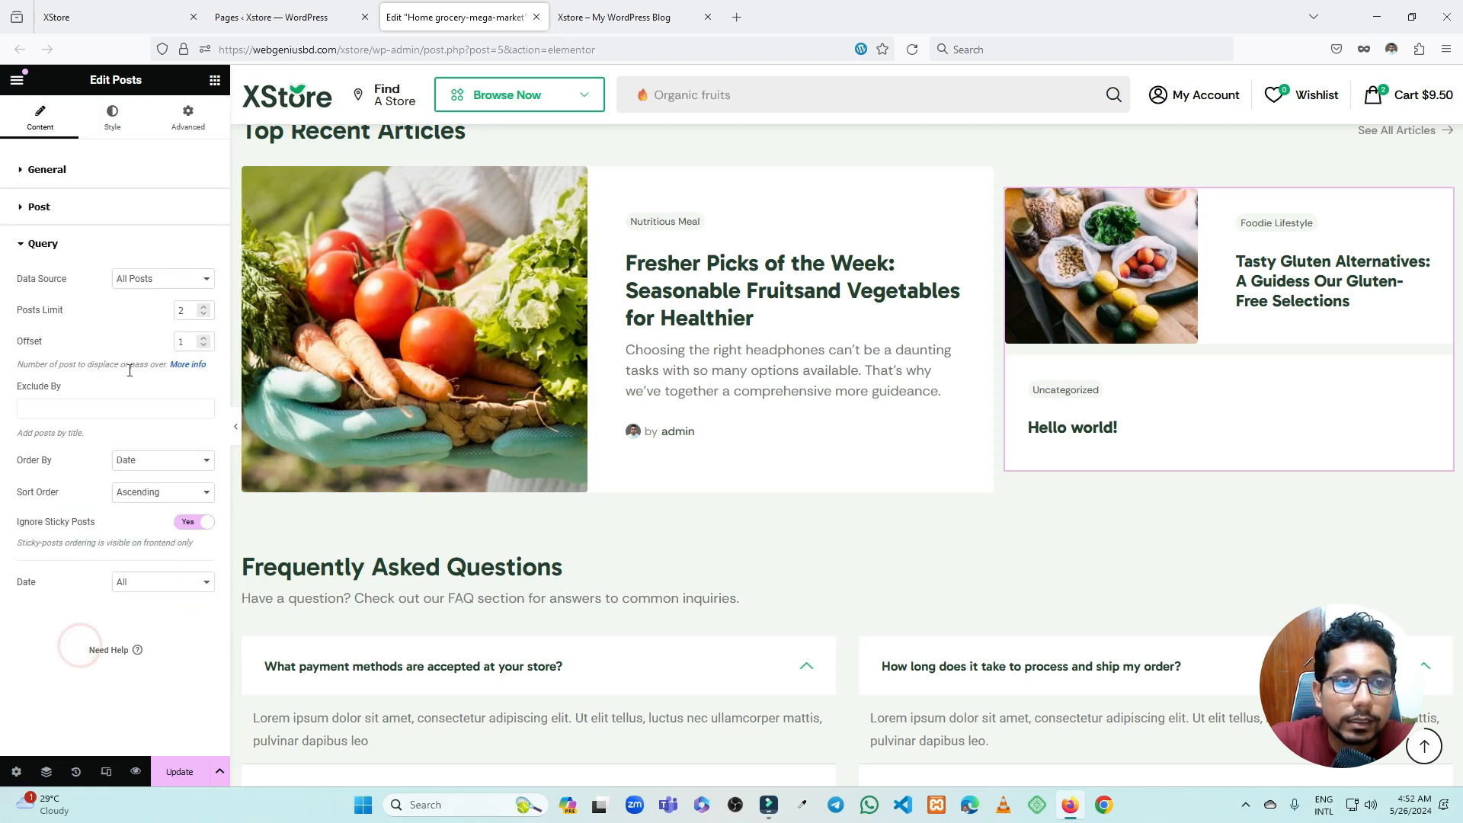
# - Compare the general settings of the two Top Recent Articles widgets, plus the smaller list's post options and the featured article's query
pyautogui.click(930, 200)
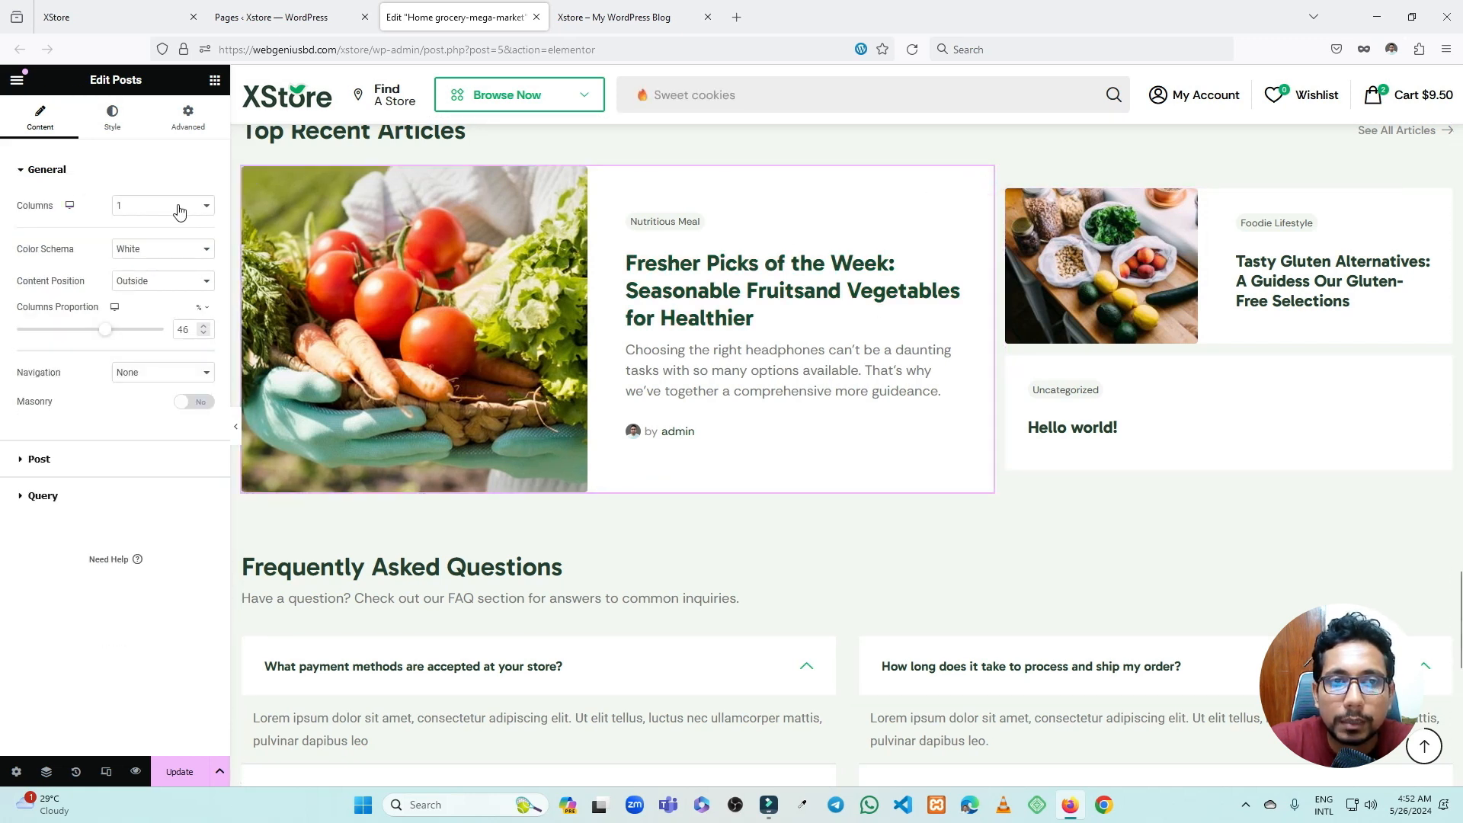
pyautogui.click(1442, 198)
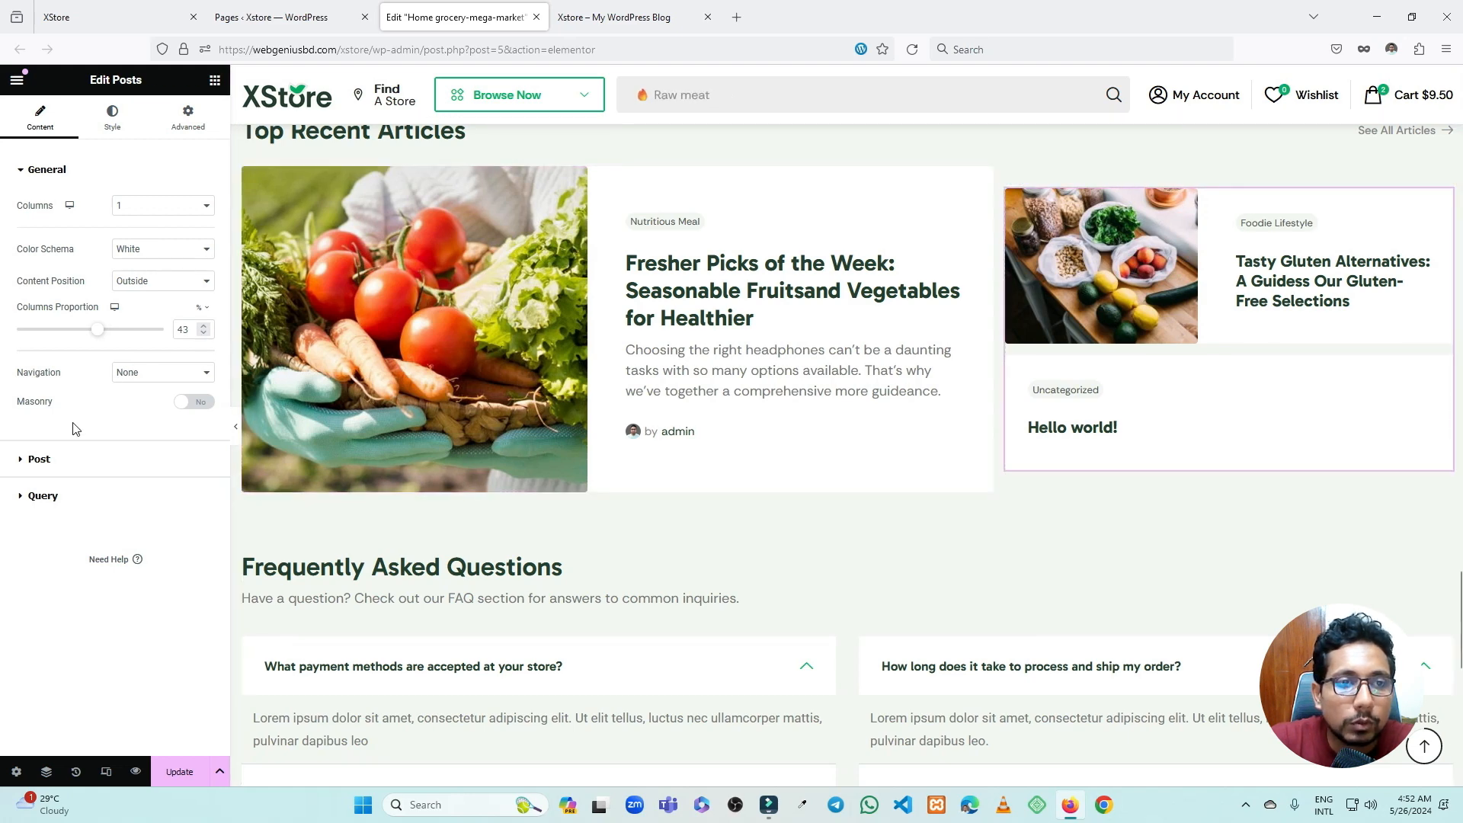
pyautogui.click(73, 461)
pyautogui.scroll(-2, 114, 427)
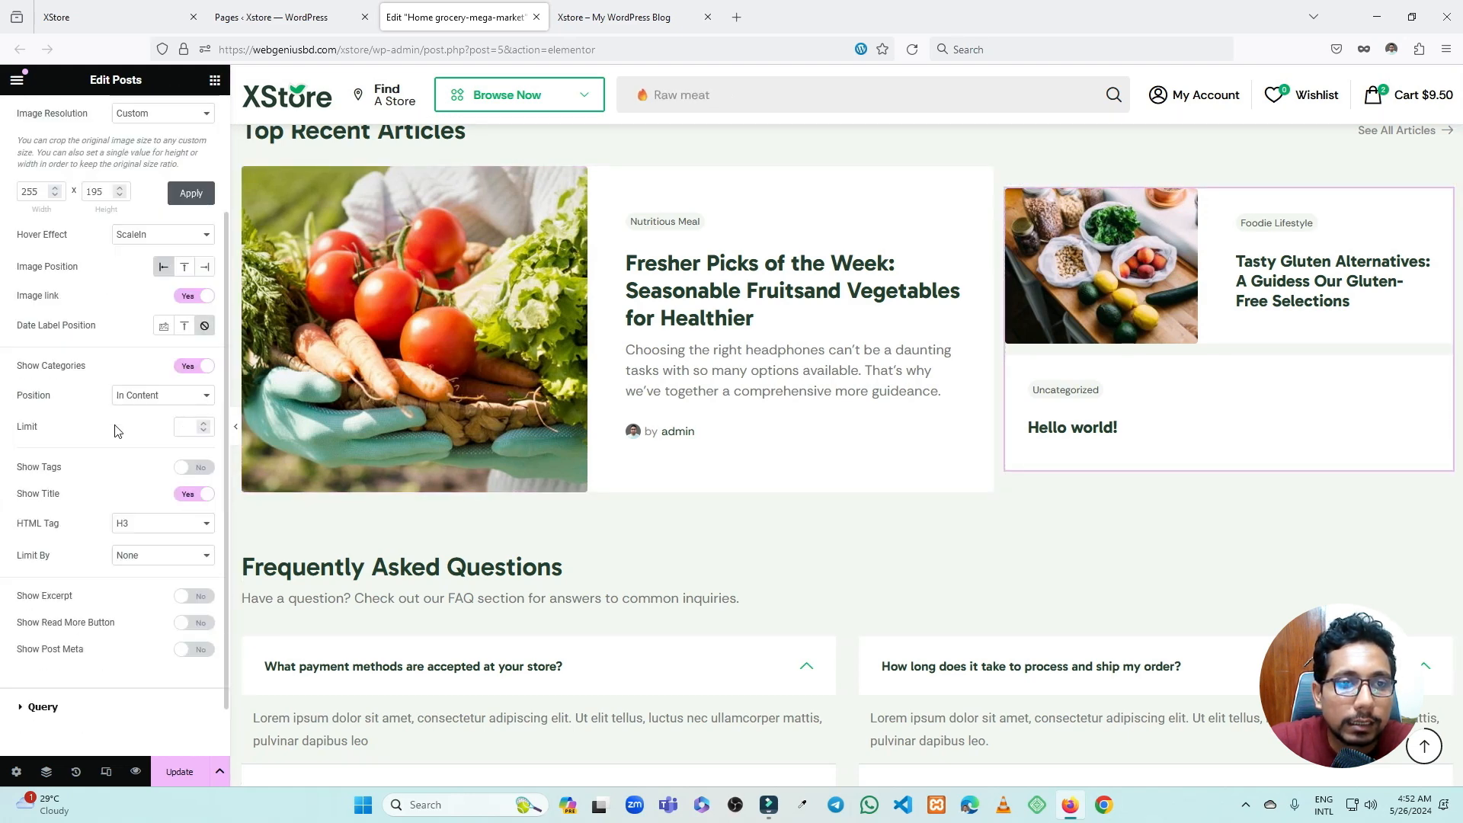
pyautogui.scroll(-1, 113, 432)
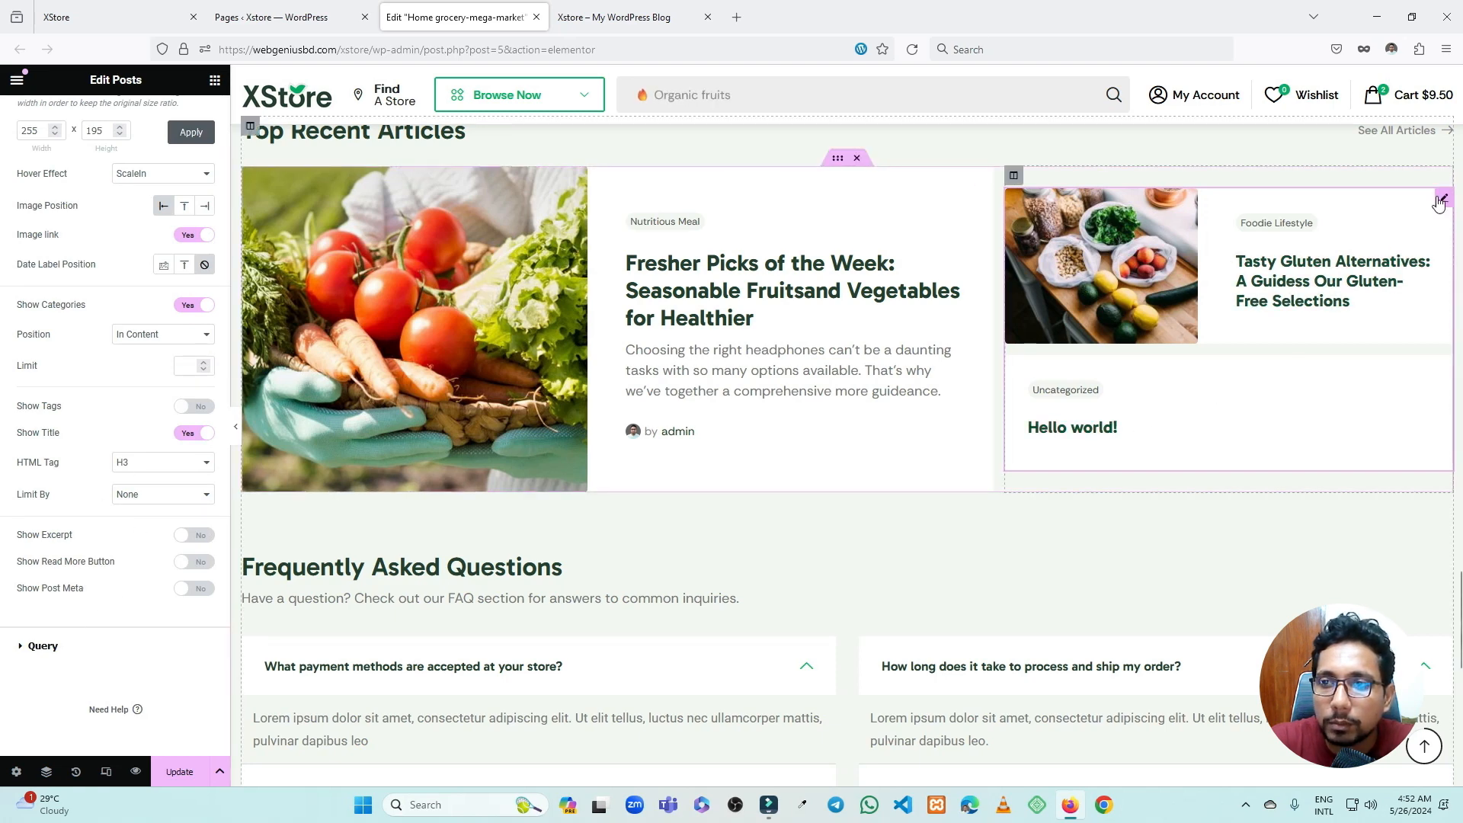
pyautogui.scroll(3, 98, 303)
pyautogui.click(82, 181)
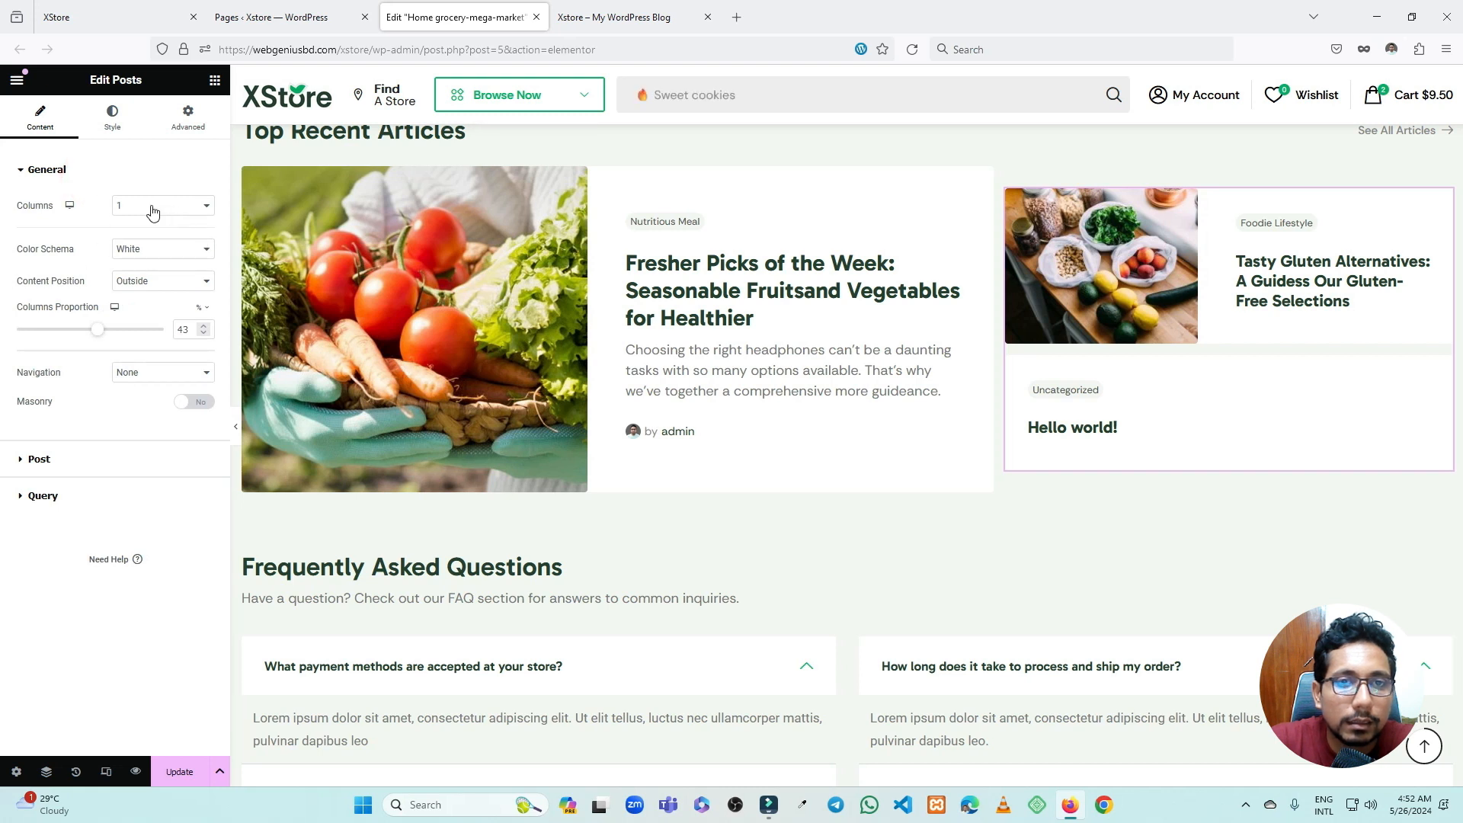
pyautogui.moveTo(96, 329); pyautogui.dragTo(105, 329)
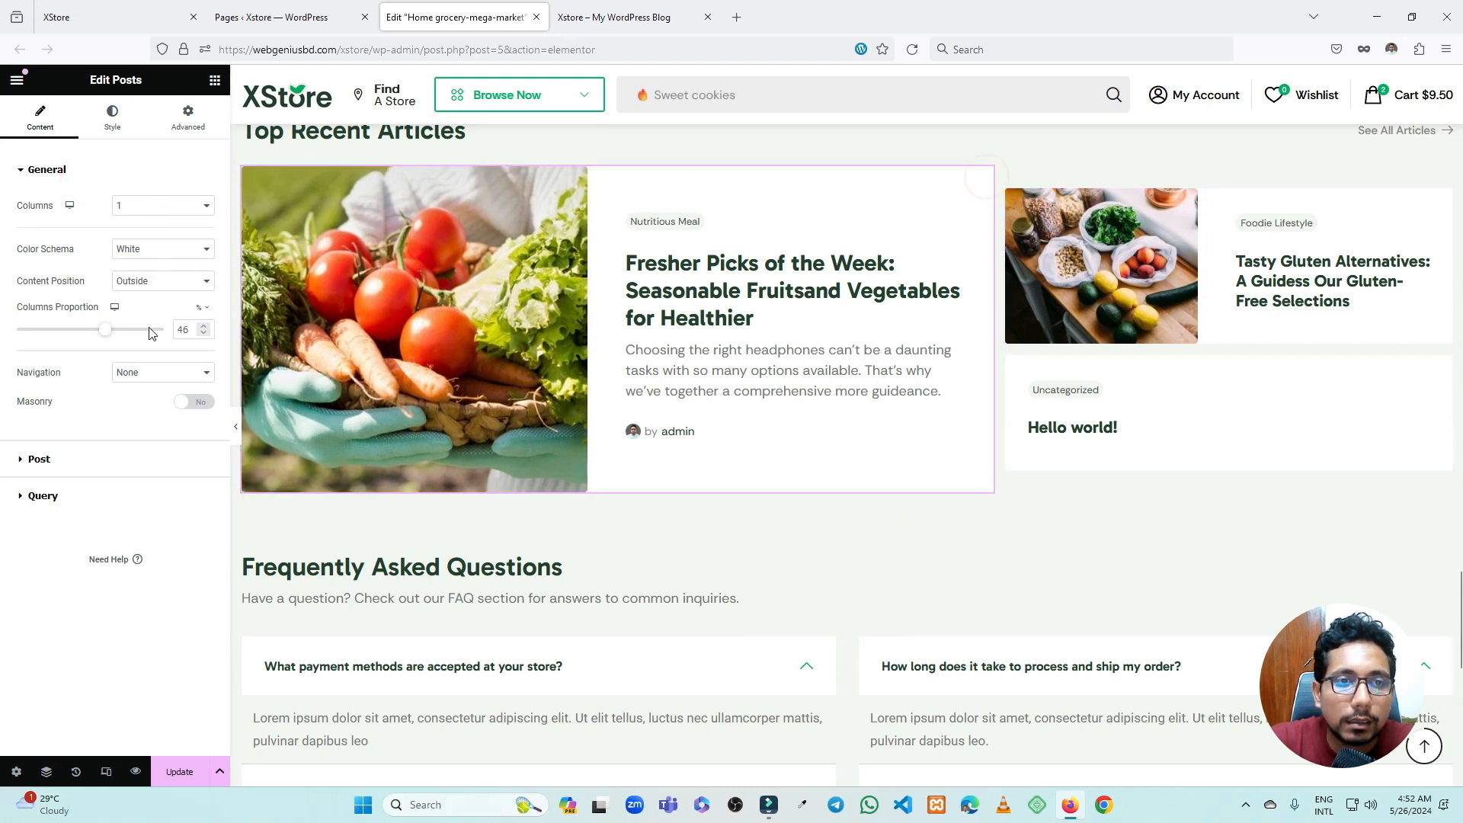
pyautogui.click(82, 496)
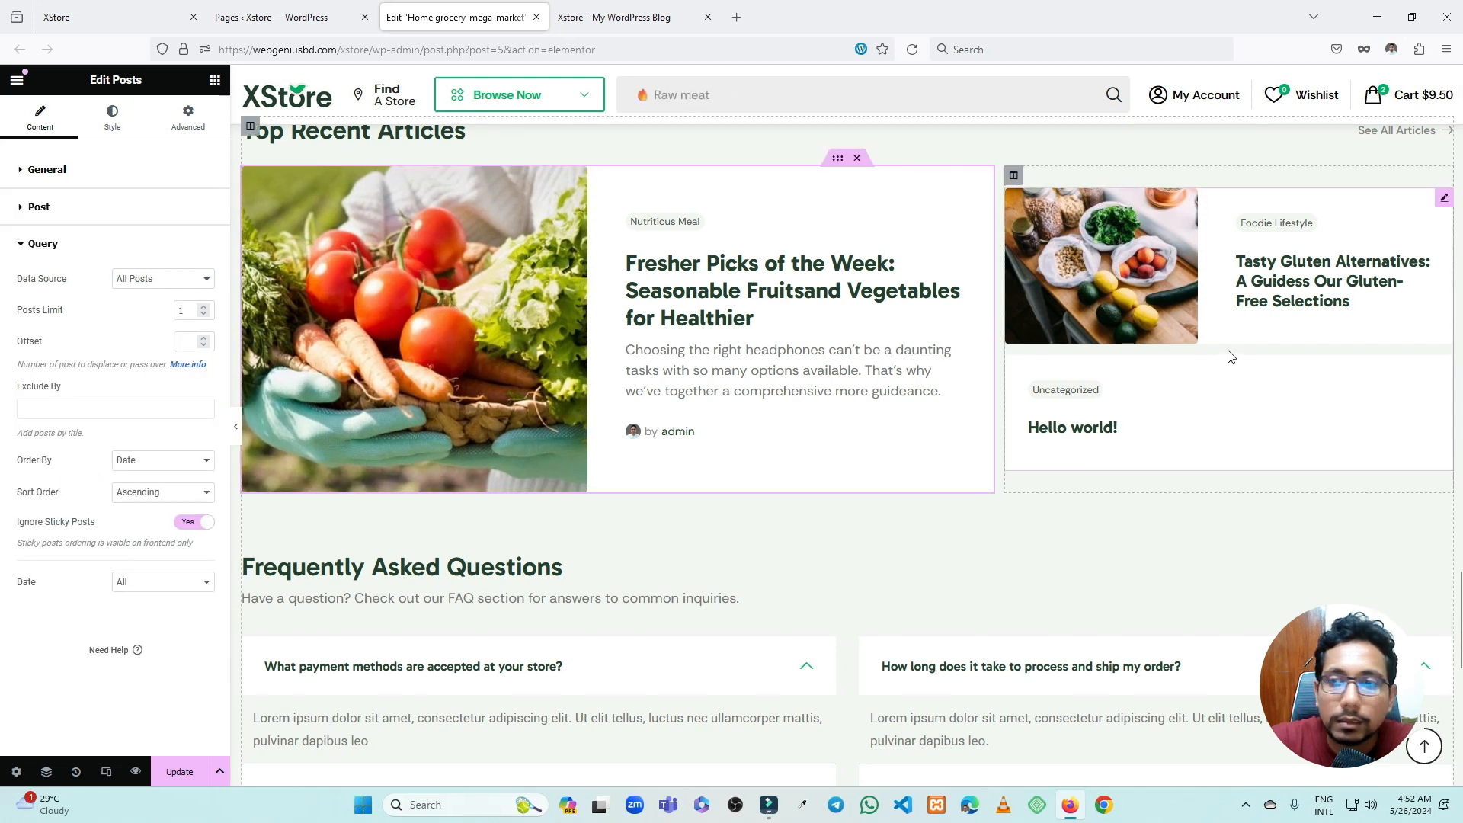
# - Try posts limits of 1 and 3 in the smaller article list's query, and restore the limit to 2
pyautogui.click(1442, 197)
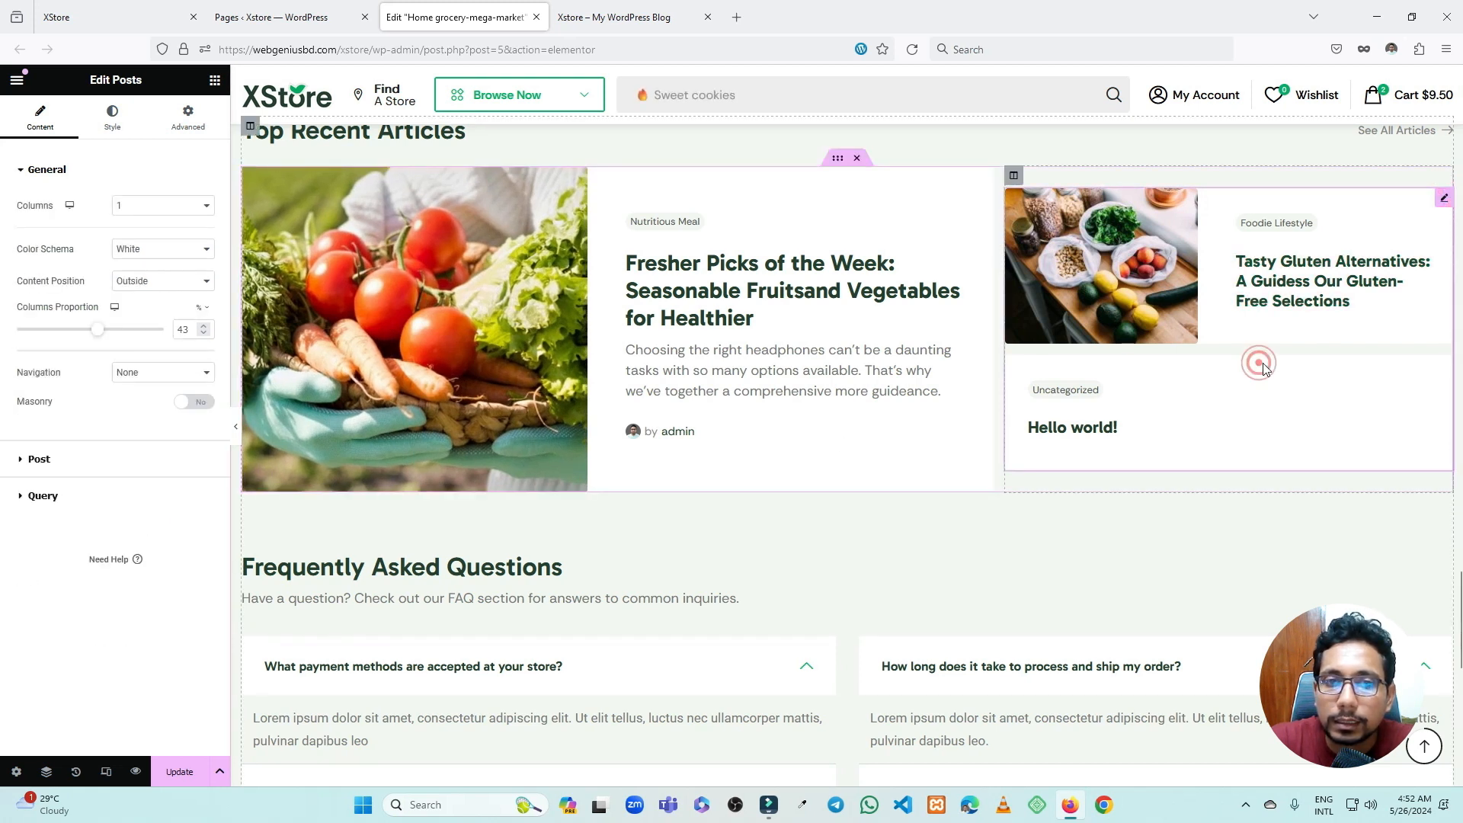
pyautogui.click(79, 507)
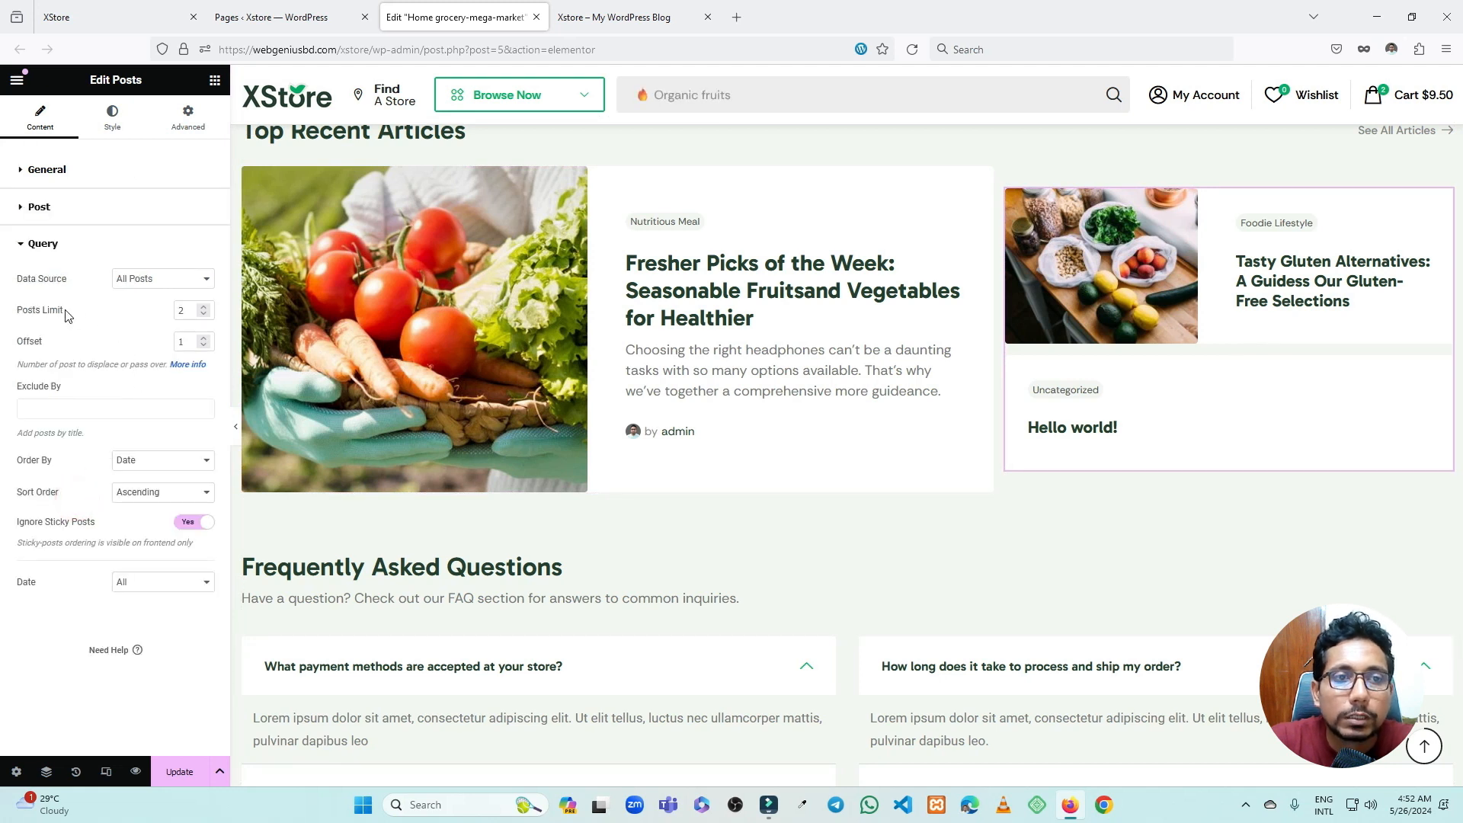
pyautogui.click(194, 308)
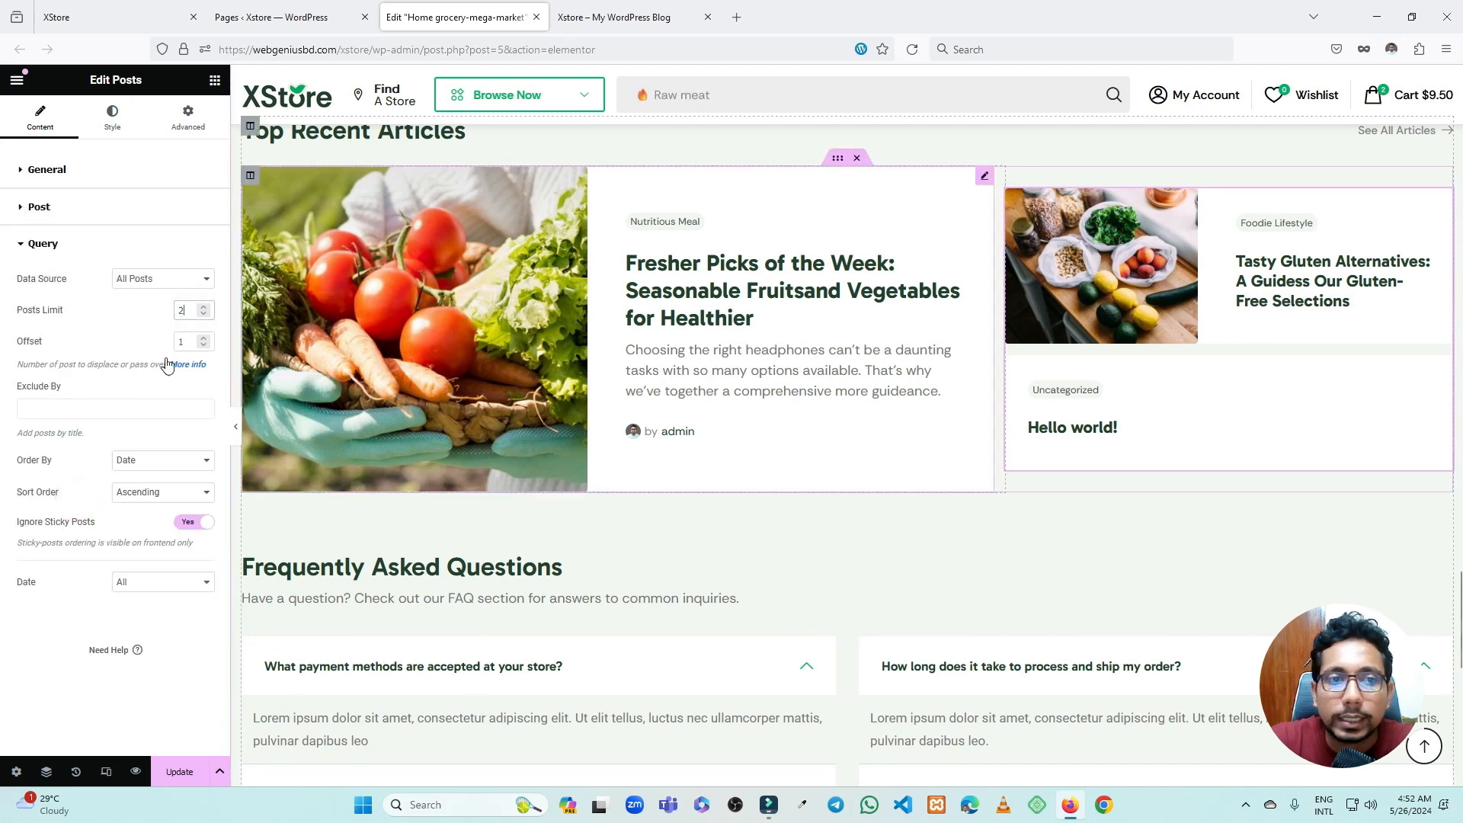
pyautogui.write('1')
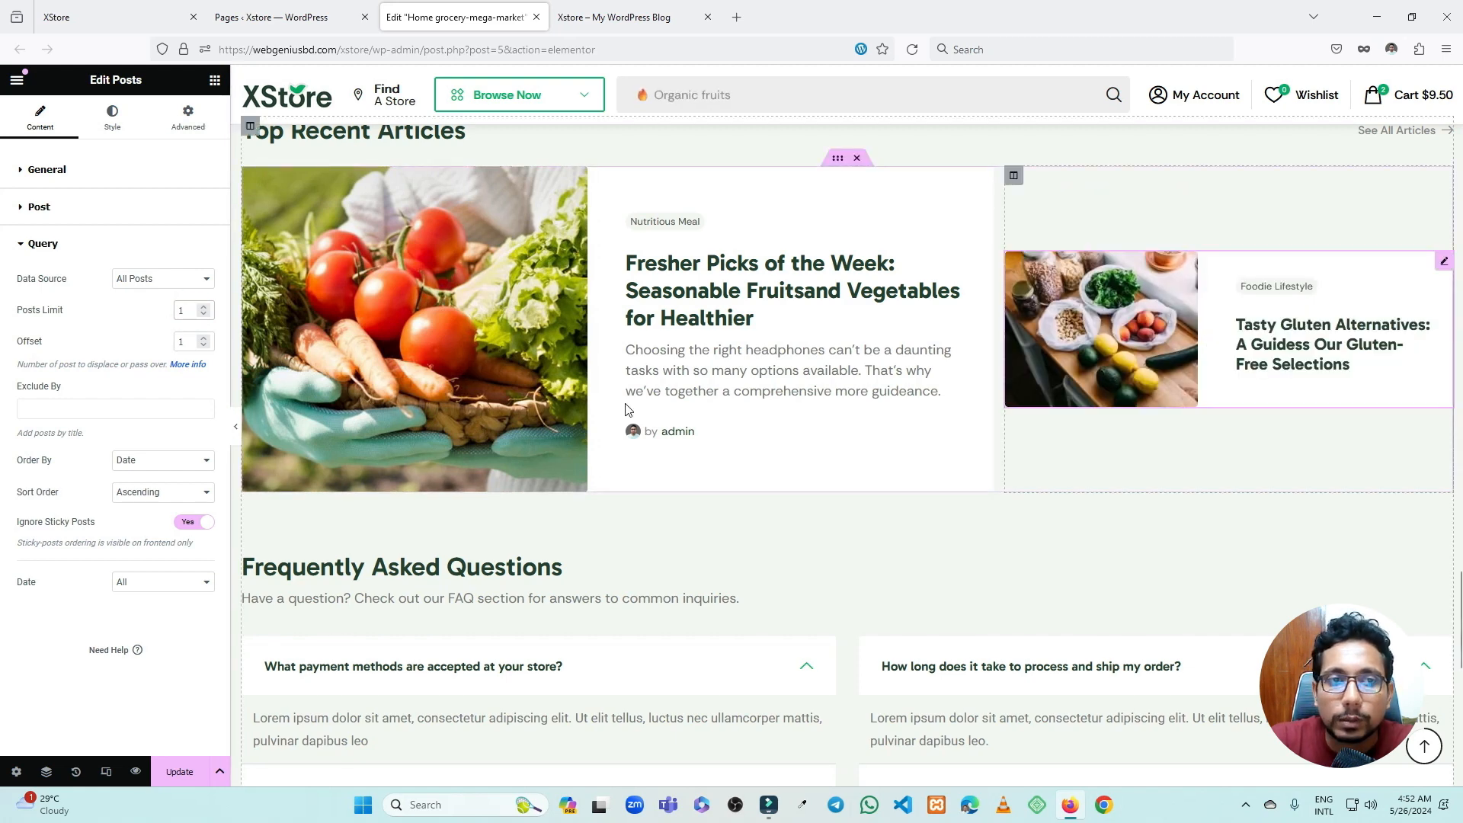
pyautogui.write('3')
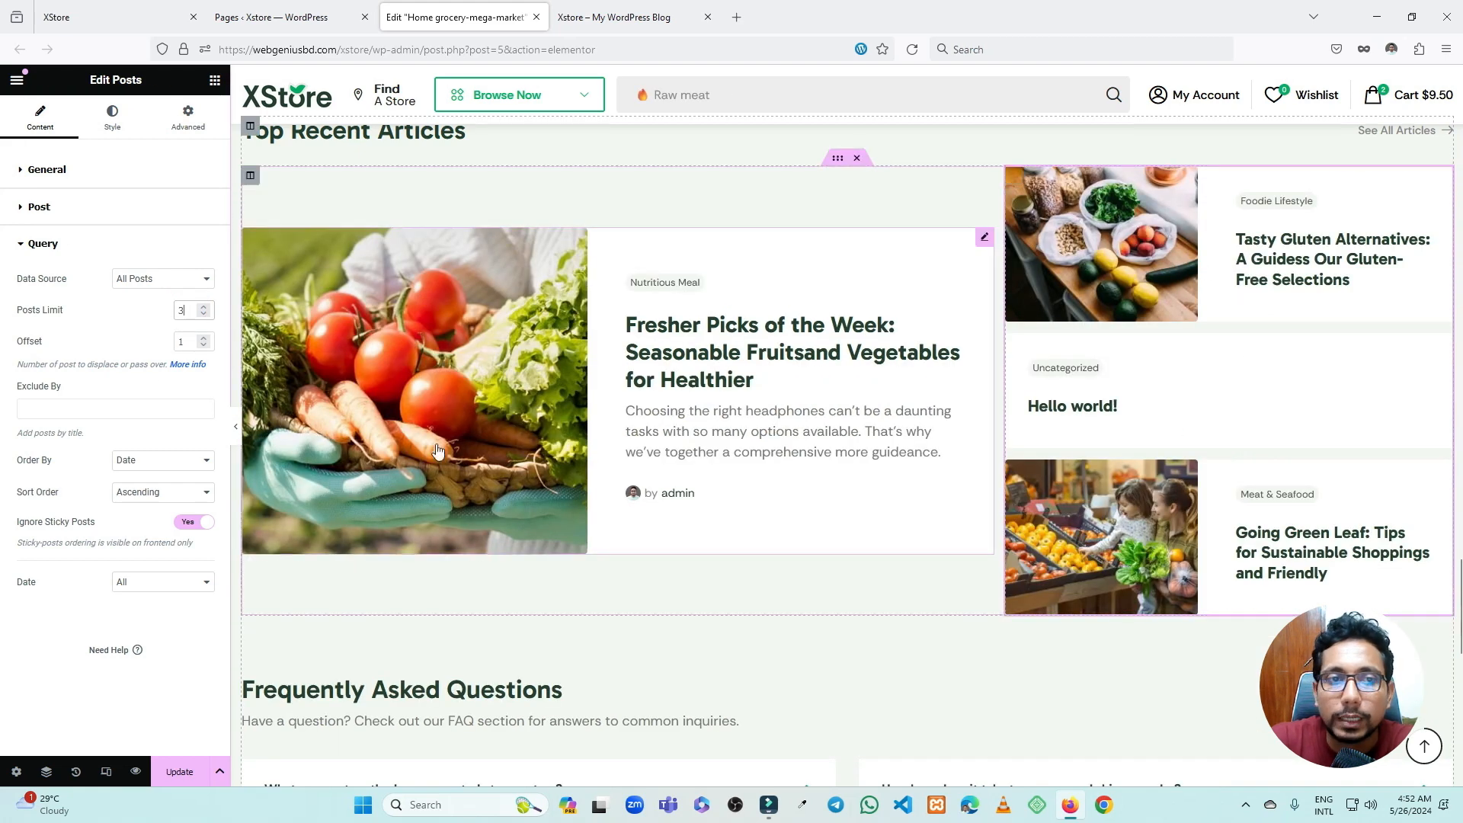
pyautogui.write('2')
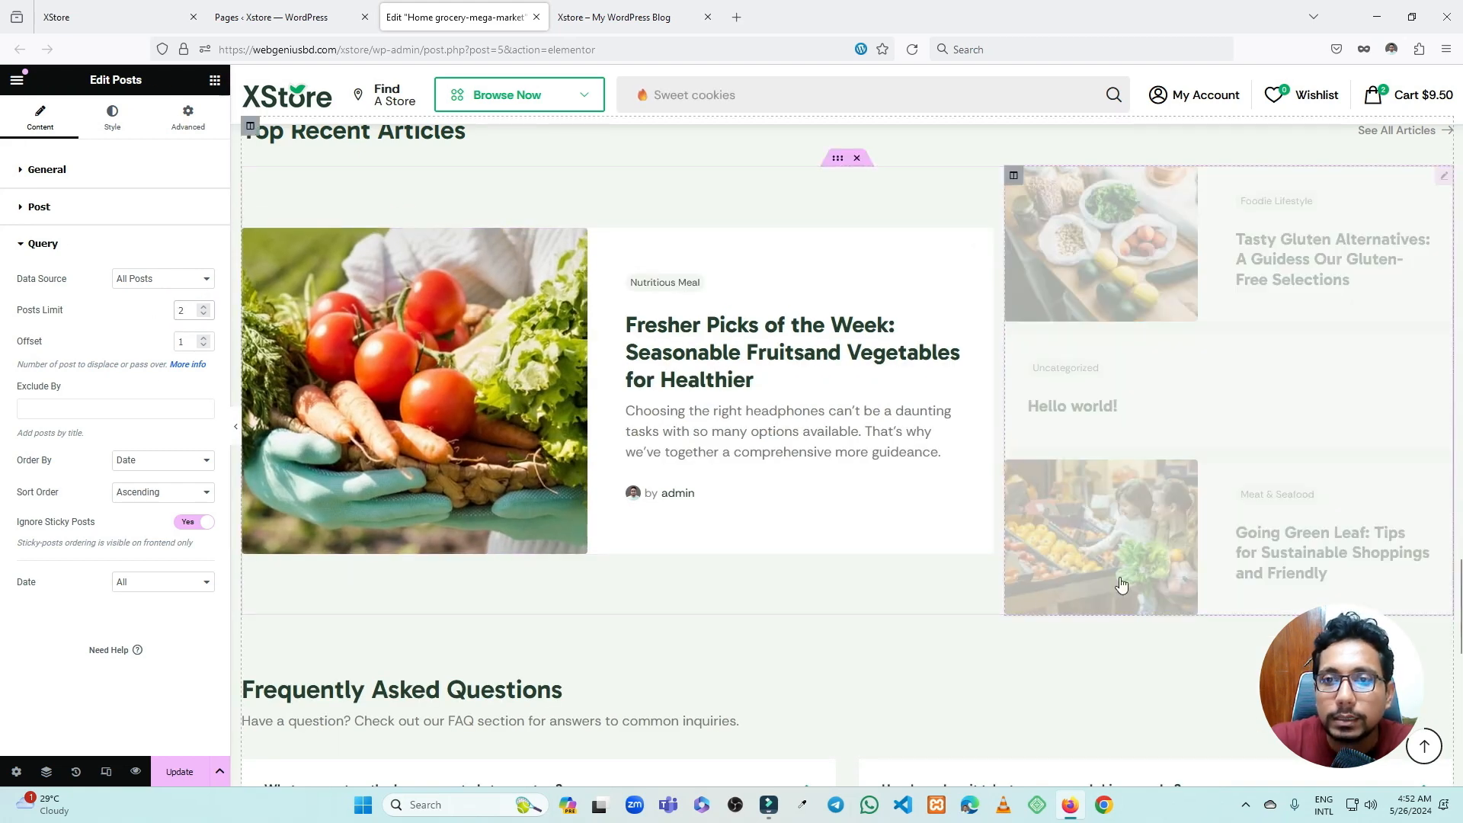
# - Inspect the second Toggle widget under Frequently Asked Questions and look through its first two toggle items
pyautogui.scroll(-4, 1183, 444)
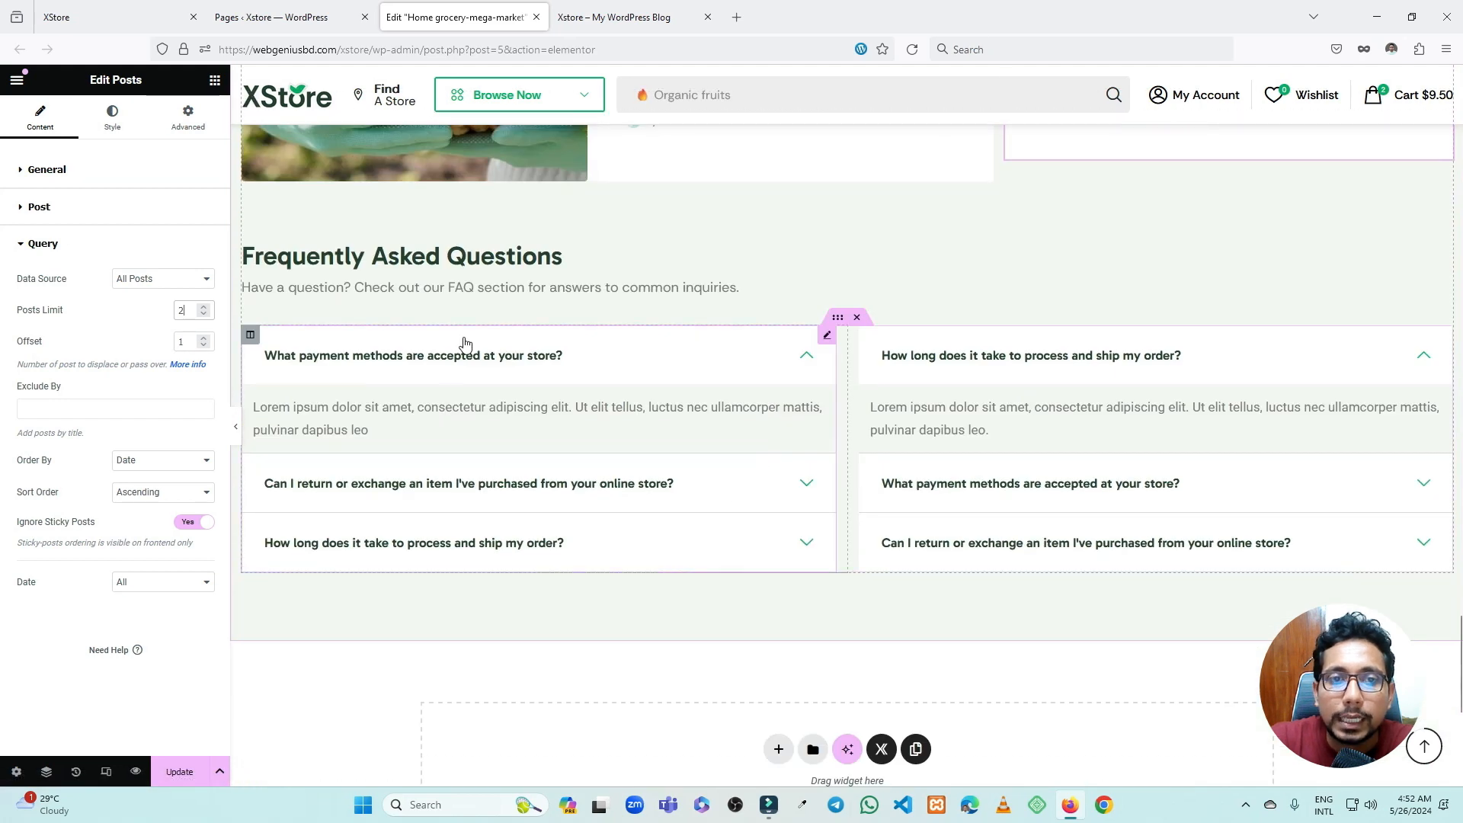
pyautogui.click(1444, 338)
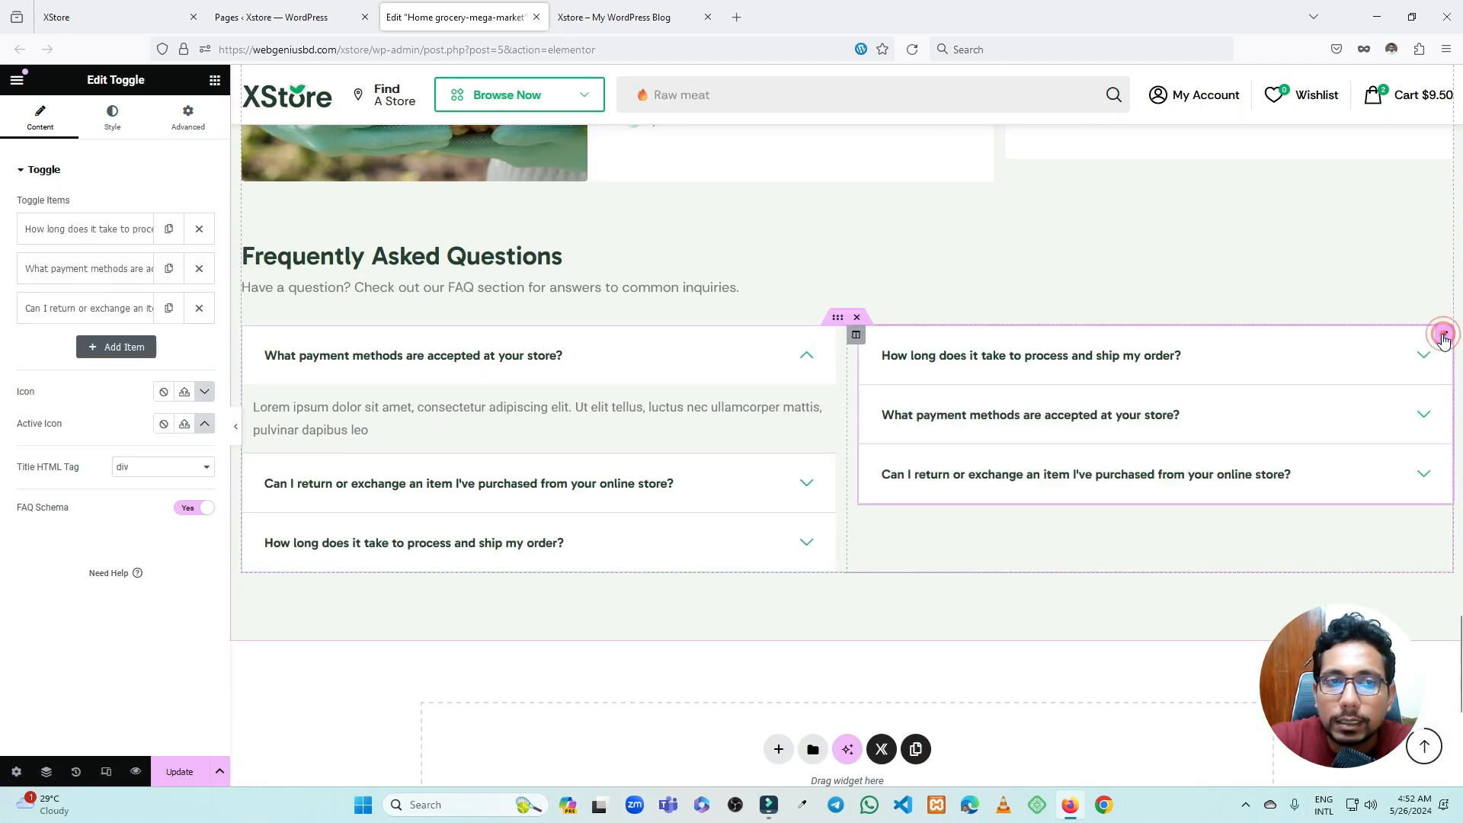
pyautogui.click(98, 229)
pyautogui.click(98, 228)
pyautogui.click(92, 268)
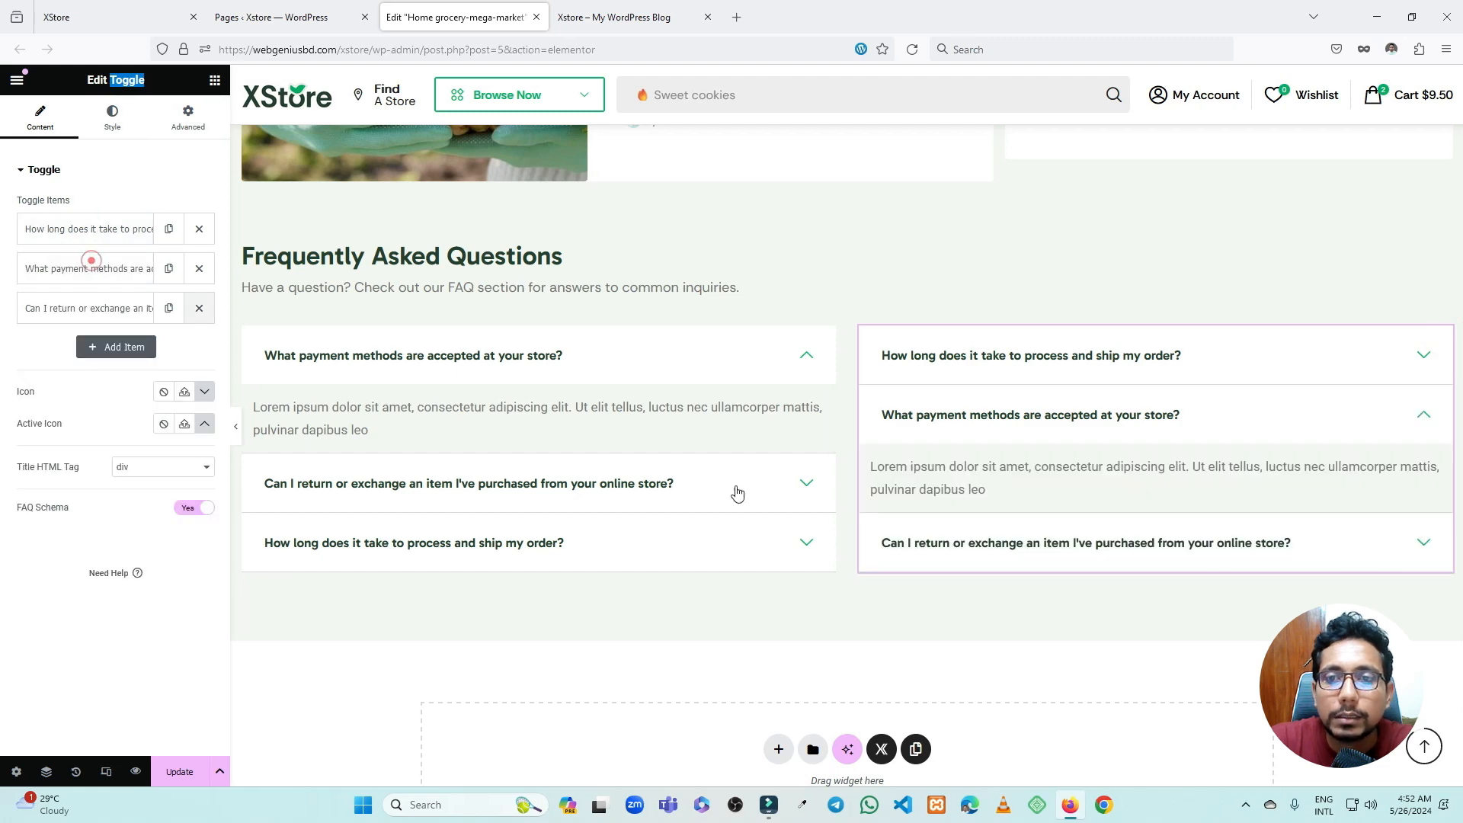
# - Check the end of the homepage down to the footer and switch to the published XStore site
pyautogui.scroll(-6, 872, 467)
pyautogui.scroll(4, 713, 445)
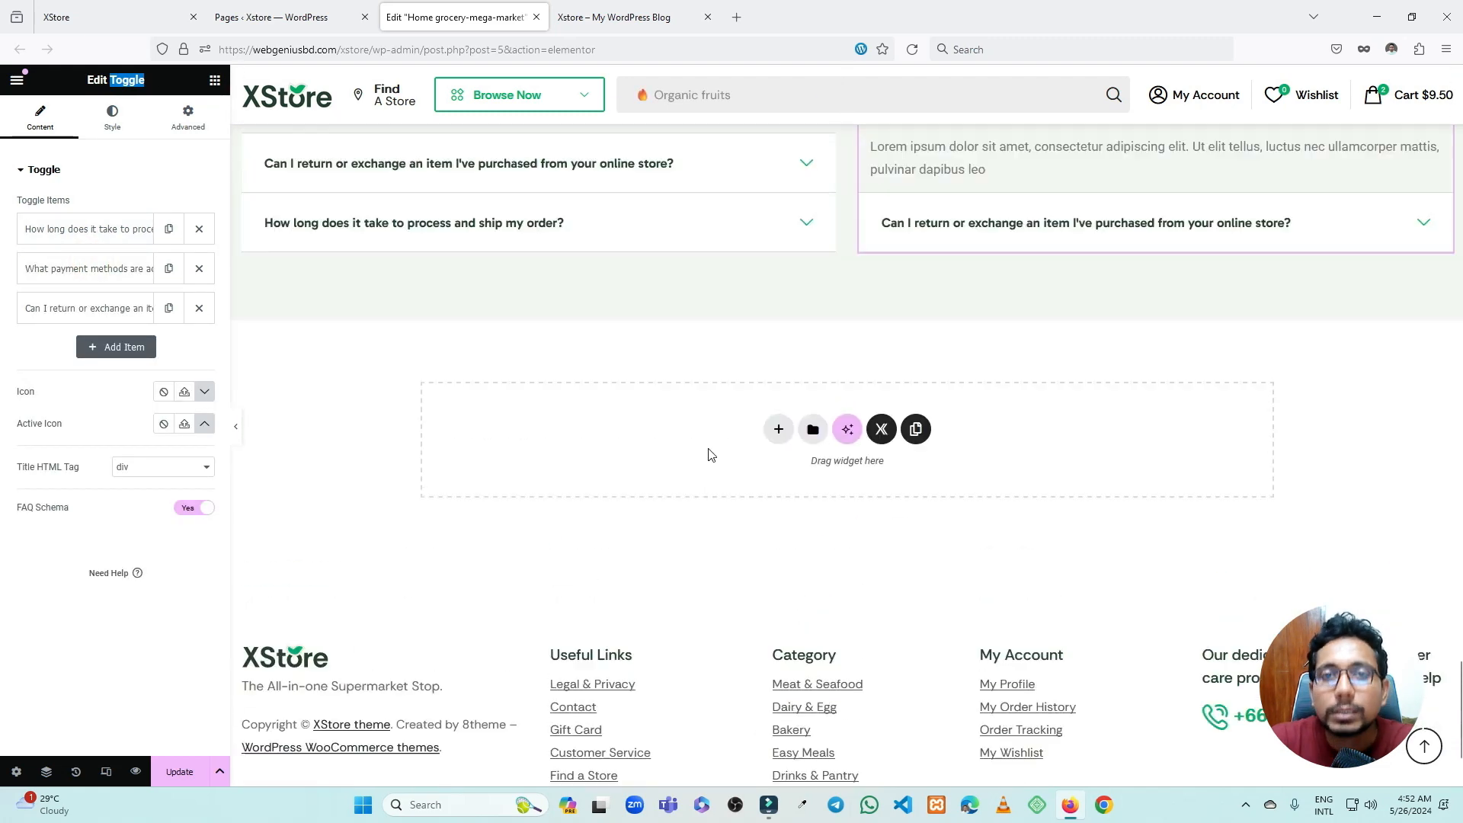
pyautogui.hotkey('ctrl', 'Tab')
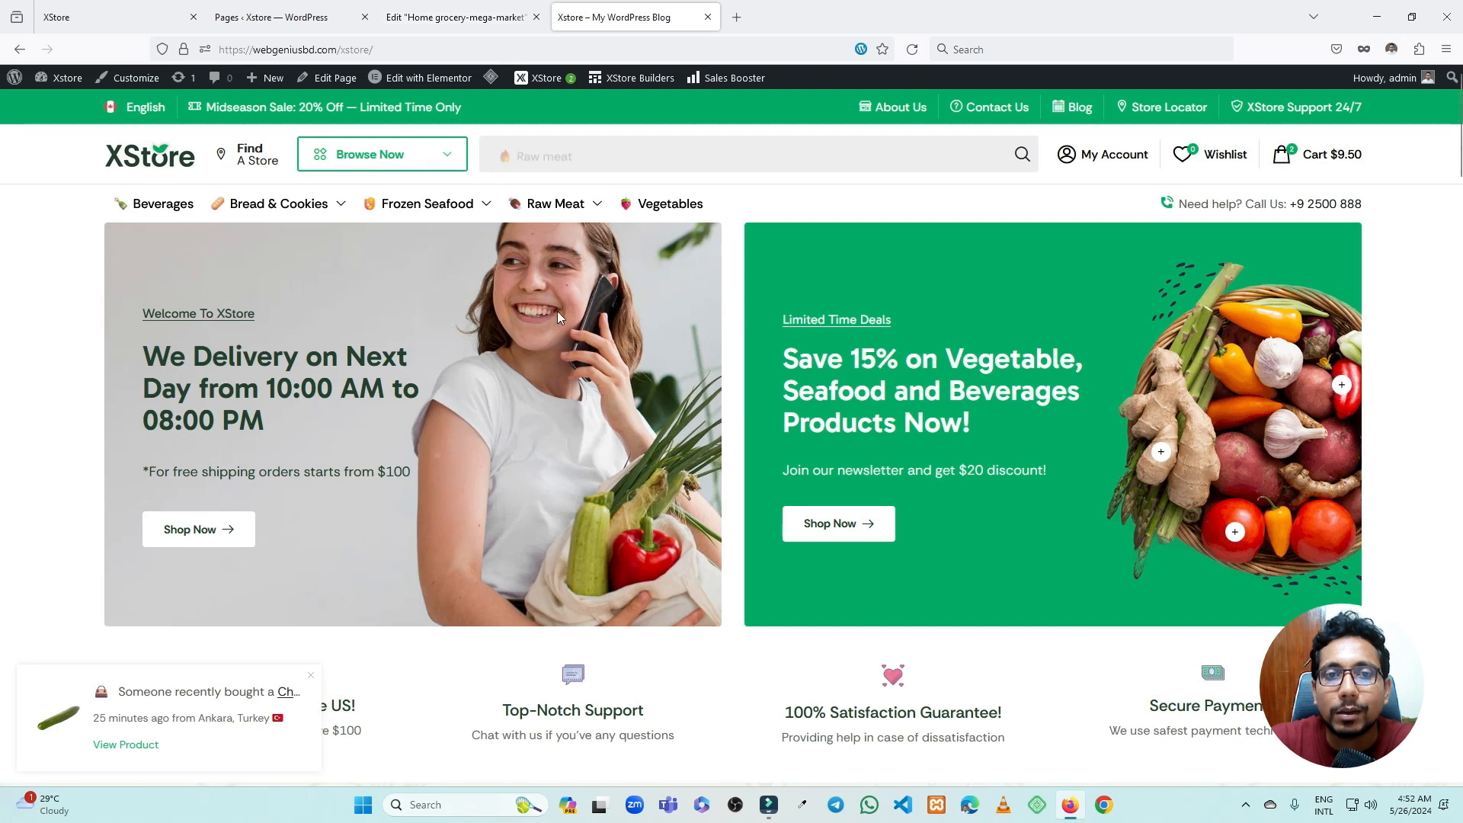